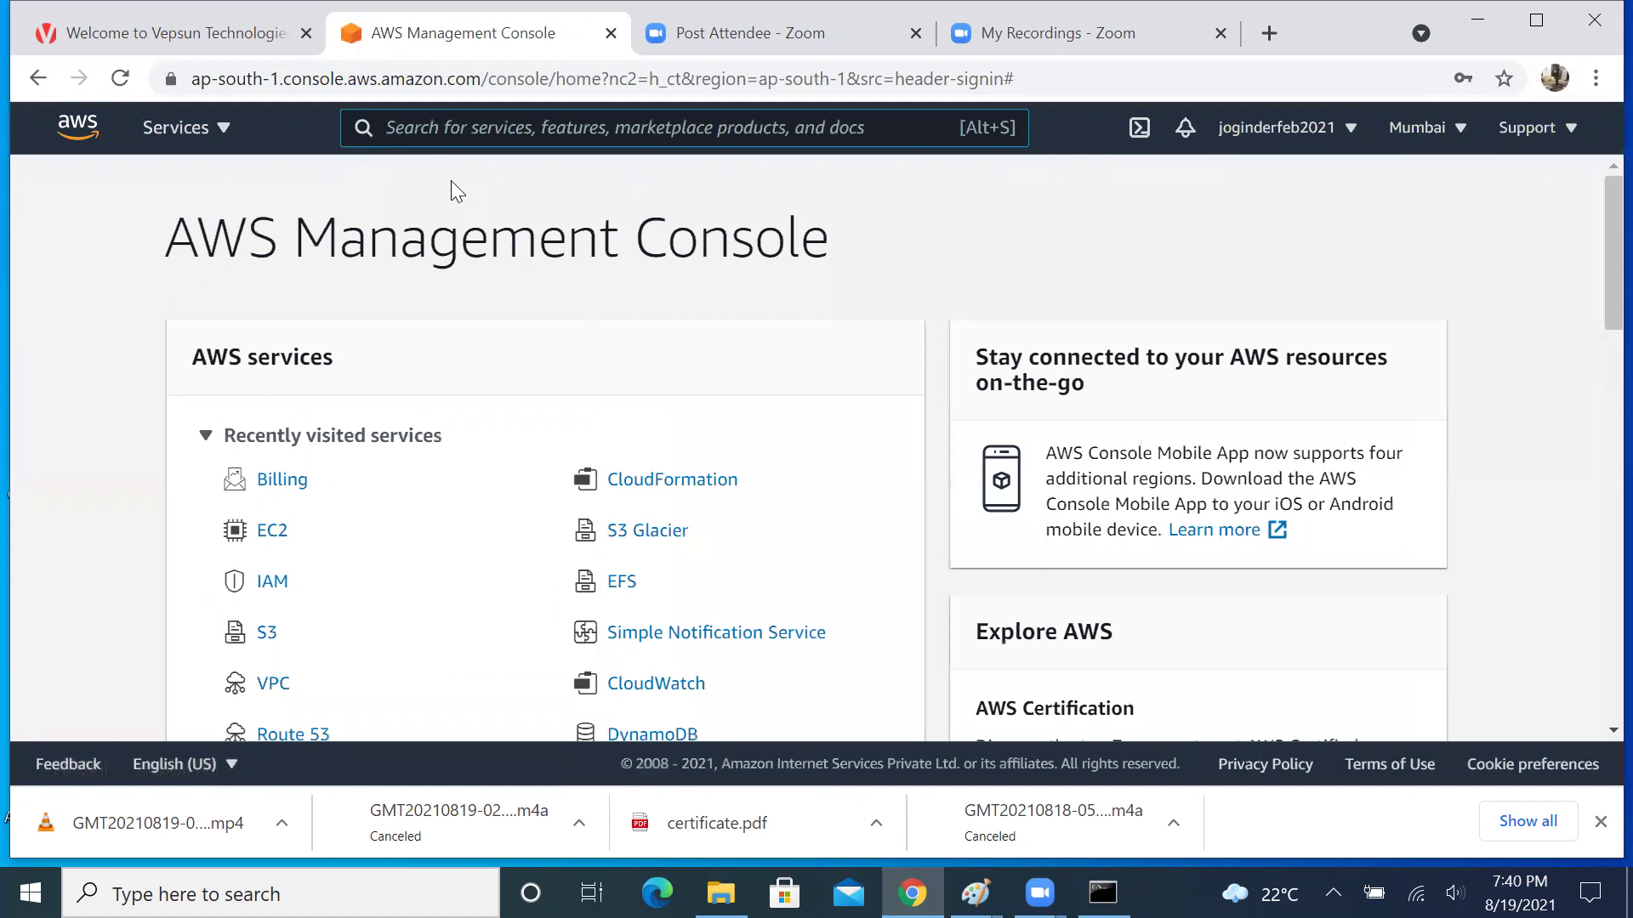
- Bring the network diagram in Paint back into view
{"action": "scroll", "coordinate": [555, 400], "scroll_direction": "down", "scroll_amount": 3}
{"action": "scroll", "coordinate": [561, 409], "scroll_direction": "up", "scroll_amount": 3}
{"action": "mouse_move", "coordinate": [976, 893]}
{"action": "left_click", "coordinate": [1097, 772]}
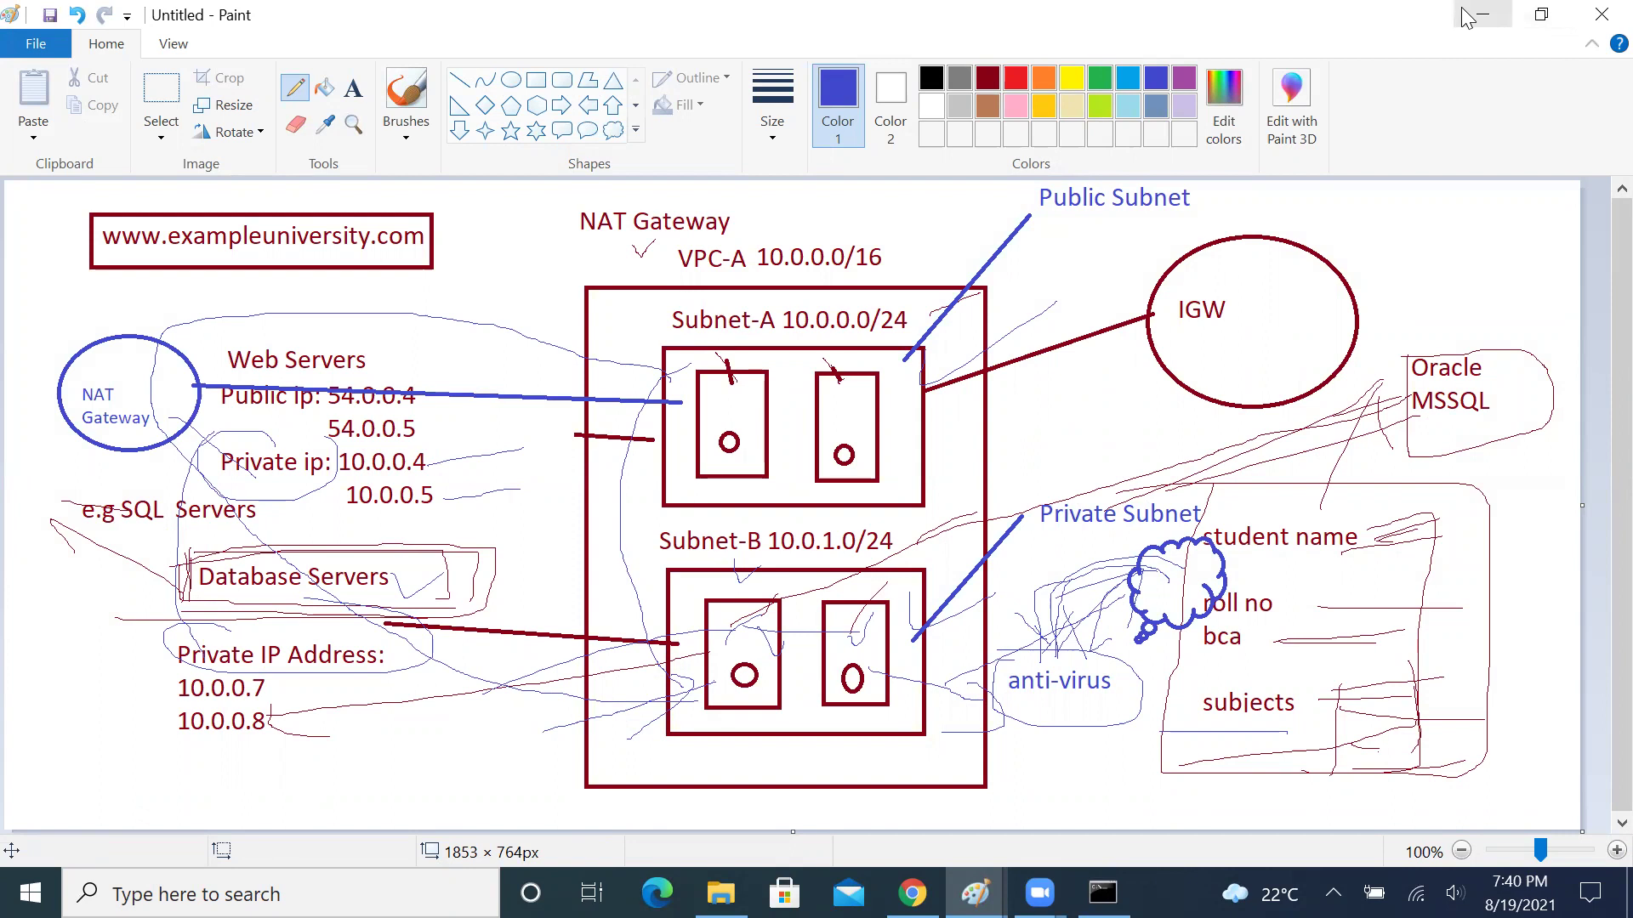
- Back in the AWS console, search 'vpc', open the VPC service and list existing VPCs
{"action": "key", "text": "alt+Tab"}
{"action": "left_click", "coordinate": [568, 128]}
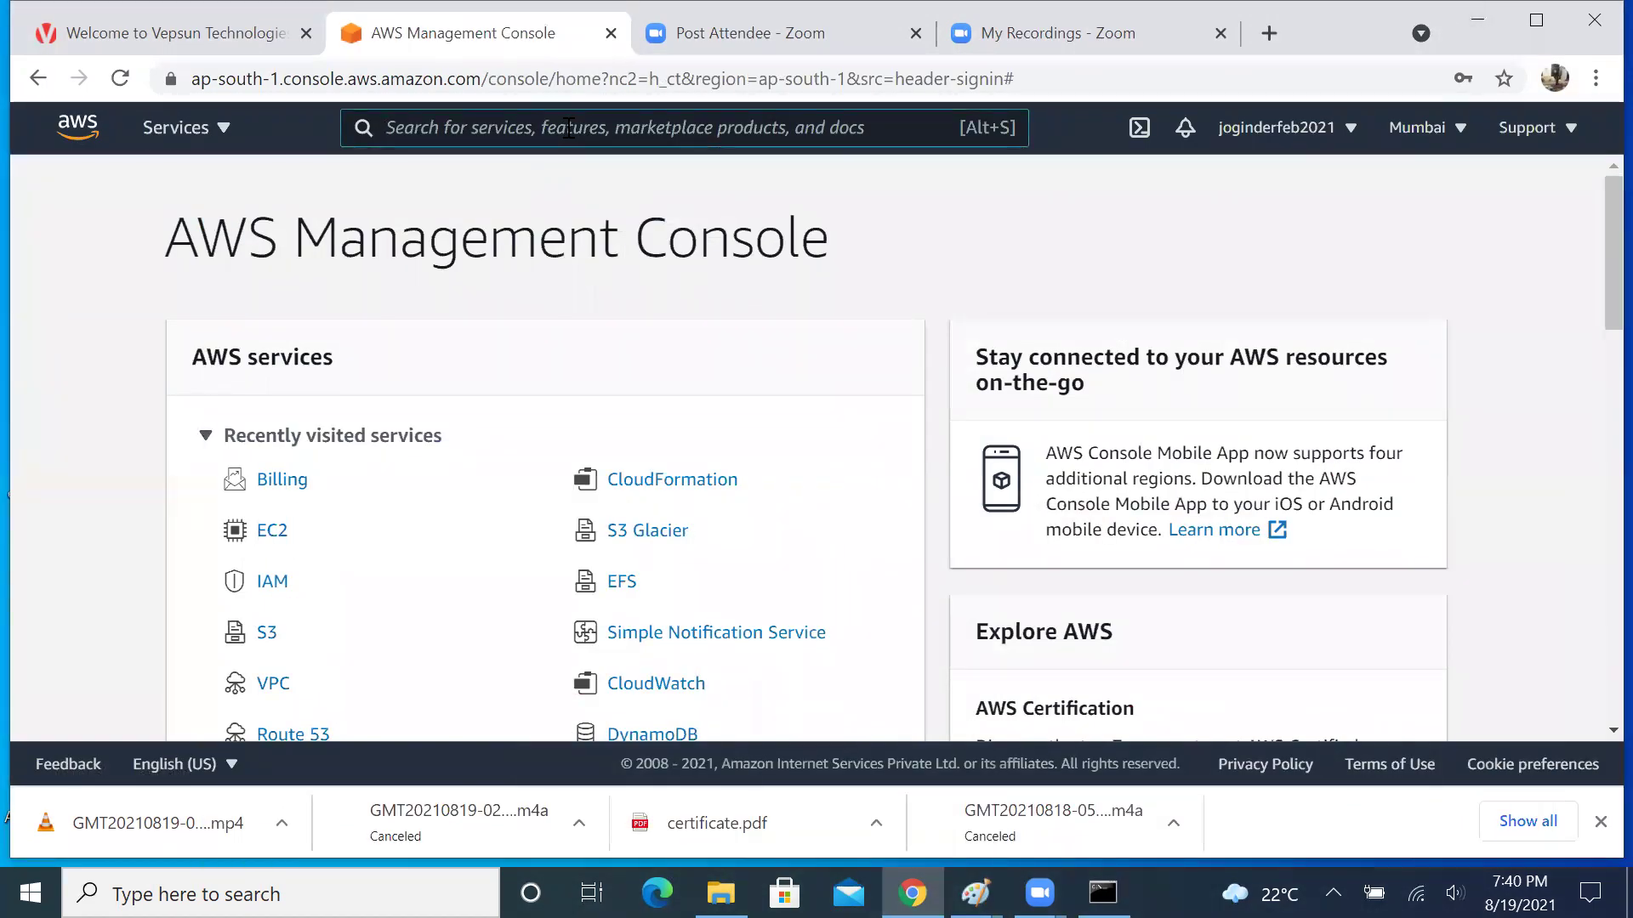
{"action": "type", "text": "vpc"}
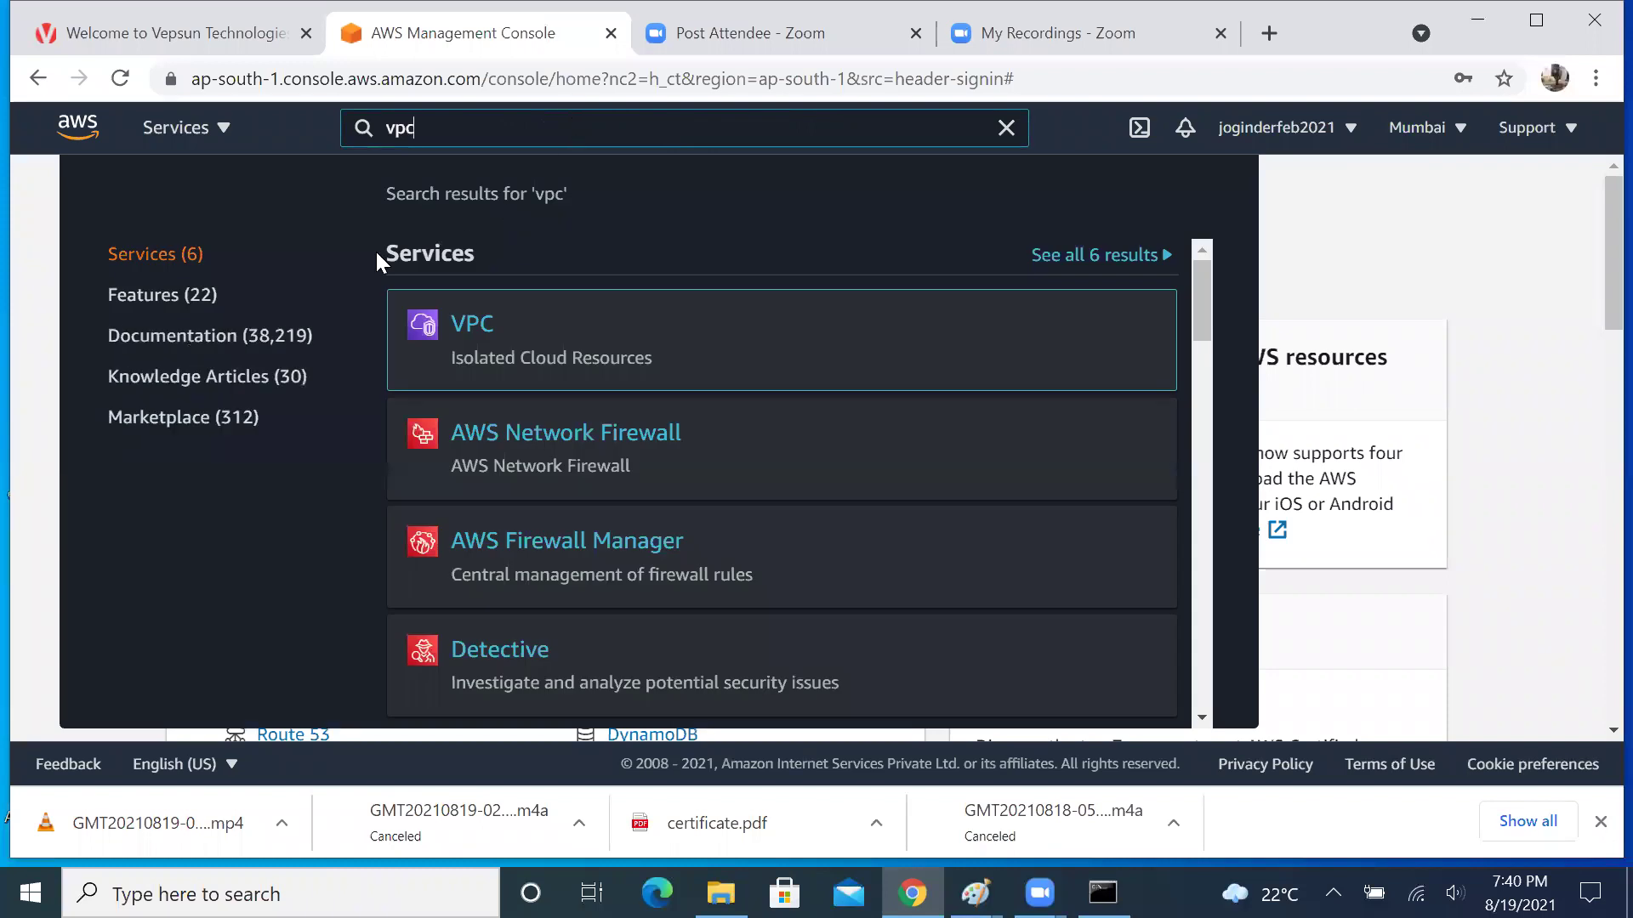
{"action": "left_click", "coordinate": [472, 337]}
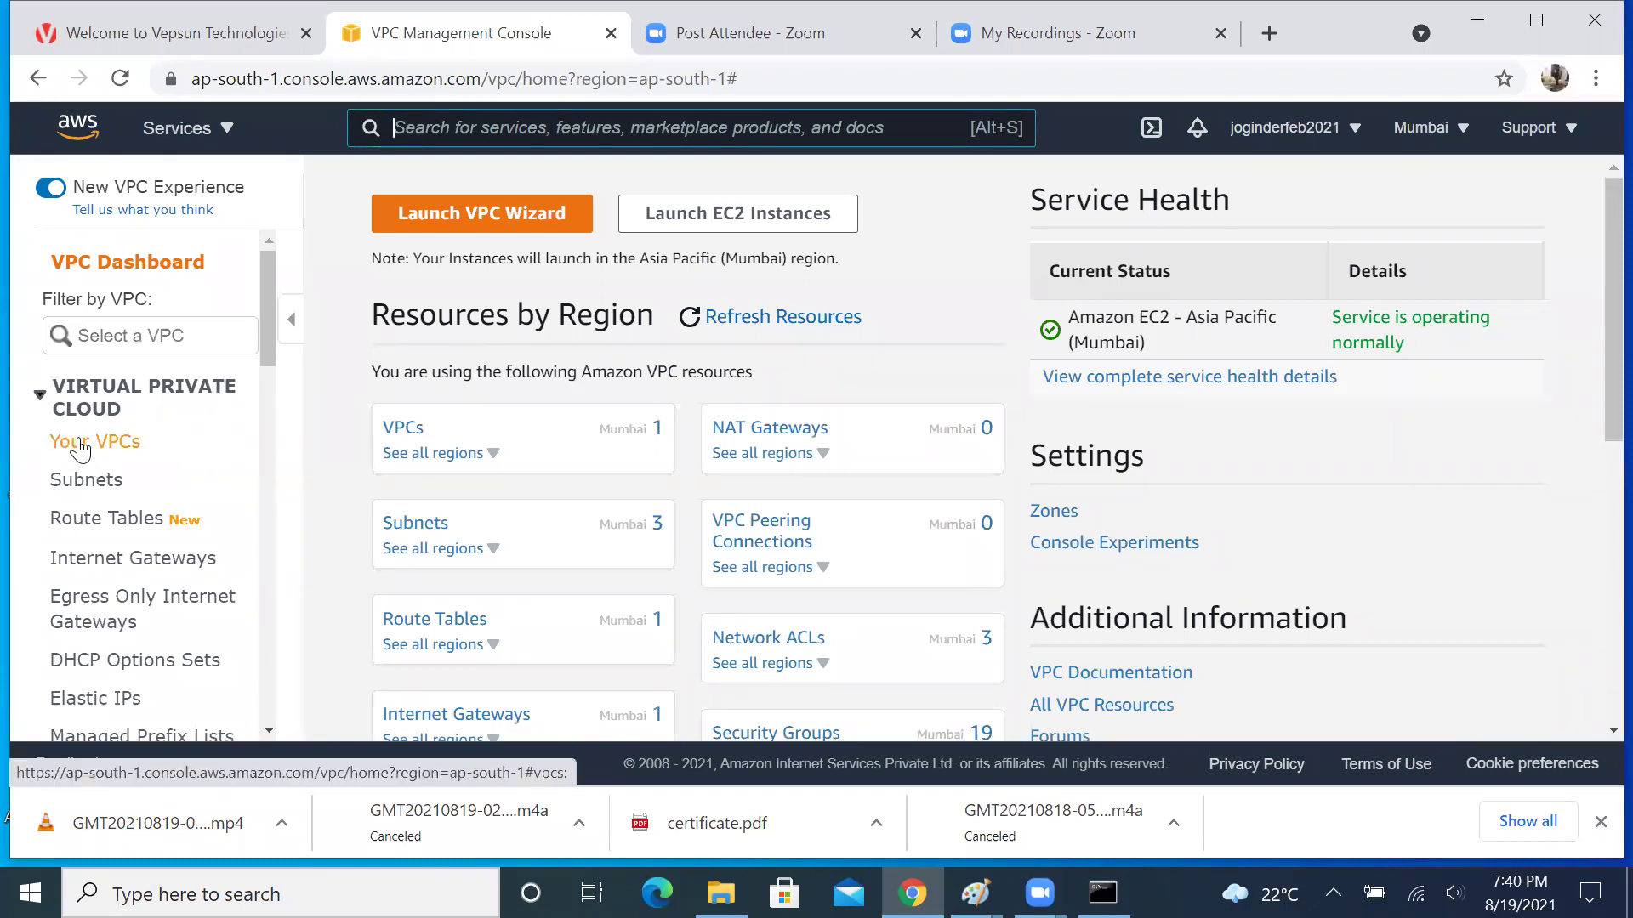
{"action": "left_click", "coordinate": [81, 446]}
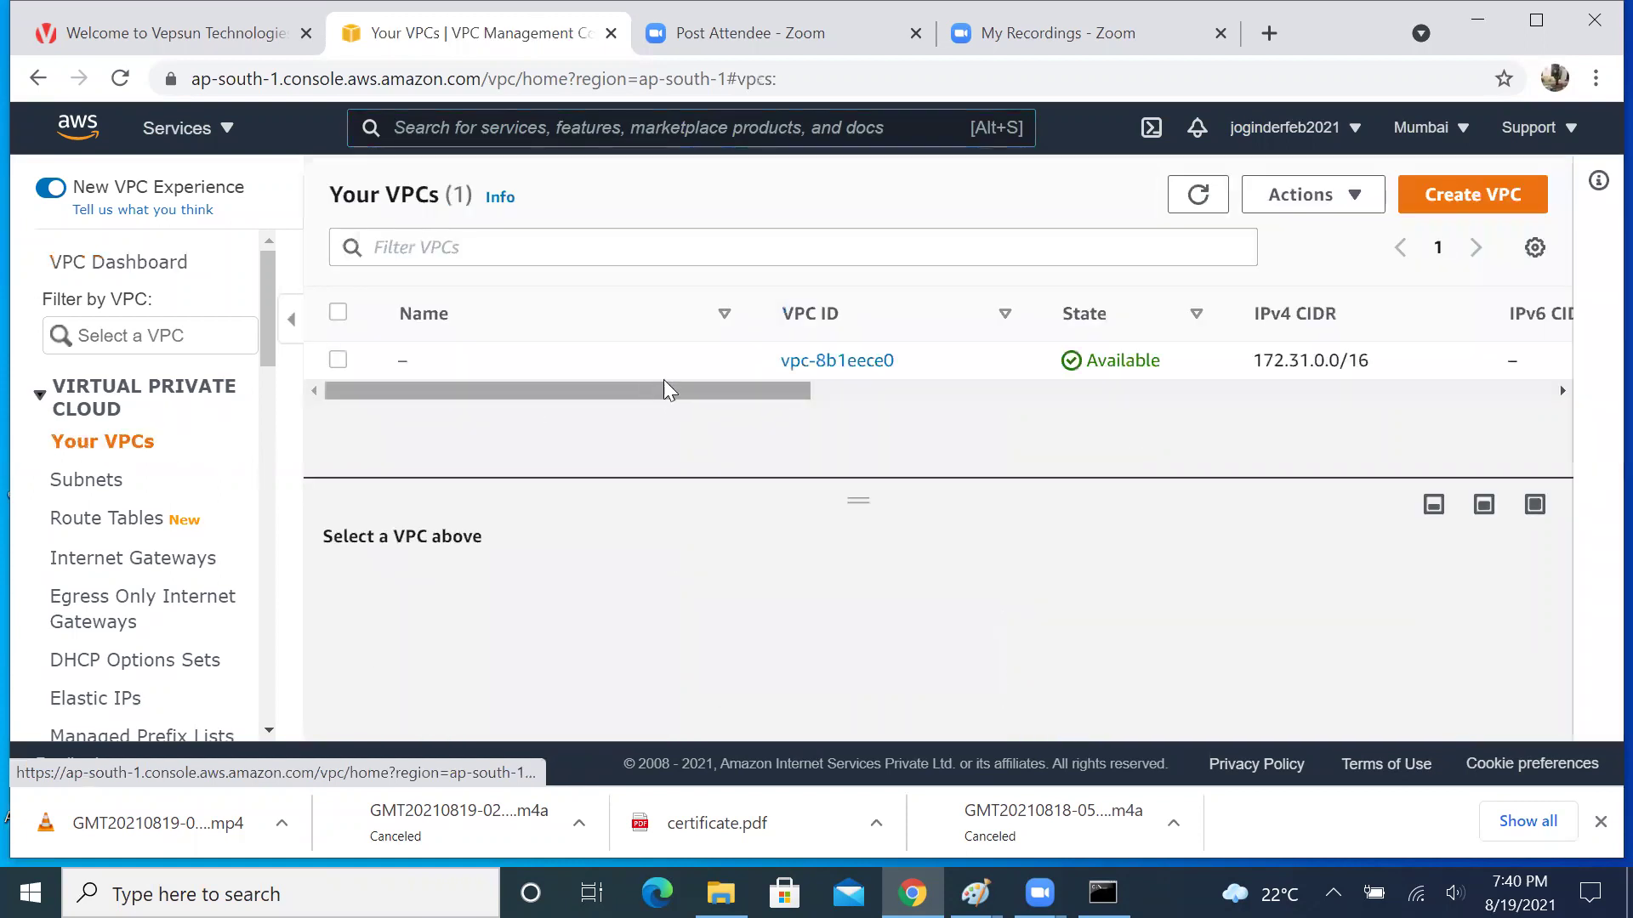
- Start creating a new VPC from the VPC list
{"action": "left_click_drag", "start_coordinate": [752, 388], "coordinate": [910, 398]}
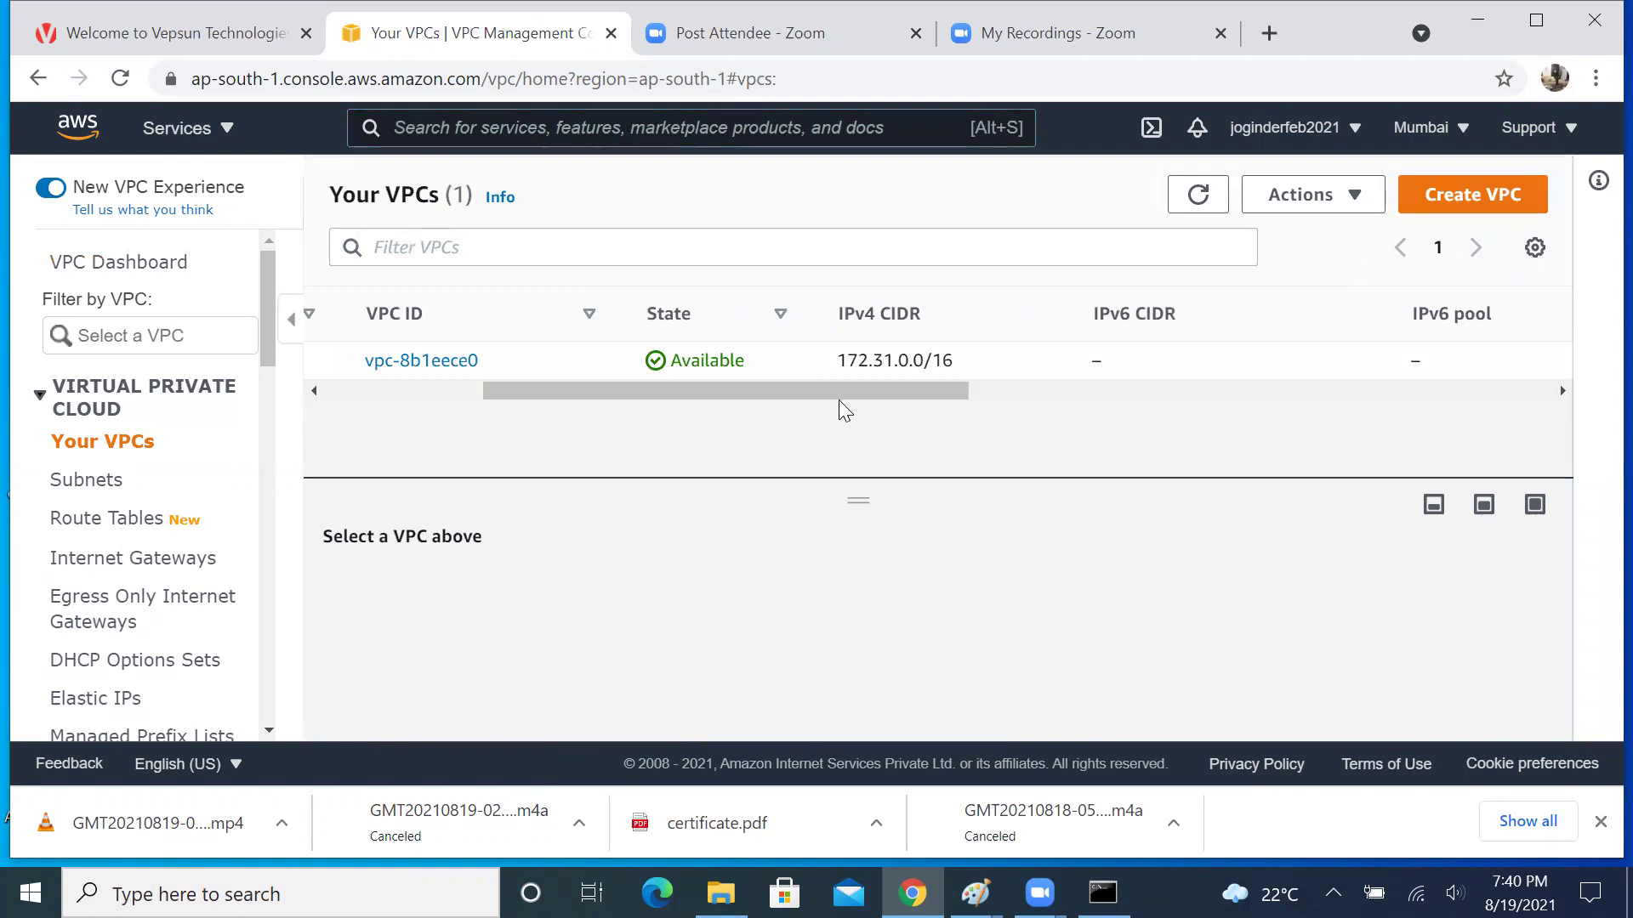
{"action": "left_click_drag", "start_coordinate": [847, 381], "coordinate": [689, 385]}
{"action": "left_click", "coordinate": [1472, 196]}
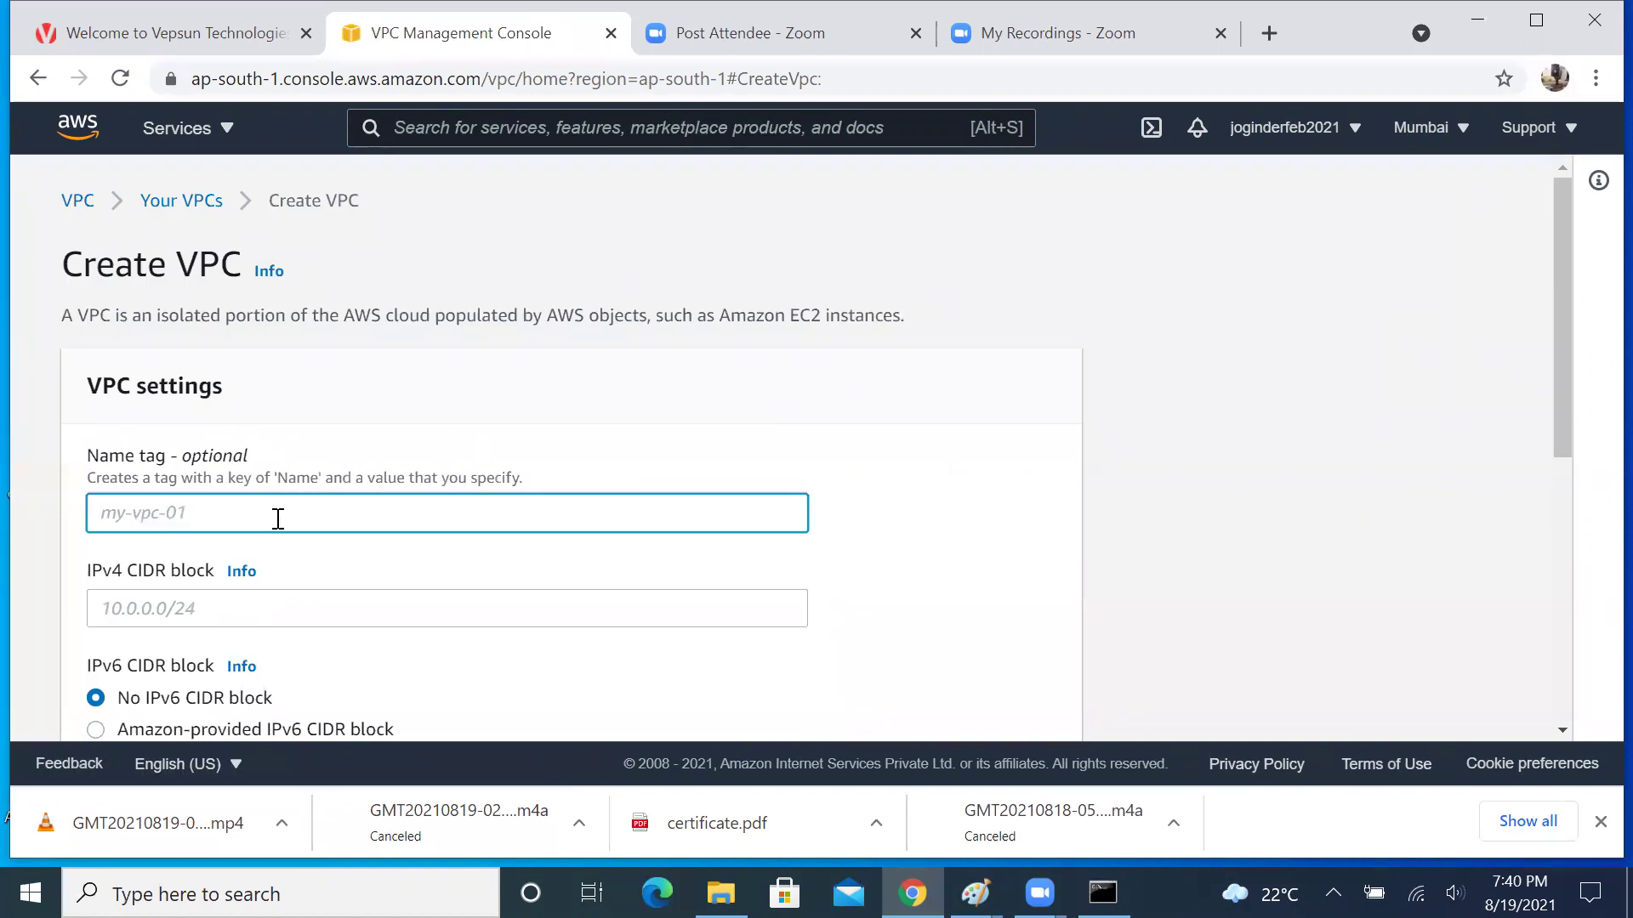
{"action": "left_click", "coordinate": [278, 518]}
- Check the network diagram for the VPC settings, then return to the form
{"action": "mouse_move", "coordinate": [975, 893]}
{"action": "left_click", "coordinate": [1123, 782]}
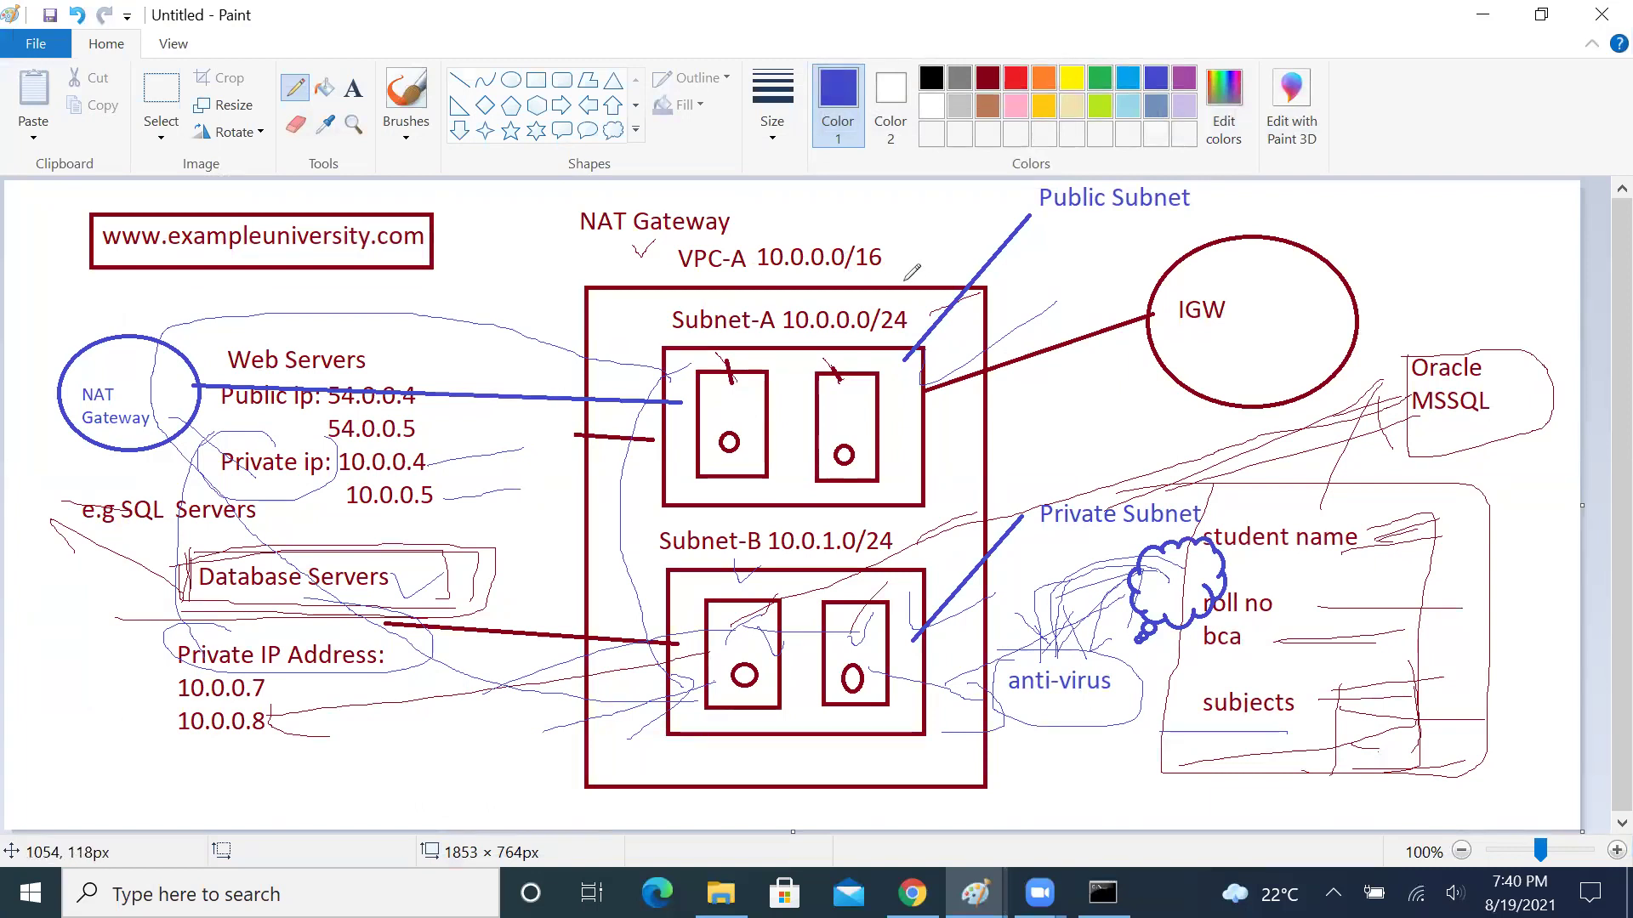
{"action": "left_click", "coordinate": [1484, 15]}
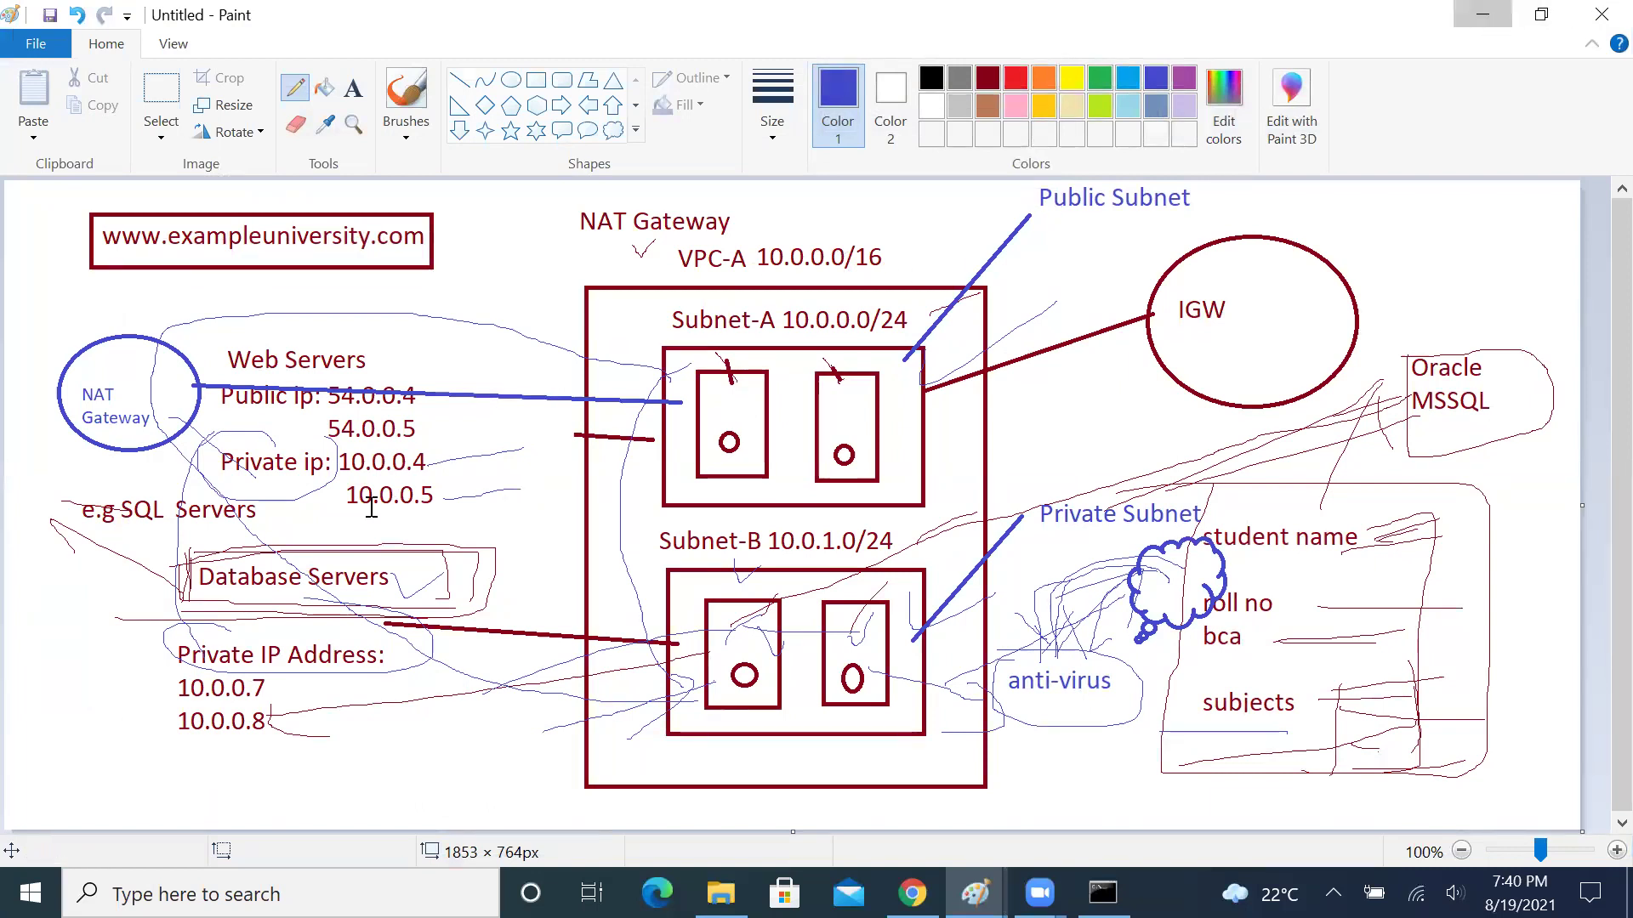
- Name the VPC 'VPC-A' with IPv4 CIDR 10.0.0.0/16 and create it
{"action": "left_click", "coordinate": [348, 522]}
{"action": "type", "text": "VPC-A"}
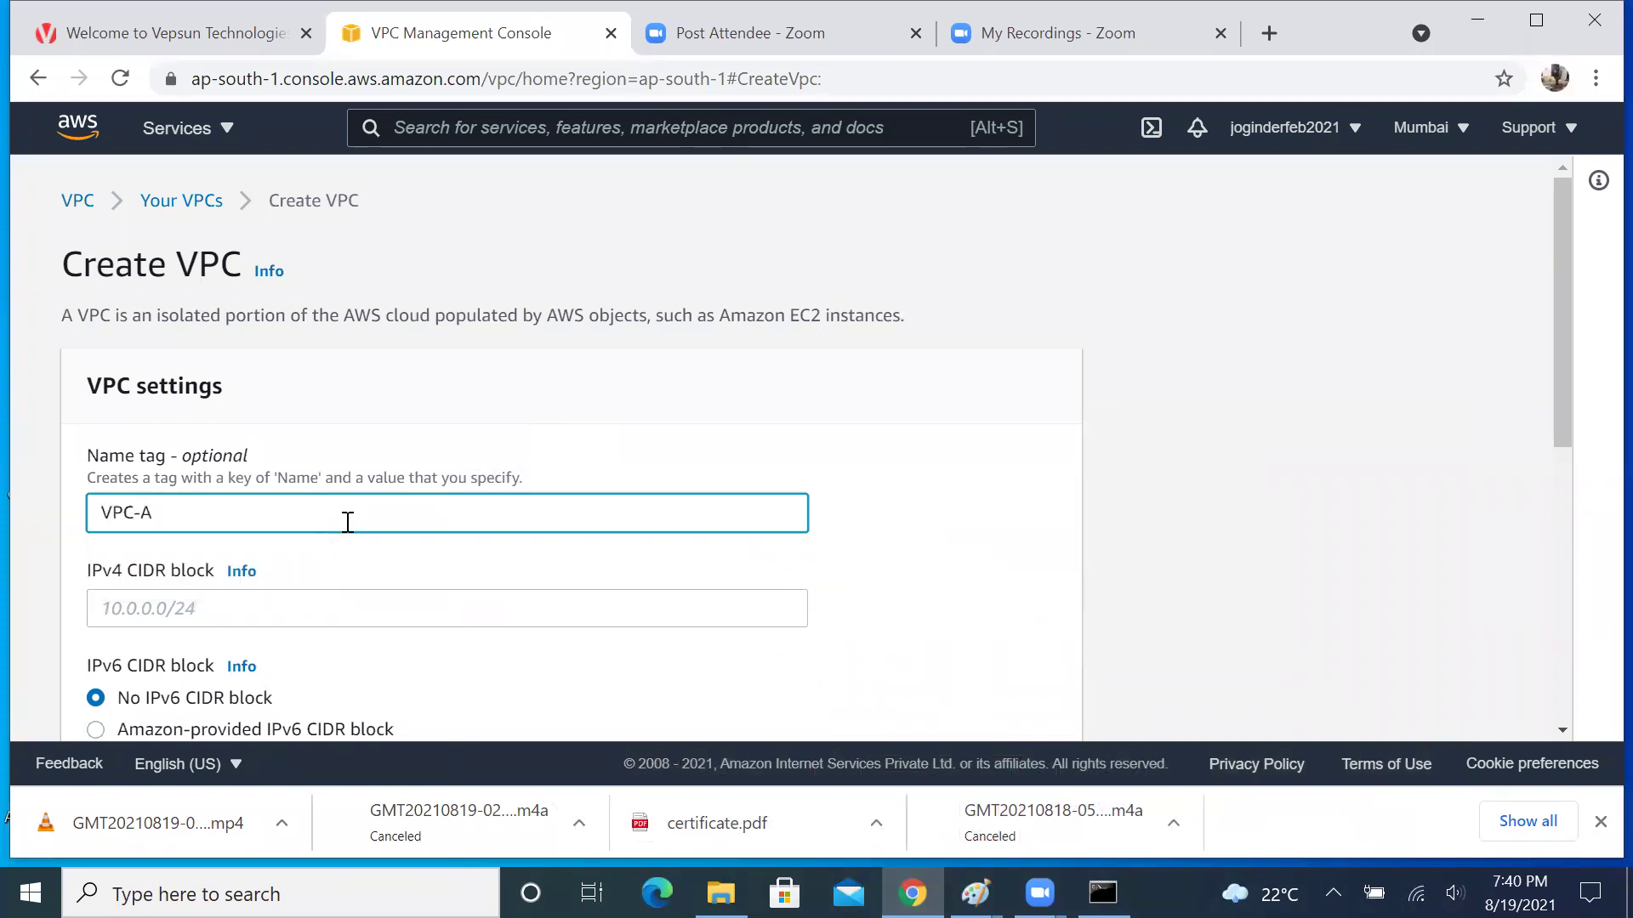
{"action": "scroll", "coordinate": [226, 459], "scroll_direction": "down", "scroll_amount": 1}
{"action": "left_click", "coordinate": [215, 472]}
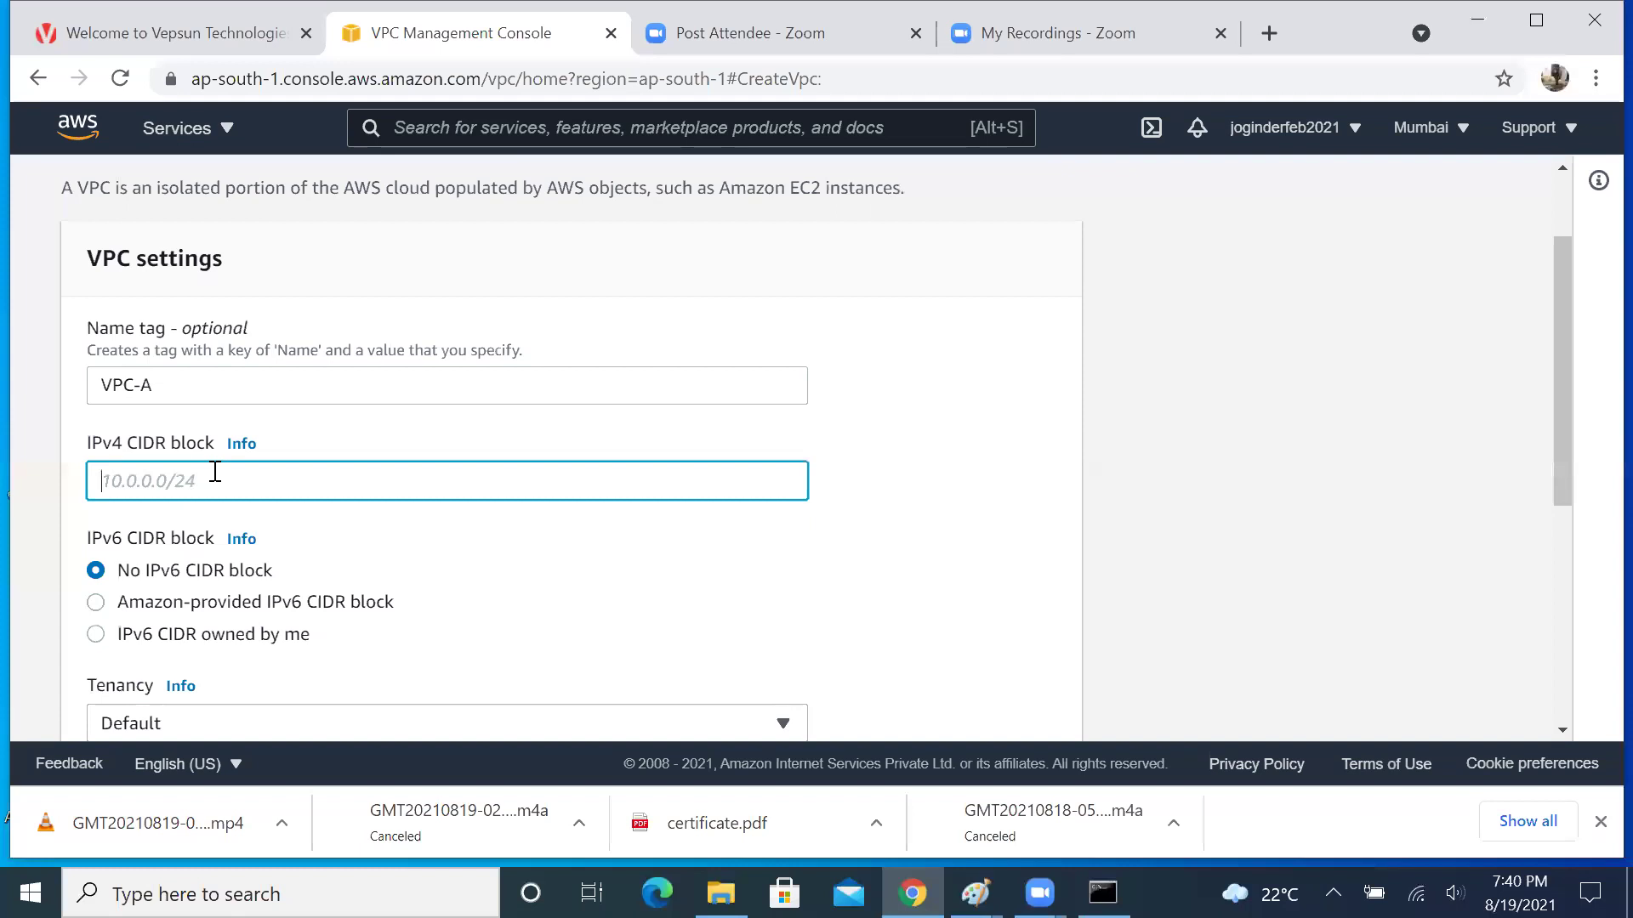
{"action": "type", "text": "10.0.0.0/16"}
{"action": "left_click", "coordinate": [954, 456]}
{"action": "scroll", "coordinate": [739, 466], "scroll_direction": "down", "scroll_amount": 5}
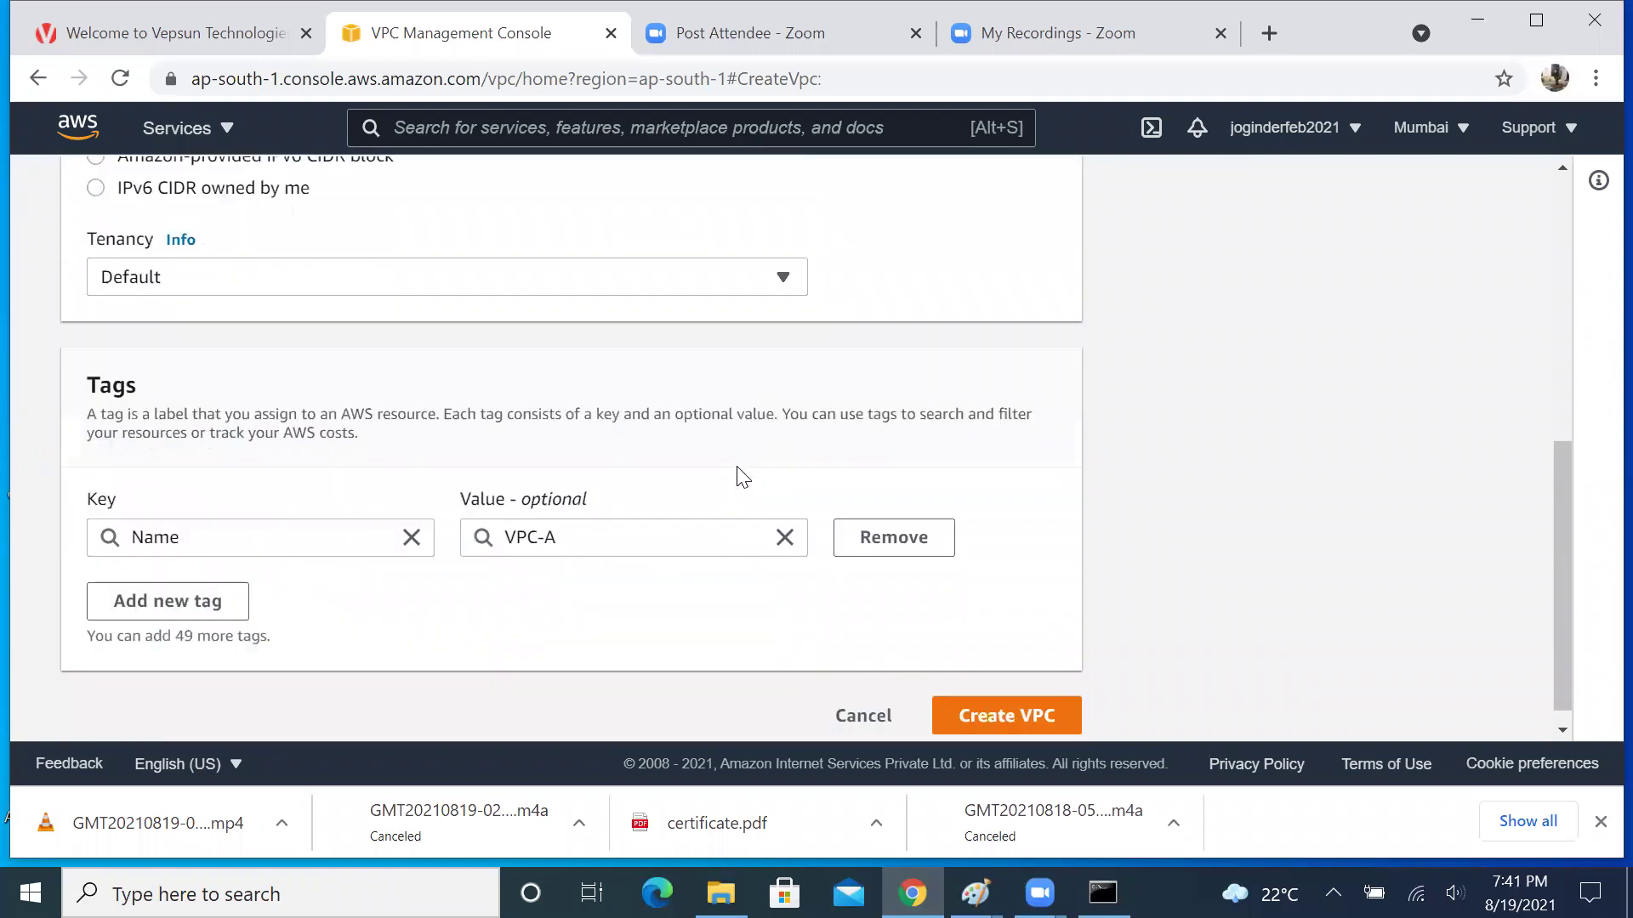
{"action": "left_click", "coordinate": [1007, 697]}
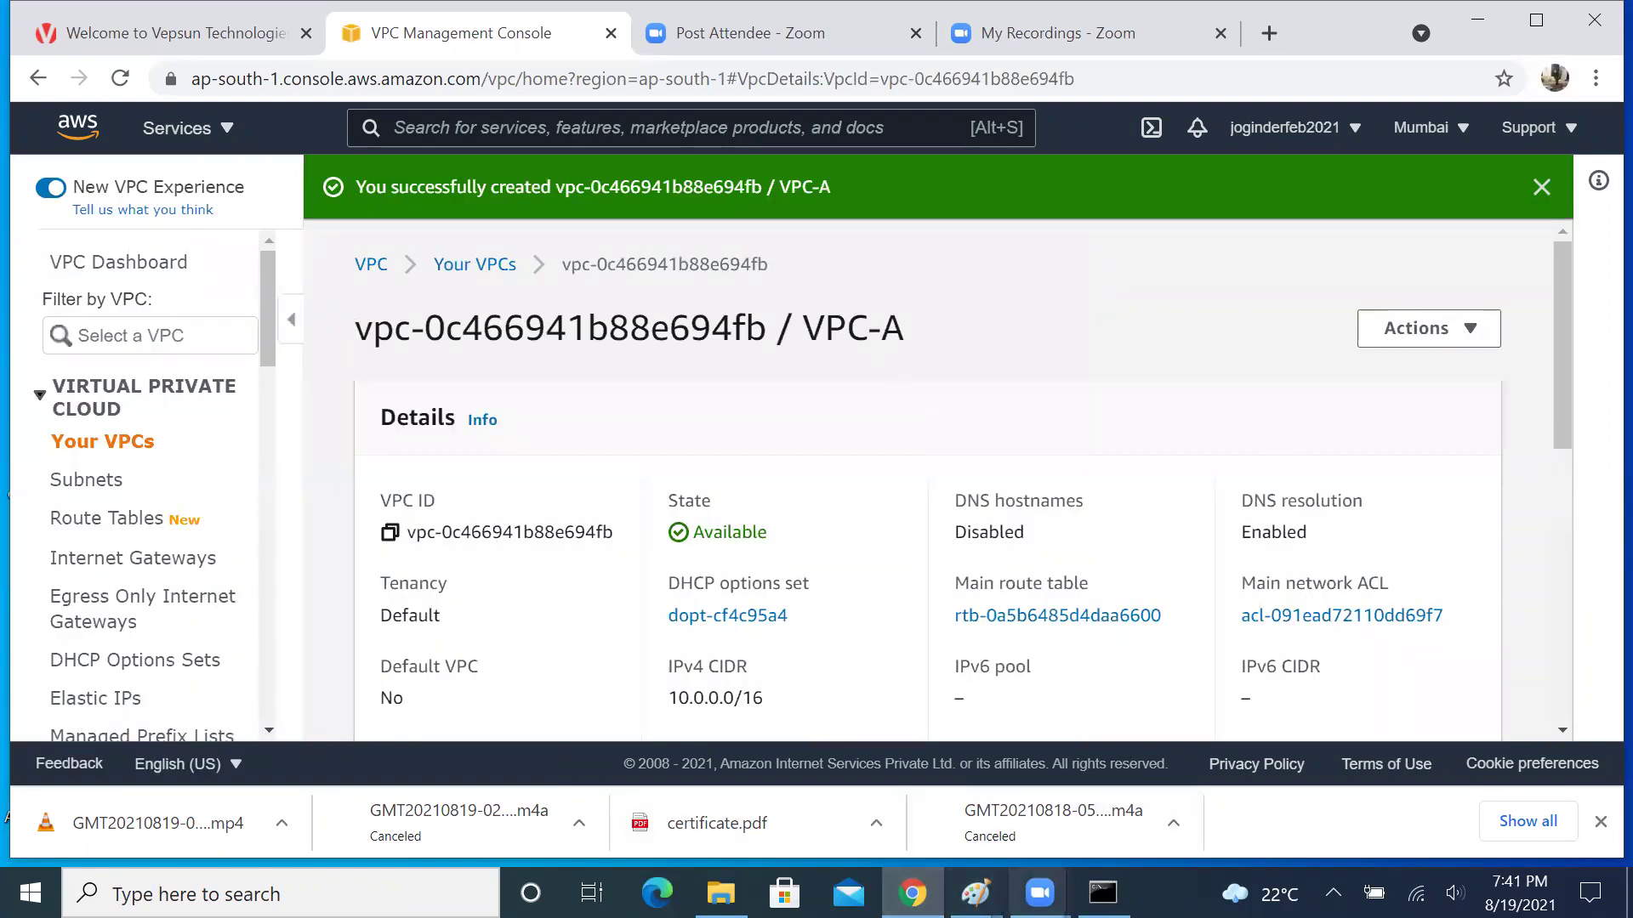
- After viewing the diagram, refresh Your VPCs and enlarge the list to reveal VPC-A
{"action": "left_click", "coordinate": [975, 893]}
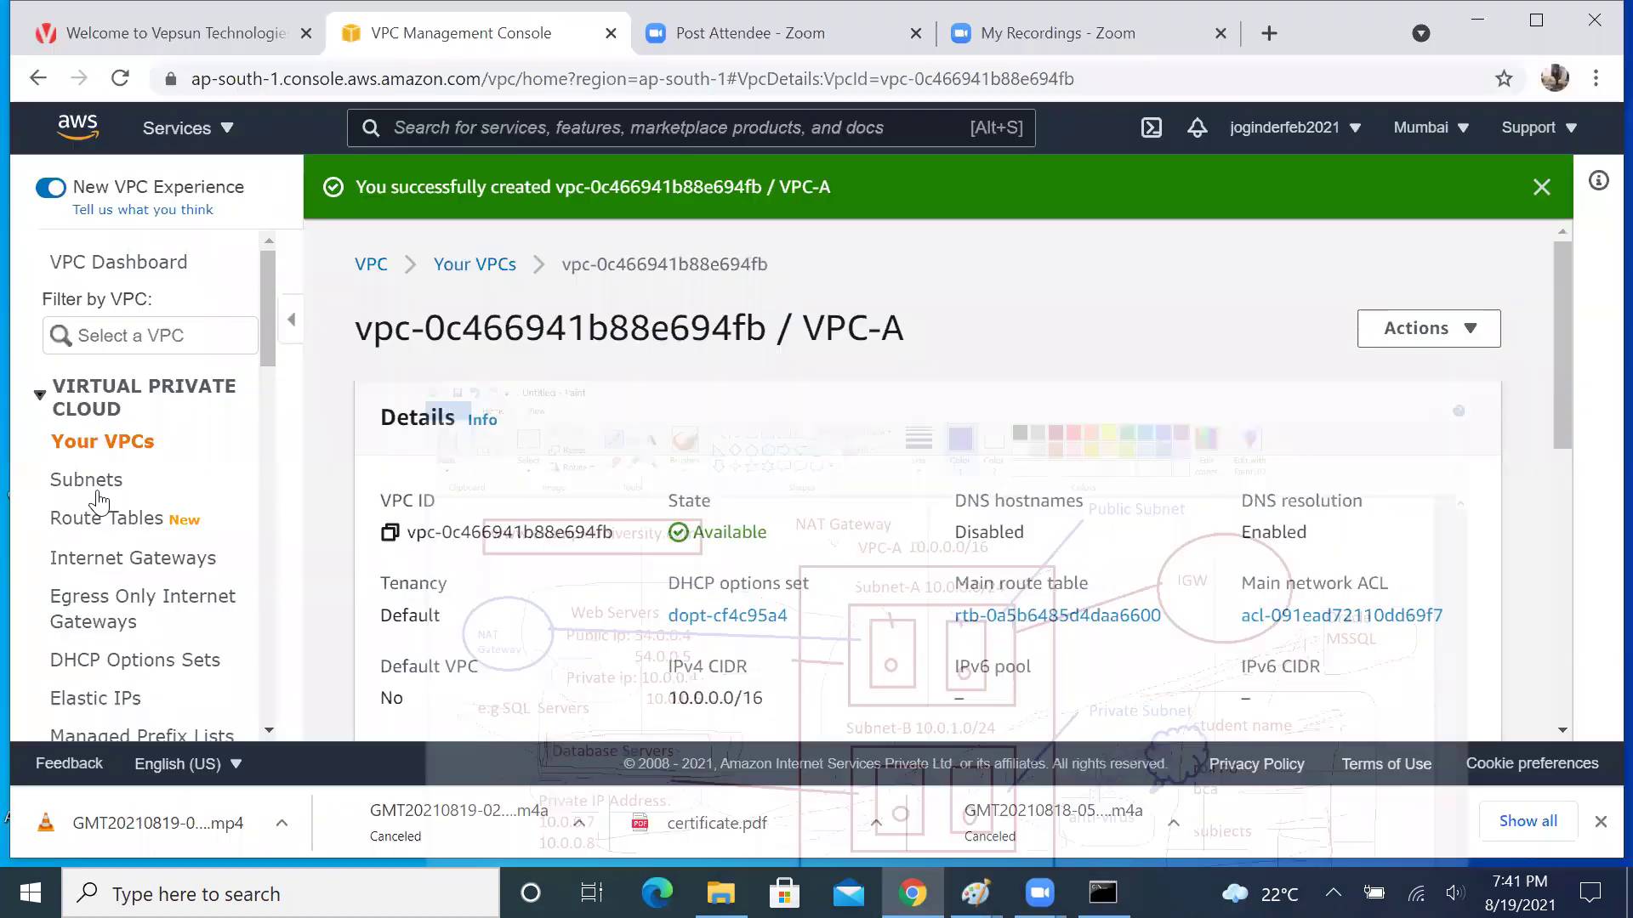
{"action": "left_click", "coordinate": [1482, 14]}
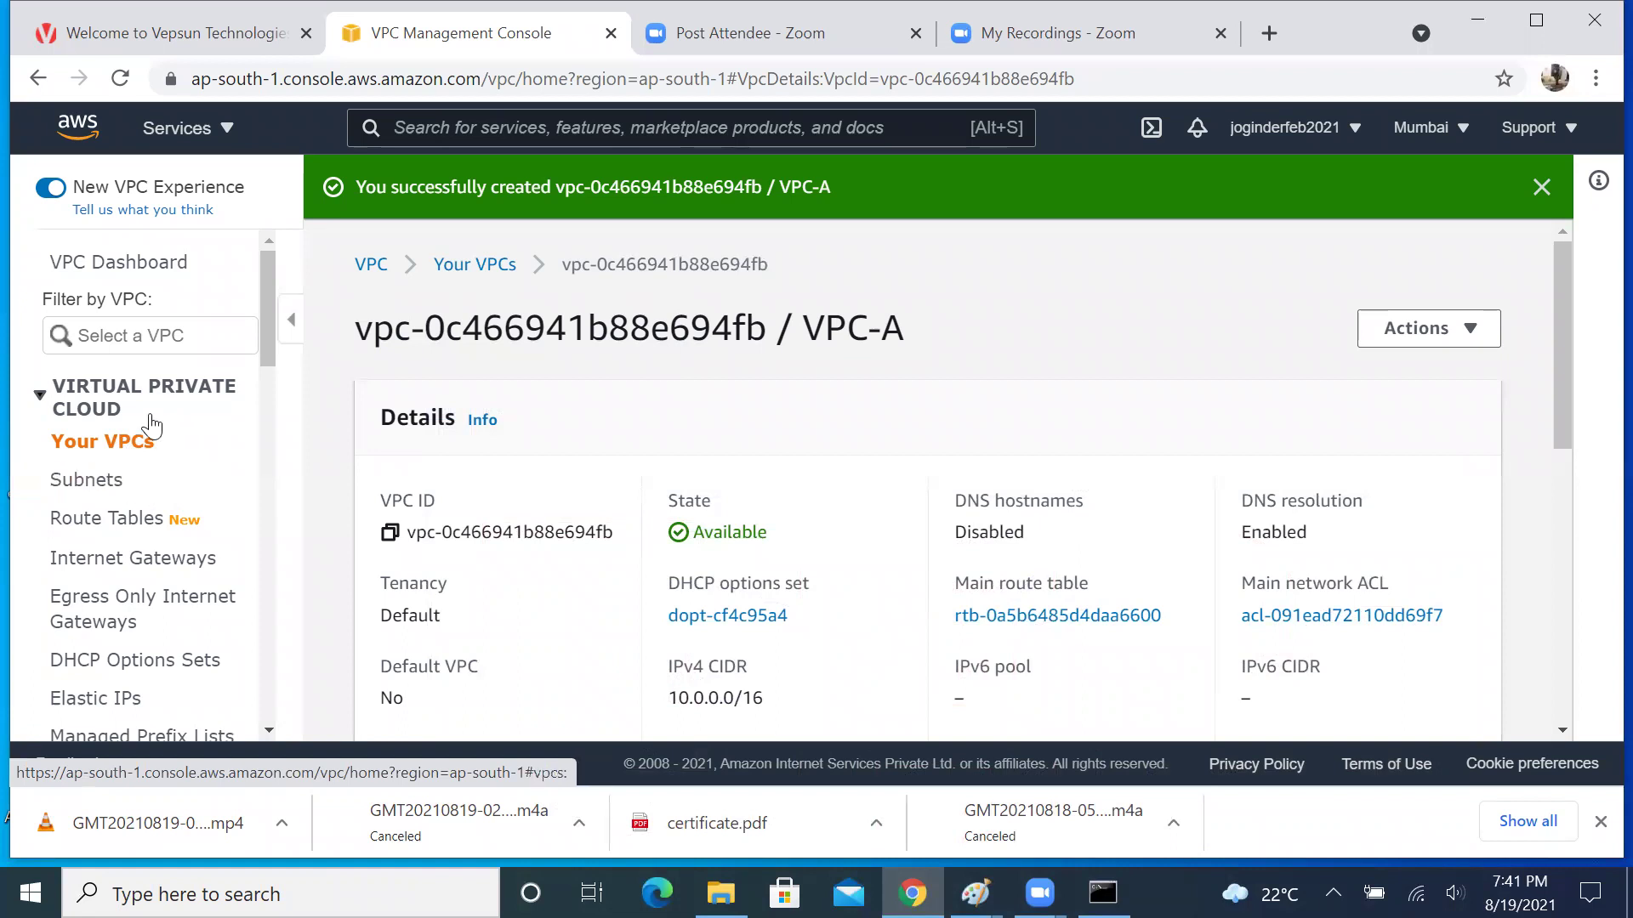
{"action": "left_click", "coordinate": [82, 451]}
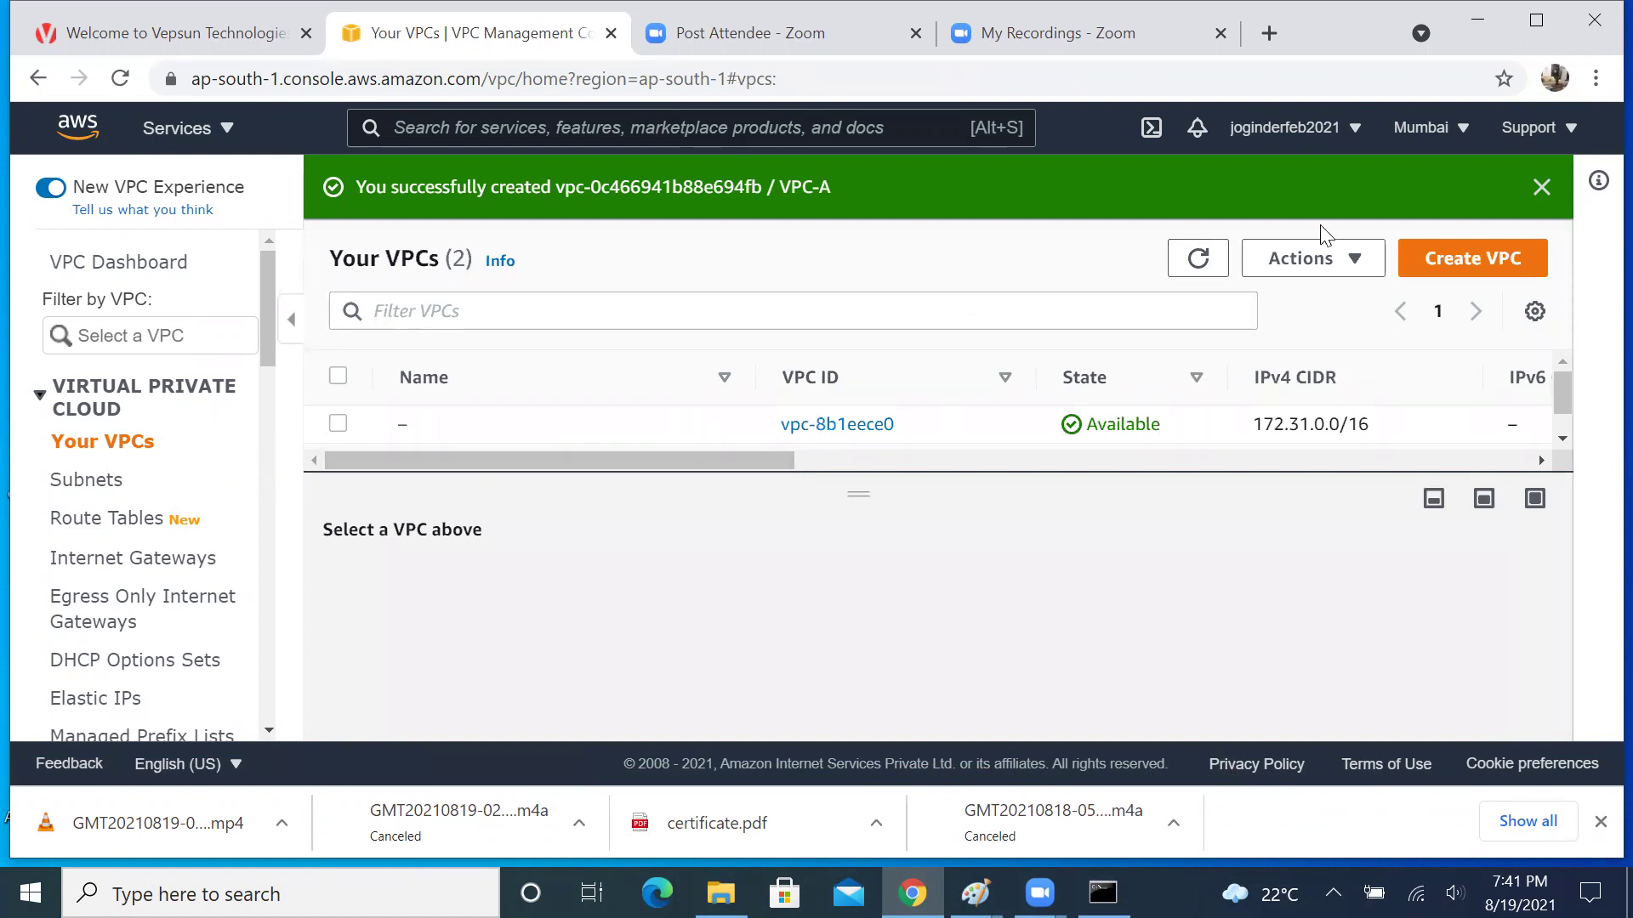
{"action": "left_click", "coordinate": [1201, 268]}
{"action": "left_click_drag", "start_coordinate": [1134, 485], "coordinate": [1133, 632]}
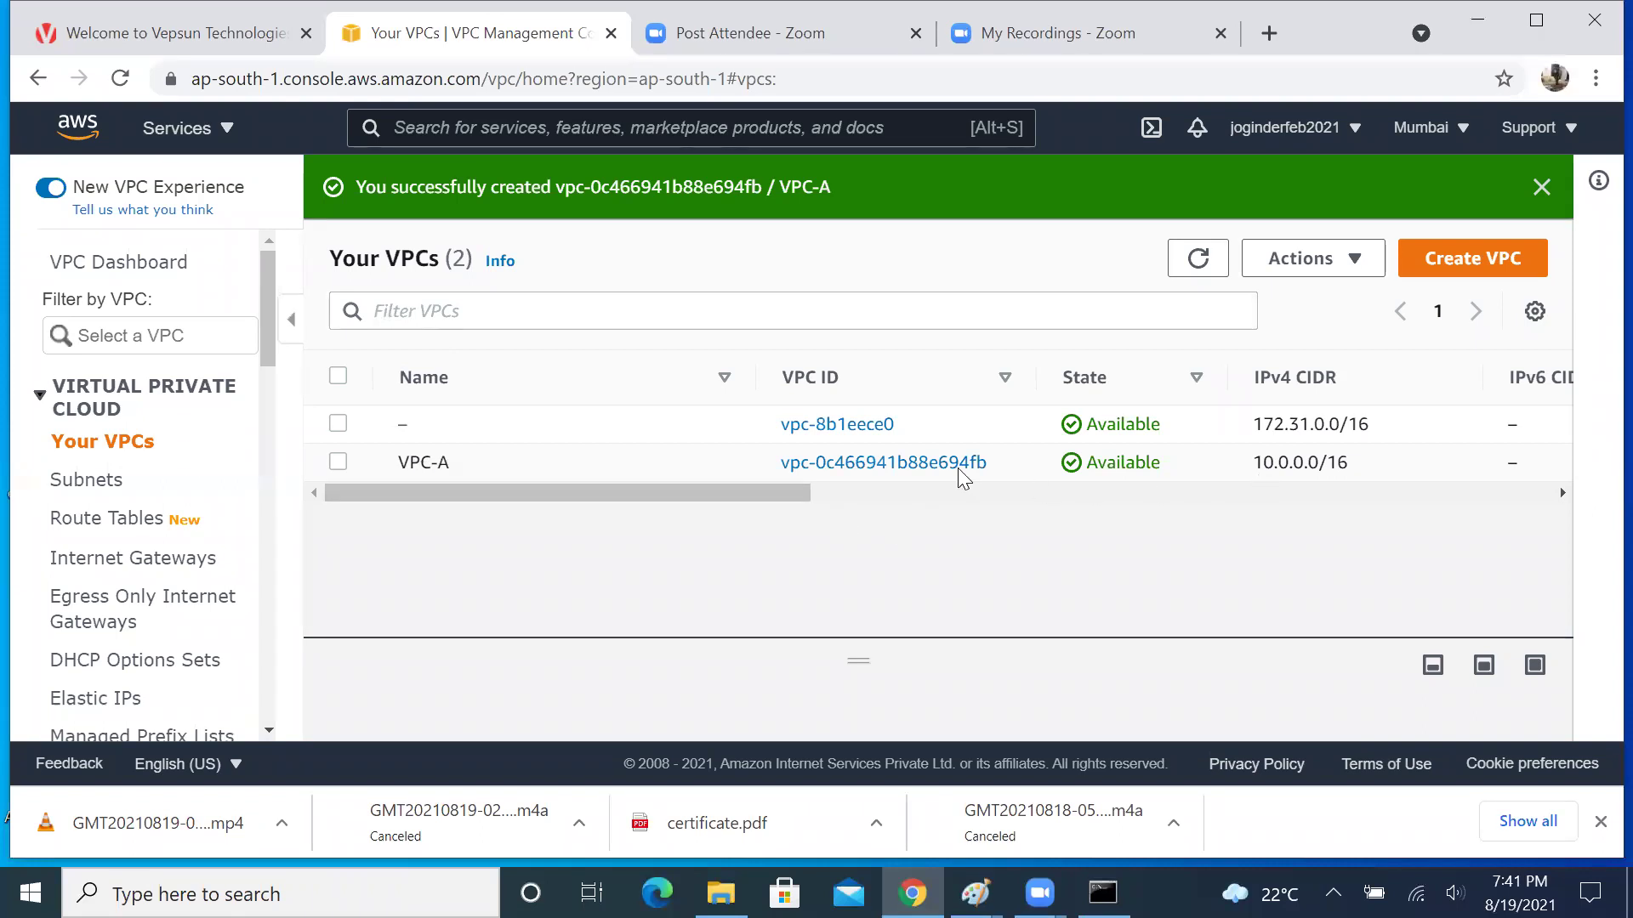
- Adjust the VPC list columns and go to the Subnets page
{"action": "left_click_drag", "start_coordinate": [784, 488], "coordinate": [881, 499]}
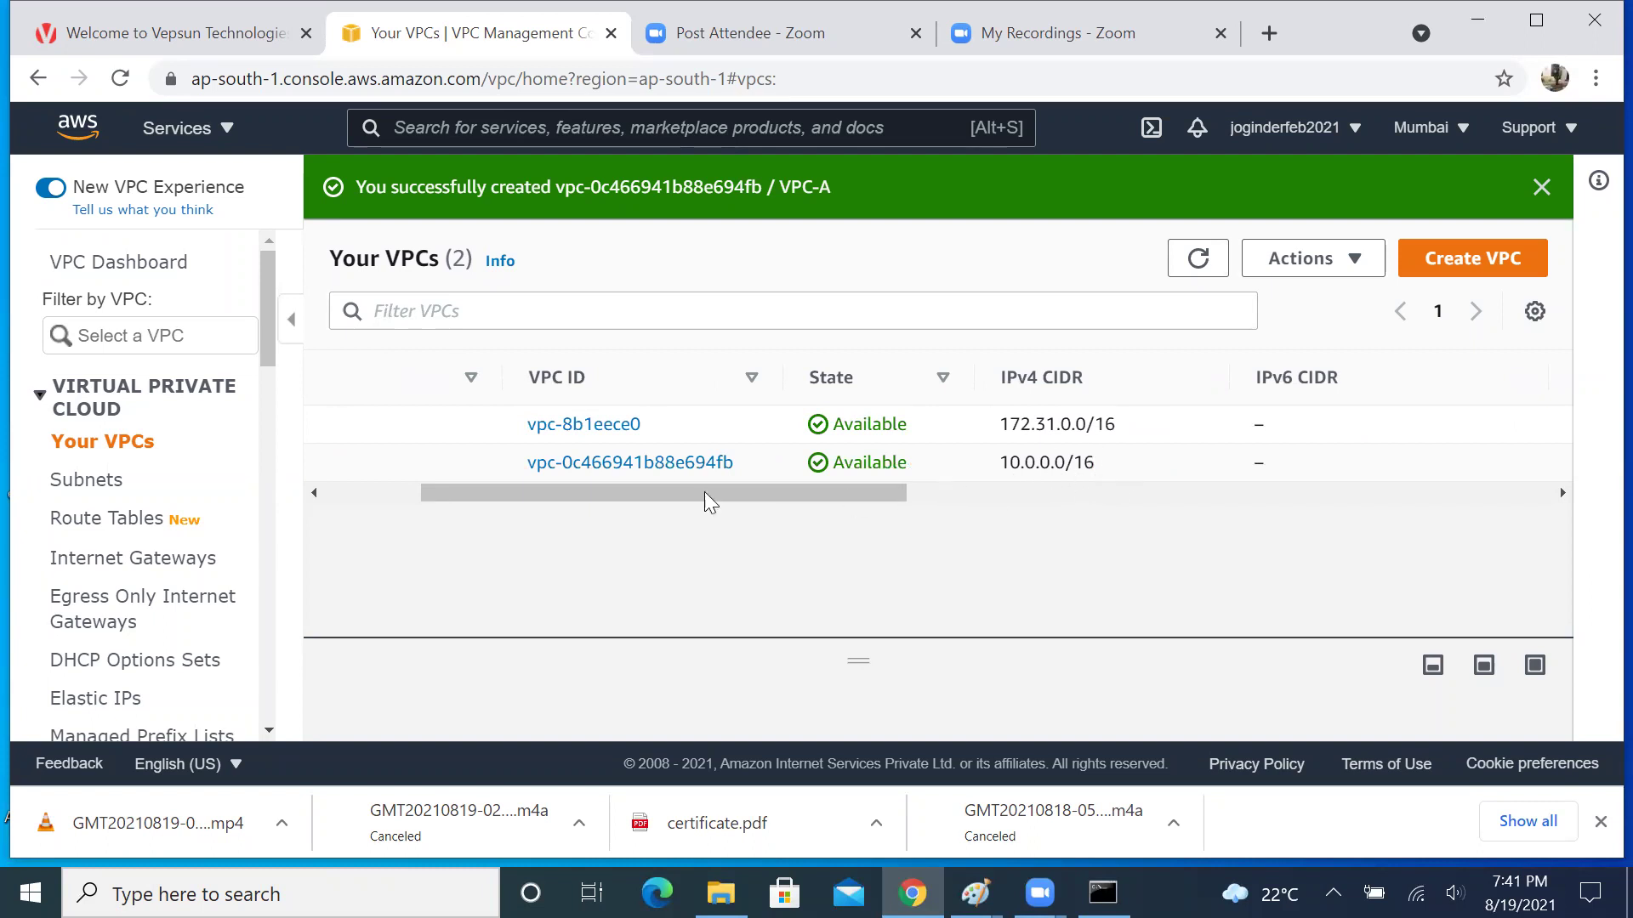
{"action": "left_click_drag", "start_coordinate": [658, 488], "coordinate": [502, 509]}
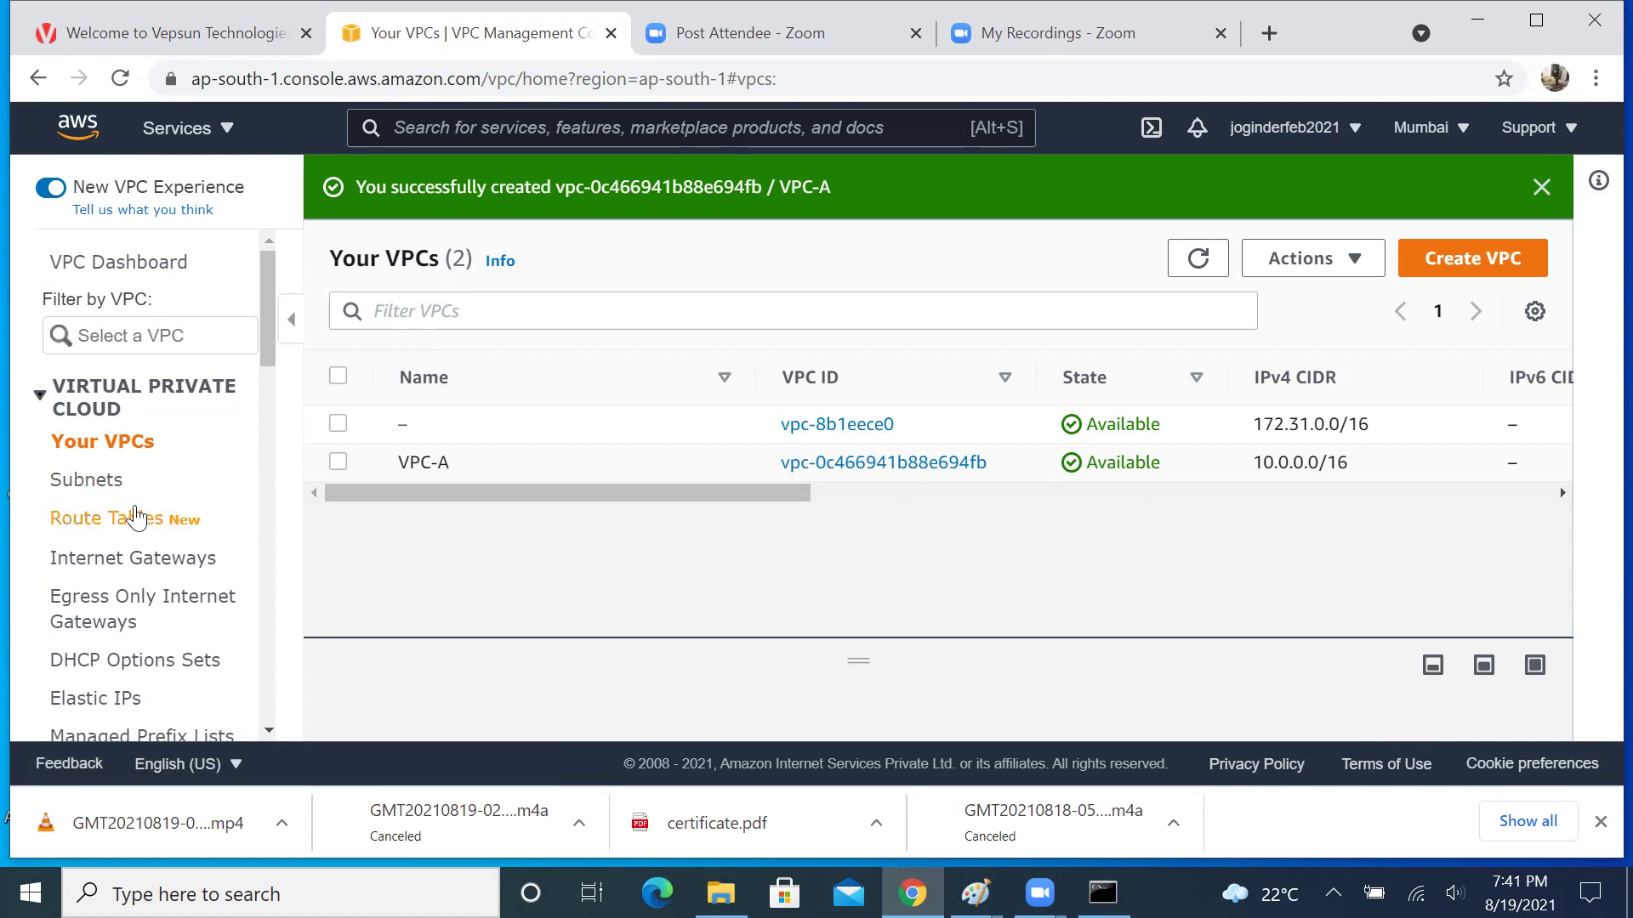
{"action": "left_click", "coordinate": [96, 492]}
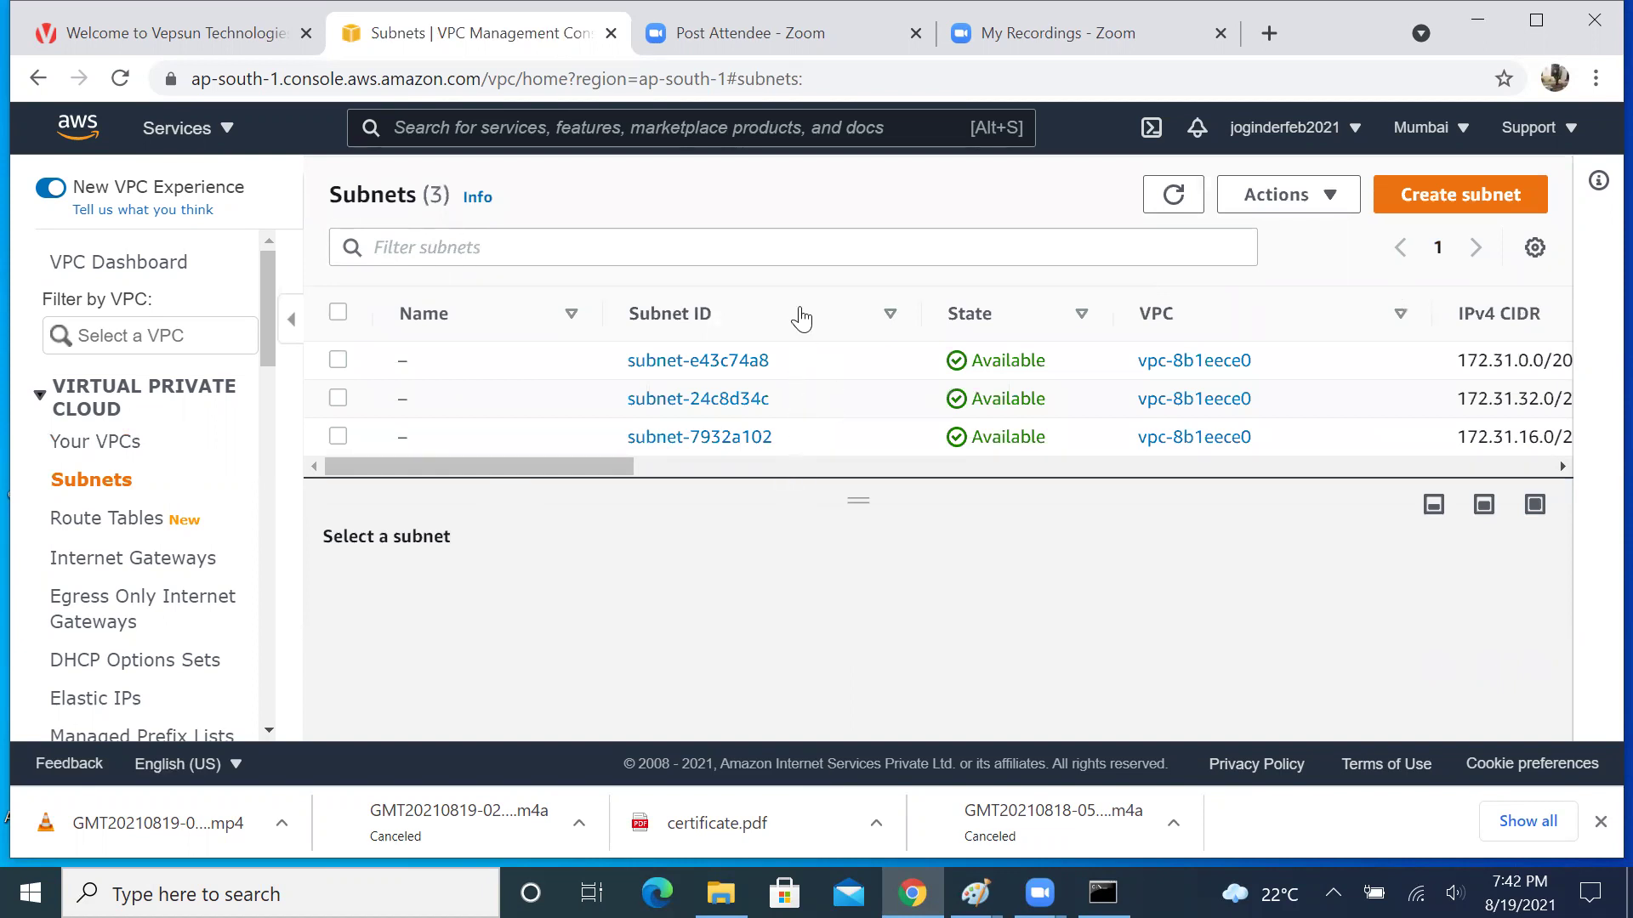
- Start a new subnet in VPC-A named 'VPC-A-Subnet-A'
{"action": "left_click_drag", "start_coordinate": [597, 471], "coordinate": [756, 469]}
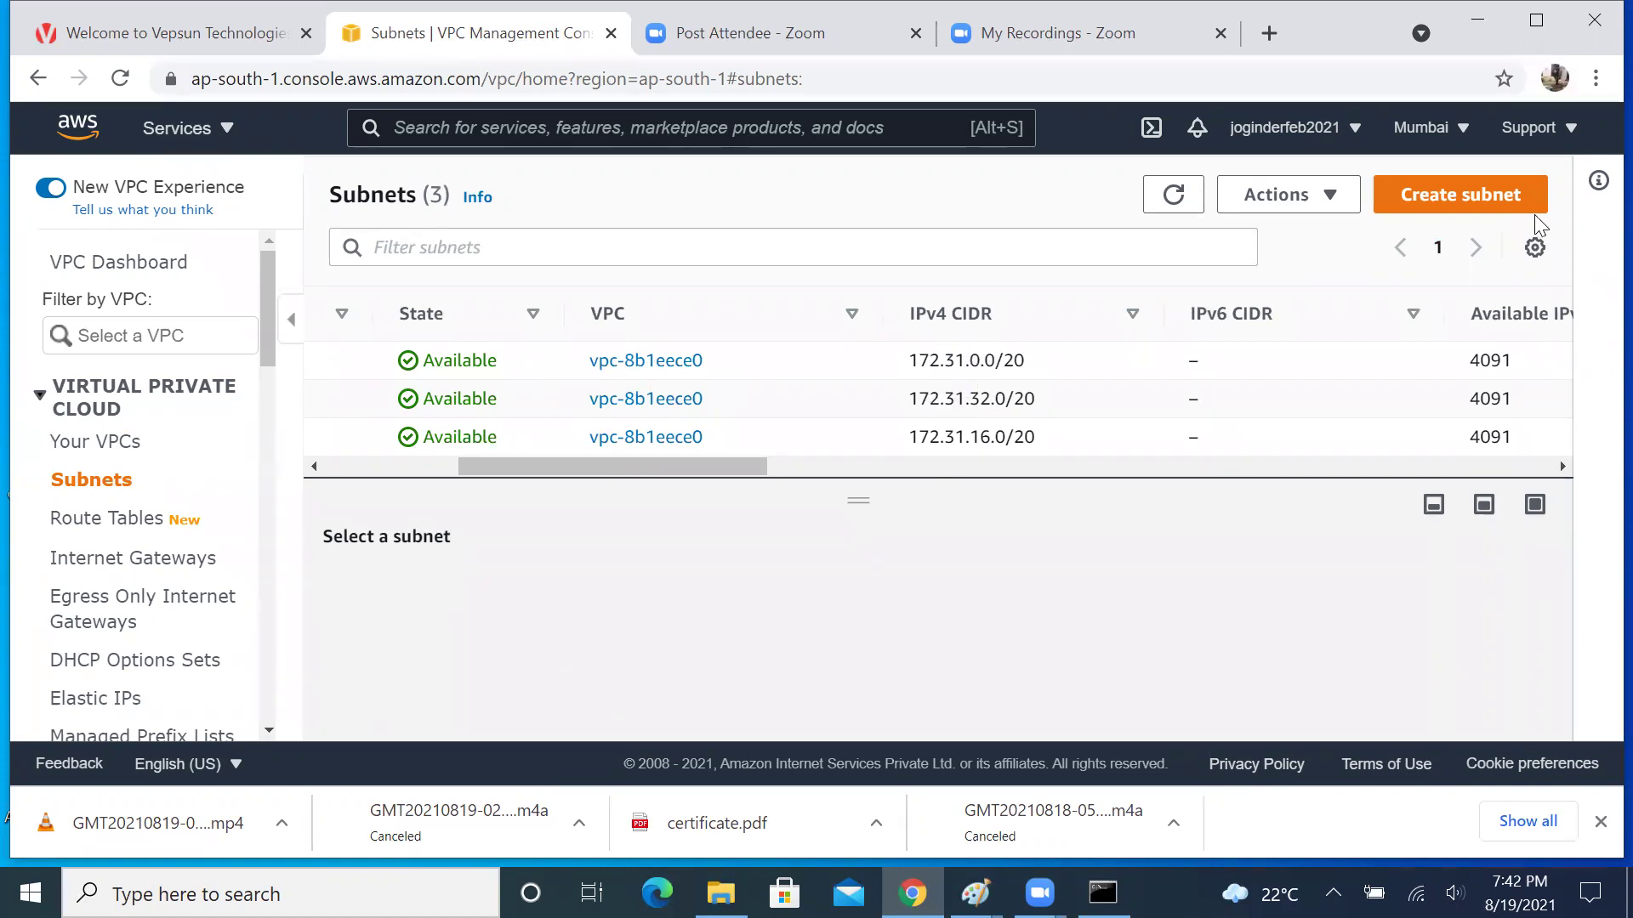
{"action": "left_click", "coordinate": [1439, 212]}
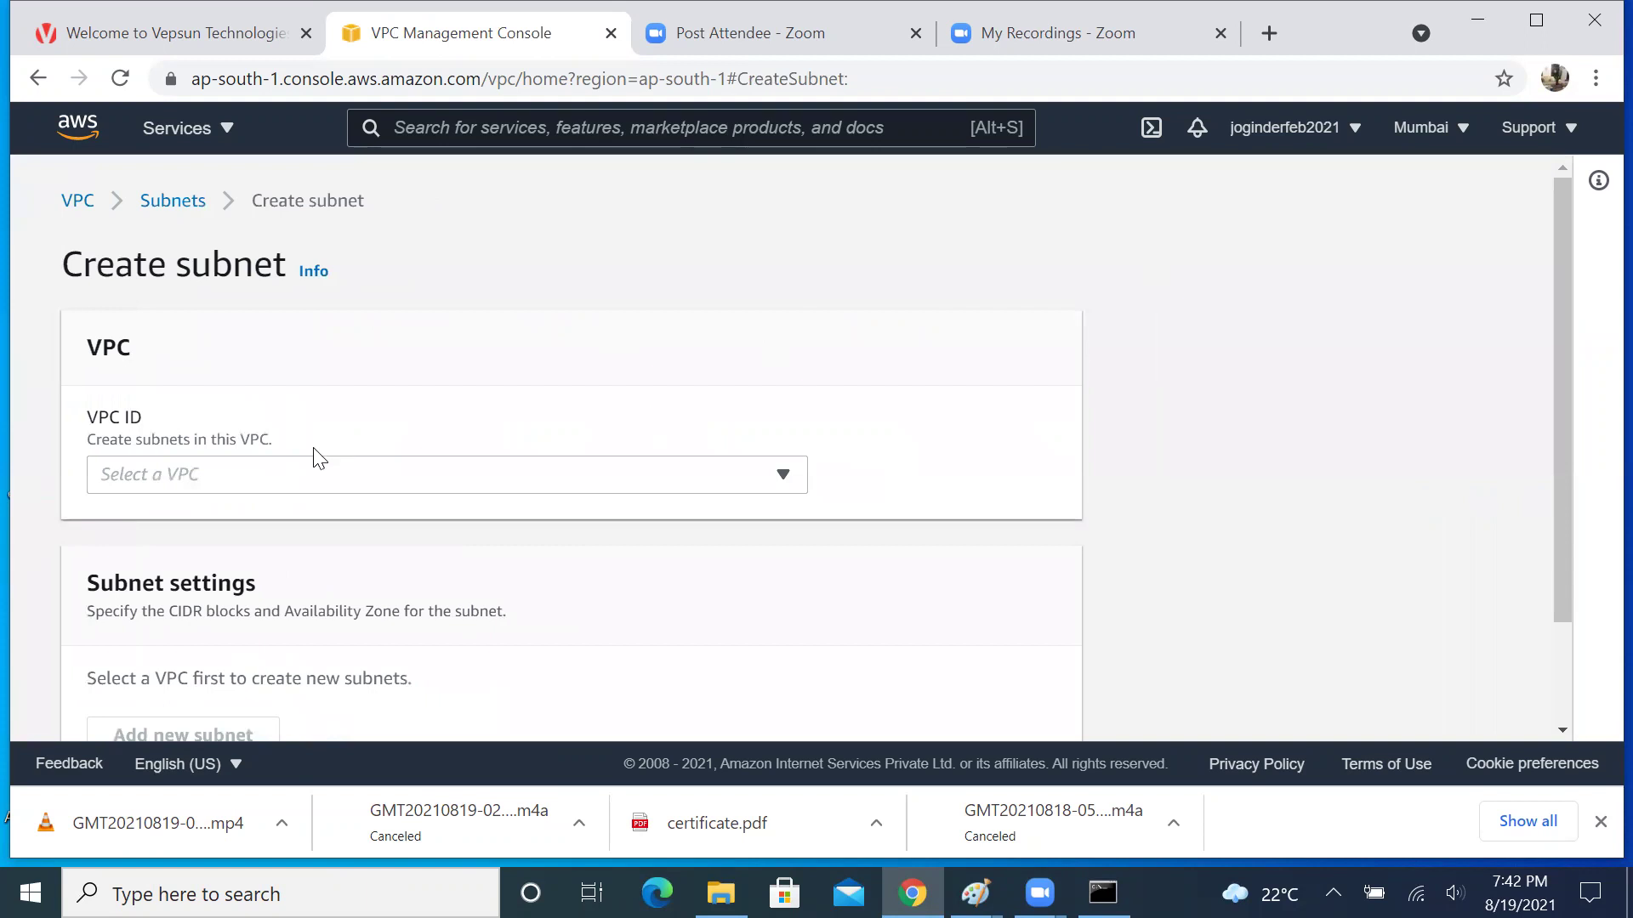
{"action": "left_click", "coordinate": [304, 476]}
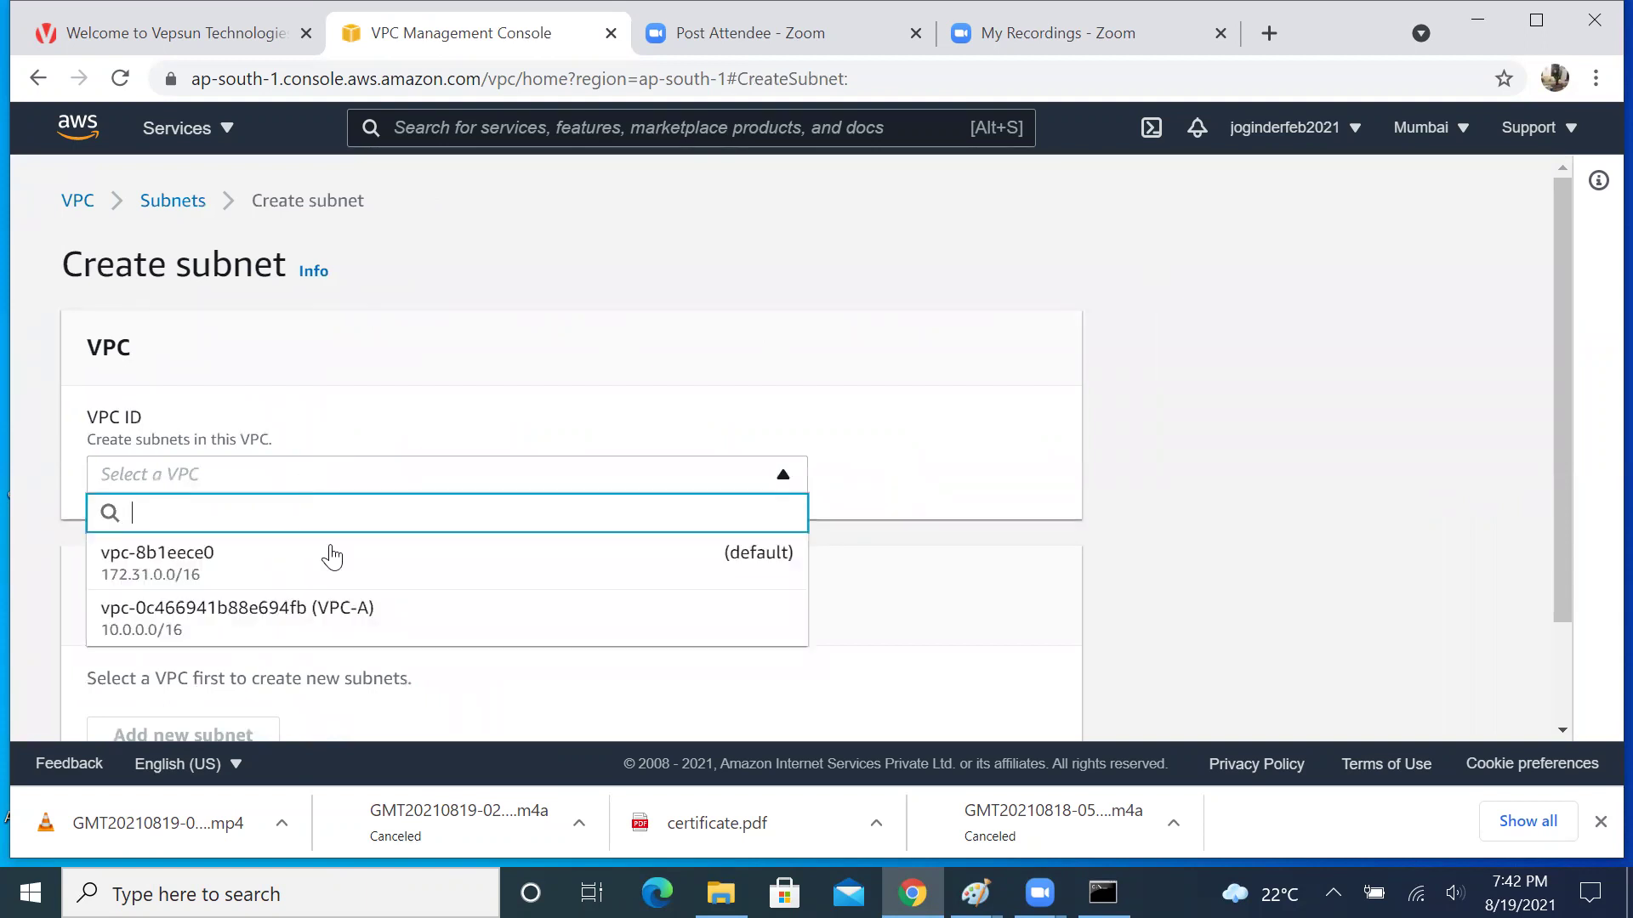
{"action": "left_click", "coordinate": [343, 625]}
{"action": "scroll", "coordinate": [446, 489], "scroll_direction": "down", "scroll_amount": 5}
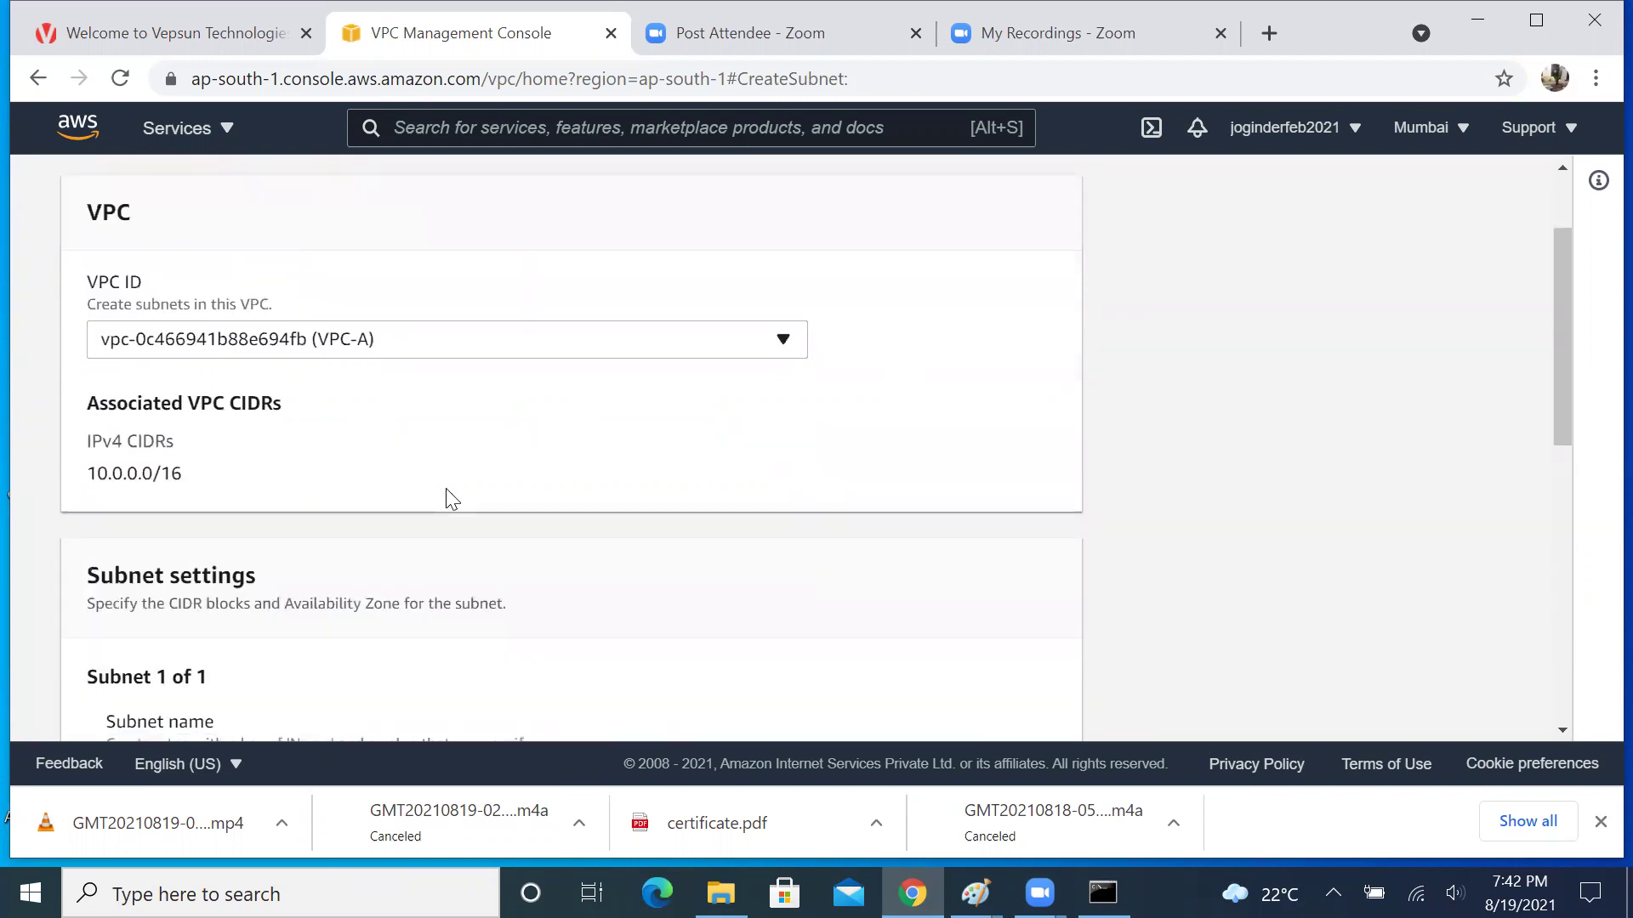
{"action": "left_click", "coordinate": [268, 524]}
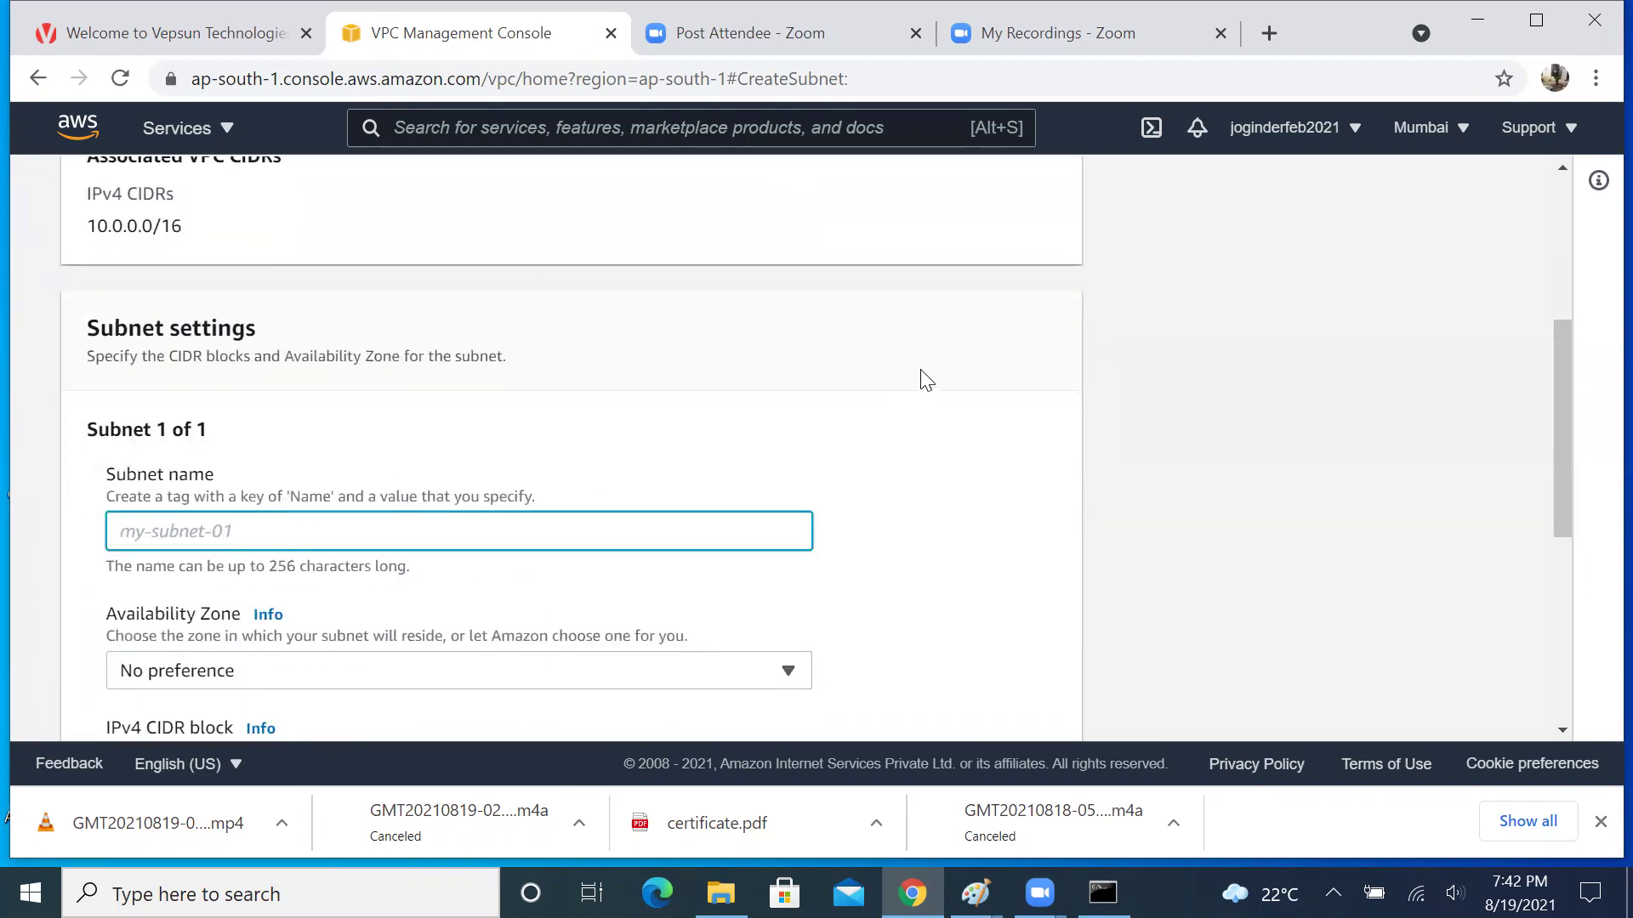
{"action": "type", "text": "S"}
{"action": "key", "text": "BackSpace"}
{"action": "type", "text": "VPC-A-Subnet-A"}
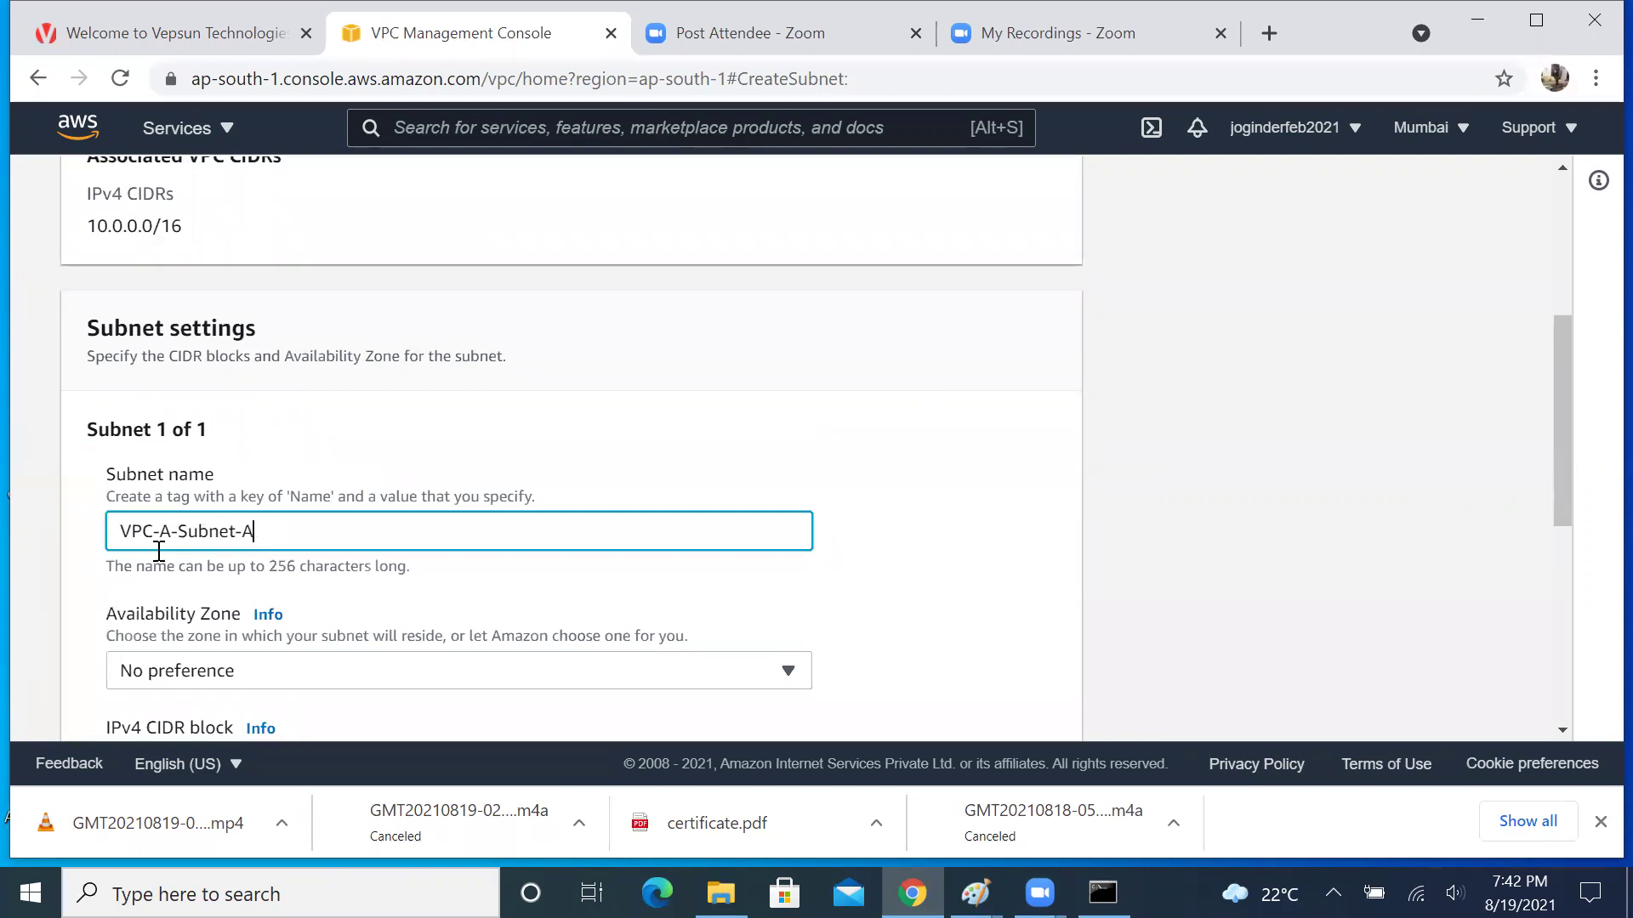
- Set zone ap-south-1a and IPv4 CIDR 10.0.0.0/24, then create the subnet
{"action": "scroll", "coordinate": [754, 436], "scroll_direction": "down", "scroll_amount": 5}
{"action": "scroll", "coordinate": [753, 436], "scroll_direction": "up", "scroll_amount": 2}
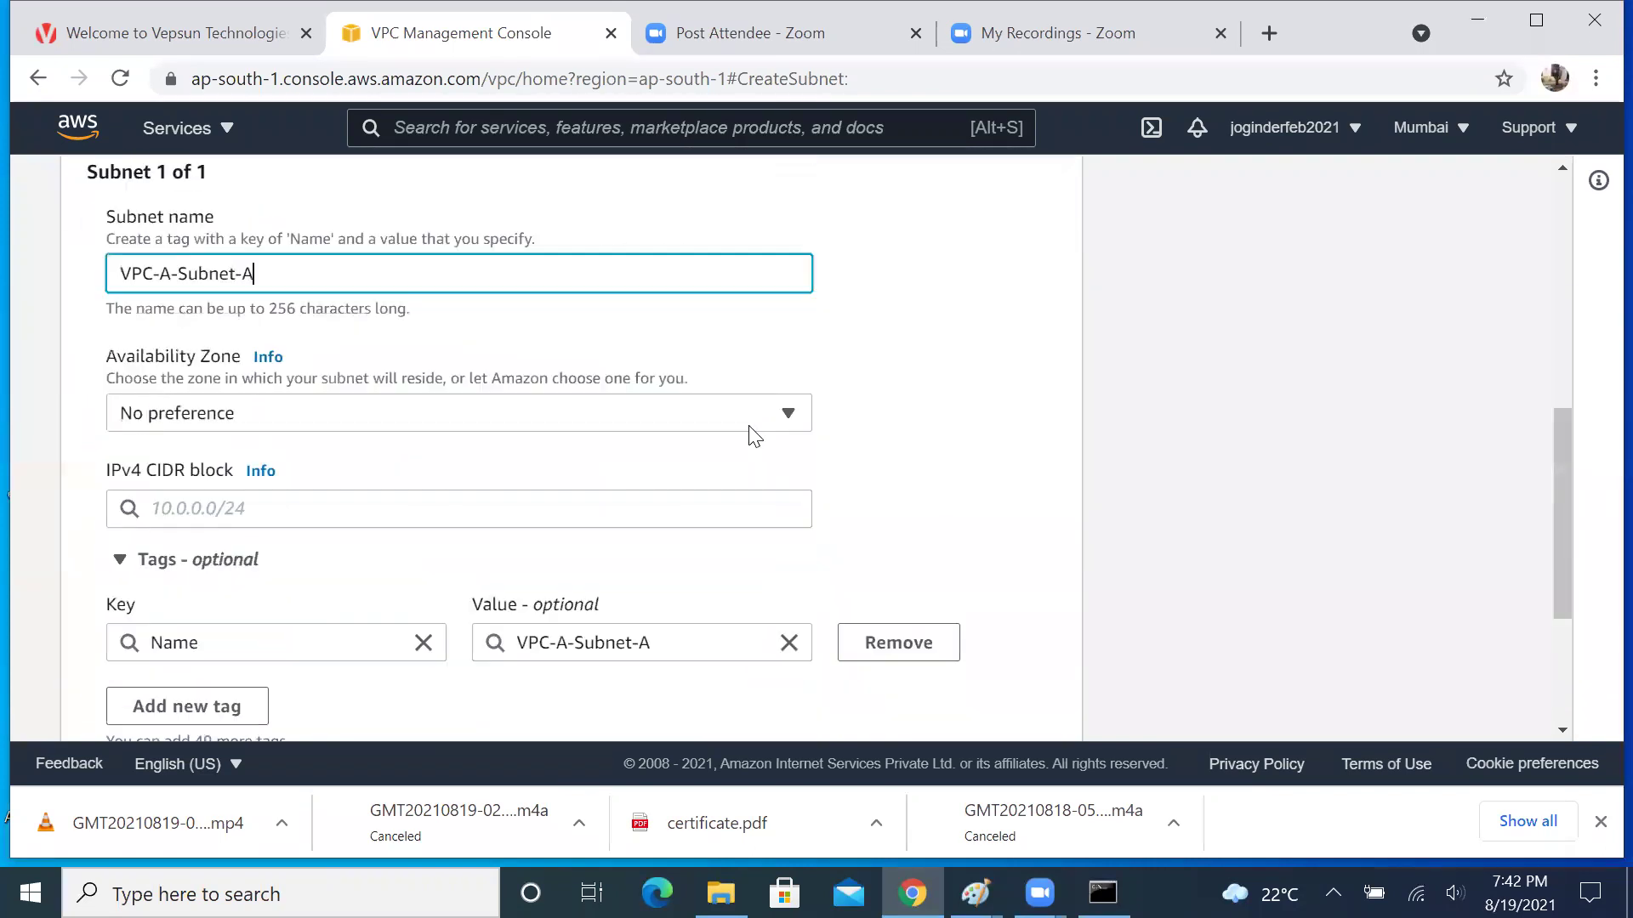
{"action": "left_click", "coordinate": [356, 433]}
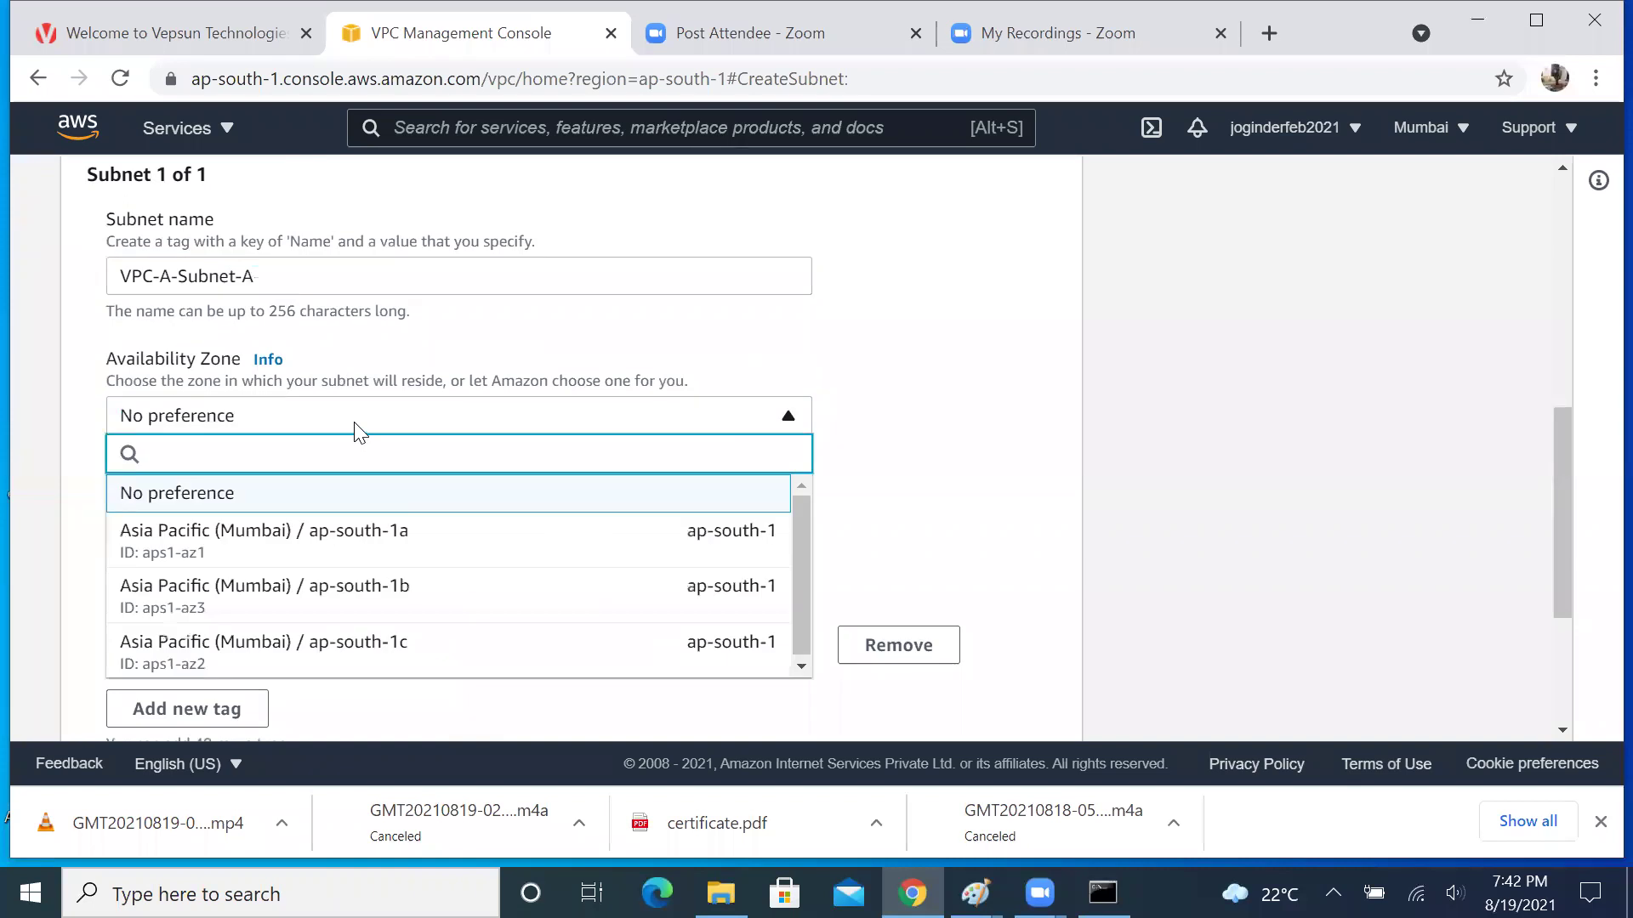
{"action": "left_click", "coordinate": [371, 545]}
{"action": "left_click", "coordinate": [271, 513]}
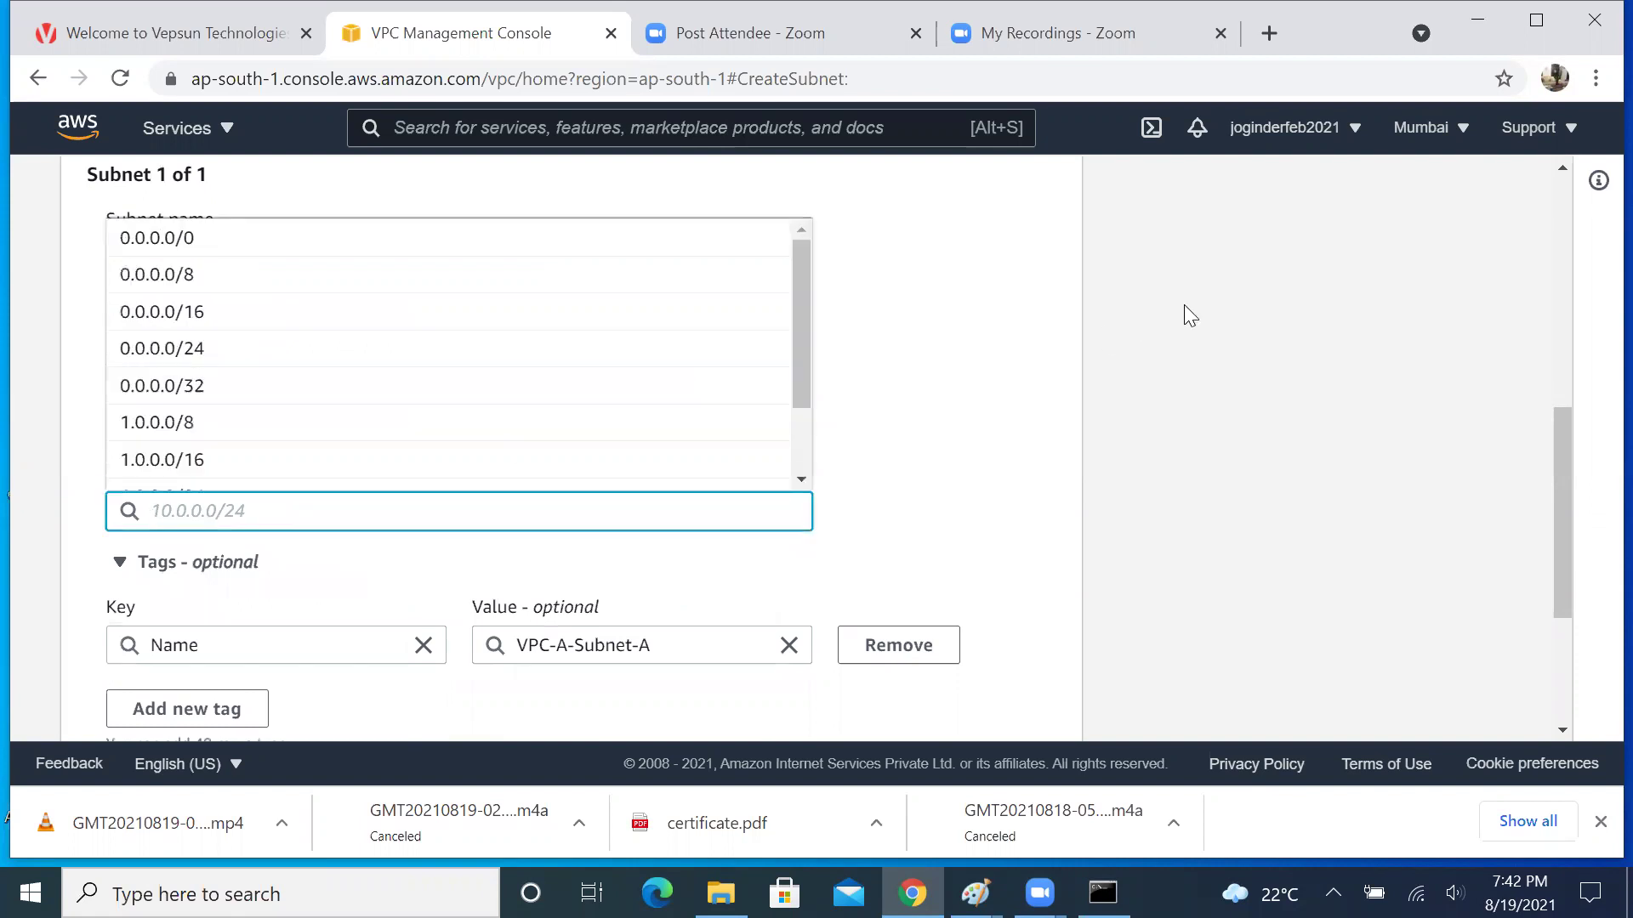
{"action": "type", "text": "10.0.0.0/24"}
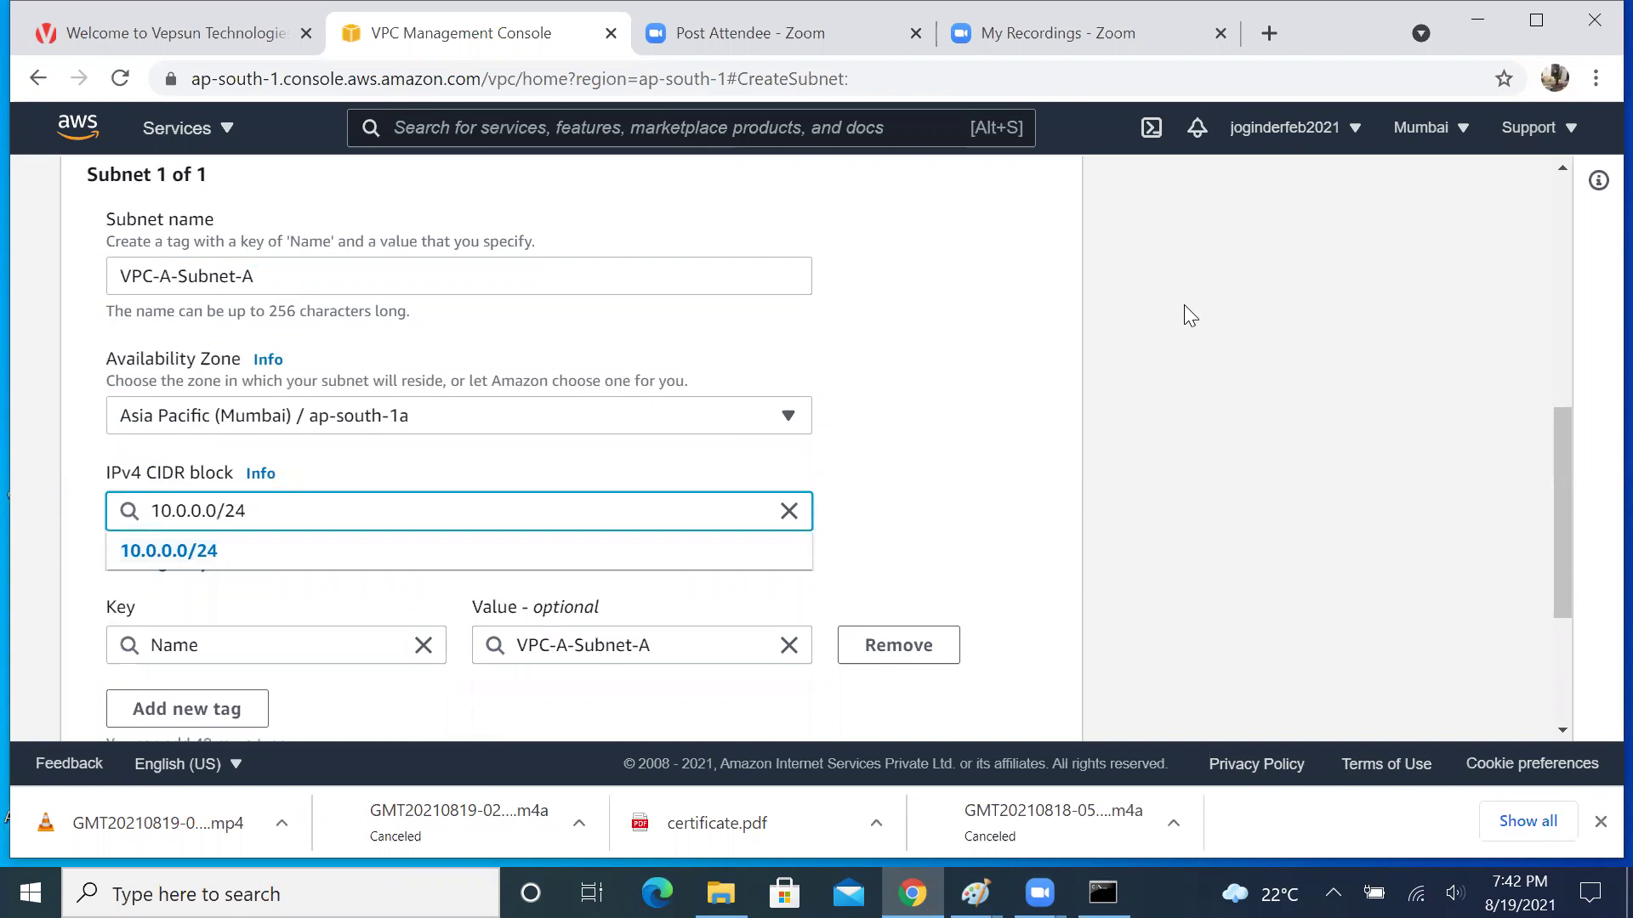
{"action": "left_click", "coordinate": [182, 555]}
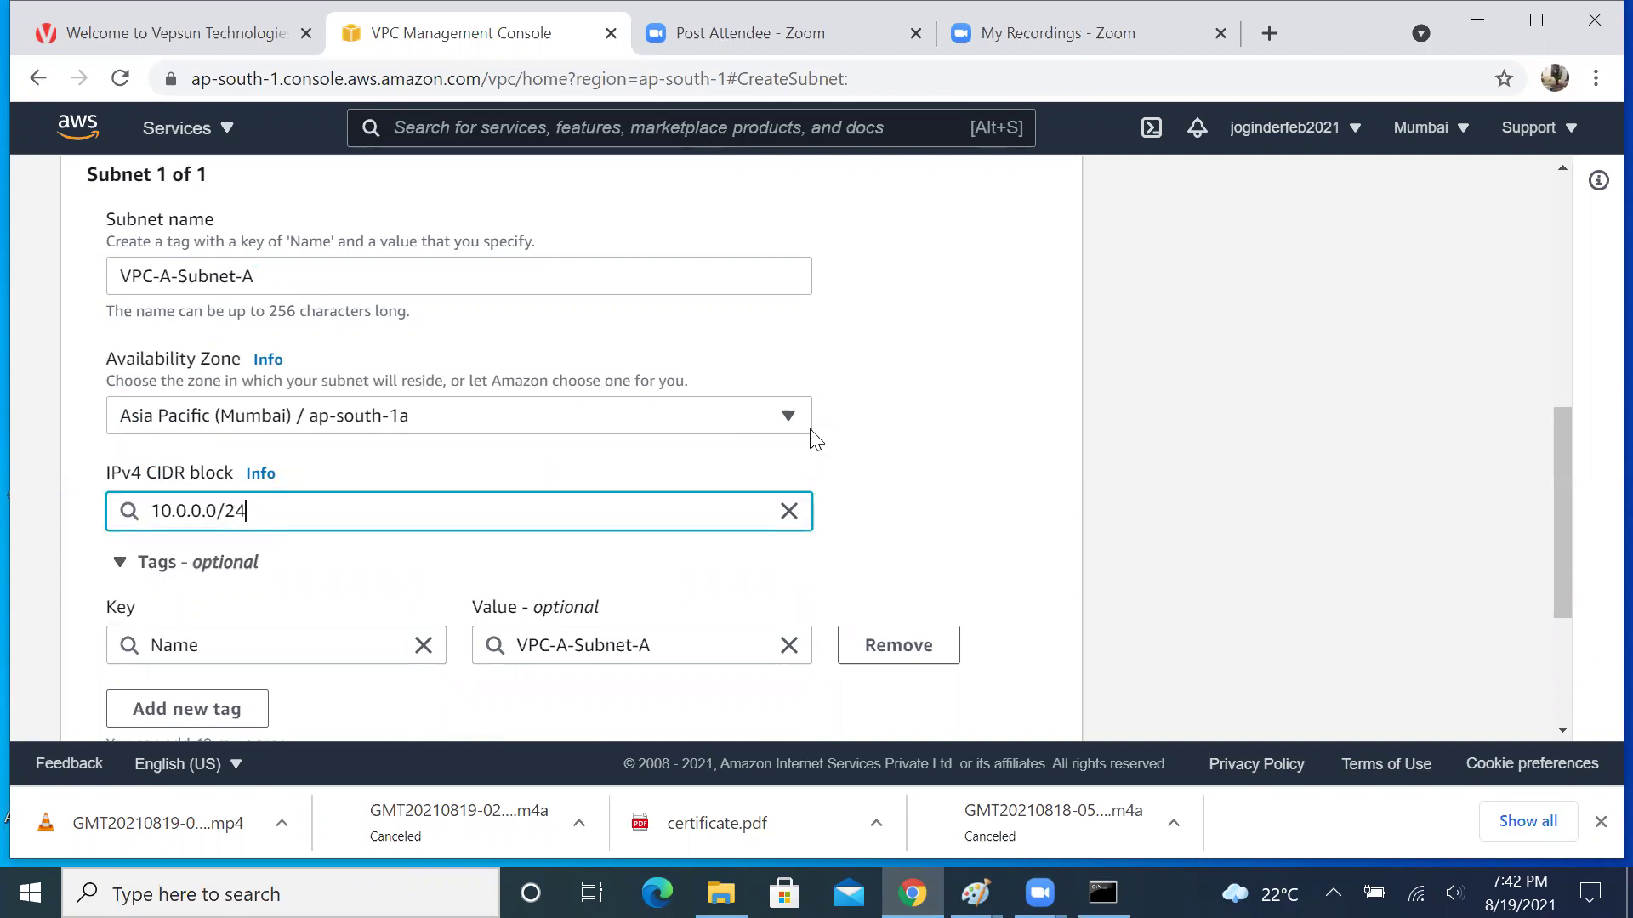
{"action": "scroll", "coordinate": [935, 476], "scroll_direction": "down", "scroll_amount": 3}
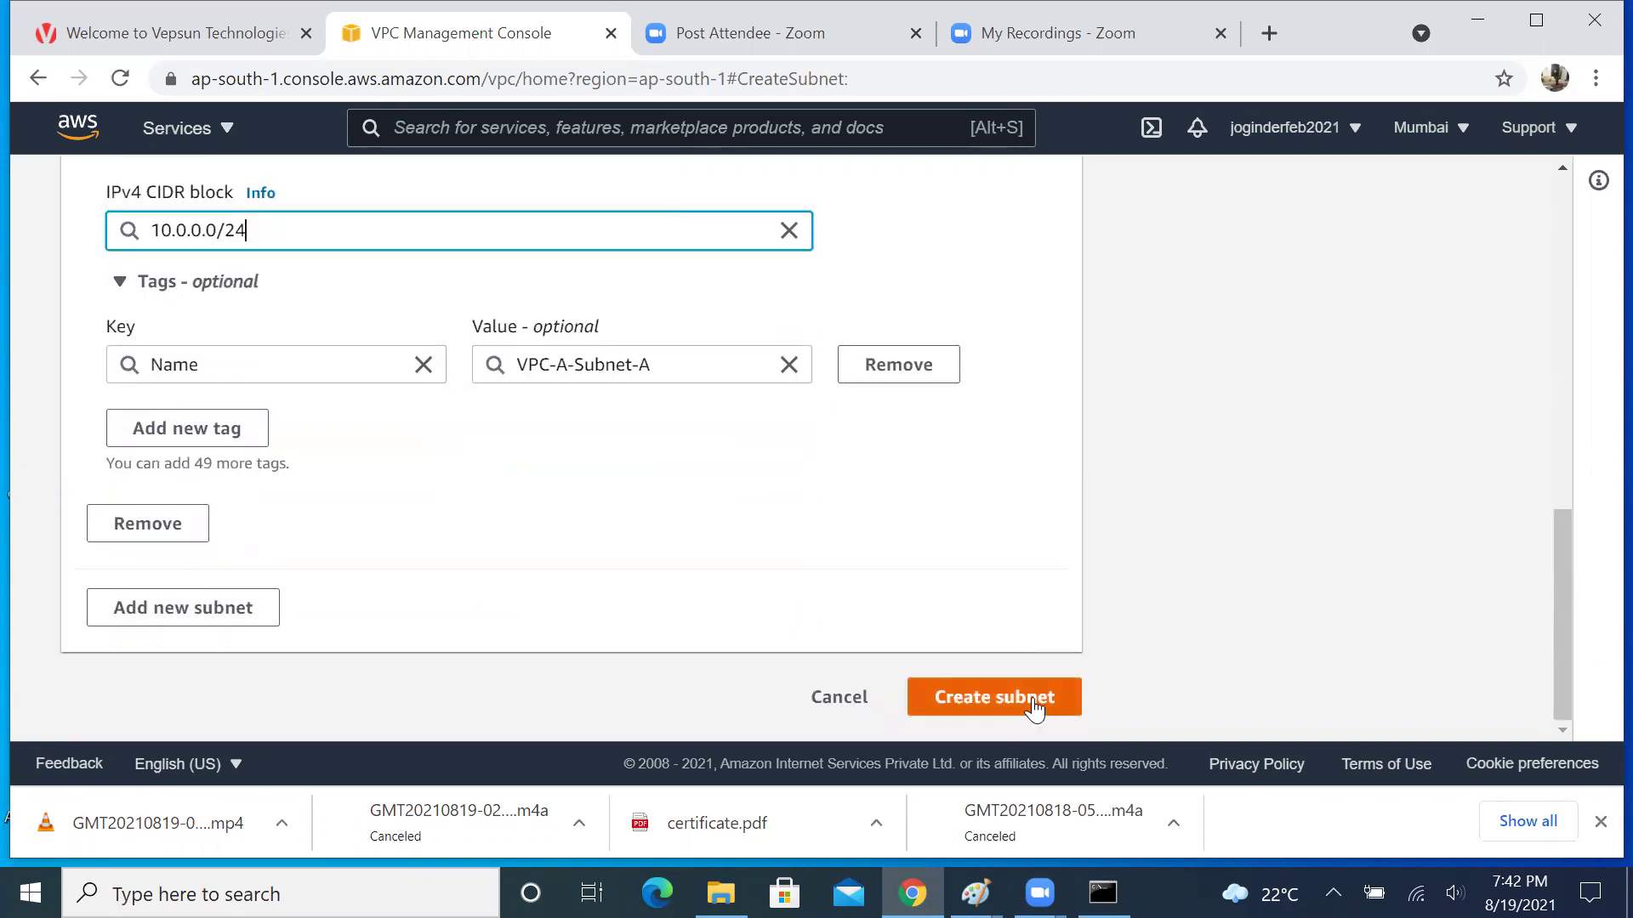
{"action": "left_click", "coordinate": [1032, 708]}
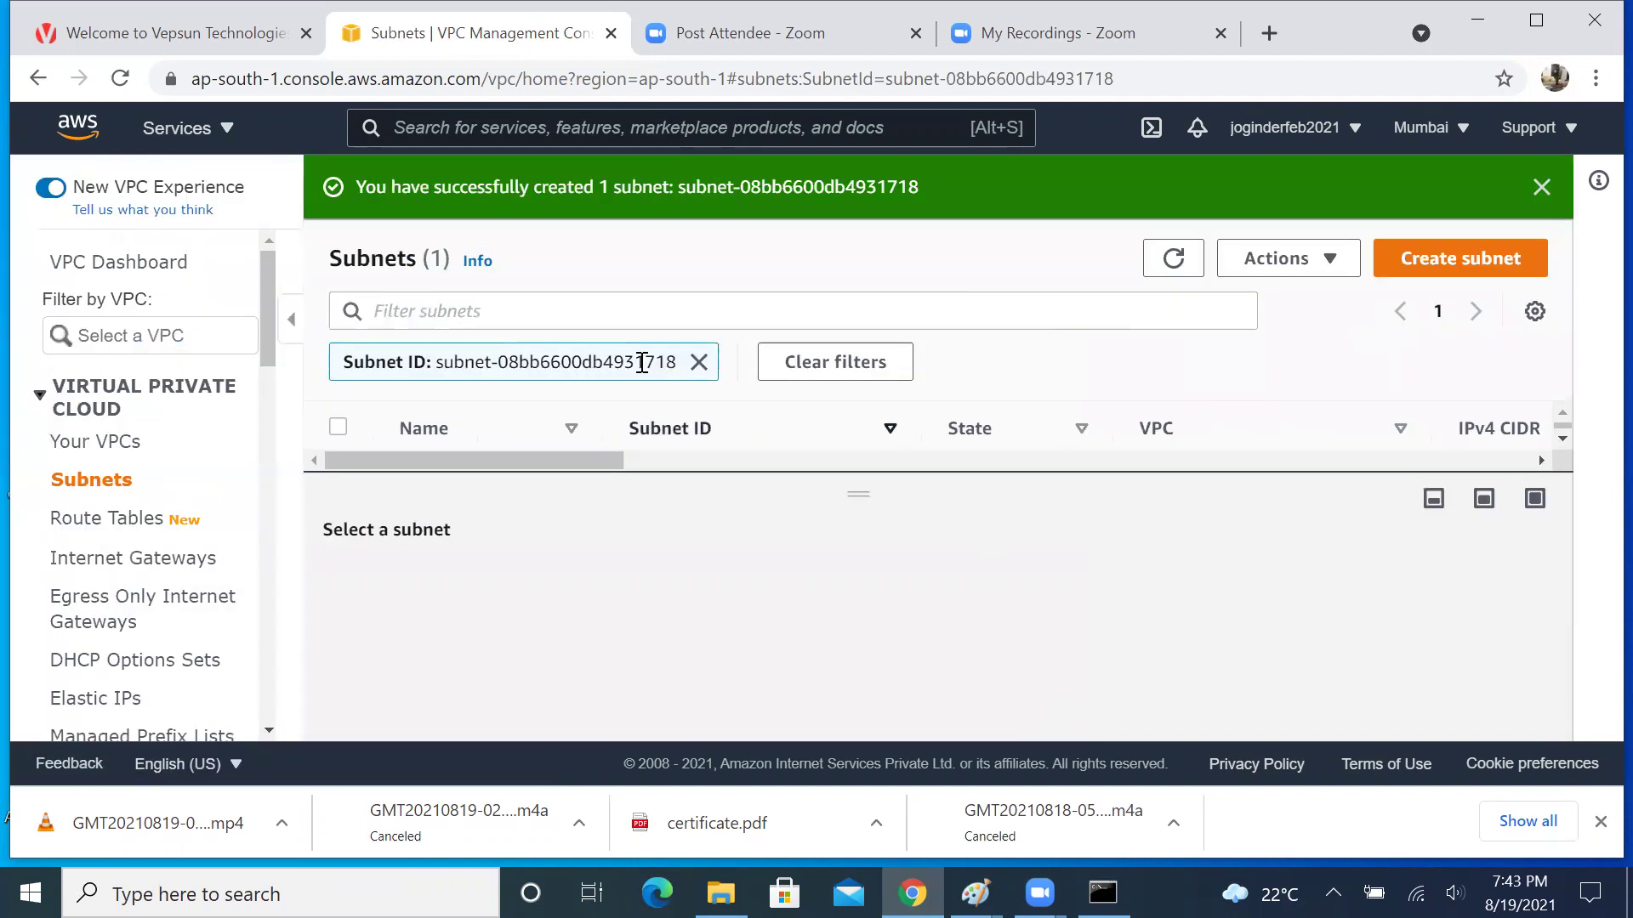
- Enlarge the subnet table, clear the ID filter to show all subnets, and start another subnet
{"action": "left_click_drag", "start_coordinate": [889, 476], "coordinate": [900, 608]}
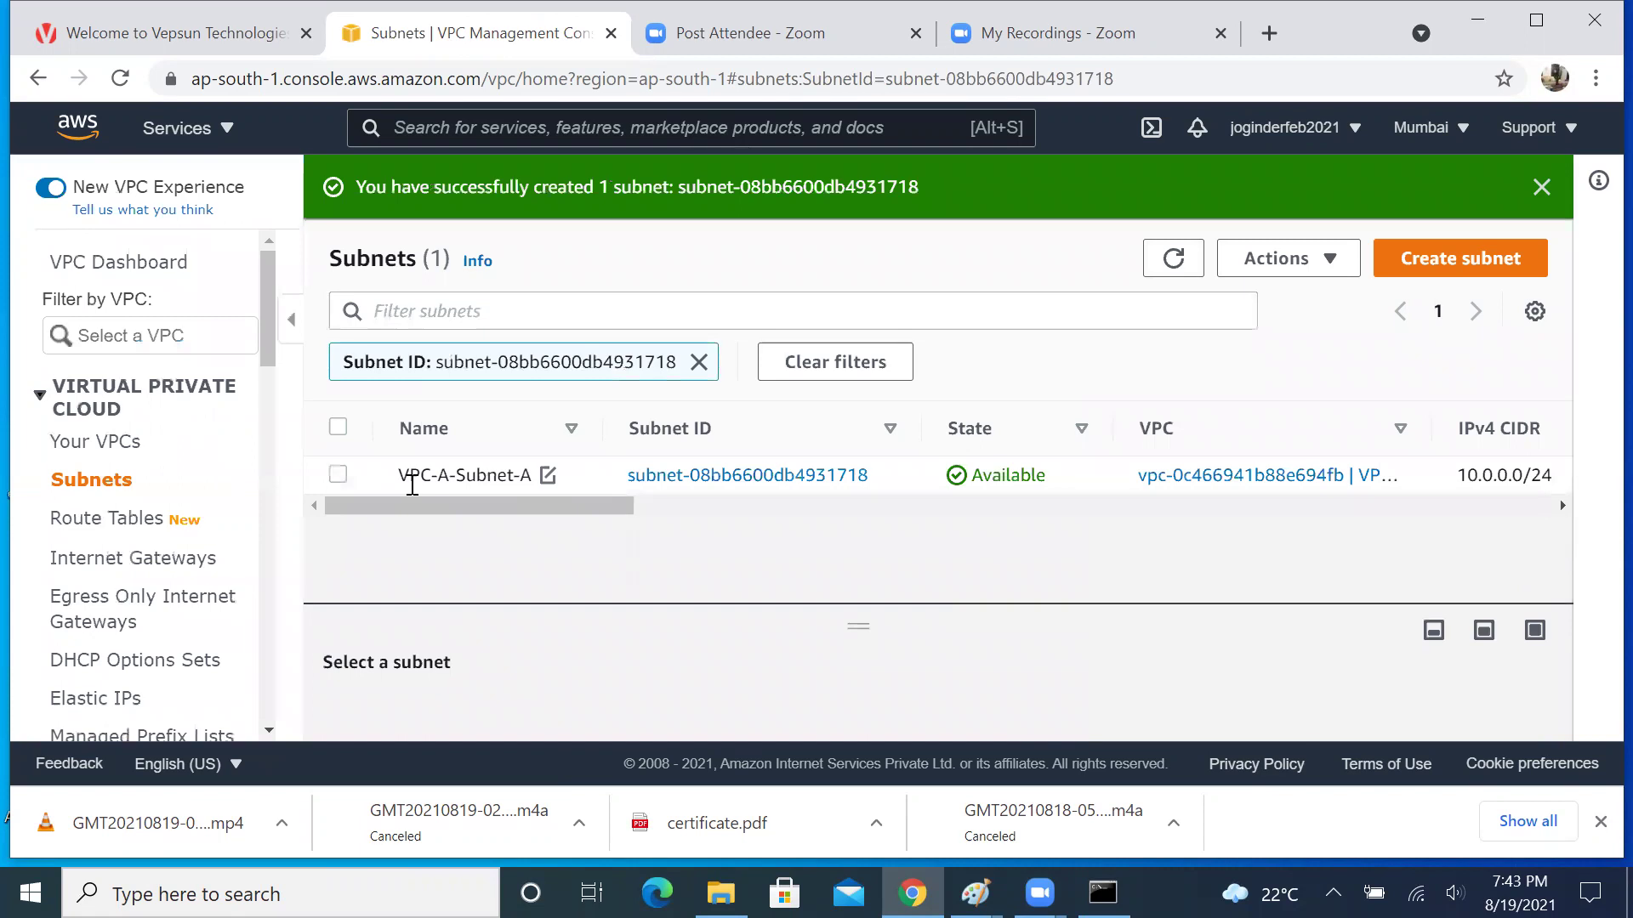
{"action": "left_click", "coordinate": [86, 492]}
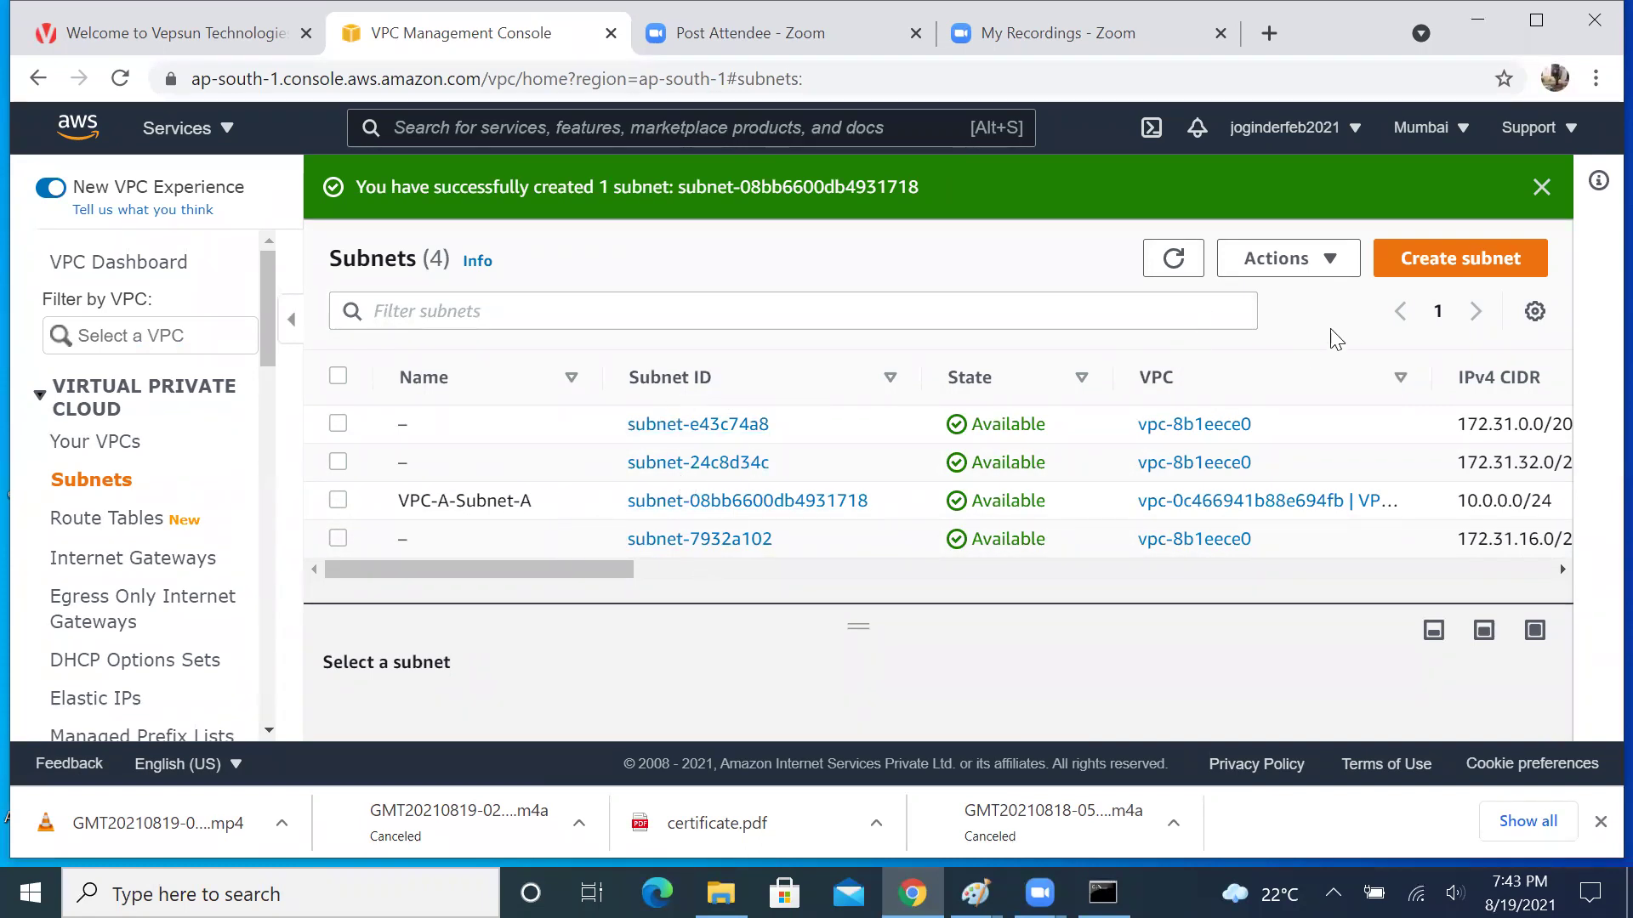
{"action": "left_click", "coordinate": [1462, 271]}
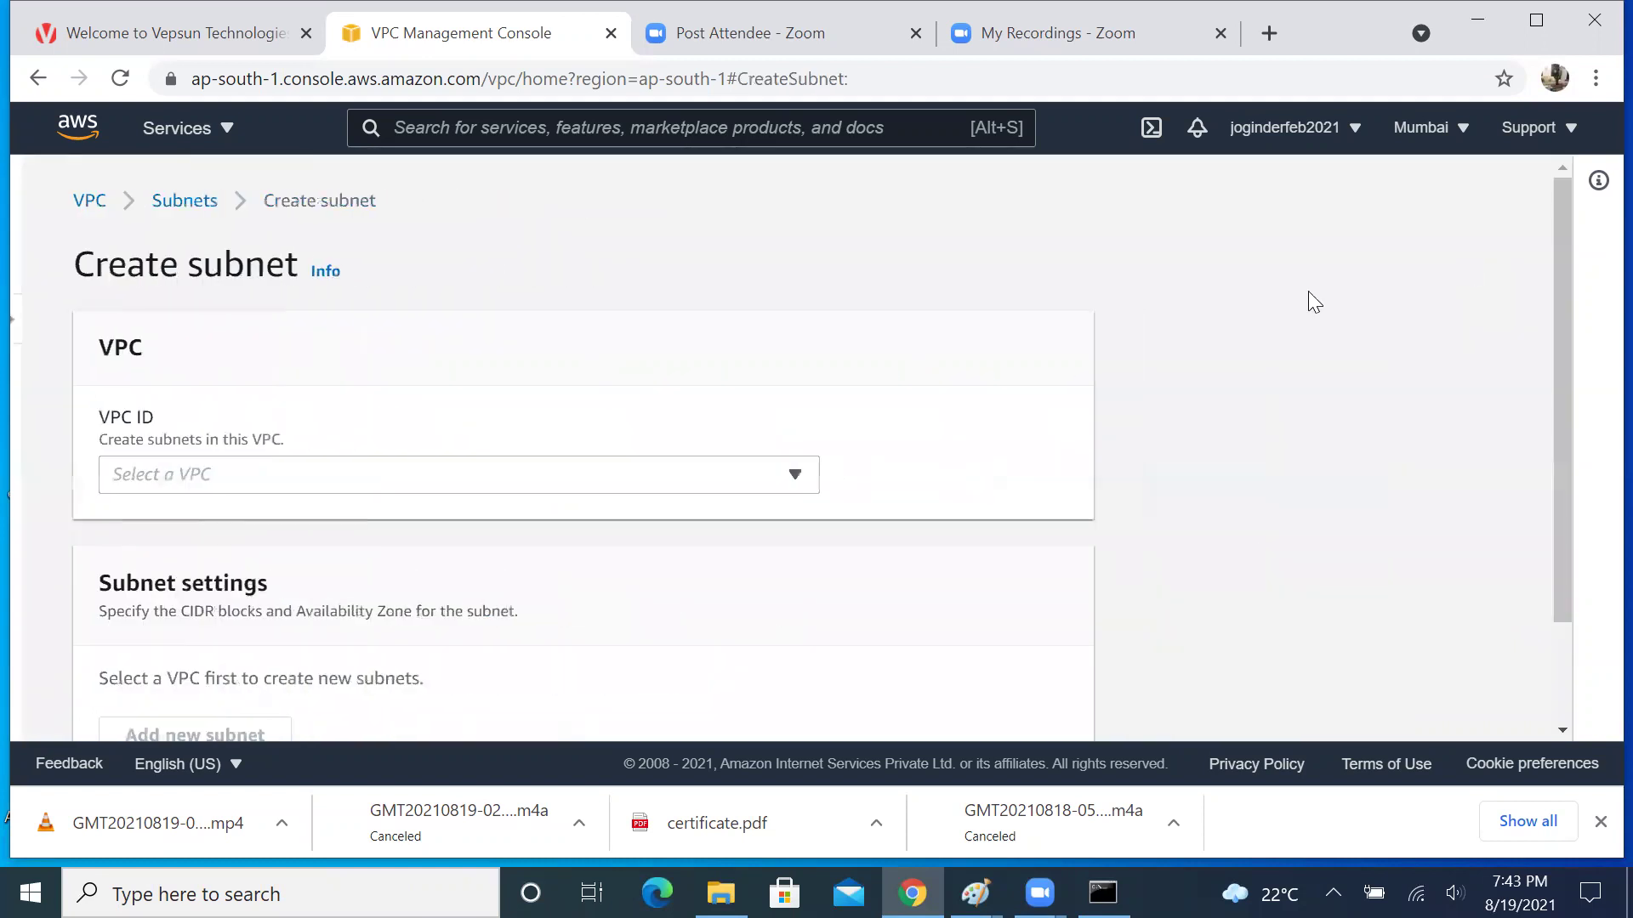
- Place the new subnet in VPC-A and name it 'VPC-A-Subnet-B'
{"action": "left_click", "coordinate": [221, 473]}
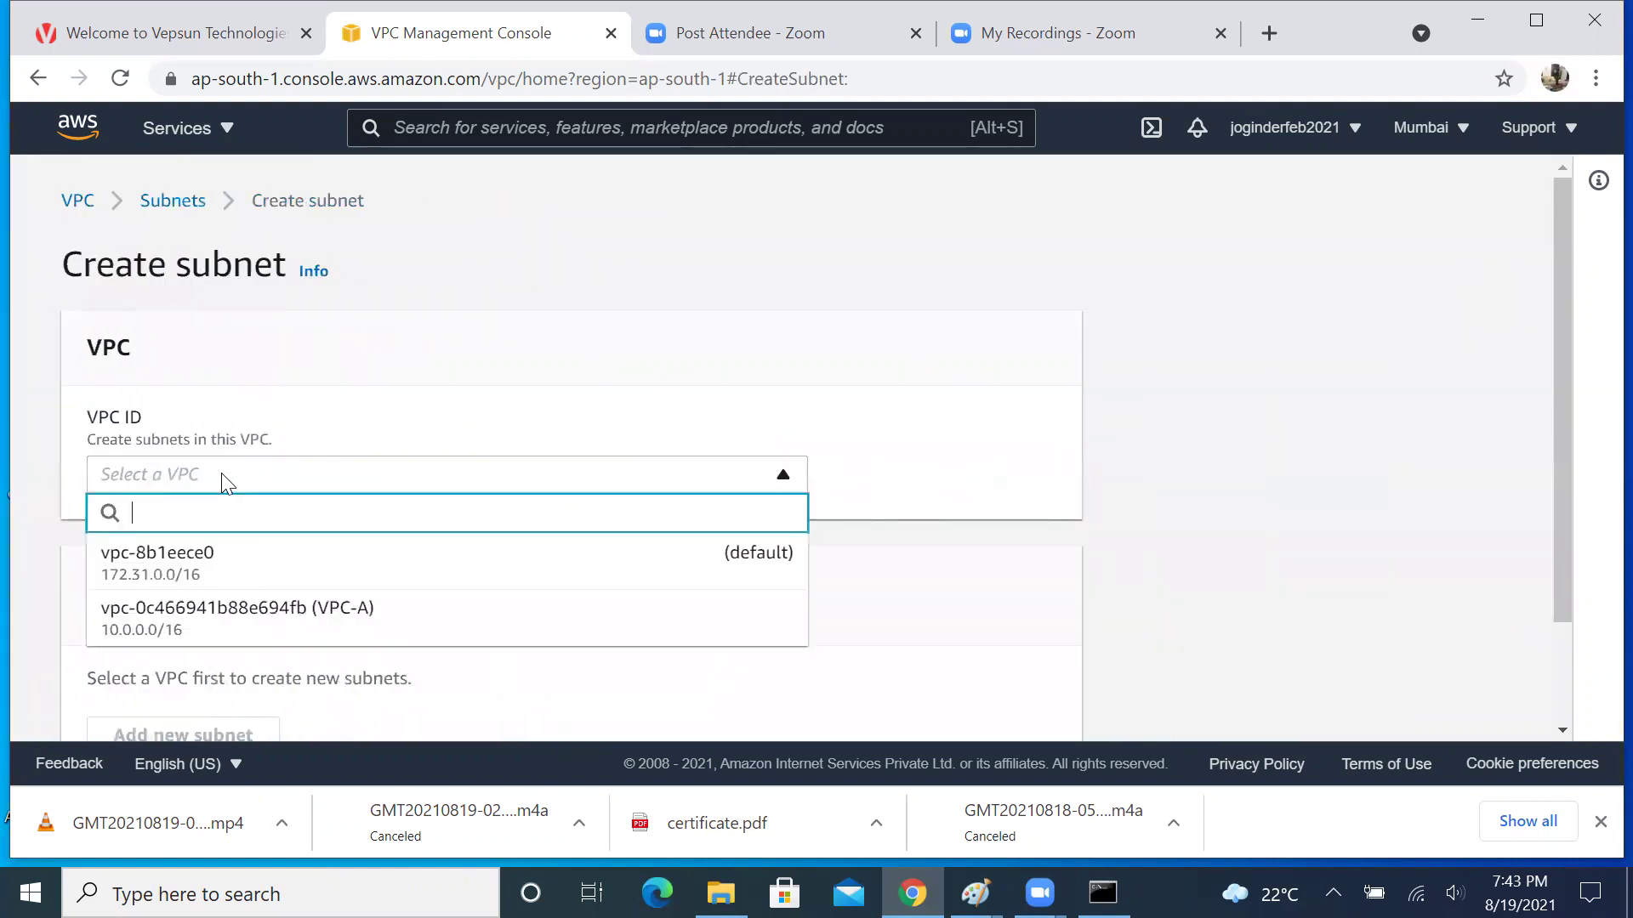
{"action": "left_click", "coordinate": [427, 634]}
{"action": "scroll", "coordinate": [522, 553], "scroll_direction": "down", "scroll_amount": 5}
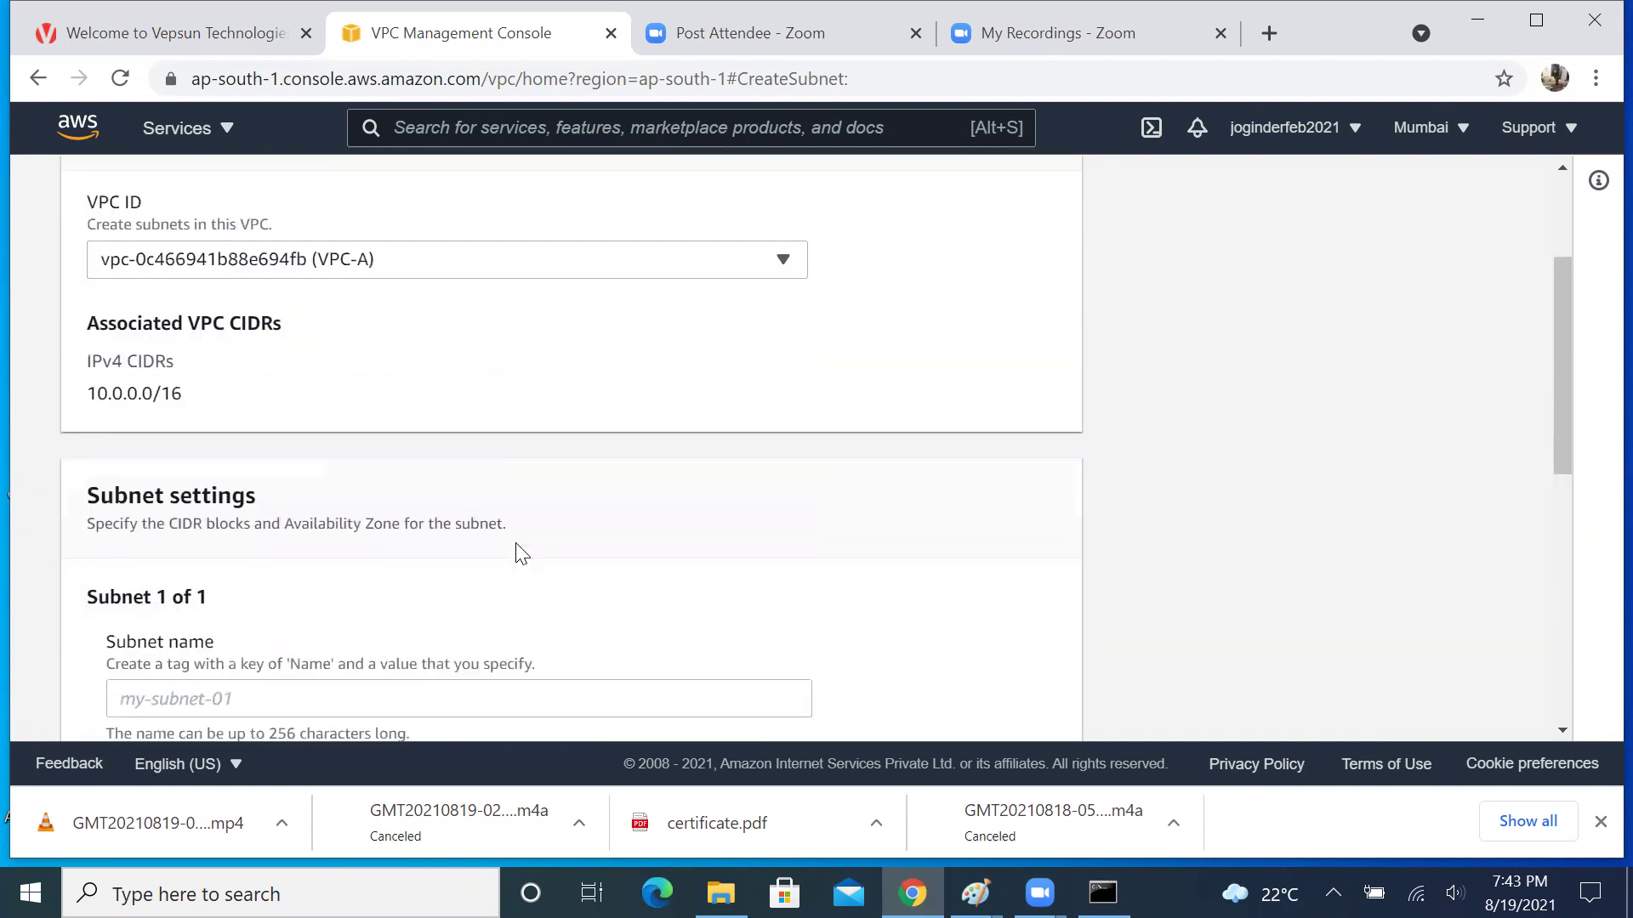
{"action": "left_click", "coordinate": [253, 533]}
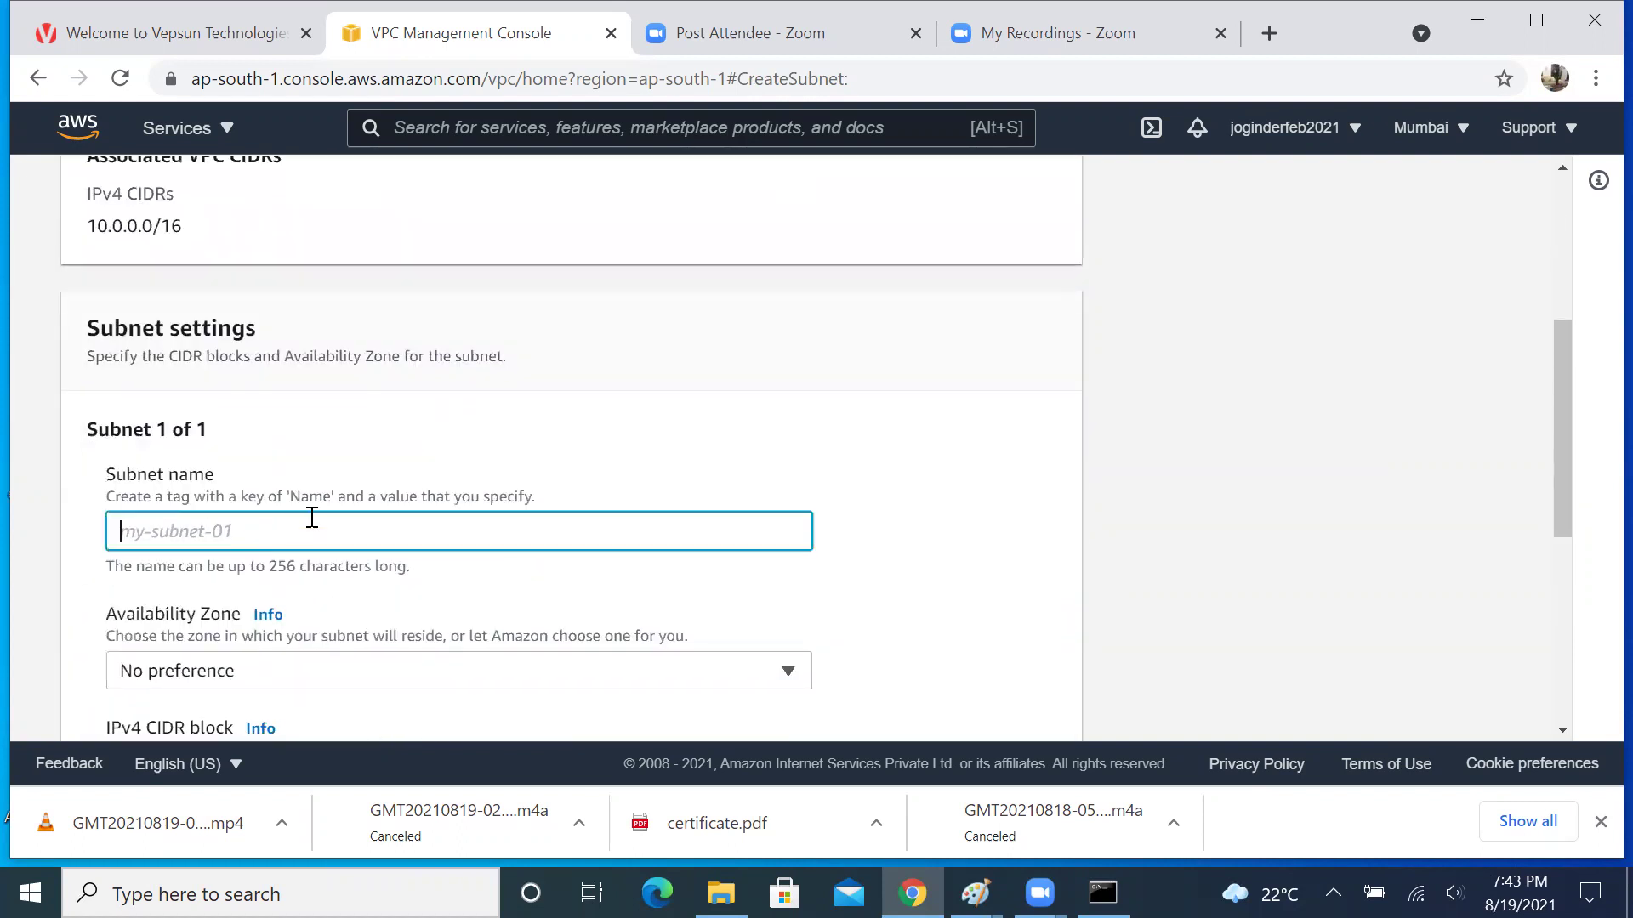
{"action": "scroll", "coordinate": [309, 517], "scroll_direction": "up", "scroll_amount": 5}
{"action": "scroll", "coordinate": [324, 554], "scroll_direction": "down", "scroll_amount": 5}
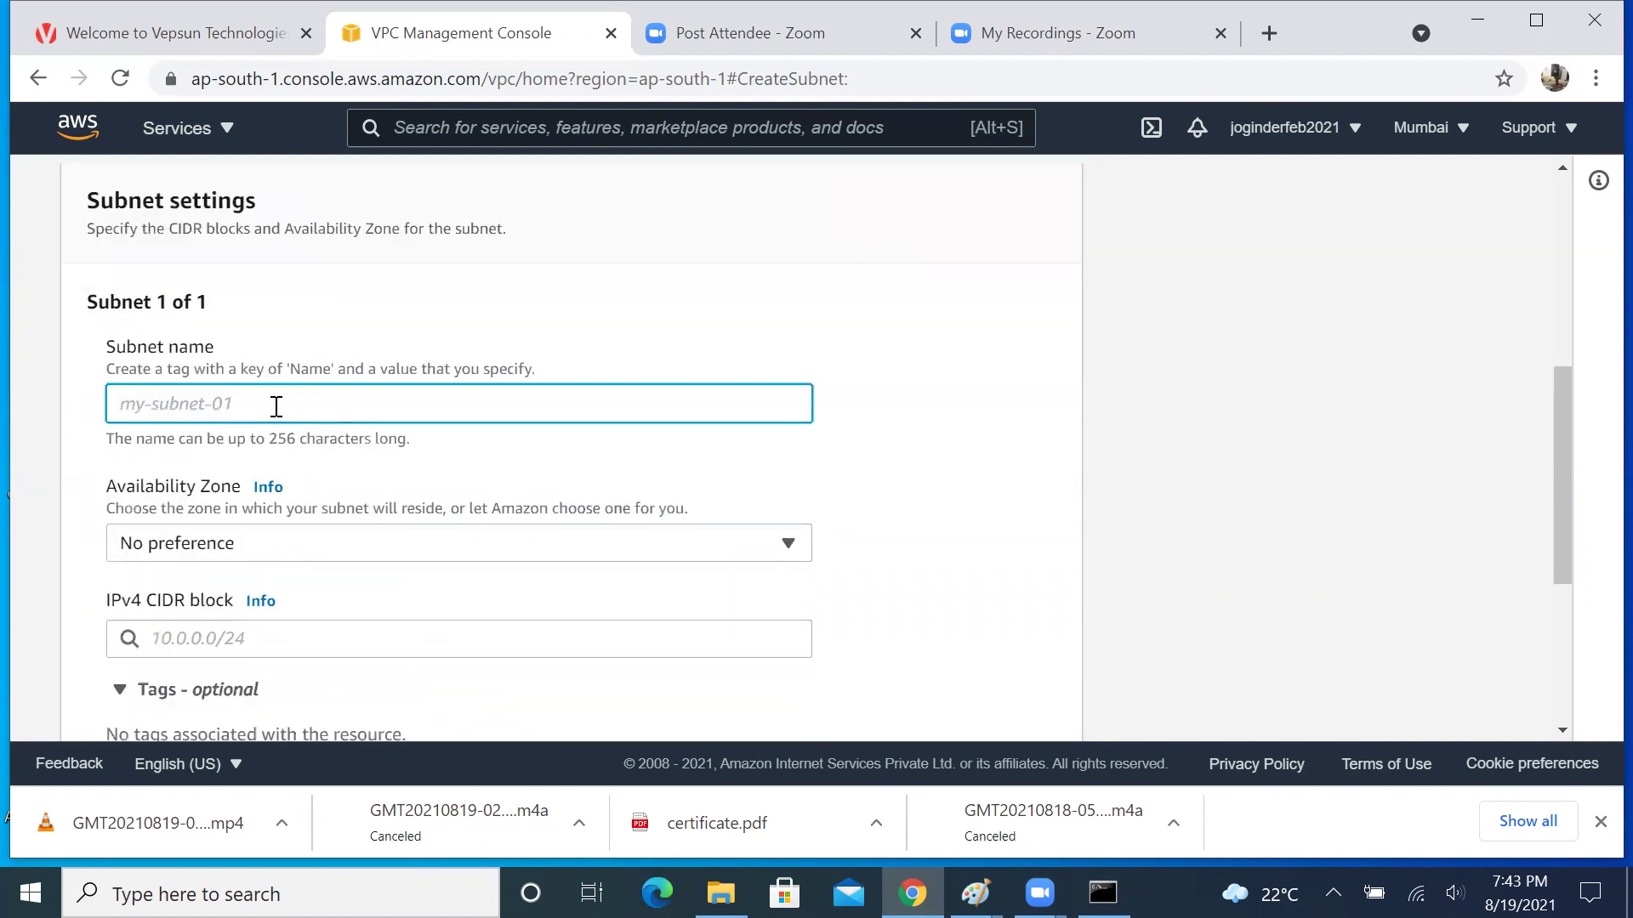
{"action": "type", "text": "VPC-A-Subnet"}
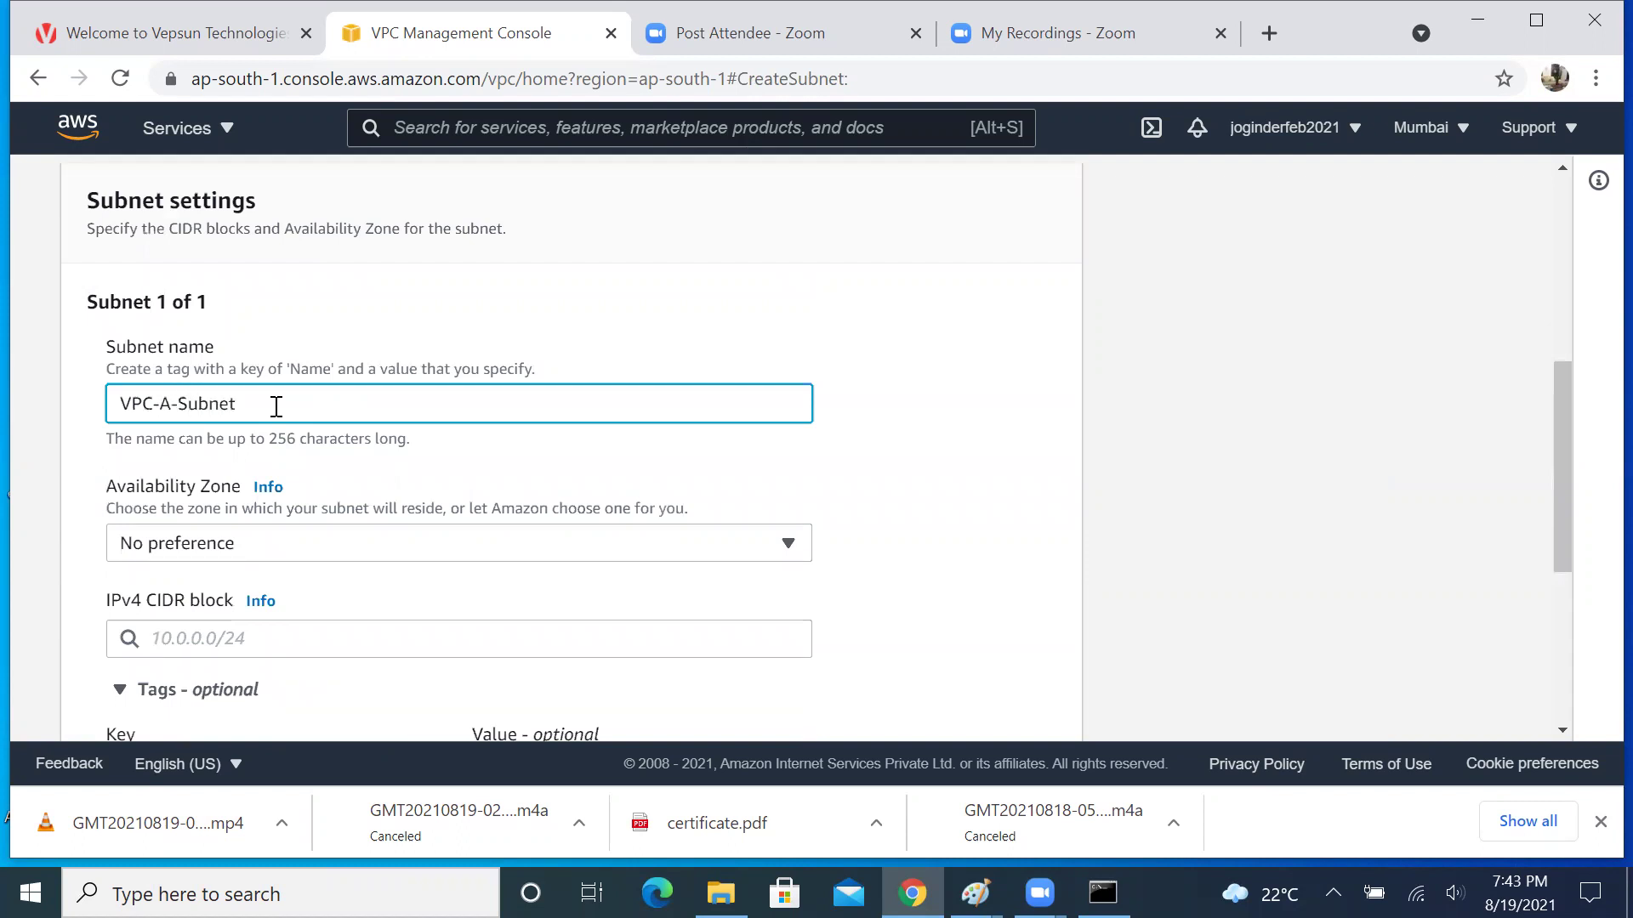
- Choose zone ap-south-1a and IPv4 CIDR 10.0.1.0/24 for the subnet
{"action": "scroll", "coordinate": [285, 412], "scroll_direction": "down", "scroll_amount": 2}
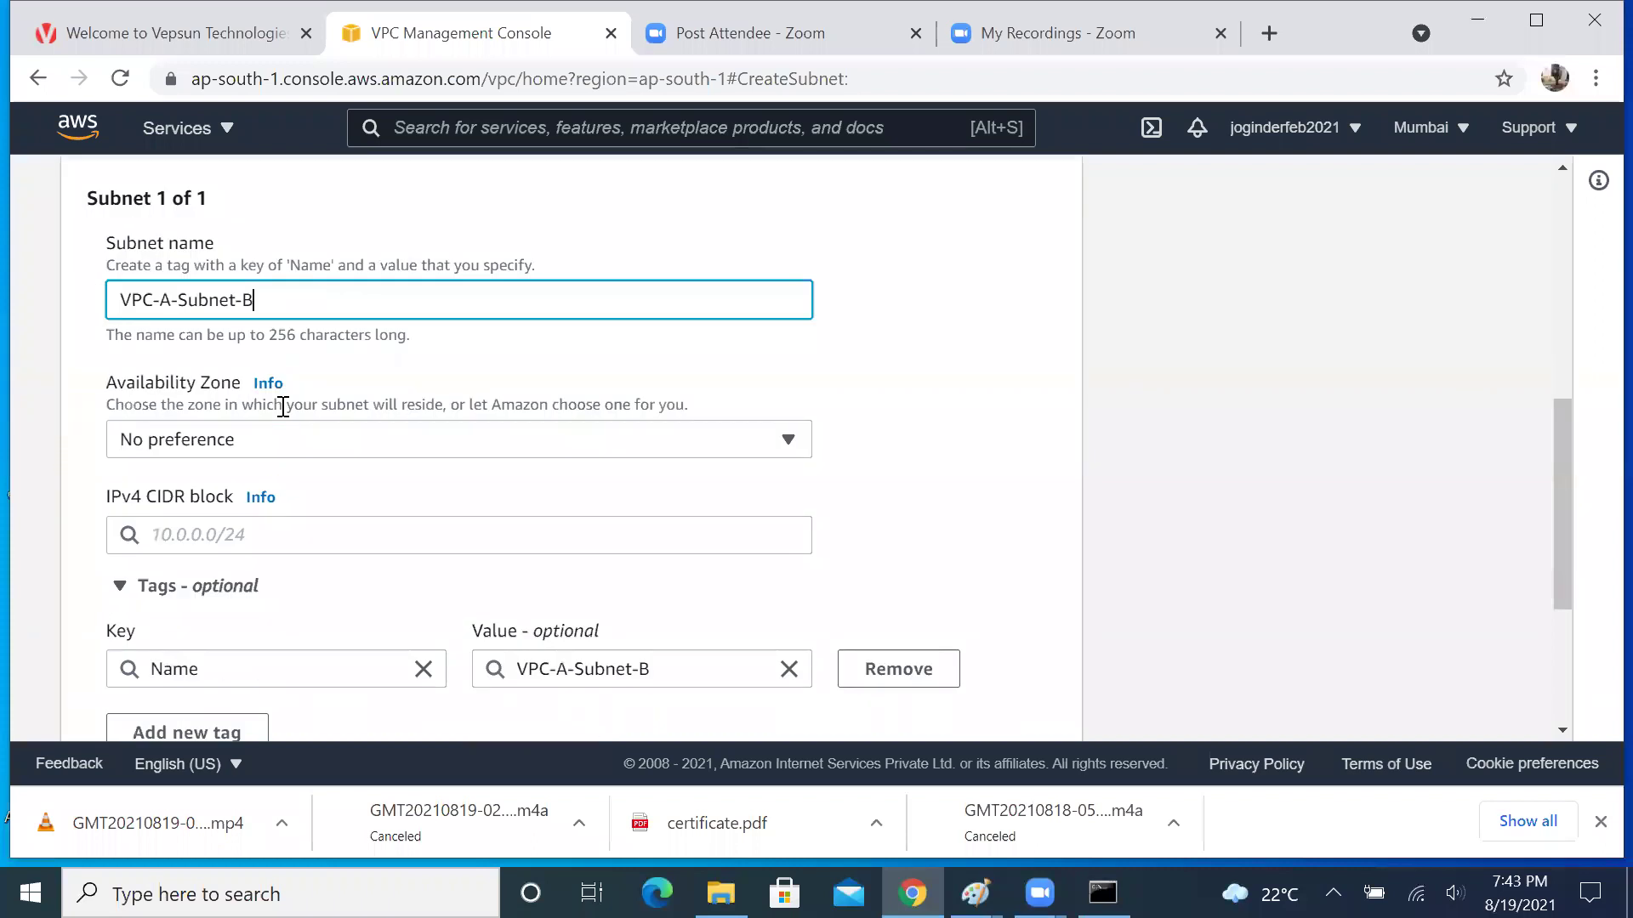
{"action": "left_click", "coordinate": [325, 415]}
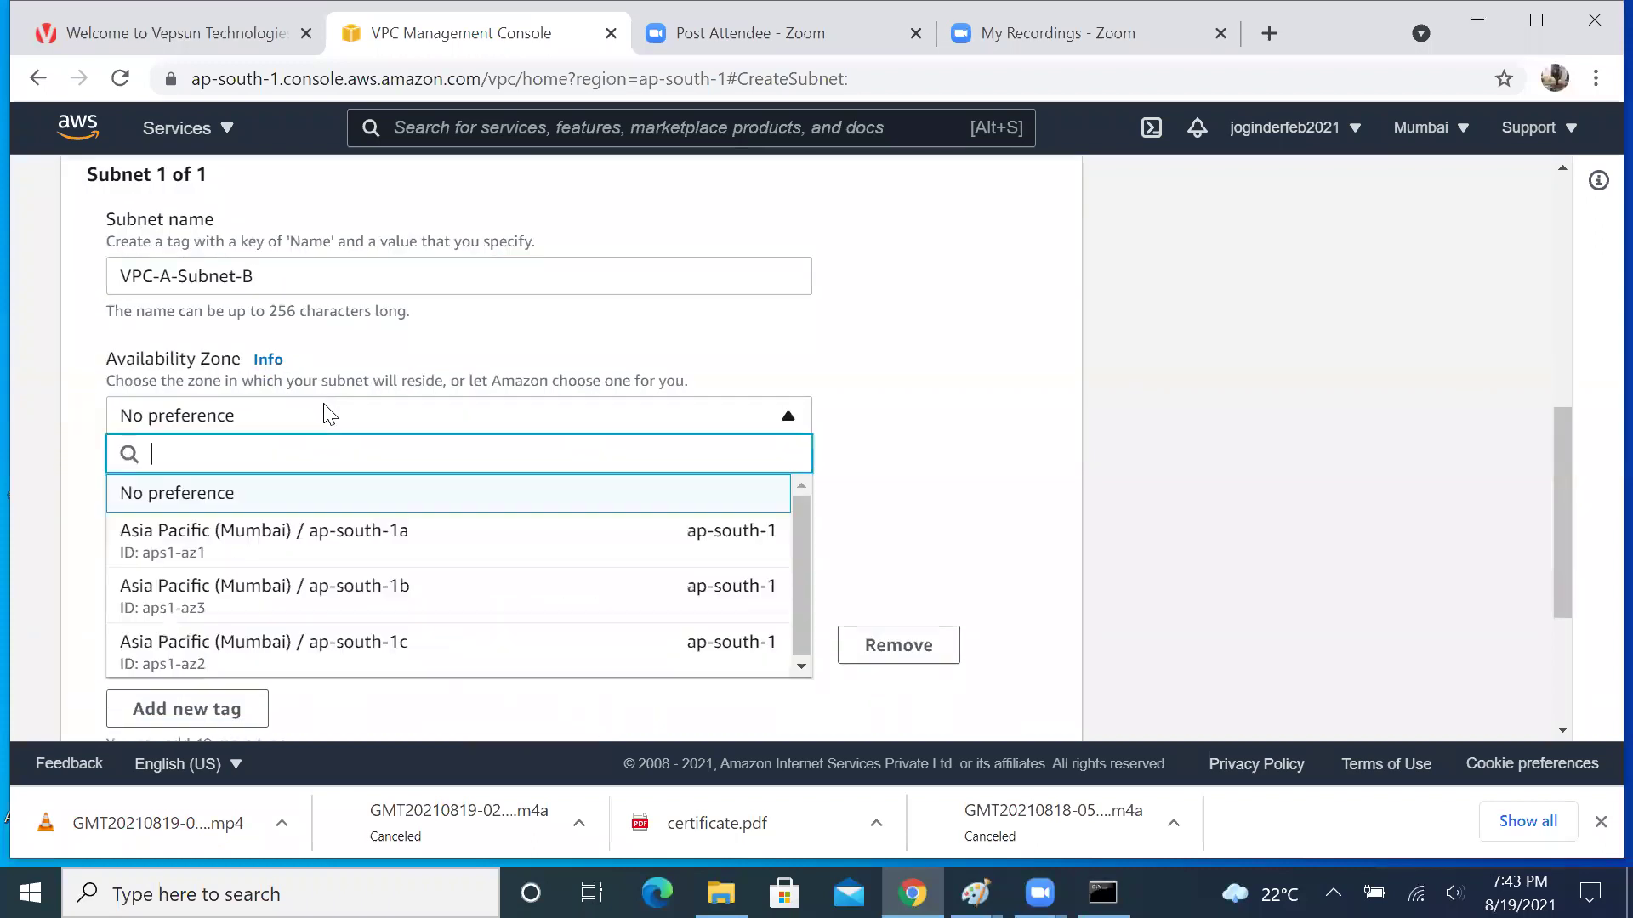
{"action": "left_click", "coordinate": [415, 549]}
{"action": "scroll", "coordinate": [364, 478], "scroll_direction": "down", "scroll_amount": 3}
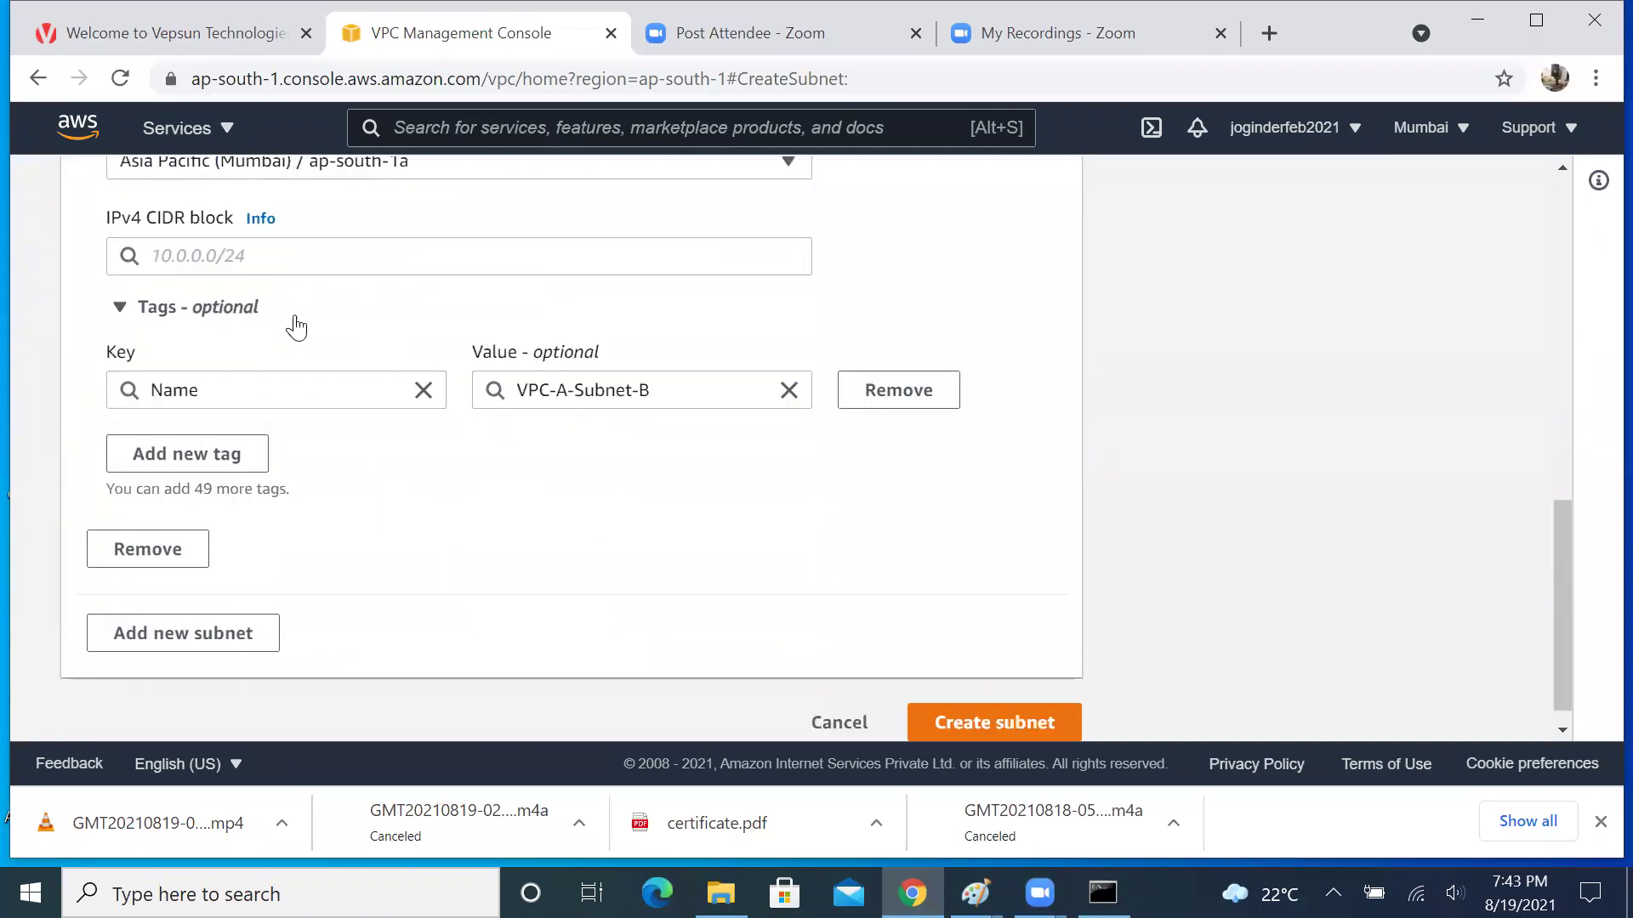
{"action": "left_click", "coordinate": [289, 257]}
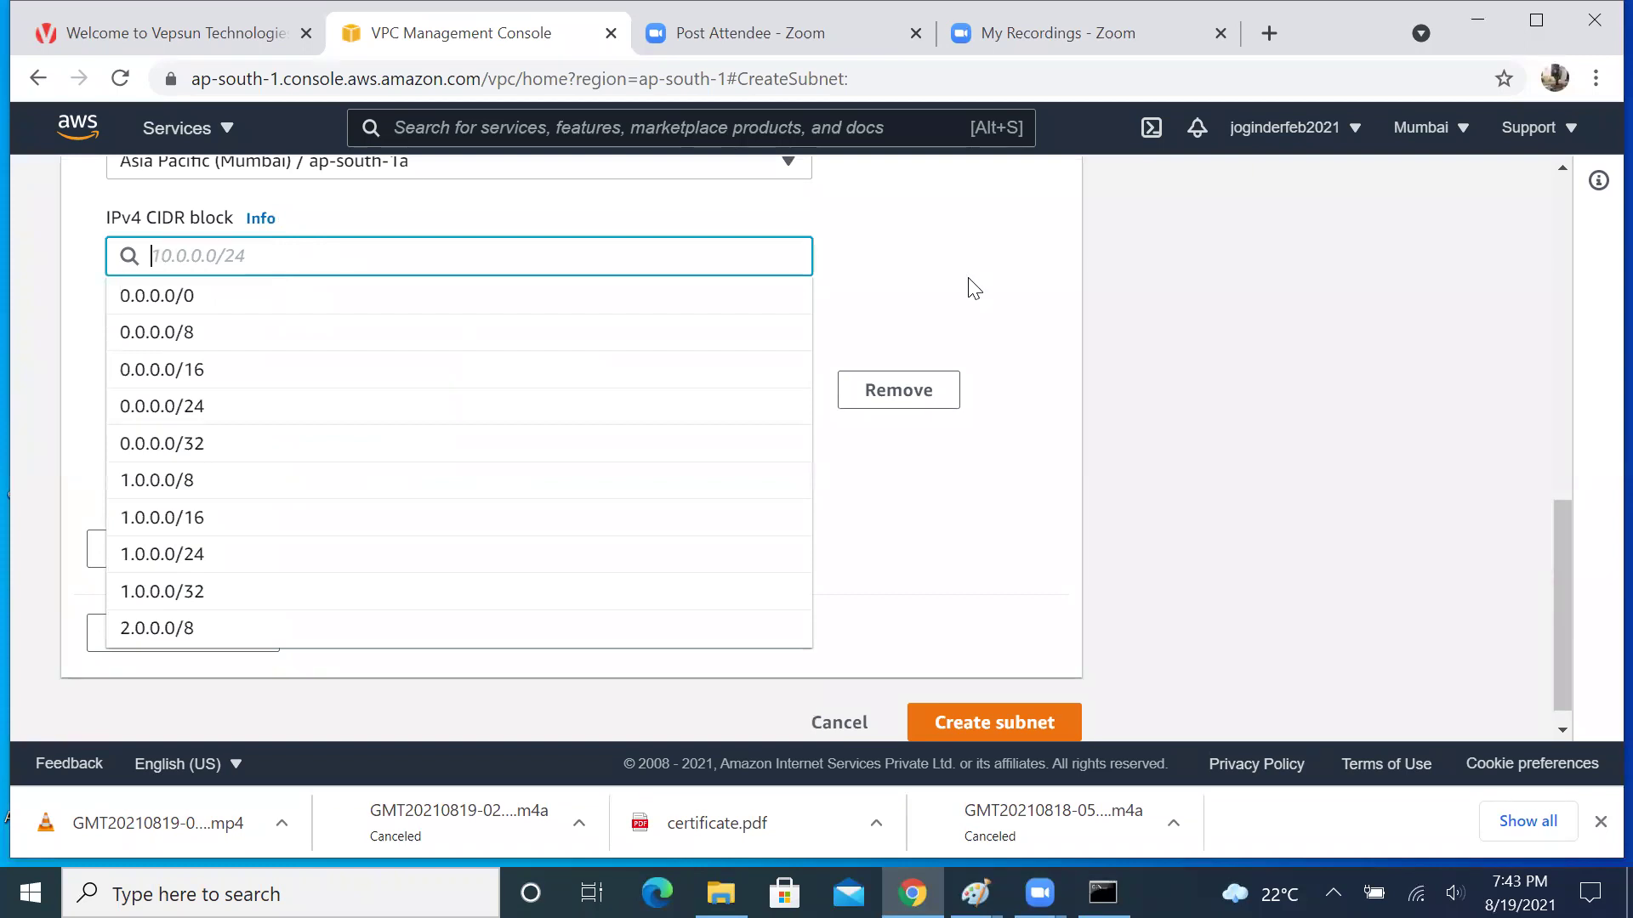
{"action": "type", "text": "10.0."}
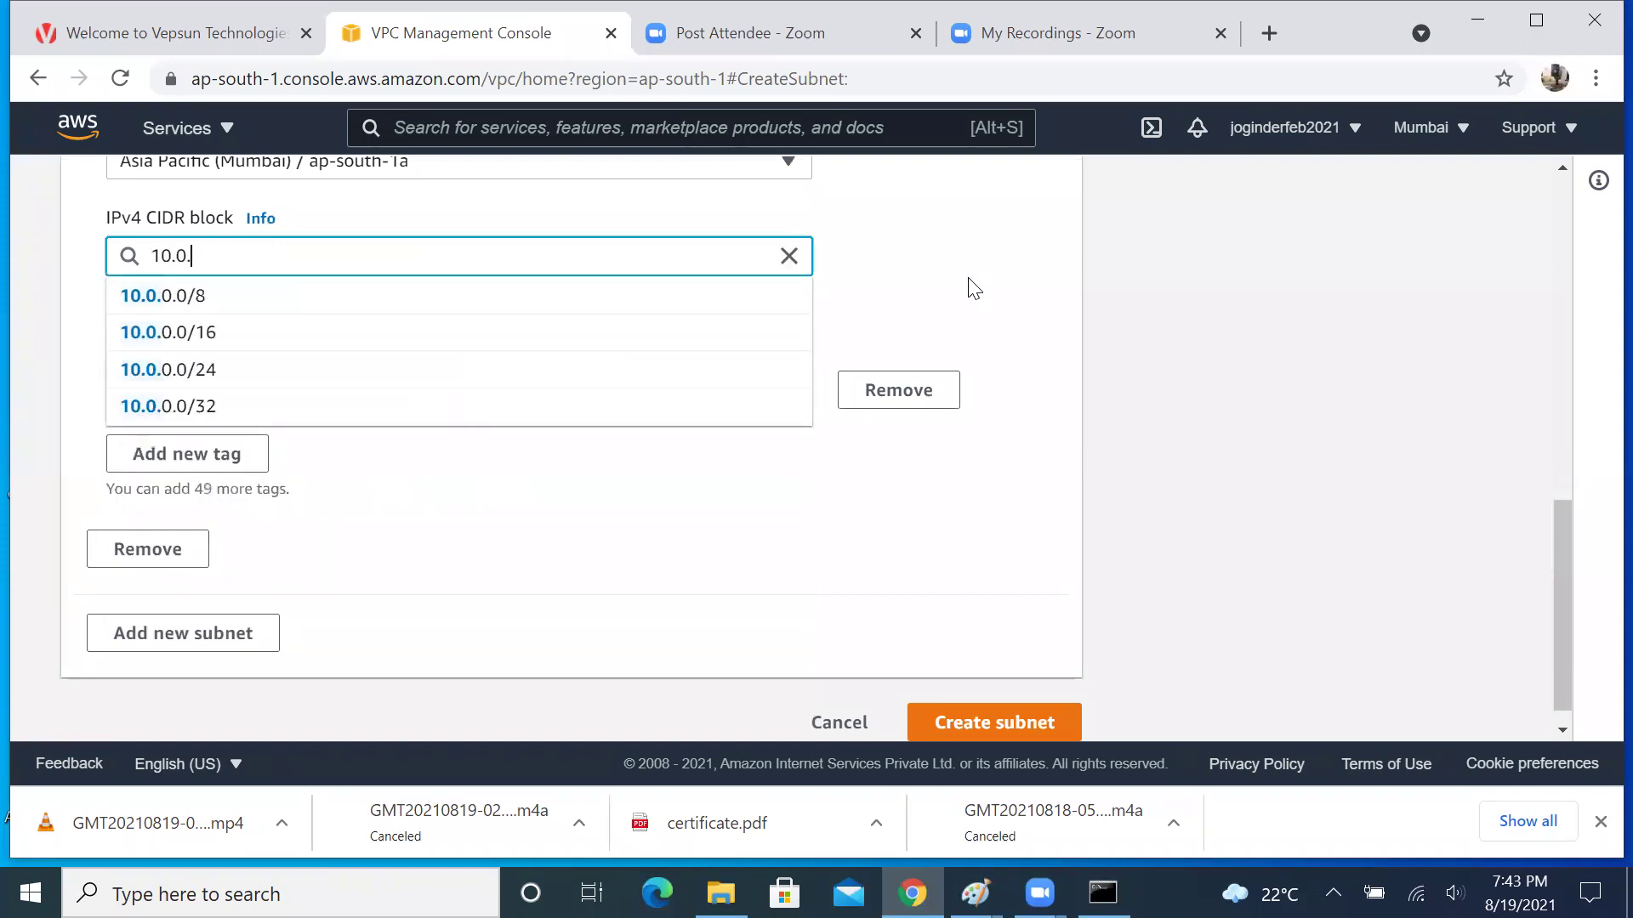
{"action": "type", "text": "1.0/24"}
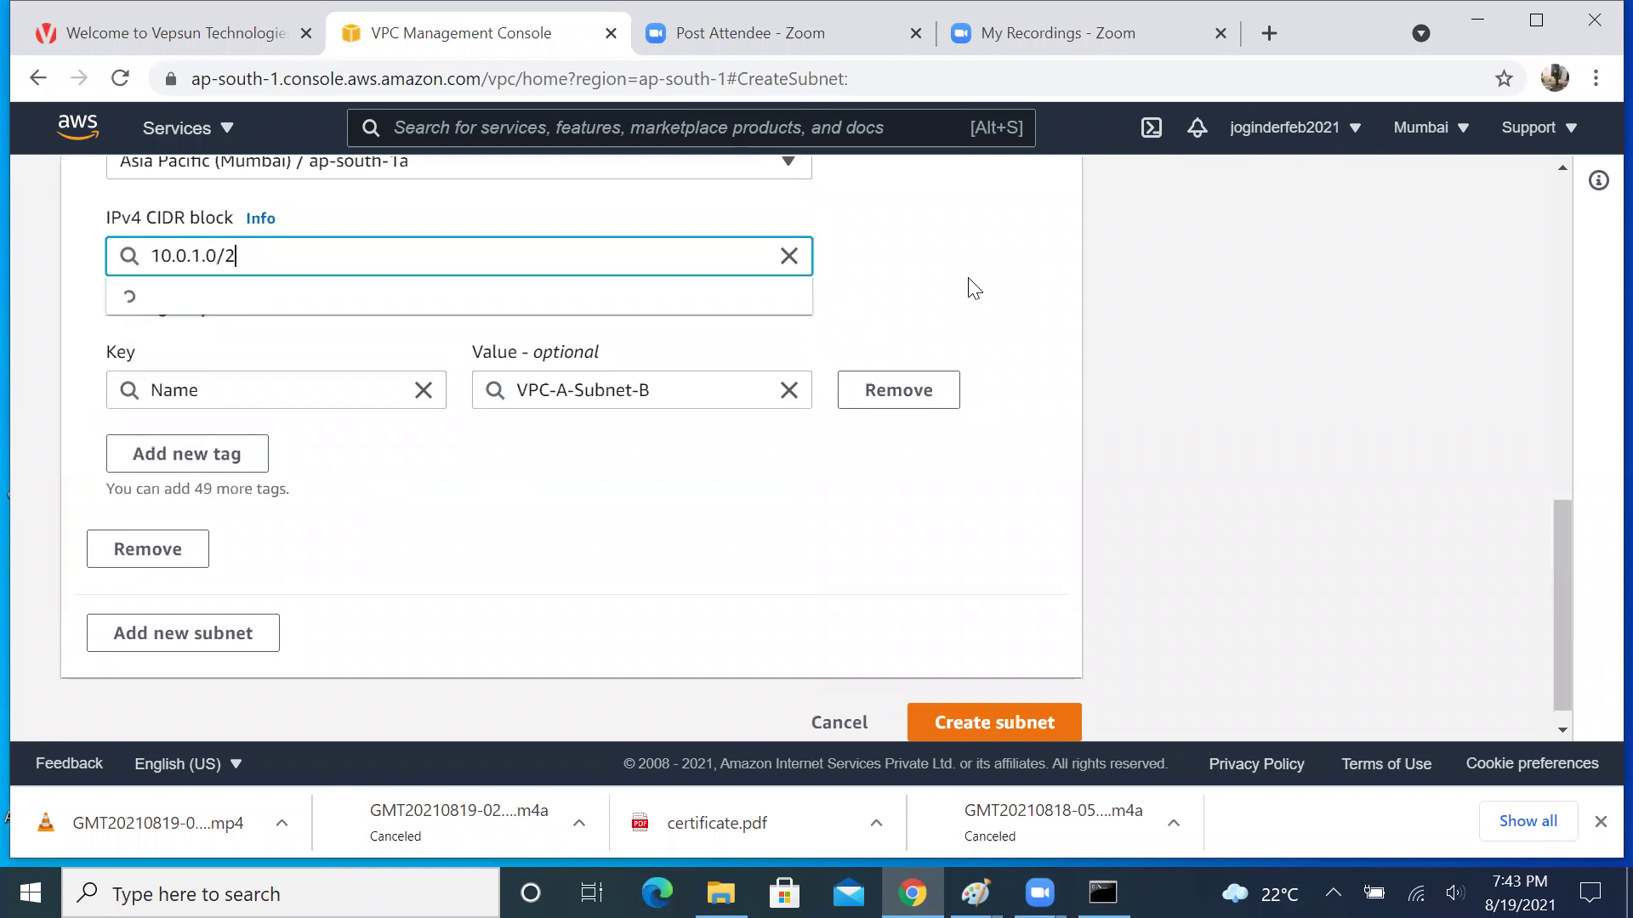
{"action": "left_click", "coordinate": [171, 310]}
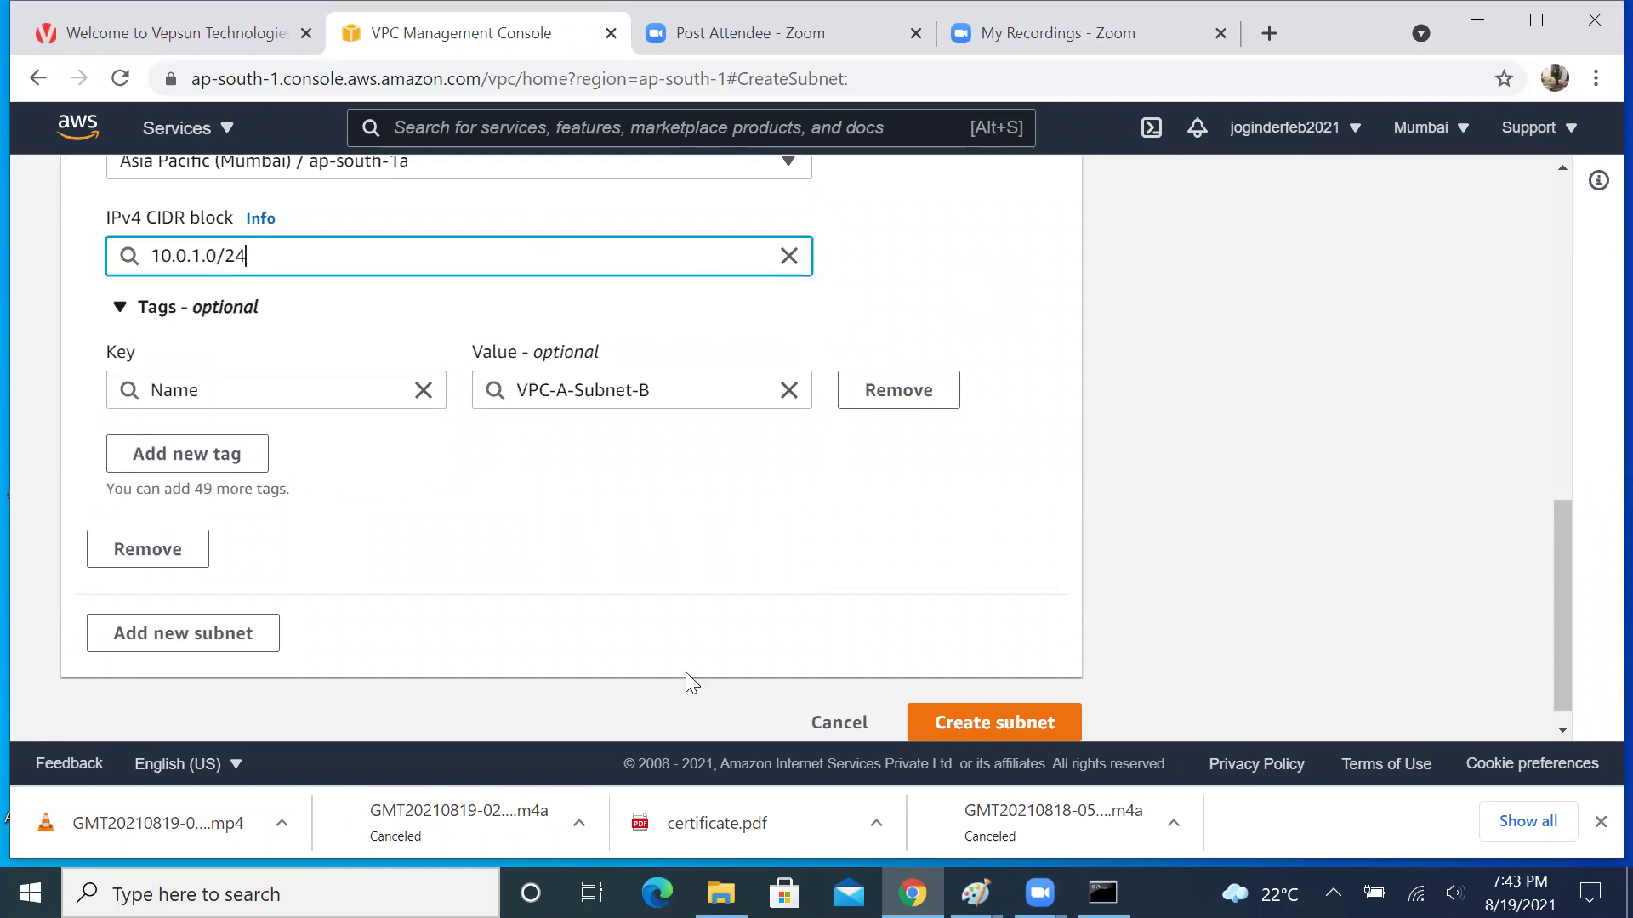
- Mark Subnet-B's 10.0.1.0/24 on the Paint network diagram, then return to the form
{"action": "left_click", "coordinate": [978, 885]}
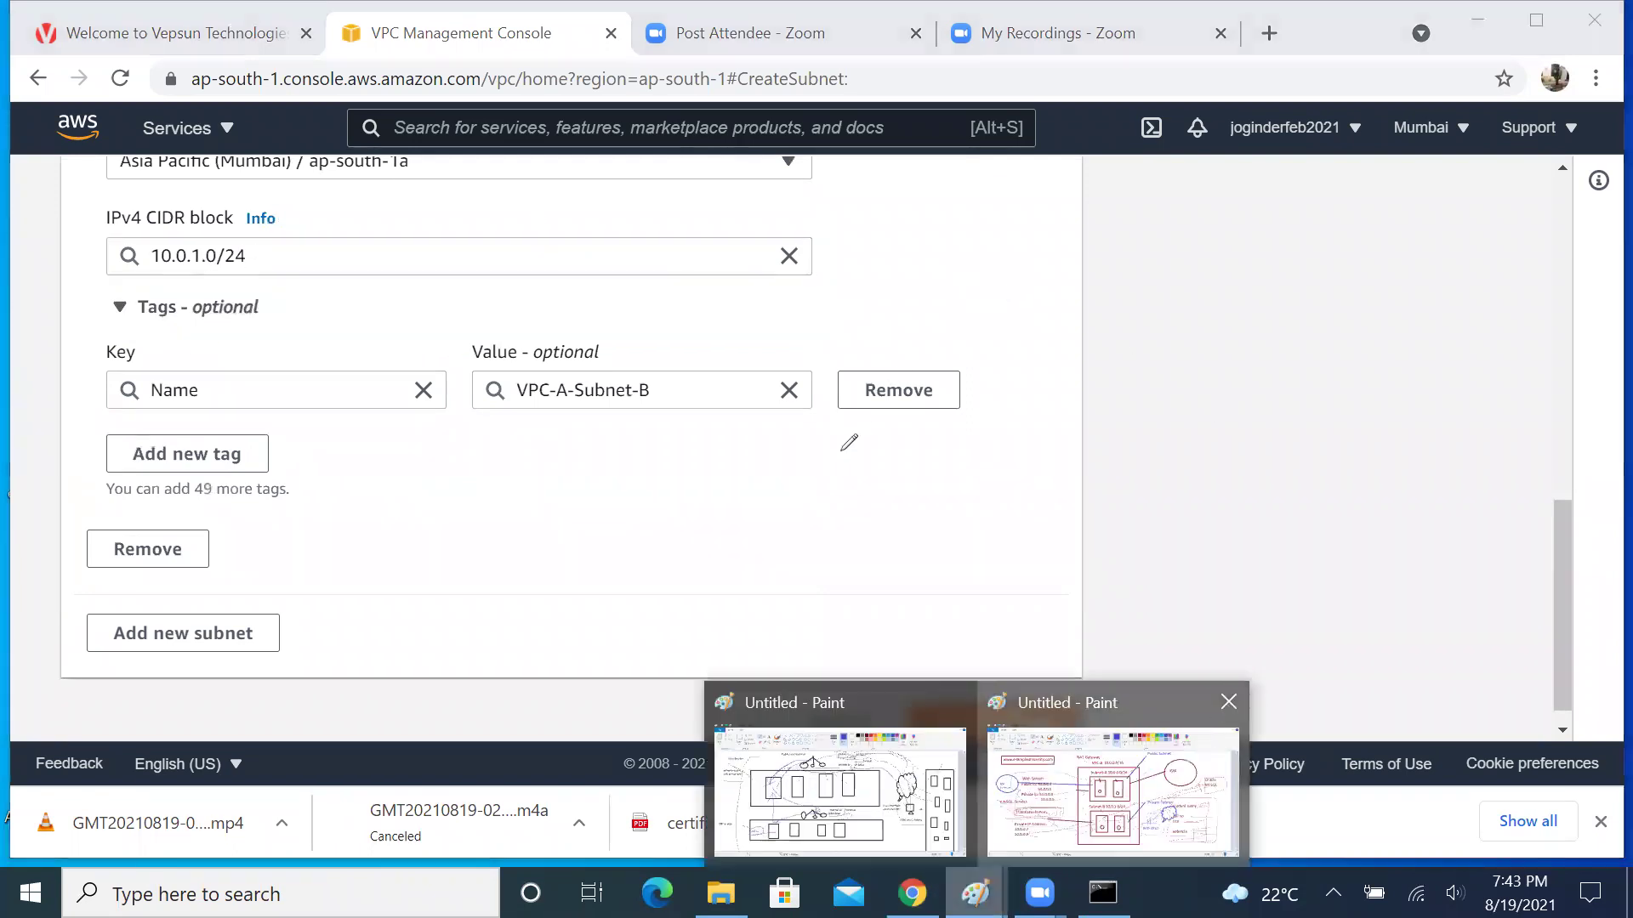
{"action": "left_click", "coordinate": [1113, 791]}
{"action": "left_click_drag", "start_coordinate": [779, 554], "coordinate": [863, 558]}
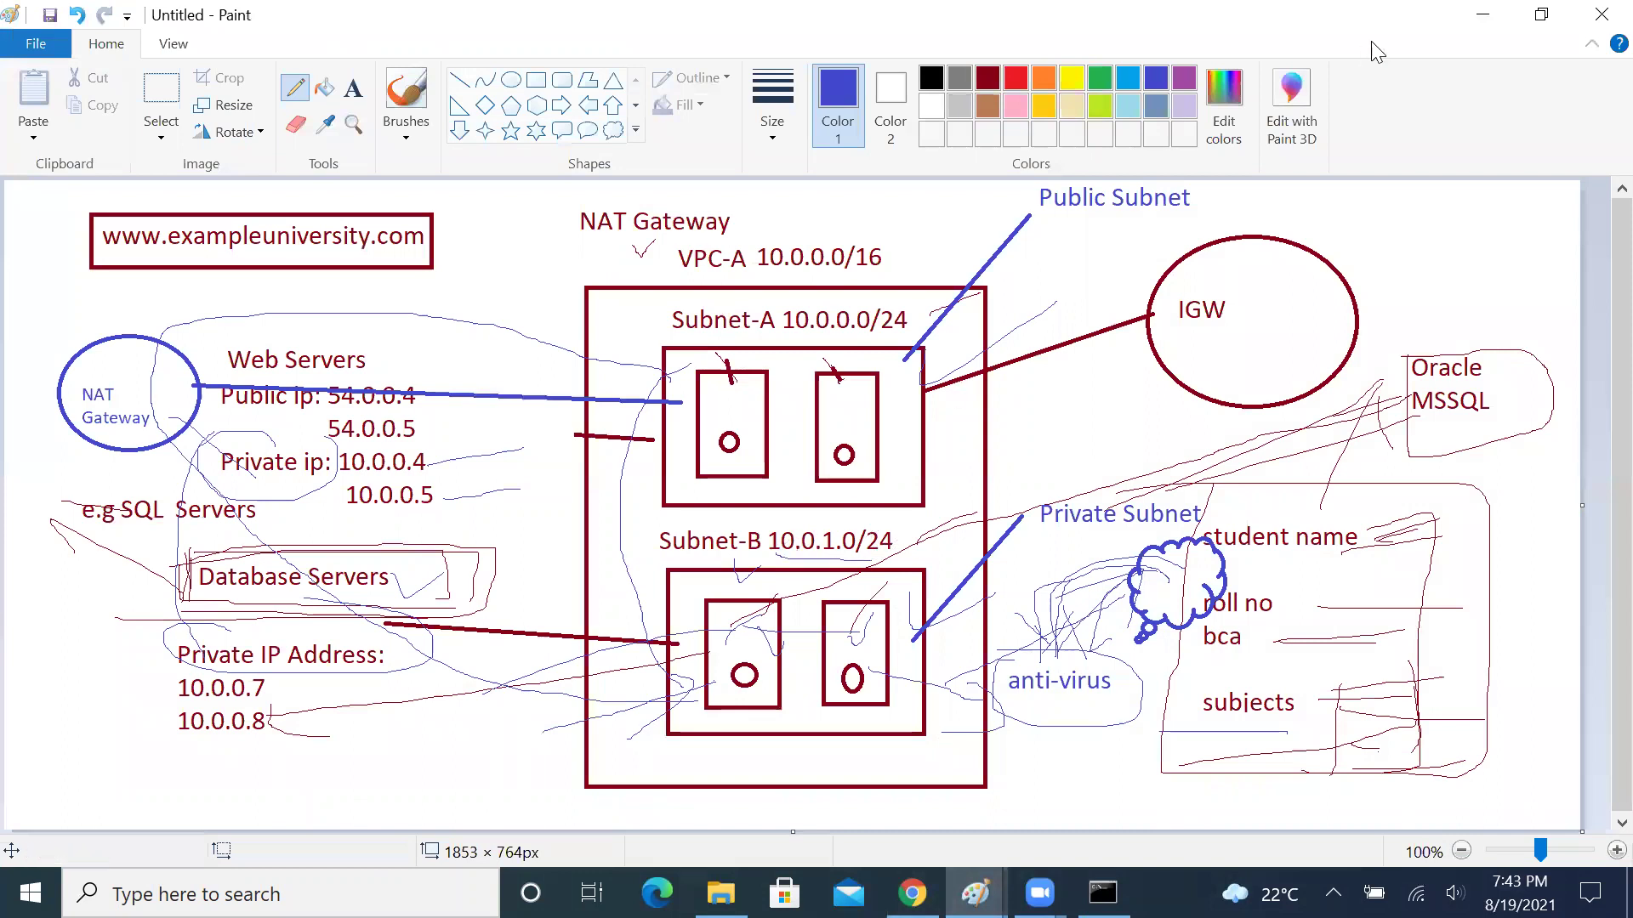
{"action": "left_click", "coordinate": [1483, 15]}
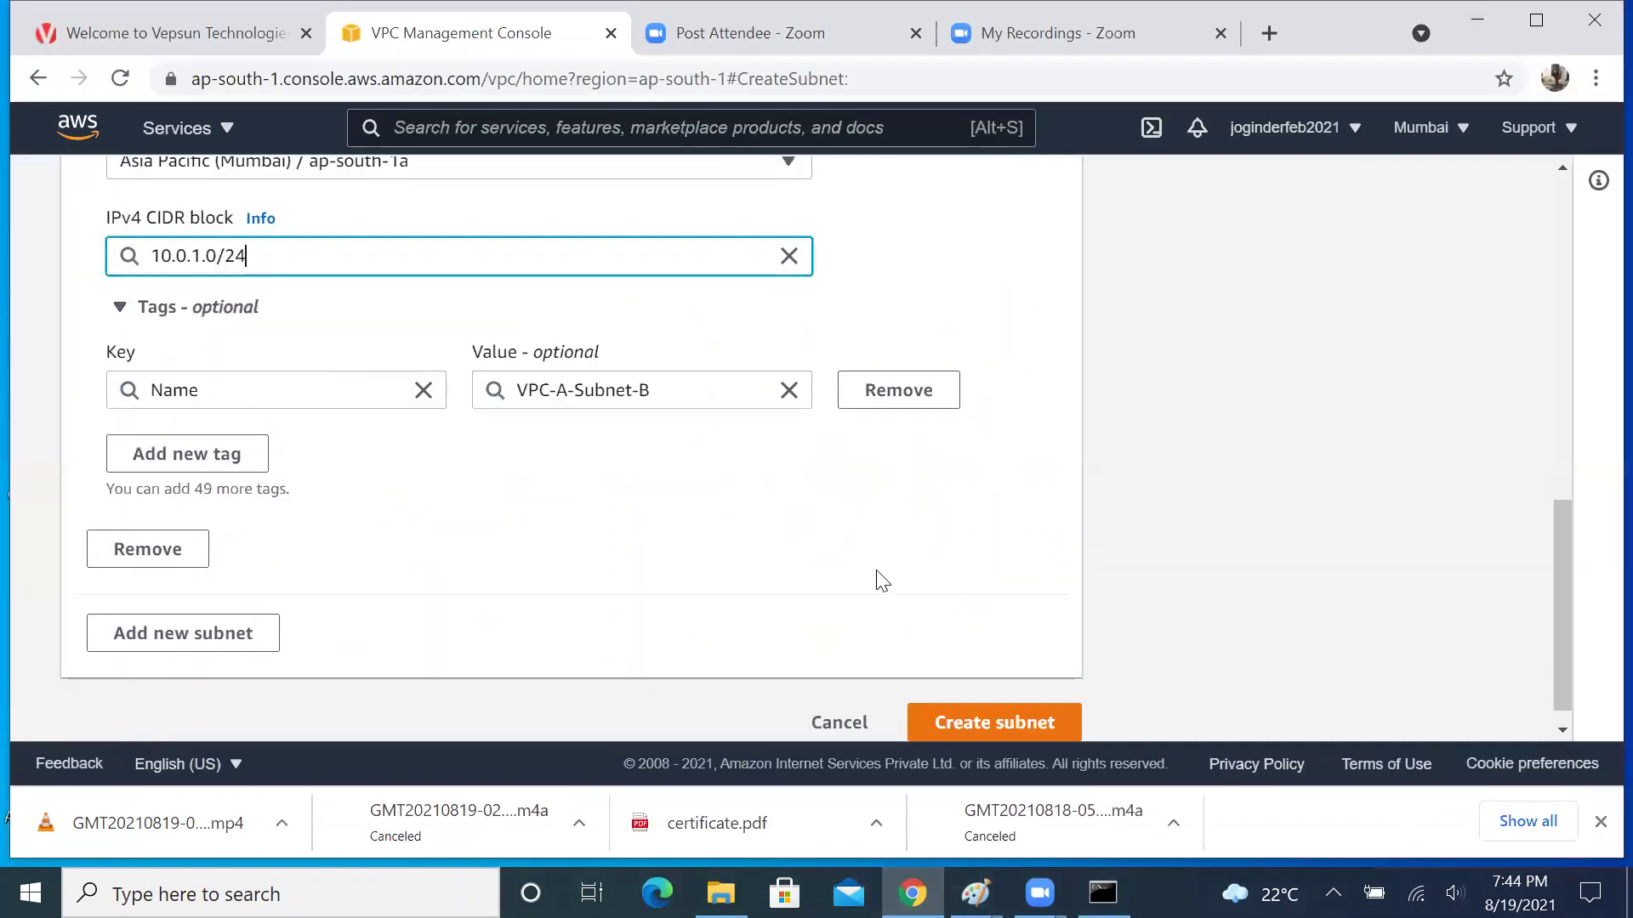
- Create VPC-A-Subnet-B, list all five subnets, and bring up the network diagram
{"action": "left_click", "coordinate": [1023, 737]}
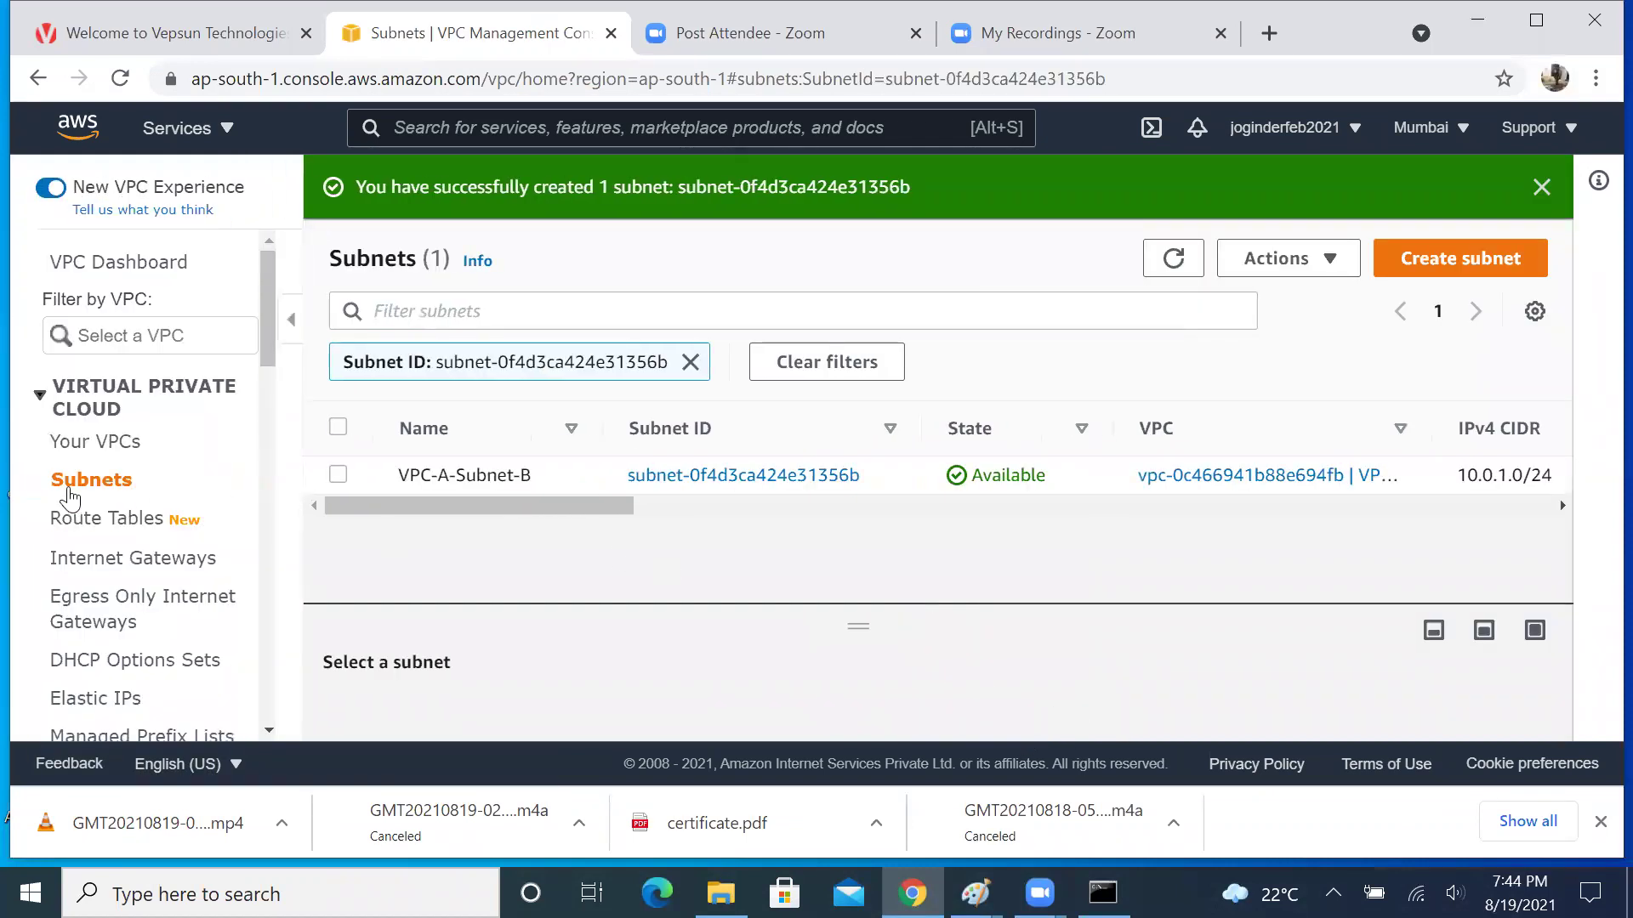
{"action": "left_click", "coordinate": [71, 493]}
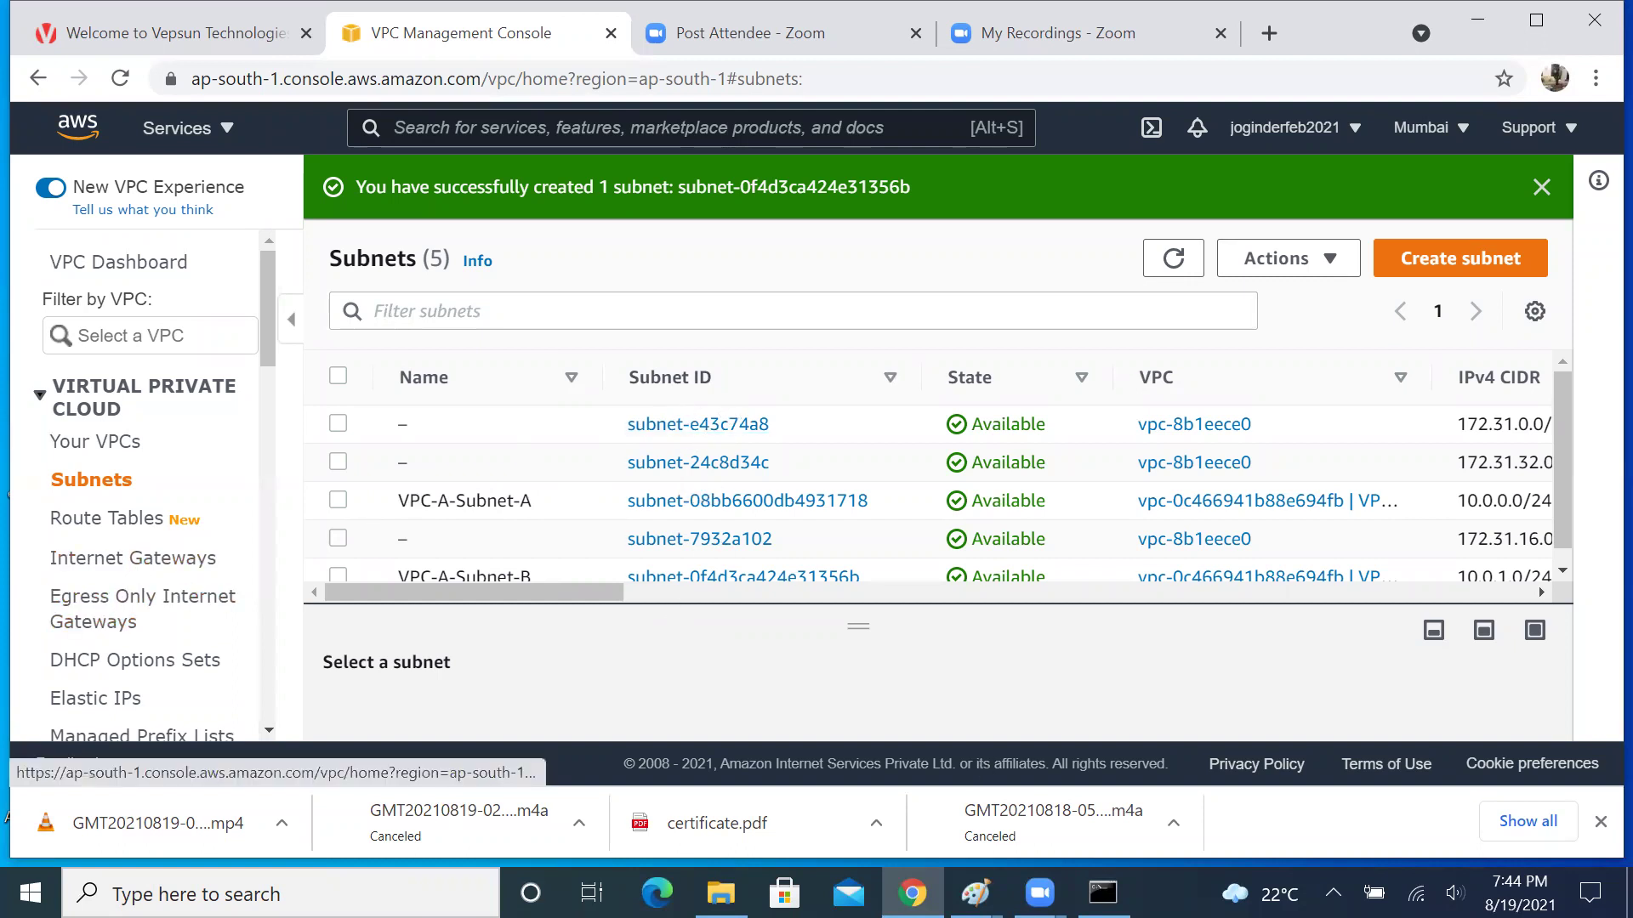
{"action": "left_click", "coordinate": [975, 893]}
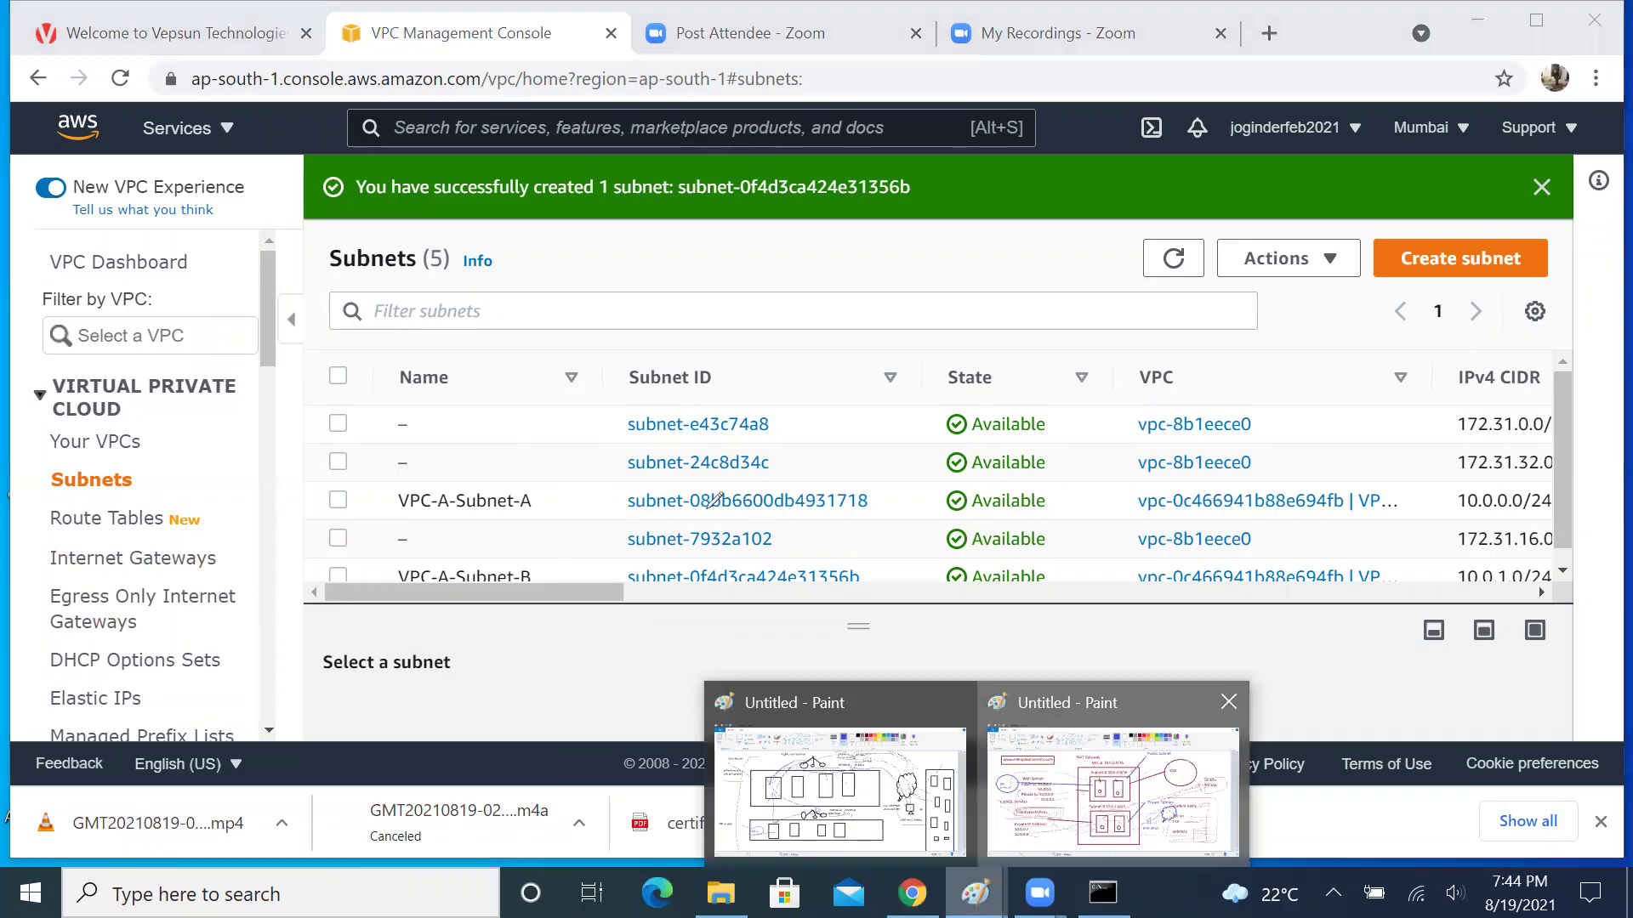
{"action": "left_click", "coordinate": [1112, 791]}
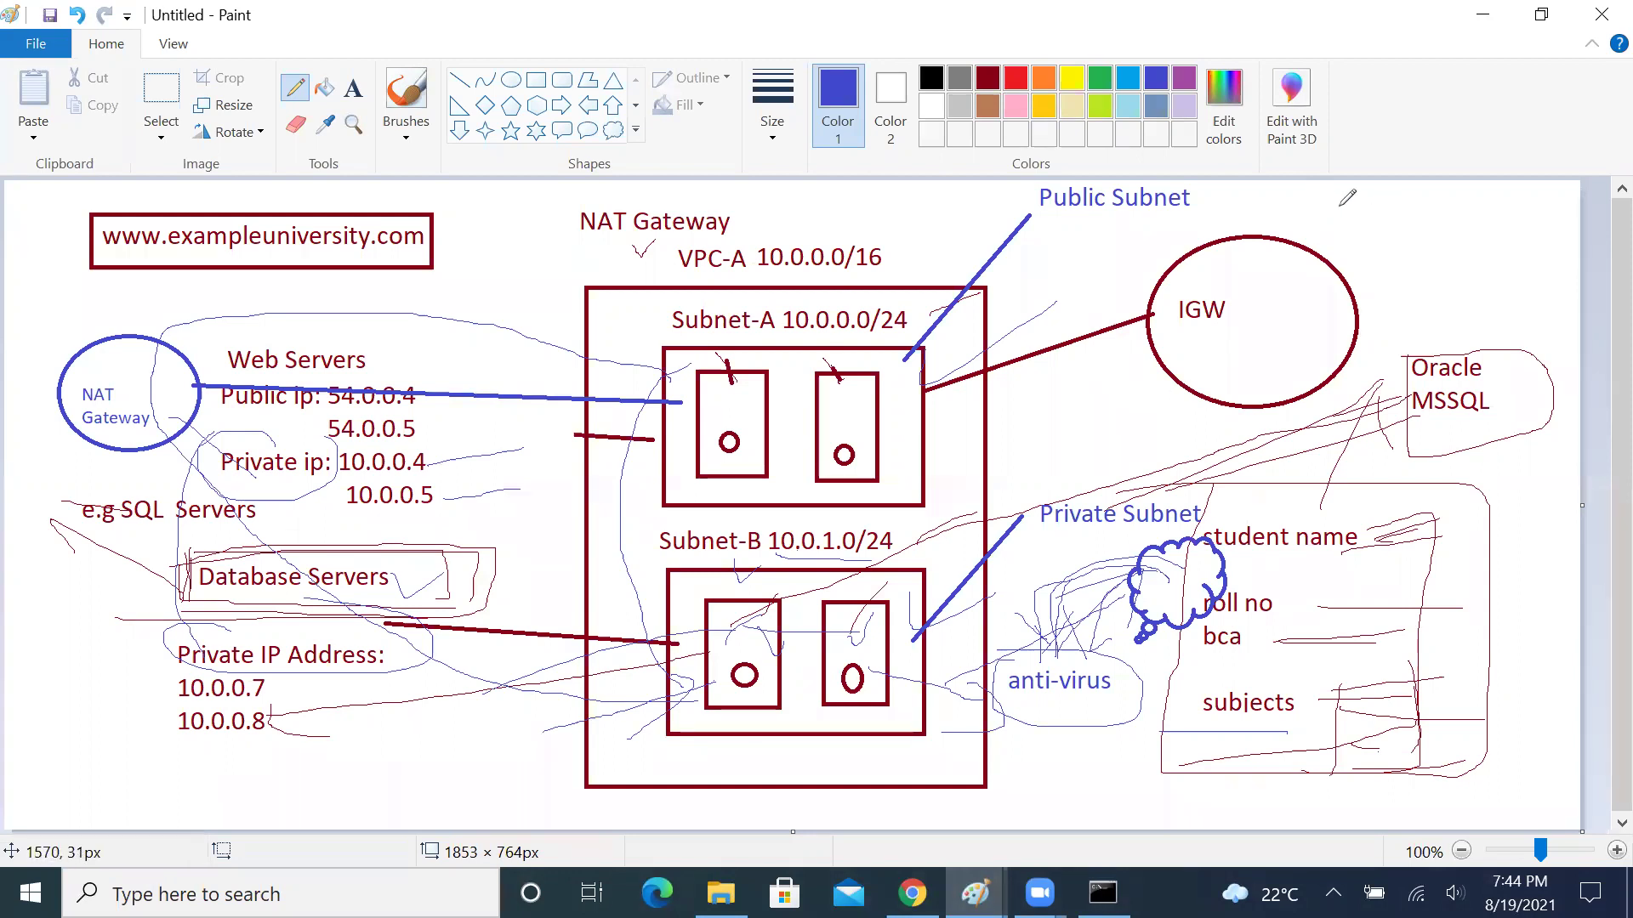
- Sketch two short strokes near the IGW on the diagram, then switch back to the VPC console
{"action": "mouse_move", "coordinate": [1392, 194]}
{"action": "left_mouse_down"}
{"action": "mouse_move", "coordinate": [1403, 263]}
{"action": "mouse_move", "coordinate": [1439, 255]}
{"action": "mouse_move", "coordinate": [1380, 328]}
{"action": "left_mouse_up"}
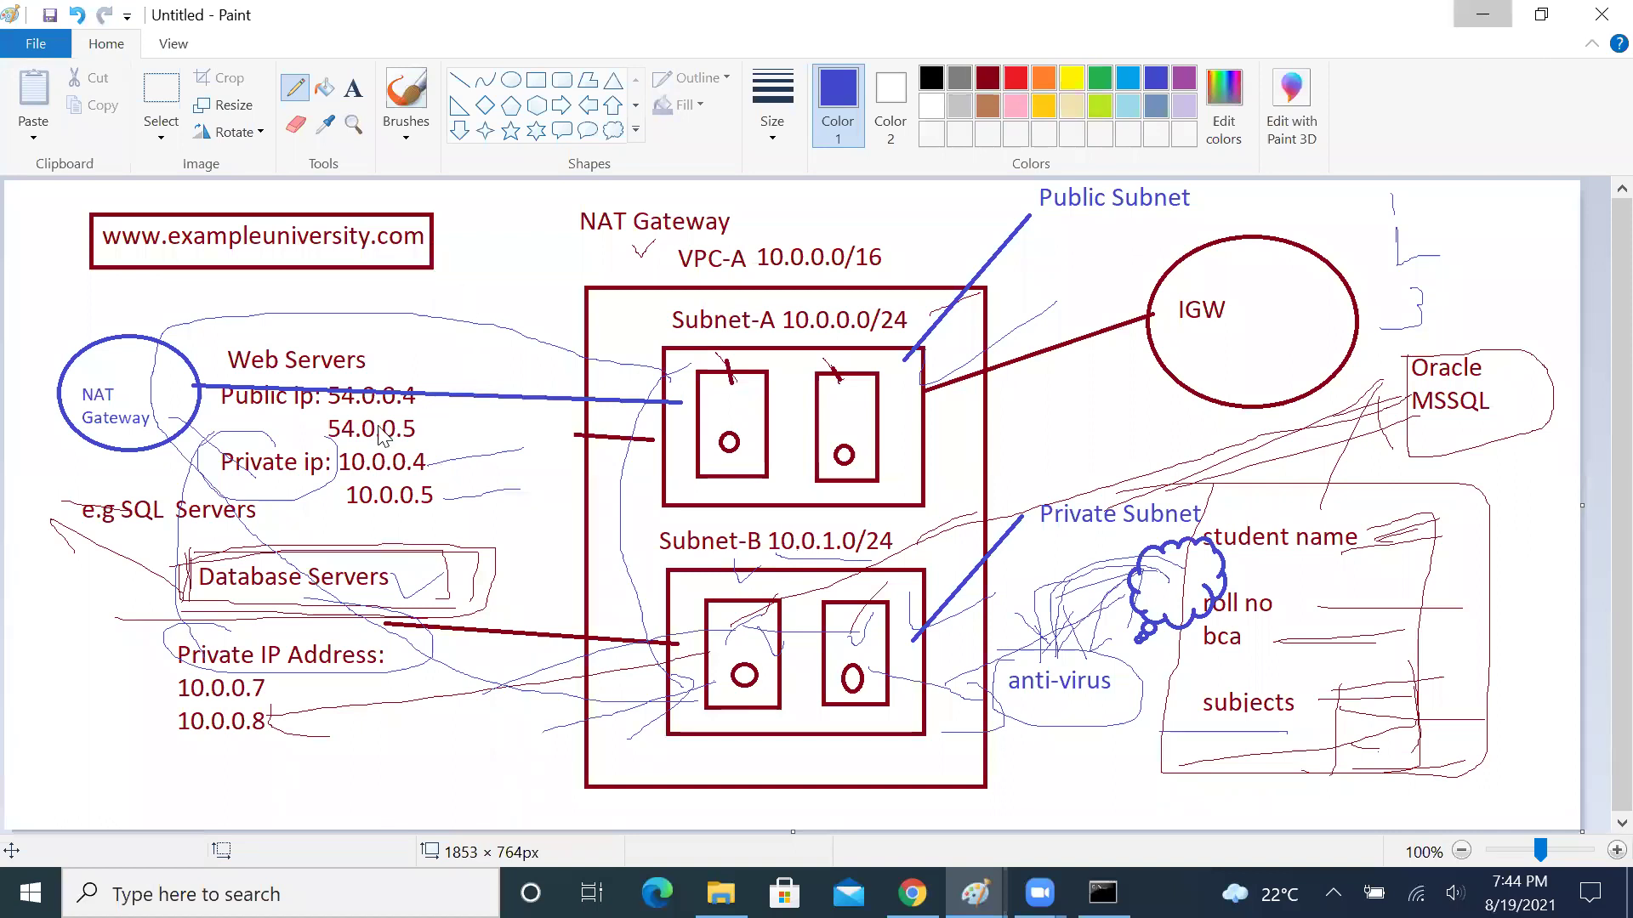
{"action": "key", "text": "alt+Tab"}
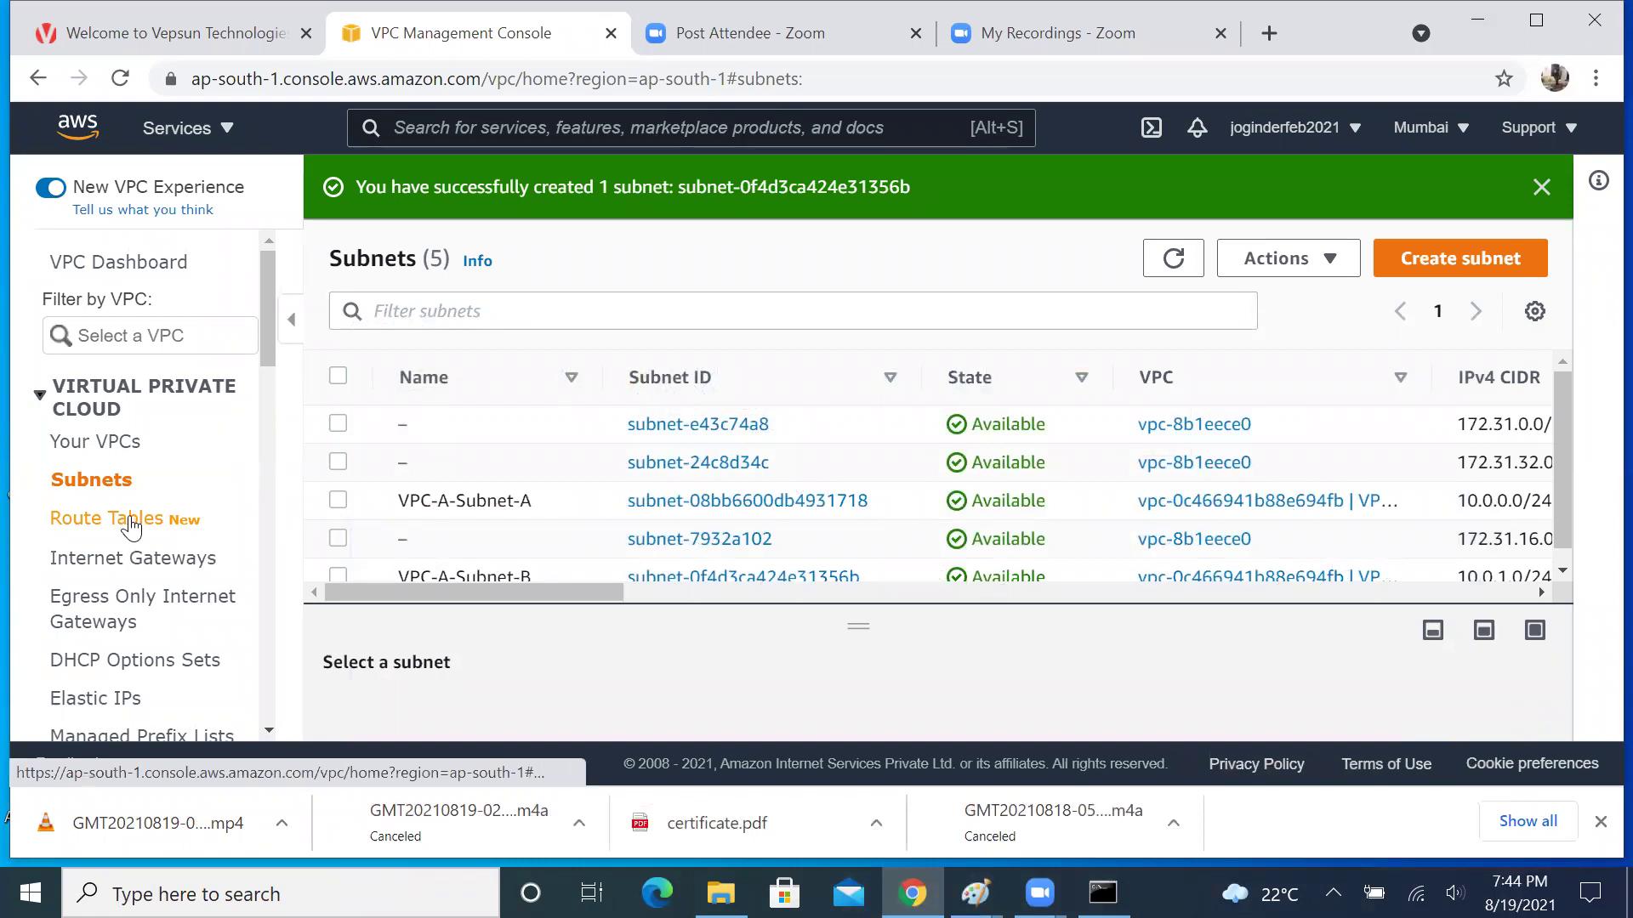
- Widen the VPC column in Route tables to confirm VPC-A's route table, then open Internet gateways
{"action": "left_click", "coordinate": [130, 525]}
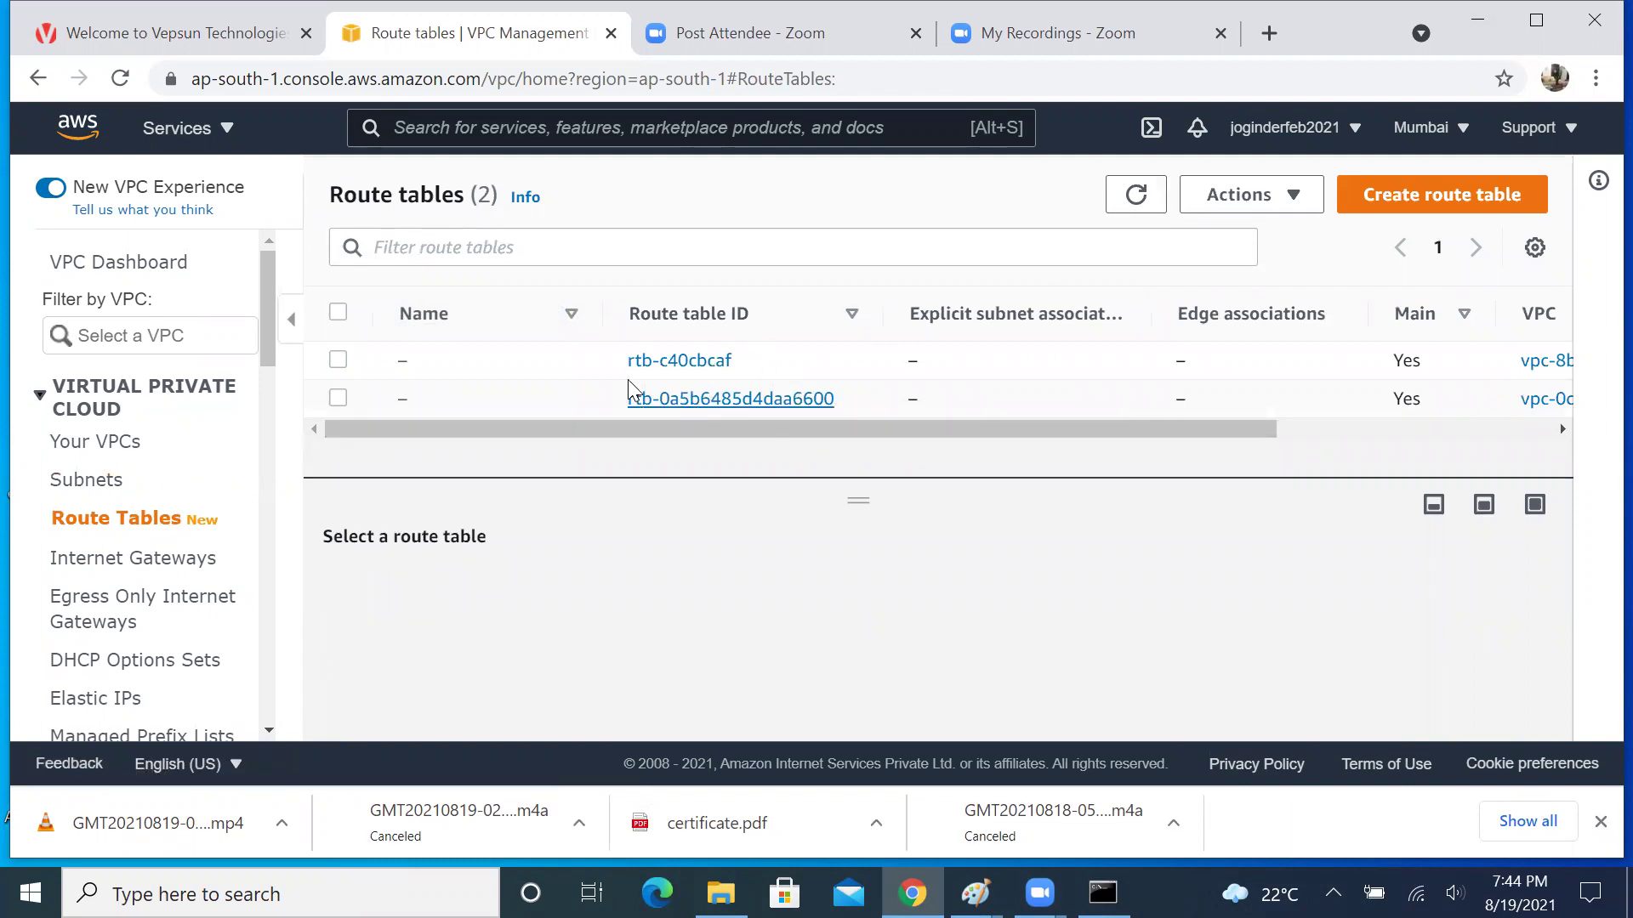
{"action": "left_click_drag", "start_coordinate": [637, 433], "coordinate": [1146, 442]}
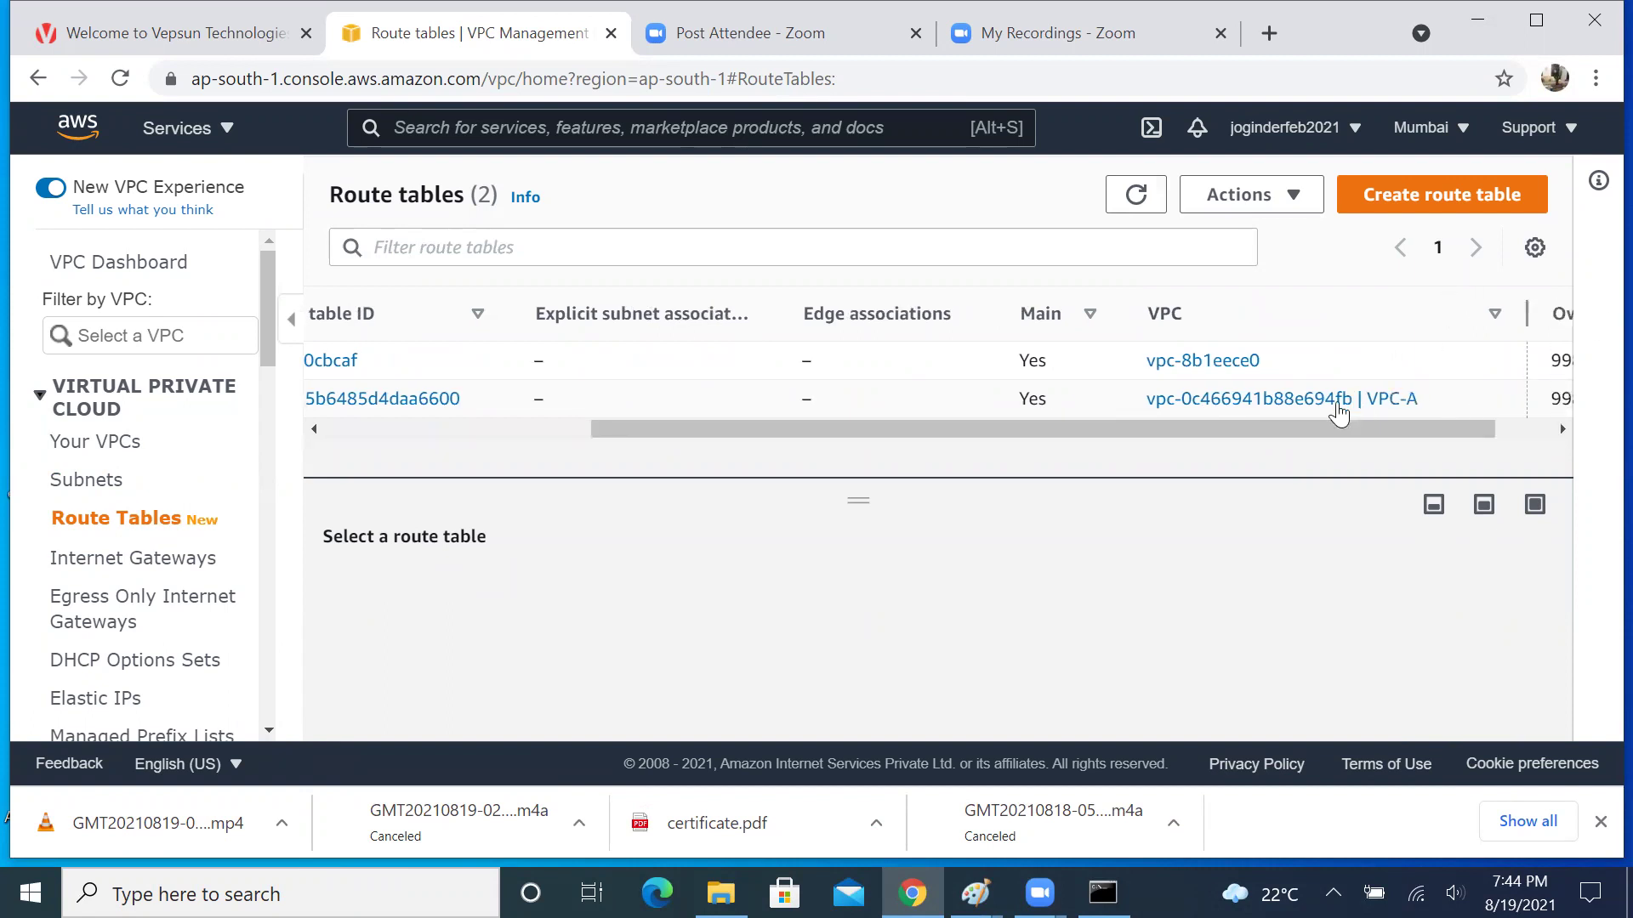
{"action": "left_click", "coordinate": [1535, 430]}
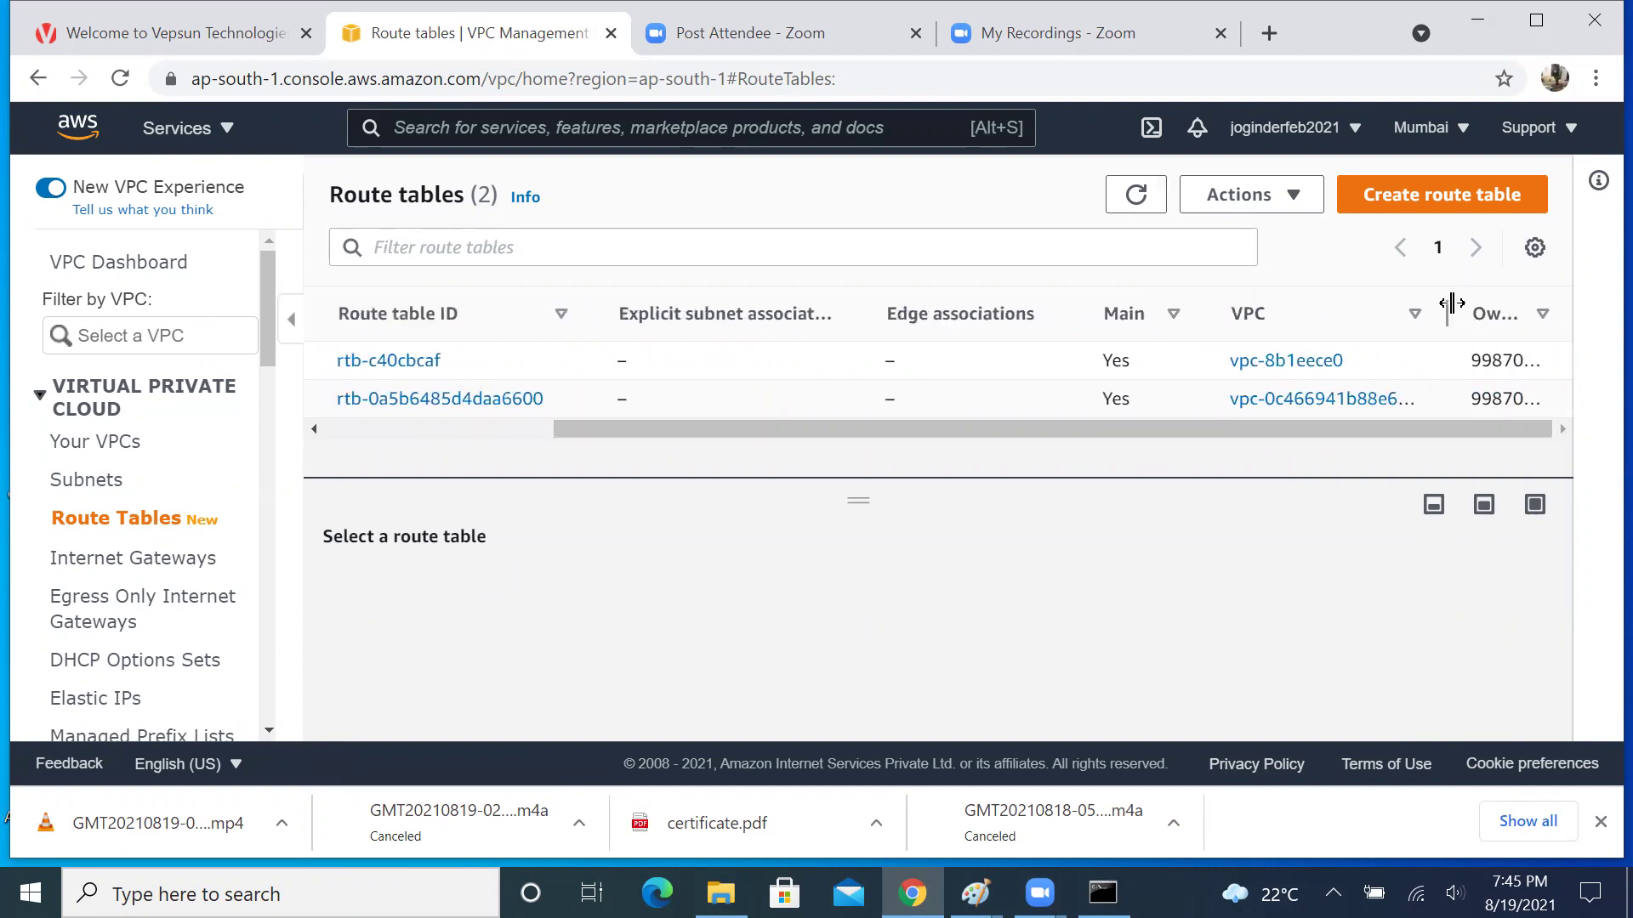
{"action": "left_click_drag", "start_coordinate": [1451, 311], "coordinate": [1496, 313]}
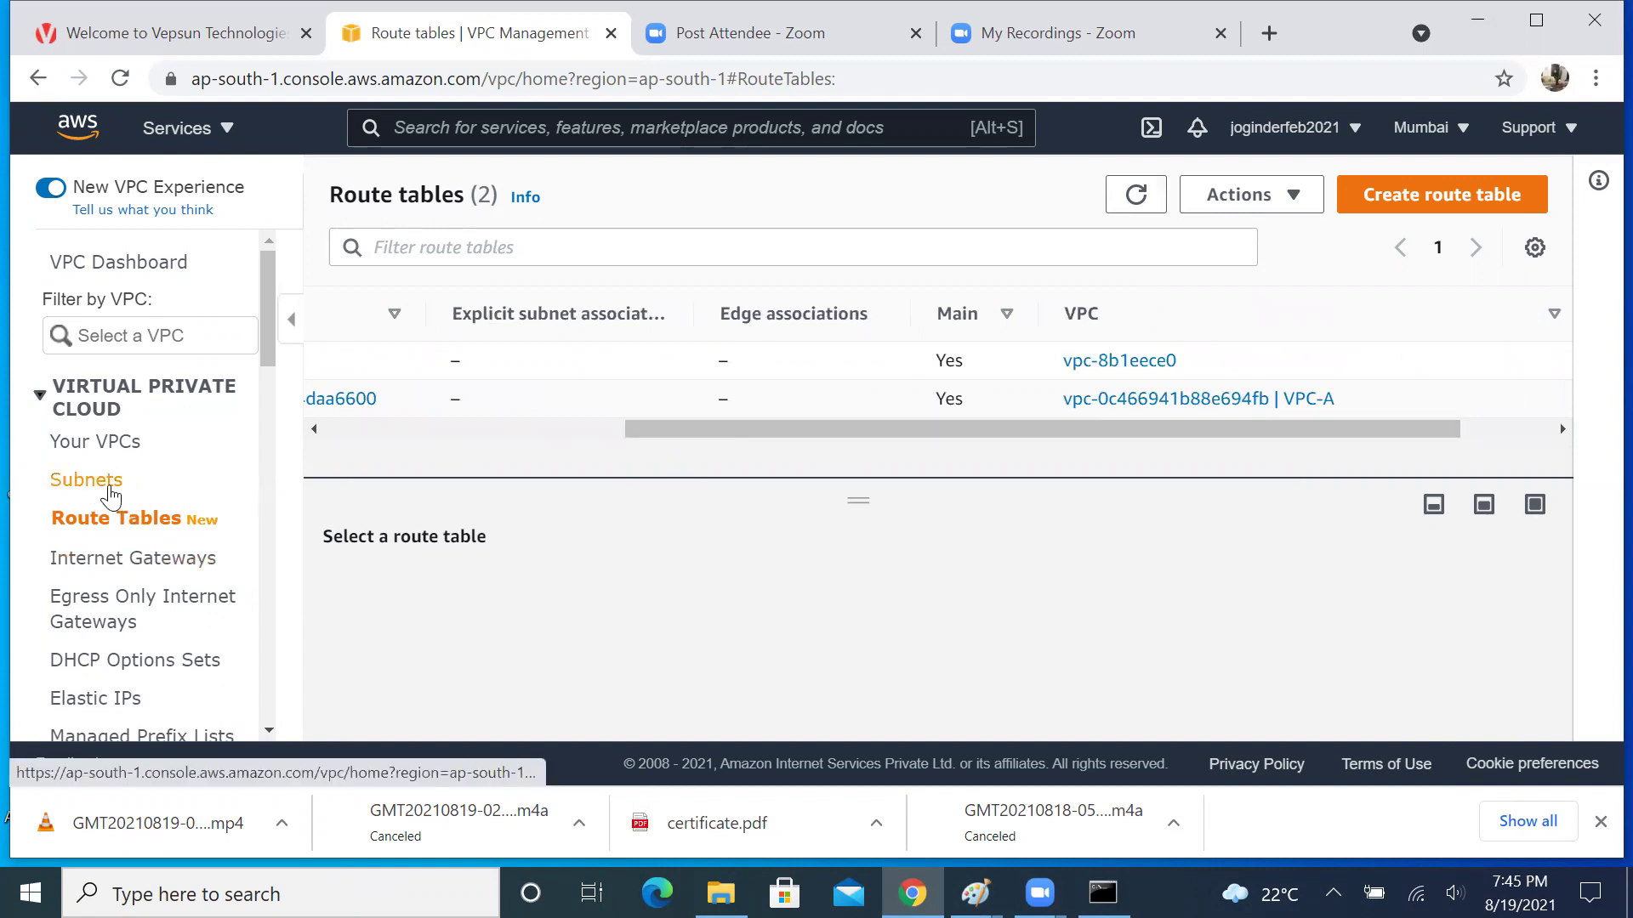
{"action": "left_click", "coordinate": [97, 565]}
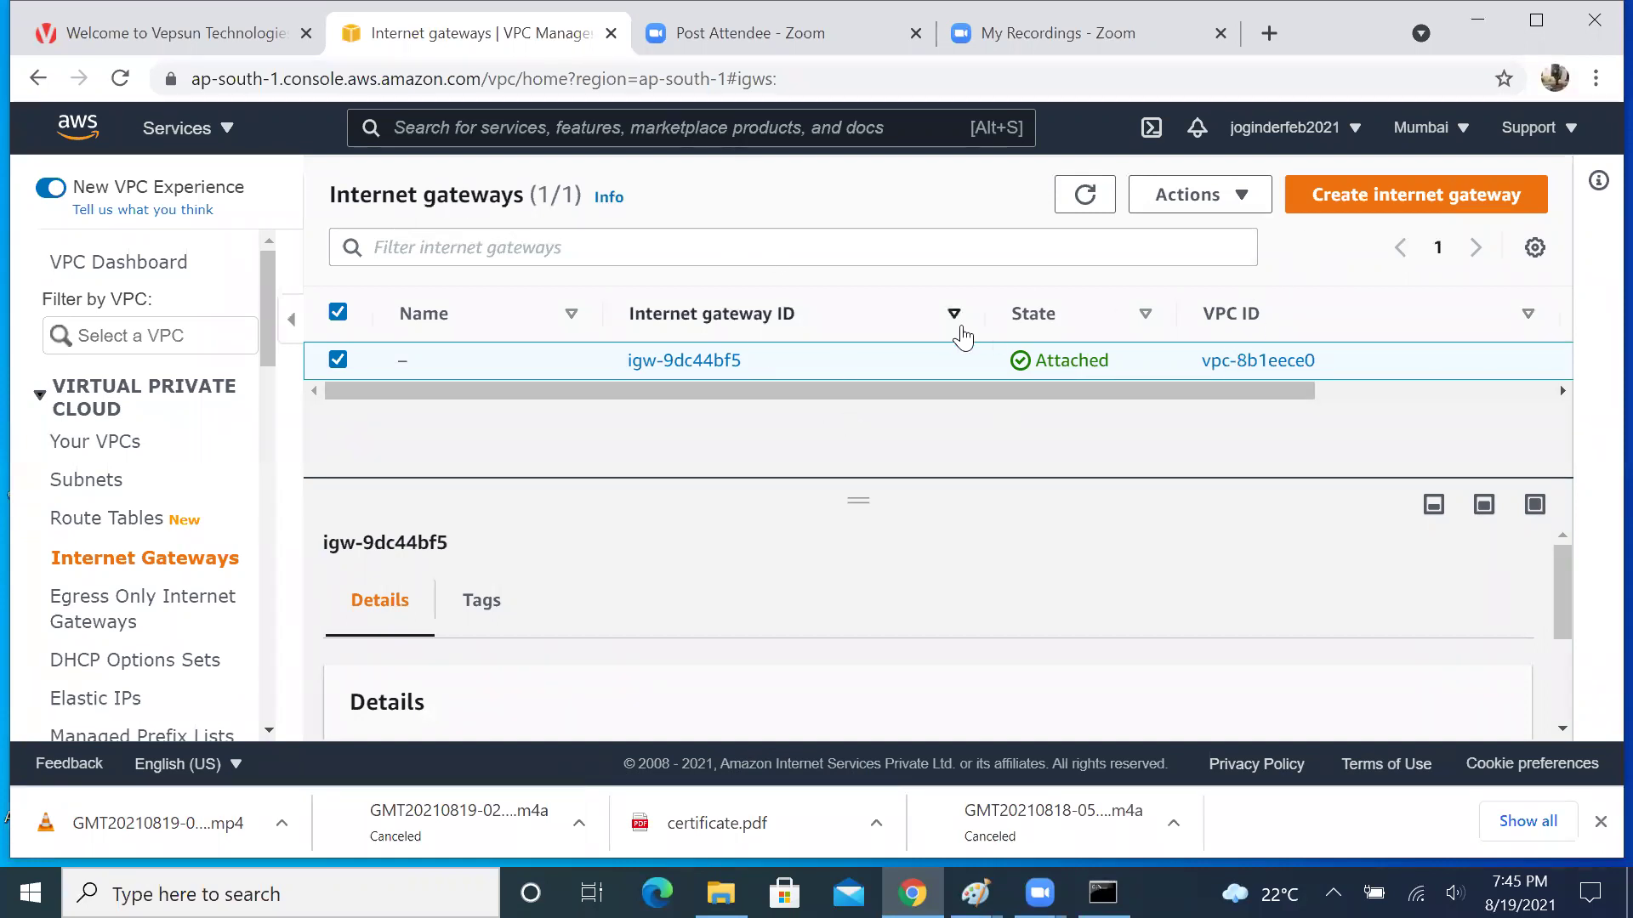
- Create the internet gateway 'VPC-A-IGW', then start attaching it to a VPC
{"action": "left_click", "coordinate": [1413, 199]}
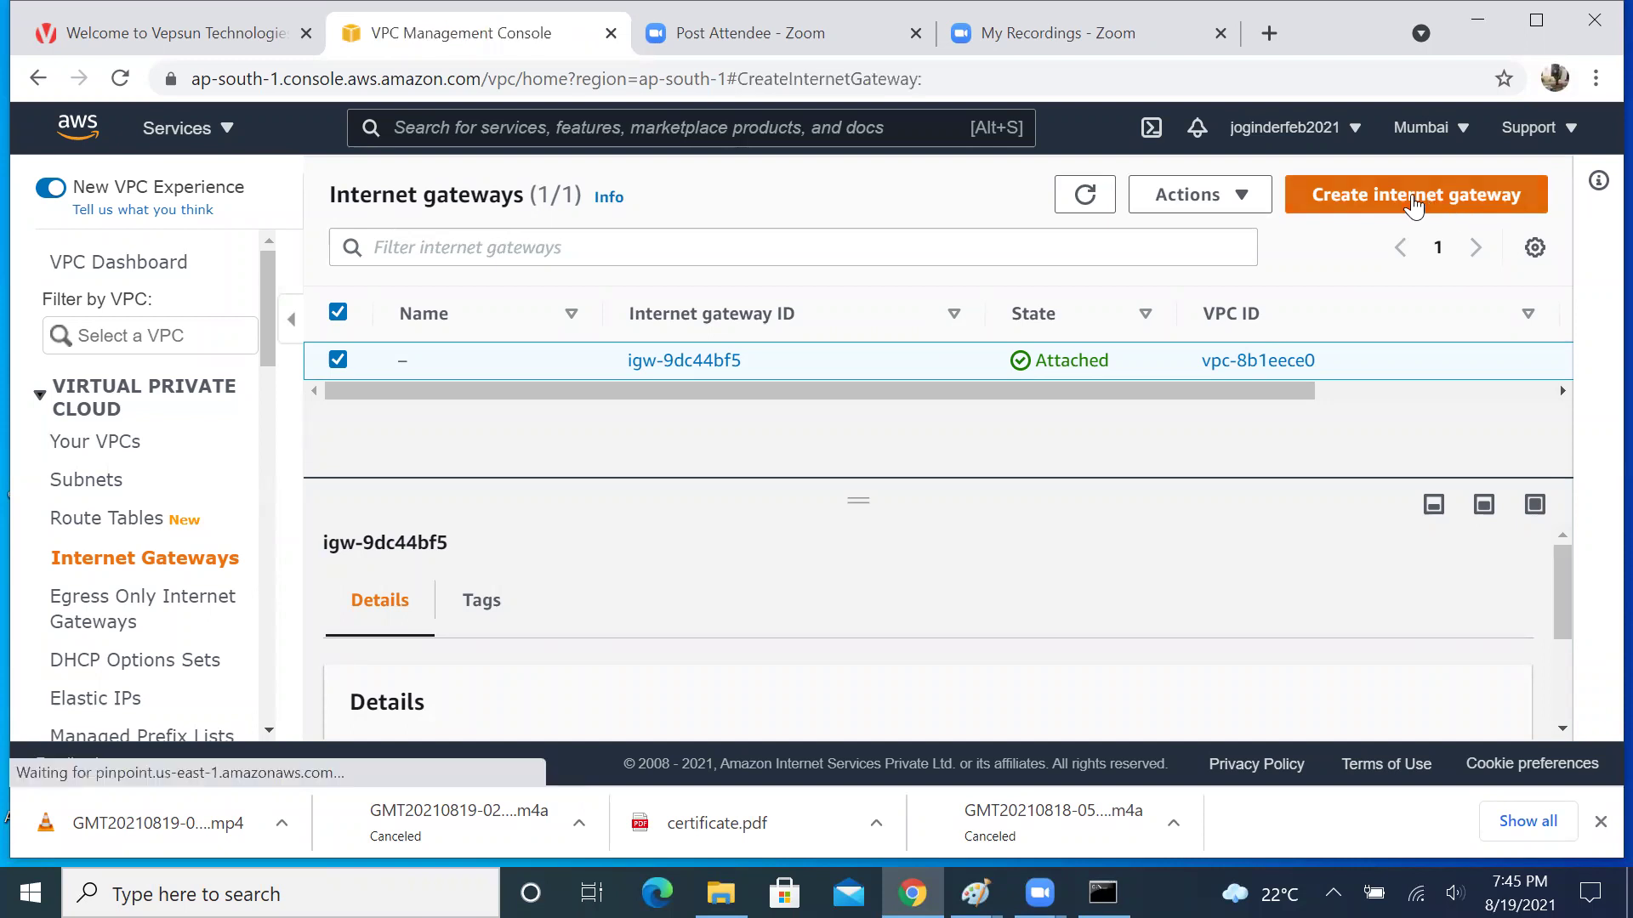
{"action": "left_click", "coordinate": [228, 545]}
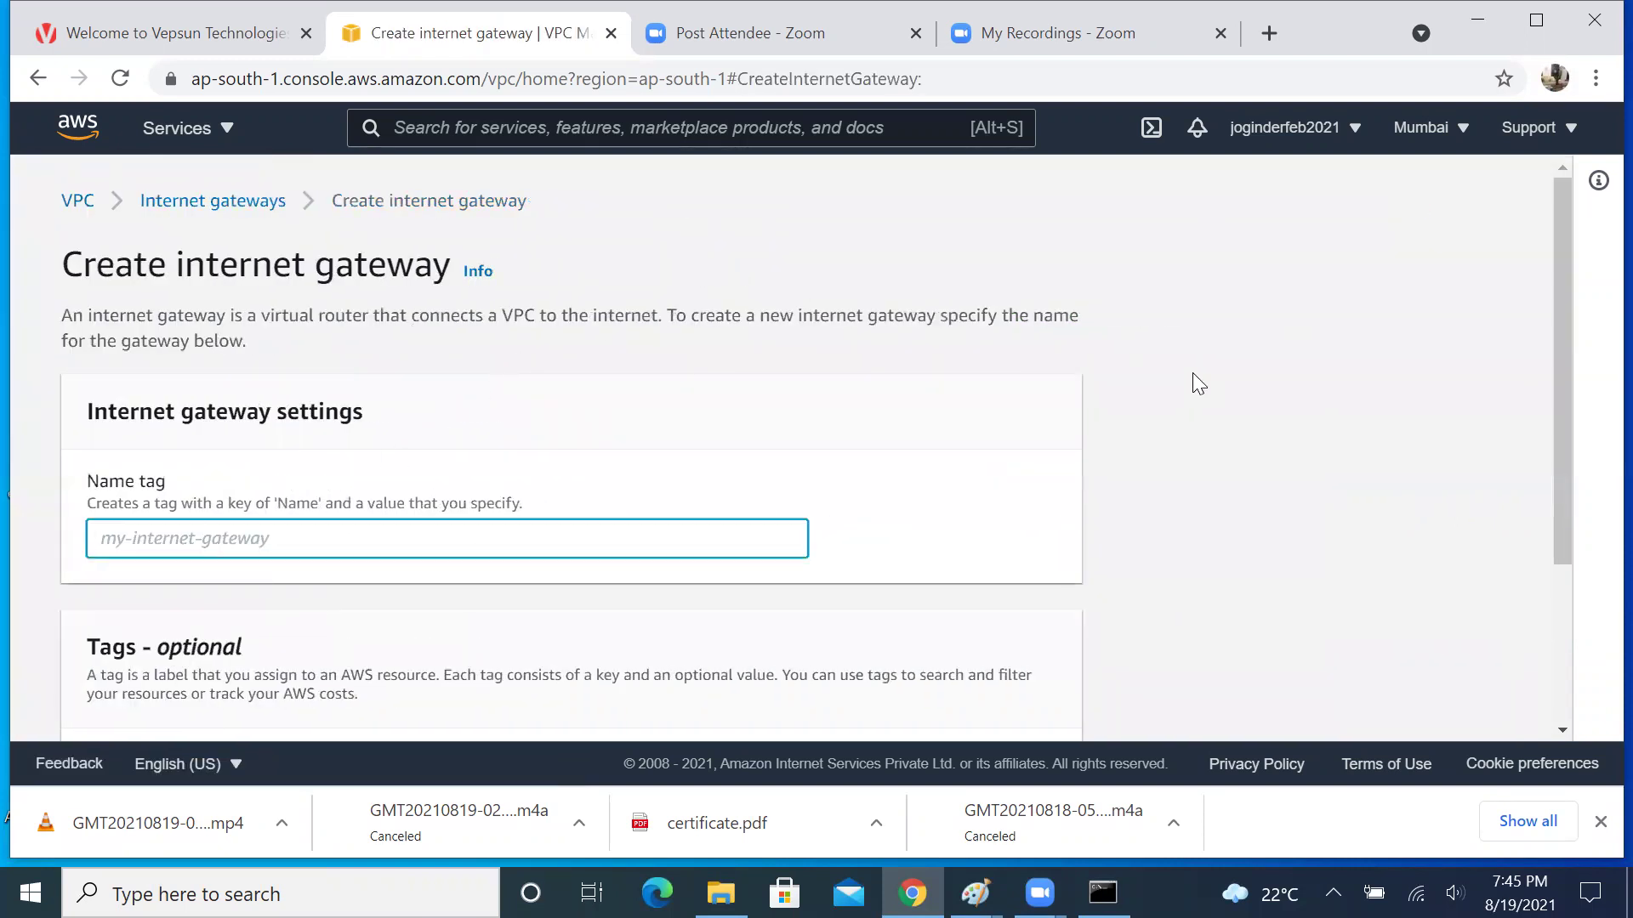
{"action": "type", "text": "VPC-A-IGW"}
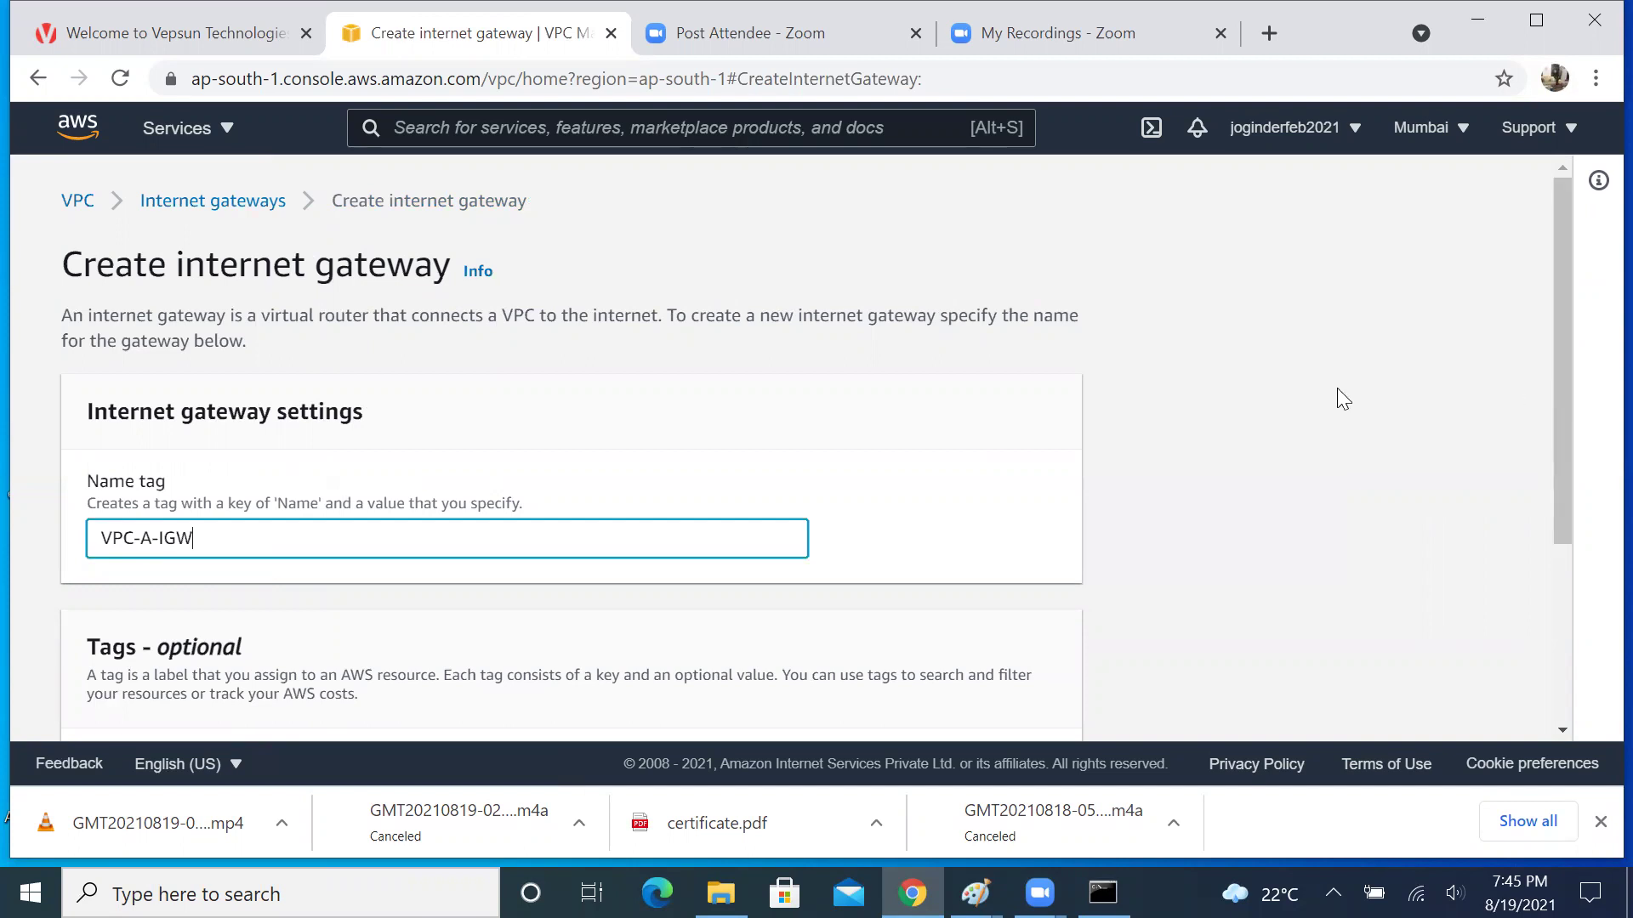
{"action": "left_click", "coordinate": [848, 441]}
{"action": "scroll", "coordinate": [853, 441], "scroll_direction": "down", "scroll_amount": 1}
{"action": "scroll", "coordinate": [853, 442], "scroll_direction": "down", "scroll_amount": 2}
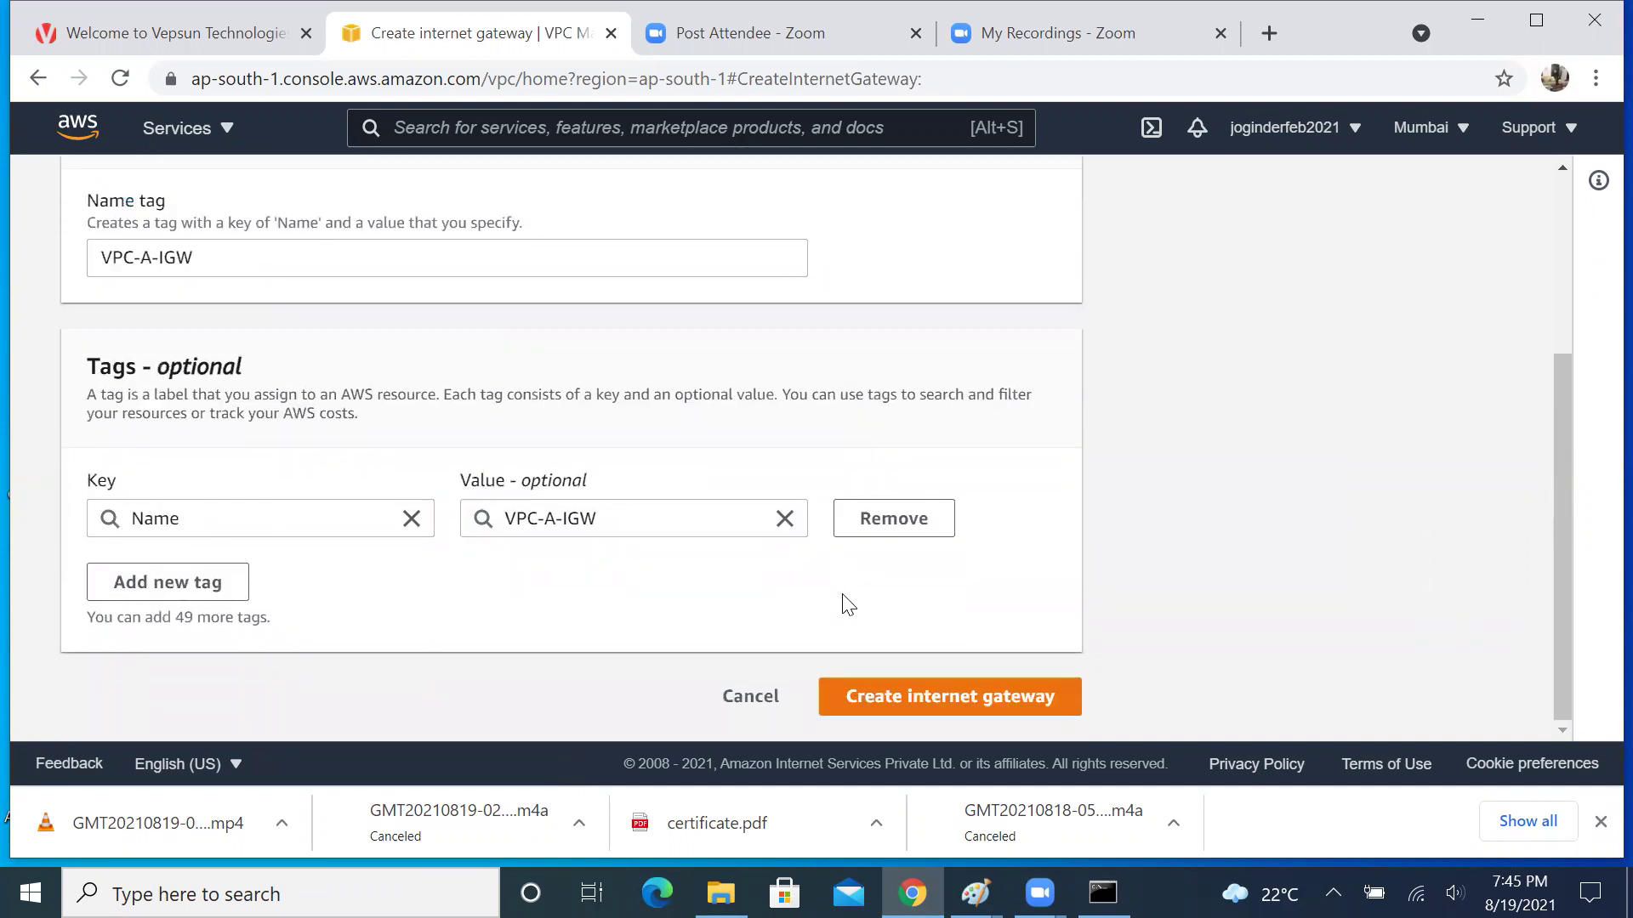
{"action": "left_click", "coordinate": [978, 698]}
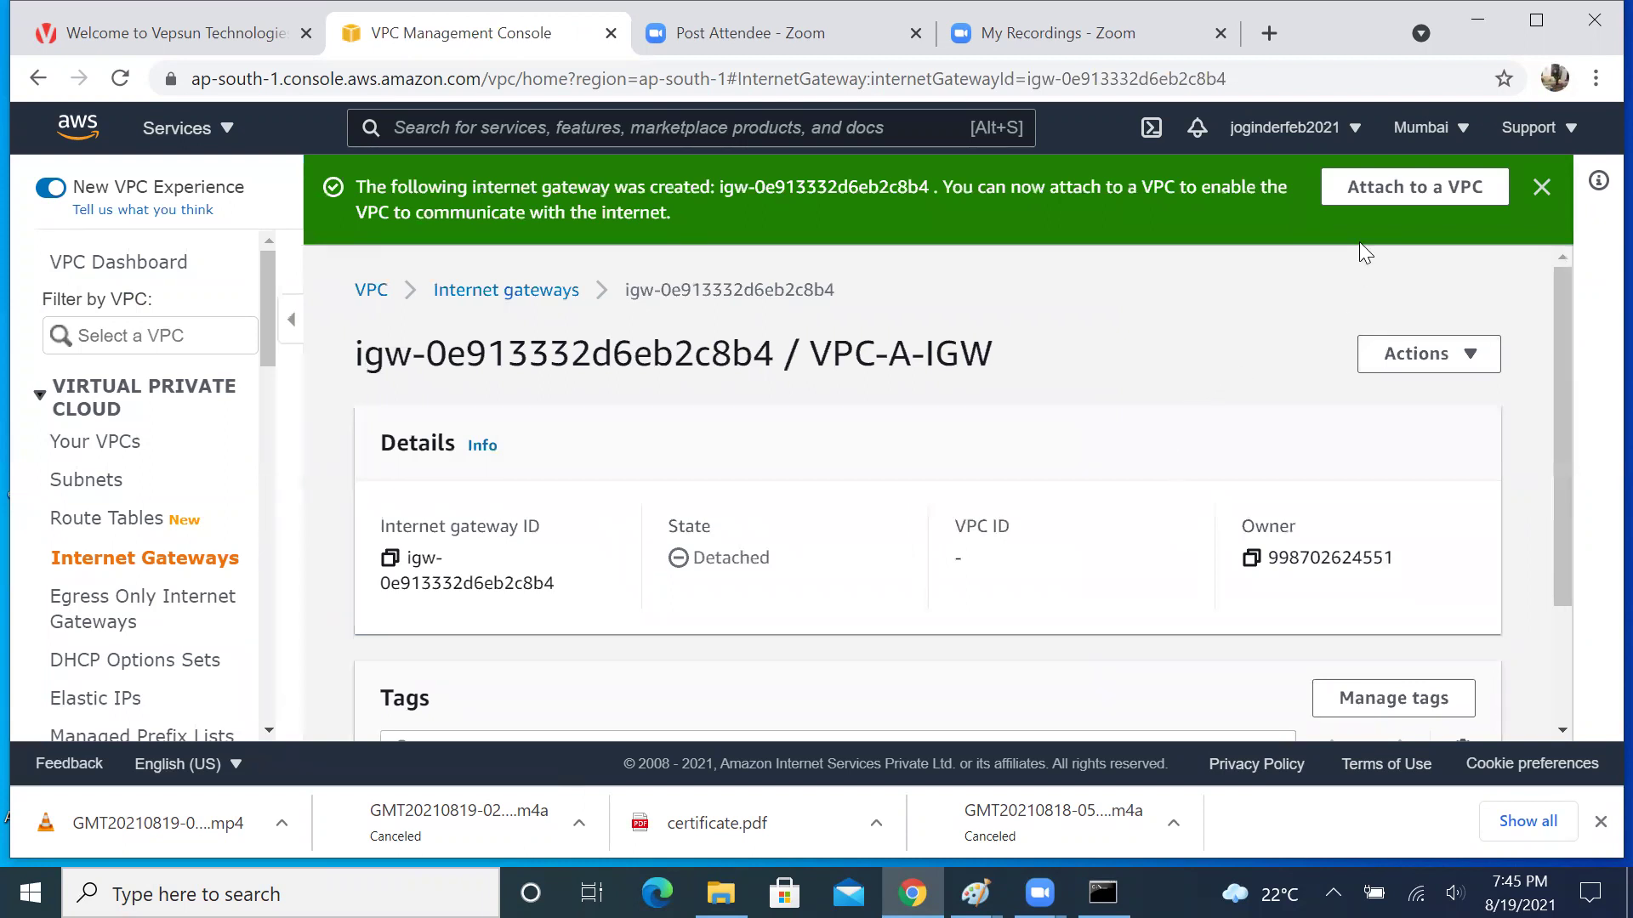
{"action": "left_click", "coordinate": [1419, 201]}
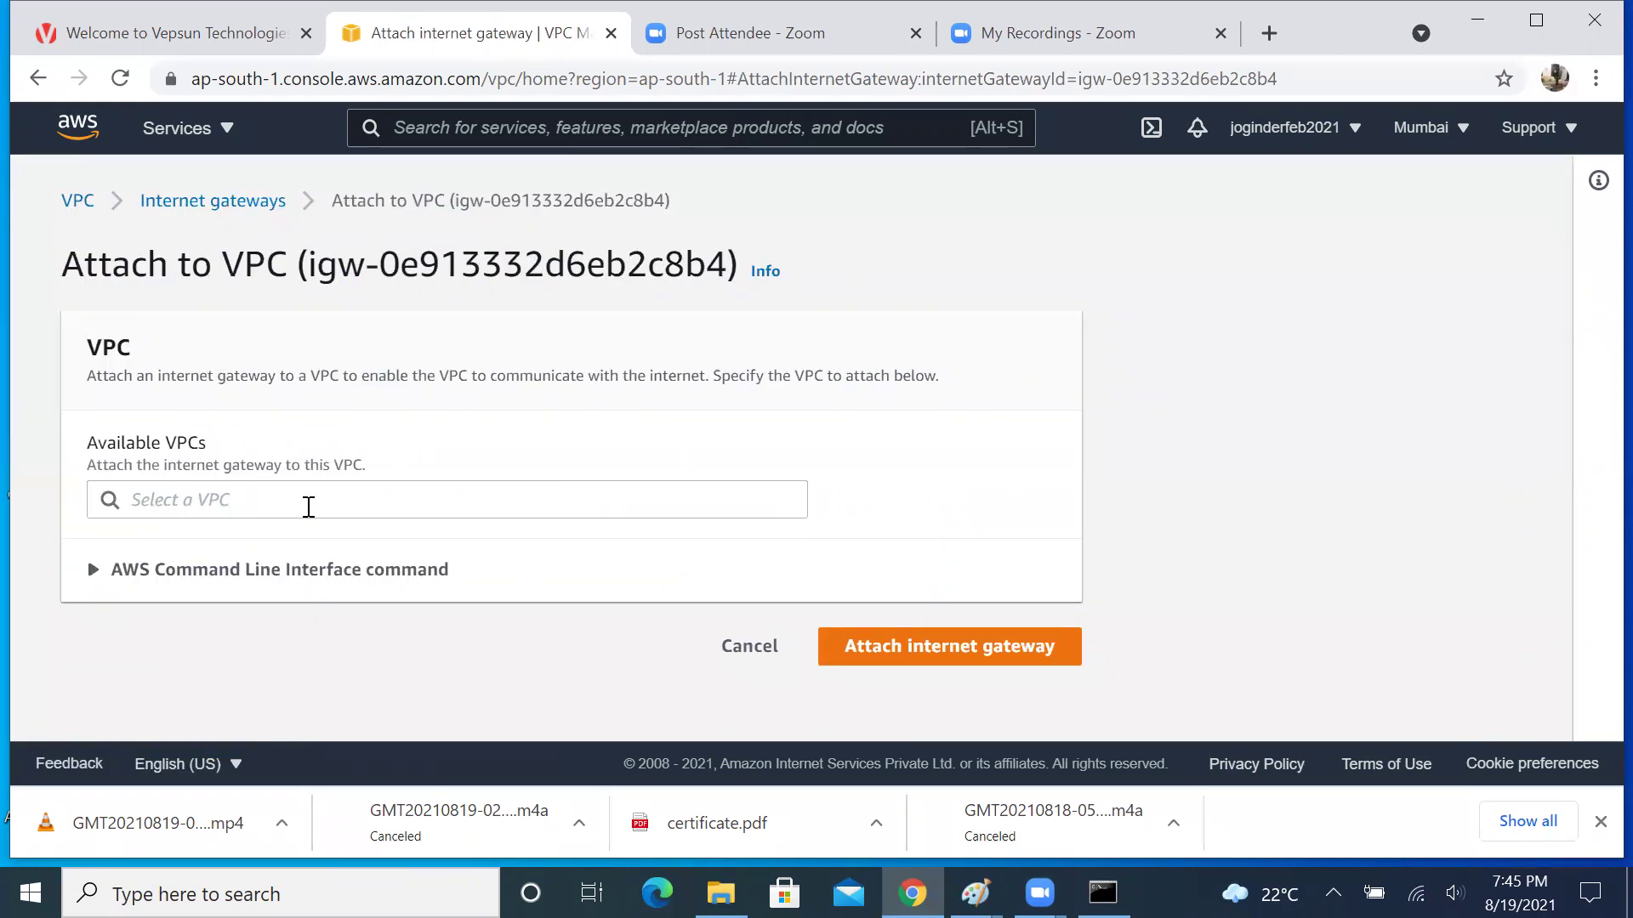
- Attach VPC-A-IGW to vpc-0c466941b88e694fb (VPC-A) and return to the Internet gateways list
{"action": "left_click", "coordinate": [309, 507]}
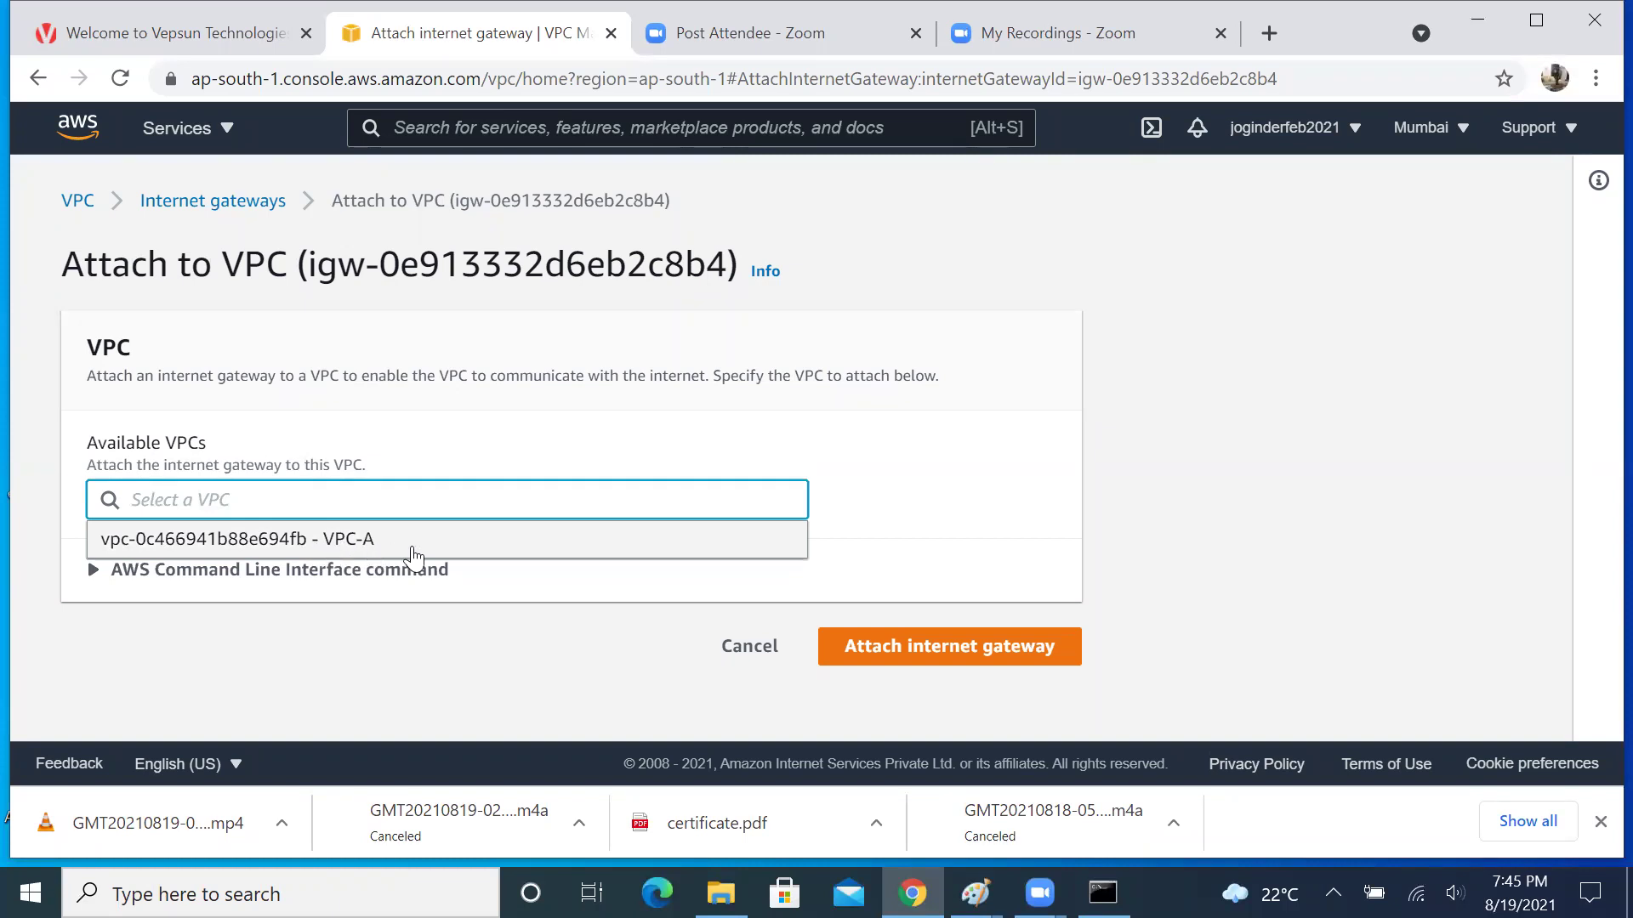
{"action": "left_click", "coordinate": [384, 549]}
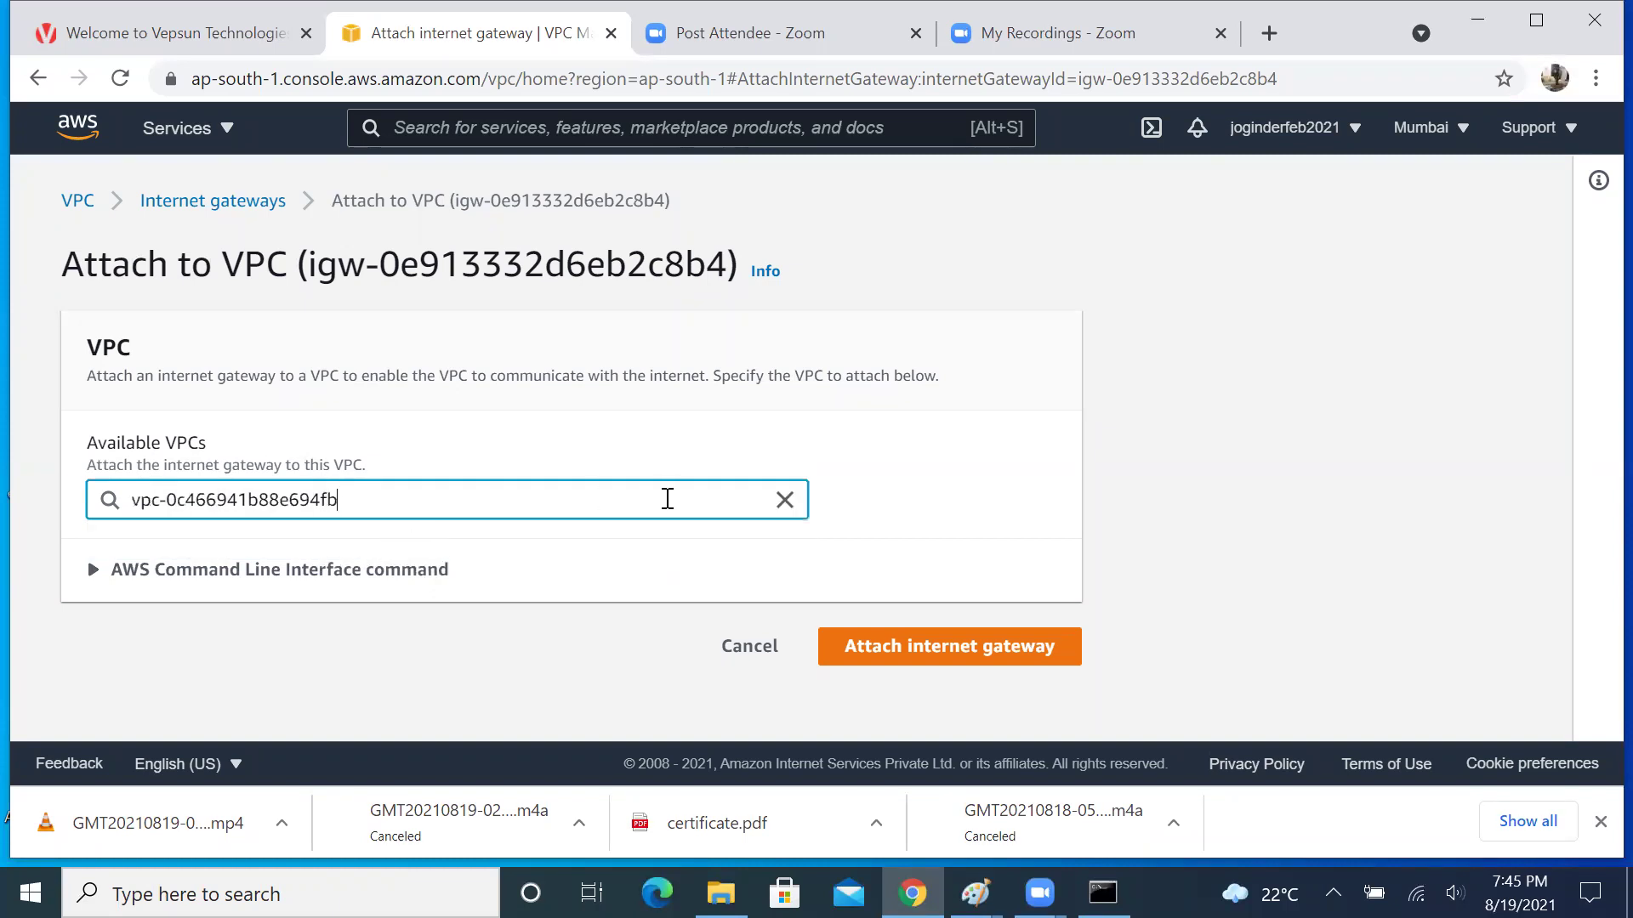
{"action": "left_click", "coordinate": [1011, 649]}
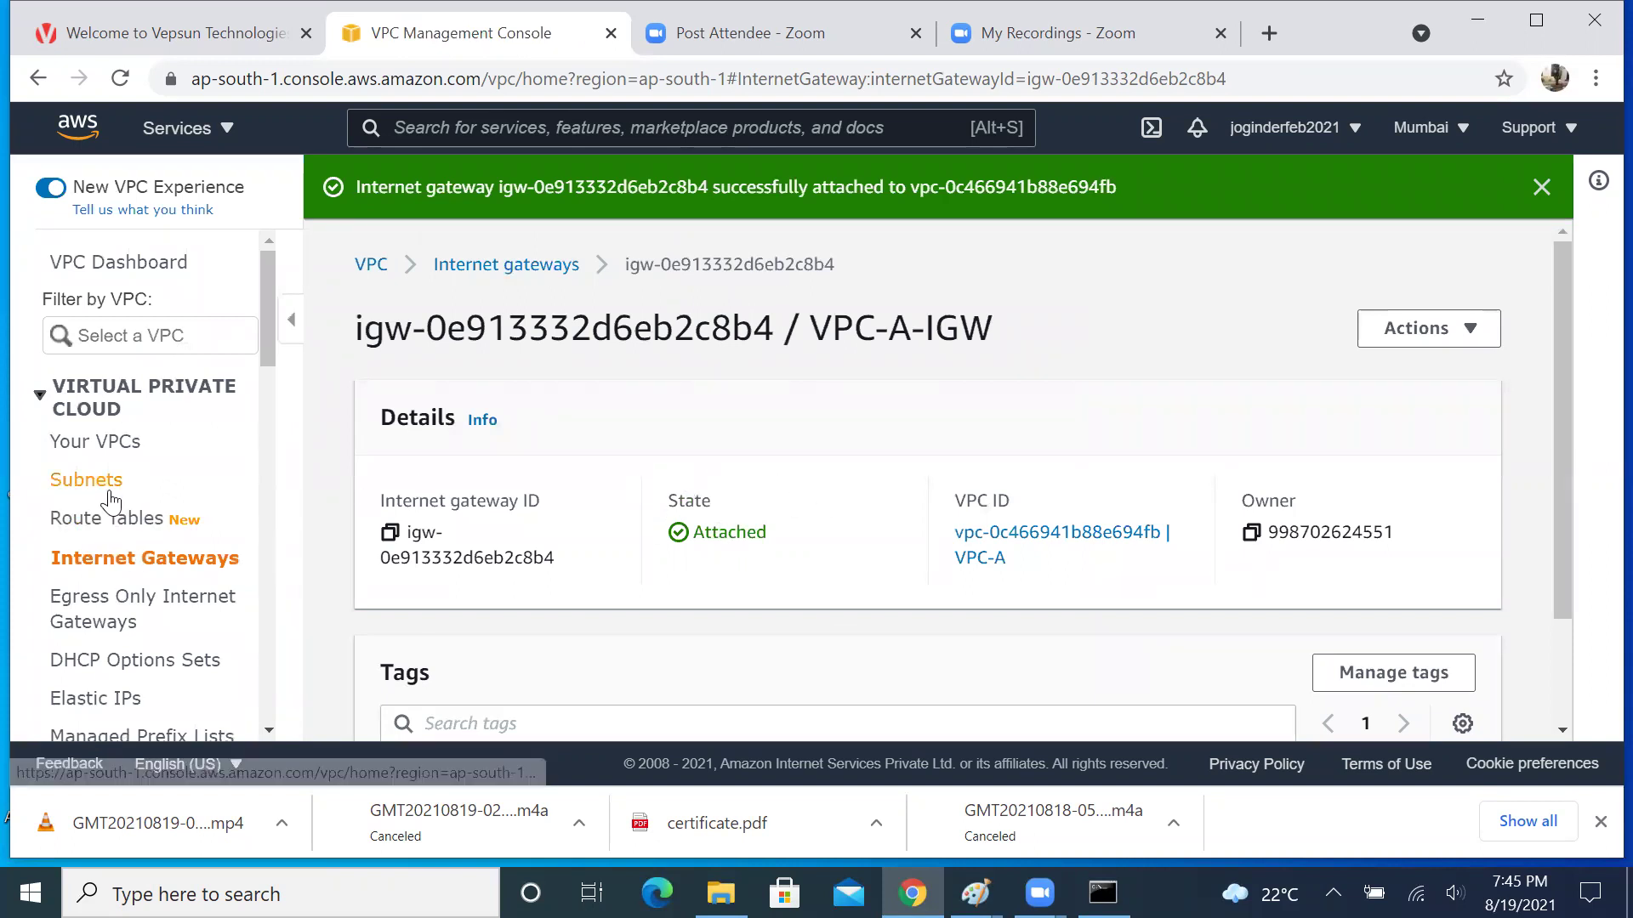
{"action": "left_click", "coordinate": [126, 562]}
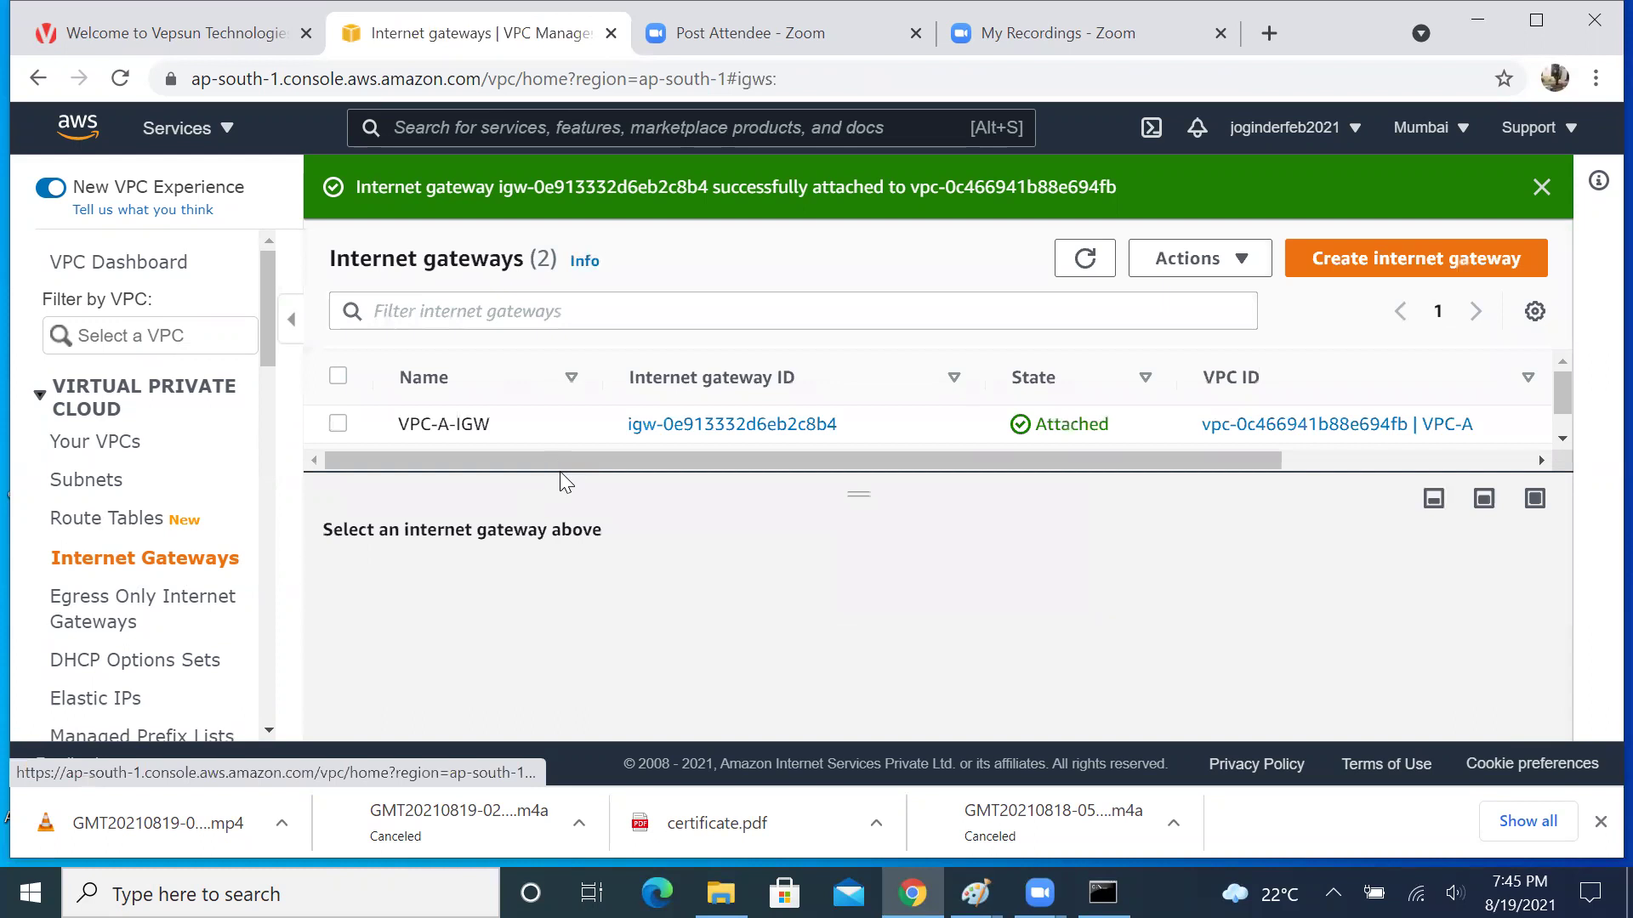
{"action": "left_click_drag", "start_coordinate": [862, 492], "coordinate": [861, 614]}
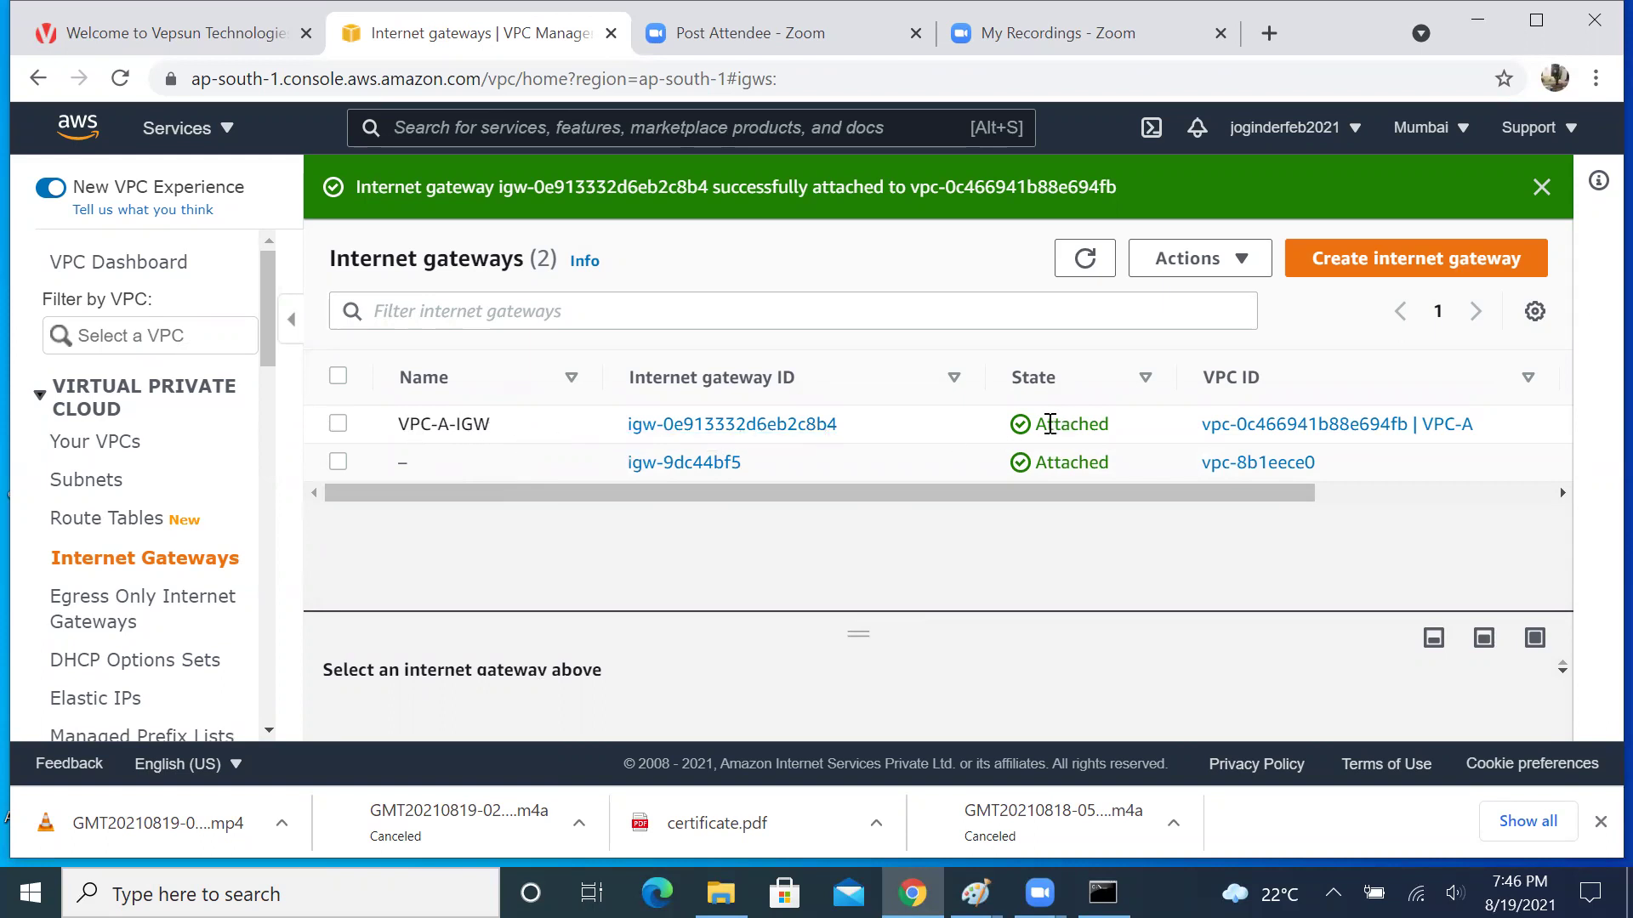
{"action": "left_click_drag", "start_coordinate": [1158, 432], "coordinate": [1047, 425]}
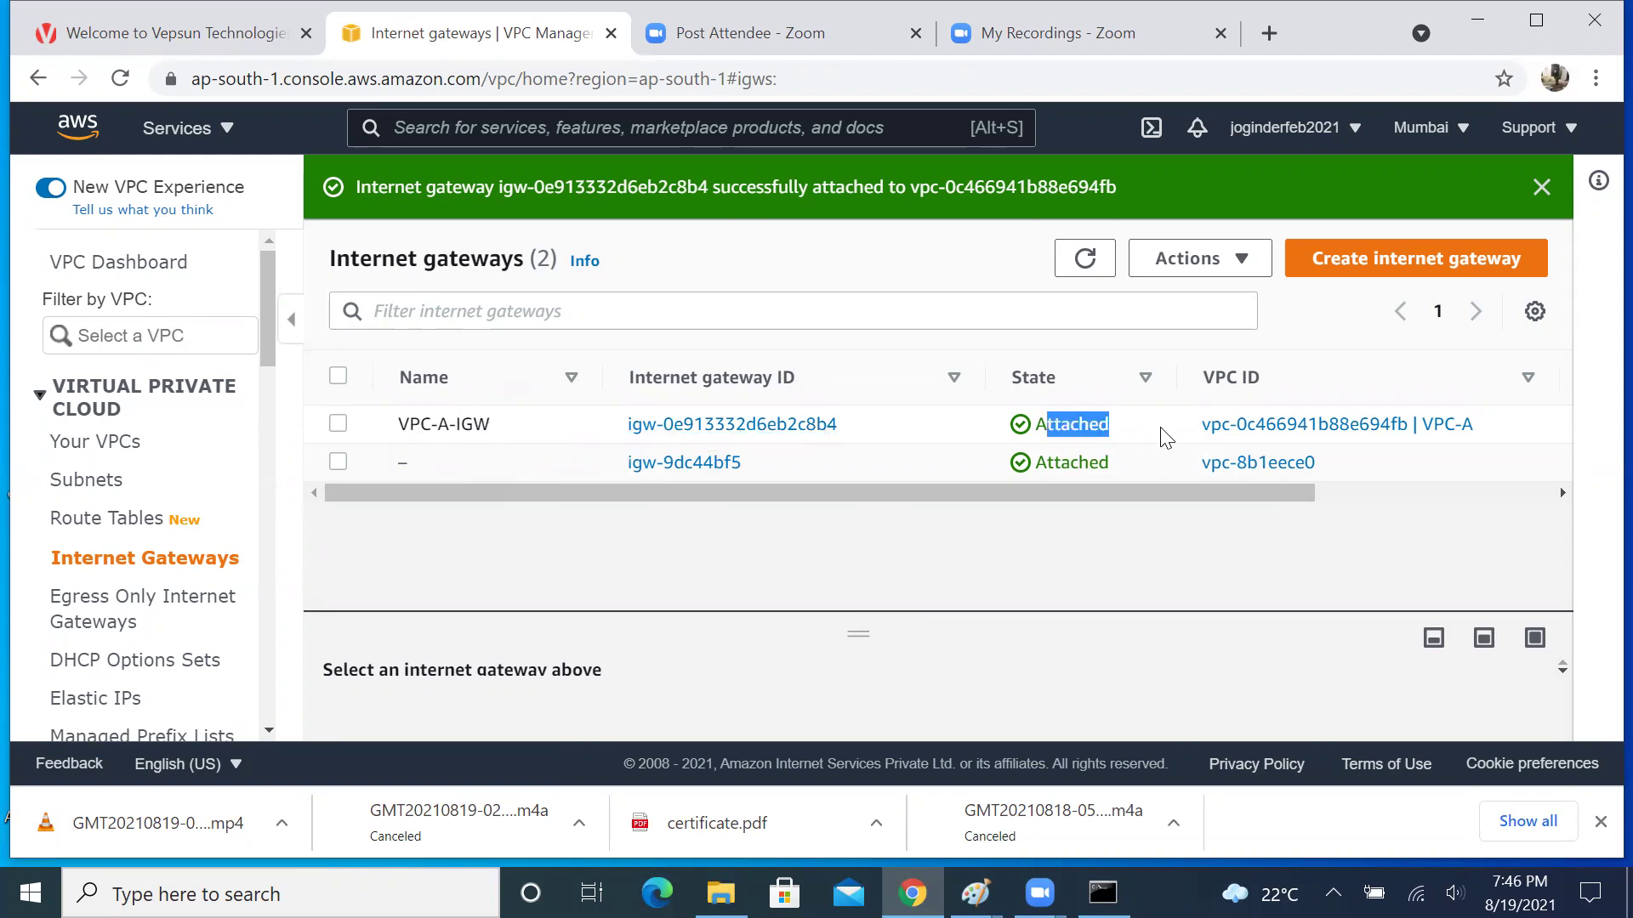
{"action": "left_click", "coordinate": [1166, 437]}
{"action": "left_click_drag", "start_coordinate": [1168, 494], "coordinate": [1226, 494]}
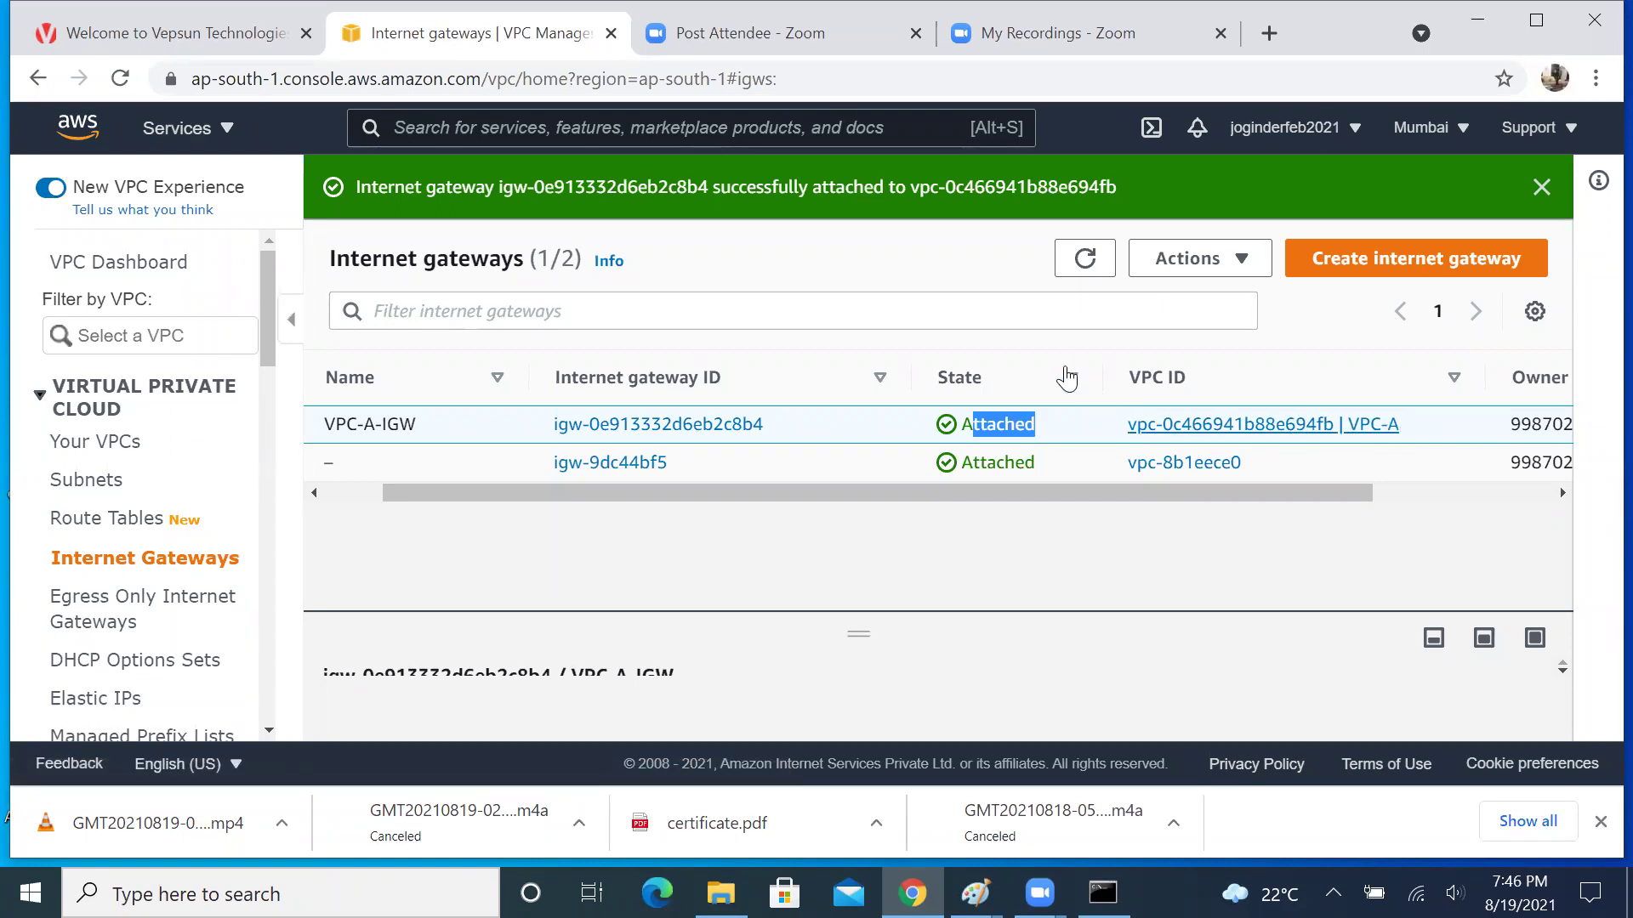
{"action": "left_click_drag", "start_coordinate": [856, 488], "coordinate": [799, 490]}
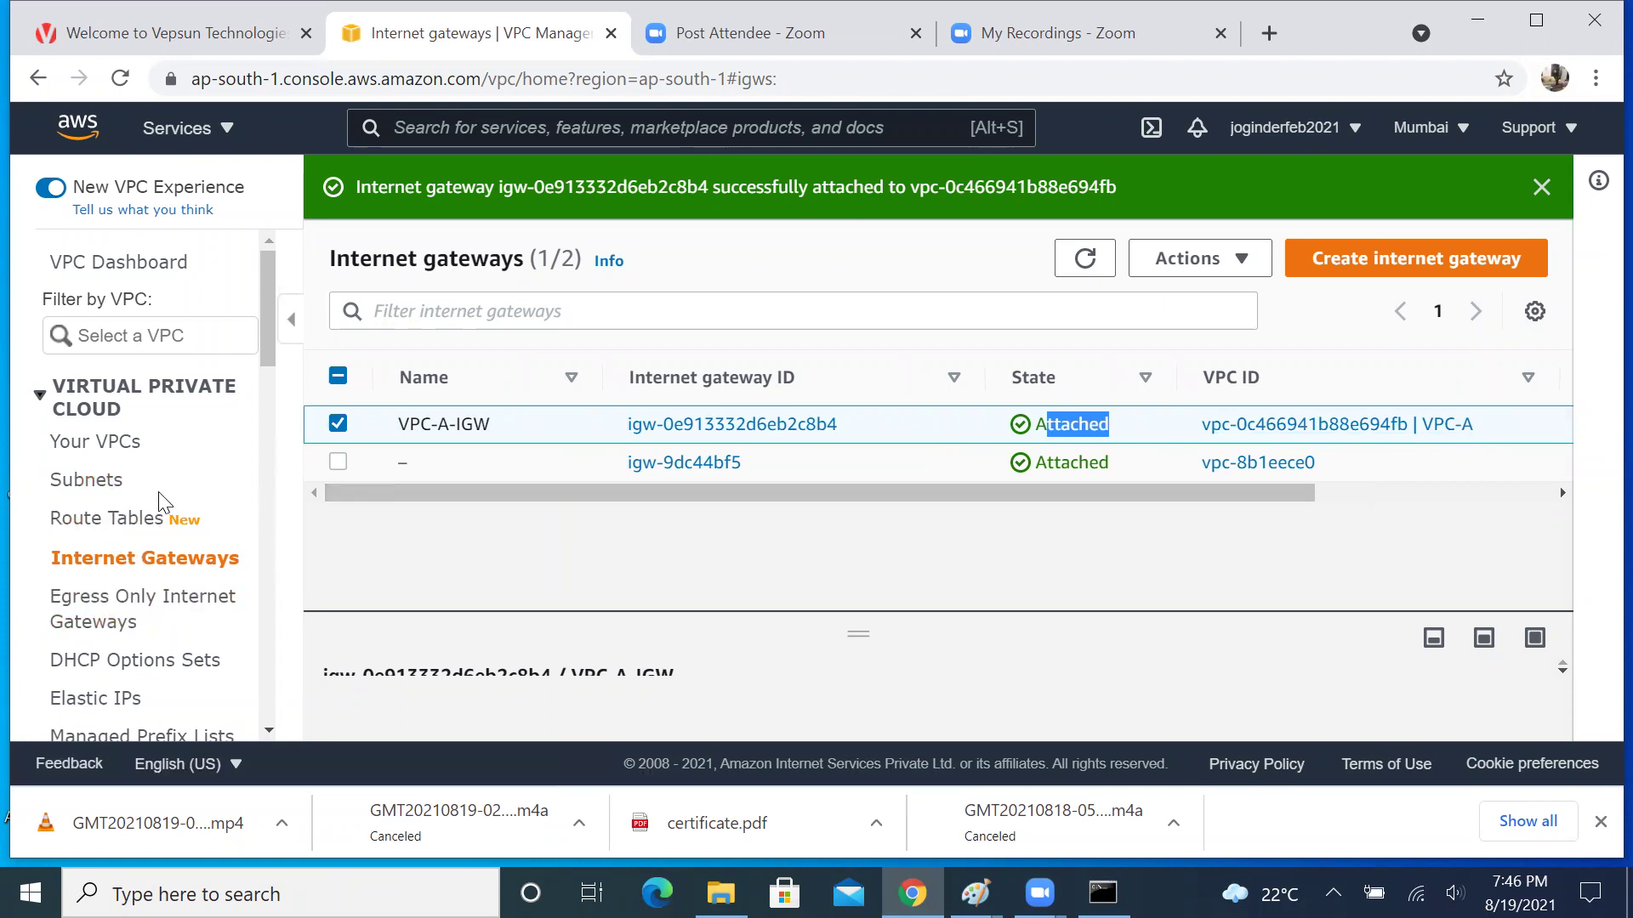
{"action": "mouse_move", "coordinate": [260, 322]}
{"action": "left_mouse_down"}
{"action": "mouse_move", "coordinate": [269, 362]}
{"action": "mouse_move", "coordinate": [271, 337]}
{"action": "left_mouse_up"}
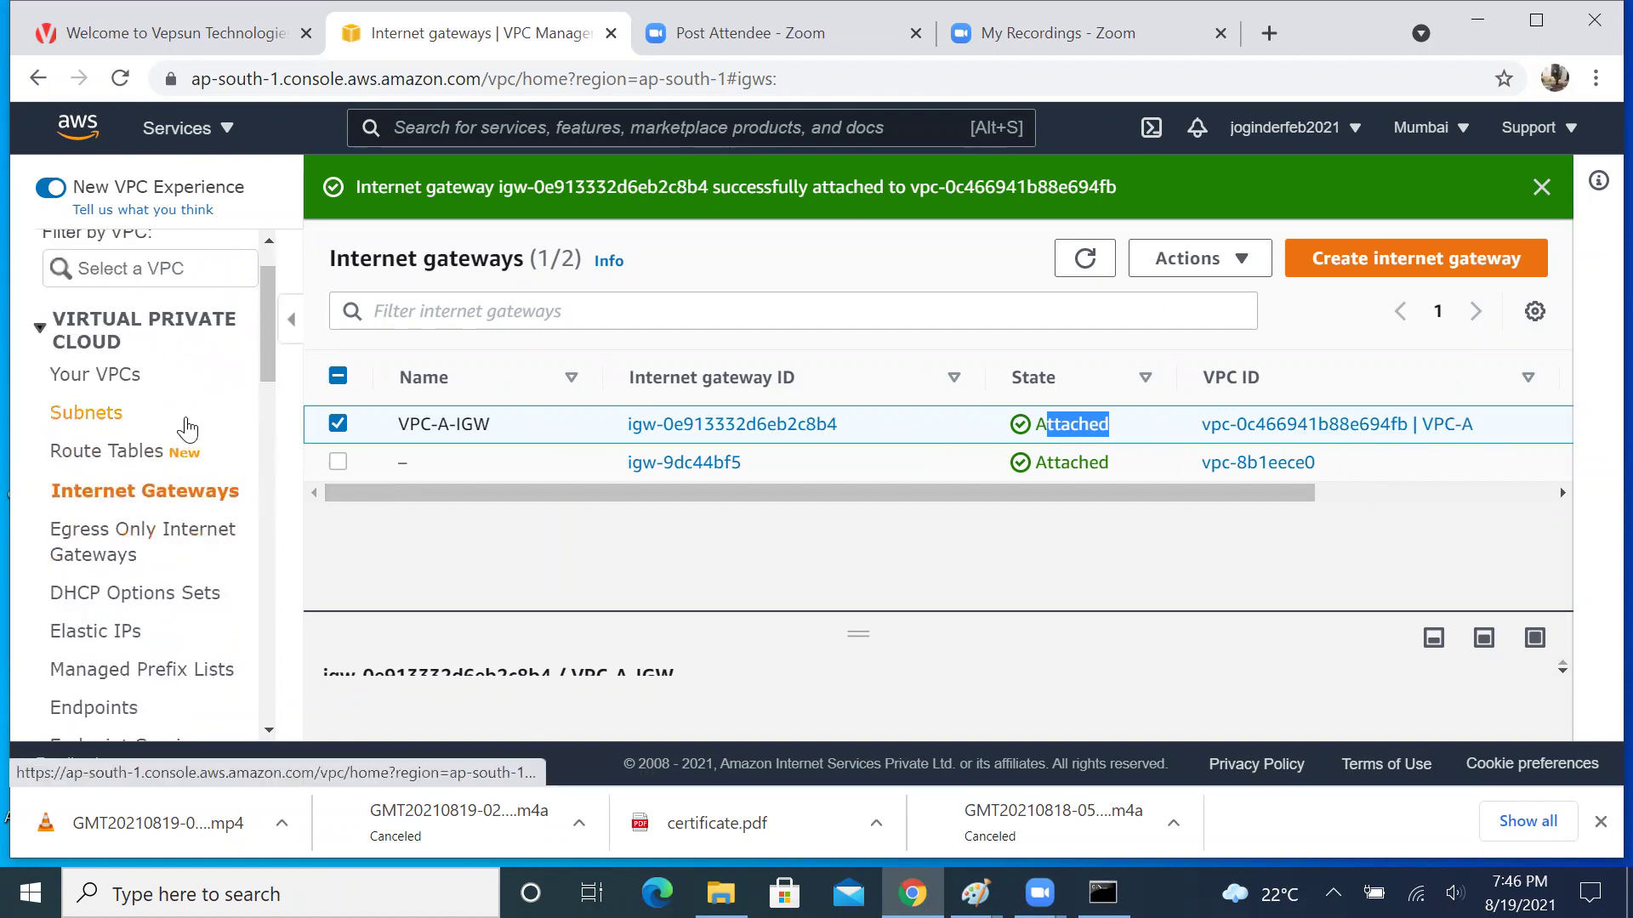
- Select VPC-A's route table rtb-0a5b6485d4daa6600 and edit its subnet associations
{"action": "left_click", "coordinate": [127, 456]}
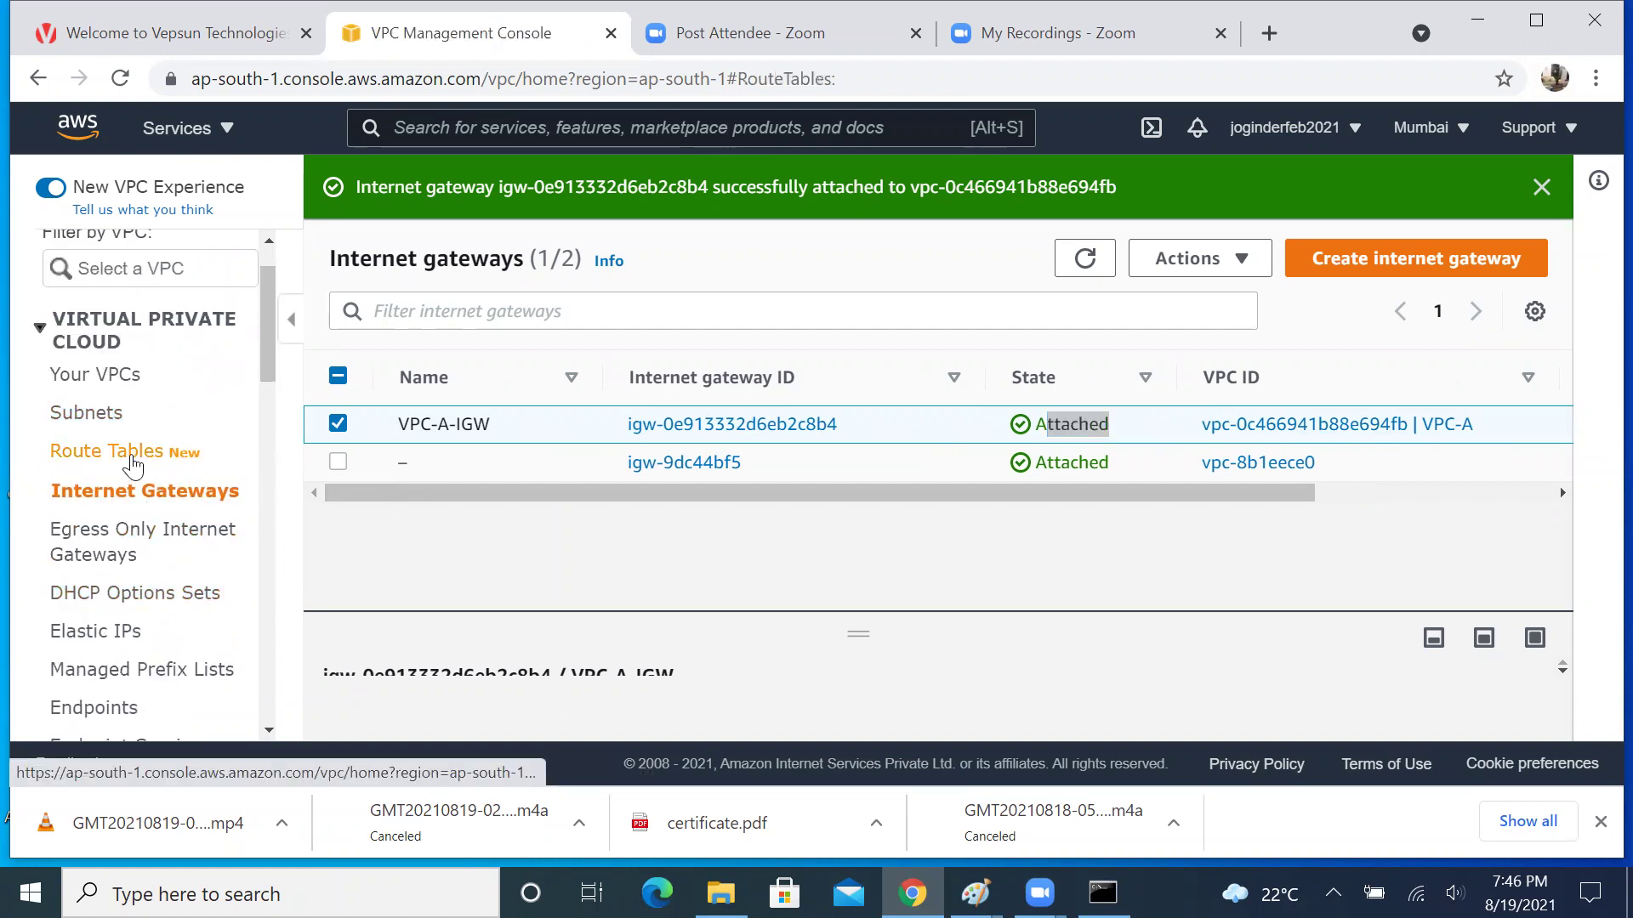
{"action": "left_click_drag", "start_coordinate": [760, 430], "coordinate": [1119, 410]}
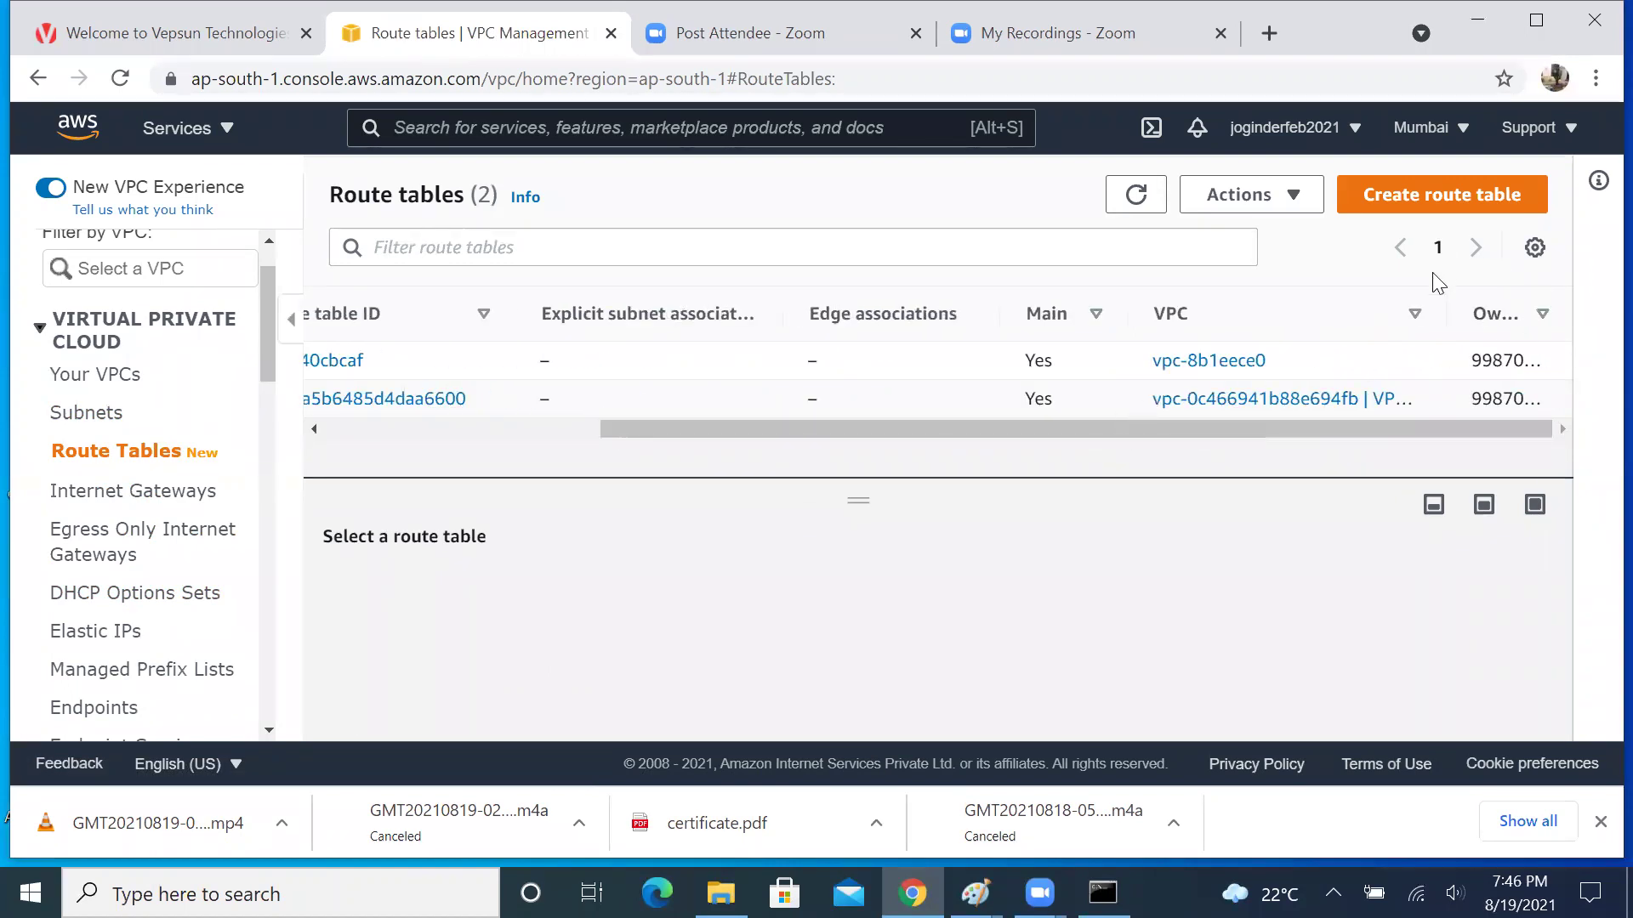
{"action": "left_click_drag", "start_coordinate": [1438, 311], "coordinate": [1544, 311]}
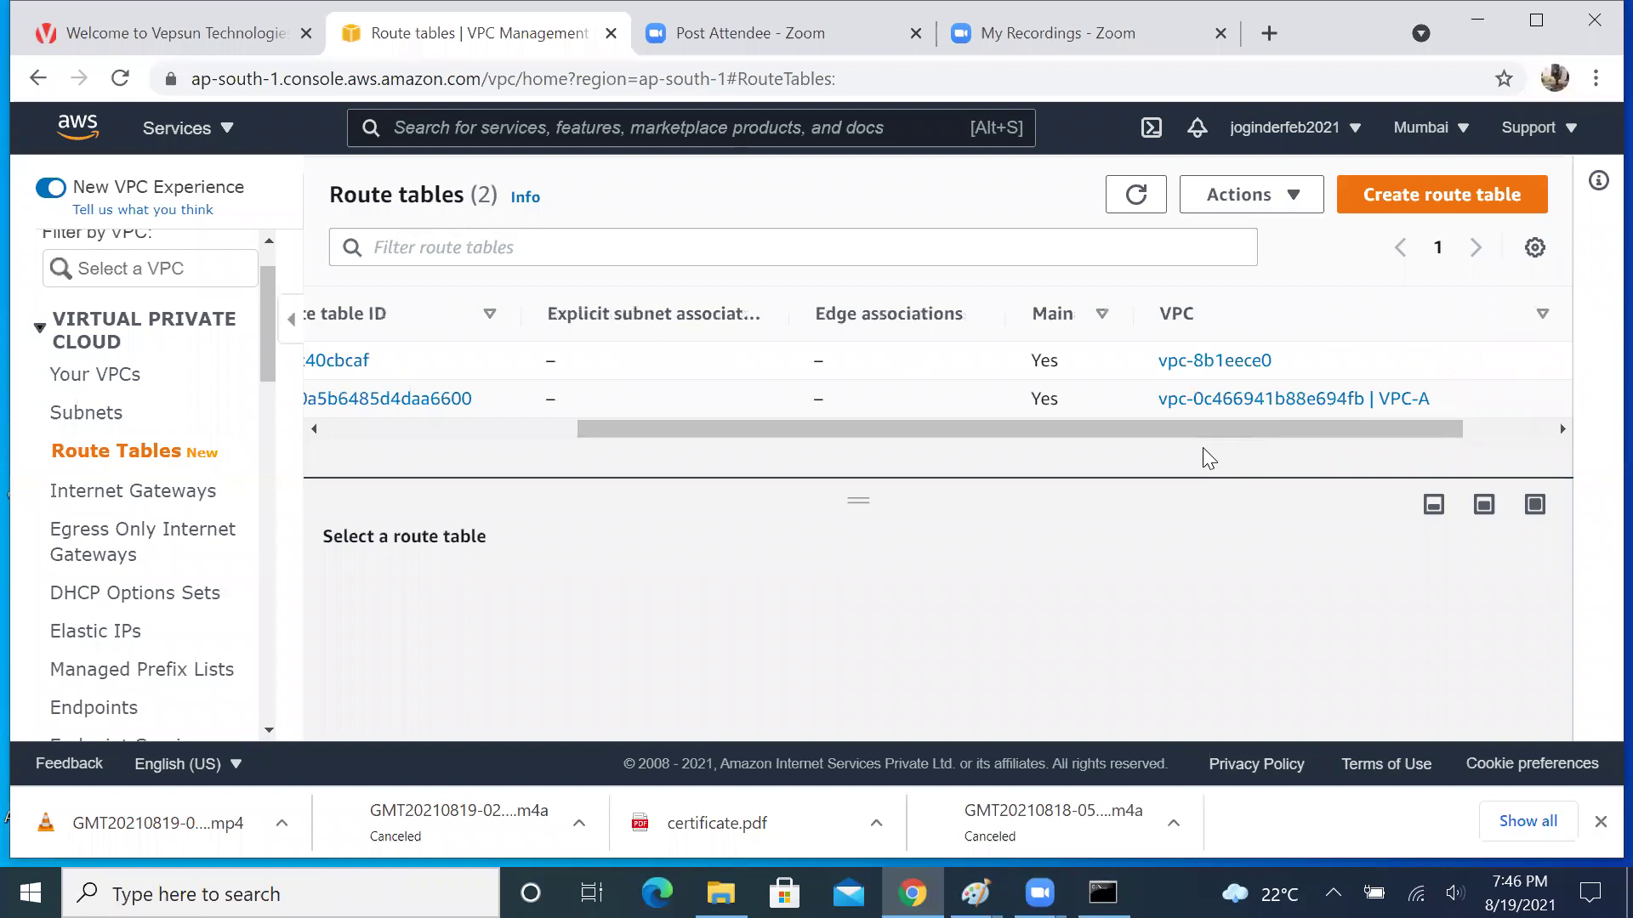
{"action": "left_click_drag", "start_coordinate": [1190, 437], "coordinate": [1305, 434]}
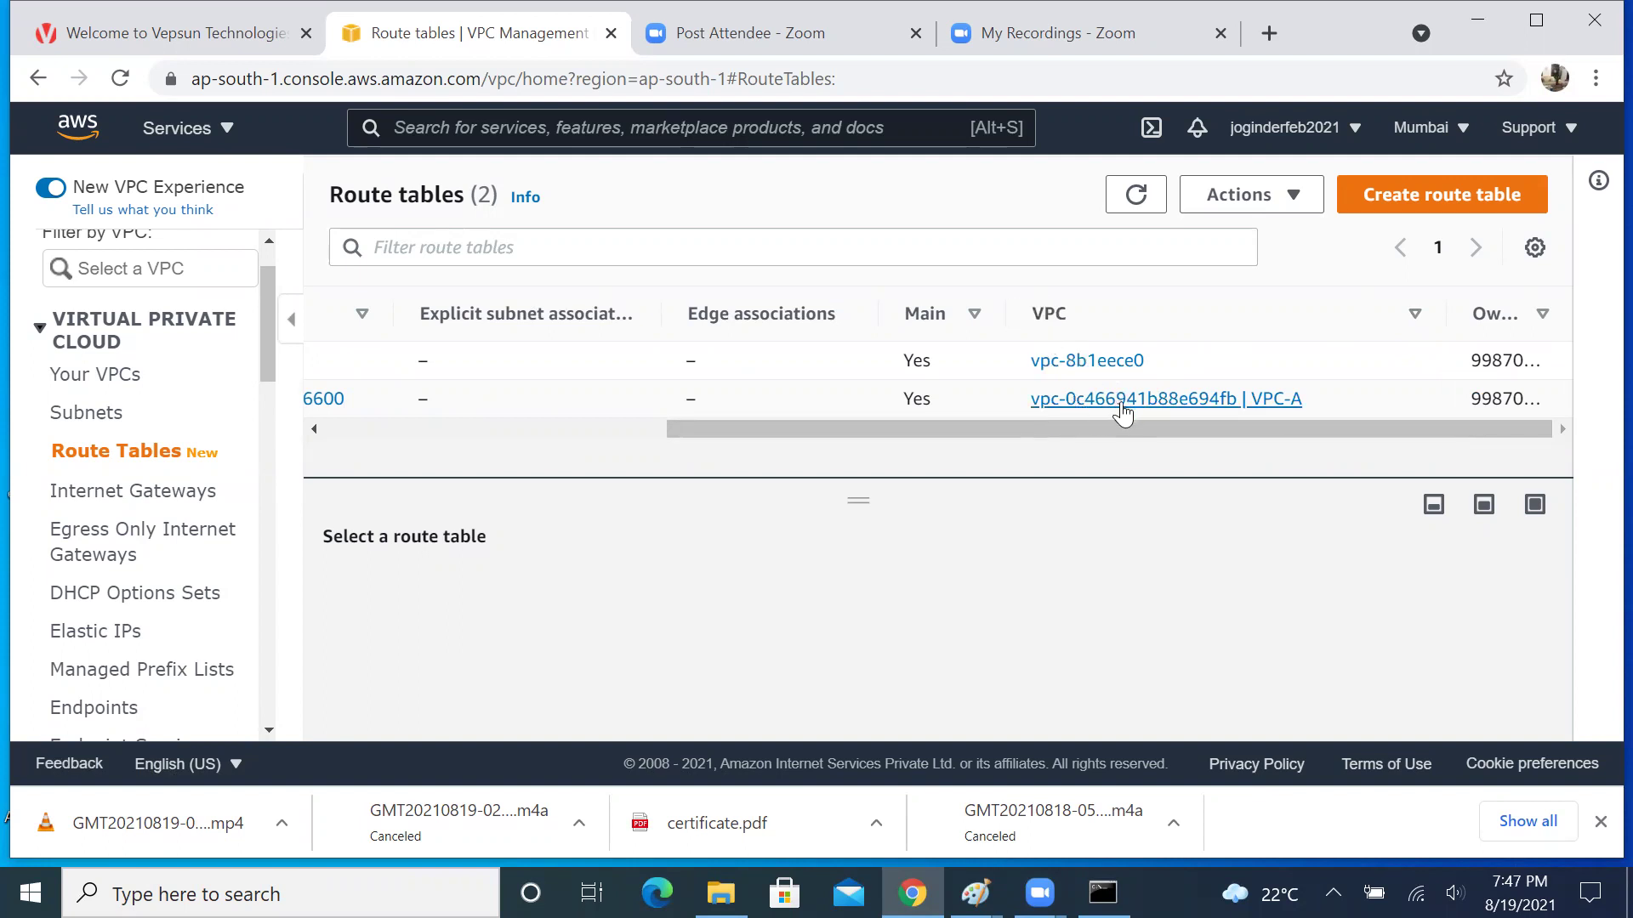
{"action": "left_click_drag", "start_coordinate": [1152, 432], "coordinate": [328, 430]}
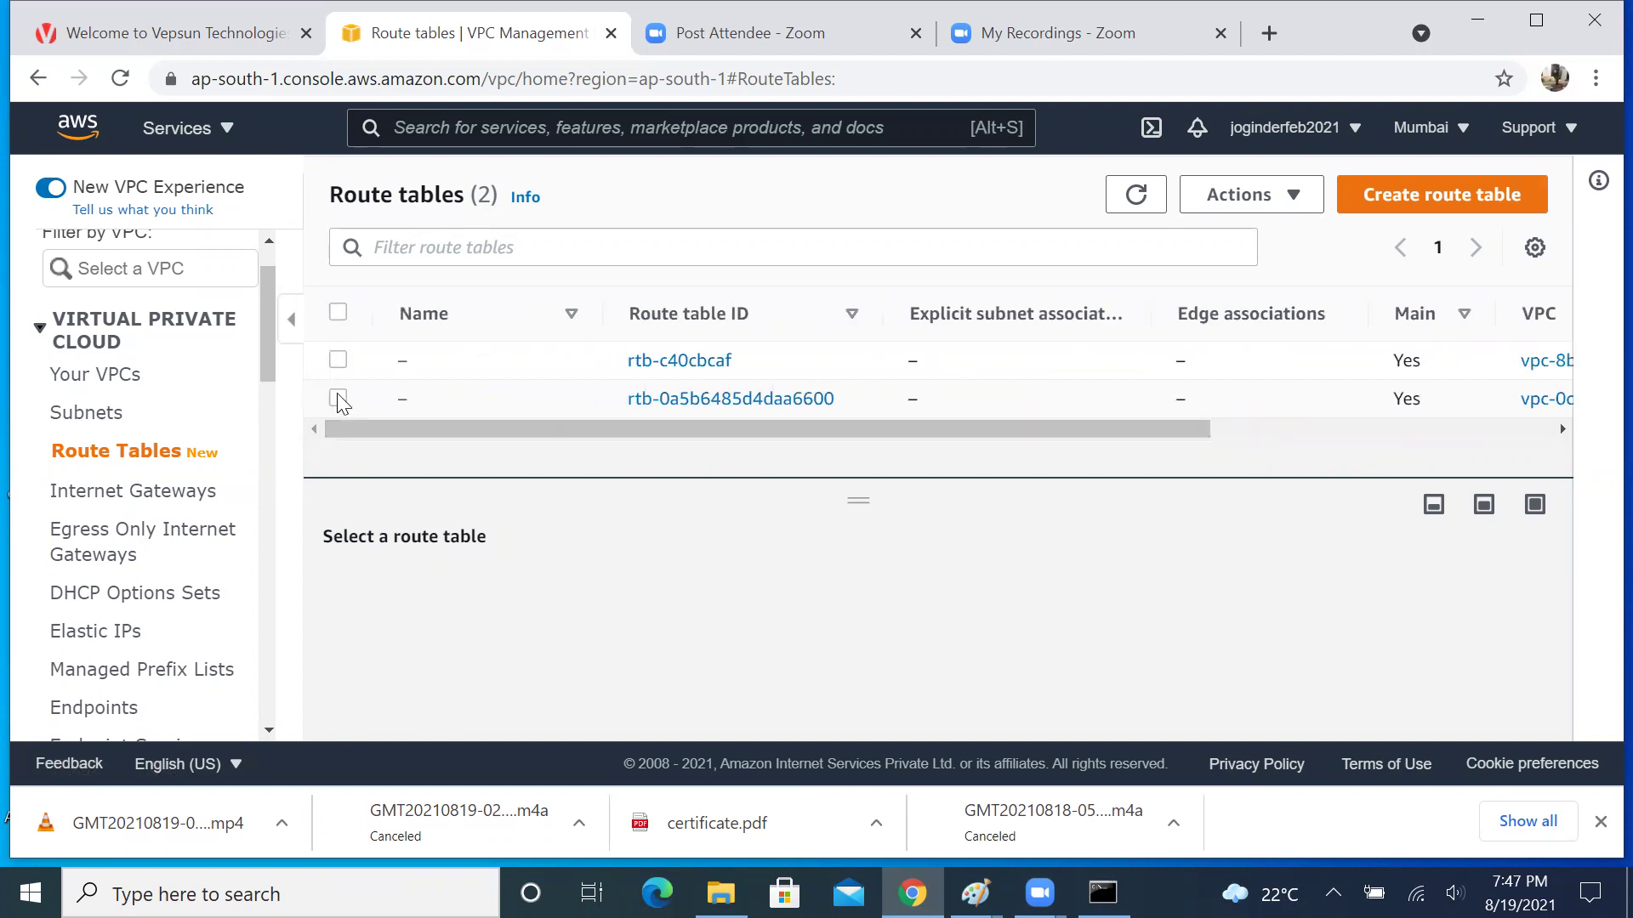
{"action": "left_click", "coordinate": [339, 399]}
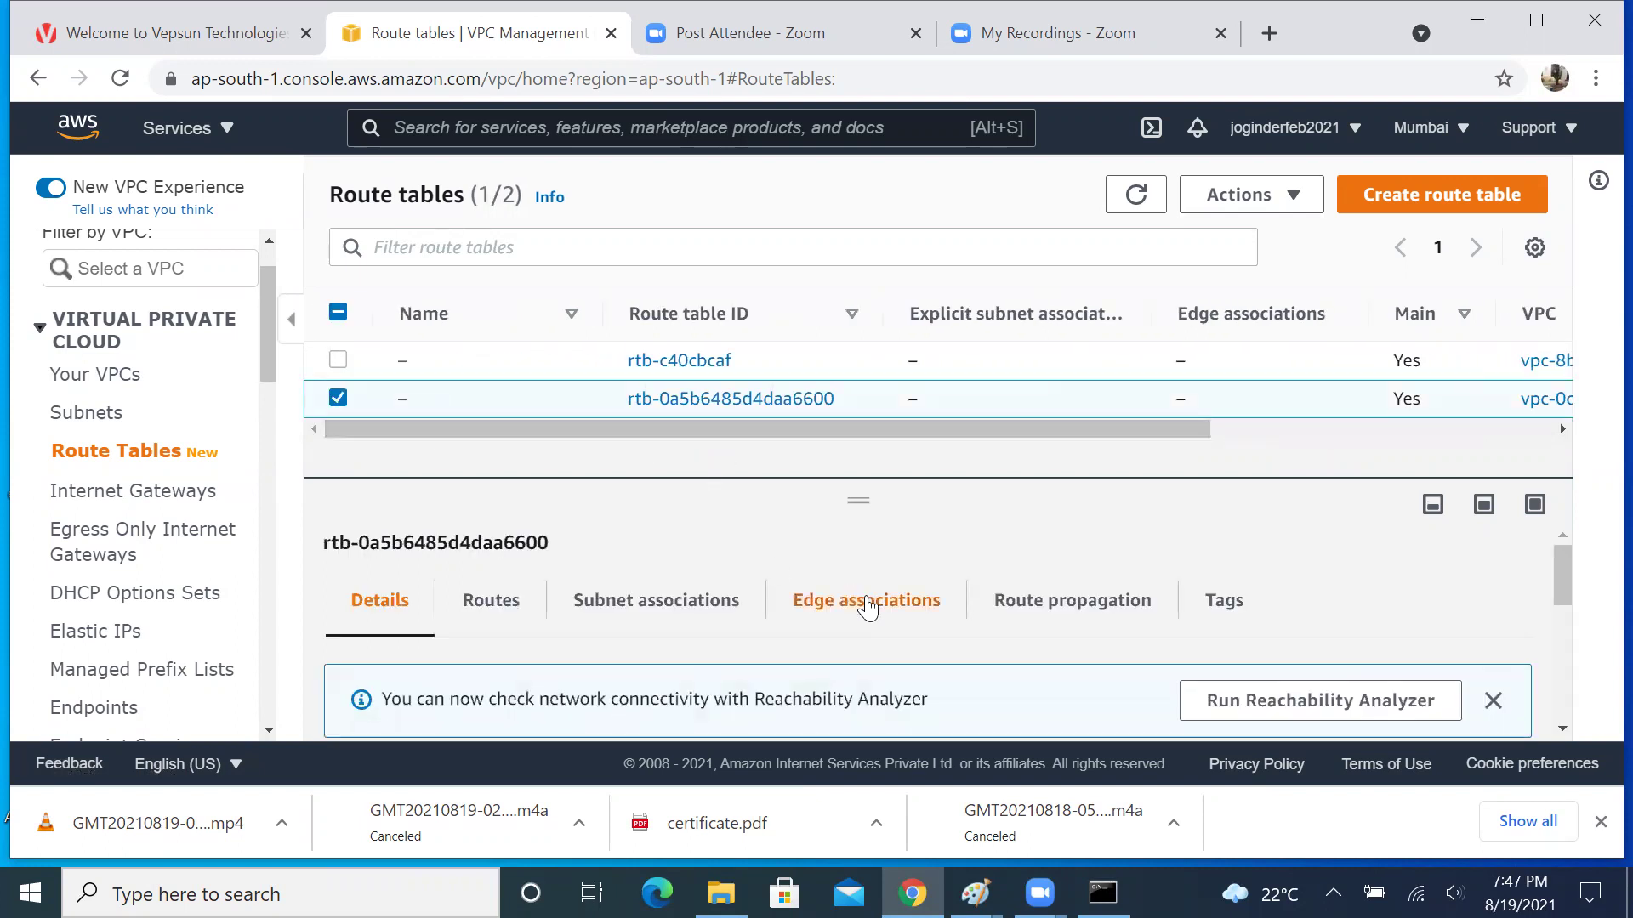
{"action": "left_click", "coordinate": [703, 602]}
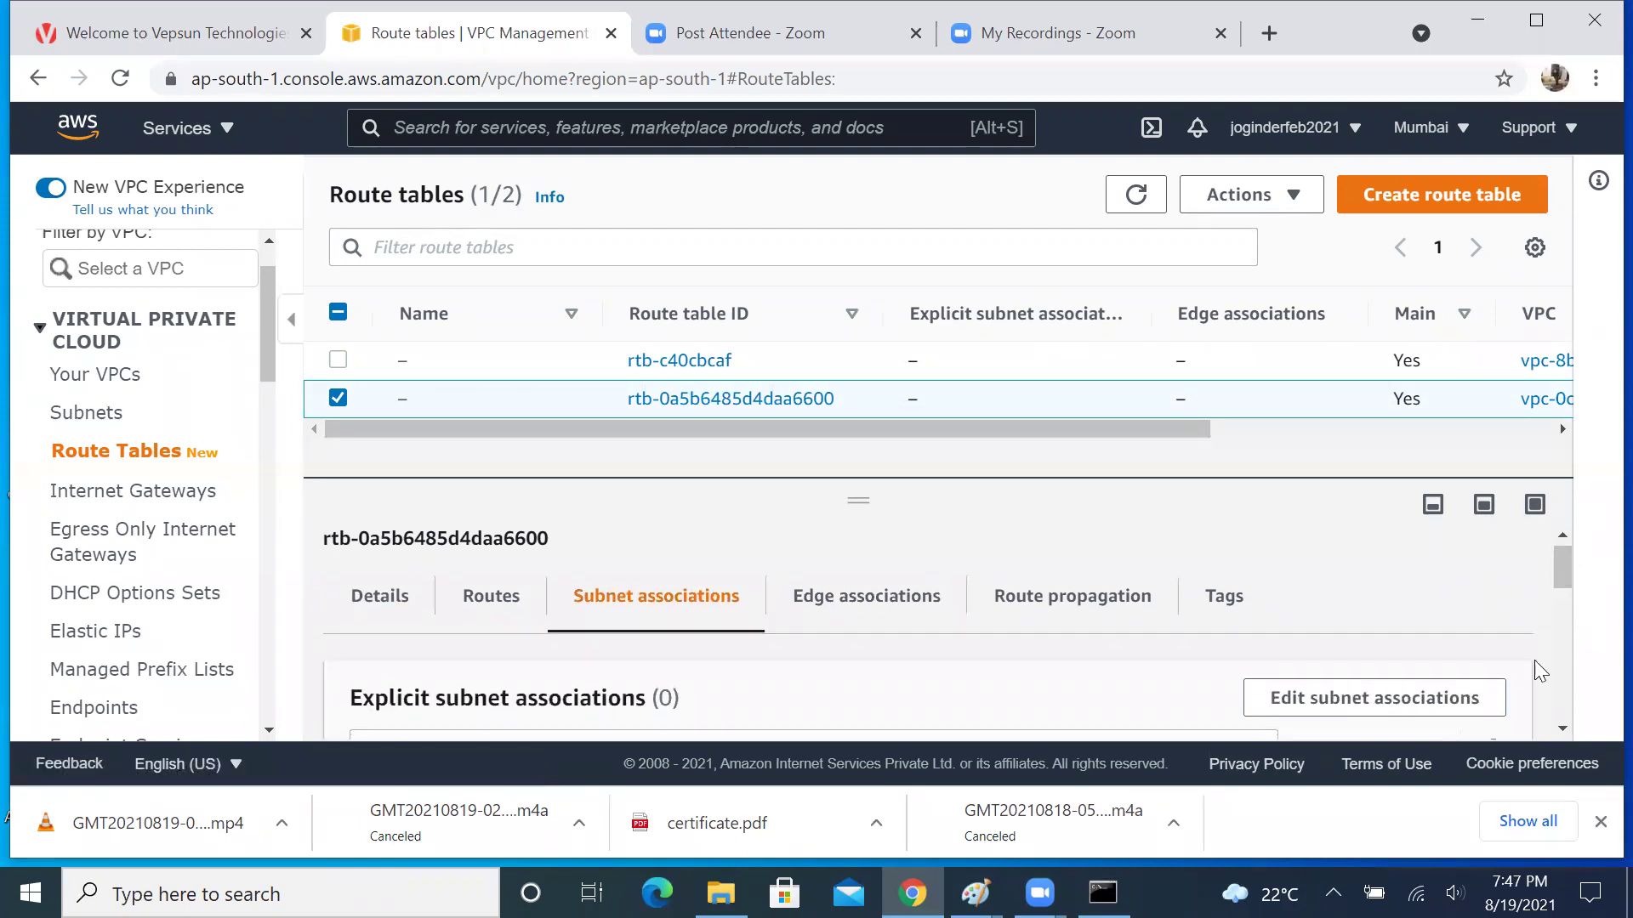
{"action": "scroll", "coordinate": [1560, 729], "scroll_direction": "down", "scroll_amount": 3}
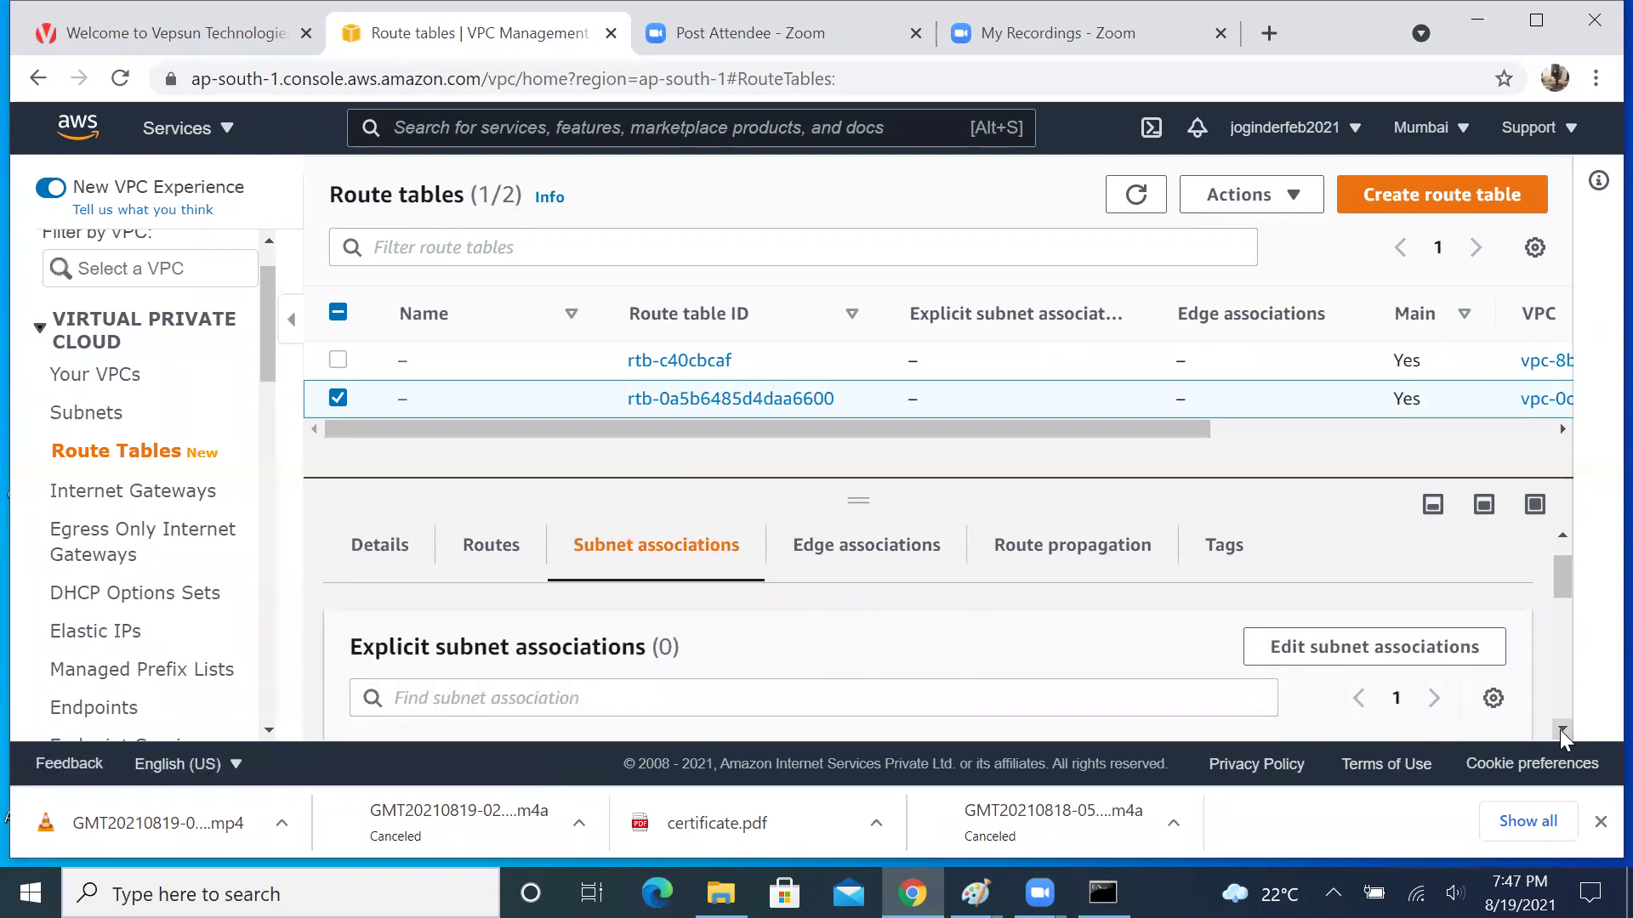
{"action": "left_click", "coordinate": [1303, 547]}
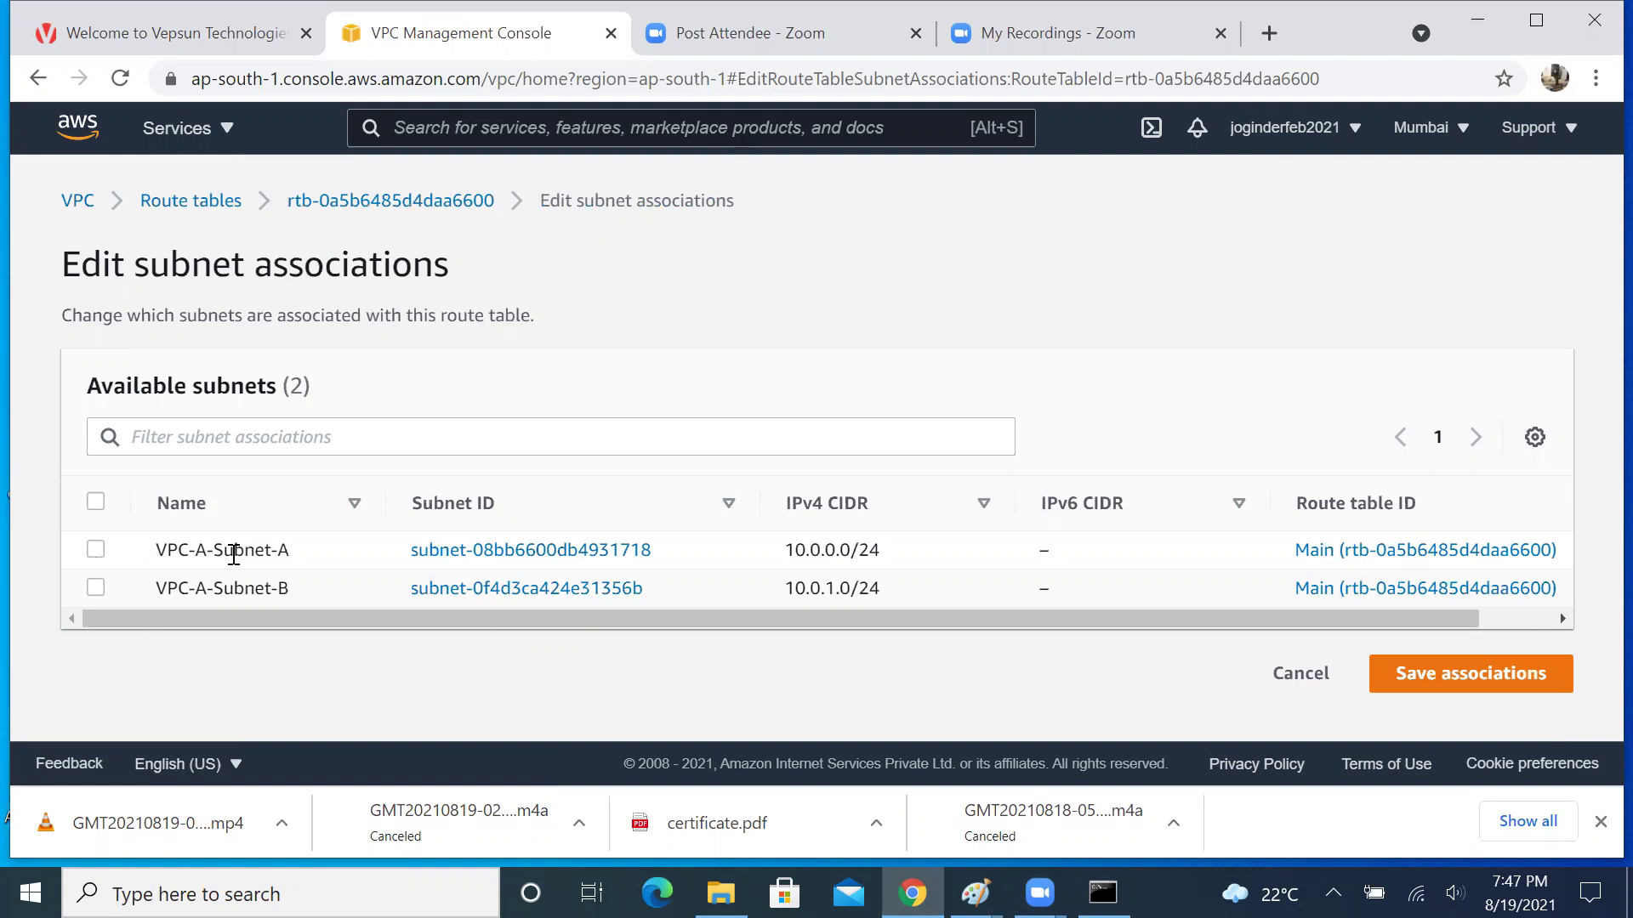
- Associate VPC-A-Subnet-A with route table rtb-0a5b6485d4daa6600, save, and reselect that route table
{"action": "left_click", "coordinate": [96, 550]}
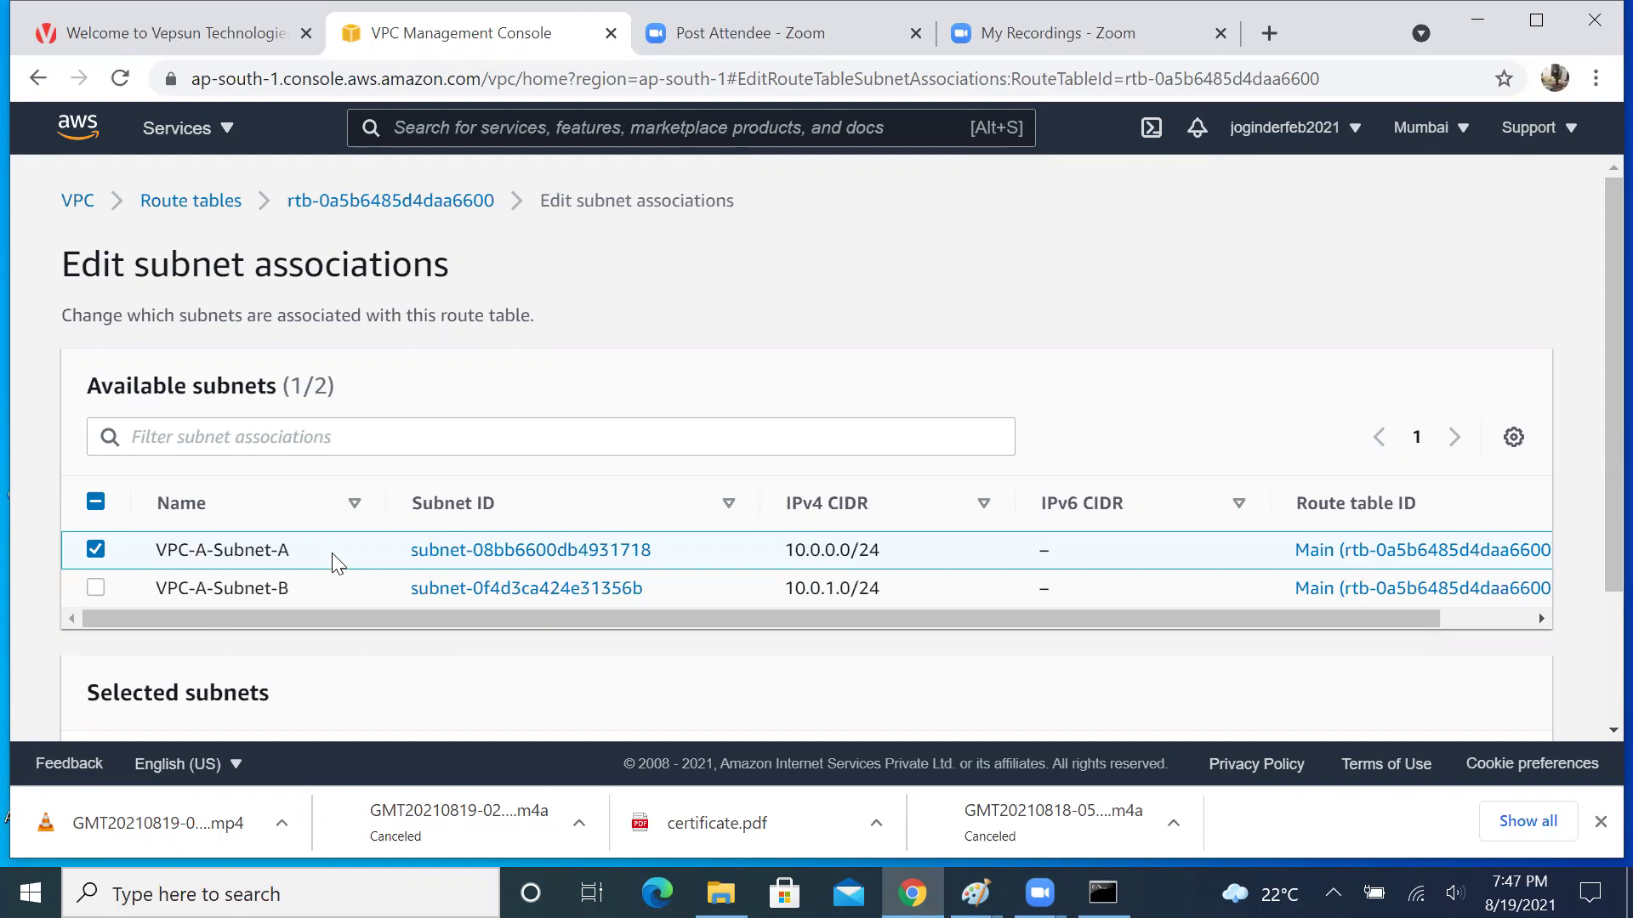
{"action": "scroll", "coordinate": [1597, 520], "scroll_direction": "down", "scroll_amount": 1}
{"action": "scroll", "coordinate": [1592, 511], "scroll_direction": "down", "scroll_amount": 2}
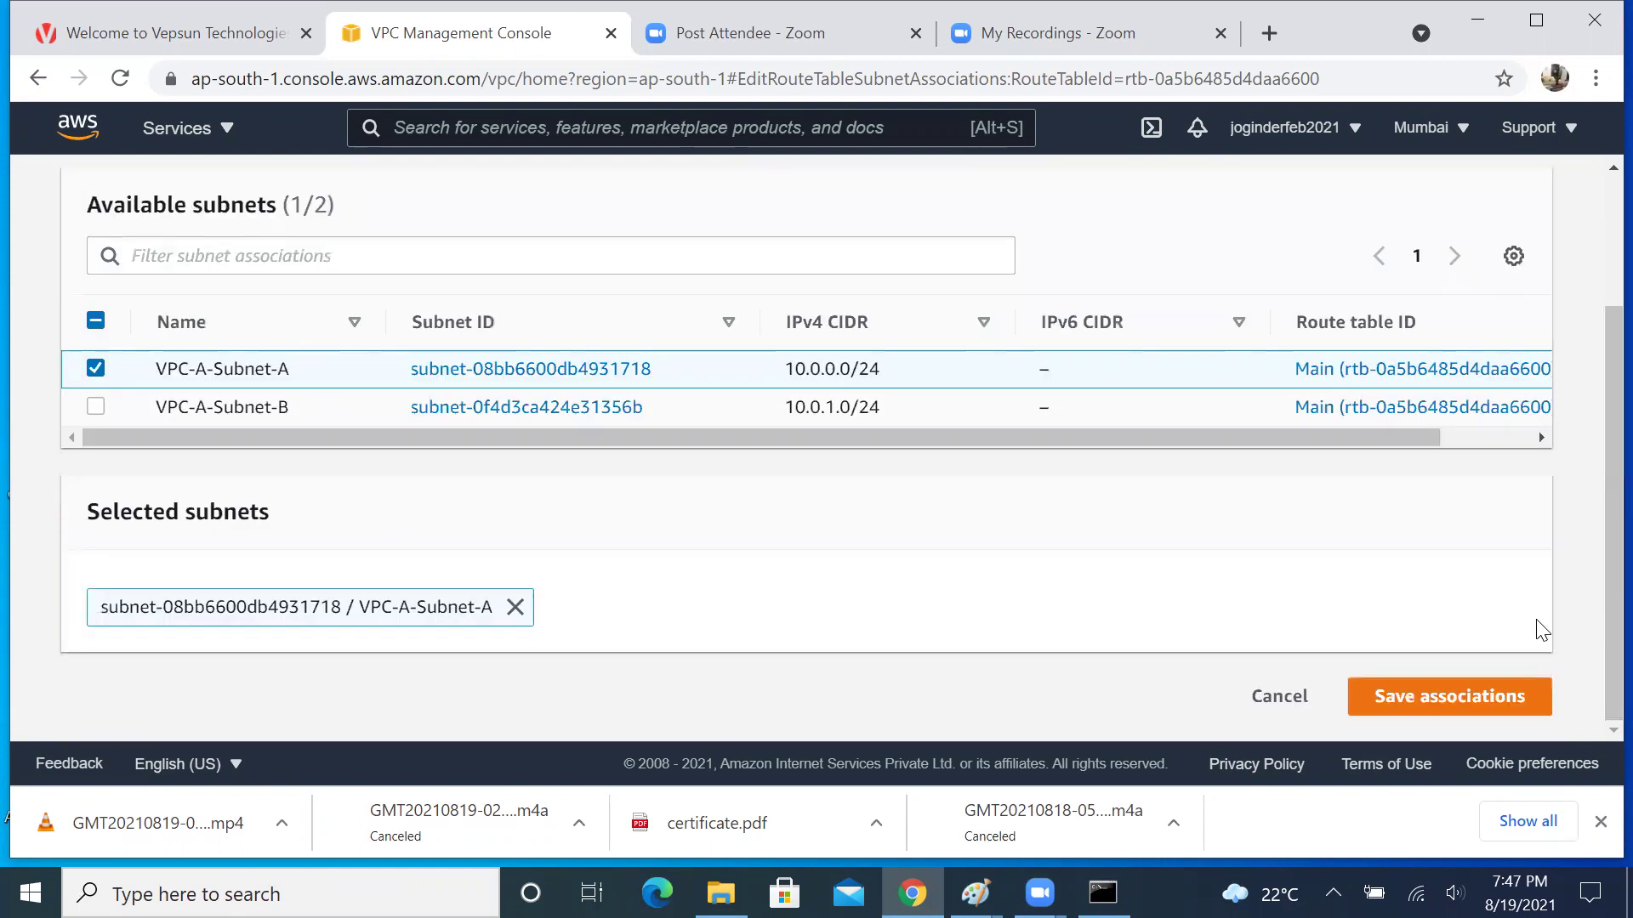
{"action": "left_click", "coordinate": [1414, 699]}
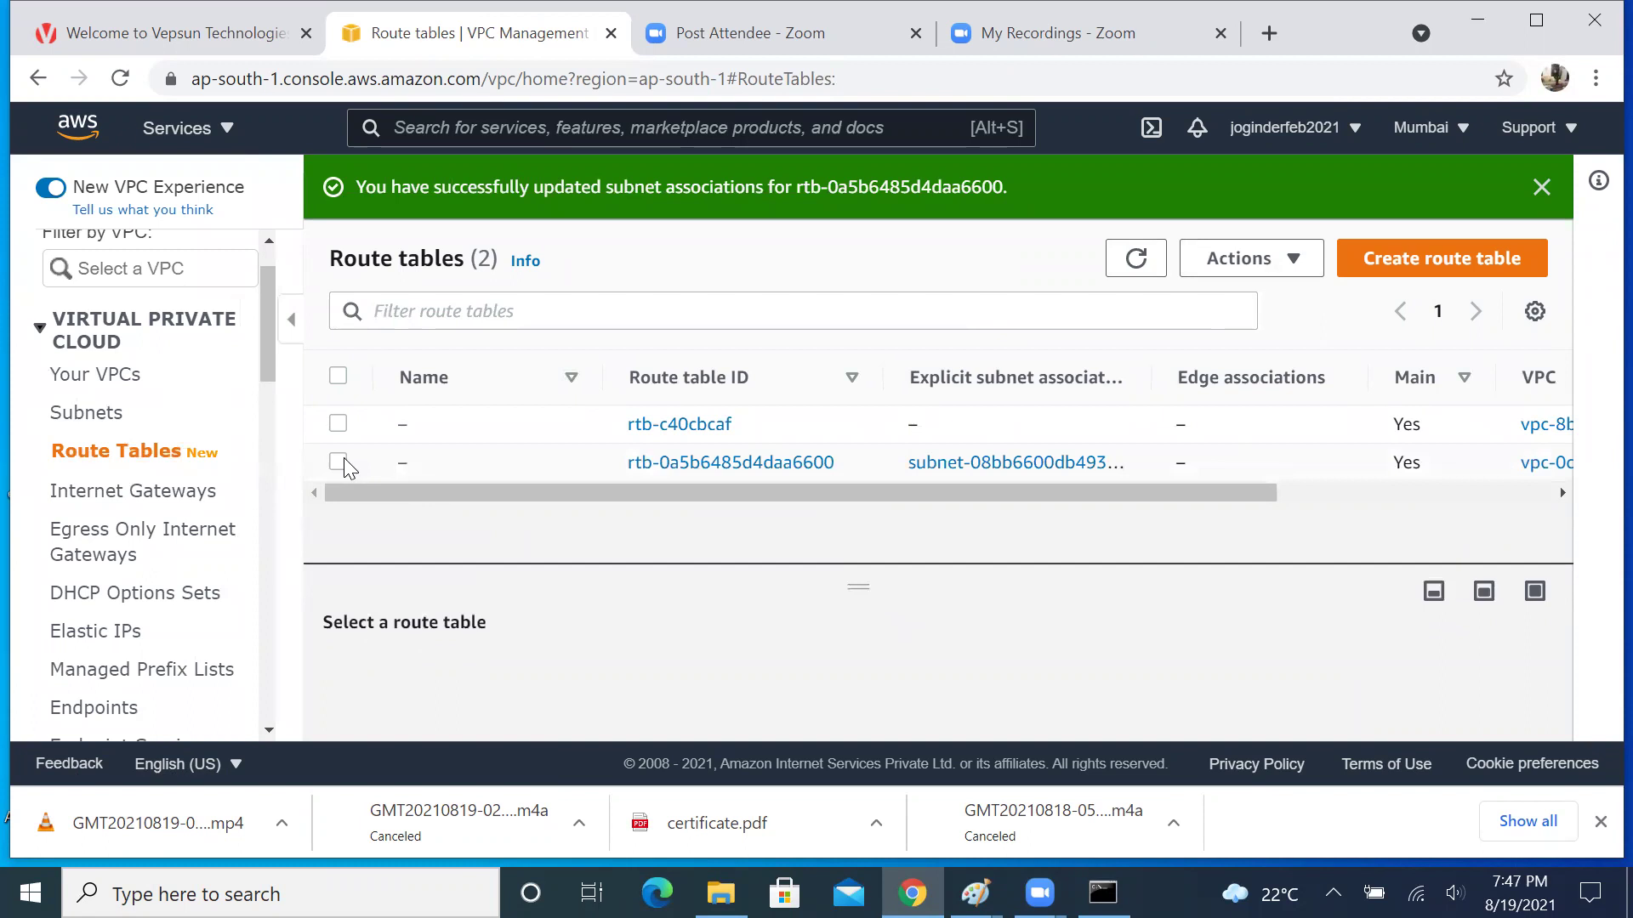
{"action": "left_click", "coordinate": [343, 460]}
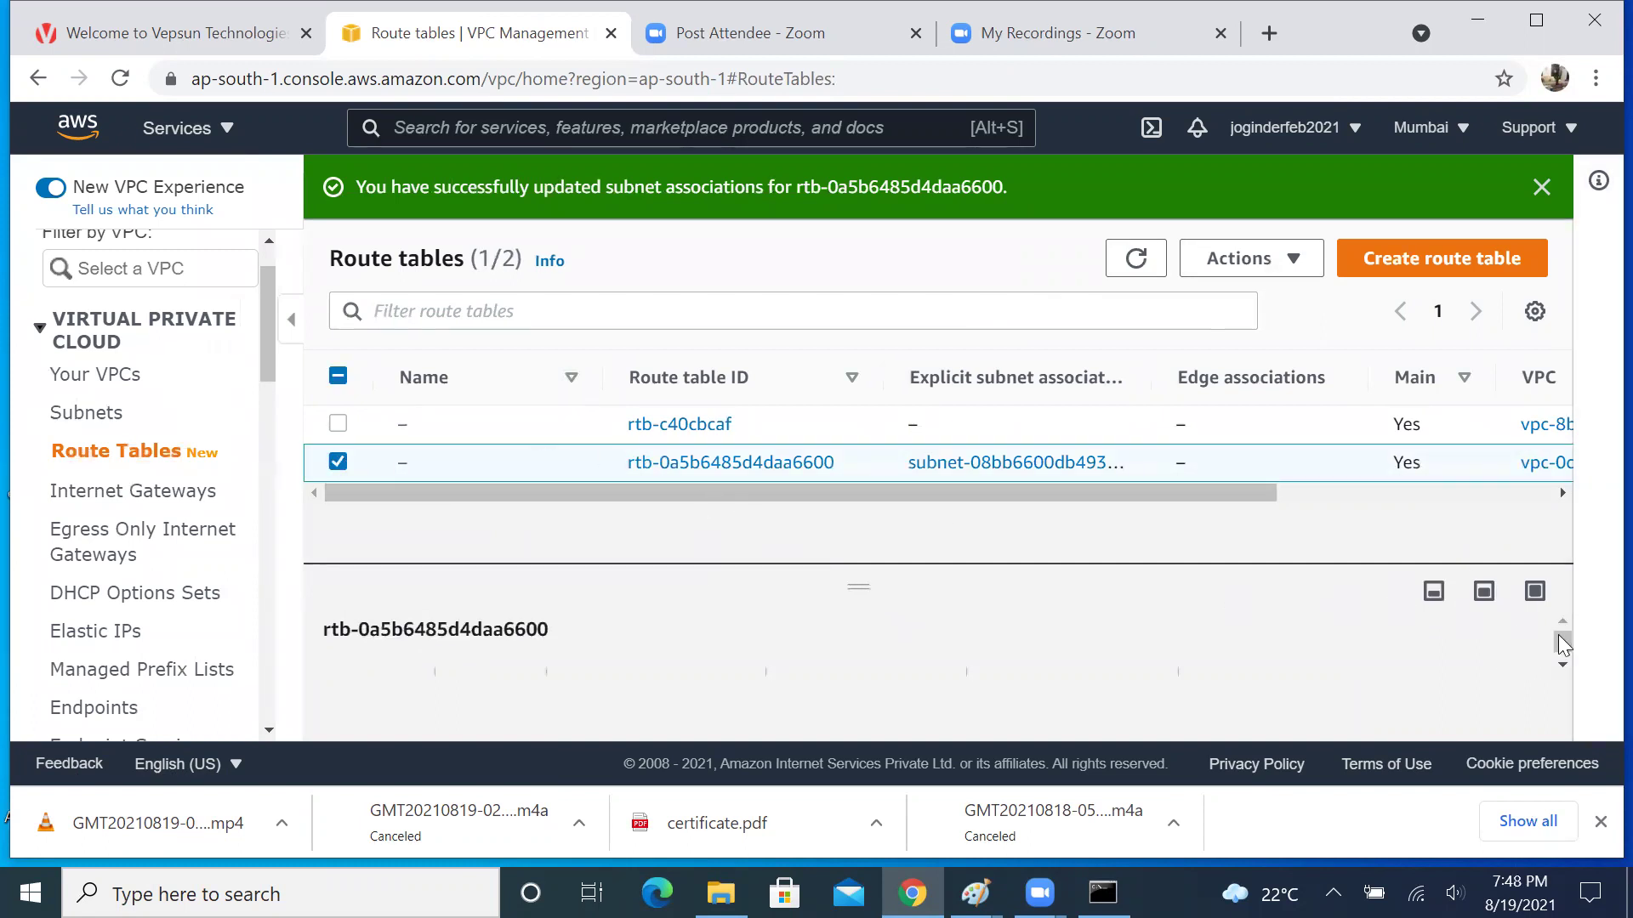
- Open the route table's routes for editing and add a new route entry
{"action": "left_click", "coordinate": [1562, 665]}
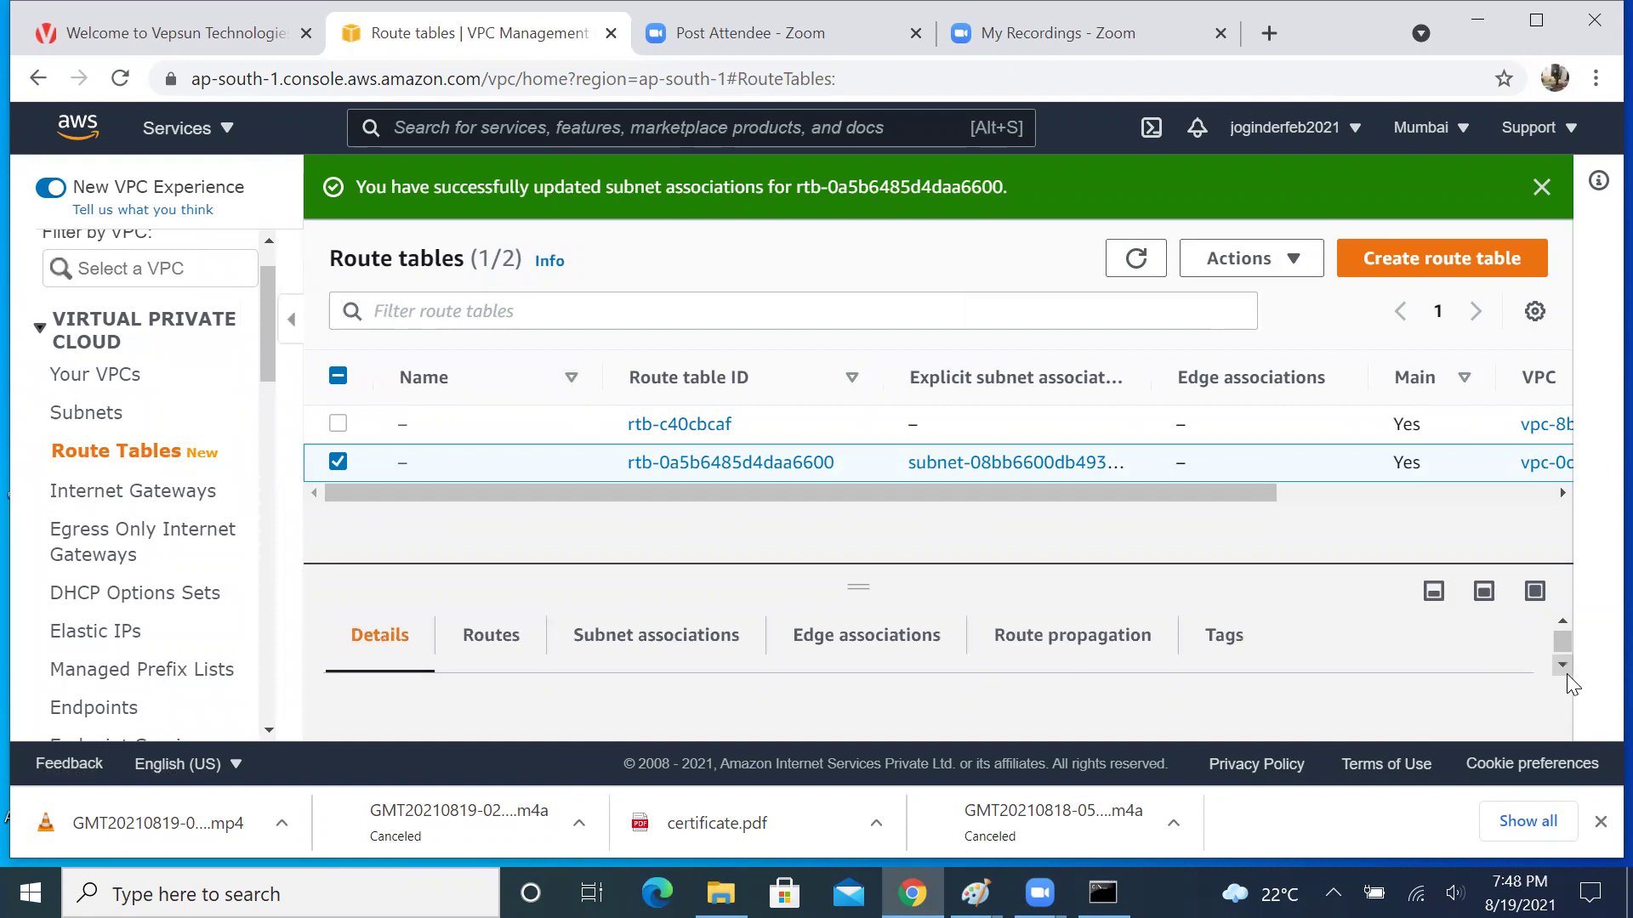
{"action": "left_click", "coordinate": [501, 648]}
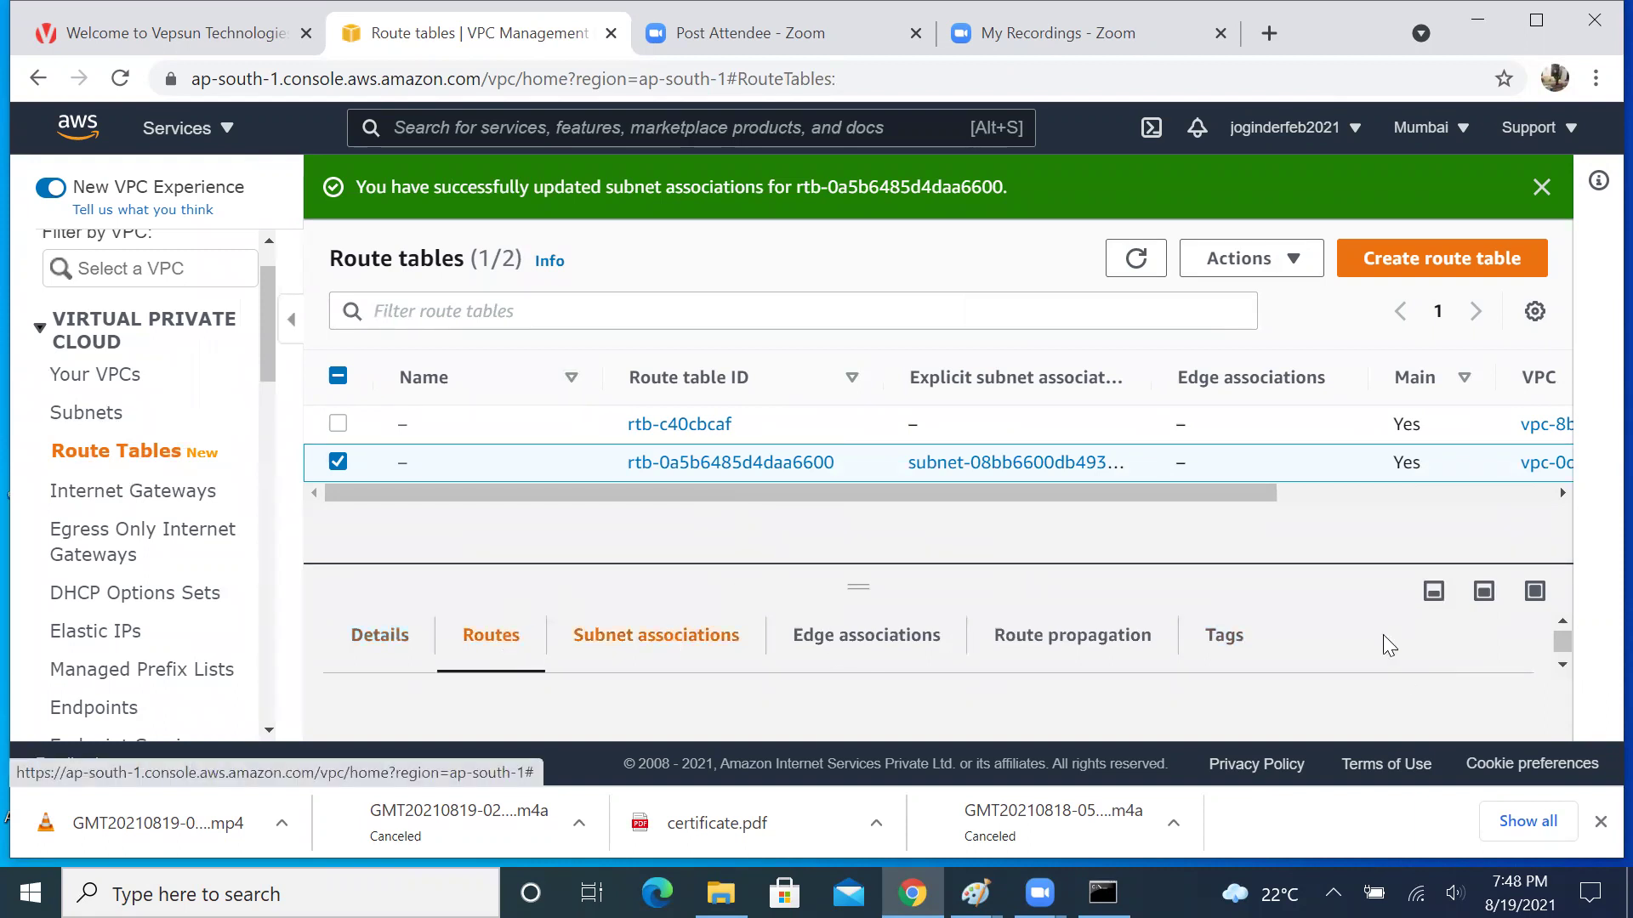
{"action": "left_click", "coordinate": [1563, 665]}
{"action": "left_click", "coordinate": [1429, 636]}
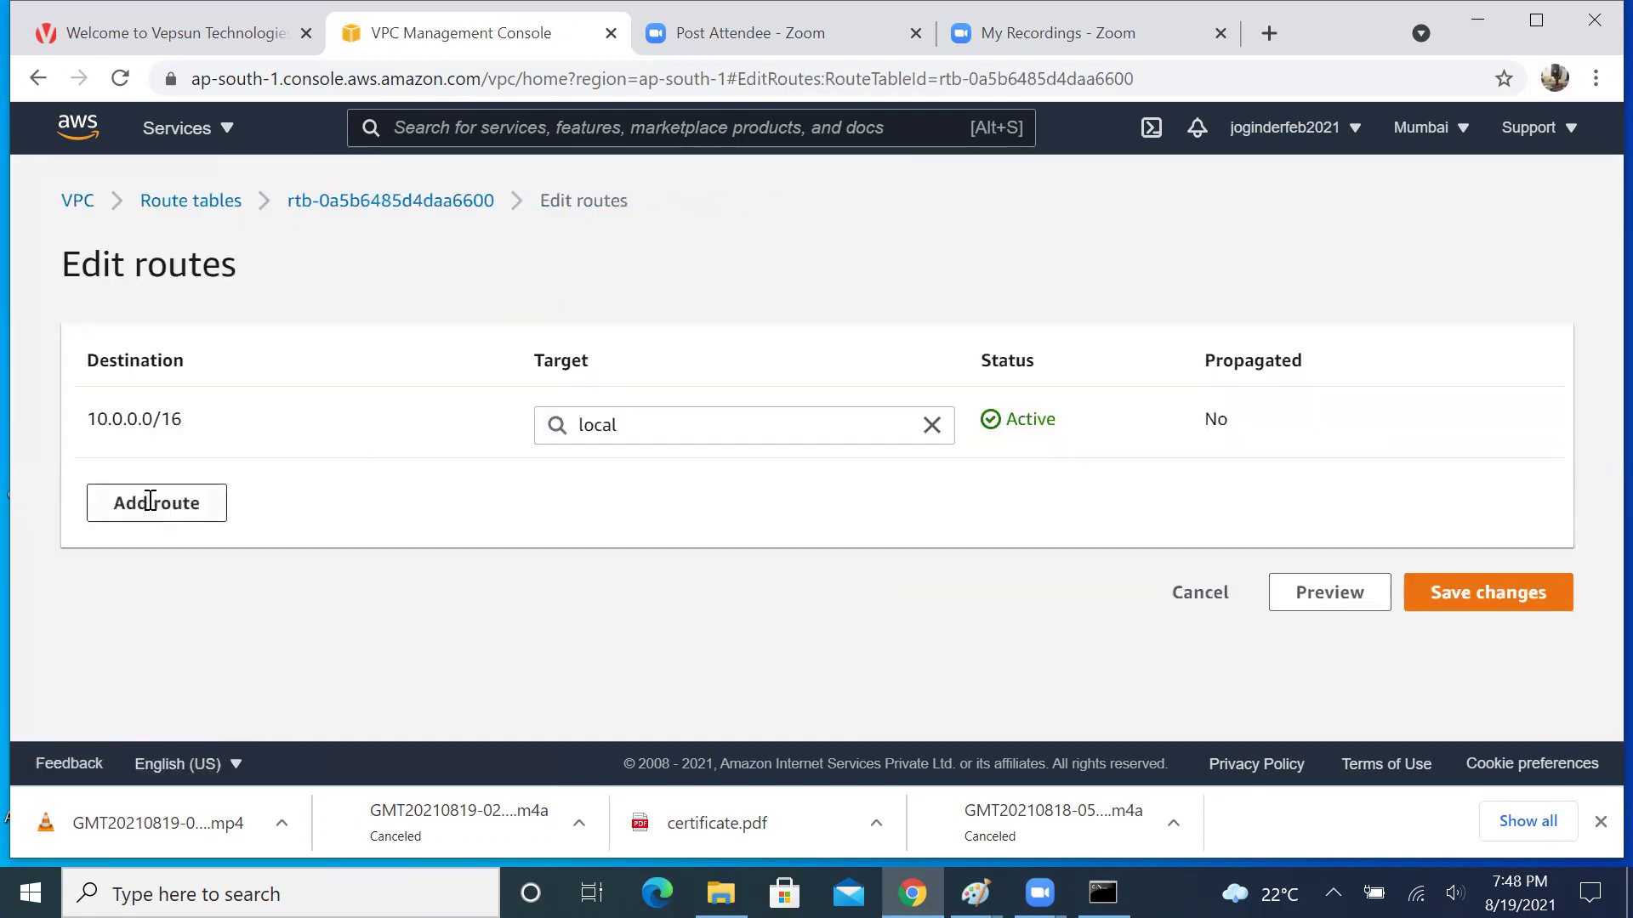
{"action": "left_click", "coordinate": [128, 500]}
{"action": "left_click", "coordinate": [194, 500]}
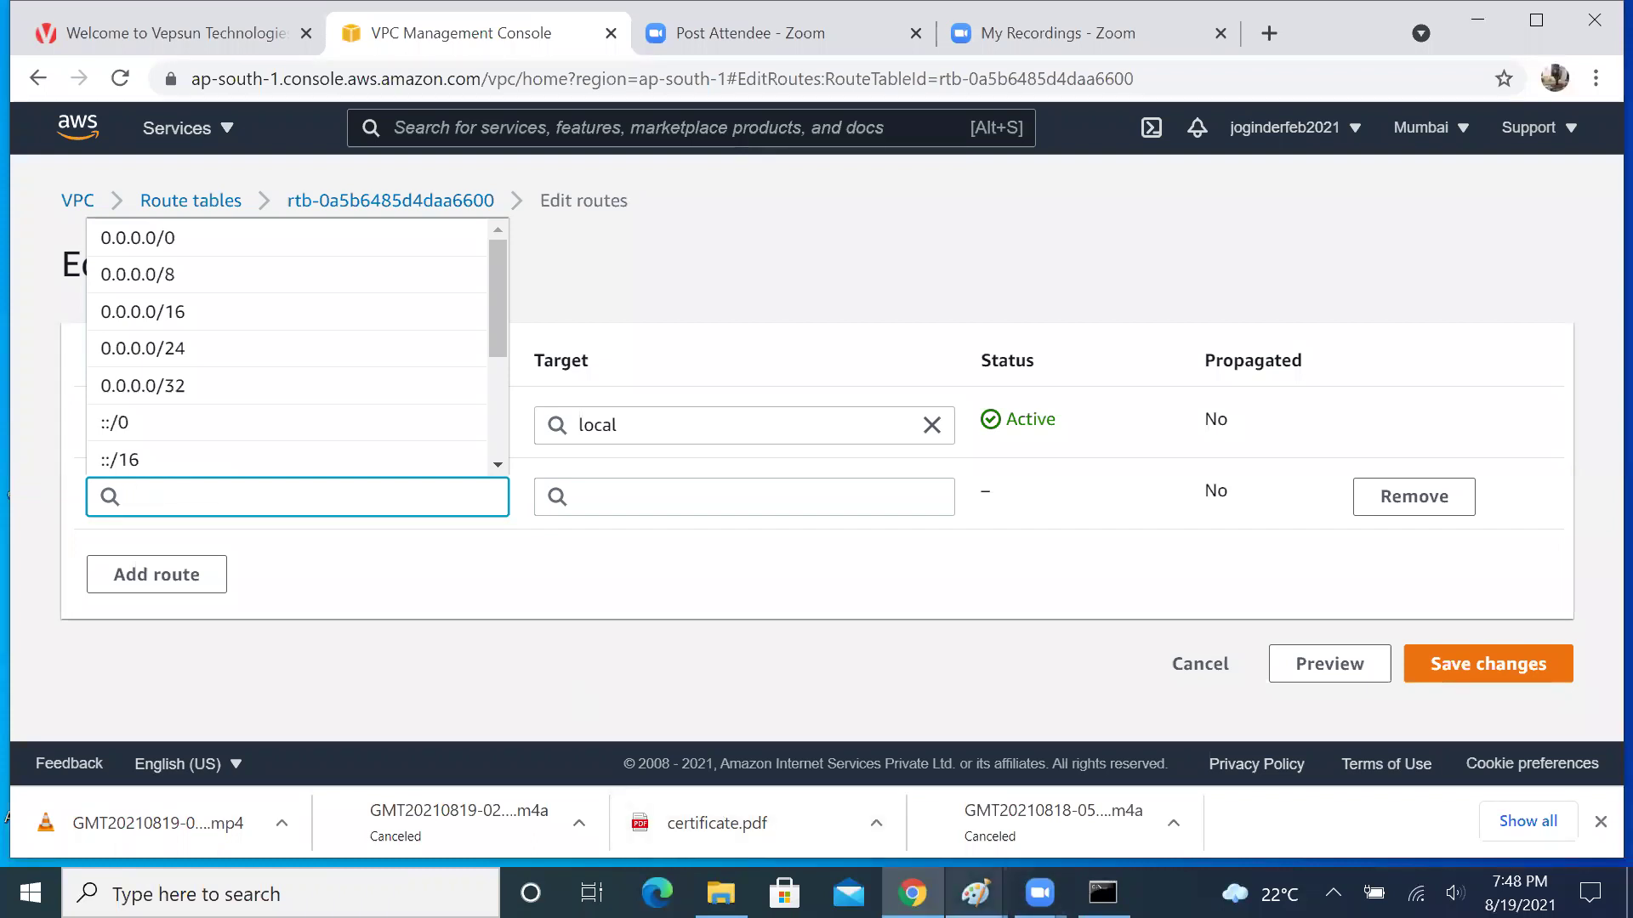
- Check the network diagram in Paint, then return to the route editor
{"action": "left_click", "coordinate": [975, 892]}
{"action": "left_click", "coordinate": [1138, 737]}
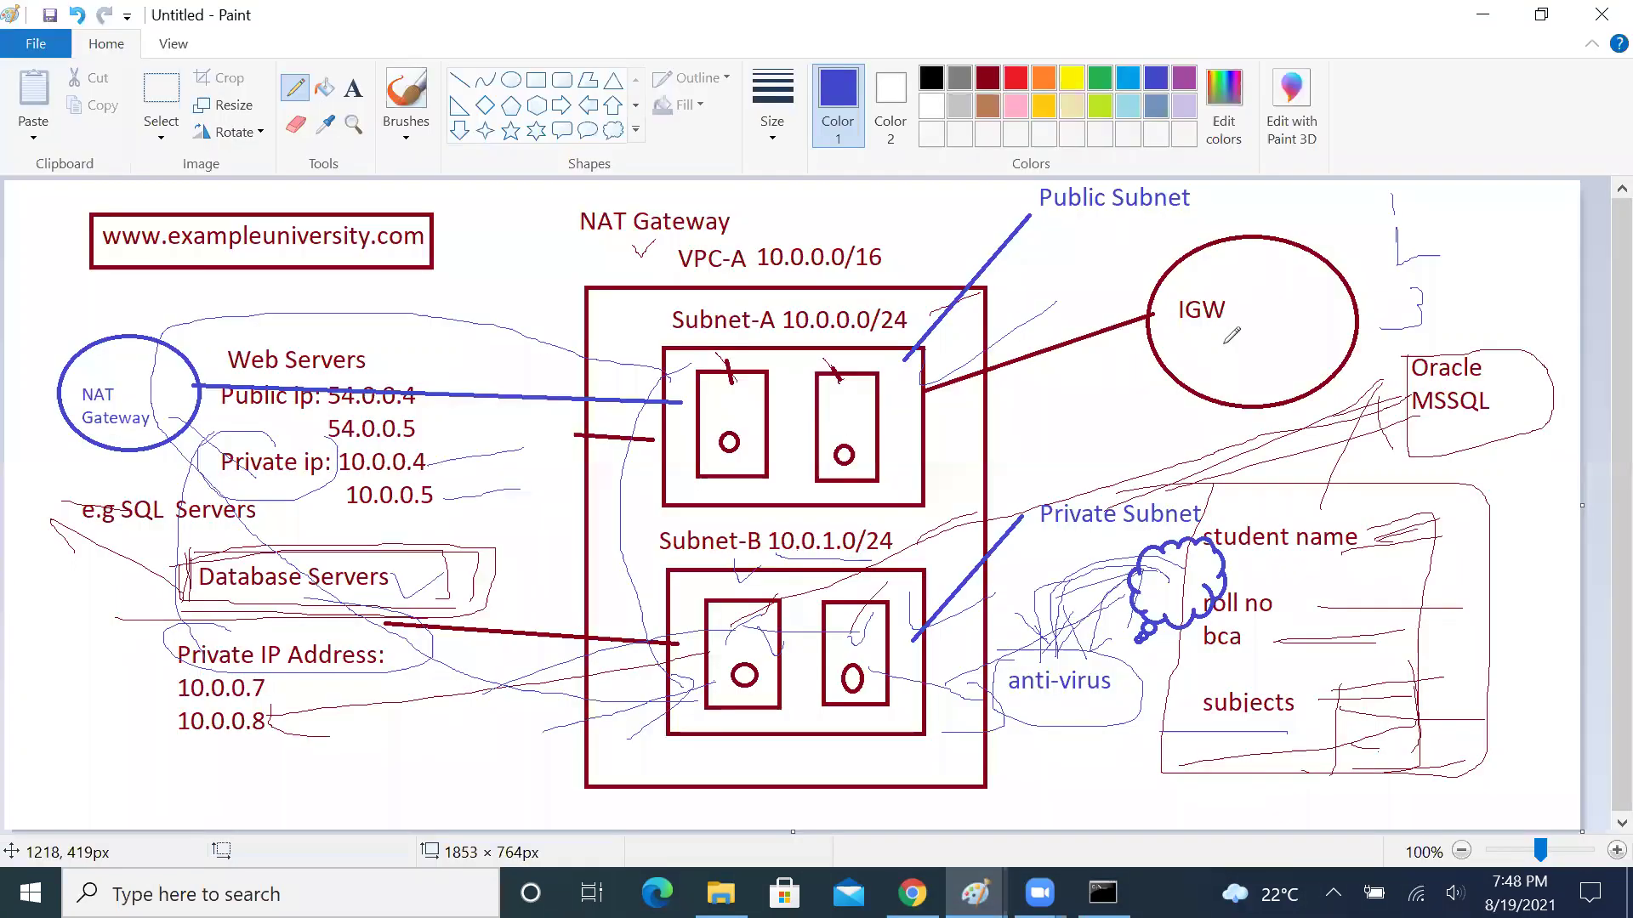
{"action": "left_click", "coordinate": [1487, 19]}
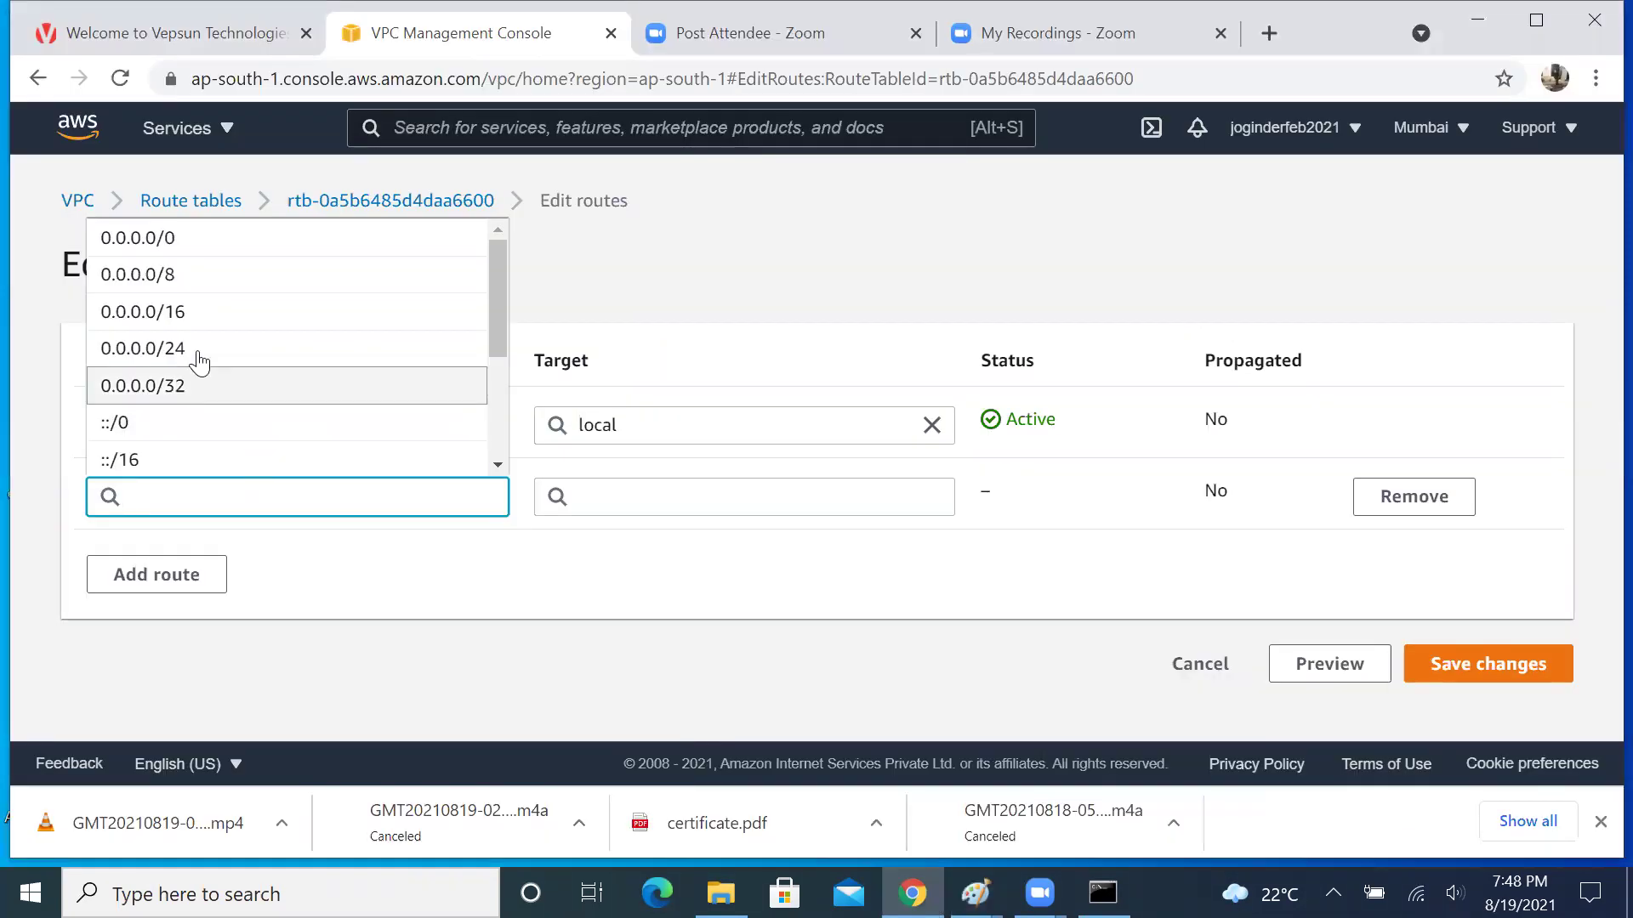
- Point the new route 0.0.0.0/0 at internet gateway VPC-A-IGW and save the changes
{"action": "left_click", "coordinate": [143, 238]}
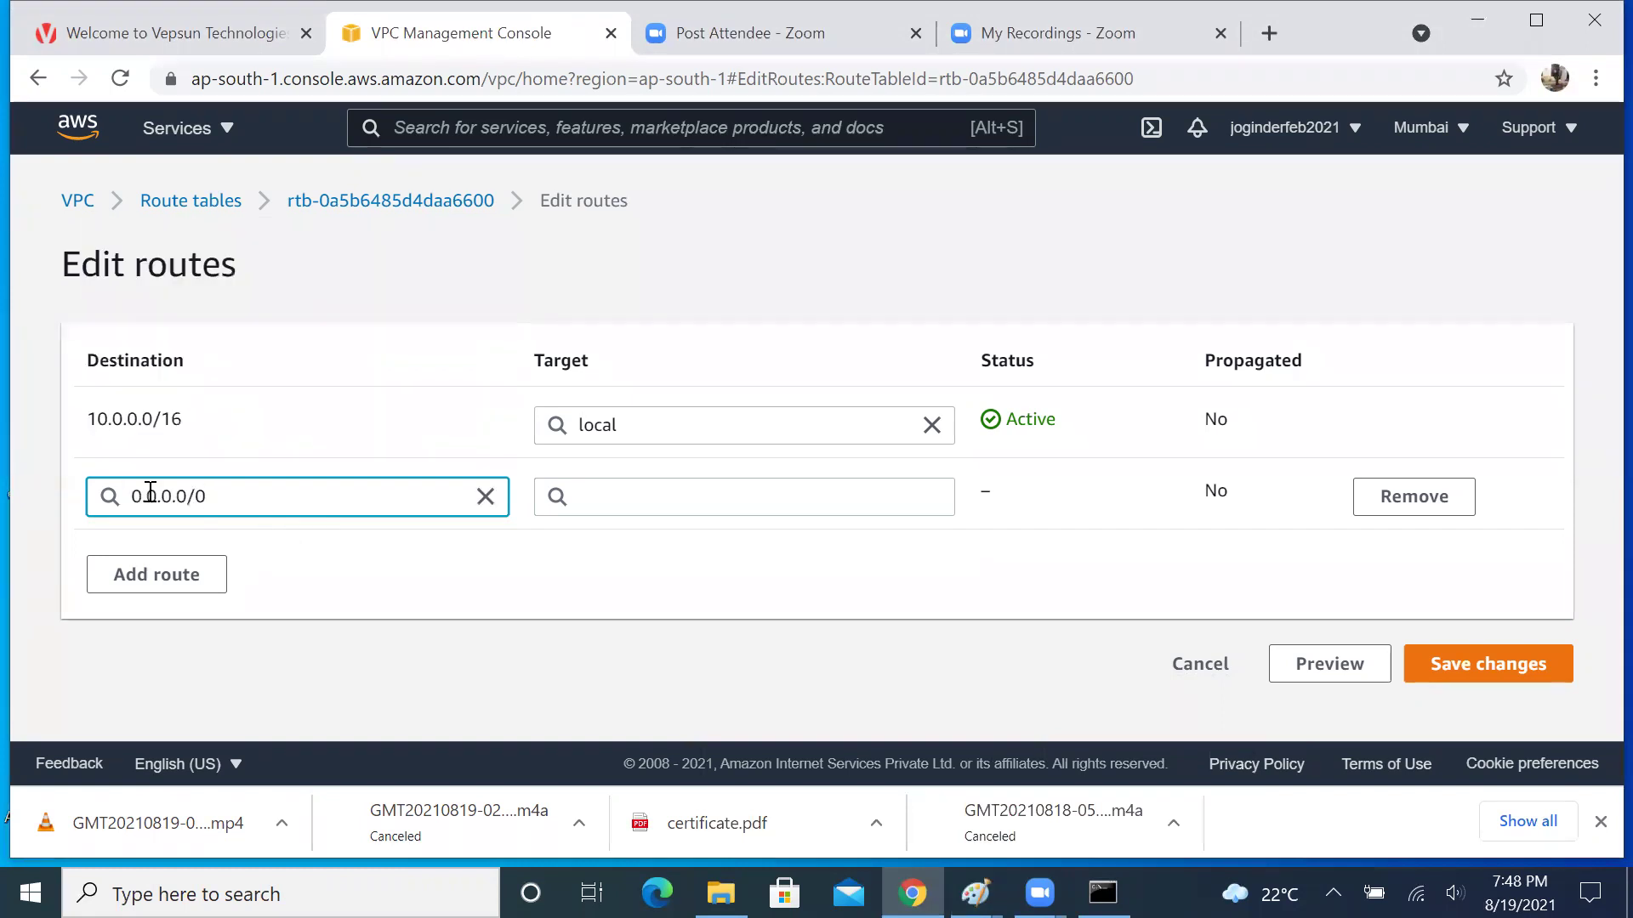
{"action": "left_click", "coordinate": [703, 500]}
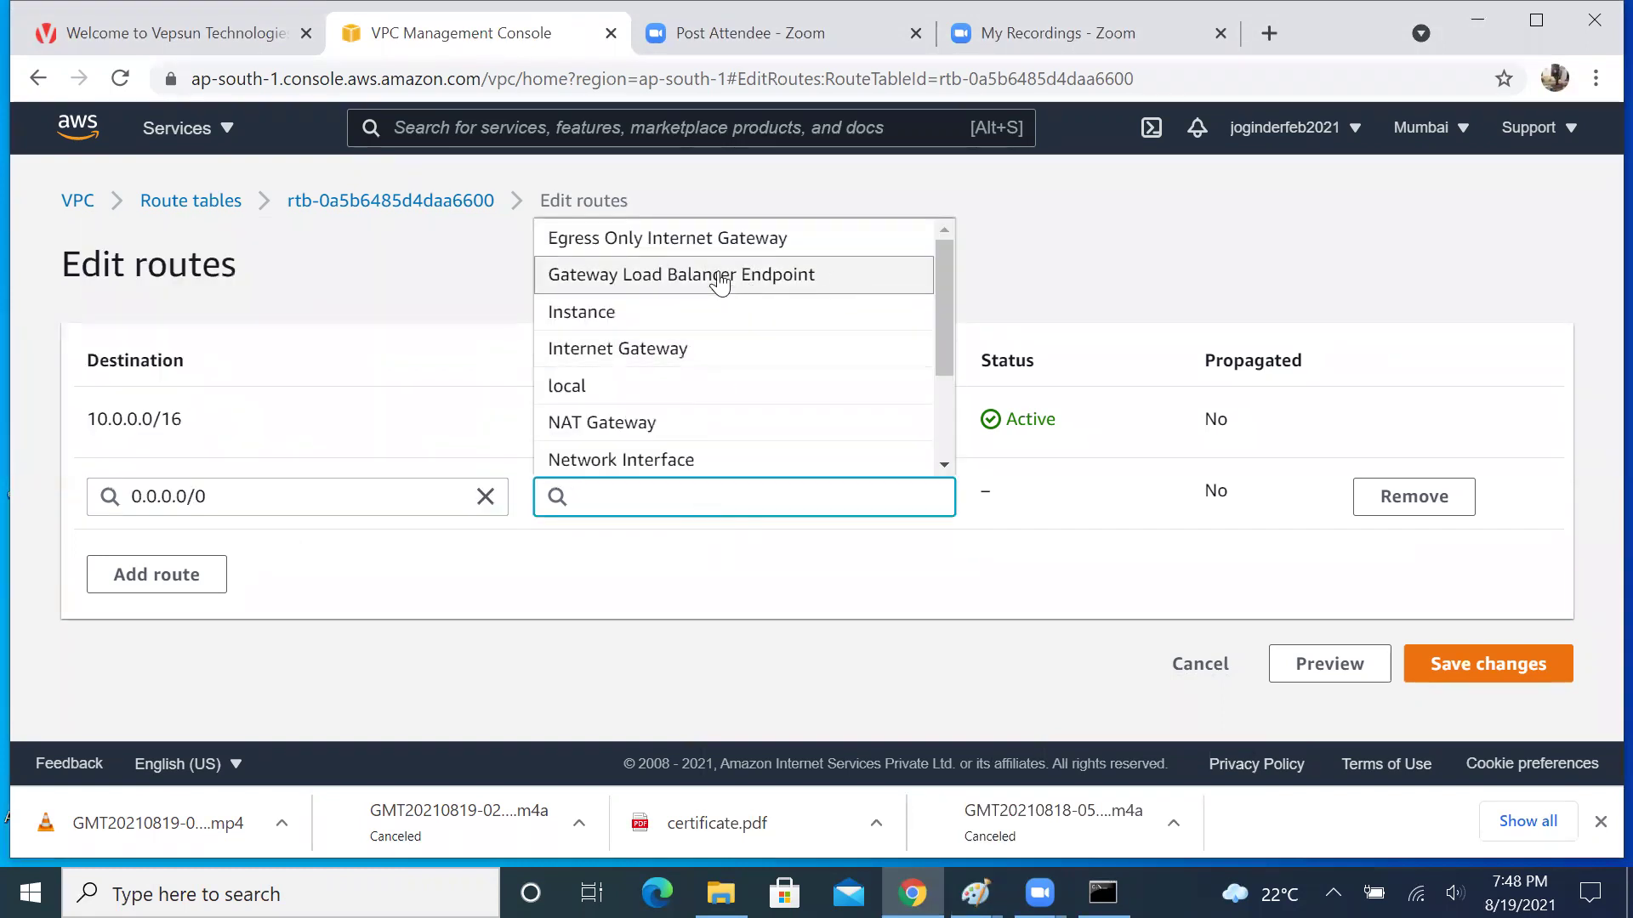
{"action": "left_click", "coordinate": [611, 355]}
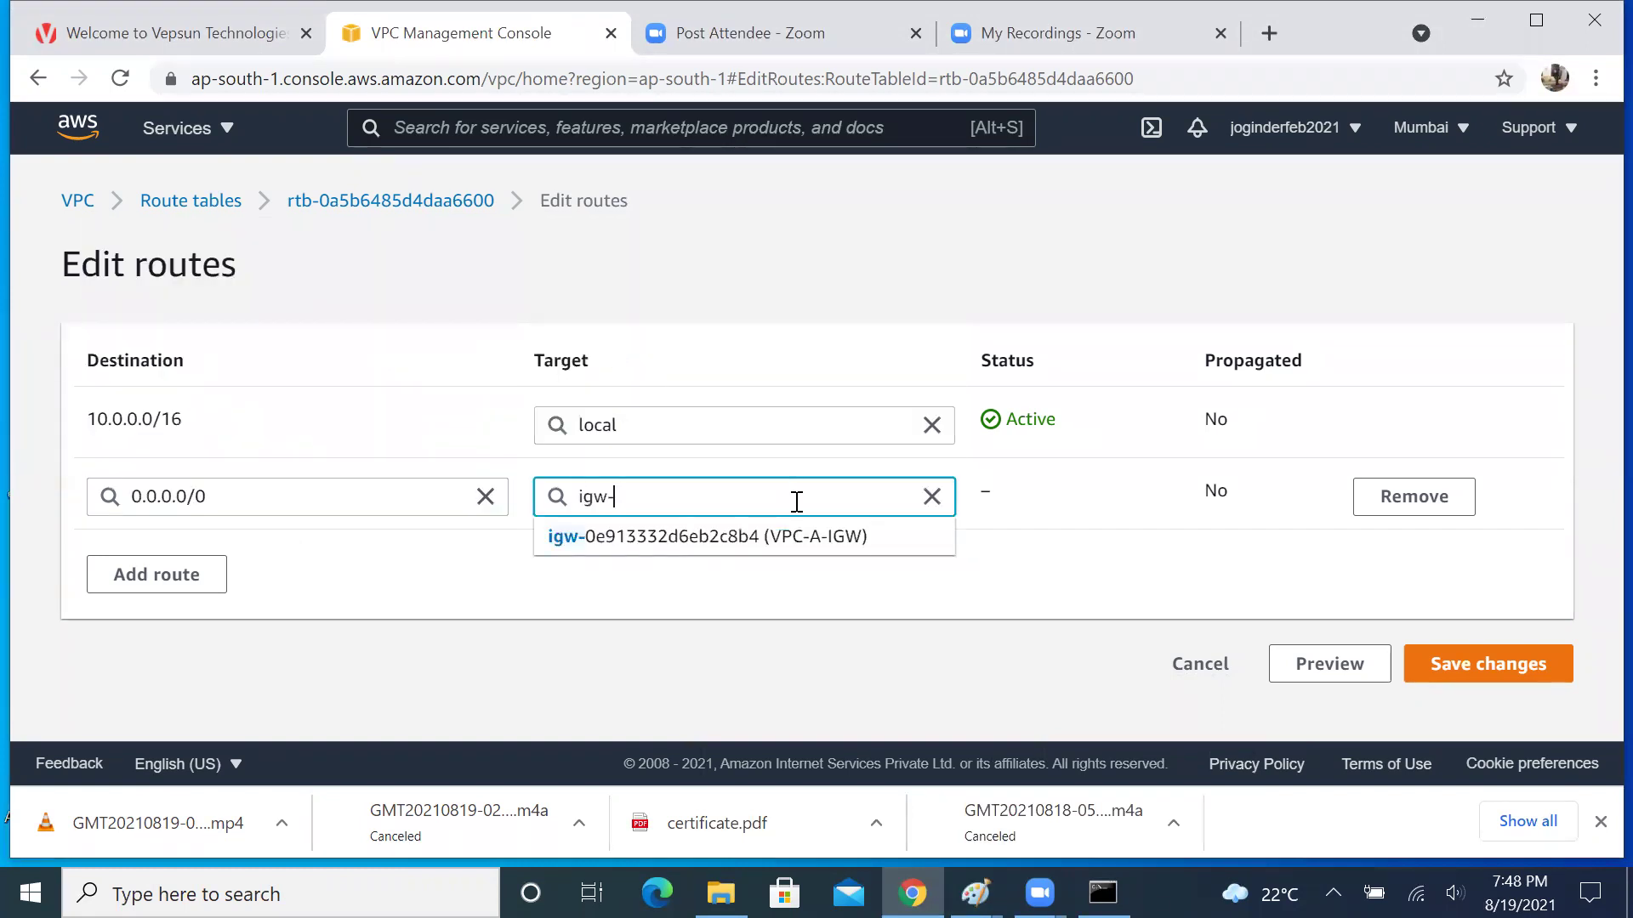
{"action": "left_click", "coordinate": [849, 545]}
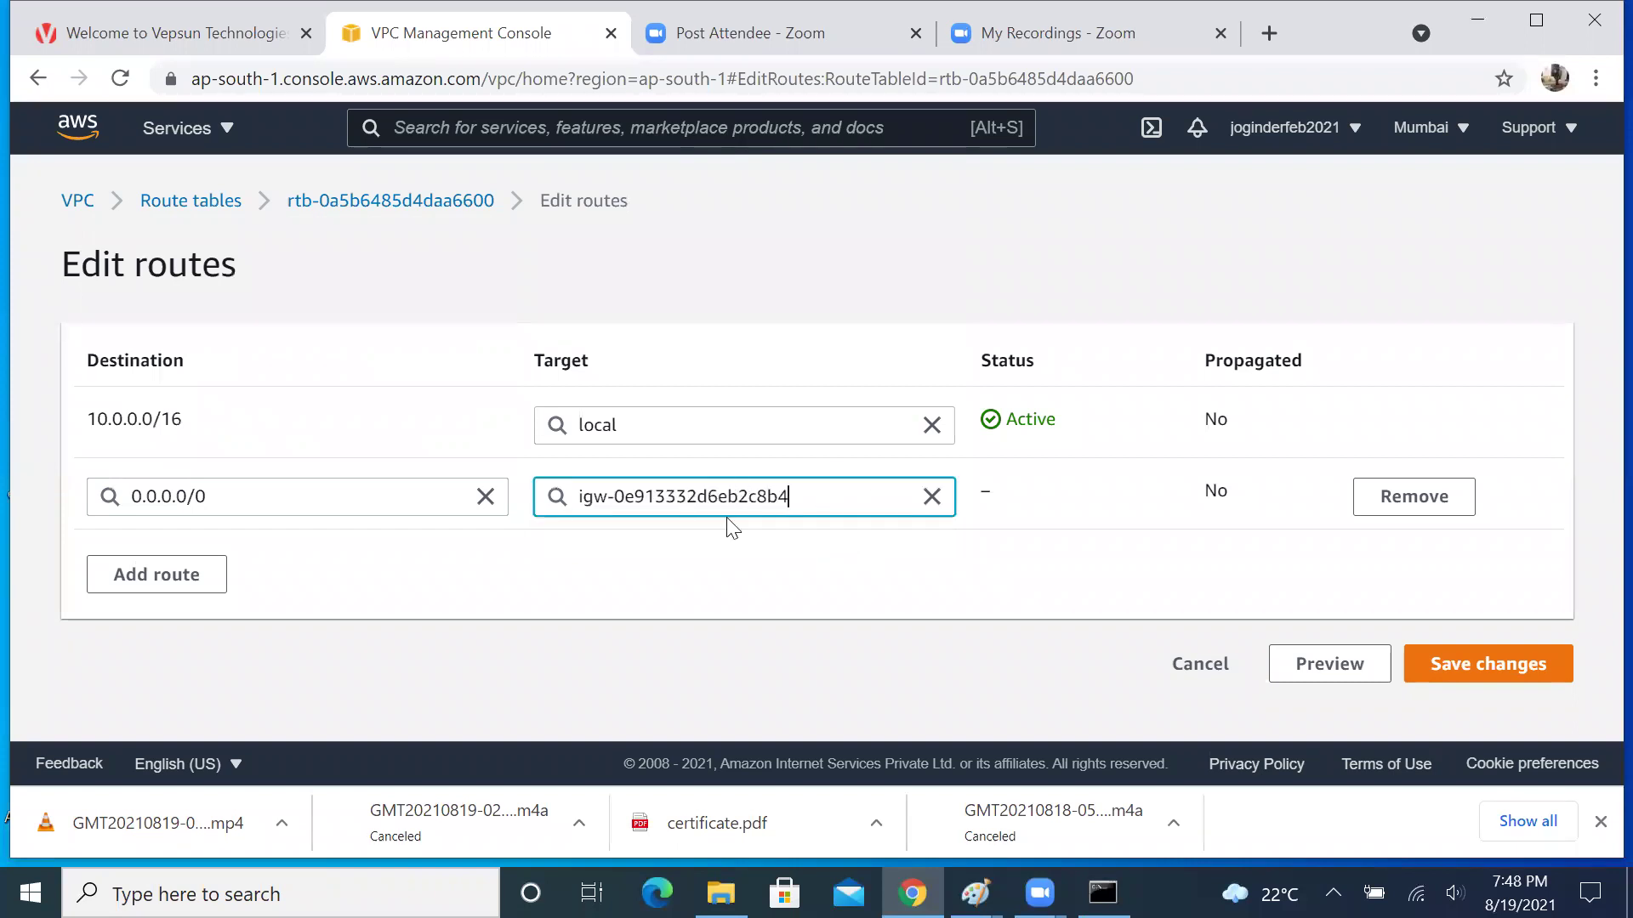
{"action": "left_click", "coordinate": [1480, 679]}
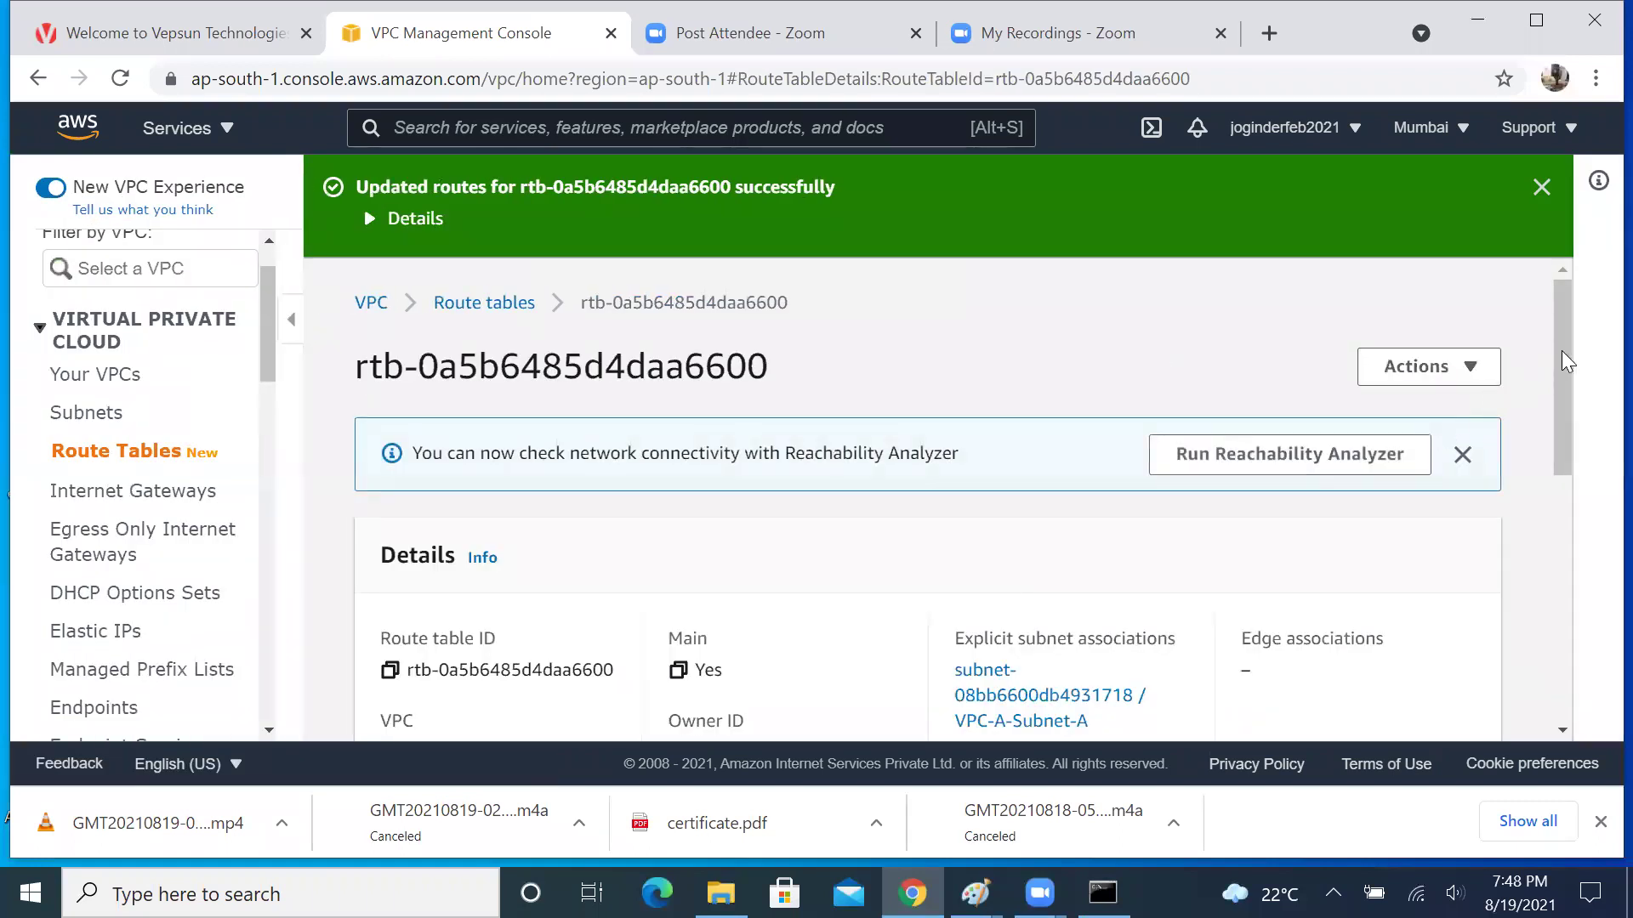
{"action": "scroll", "coordinate": [1597, 572], "scroll_direction": "down", "scroll_amount": 6}
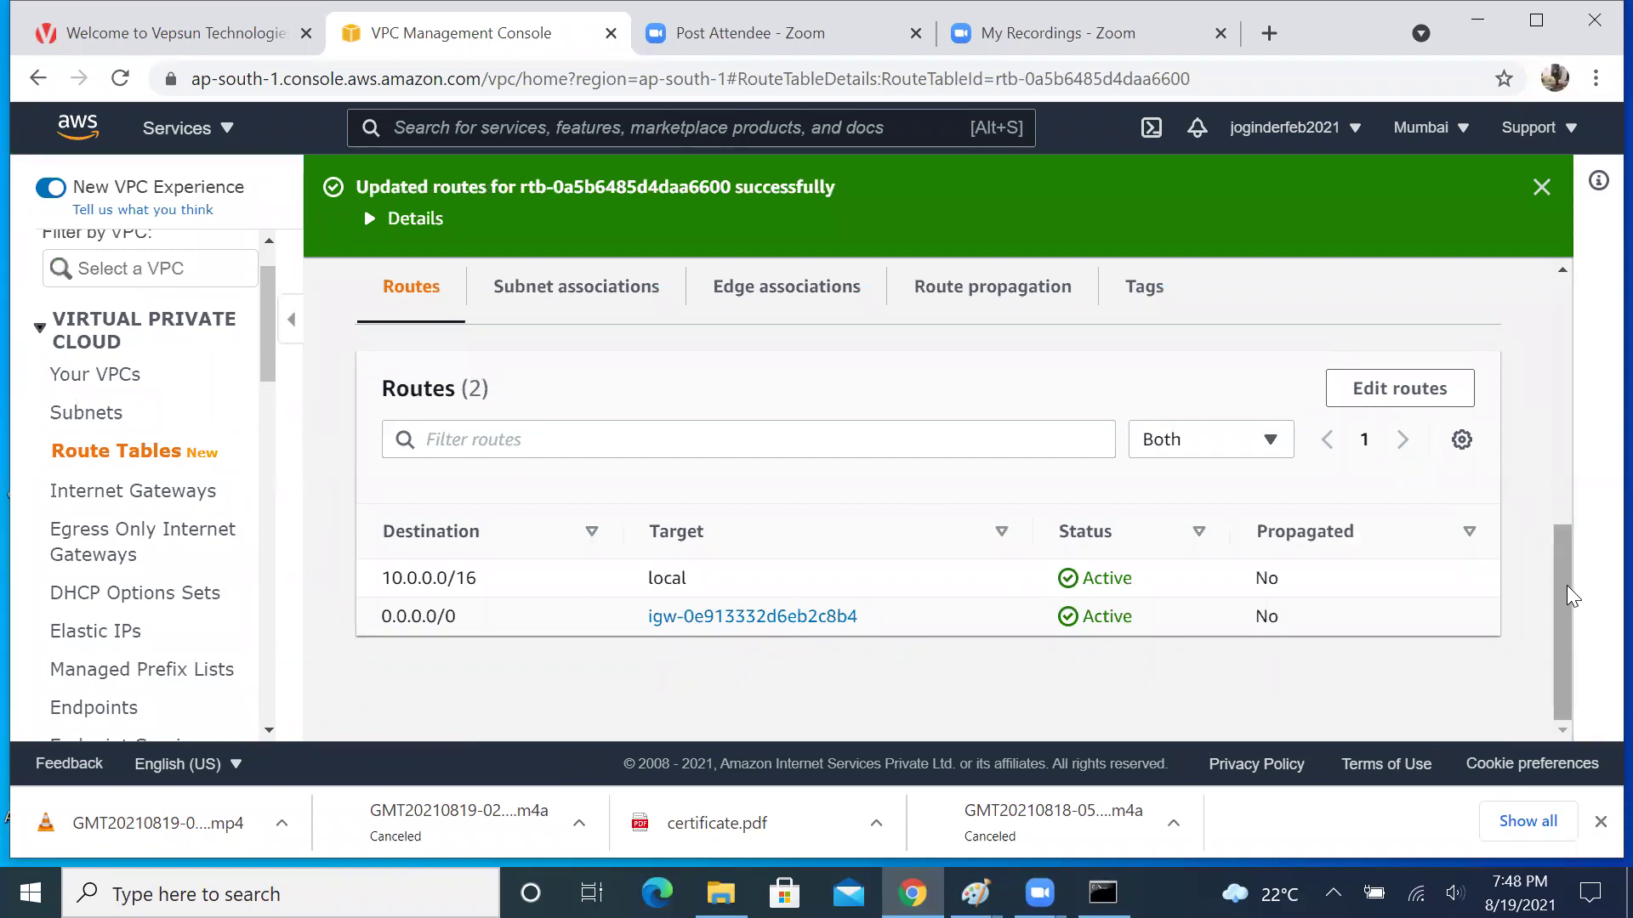
{"action": "left_click_drag", "start_coordinate": [1568, 619], "coordinate": [1584, 368]}
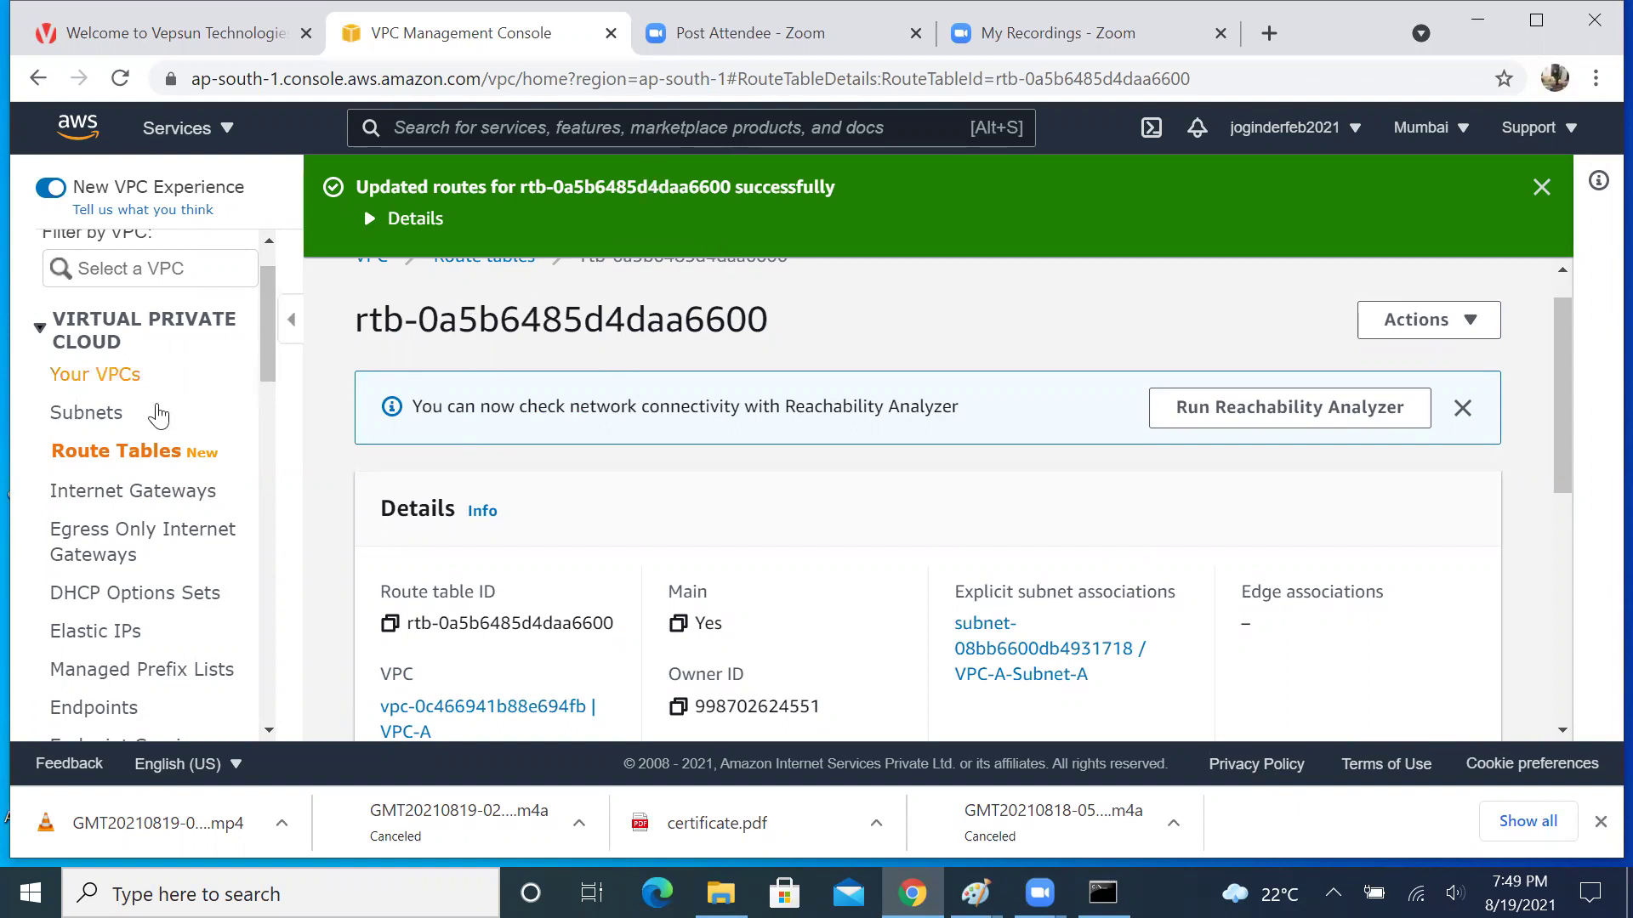
{"action": "left_click", "coordinate": [735, 36]}
- Load the AWS homepage in the former Zoom tab via 'aws', then search on the VPC tab
{"action": "left_click", "coordinate": [1148, 77]}
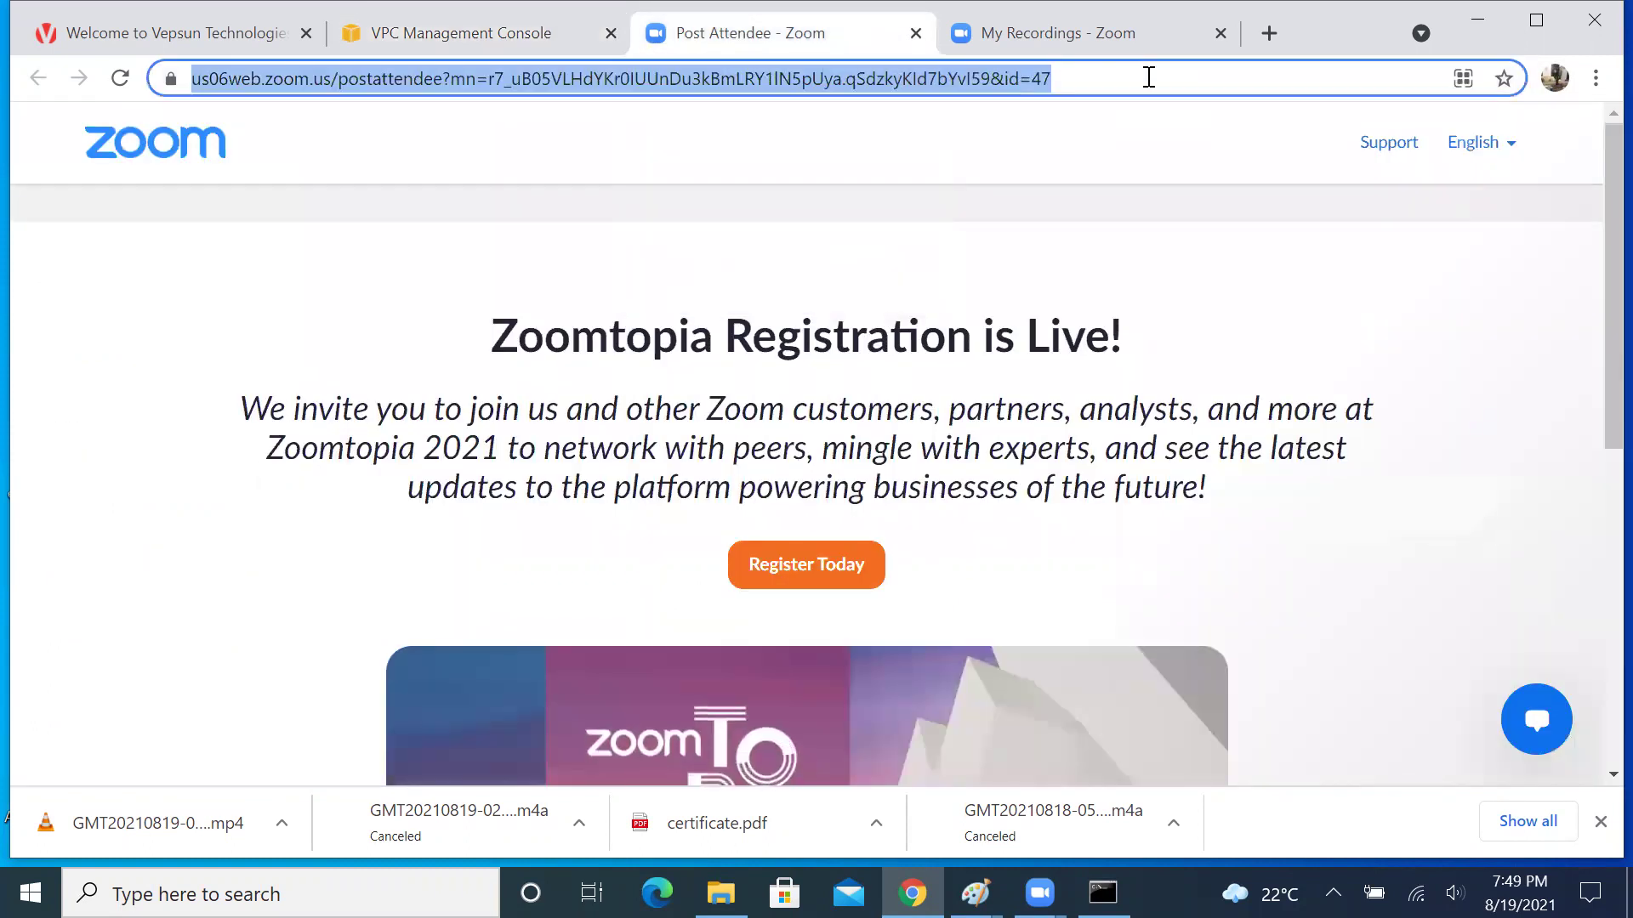
{"action": "type", "text": "aws"}
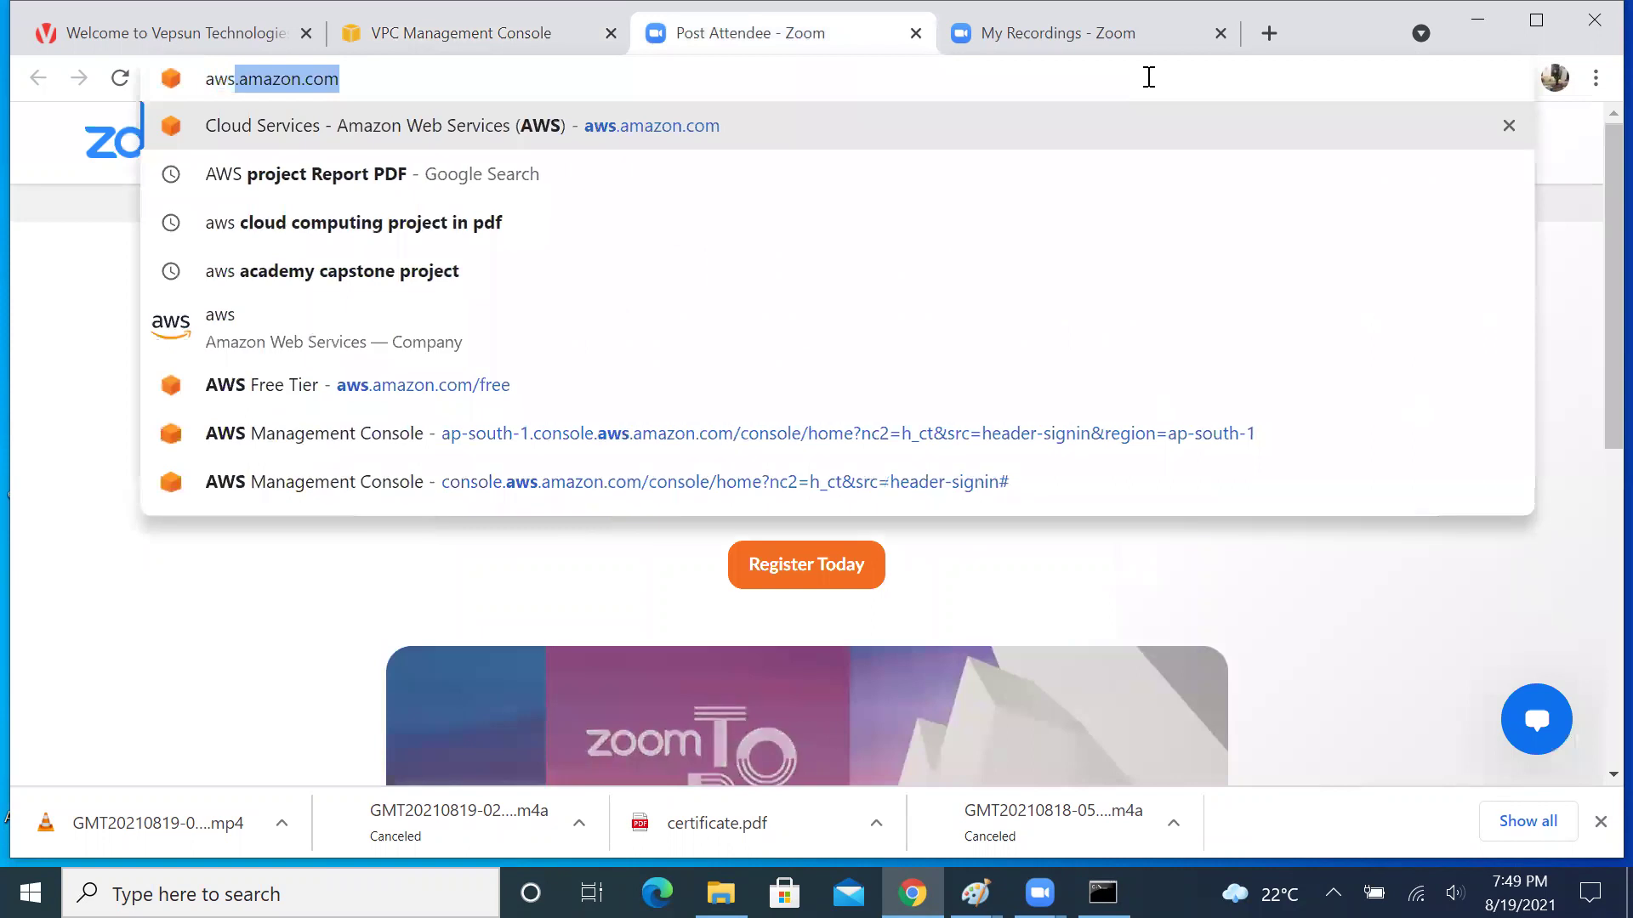
{"action": "key", "text": "Return"}
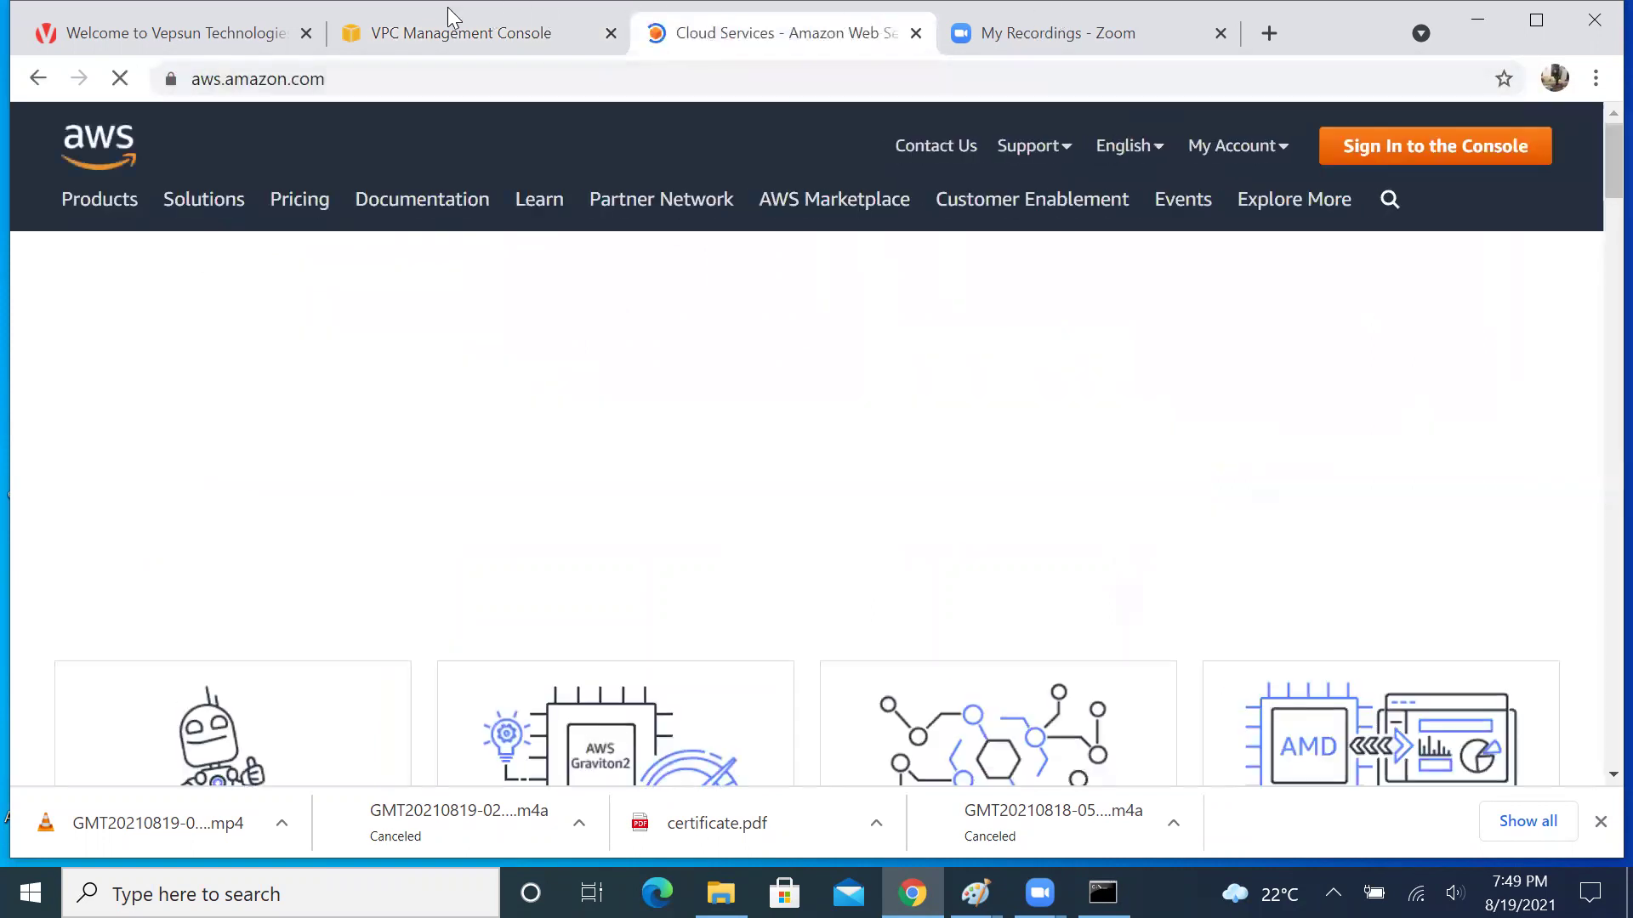
{"action": "left_click", "coordinate": [441, 50]}
{"action": "left_click", "coordinate": [612, 128]}
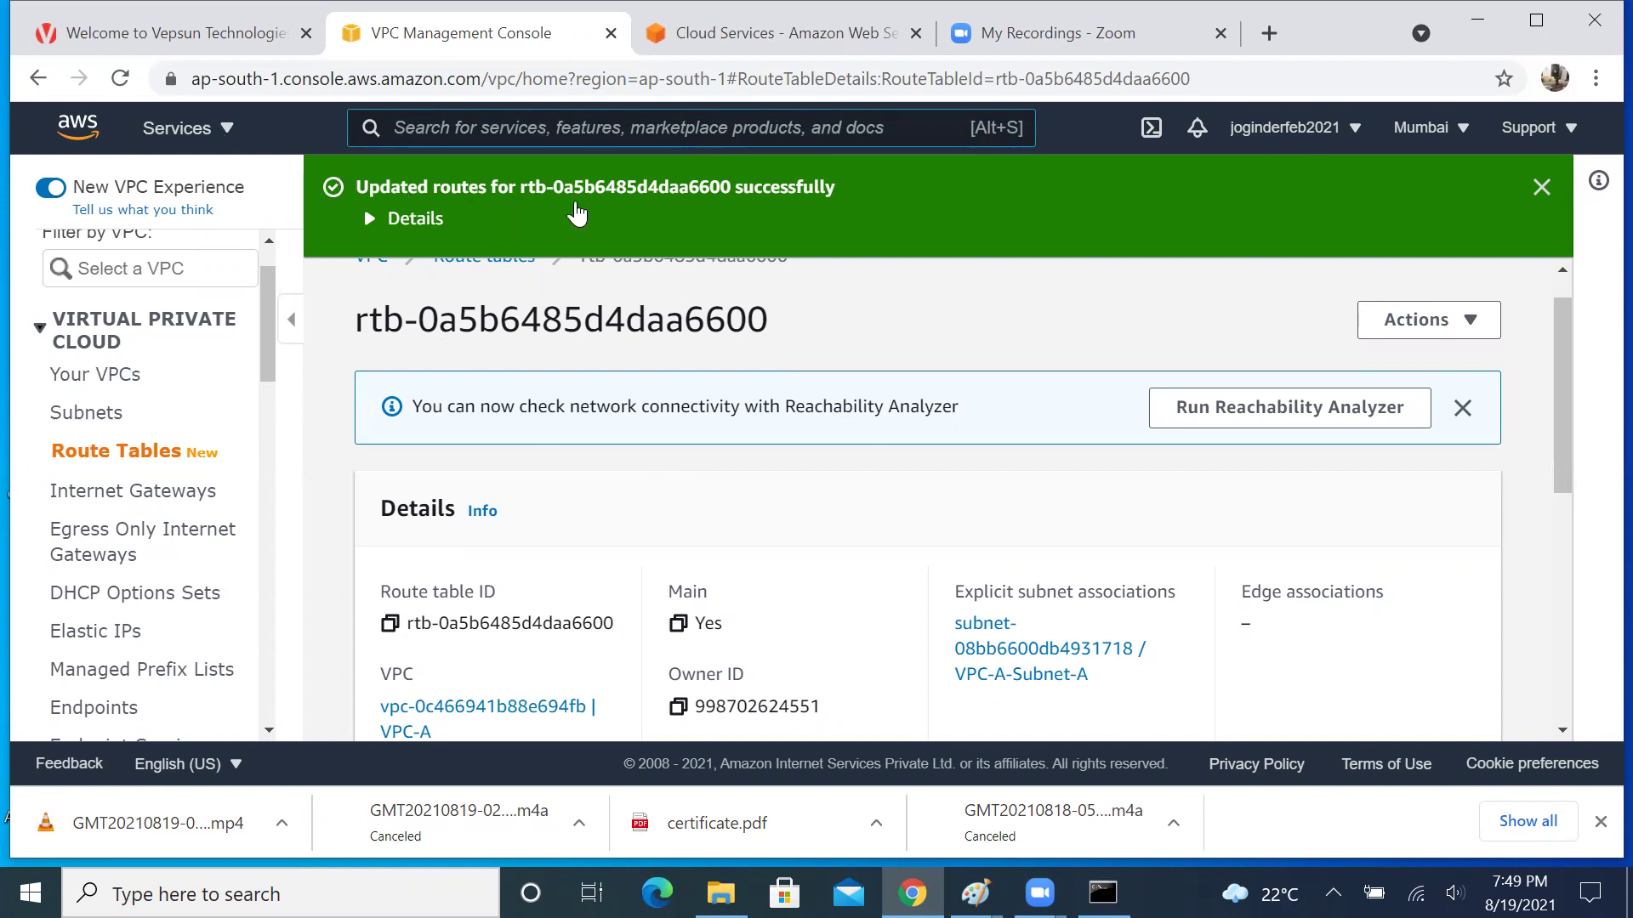
- Sign in to the AWS Management Console from the aws.amazon.com homepage tab
{"action": "left_click", "coordinate": [849, 28]}
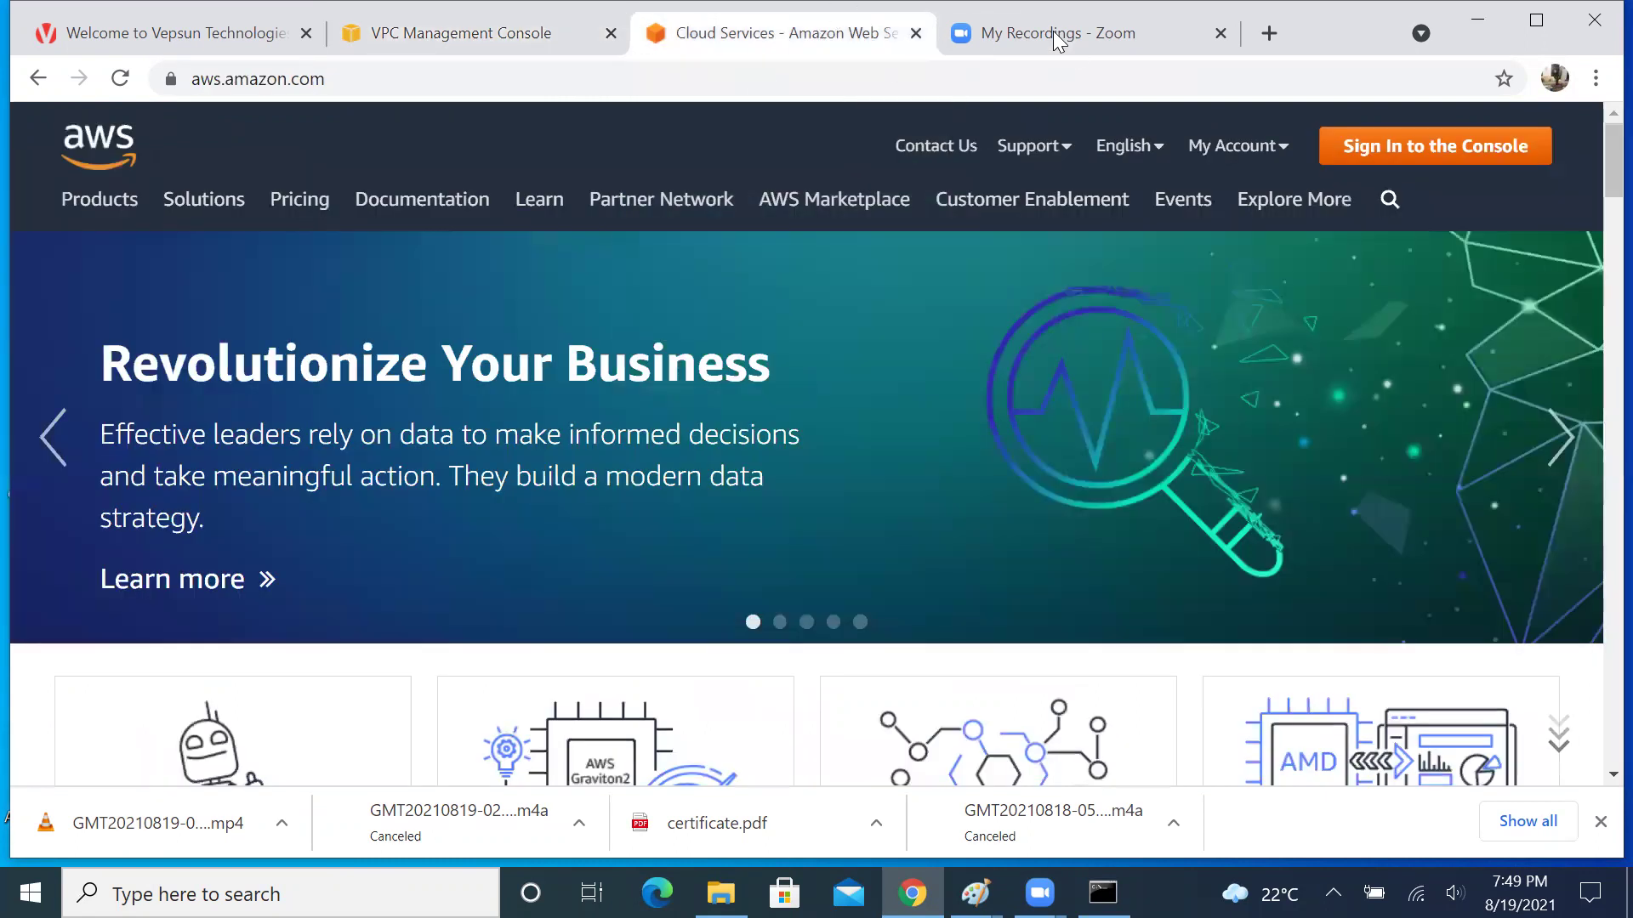
{"action": "mouse_move", "coordinate": [1207, 161]}
{"action": "mouse_move", "coordinate": [1131, 149]}
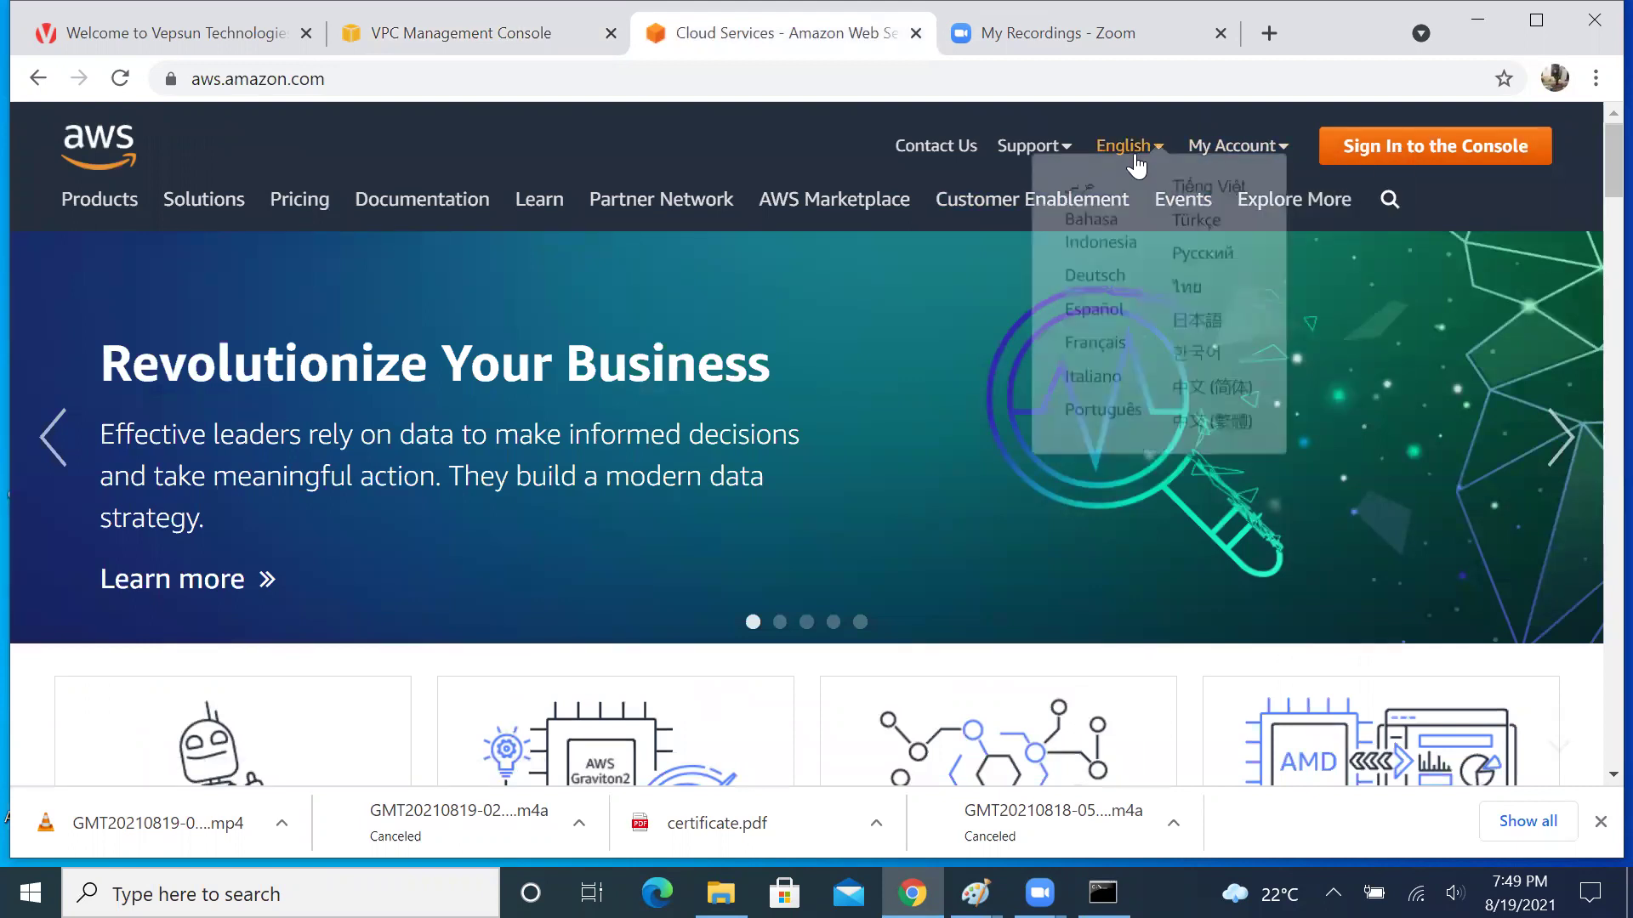
{"action": "left_click", "coordinate": [1419, 149]}
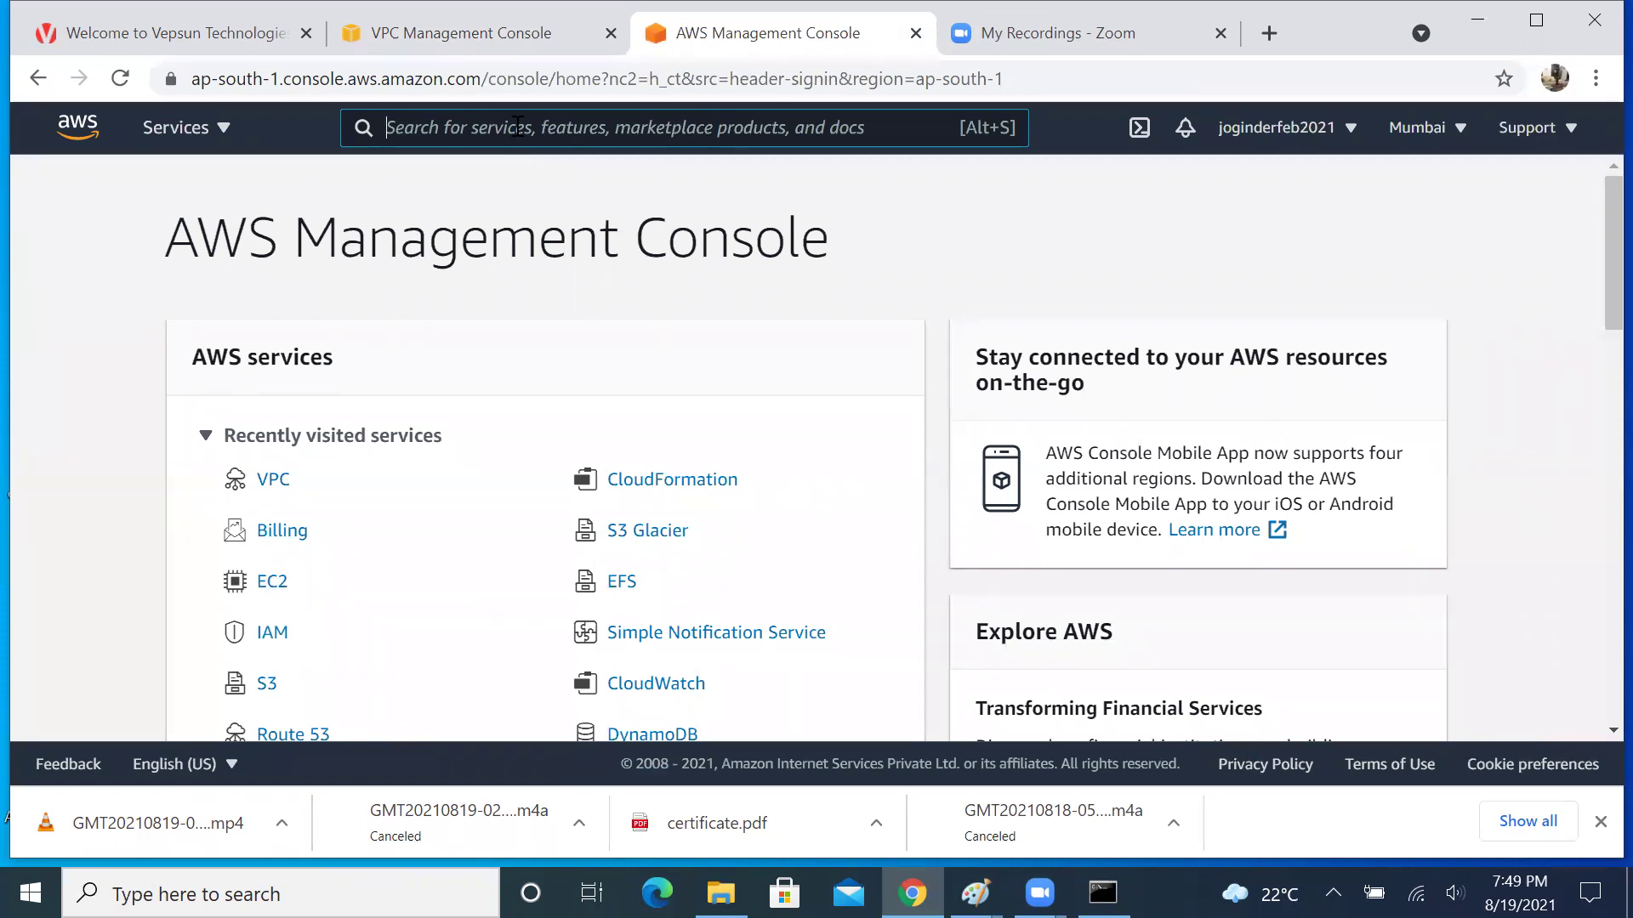
- Search 'ec2' to open the EC2 Dashboard, then bring the Paint network diagram forward
{"action": "type", "text": "ec2"}
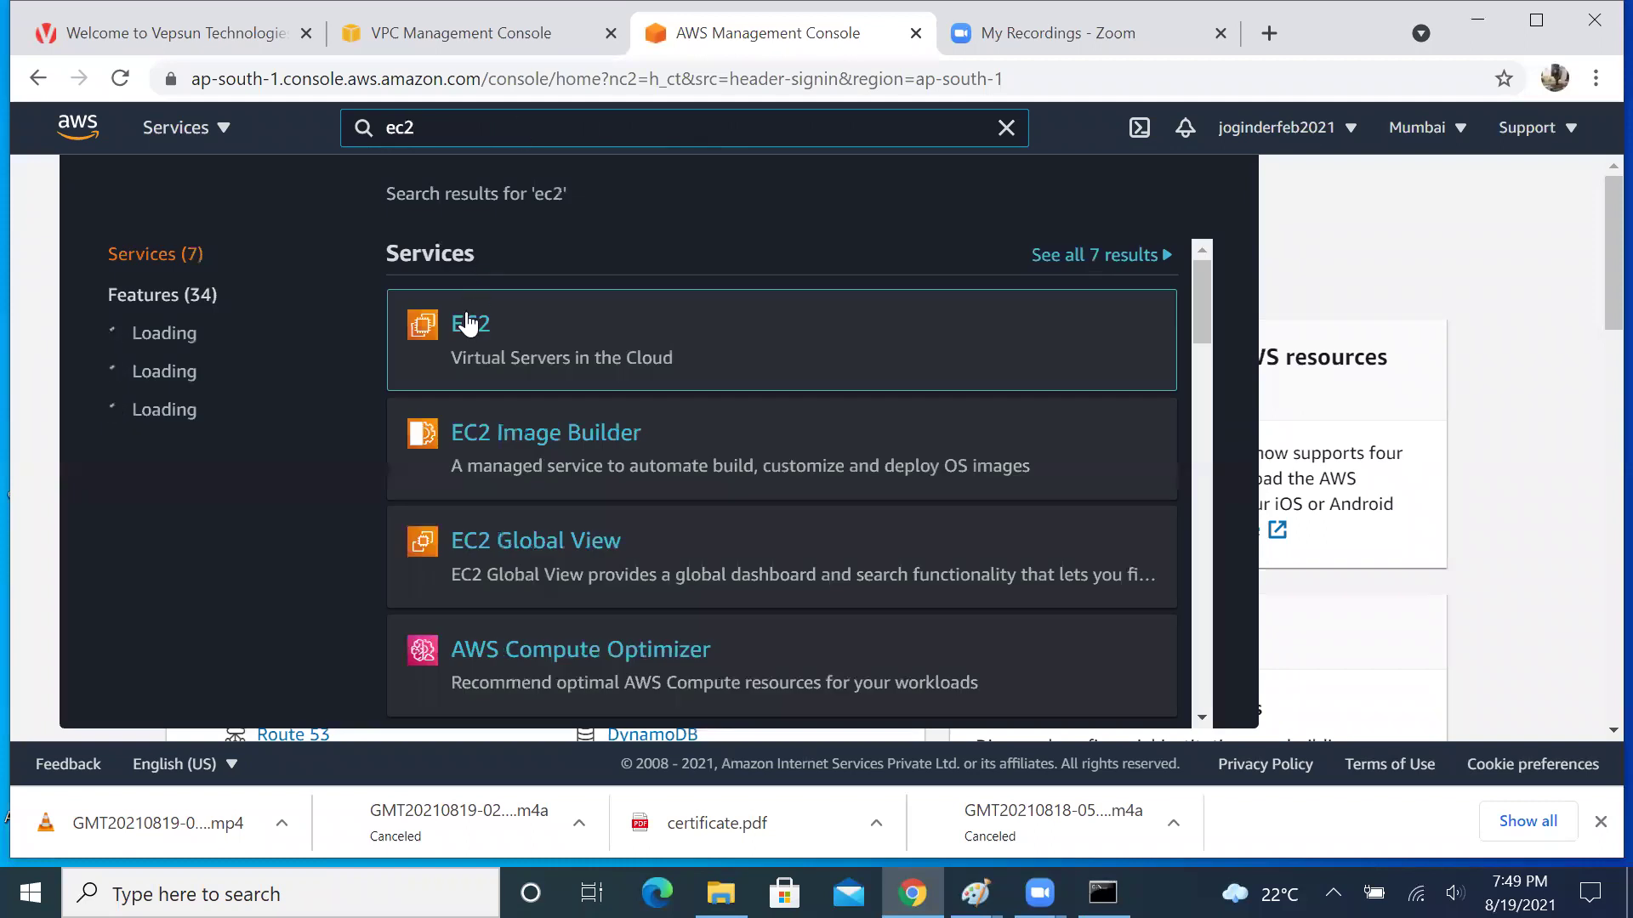
{"action": "left_click", "coordinate": [467, 324]}
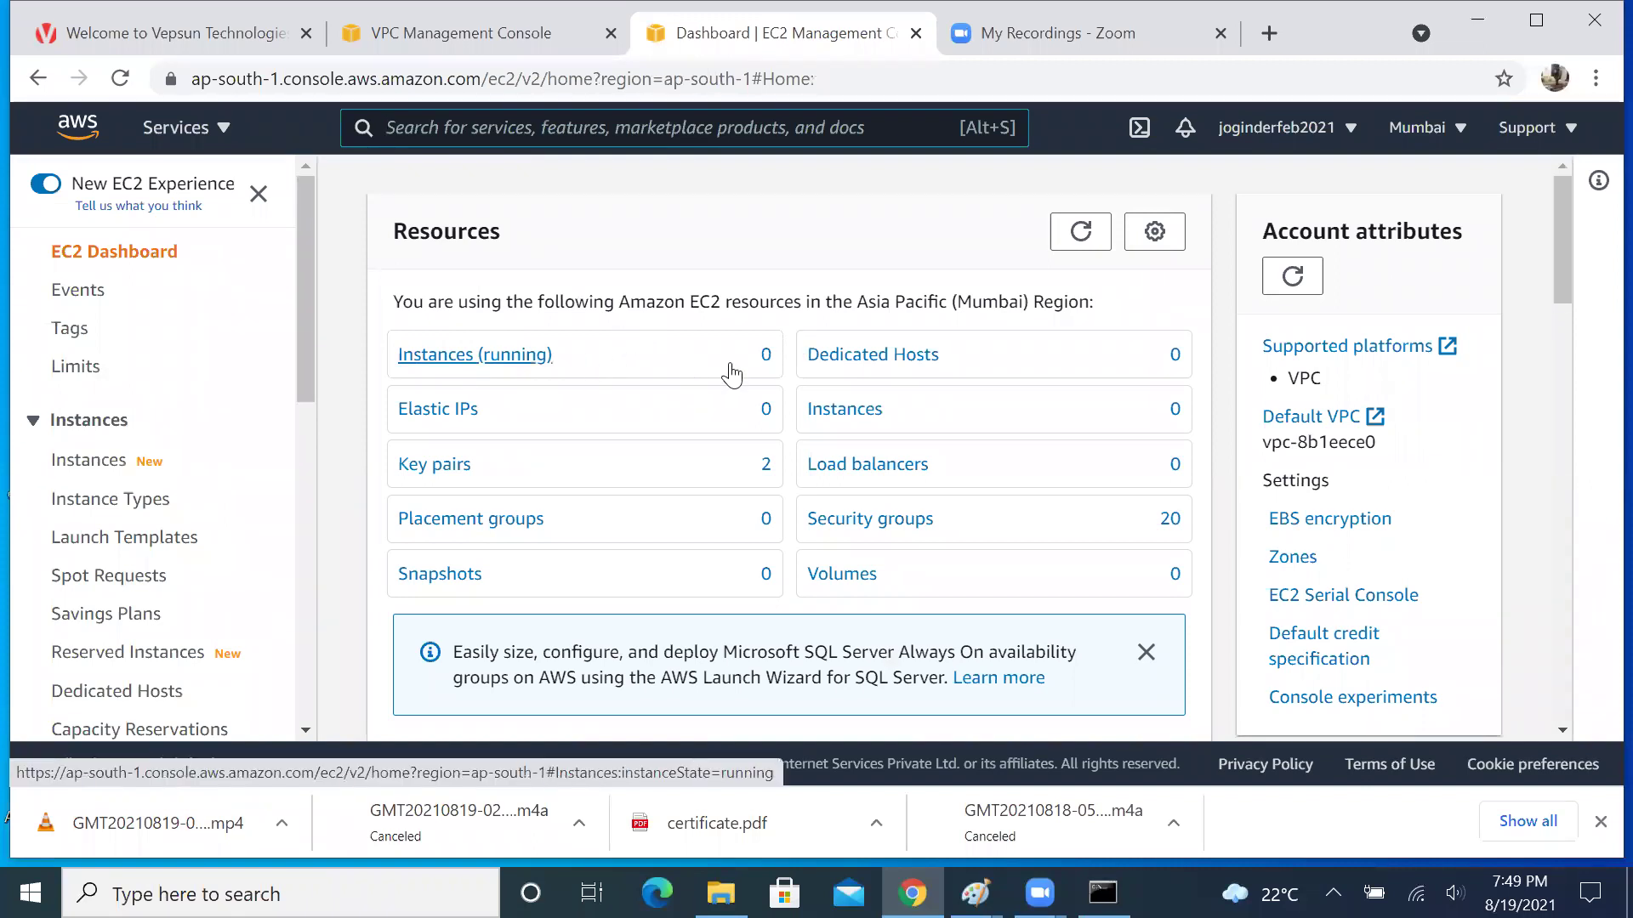
{"action": "mouse_move", "coordinate": [975, 893]}
{"action": "left_click", "coordinate": [1048, 794]}
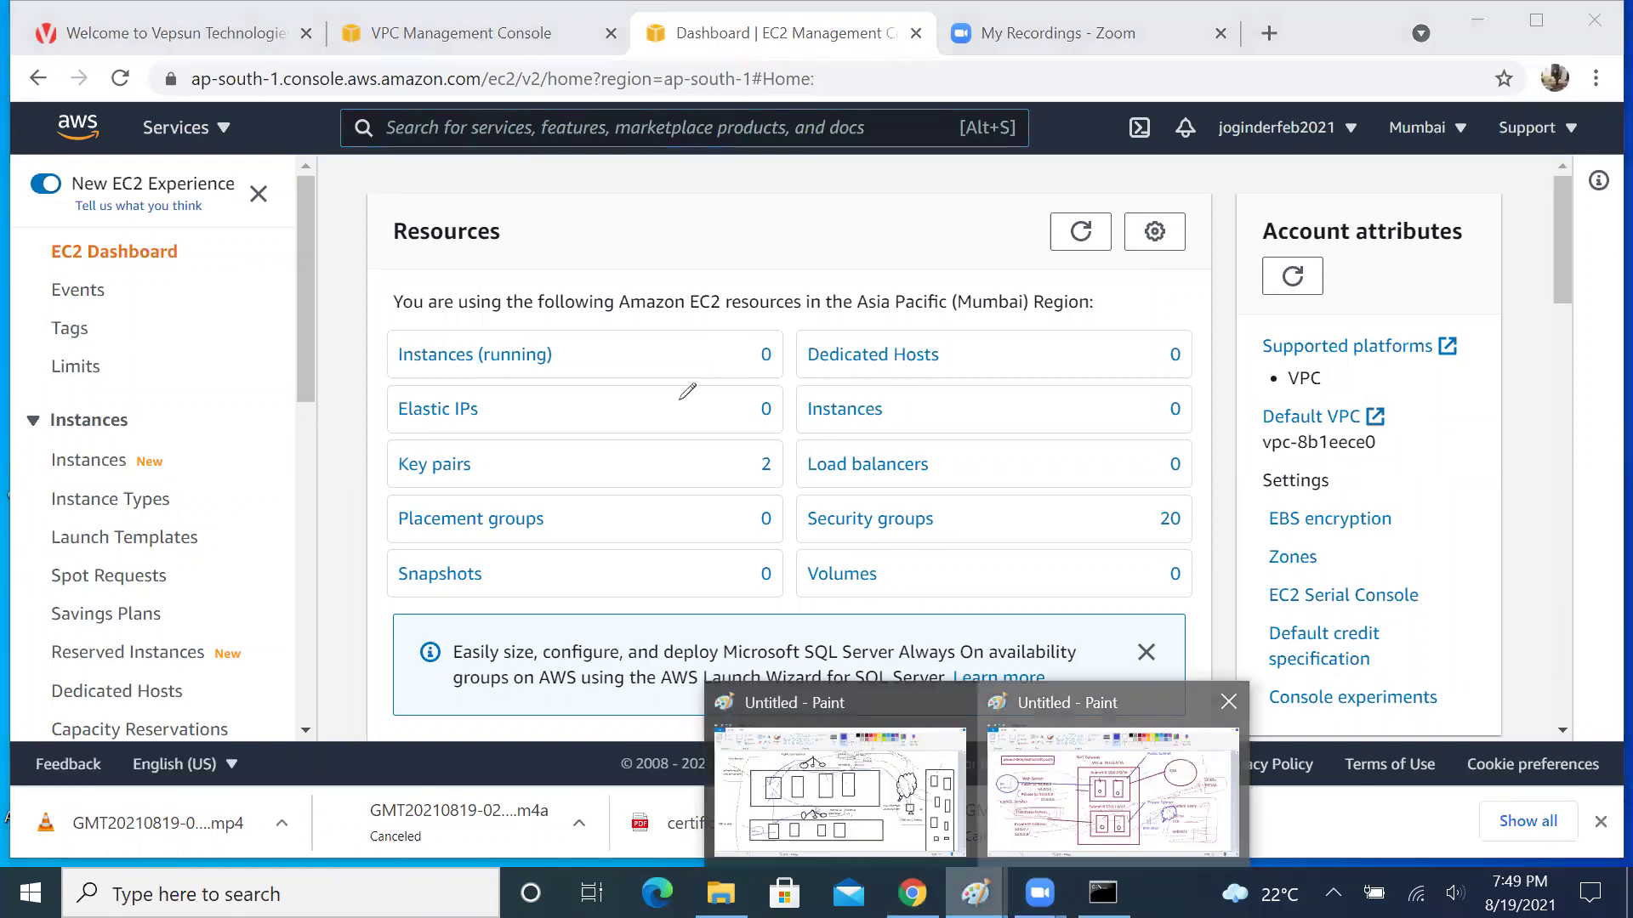
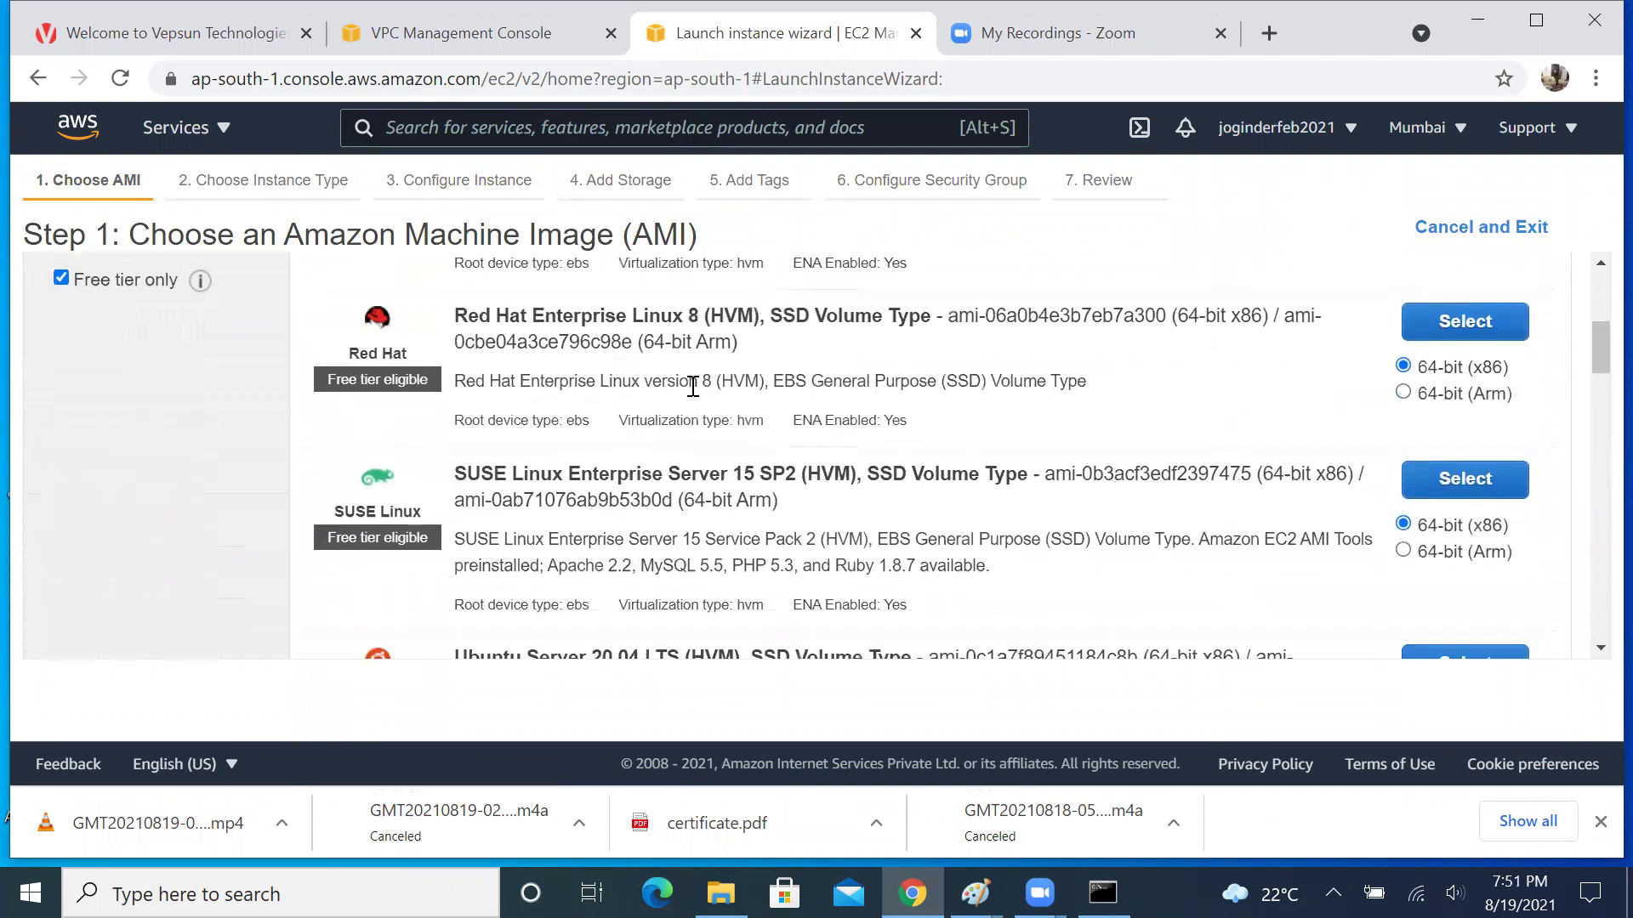
{"action": "scroll", "coordinate": [693, 387], "scroll_direction": "down", "scroll_amount": 6}
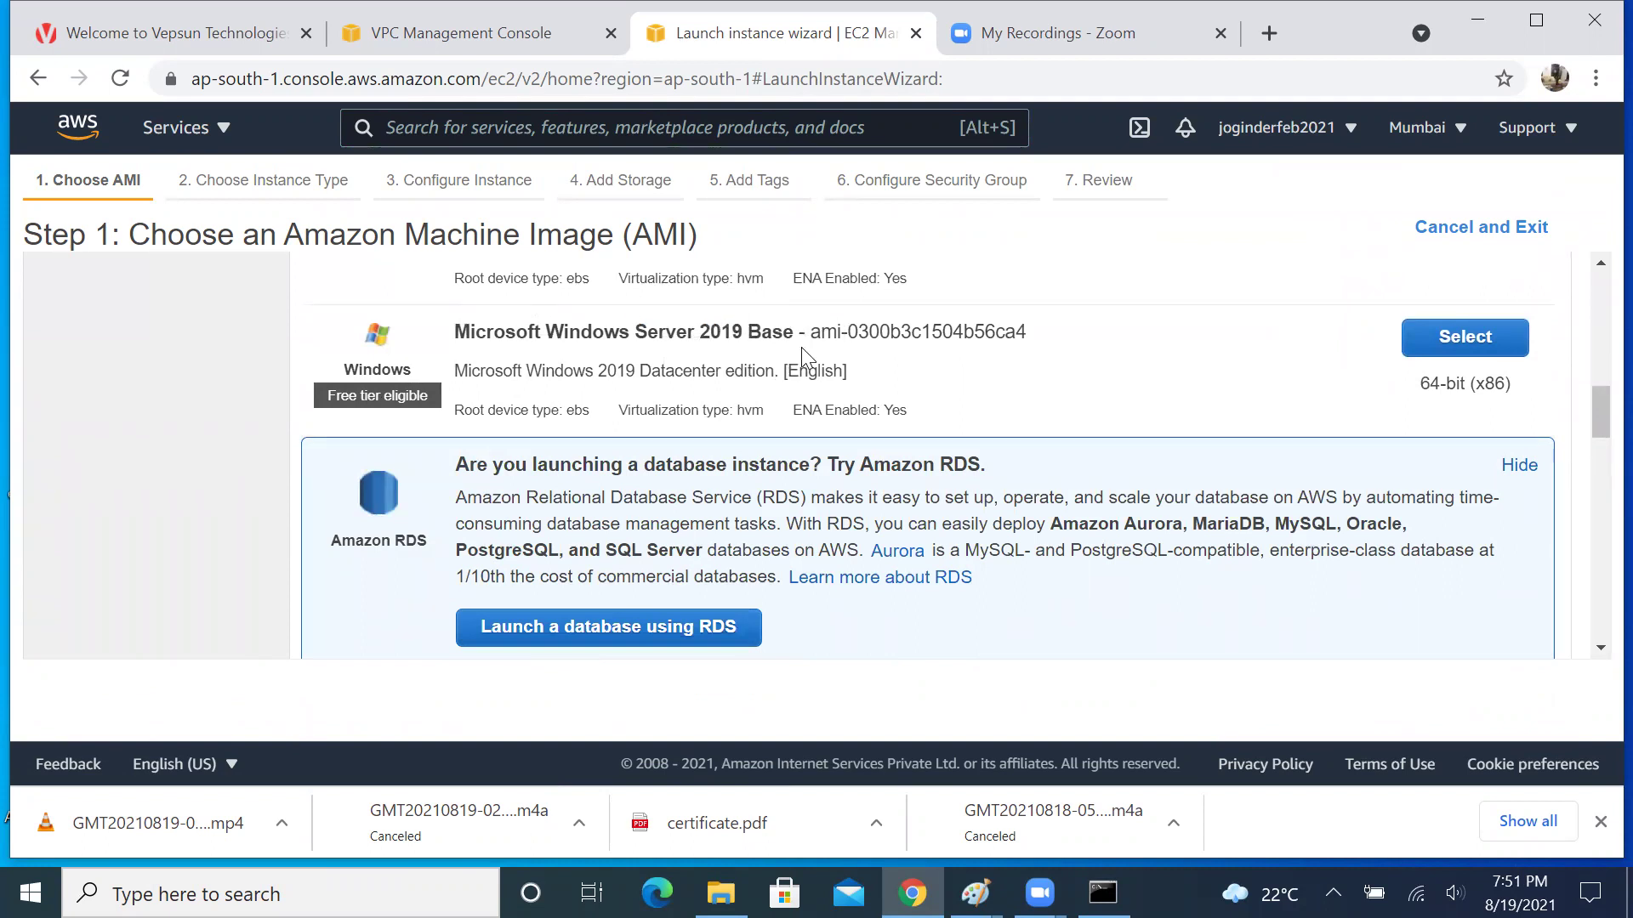
- Choose the Microsoft Windows Server 2019 Base image on t2.micro and proceed to instance details
{"action": "left_click", "coordinate": [1464, 338]}
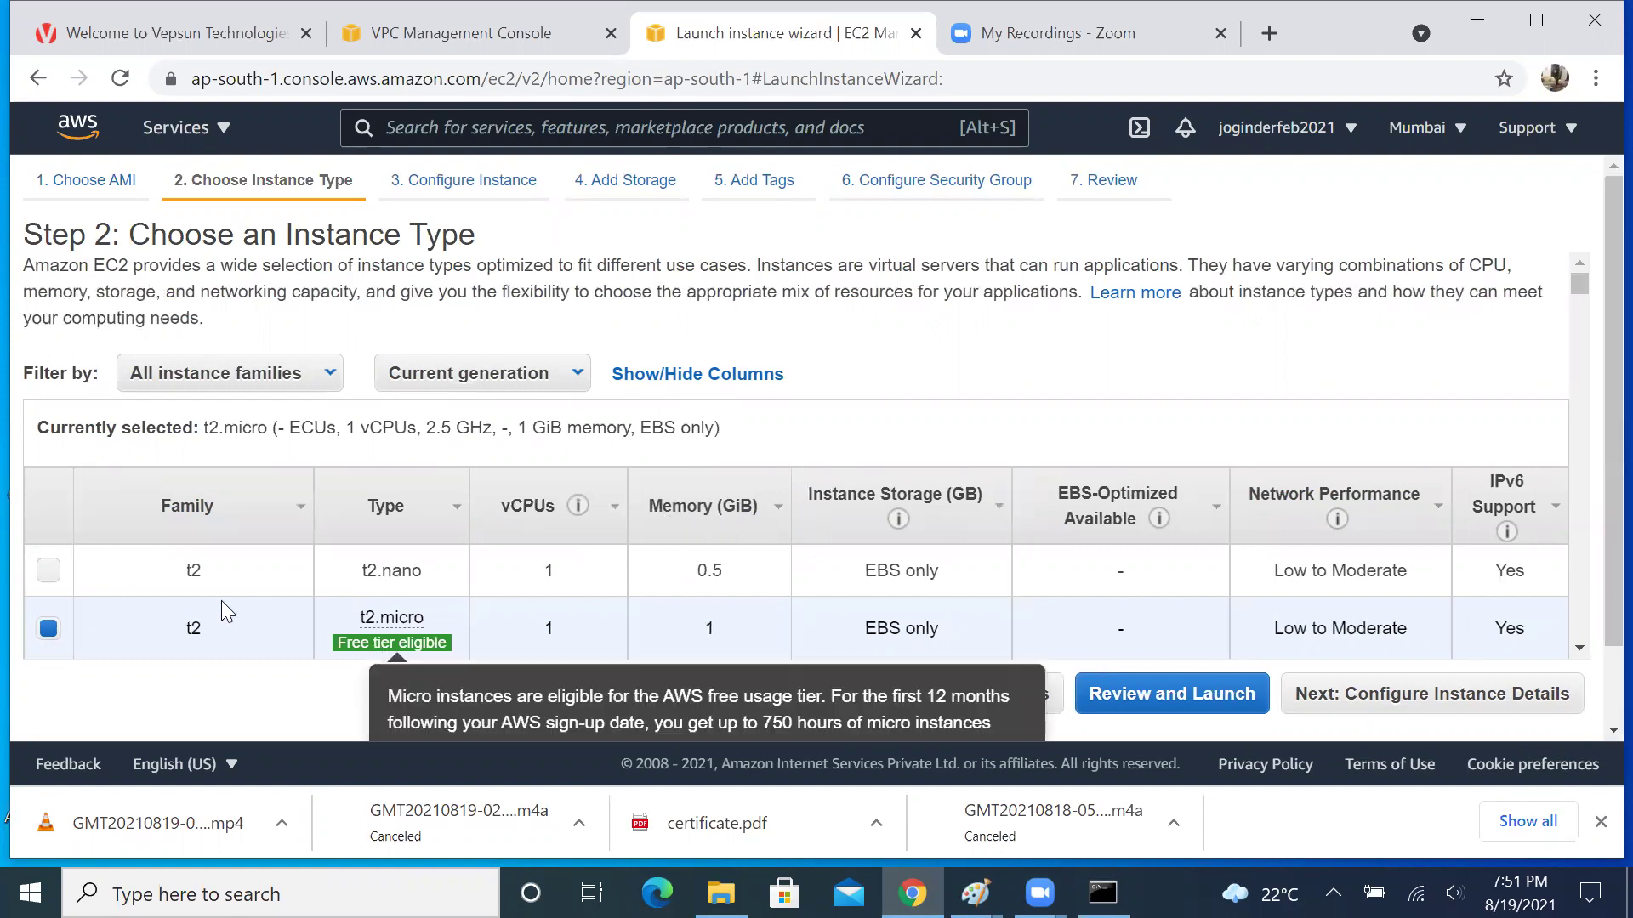
{"action": "mouse_move", "coordinate": [354, 657]}
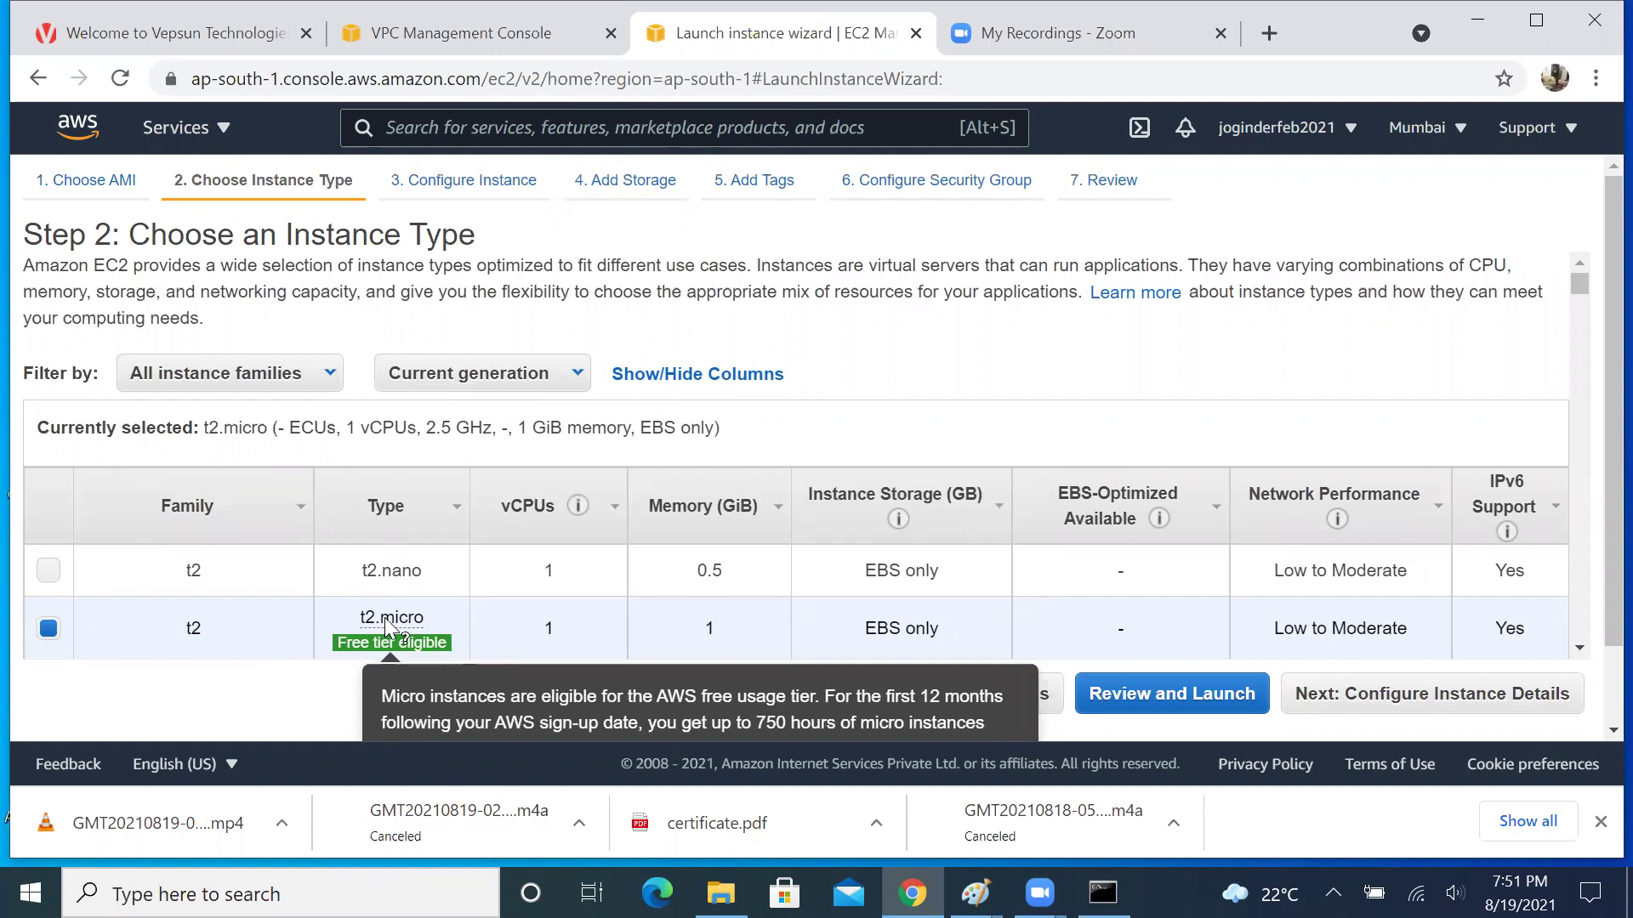
{"action": "left_click", "coordinate": [1358, 695]}
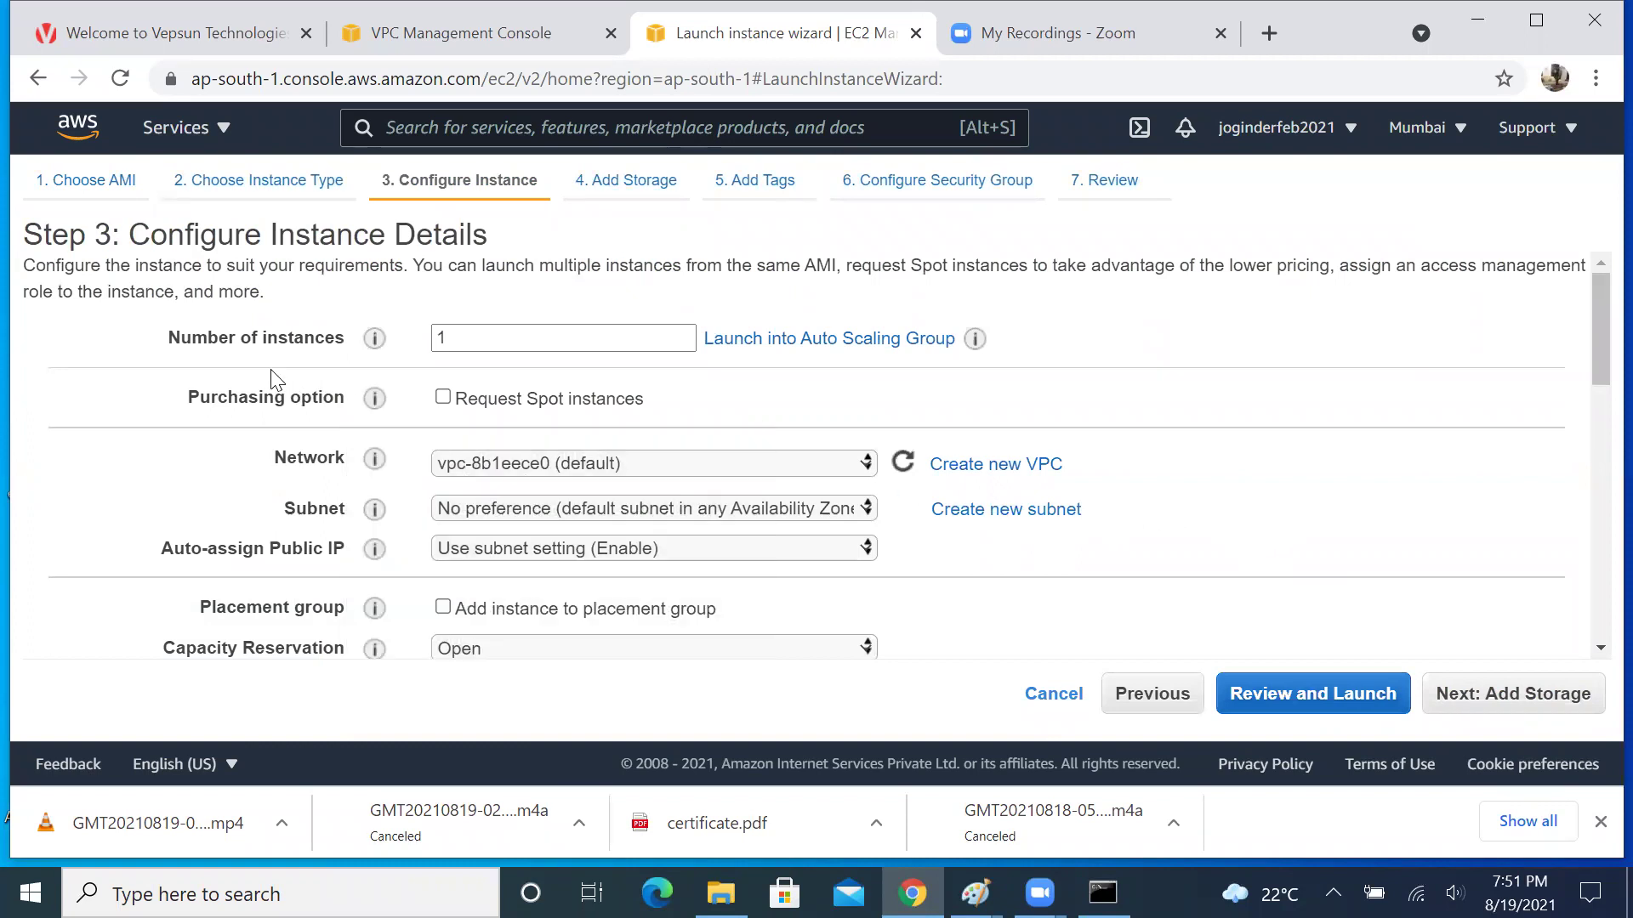
{"action": "left_click", "coordinate": [474, 338]}
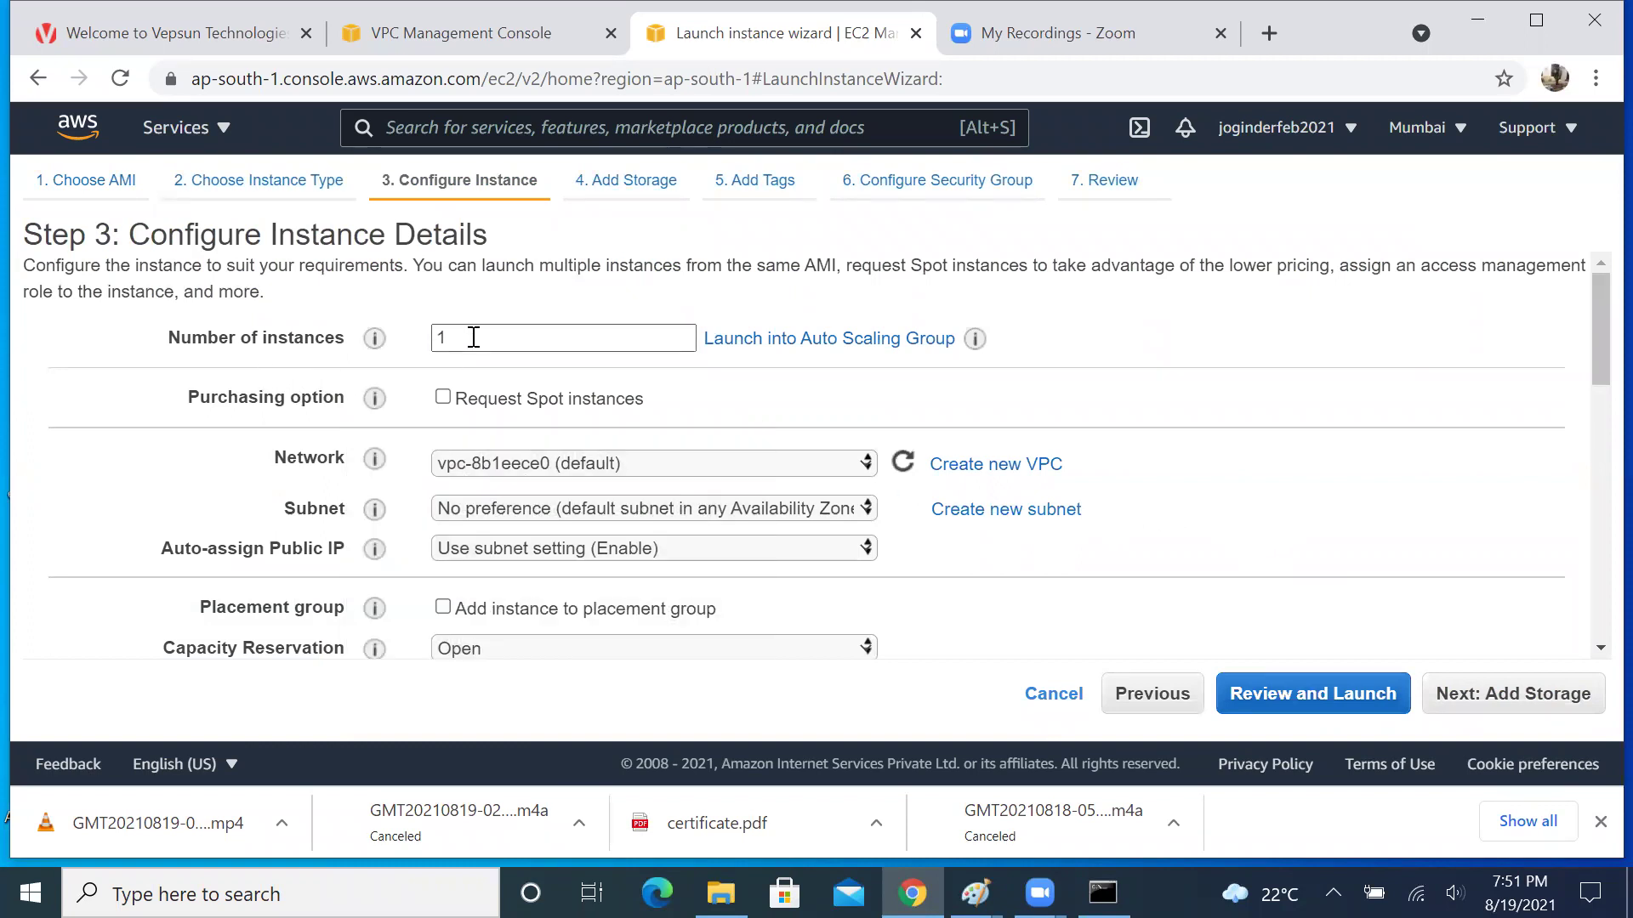
- Place the instance in VPC-A on VPC-A-Subnet-A with auto-assign public IP enabled
{"action": "left_click", "coordinate": [685, 464]}
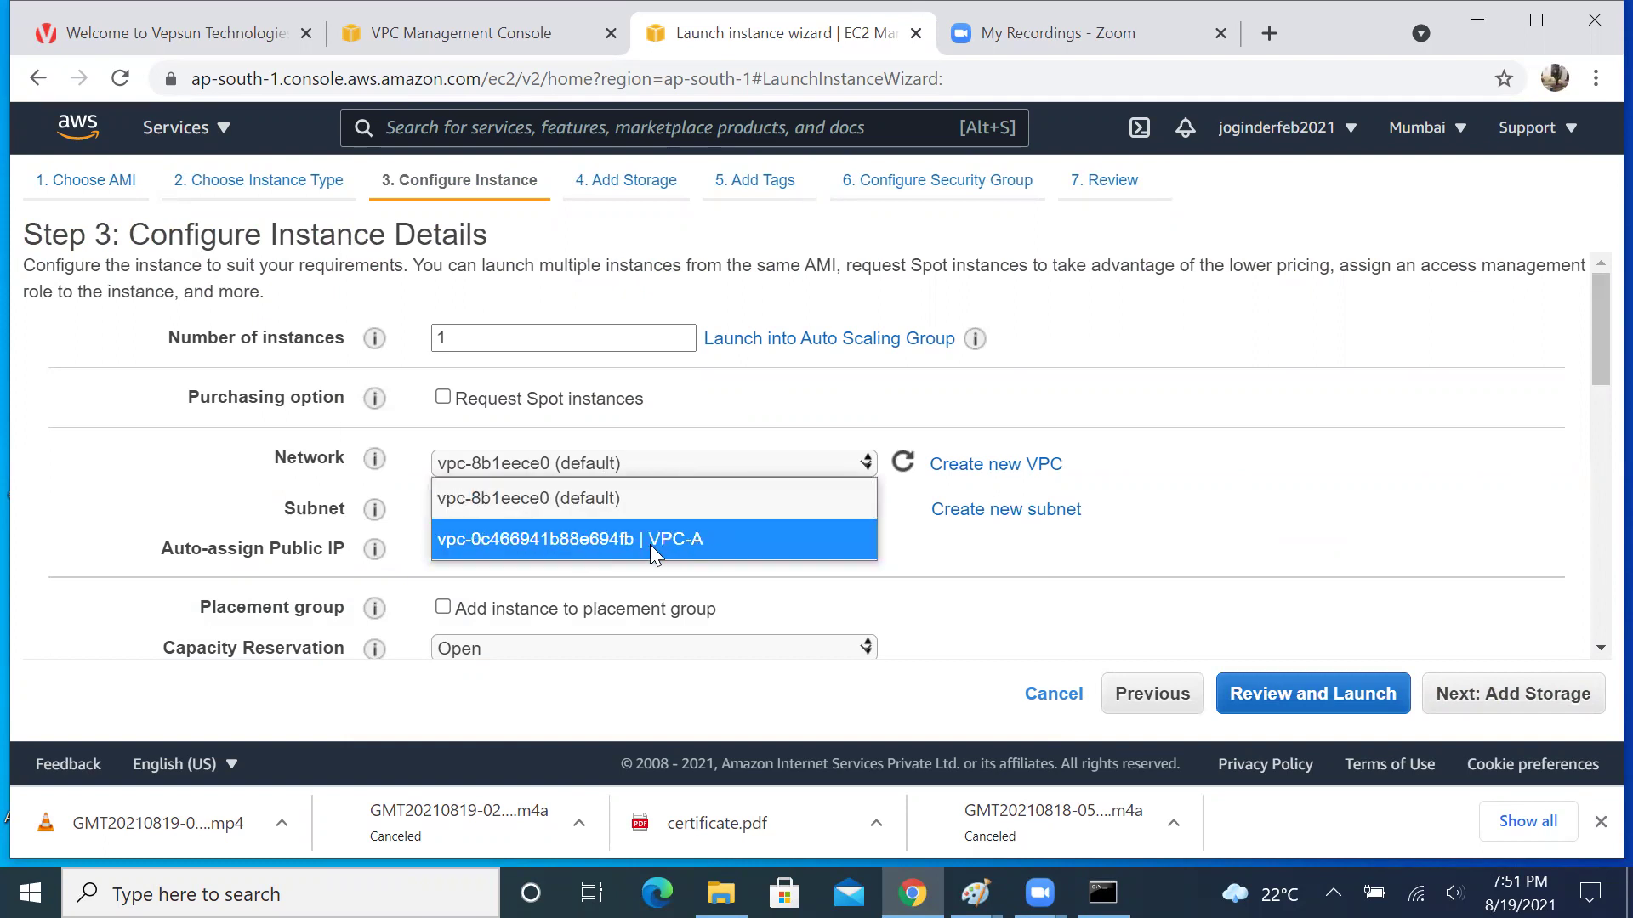
{"action": "left_click", "coordinate": [700, 541]}
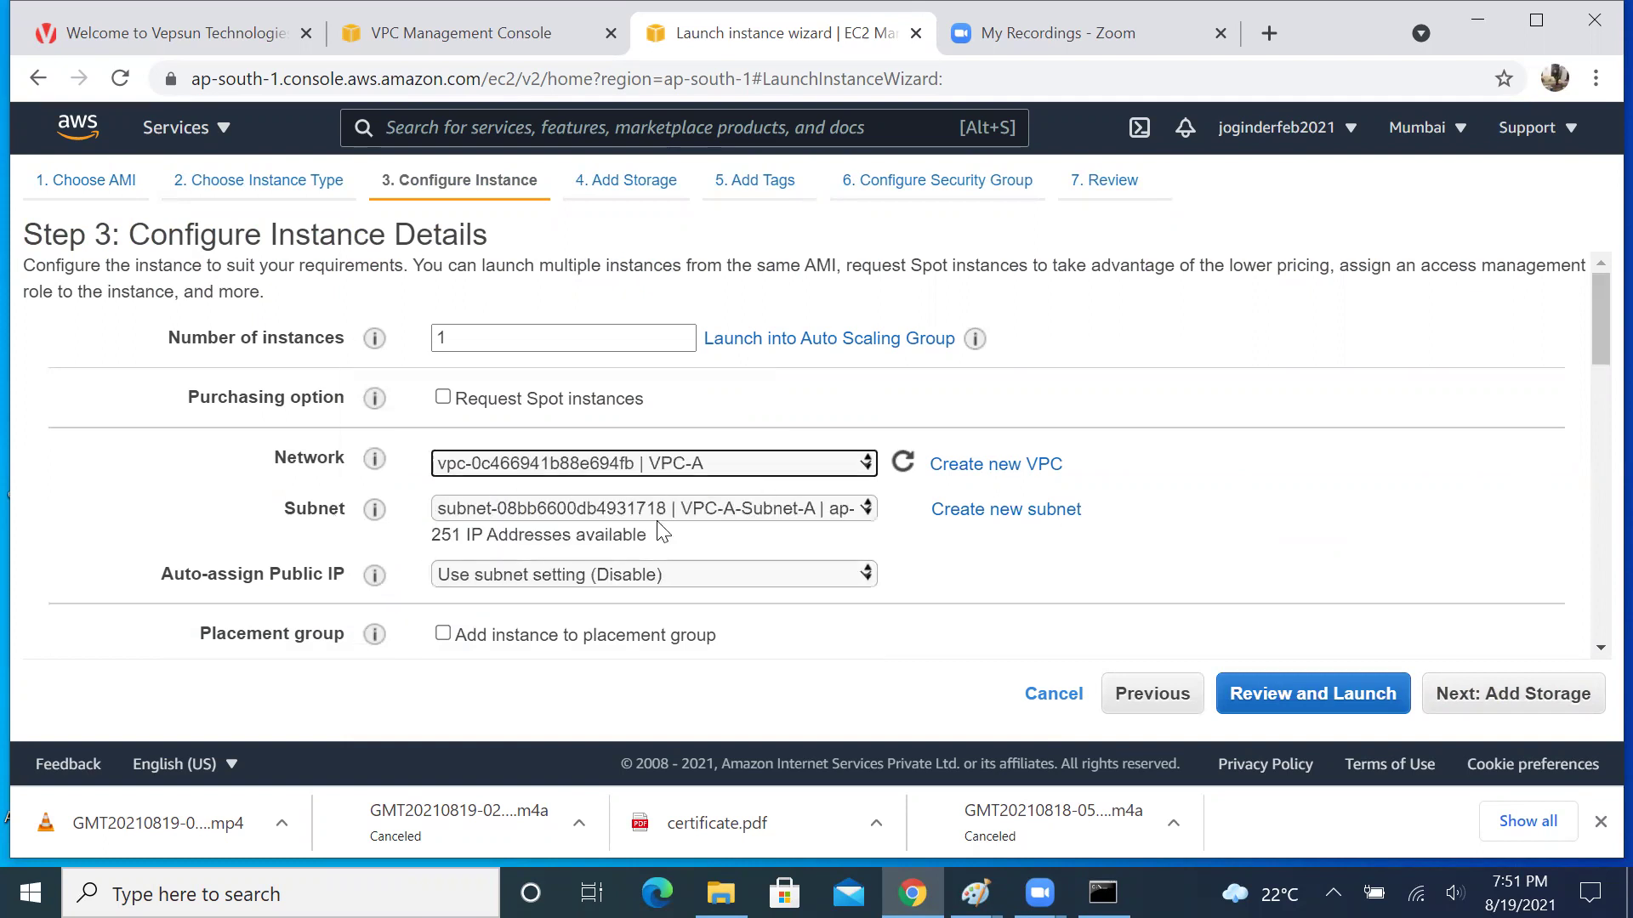
{"action": "left_click", "coordinate": [792, 514]}
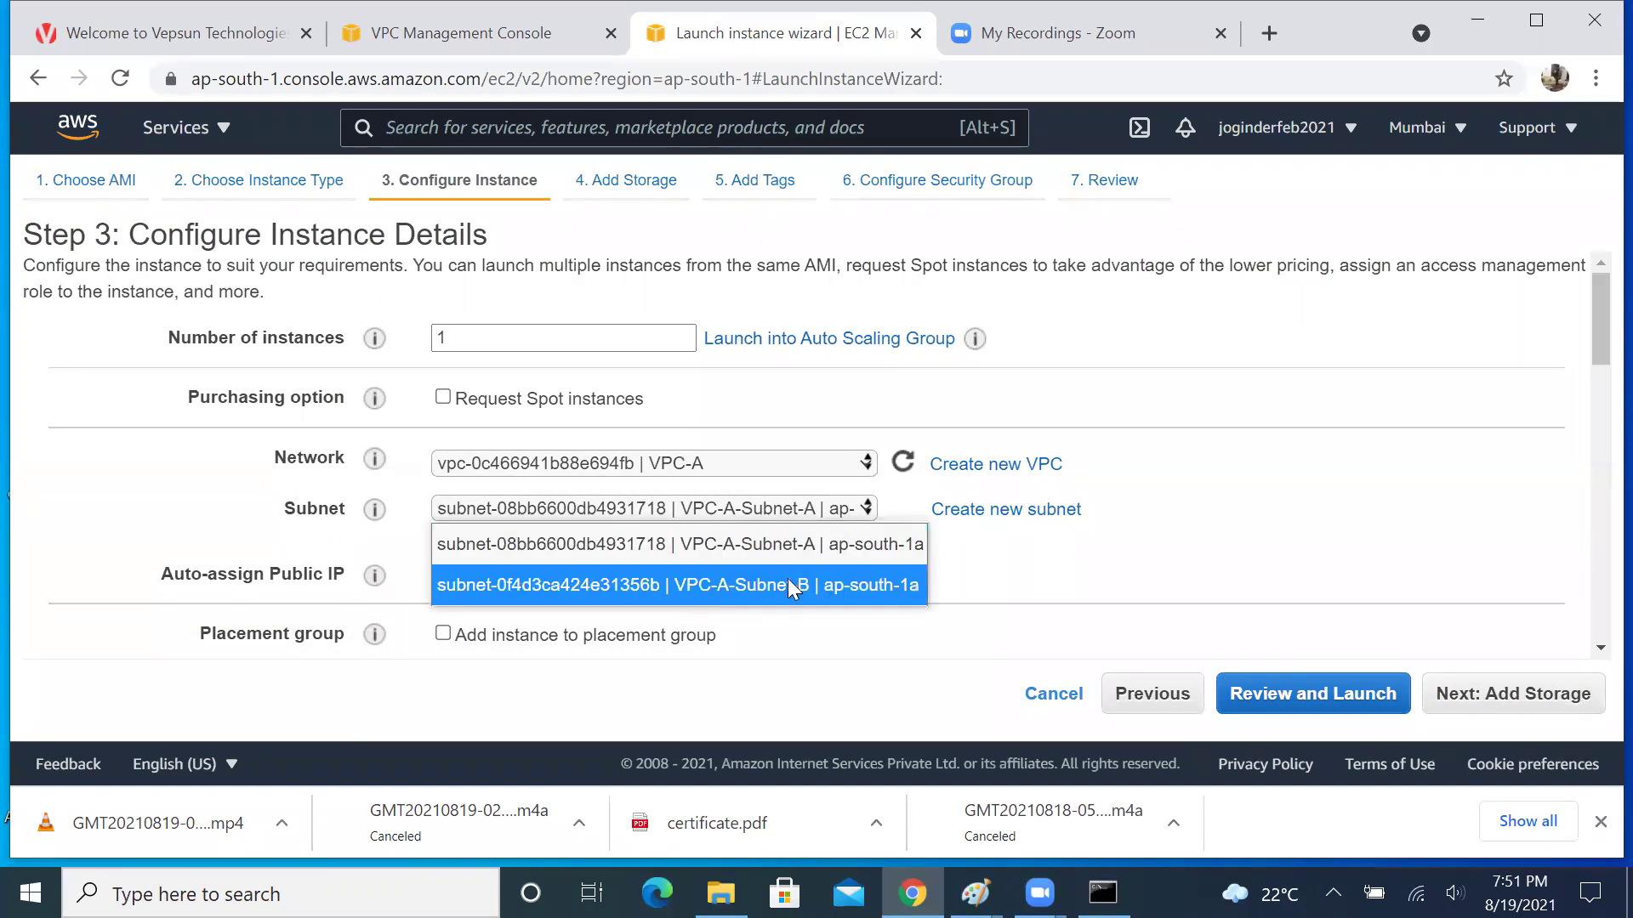
{"action": "left_click", "coordinate": [835, 549]}
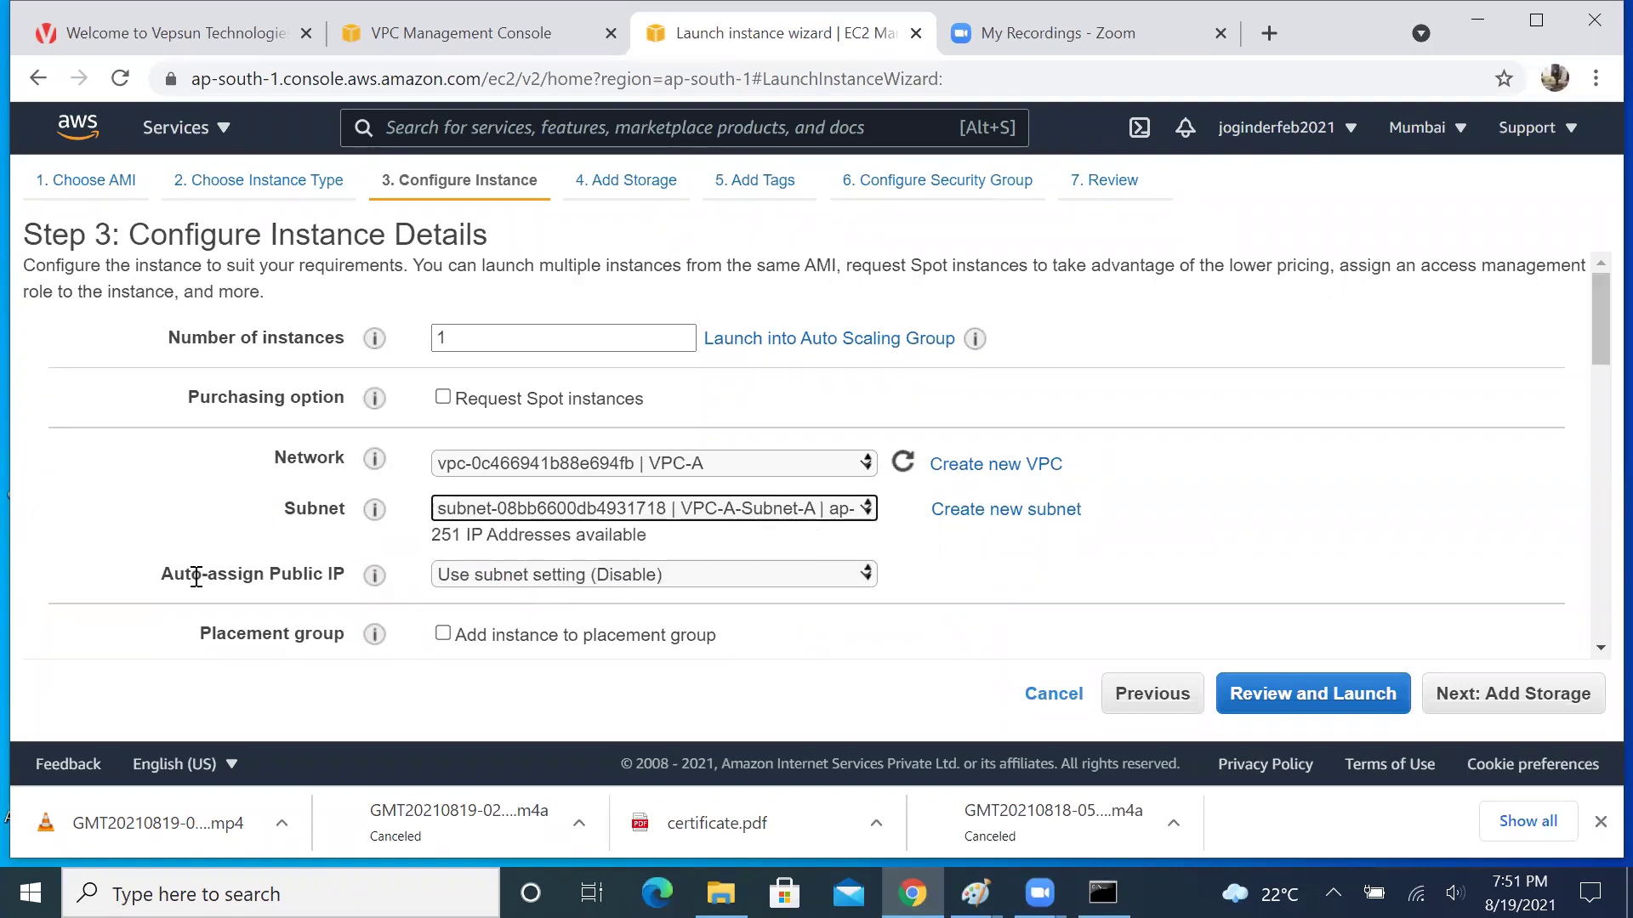
{"action": "left_click", "coordinate": [568, 576]}
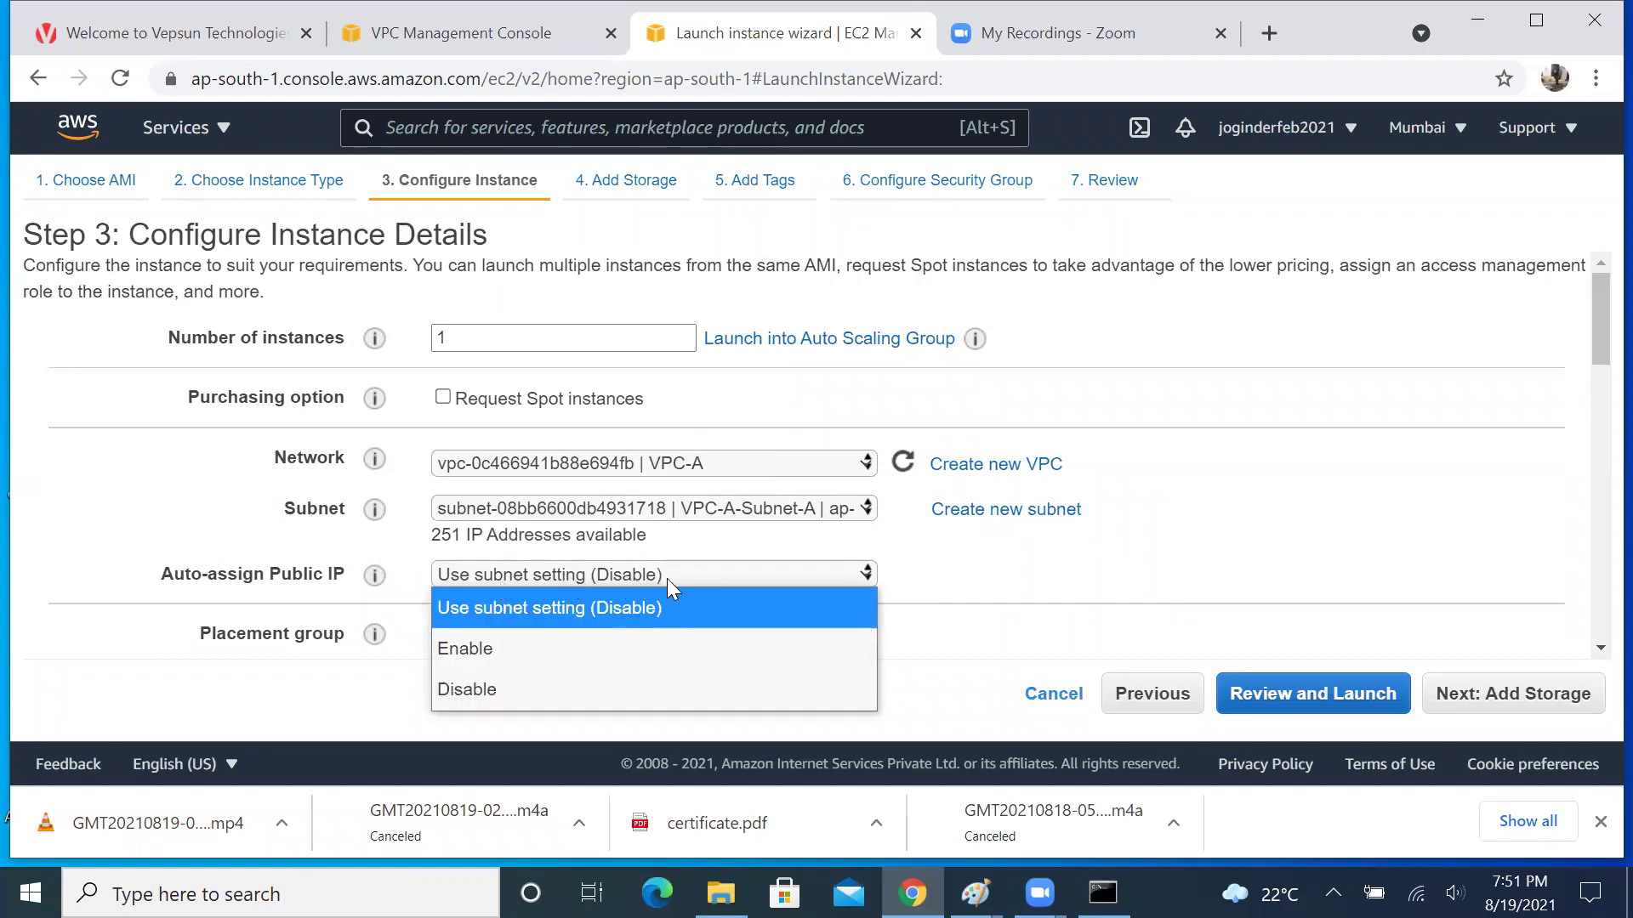
{"action": "left_click", "coordinate": [478, 649]}
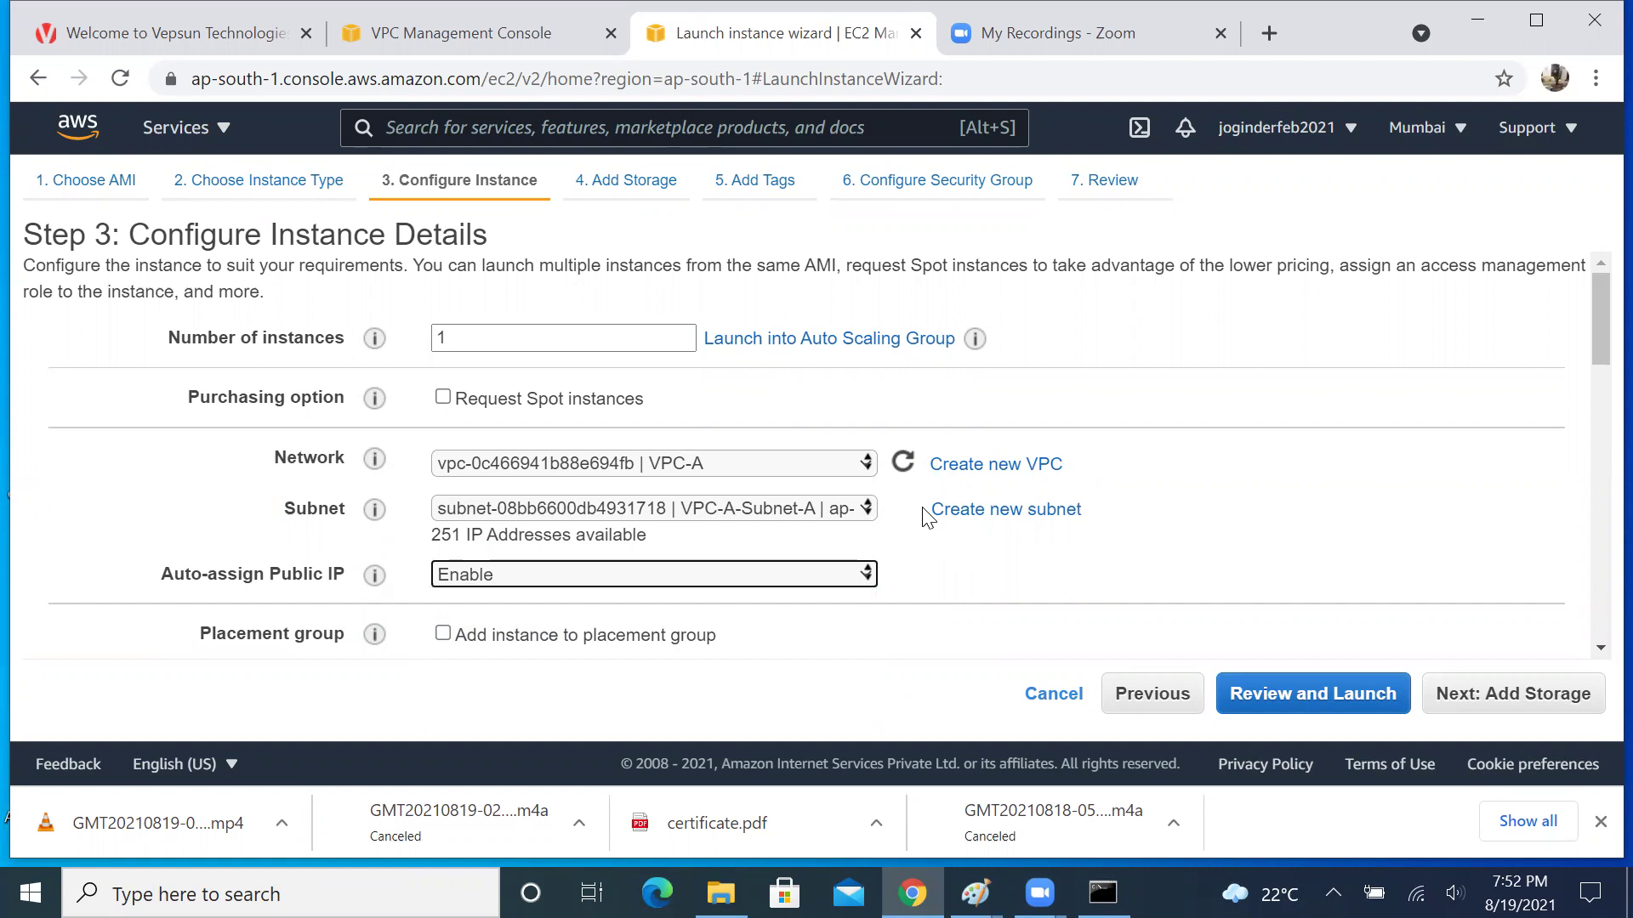
{"action": "left_click", "coordinate": [1101, 516]}
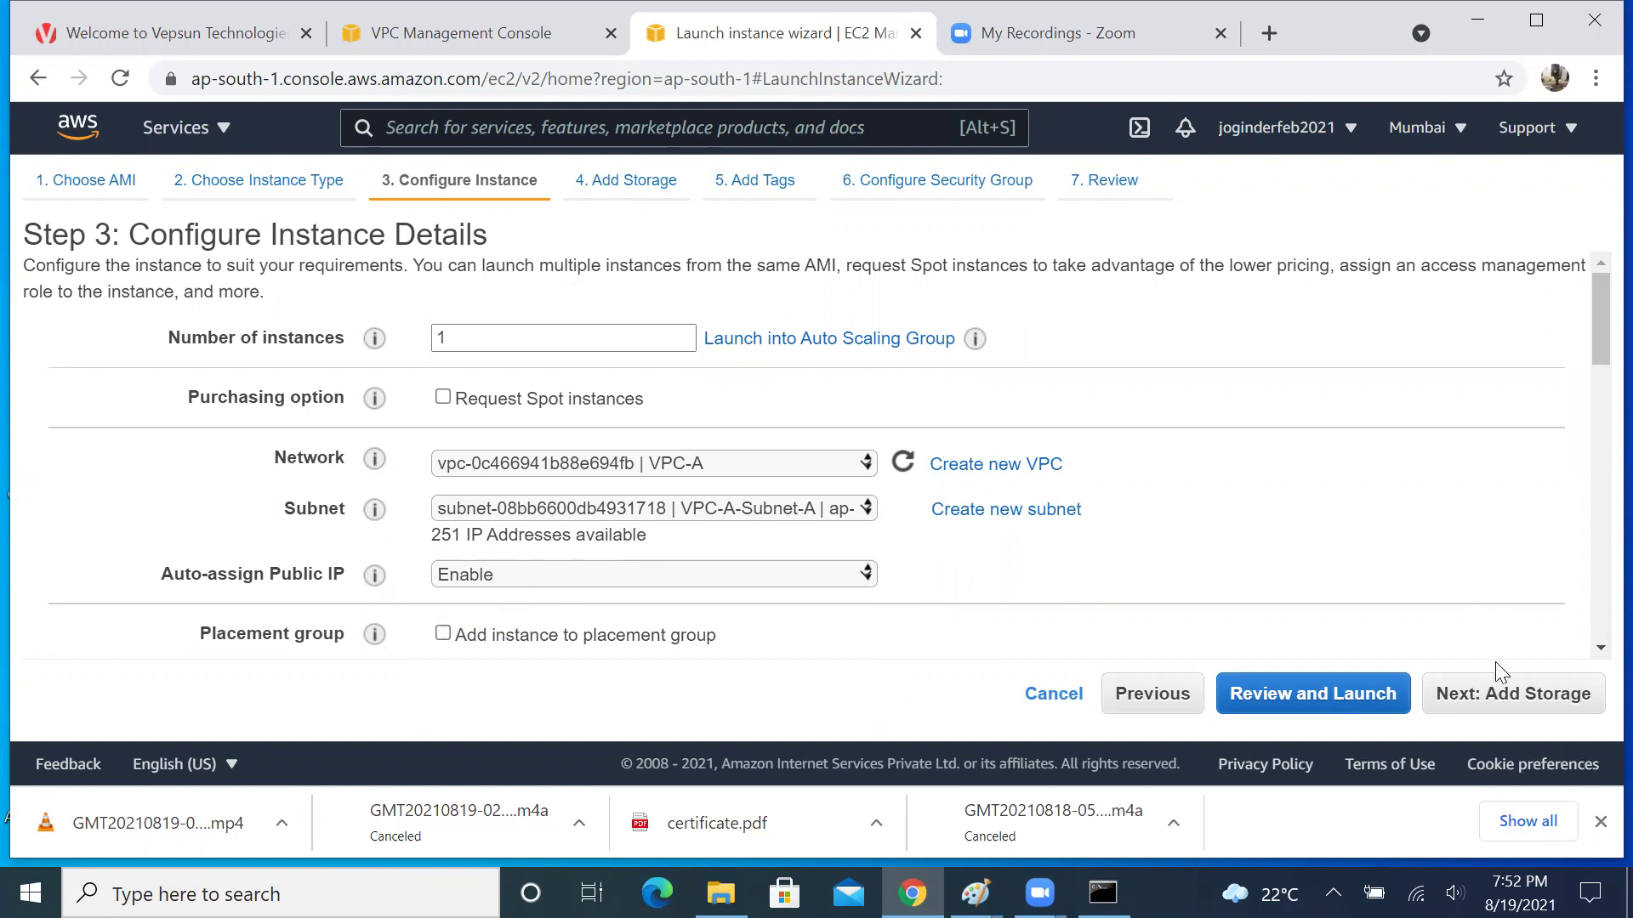
{"action": "left_click", "coordinate": [1513, 694]}
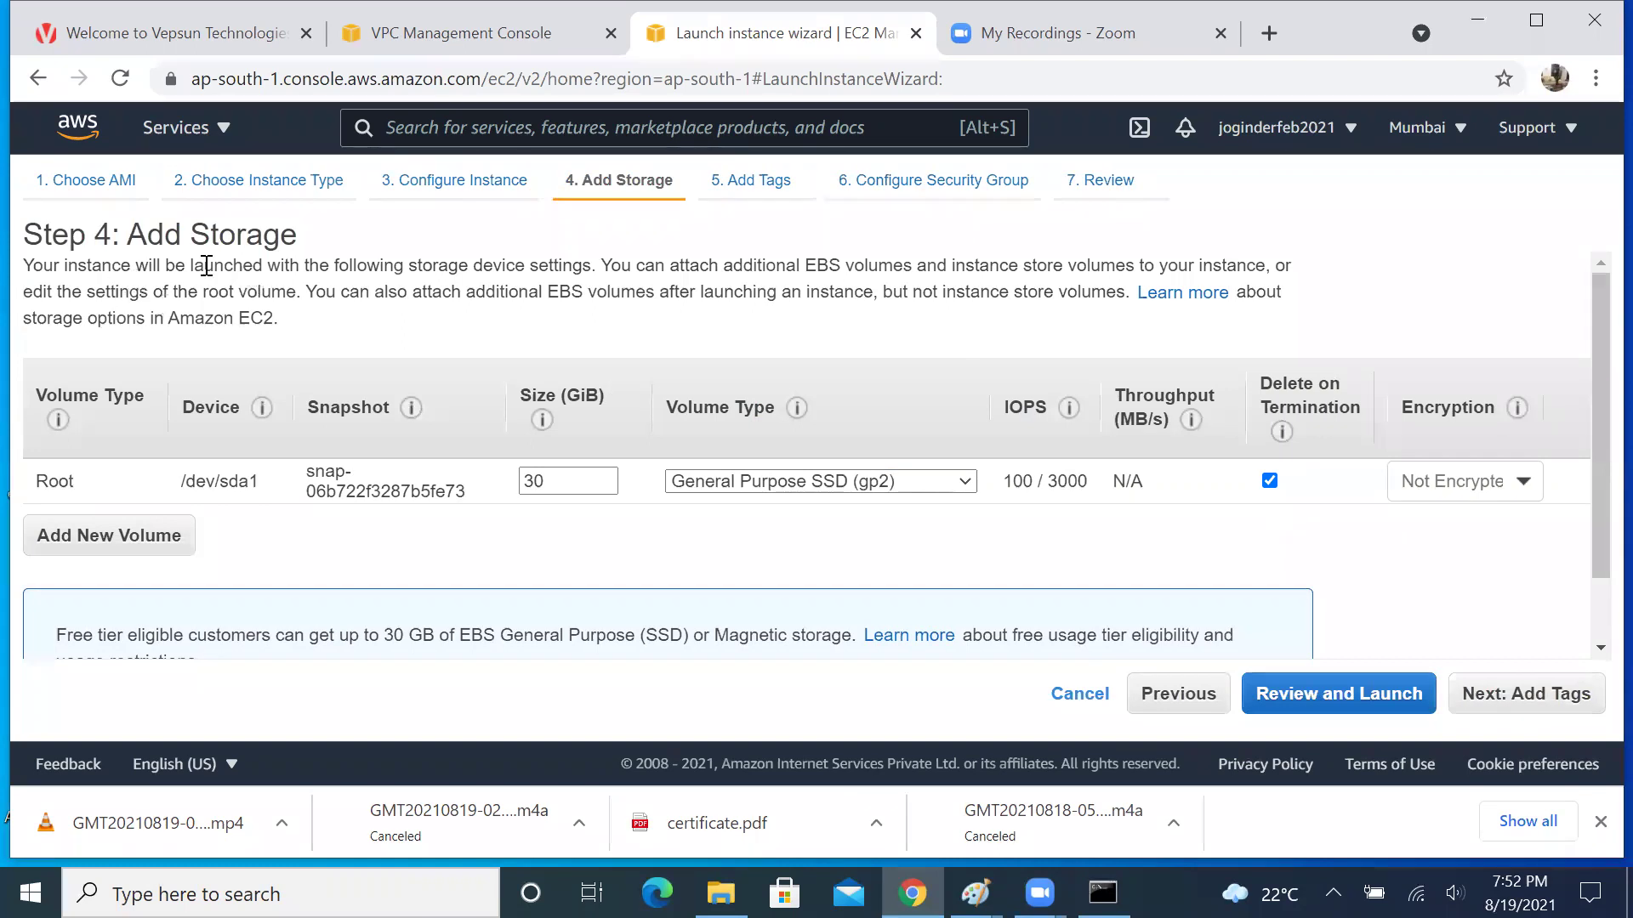
- Add a Name tag with the value 'Web Server 1' to the instance
{"action": "left_click", "coordinate": [1530, 699]}
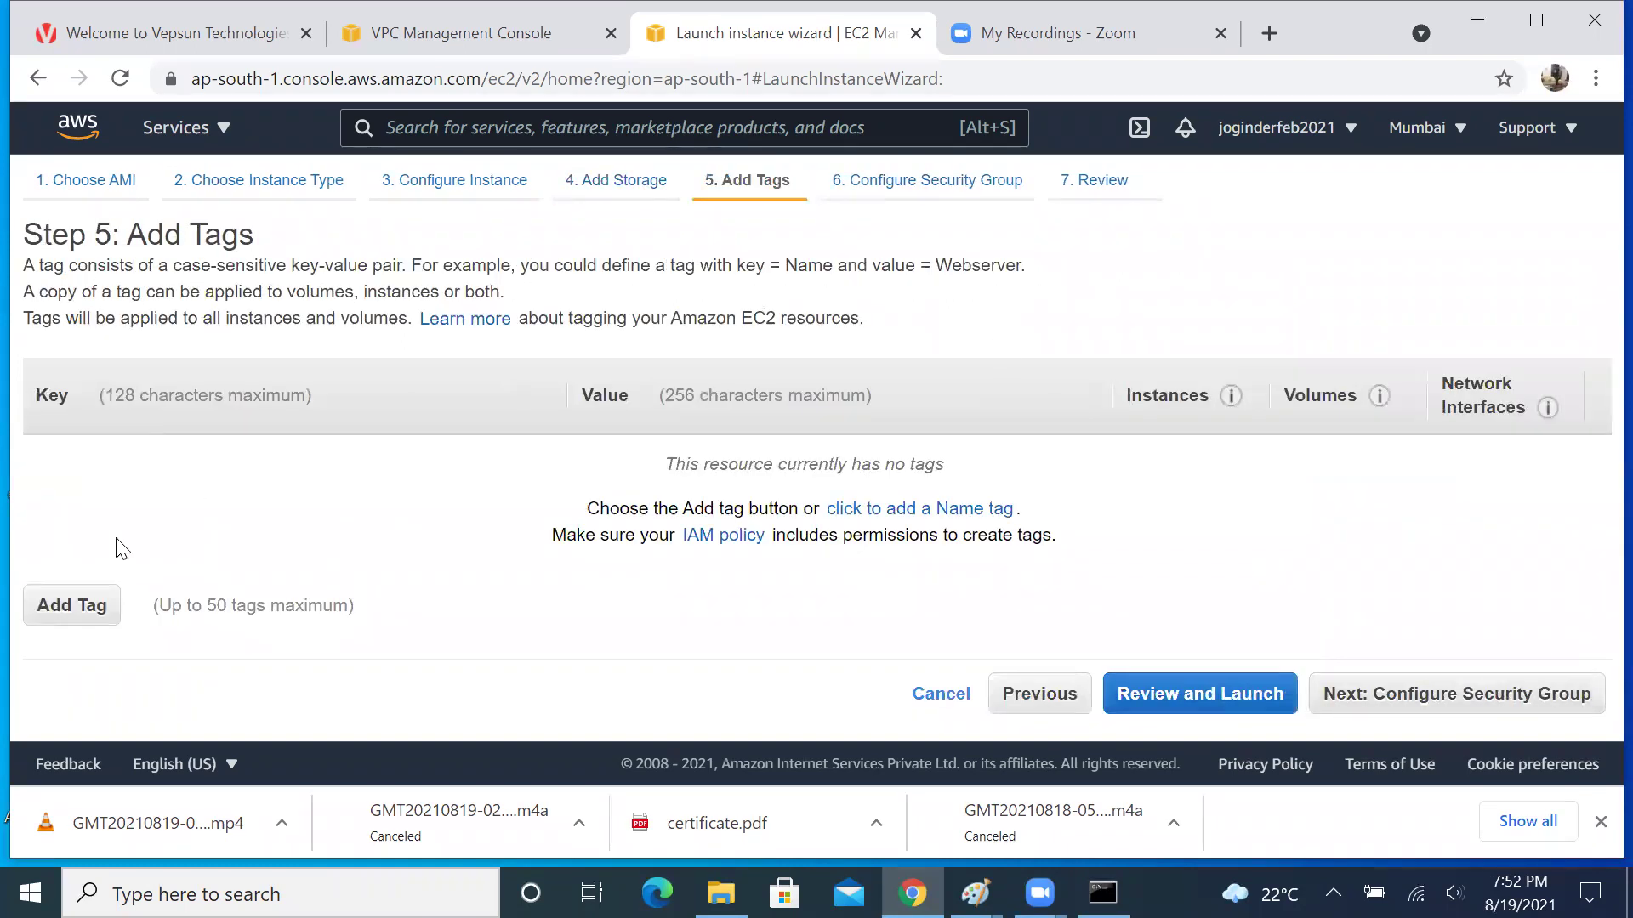
{"action": "left_click", "coordinate": [93, 606]}
{"action": "left_click", "coordinate": [348, 459]}
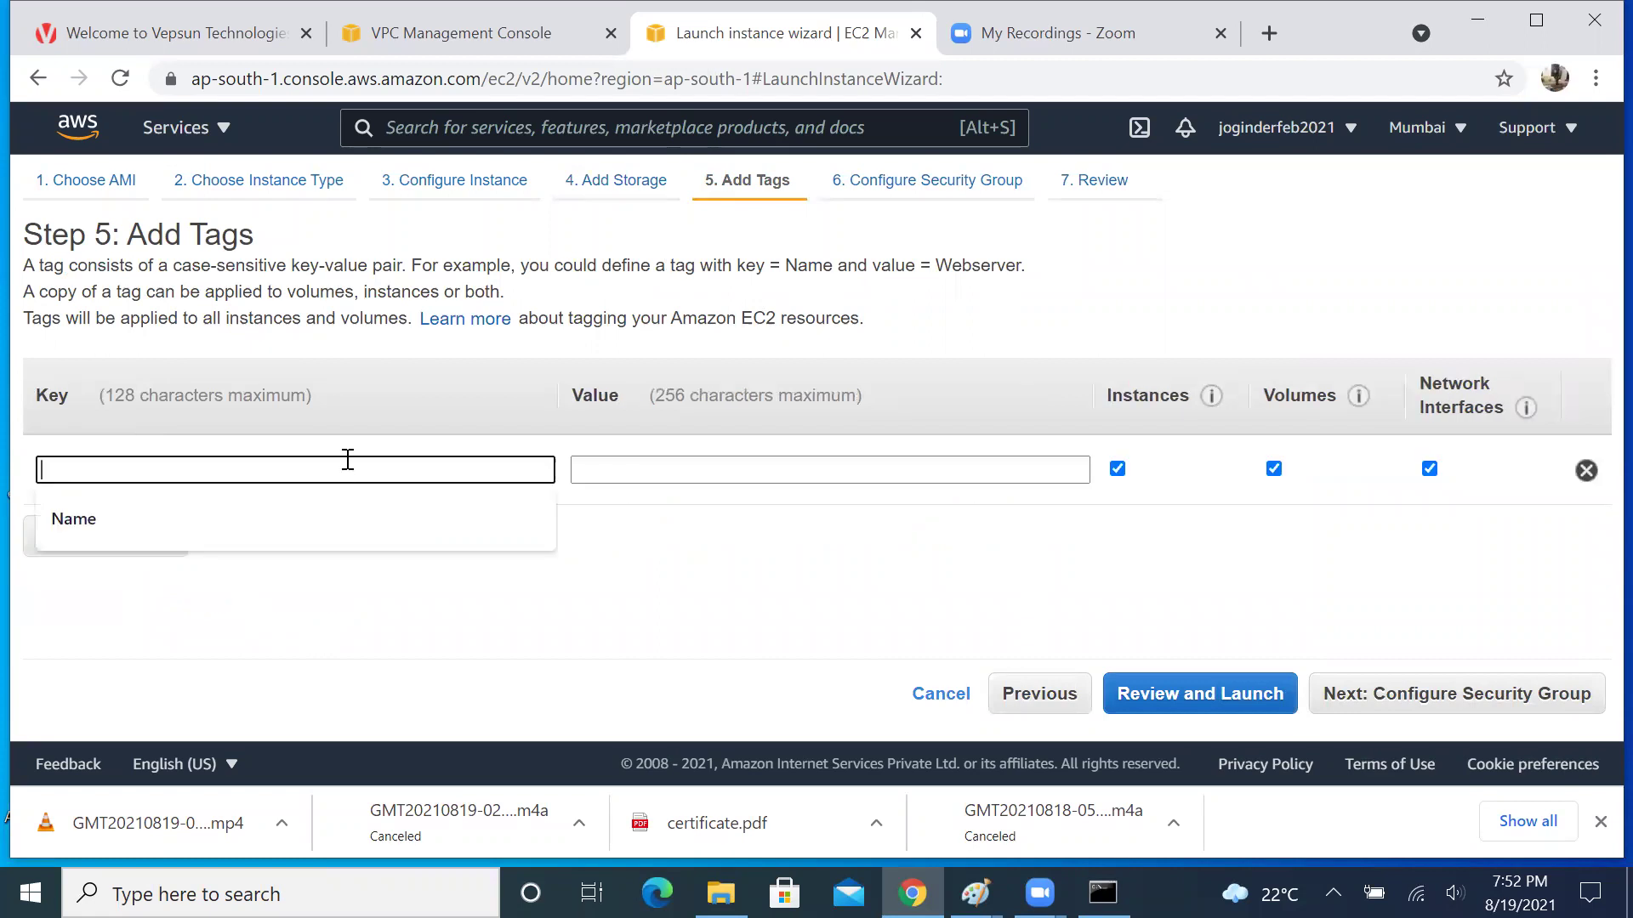
{"action": "type", "text": "Name"}
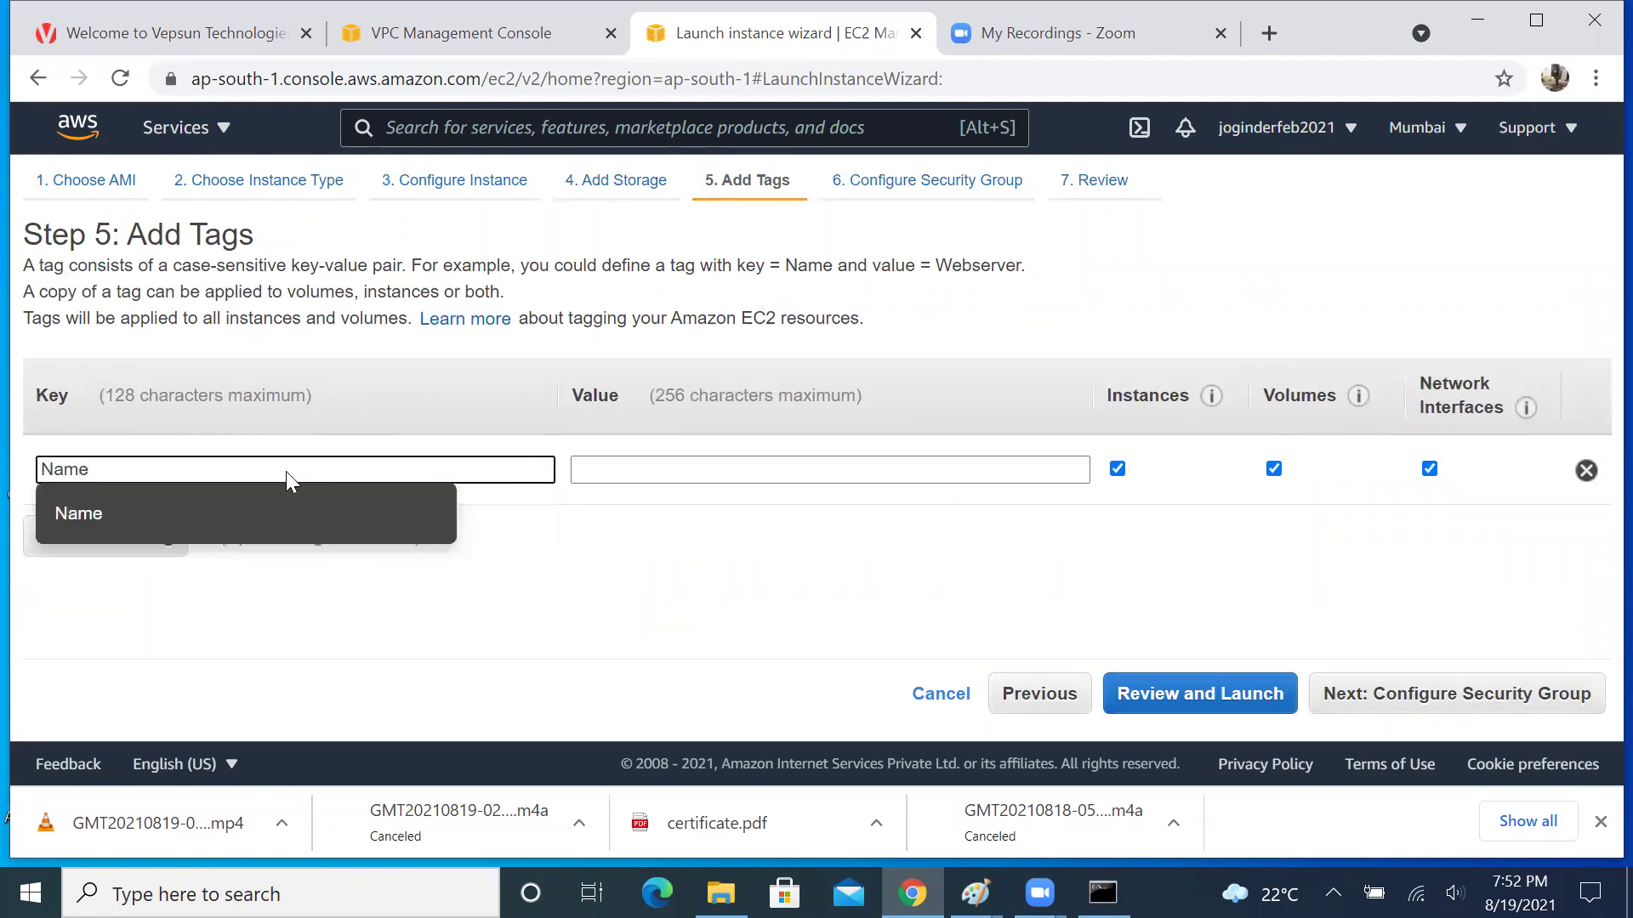
{"action": "left_click", "coordinate": [68, 513]}
{"action": "left_click", "coordinate": [820, 479]}
{"action": "type", "text": "Web Server 1"}
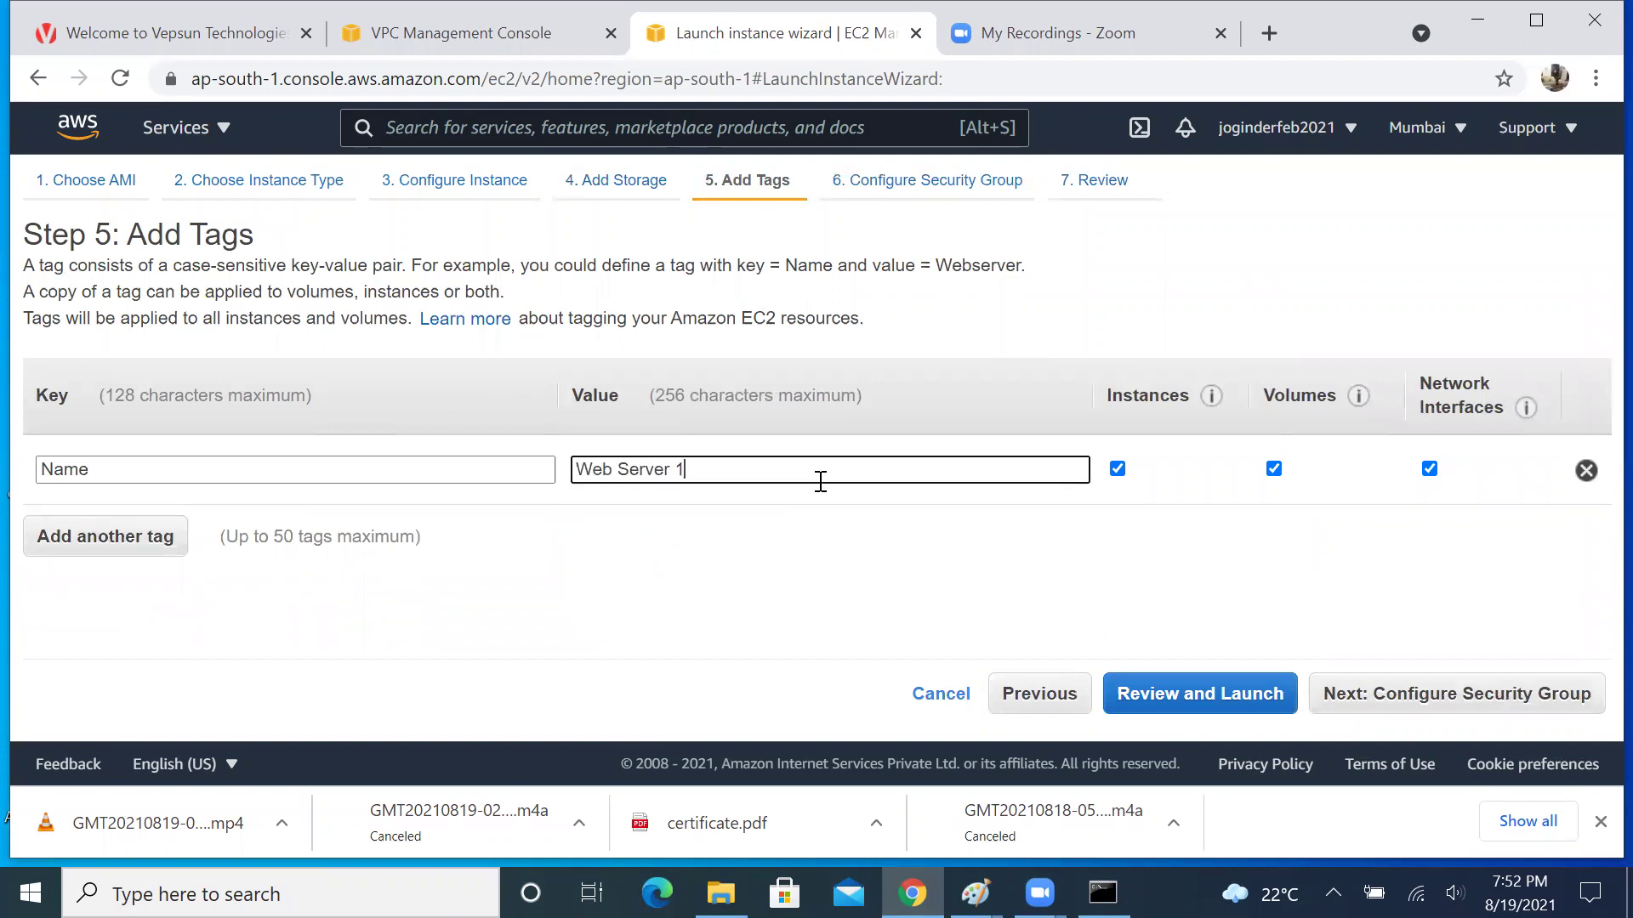
{"action": "left_click", "coordinate": [885, 568]}
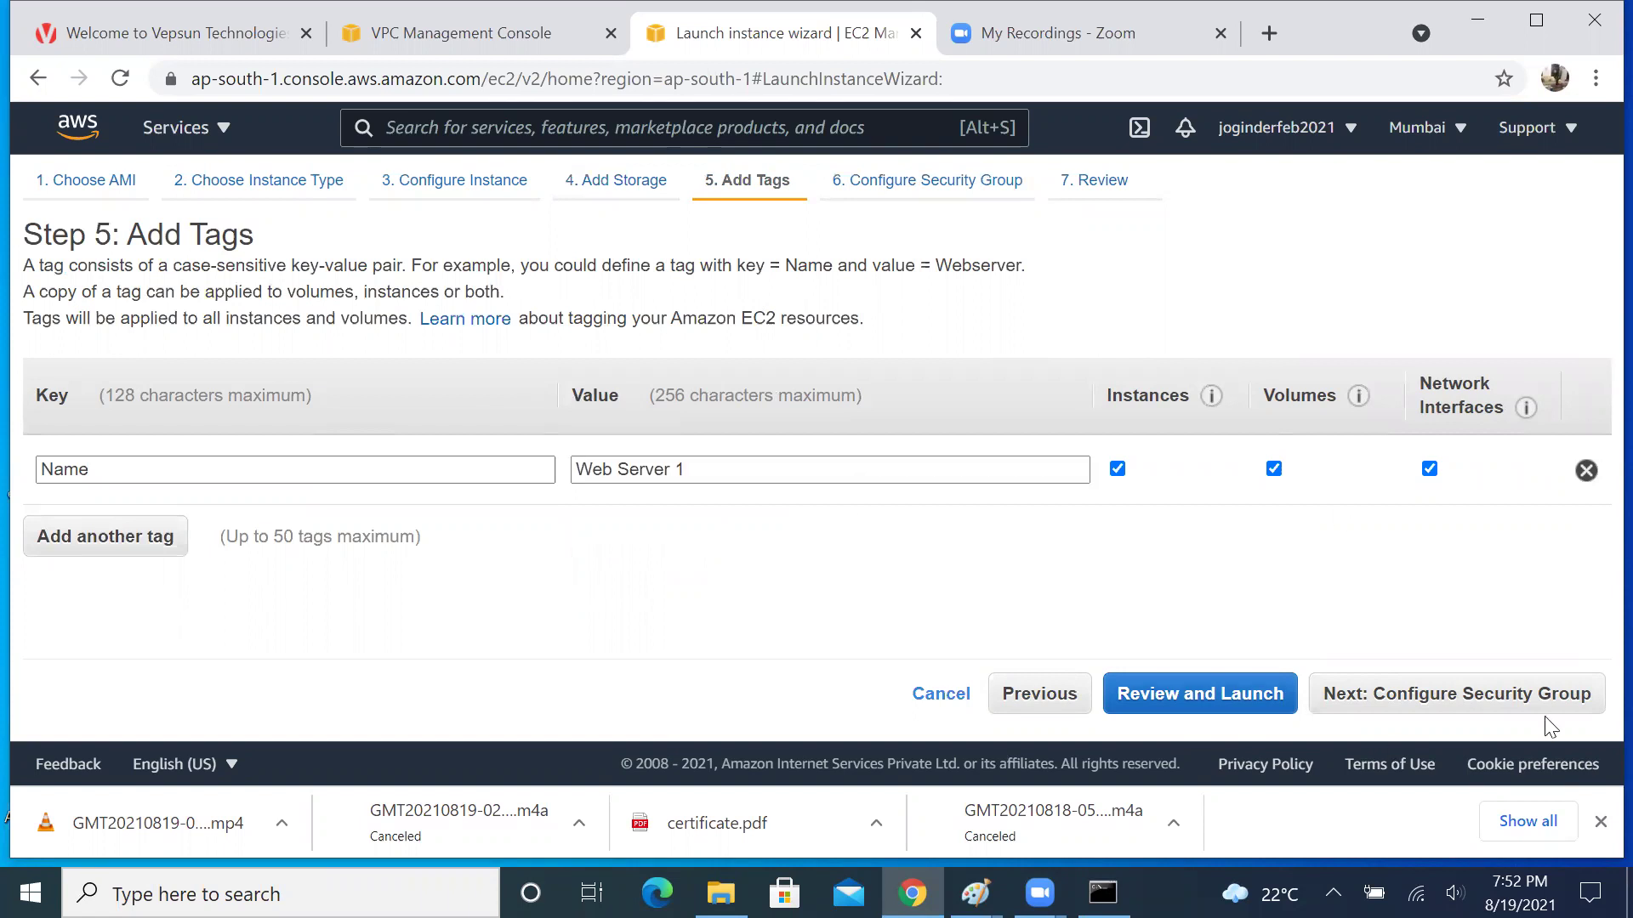
- Add an HTTP inbound rule and set both the RDP and HTTP sources to Anywhere
{"action": "left_click", "coordinate": [1375, 702]}
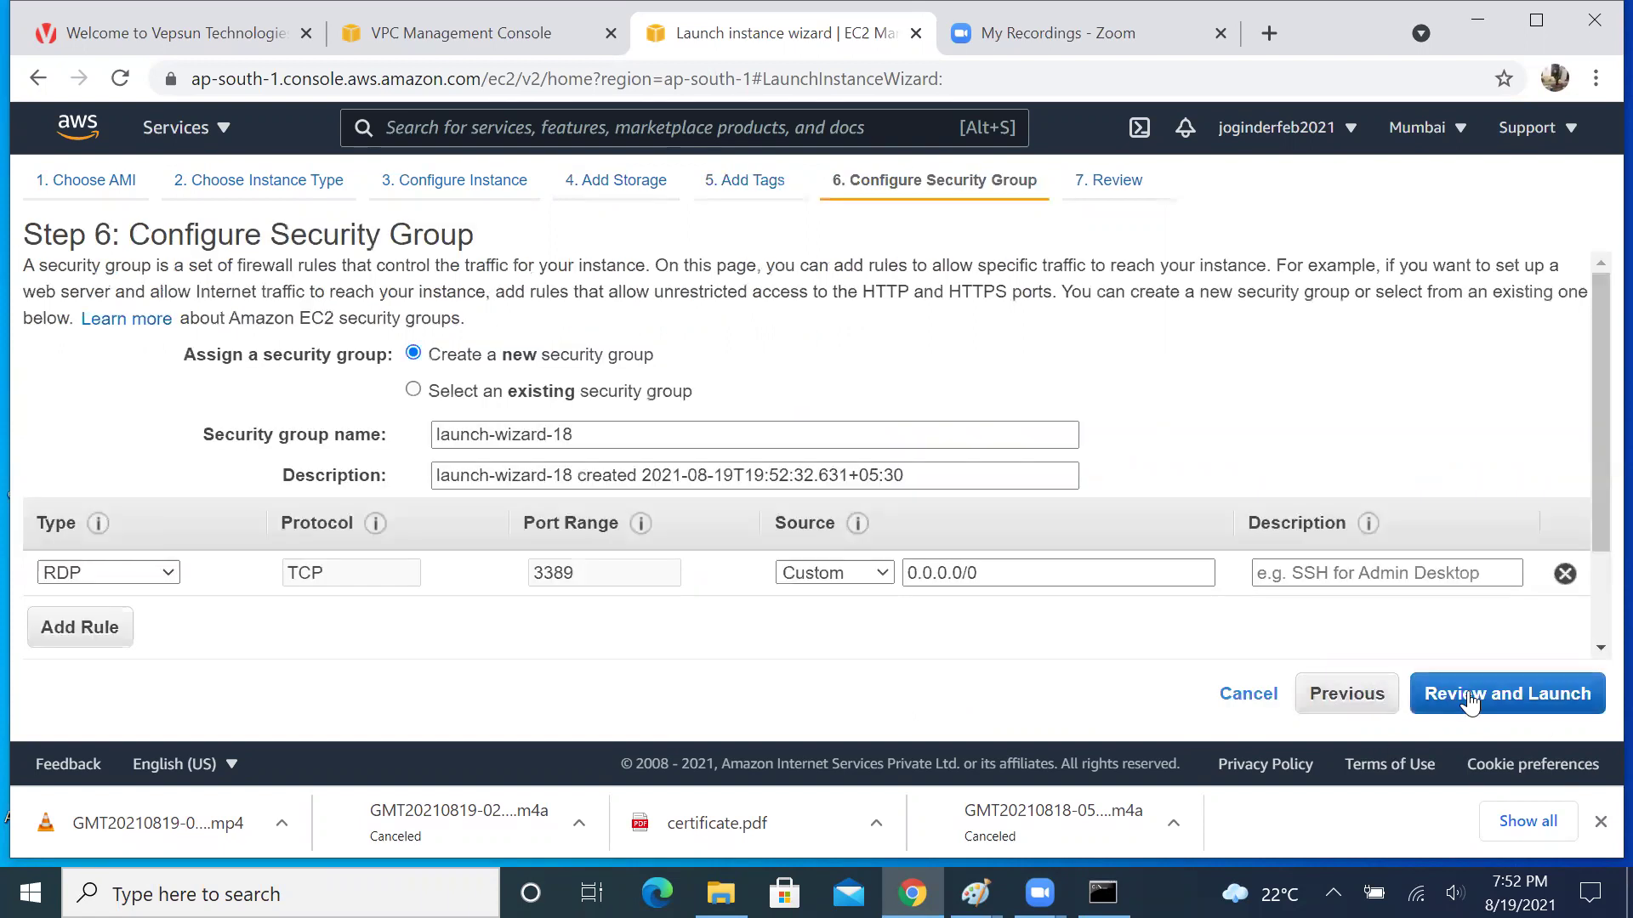
{"action": "left_click", "coordinate": [68, 627]}
{"action": "left_click", "coordinate": [141, 619]}
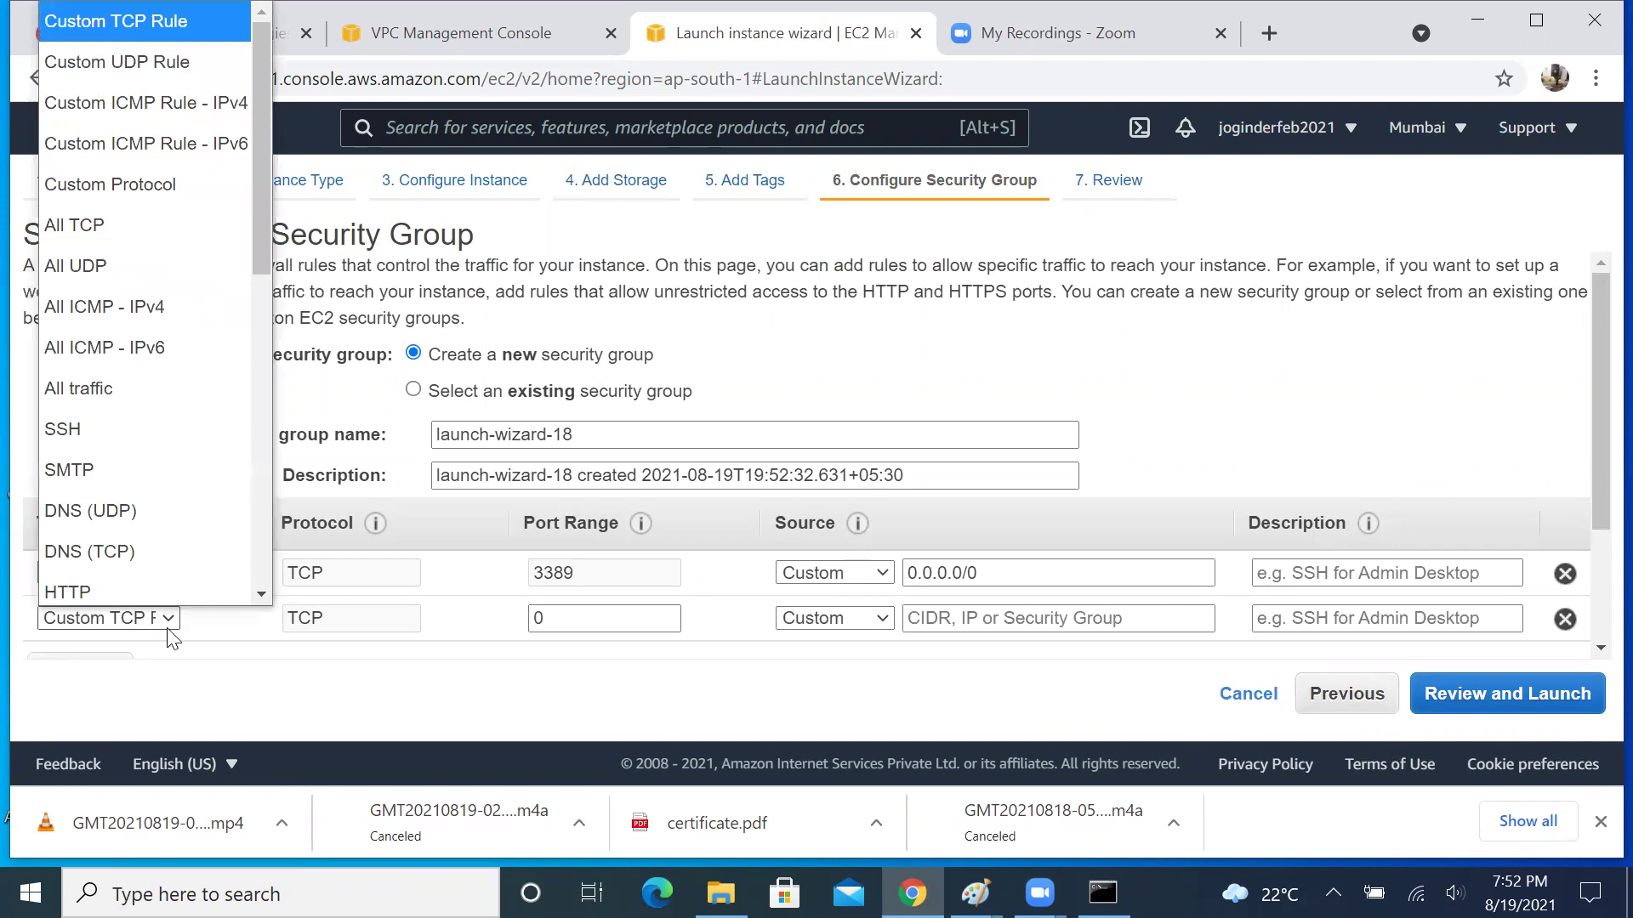
{"action": "left_click", "coordinate": [92, 581]}
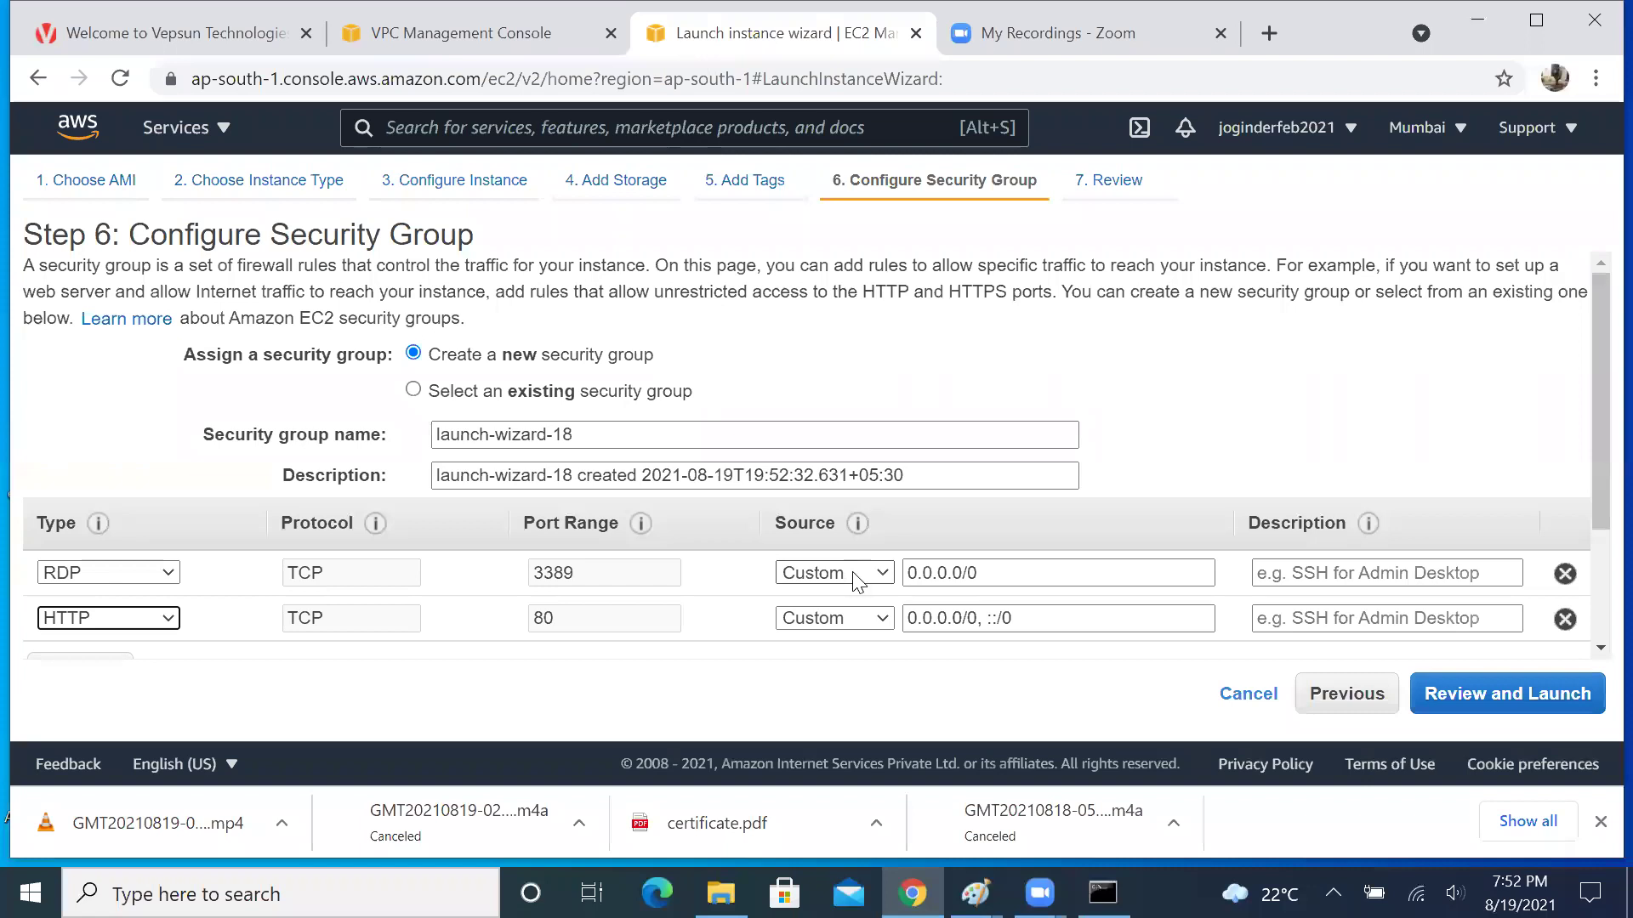
{"action": "left_click", "coordinate": [889, 587]}
{"action": "left_click", "coordinate": [820, 647]}
{"action": "left_click", "coordinate": [879, 629]}
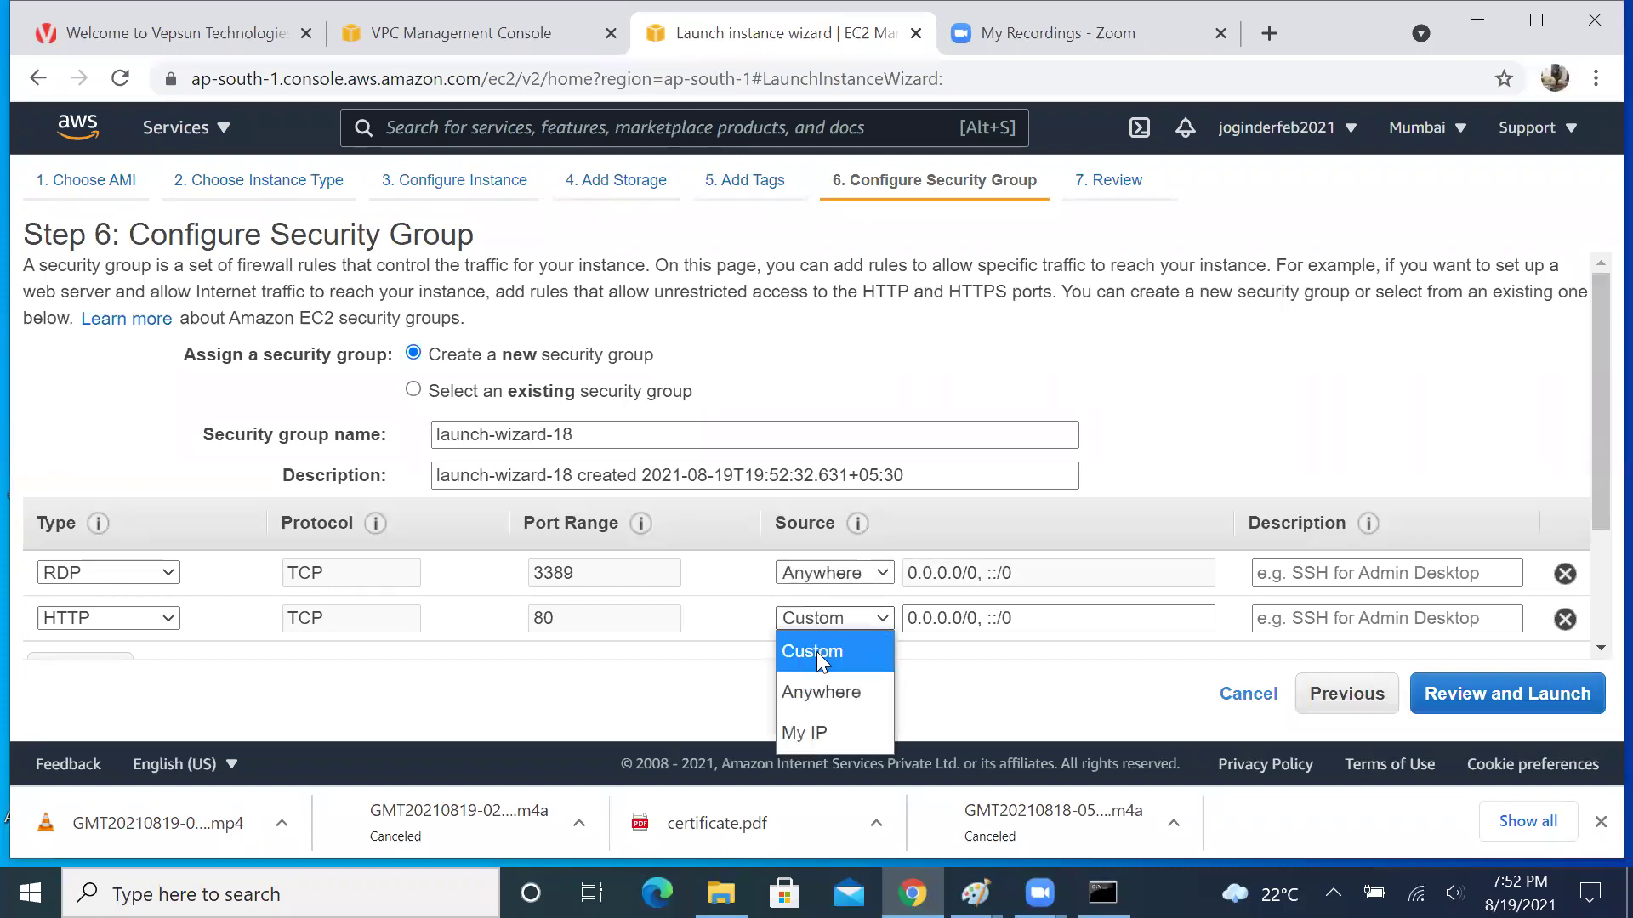
{"action": "left_click", "coordinate": [829, 692]}
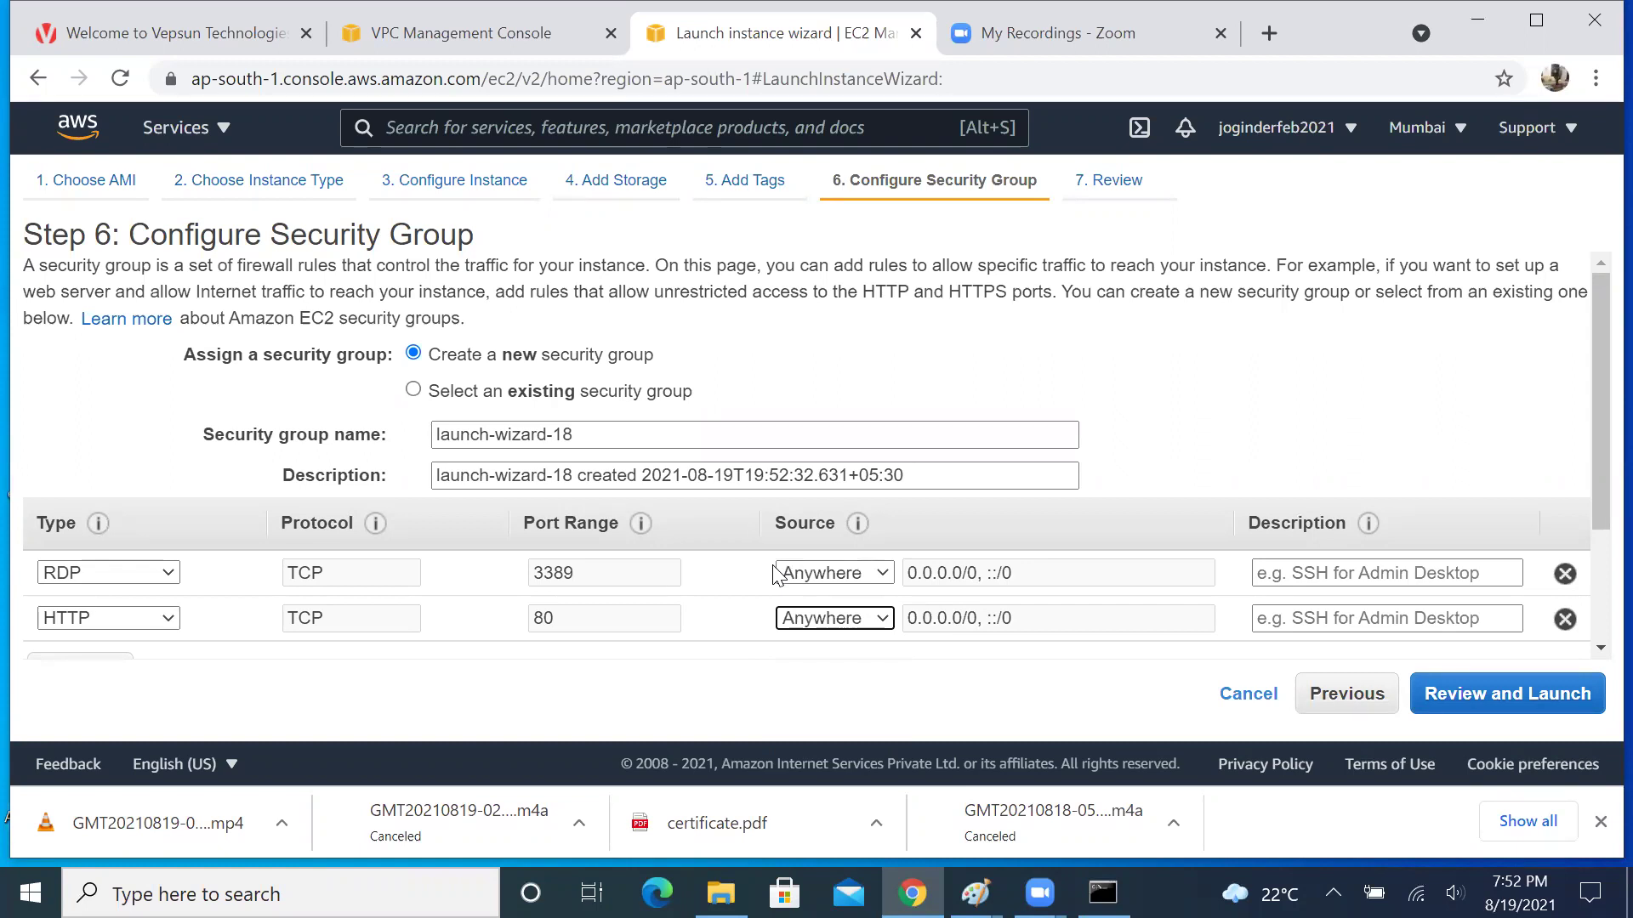
- Add a third rule allowing All ICMP - IPv4 from Anywhere, then proceed to review
{"action": "scroll", "coordinate": [153, 647], "scroll_direction": "down", "scroll_amount": 1}
{"action": "left_click", "coordinate": [111, 557]}
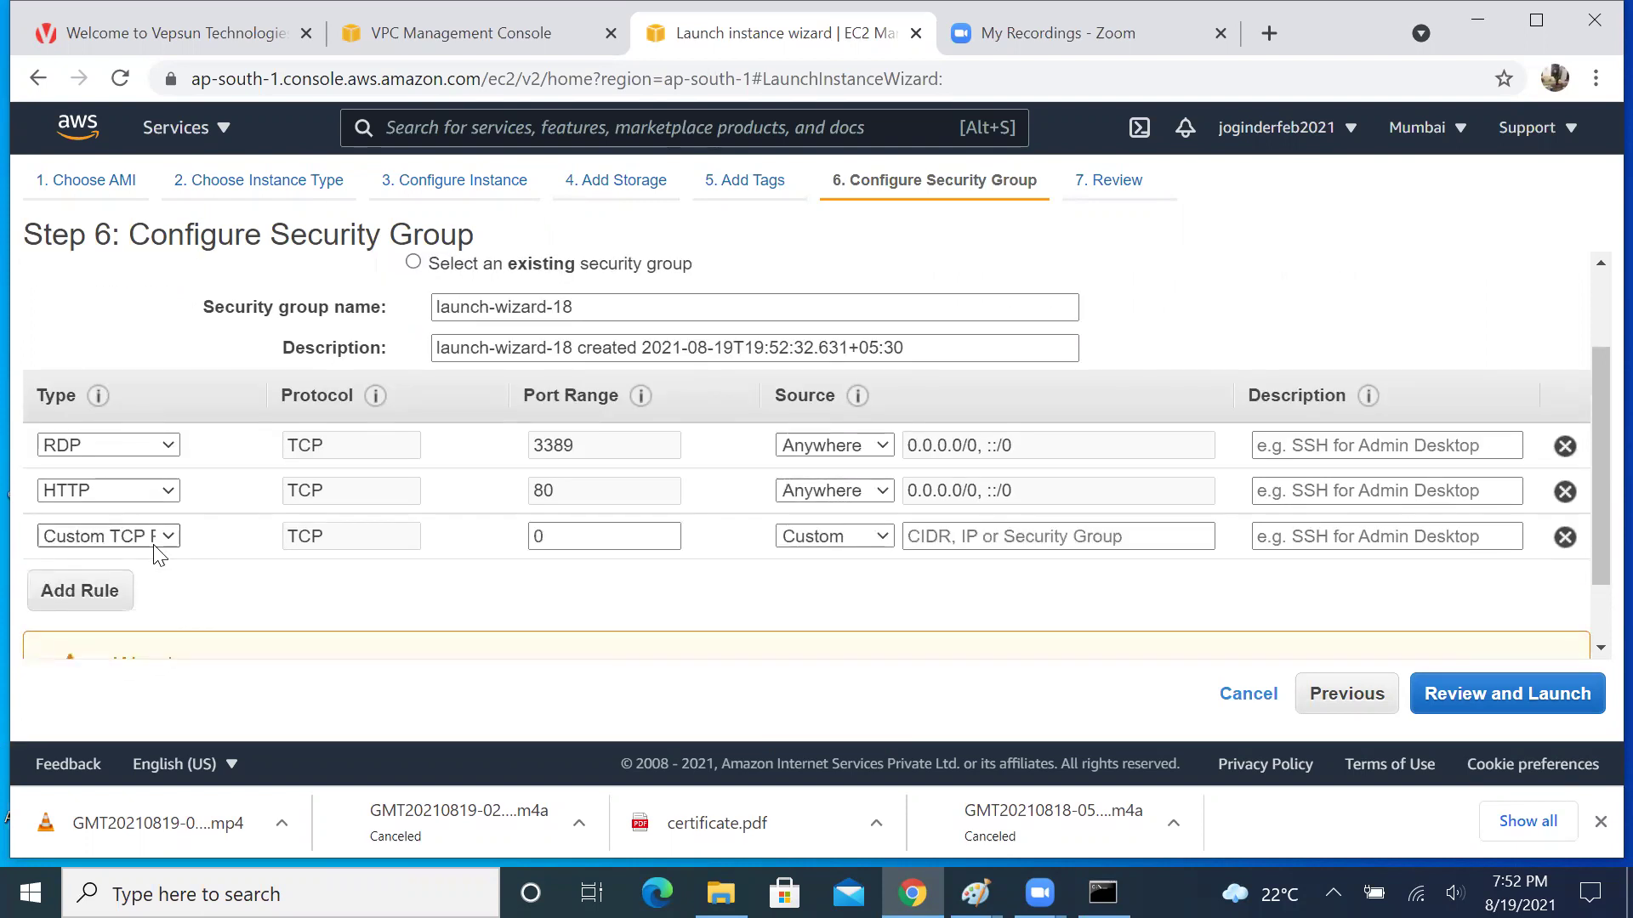
{"action": "left_click", "coordinate": [156, 545]}
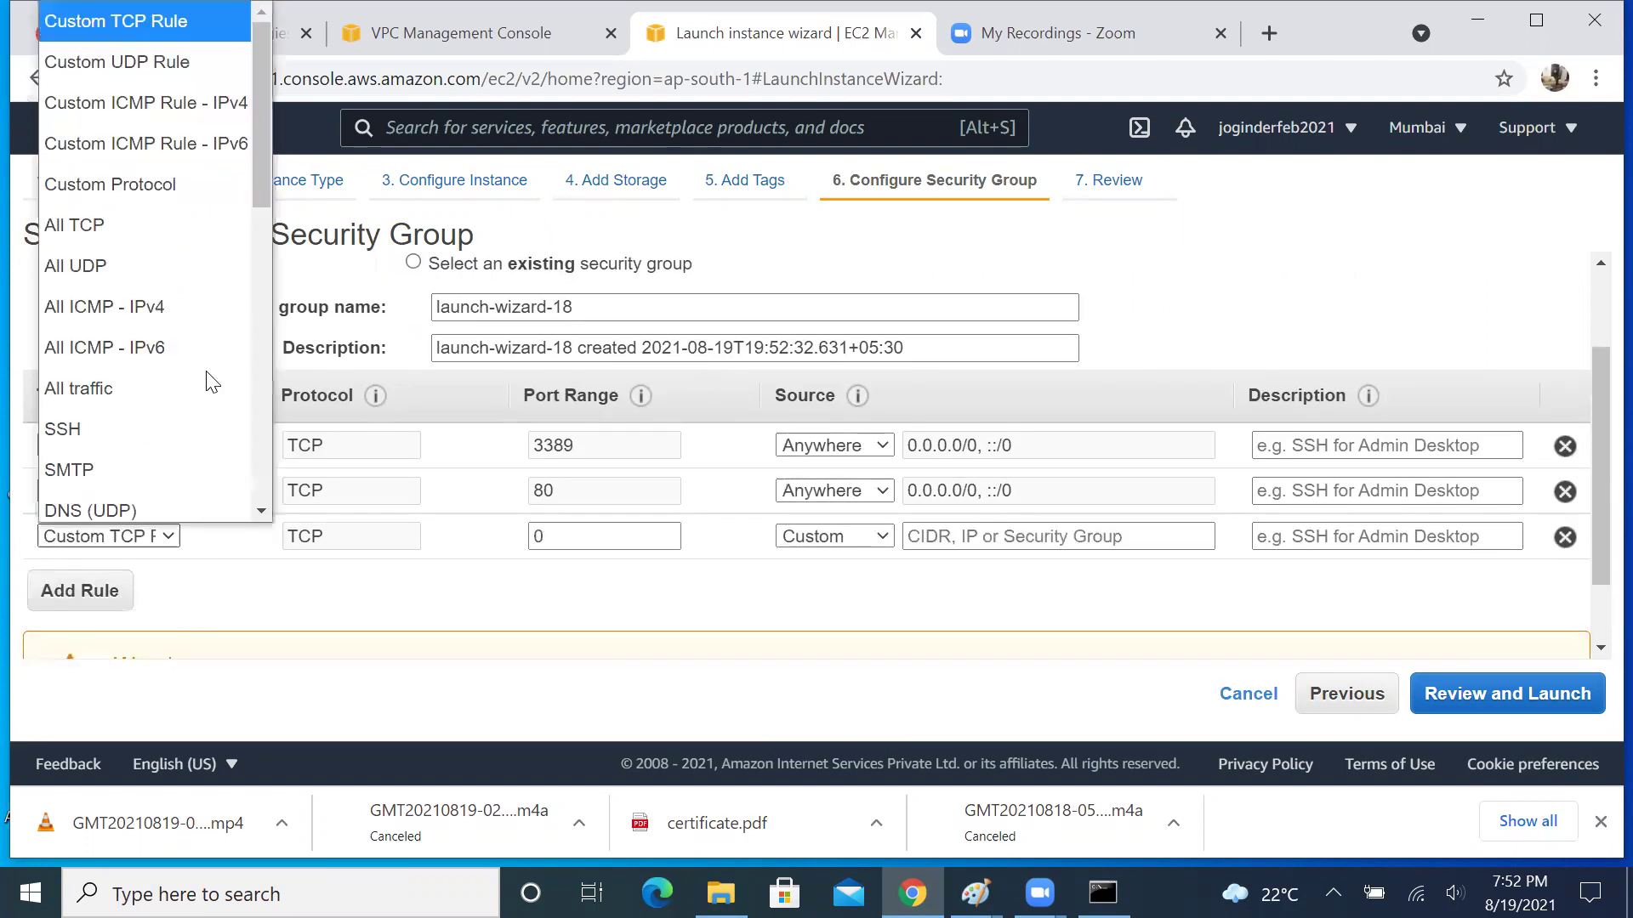
{"action": "left_click", "coordinate": [112, 301]}
{"action": "left_click", "coordinate": [863, 538]}
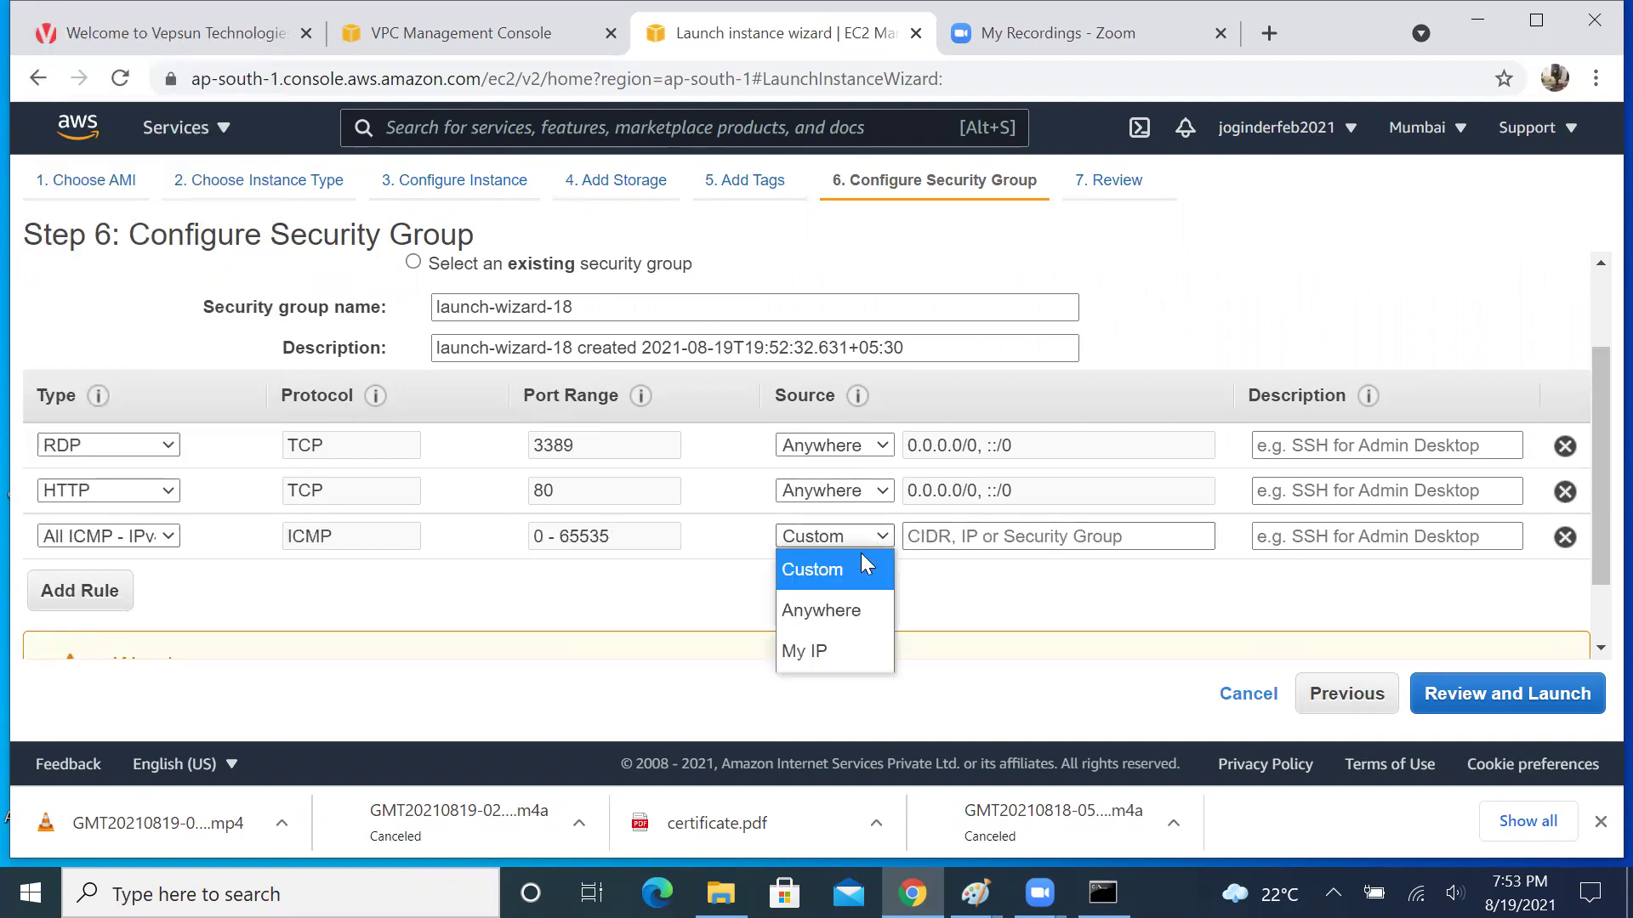
{"action": "left_click", "coordinate": [846, 610]}
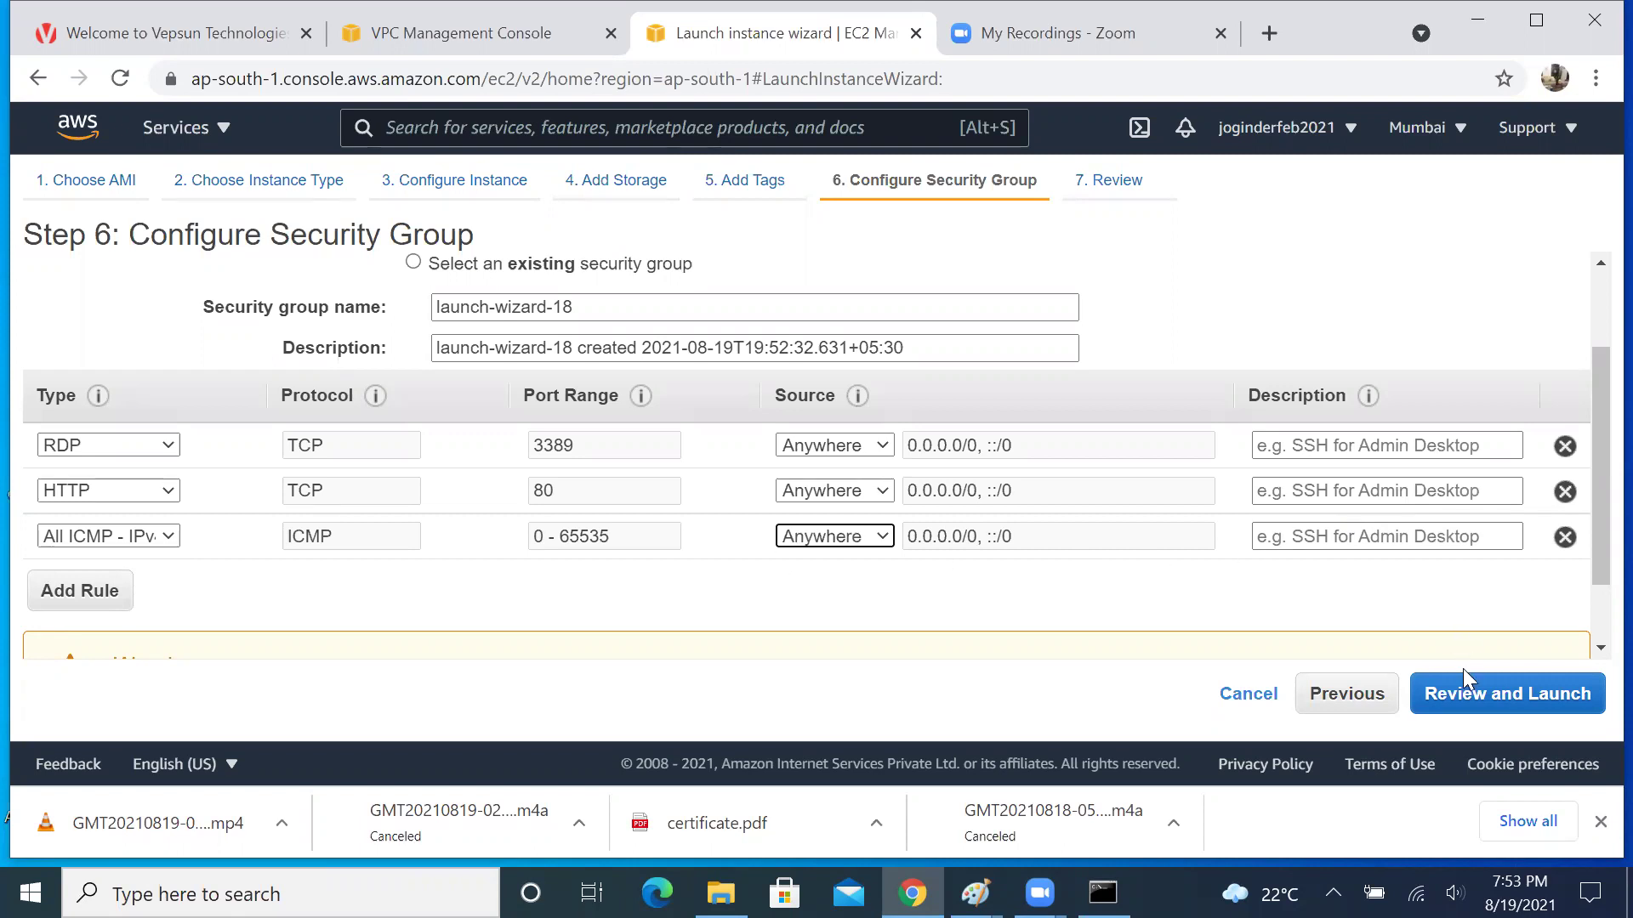
{"action": "left_click", "coordinate": [1481, 707]}
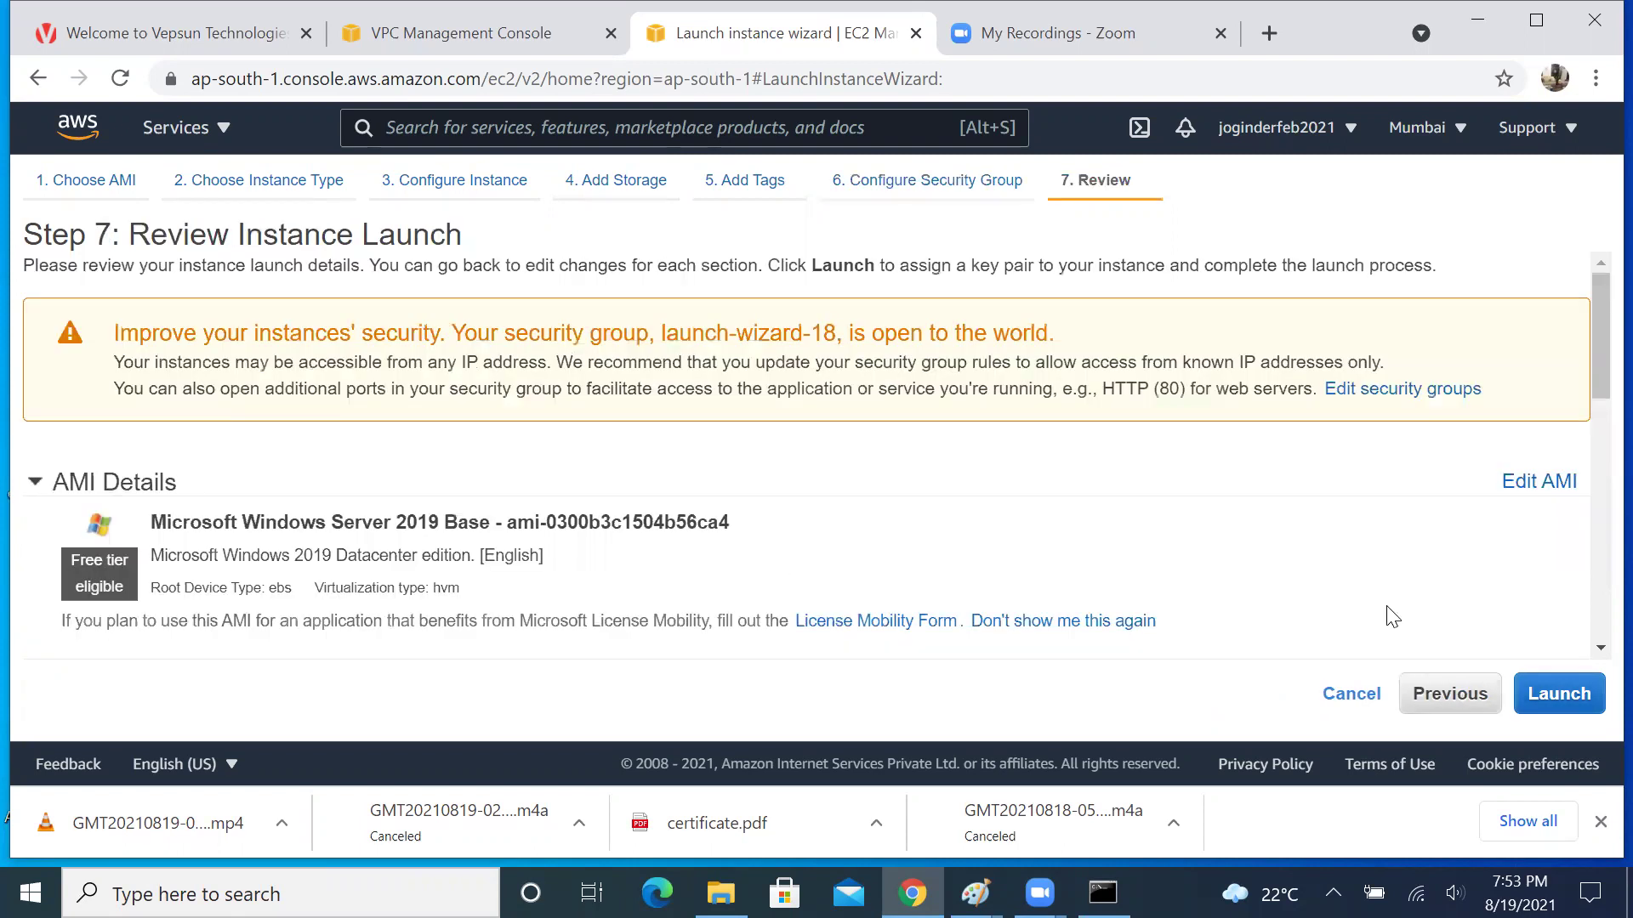
- Launch Web Server 1 with the 'pppp' RSA key pair and view it in the instances list
{"action": "left_click", "coordinate": [1571, 697]}
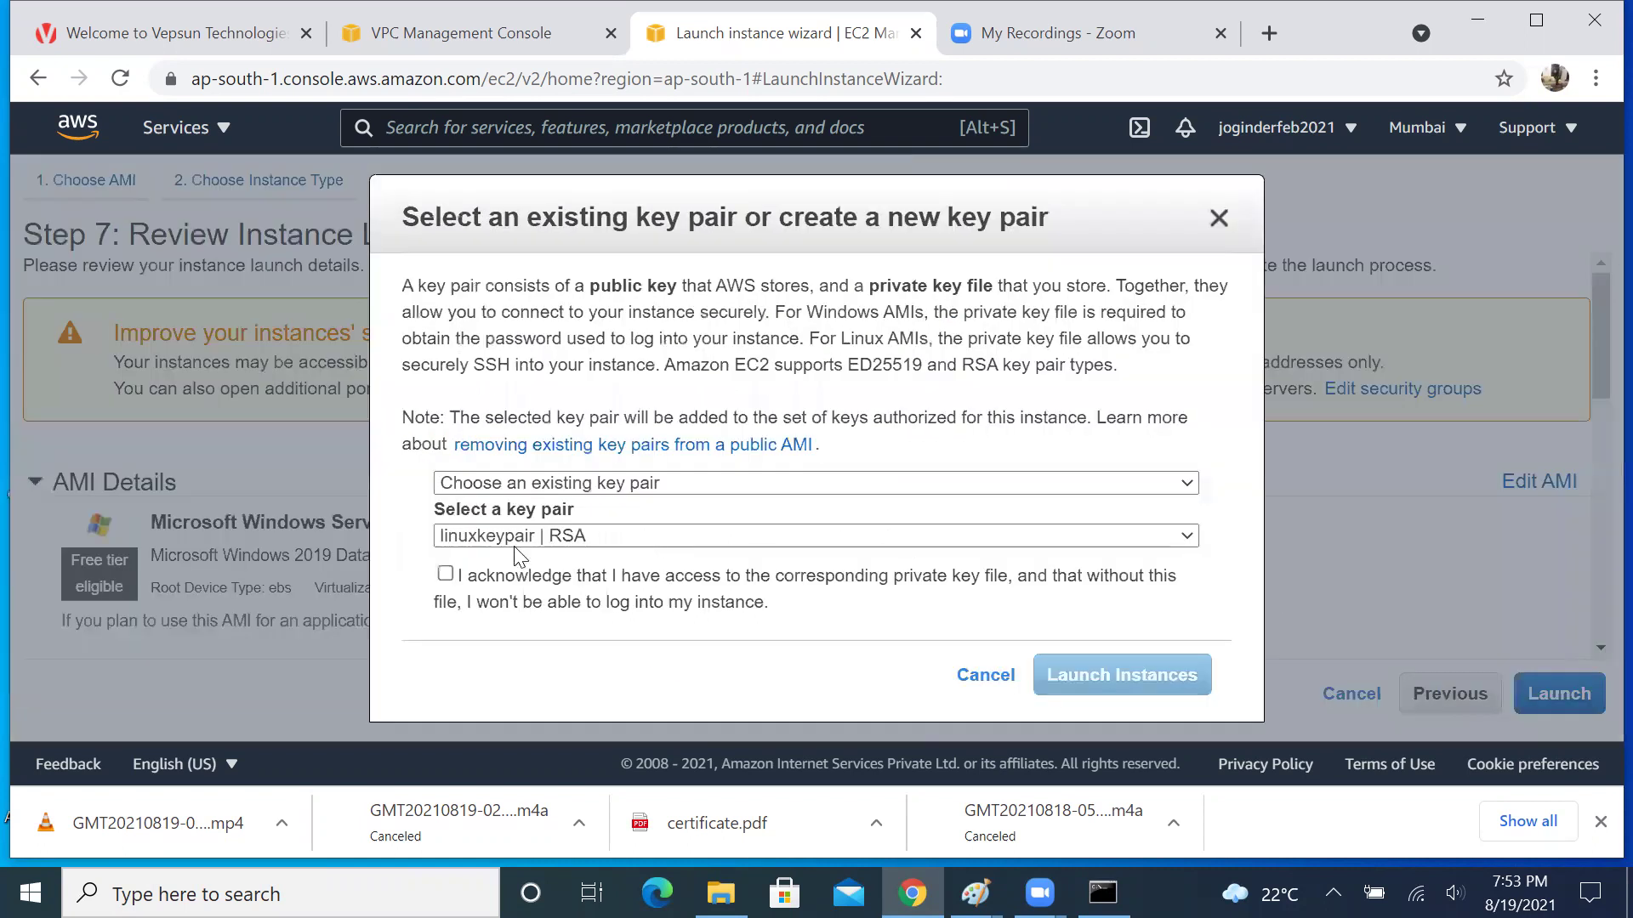
{"action": "left_click", "coordinate": [618, 536]}
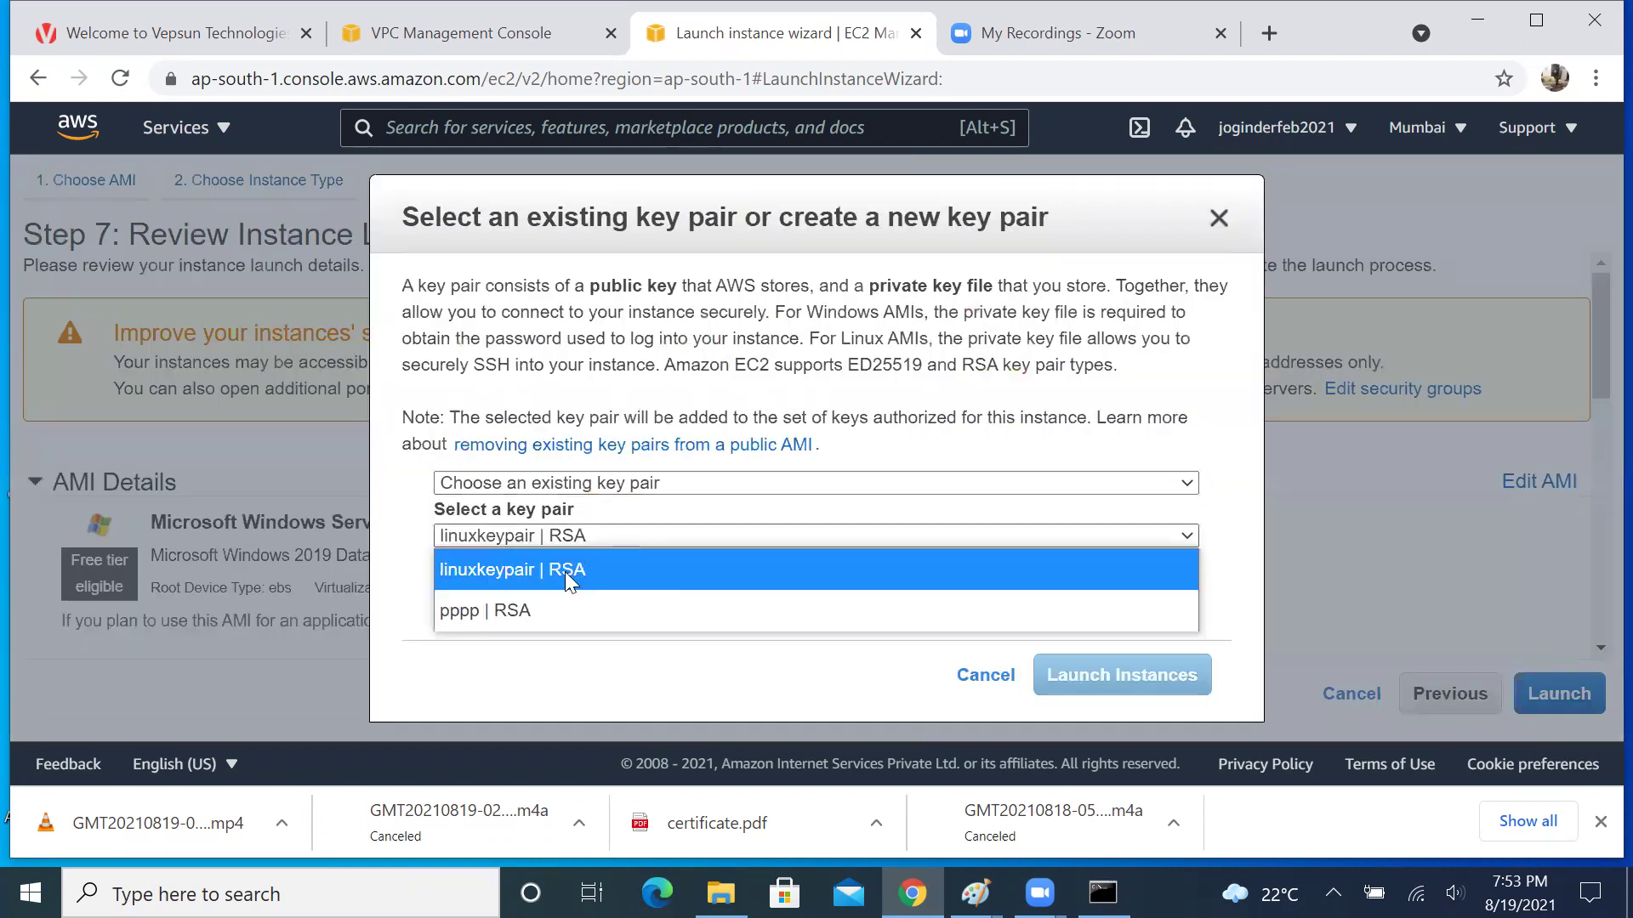
{"action": "left_click", "coordinate": [483, 617]}
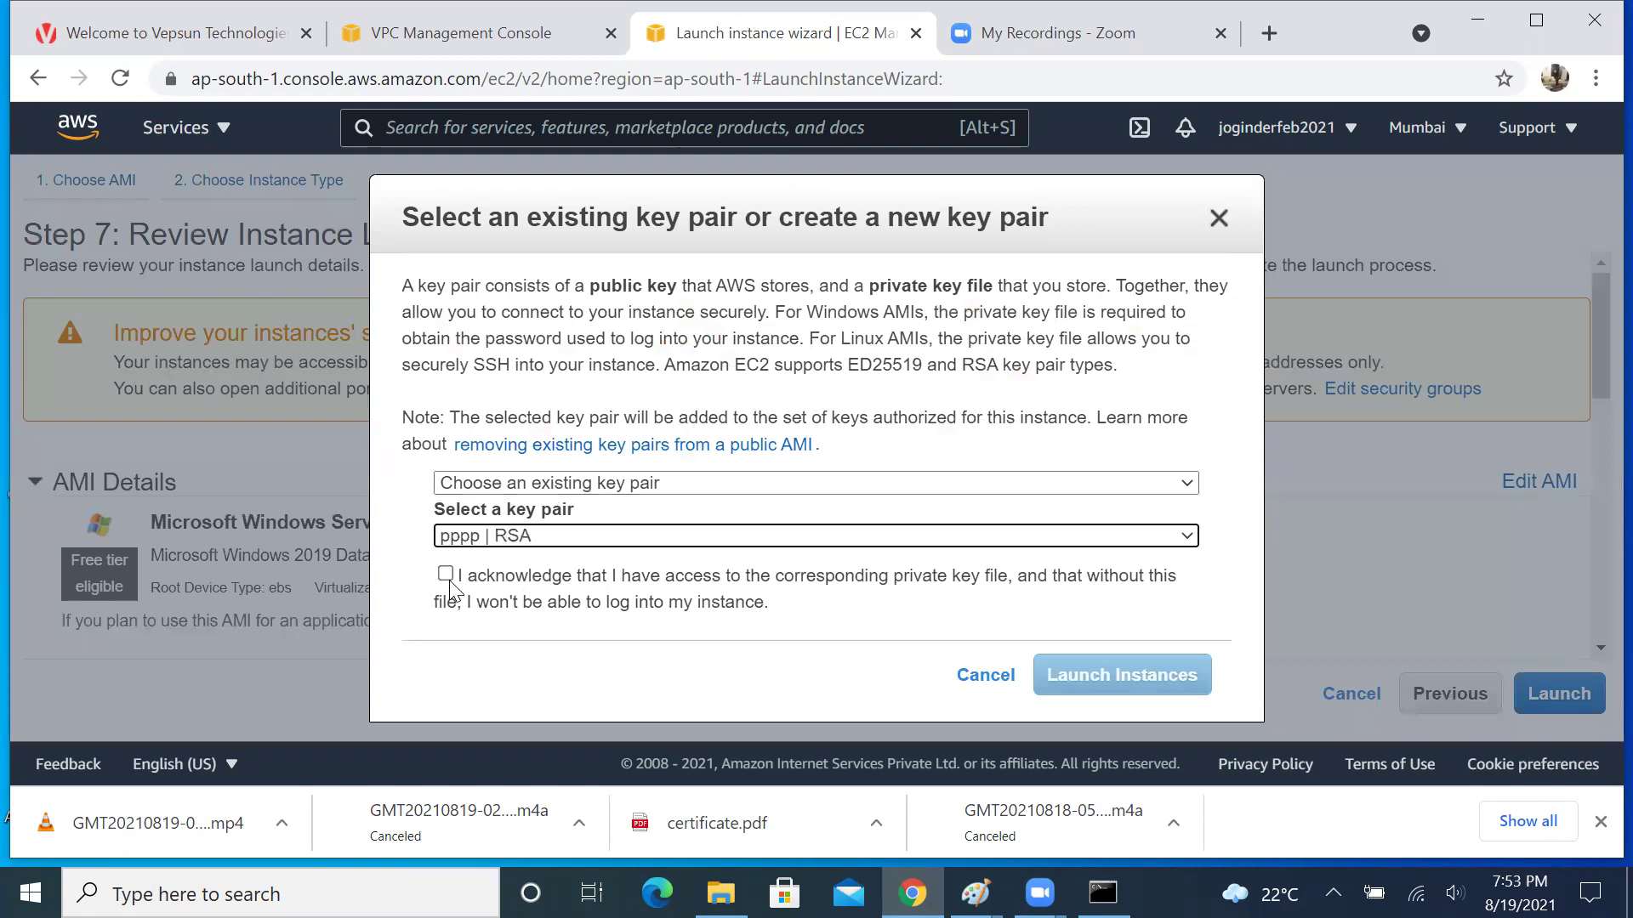
{"action": "left_click", "coordinate": [446, 575]}
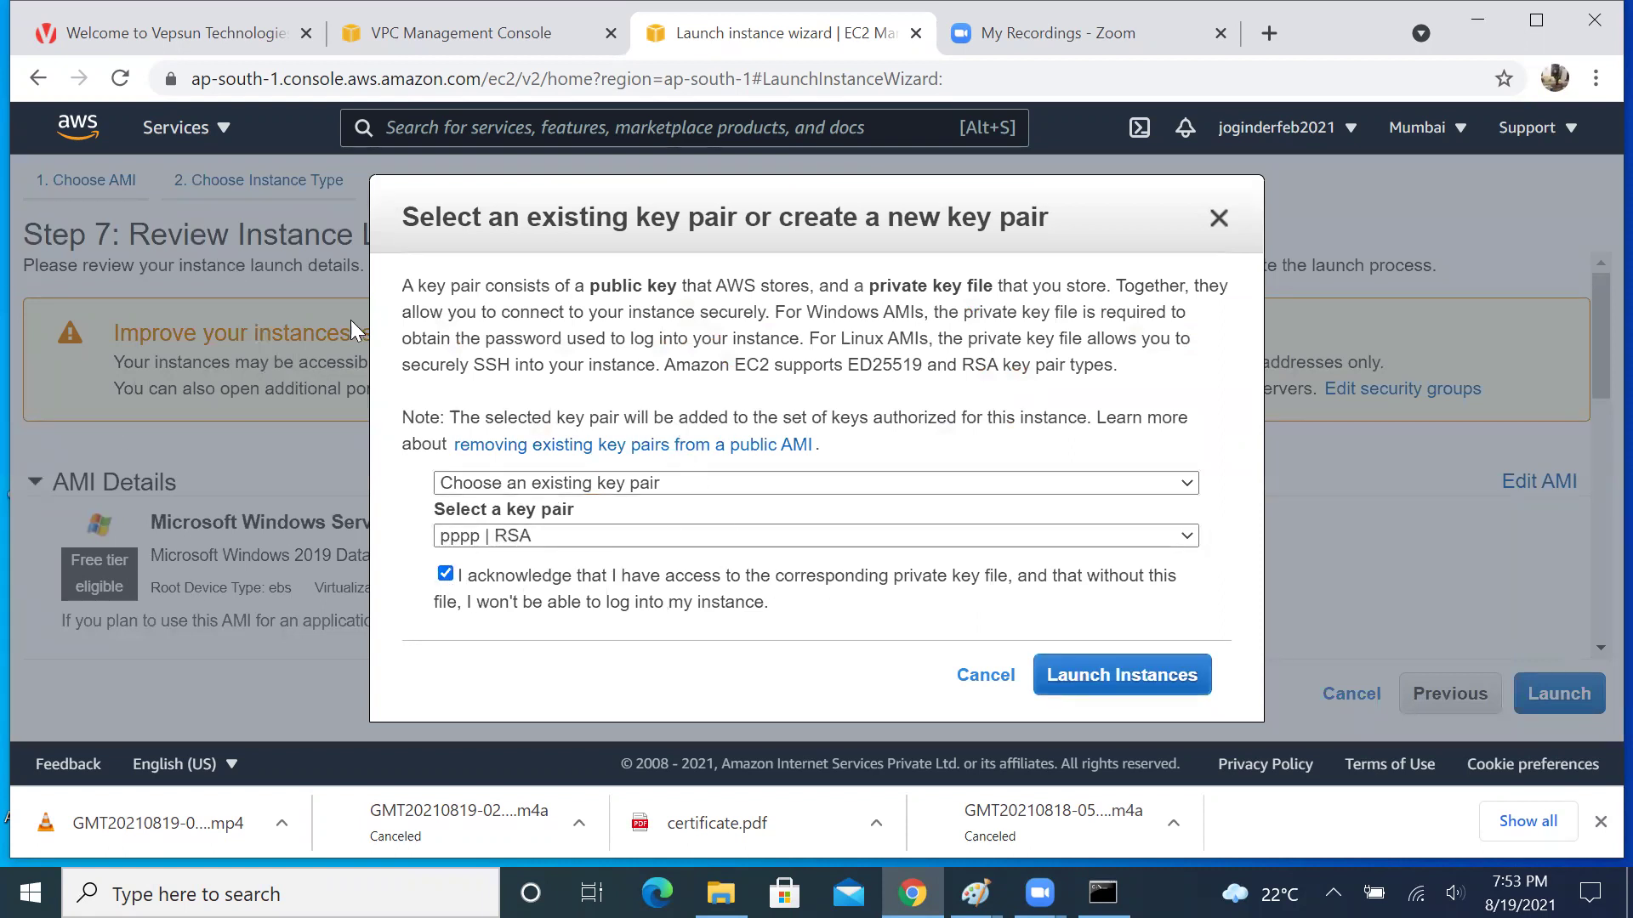
{"action": "left_click", "coordinate": [1108, 677]}
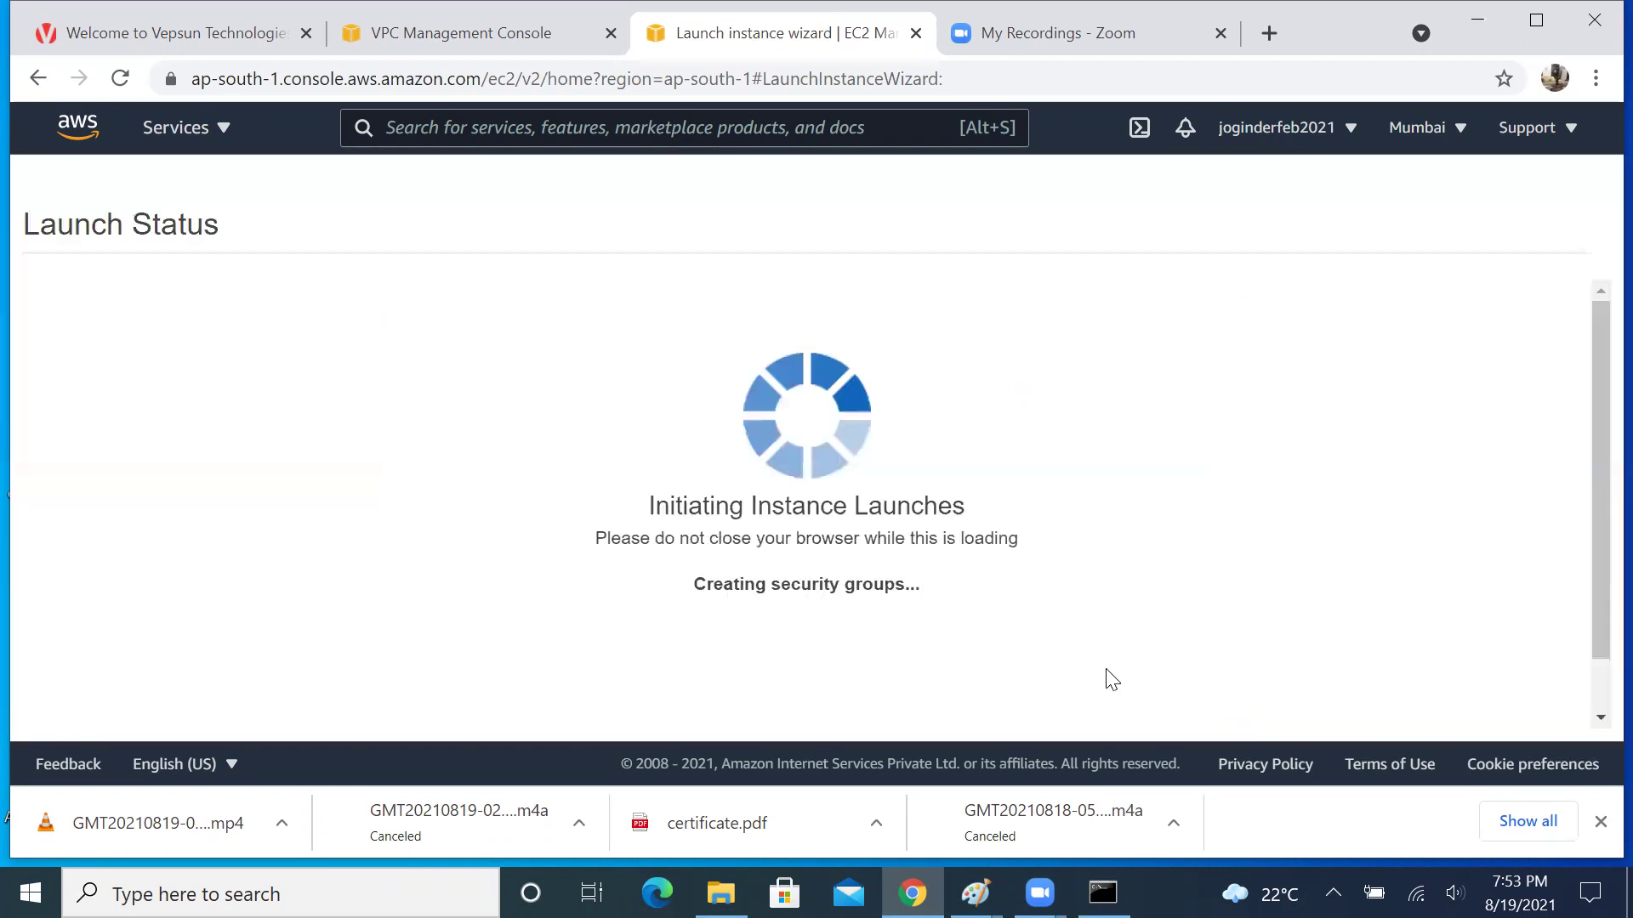
{"action": "scroll", "coordinate": [1333, 394], "scroll_direction": "down", "scroll_amount": 5}
{"action": "left_click", "coordinate": [1486, 725]}
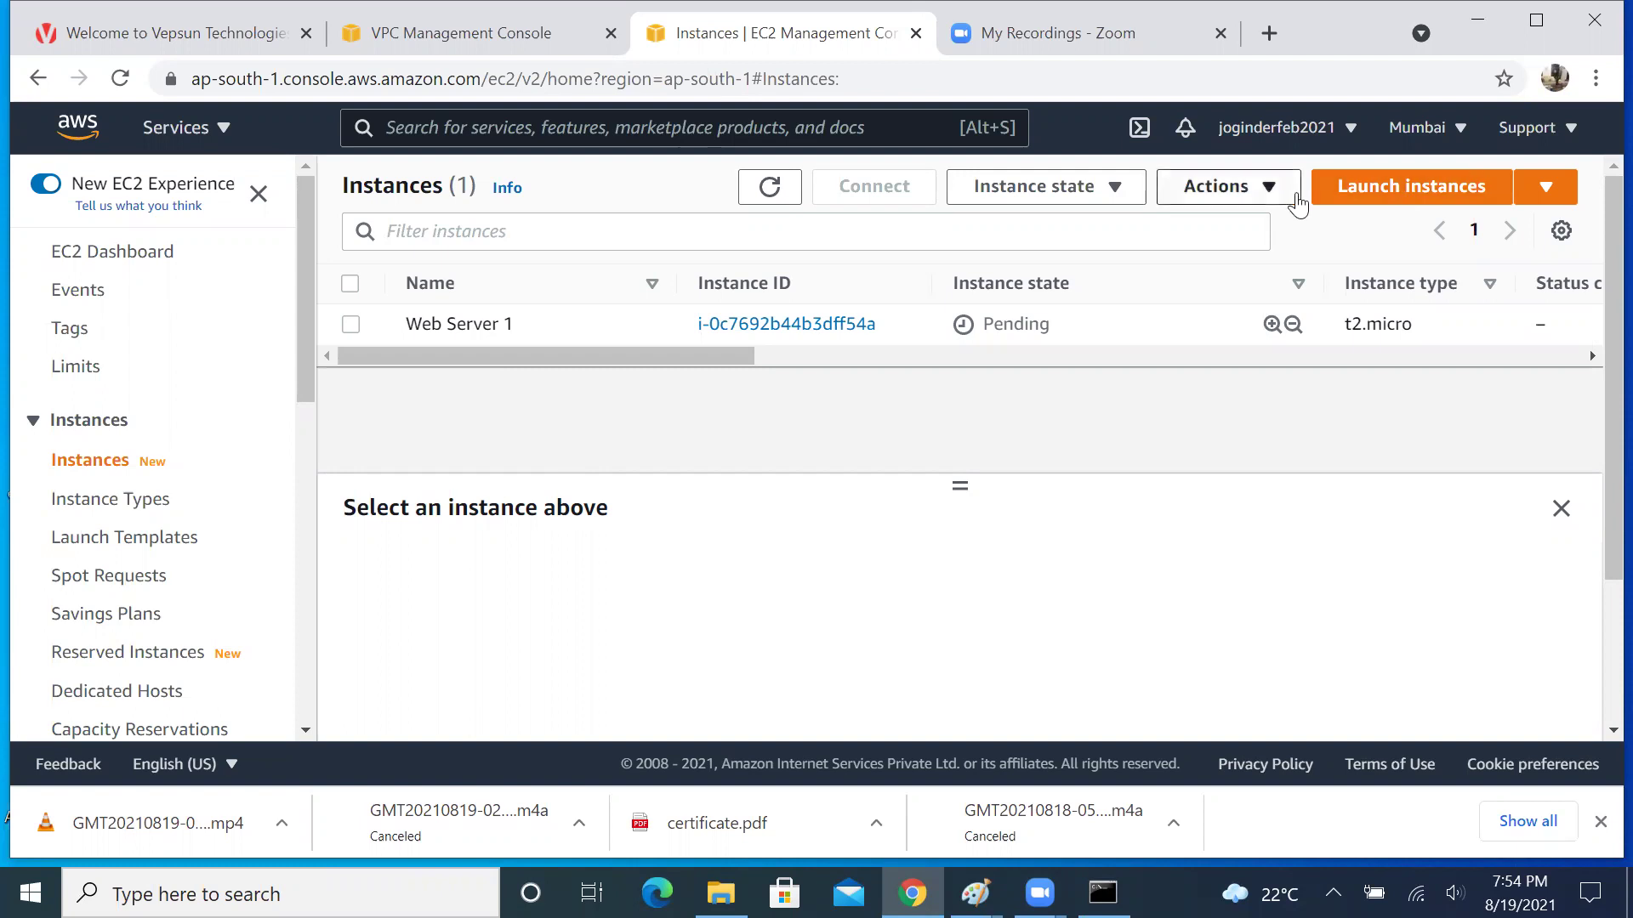
- Start another launch filtered to free tier, choosing Windows Server 2019 Base on t2.micro
{"action": "left_click", "coordinate": [1388, 189]}
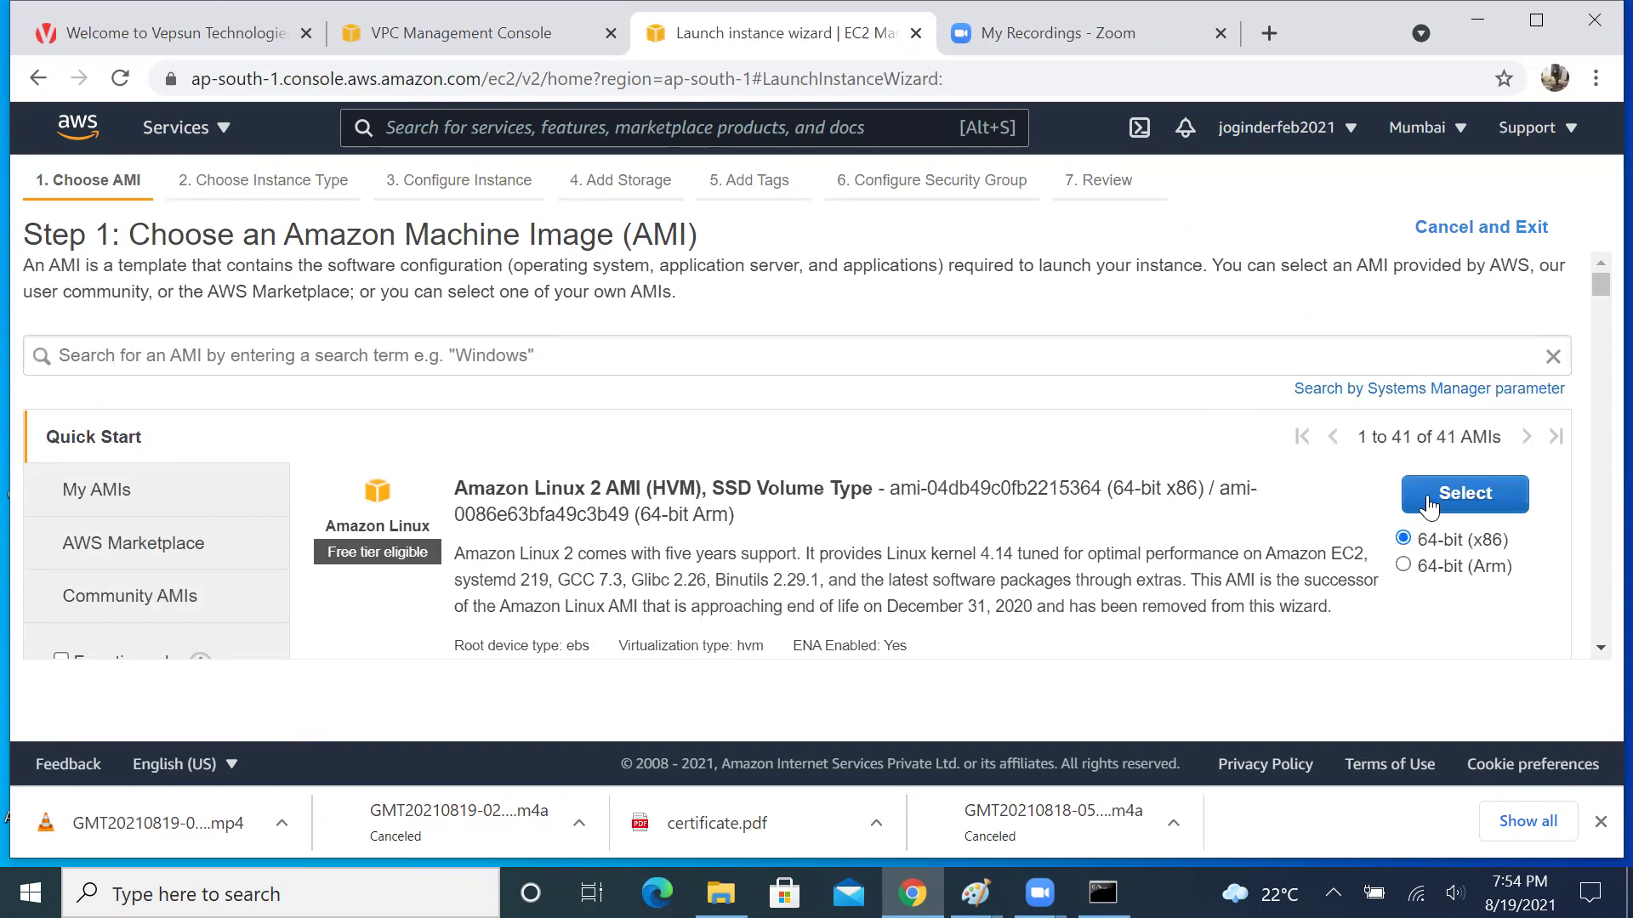
{"action": "scroll", "coordinate": [590, 408], "scroll_direction": "down", "scroll_amount": 5}
{"action": "scroll", "coordinate": [590, 408], "scroll_direction": "up", "scroll_amount": 3}
{"action": "scroll", "coordinate": [511, 443], "scroll_direction": "down", "scroll_amount": 3}
{"action": "scroll", "coordinate": [256, 553], "scroll_direction": "up", "scroll_amount": 4}
{"action": "scroll", "coordinate": [85, 586], "scroll_direction": "down", "scroll_amount": 1}
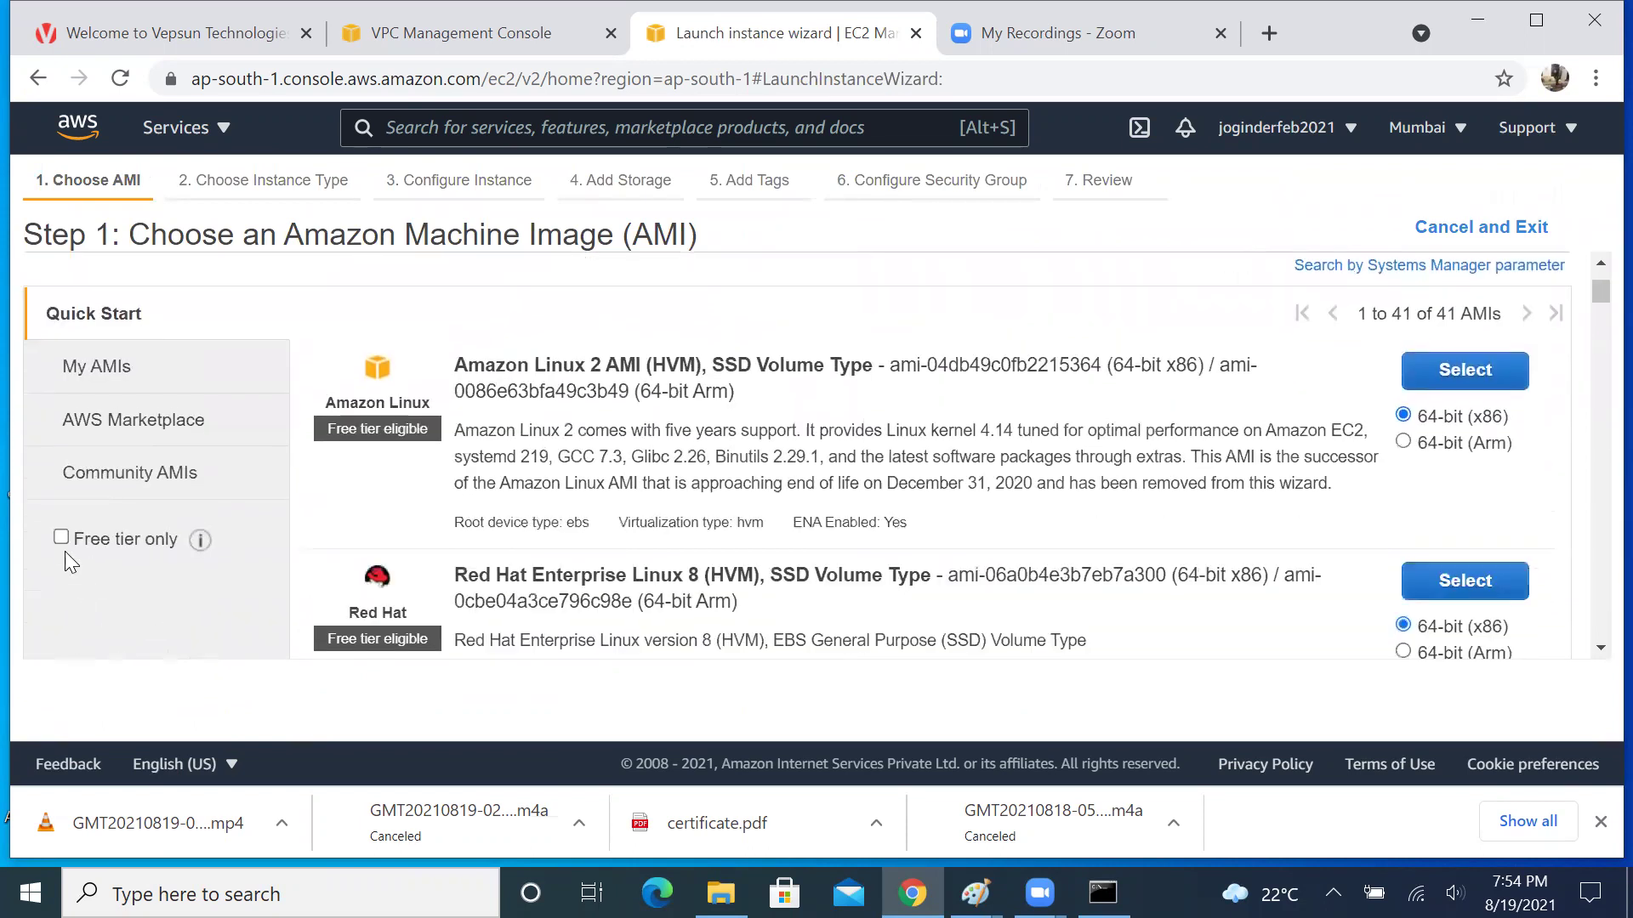
{"action": "left_click", "coordinate": [60, 537]}
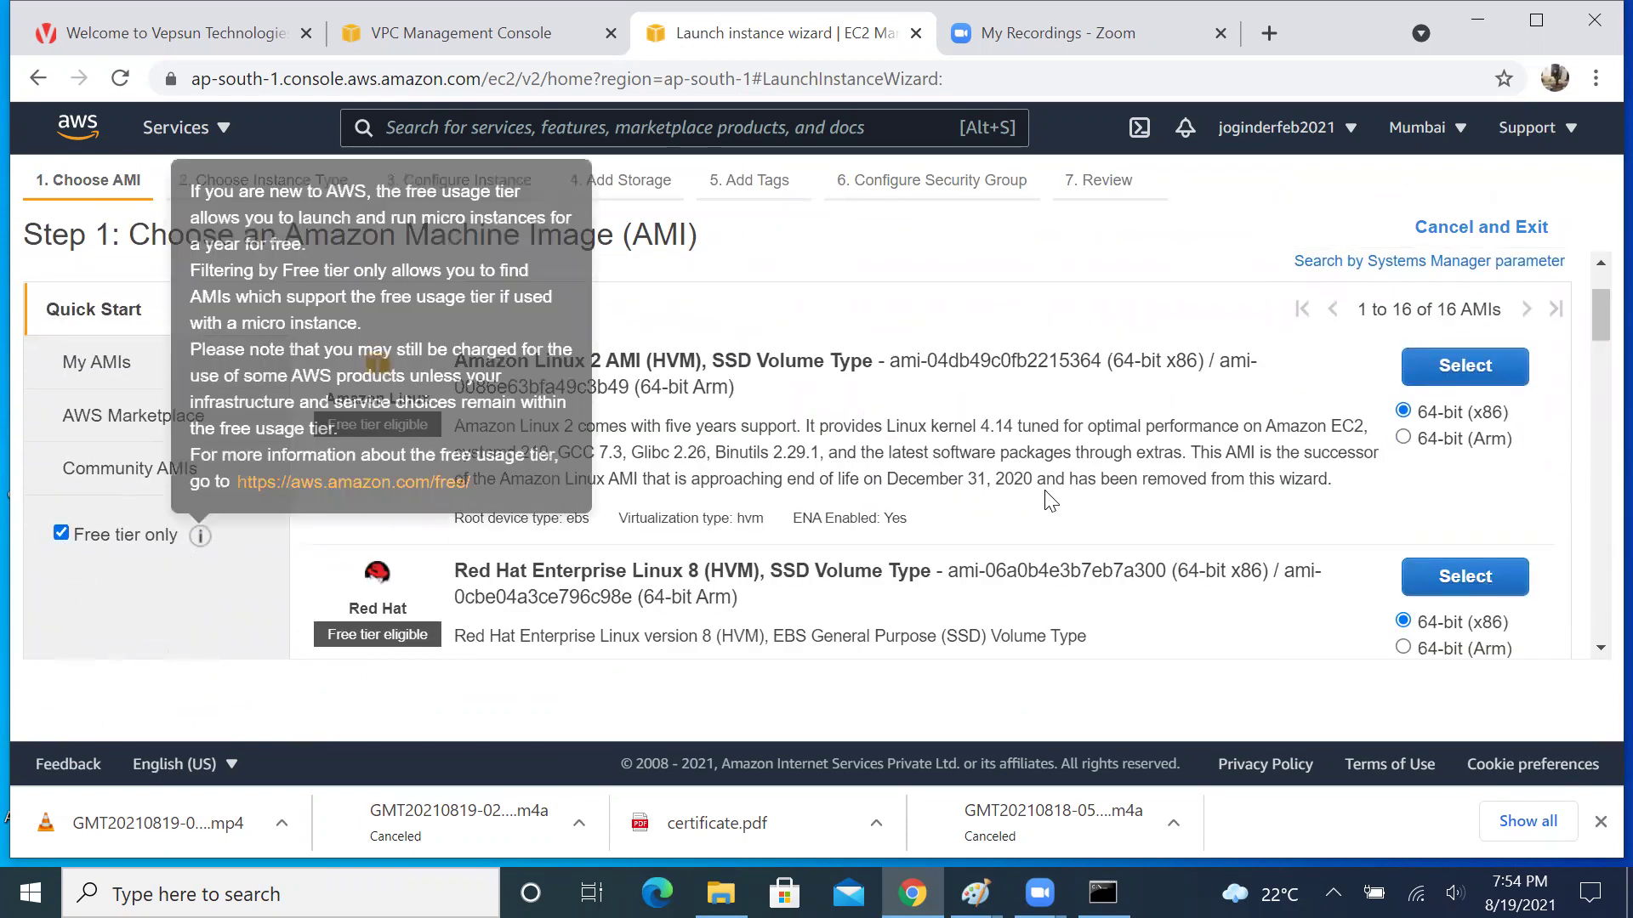
{"action": "scroll", "coordinate": [1046, 489], "scroll_direction": "down", "scroll_amount": 8}
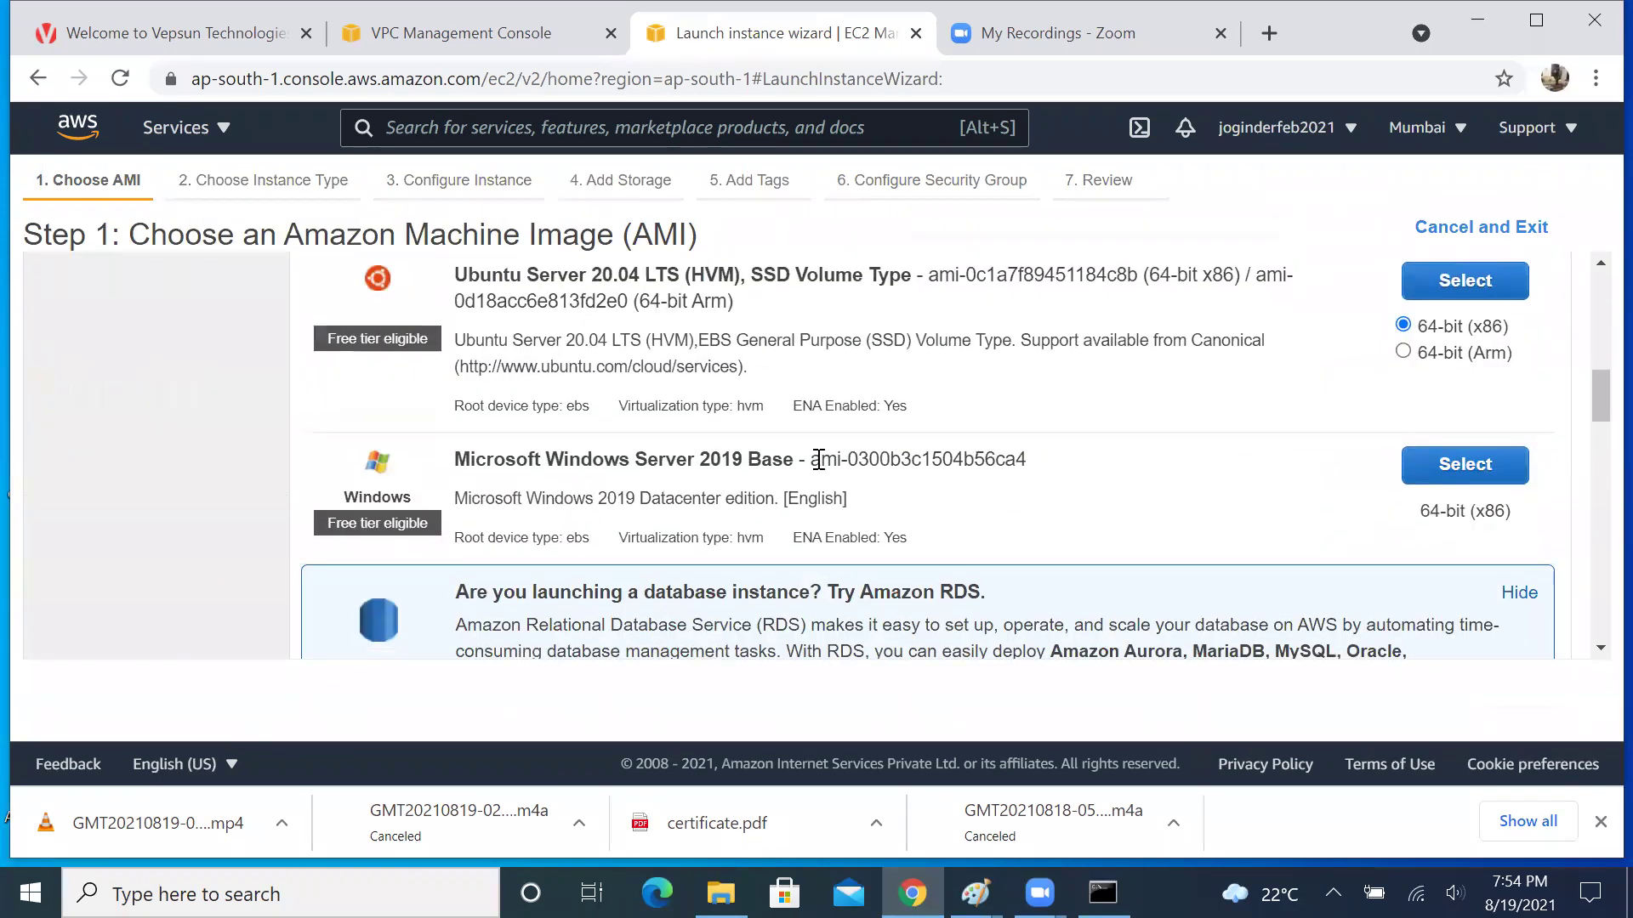
{"action": "left_click", "coordinate": [1505, 468]}
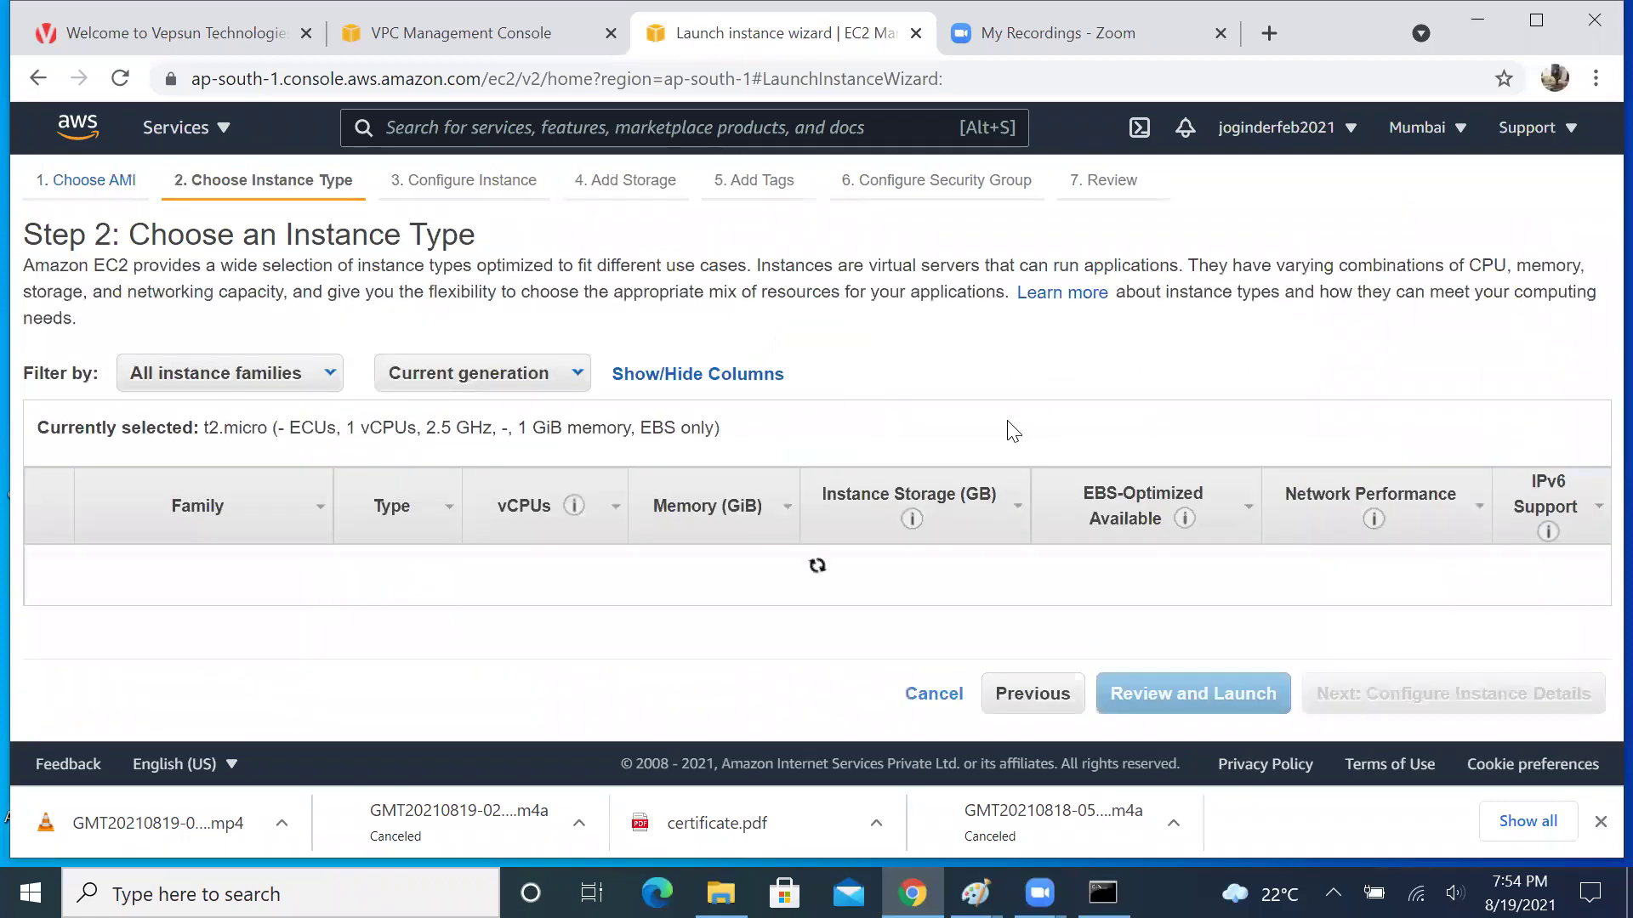
{"action": "scroll", "coordinate": [871, 449], "scroll_direction": "down", "scroll_amount": 1}
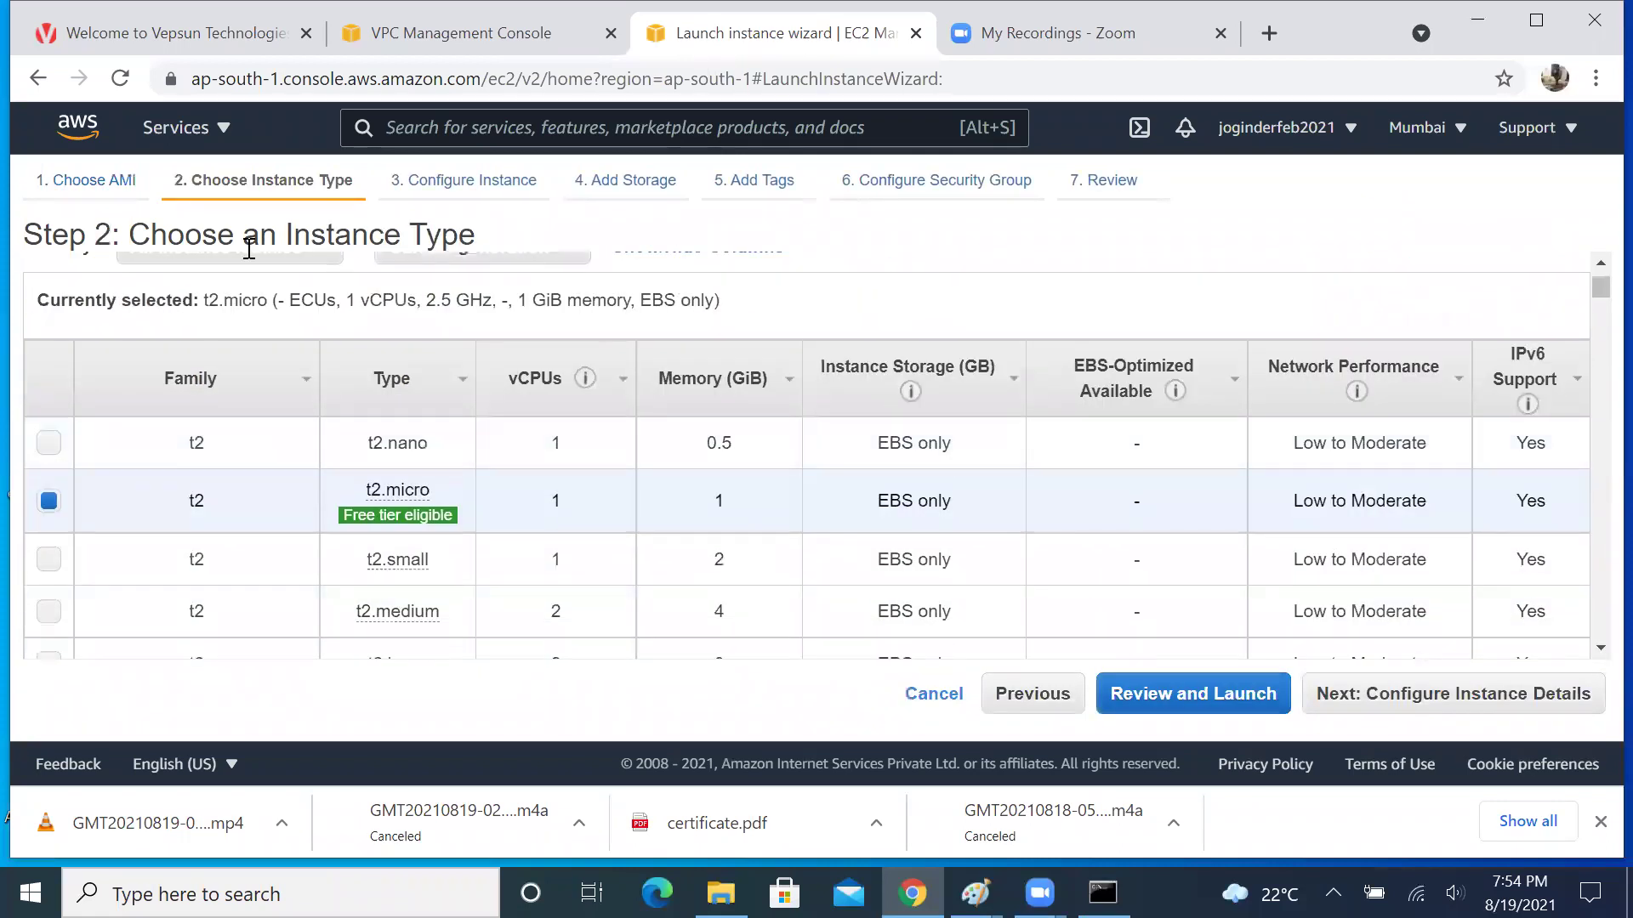
{"action": "left_click", "coordinate": [1388, 718]}
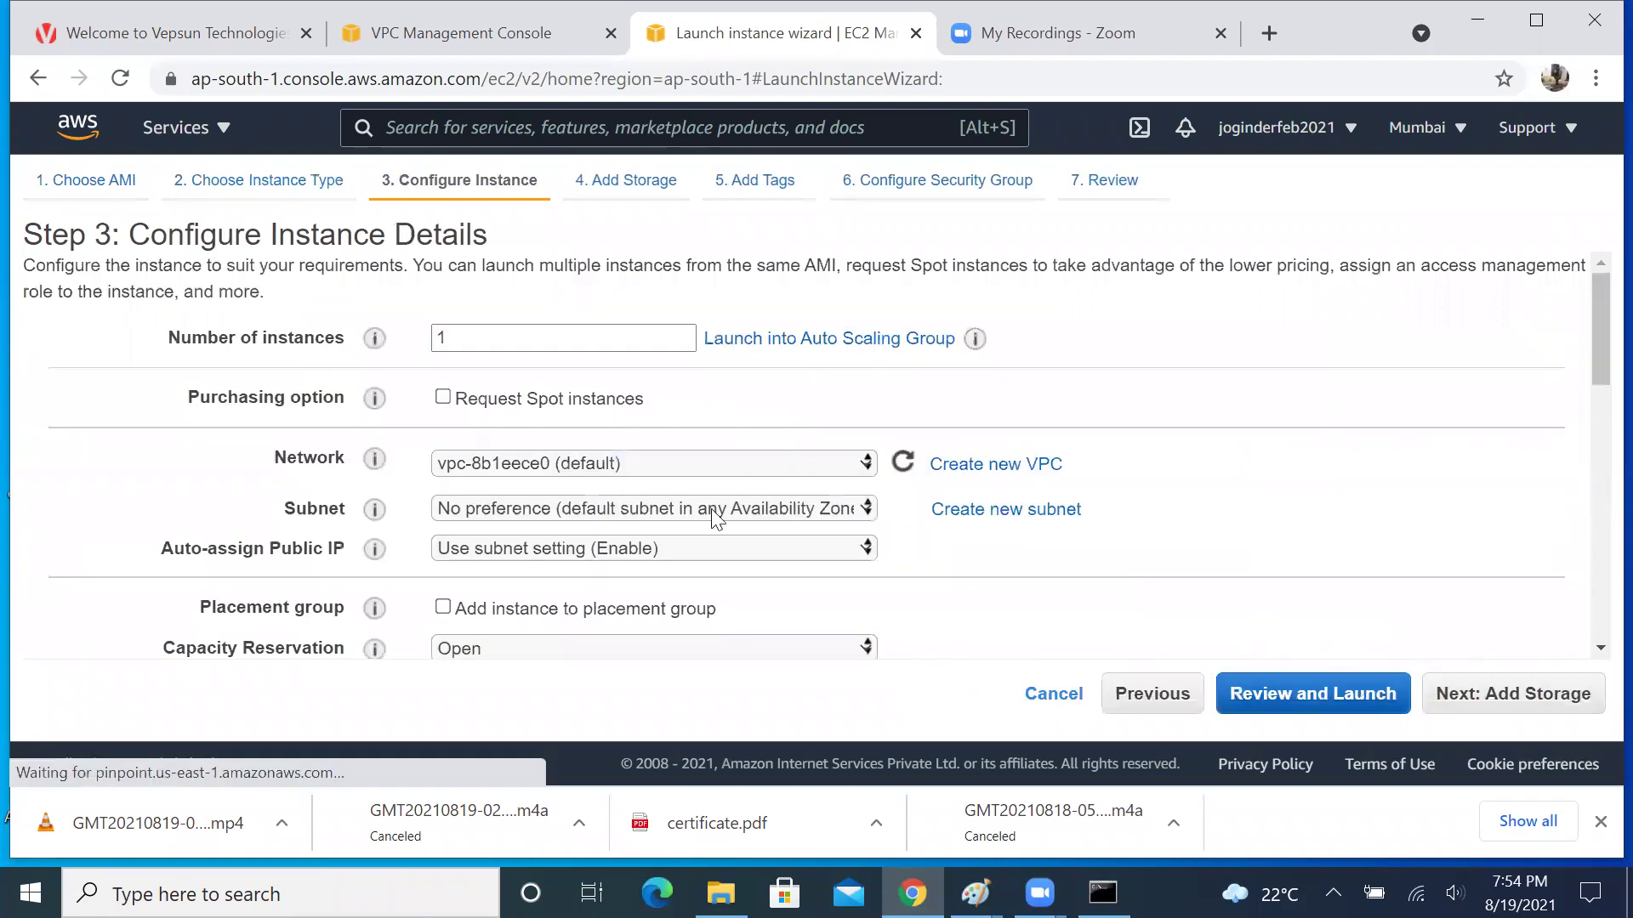
- Set the network to VPC-A and the subnet to VPC-A-Subnet-B
{"action": "left_click", "coordinate": [575, 462]}
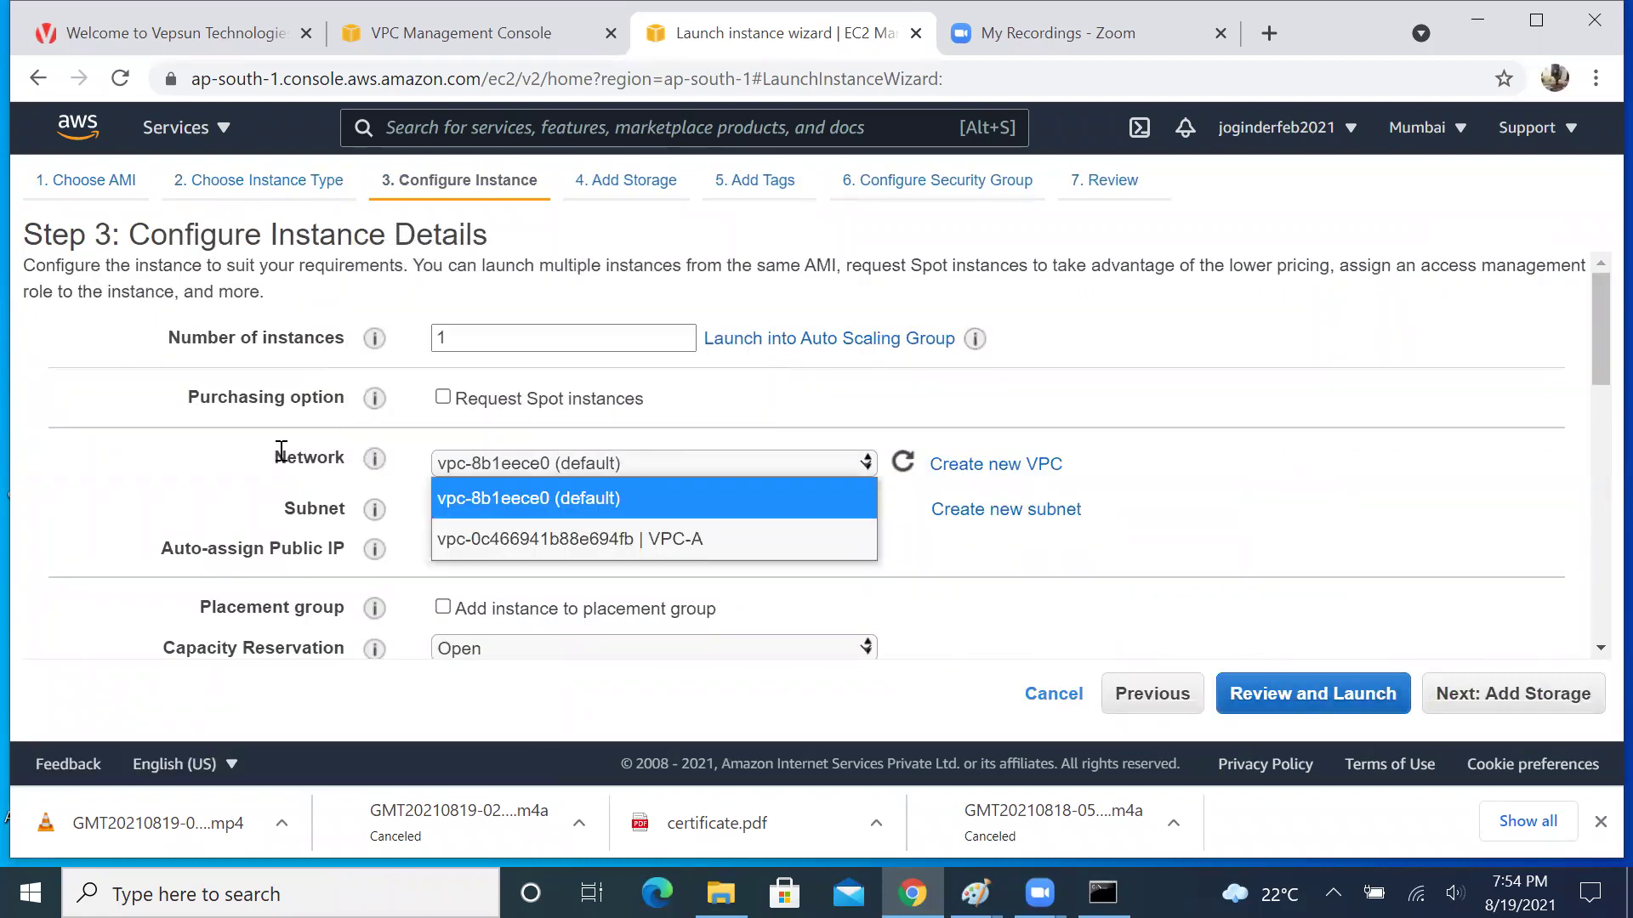
{"action": "left_click", "coordinate": [707, 539]}
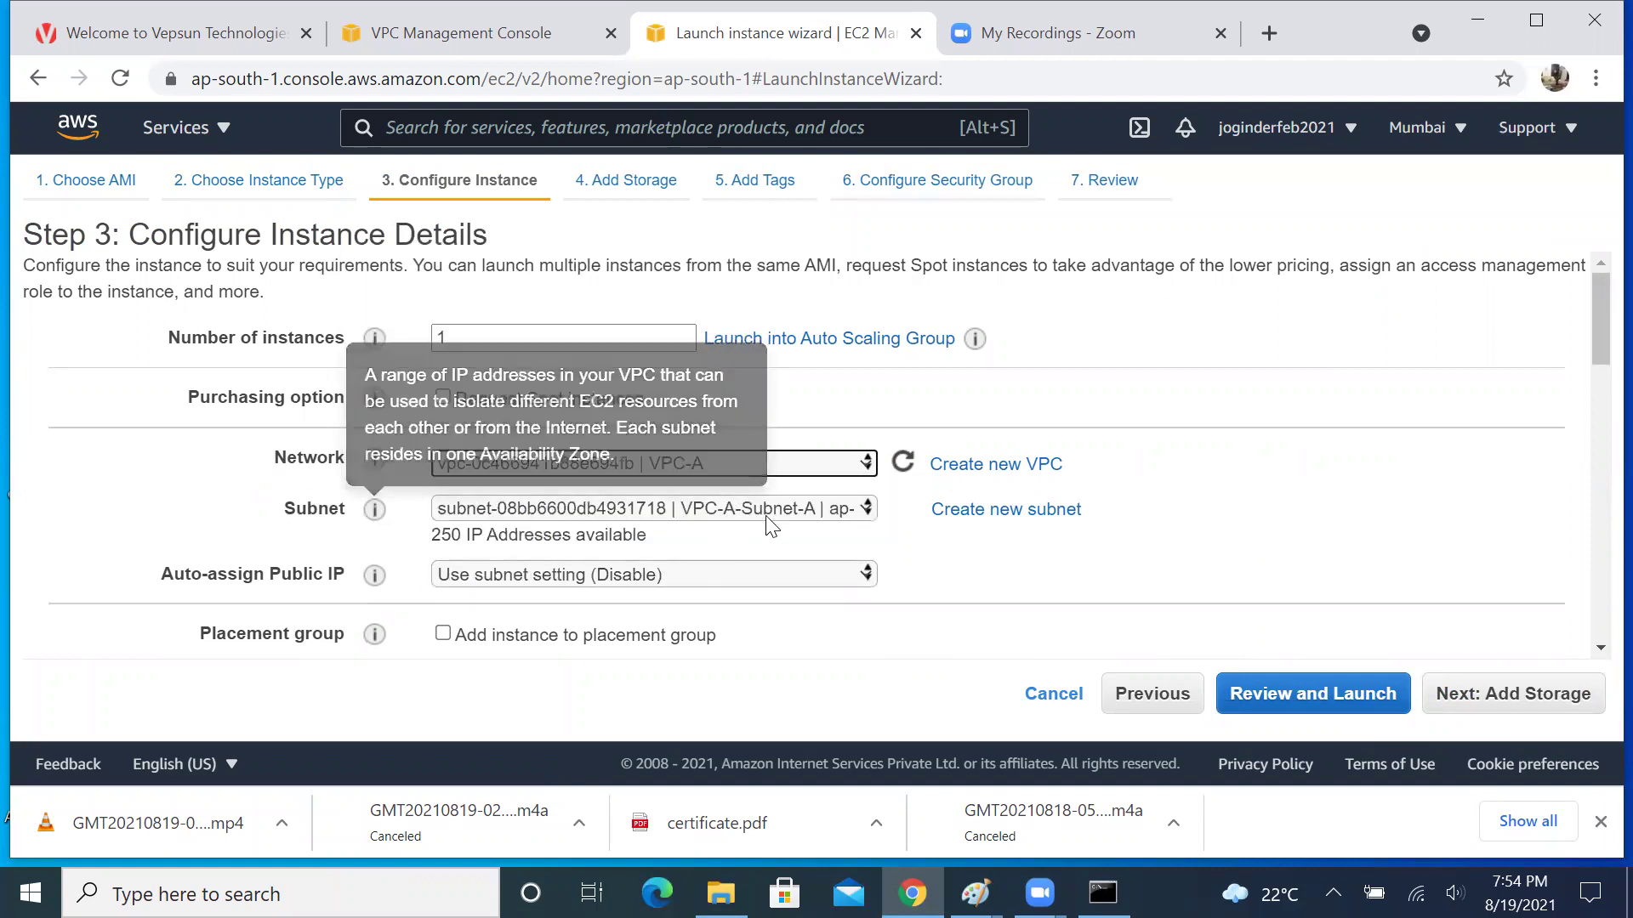
{"action": "left_click", "coordinate": [802, 509]}
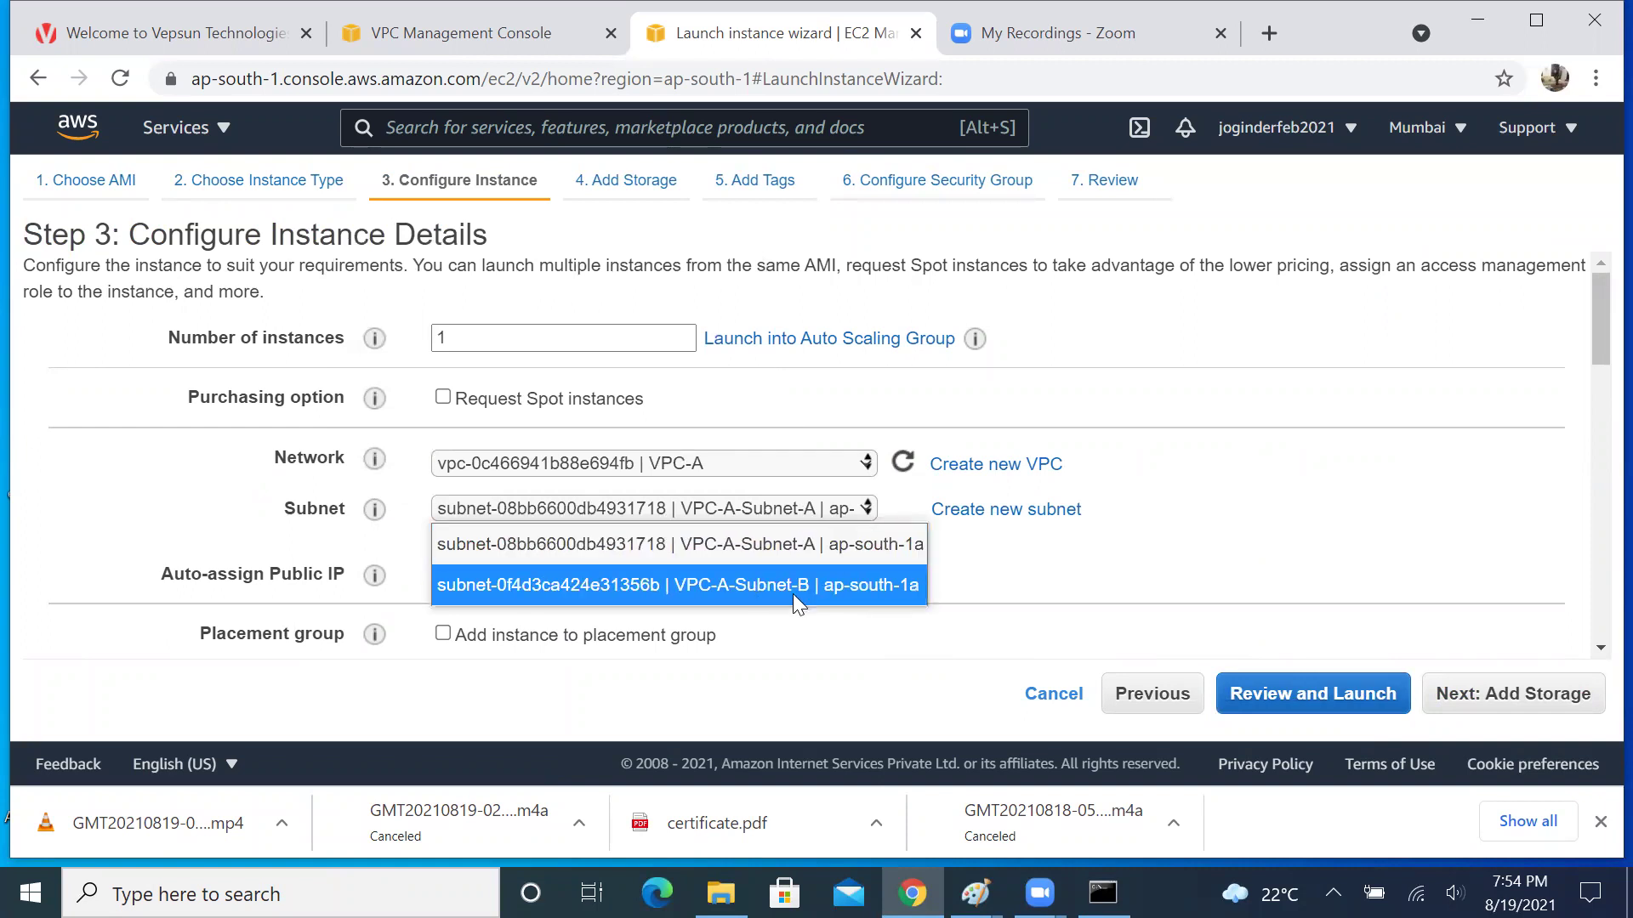
{"action": "left_click", "coordinate": [792, 587]}
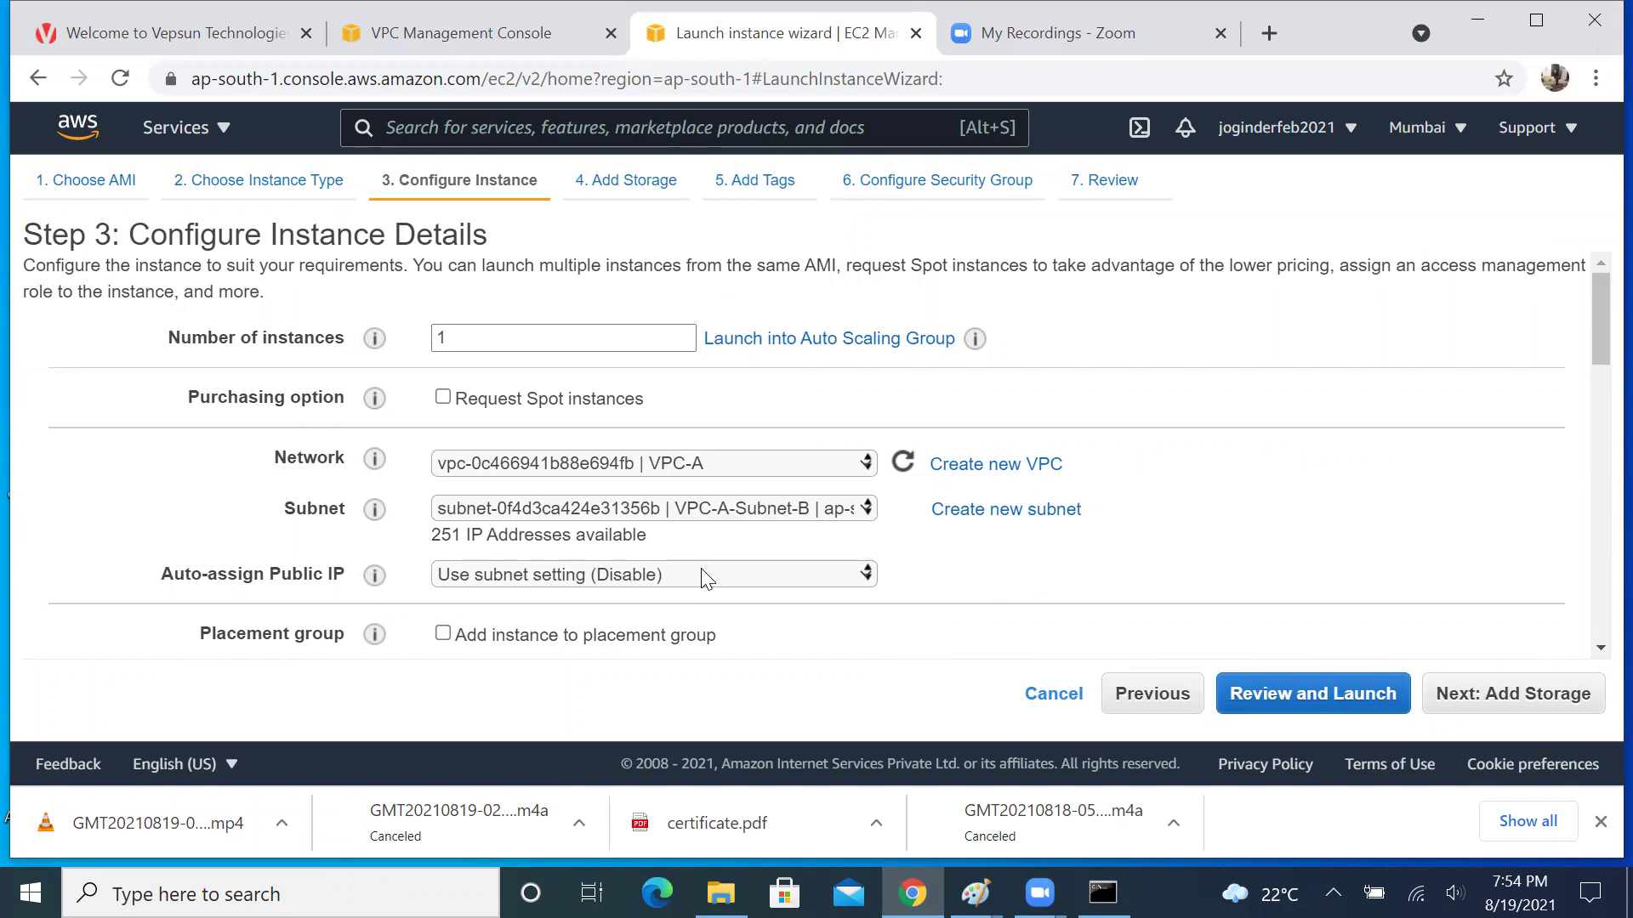
{"action": "left_click", "coordinate": [1463, 694]}
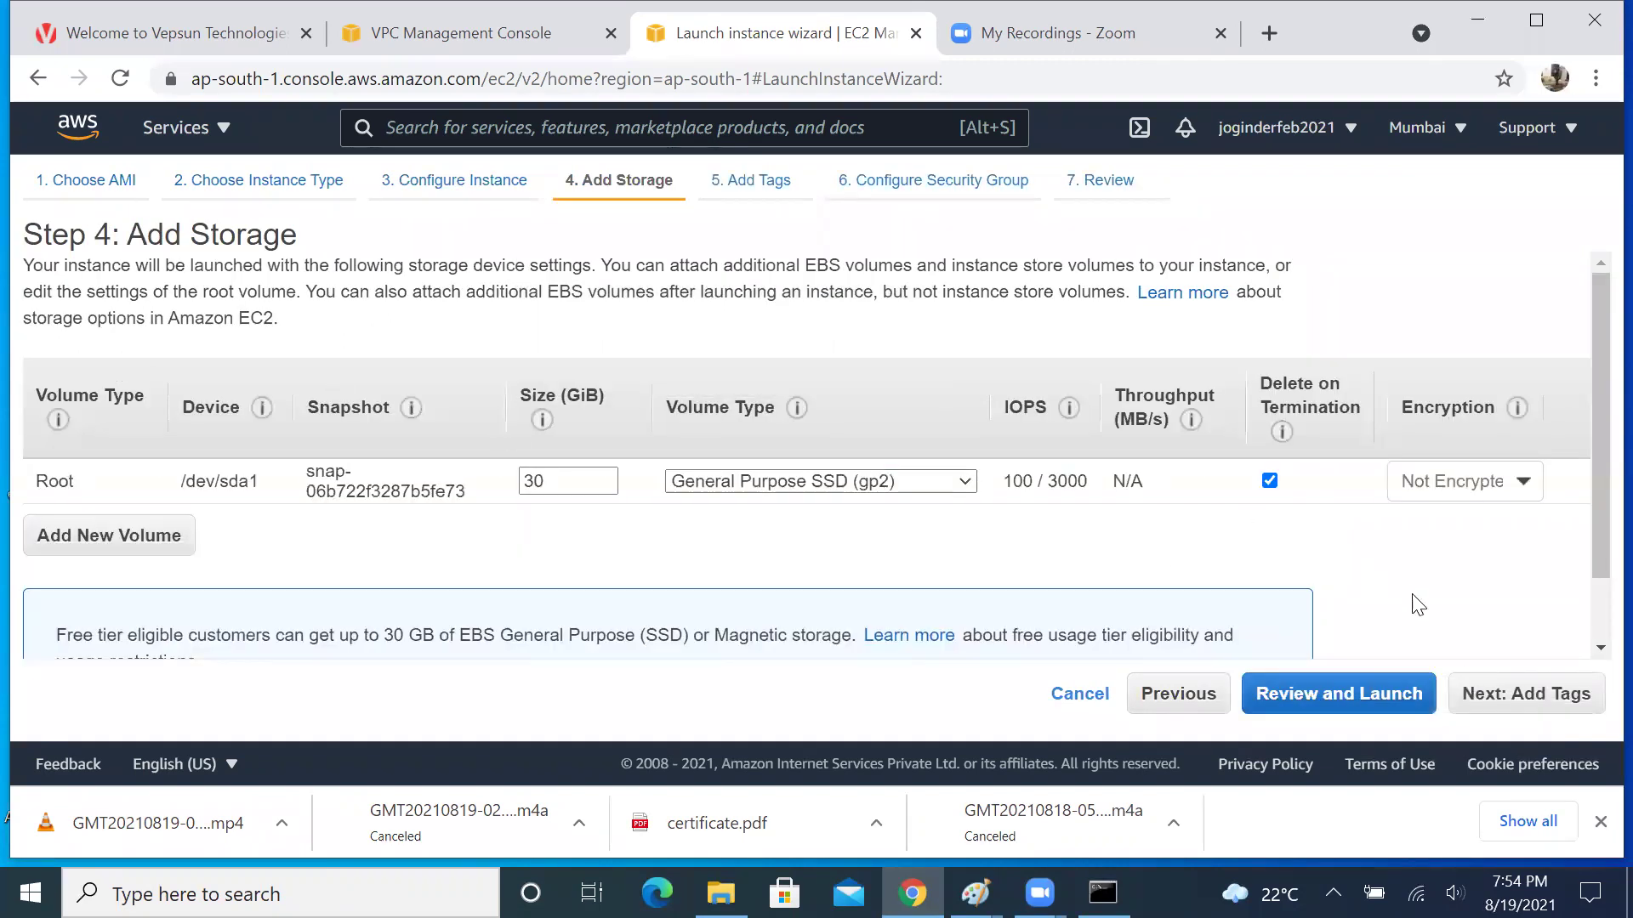
- Tag the second instance with key 'Name' and value 'DB Server 1'
{"action": "left_click", "coordinate": [1510, 705]}
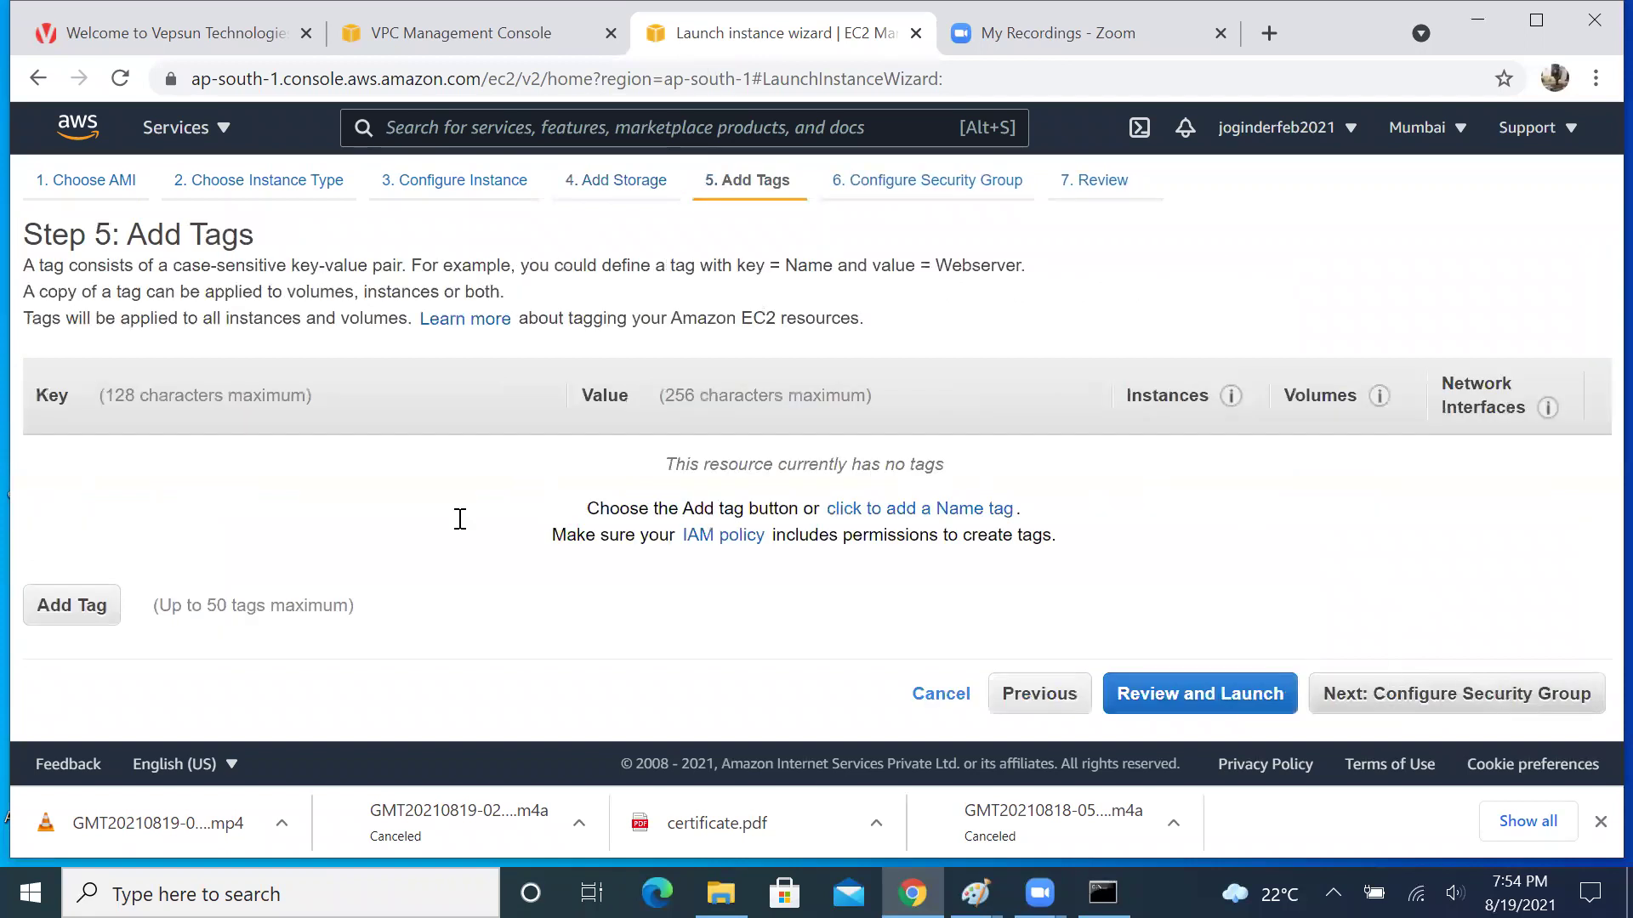
{"action": "left_click", "coordinate": [102, 606]}
{"action": "left_click", "coordinate": [295, 472]}
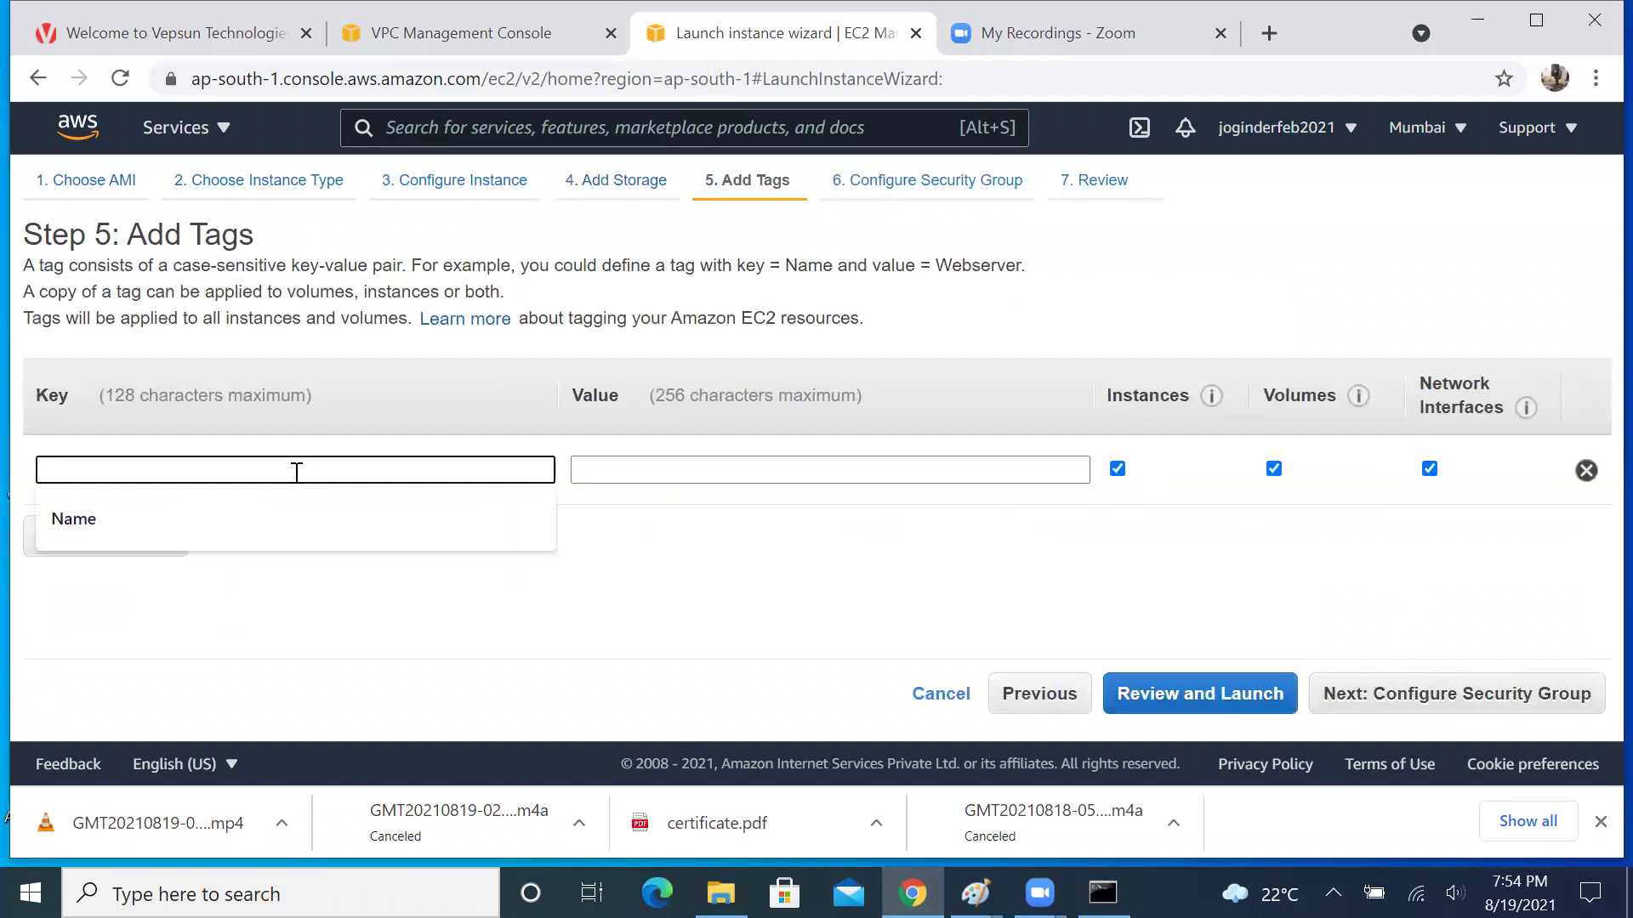
{"action": "type", "text": "Name"}
{"action": "key", "text": "BackSpace"}
{"action": "key", "text": "BackSpace"}
{"action": "type", "text": "me"}
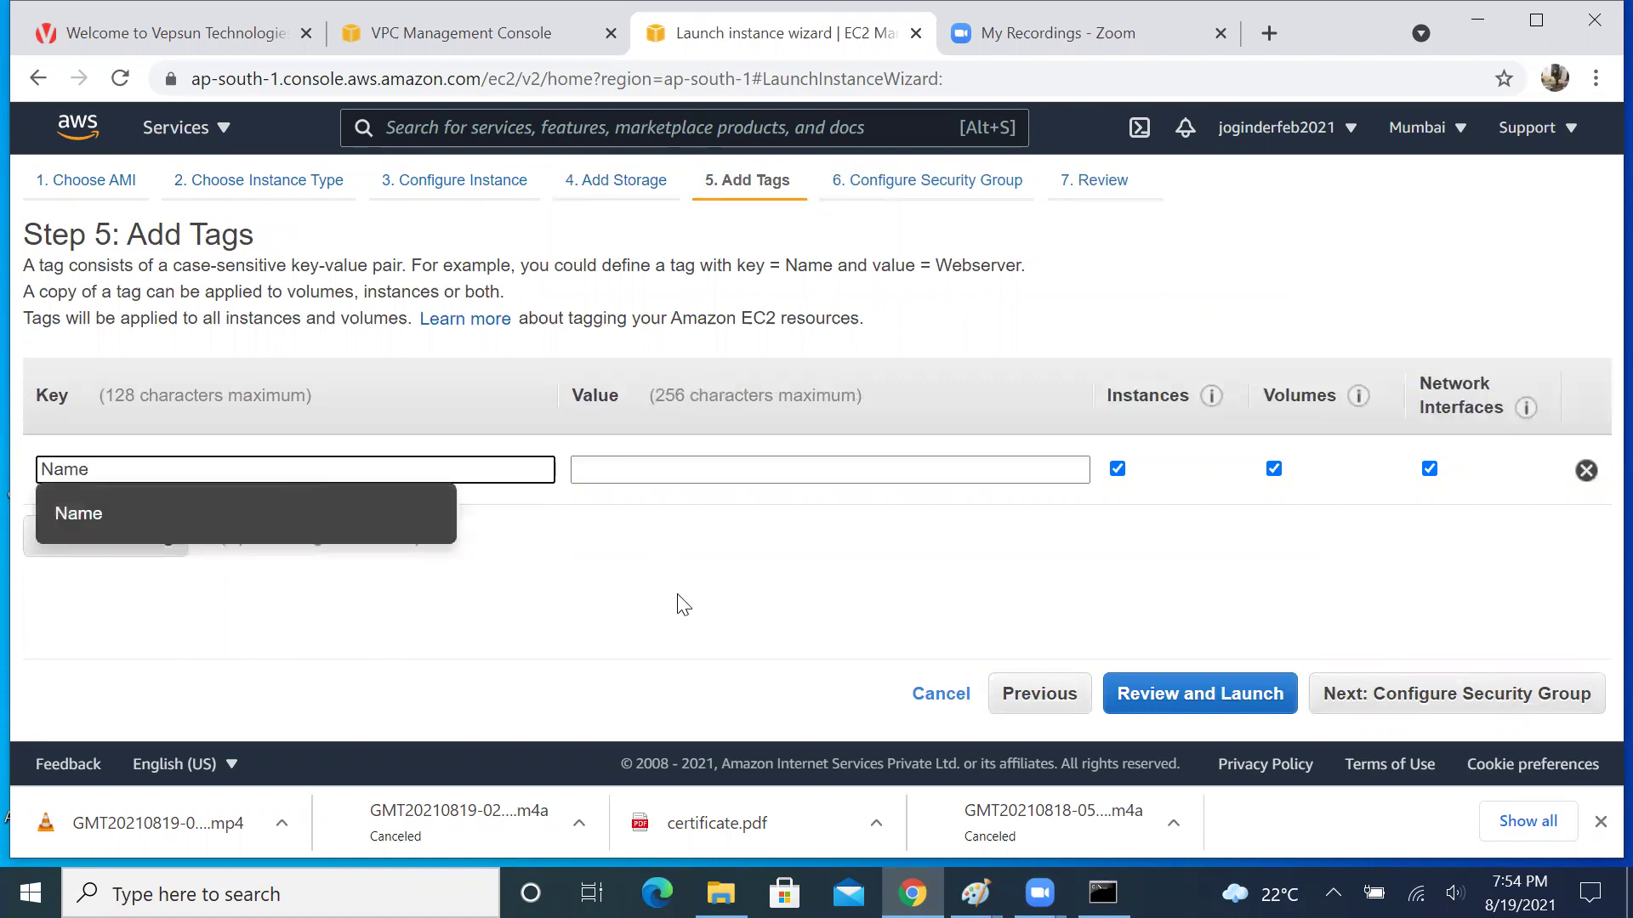
{"action": "left_click", "coordinate": [684, 604]}
{"action": "left_click", "coordinate": [697, 469]}
{"action": "type", "text": "D"}
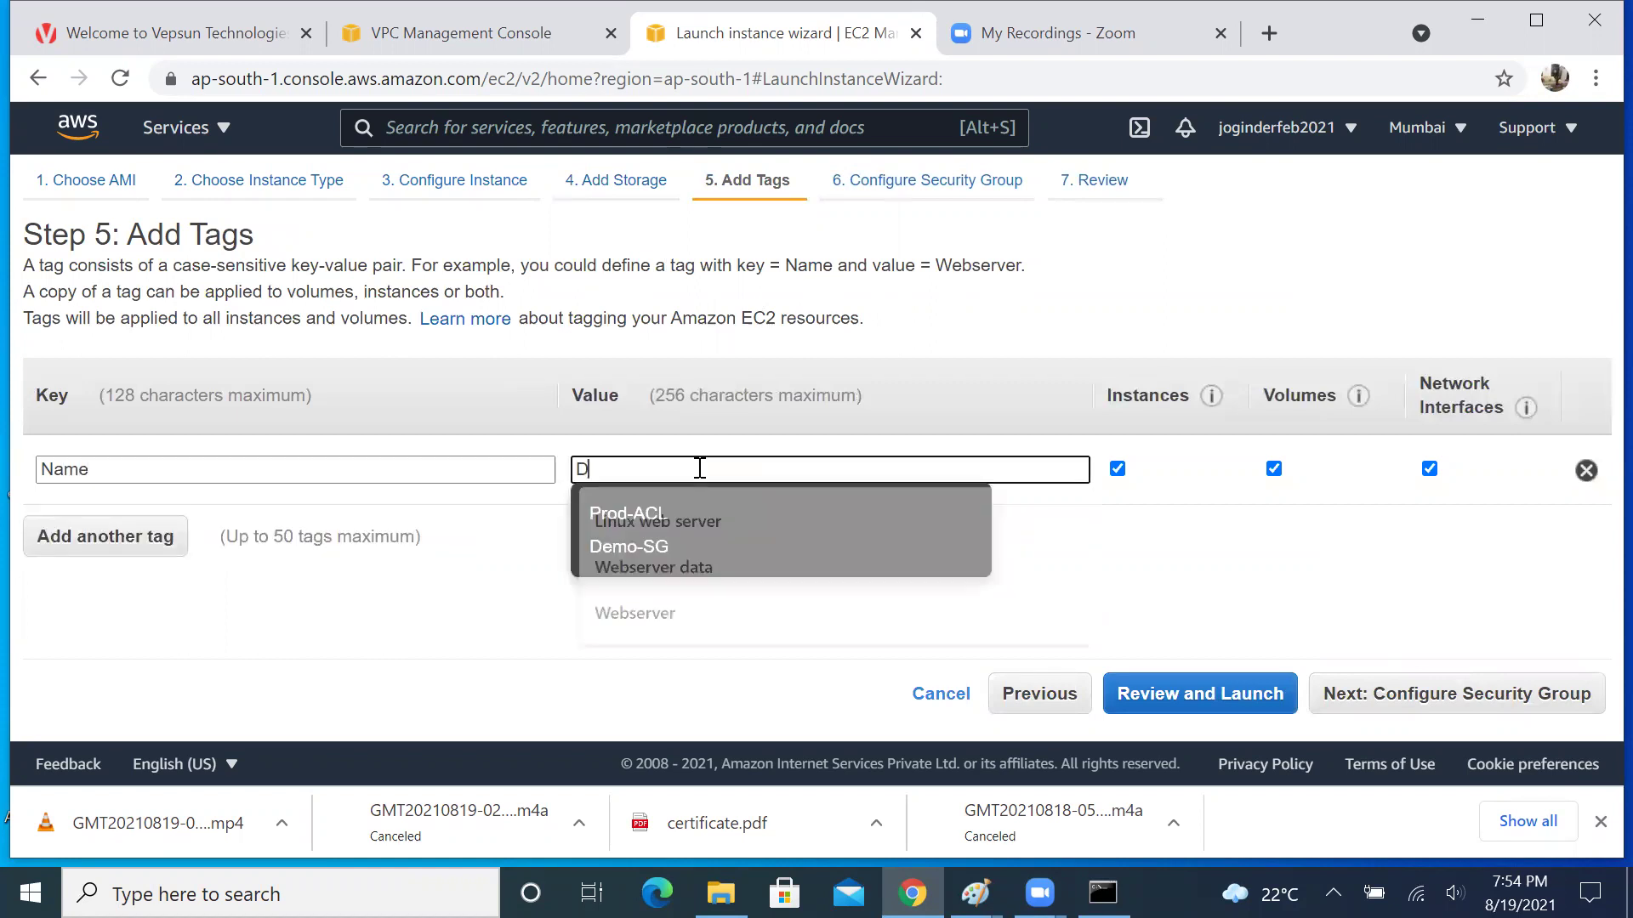
{"action": "type", "text": "B Server 1"}
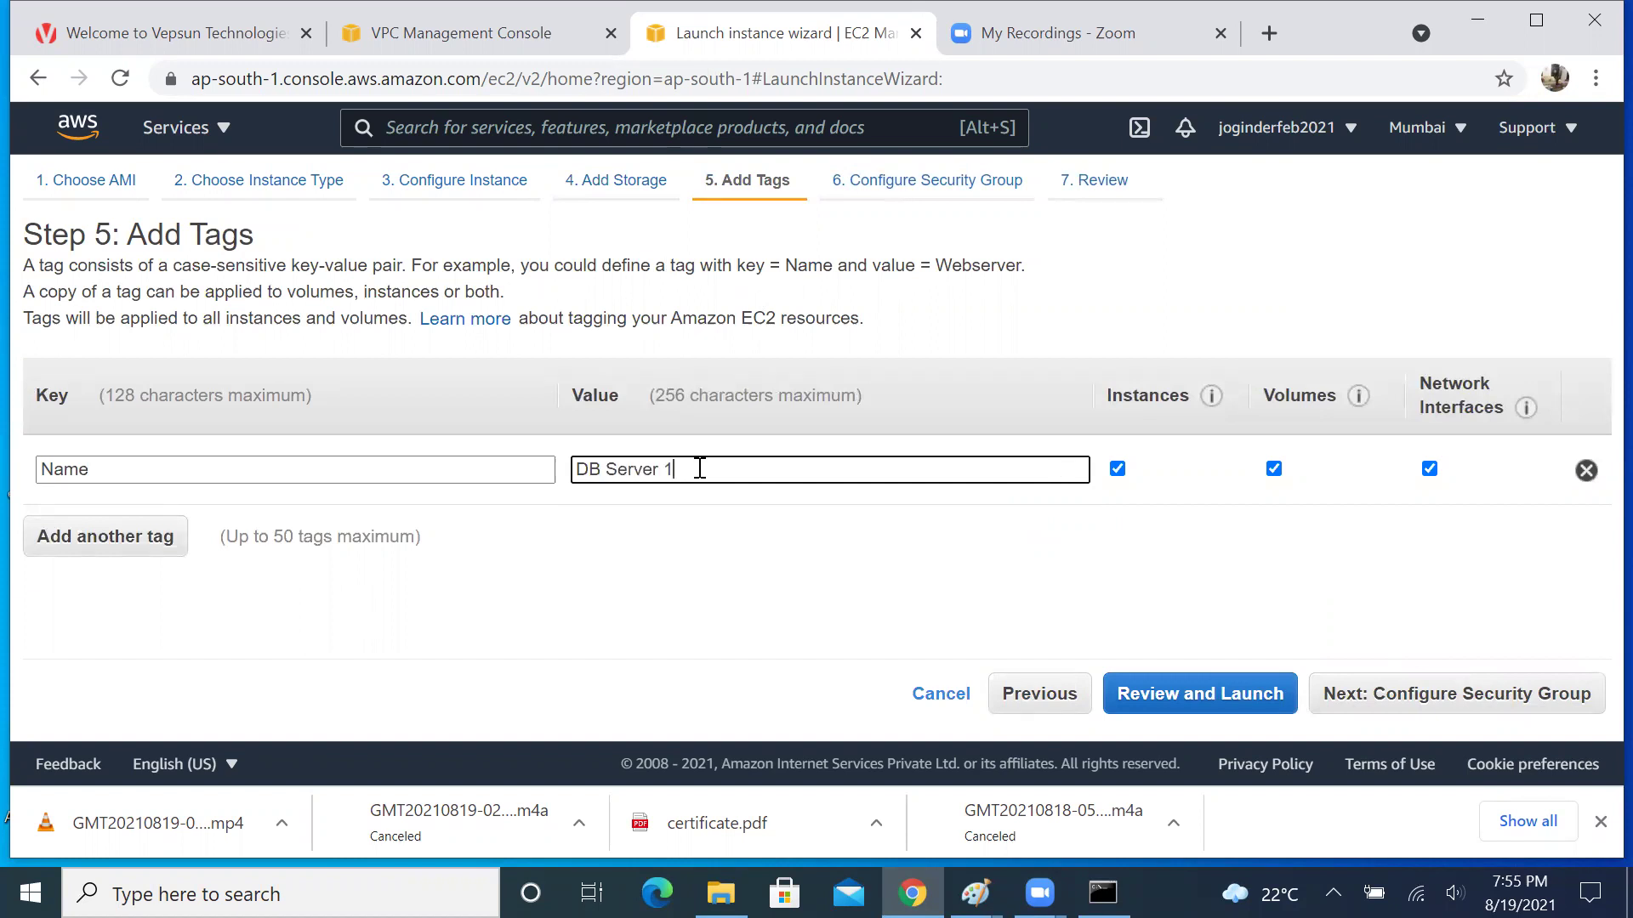
{"action": "left_click", "coordinate": [776, 588]}
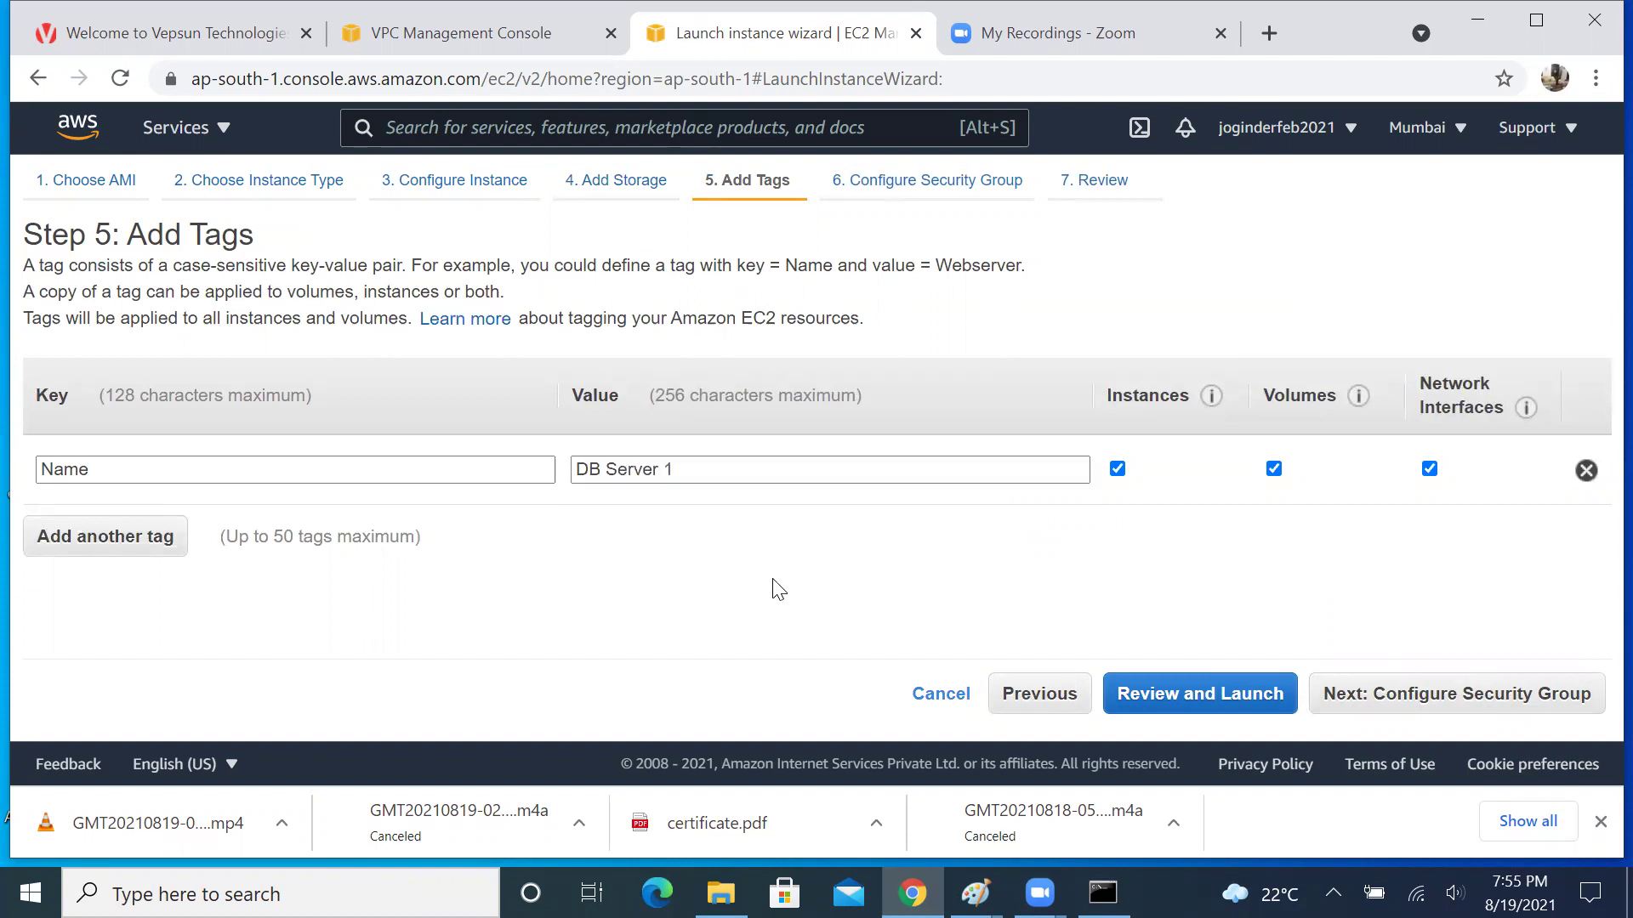
{"action": "left_click", "coordinate": [1389, 693]}
- Add an All ICMP - IPv4 inbound rule and allow both RDP and ICMP from Anywhere
{"action": "left_click", "coordinate": [75, 628]}
{"action": "left_click", "coordinate": [144, 618]}
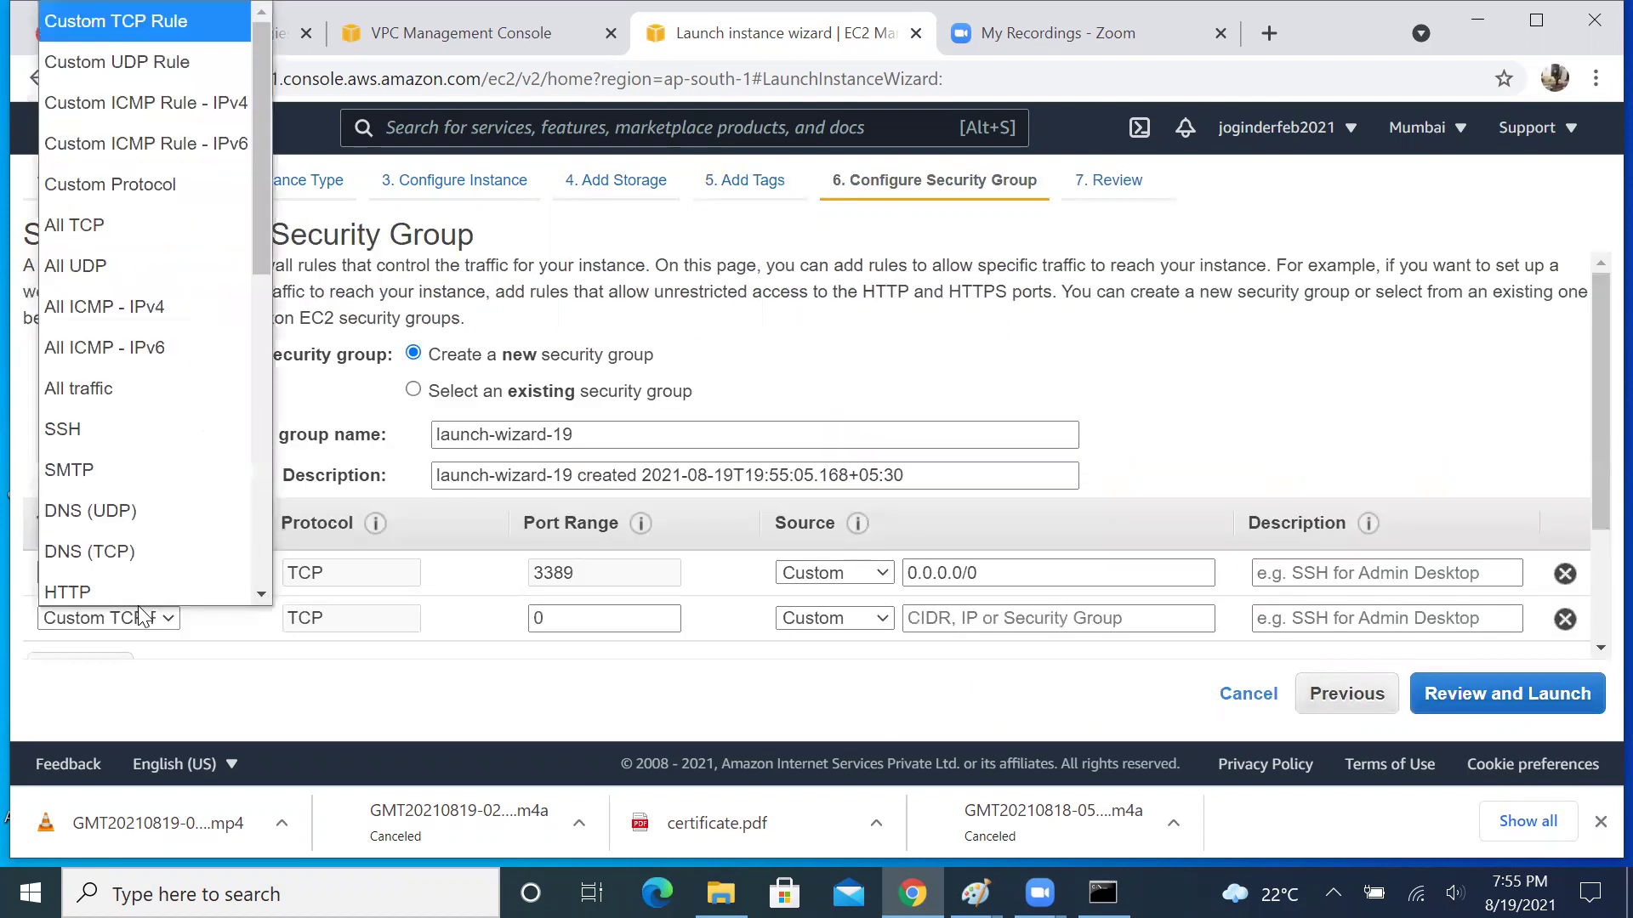
{"action": "scroll", "coordinate": [238, 262], "scroll_direction": "down", "scroll_amount": 2}
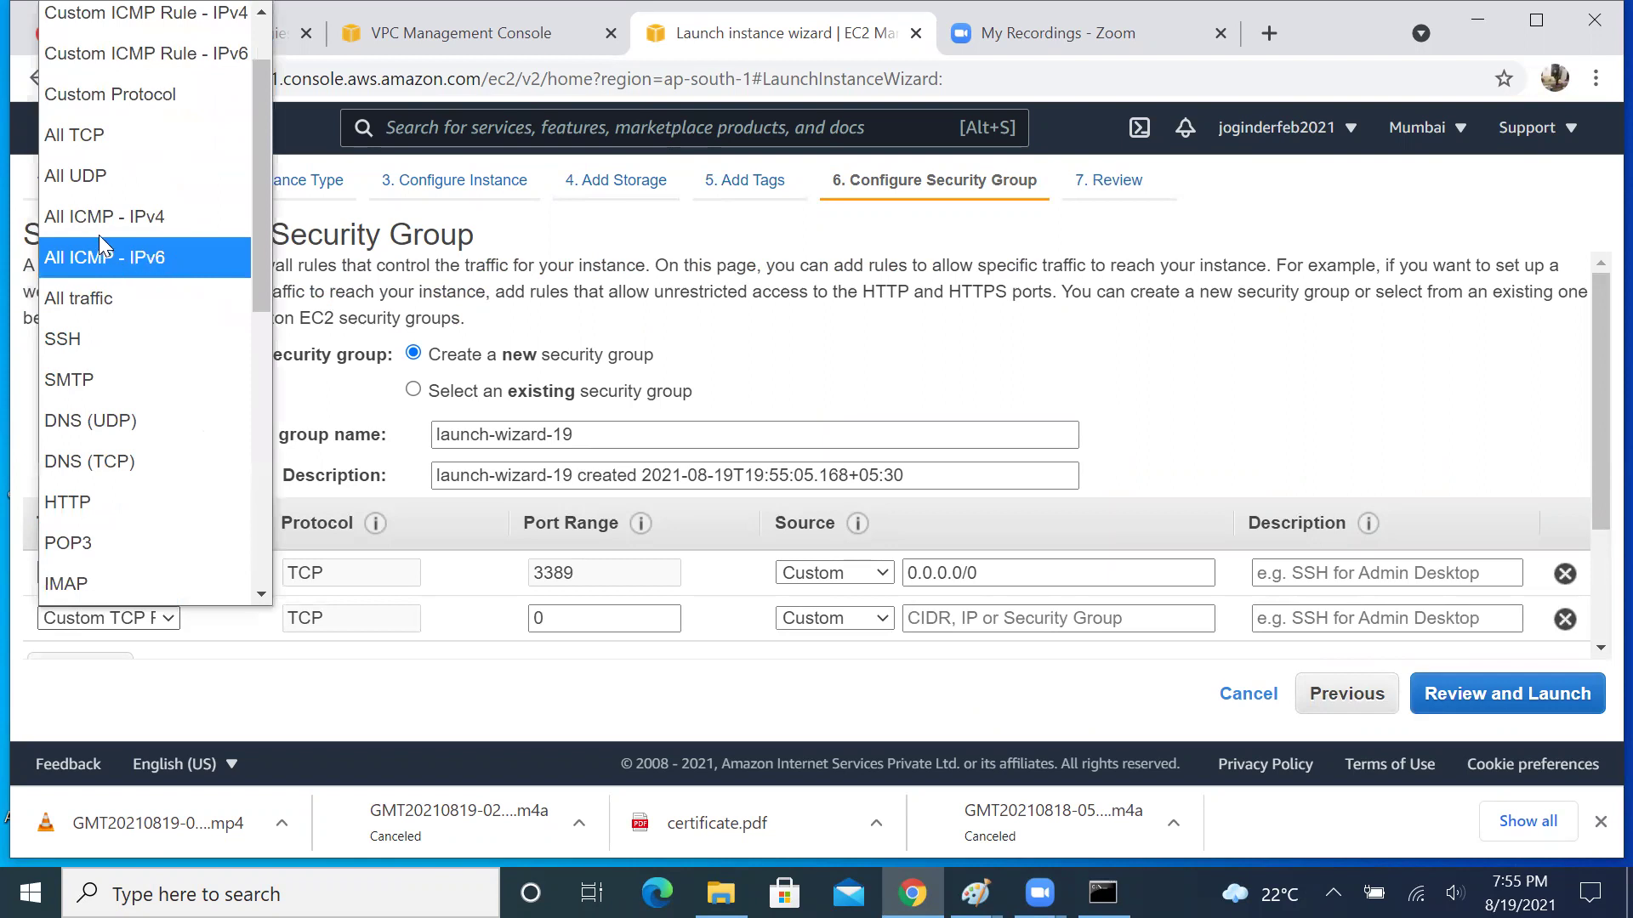
{"action": "left_click", "coordinate": [145, 218]}
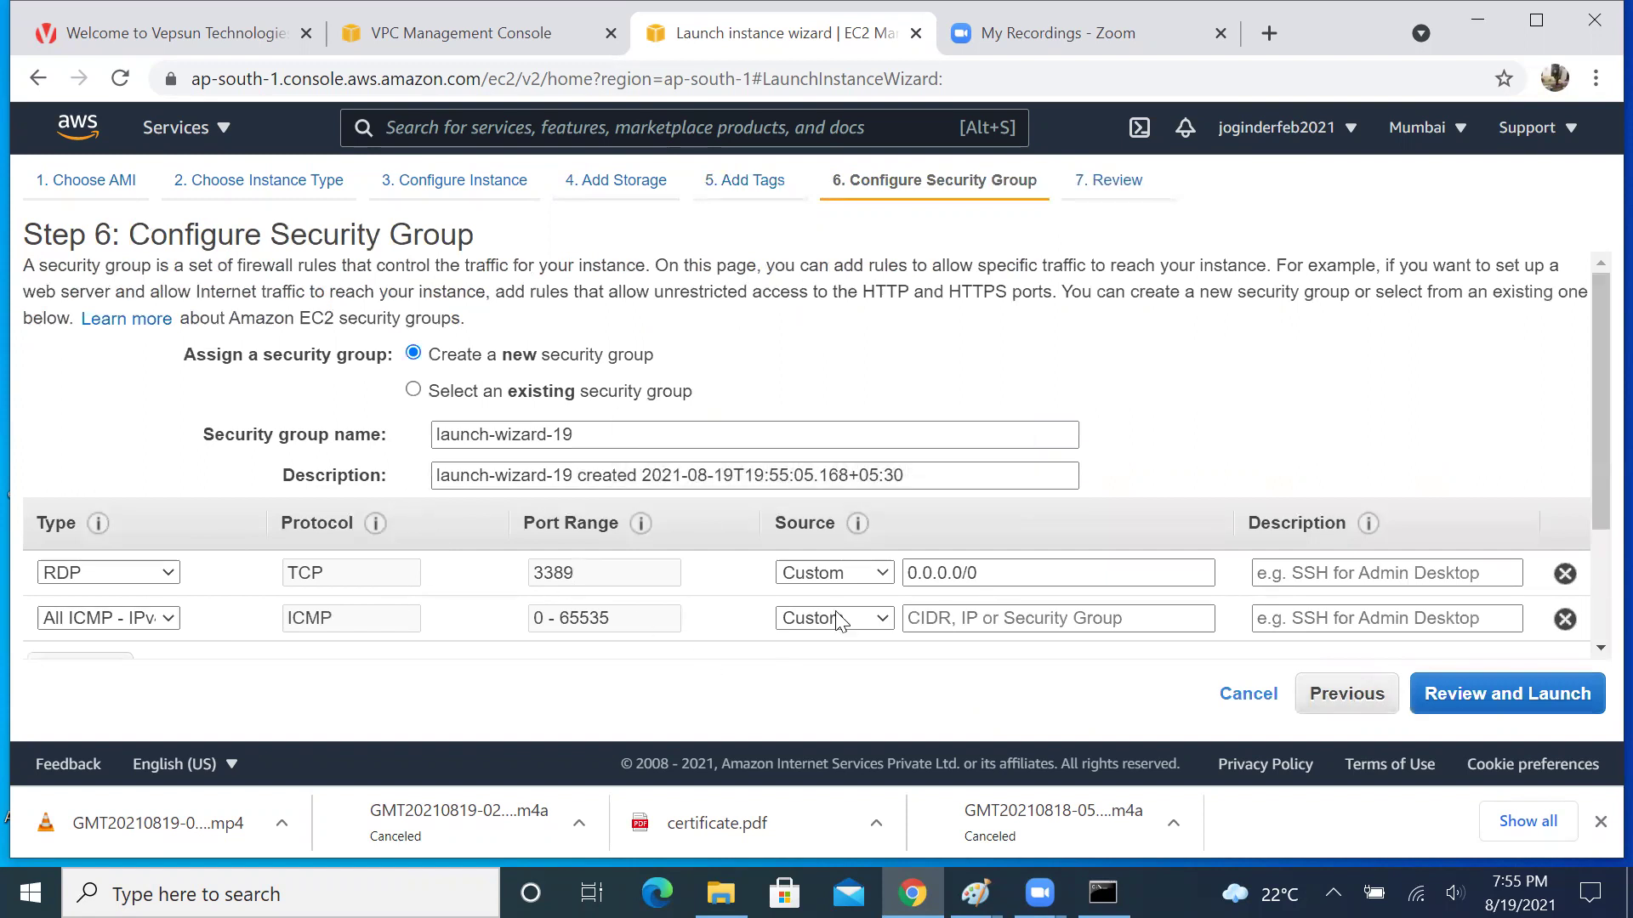
{"action": "left_click", "coordinate": [876, 575]}
{"action": "left_click", "coordinate": [845, 646]}
{"action": "left_click", "coordinate": [834, 618]}
{"action": "left_click", "coordinate": [846, 689]}
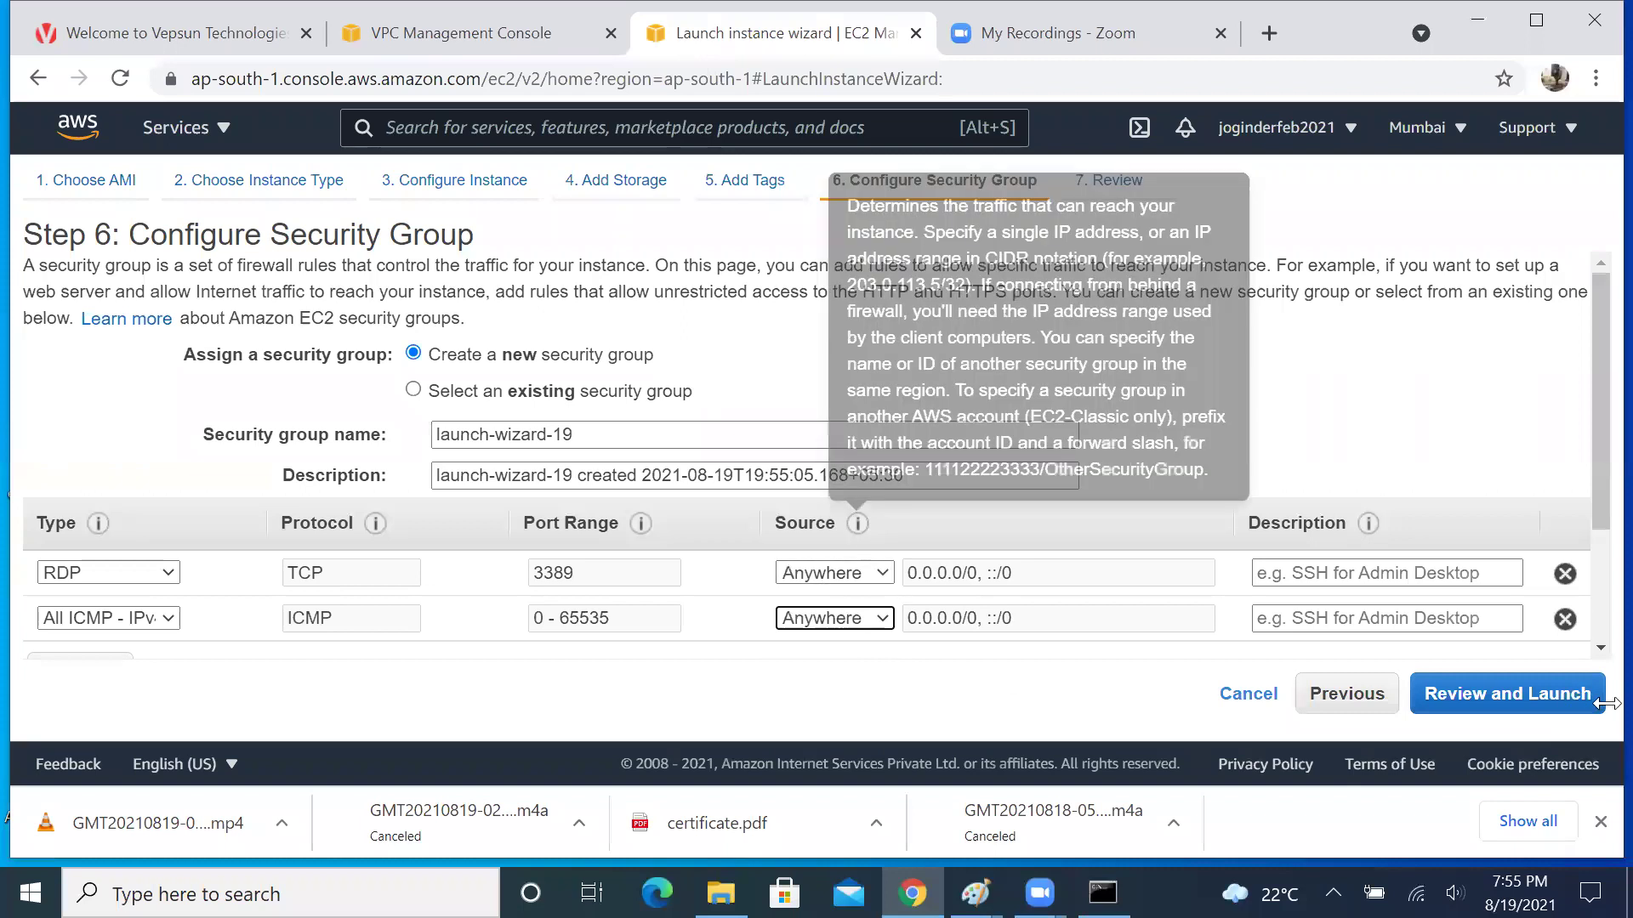
{"action": "left_click", "coordinate": [1281, 534]}
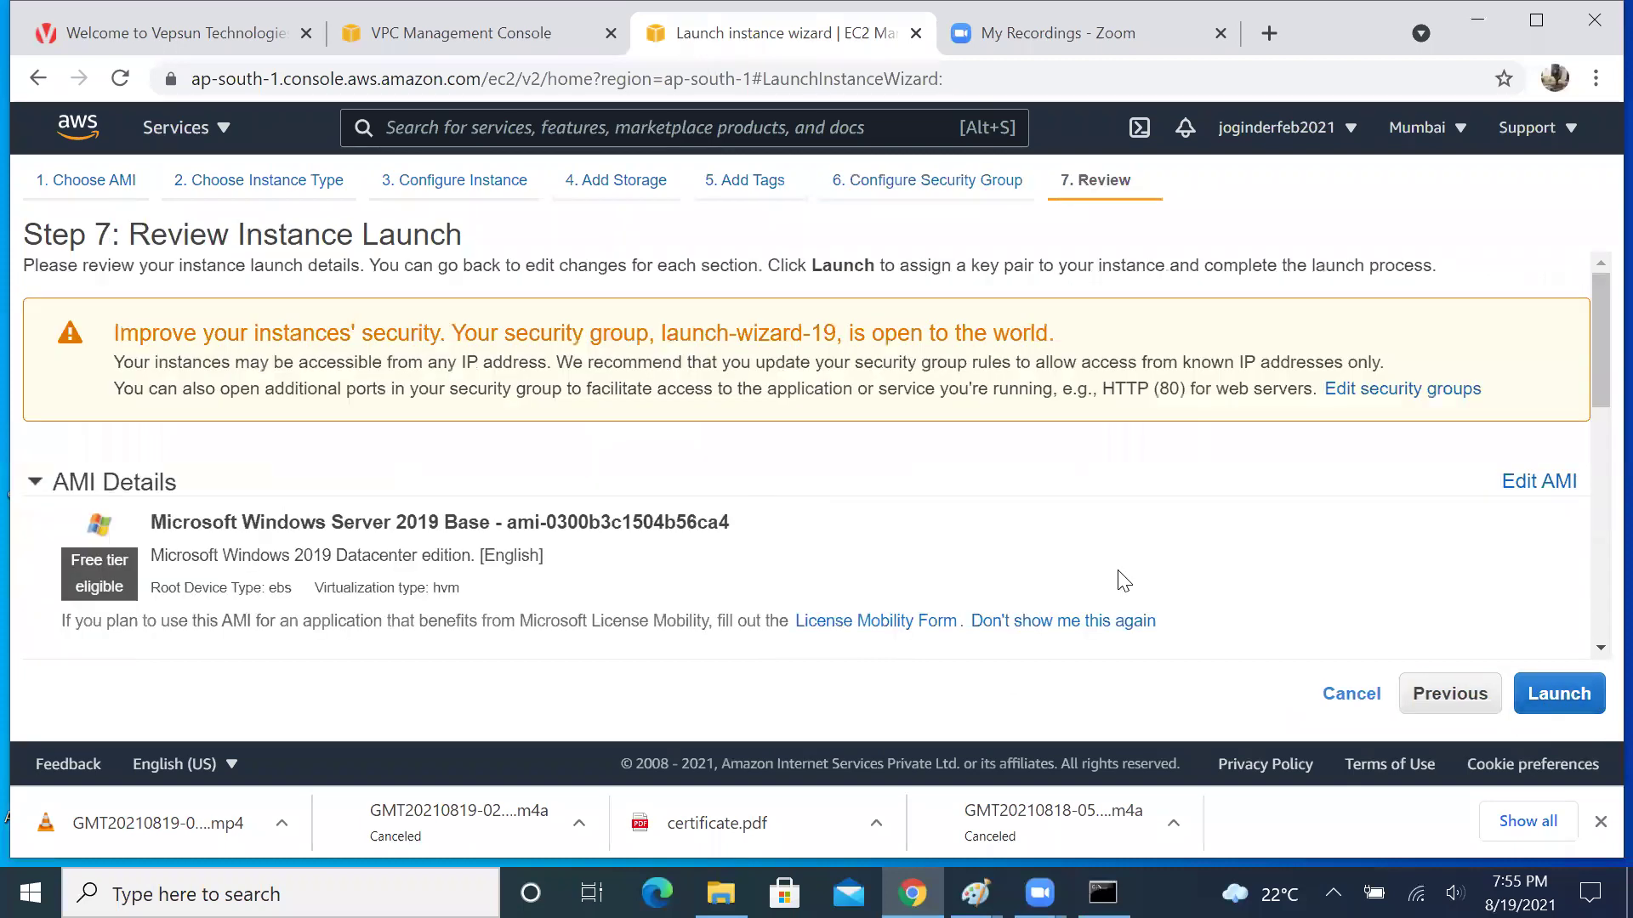
{"action": "scroll", "coordinate": [1119, 579], "scroll_direction": "down", "scroll_amount": 5}
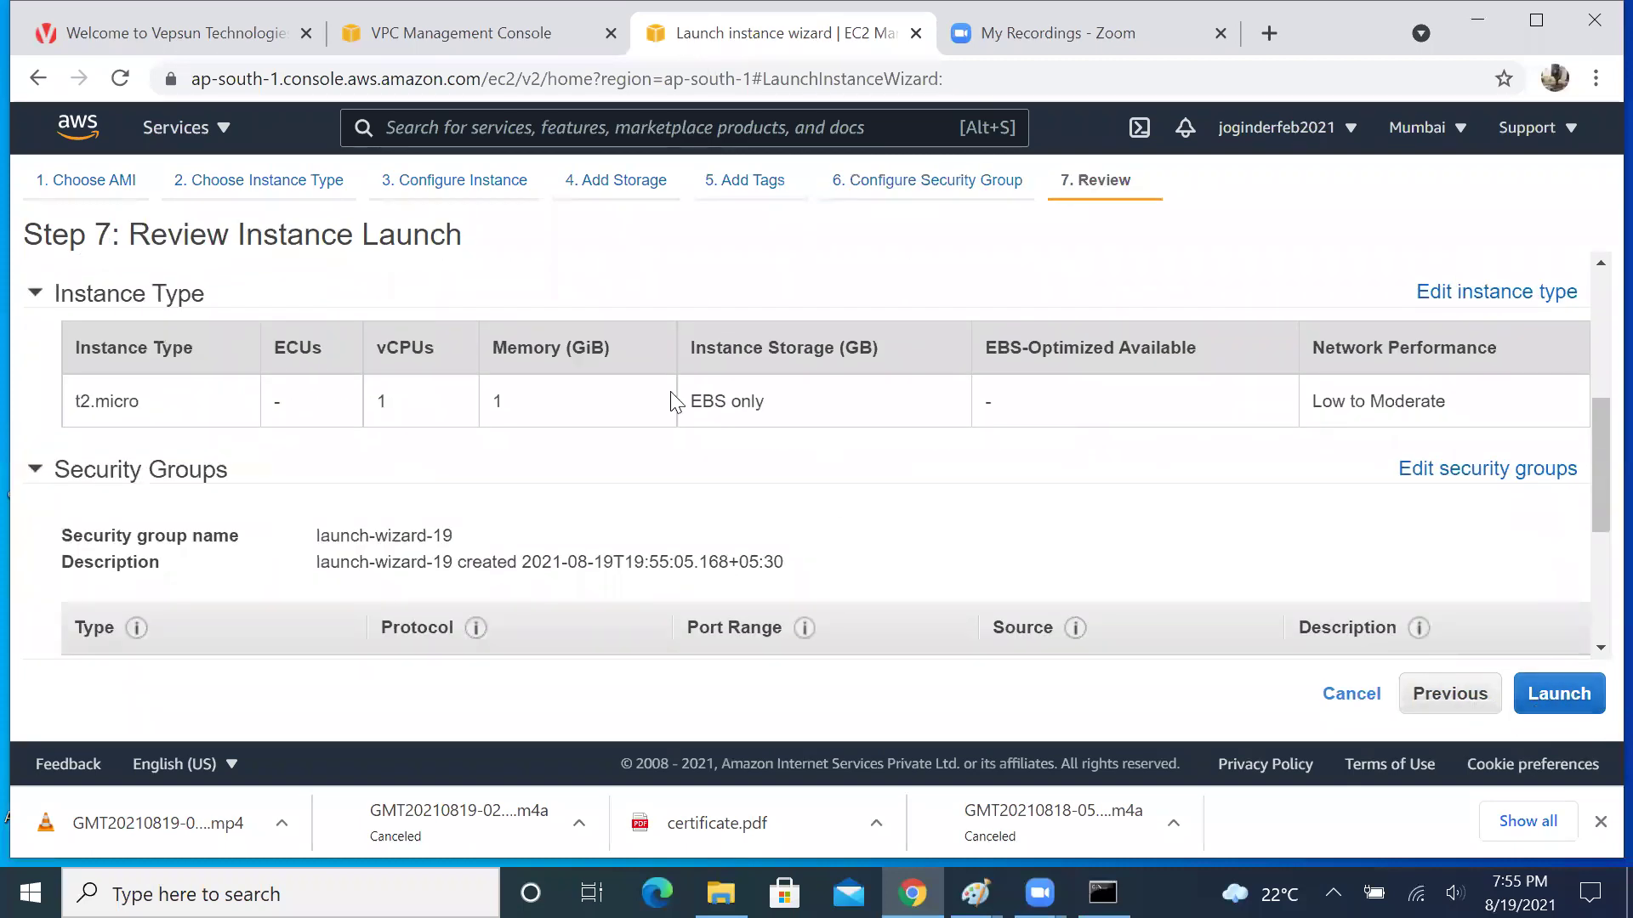
- Launch DB Server 1 with the 'pppp' RSA key pair and view the instances list
{"action": "left_click", "coordinate": [1558, 691]}
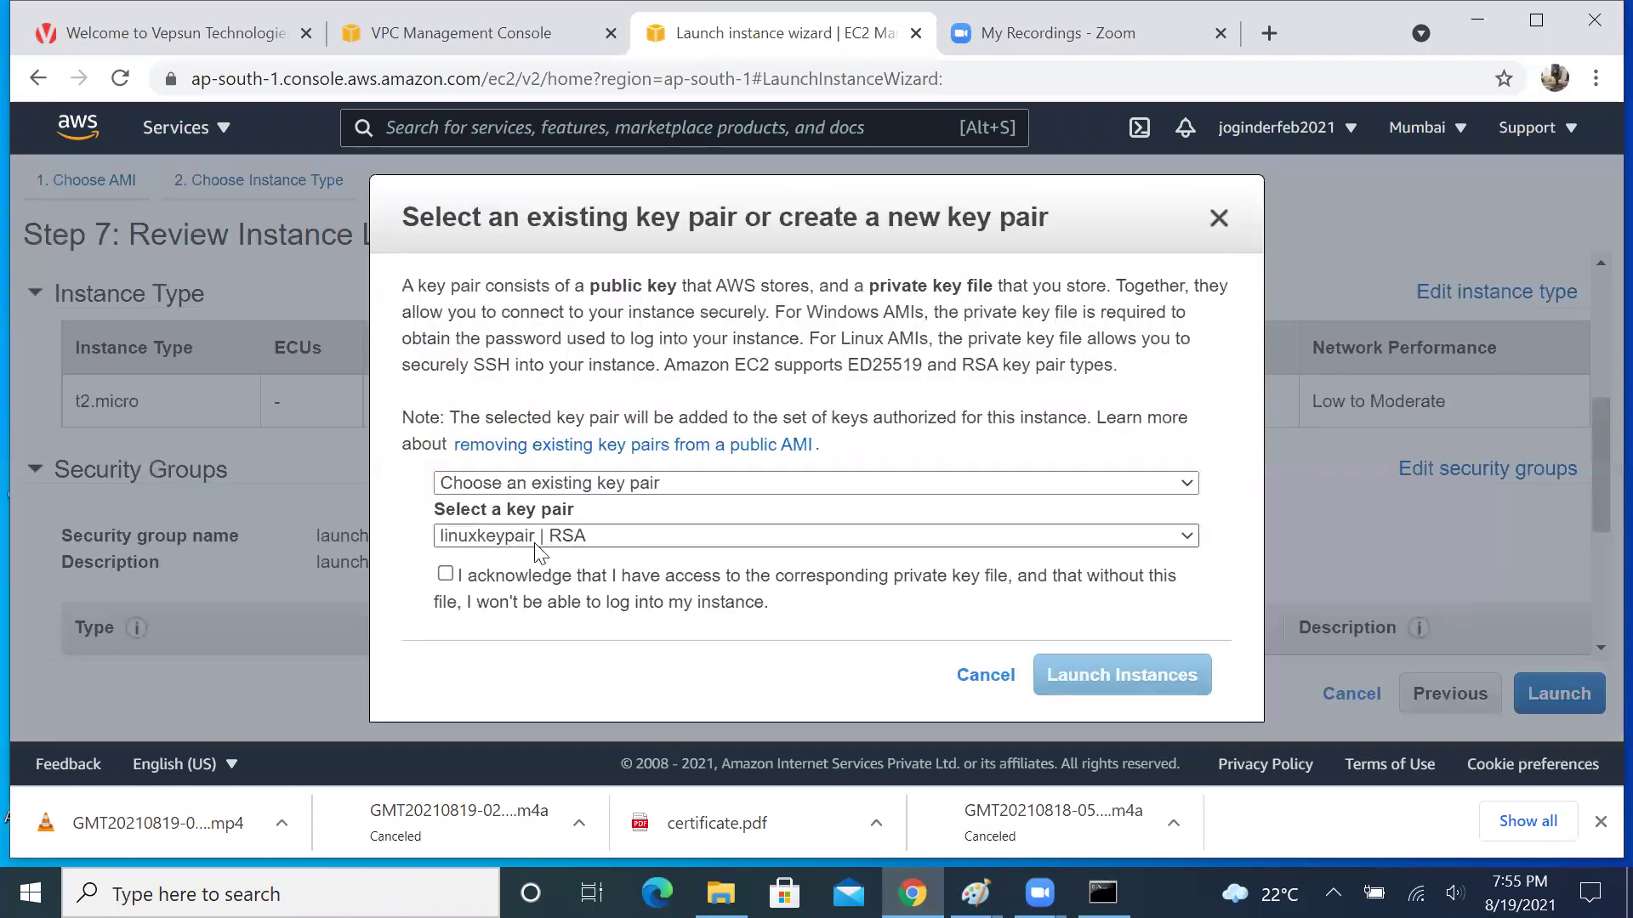
{"action": "left_click", "coordinate": [601, 537]}
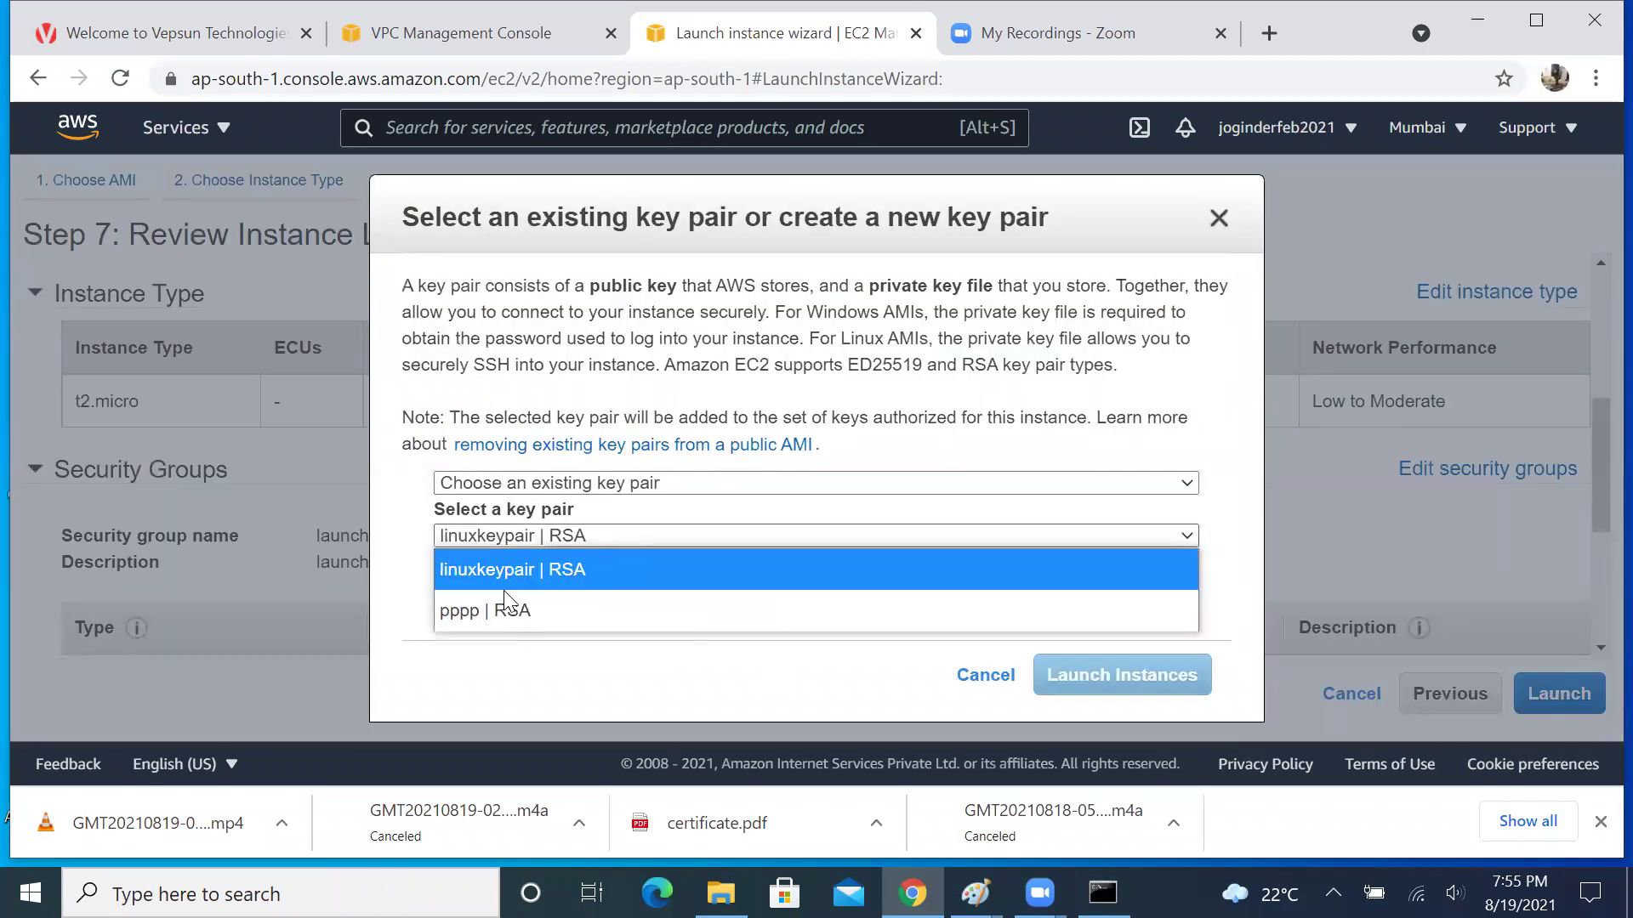
{"action": "left_click", "coordinate": [534, 613]}
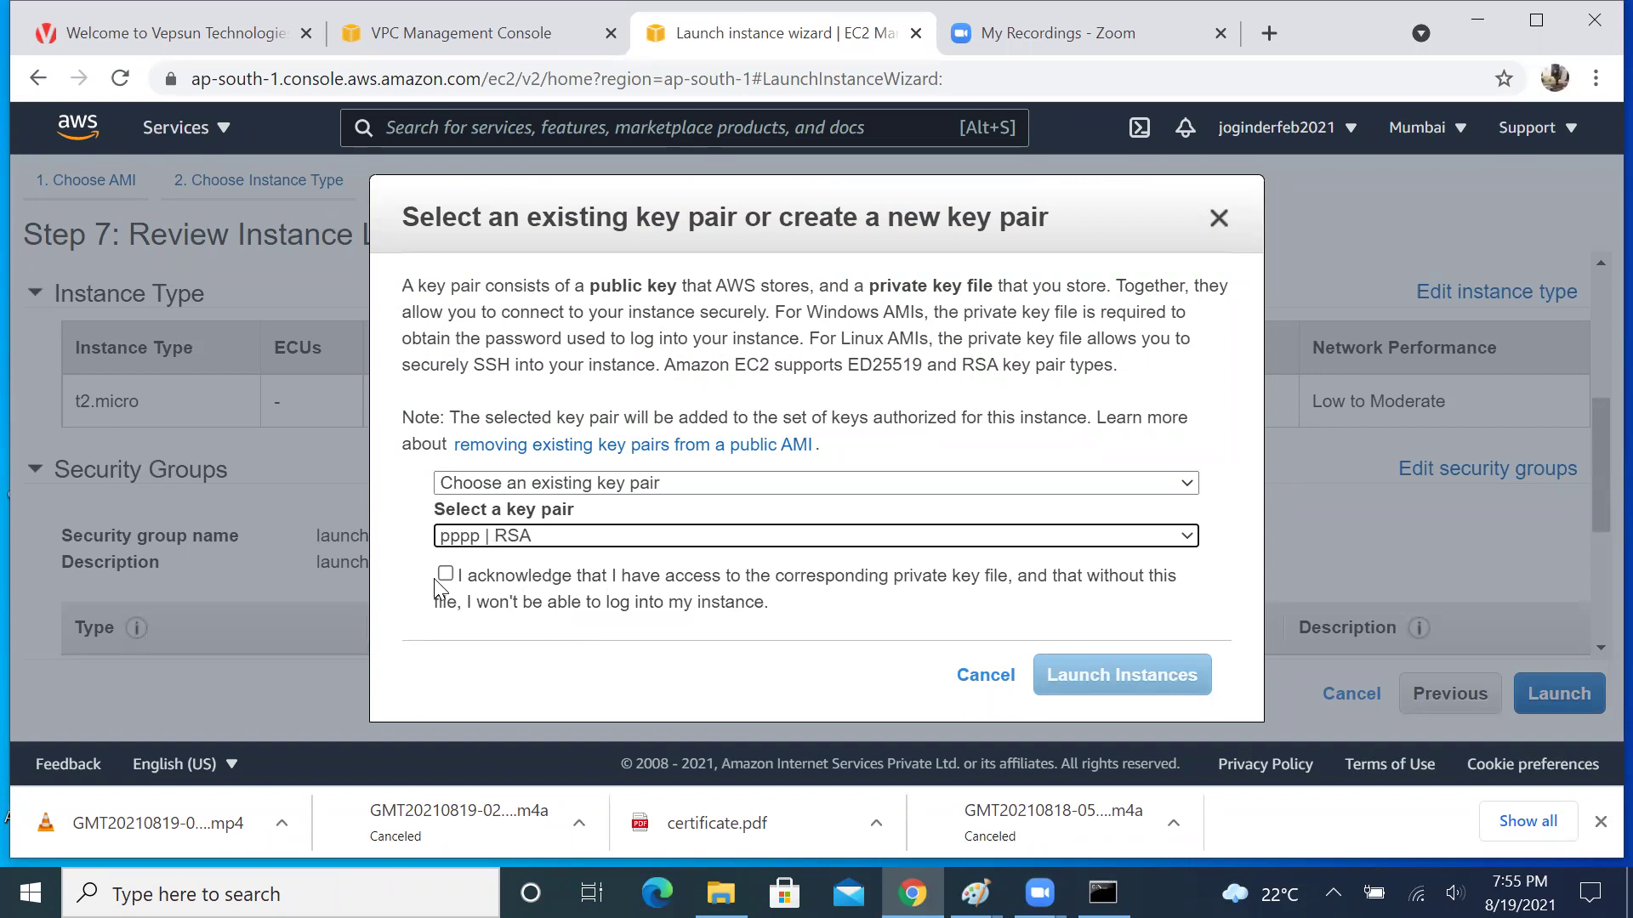
{"action": "left_click", "coordinate": [442, 582]}
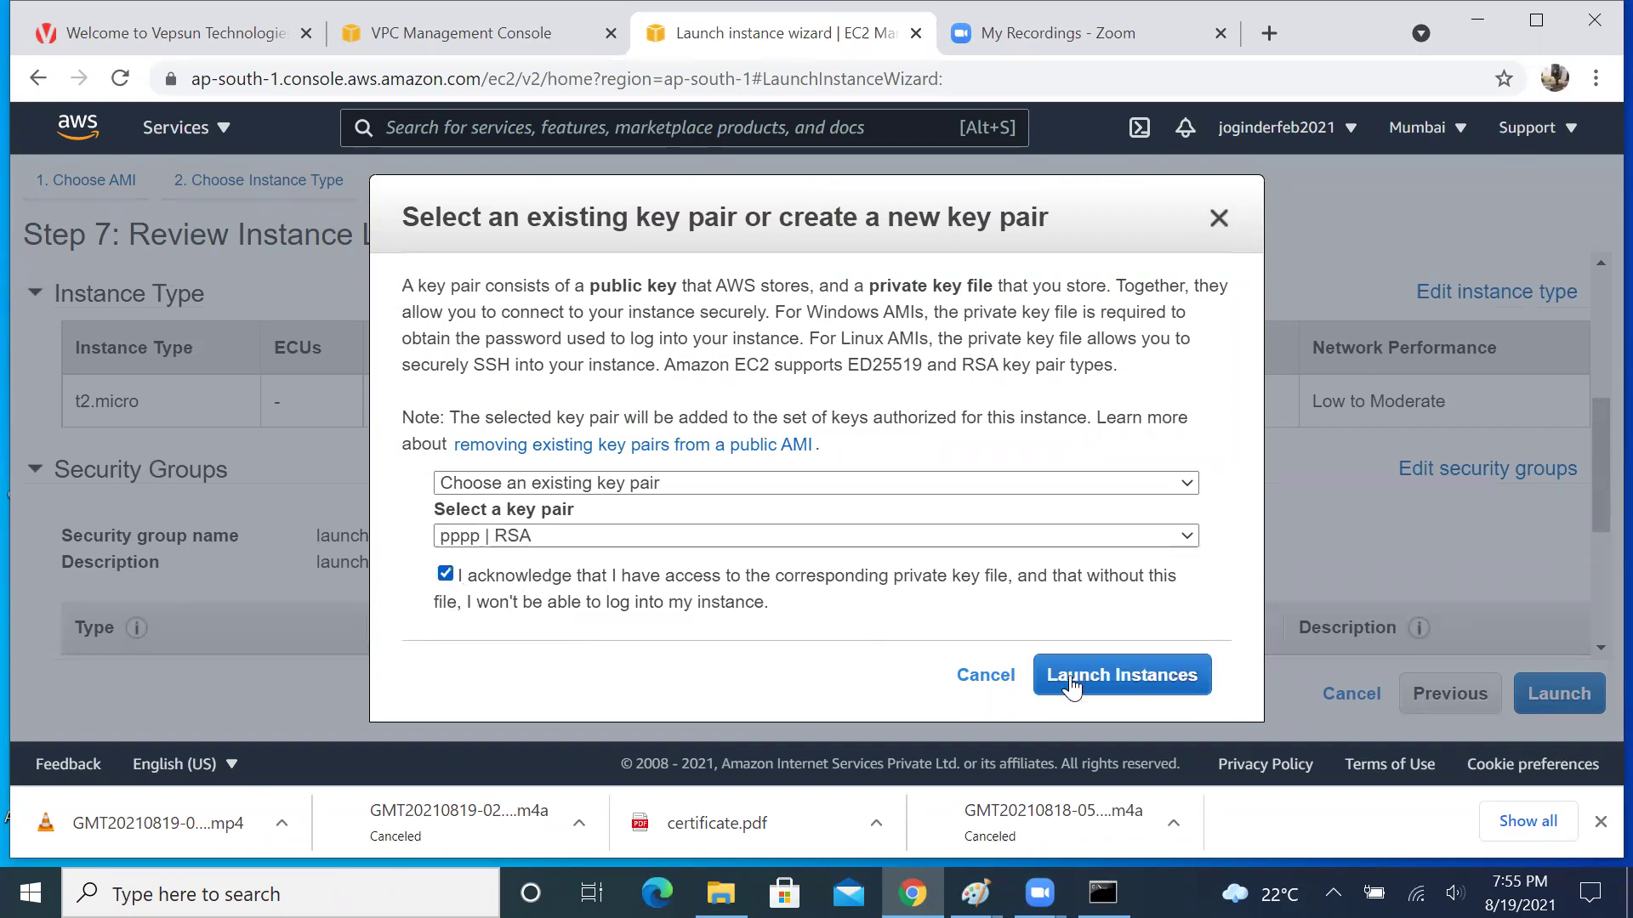
{"action": "left_click", "coordinate": [1119, 674]}
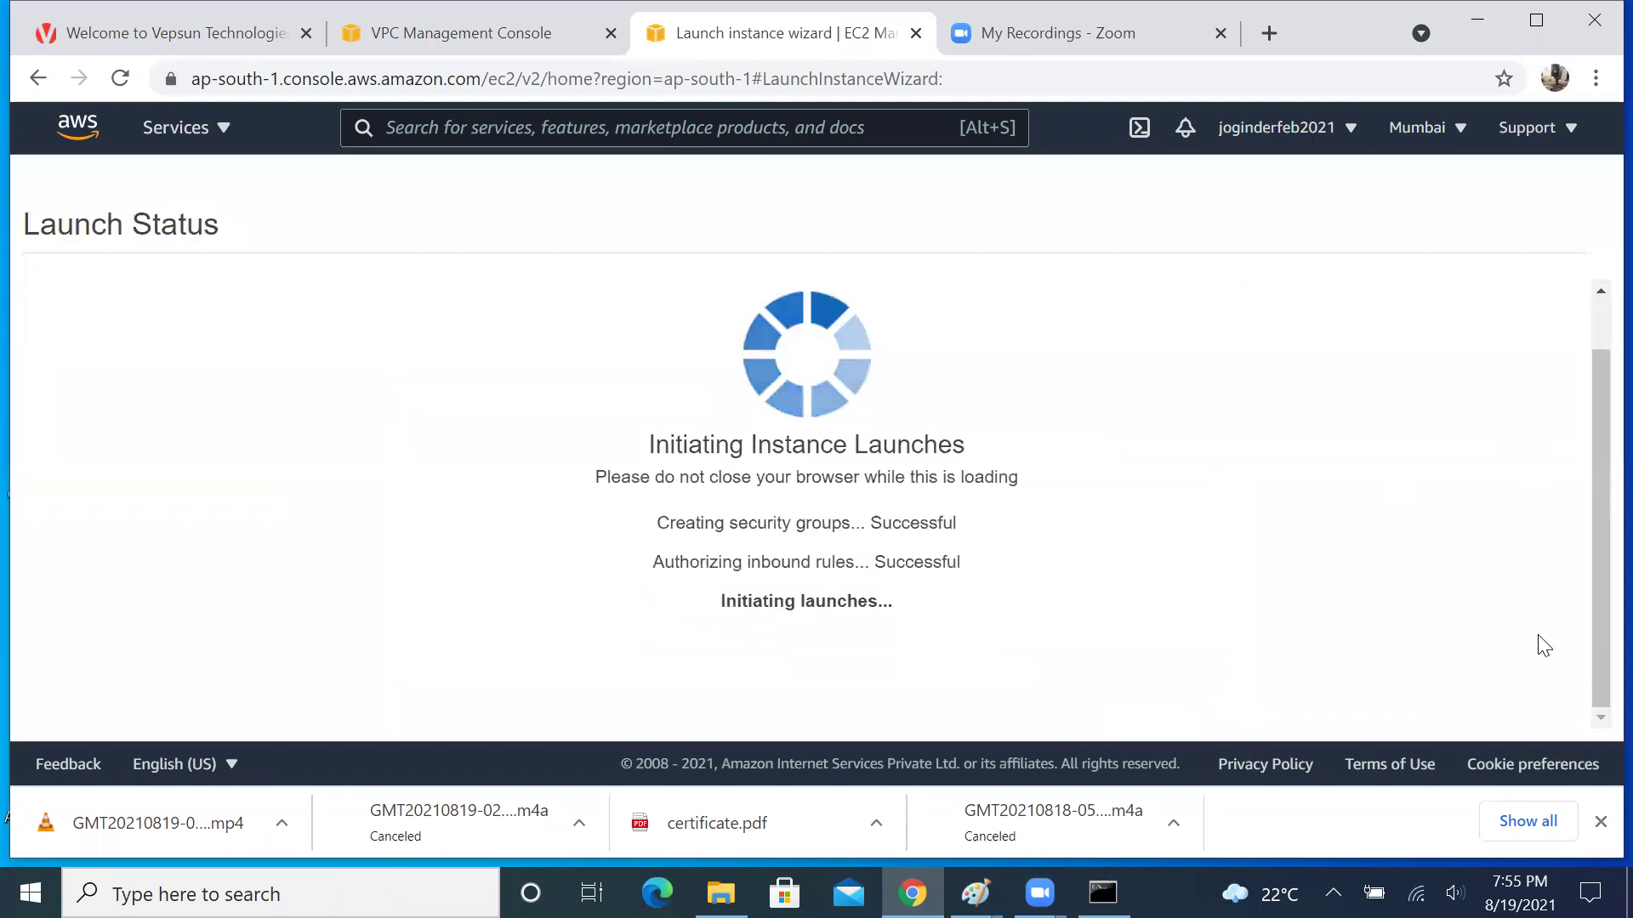
{"action": "scroll", "coordinate": [1592, 480], "scroll_direction": "down", "scroll_amount": 4}
{"action": "left_click", "coordinate": [1531, 704]}
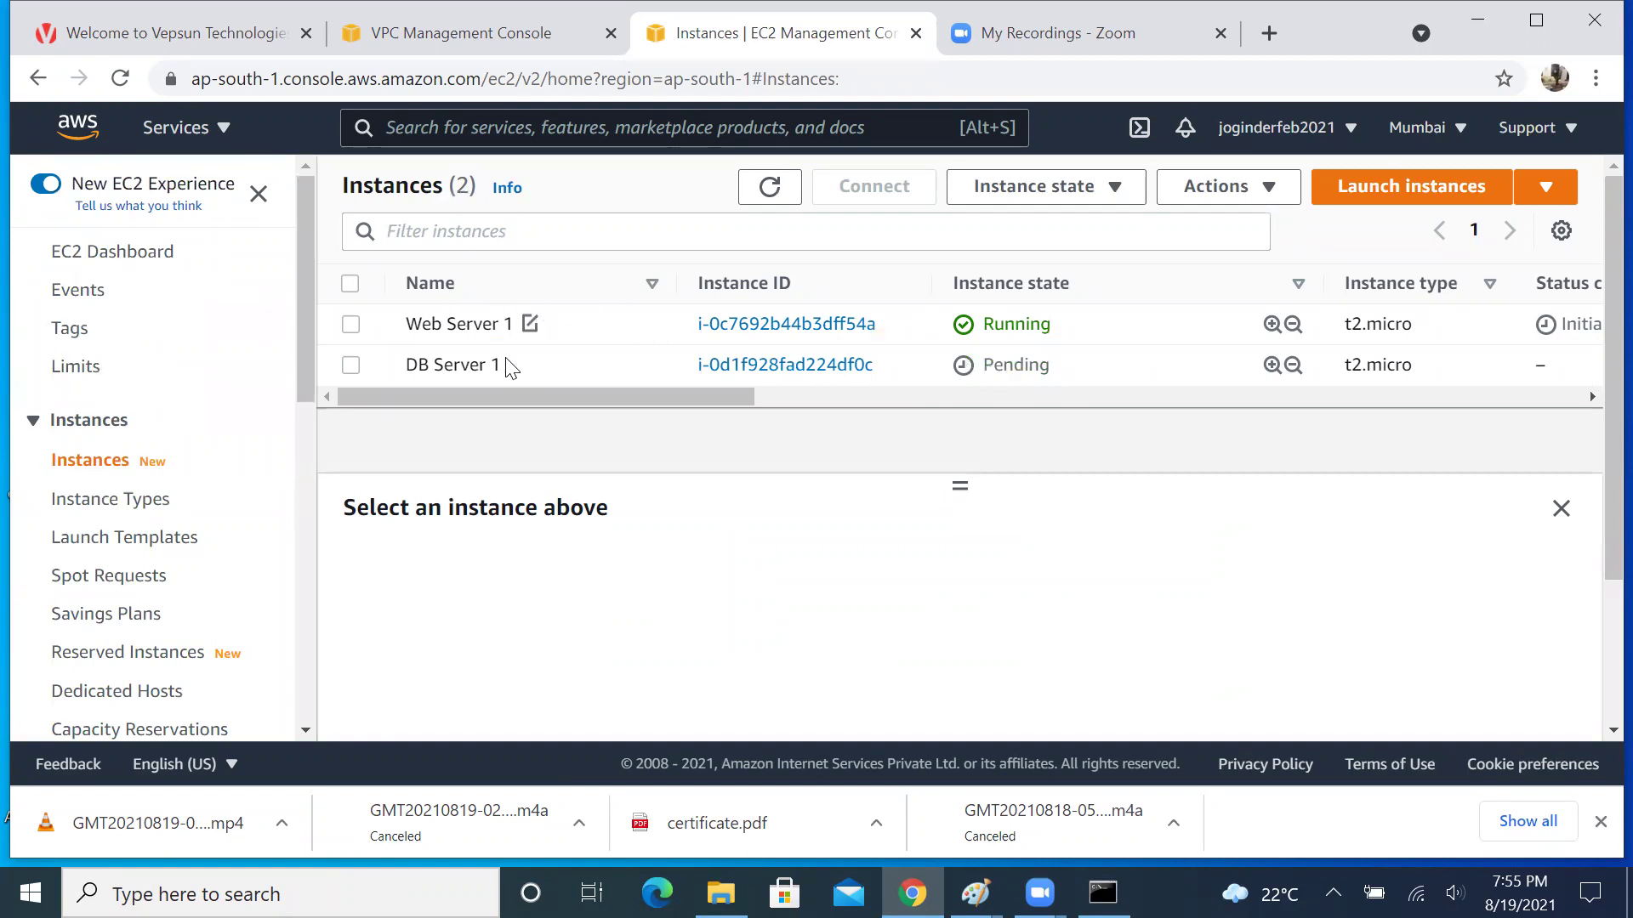
- Refresh the instance list until both servers show Running, then select Web Server 1
{"action": "left_click_drag", "start_coordinate": [546, 395], "coordinate": [619, 399]}
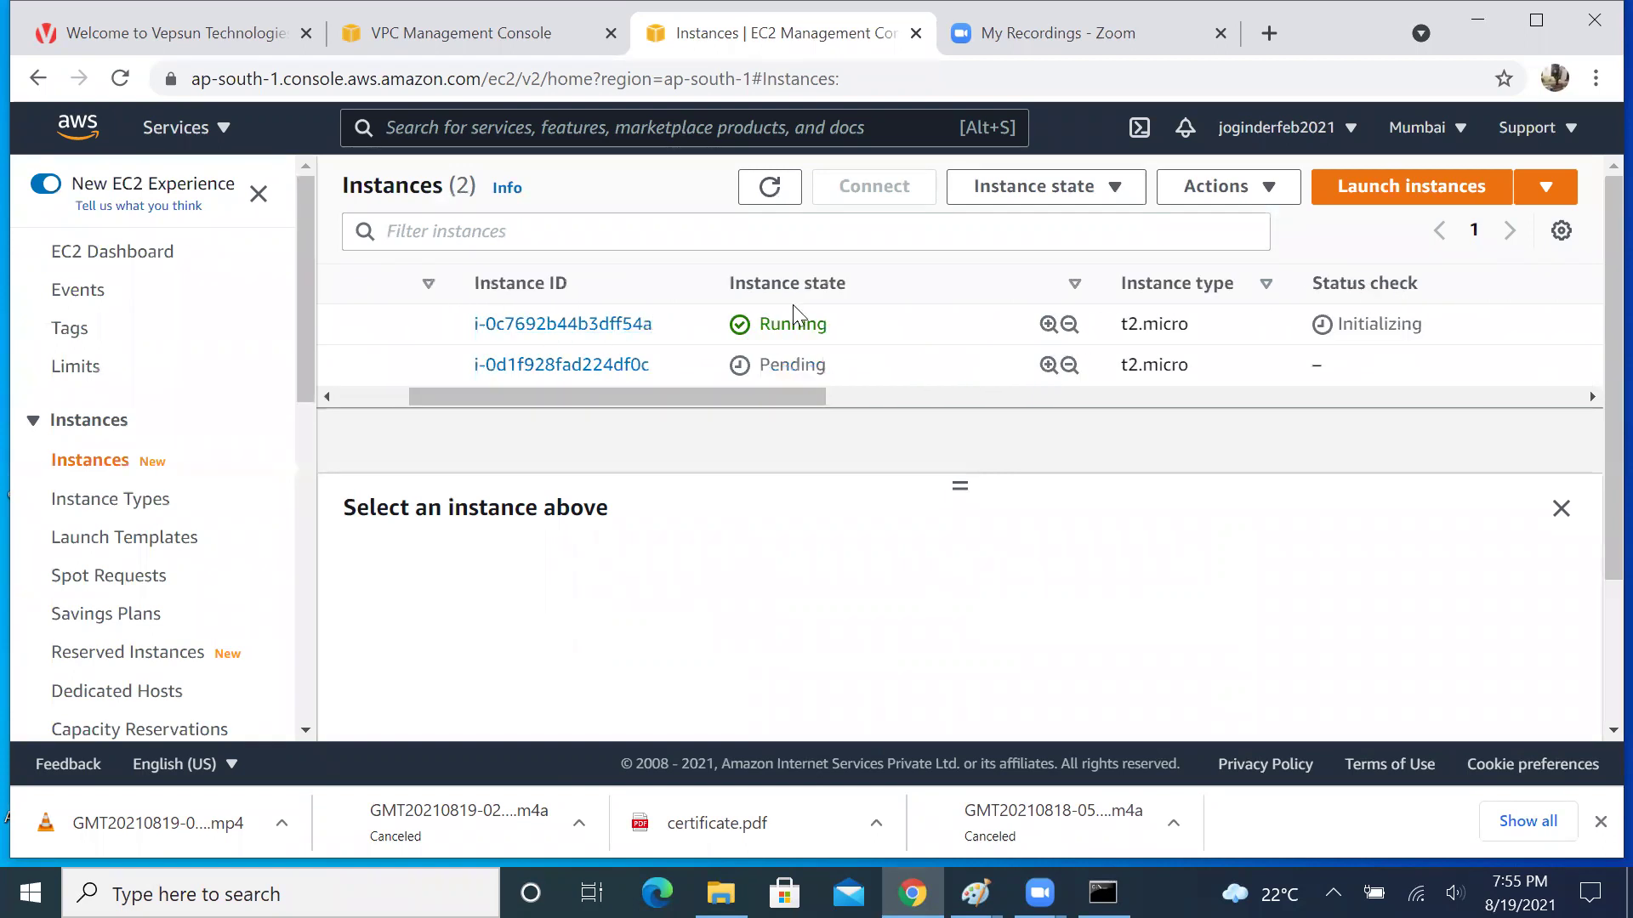
{"action": "left_click_drag", "start_coordinate": [740, 398], "coordinate": [814, 403]}
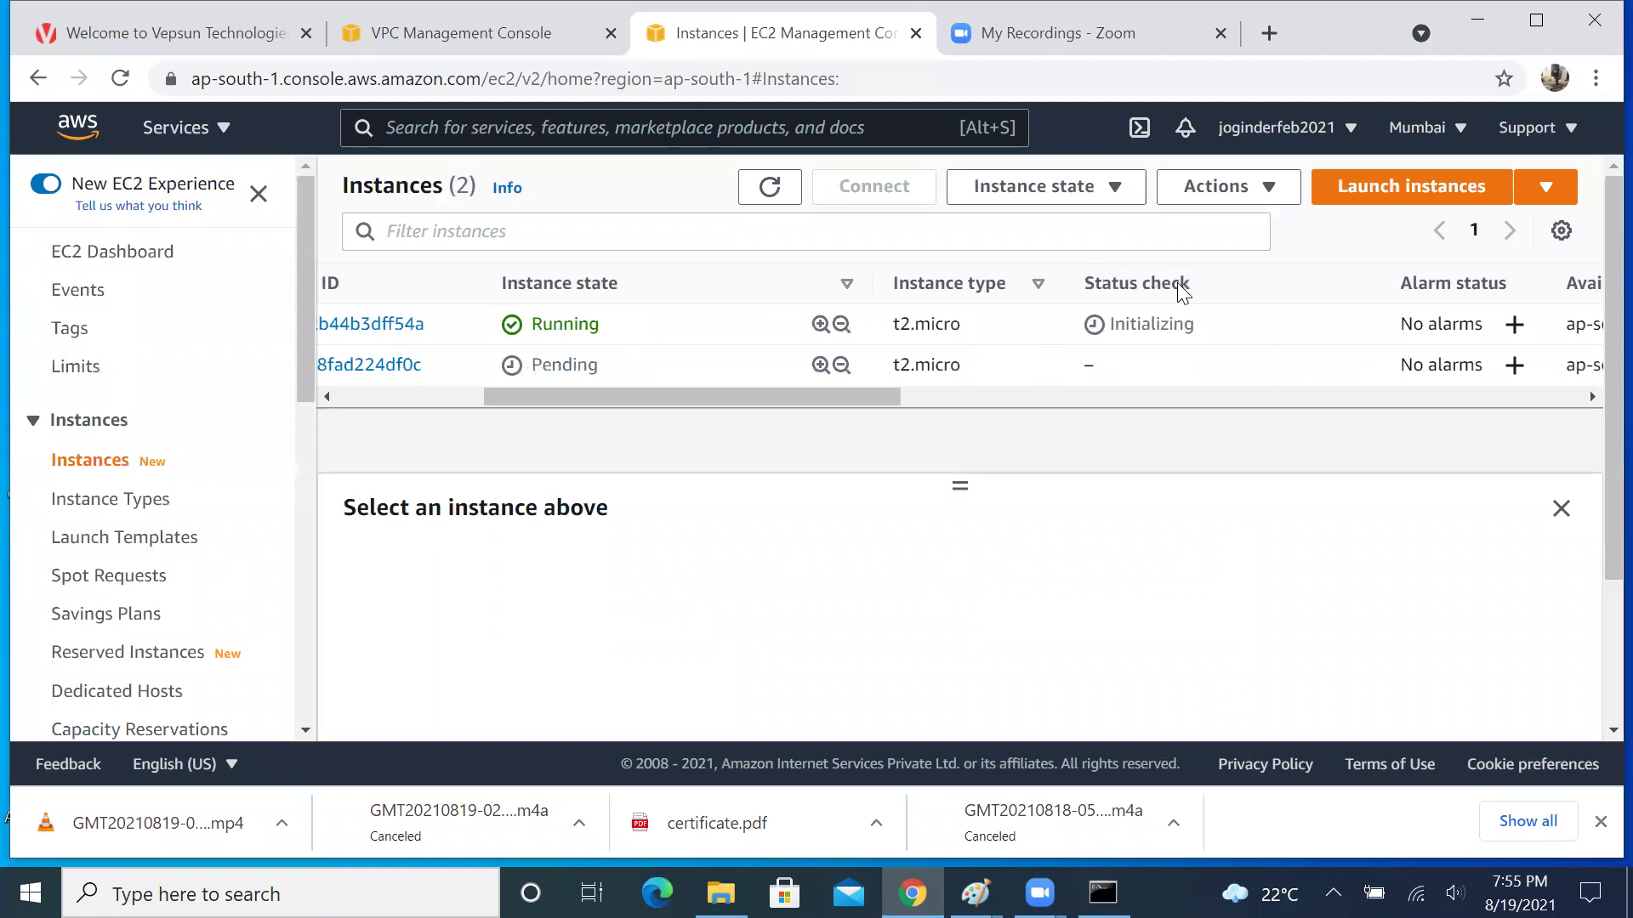
{"action": "left_click", "coordinate": [768, 185]}
{"action": "left_click_drag", "start_coordinate": [1093, 332], "coordinate": [1213, 331]}
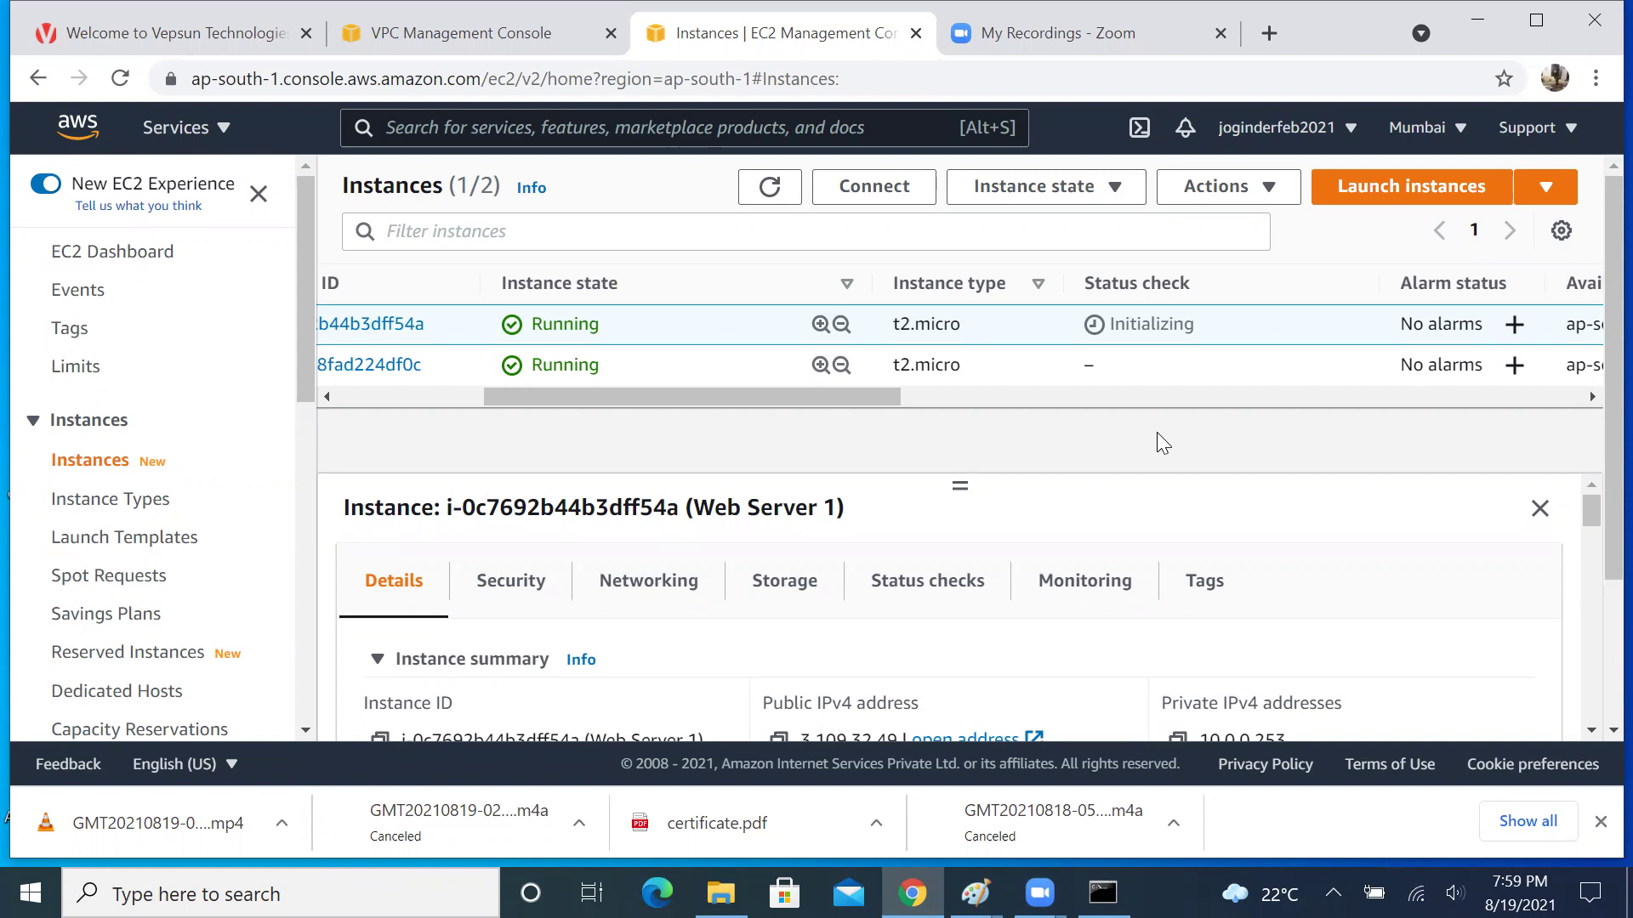
- Refresh and confirm both Web Server 1 and DB Server 1 show 2/2 checks passed
{"action": "left_click", "coordinate": [782, 202]}
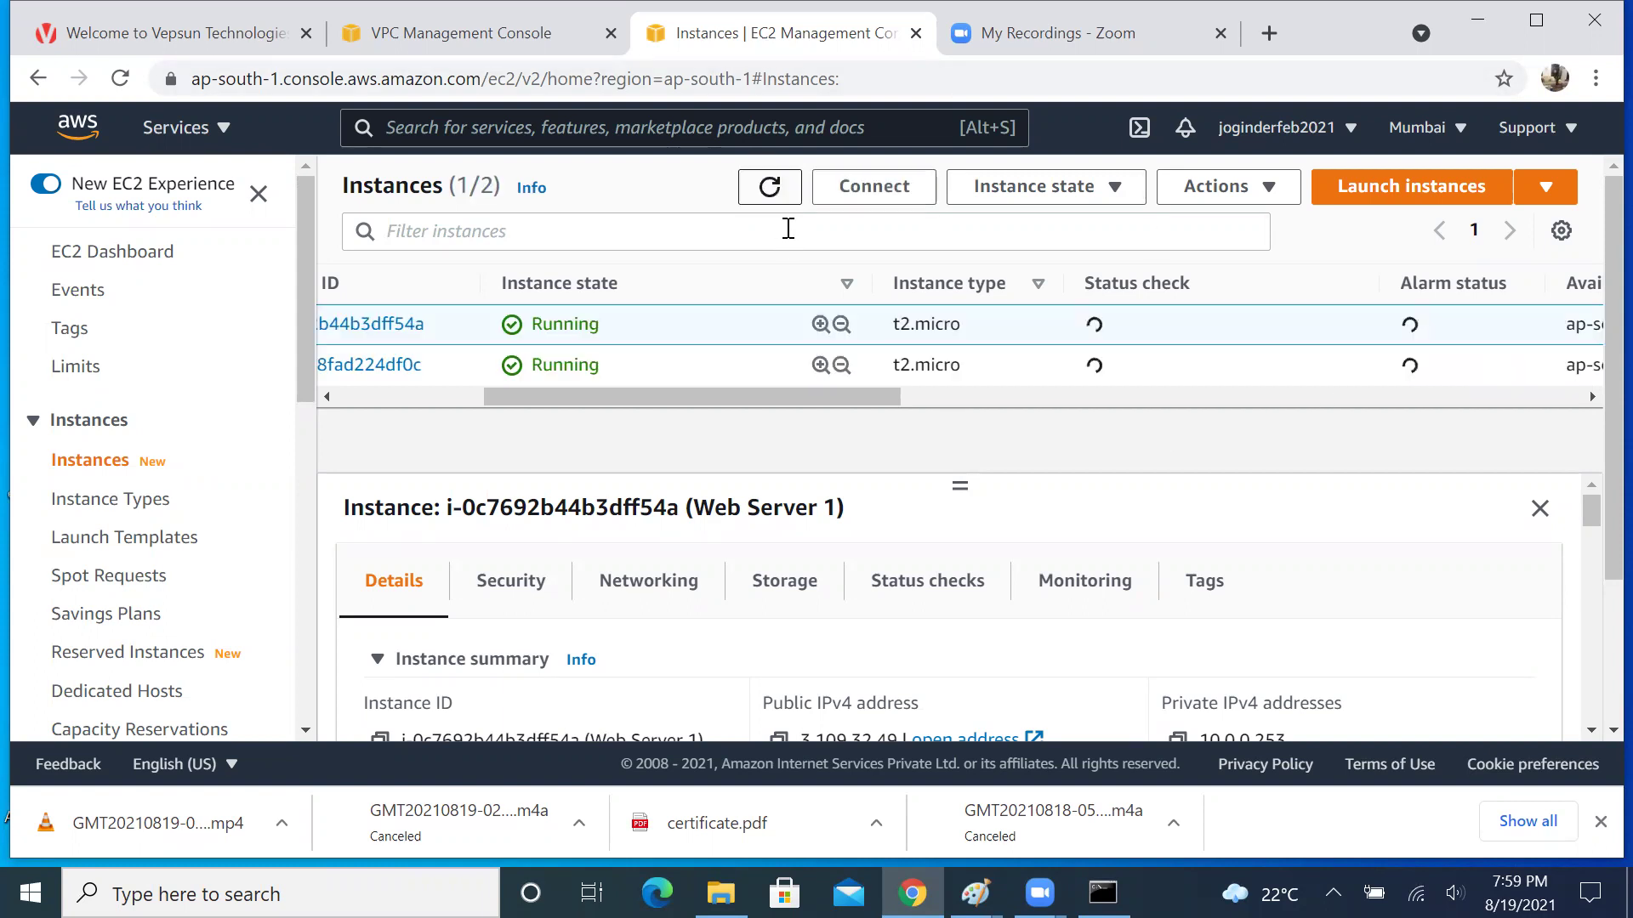
{"action": "left_click_drag", "start_coordinate": [801, 401], "coordinate": [517, 400]}
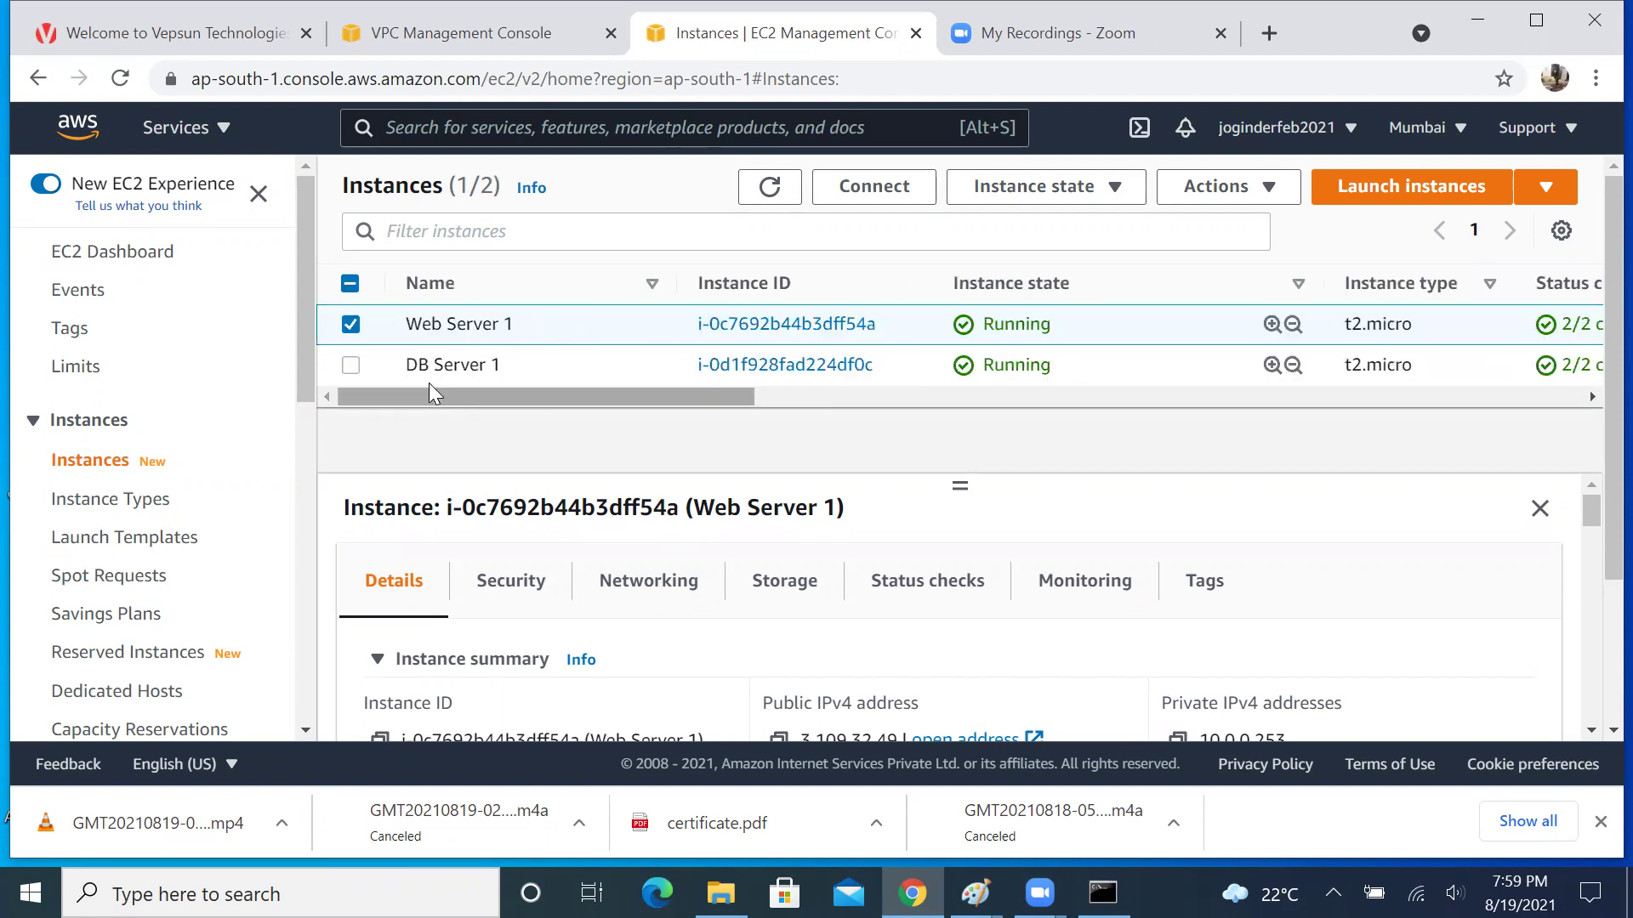
{"action": "scroll", "coordinate": [839, 425], "scroll_direction": "right", "scroll_amount": 5}
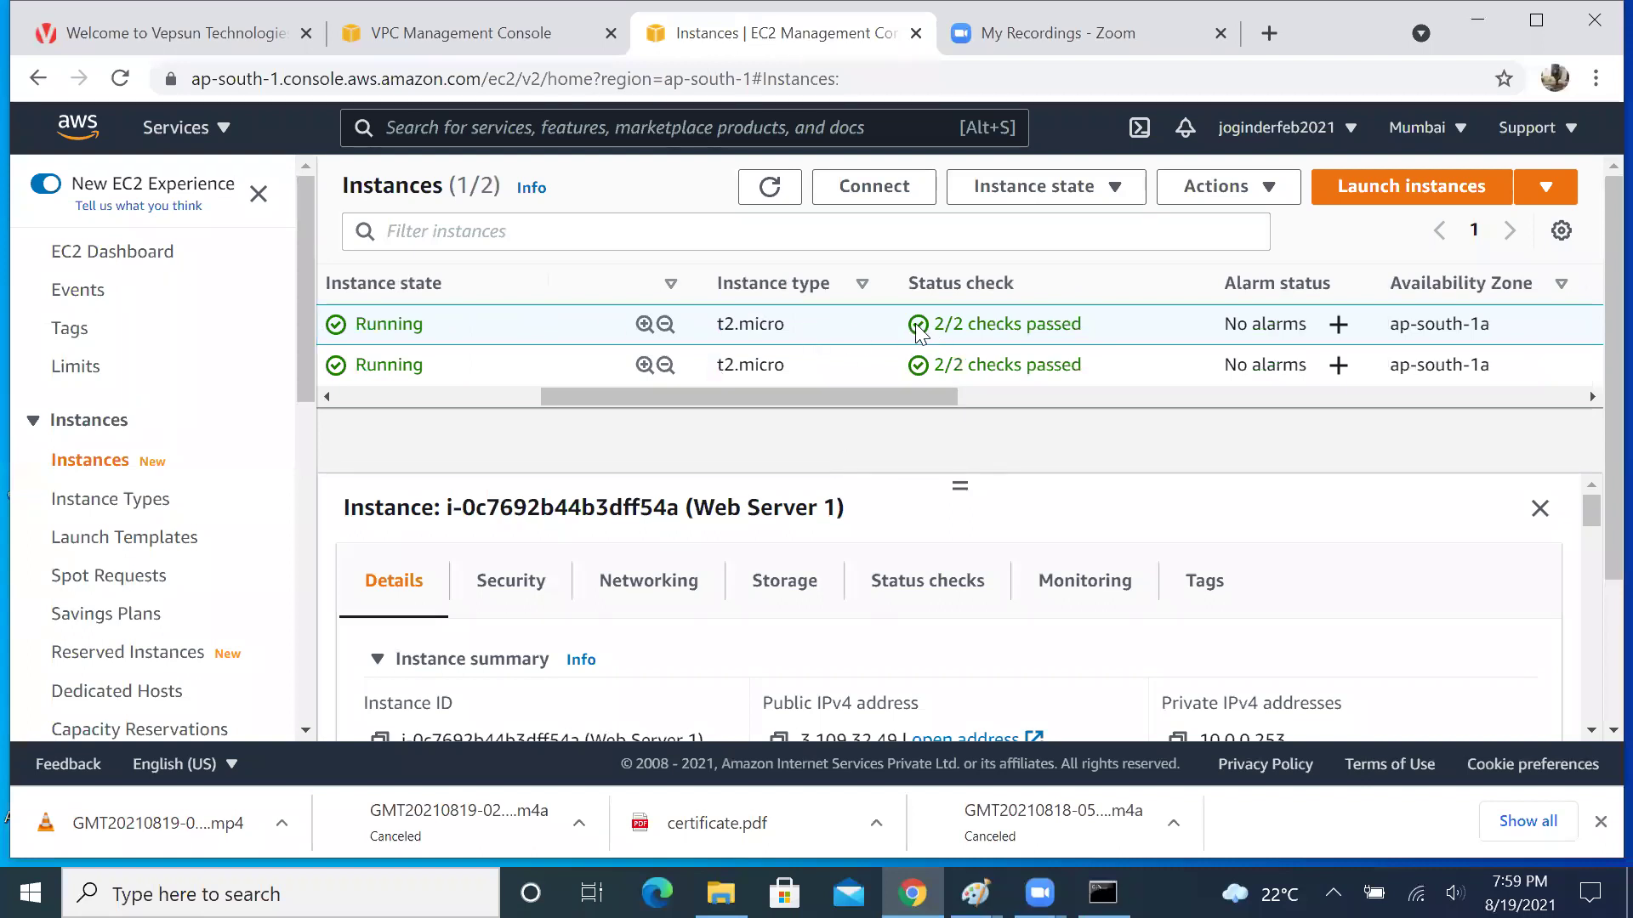
{"action": "triple_click", "coordinate": [1060, 330]}
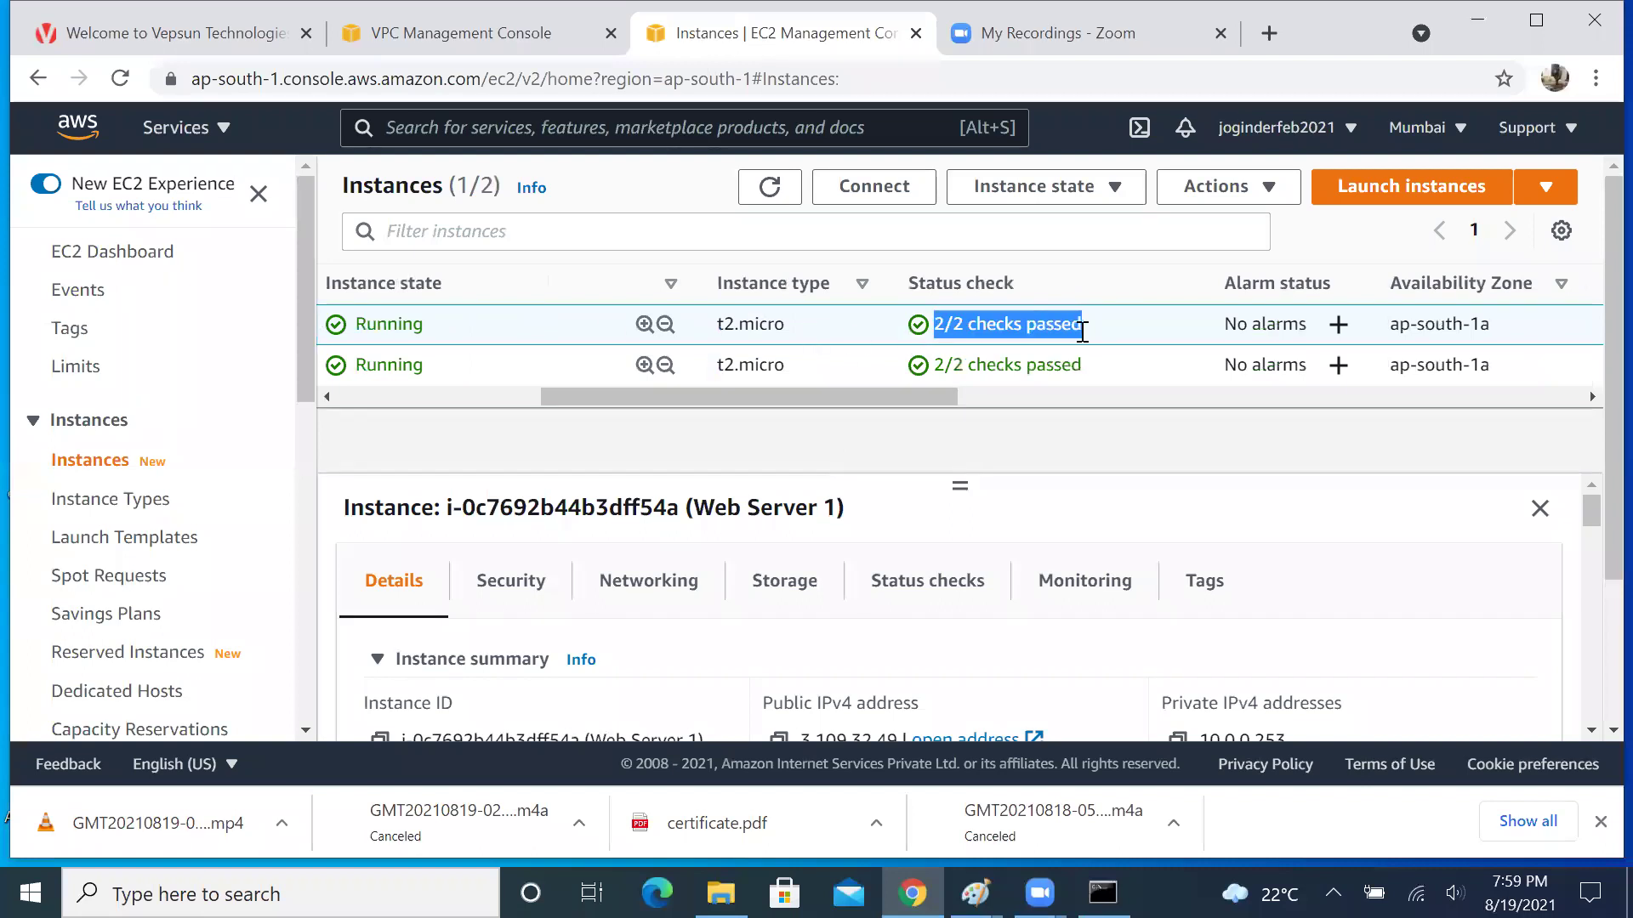
{"action": "left_click_drag", "start_coordinate": [944, 366], "coordinate": [1085, 367]}
{"action": "left_click_drag", "start_coordinate": [877, 399], "coordinate": [575, 392]}
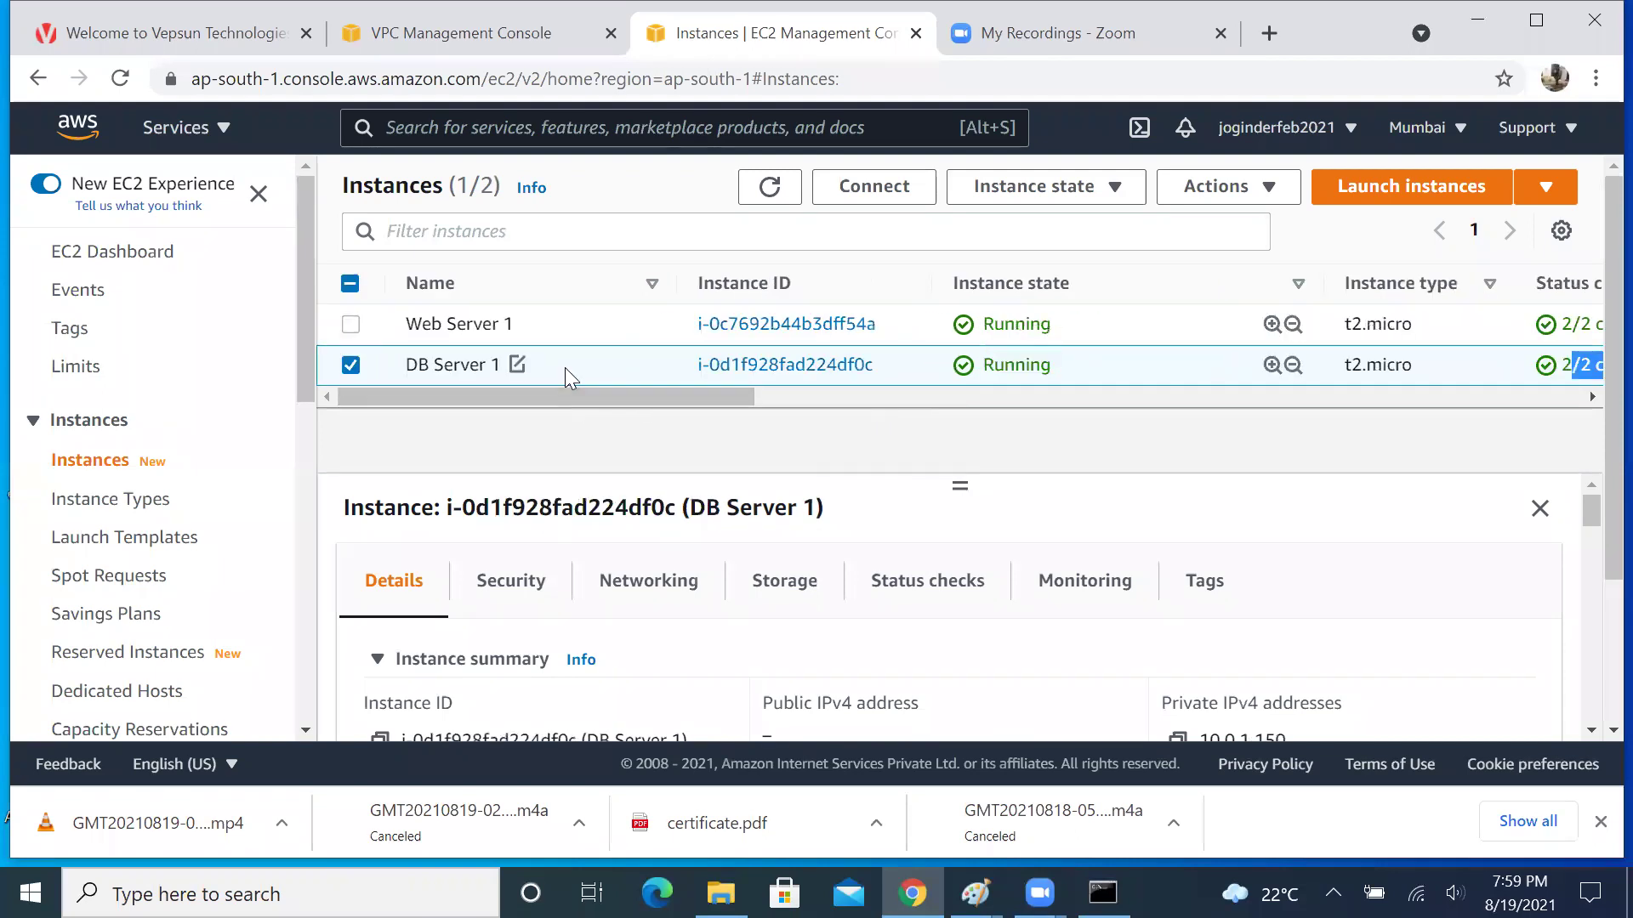
{"action": "left_click", "coordinate": [351, 364]}
- Check Web Server 1's public IP 3.109.32.49 and private IP 10.0.0.253
{"action": "left_click", "coordinate": [349, 324]}
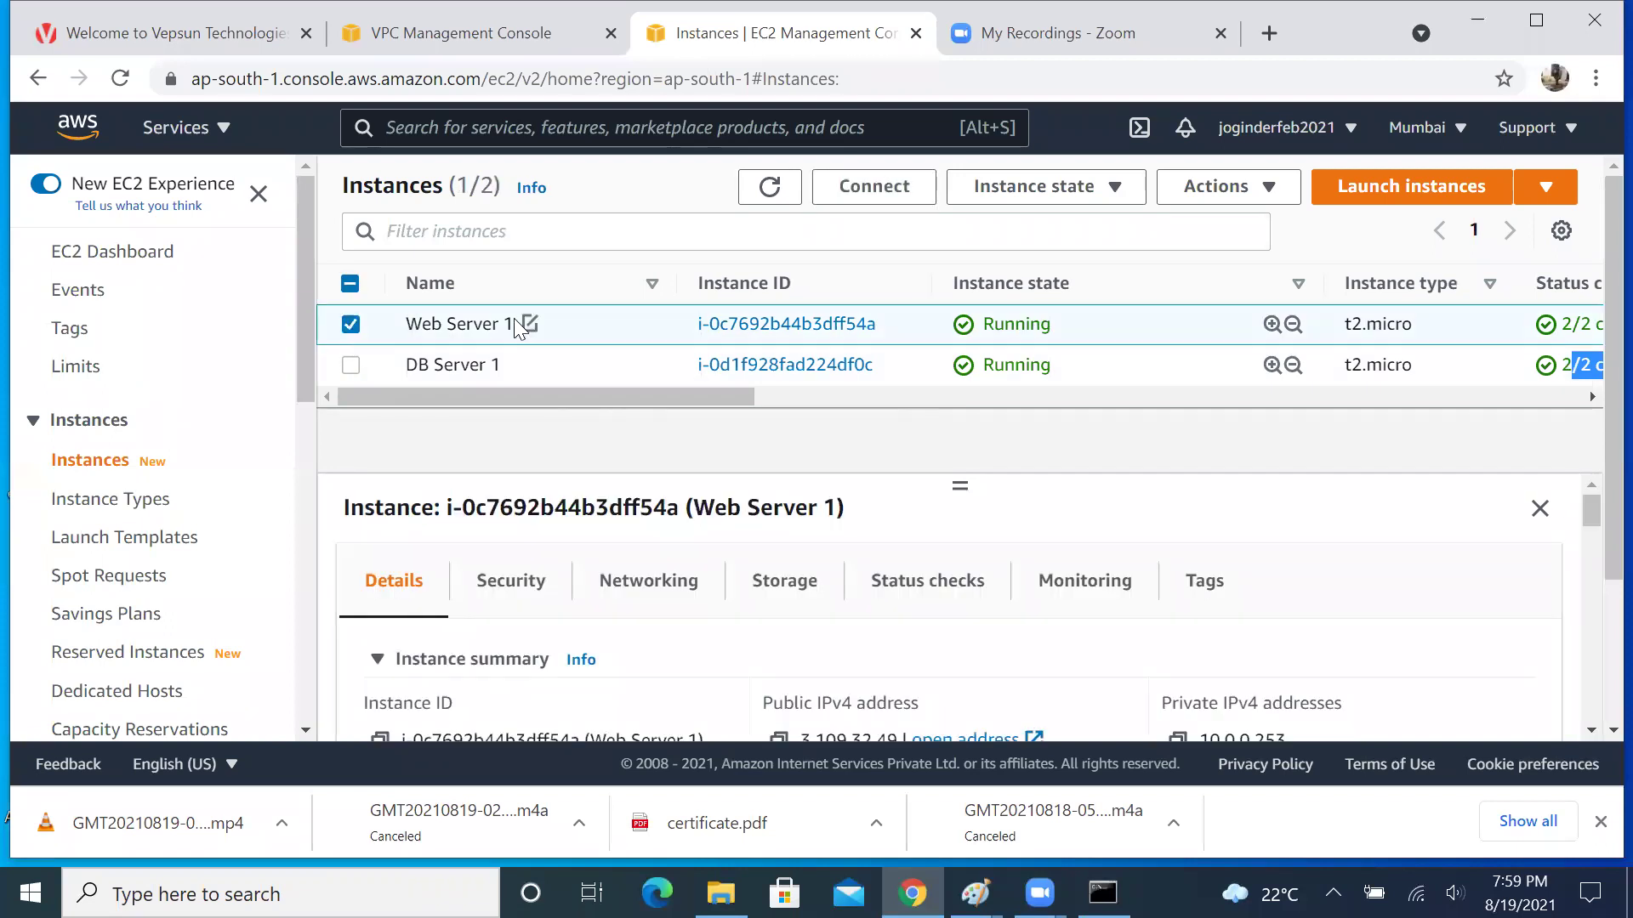
{"action": "left_click_drag", "start_coordinate": [718, 398], "coordinate": [1207, 424]}
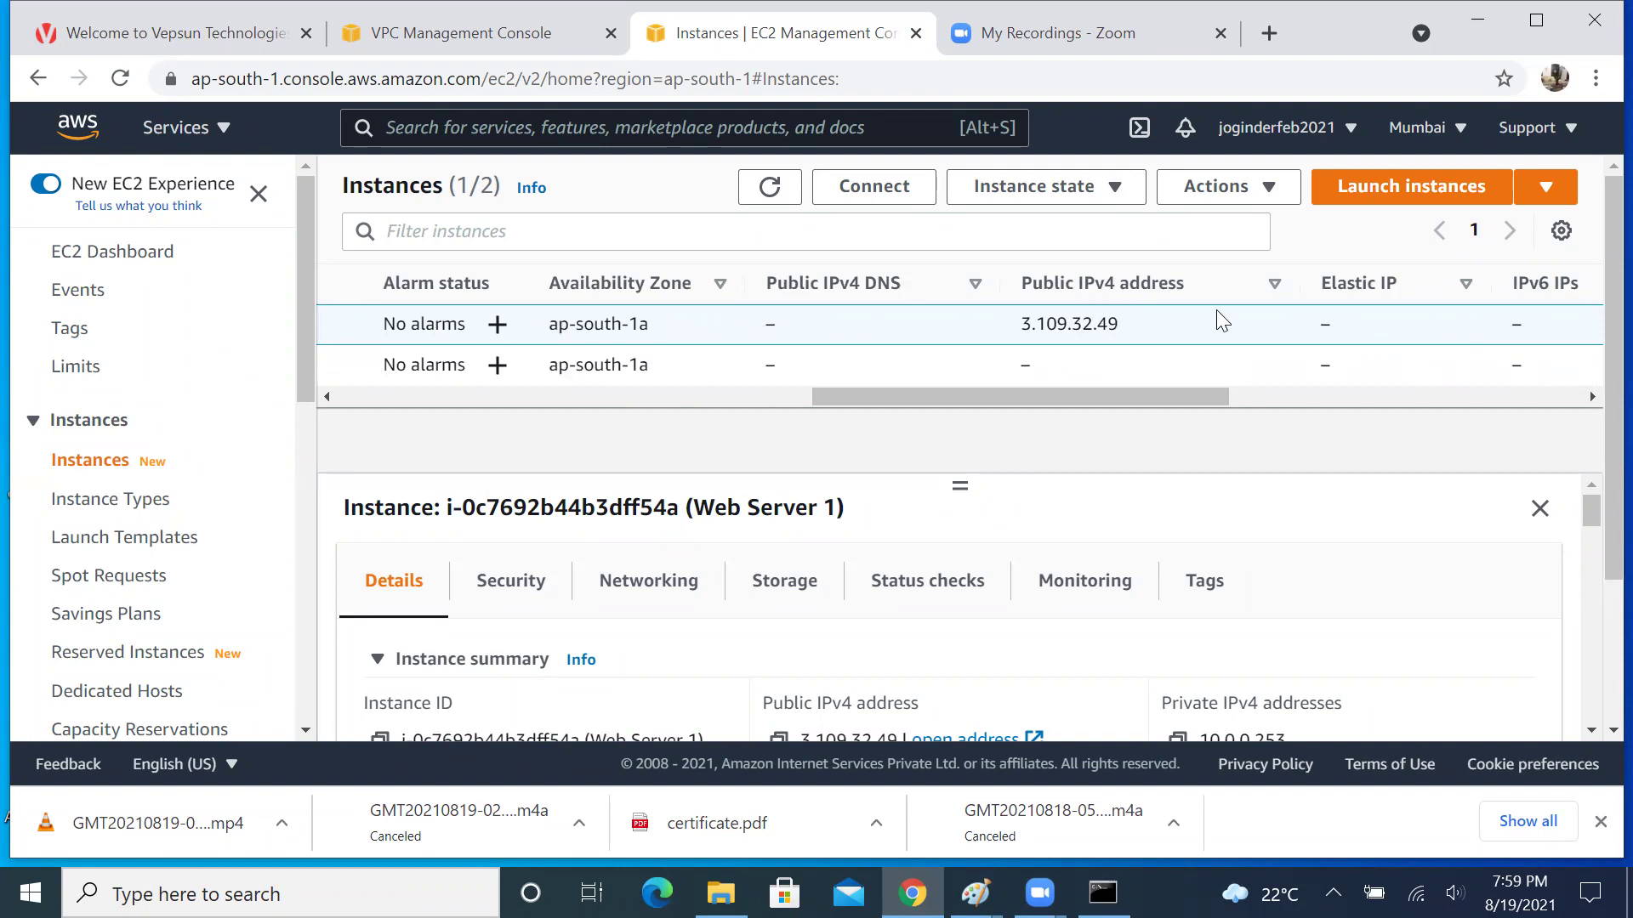
{"action": "left_click_drag", "start_coordinate": [1119, 398], "coordinate": [1594, 413]}
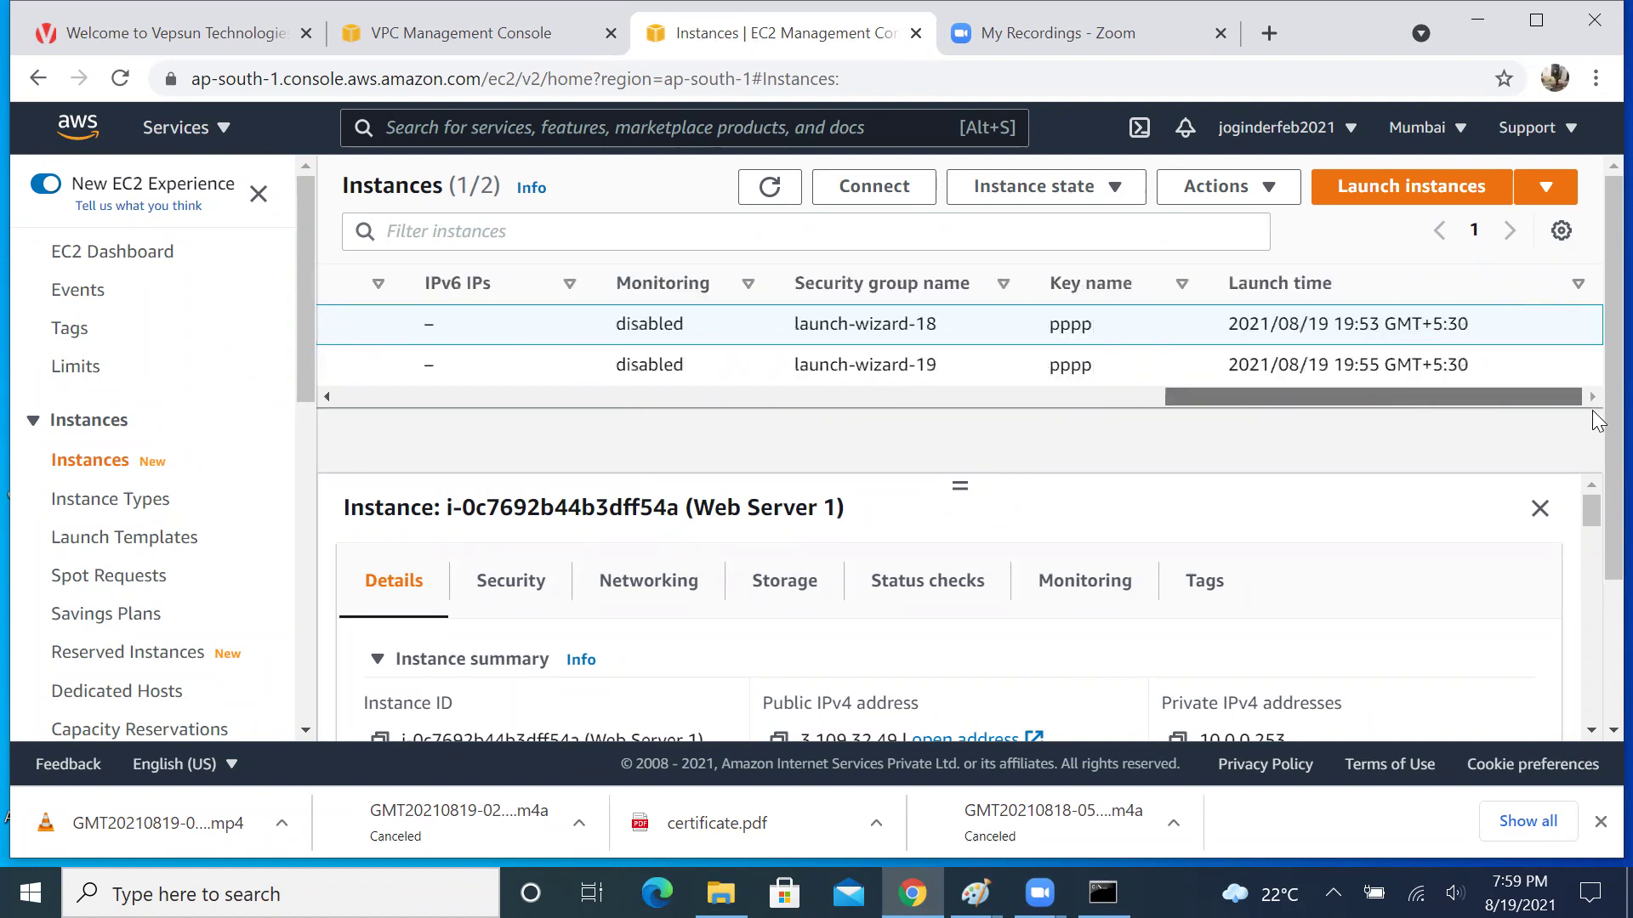
{"action": "left_click_drag", "start_coordinate": [1415, 412], "coordinate": [694, 397]}
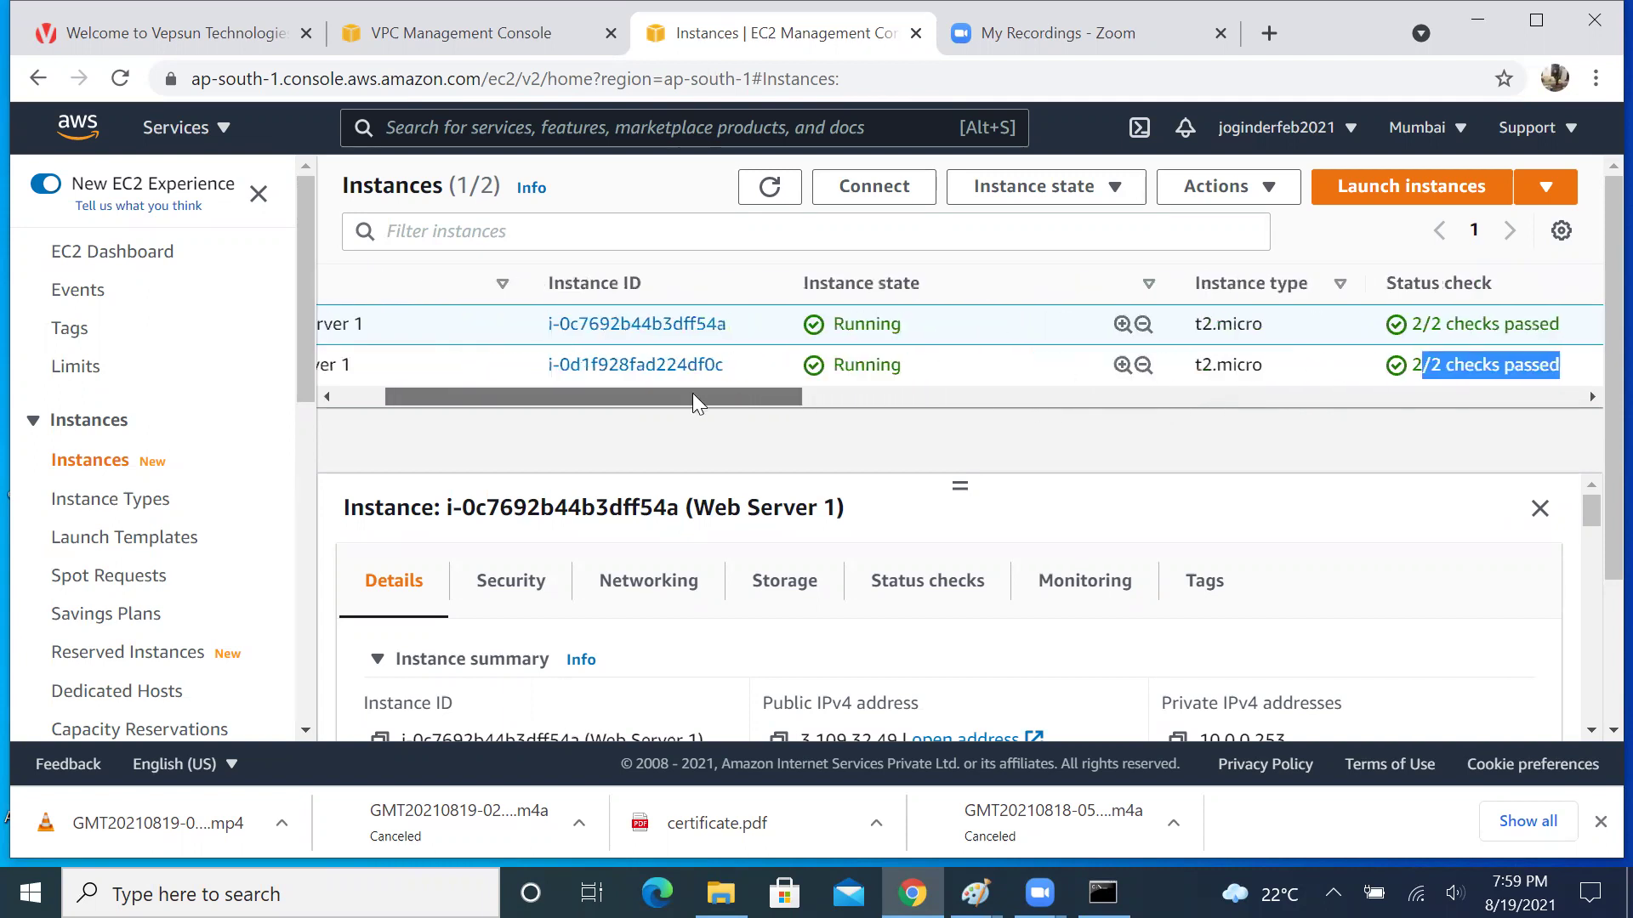
{"action": "scroll", "coordinate": [1310, 572], "scroll_direction": "down", "scroll_amount": 5}
{"action": "scroll", "coordinate": [1329, 577], "scroll_direction": "up", "scroll_amount": 1}
{"action": "scroll", "coordinate": [1330, 578], "scroll_direction": "up", "scroll_amount": 3}
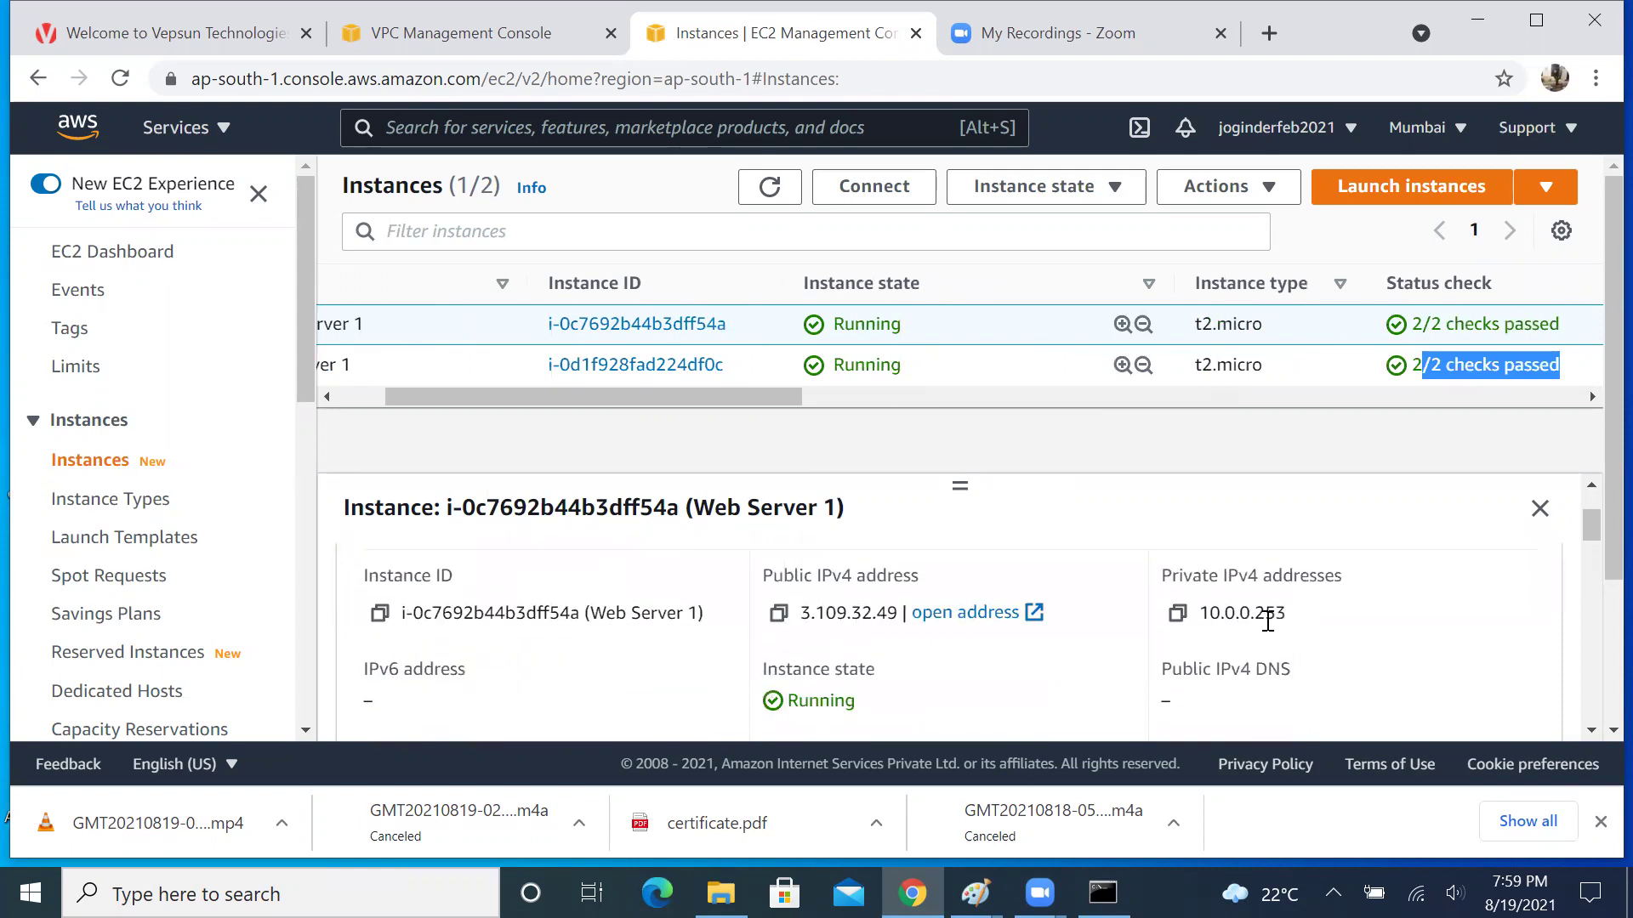
{"action": "left_click_drag", "start_coordinate": [1199, 614], "coordinate": [1310, 625]}
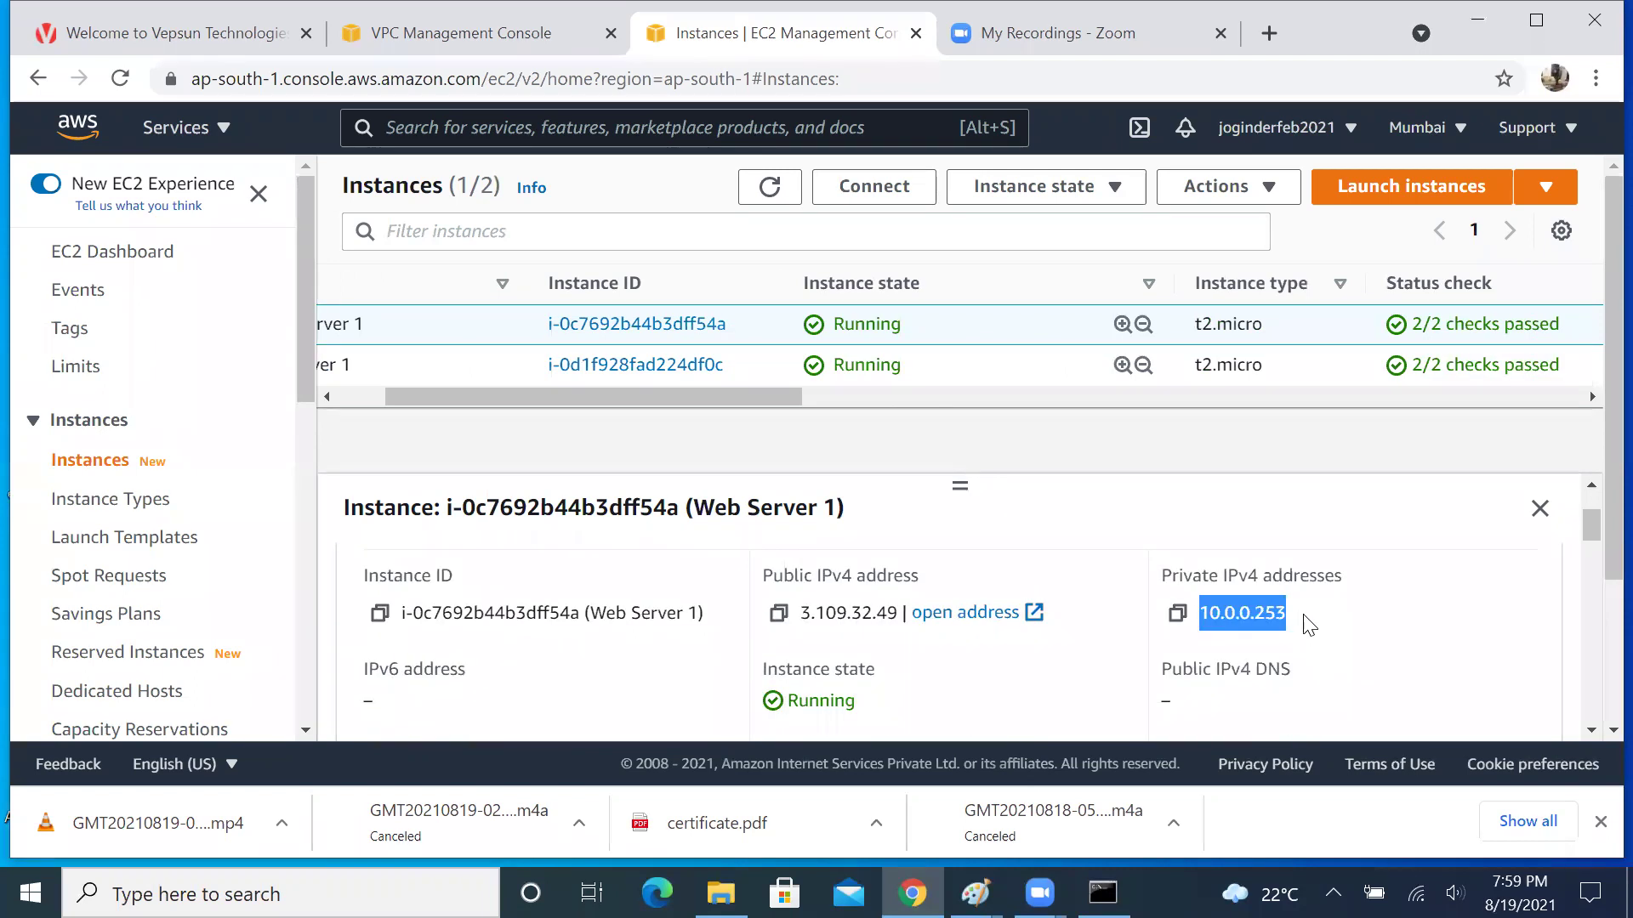
{"action": "left_click_drag", "start_coordinate": [802, 614], "coordinate": [897, 615]}
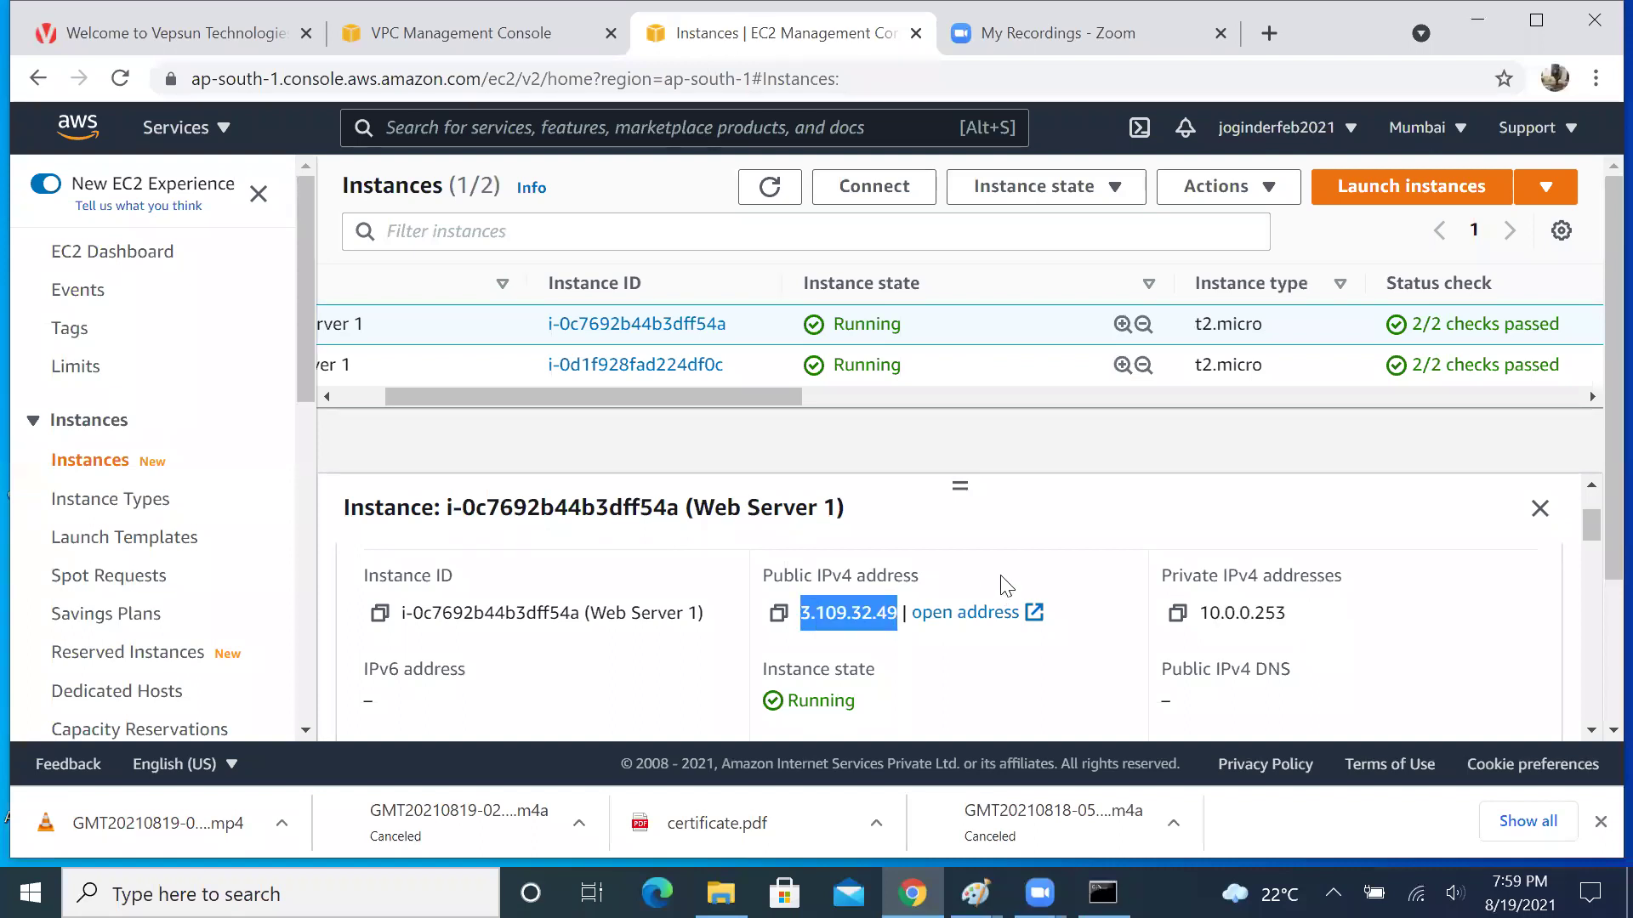
{"action": "left_click_drag", "start_coordinate": [687, 398], "coordinate": [292, 387]}
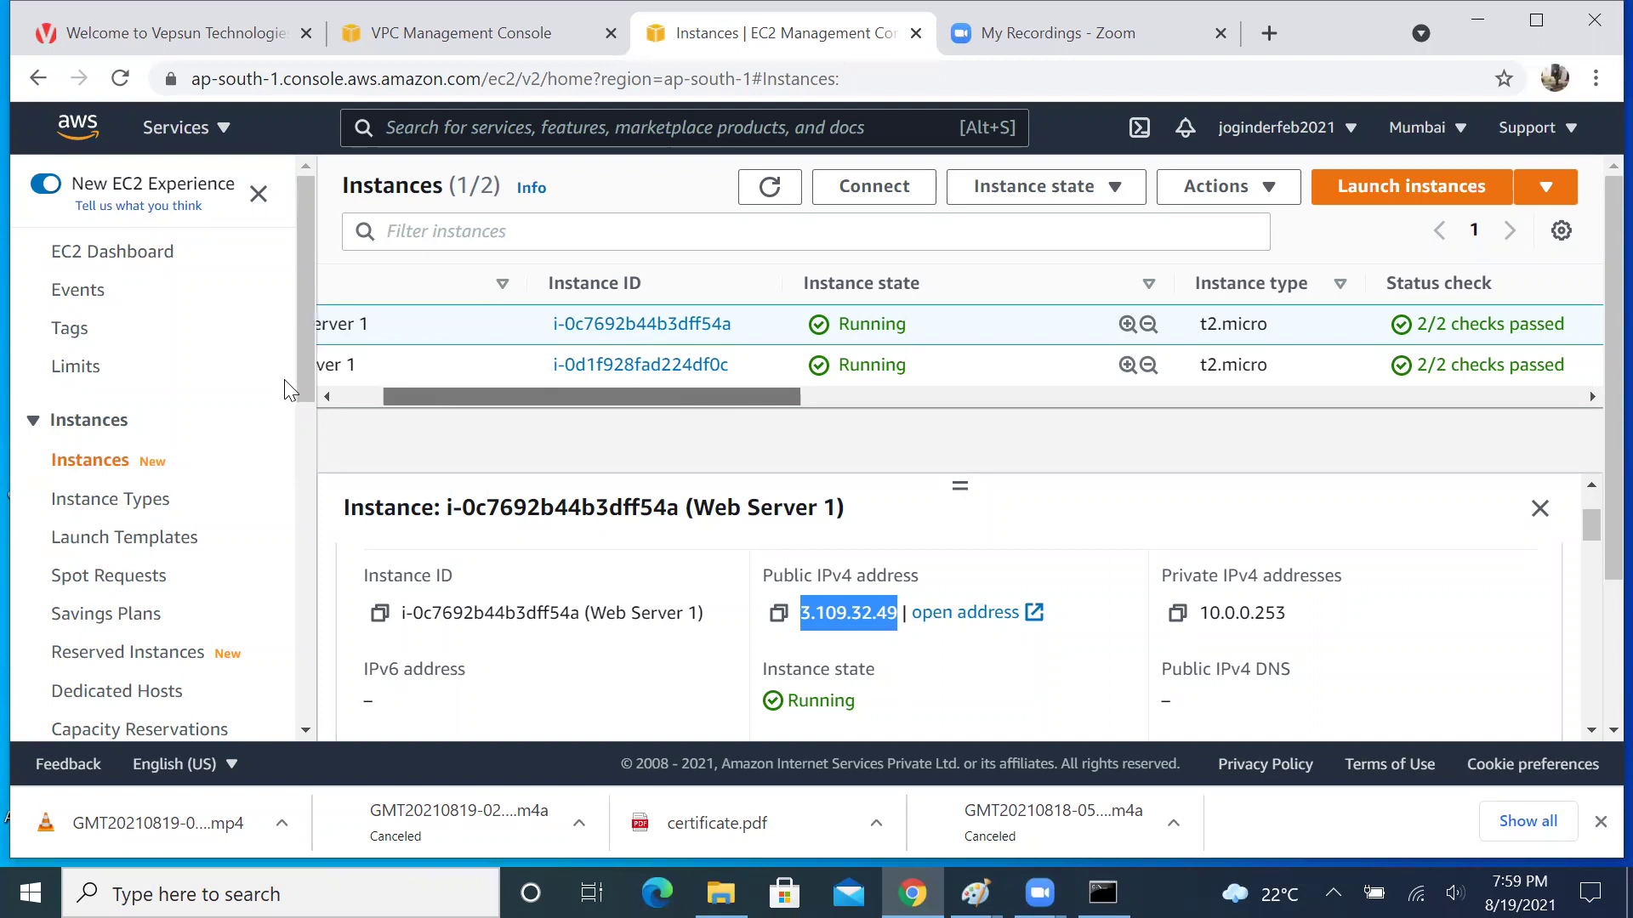
{"action": "left_click", "coordinate": [350, 324]}
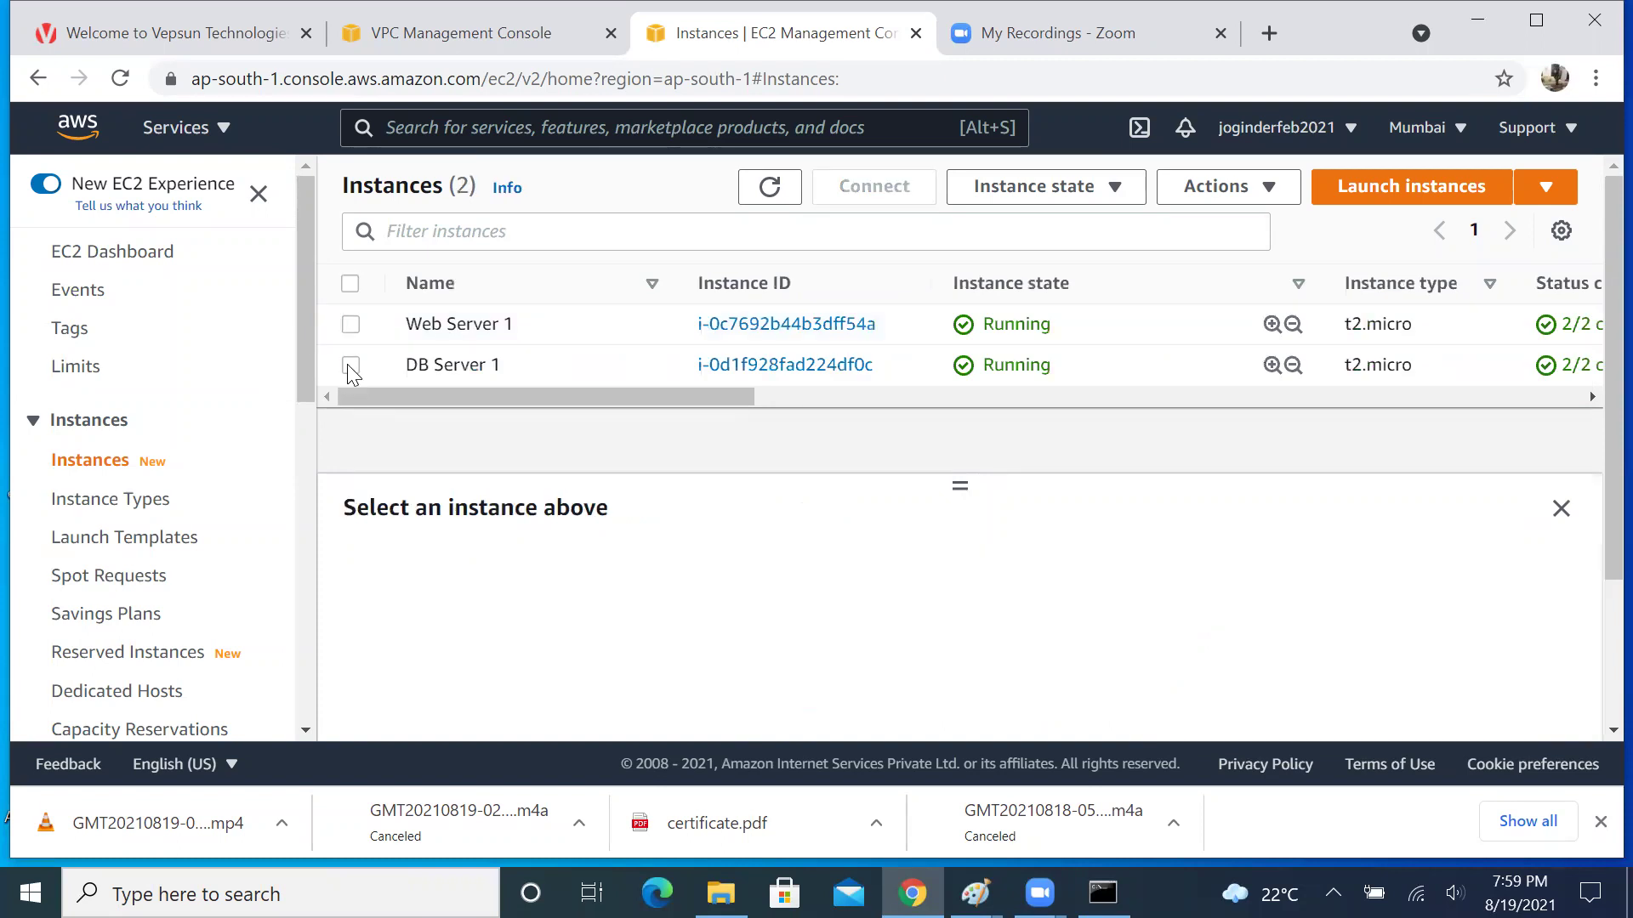
- Select DB Server 1 and confirm it has private IP 10.0.1.150 and no public IPv4 address
{"action": "left_click", "coordinate": [350, 365]}
{"action": "scroll", "coordinate": [1046, 579], "scroll_direction": "down", "scroll_amount": 2}
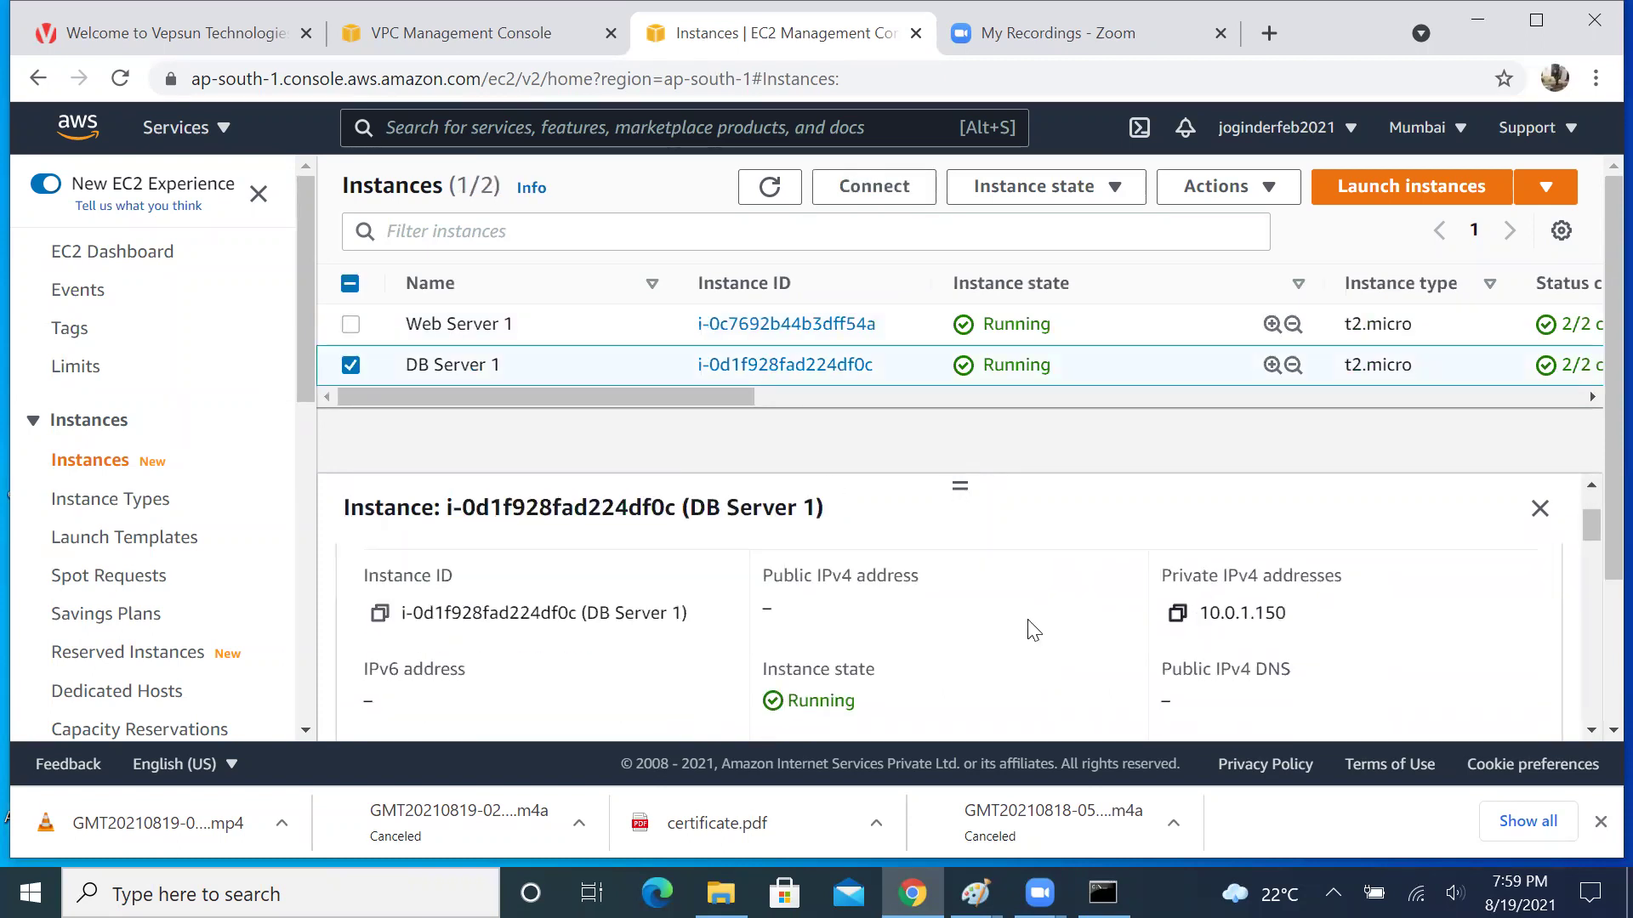
{"action": "left_click_drag", "start_coordinate": [763, 605], "coordinate": [853, 614]}
{"action": "left_click_drag", "start_coordinate": [1199, 614], "coordinate": [1316, 625]}
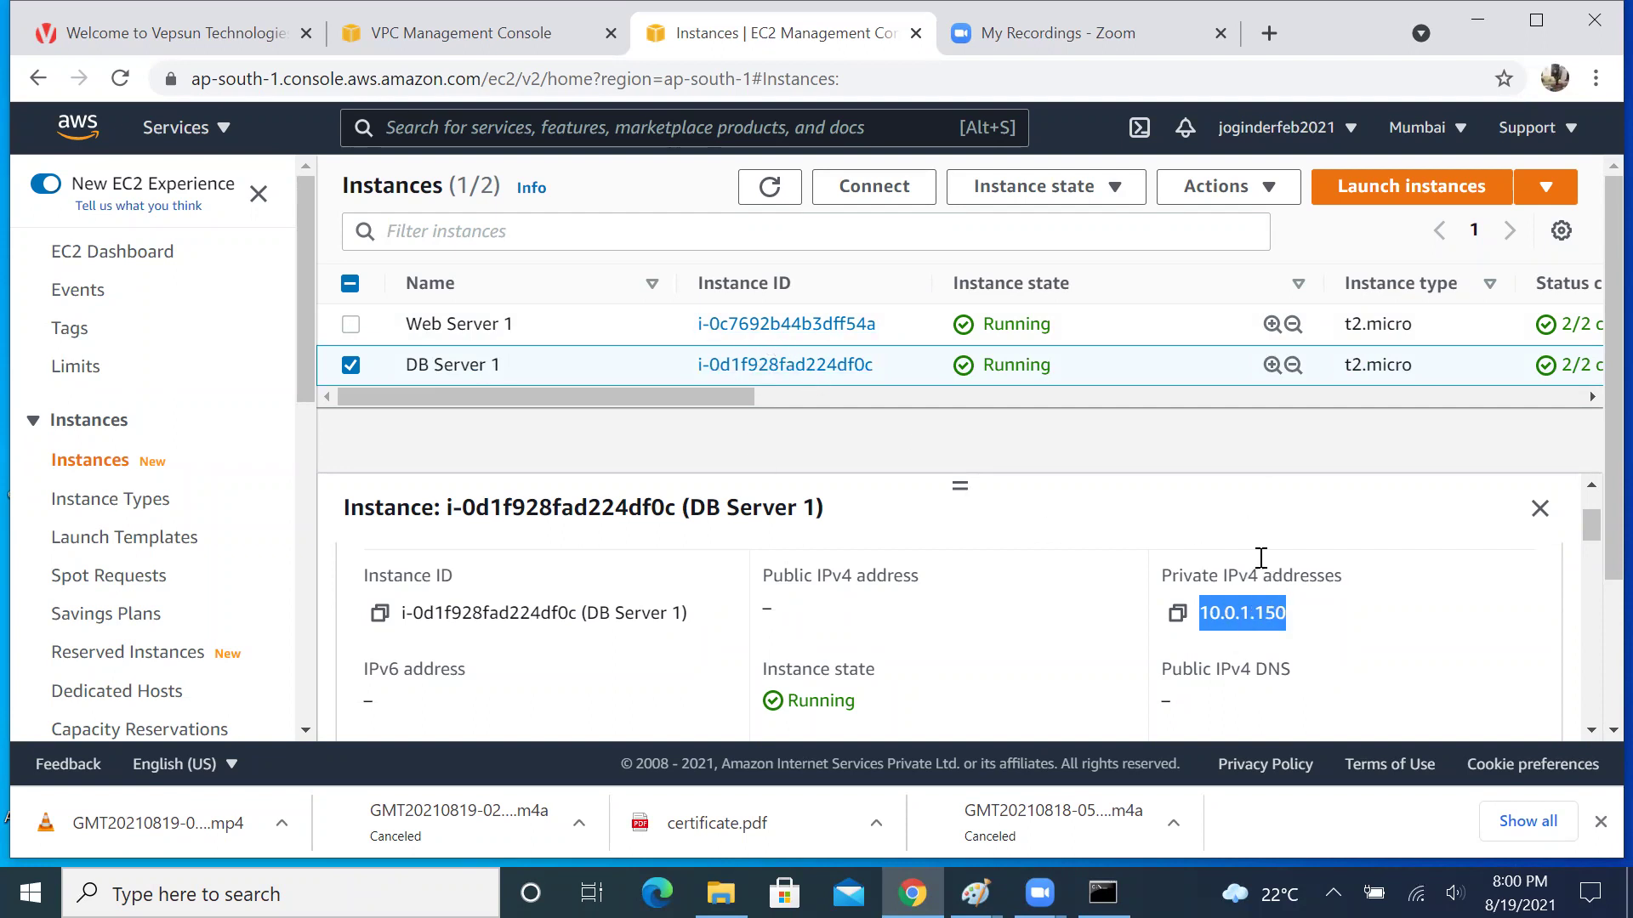
{"action": "left_click", "coordinate": [976, 541]}
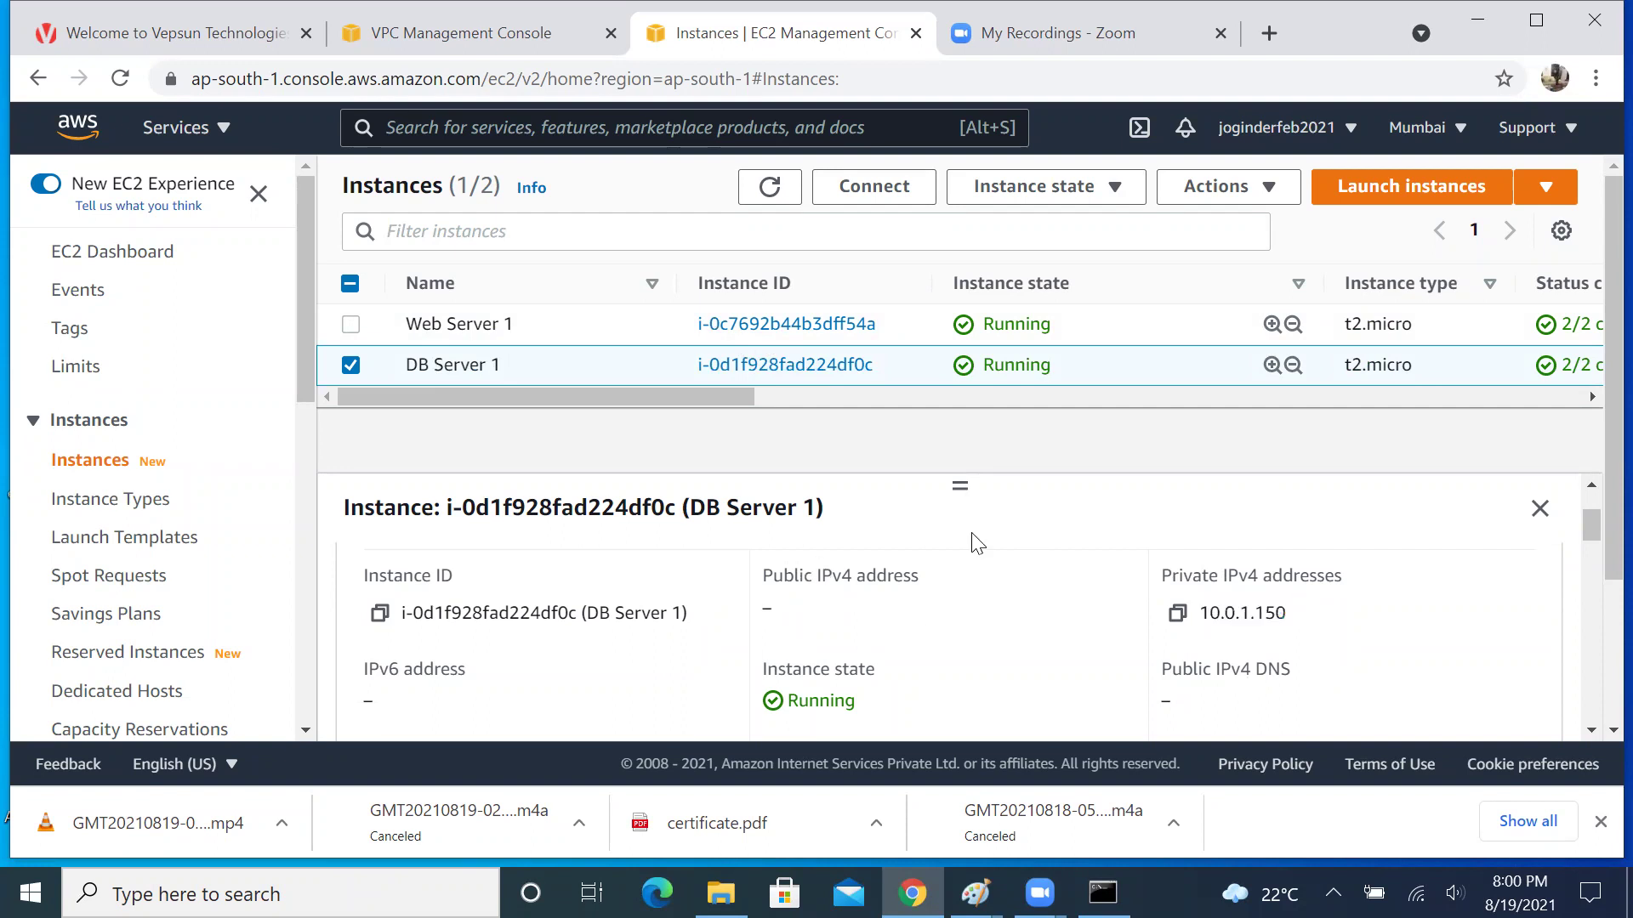
{"action": "left_click", "coordinate": [350, 365]}
{"action": "left_click", "coordinate": [387, 374]}
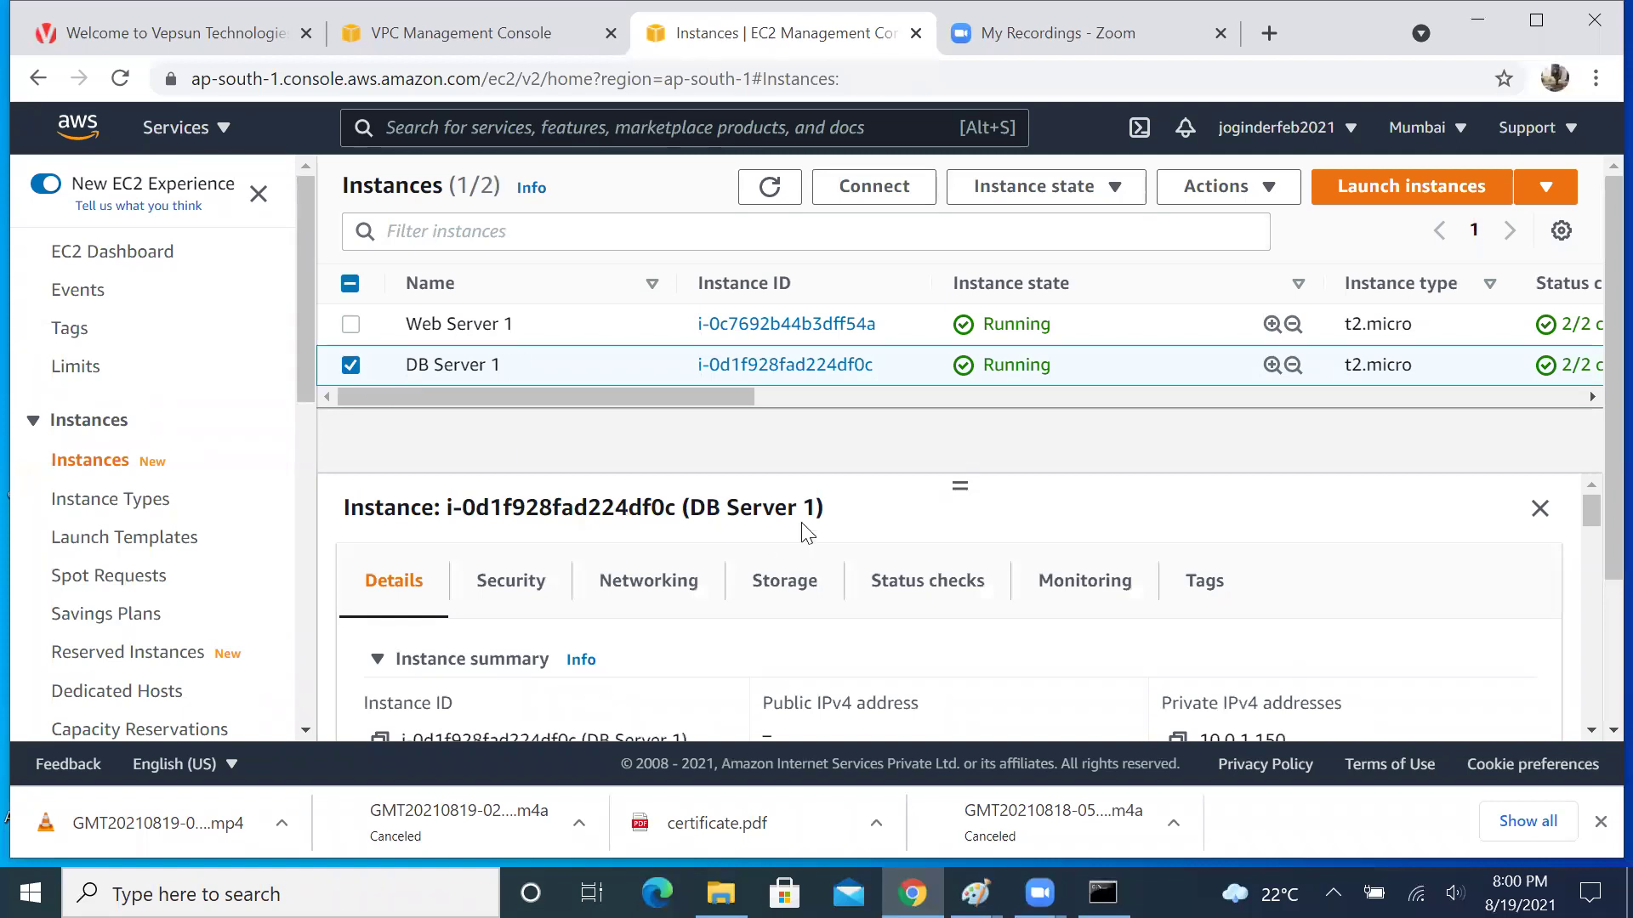
{"action": "scroll", "coordinate": [985, 586], "scroll_direction": "down", "scroll_amount": 1}
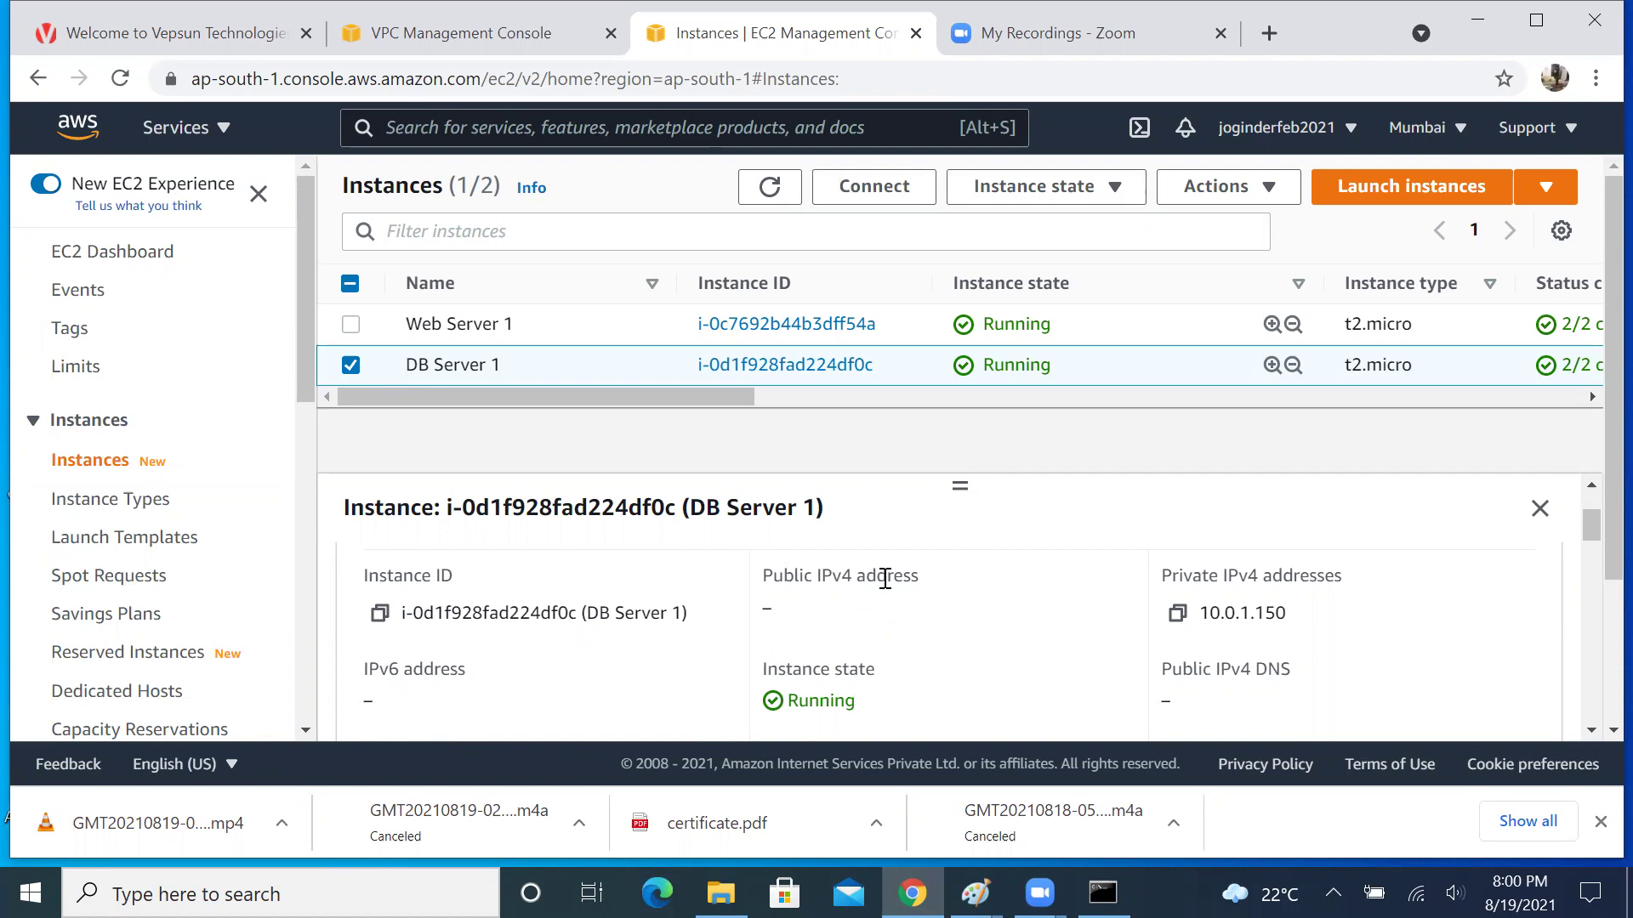
- Open Web Server 1's instance summary and copy its public IPv4 address 3.109.32.49
{"action": "left_click", "coordinate": [355, 367]}
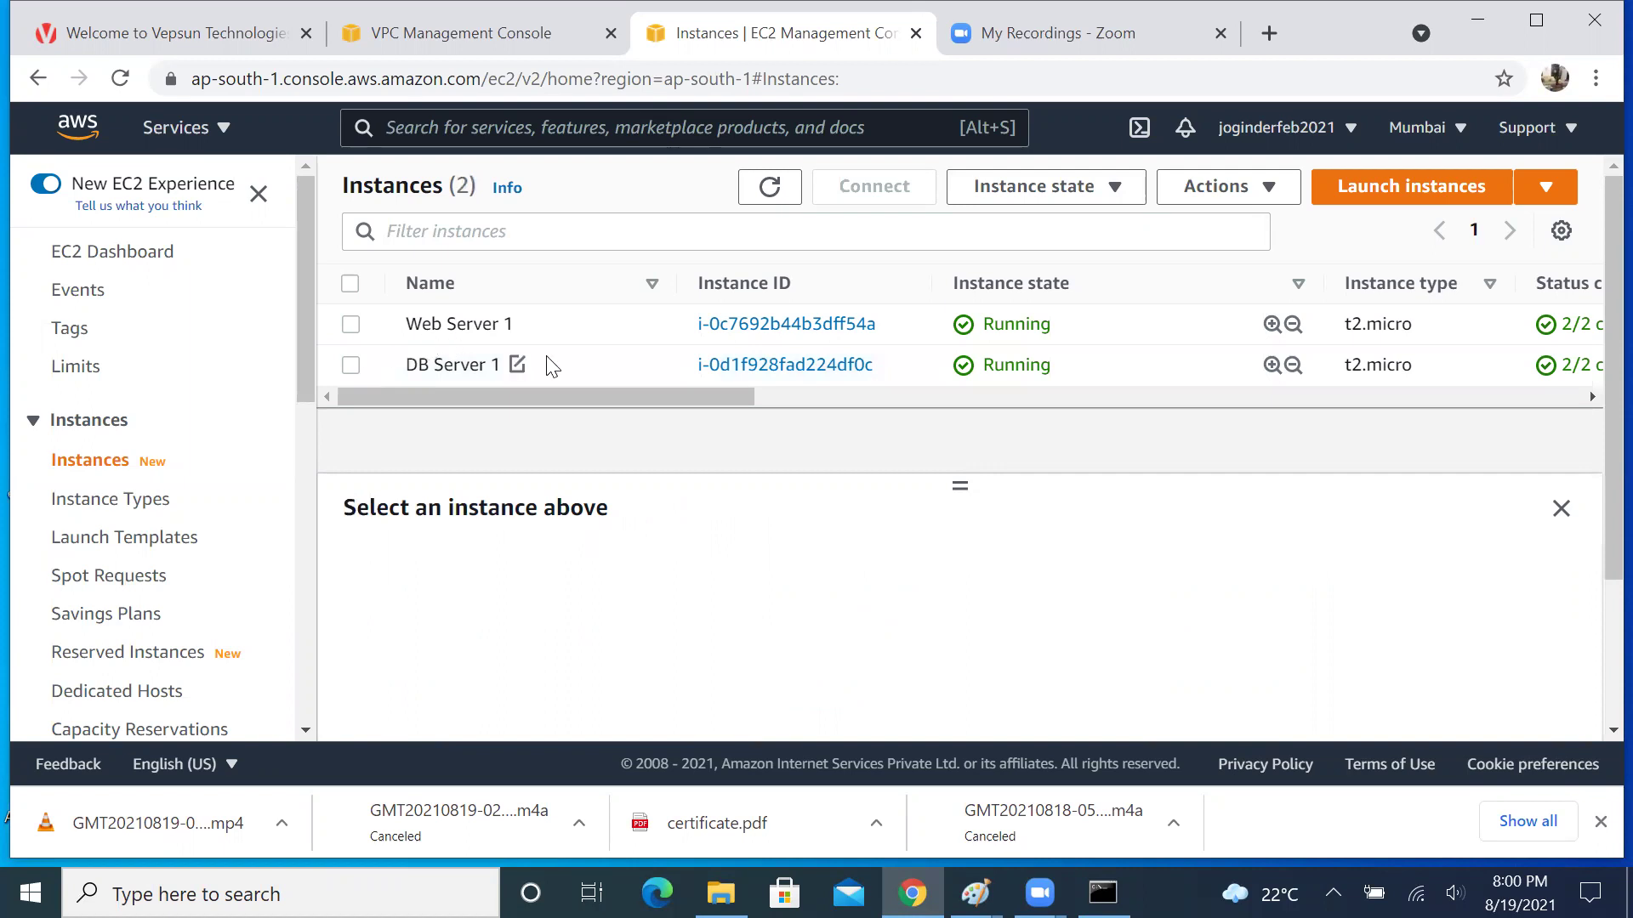
{"action": "left_click", "coordinate": [350, 325]}
{"action": "left_click_drag", "start_coordinate": [489, 396], "coordinate": [572, 396]}
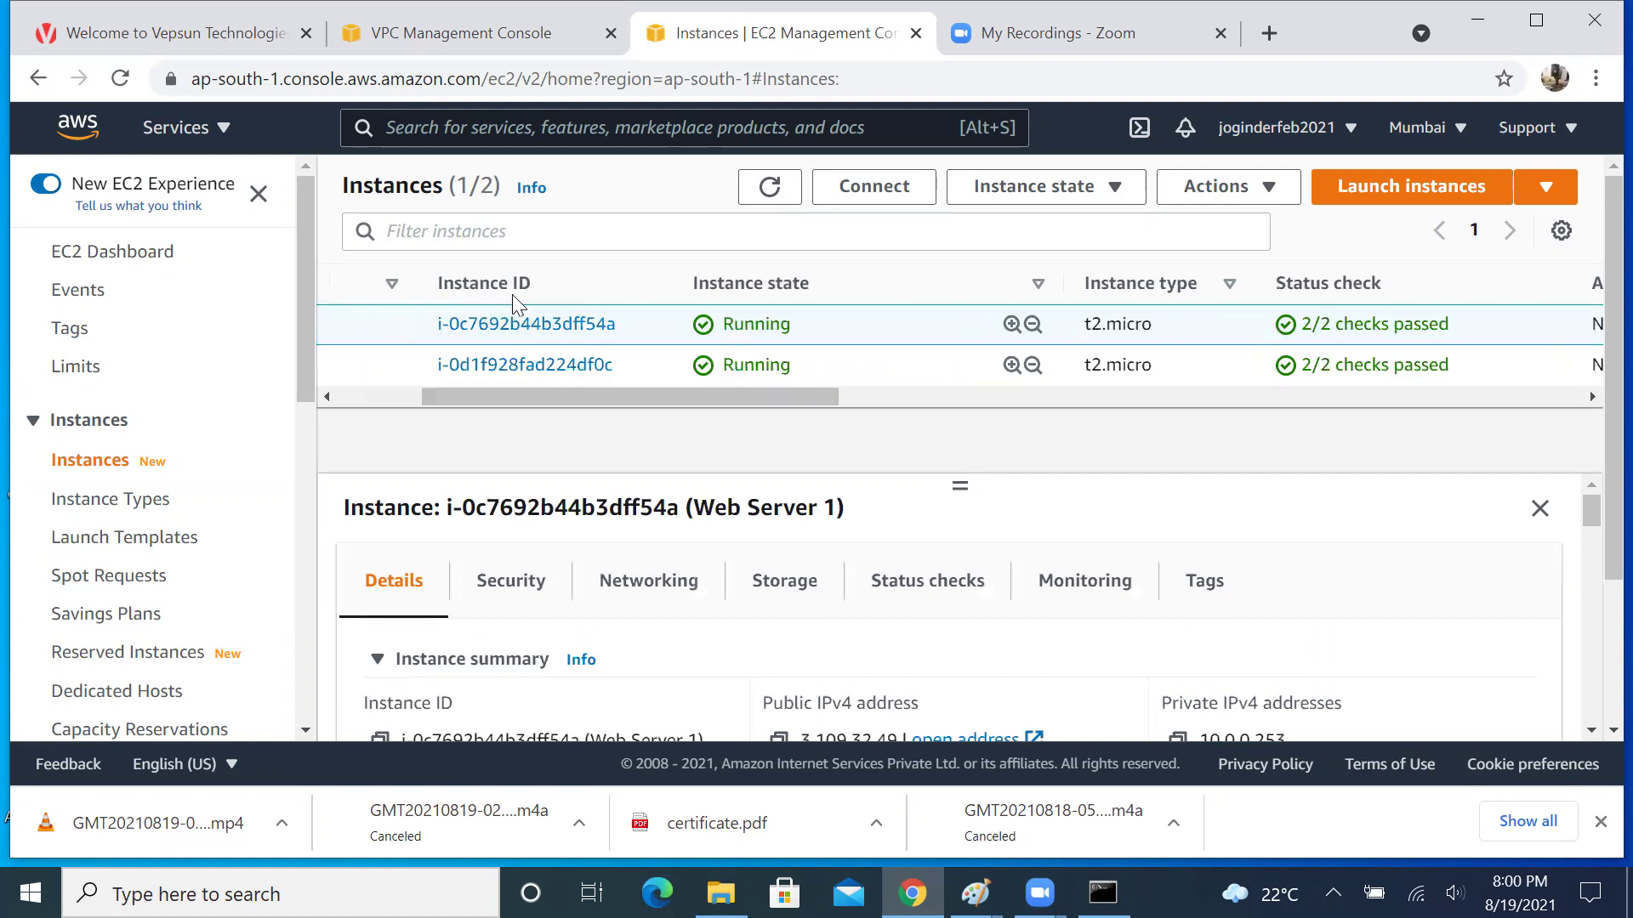
{"action": "left_click", "coordinate": [508, 325]}
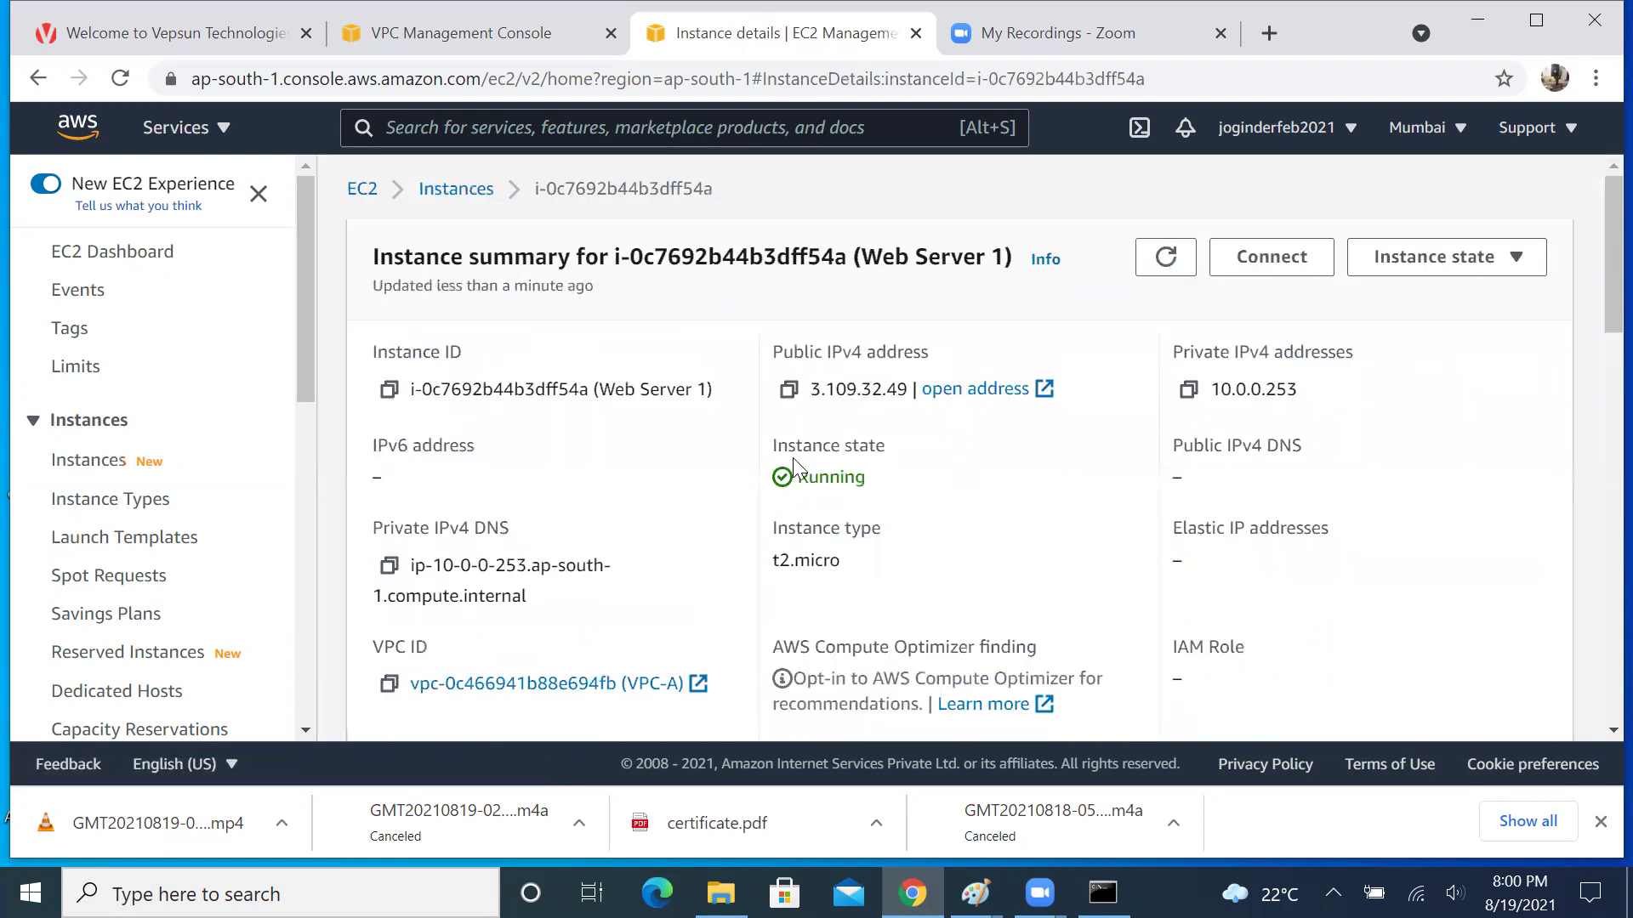
{"action": "left_click", "coordinate": [789, 392]}
{"action": "right_click", "coordinate": [25, 893]}
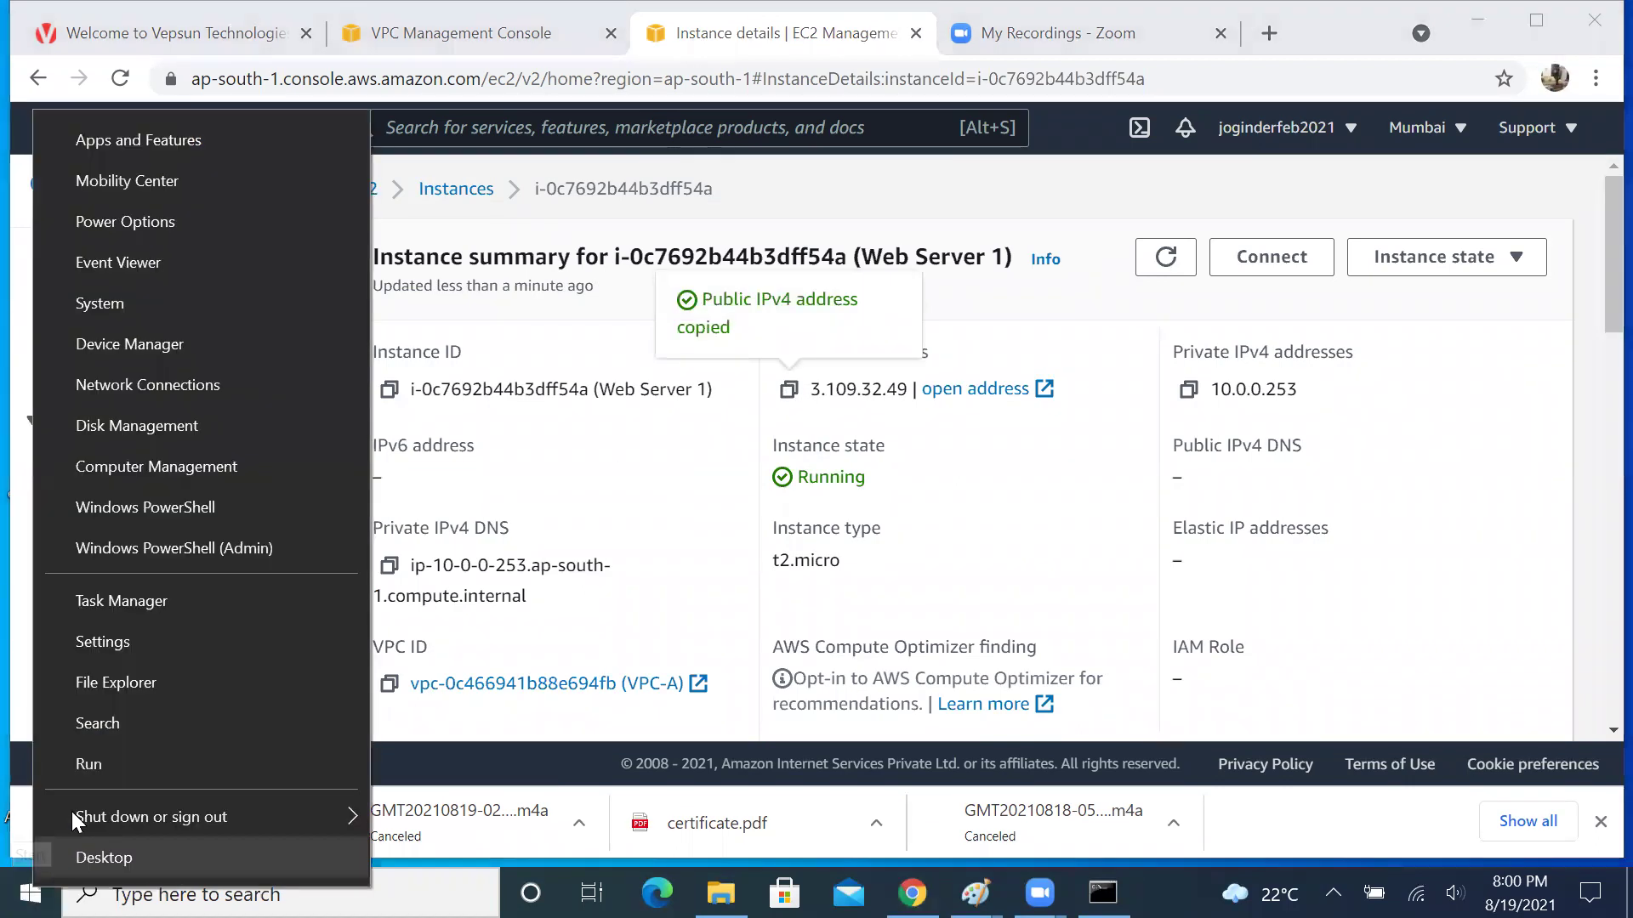
- Launch mstsc and start a Remote Desktop connection to 3.109.32.49
{"action": "left_click", "coordinate": [95, 770]}
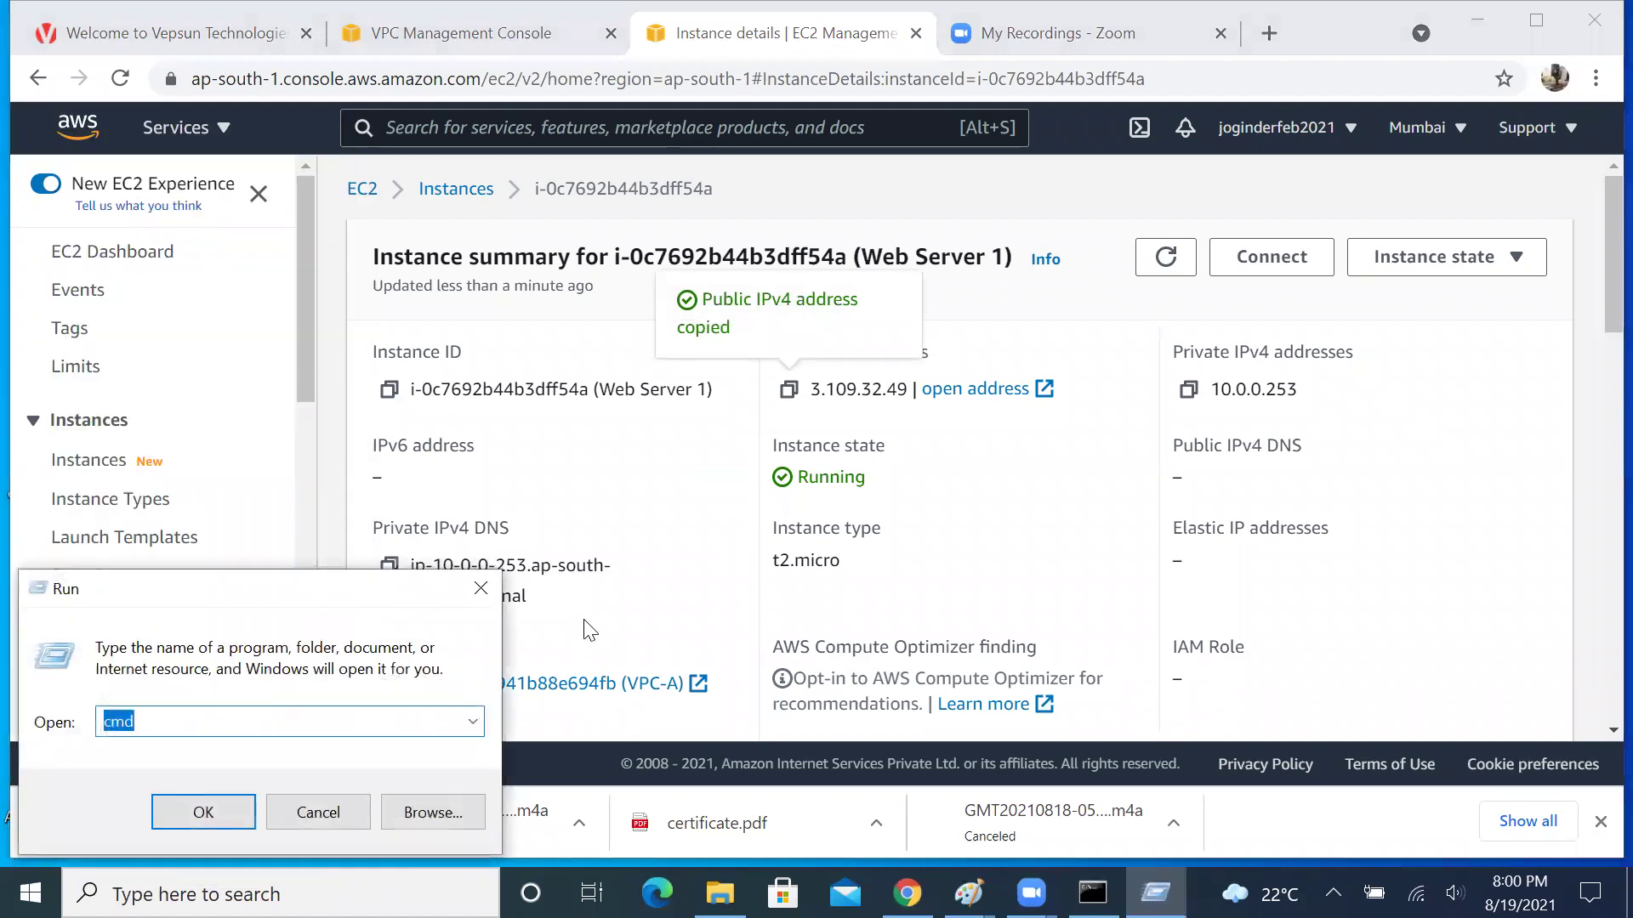
{"action": "type", "text": "mstsc"}
{"action": "left_click", "coordinate": [195, 810]}
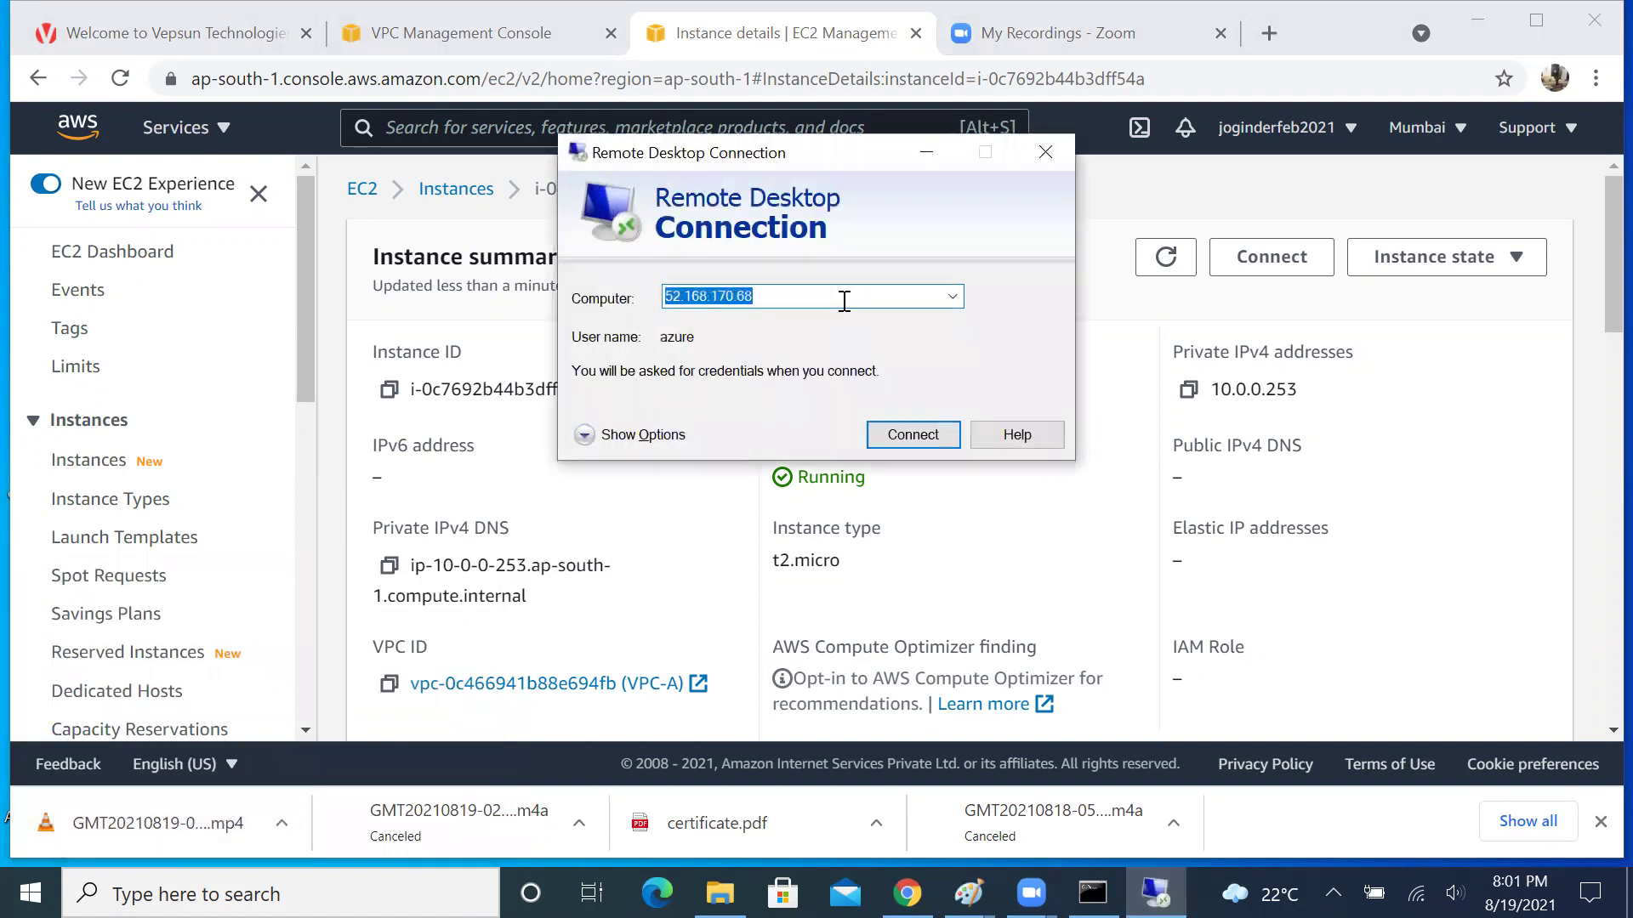
{"action": "key", "text": "BackSpace"}
{"action": "right_click", "coordinate": [842, 301]}
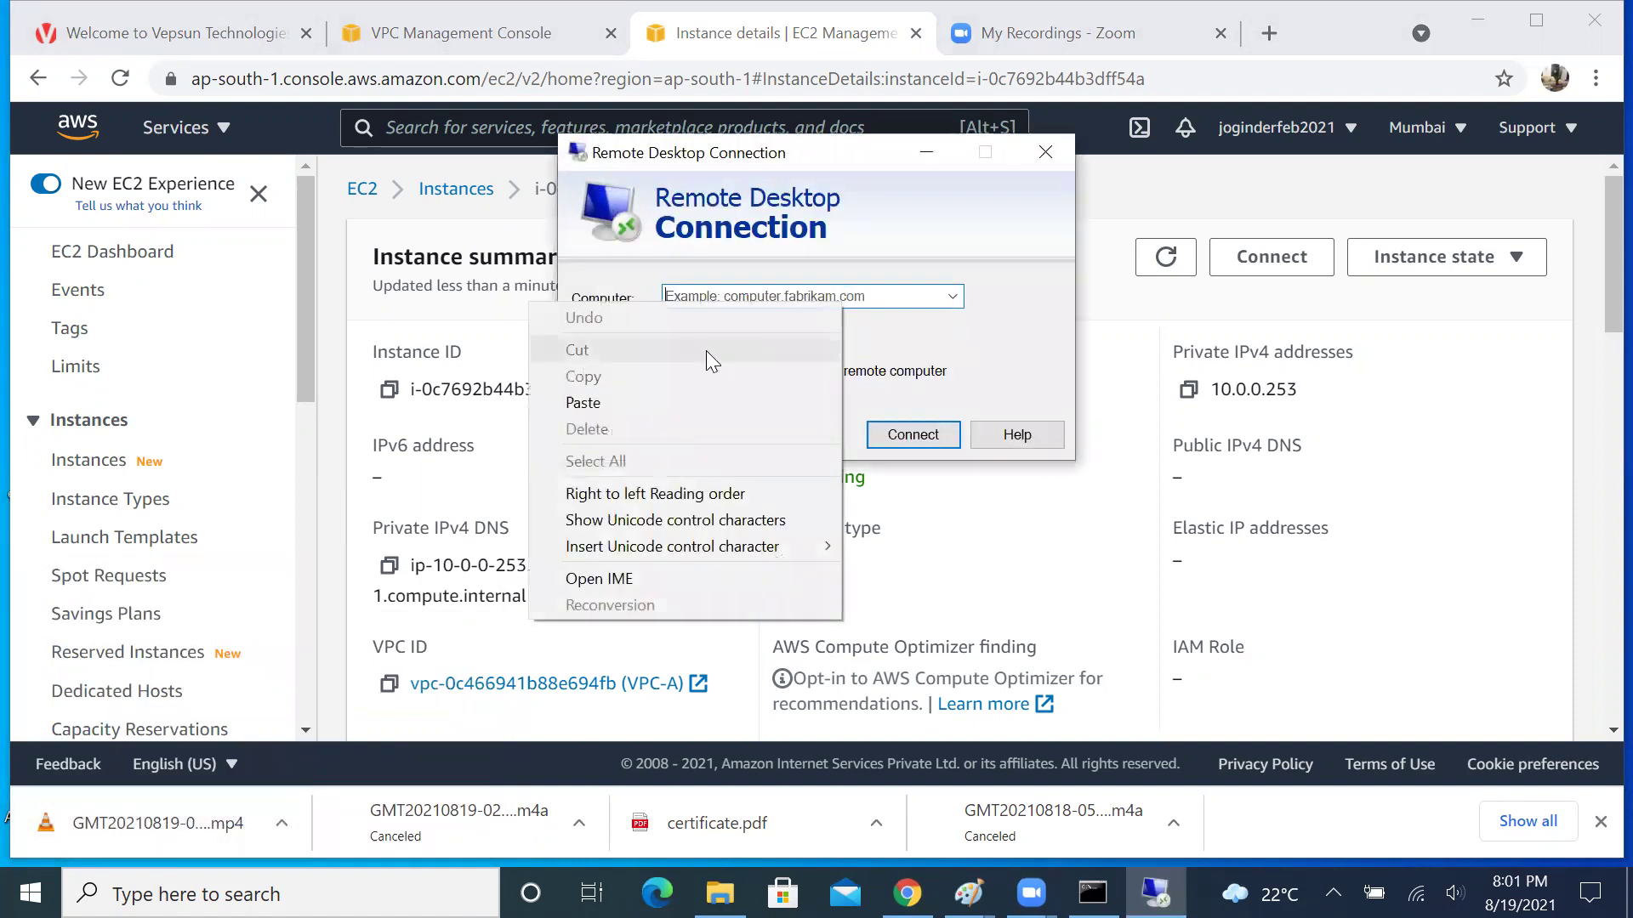
{"action": "left_click", "coordinate": [643, 398]}
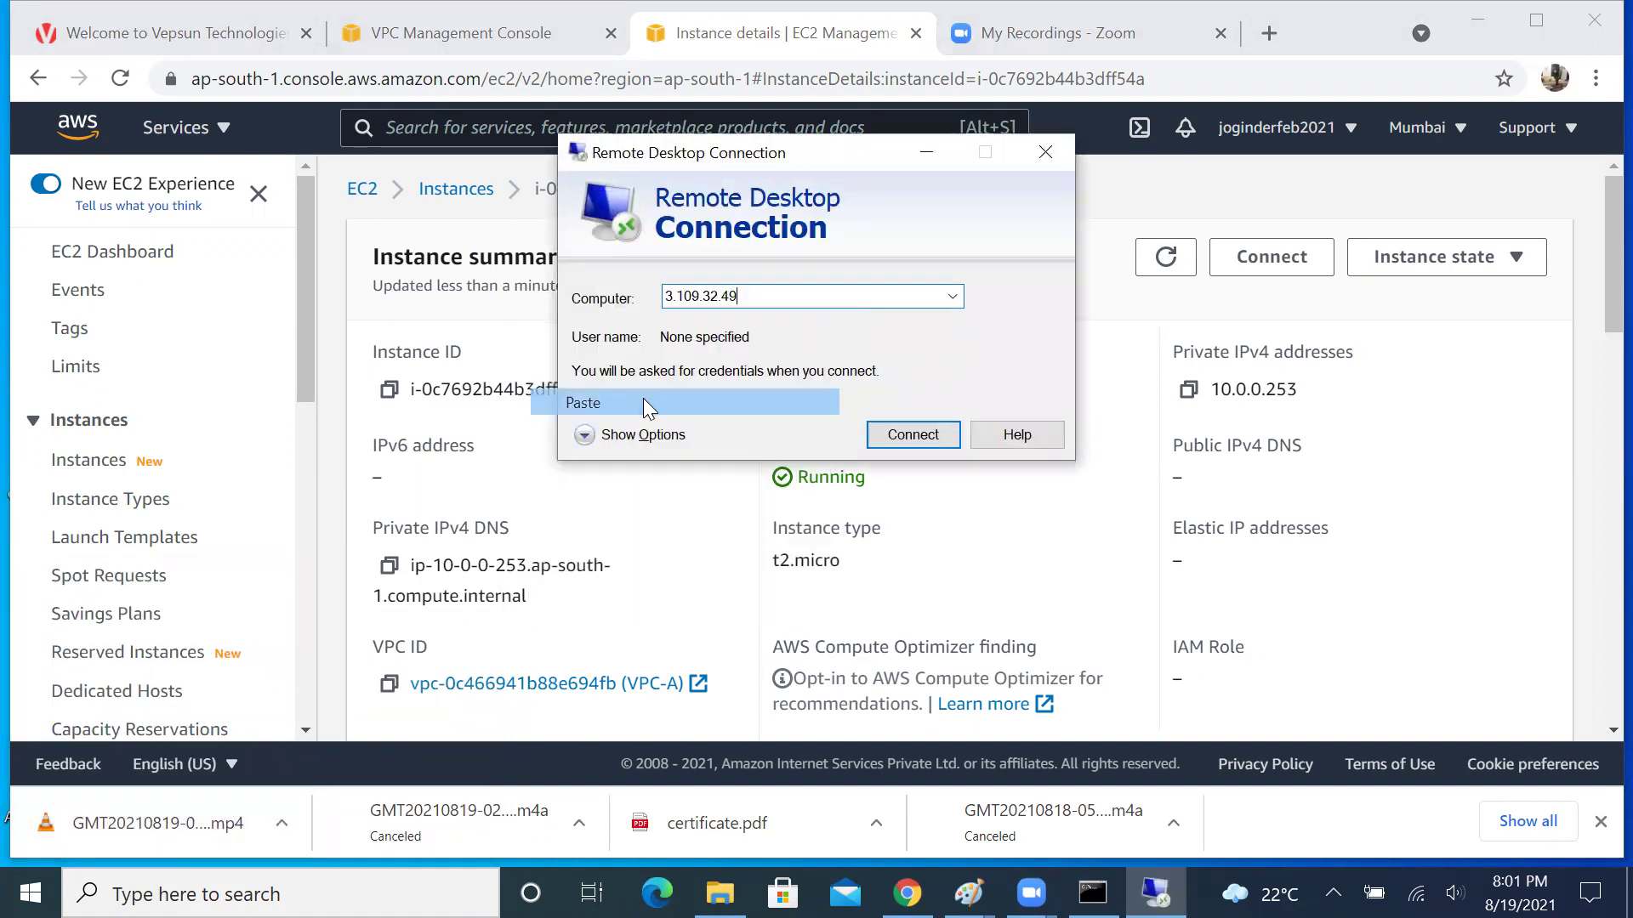
{"action": "left_click", "coordinate": [925, 436]}
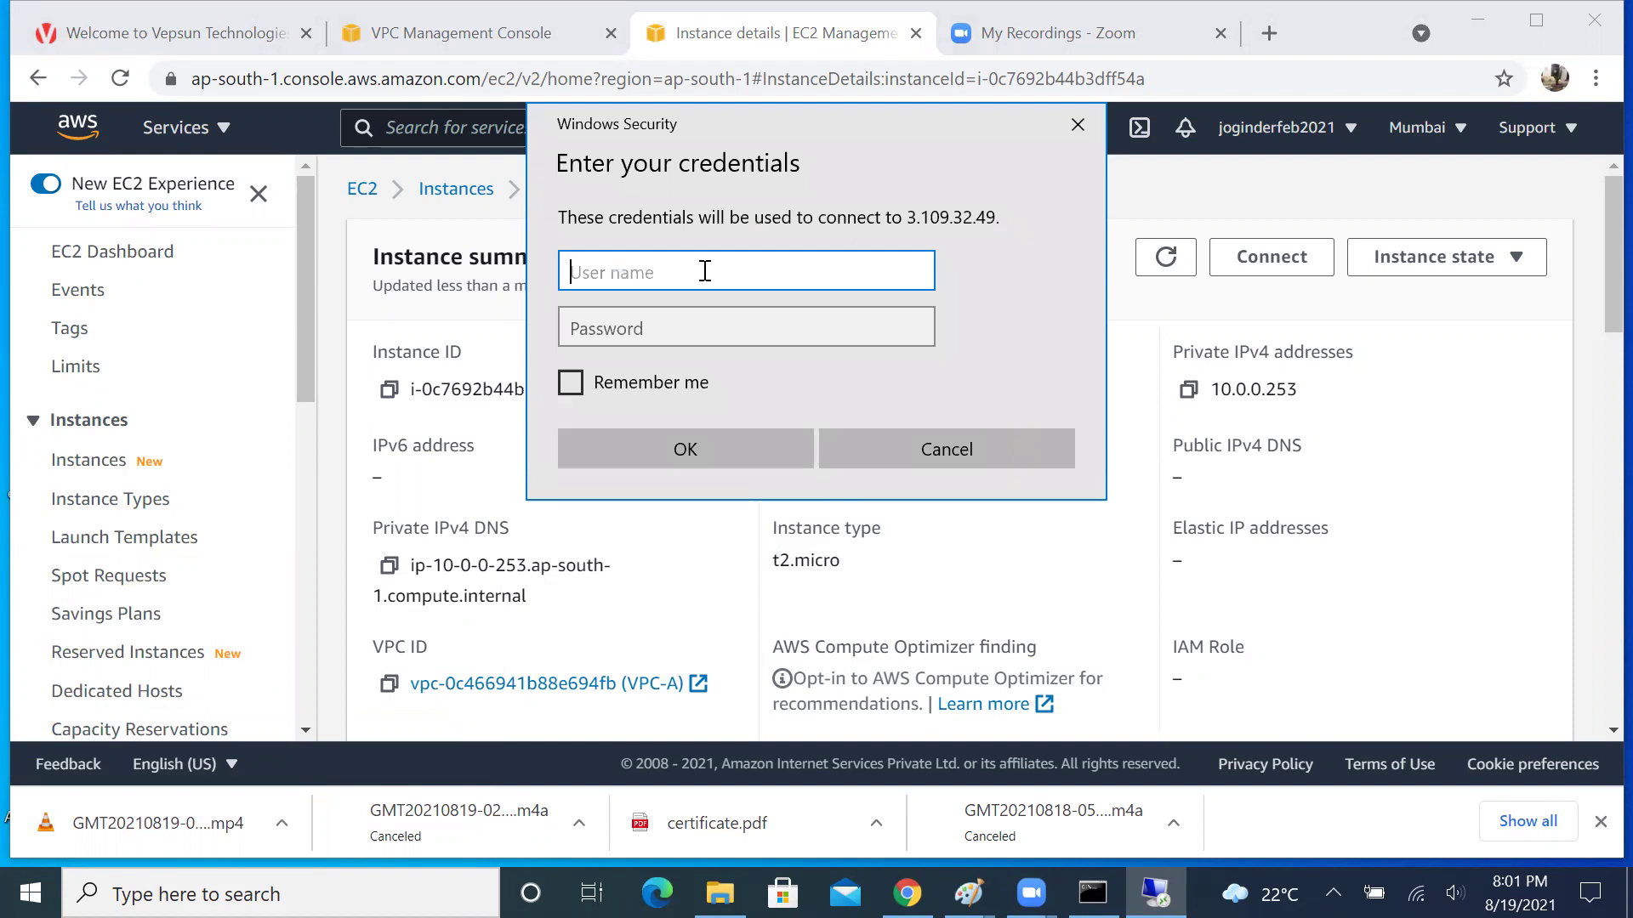
- Enter user name administrator in the credentials prompt and open Web Server 1's EC2 Connect page
{"action": "type", "text": "administrator"}
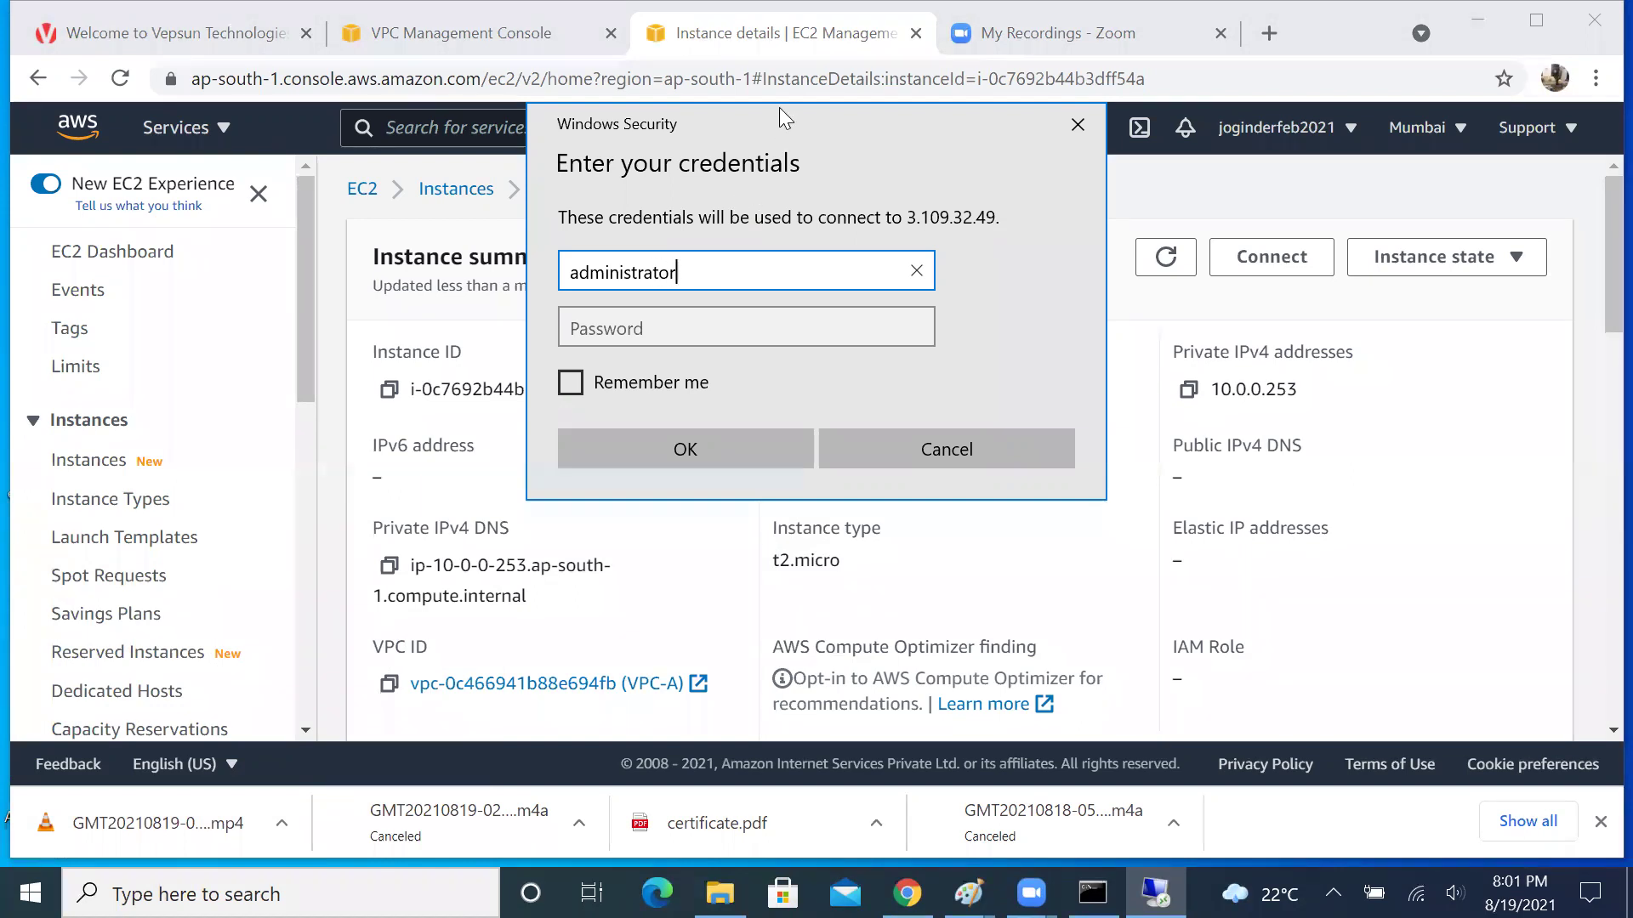
{"action": "left_click_drag", "start_coordinate": [779, 107], "coordinate": [402, 121]}
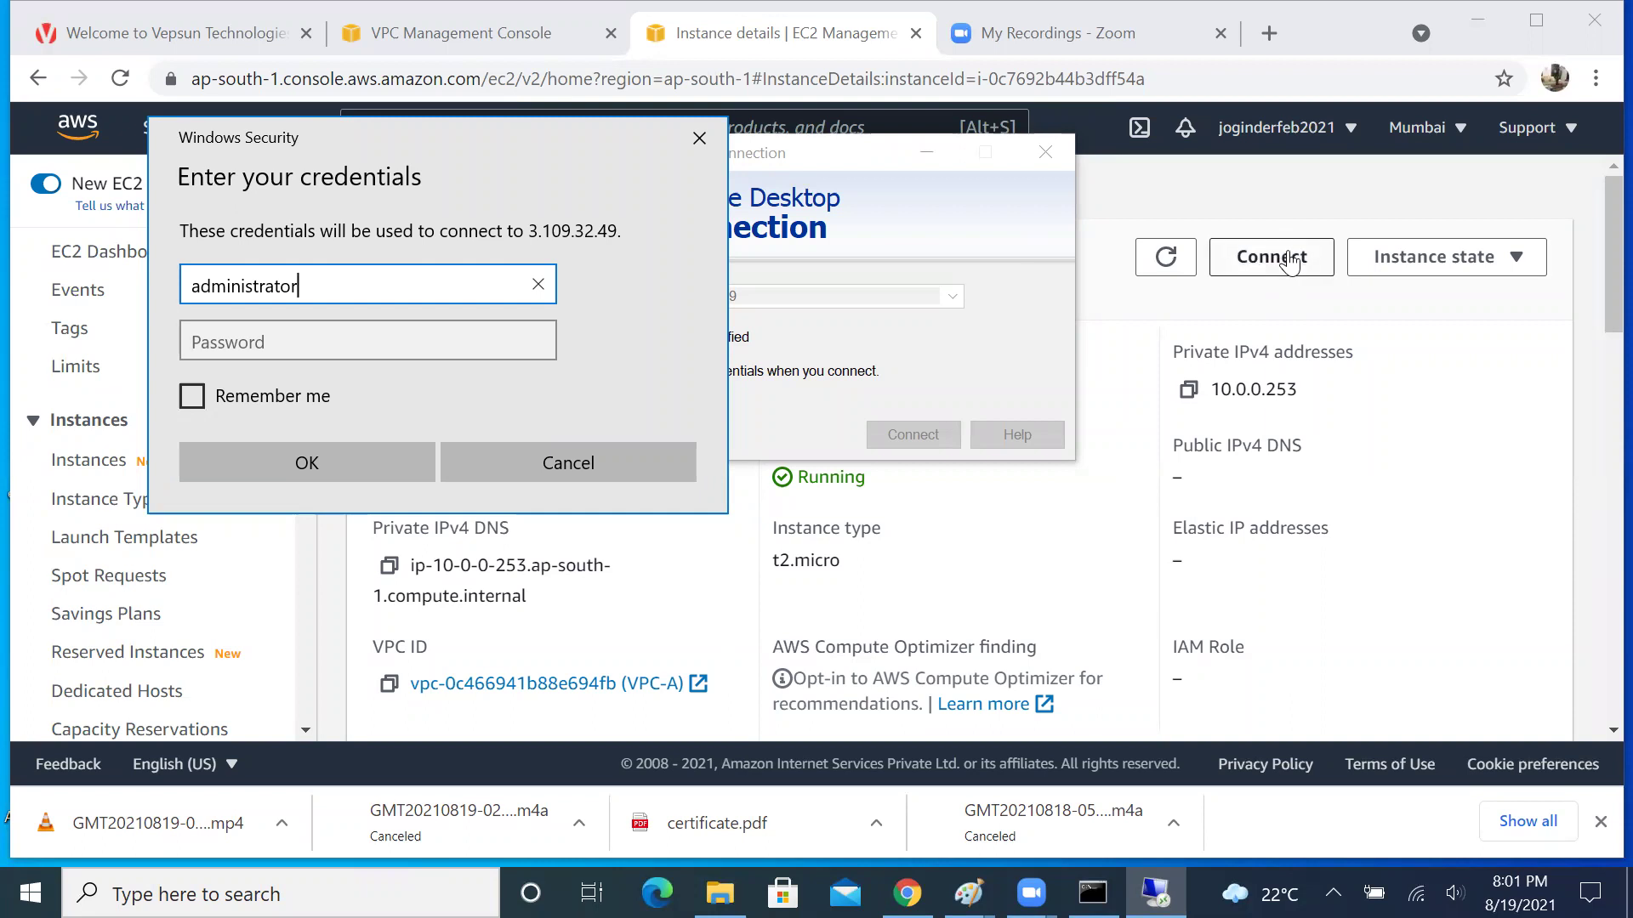
{"action": "left_click", "coordinate": [1280, 259]}
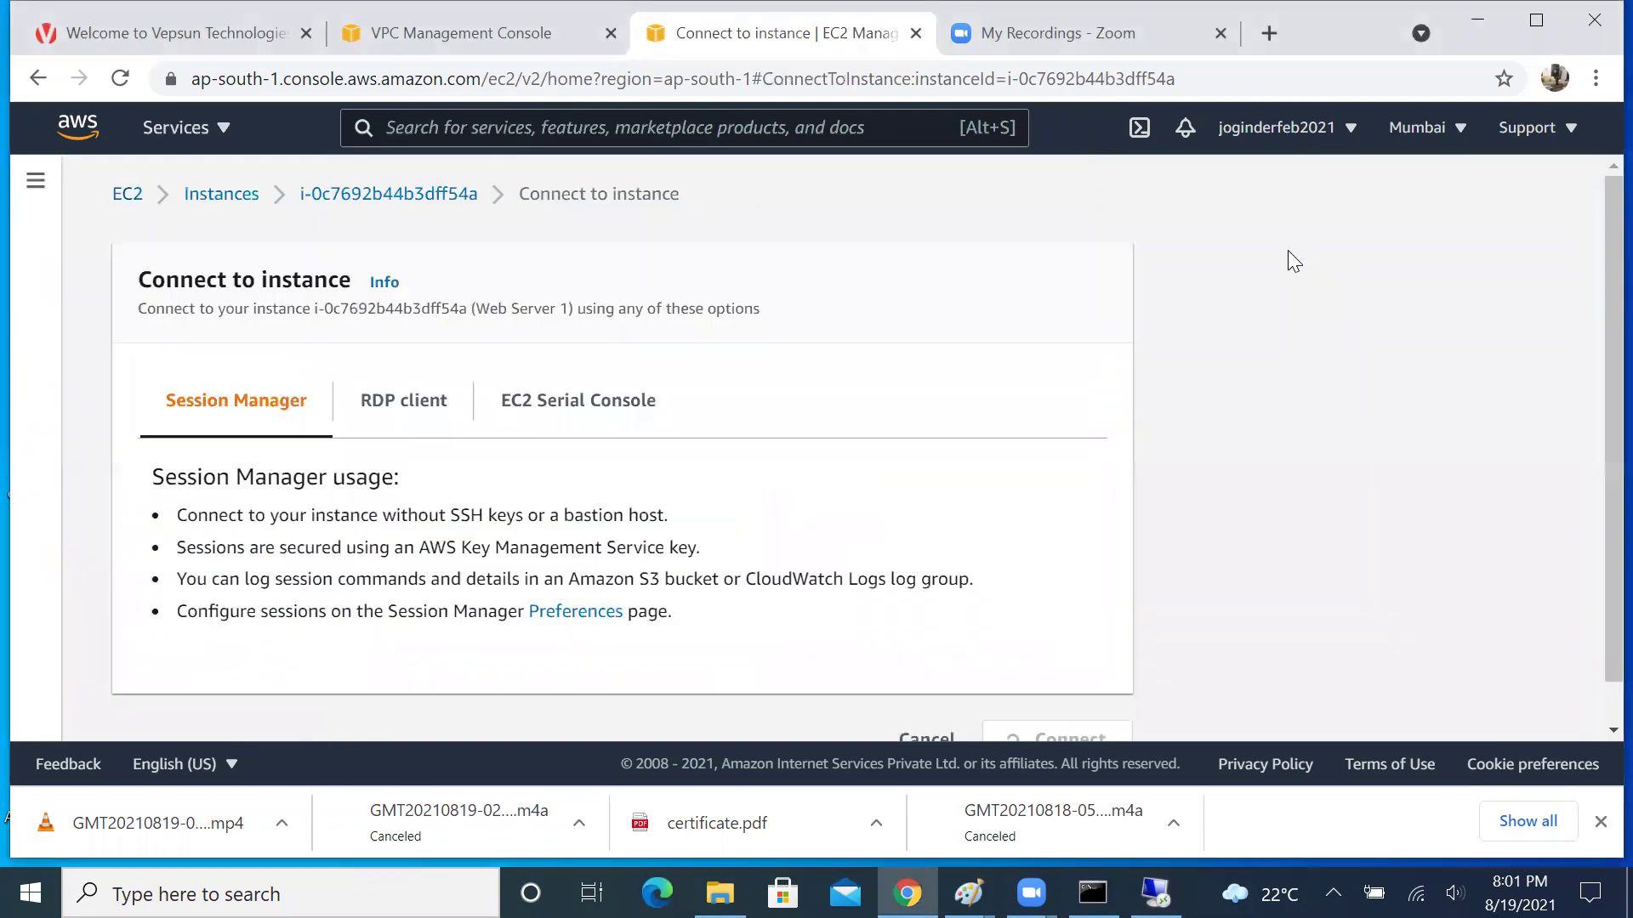
- On the RDP client tab for Web Server 1, go to Get password
{"action": "left_click", "coordinate": [398, 407]}
{"action": "scroll", "coordinate": [426, 430], "scroll_direction": "down", "scroll_amount": 5}
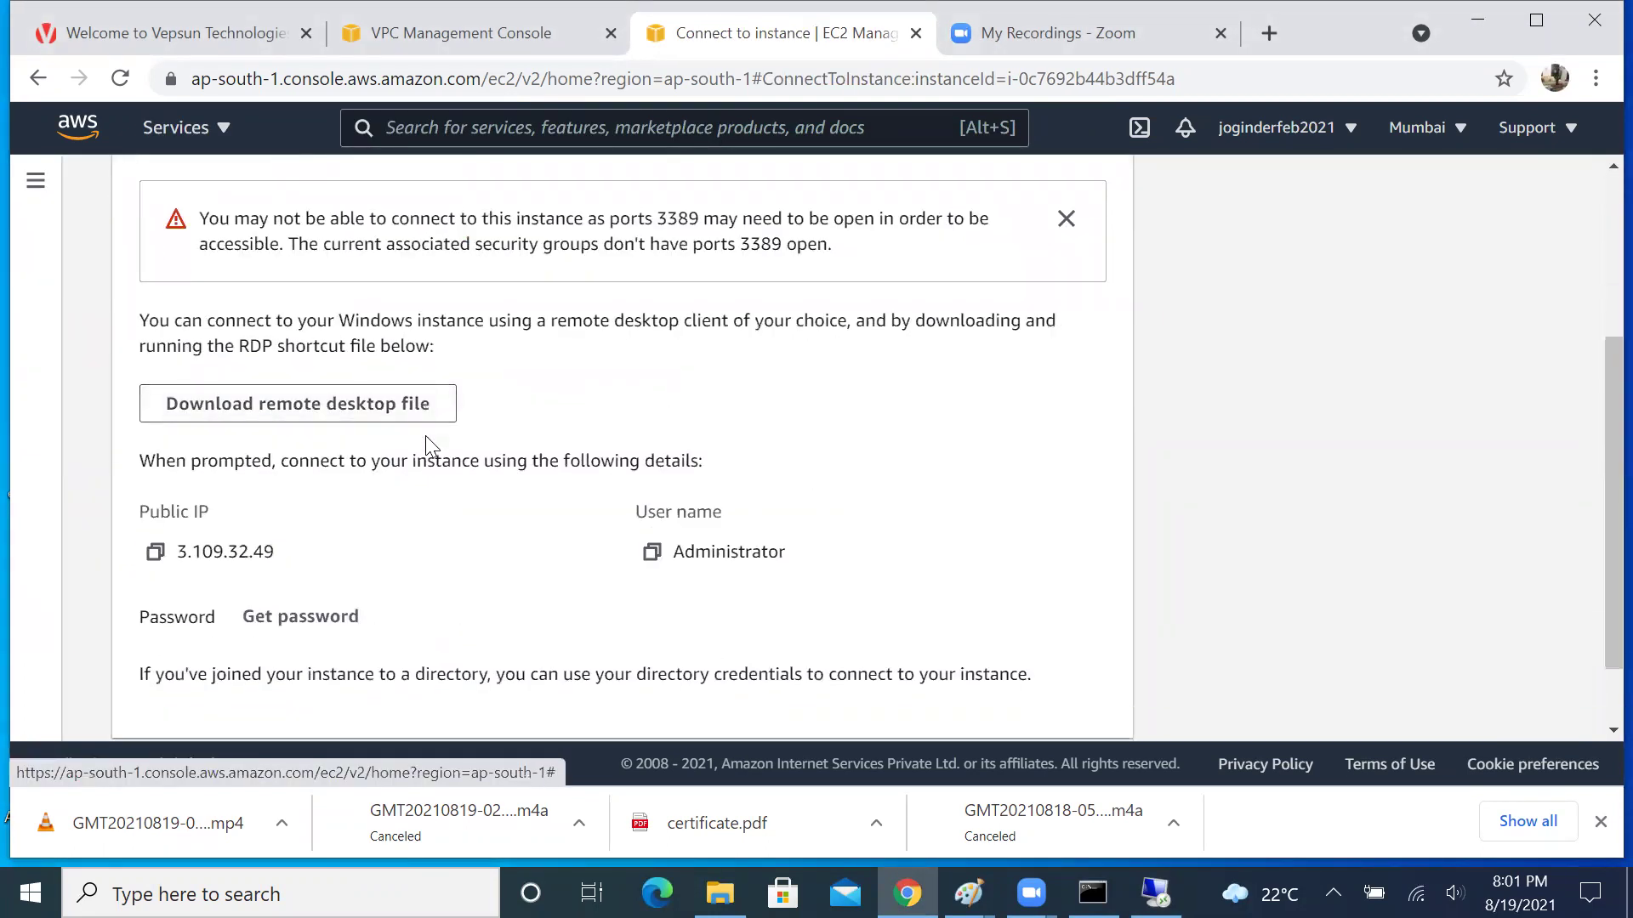
{"action": "left_click", "coordinate": [323, 531]}
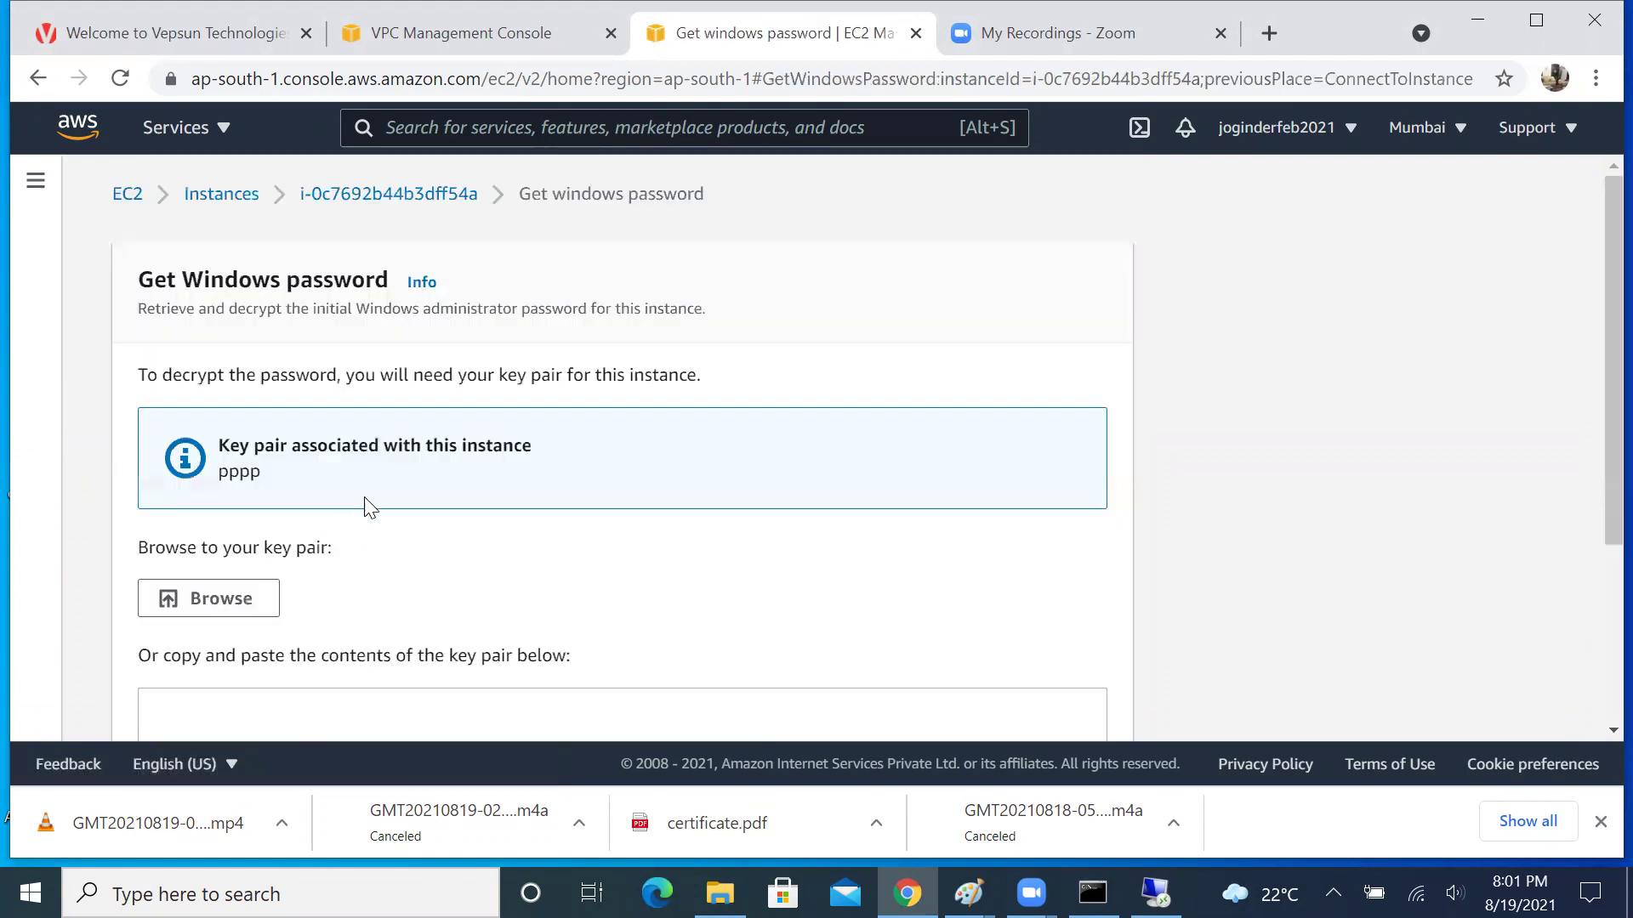
{"action": "scroll", "coordinate": [374, 494], "scroll_direction": "down", "scroll_amount": 1}
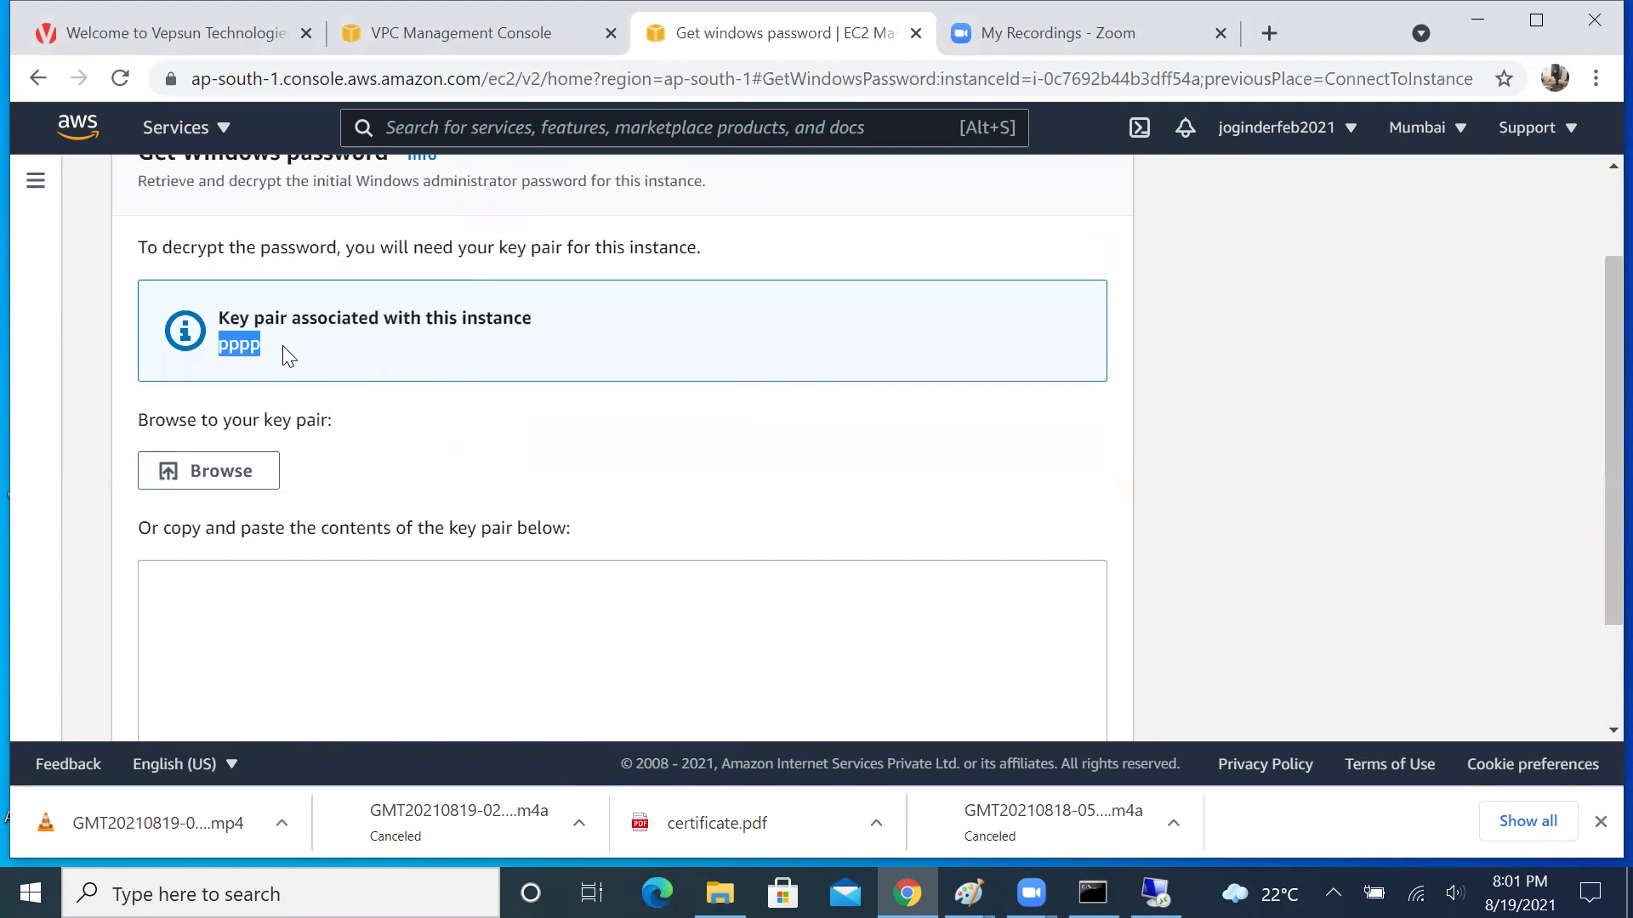
- Decrypt the administrator password with Desktop\pppp.pem and copy it
{"action": "left_click", "coordinate": [241, 483]}
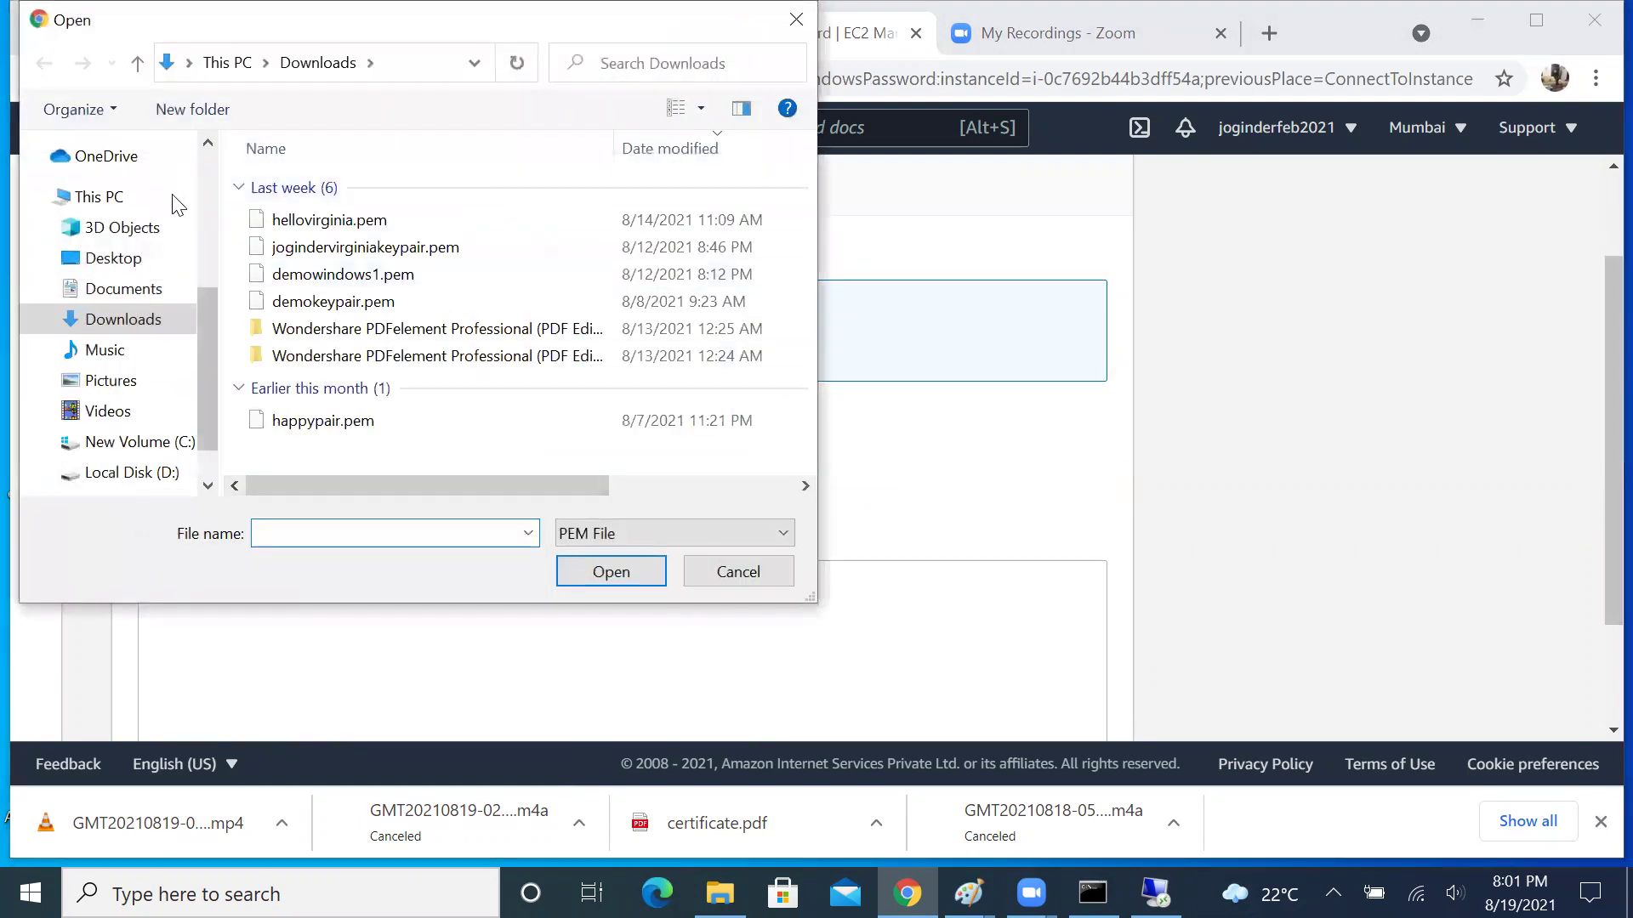
{"action": "left_click", "coordinate": [113, 258]}
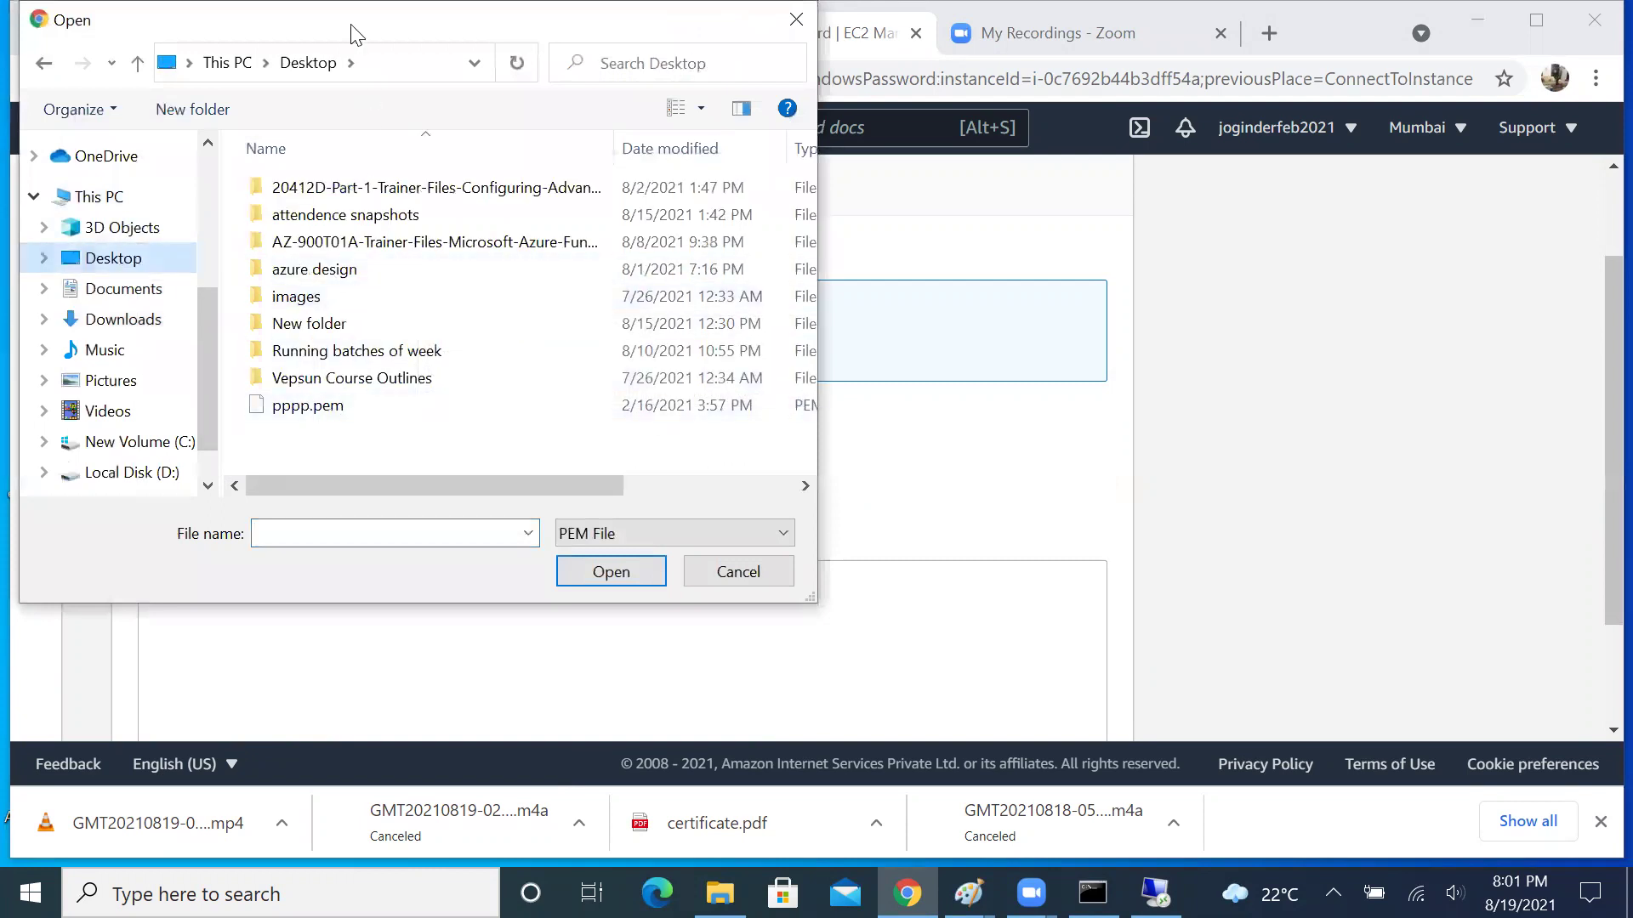
{"action": "left_click", "coordinate": [292, 412]}
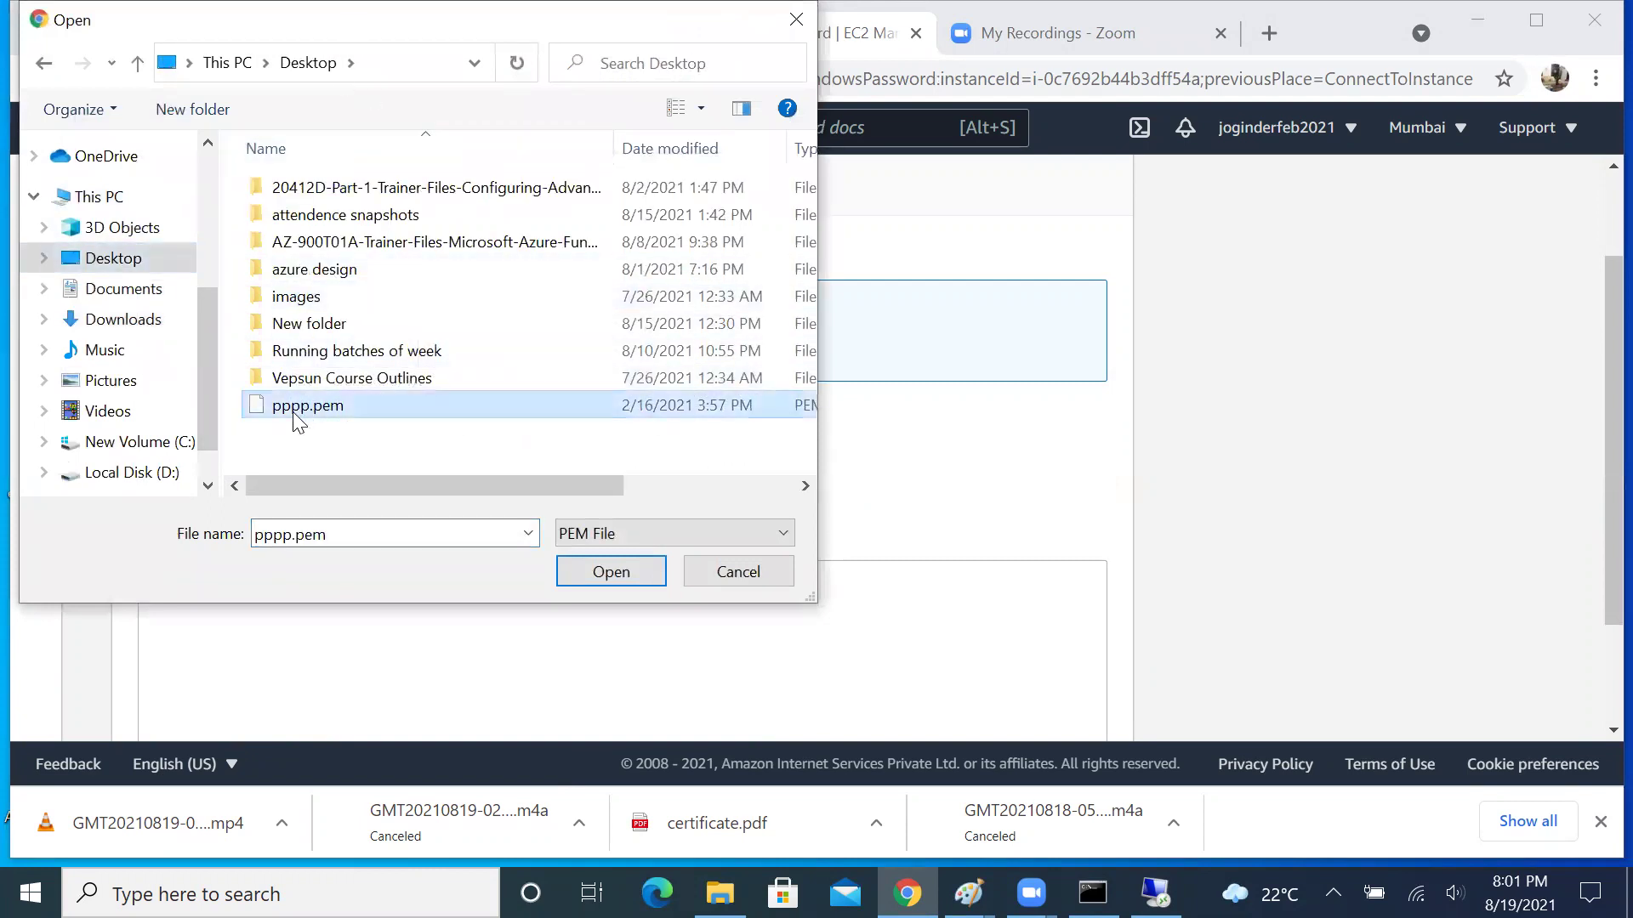
{"action": "left_click", "coordinate": [585, 572]}
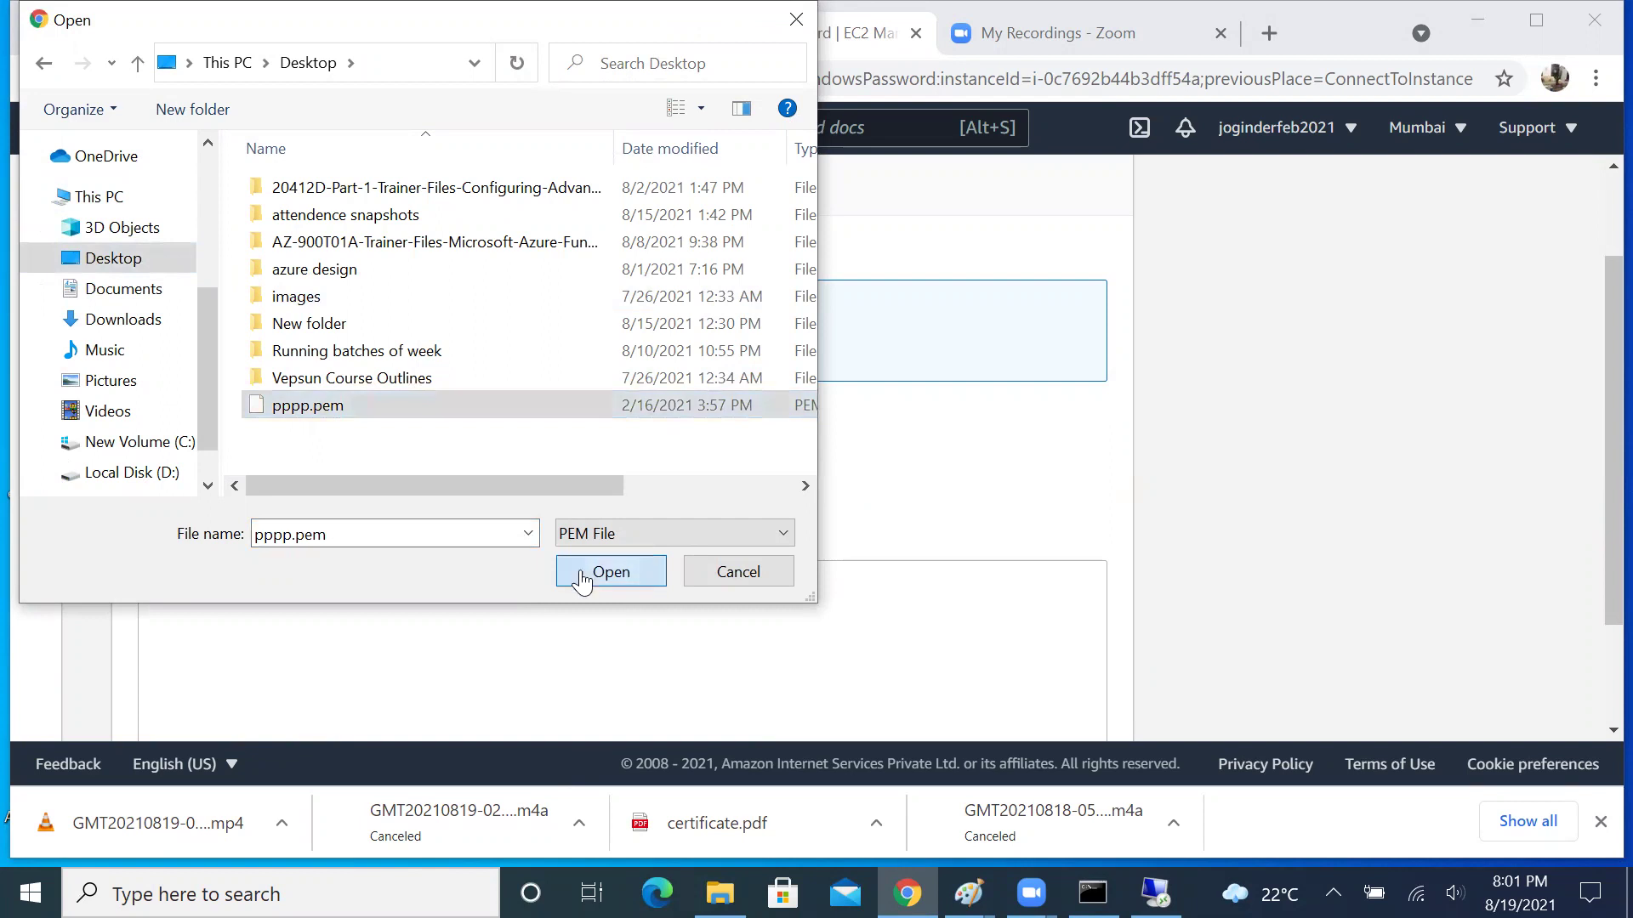
{"action": "scroll", "coordinate": [554, 448], "scroll_direction": "down", "scroll_amount": 3}
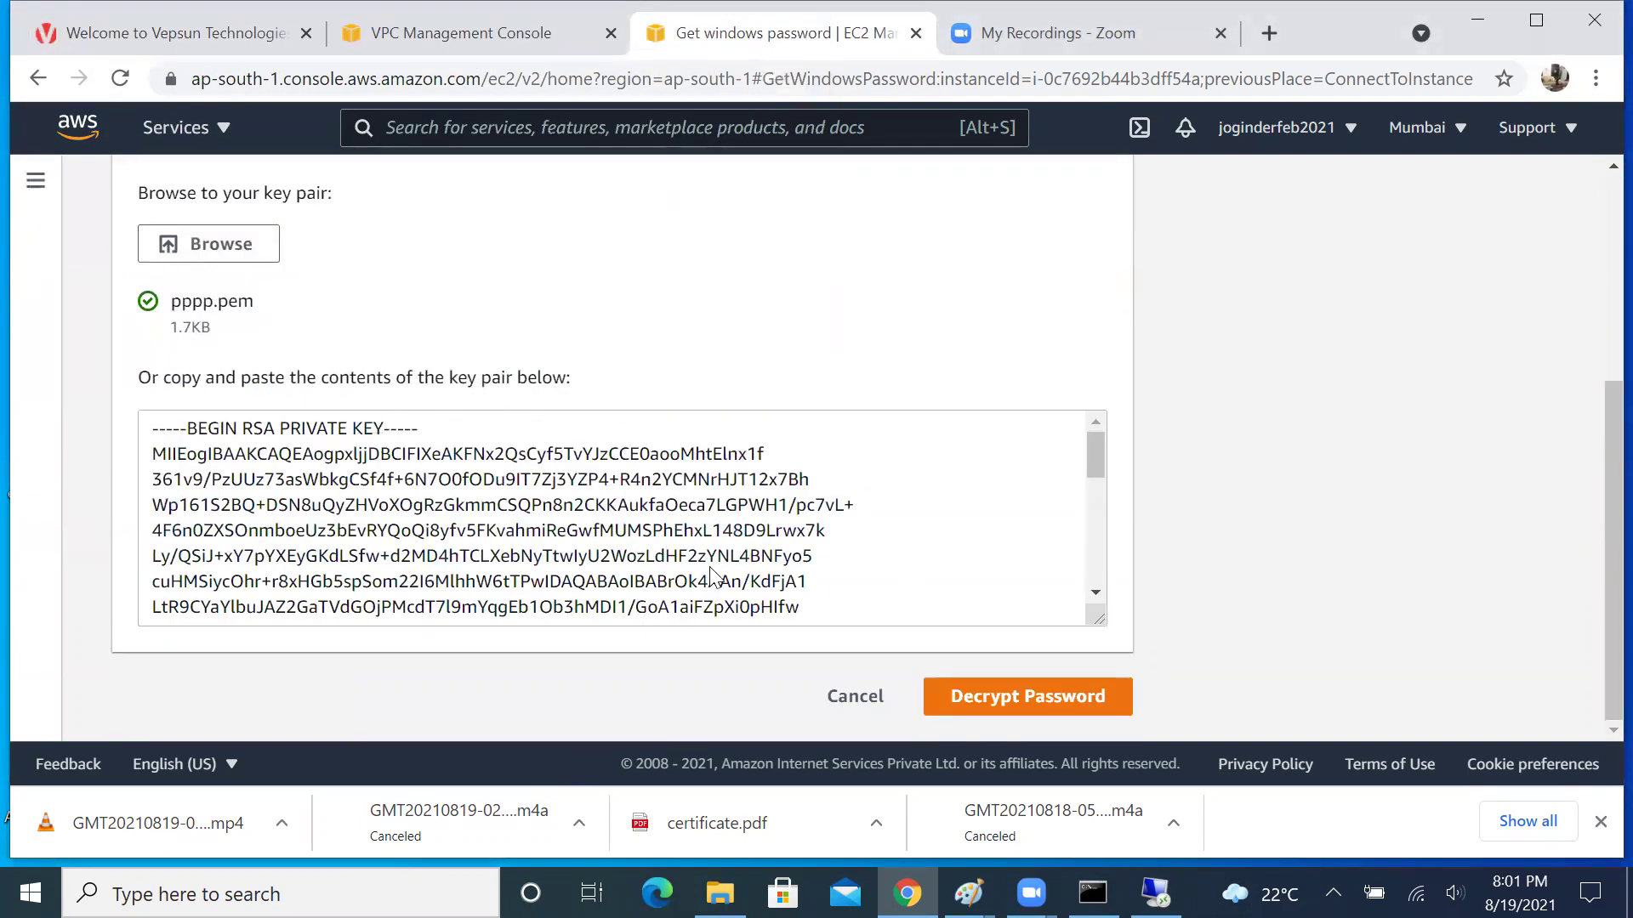
{"action": "left_click", "coordinate": [1004, 706]}
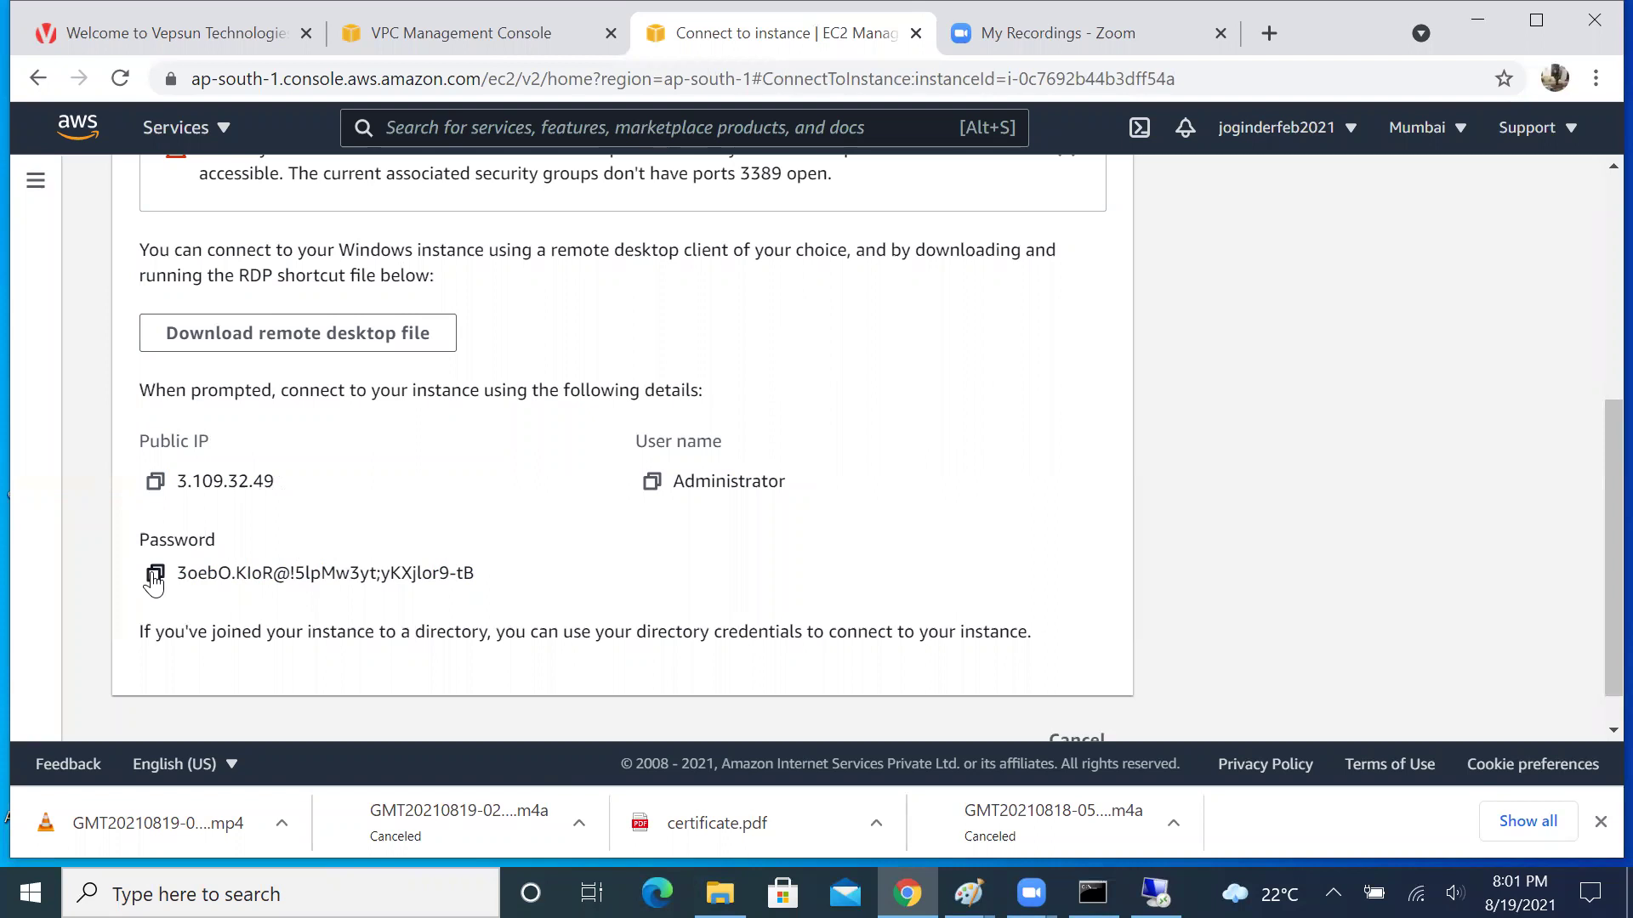
{"action": "left_click", "coordinate": [153, 575]}
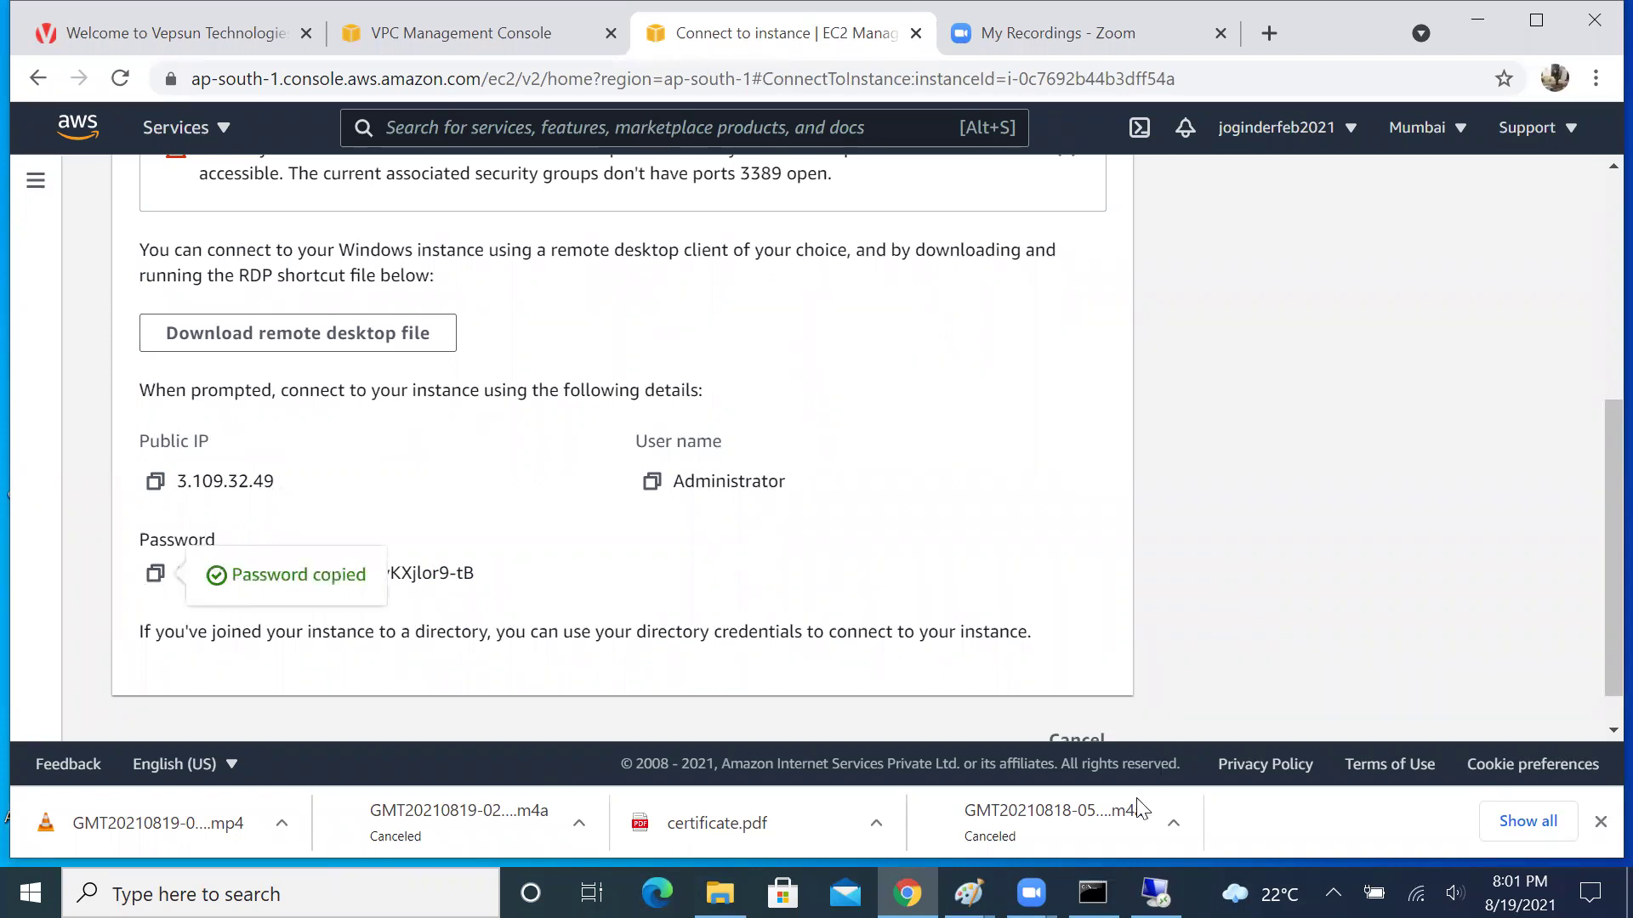
- Paste the decrypted password into the credentials prompt and accept the certificate to sign in to 3.109.32.49
{"action": "left_click", "coordinate": [1155, 893]}
{"action": "left_click", "coordinate": [390, 349]}
{"action": "right_click", "coordinate": [389, 351]}
{"action": "left_click", "coordinate": [420, 383]}
{"action": "left_click", "coordinate": [362, 461]}
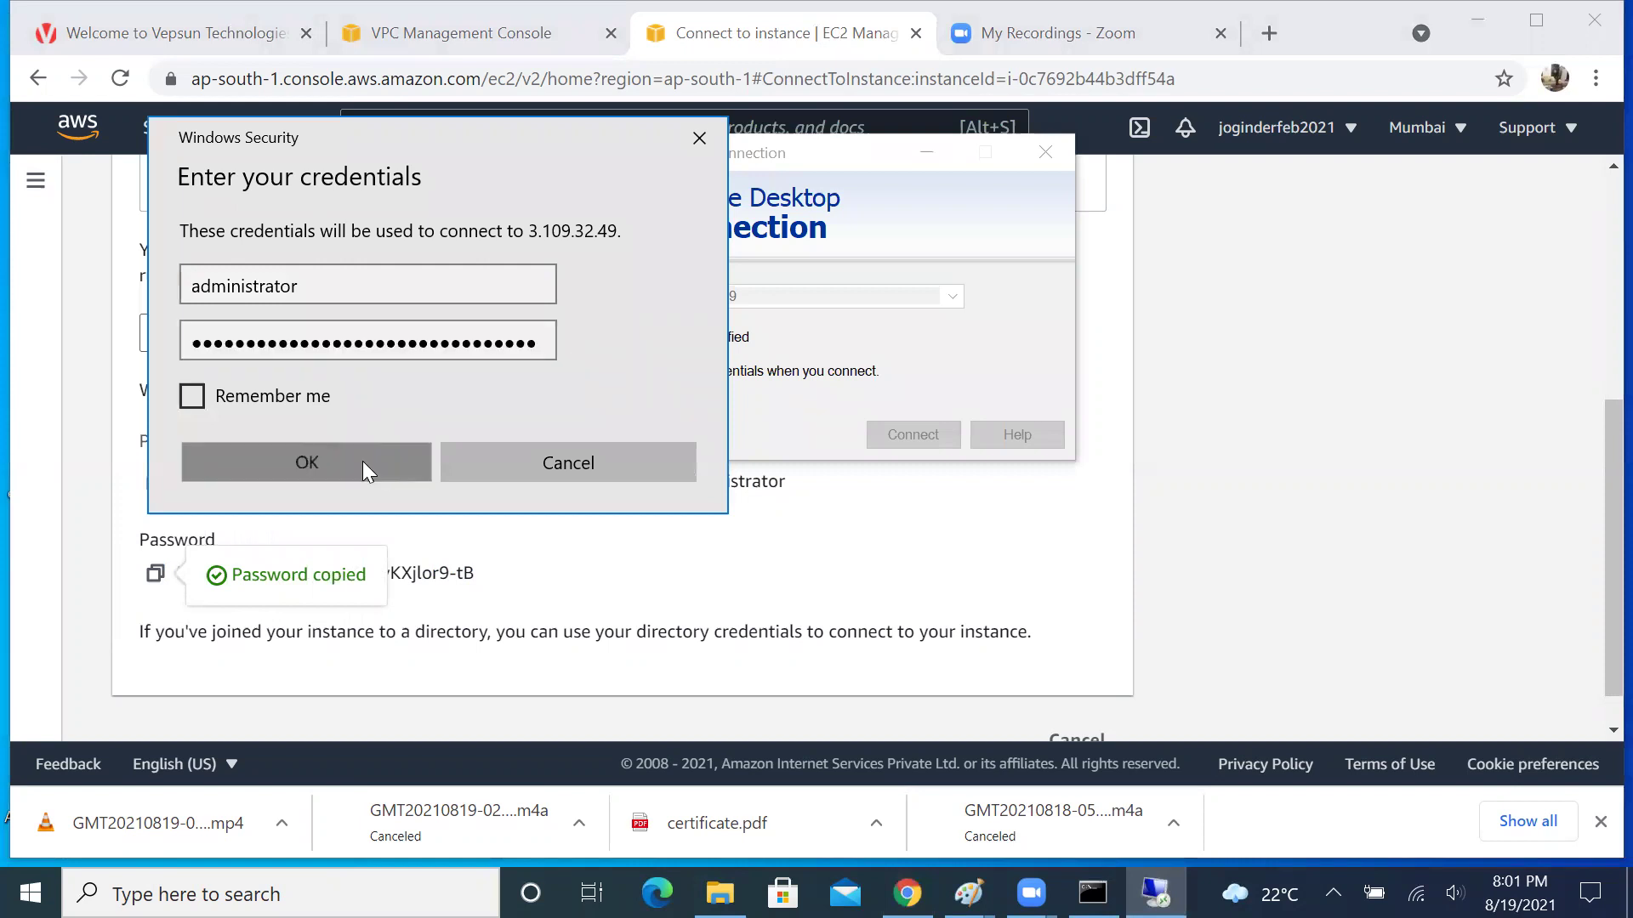
{"action": "left_click", "coordinate": [925, 529]}
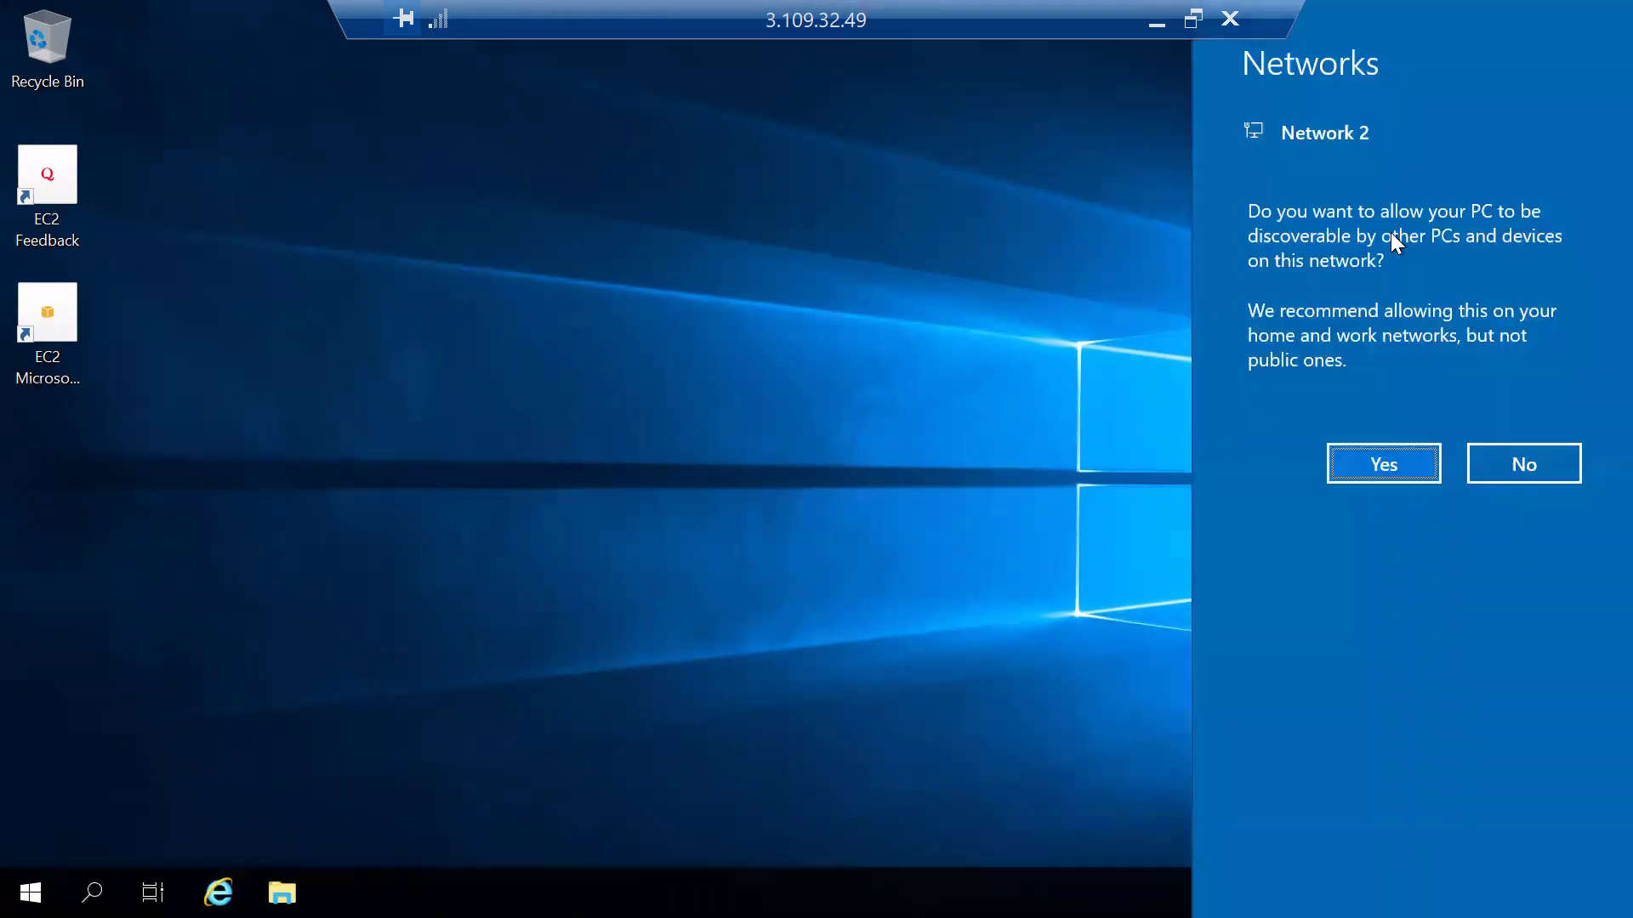
- Decline network discovery and open a command prompt with cmd from Run
{"action": "left_click", "coordinate": [1495, 462]}
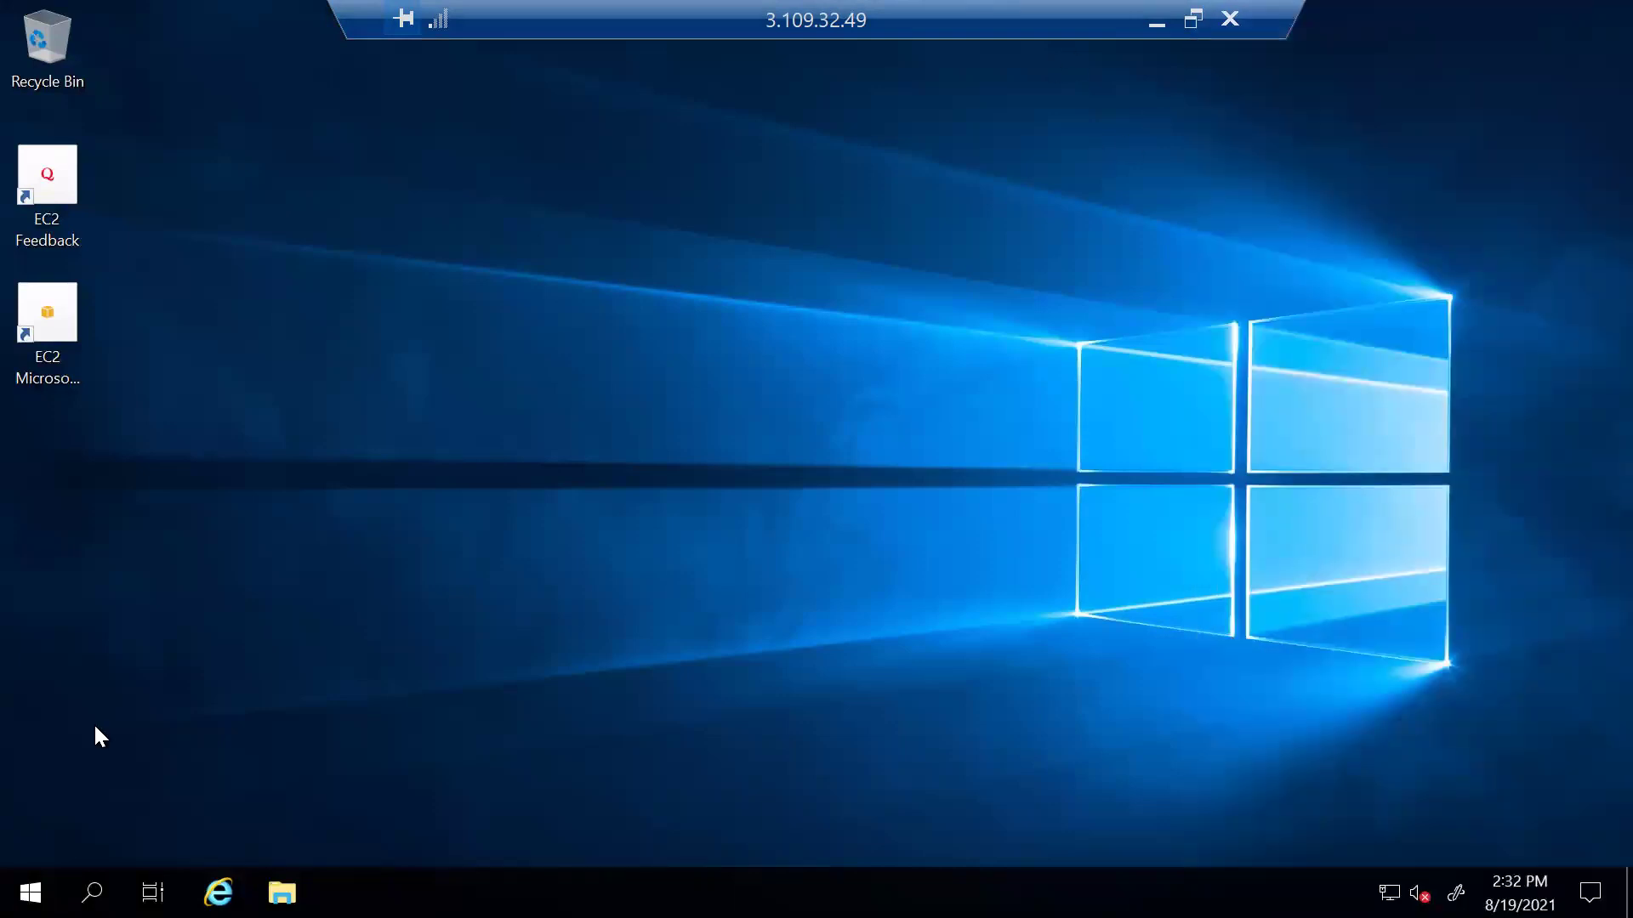
{"action": "right_click", "coordinate": [31, 893]}
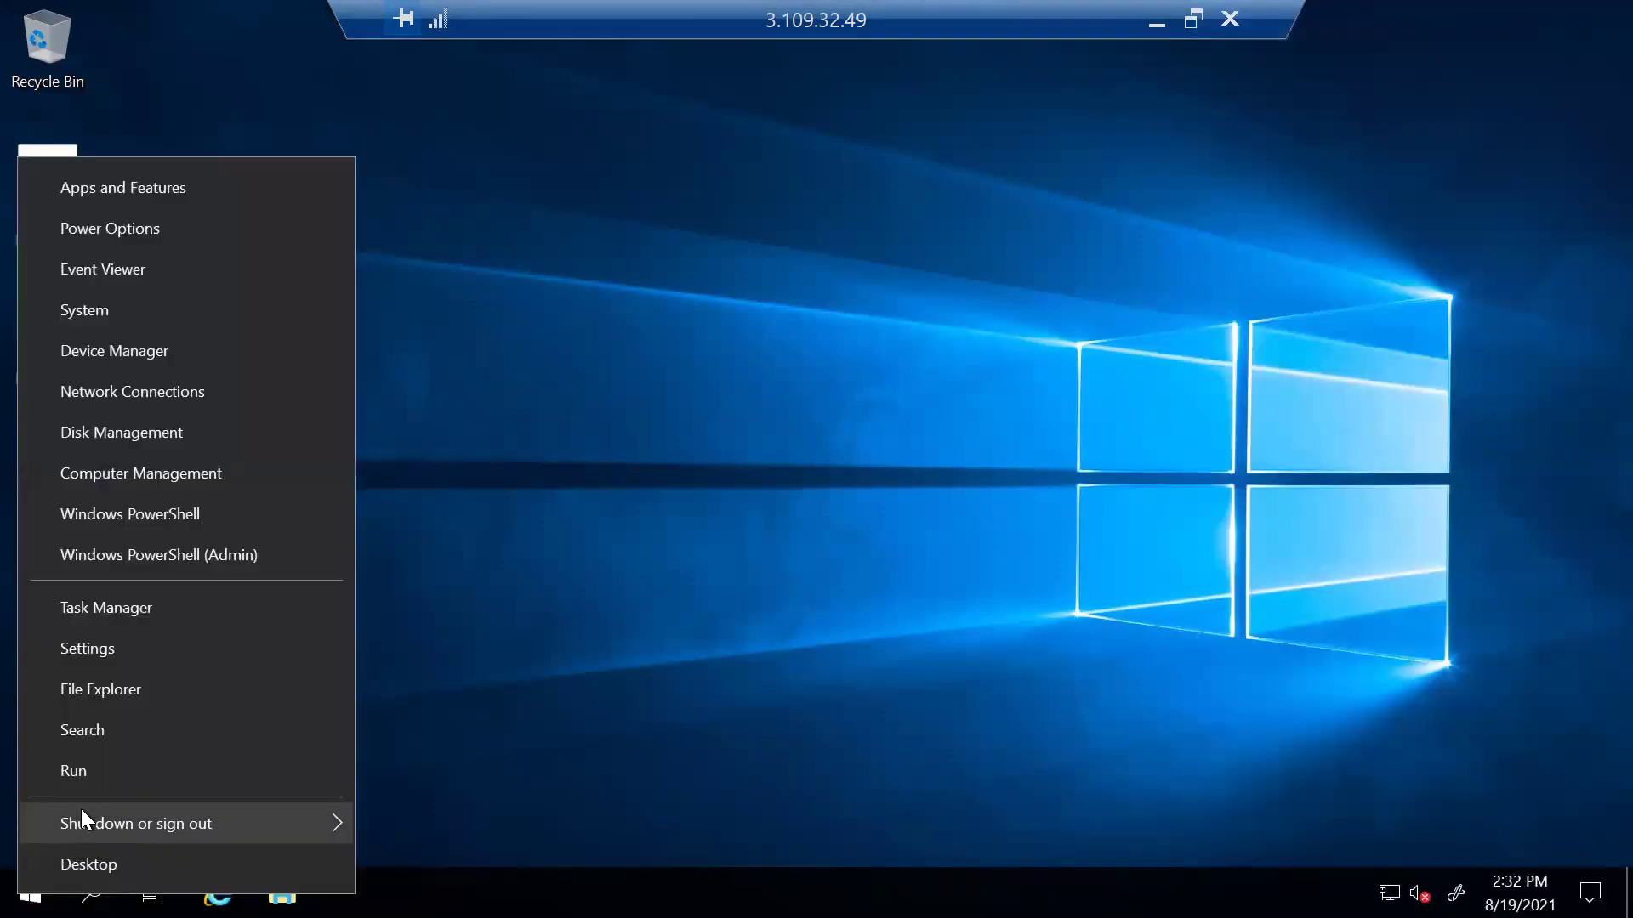
{"action": "left_click", "coordinate": [89, 777]}
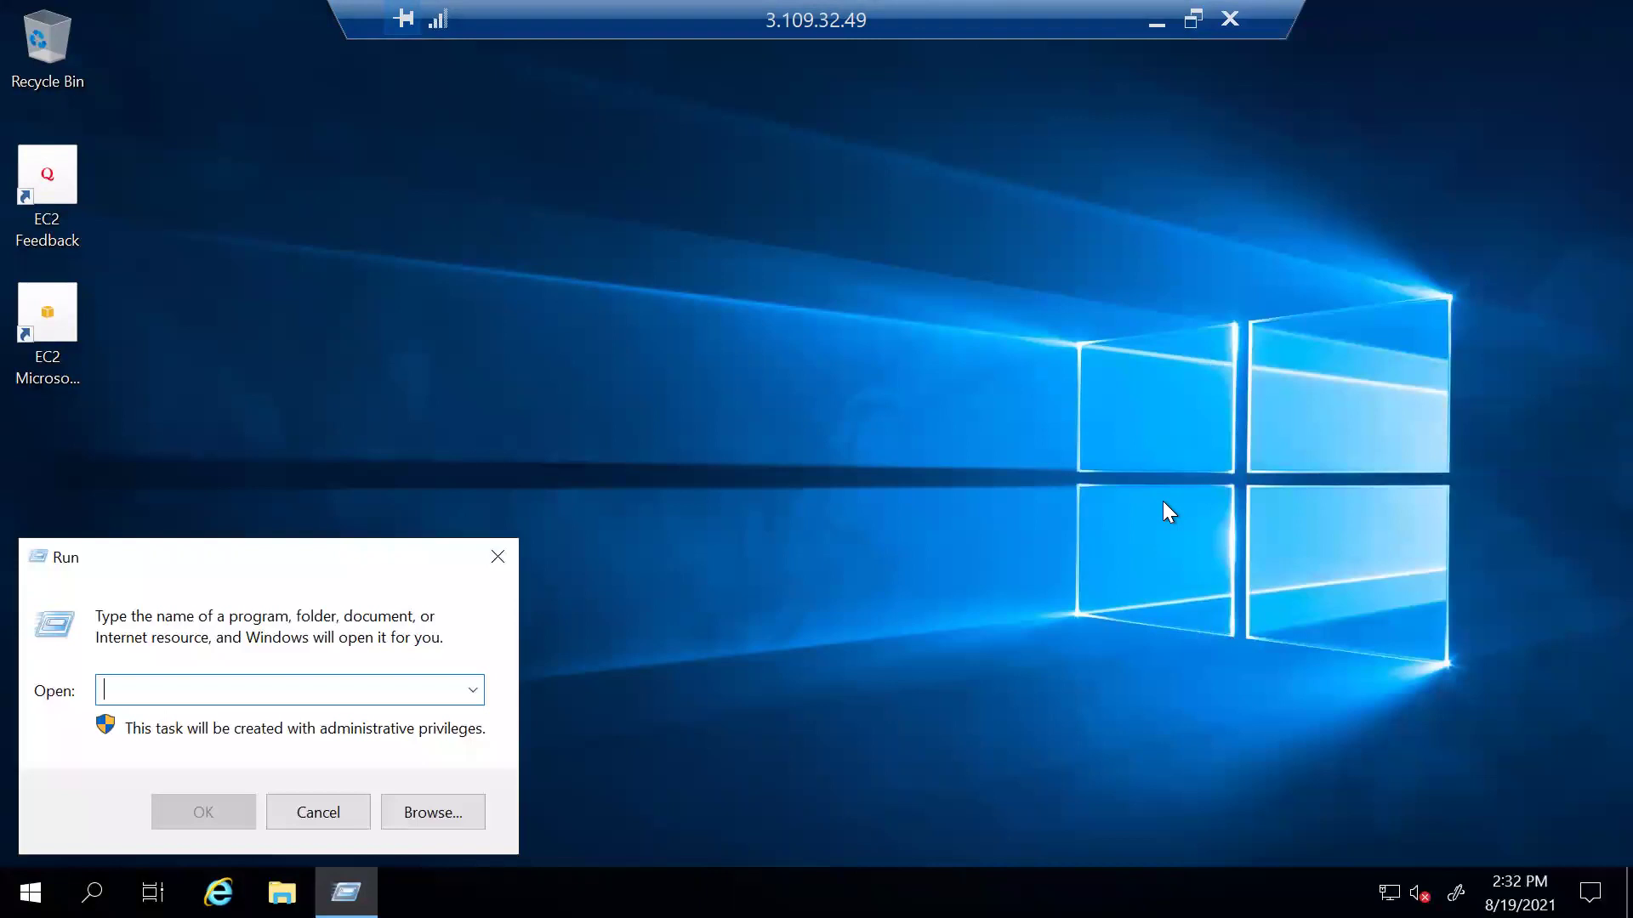
{"action": "type", "text": "cmd"}
{"action": "key", "text": "Return"}
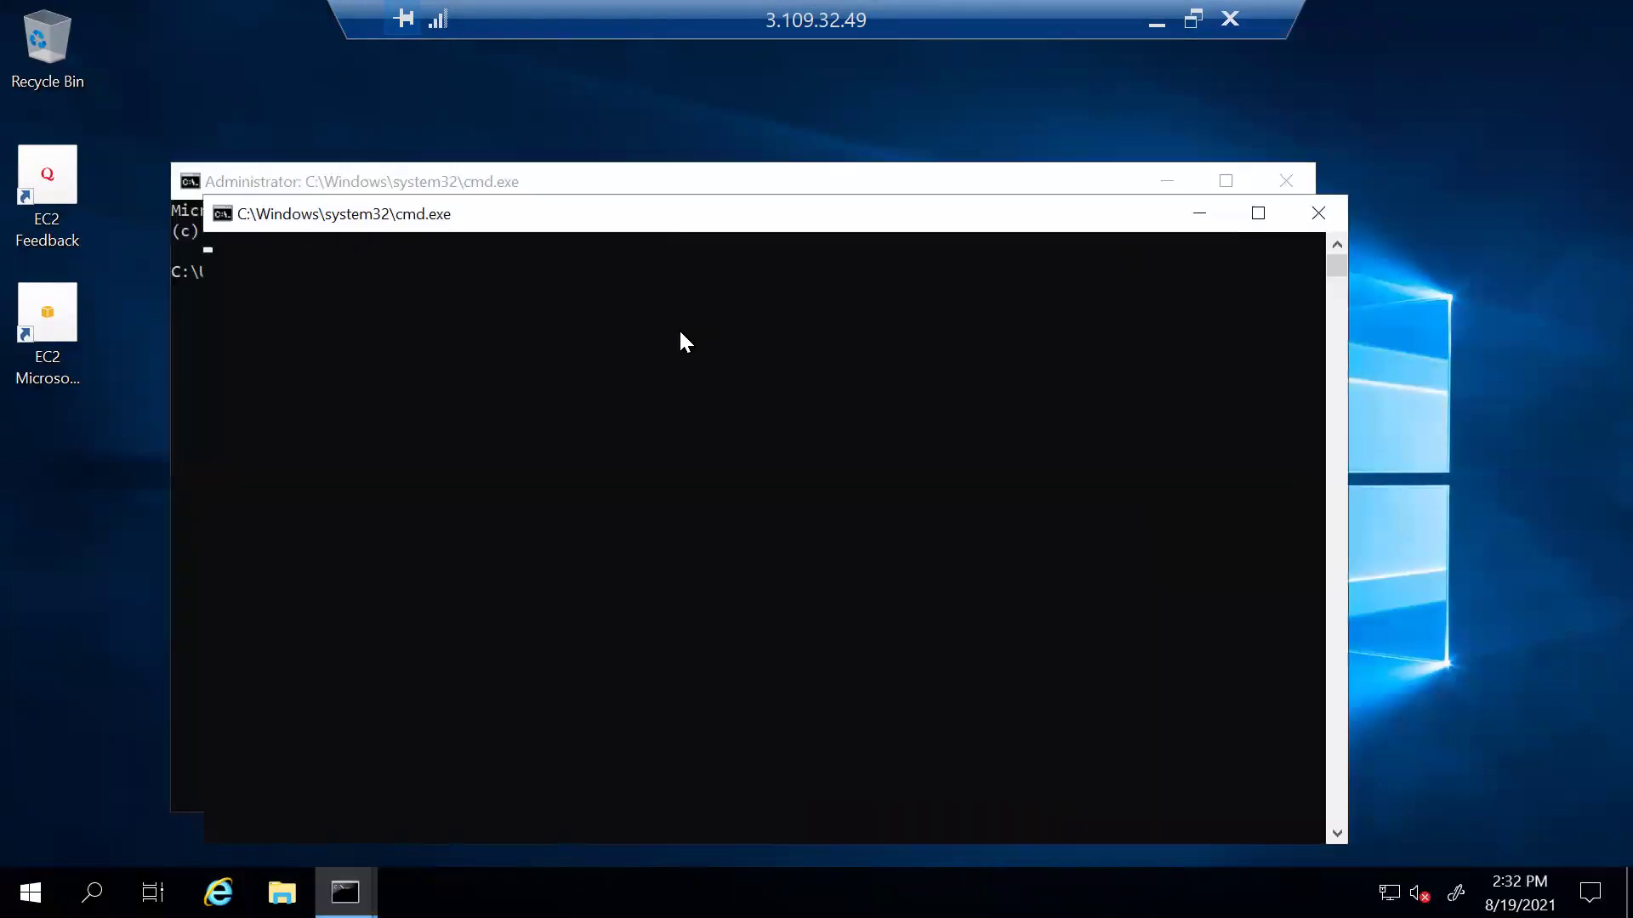
{"action": "left_click", "coordinate": [681, 333]}
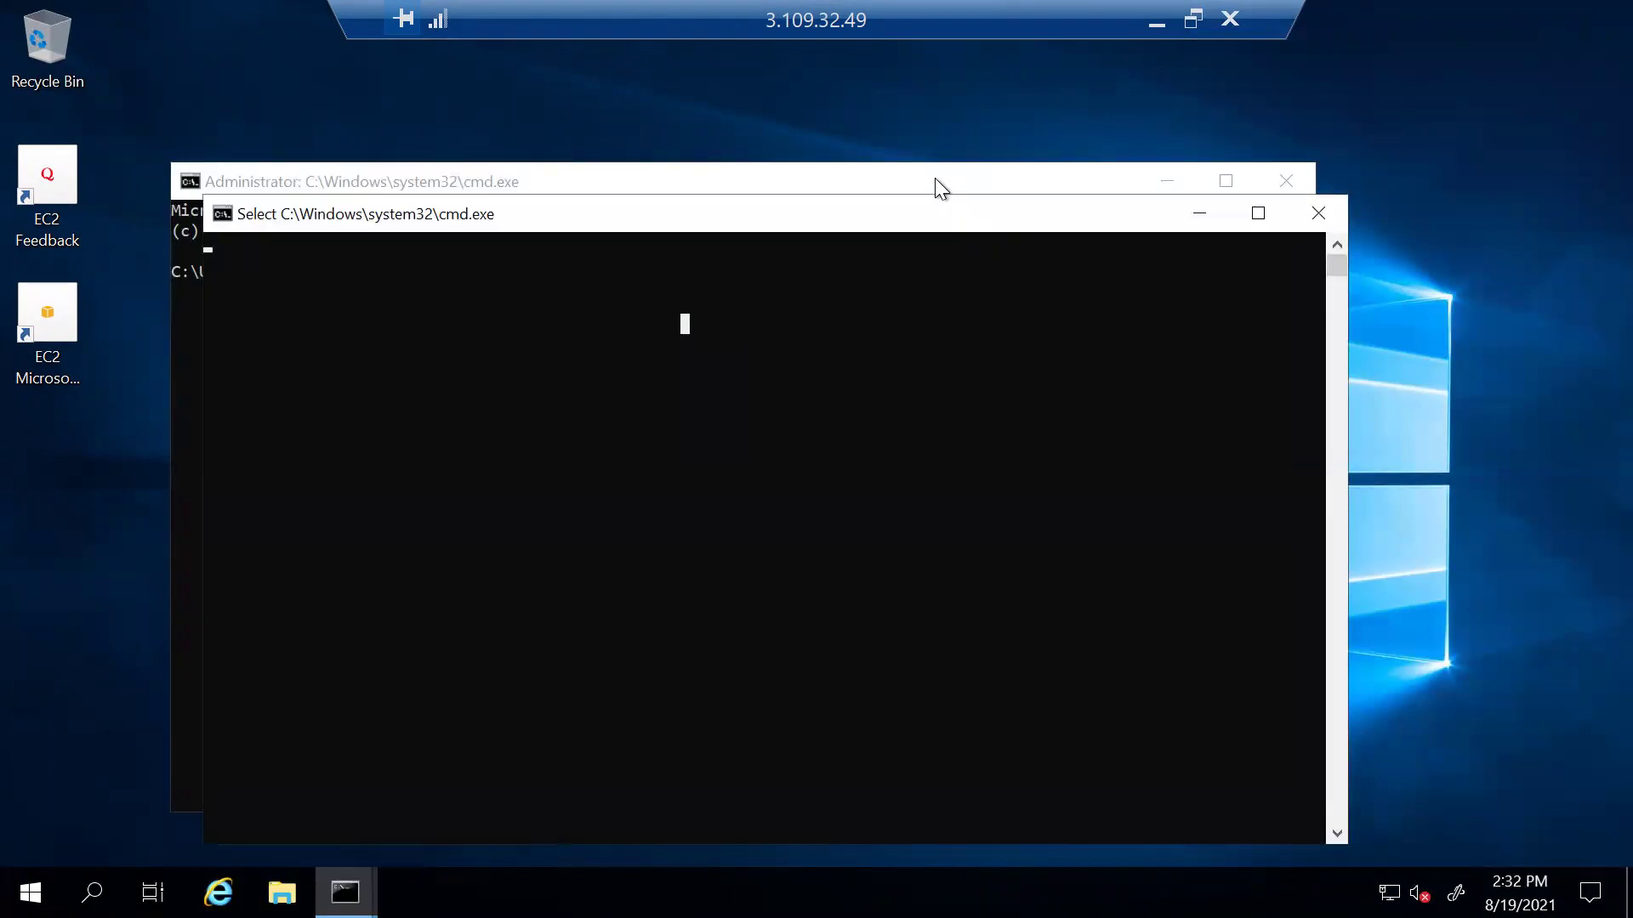
{"action": "type", "text": "ping w"}
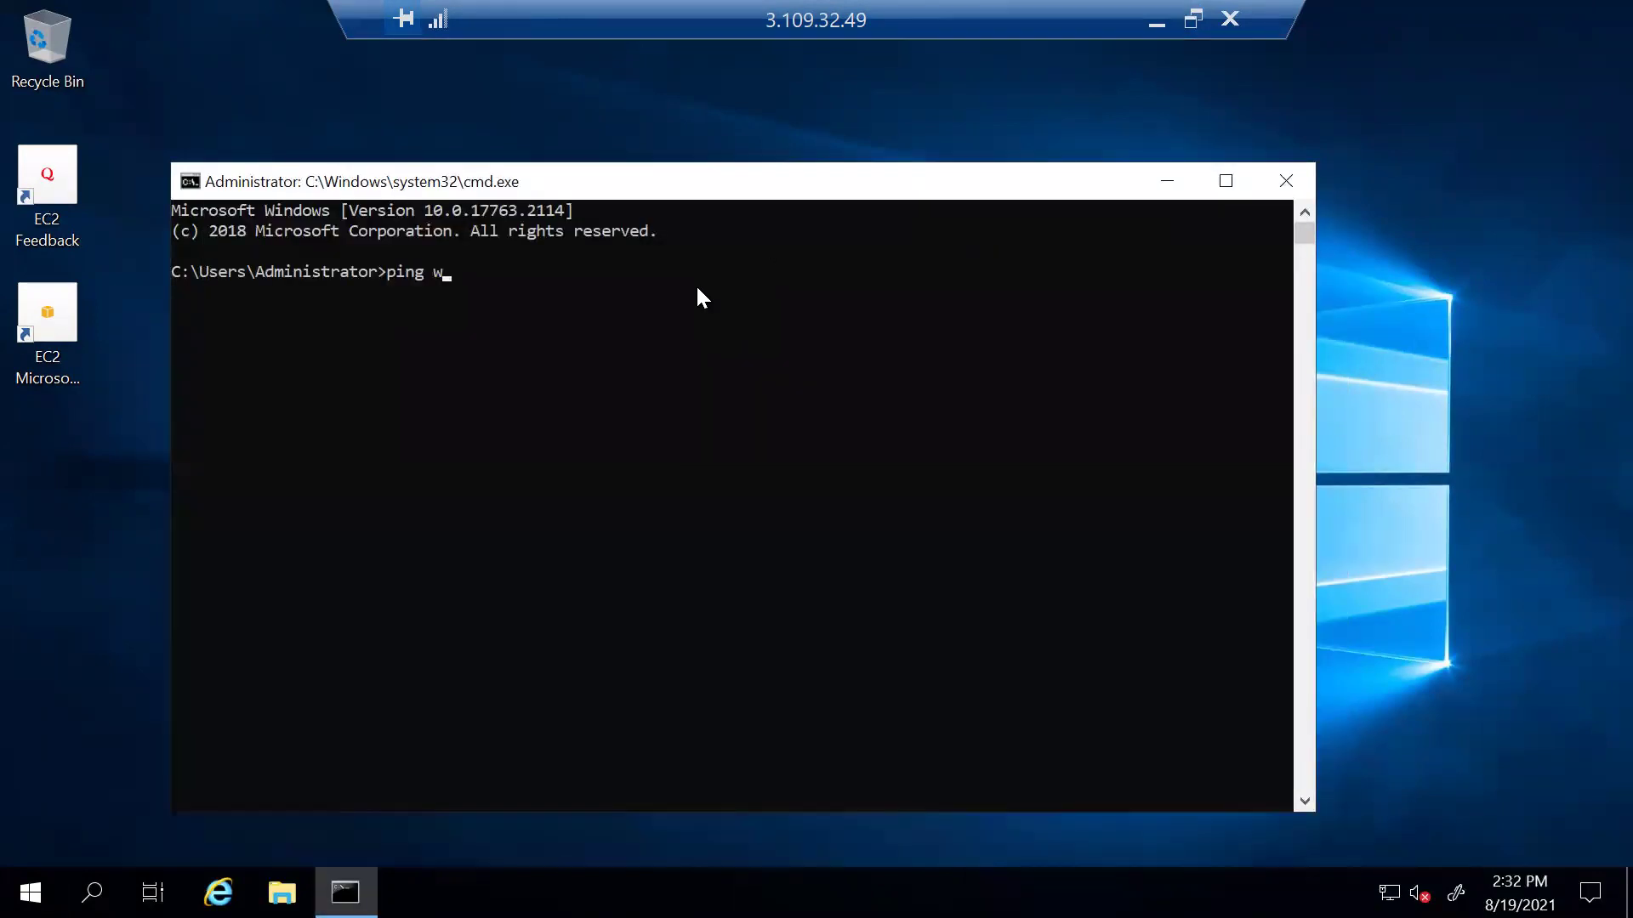
{"action": "type", "text": "ww.google.com"}
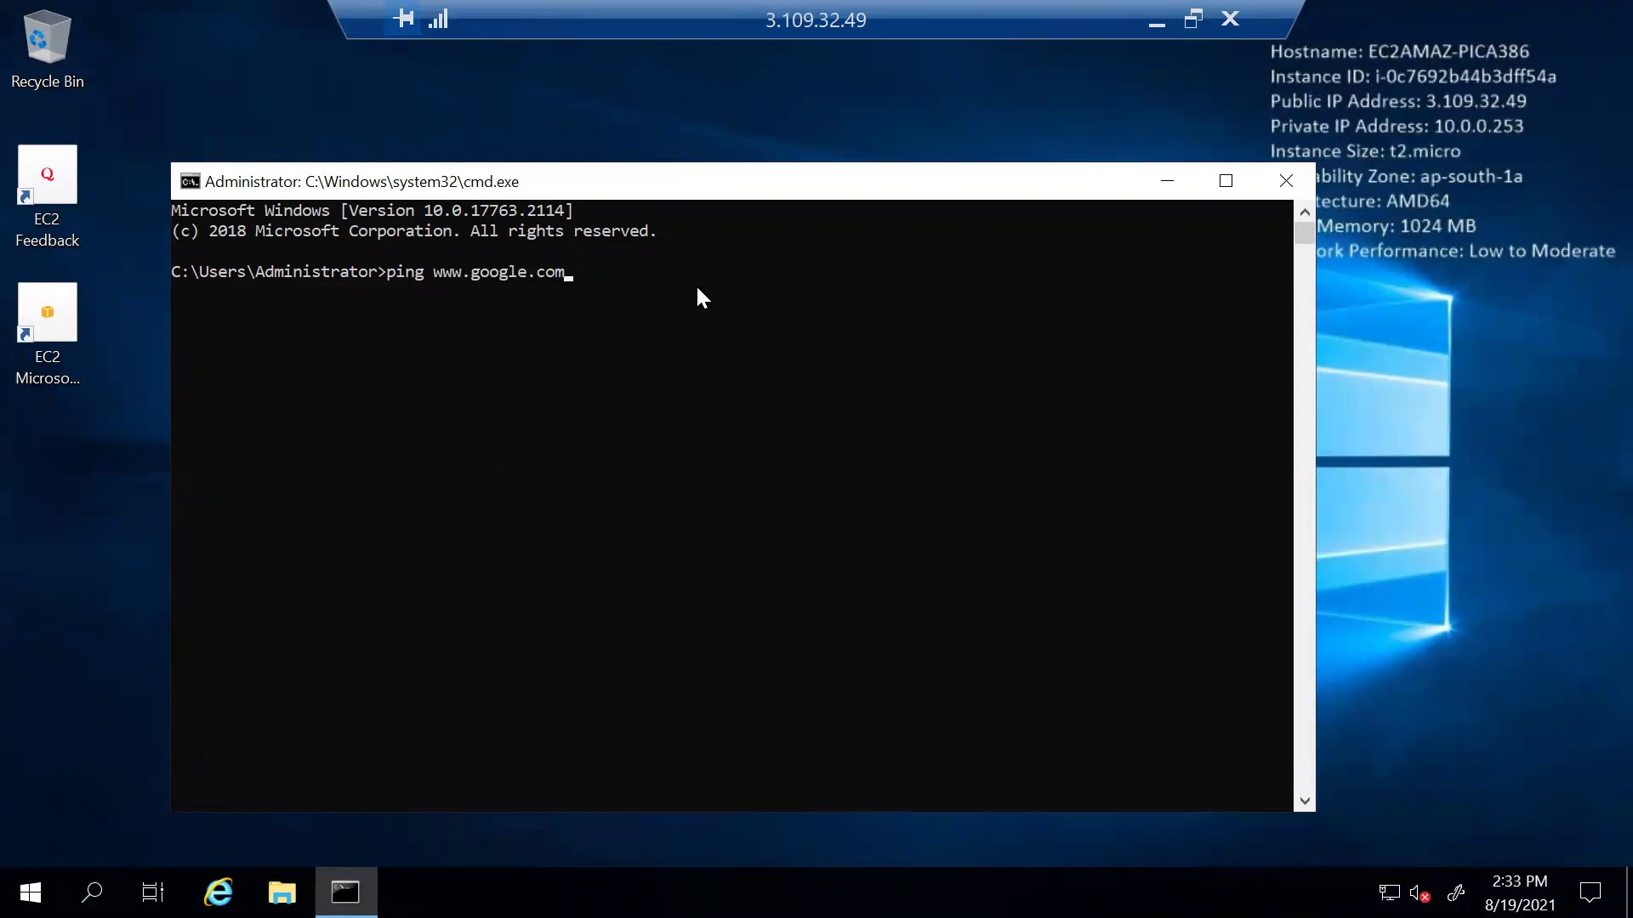
{"action": "key", "text": "Return"}
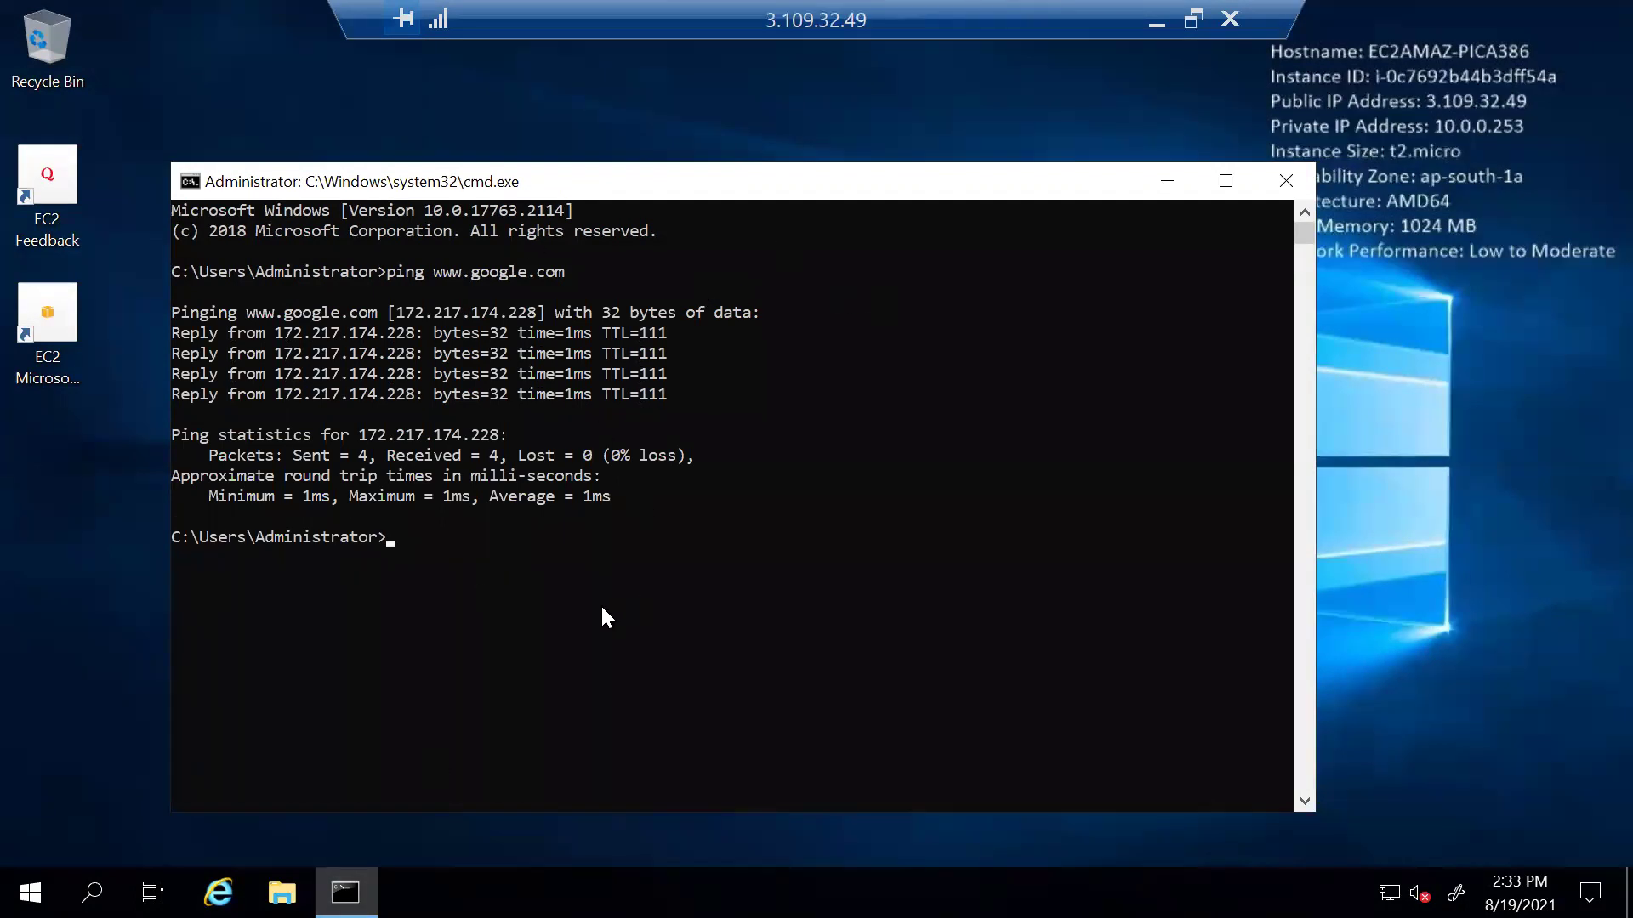
{"action": "key", "text": "Up"}
{"action": "key", "text": "BackSpace"}
{"action": "key", "text": "BackSpace"}
{"action": "key", "text": "BackSpace"}
{"action": "key", "text": "BackSpace"}
{"action": "key", "text": "BackSpace"}
{"action": "key", "text": "BackSpace"}
{"action": "key", "text": "BackSpace"}
{"action": "key", "text": "BackSpace"}
{"action": "key", "text": "BackSpace"}
{"action": "key", "text": "BackSpace"}
{"action": "key", "text": "BackSpace"}
{"action": "key", "text": "BackSpace"}
{"action": "key", "text": "BackSpace"}
{"action": "key", "text": "BackSpace"}
{"action": "type", "text": "www.facebook.com"}
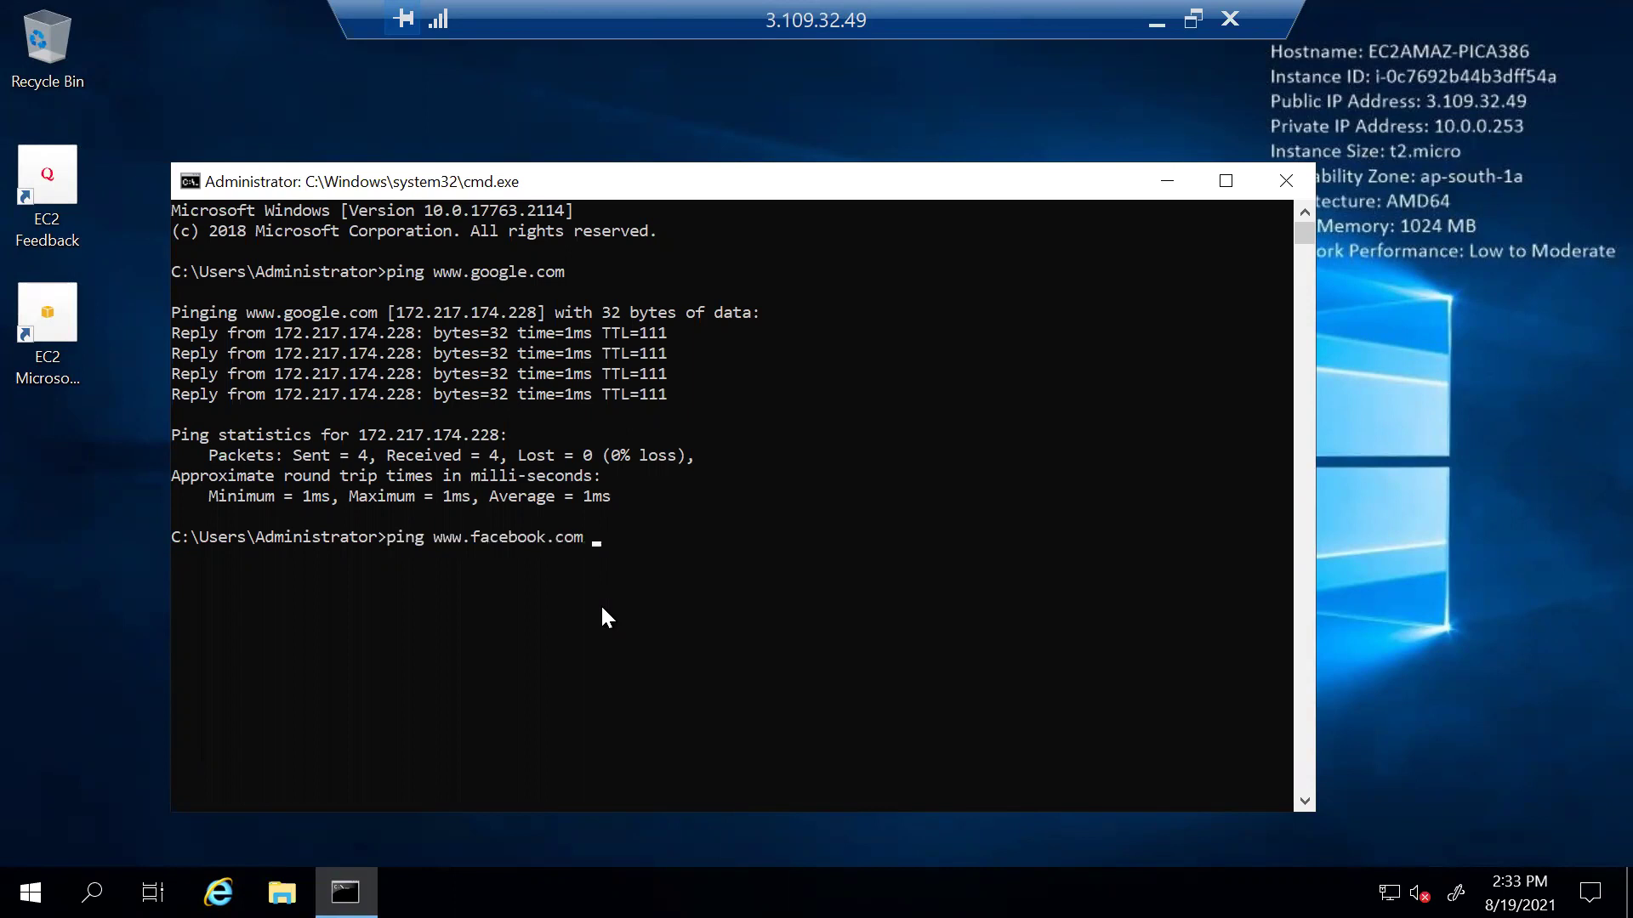
{"action": "key", "text": "Return"}
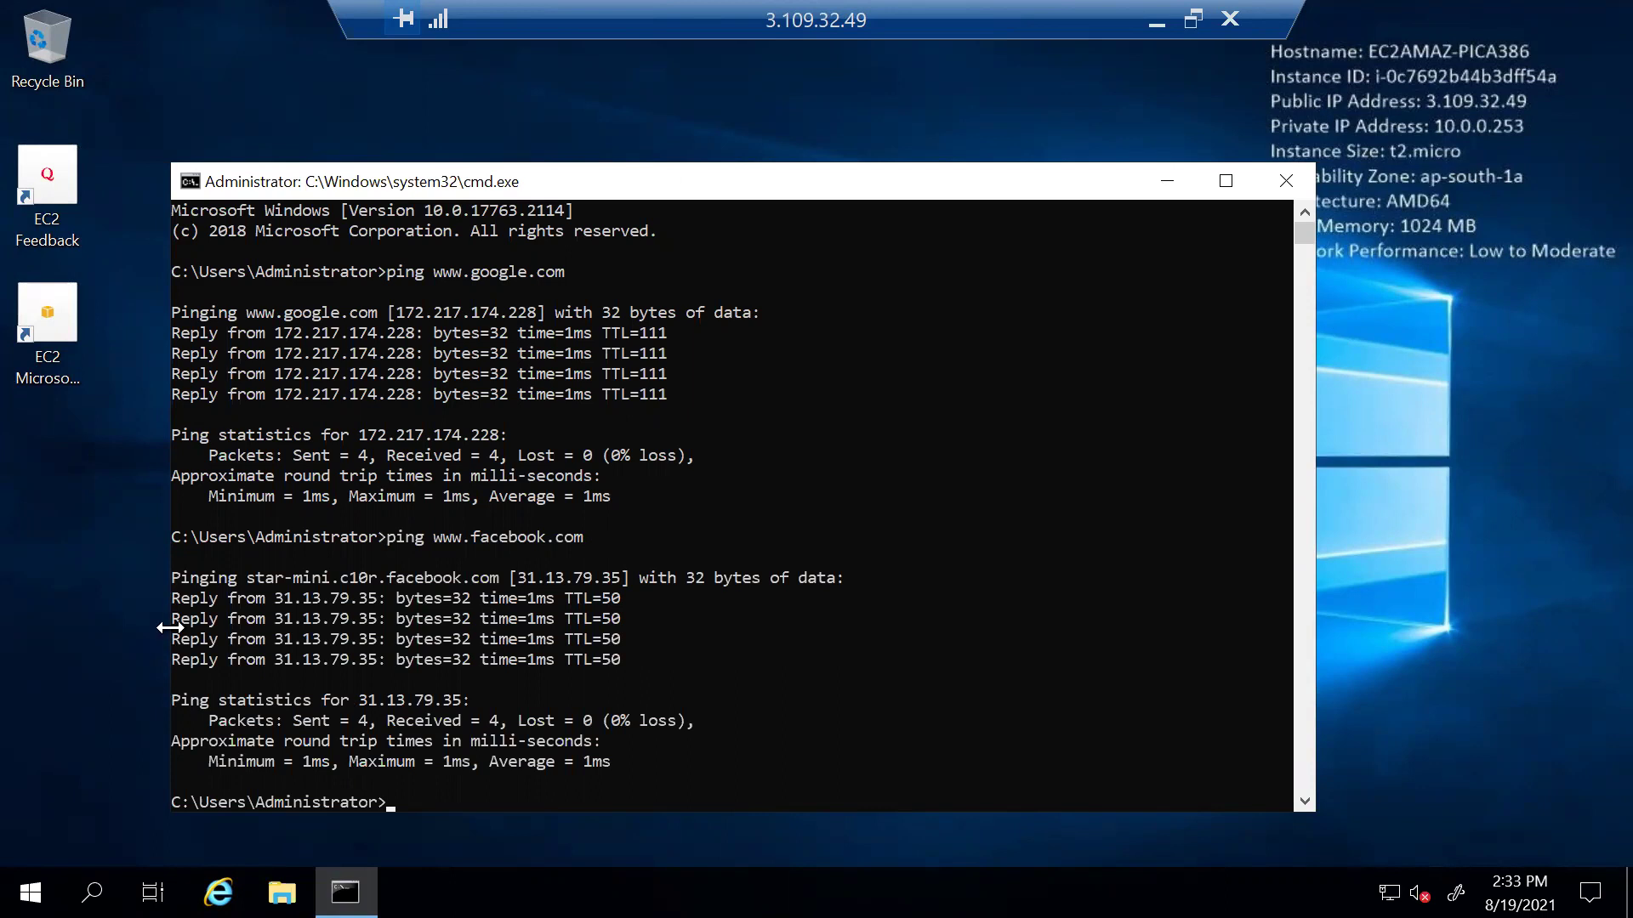
{"action": "left_click", "coordinate": [685, 738]}
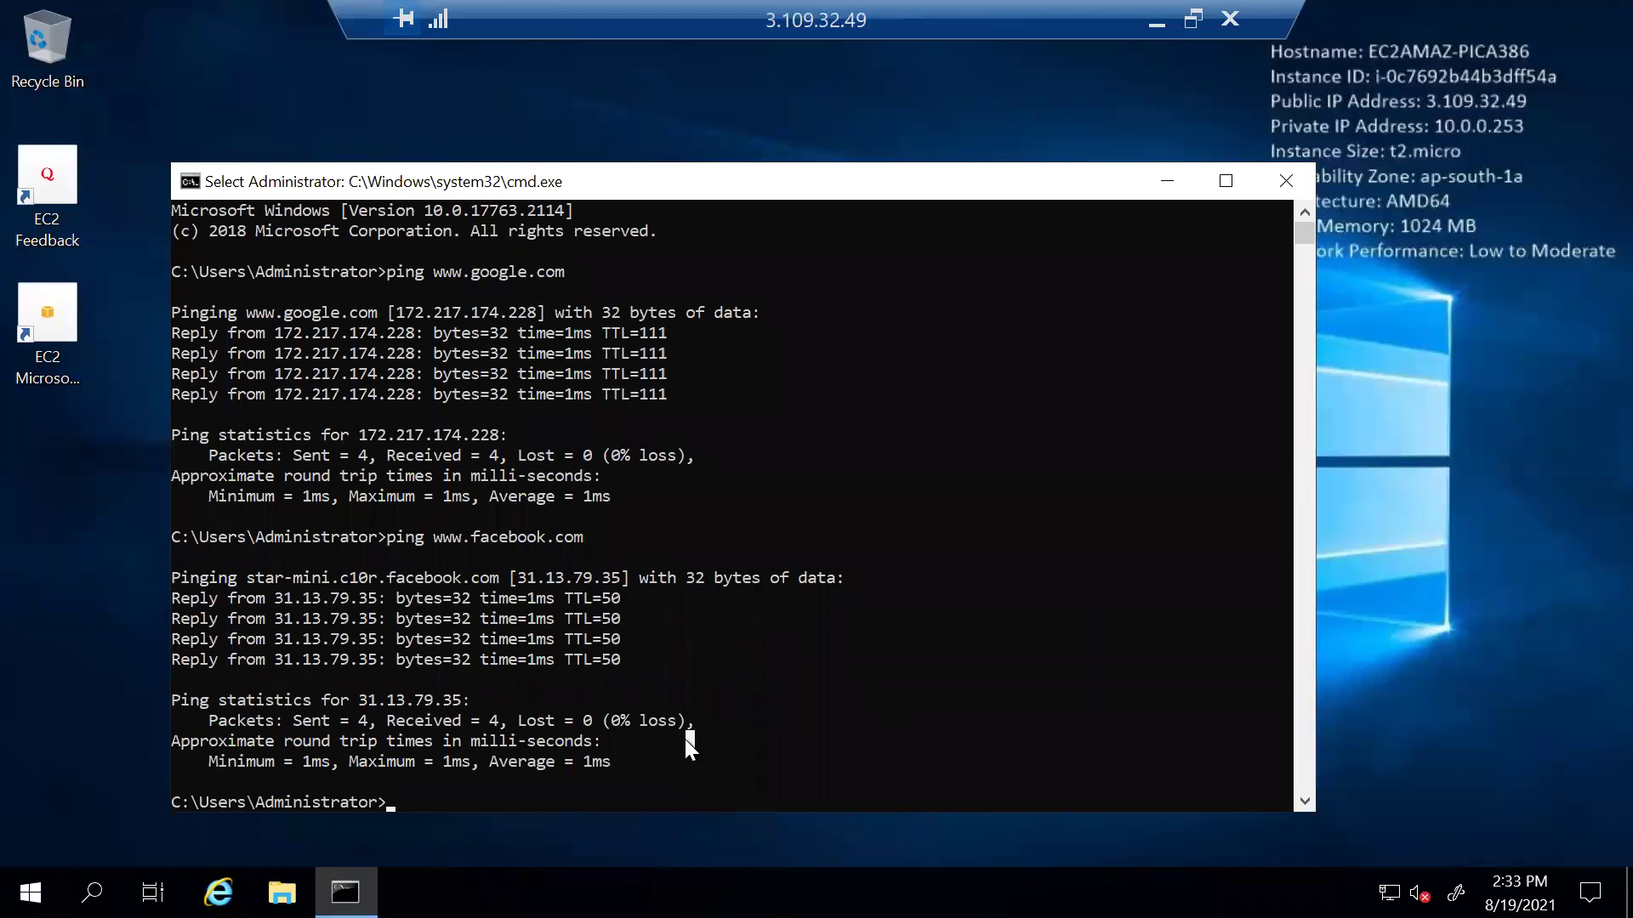
{"action": "key", "text": "Up"}
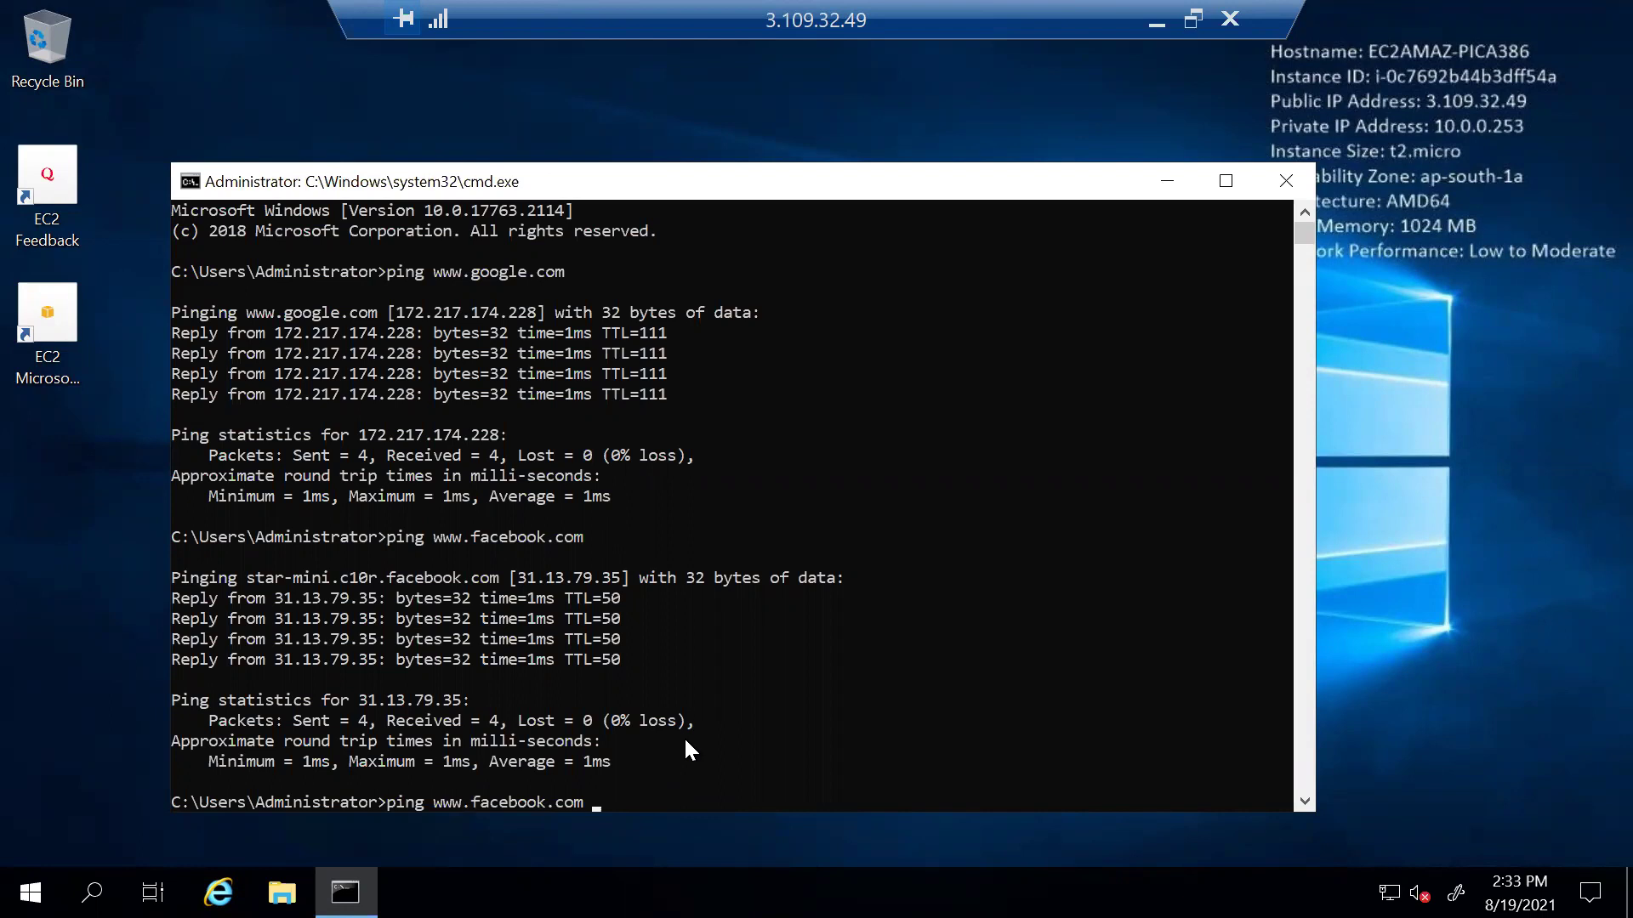
{"action": "type", "text": "-t"}
{"action": "key", "text": "Return"}
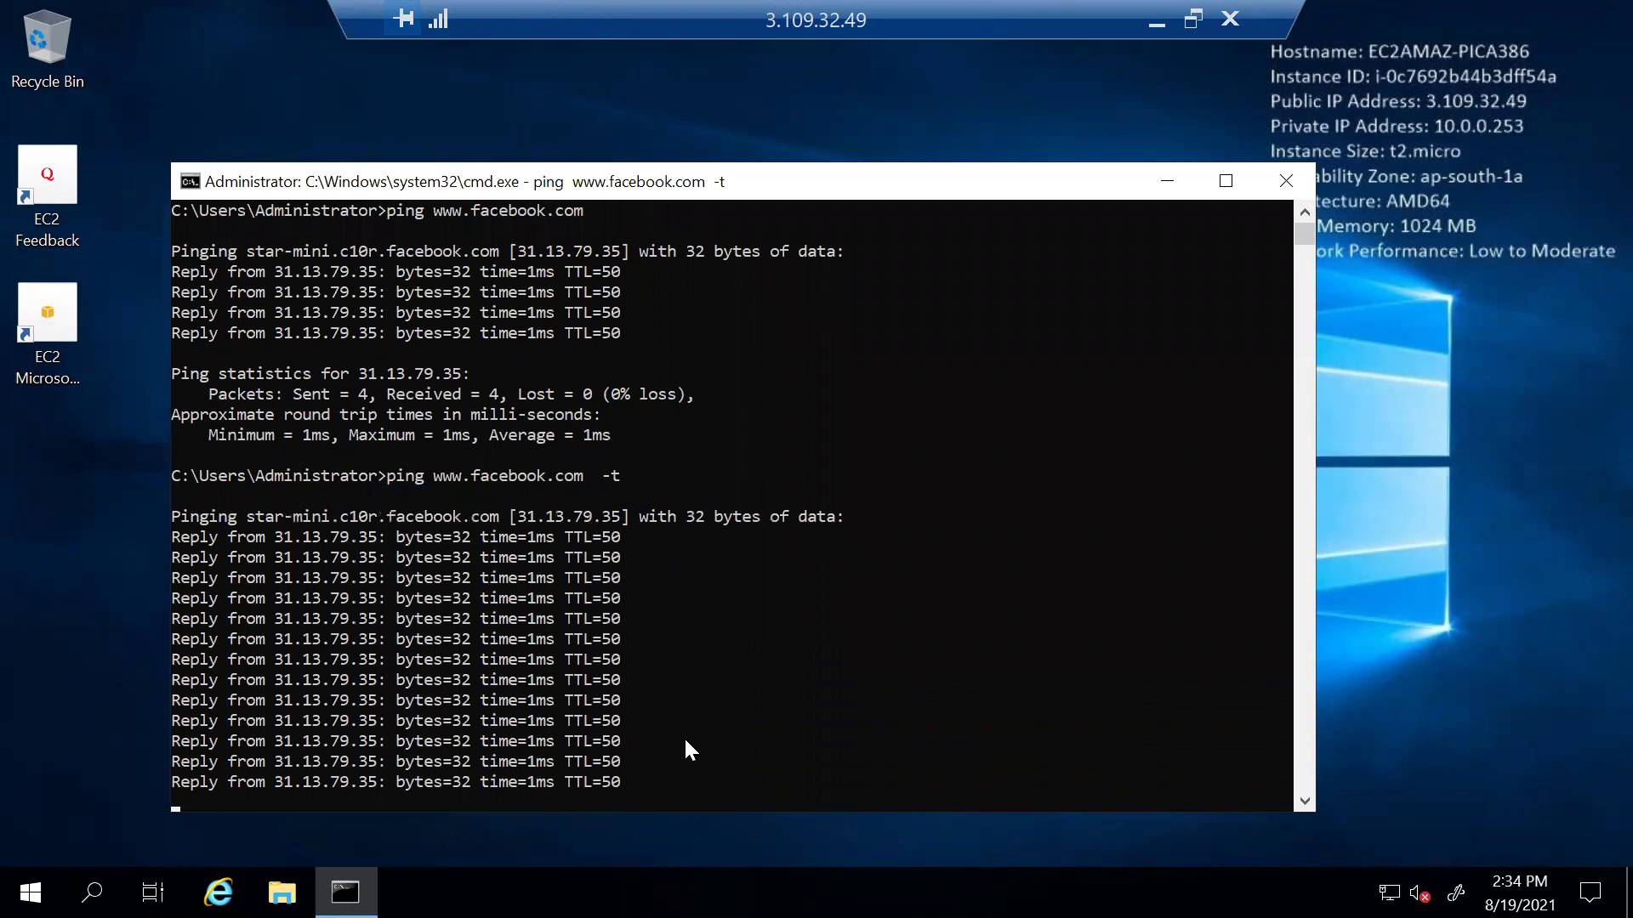
{"action": "left_click", "coordinate": [1158, 175]}
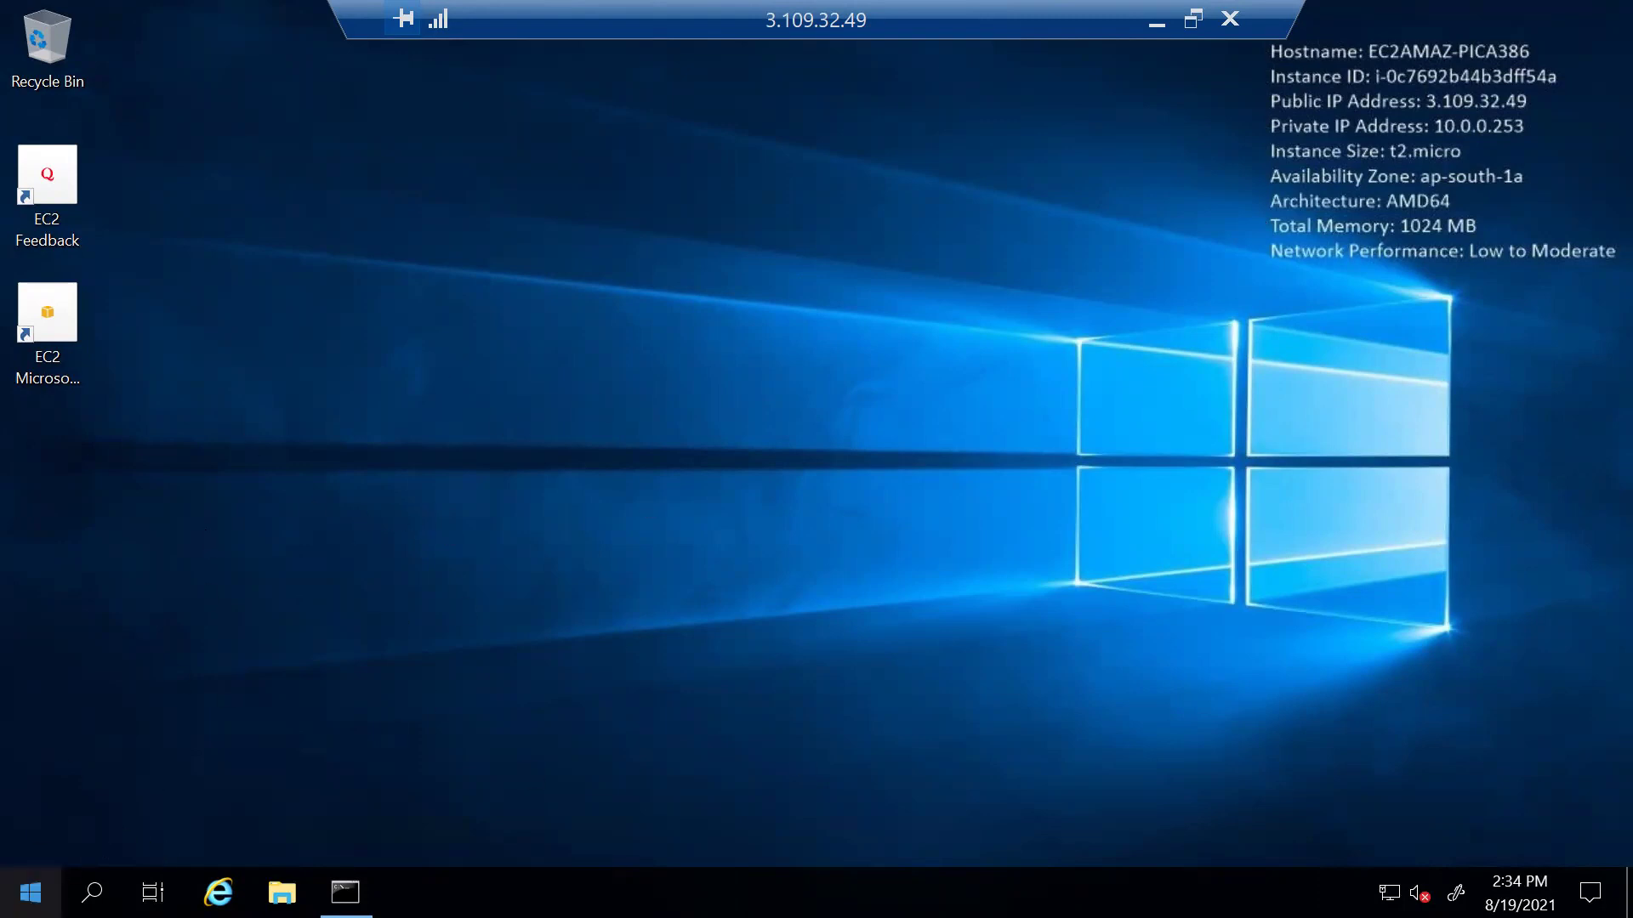
- Run mstsc inside Web Server 1's session to open a nested Remote Desktop Connection
{"action": "right_click", "coordinate": [31, 892]}
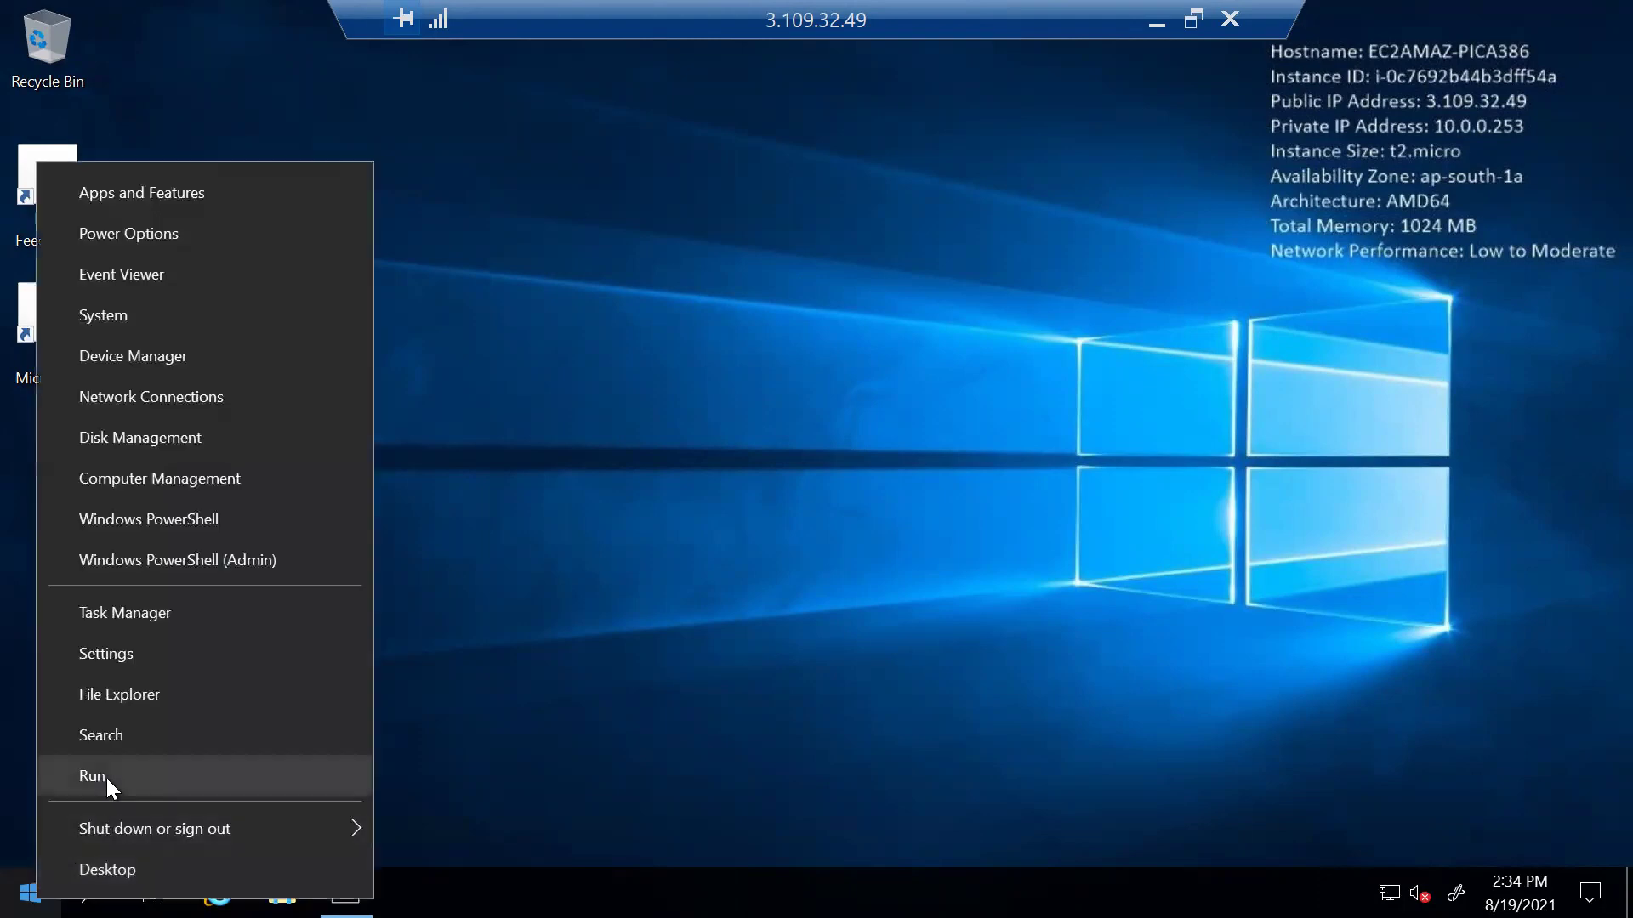
{"action": "left_click", "coordinate": [105, 778]}
{"action": "type", "text": "mstsc"}
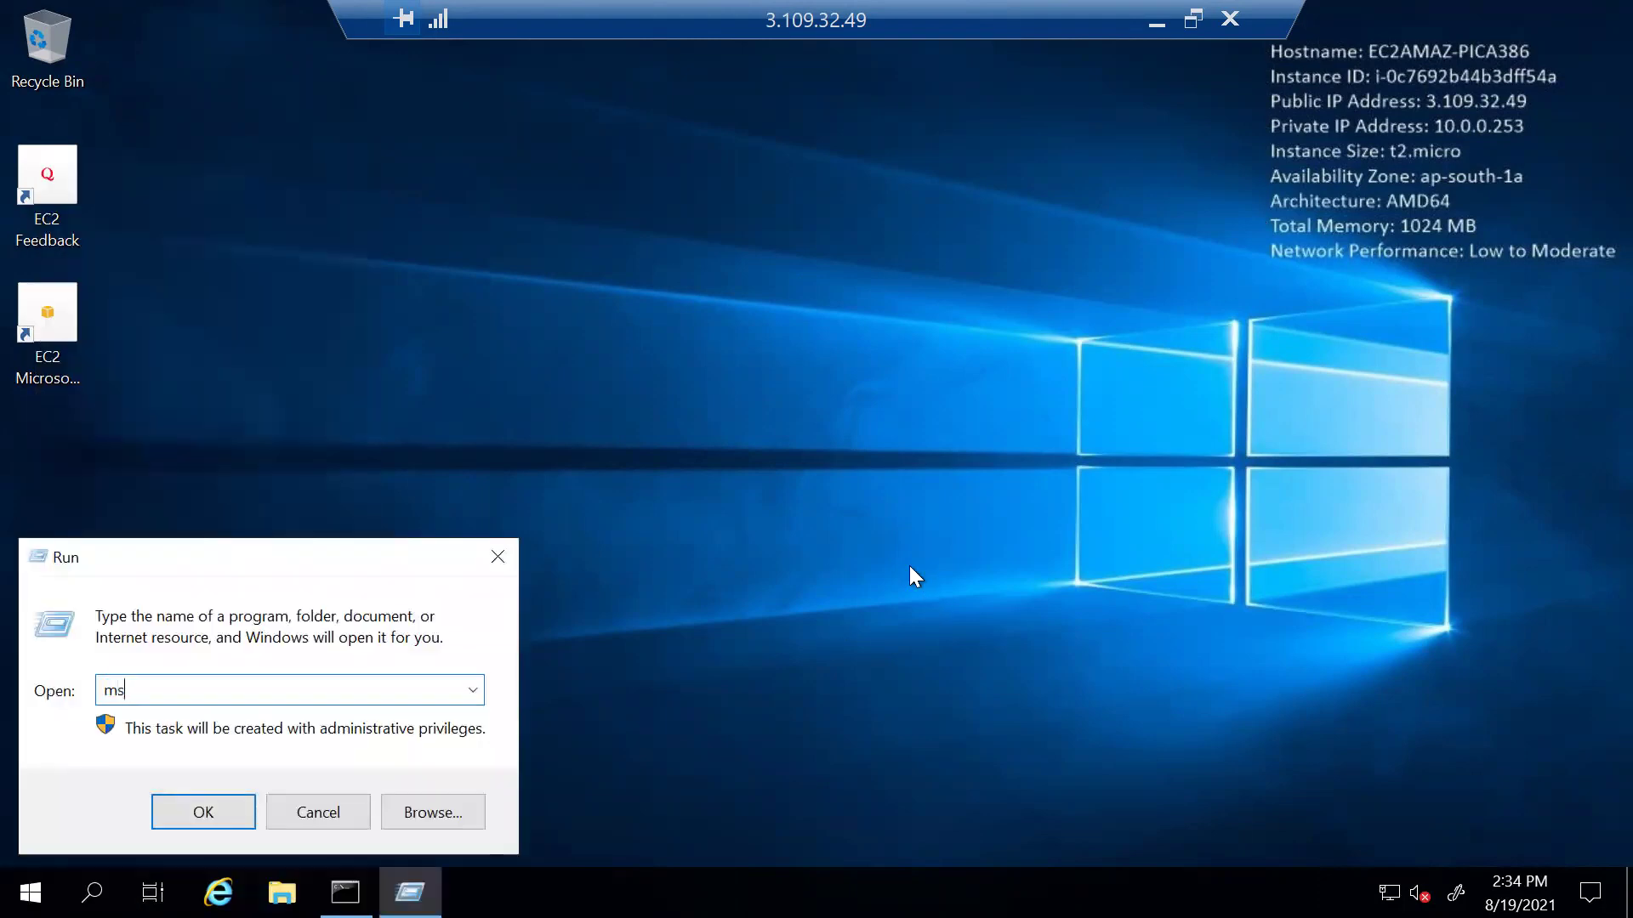
{"action": "key", "text": "Return"}
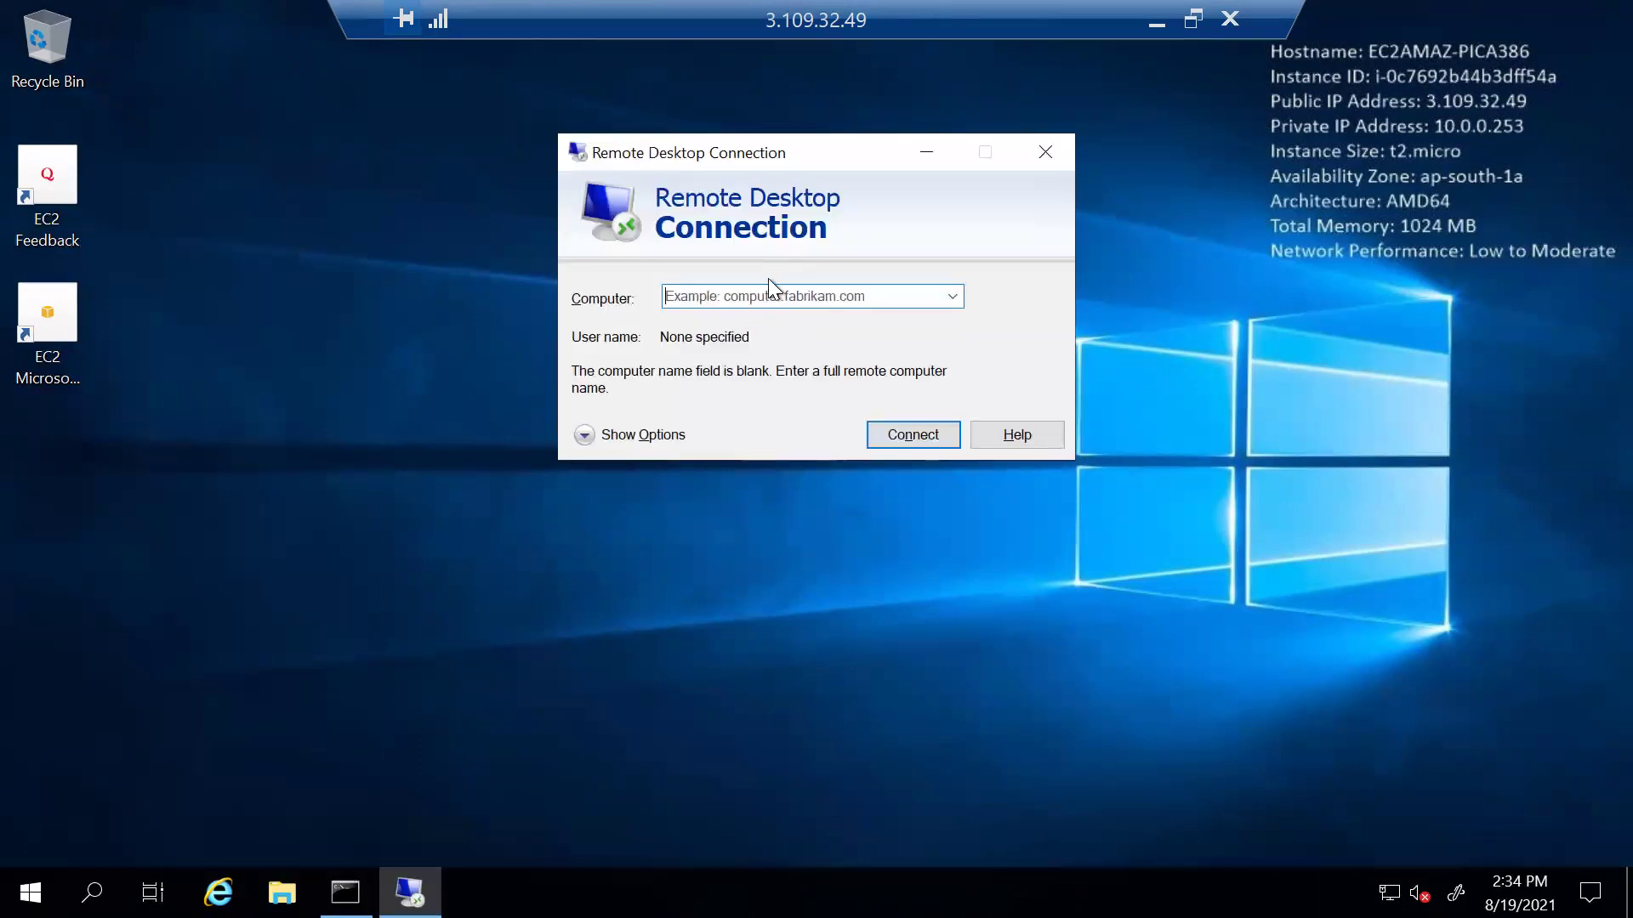
{"action": "left_click", "coordinate": [1150, 24]}
- Copy DB Server 1's private IPv4 address 10.0.1.150 from the Instances list details
{"action": "scroll", "coordinate": [445, 489], "scroll_direction": "up", "scroll_amount": 5}
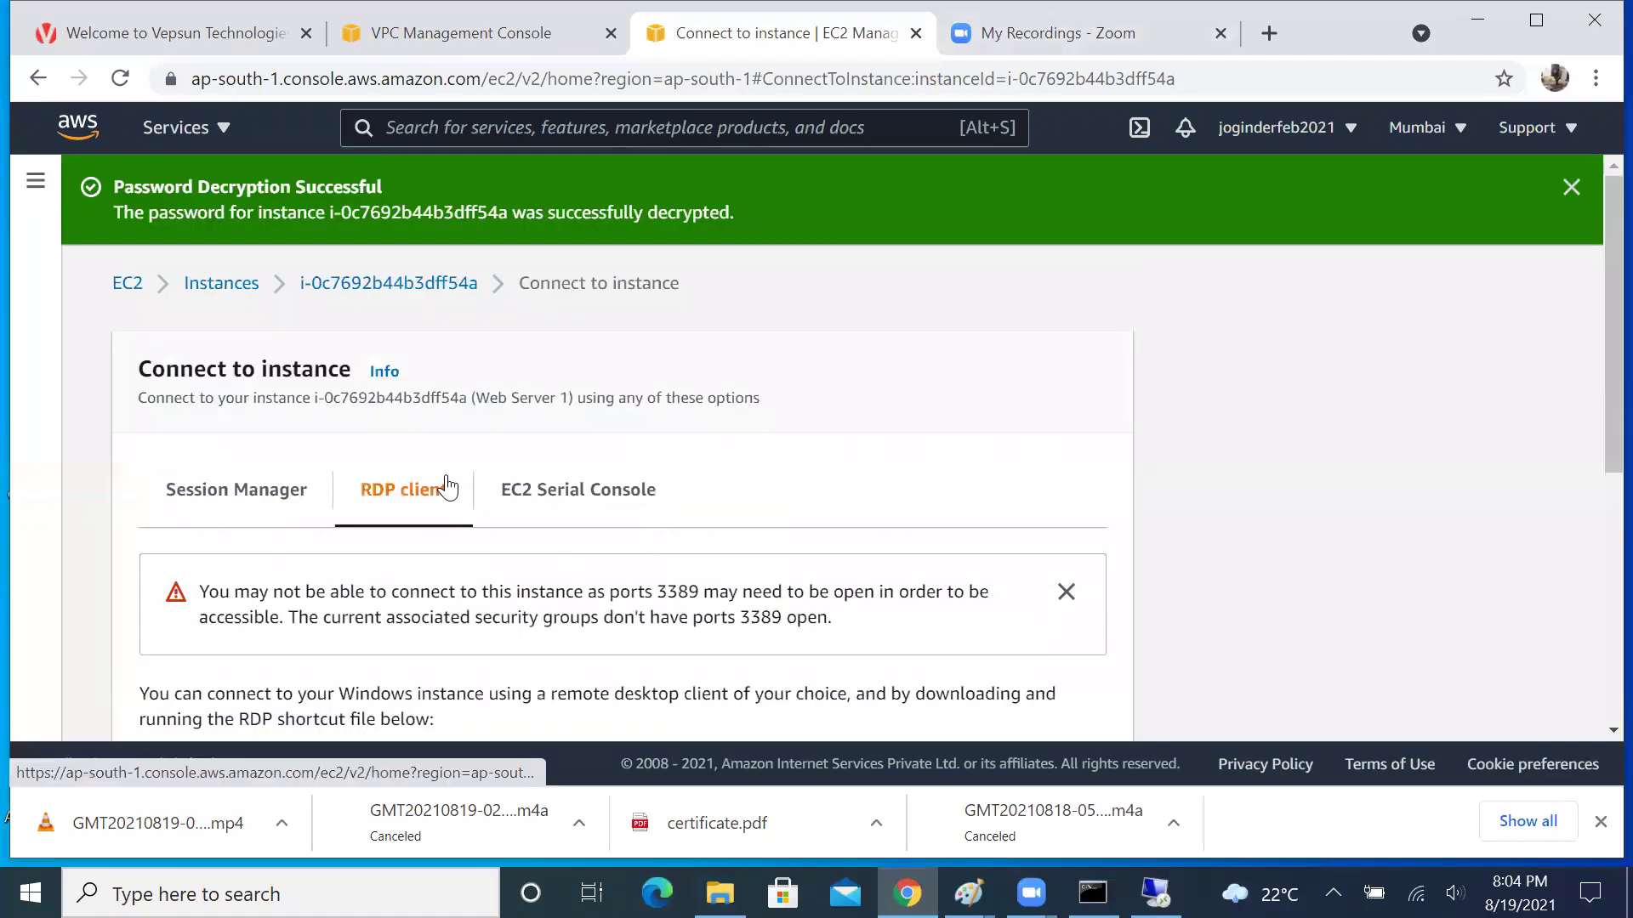
{"action": "left_click", "coordinate": [209, 285]}
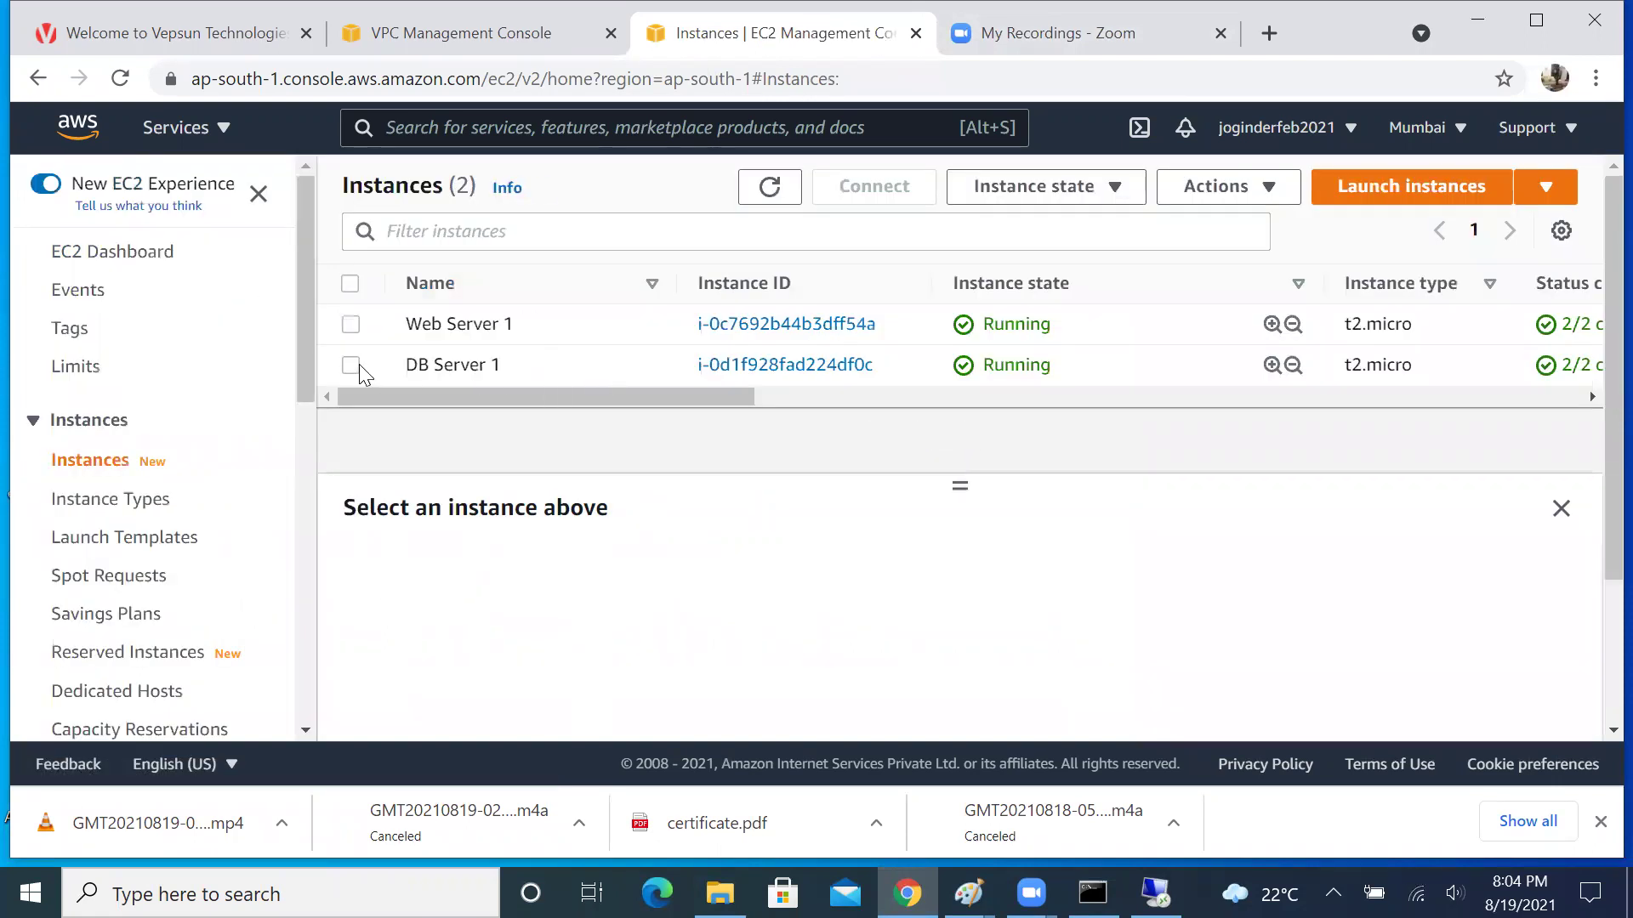
{"action": "left_click", "coordinate": [351, 366]}
{"action": "scroll", "coordinate": [880, 435], "scroll_direction": "down", "scroll_amount": 3}
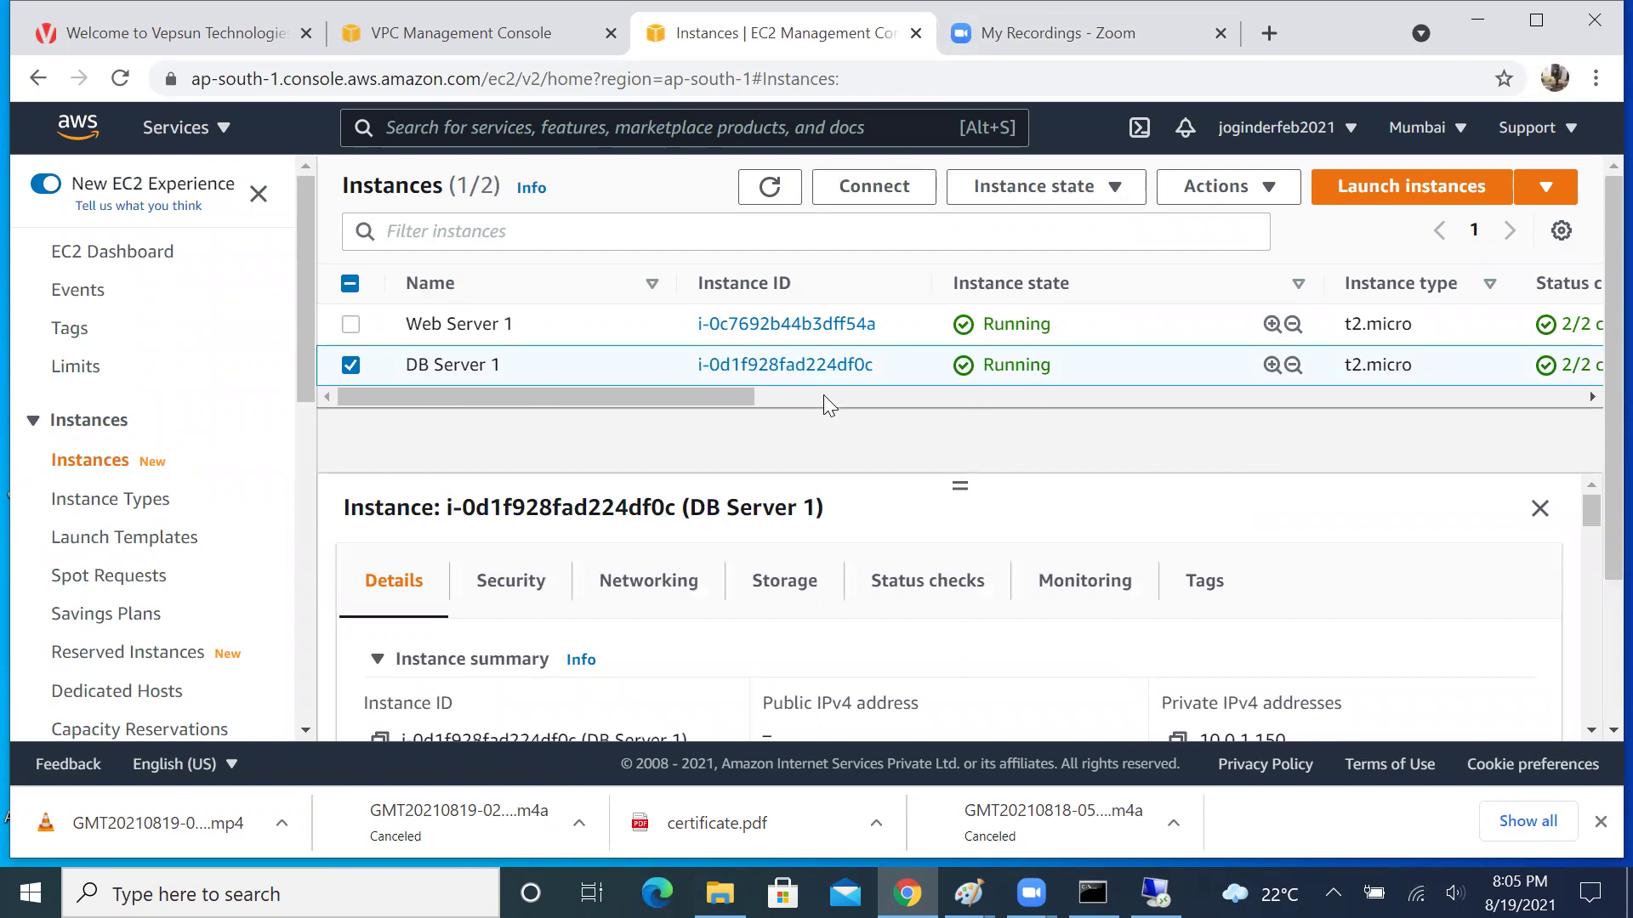
{"action": "left_click_drag", "start_coordinate": [1592, 520], "coordinate": [1595, 541]}
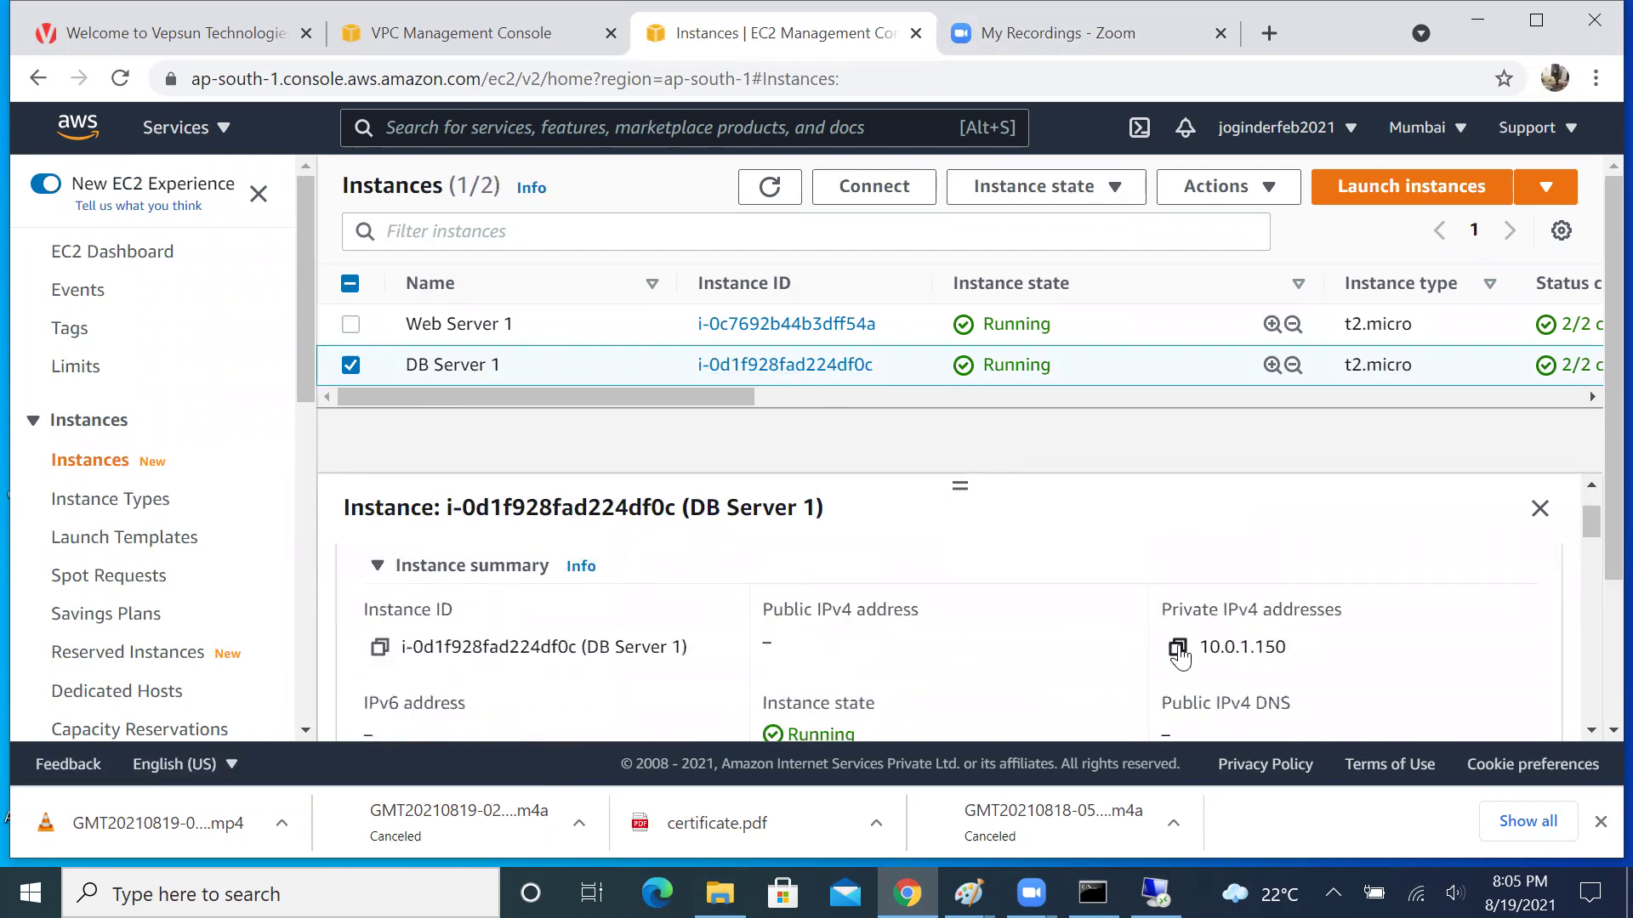
{"action": "left_click", "coordinate": [1178, 651]}
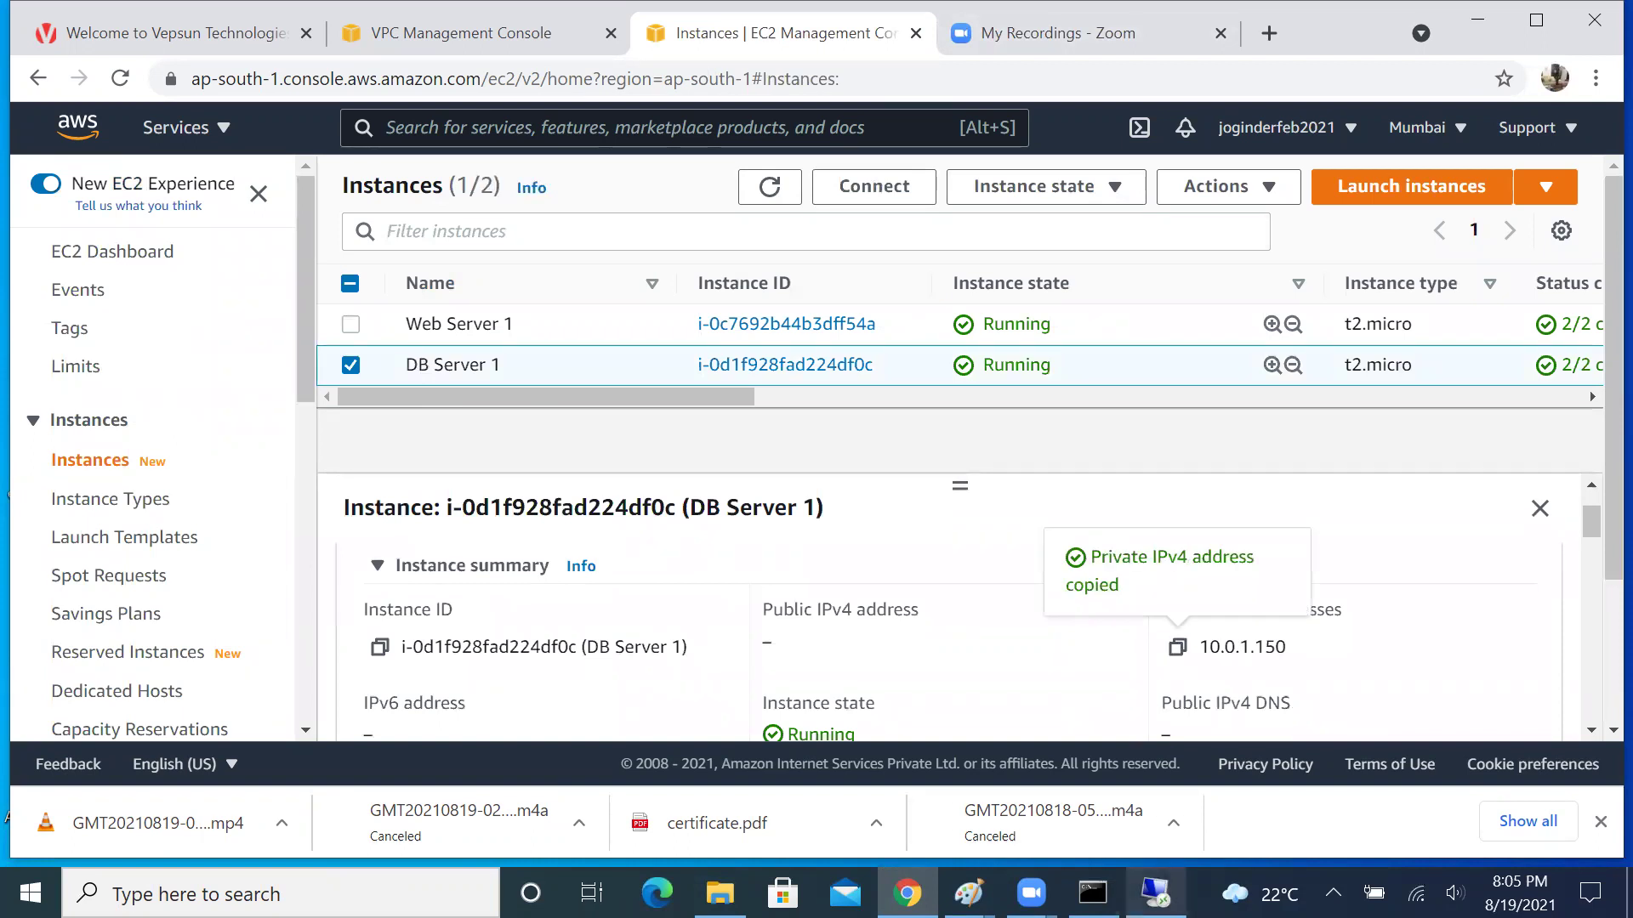
{"action": "left_click", "coordinate": [1155, 893]}
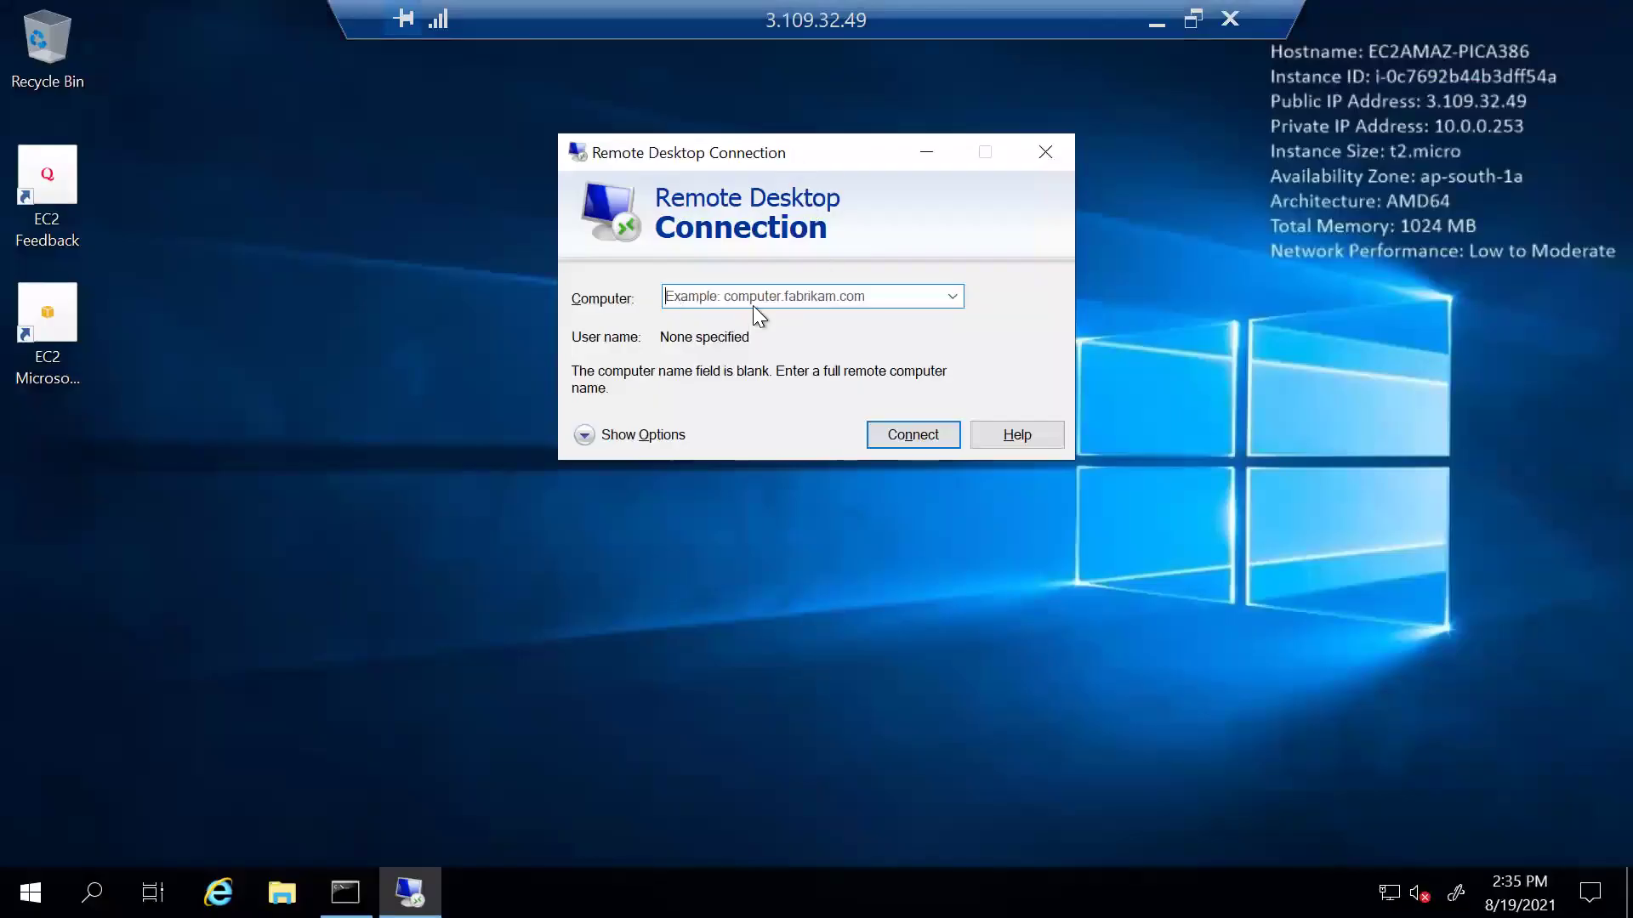
- Connect the nested client to 10.0.1.150 with user name administrator, then minimize the session
{"action": "right_click", "coordinate": [751, 294]}
{"action": "left_click", "coordinate": [532, 405]}
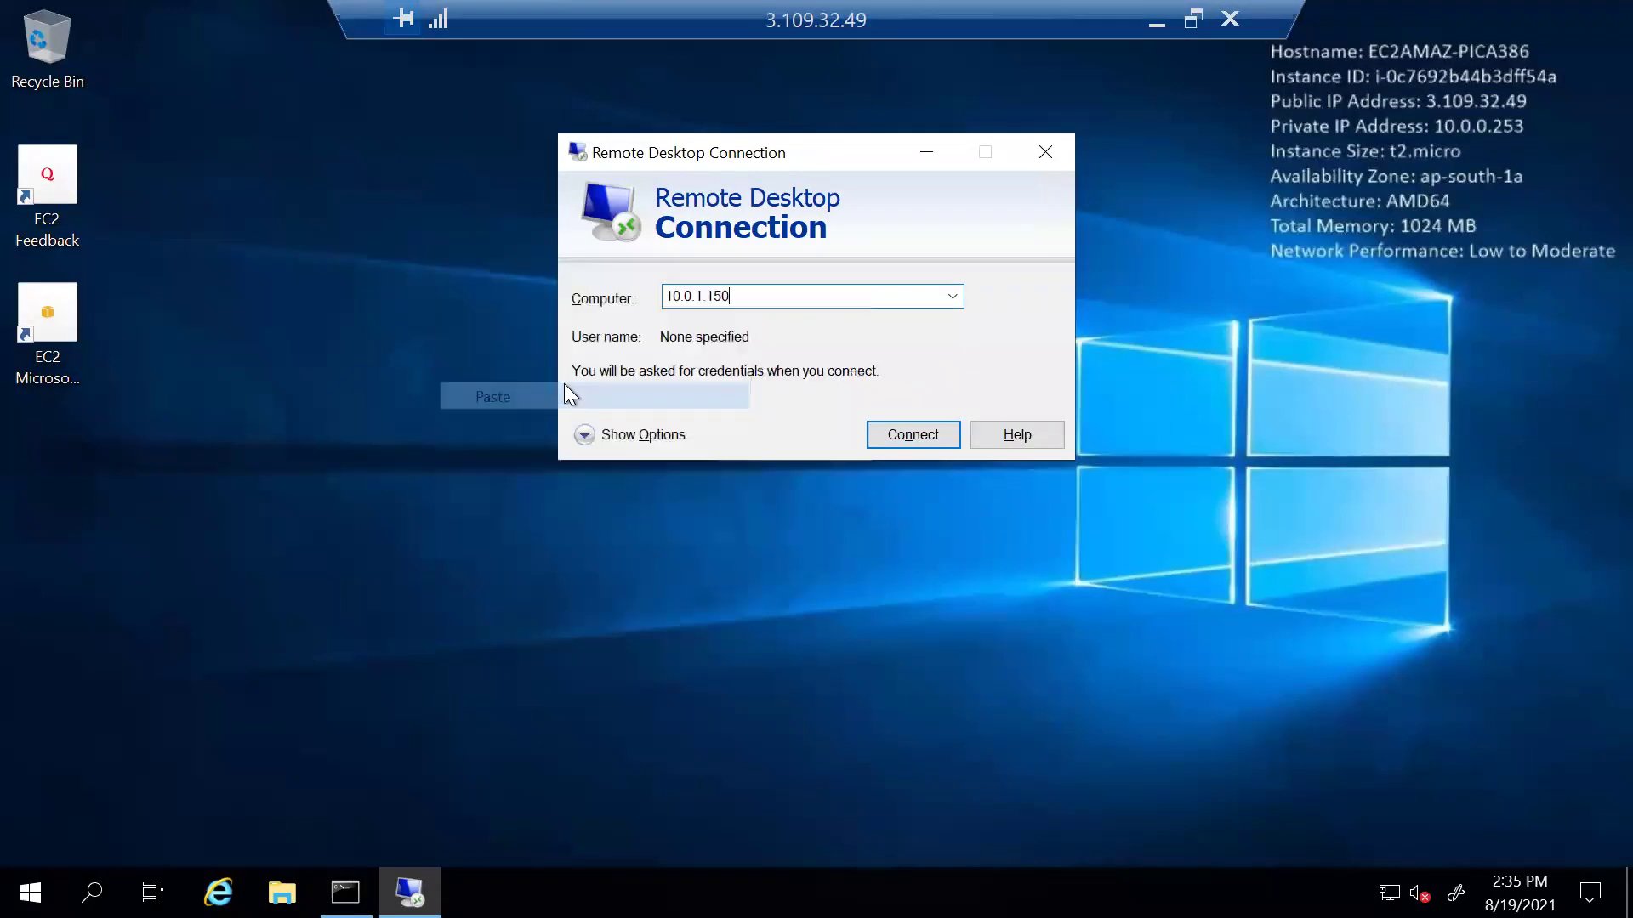
{"action": "left_click", "coordinate": [916, 442]}
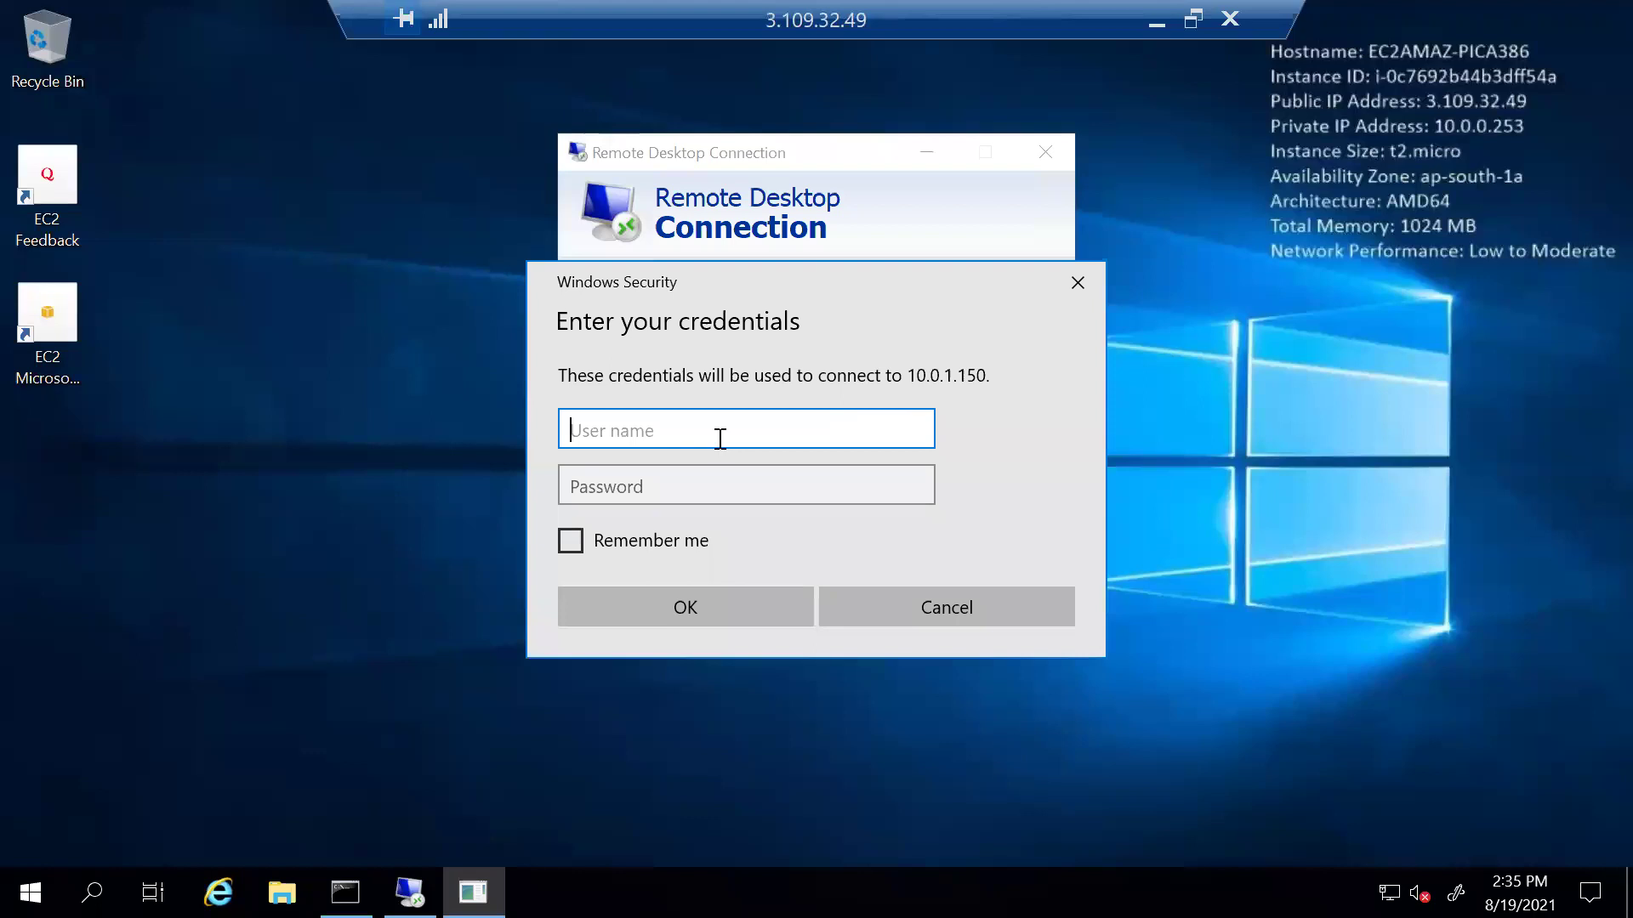
{"action": "type", "text": "administrator"}
{"action": "key", "text": "BackSpace"}
{"action": "key", "text": "BackSpace"}
{"action": "key", "text": "BackSpace"}
{"action": "type", "text": "tor"}
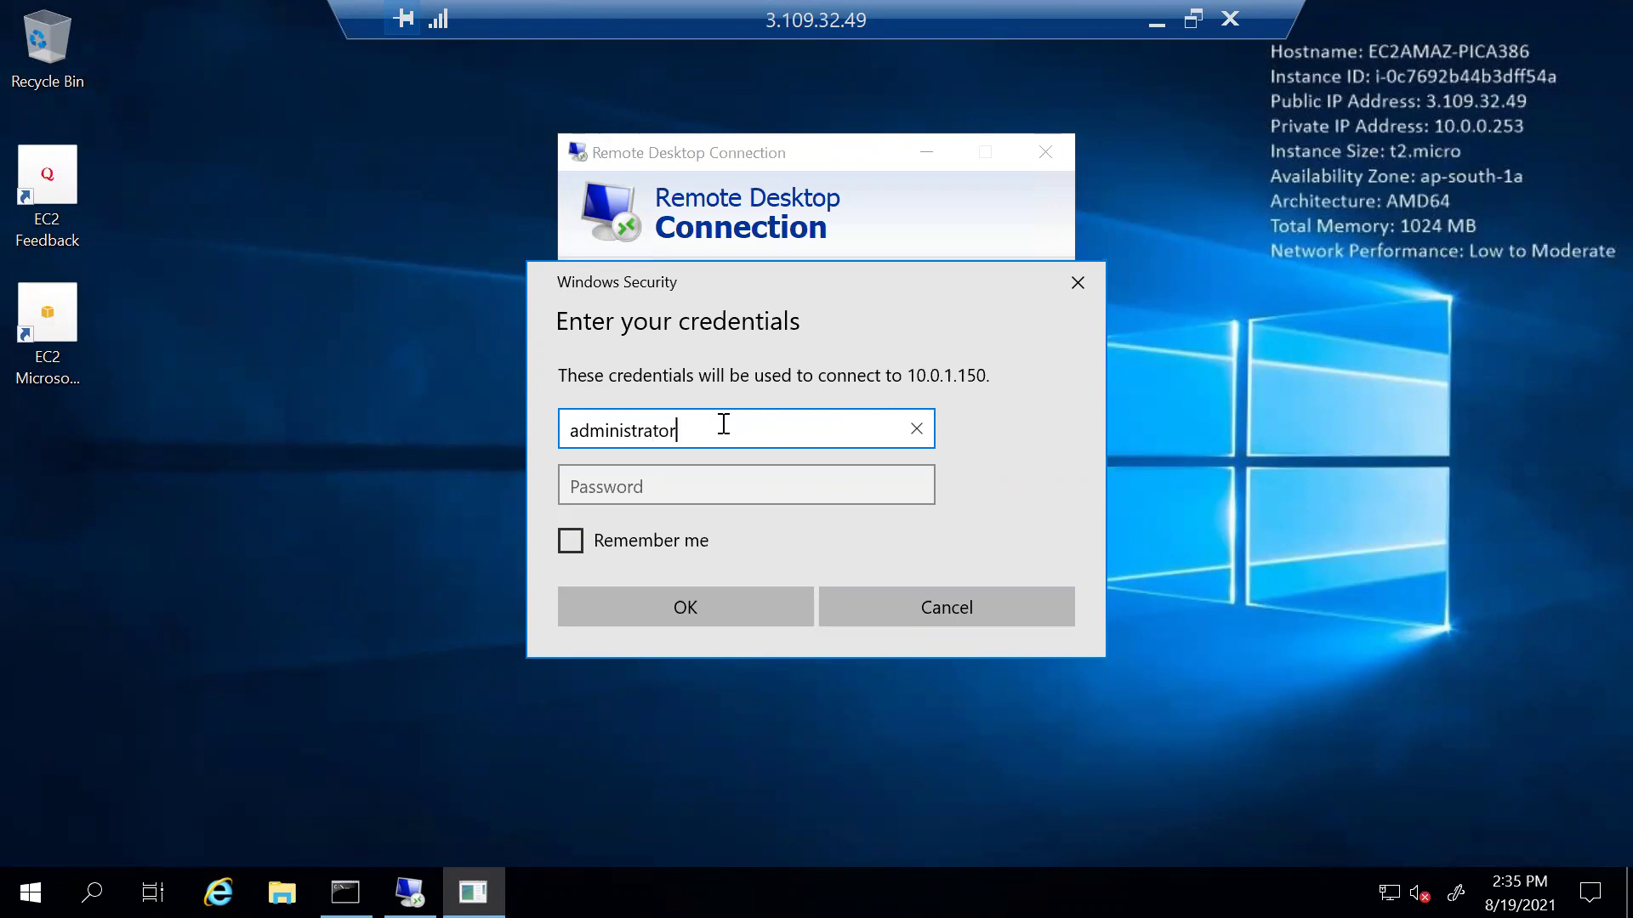
{"action": "left_click", "coordinate": [1148, 12]}
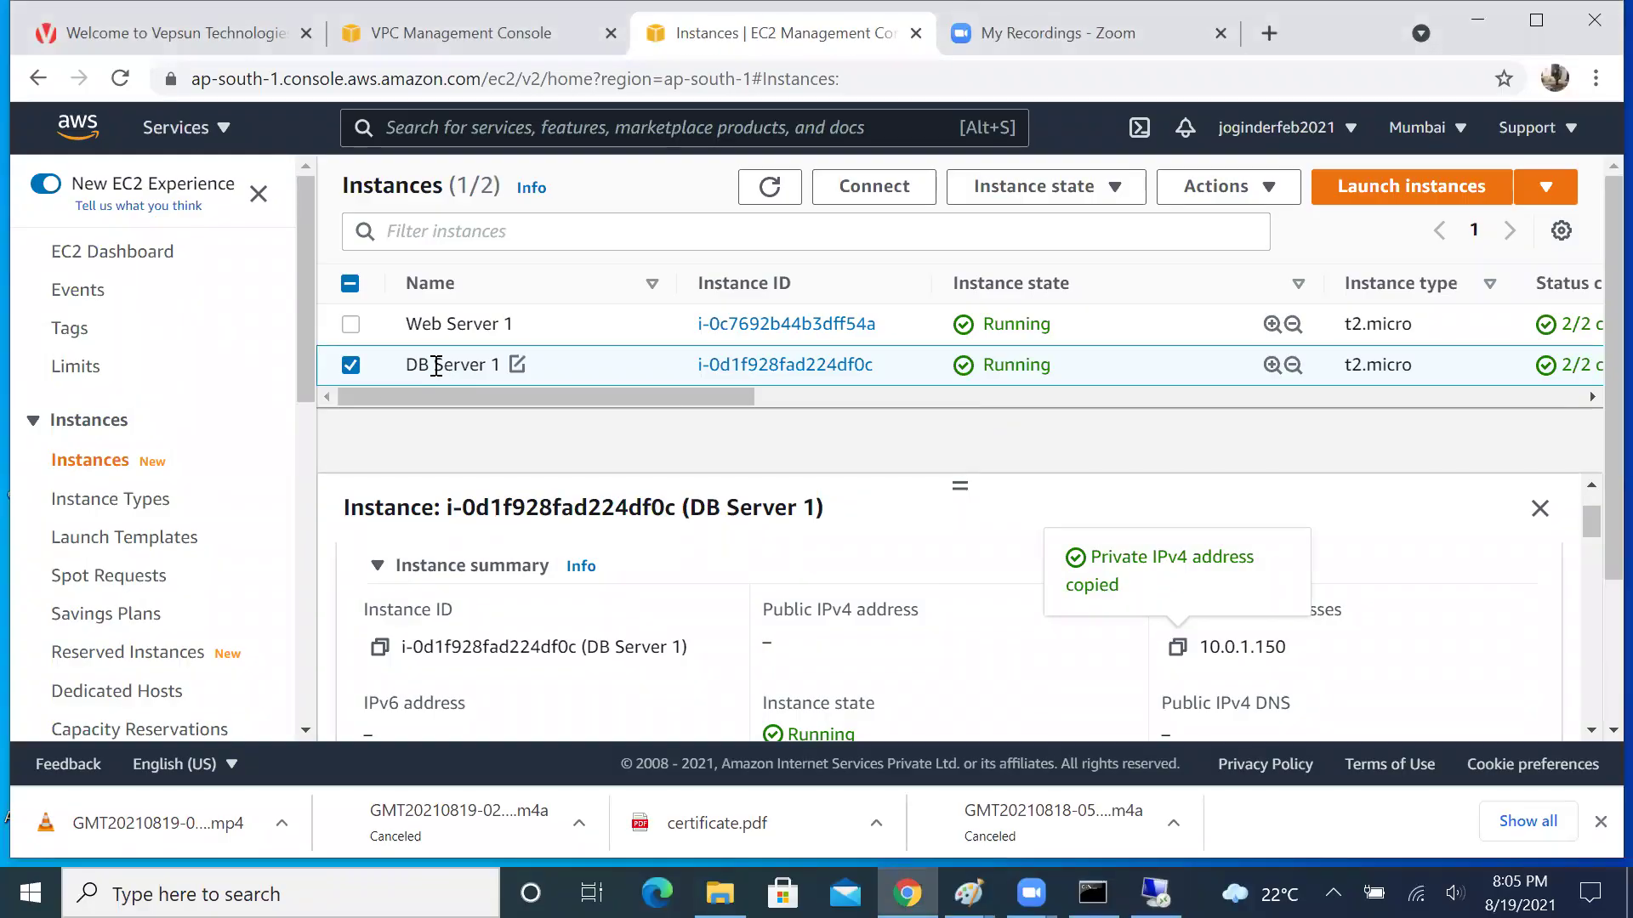
- Open DB Server 1's RDP client connection details and go to Get Windows password
{"action": "left_click", "coordinate": [765, 365]}
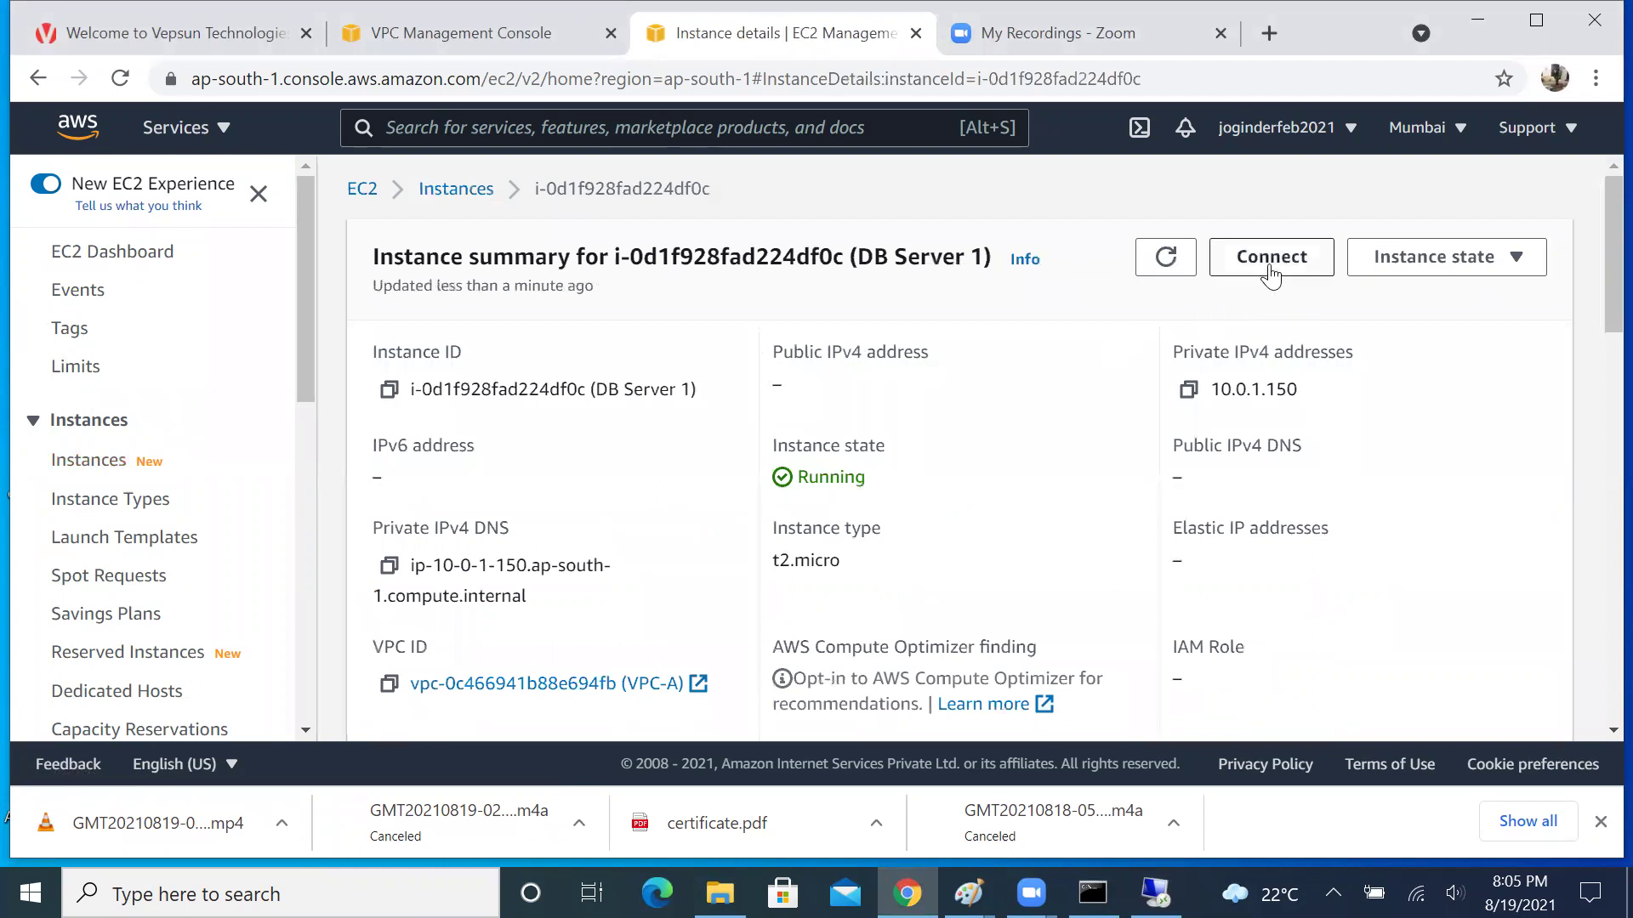
{"action": "left_click", "coordinate": [1271, 256]}
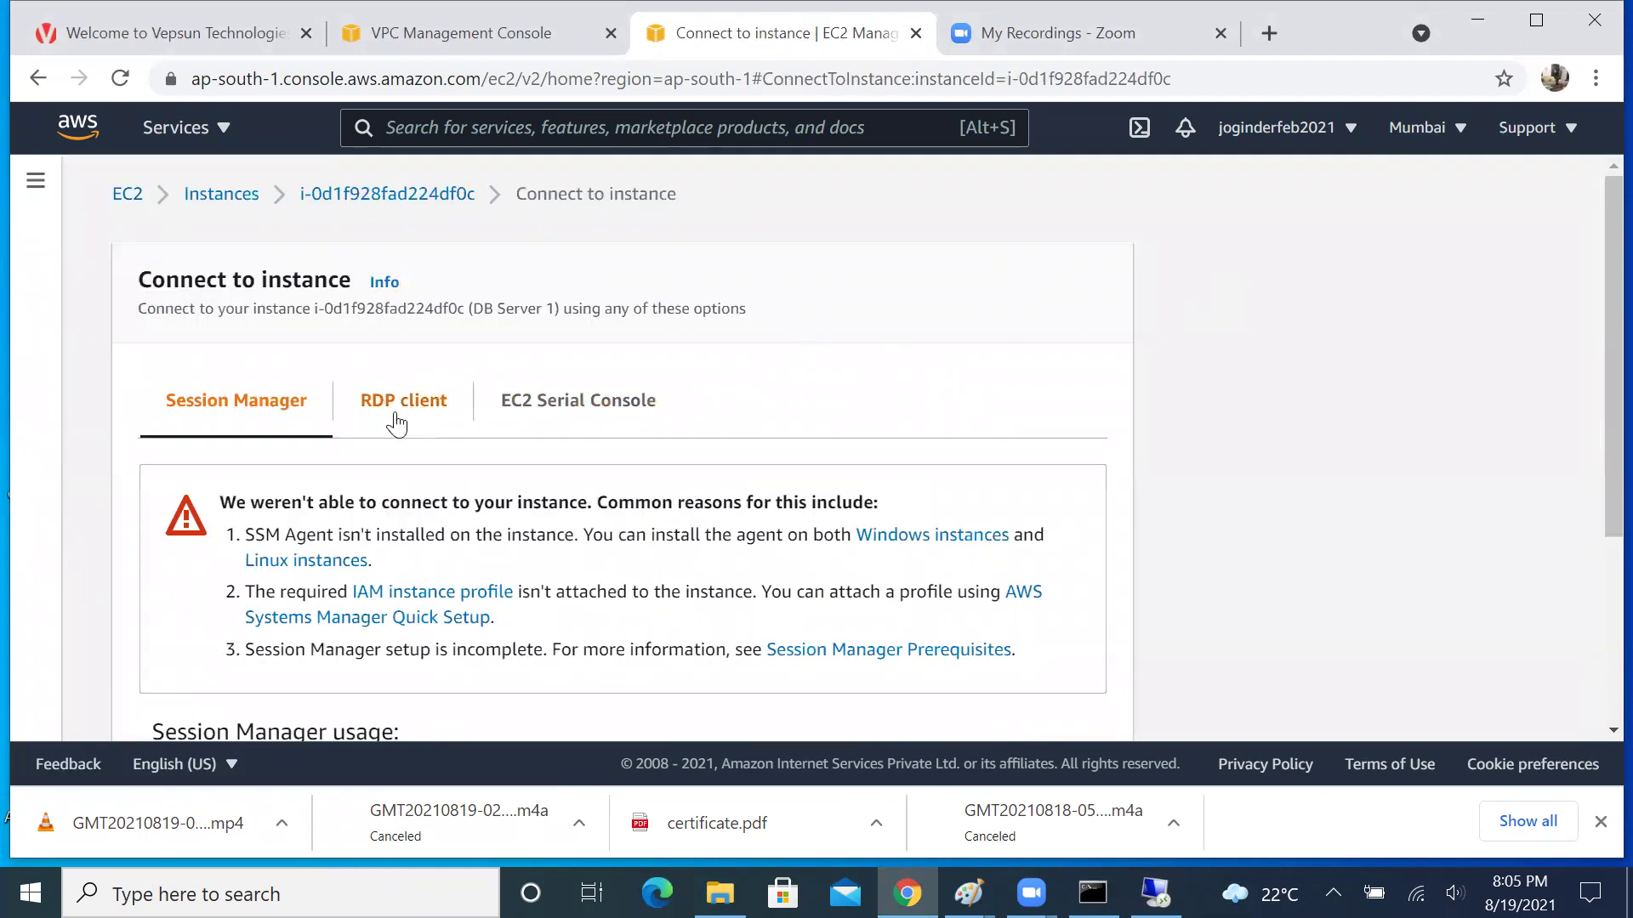
{"action": "left_click", "coordinate": [398, 419]}
{"action": "scroll", "coordinate": [495, 444], "scroll_direction": "down", "scroll_amount": 2}
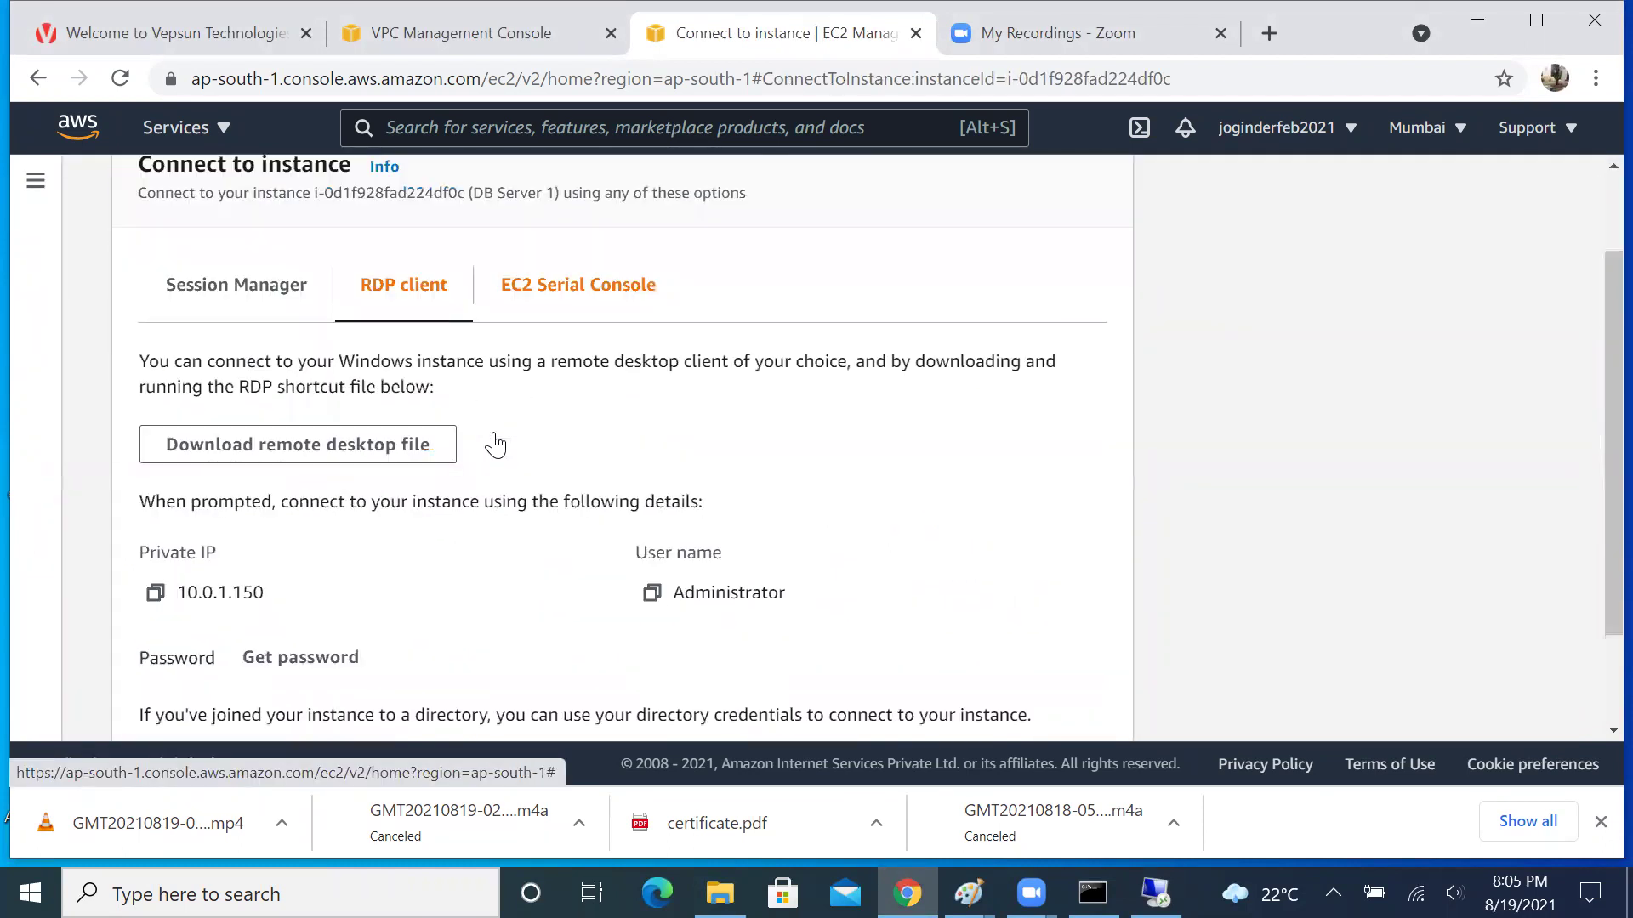
{"action": "scroll", "coordinate": [495, 444], "scroll_direction": "down", "scroll_amount": 1}
{"action": "left_click", "coordinate": [285, 527]}
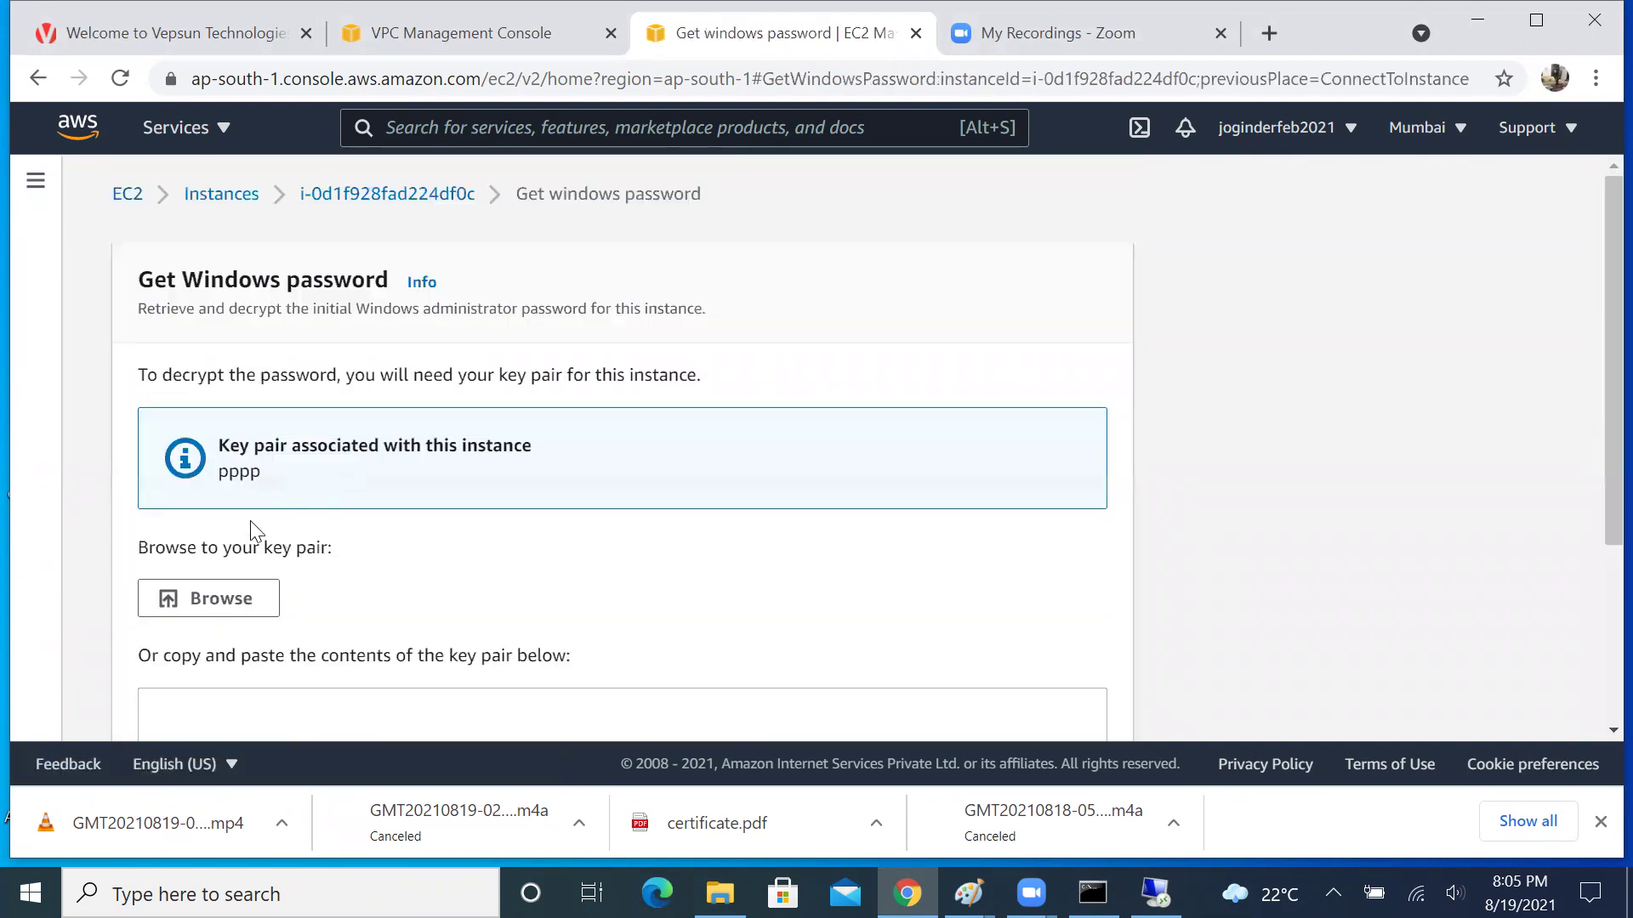
- Upload the pppp.pem key, decrypt the administrator password, and copy it
{"action": "left_click", "coordinate": [226, 582]}
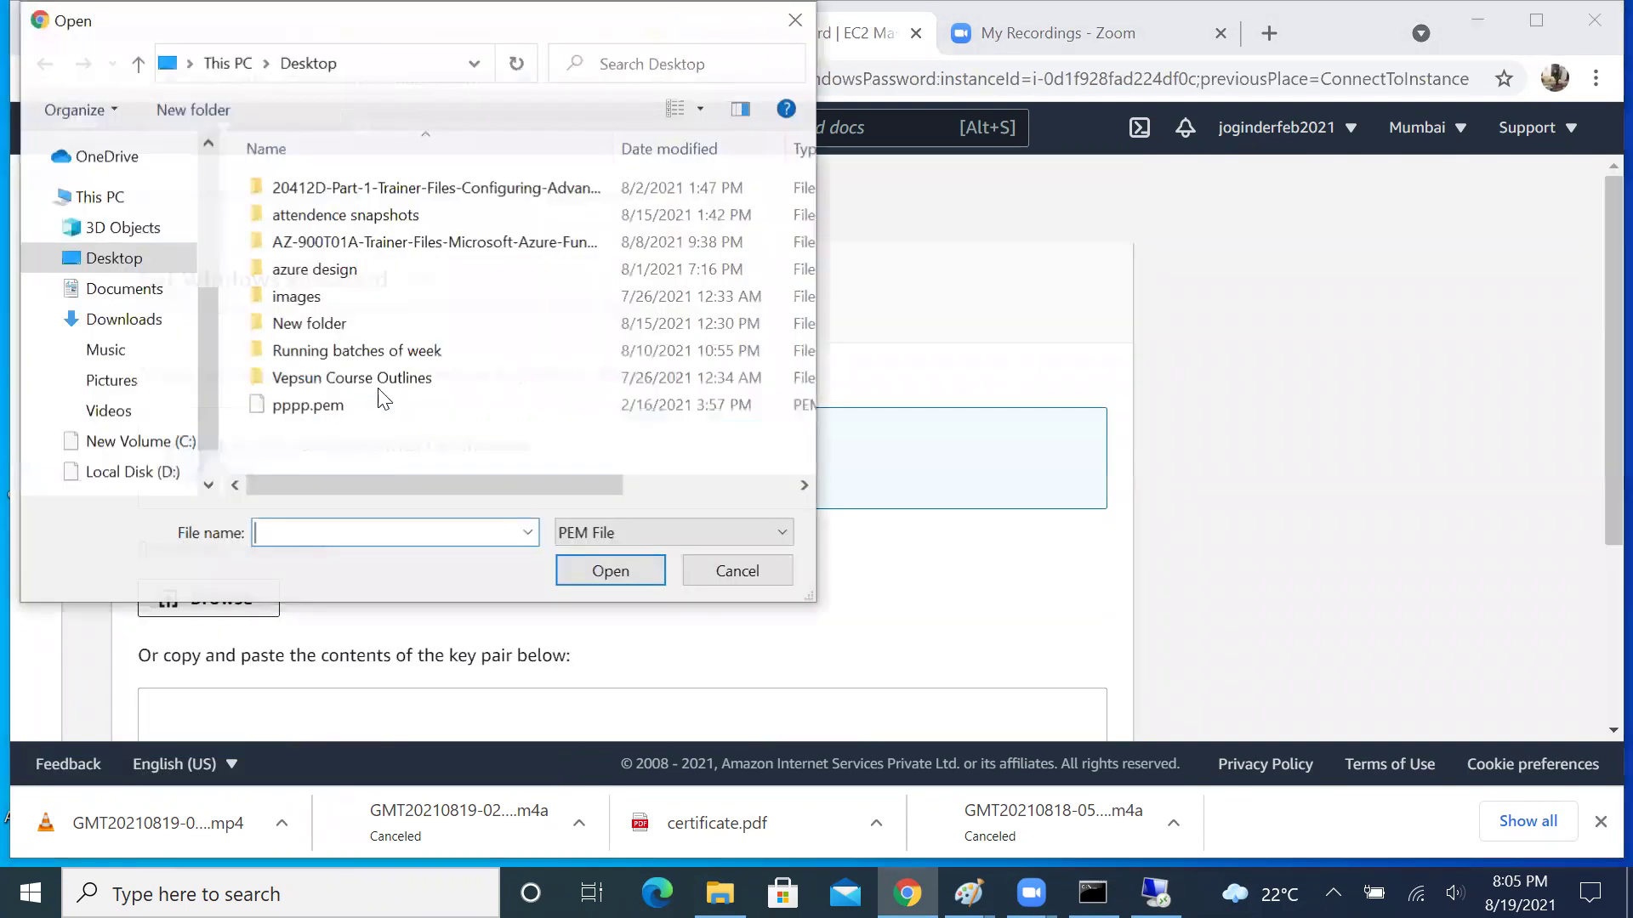
{"action": "left_click", "coordinate": [264, 409]}
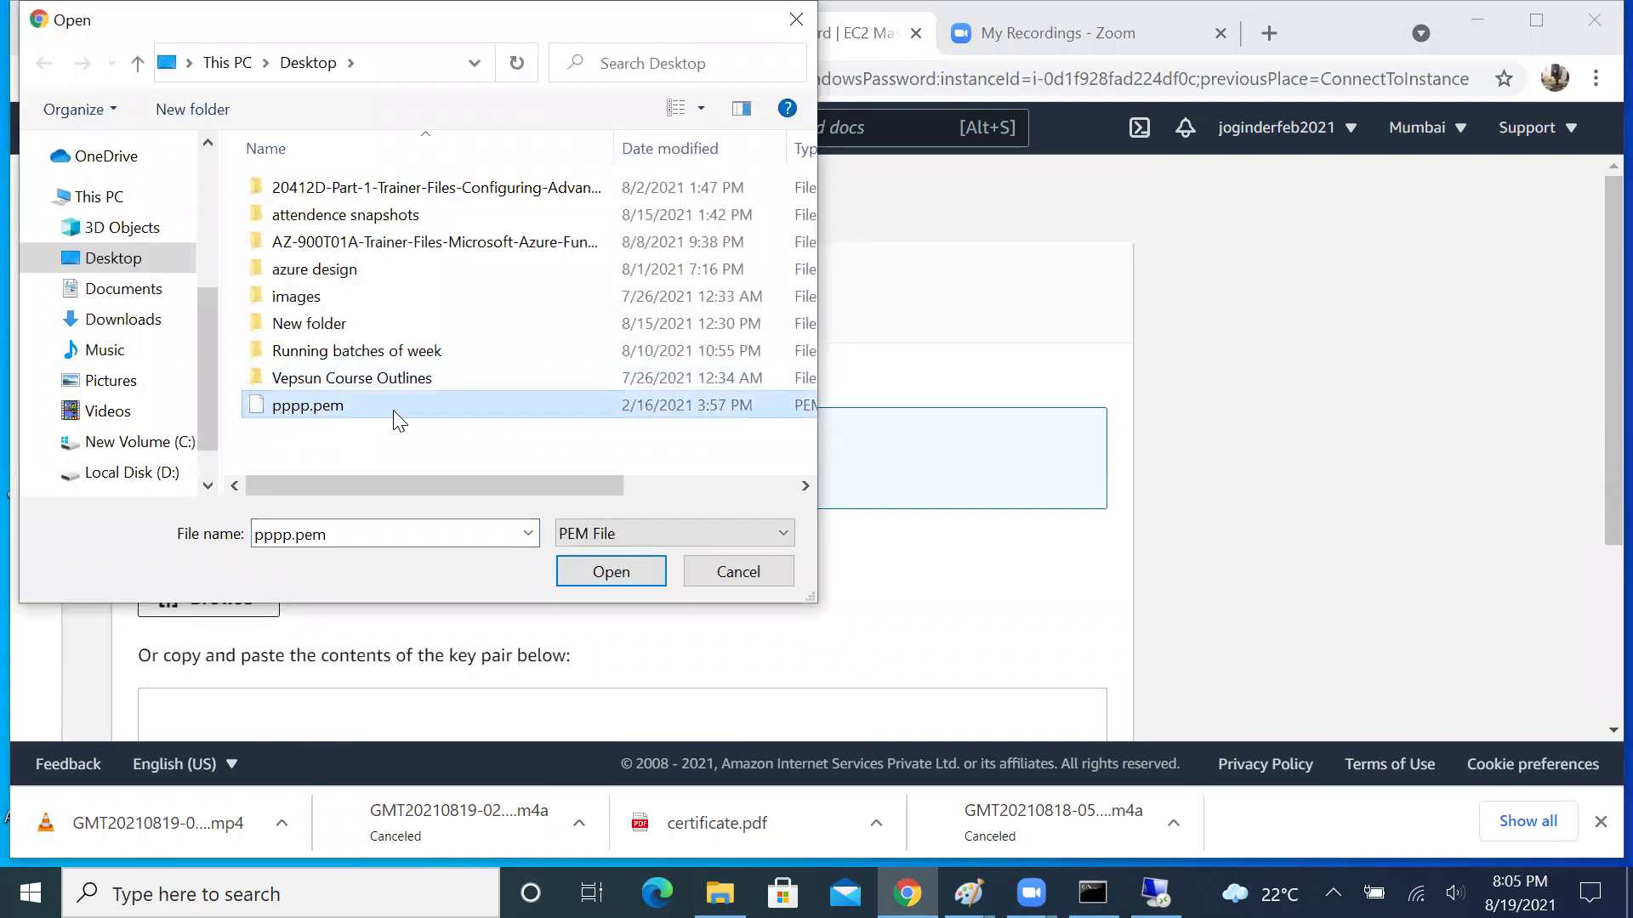
{"action": "left_click", "coordinate": [595, 574]}
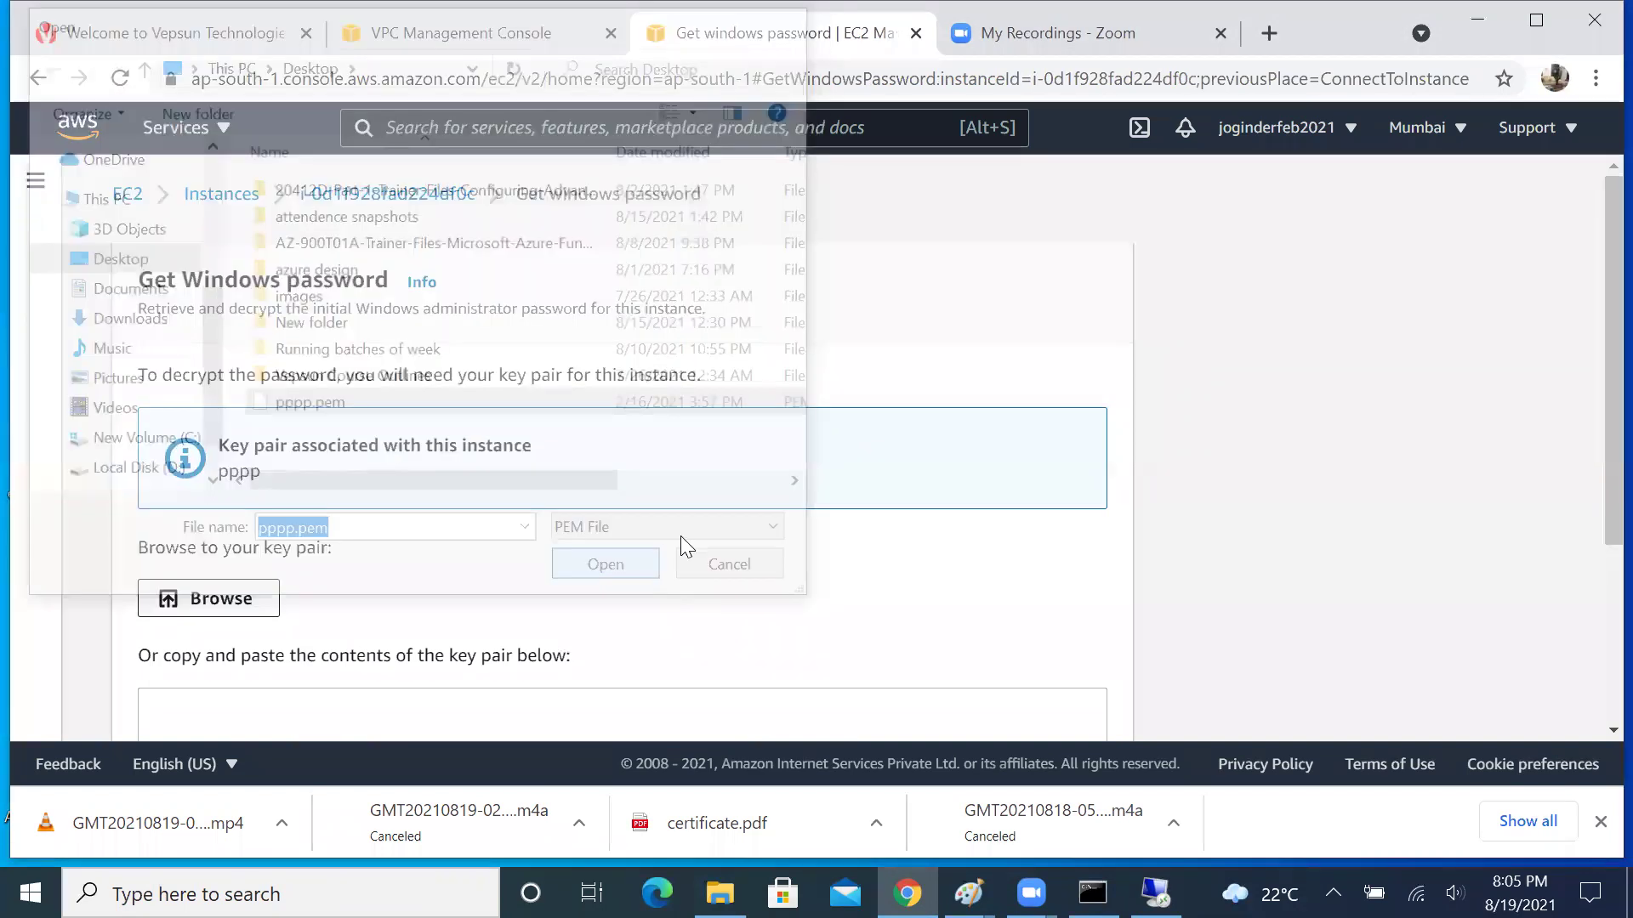
{"action": "scroll", "coordinate": [684, 540], "scroll_direction": "down", "scroll_amount": 4}
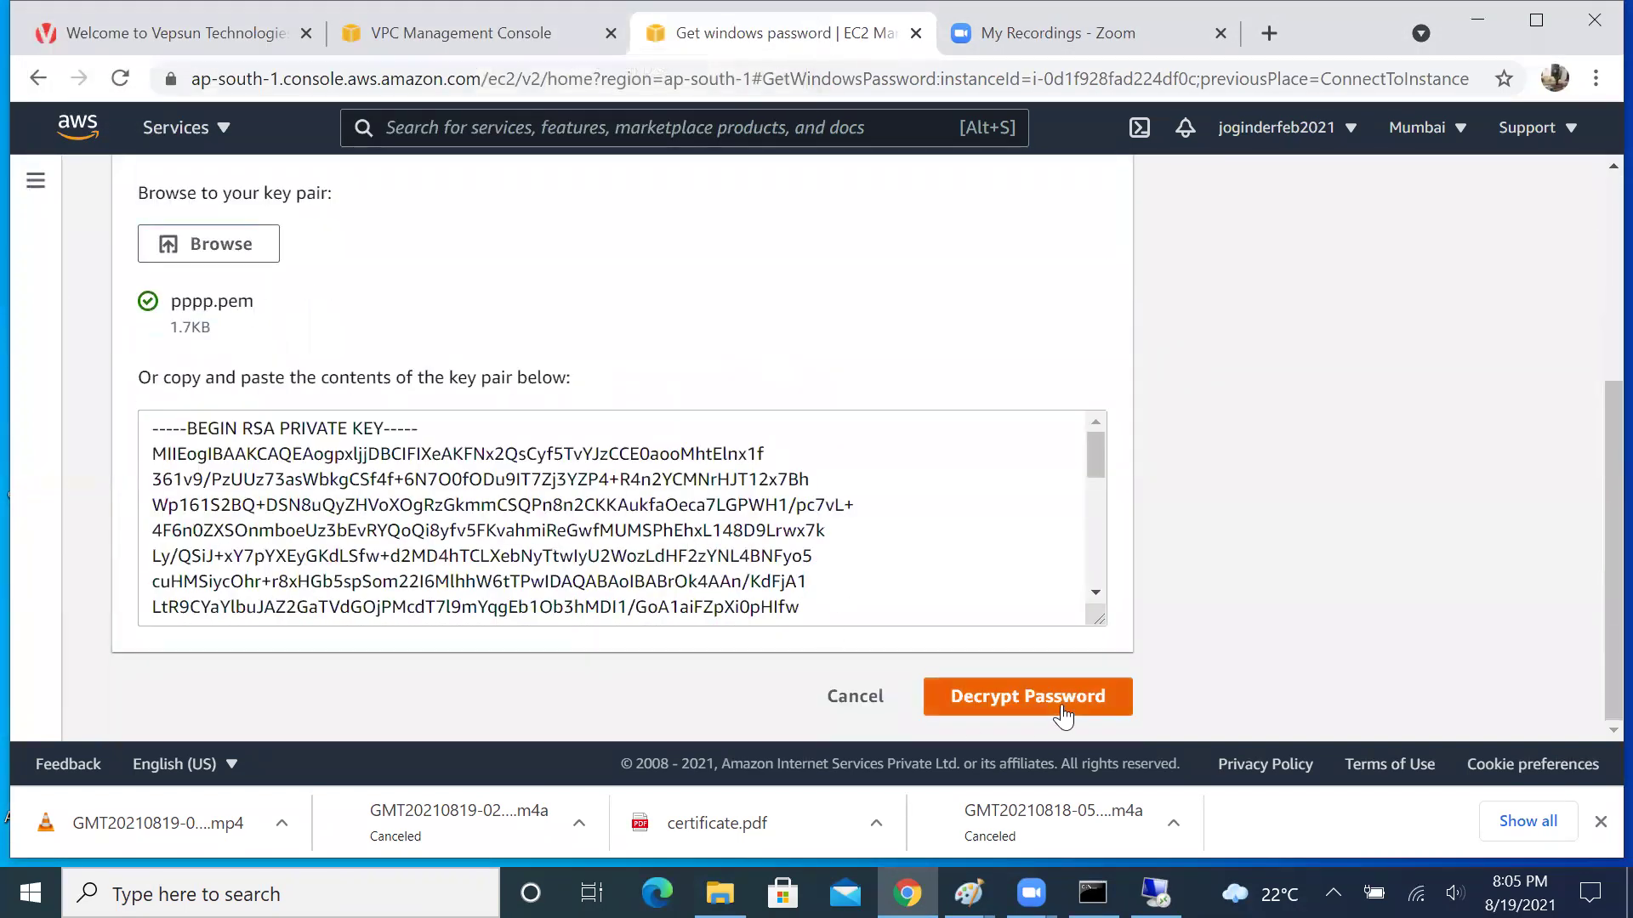
{"action": "left_click", "coordinate": [1063, 708]}
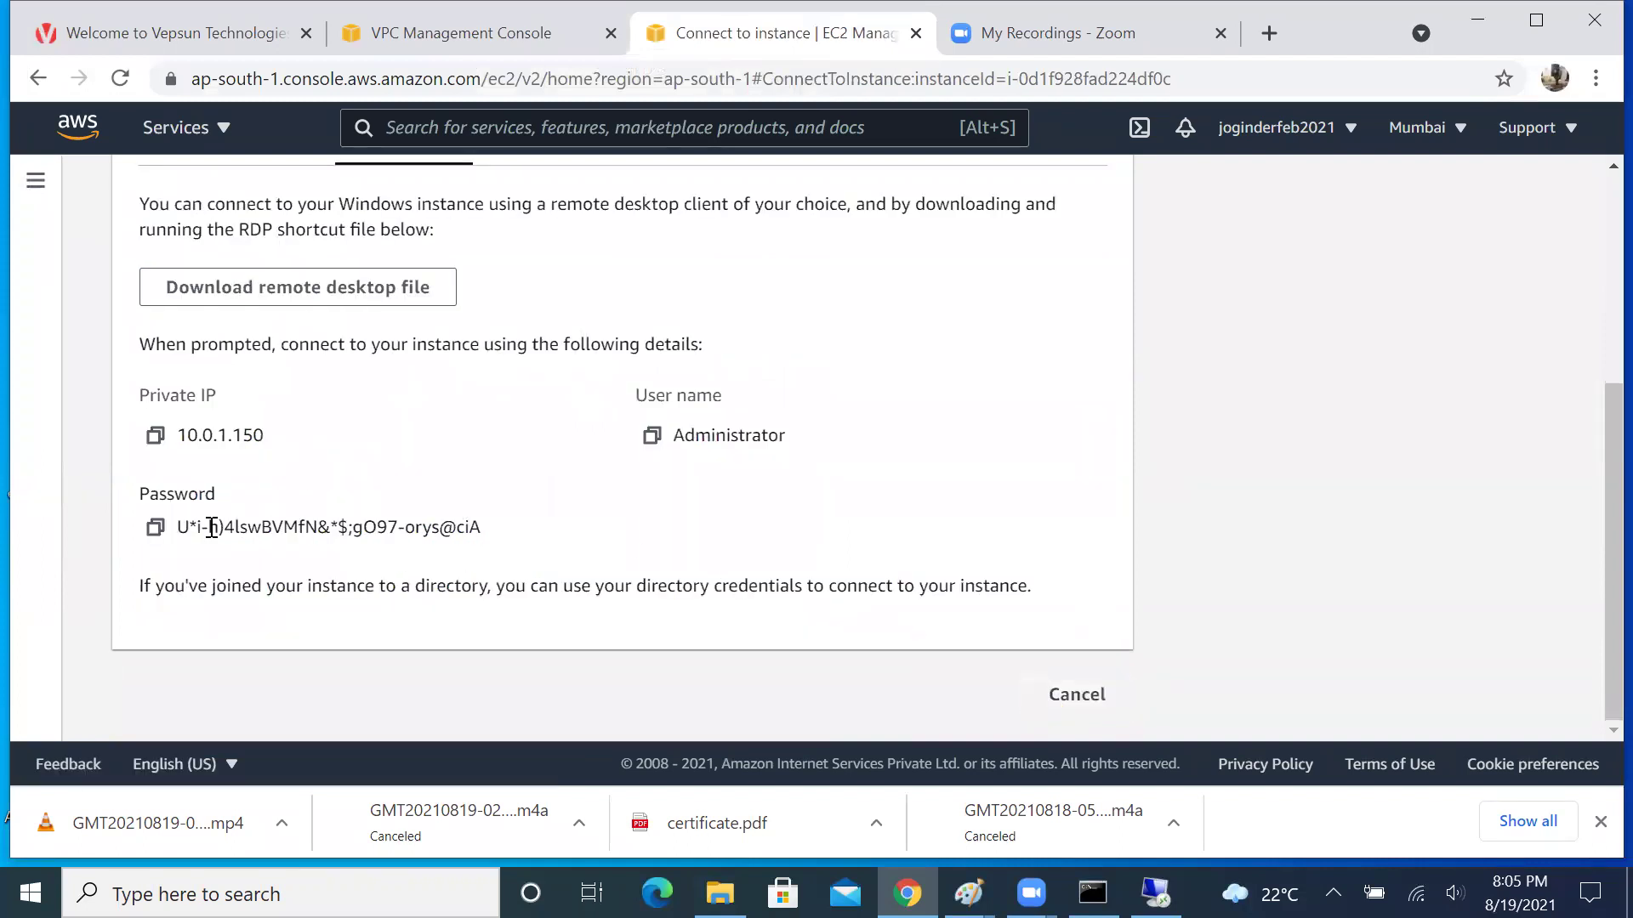
{"action": "left_click", "coordinate": [155, 529]}
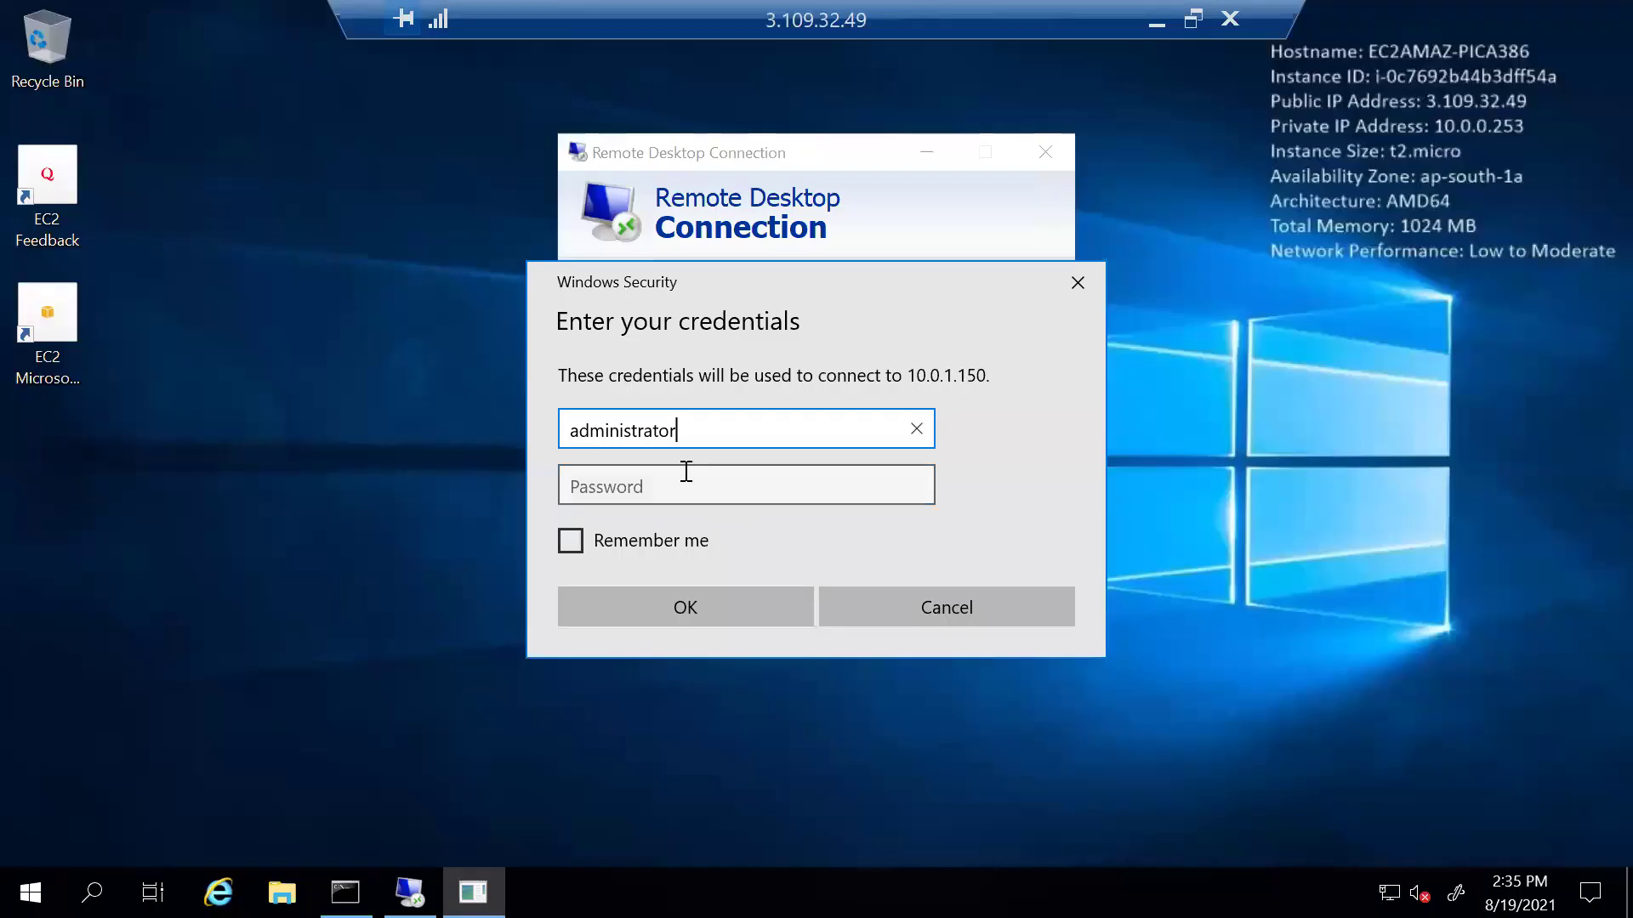
{"action": "left_click", "coordinate": [676, 476]}
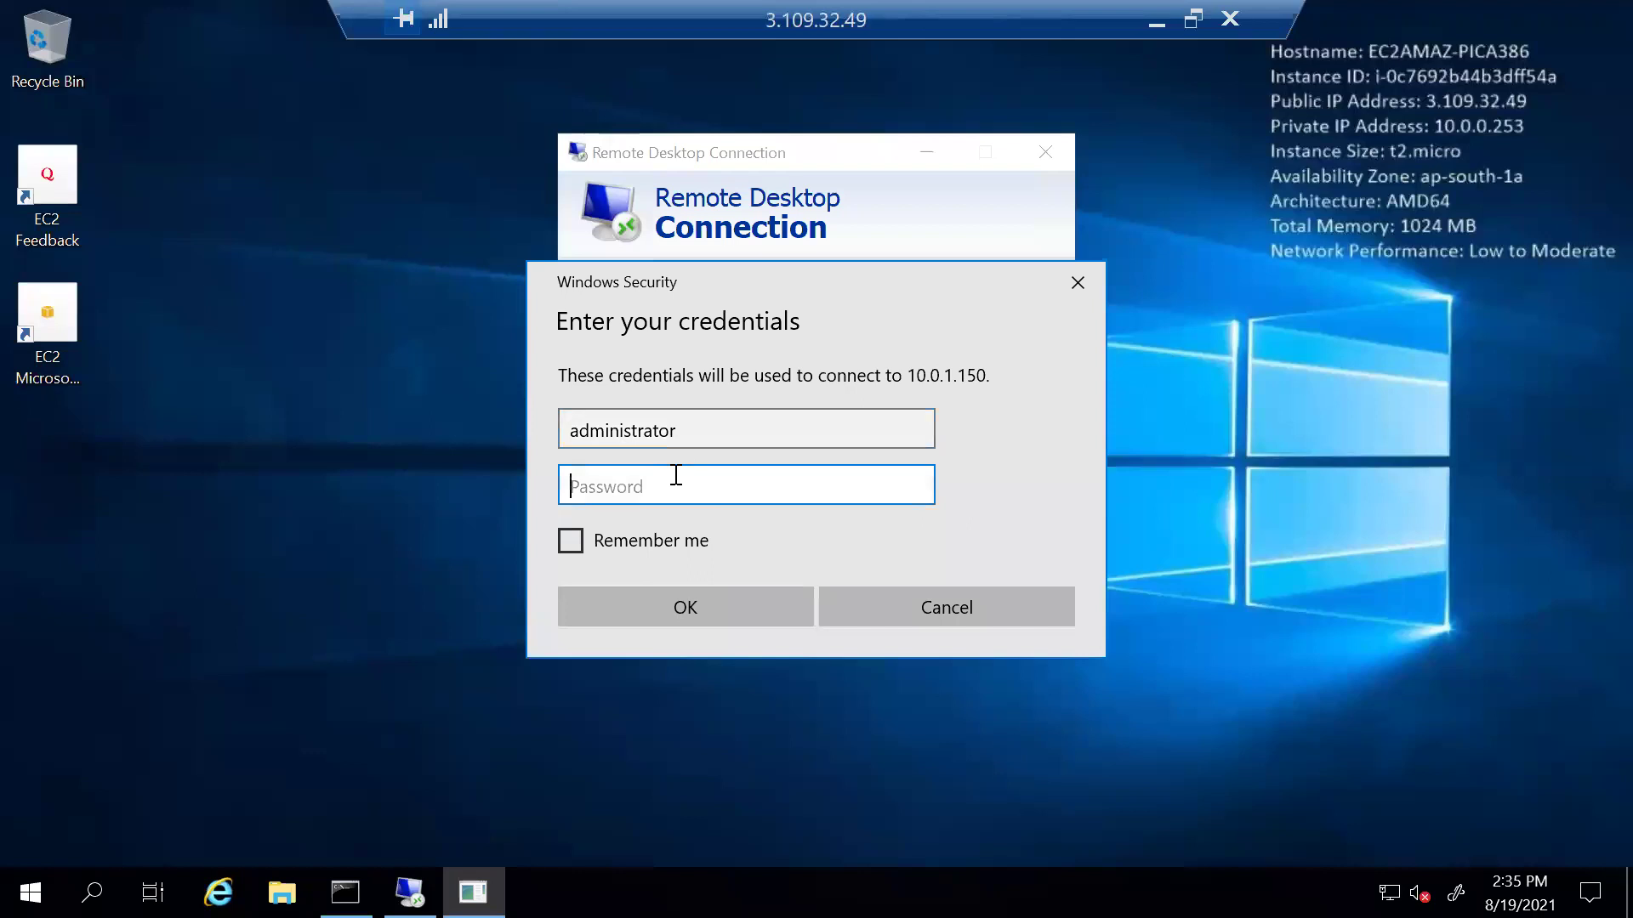
- Paste the administrator password for 10.0.1.150, submit, and accept the certificate warning
{"action": "right_click", "coordinate": [691, 482]}
{"action": "left_click", "coordinate": [717, 488]}
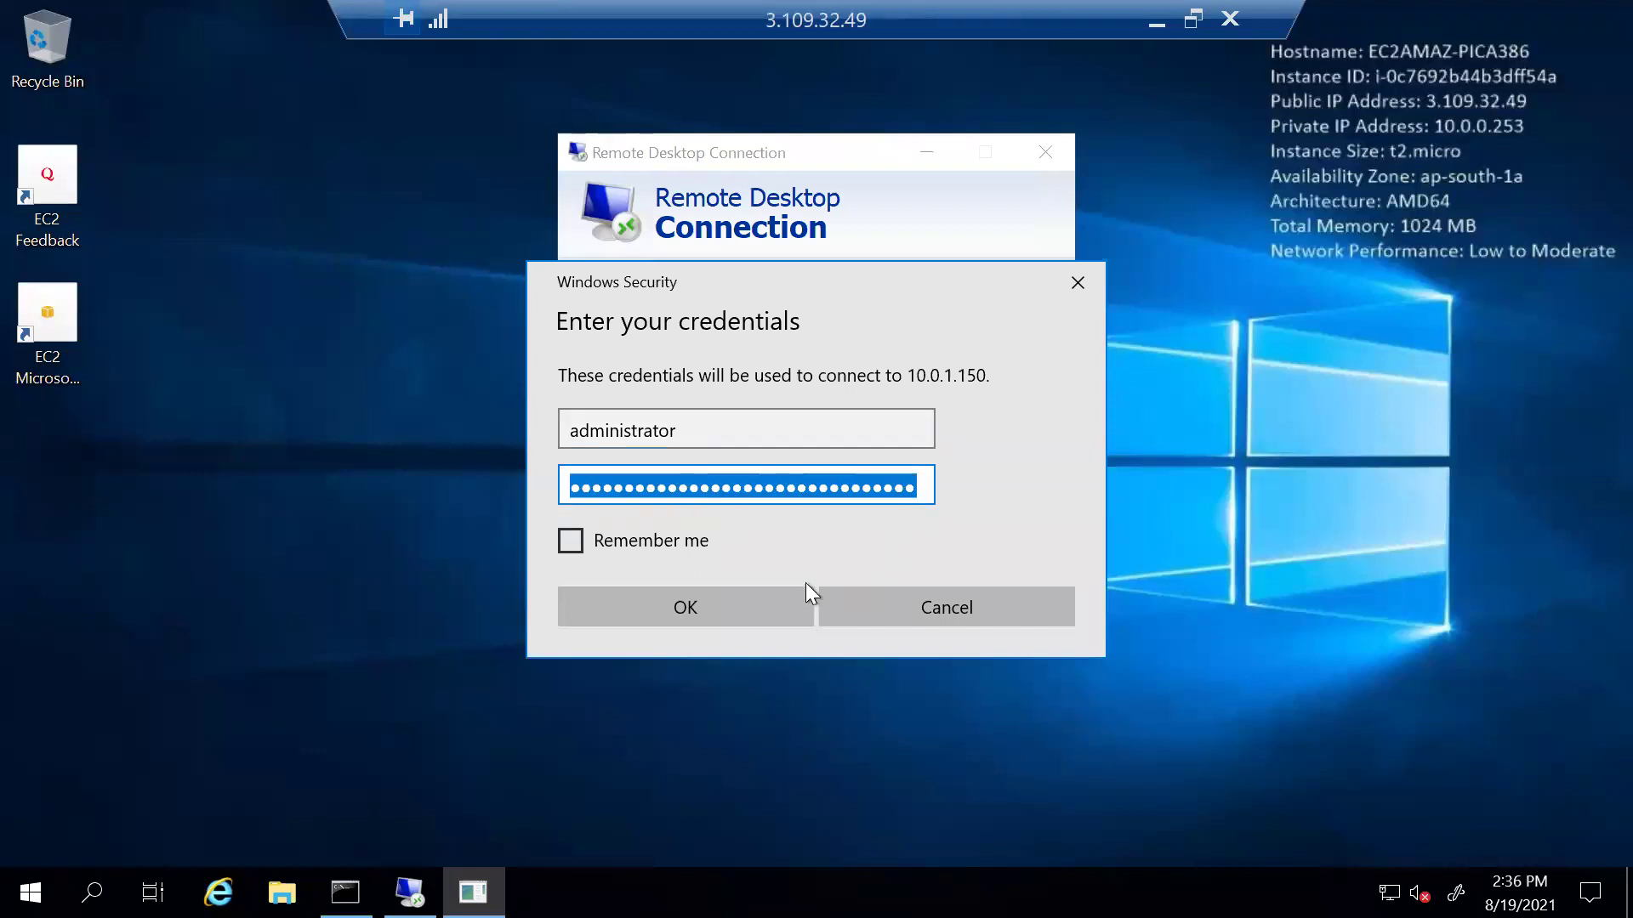
{"action": "left_click", "coordinate": [806, 591]}
{"action": "left_click", "coordinate": [917, 528]}
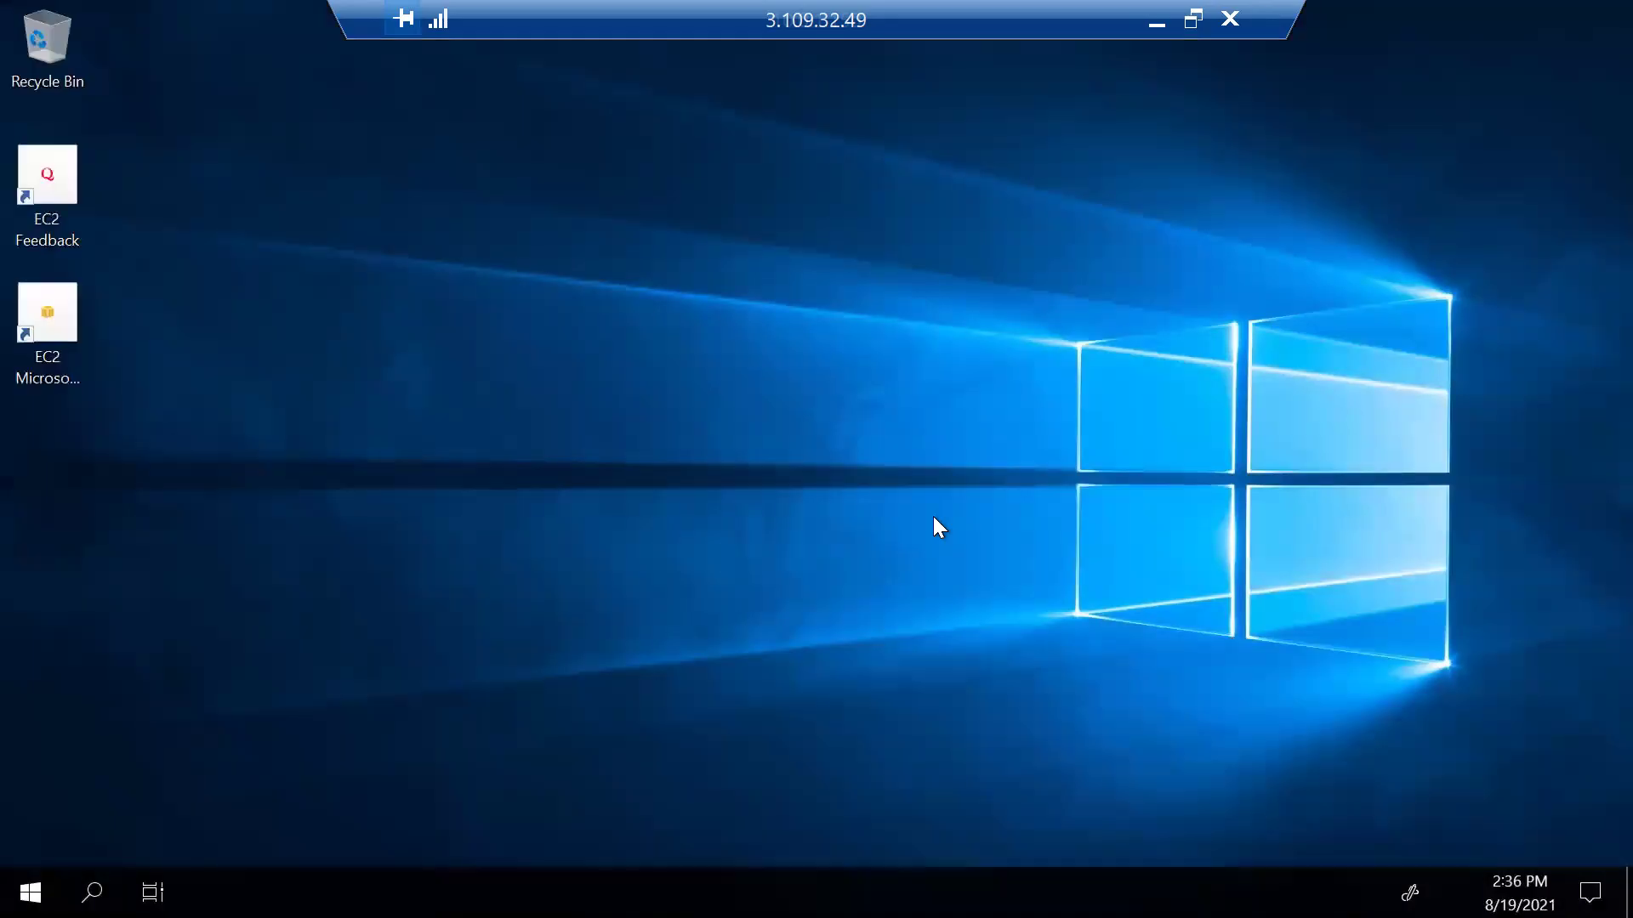
- Make the 10.0.1.150 session full screen, decline network discovery, then restore it to a window
{"action": "left_click_drag", "start_coordinate": [979, 5], "coordinate": [653, 6]}
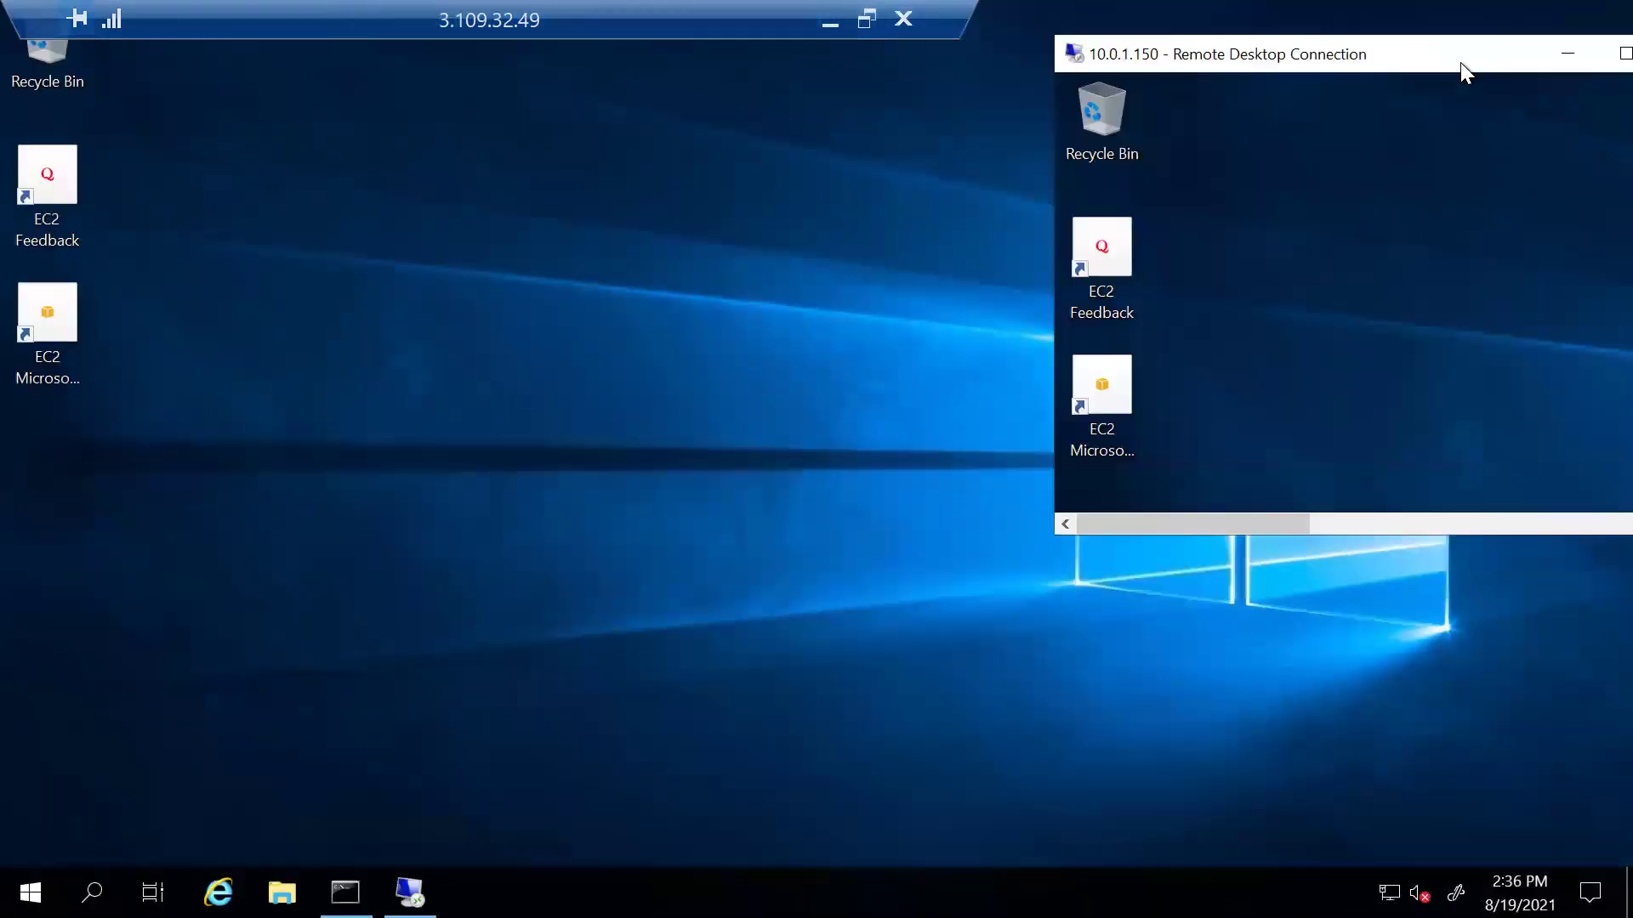
{"action": "left_click_drag", "start_coordinate": [1461, 63], "coordinate": [1114, 151]}
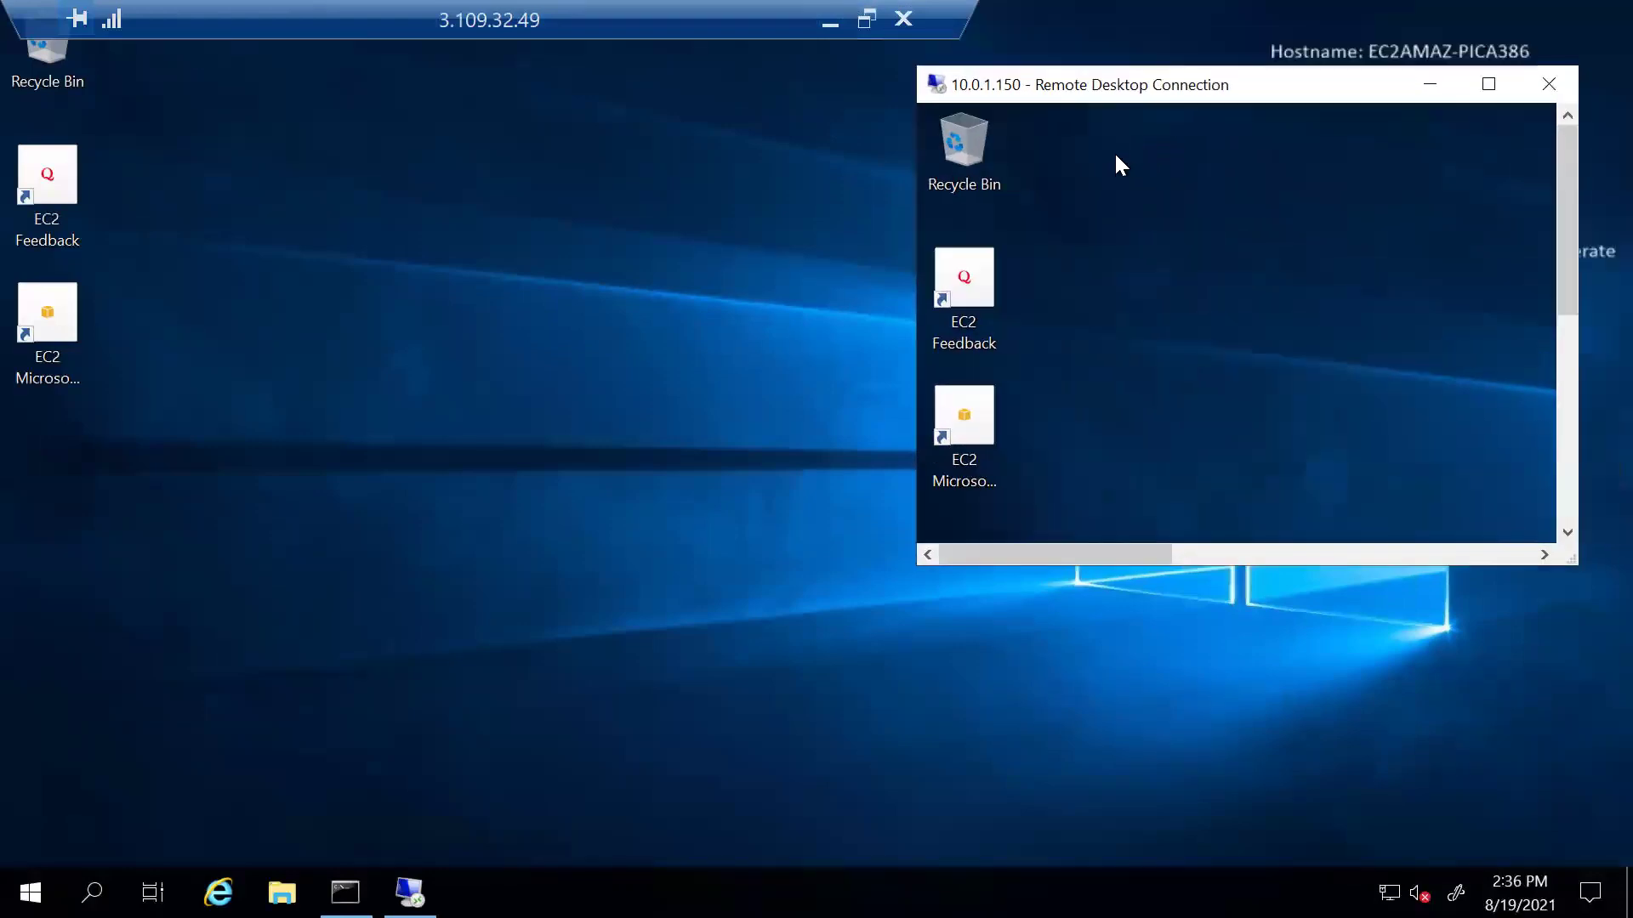
{"action": "left_click", "coordinate": [1344, 152]}
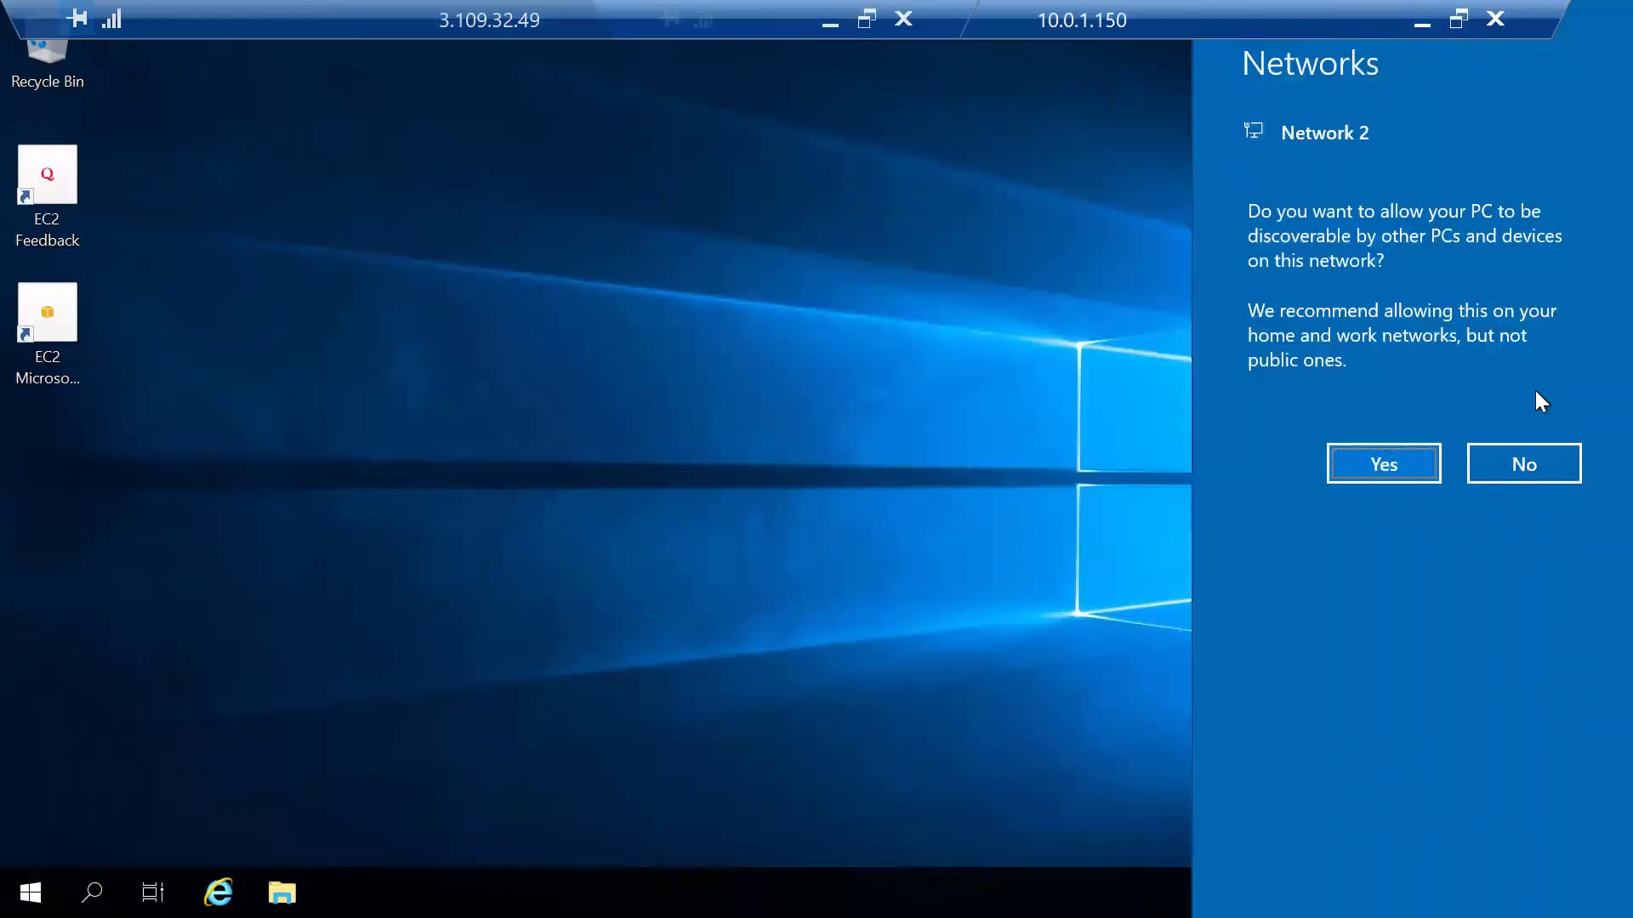
{"action": "left_click", "coordinate": [1527, 465]}
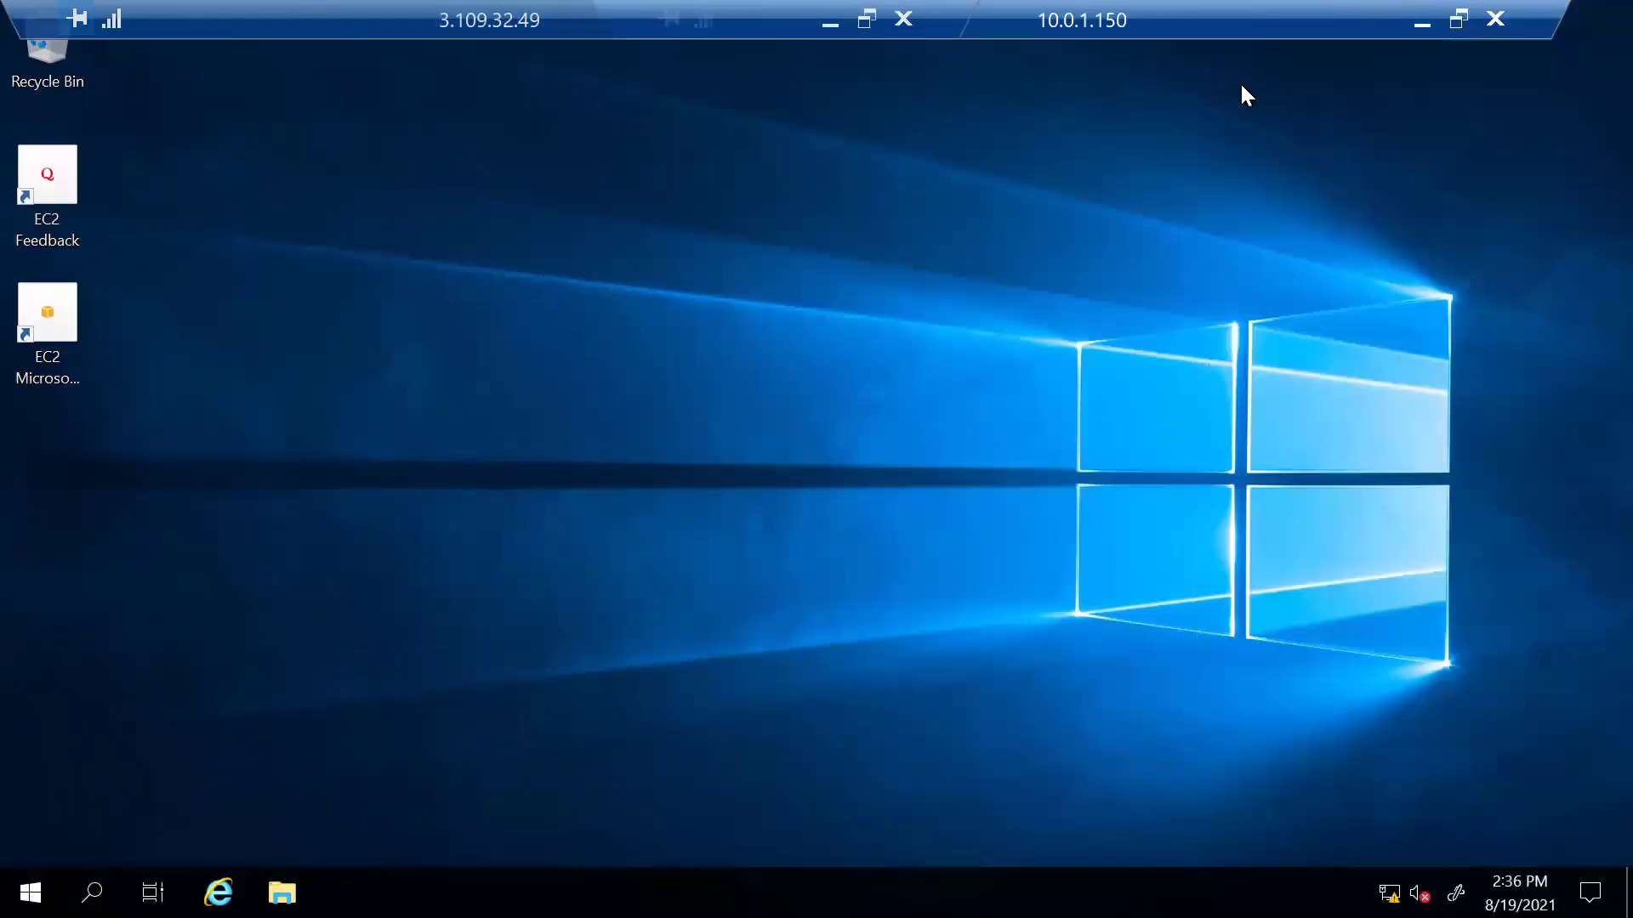
{"action": "left_click", "coordinate": [1459, 20]}
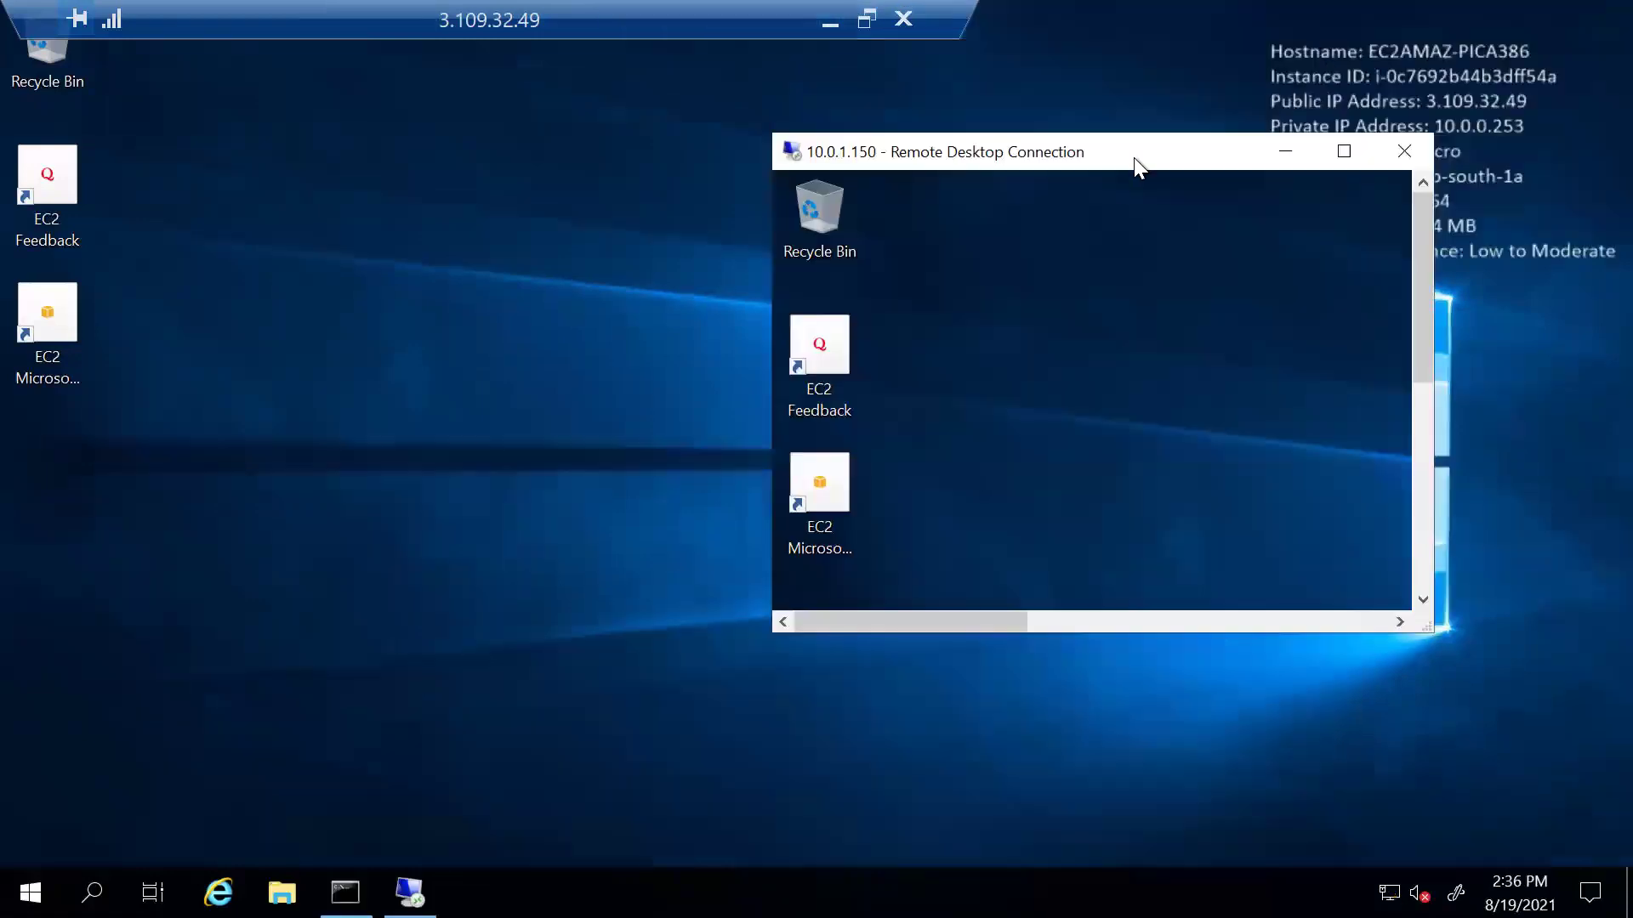
{"action": "left_click_drag", "start_coordinate": [1109, 160], "coordinate": [859, 160]}
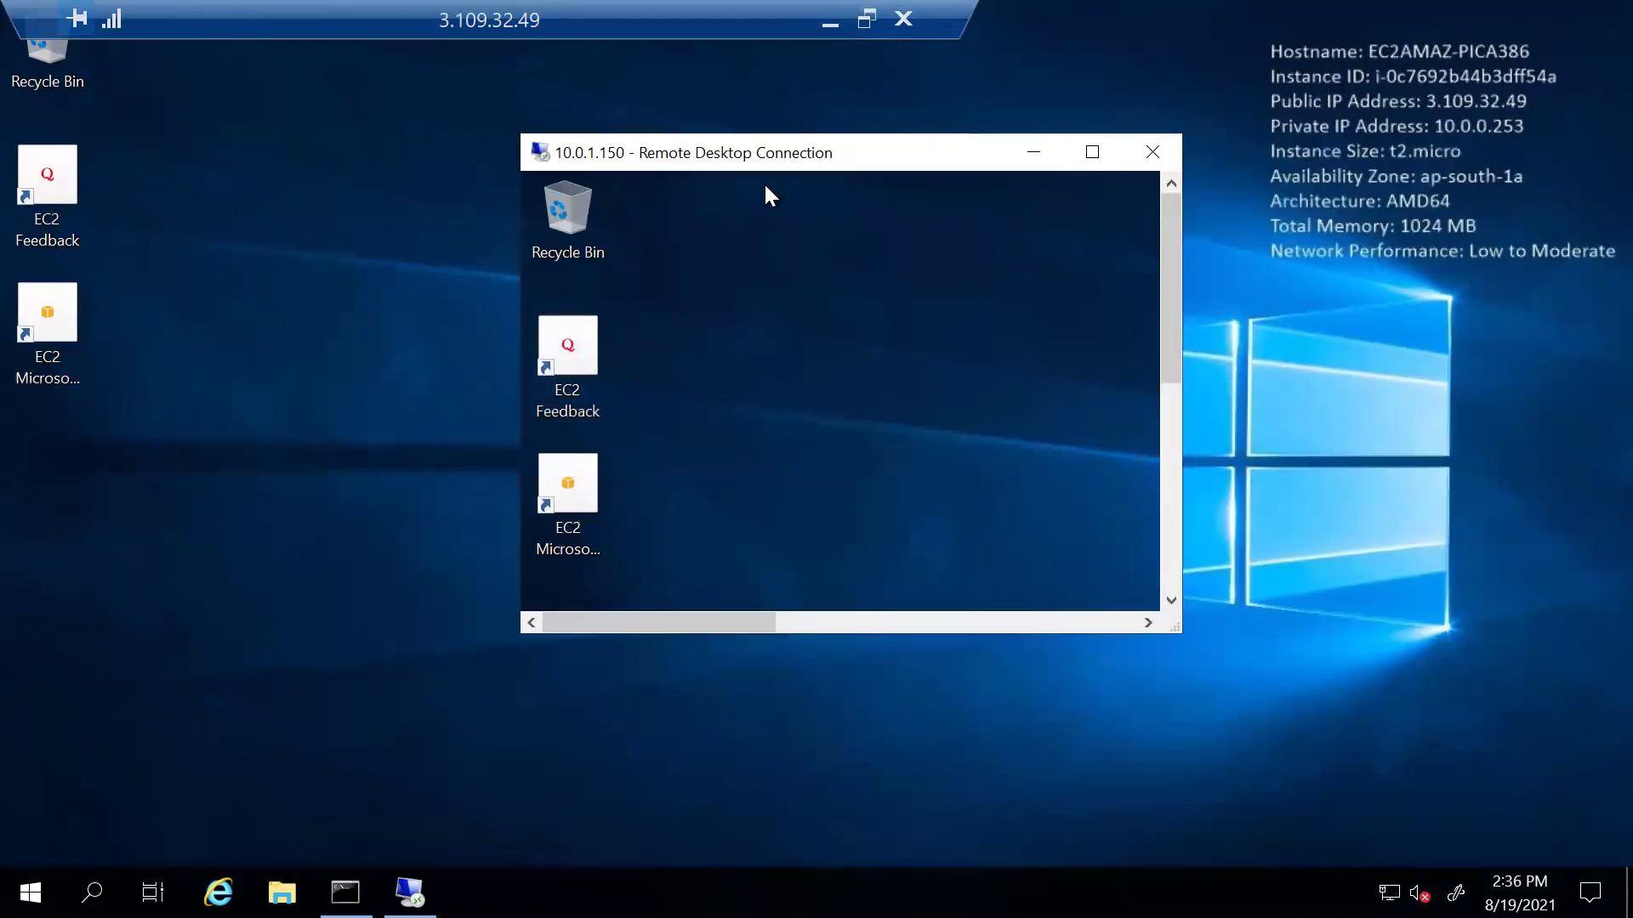
{"action": "left_click_drag", "start_coordinate": [1172, 261], "coordinate": [1184, 586]}
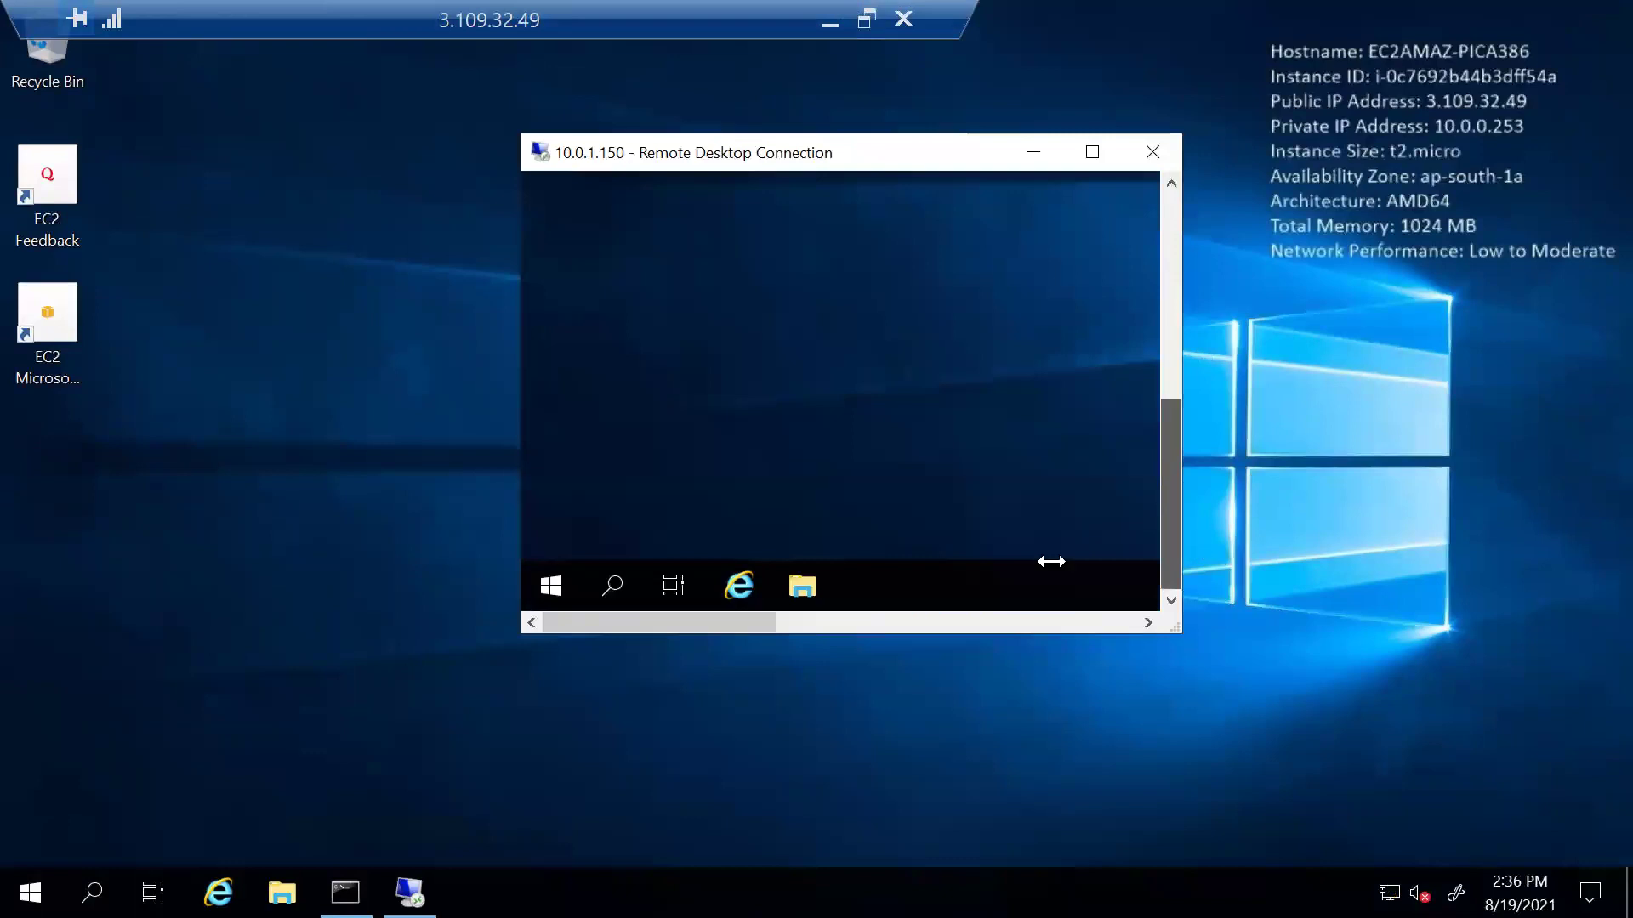
- Launch a Command Prompt on DB Server 1 by running cmd from the Start menu's Run
{"action": "right_click", "coordinate": [565, 583]}
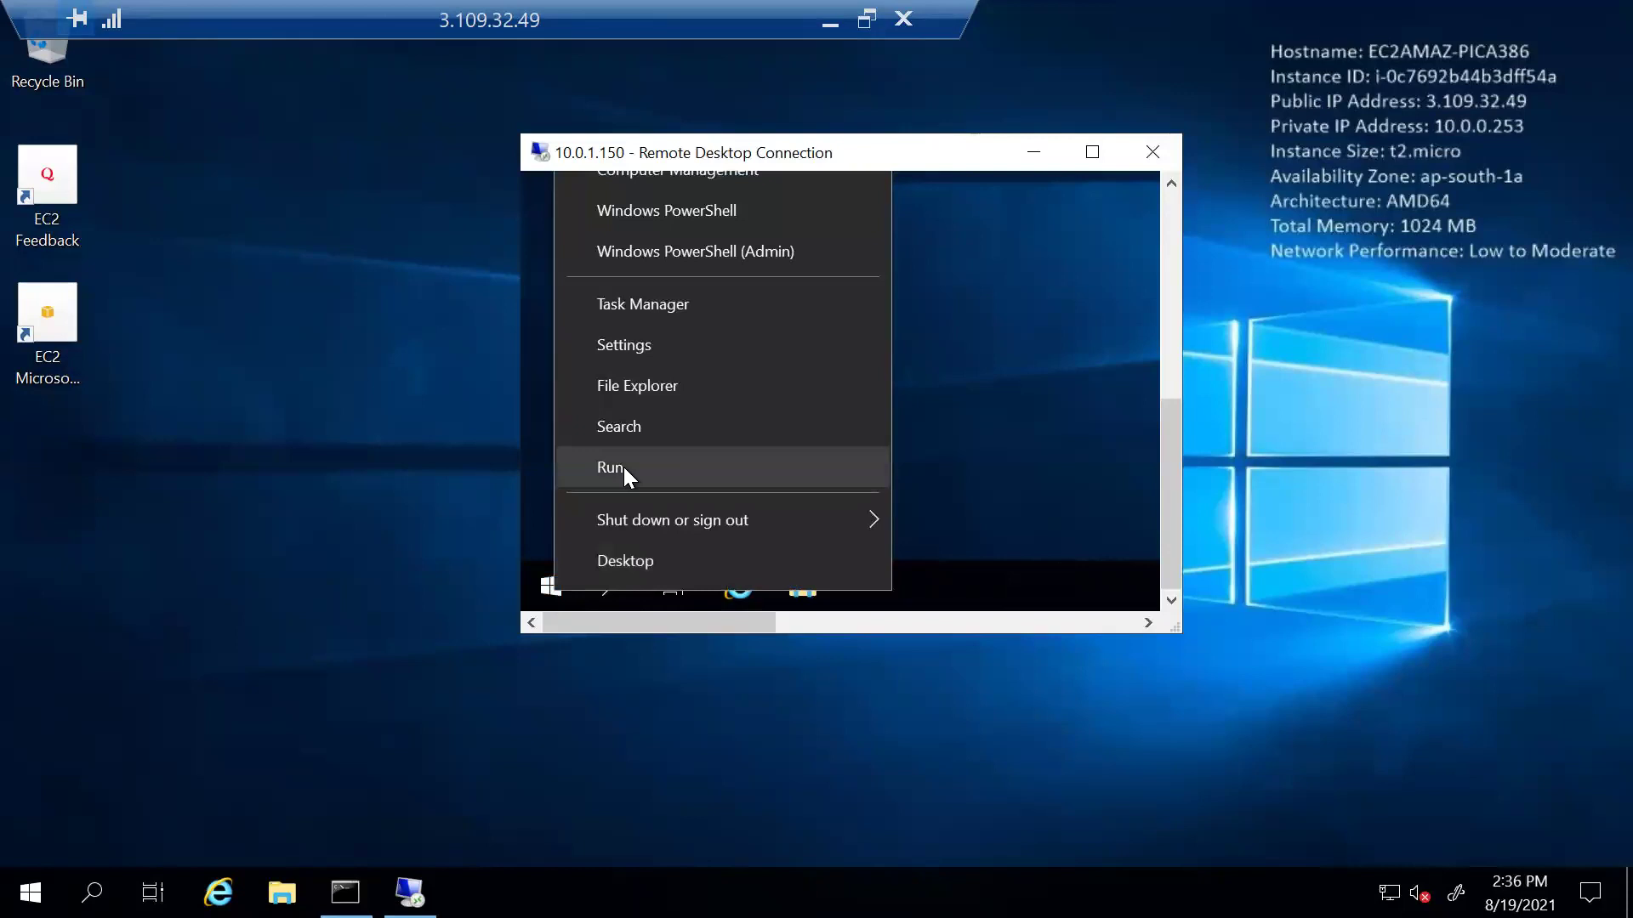
{"action": "left_click", "coordinate": [624, 467]}
{"action": "type", "text": "cmd"}
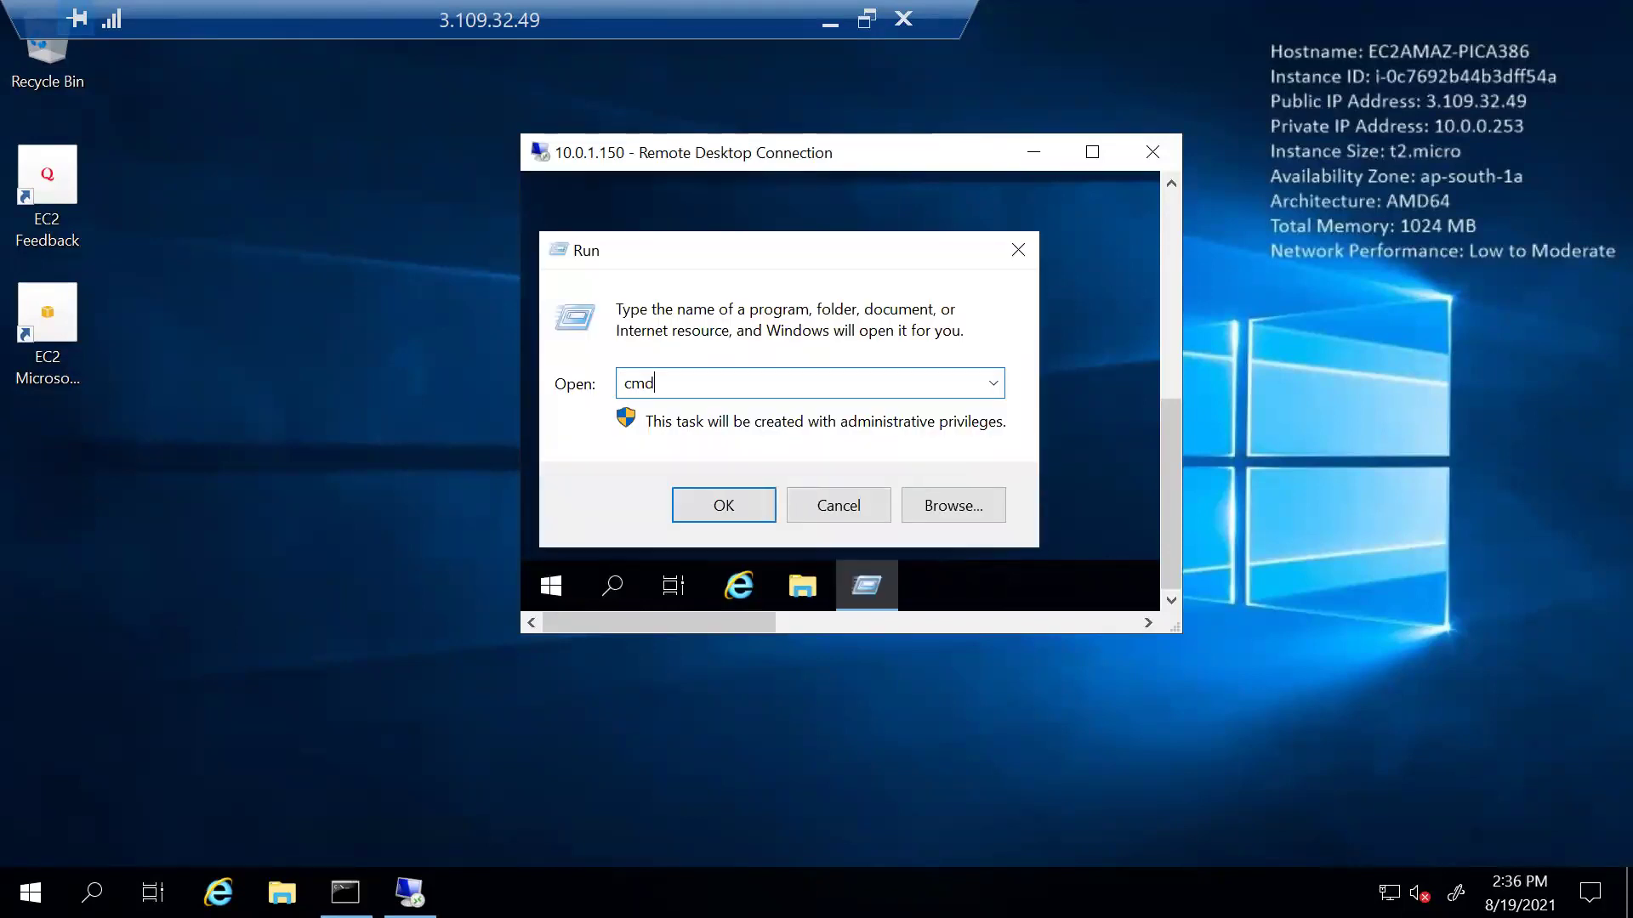
{"action": "key", "text": "Return"}
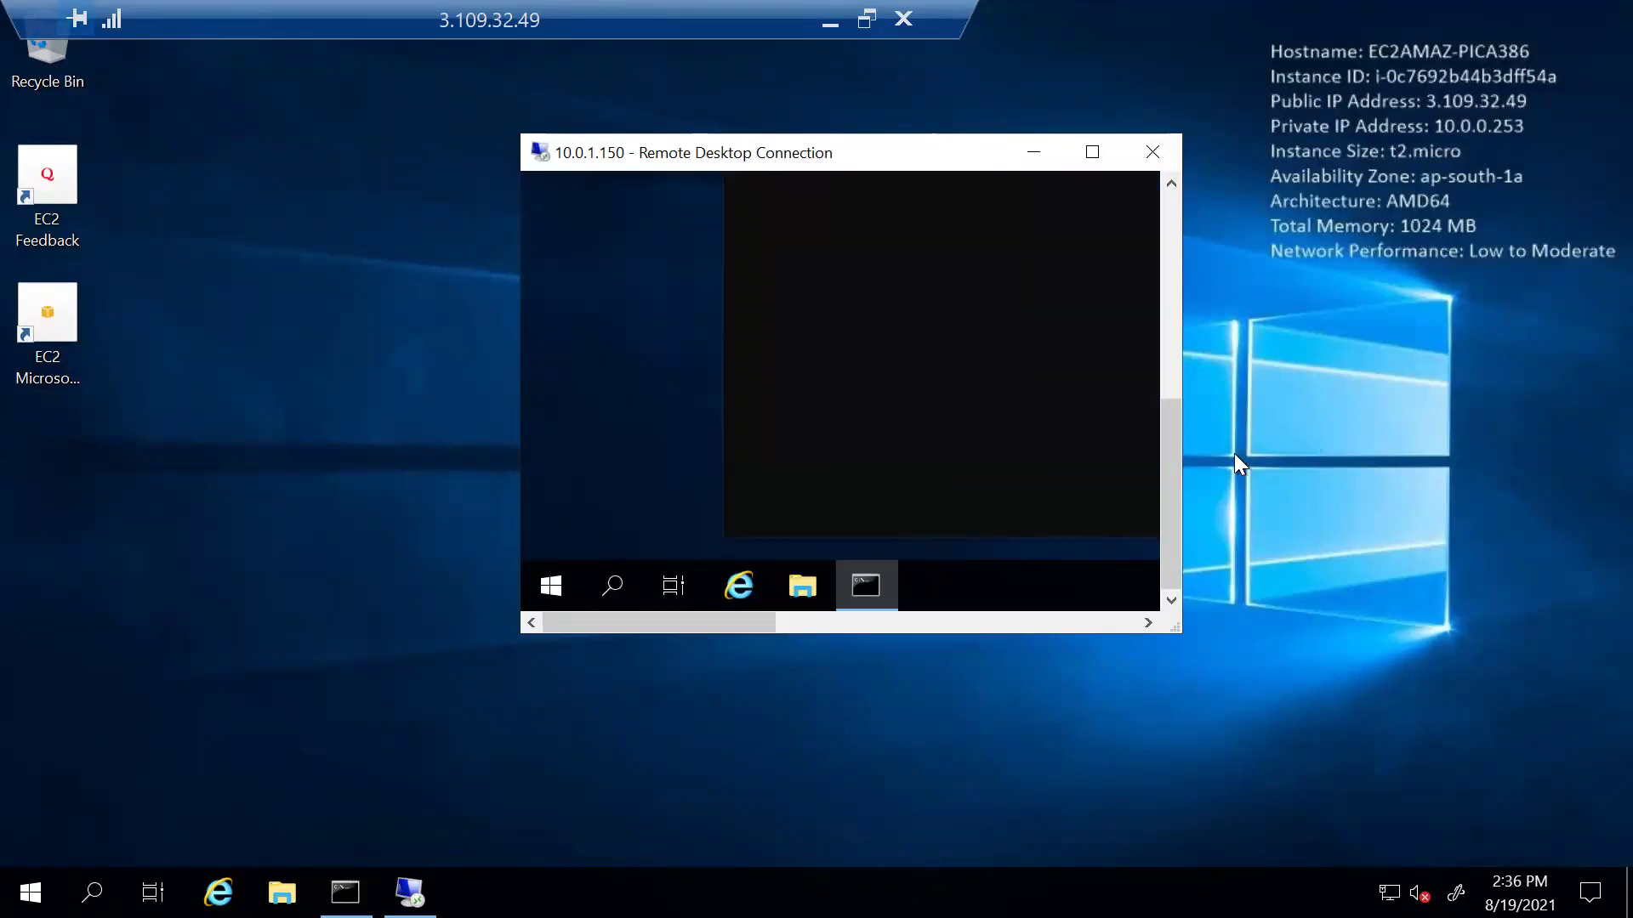
{"action": "left_click_drag", "start_coordinate": [1167, 484], "coordinate": [1185, 314]}
{"action": "left_click_drag", "start_coordinate": [729, 625], "coordinate": [804, 631]}
{"action": "left_click", "coordinate": [855, 449]}
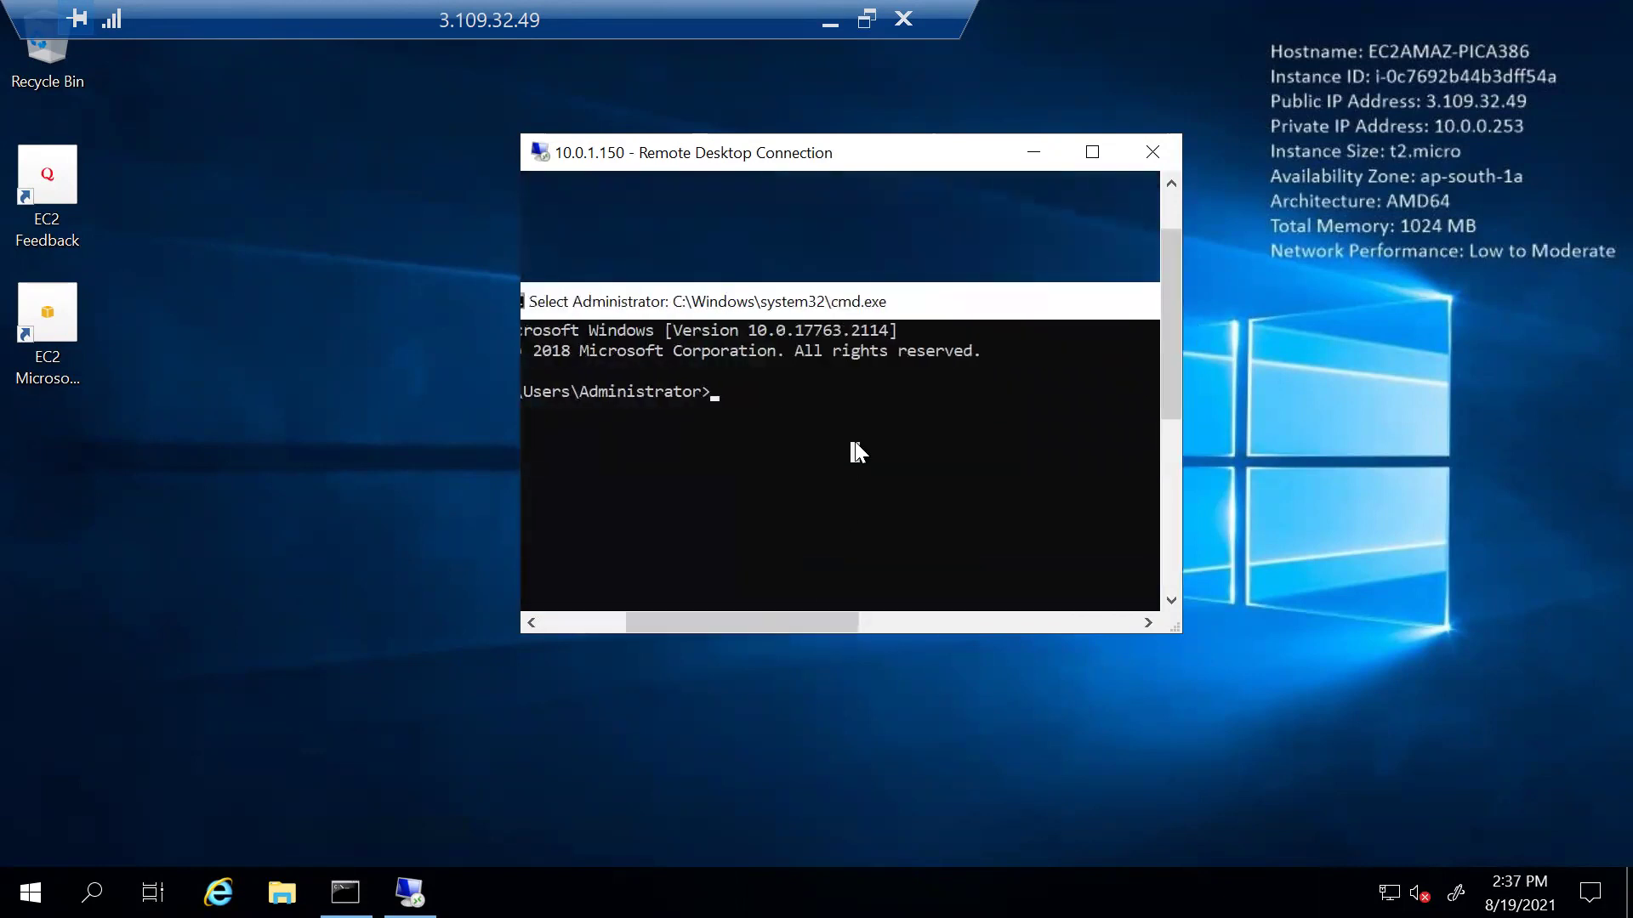
{"action": "type", "text": "ping w"}
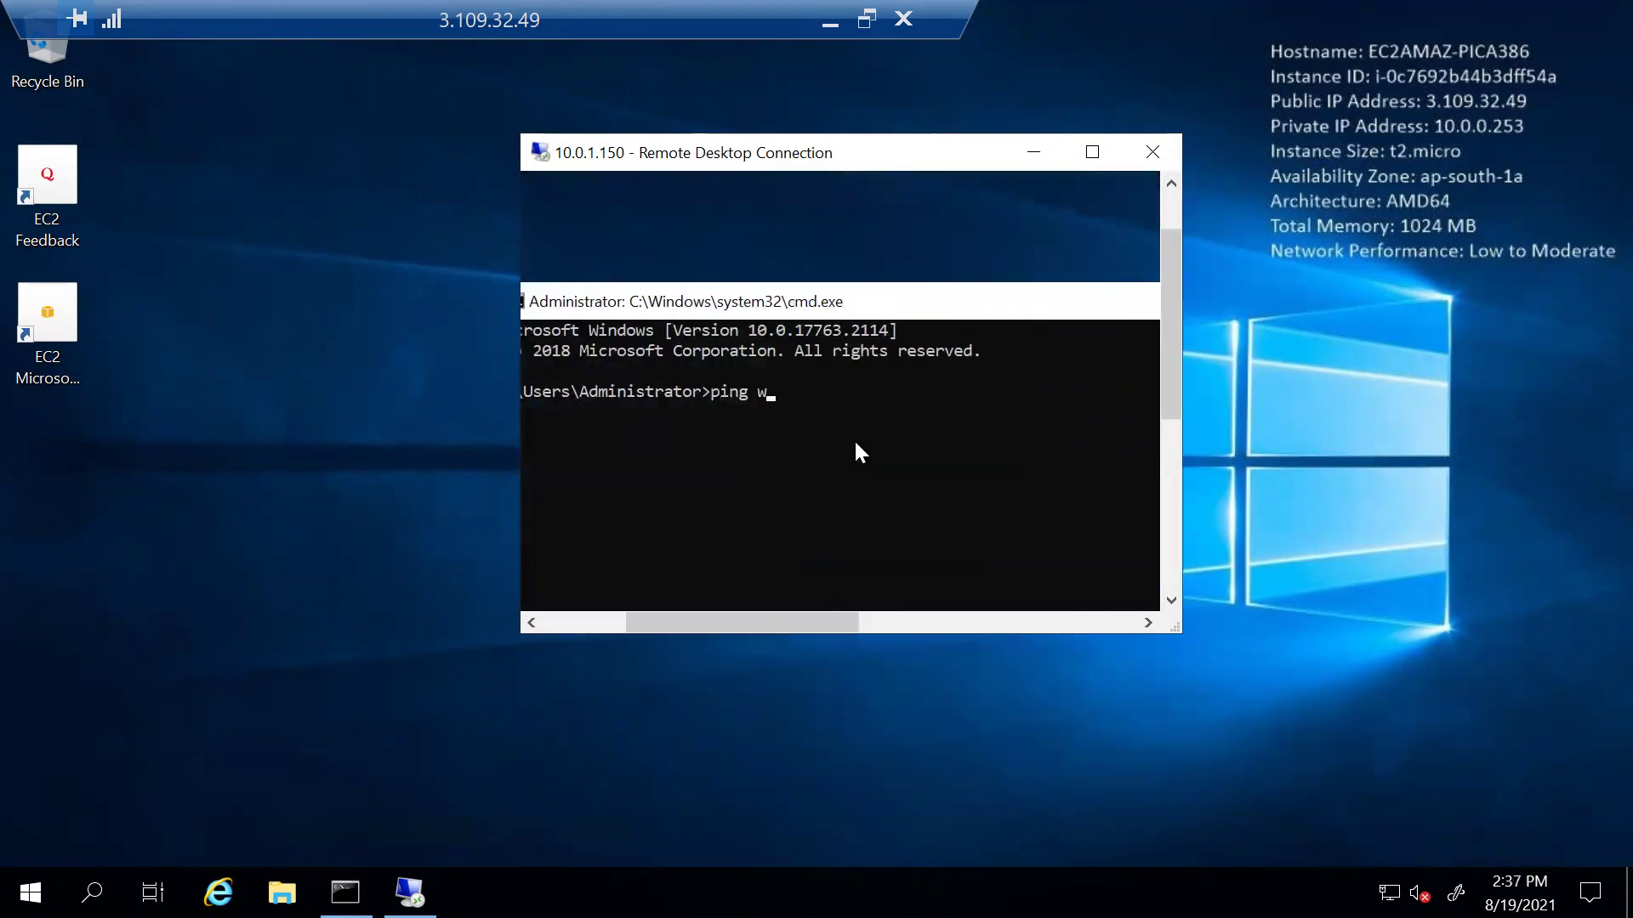
{"action": "type", "text": "ww.facebook.com"}
{"action": "key", "text": "Return"}
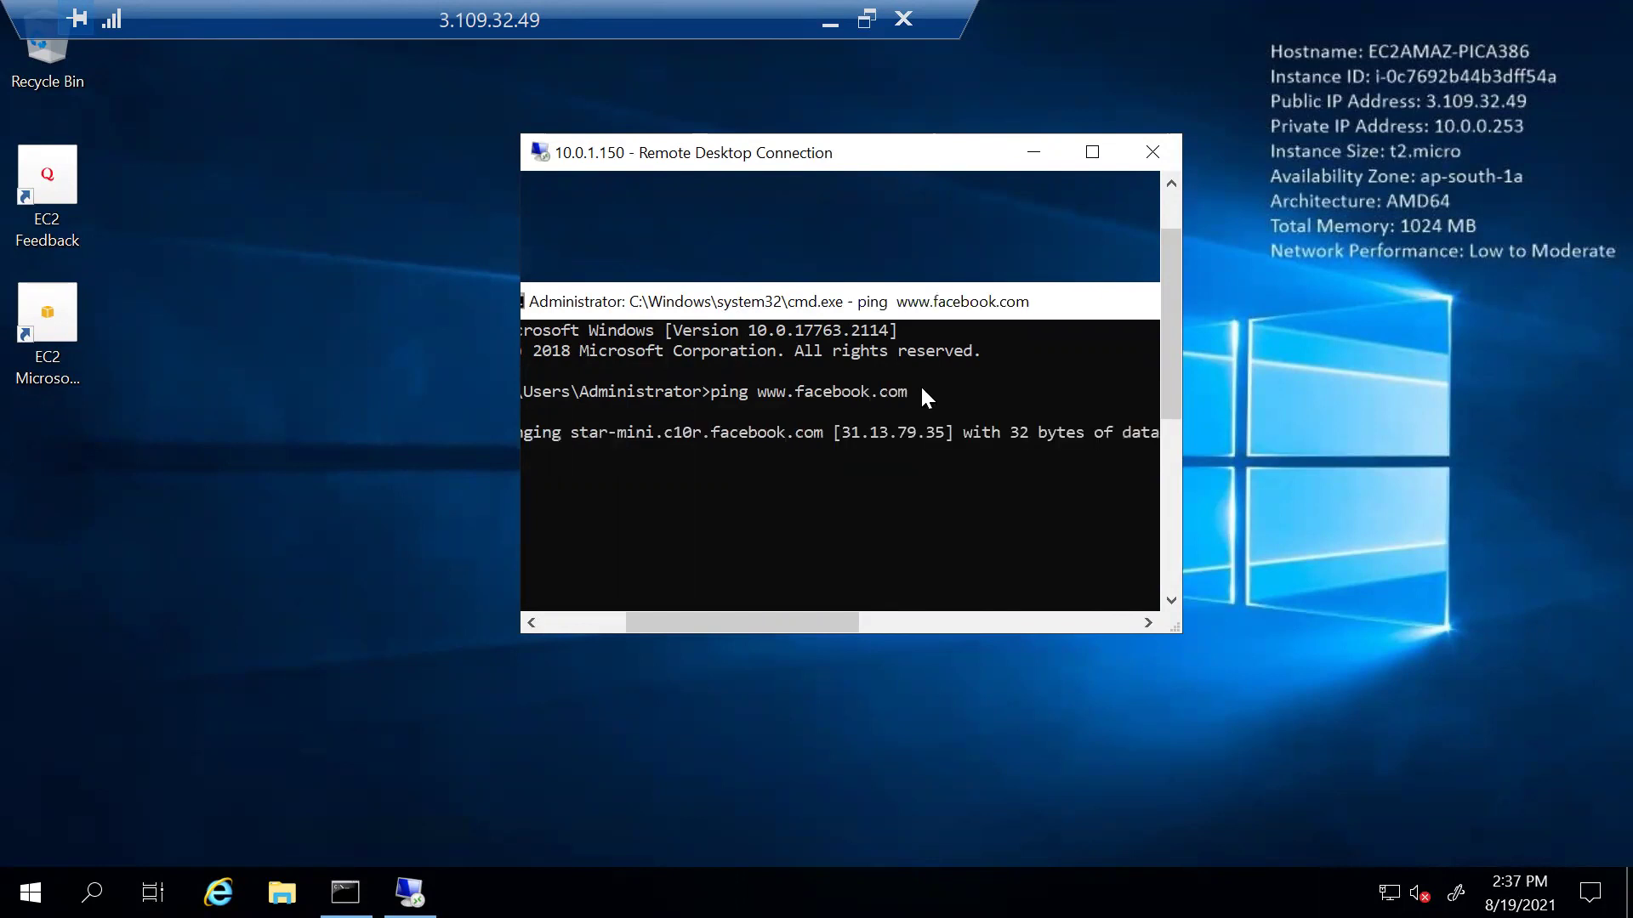
{"action": "left_click", "coordinate": [1093, 154]}
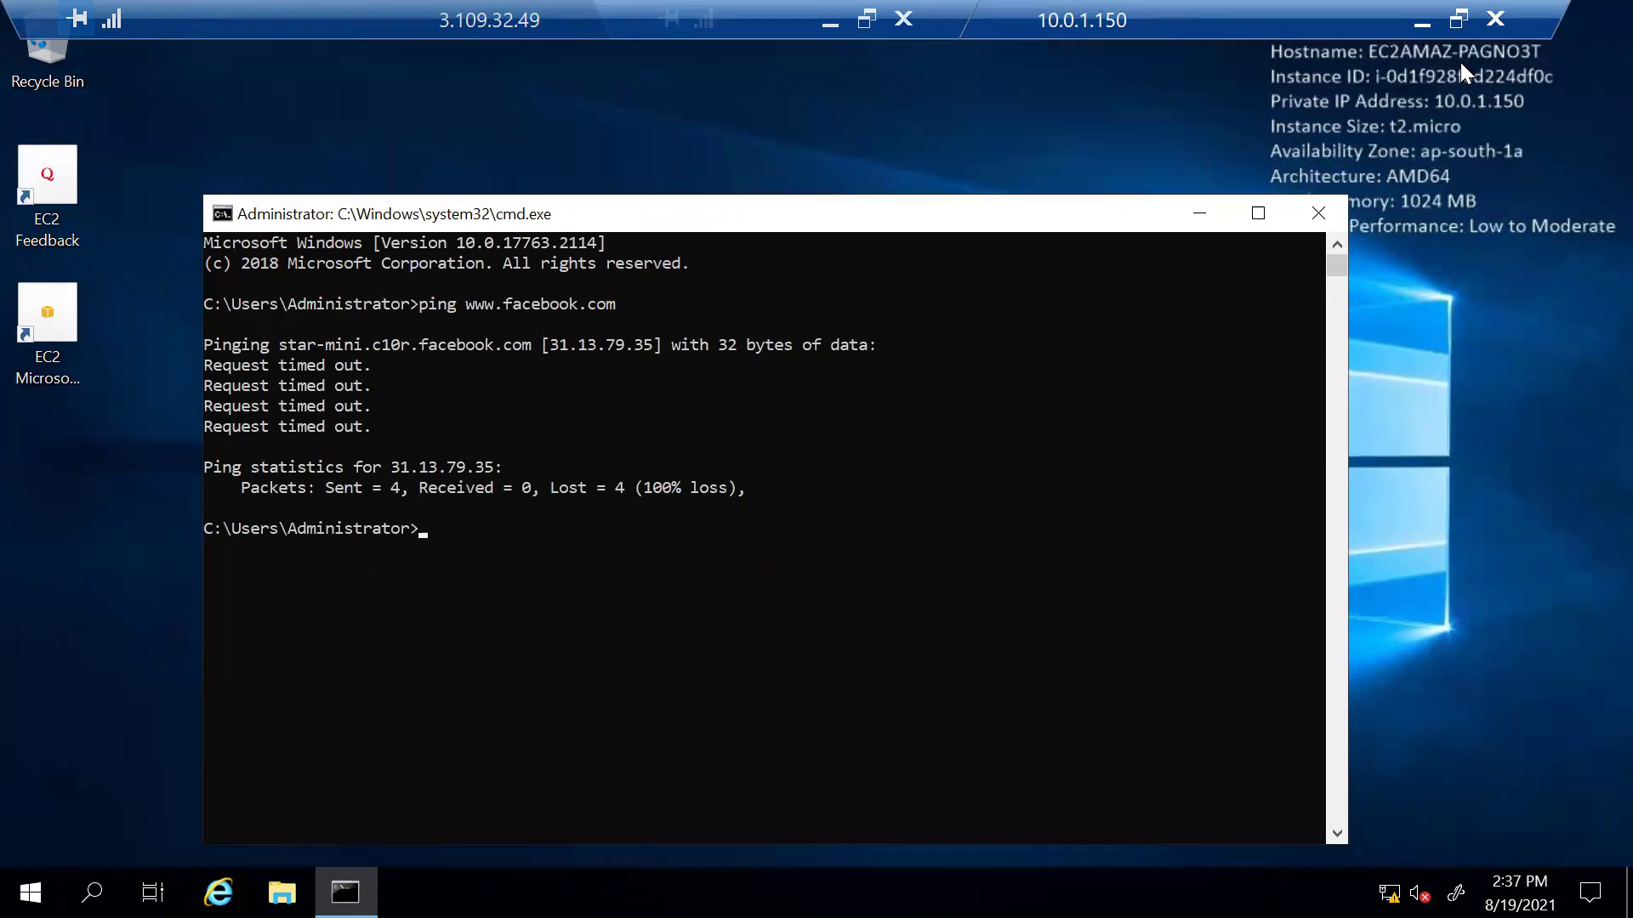
{"action": "key", "text": "super+t"}
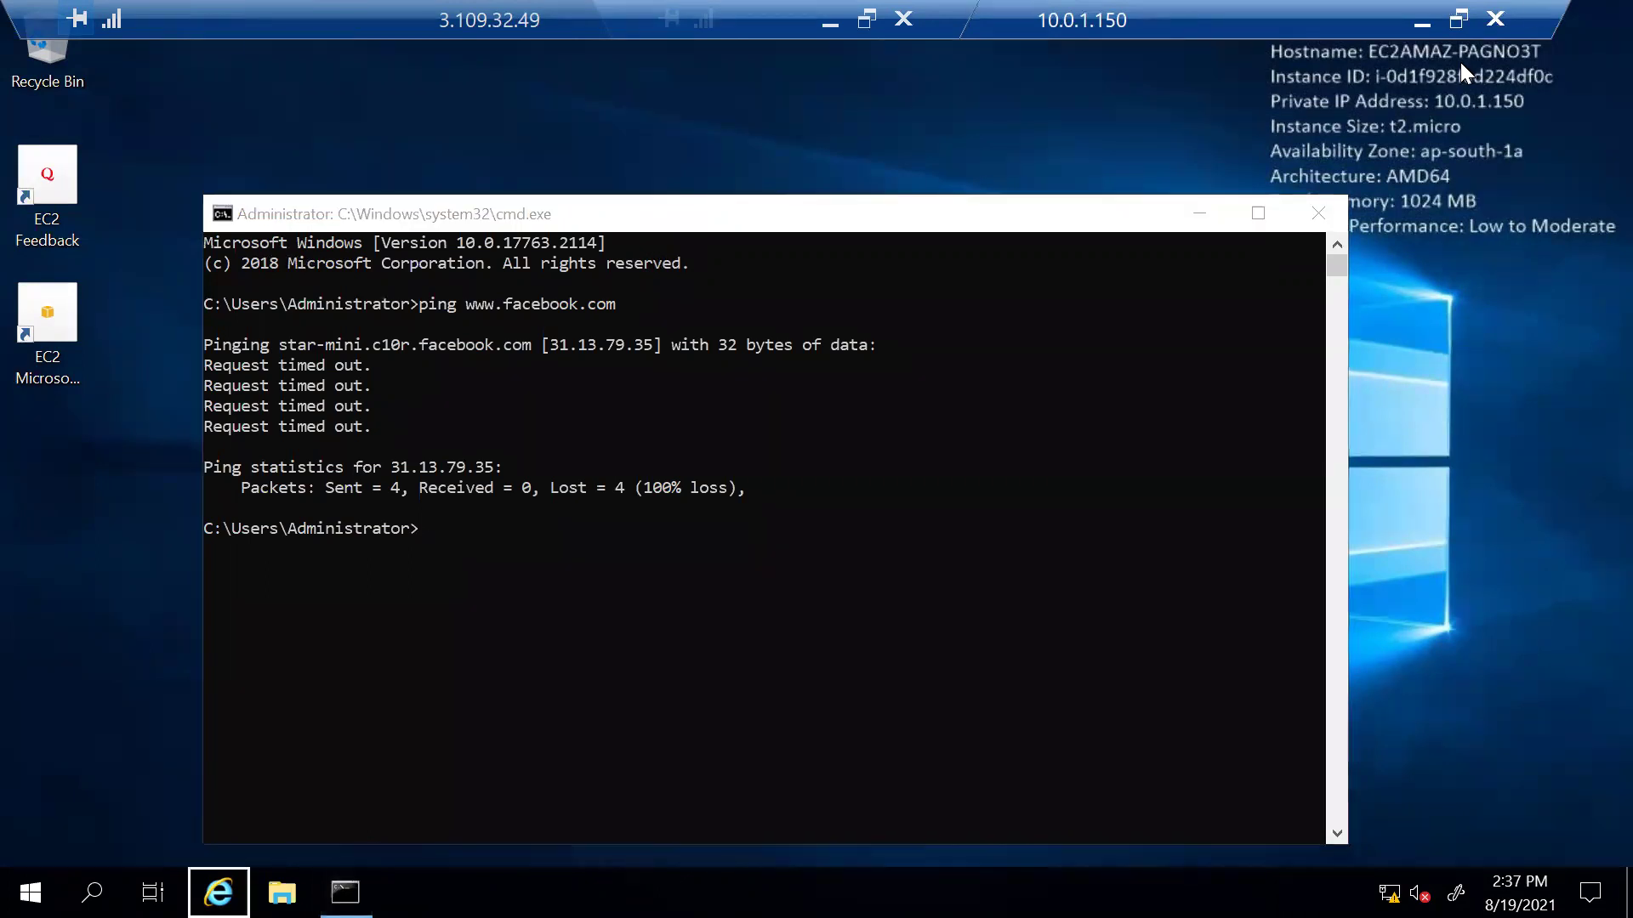
{"action": "left_click", "coordinate": [1109, 428]}
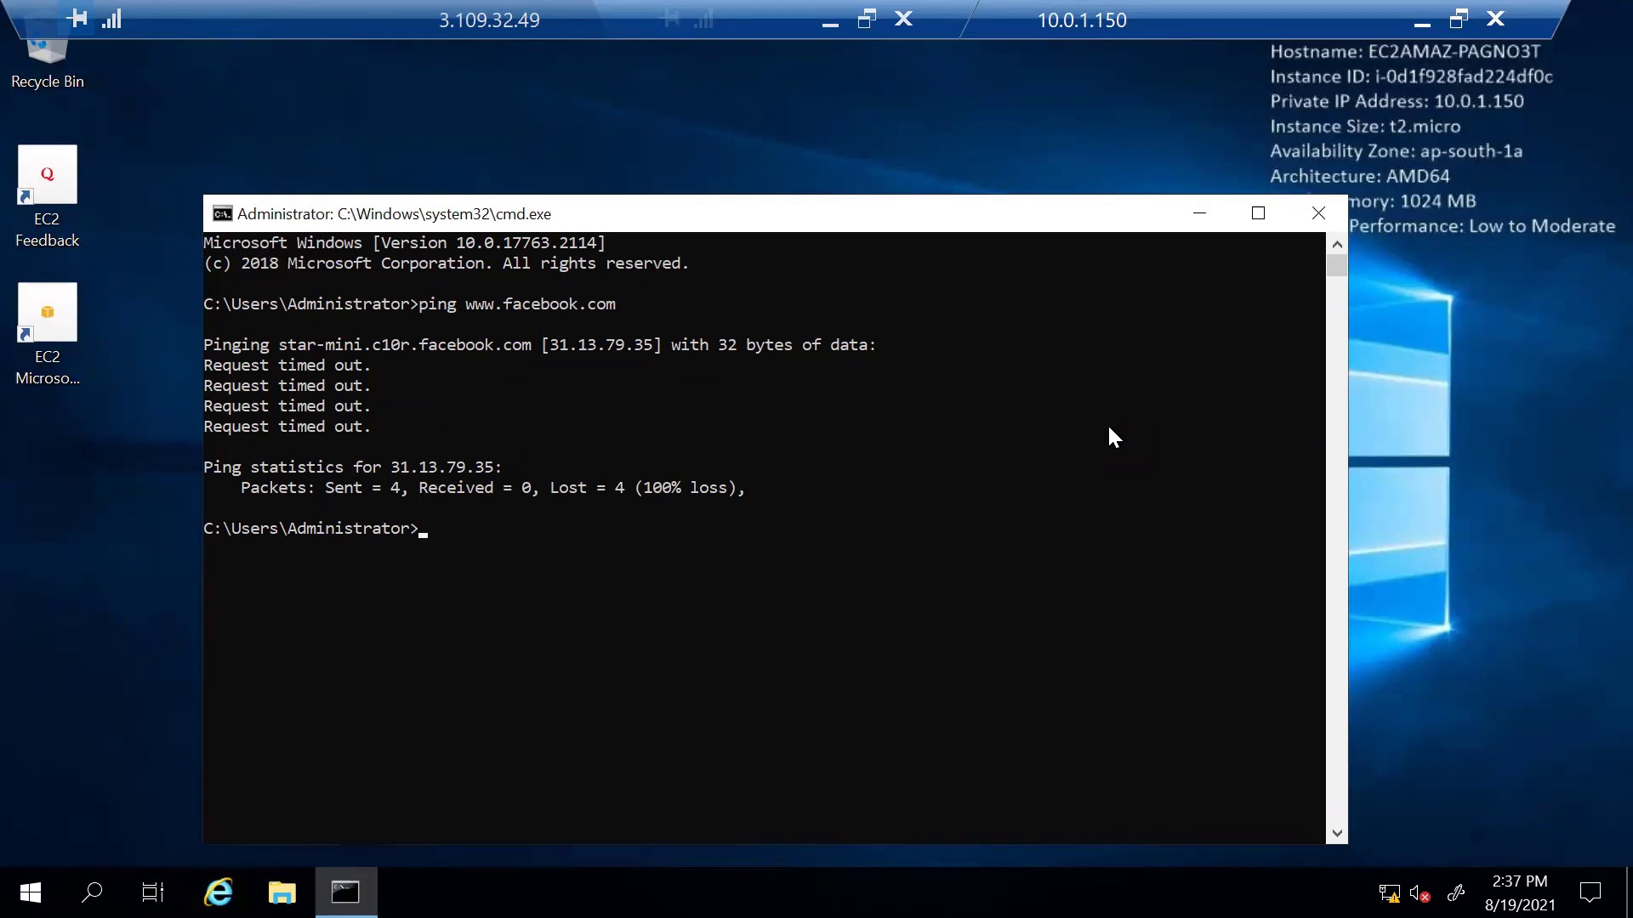
- Launch Notepad via Win+R and type "break for 5 mins...." in a new document
{"action": "key", "text": "super+r"}
{"action": "type", "text": "notepad"}
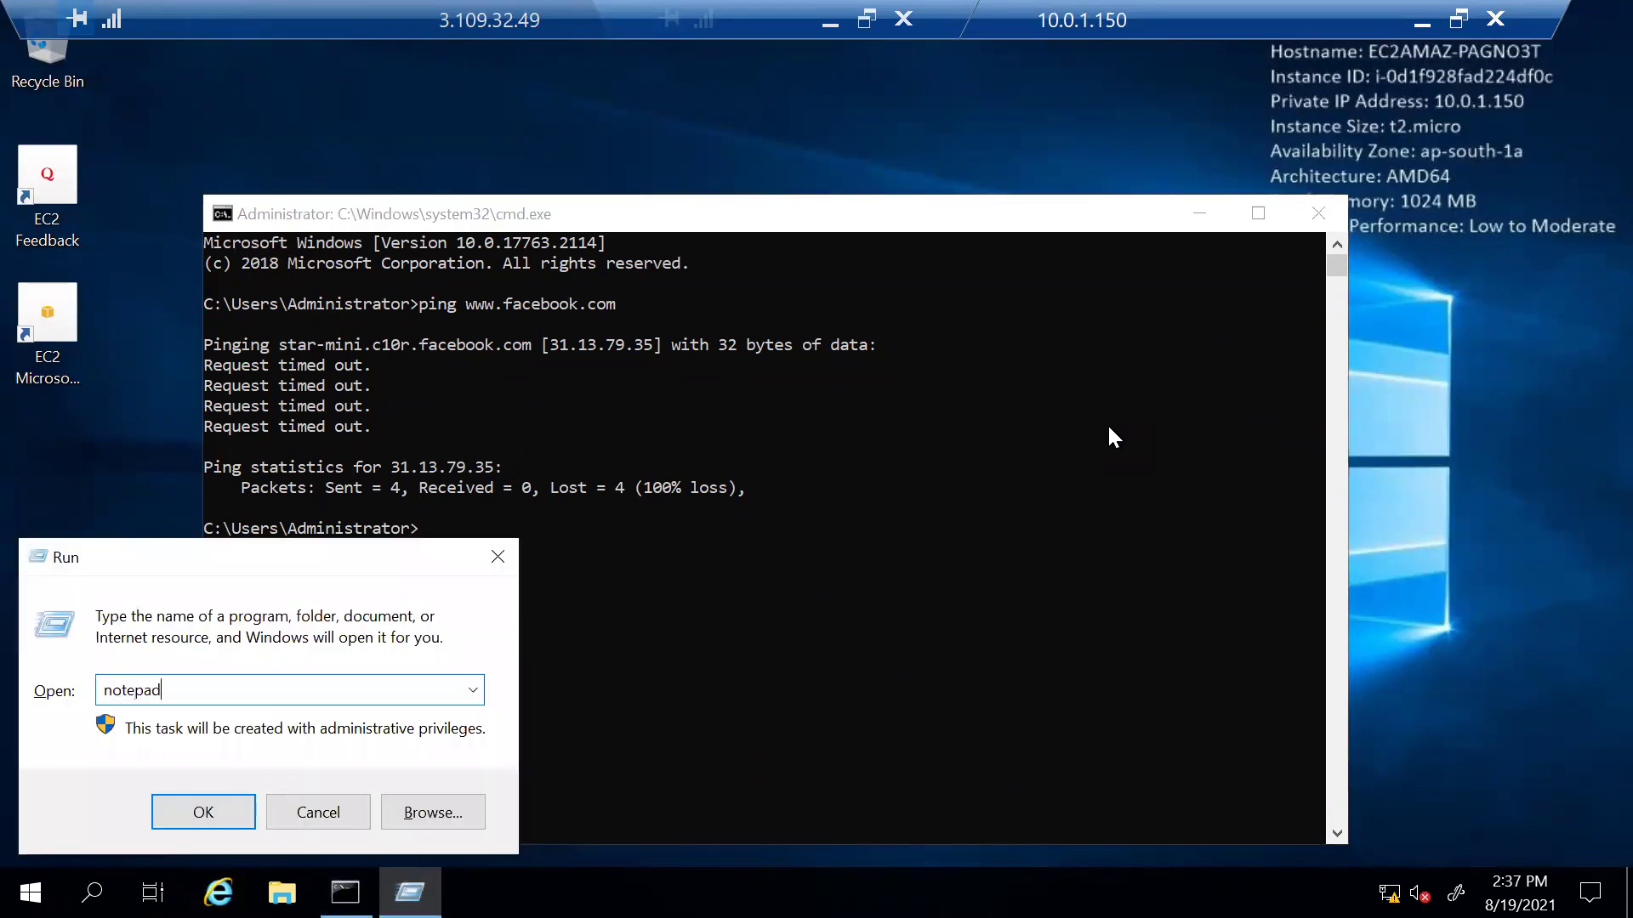
{"action": "key", "text": "Return"}
{"action": "type", "text": "break for 5 mins...."}
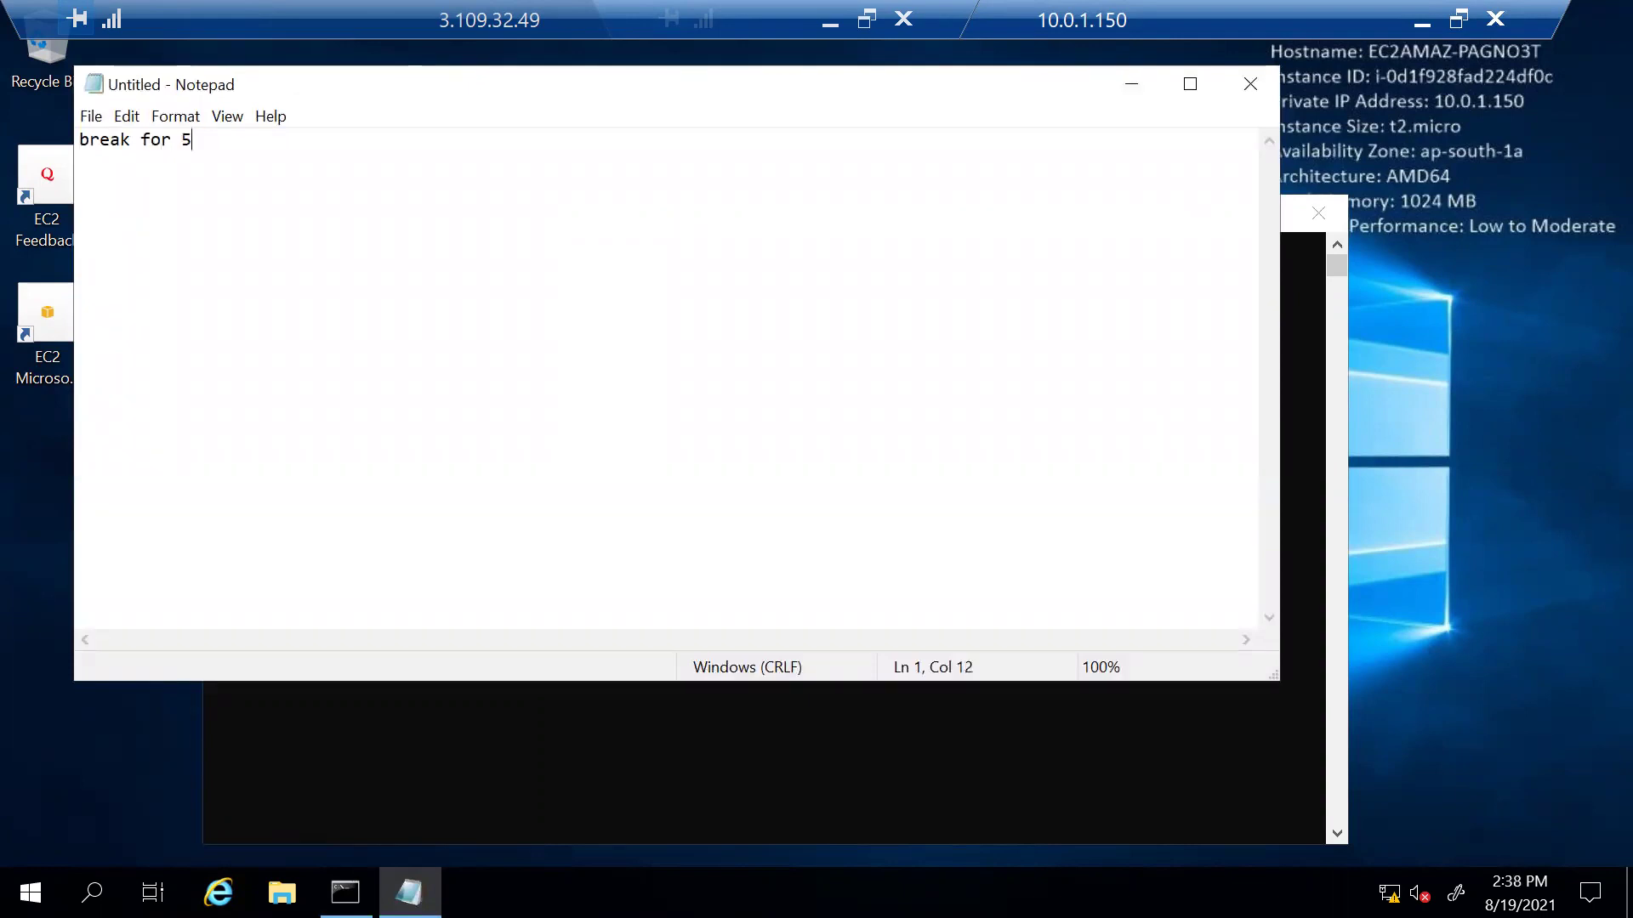
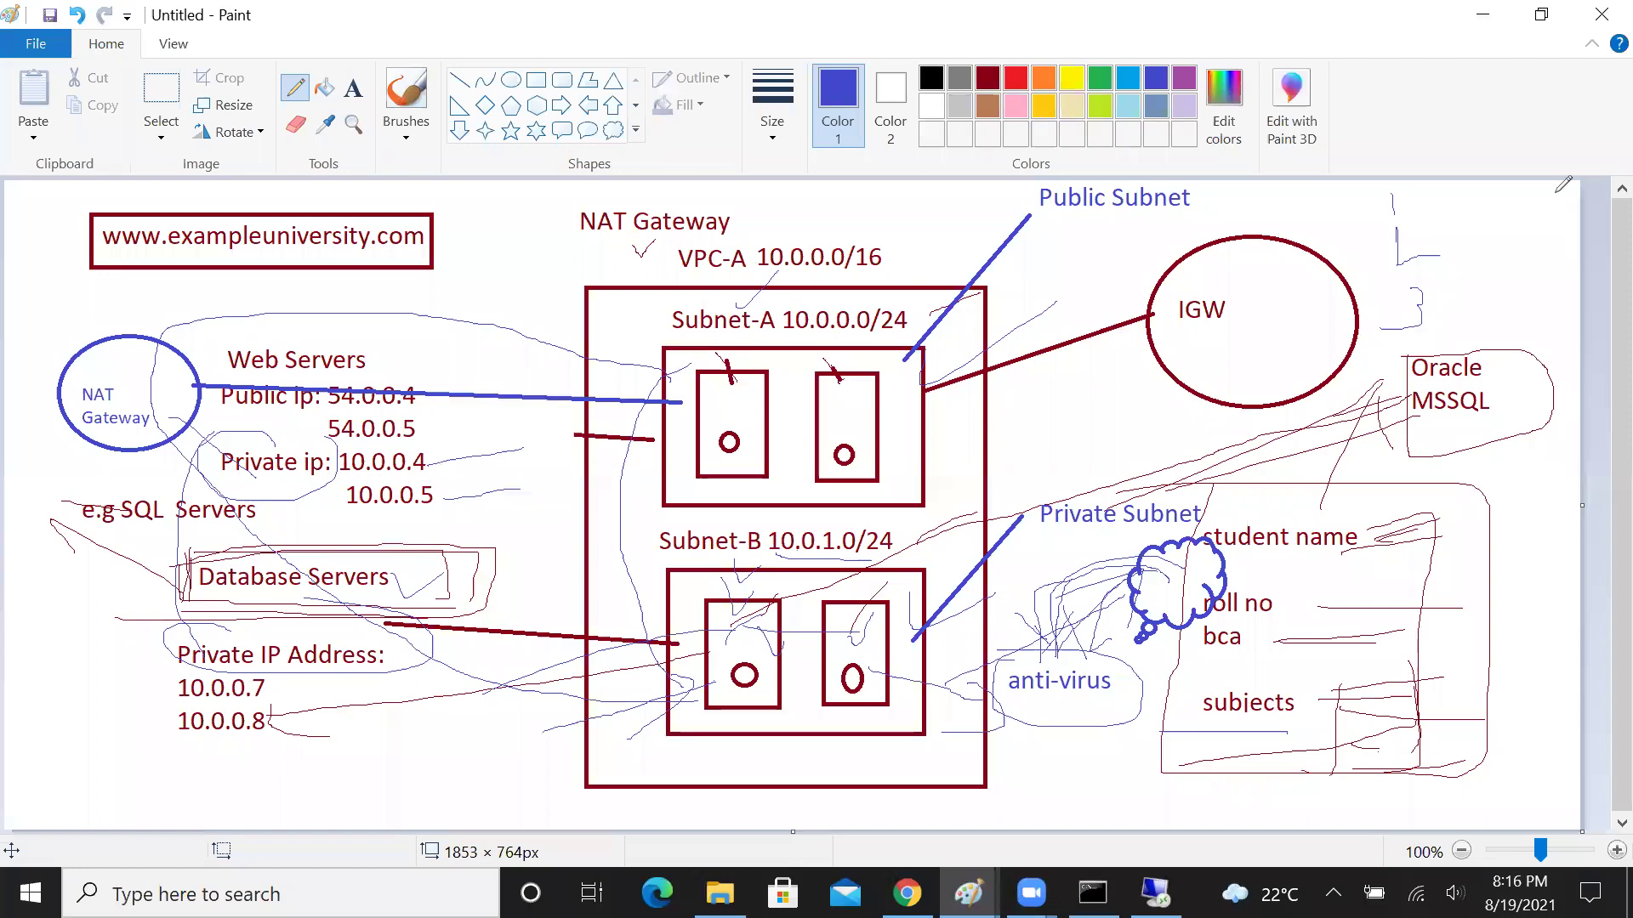
- Minimize the Paint VPC diagram and close the break note on the remote desktop
{"action": "left_click", "coordinate": [1482, 15]}
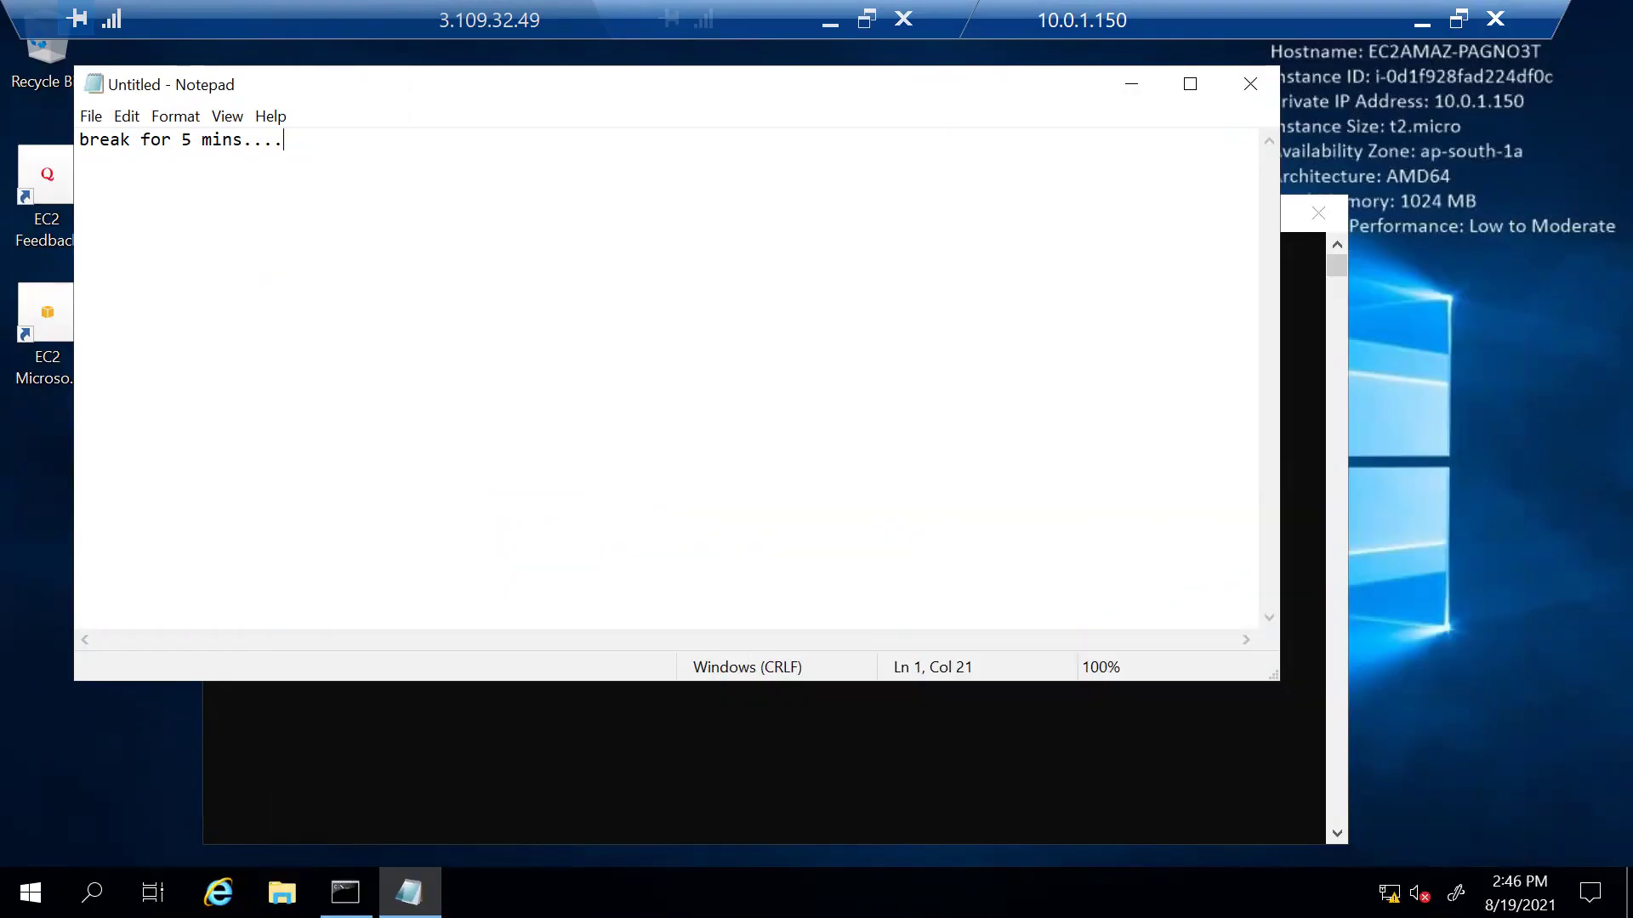
{"action": "left_click", "coordinate": [1224, 87]}
{"action": "left_click", "coordinate": [876, 453]}
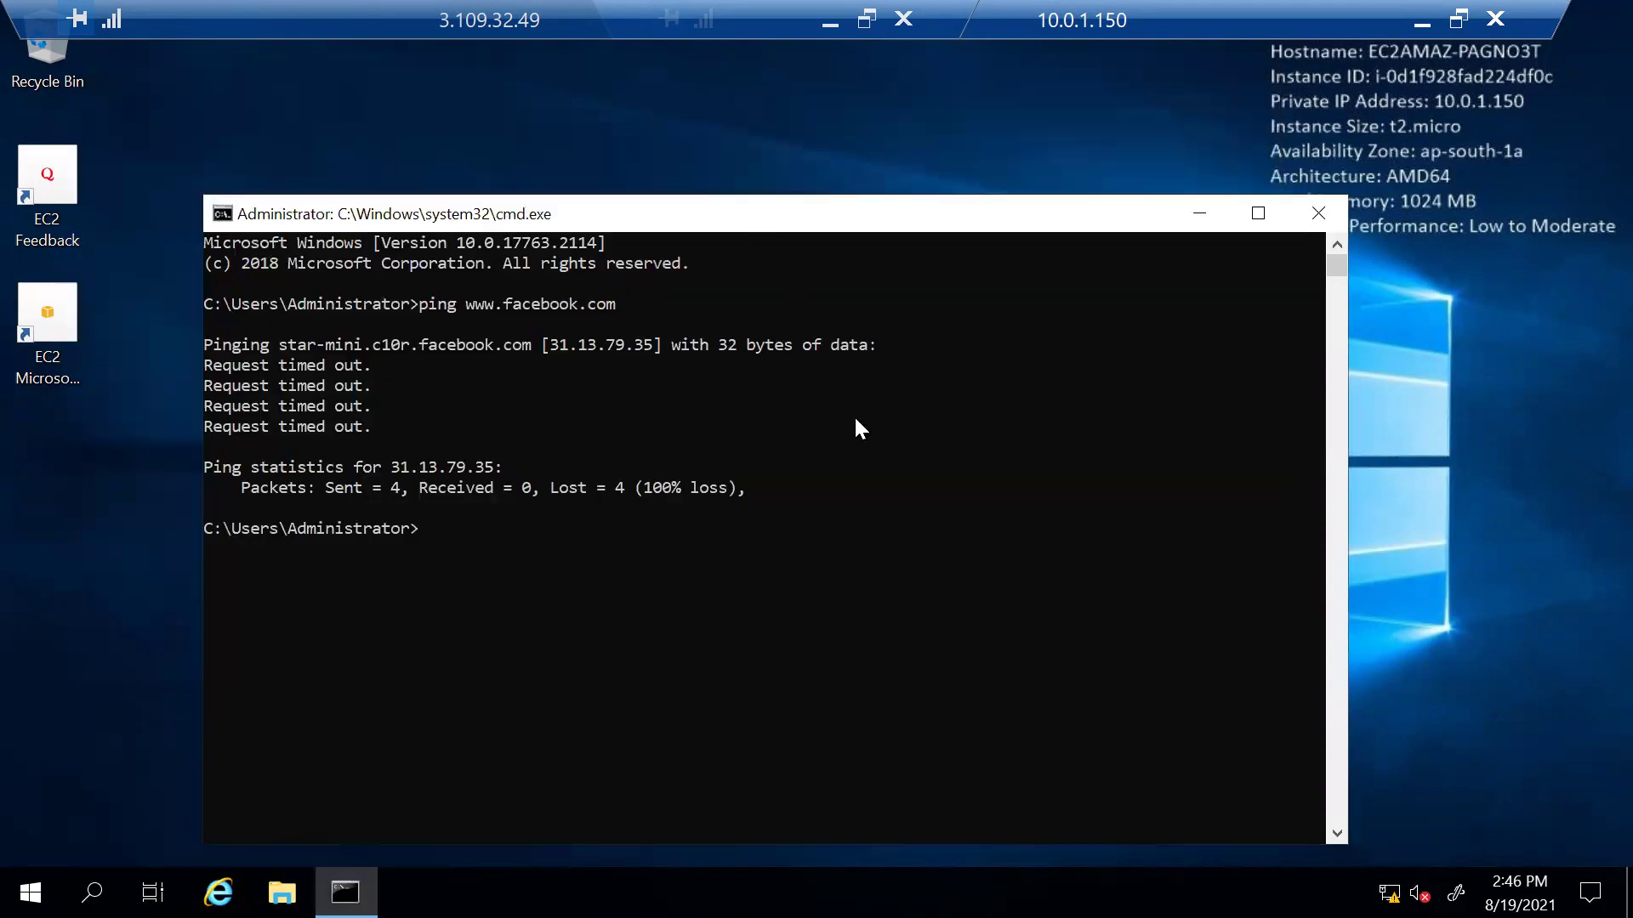
{"action": "left_click", "coordinate": [877, 633]}
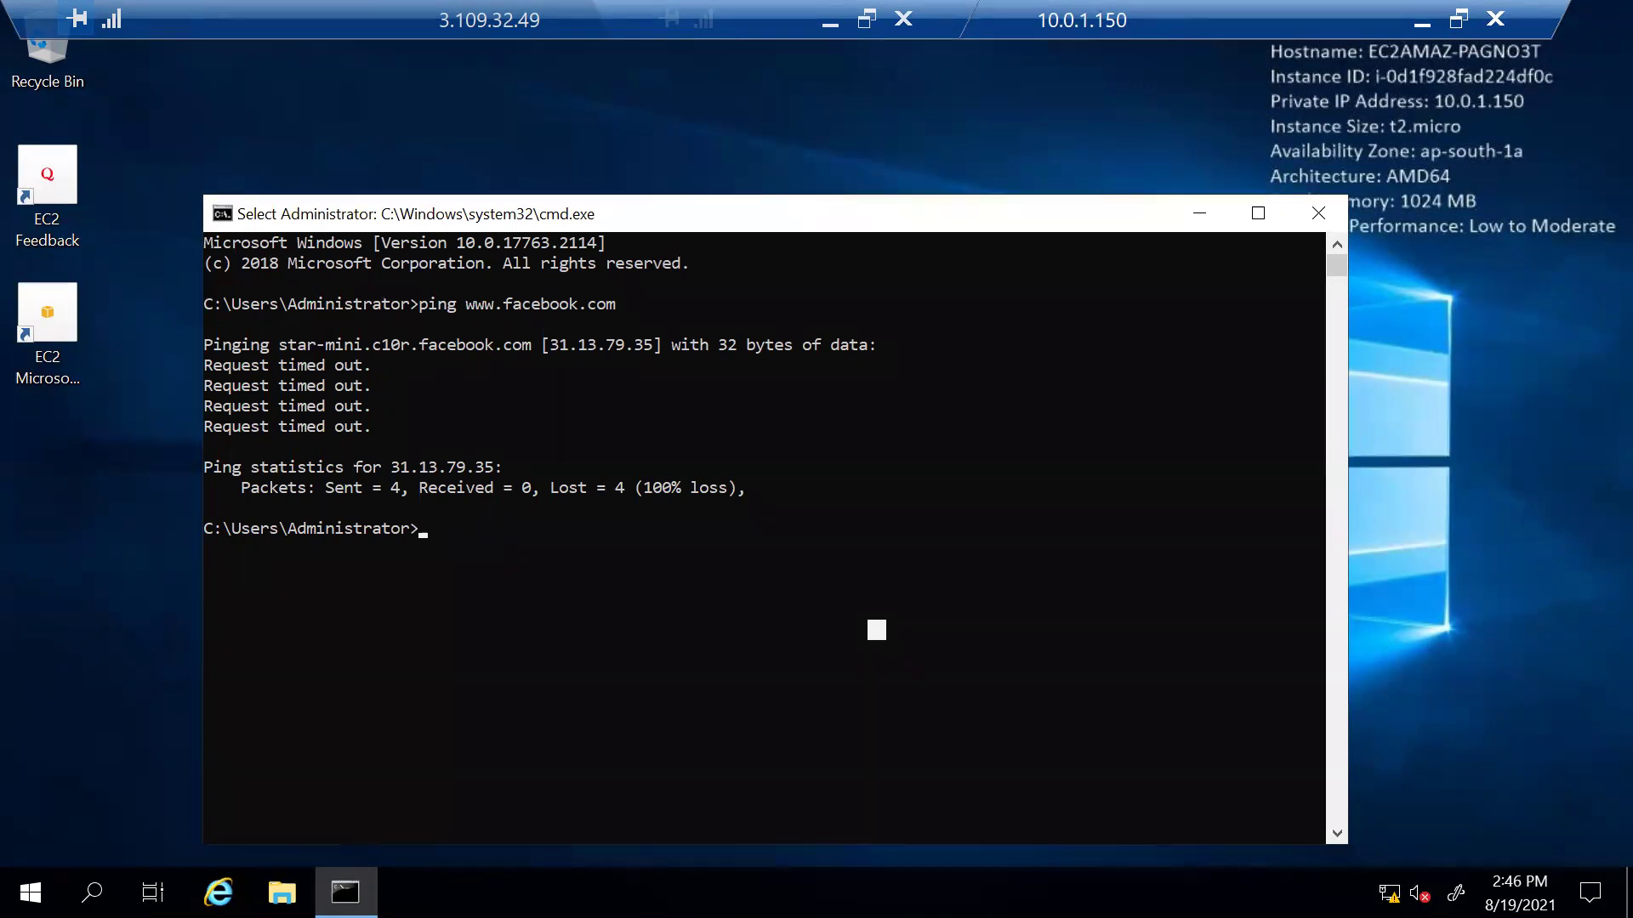
{"action": "left_click", "coordinate": [917, 481]}
{"action": "key", "text": "Up"}
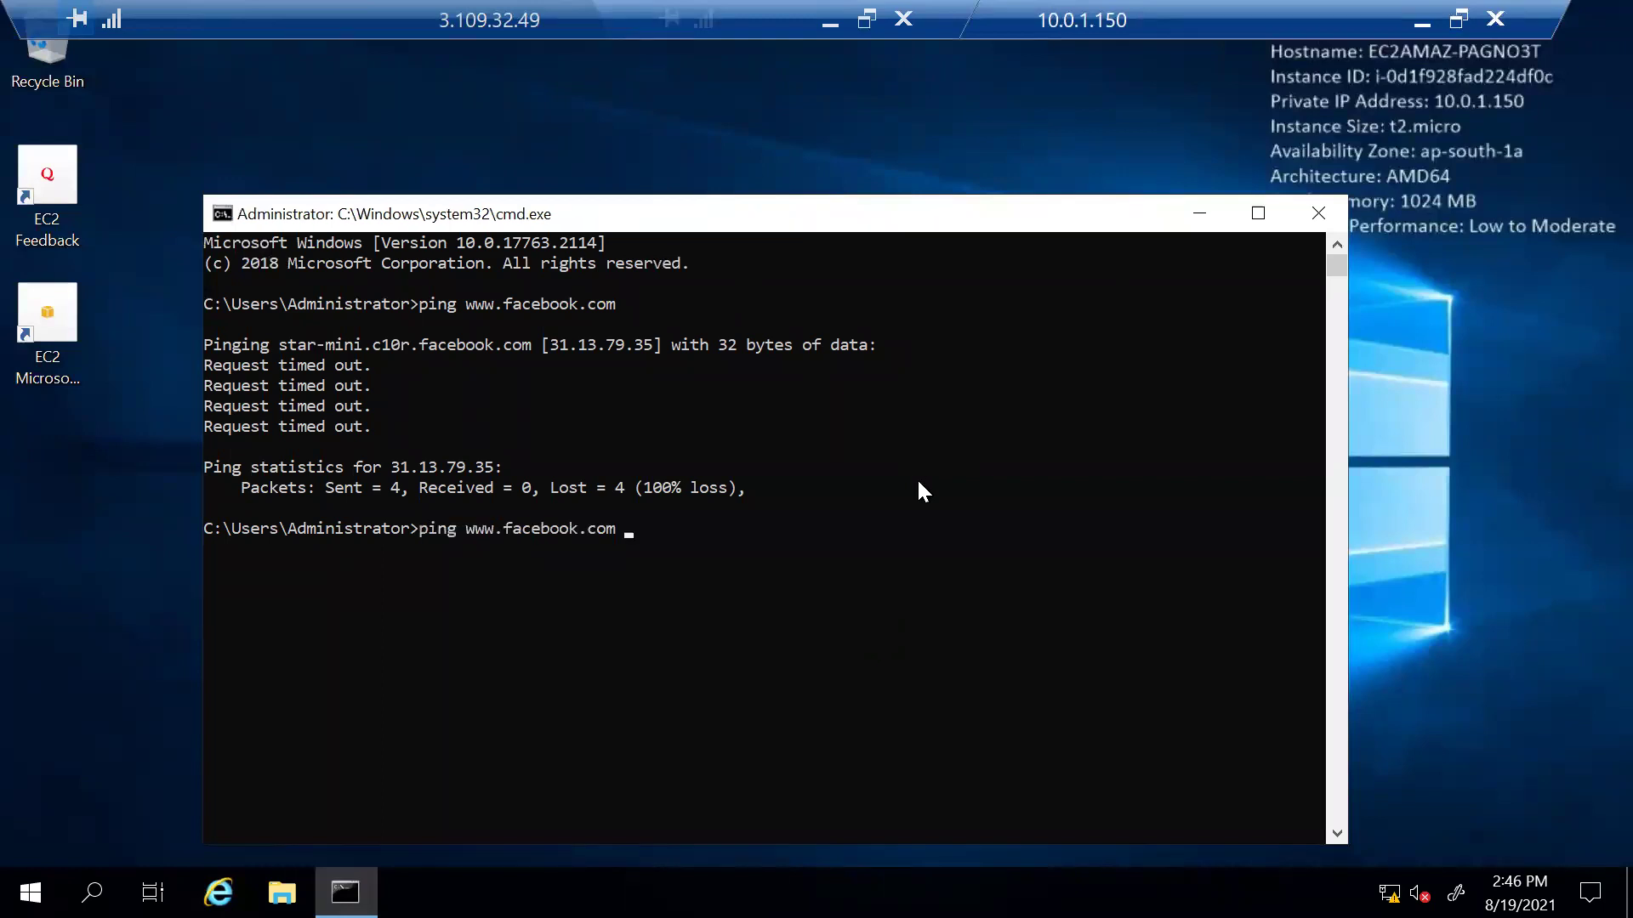
{"action": "key", "text": "Return"}
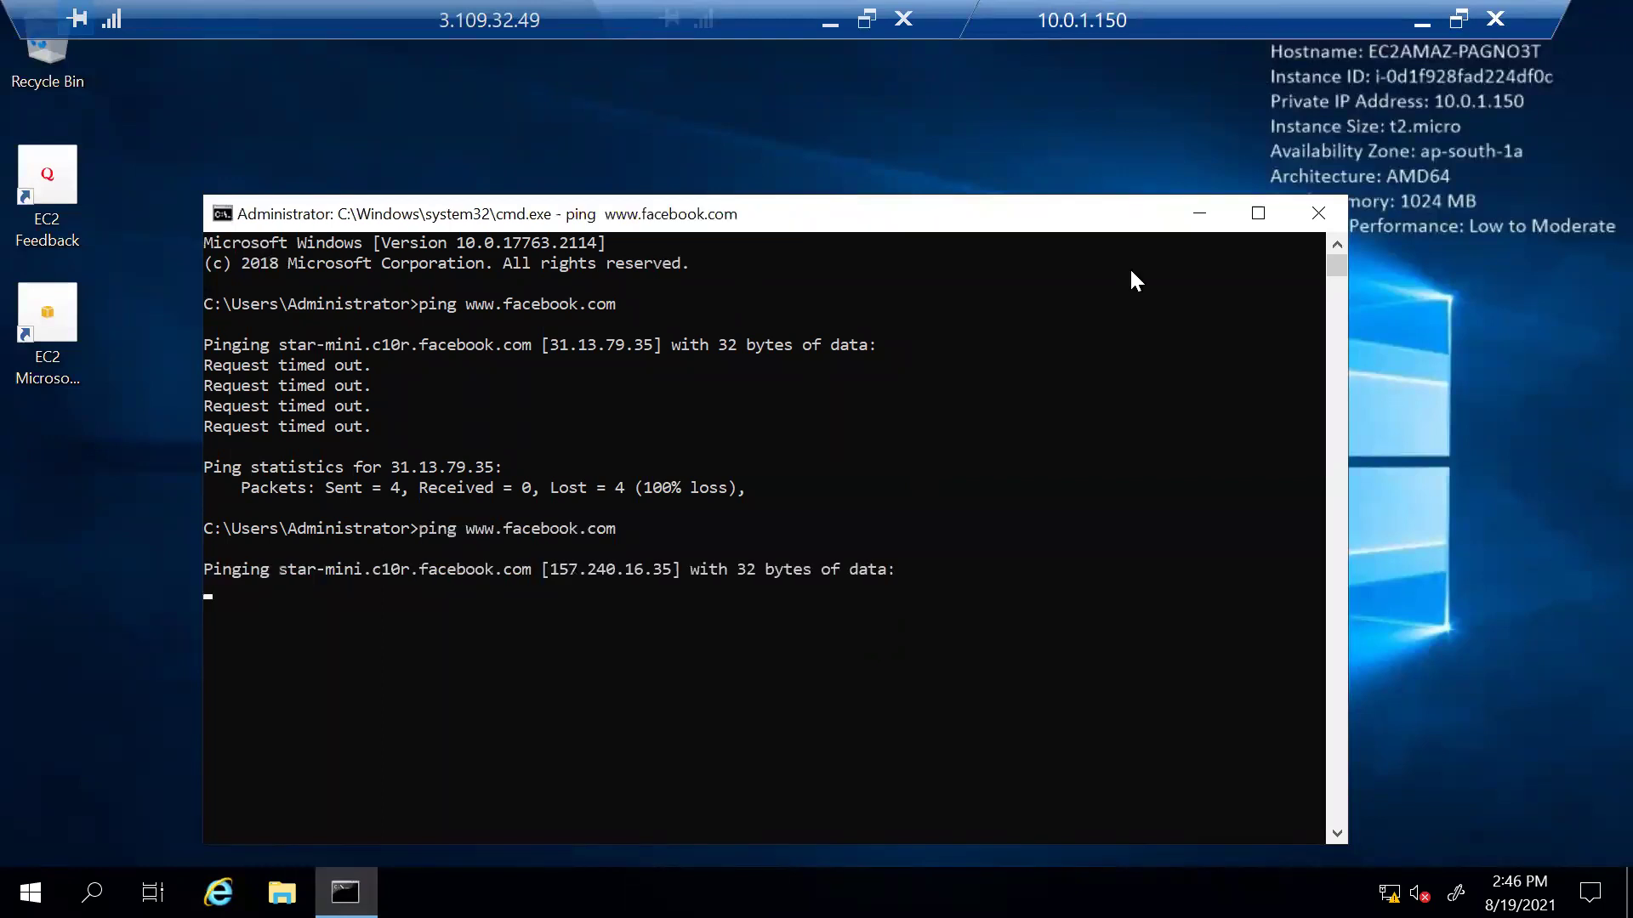
- Take the private server session out of full screen, adjust it, and return to full screen
{"action": "left_click", "coordinate": [1458, 19]}
{"action": "left_click_drag", "start_coordinate": [1178, 218], "coordinate": [1151, 446]}
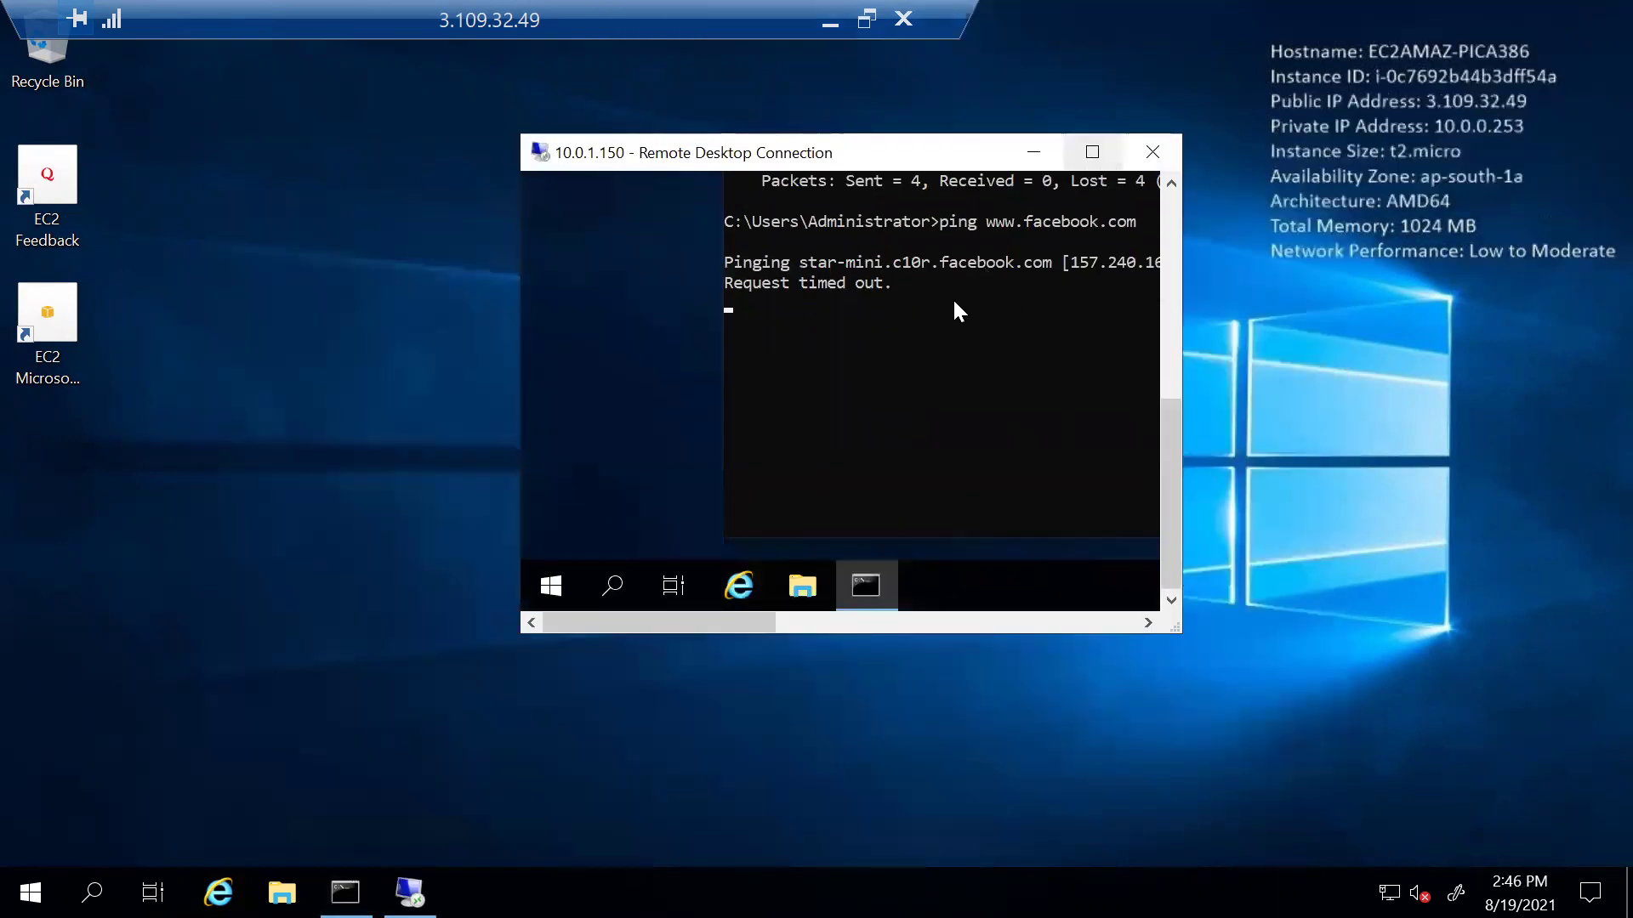
{"action": "left_click", "coordinate": [1092, 153]}
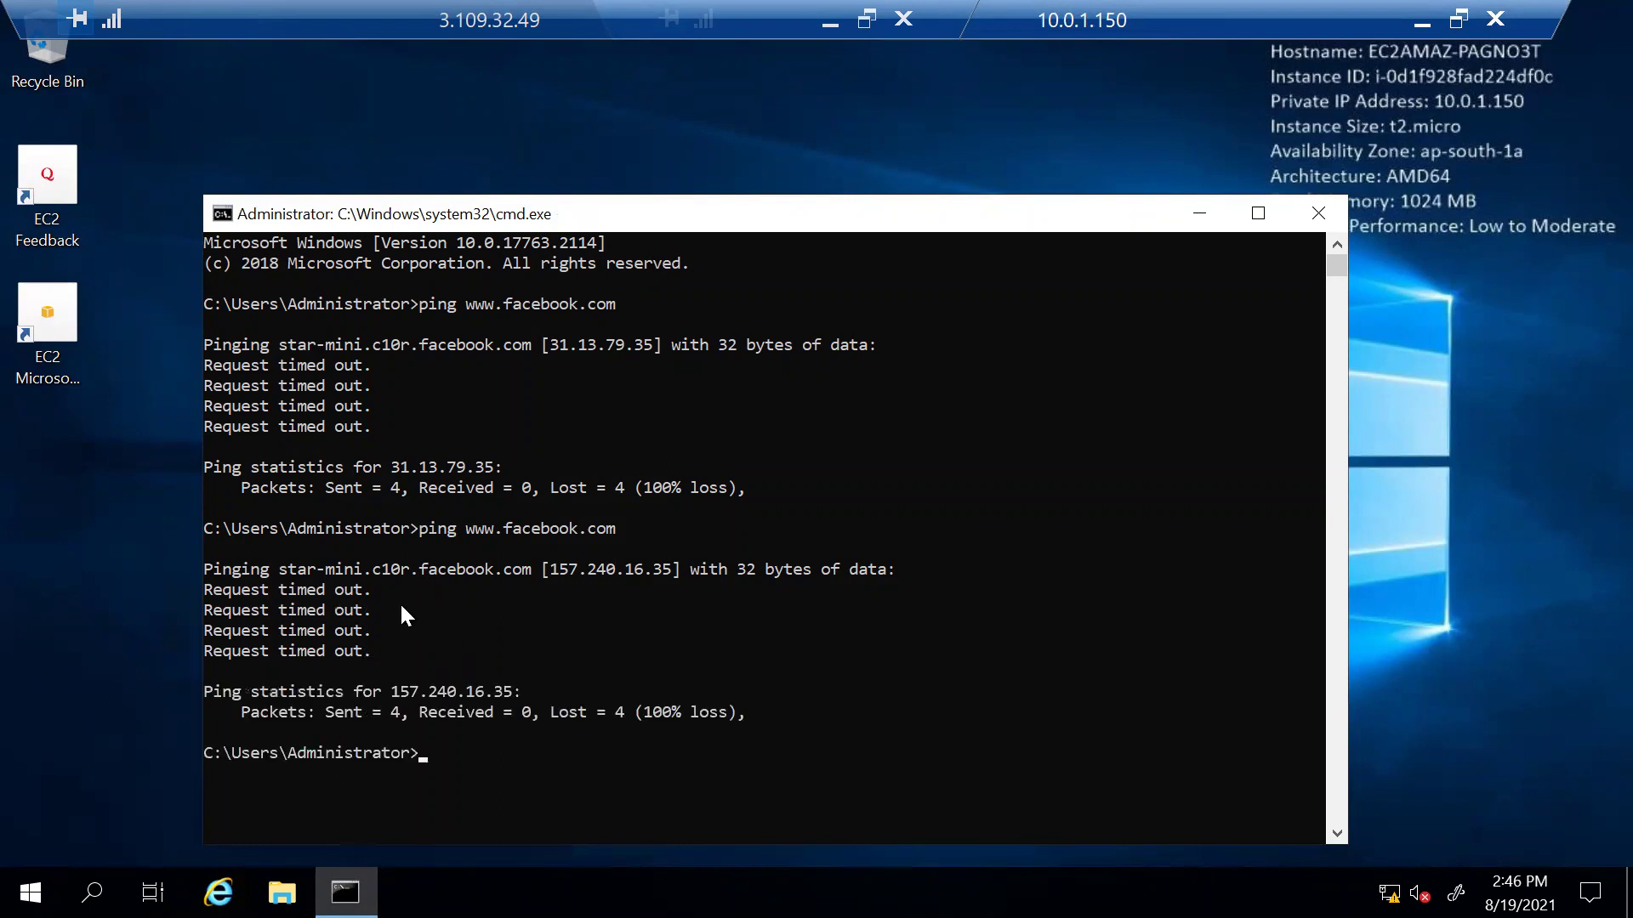
{"action": "key", "text": "Up"}
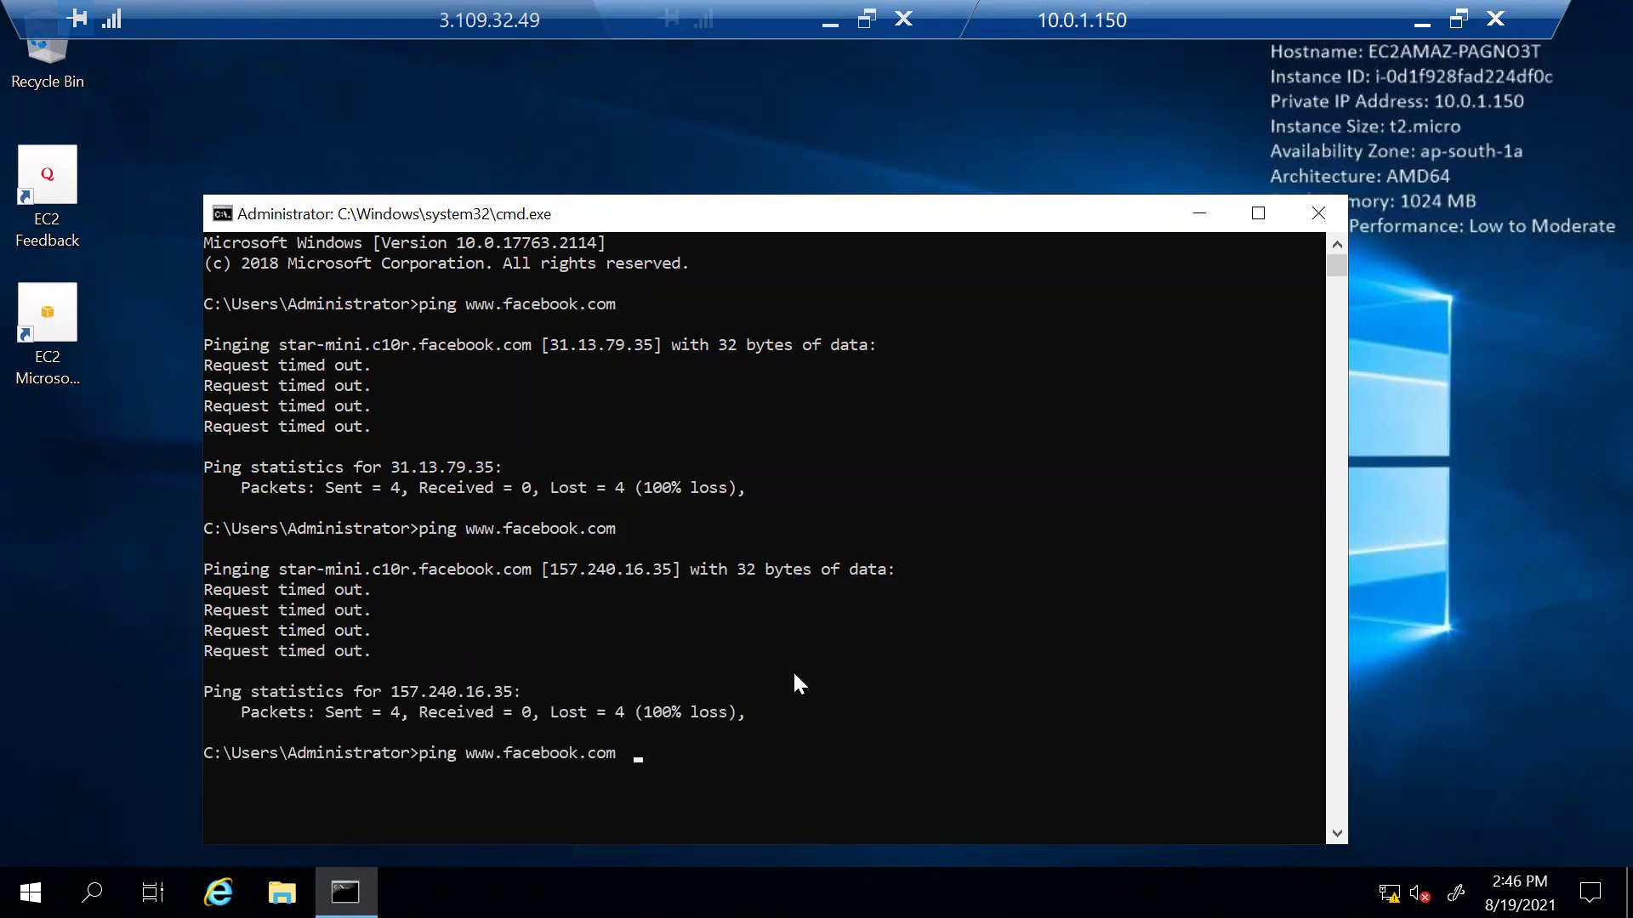
{"action": "type", "text": "-t"}
{"action": "key", "text": "Return"}
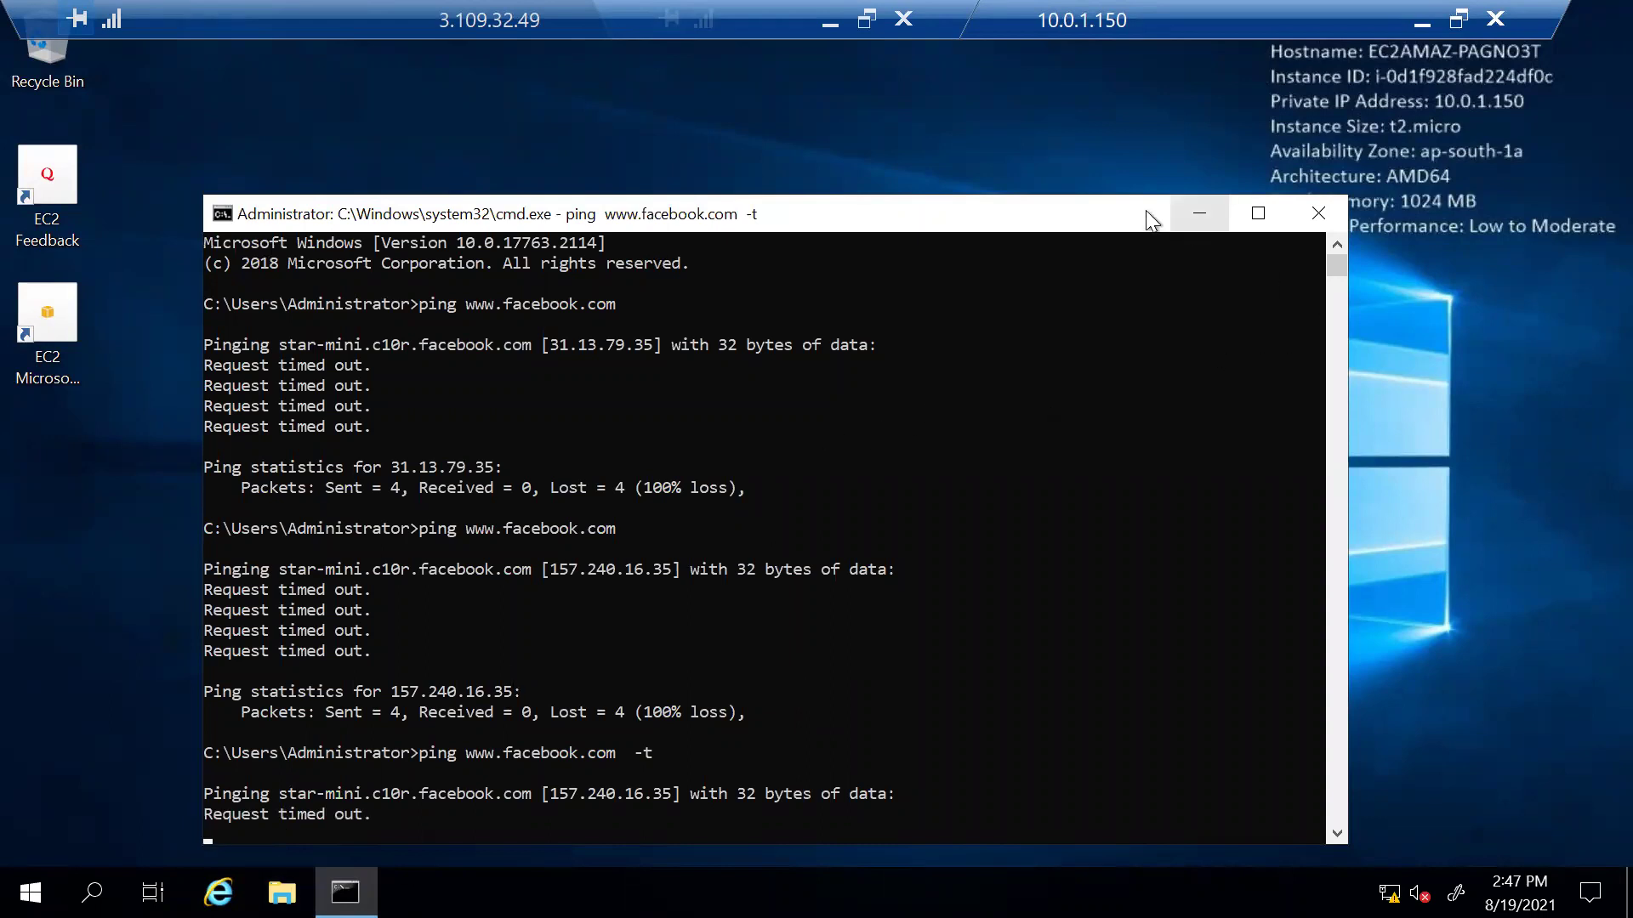
{"action": "left_click_drag", "start_coordinate": [1101, 153], "coordinate": [1101, 130]}
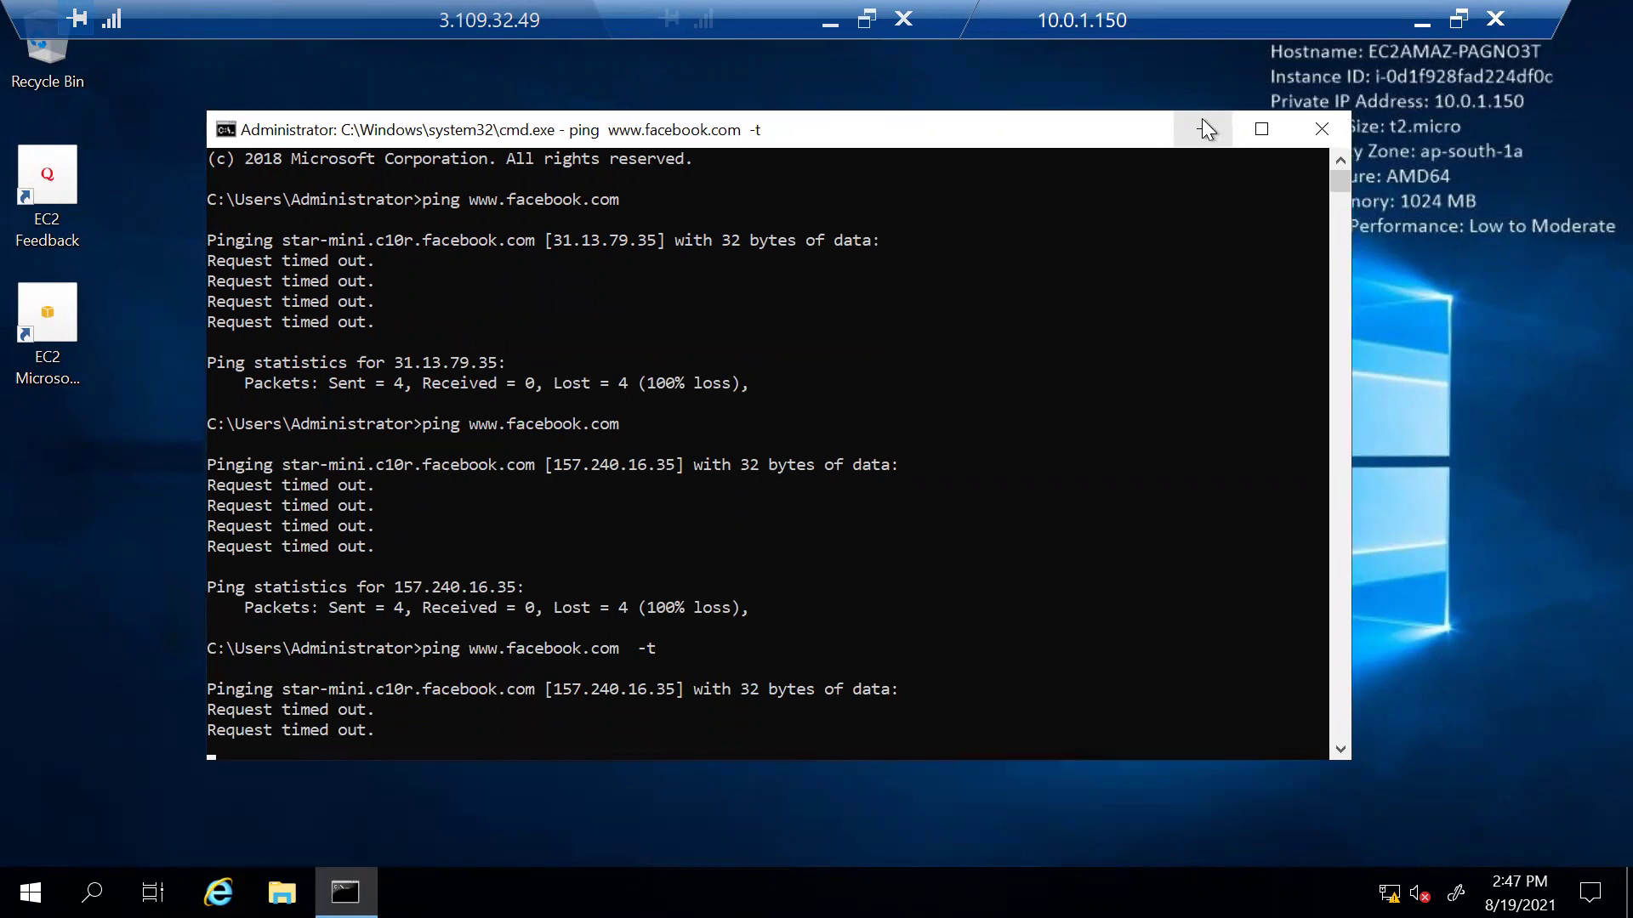
{"action": "left_click", "coordinate": [1459, 19]}
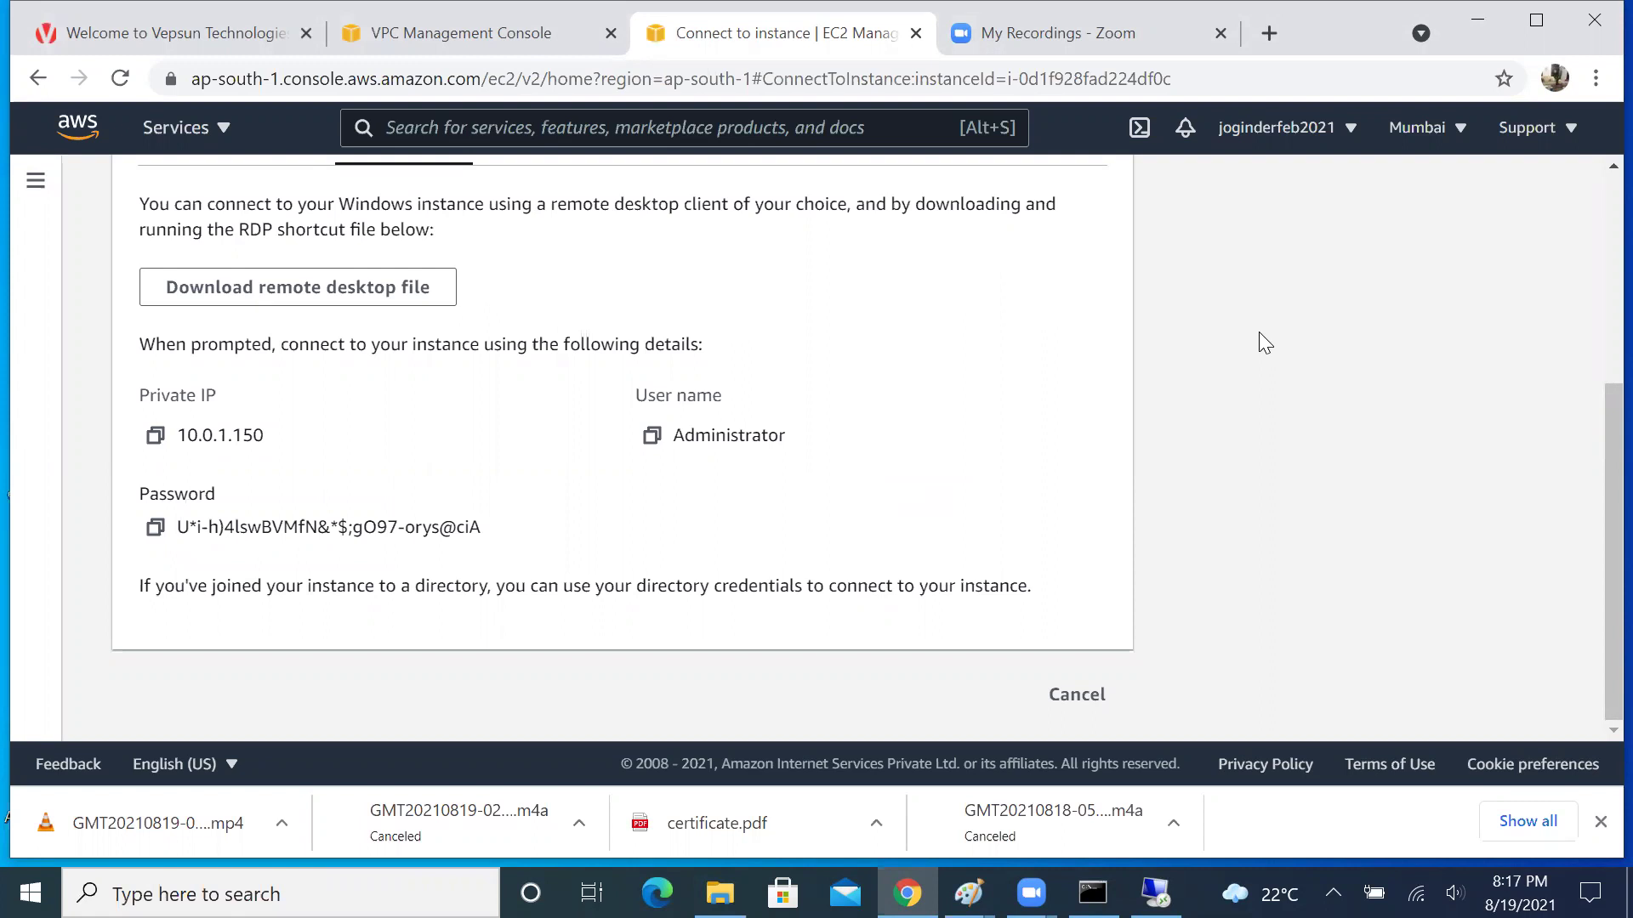
- Switch to the VPC console tab and open the NAT Gateways list from the sidebar
{"action": "scroll", "coordinate": [1004, 456], "scroll_direction": "up", "scroll_amount": 5}
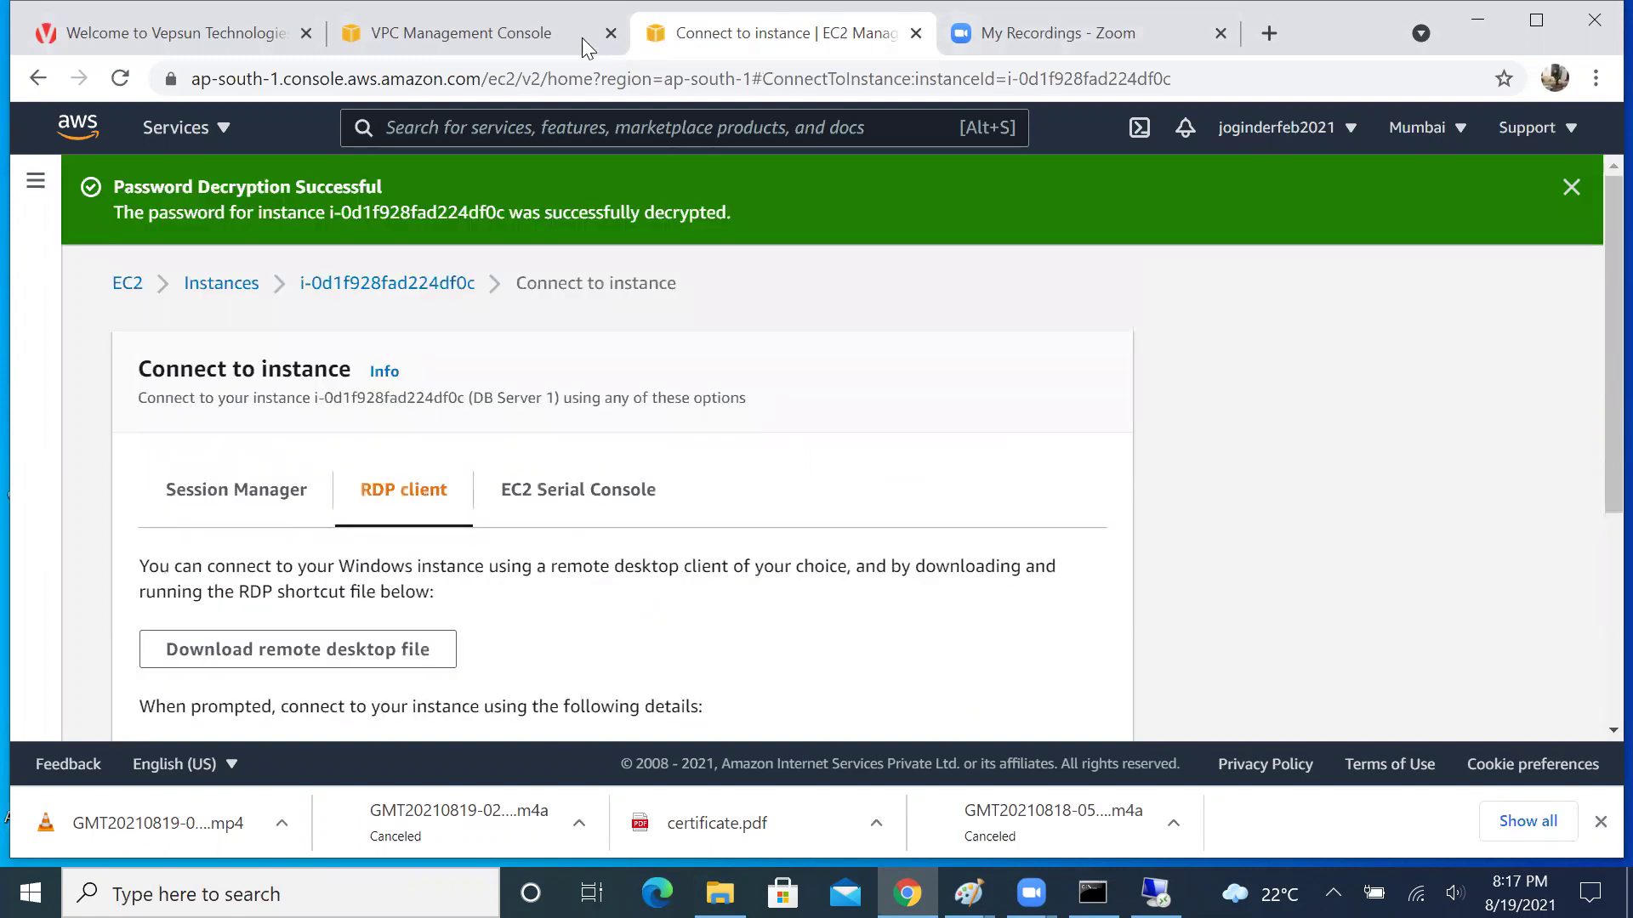
{"action": "left_click", "coordinate": [449, 31]}
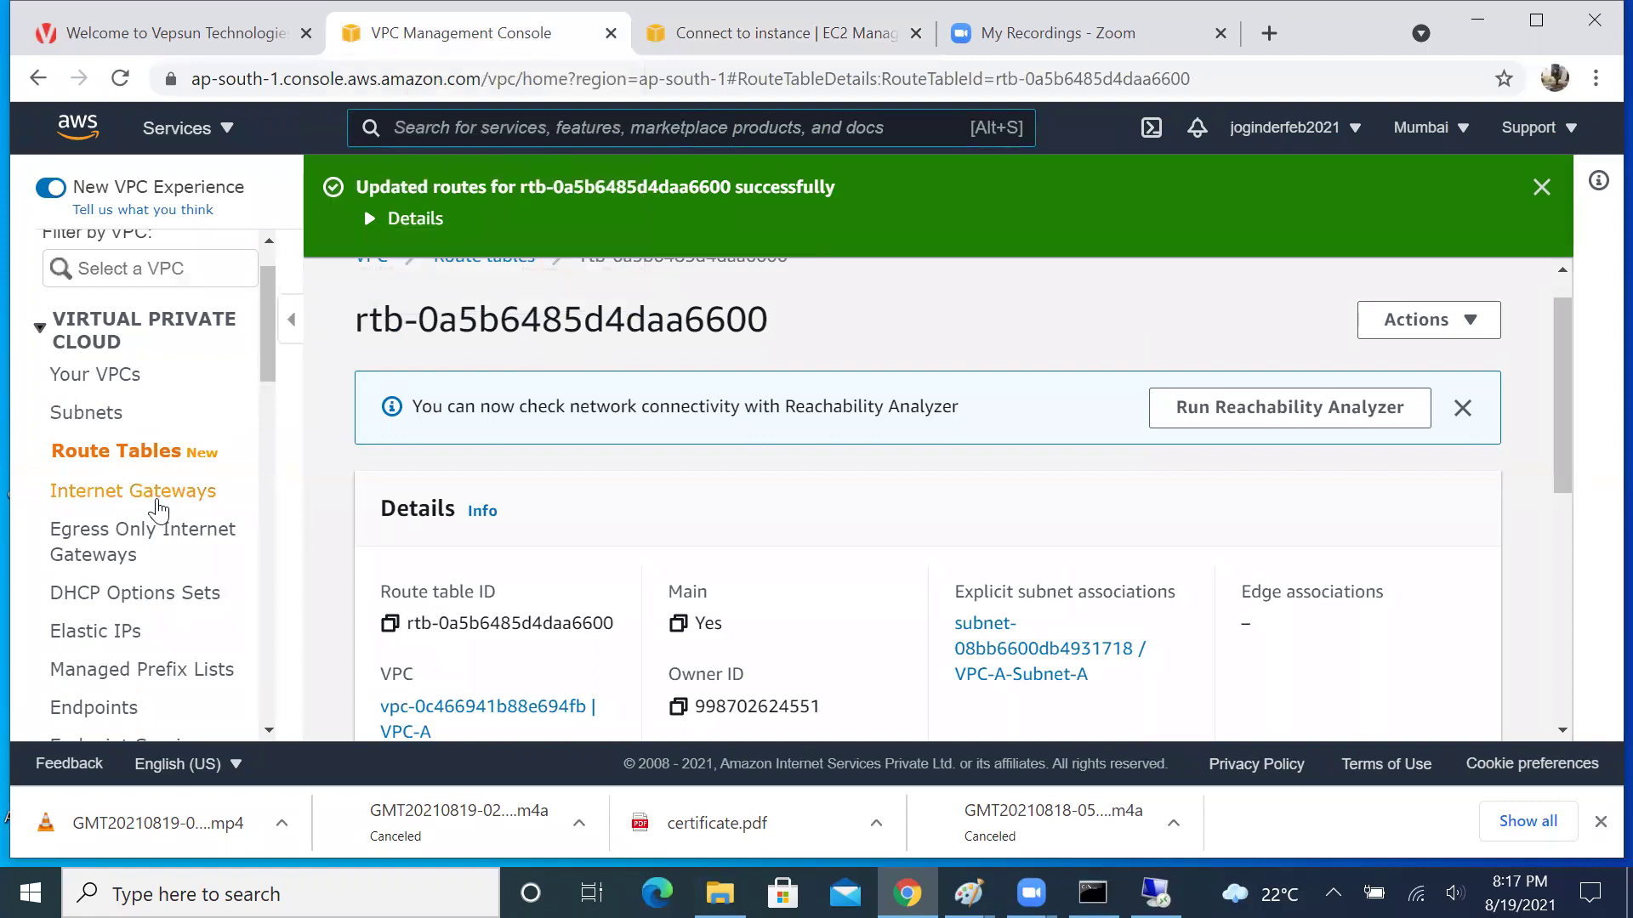
{"action": "scroll", "coordinate": [147, 541], "scroll_direction": "down", "scroll_amount": 3}
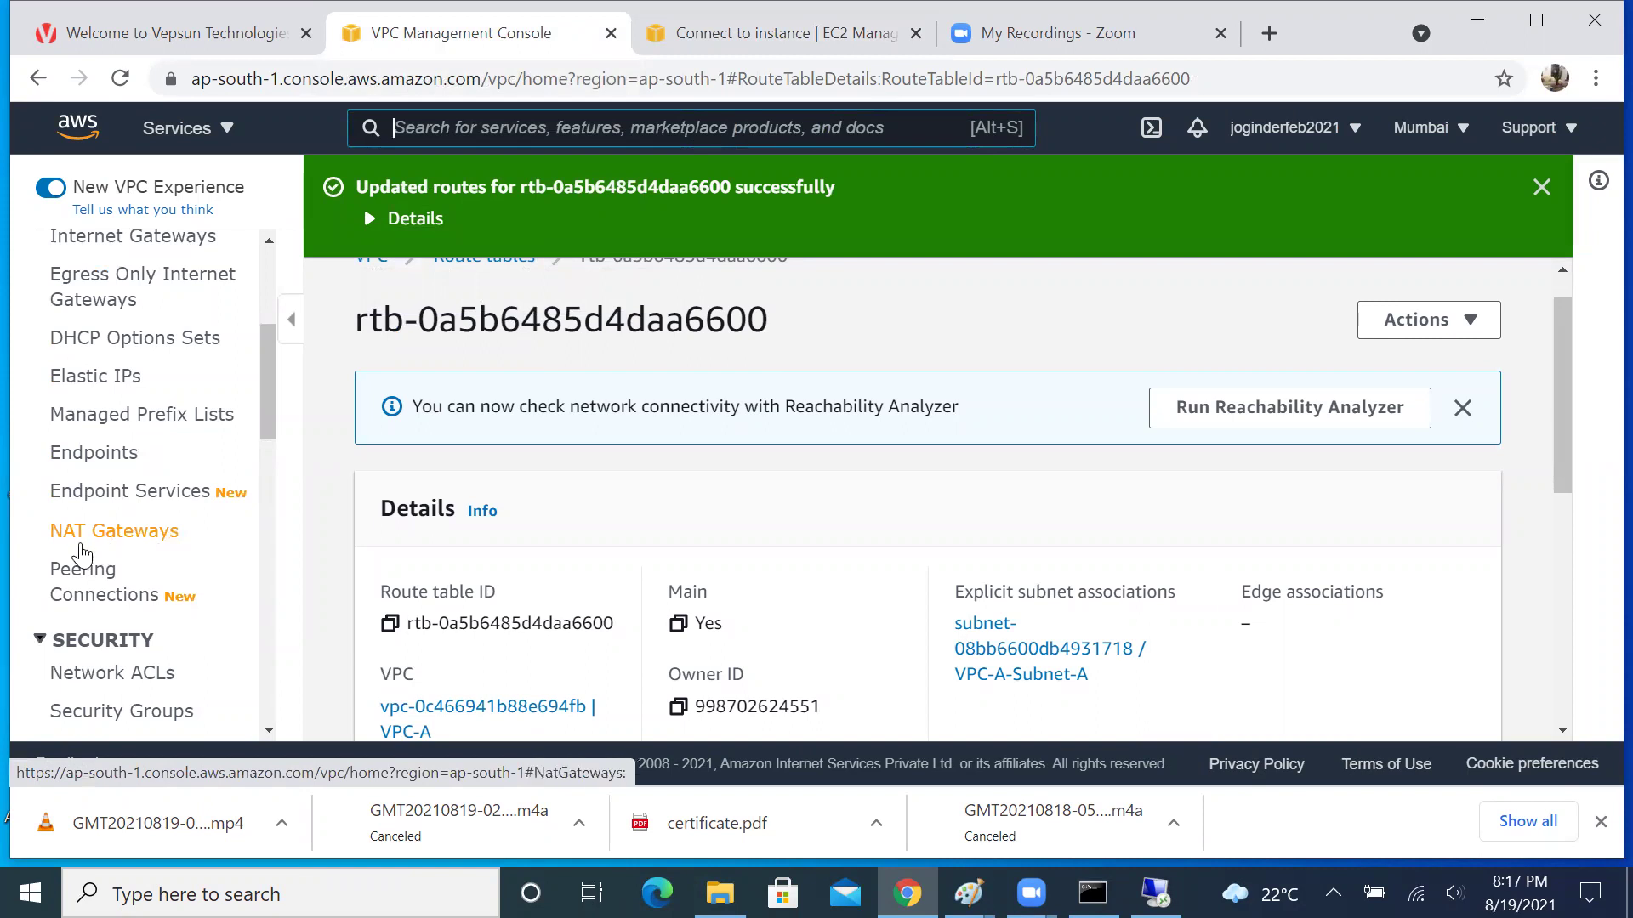
{"action": "left_click", "coordinate": [73, 533]}
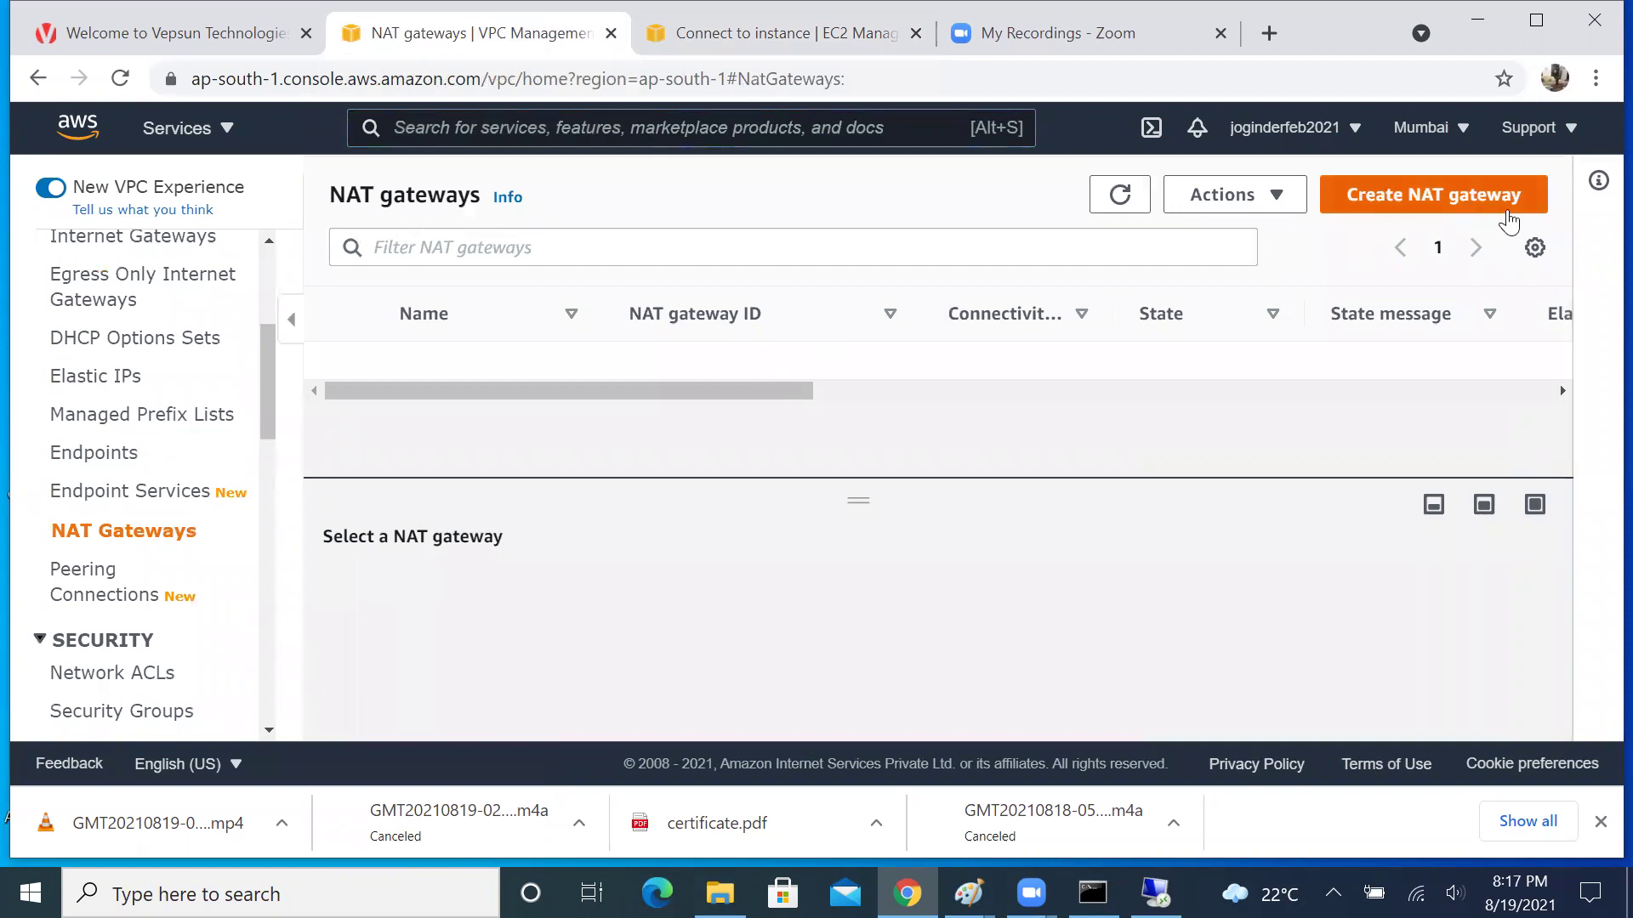
- Start a new NAT gateway named mynatgateway and browse the subnet list without choosing one
{"action": "left_click", "coordinate": [1451, 214]}
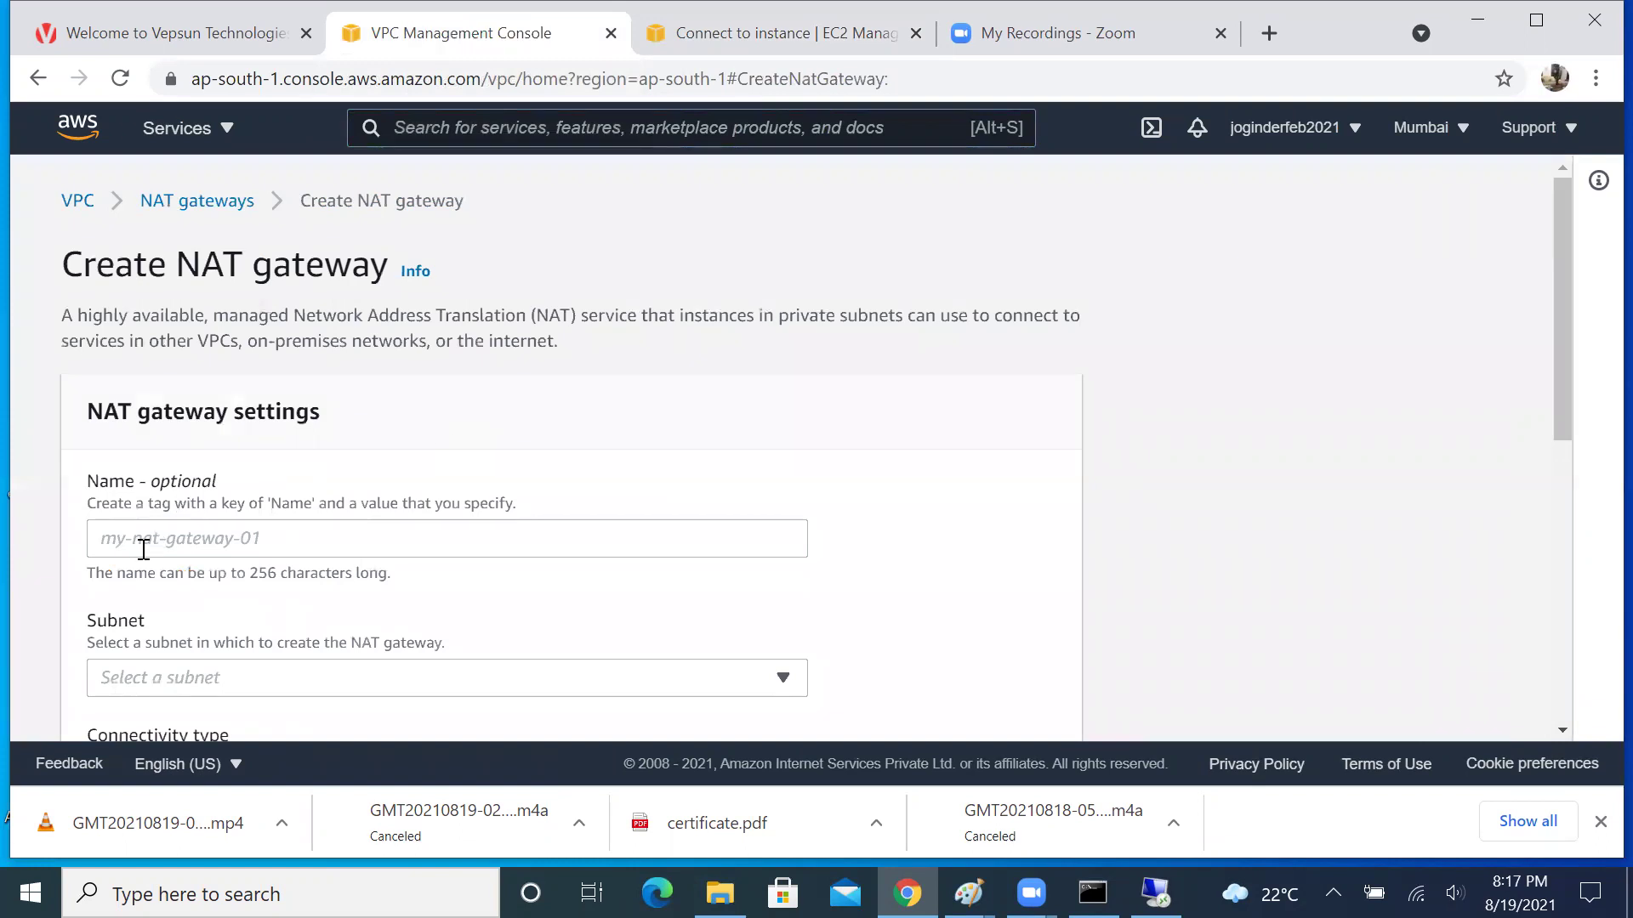
{"action": "left_click", "coordinate": [143, 548]}
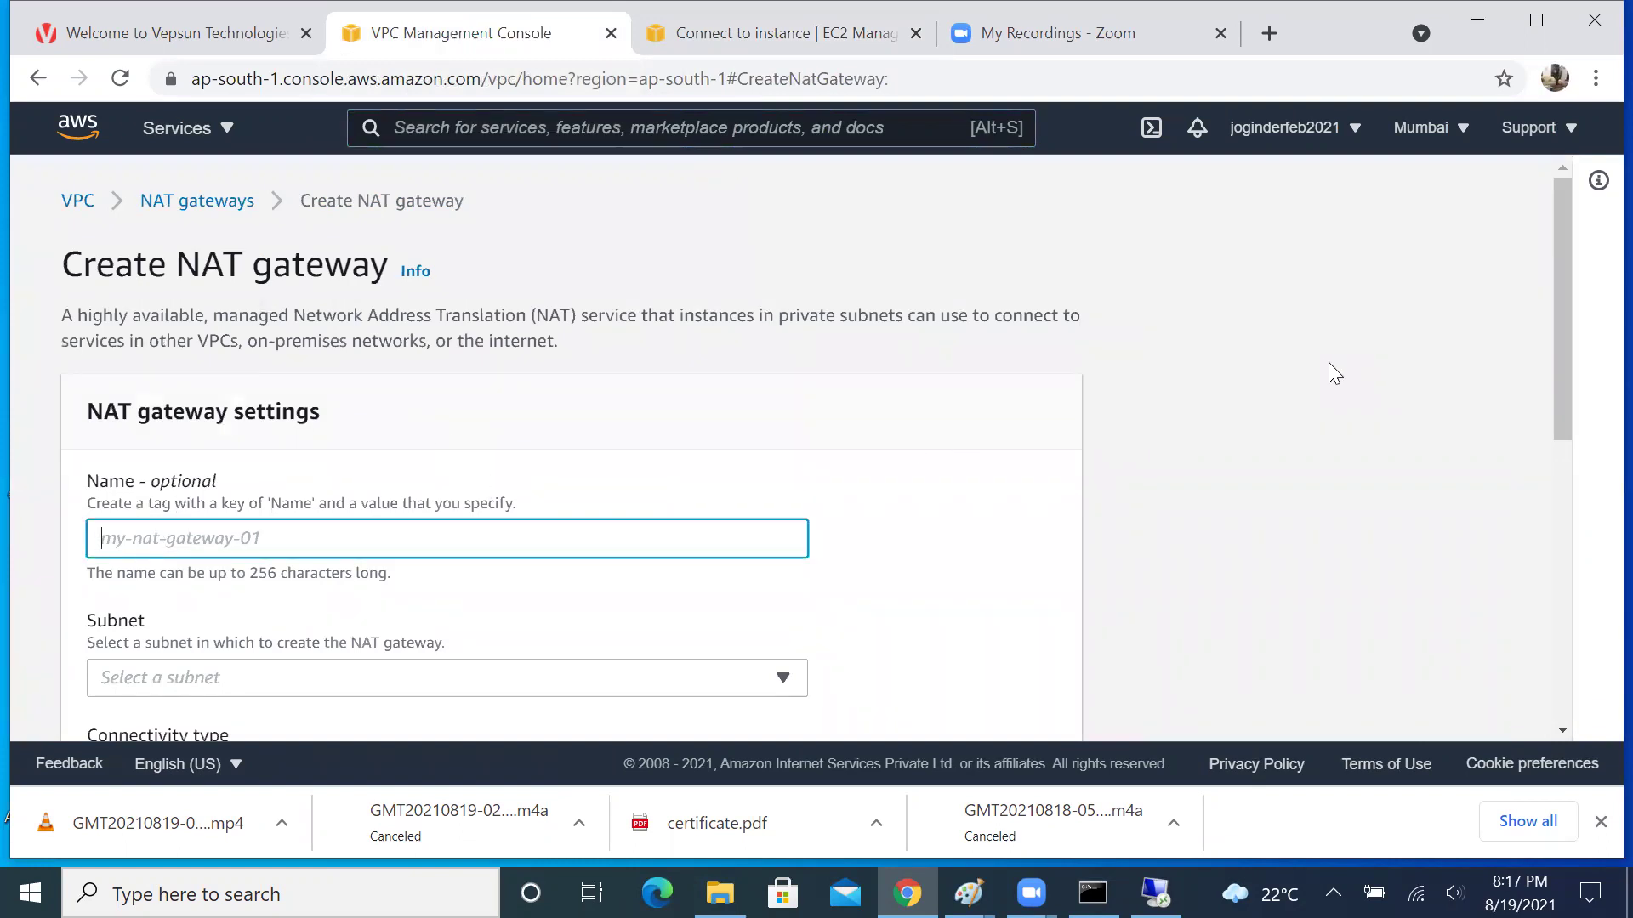
{"action": "type", "text": "my"}
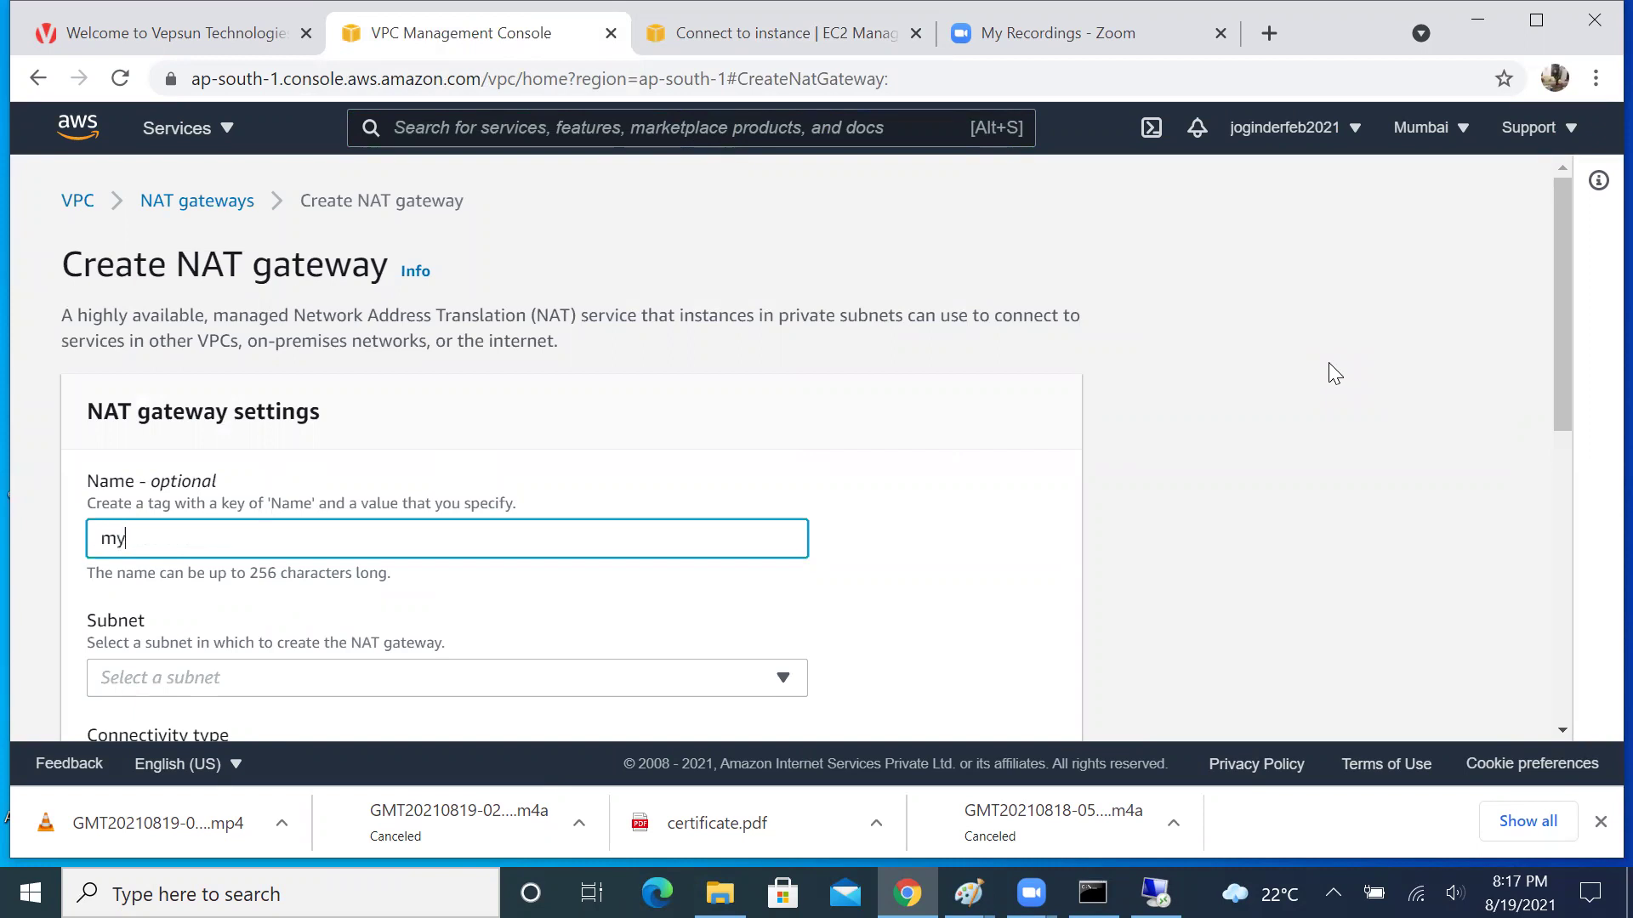
{"action": "type", "text": "natgateway"}
{"action": "scroll", "coordinate": [681, 394], "scroll_direction": "down", "scroll_amount": 1}
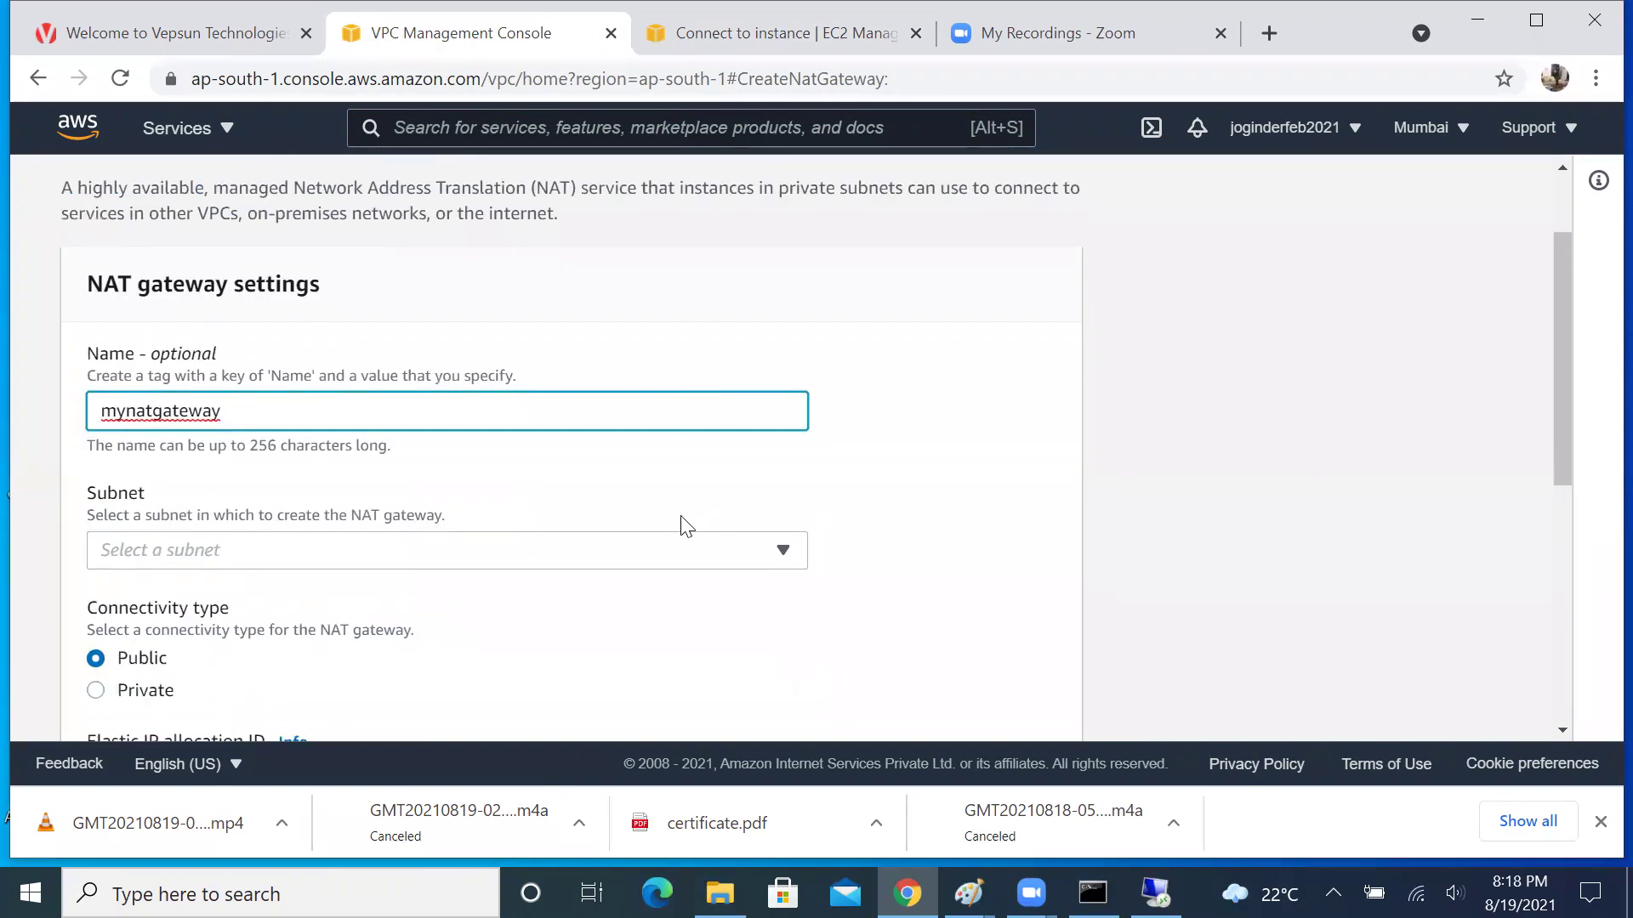
{"action": "left_click", "coordinate": [725, 558]}
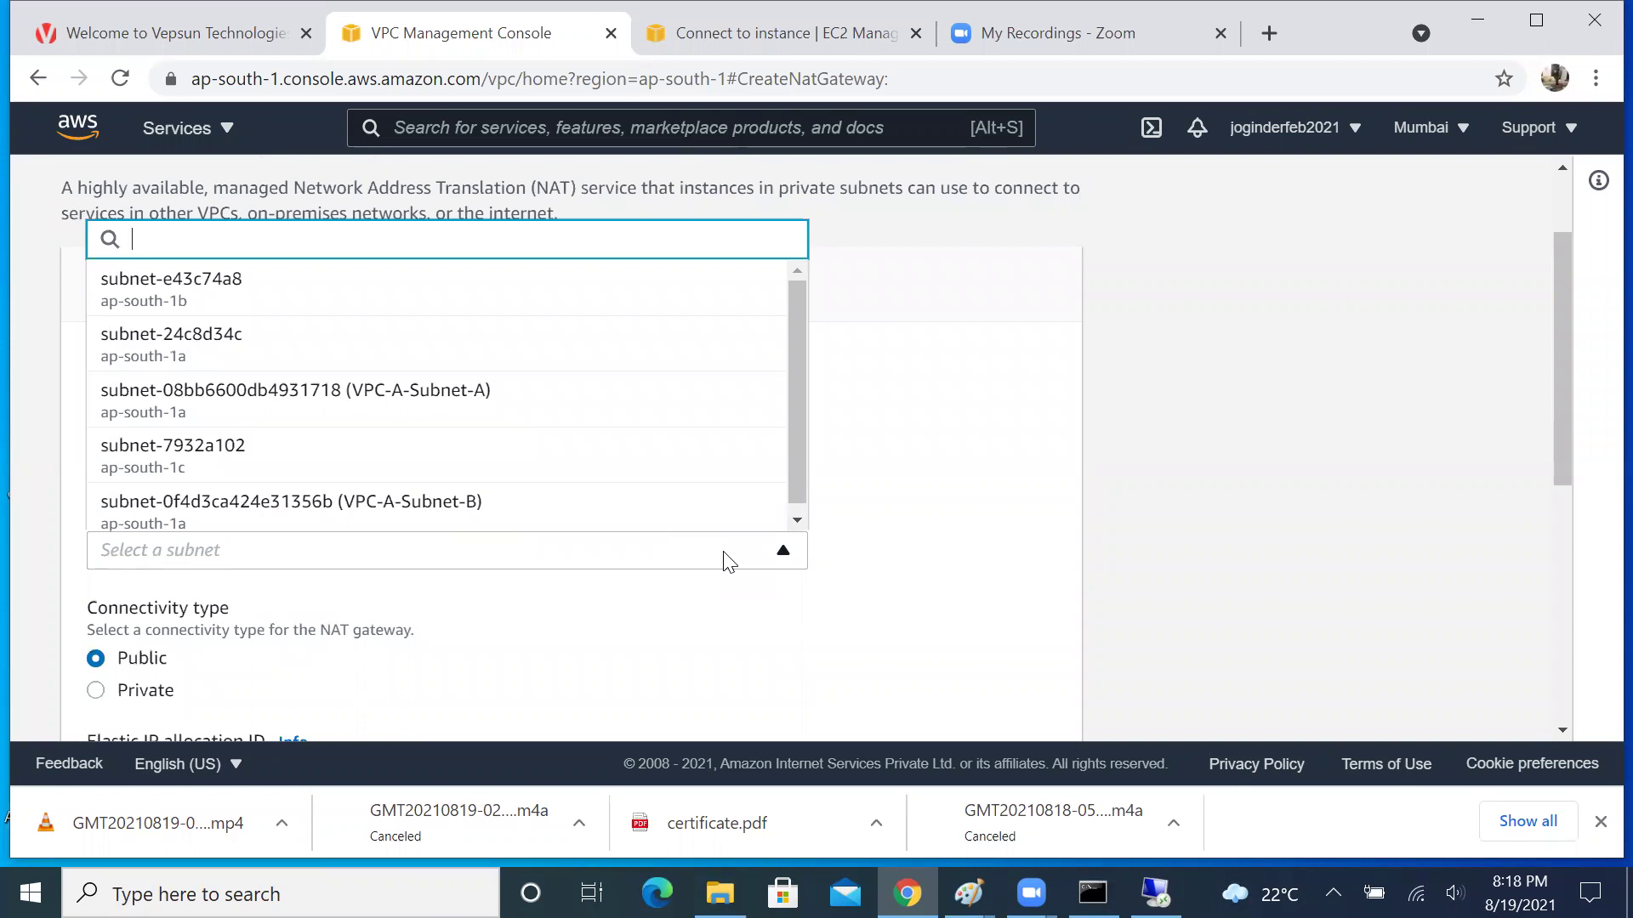
{"action": "left_click", "coordinate": [1050, 478]}
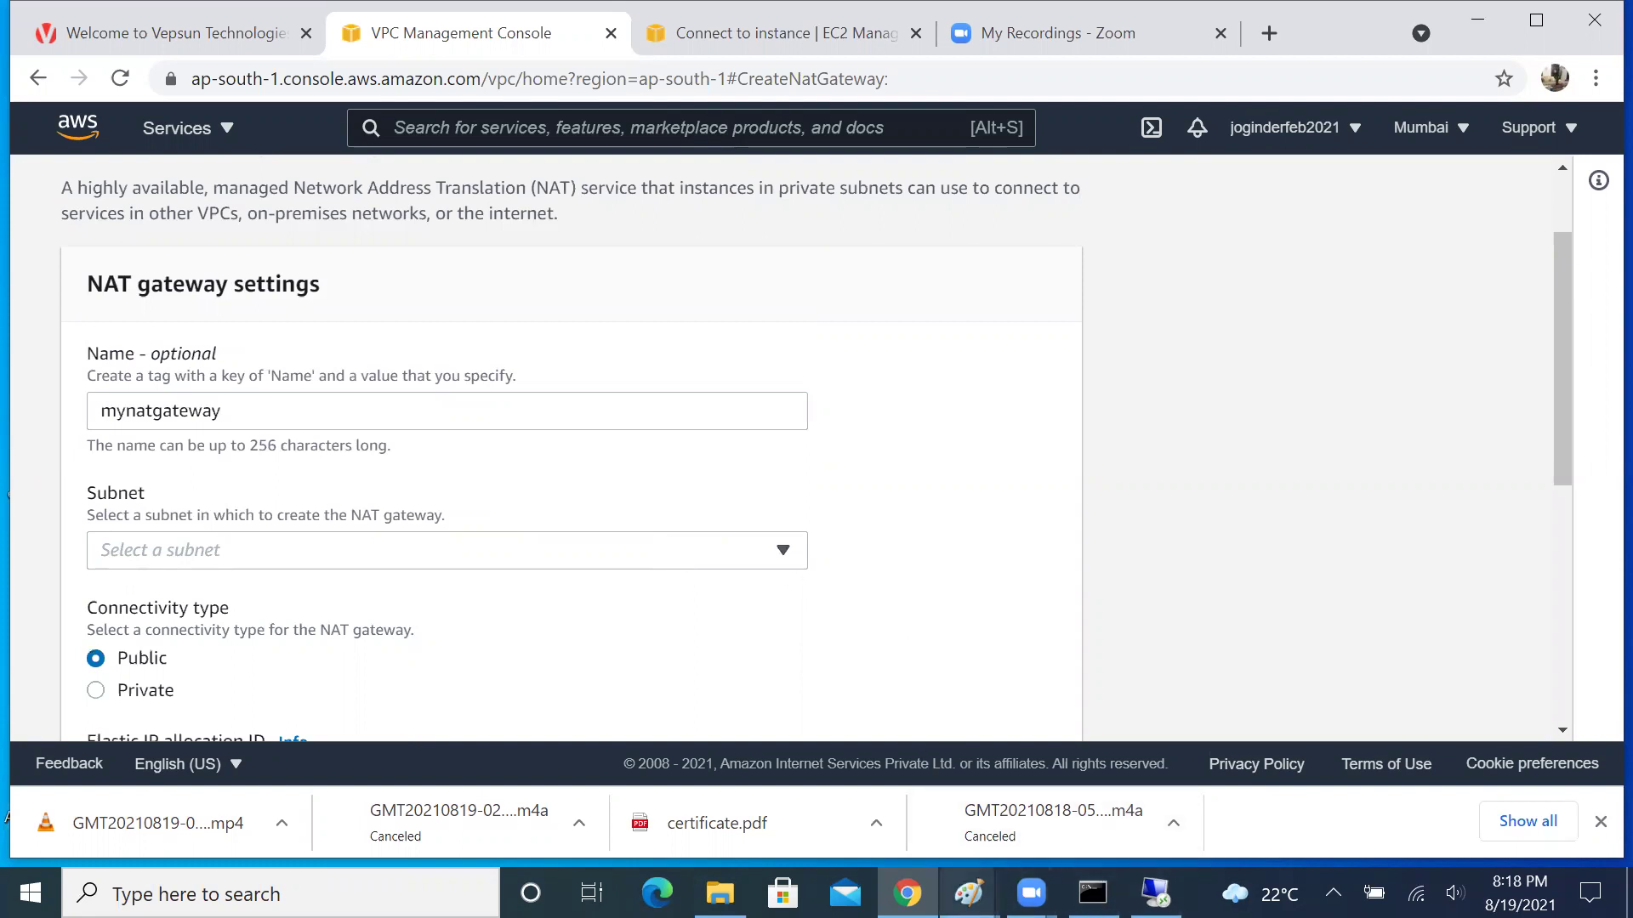
- Draw a small tick on the Paint NAT Gateway diagram, then return to the gateway form
{"action": "left_click", "coordinate": [969, 893]}
{"action": "left_click", "coordinate": [1119, 791]}
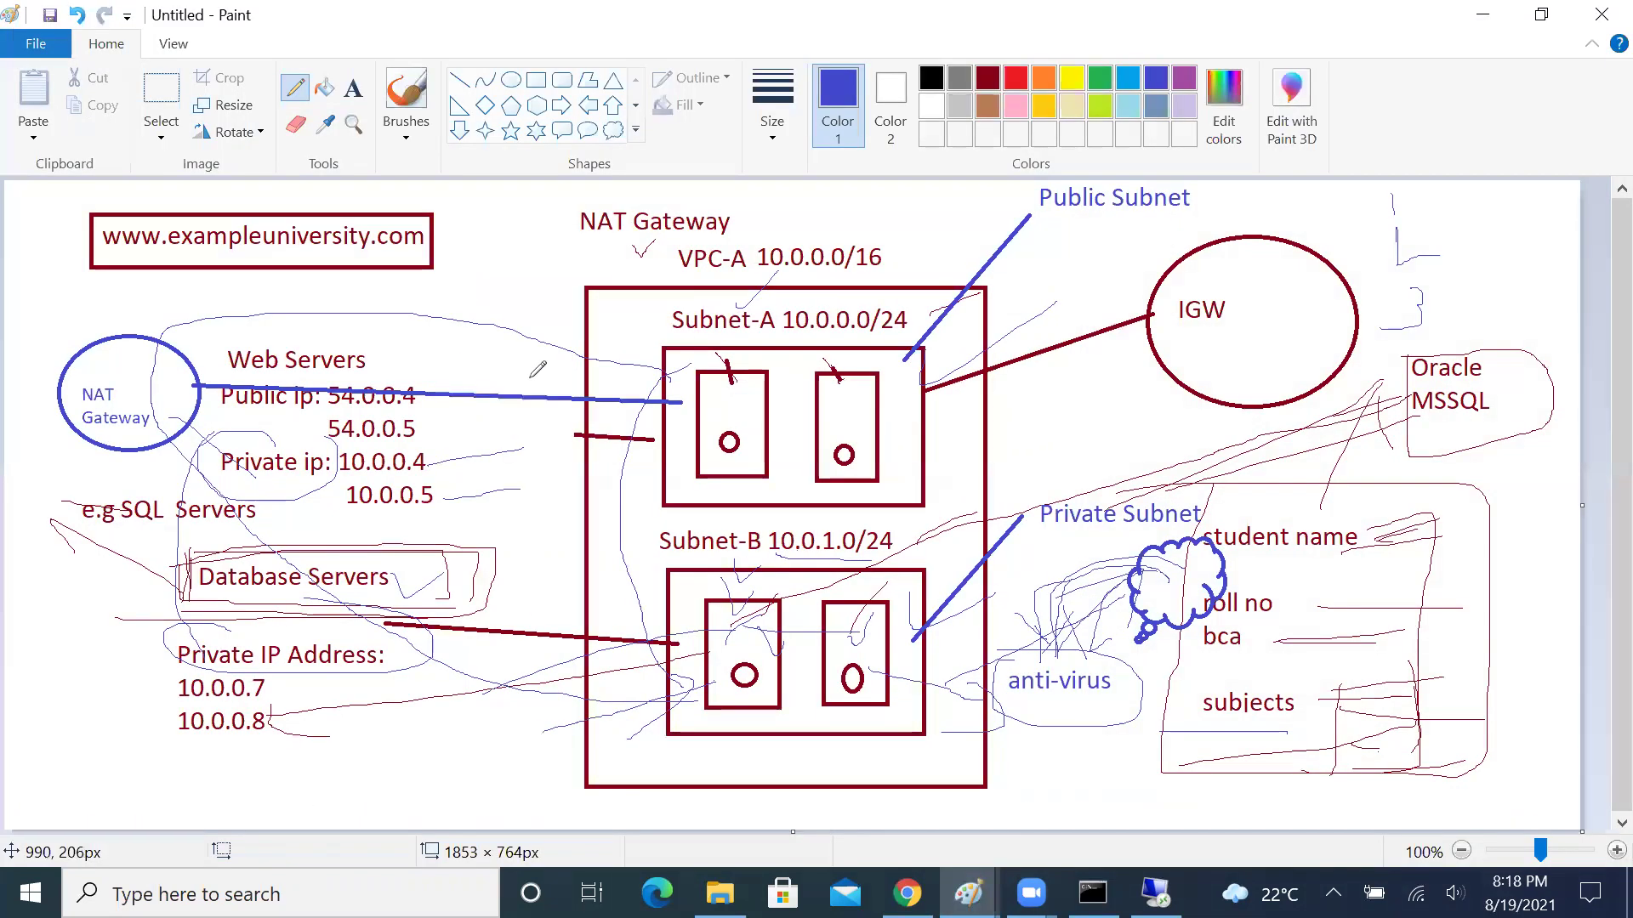
{"action": "left_click_drag", "start_coordinate": [152, 365], "coordinate": [135, 379]}
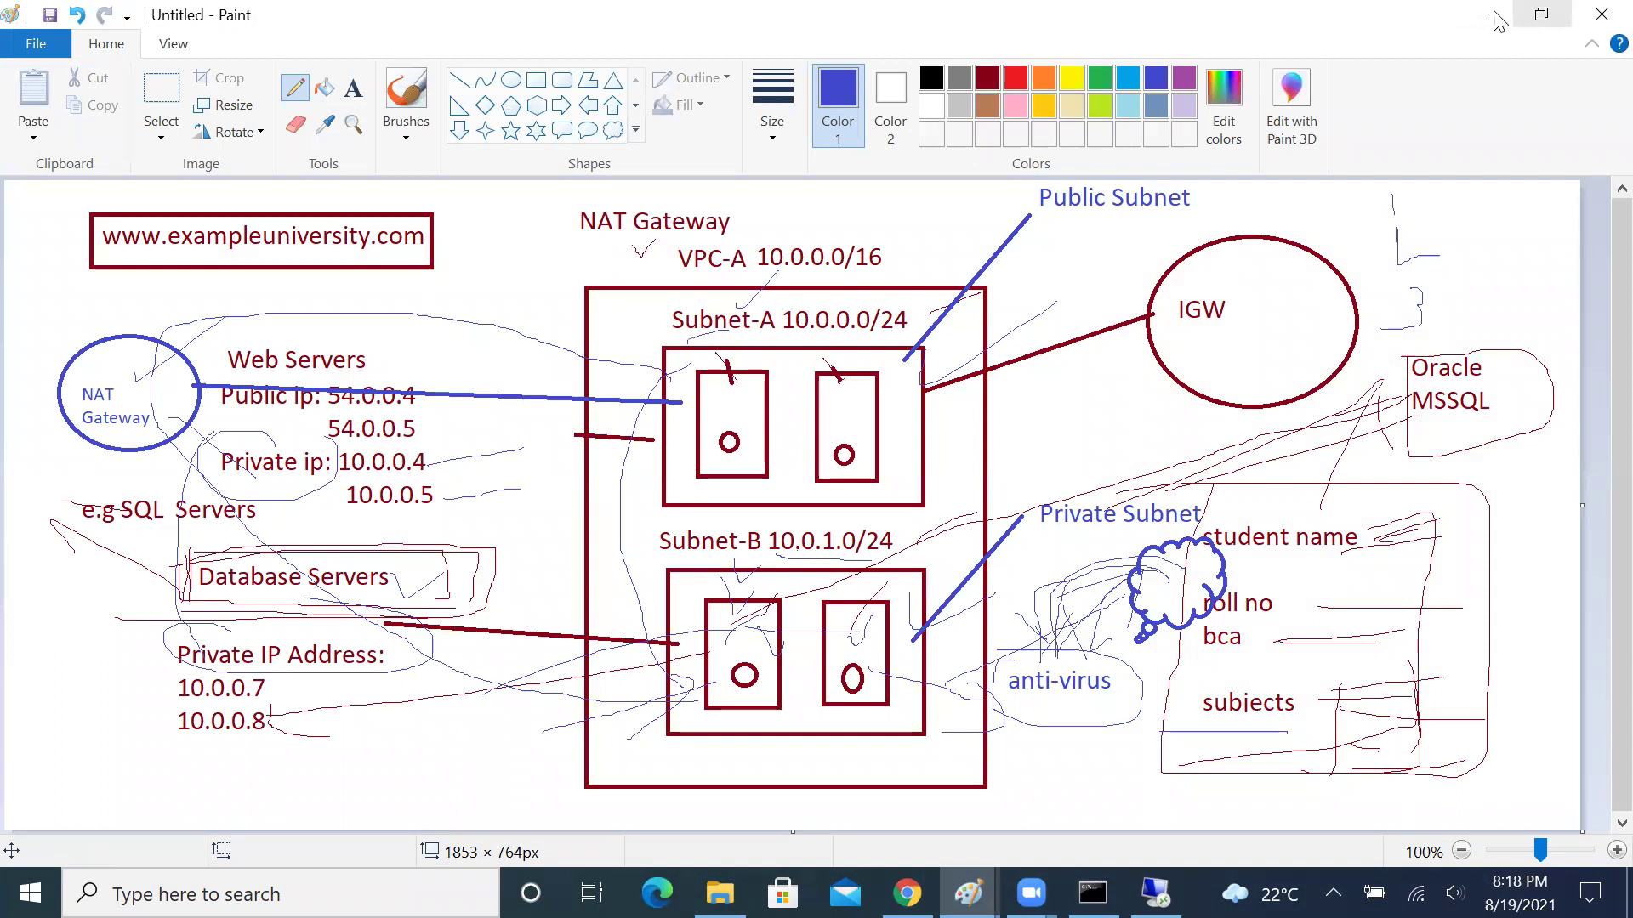
{"action": "key", "text": "alt+Tab"}
{"action": "left_click", "coordinate": [336, 551]}
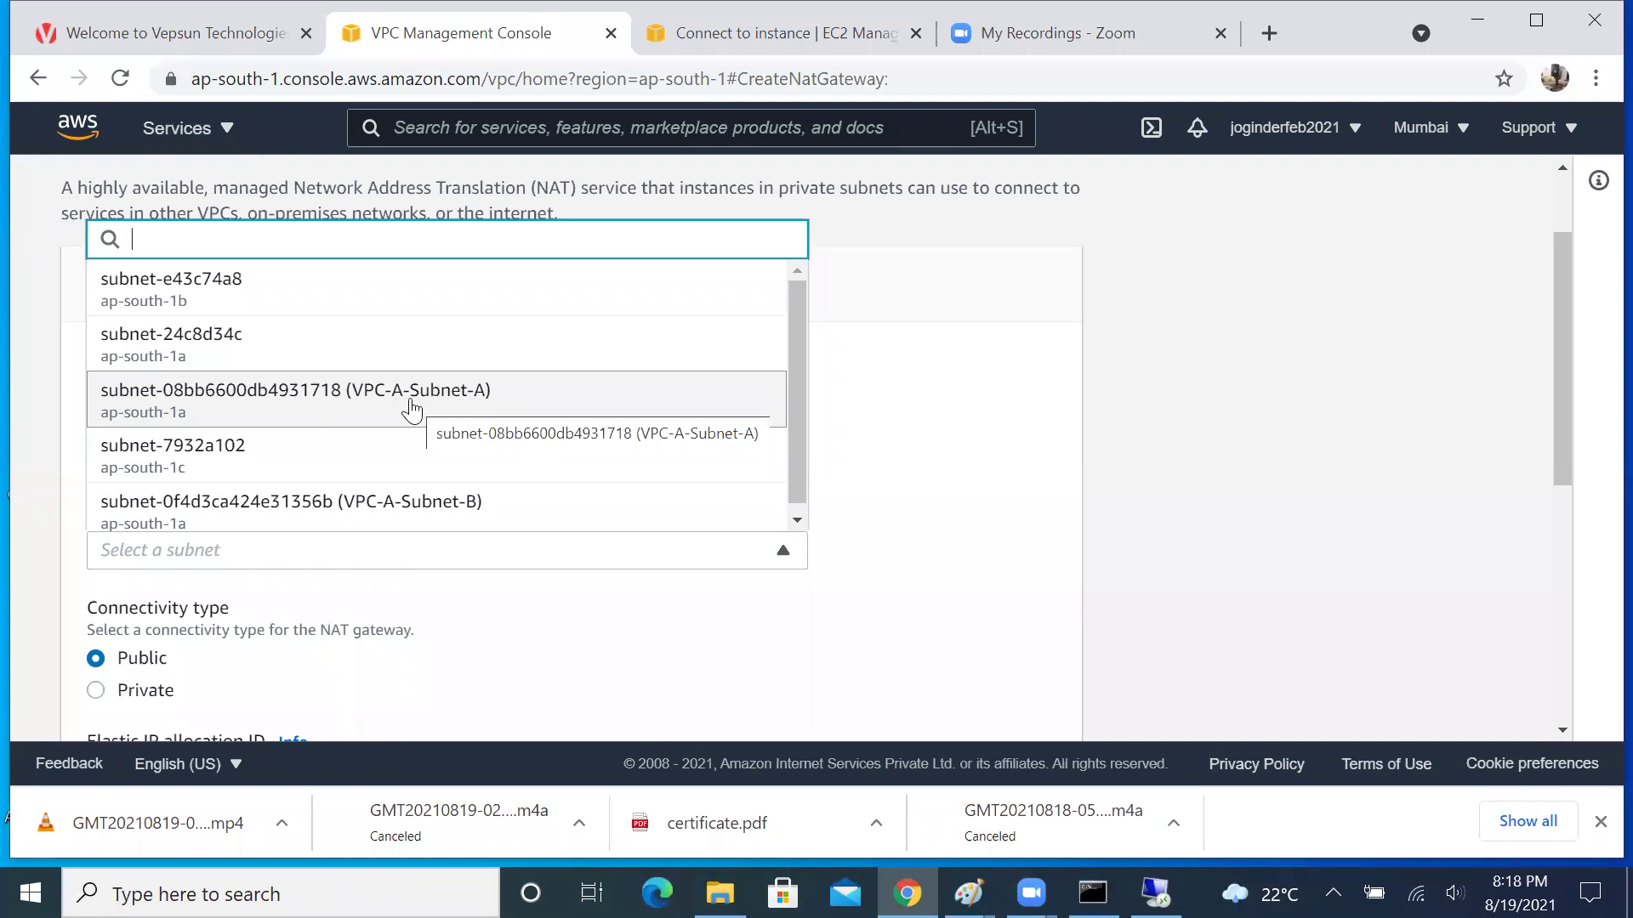
- Place the NAT gateway in VPC-A-Subnet-A, allocate a new Elastic IP, and create it
{"action": "left_click", "coordinate": [413, 407]}
{"action": "scroll", "coordinate": [601, 549], "scroll_direction": "down", "scroll_amount": 3}
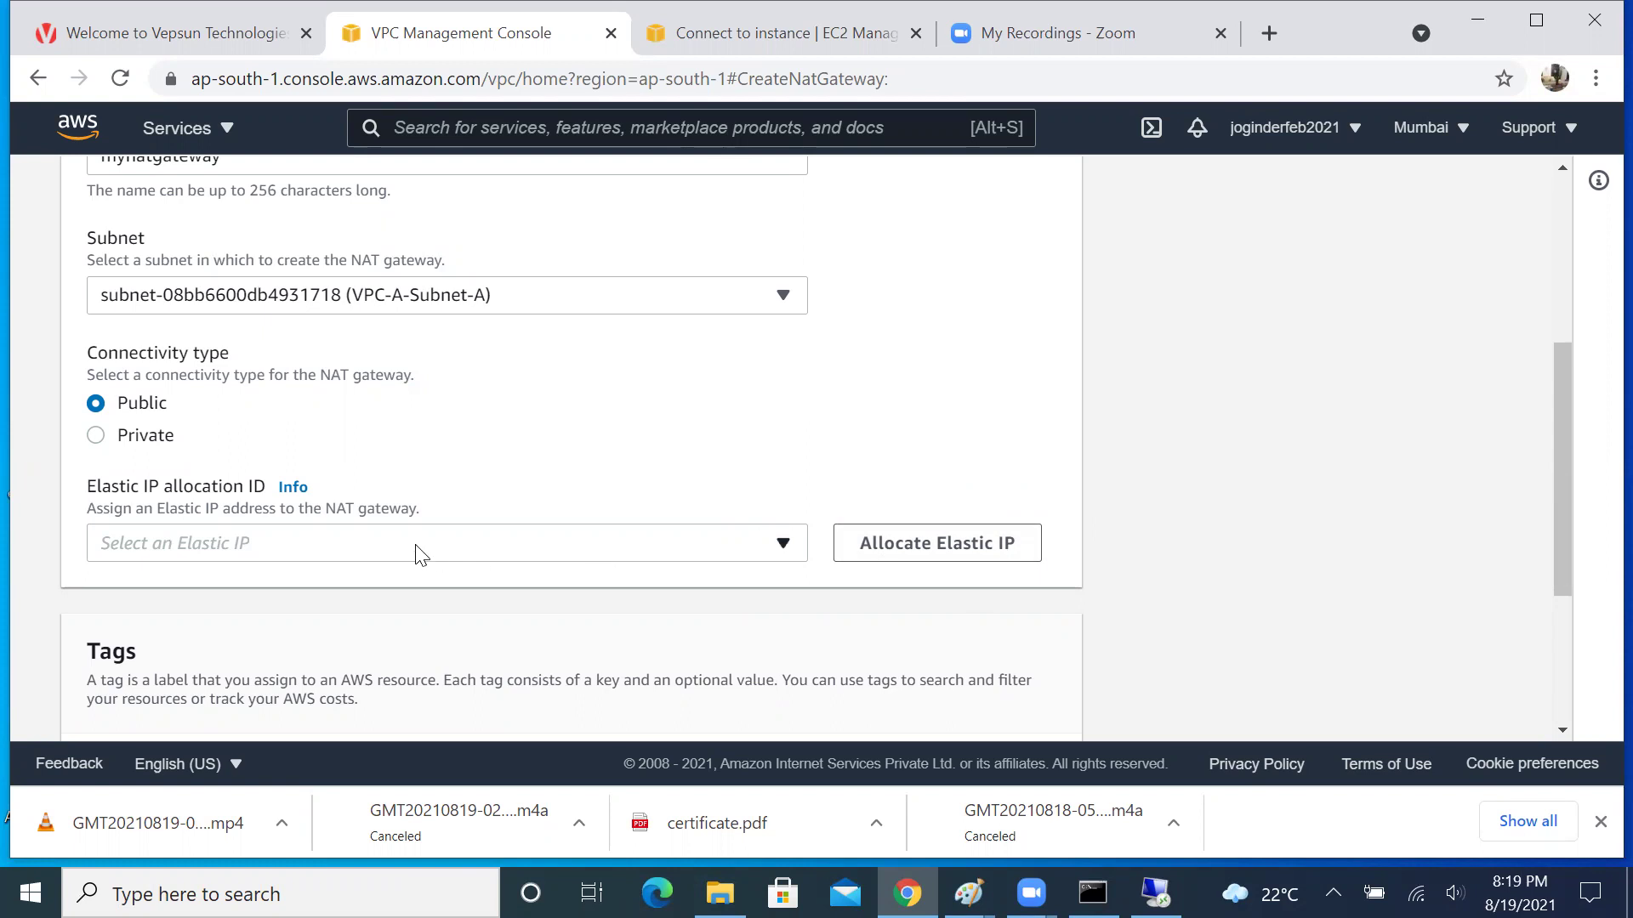
{"action": "left_click", "coordinate": [923, 557]}
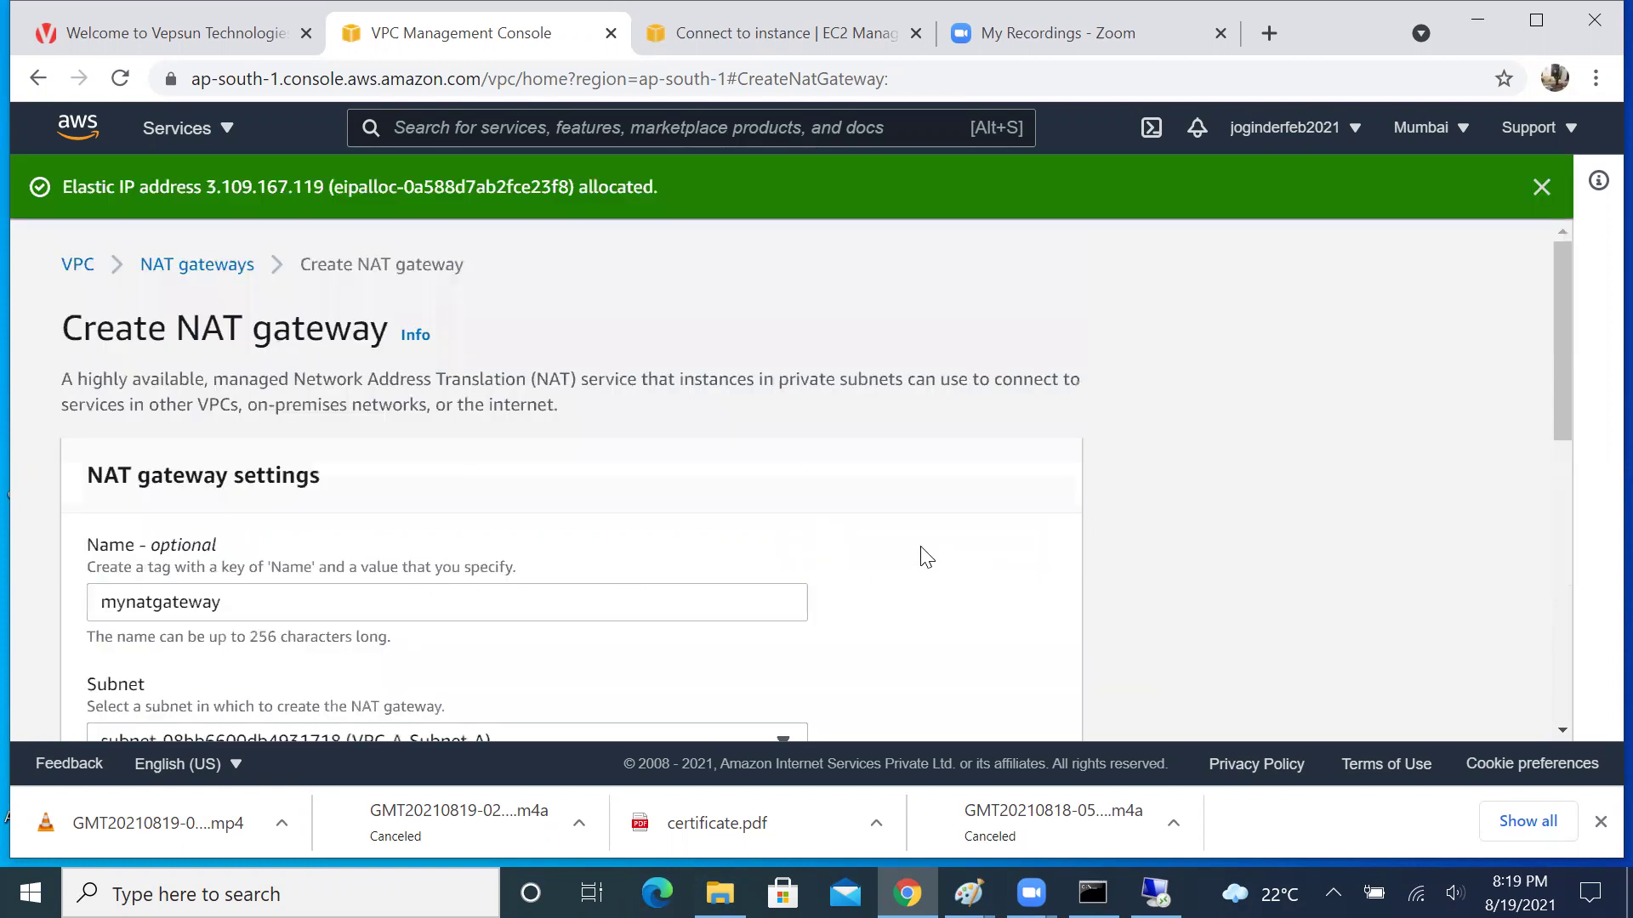
{"action": "scroll", "coordinate": [853, 516], "scroll_direction": "down", "scroll_amount": 5}
{"action": "scroll", "coordinate": [853, 517], "scroll_direction": "up", "scroll_amount": 3}
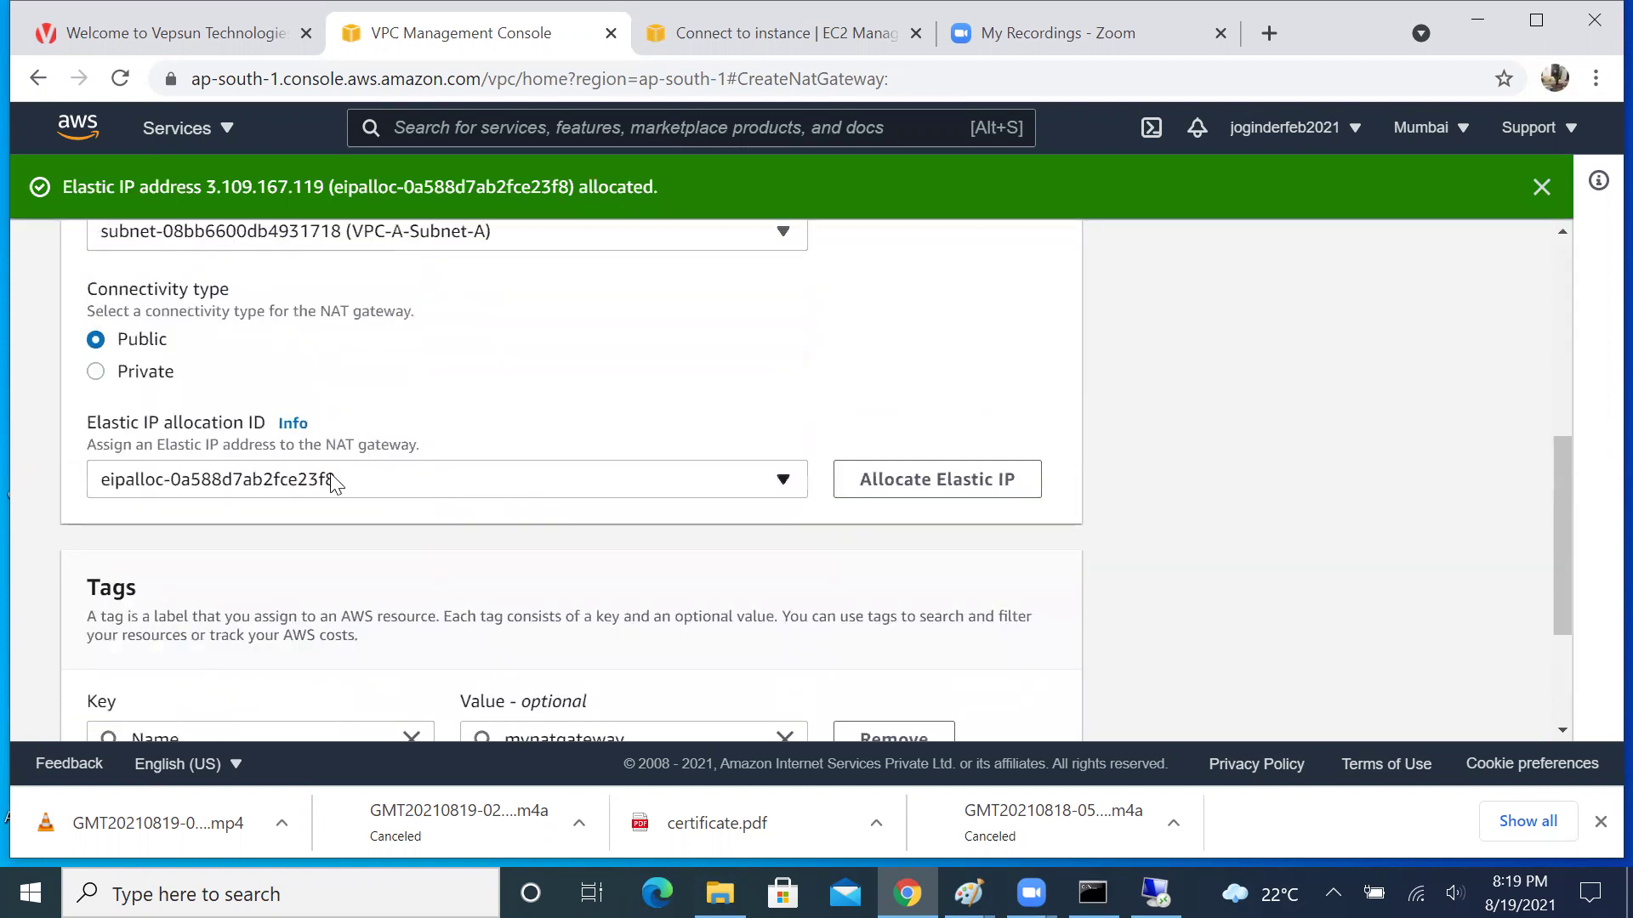
{"action": "scroll", "coordinate": [704, 485], "scroll_direction": "down", "scroll_amount": 3}
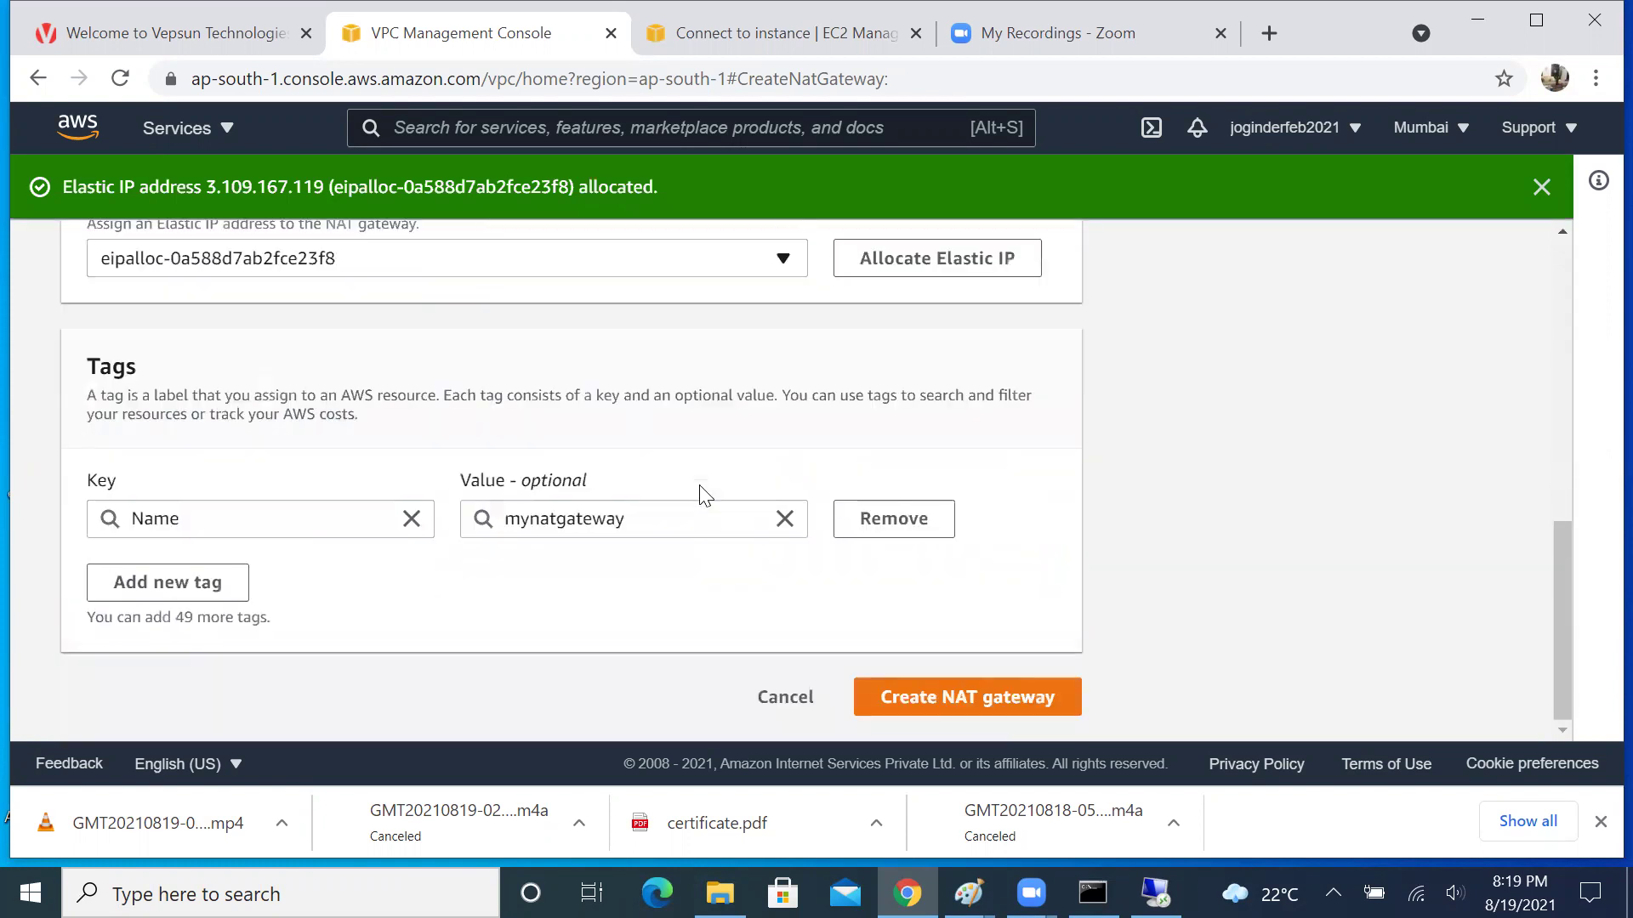
{"action": "left_click", "coordinate": [946, 702]}
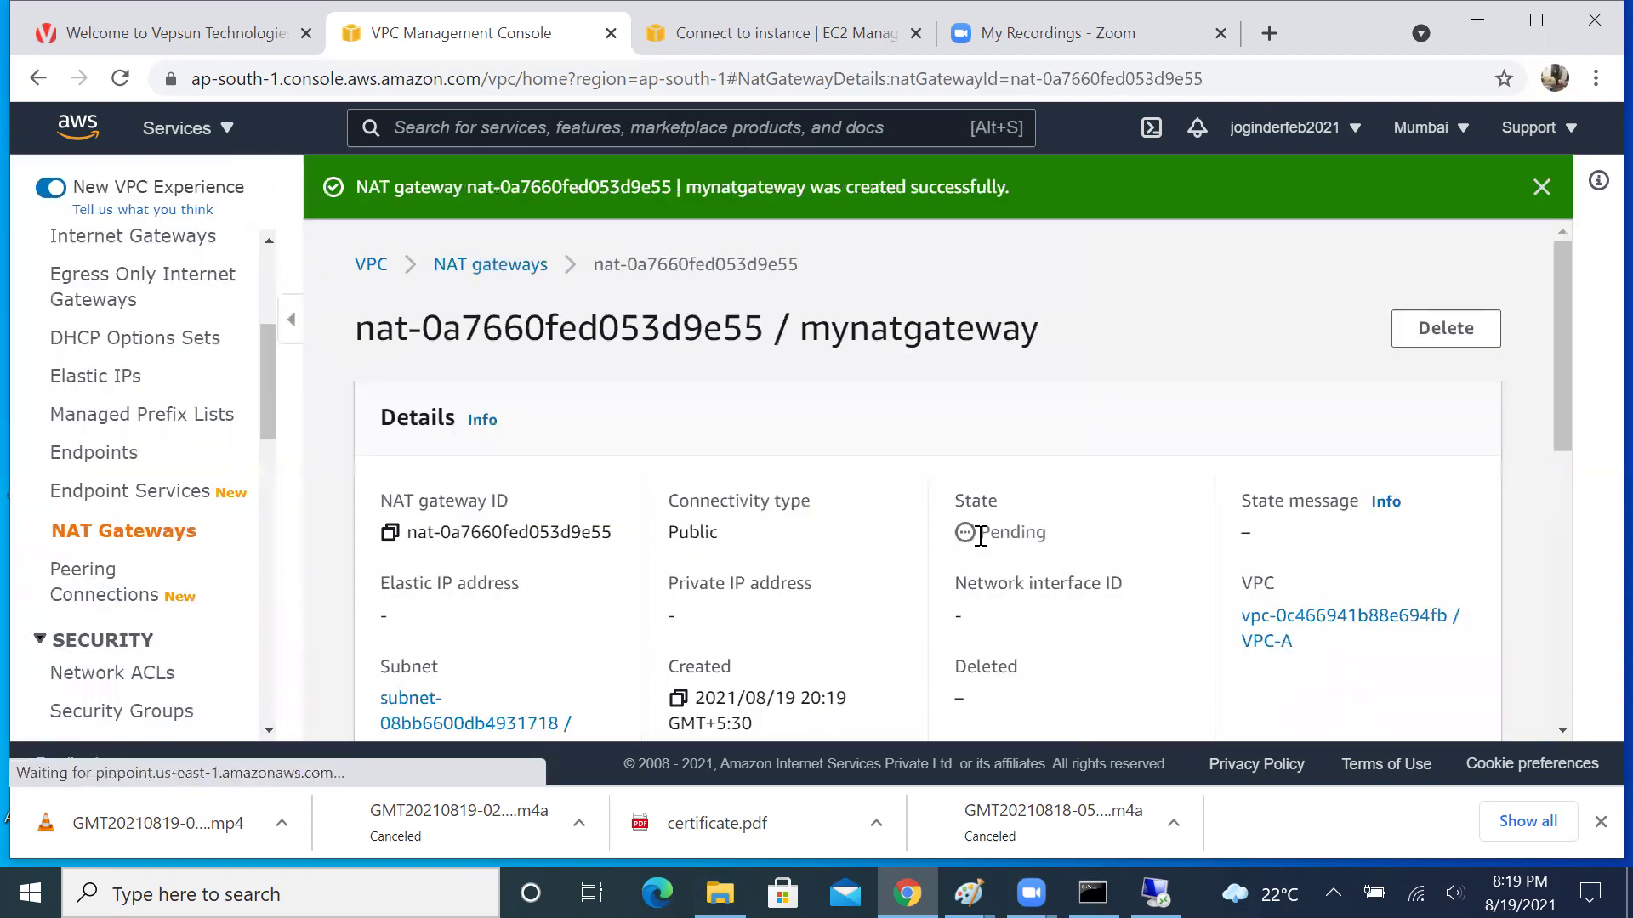
- Open the NAT gateways list and refresh it to track mynatgateway's state
{"action": "left_click", "coordinate": [119, 542]}
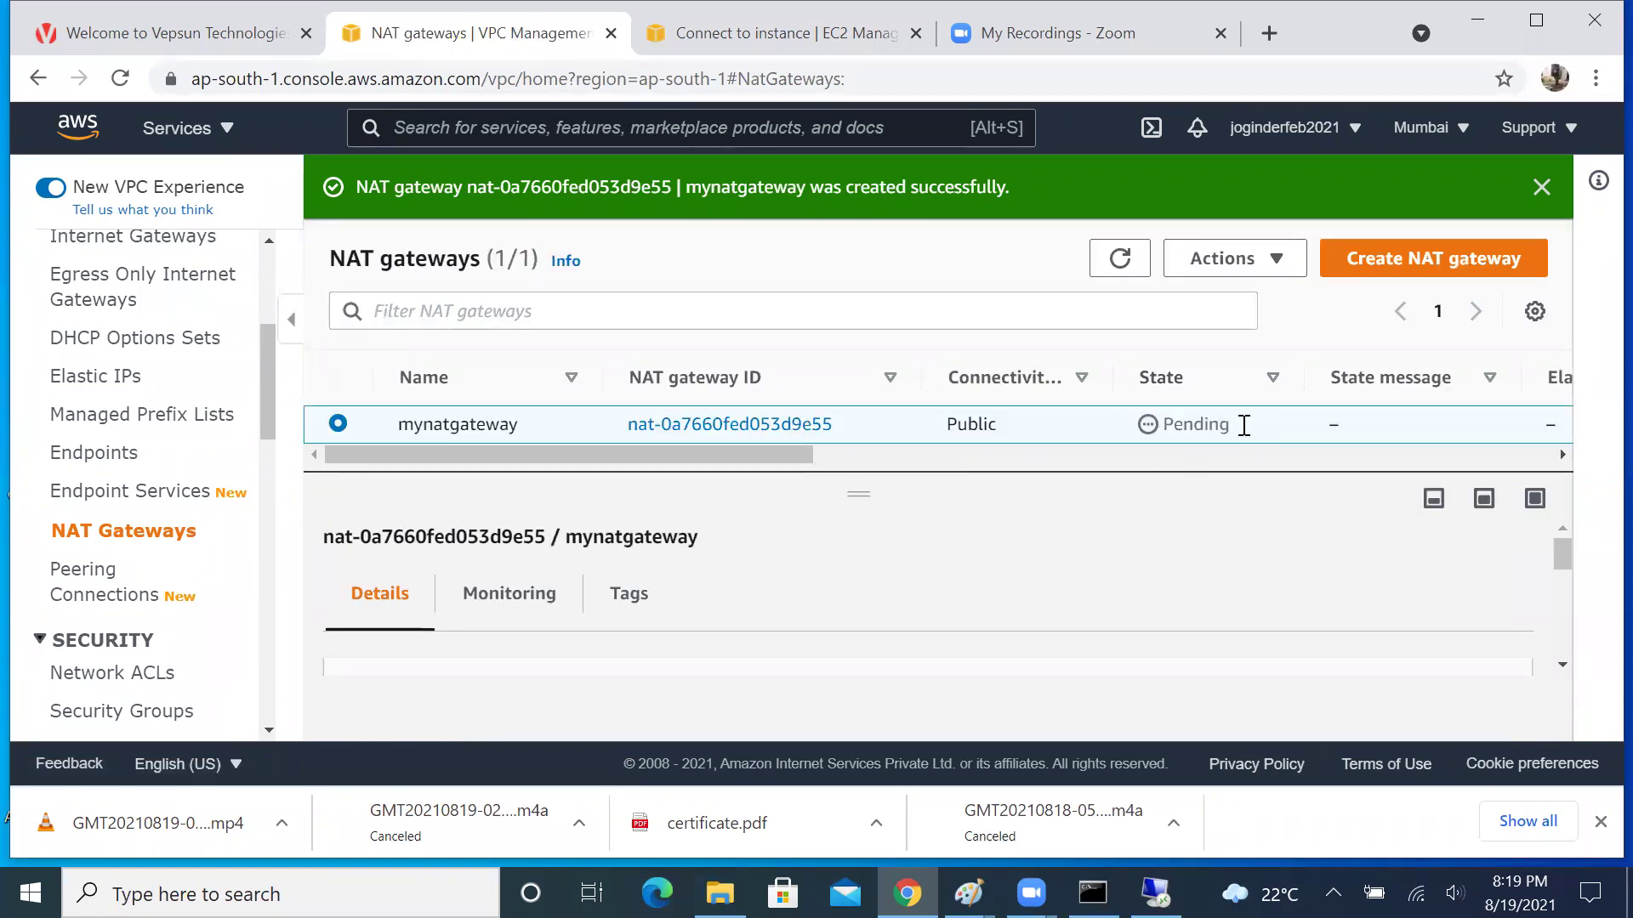
{"action": "mouse_move", "coordinate": [756, 450]}
{"action": "left_mouse_down"}
{"action": "mouse_move", "coordinate": [827, 456]}
{"action": "mouse_move", "coordinate": [760, 463]}
{"action": "left_mouse_up"}
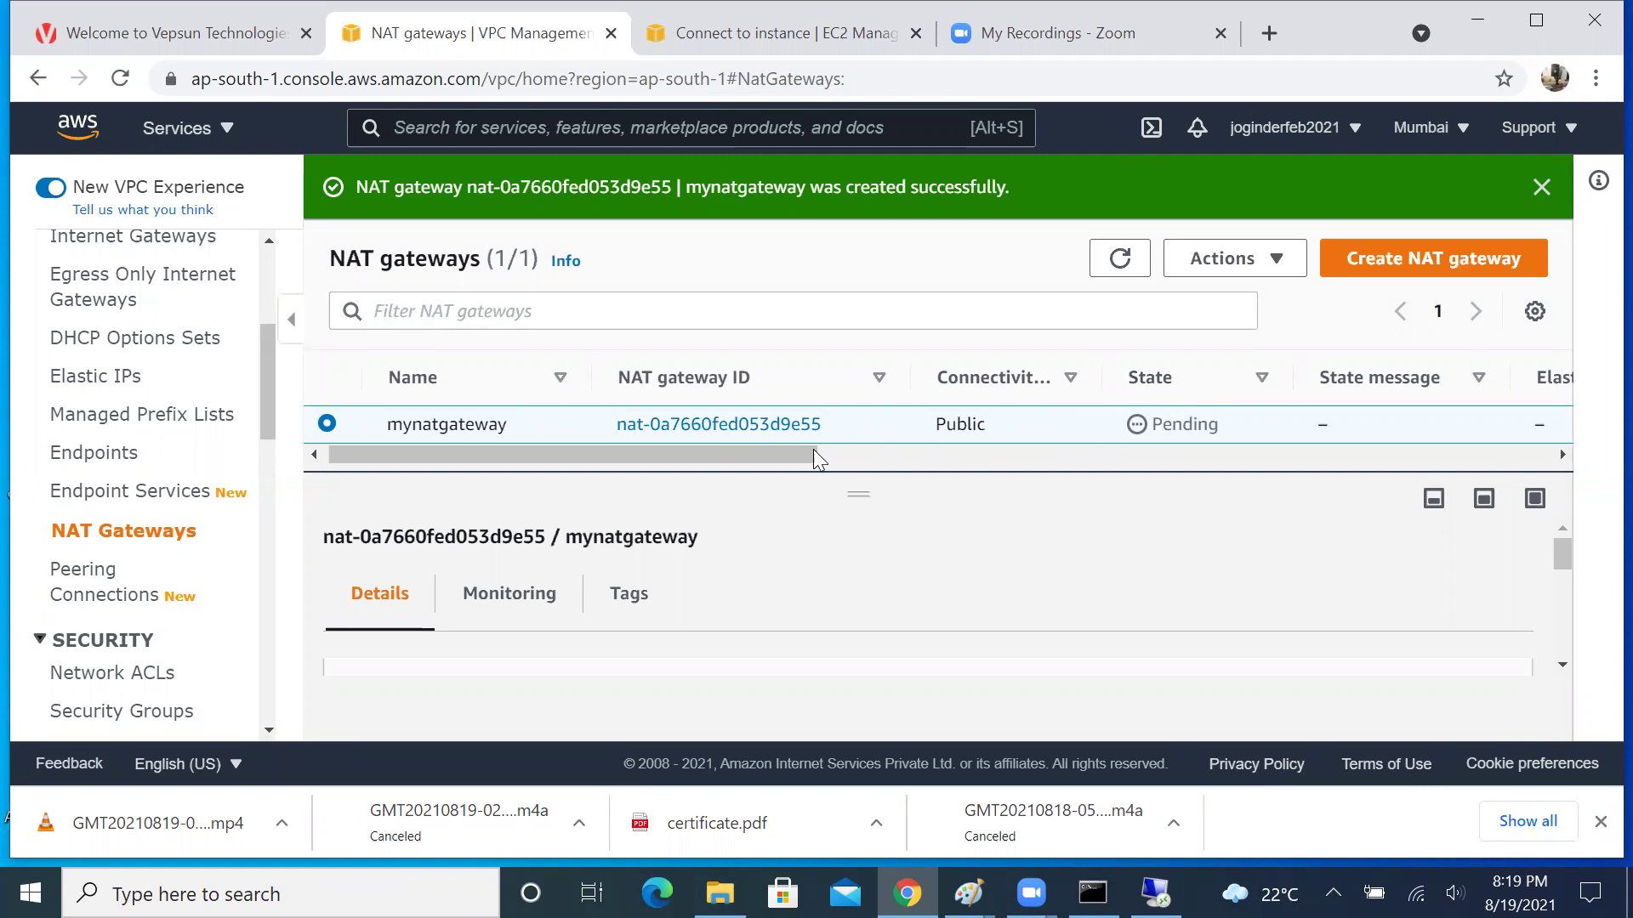
{"action": "left_click_drag", "start_coordinate": [800, 454], "coordinate": [839, 458]}
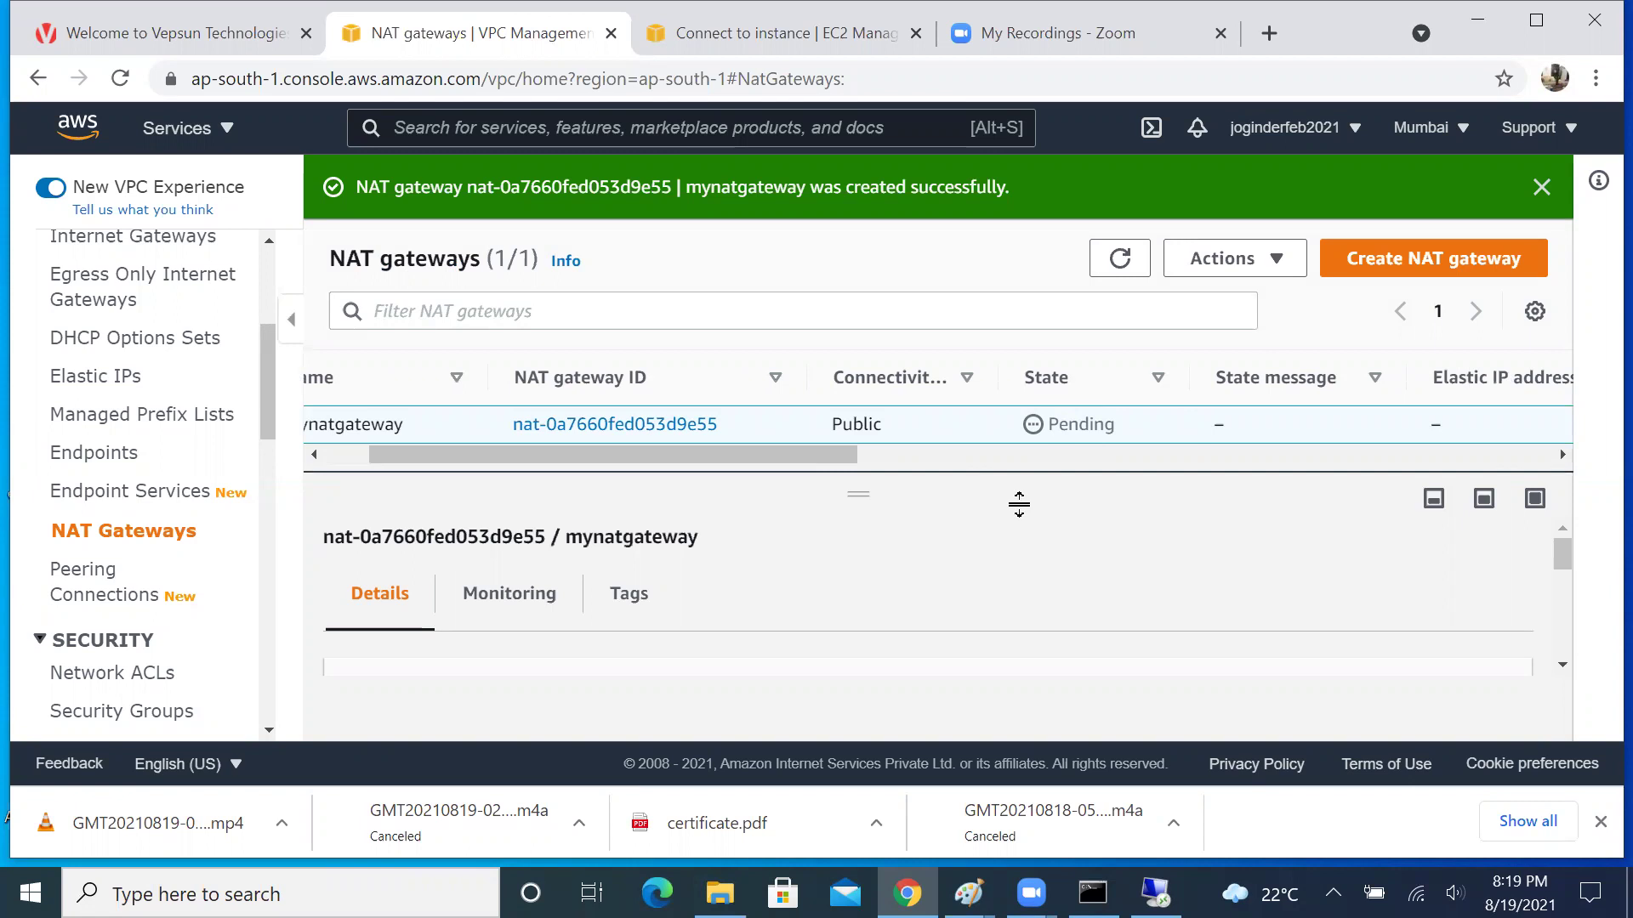
{"action": "left_click", "coordinate": [1117, 257]}
{"action": "left_click_drag", "start_coordinate": [806, 459], "coordinate": [770, 462]}
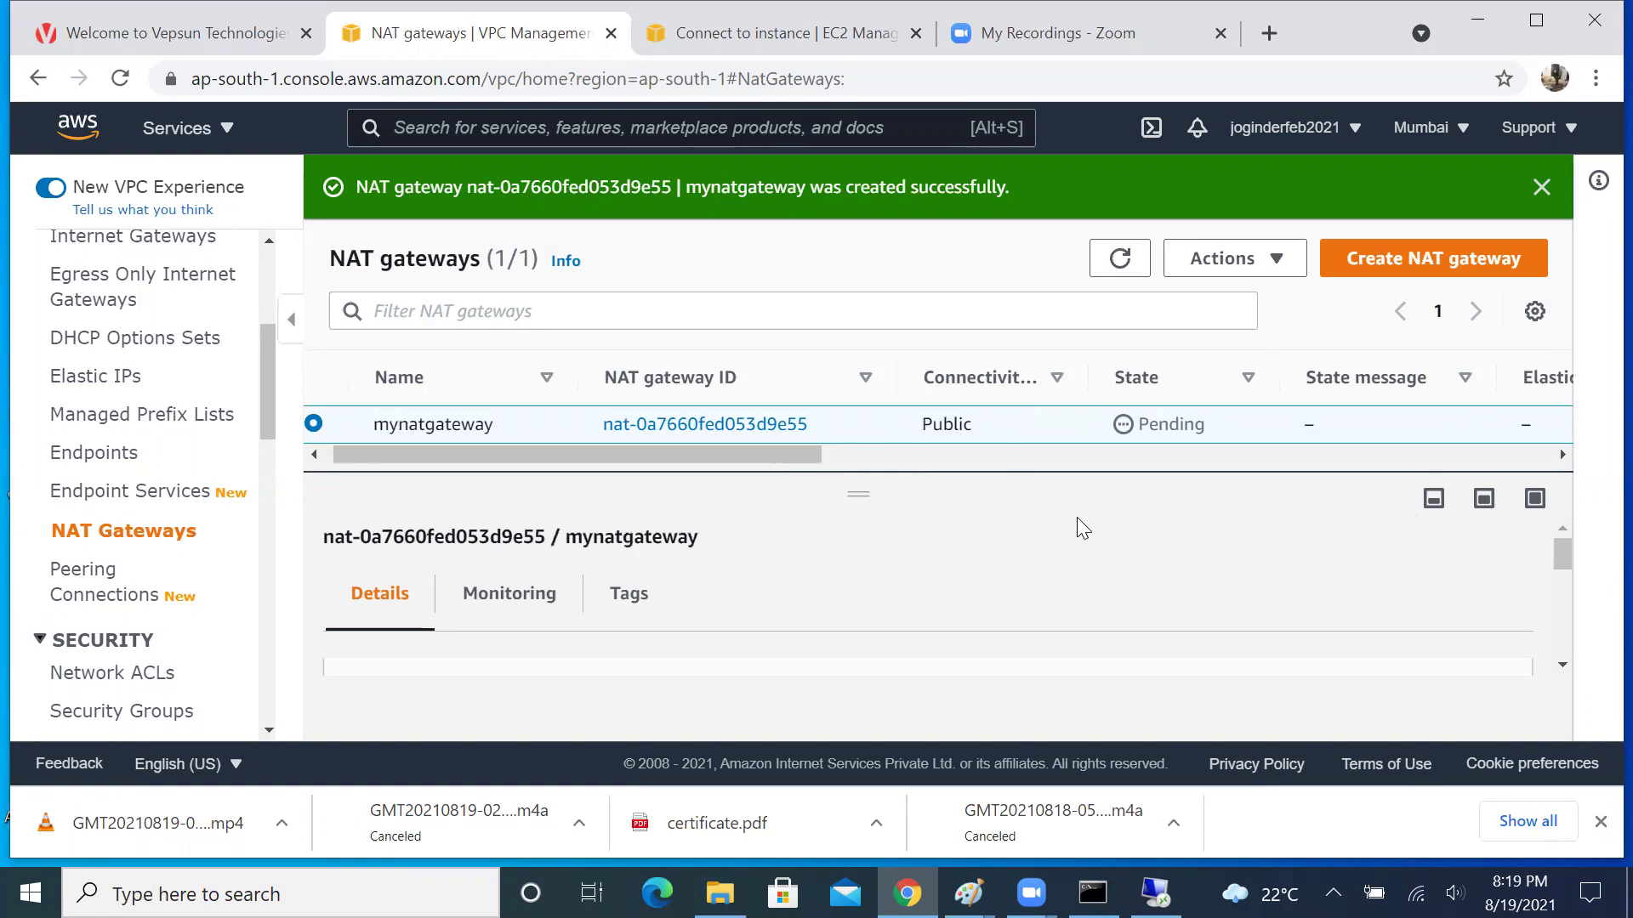
{"action": "left_click_drag", "start_coordinate": [765, 453], "coordinate": [818, 453]}
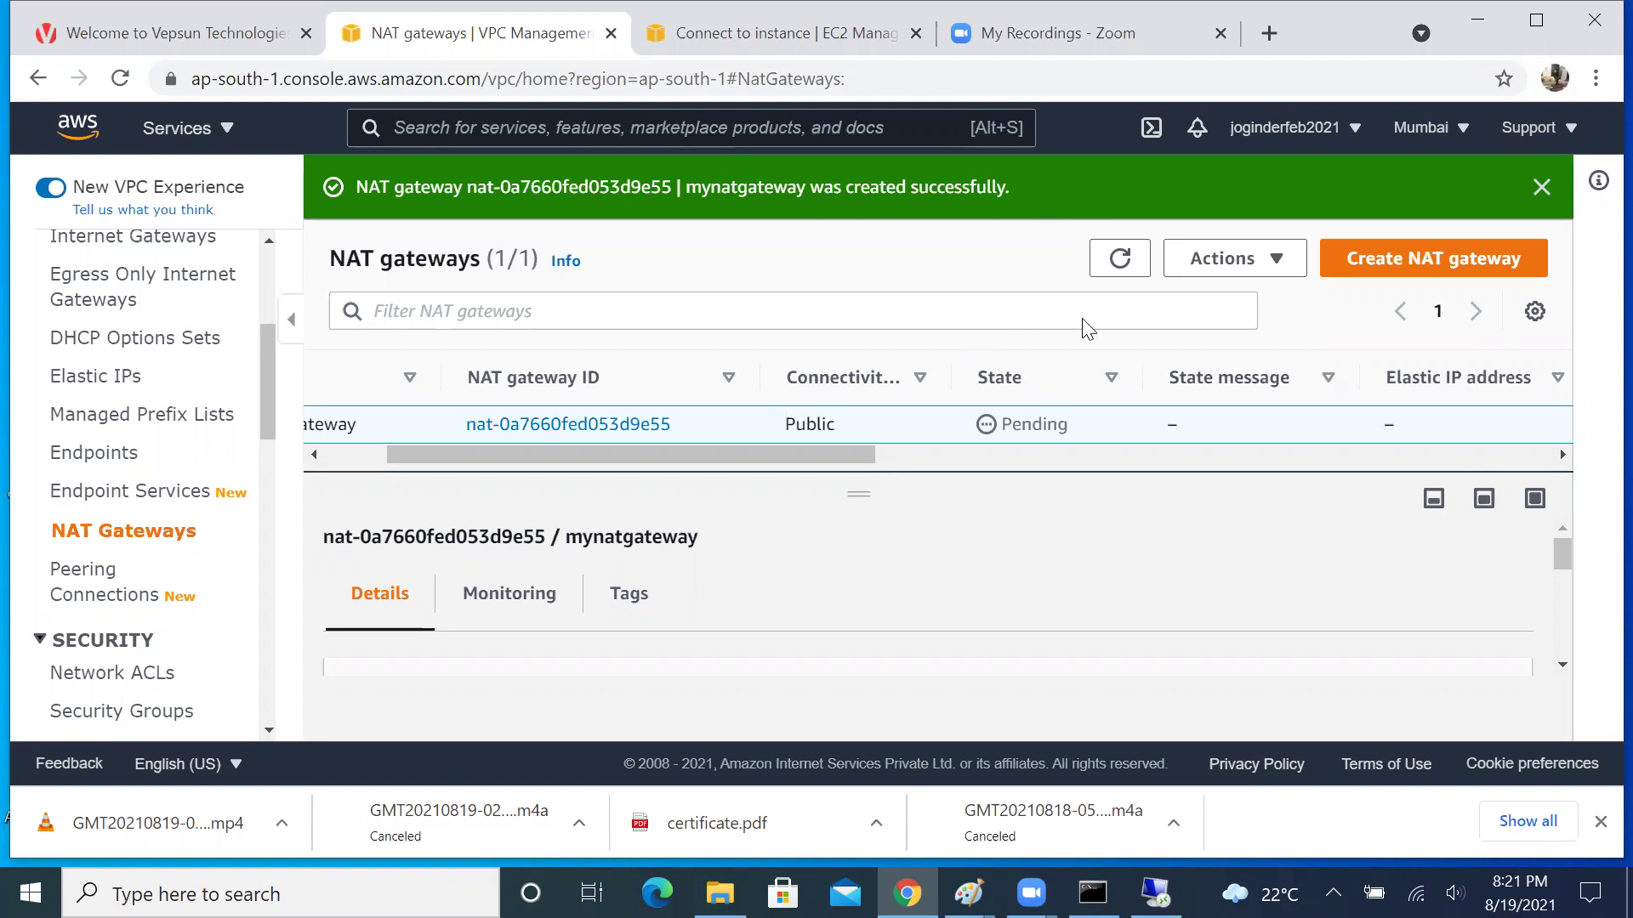
{"action": "left_click", "coordinate": [1119, 259]}
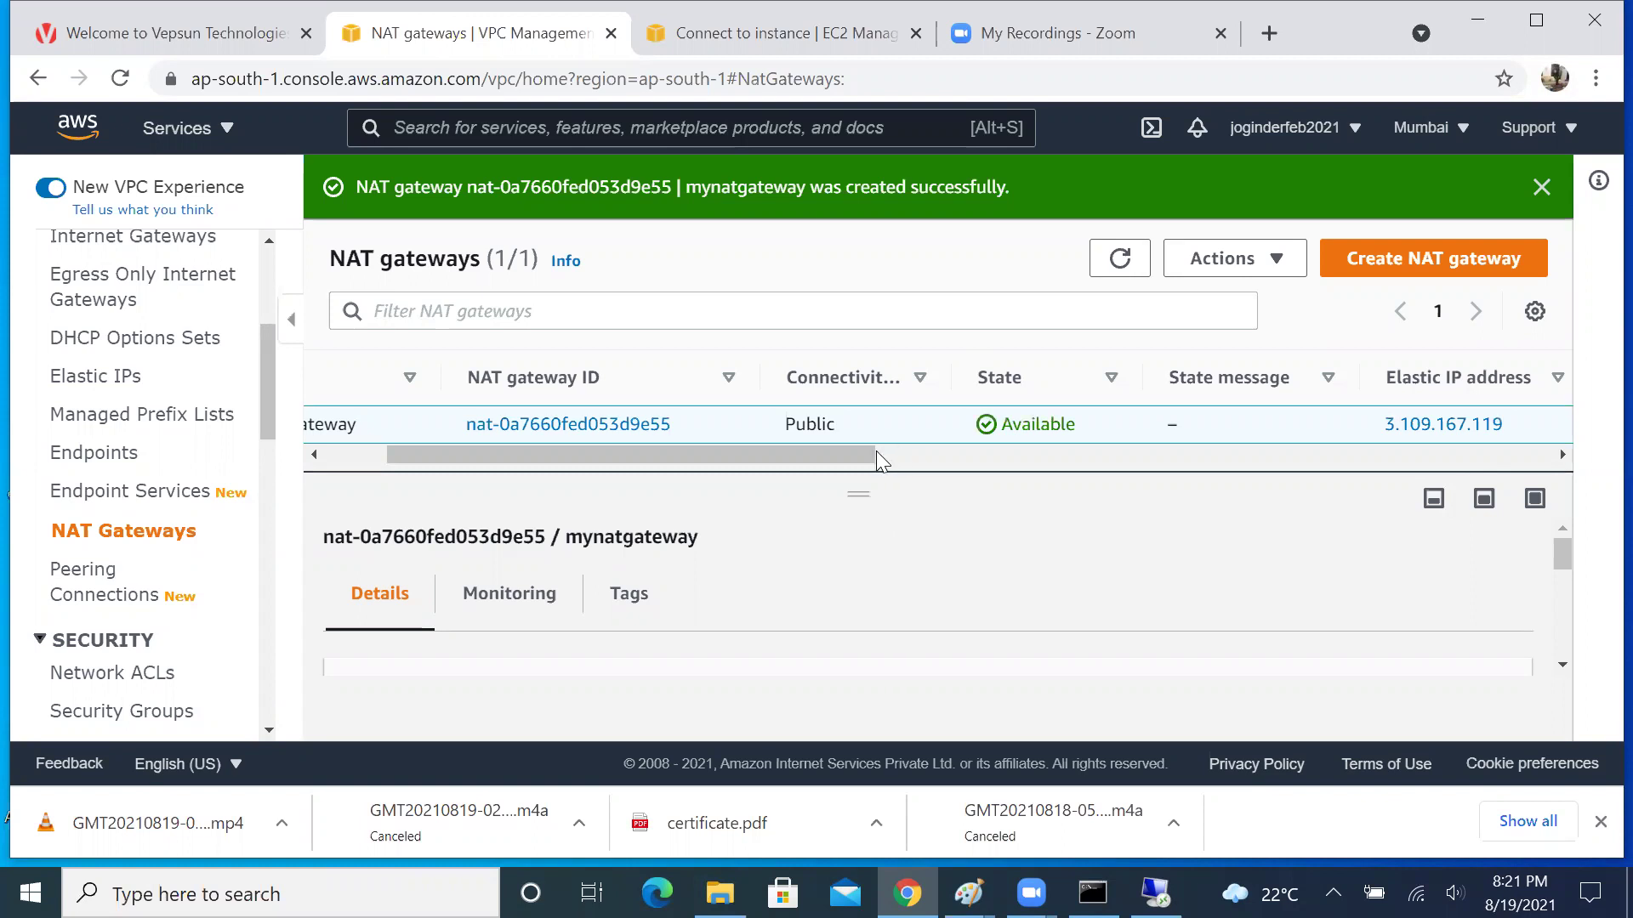
- Review mynatgateway's Available state and public connectivity in the table, then bring up the local command prompt
{"action": "left_click_drag", "start_coordinate": [859, 454], "coordinate": [582, 454]}
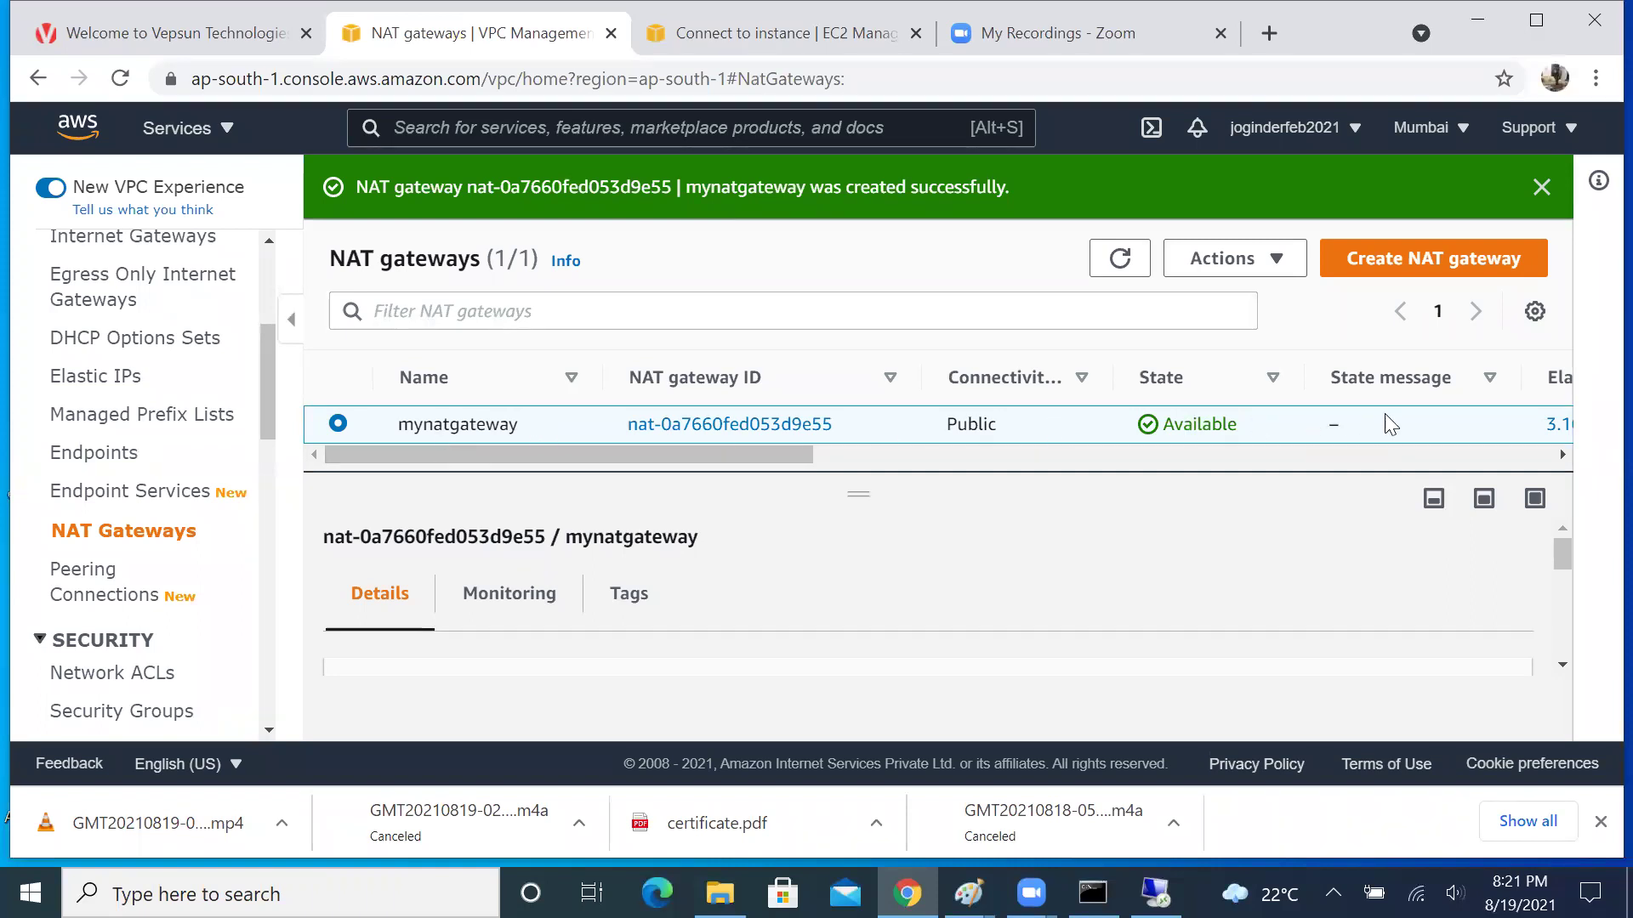
{"action": "left_click_drag", "start_coordinate": [751, 457], "coordinate": [1017, 466]}
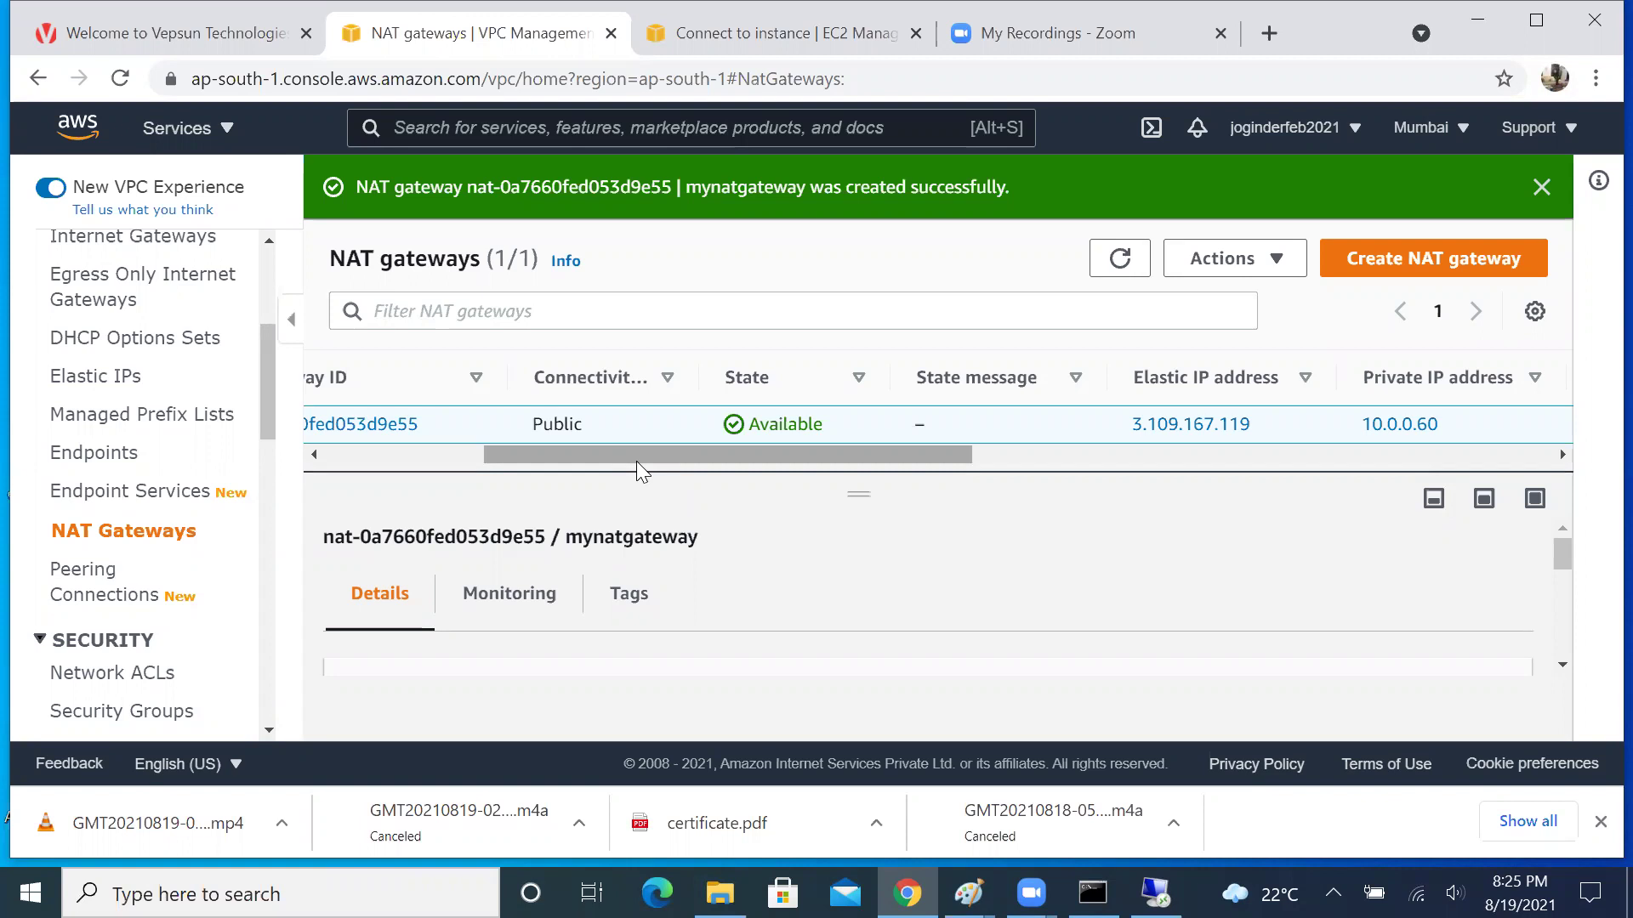
{"action": "left_click_drag", "start_coordinate": [644, 456], "coordinate": [366, 463]}
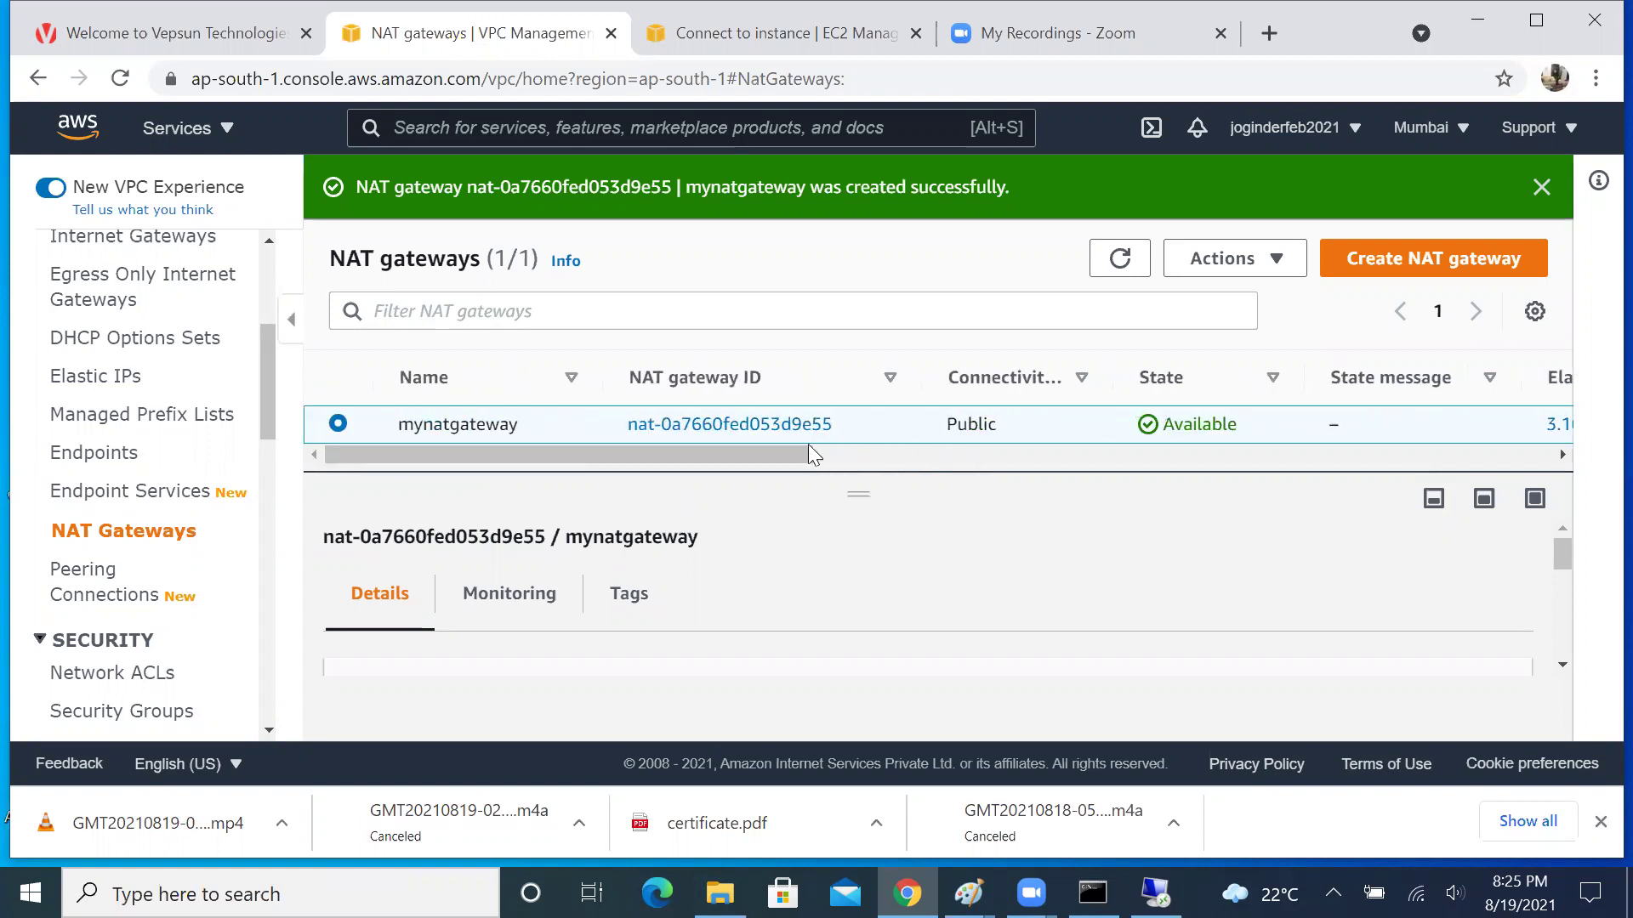
{"action": "left_click_drag", "start_coordinate": [755, 458], "coordinate": [665, 472]}
{"action": "left_click_drag", "start_coordinate": [811, 454], "coordinate": [988, 454]}
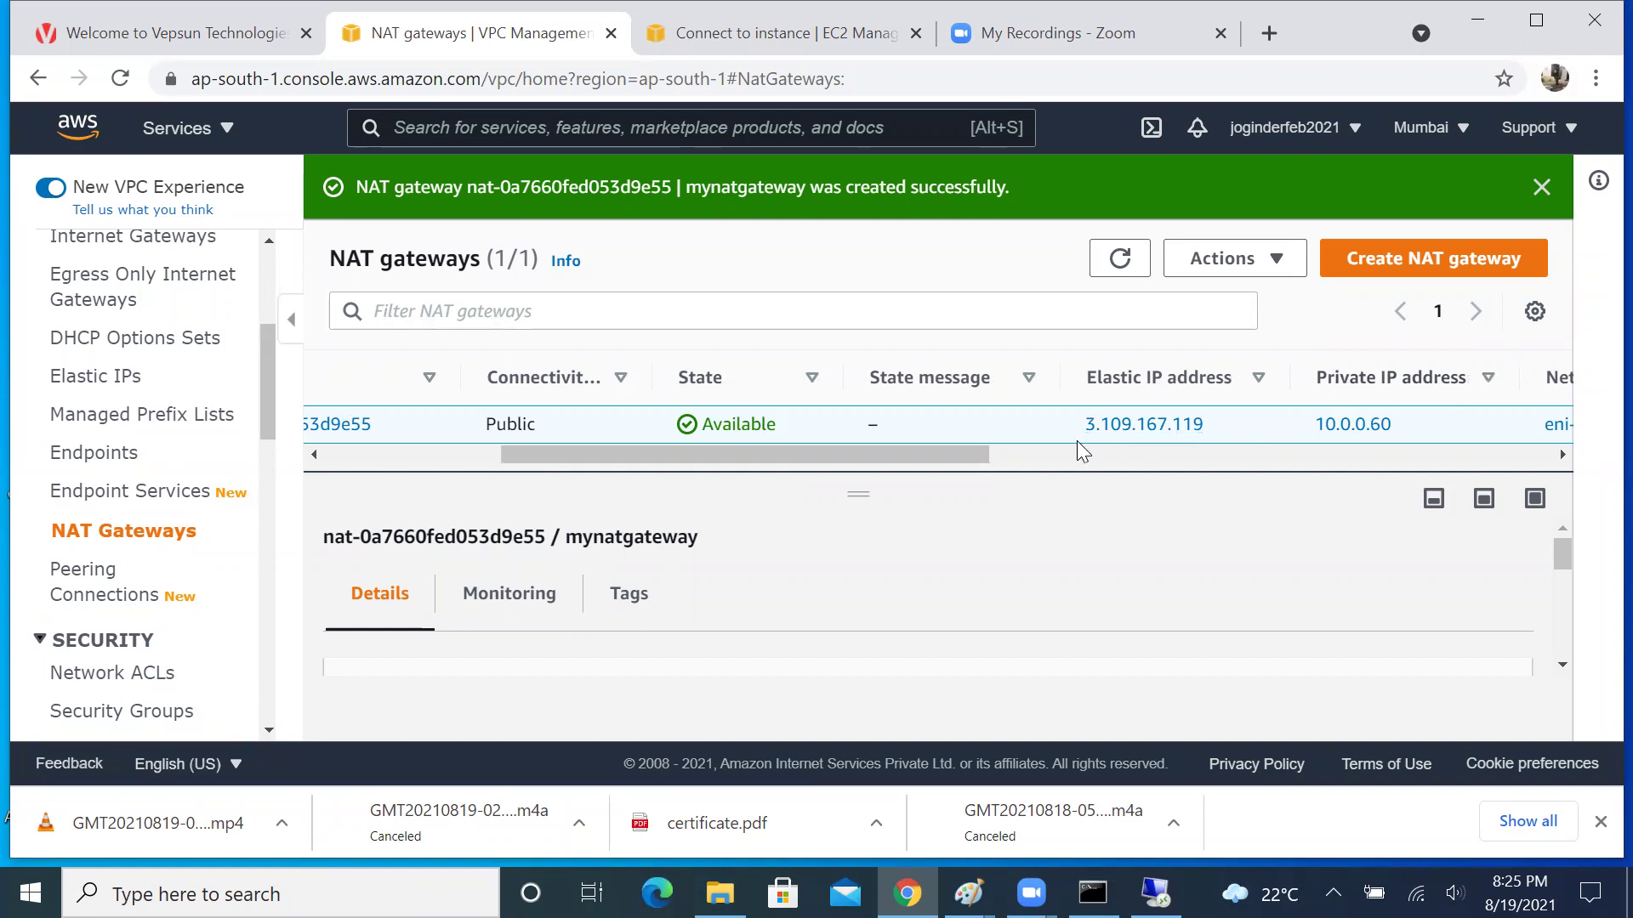
{"action": "left_click_drag", "start_coordinate": [973, 456], "coordinate": [774, 458]}
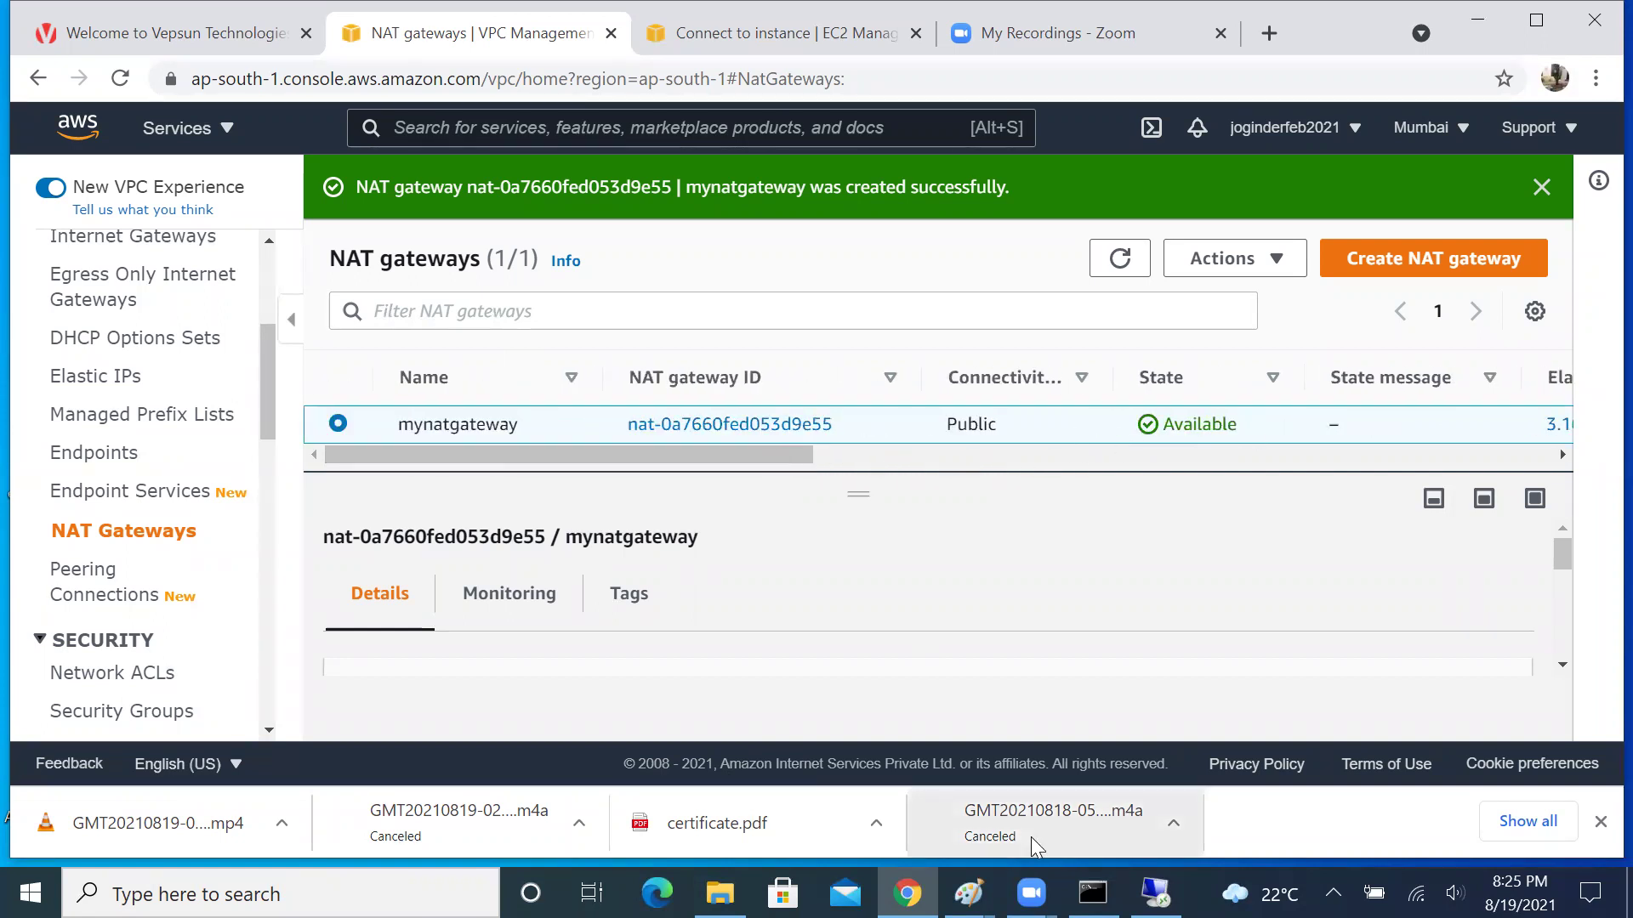
{"action": "left_click", "coordinate": [1093, 893]}
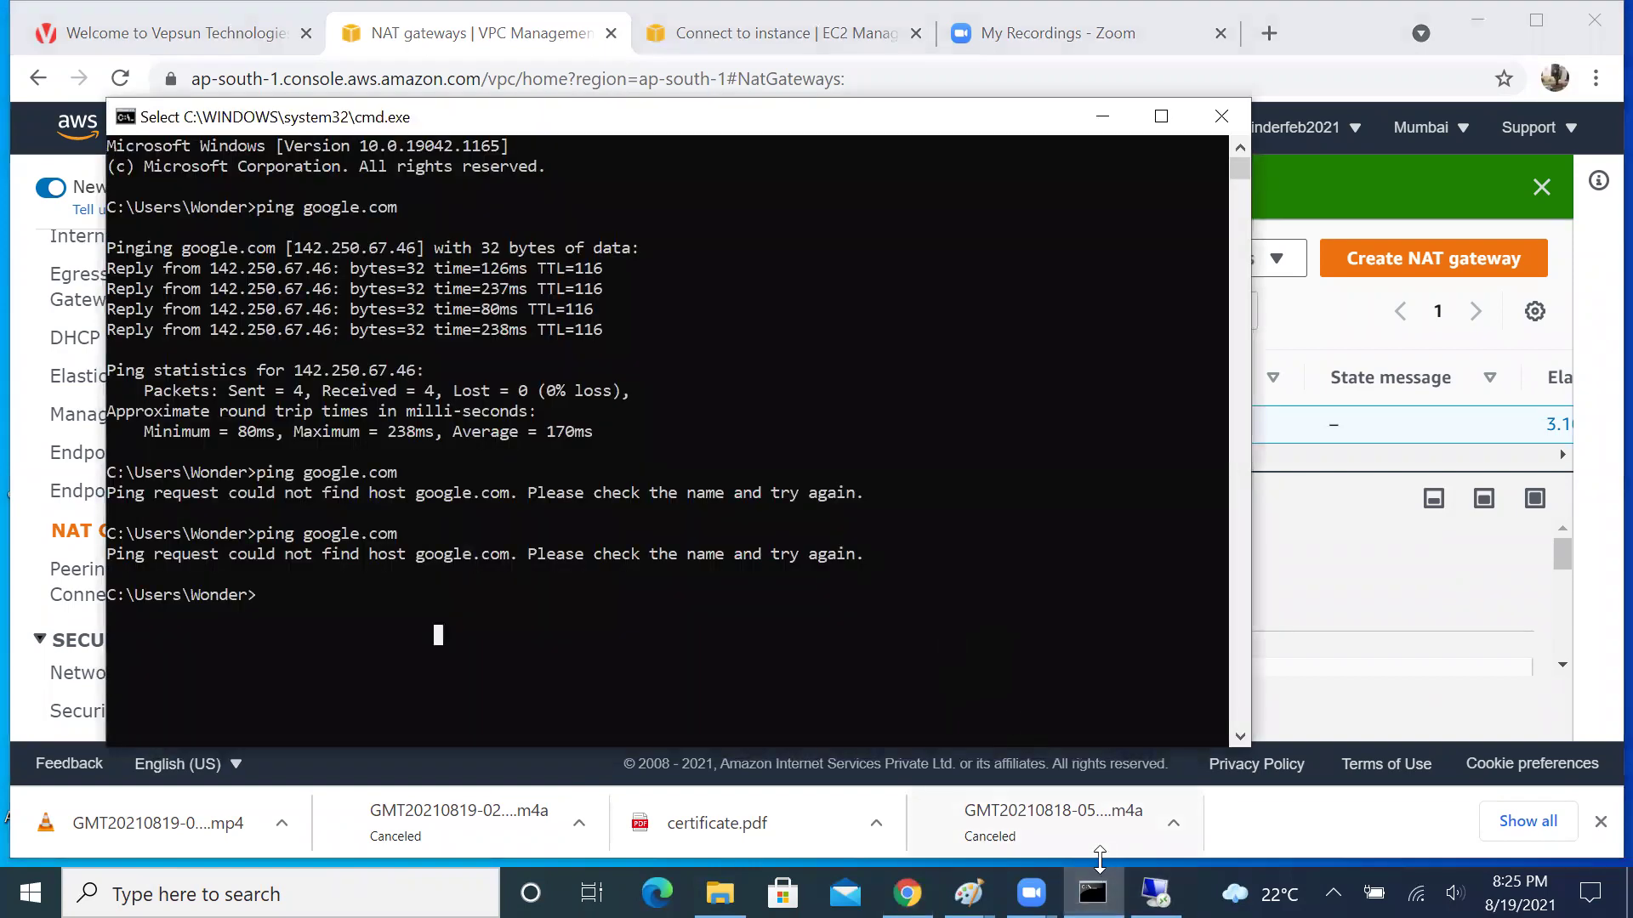
- Confirm the private instance's ping still times out, minimise the remote sessions, and close local cmd
{"action": "left_click", "coordinate": [1156, 893]}
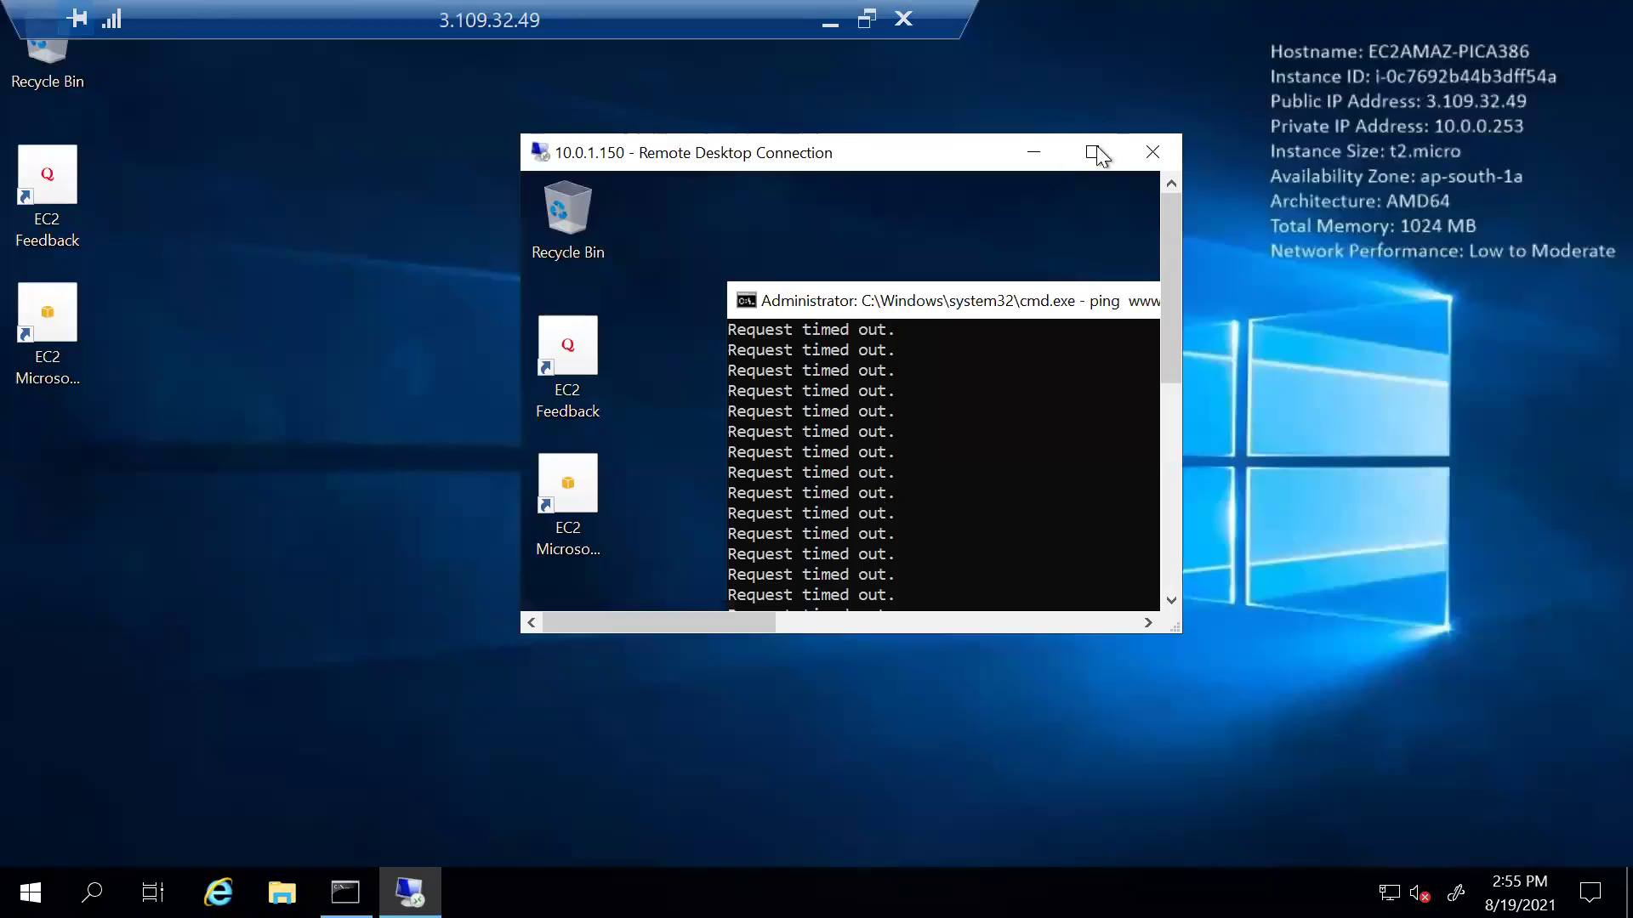
{"action": "left_click", "coordinate": [1095, 153]}
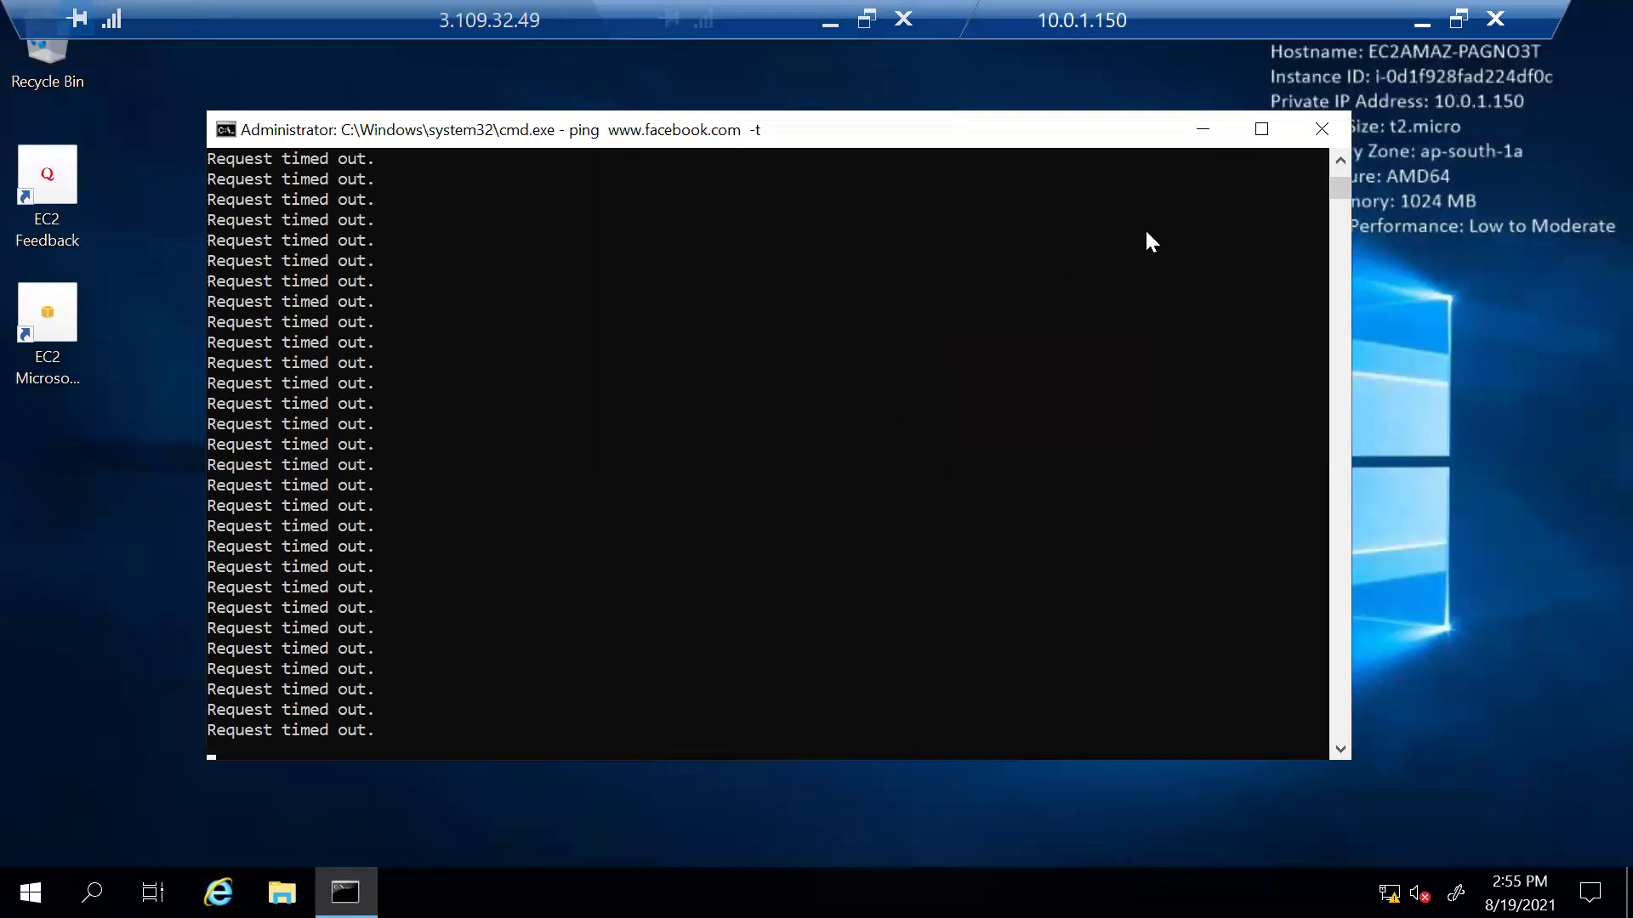
{"action": "left_click", "coordinate": [1202, 131]}
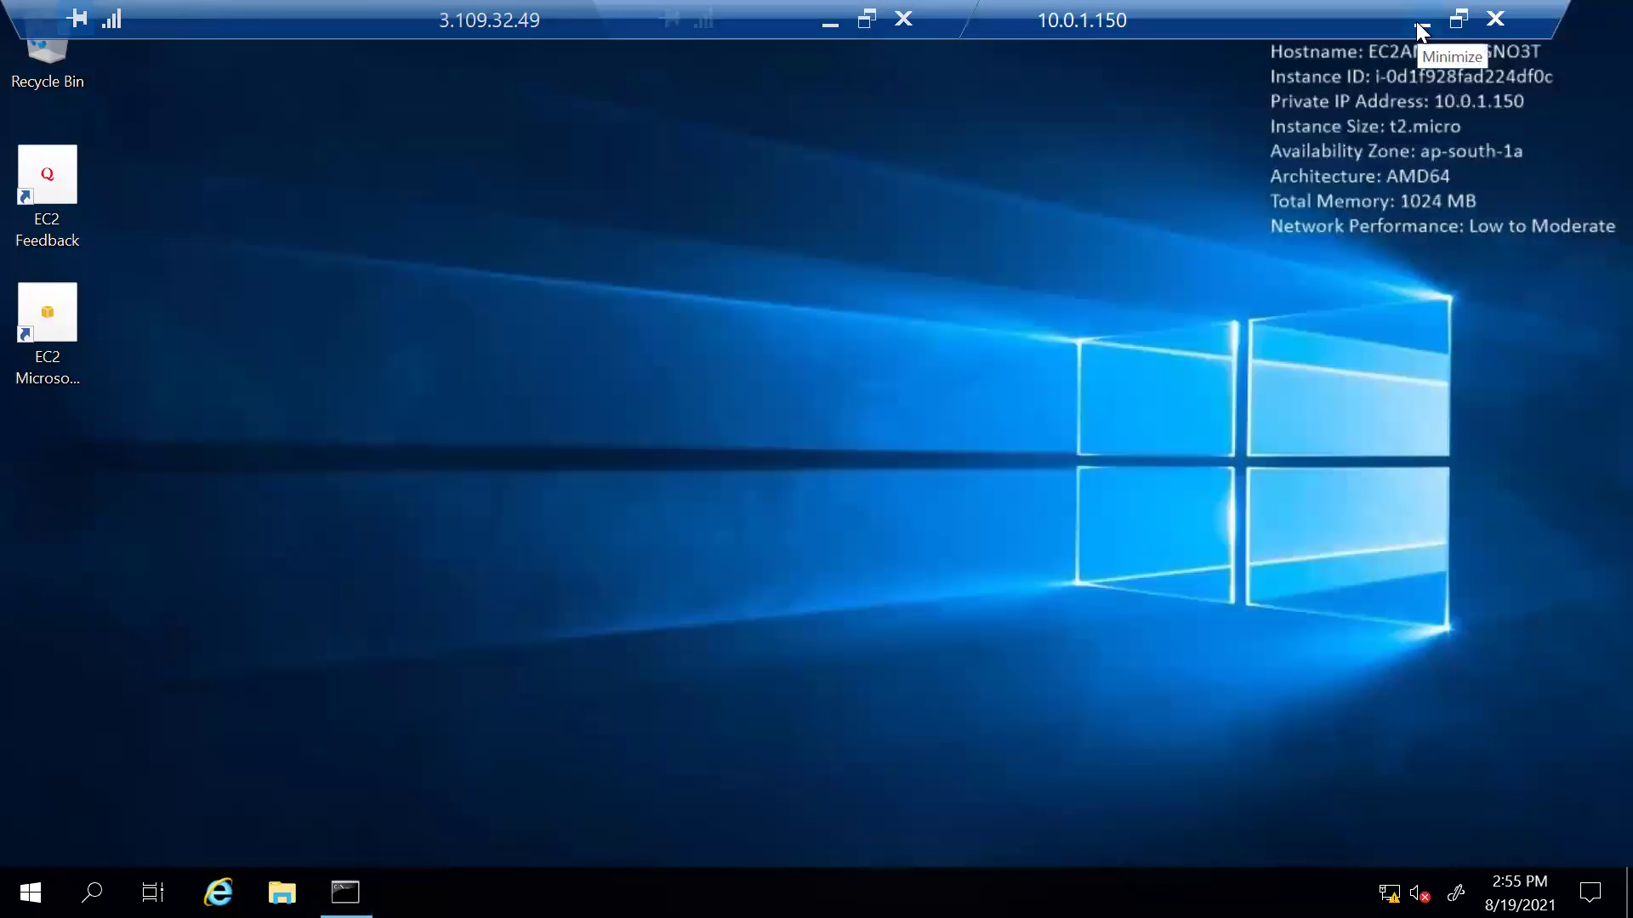
{"action": "left_click", "coordinate": [830, 22]}
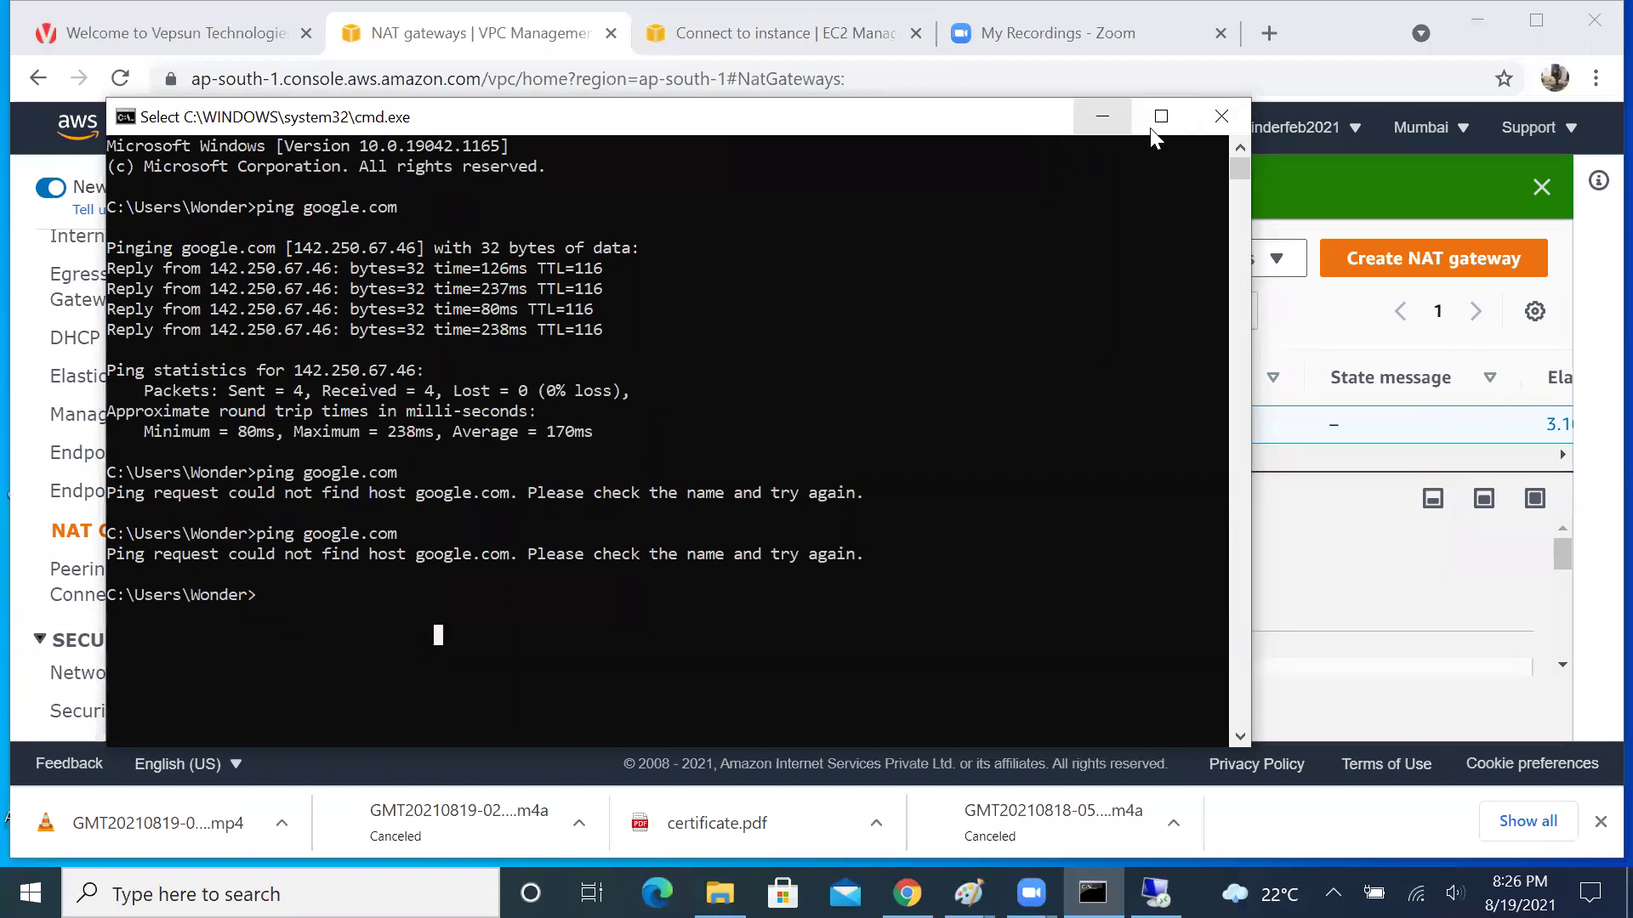
{"action": "left_click", "coordinate": [1218, 119]}
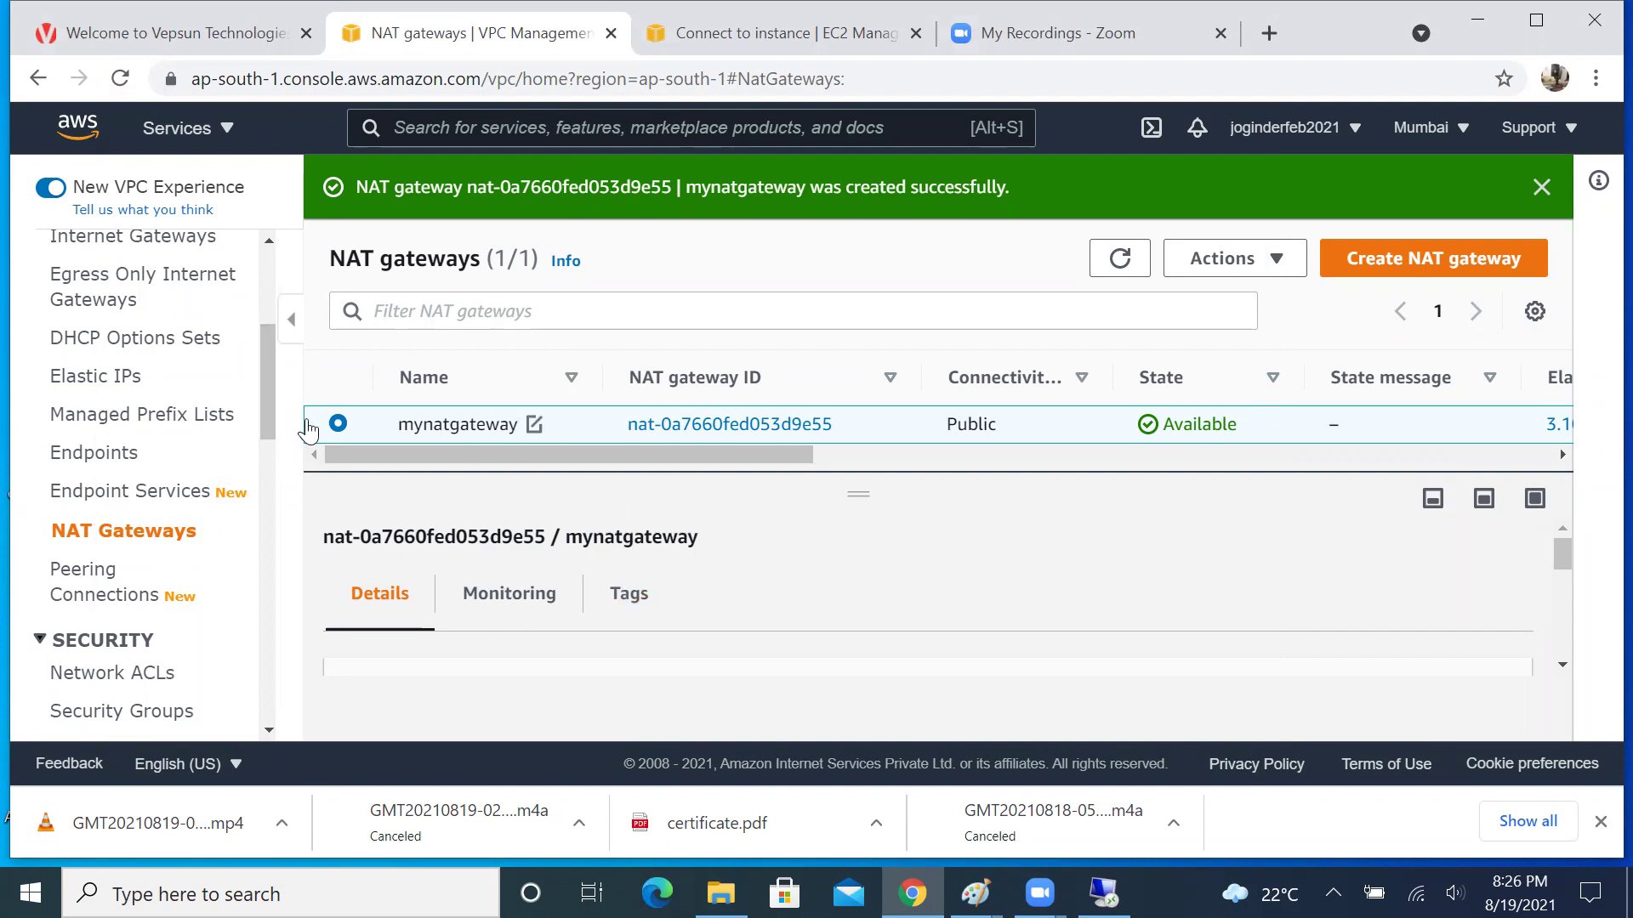
{"action": "left_click_drag", "start_coordinate": [270, 403], "coordinate": [271, 335]}
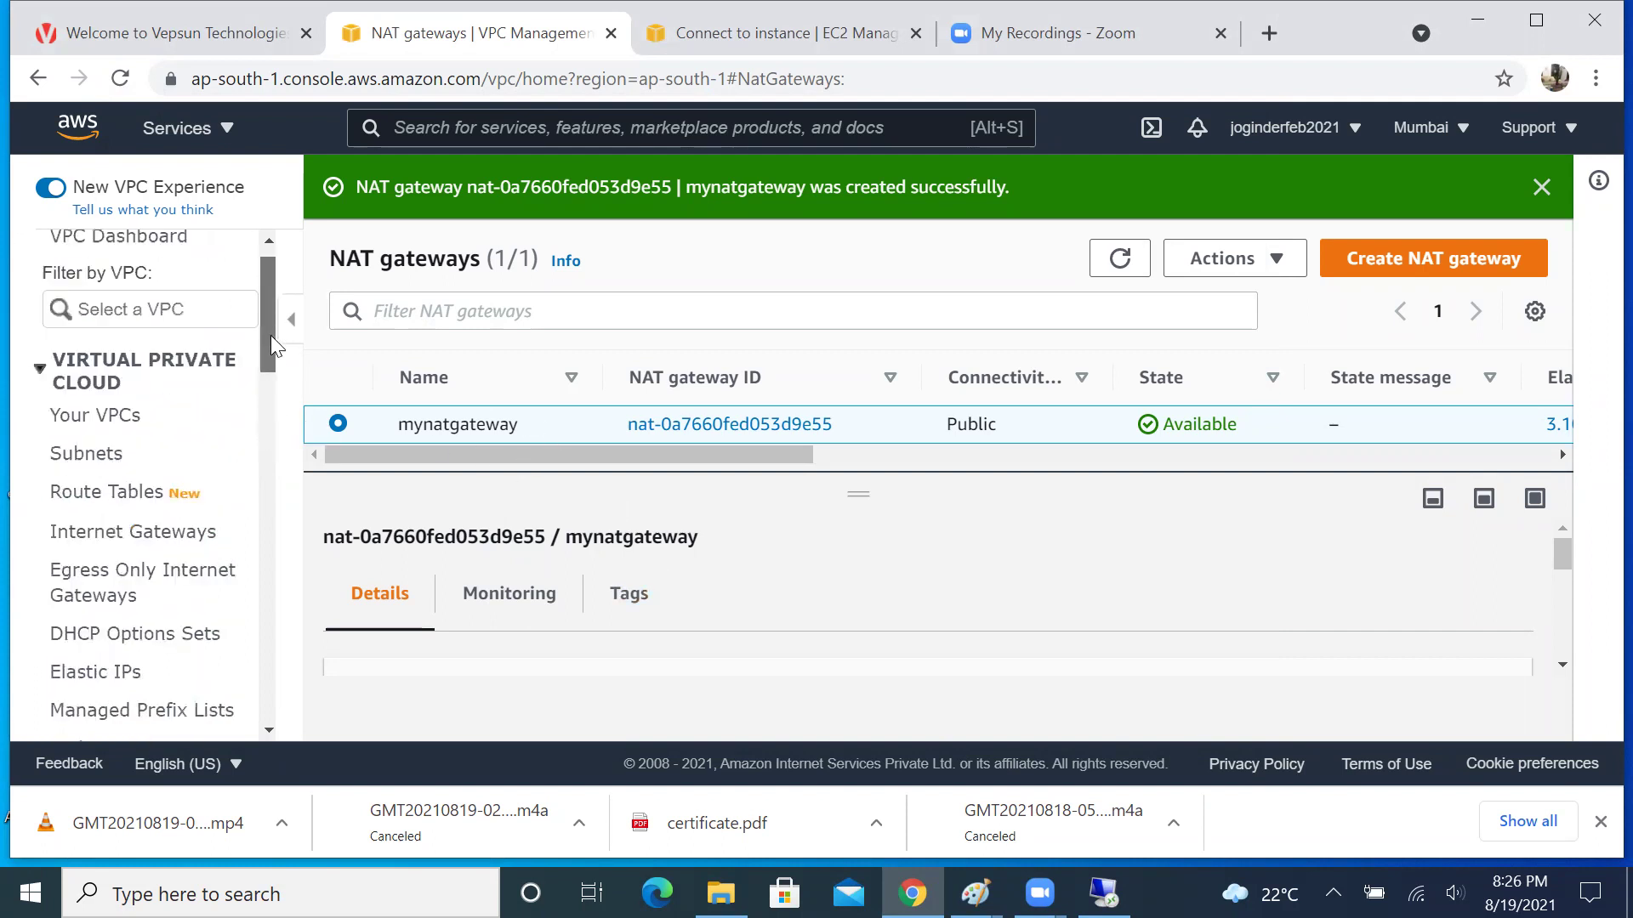
- Open Route tables, widen the VPC column to read both tables' VPCs, and start a new route table
{"action": "left_click", "coordinate": [119, 495]}
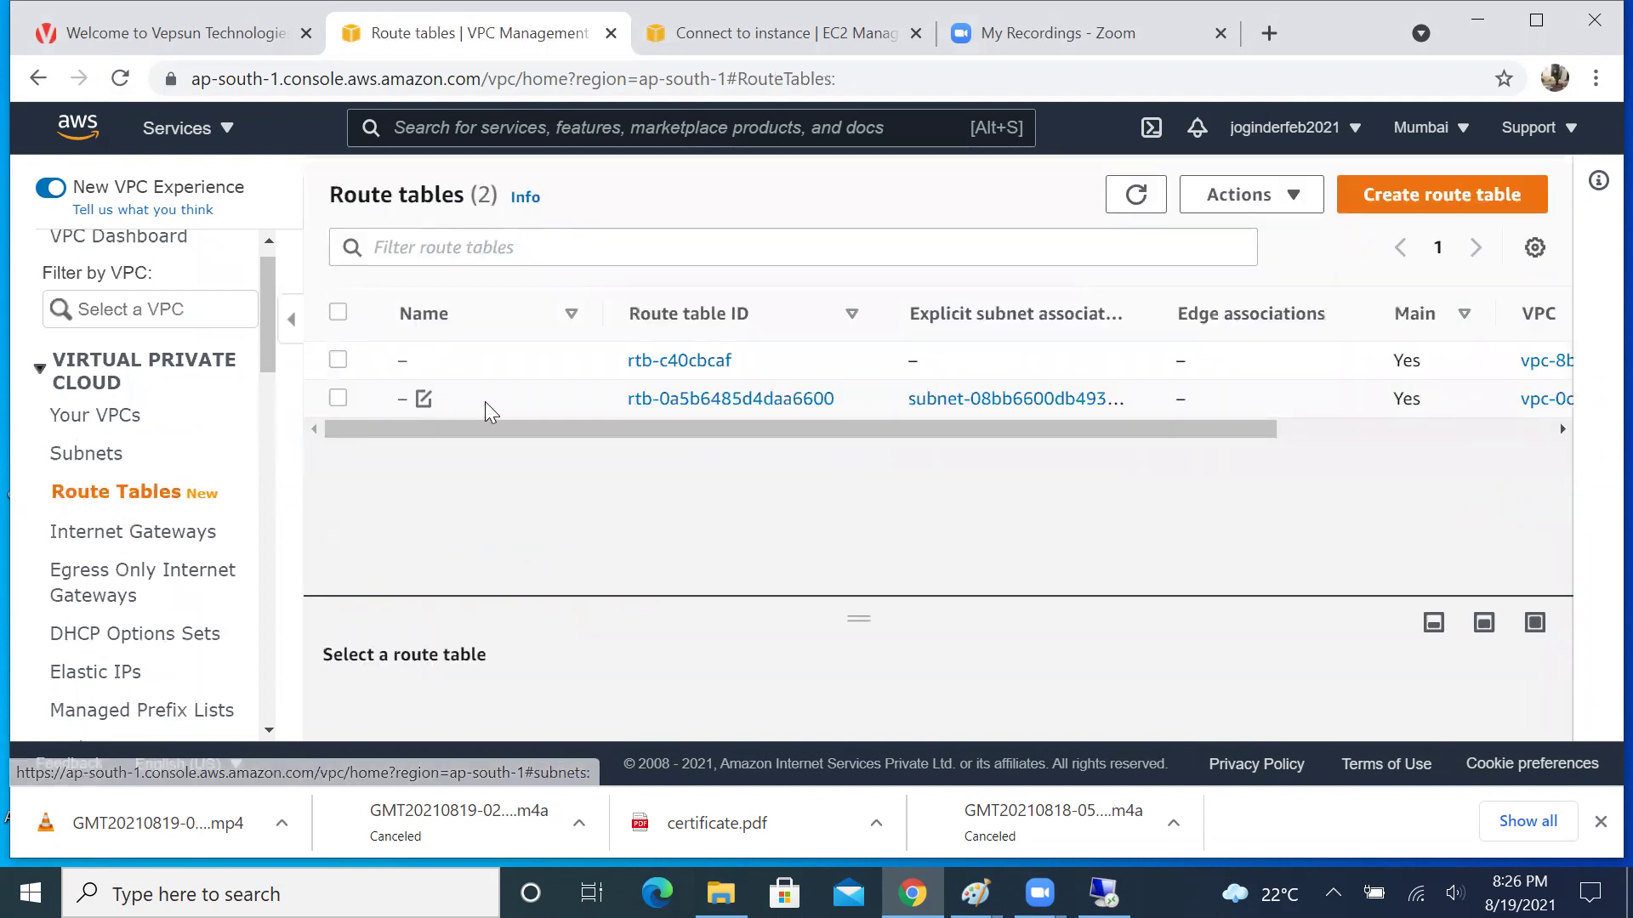
{"action": "left_click_drag", "start_coordinate": [773, 452], "coordinate": [987, 464]}
{"action": "left_click_drag", "start_coordinate": [1446, 296], "coordinate": [1588, 340]}
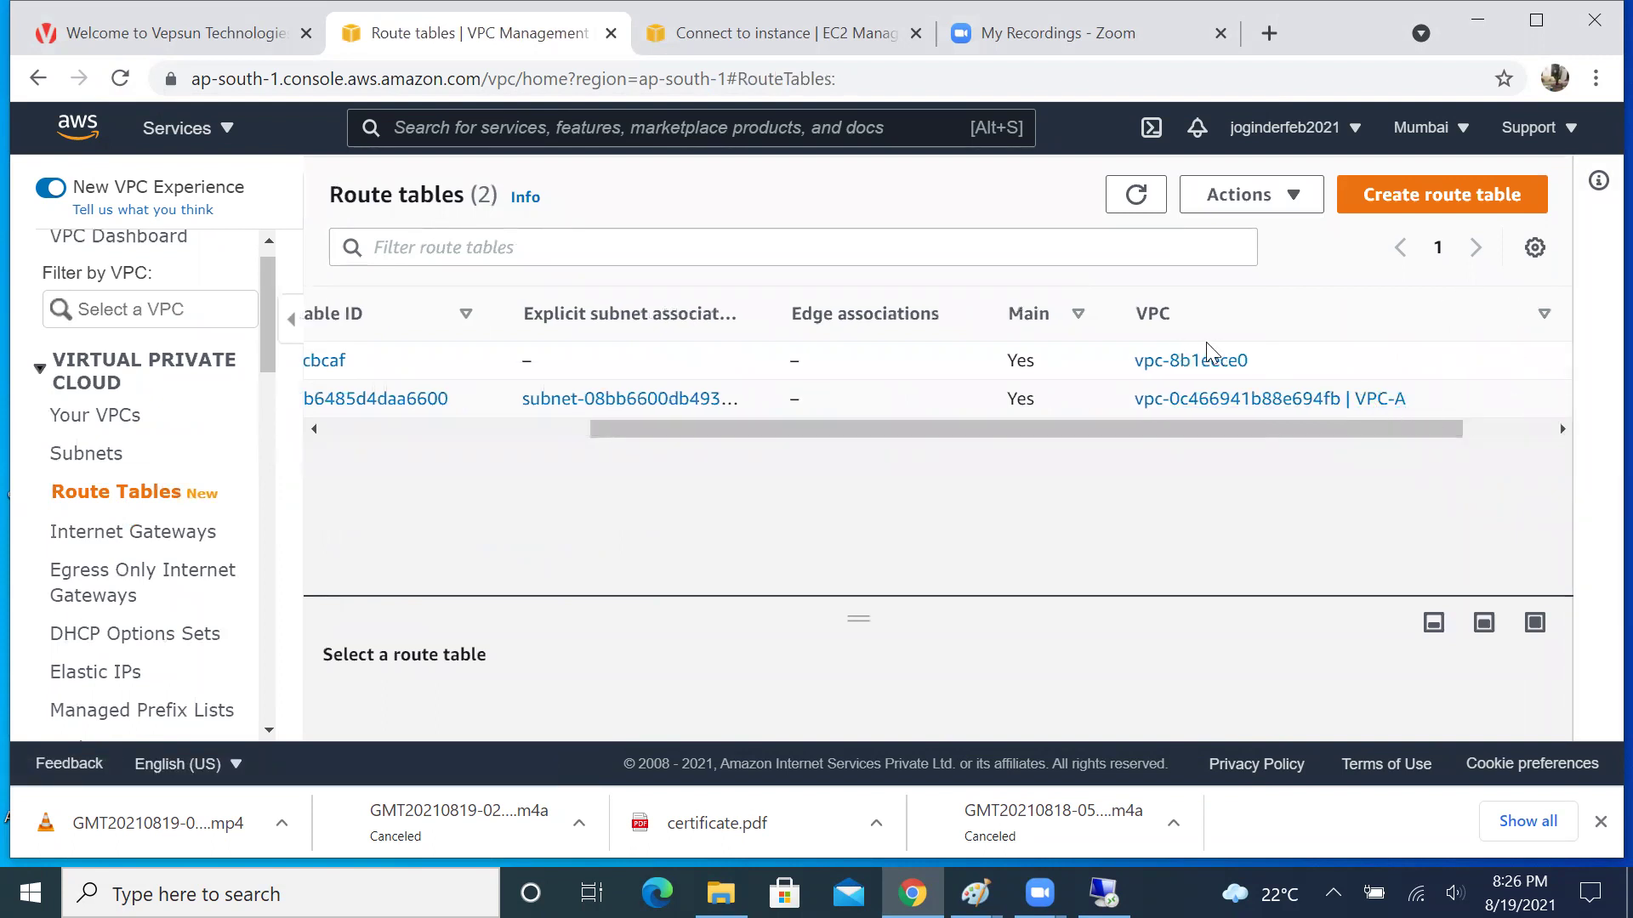
{"action": "left_click_drag", "start_coordinate": [1126, 420], "coordinate": [1099, 448]}
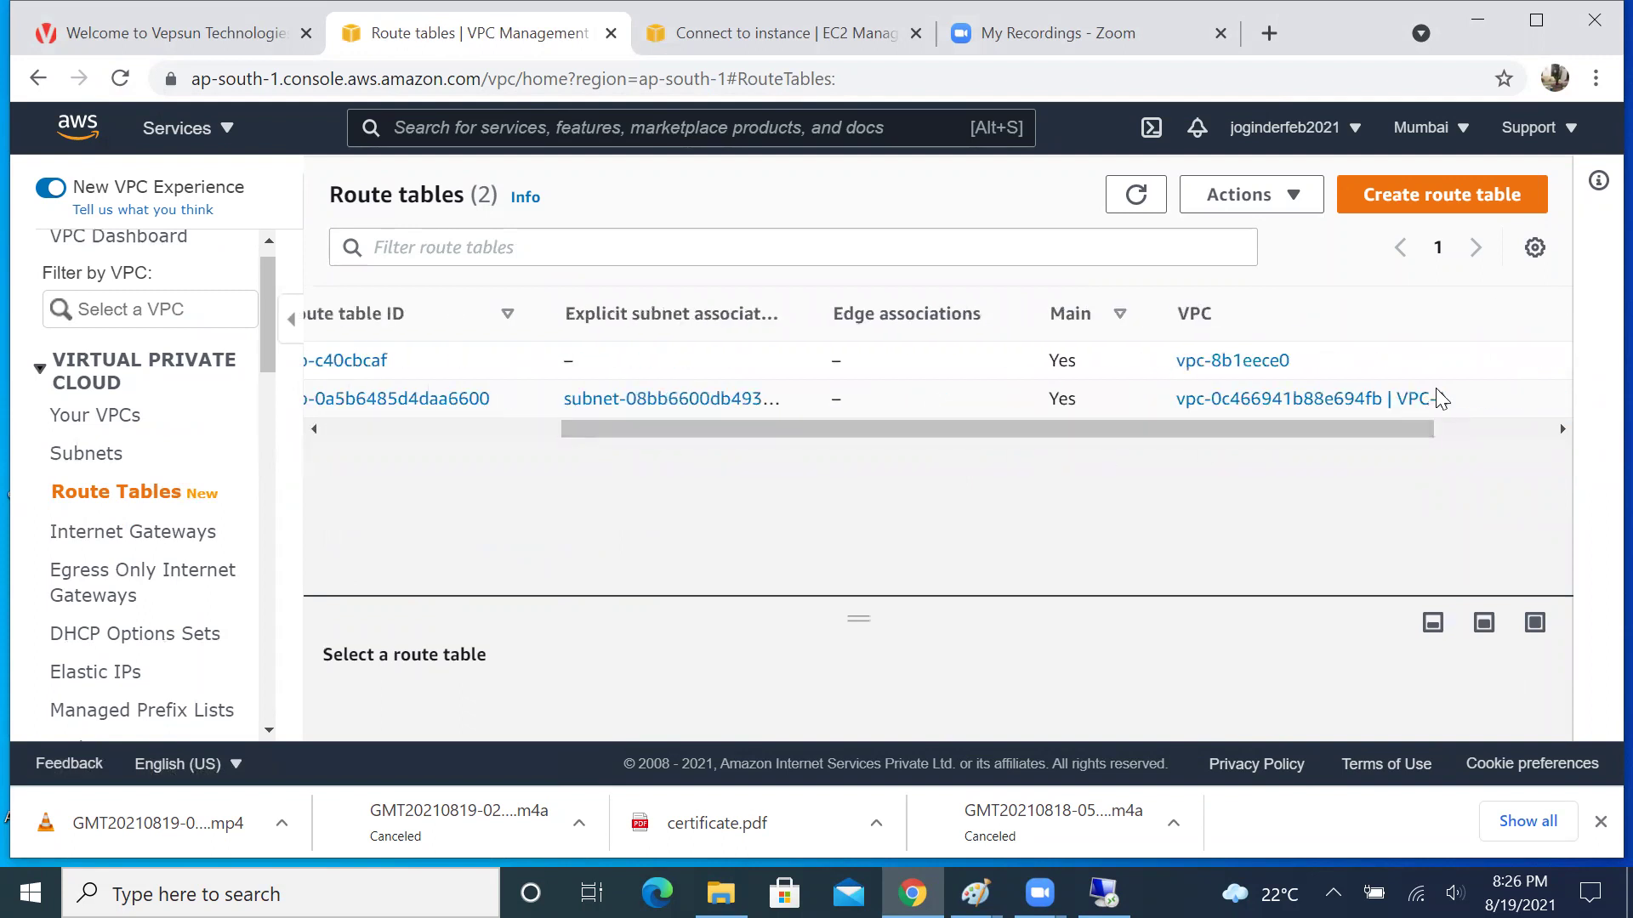
{"action": "left_click_drag", "start_coordinate": [753, 422], "coordinate": [478, 420]}
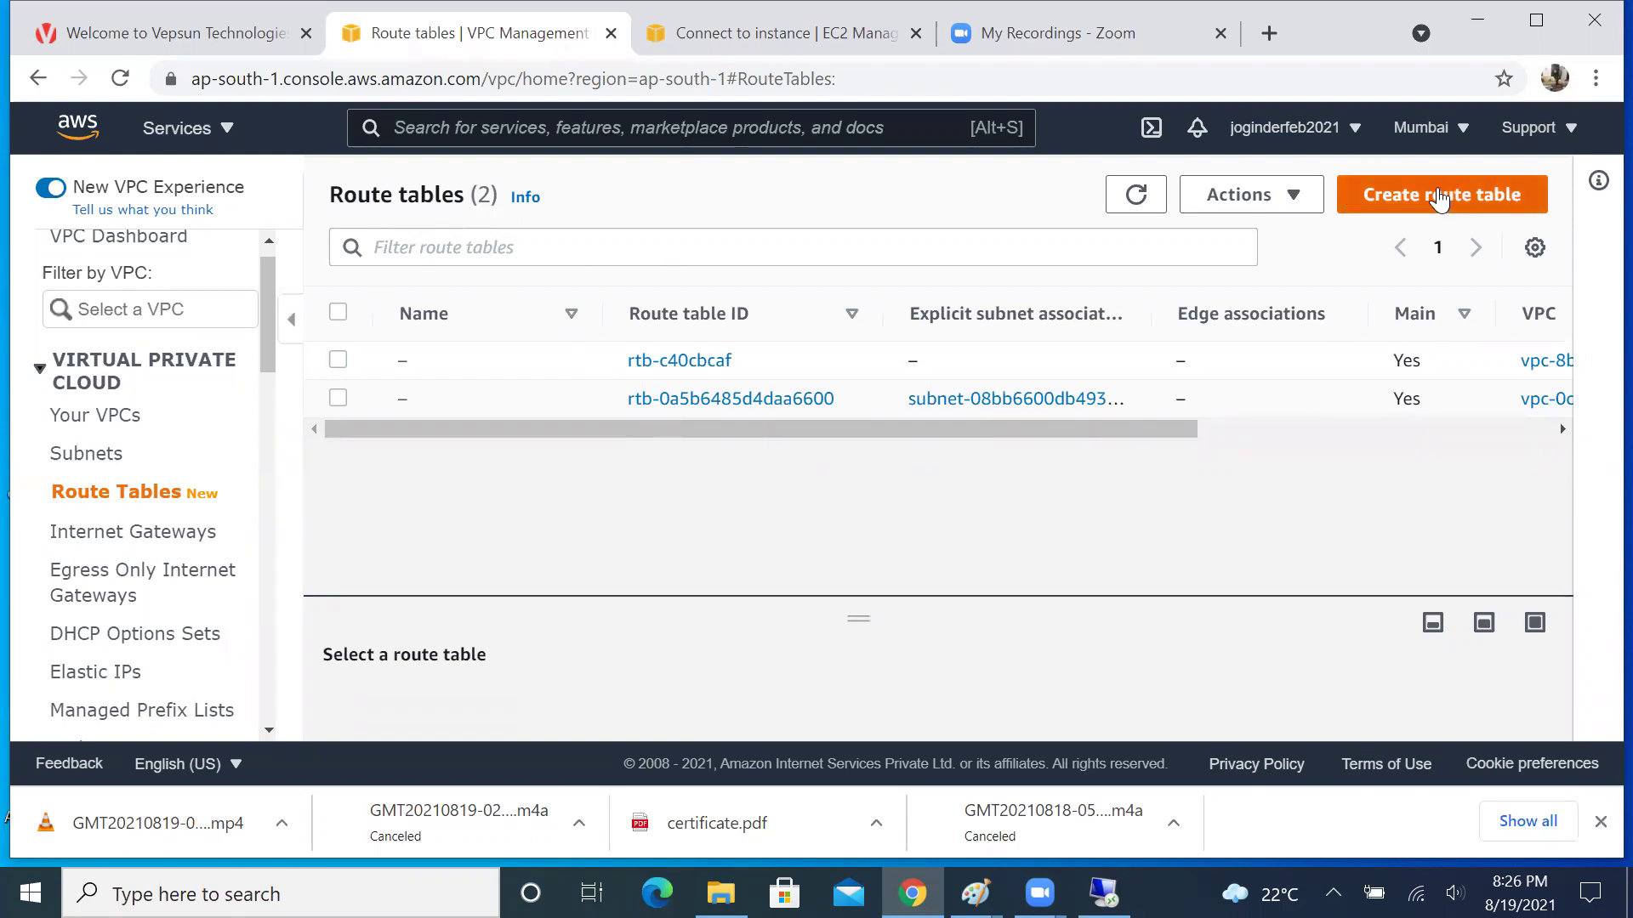
{"action": "left_click", "coordinate": [1407, 198]}
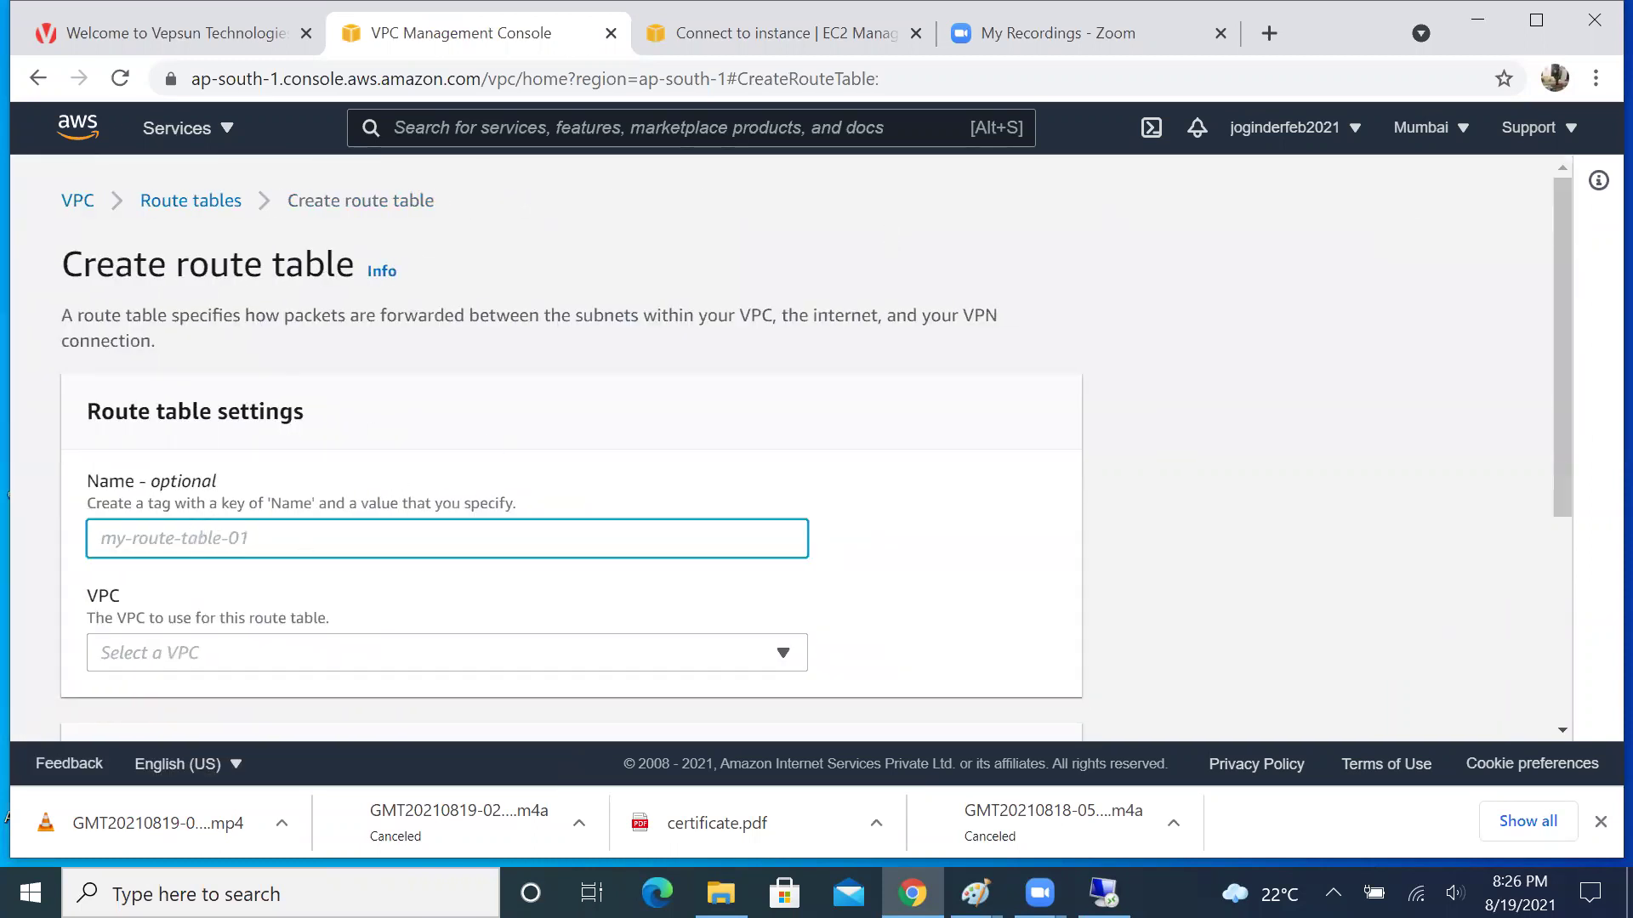
- Create a route table named private-subnet-B in VPC-A
{"action": "type", "text": "private"}
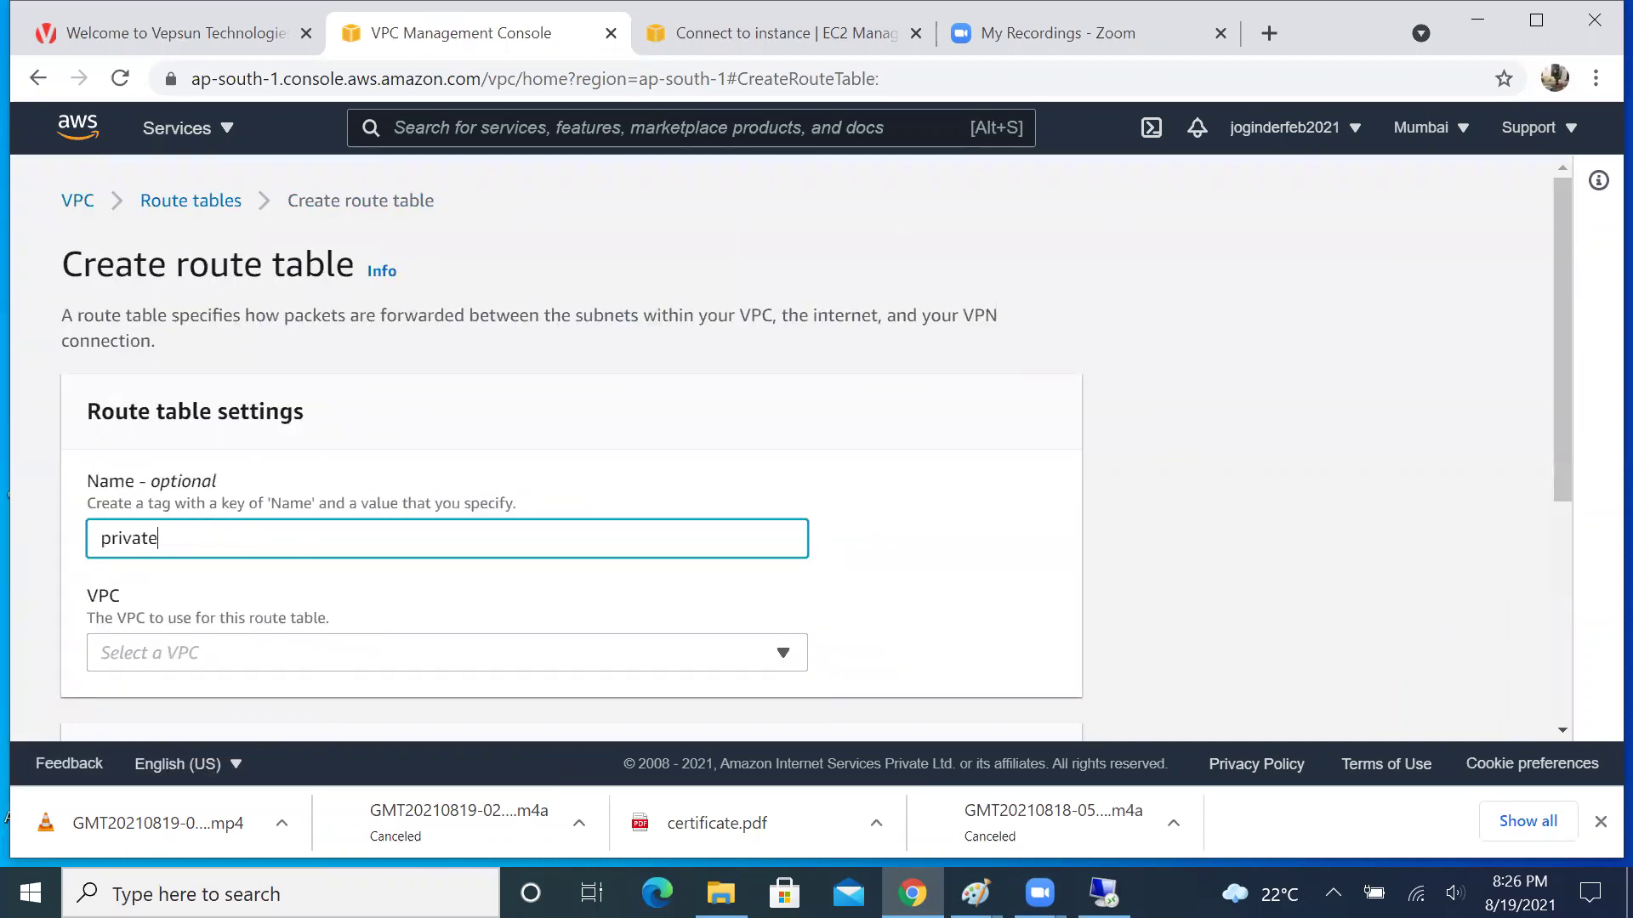
{"action": "type", "text": "-subnet-B"}
{"action": "scroll", "coordinate": [132, 493], "scroll_direction": "down", "scroll_amount": 1}
{"action": "scroll", "coordinate": [132, 494], "scroll_direction": "down", "scroll_amount": 3}
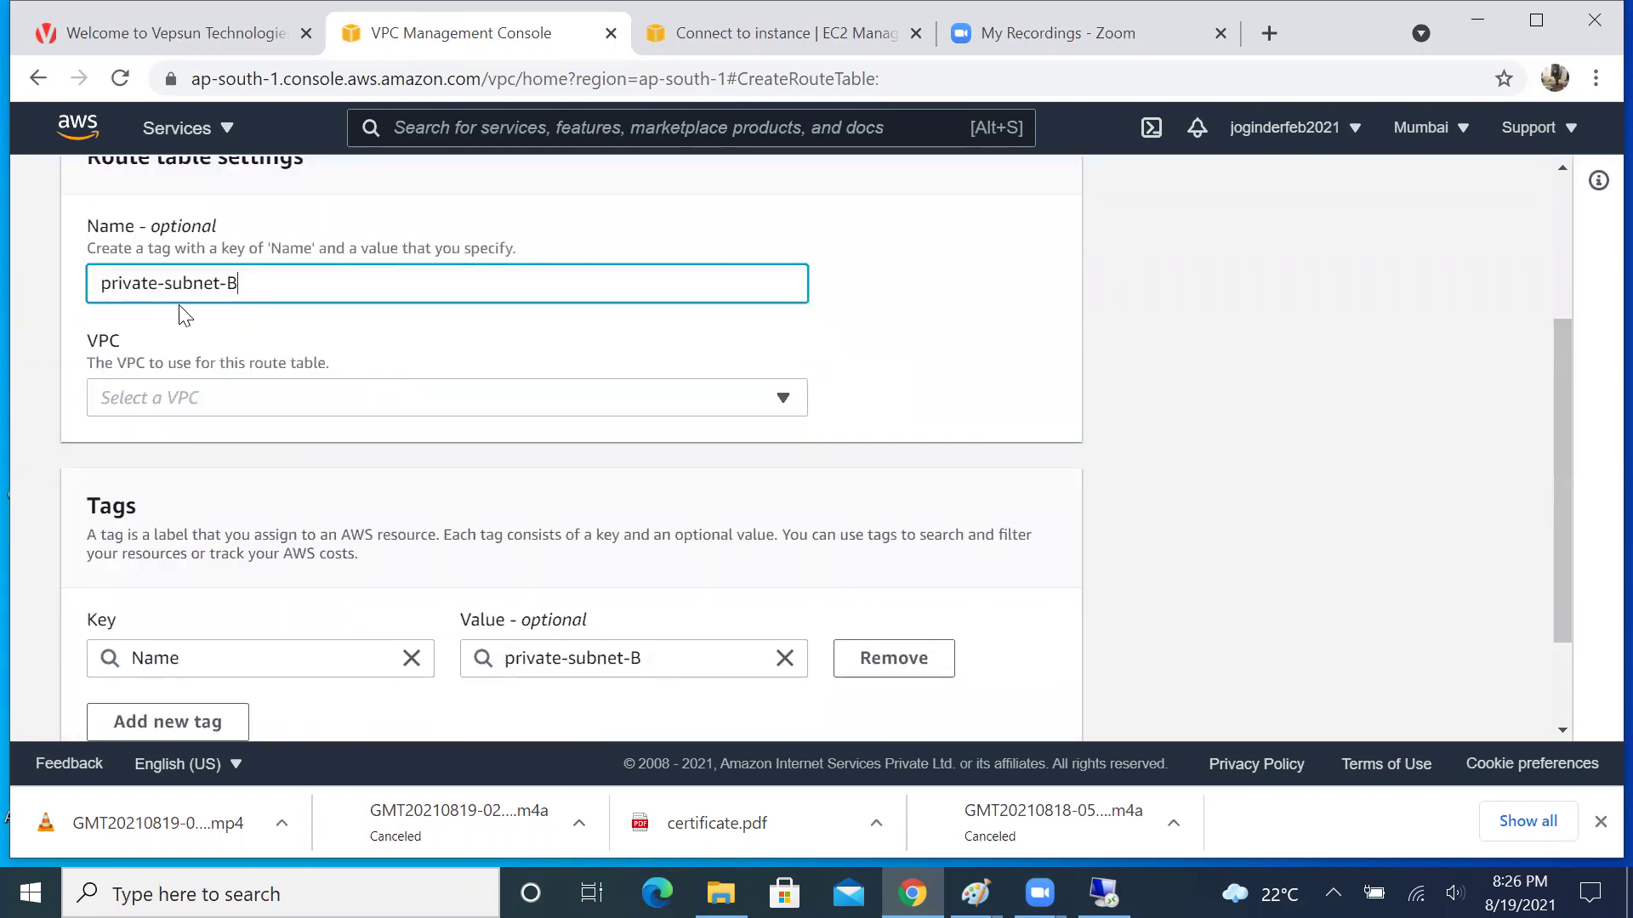
{"action": "left_click", "coordinate": [573, 400]}
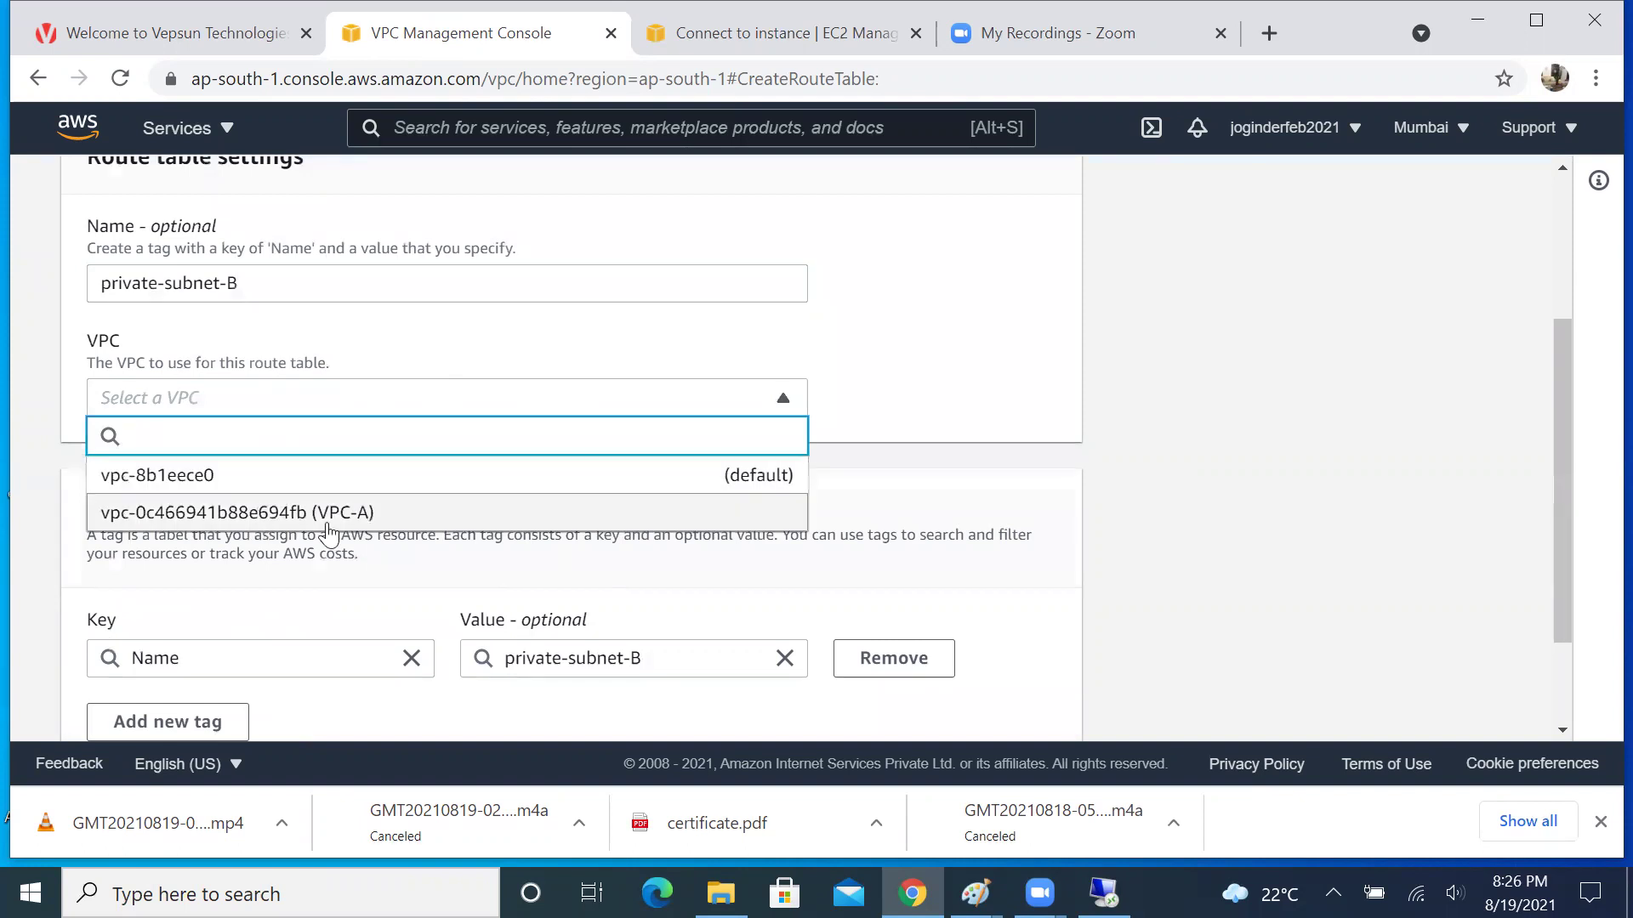
{"action": "left_click", "coordinate": [366, 514]}
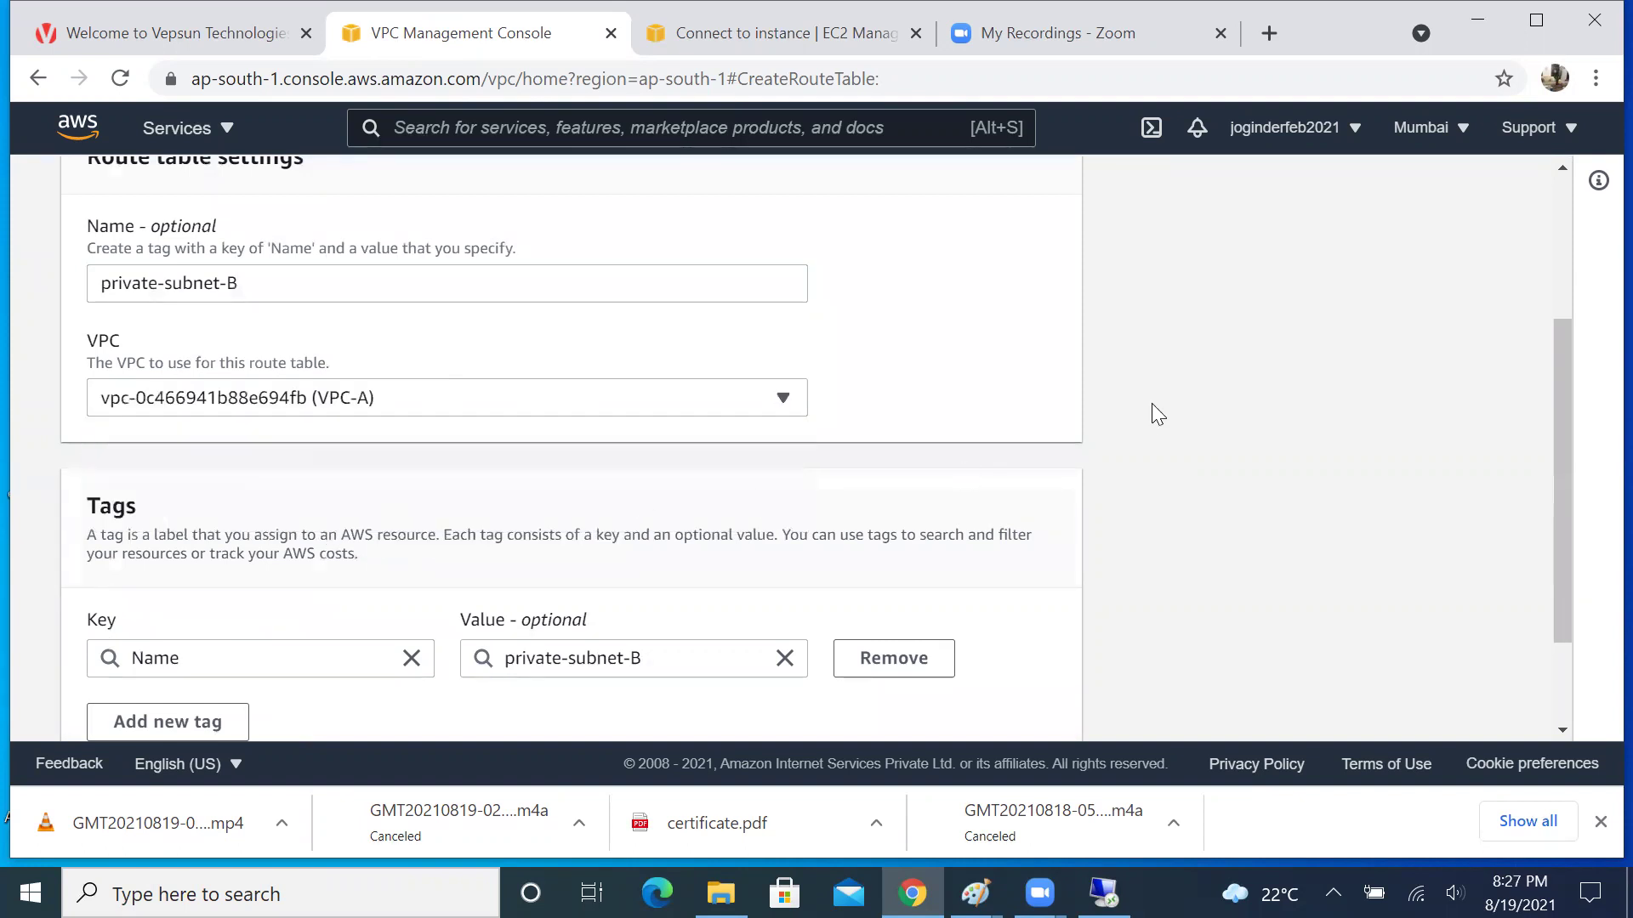
{"action": "scroll", "coordinate": [656, 498], "scroll_direction": "down", "scroll_amount": 3}
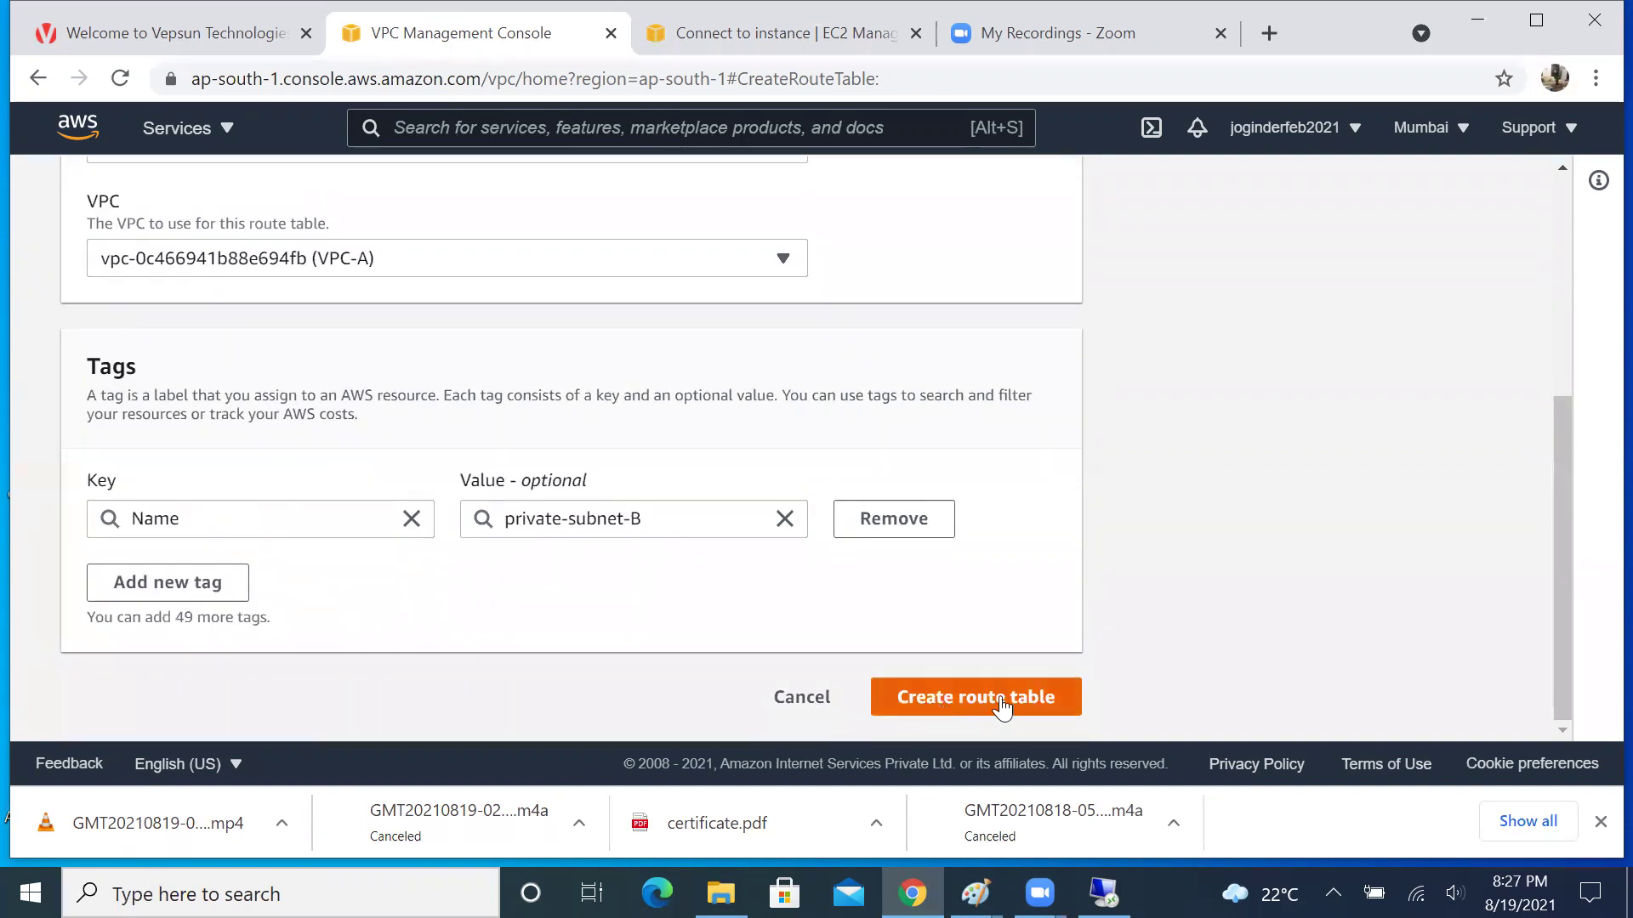
{"action": "left_click", "coordinate": [999, 704]}
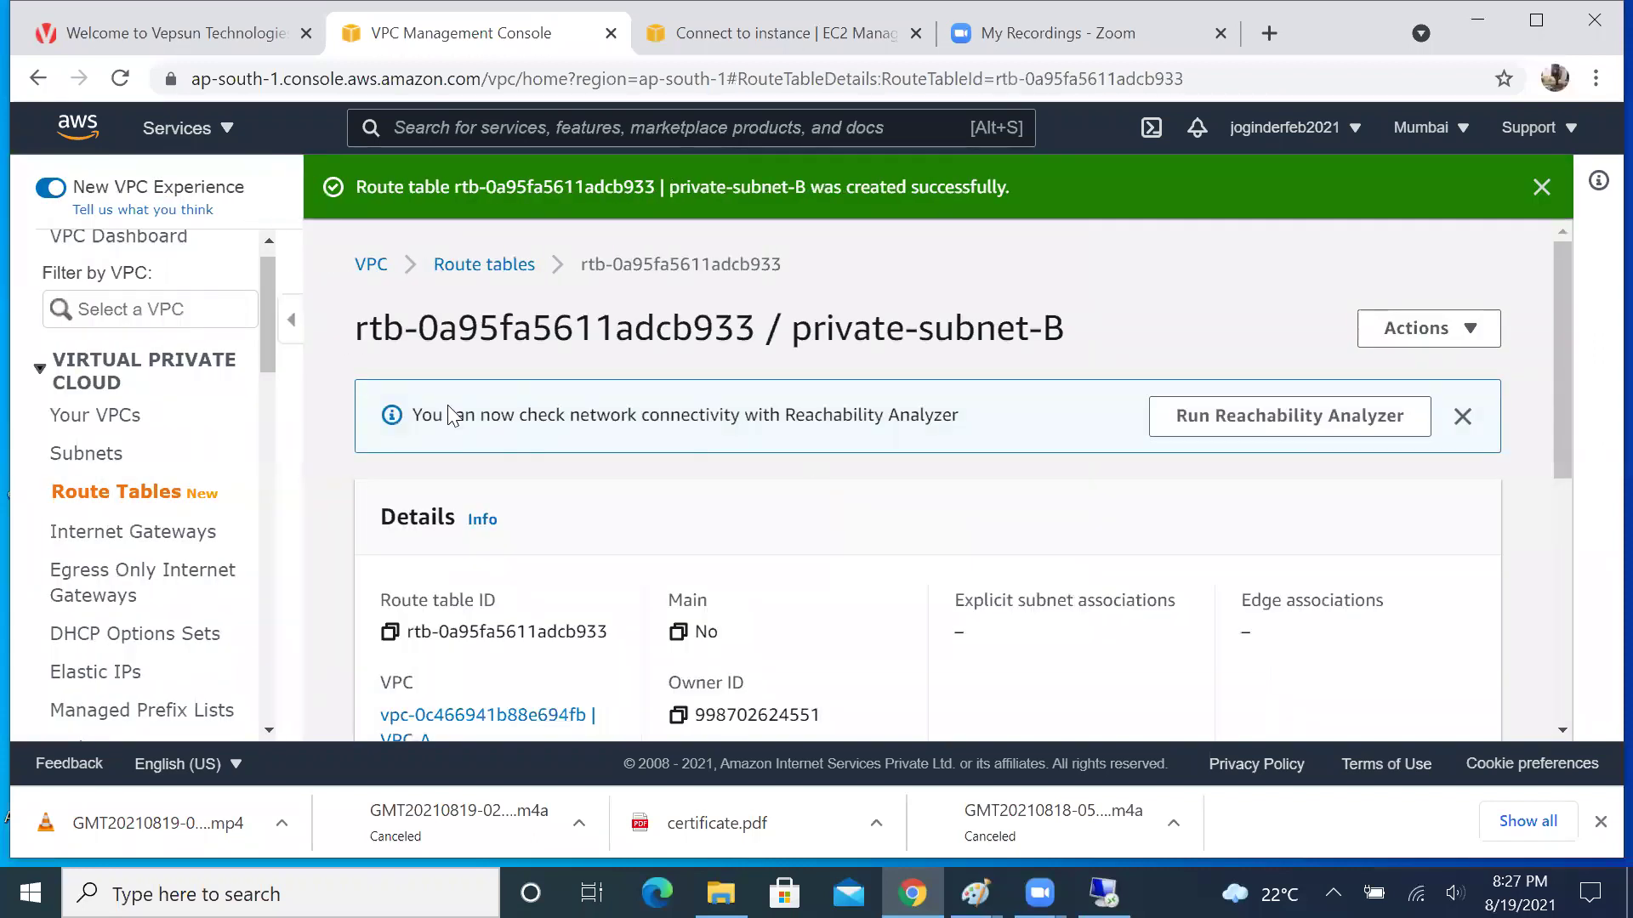
- Select the private-subnet-B route table and show its Subnet associations tab
{"action": "left_click", "coordinate": [130, 502]}
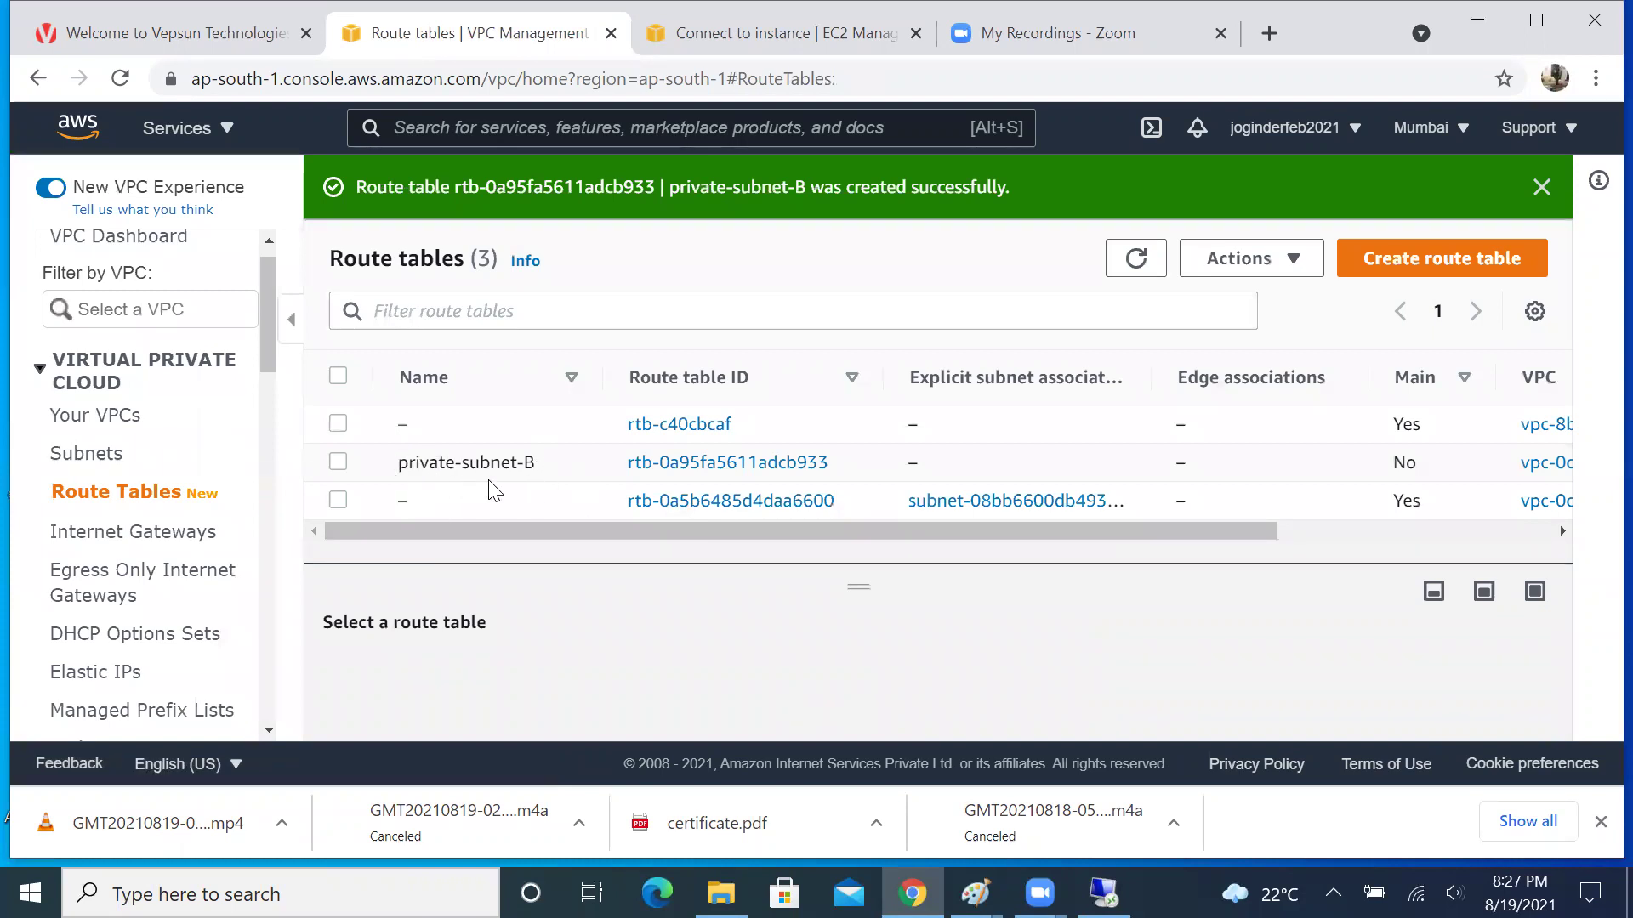
{"action": "left_click", "coordinate": [340, 466]}
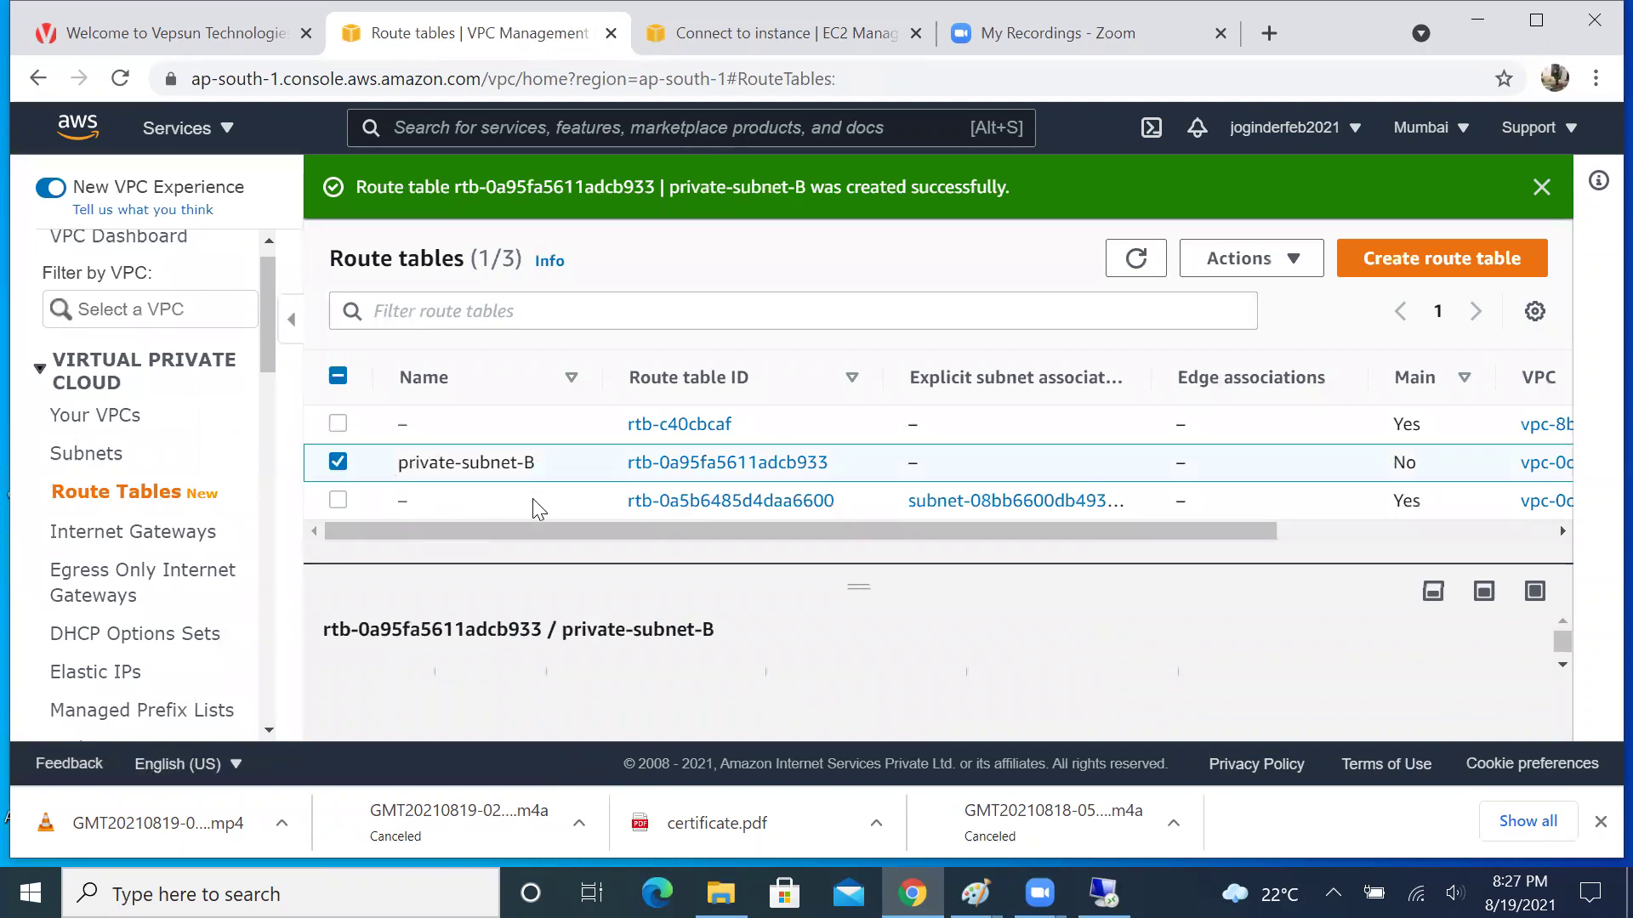
{"action": "left_click_drag", "start_coordinate": [537, 529], "coordinate": [591, 531]}
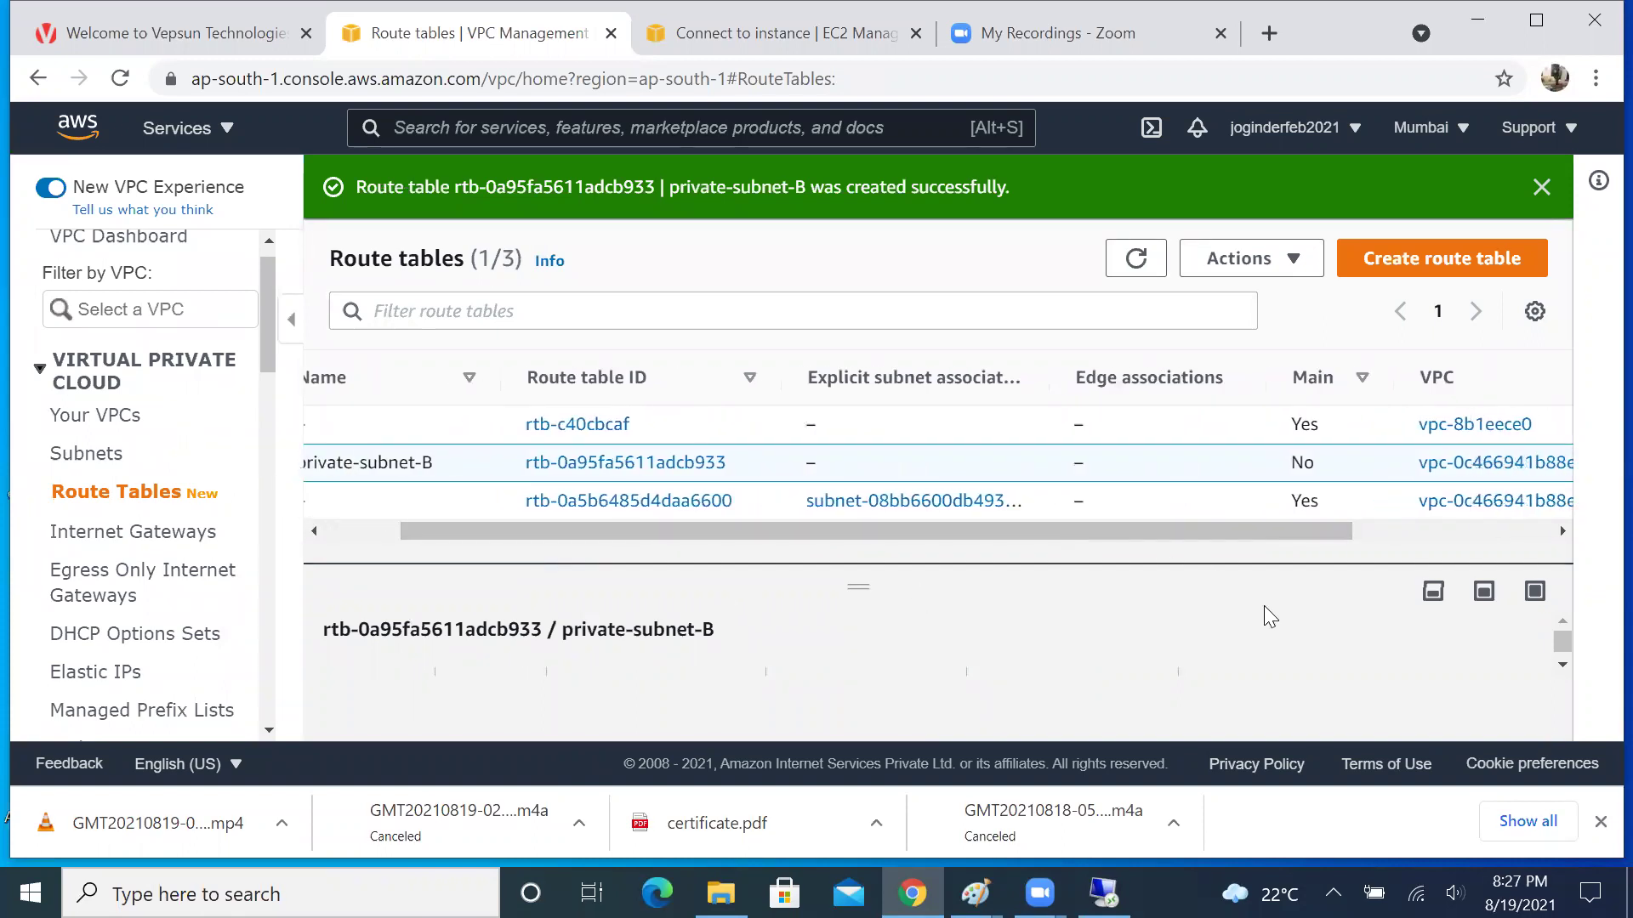
{"action": "left_click", "coordinate": [1560, 665]}
{"action": "left_click", "coordinate": [1560, 665]}
{"action": "left_click", "coordinate": [1566, 622]}
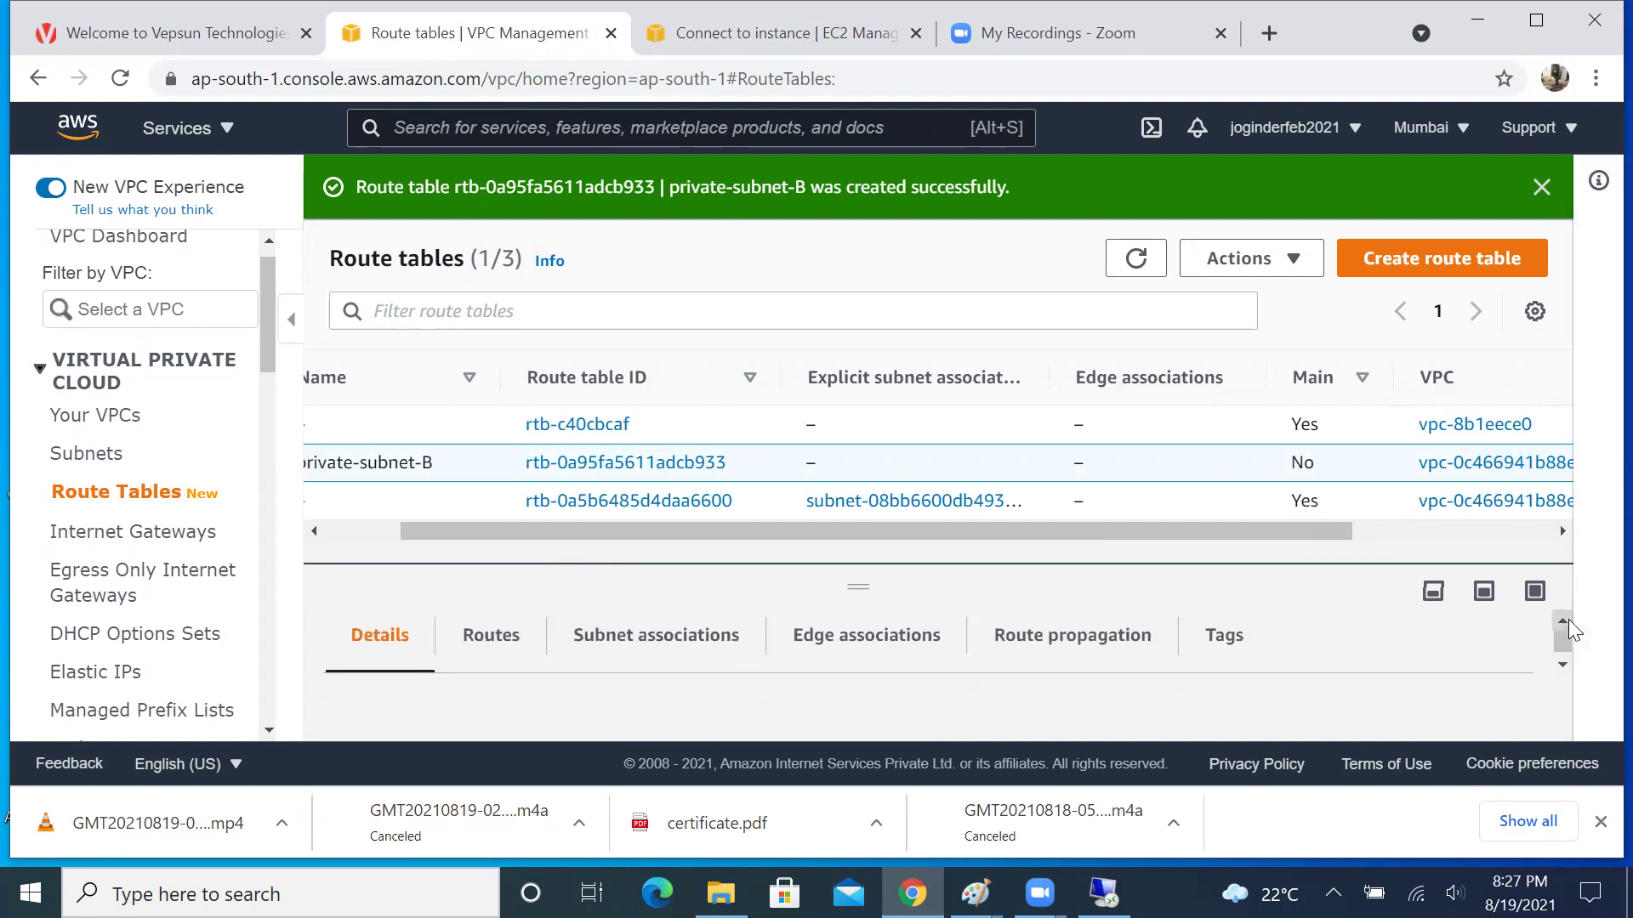
{"action": "left_click", "coordinate": [656, 636]}
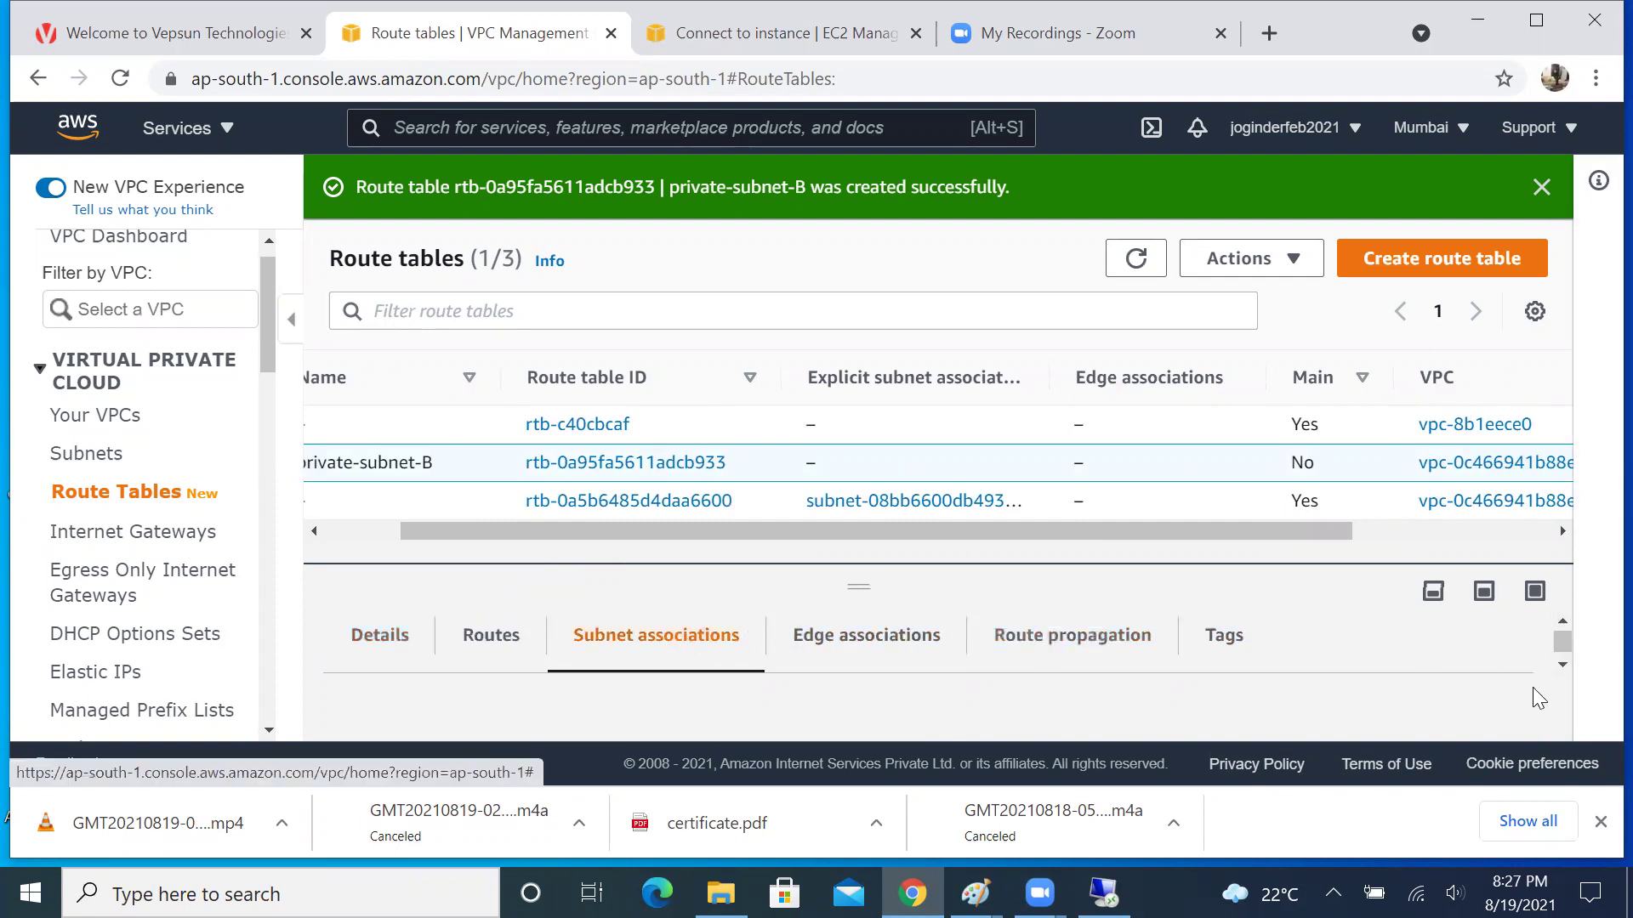
- Edit the subnet associations and choose VPC-A-Subnet-B (10.0.1.0/24)
{"action": "left_click", "coordinate": [1561, 665]}
{"action": "left_click", "coordinate": [1561, 665]}
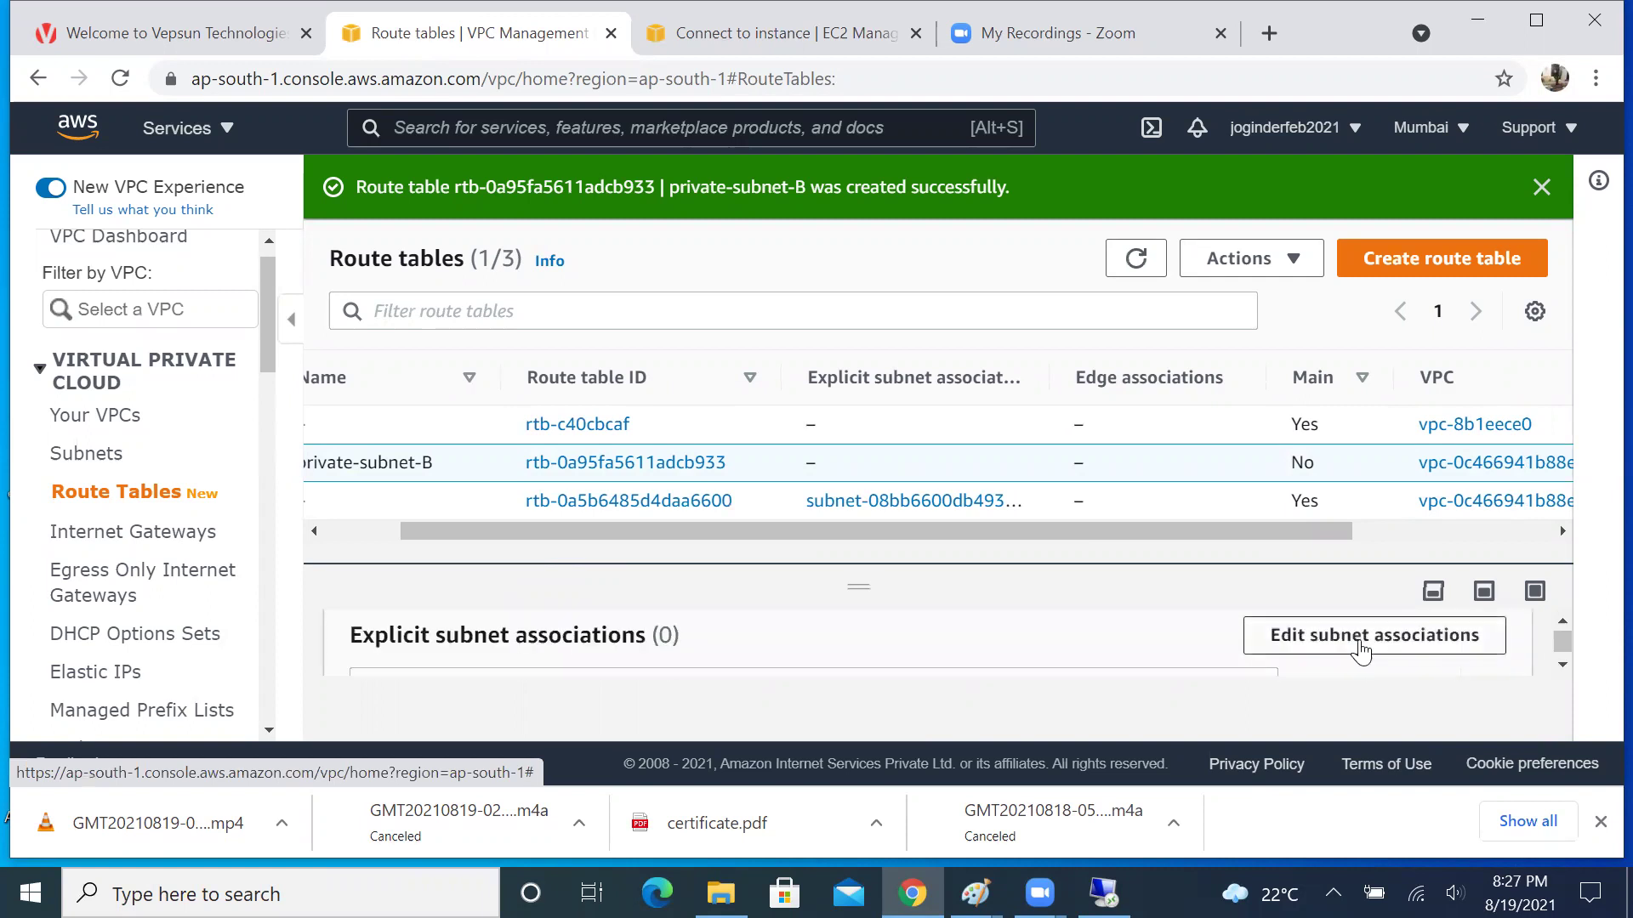
{"action": "left_click", "coordinate": [1358, 643]}
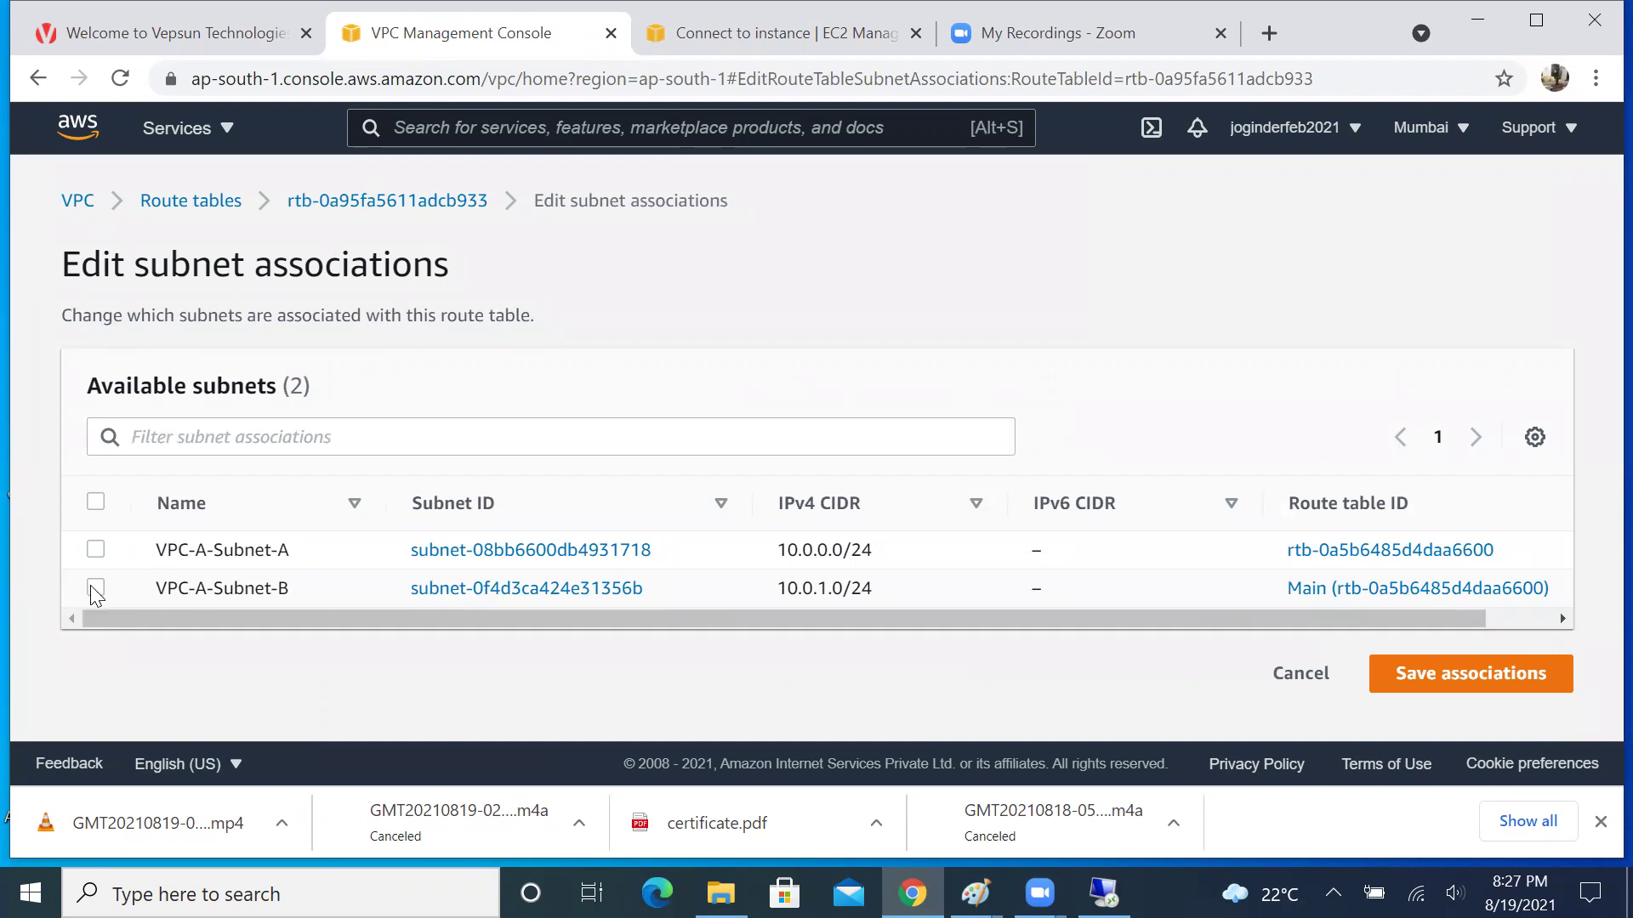
{"action": "left_click", "coordinate": [96, 589]}
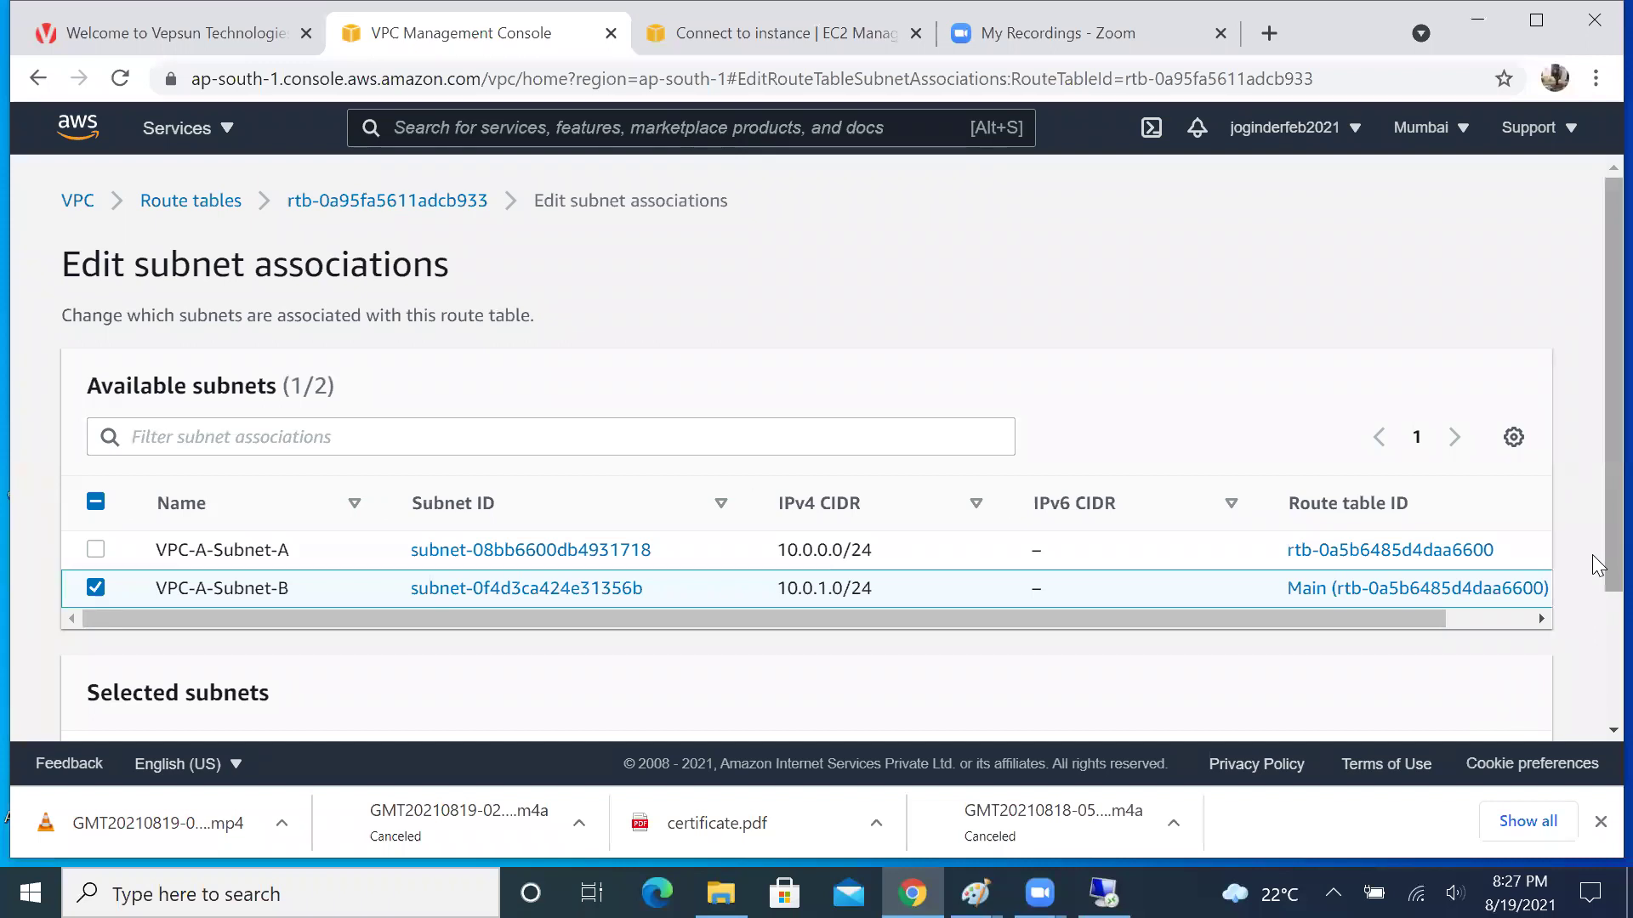
- Save VPC-A-Subnet-B as an explicit association of private-subnet-B
{"action": "scroll", "coordinate": [1592, 555], "scroll_direction": "down", "scroll_amount": 1}
{"action": "scroll", "coordinate": [1592, 595], "scroll_direction": "down", "scroll_amount": 2}
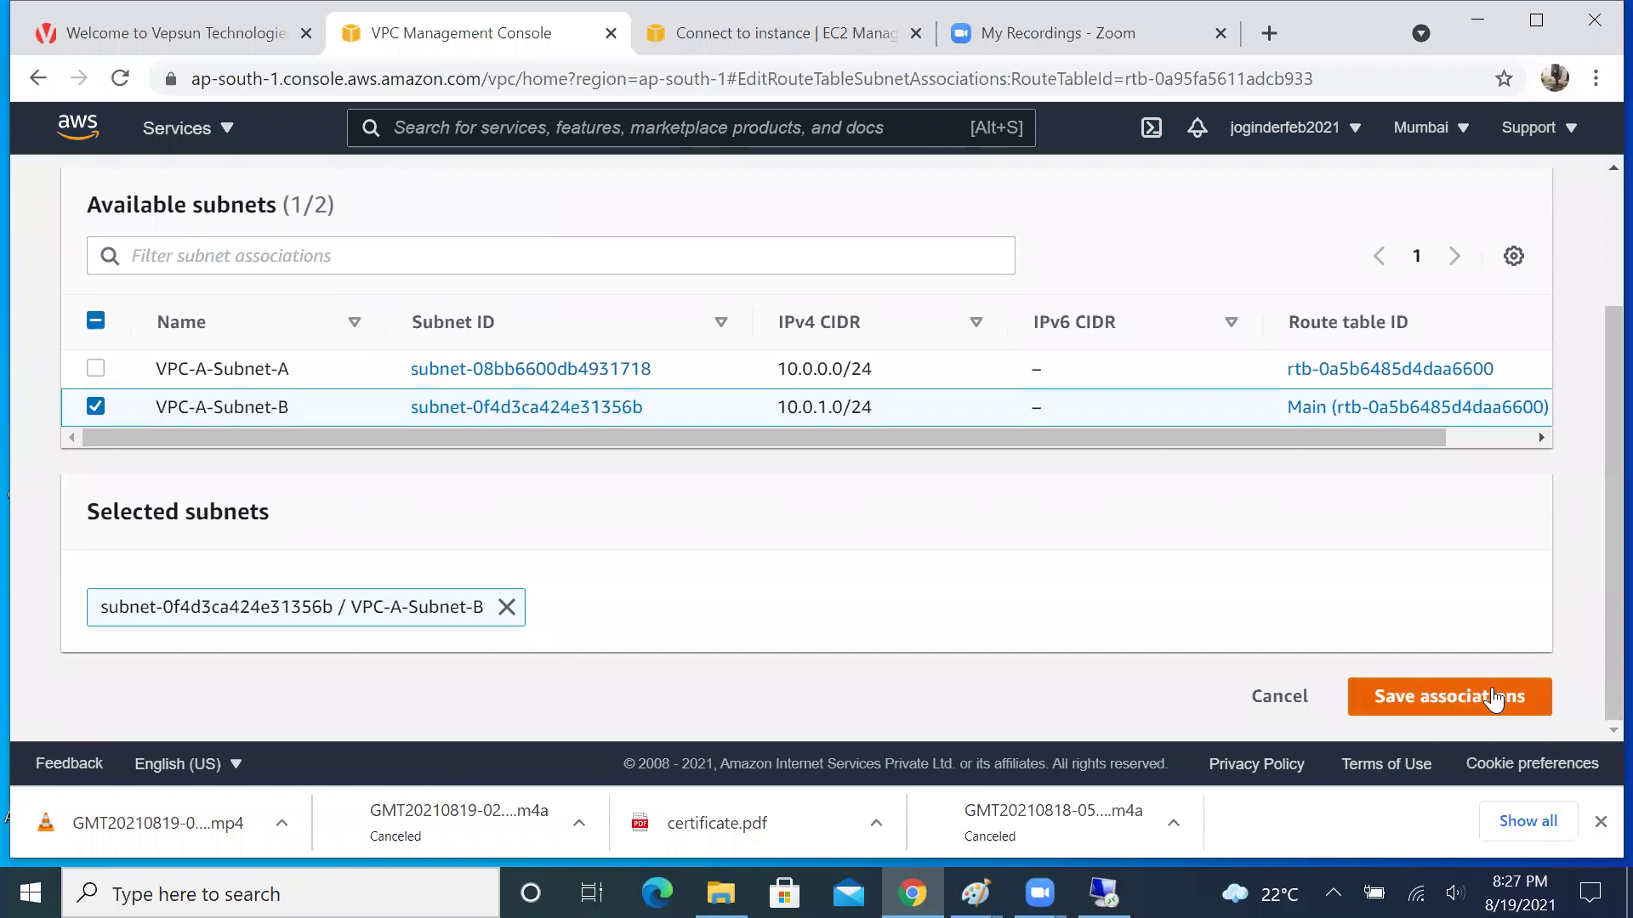
{"action": "left_click", "coordinate": [1493, 698]}
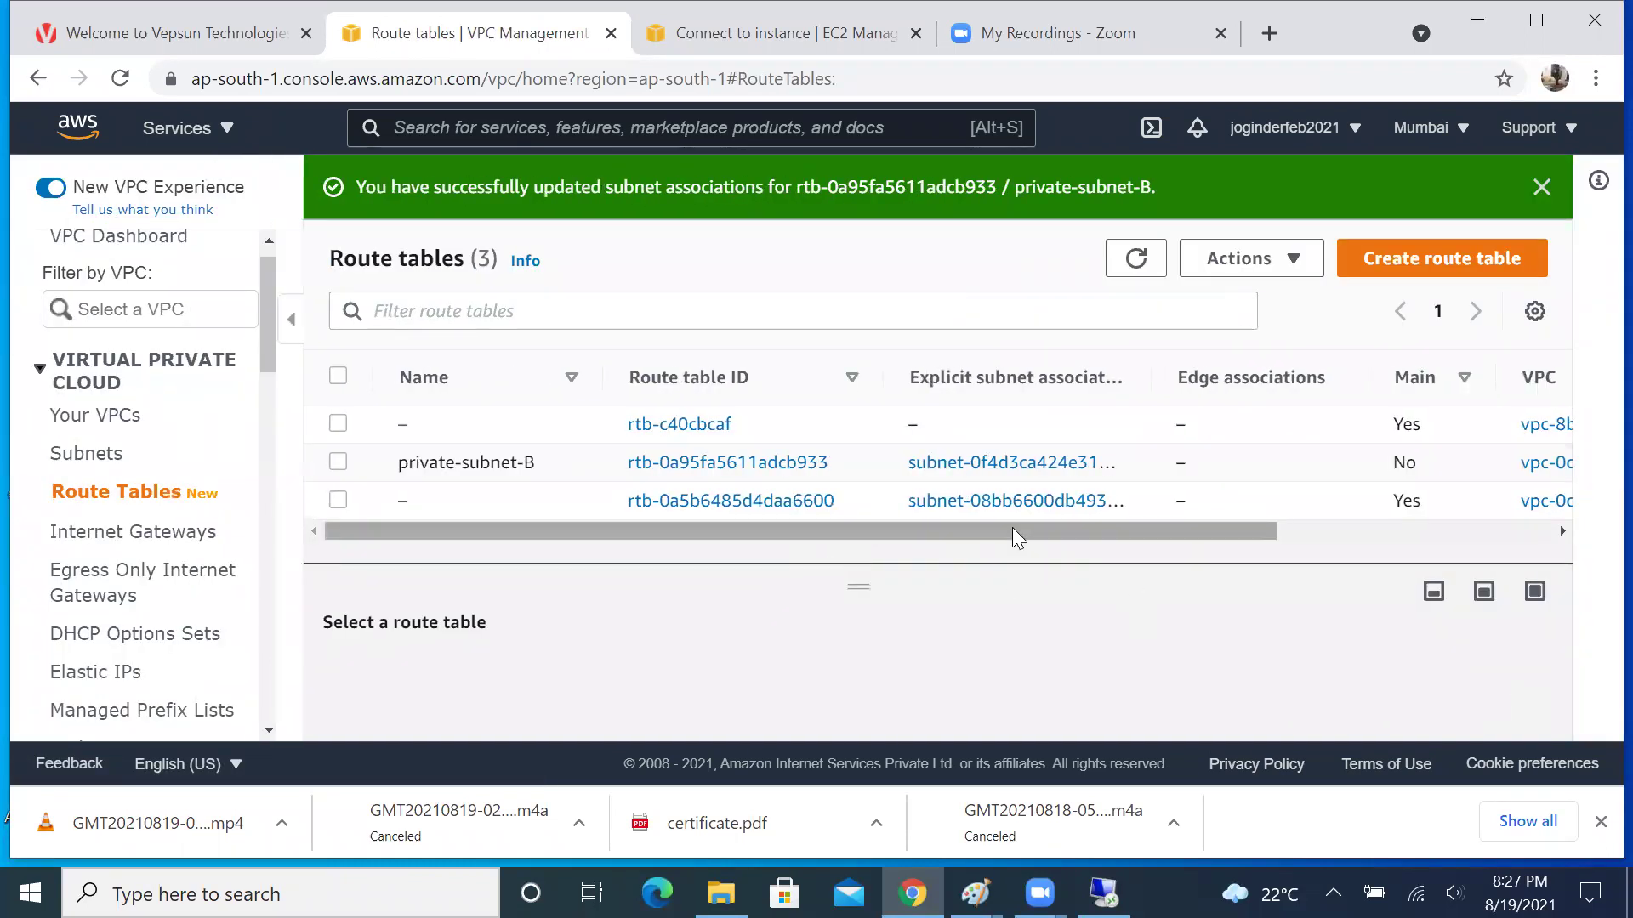
- Open private-subnet-B's route editor and add a blank row below the 10.0.0.0/16 local route
{"action": "left_click", "coordinate": [336, 462]}
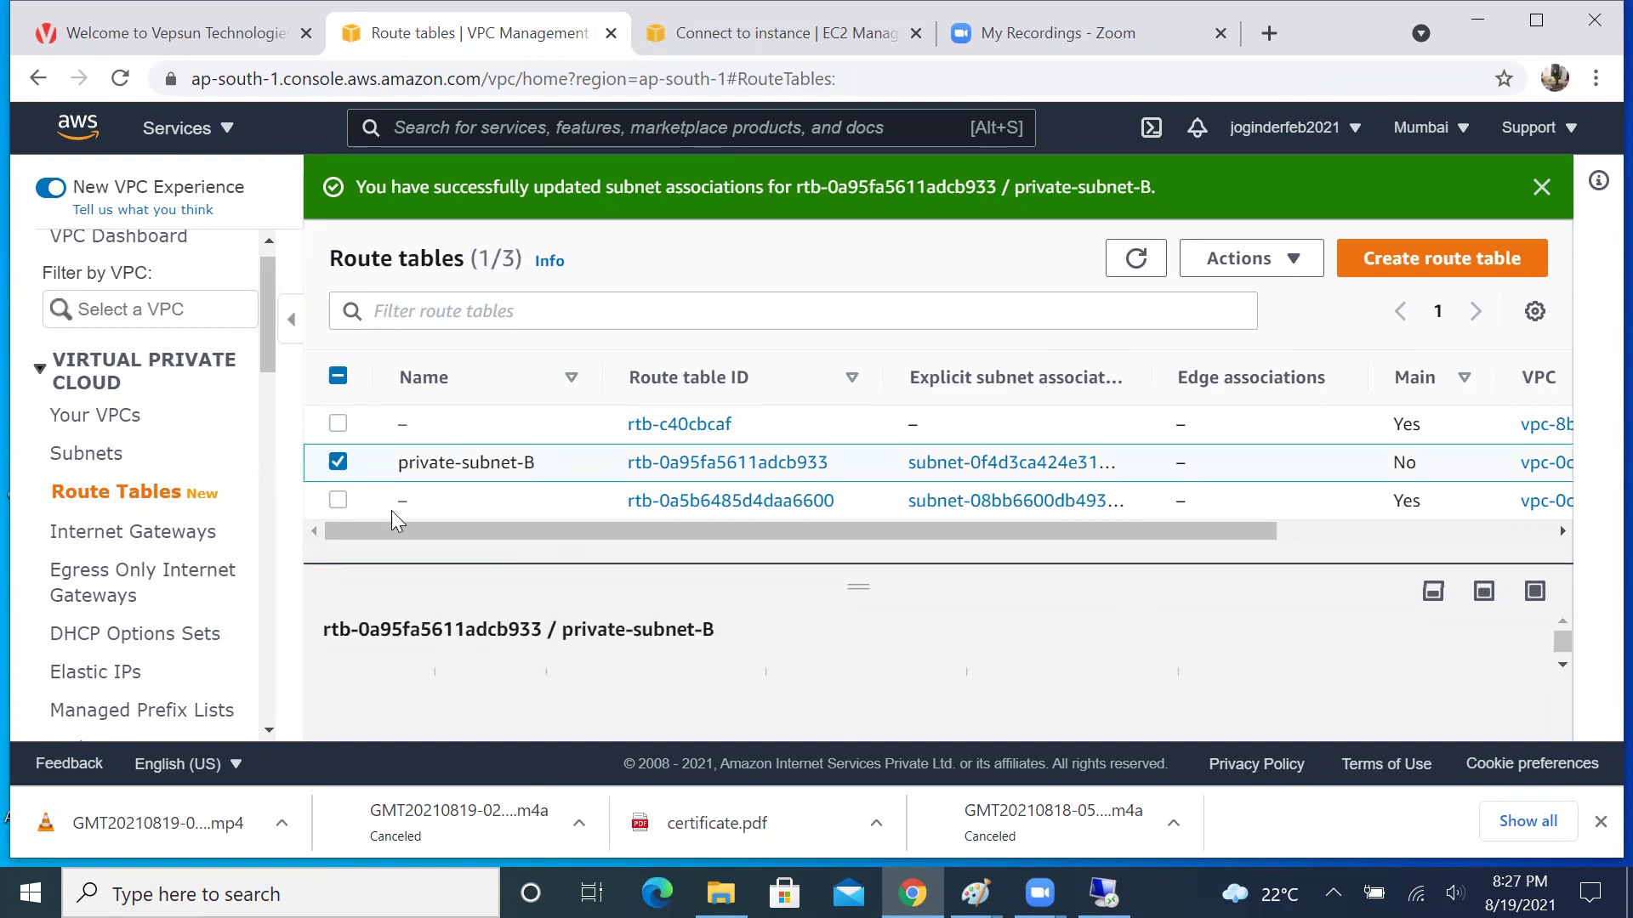
{"action": "left_click", "coordinate": [478, 648]}
{"action": "left_click", "coordinate": [1565, 672]}
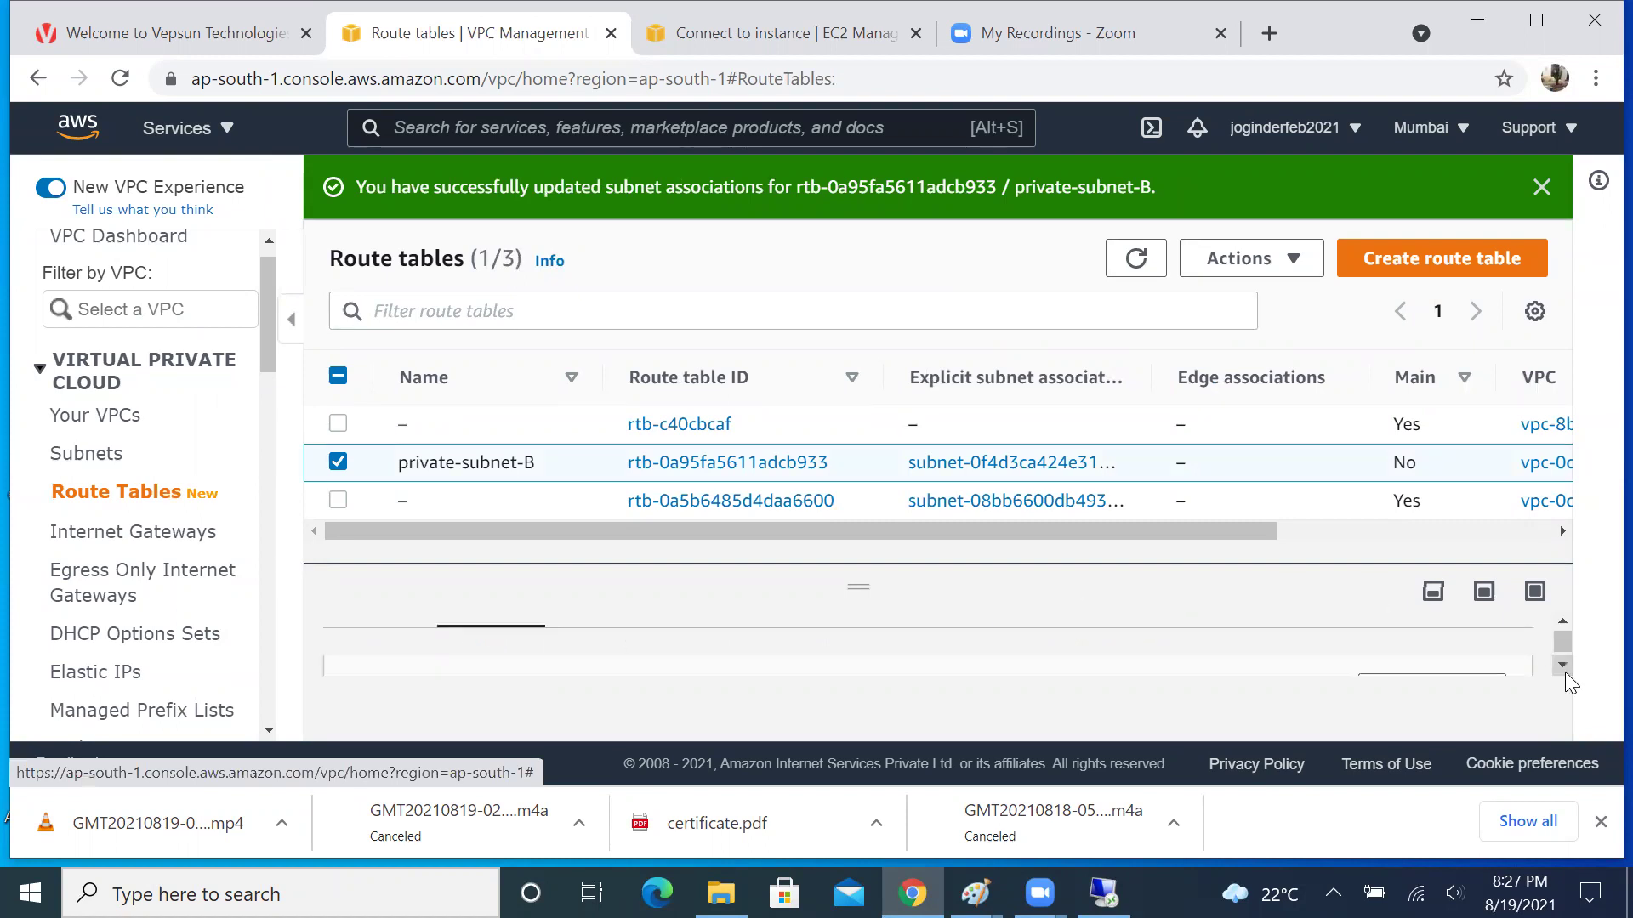
{"action": "left_click", "coordinate": [1445, 640]}
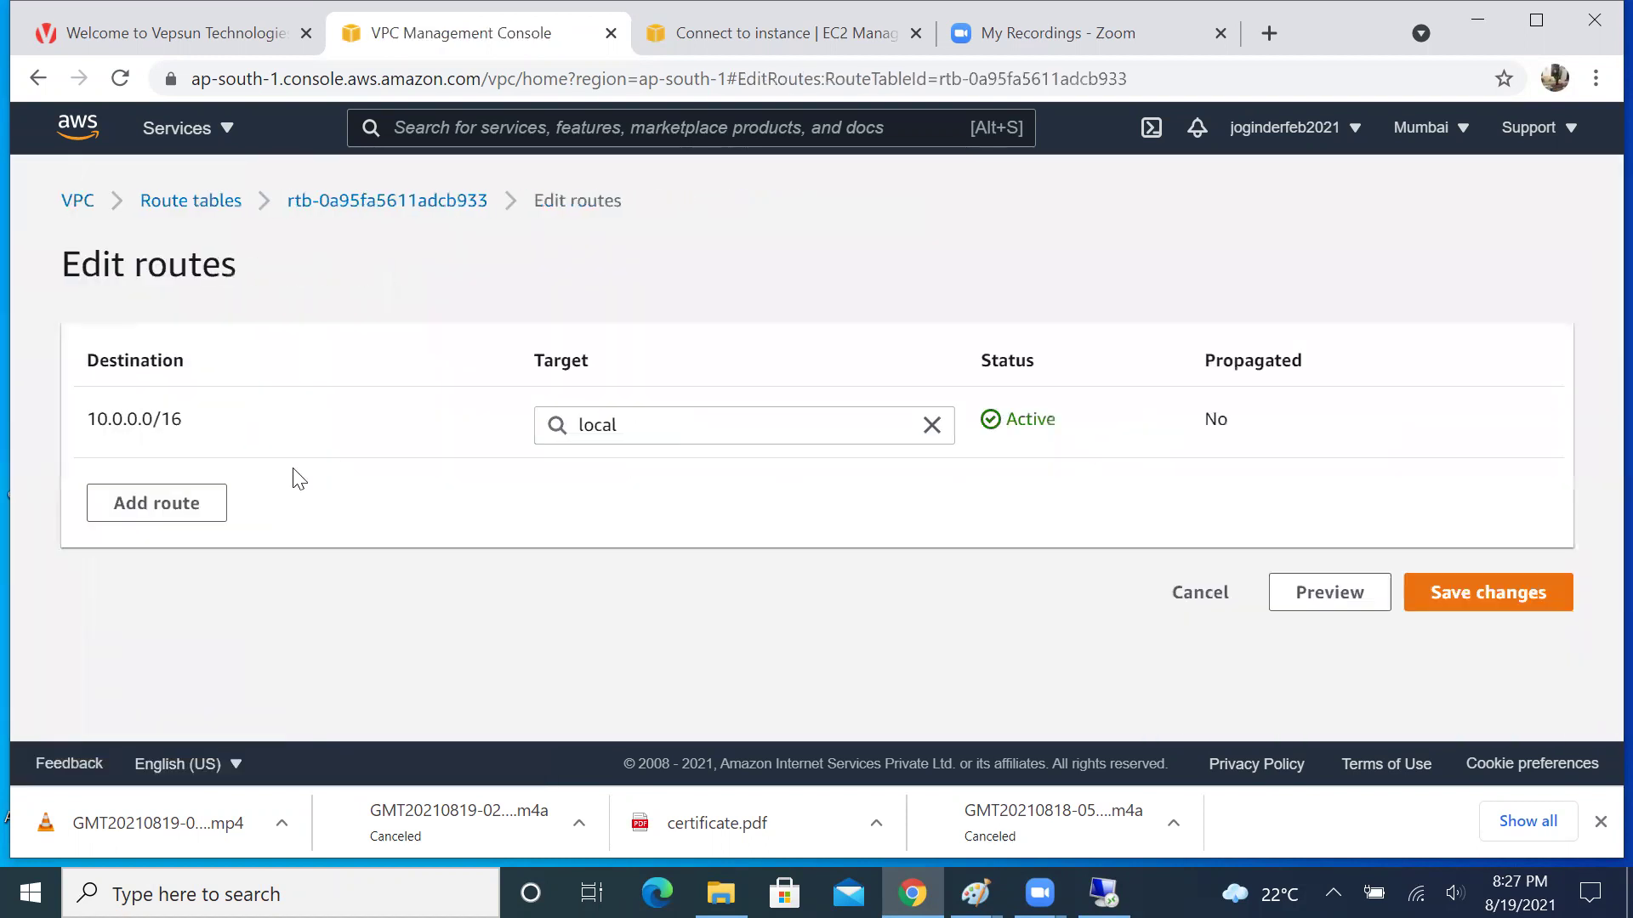
{"action": "left_click", "coordinate": [170, 502]}
- Add and save a 0.0.0.0/0 route targeting NAT gateway mynatgateway (nat-0a7660fed053d9e55)
{"action": "left_click", "coordinate": [180, 500]}
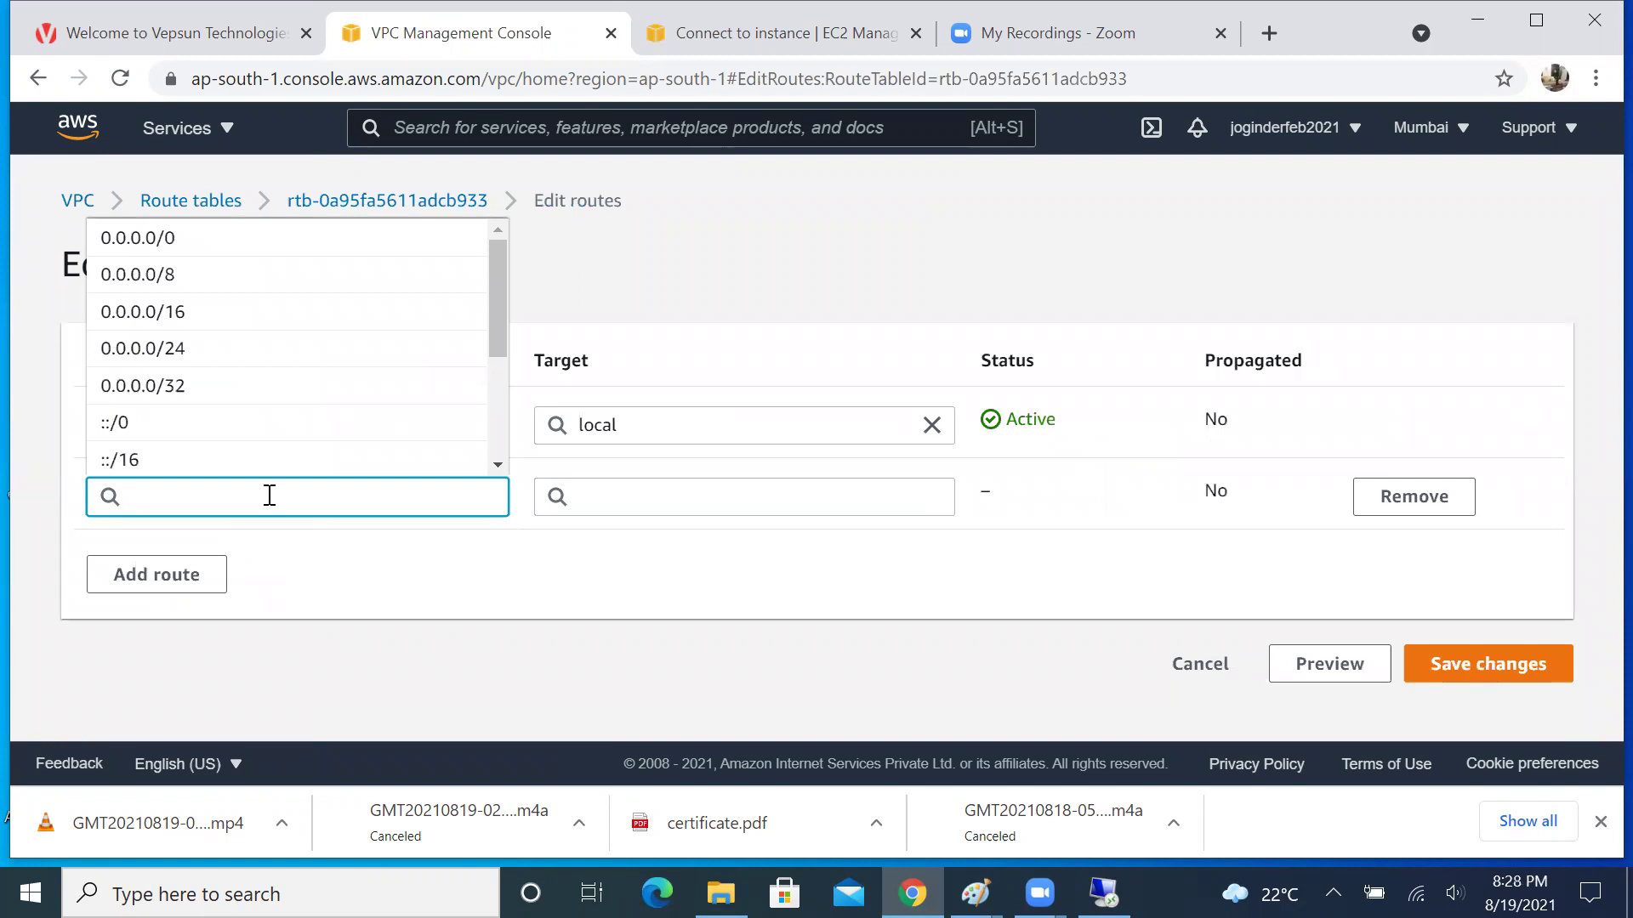
{"action": "left_click", "coordinate": [770, 291]}
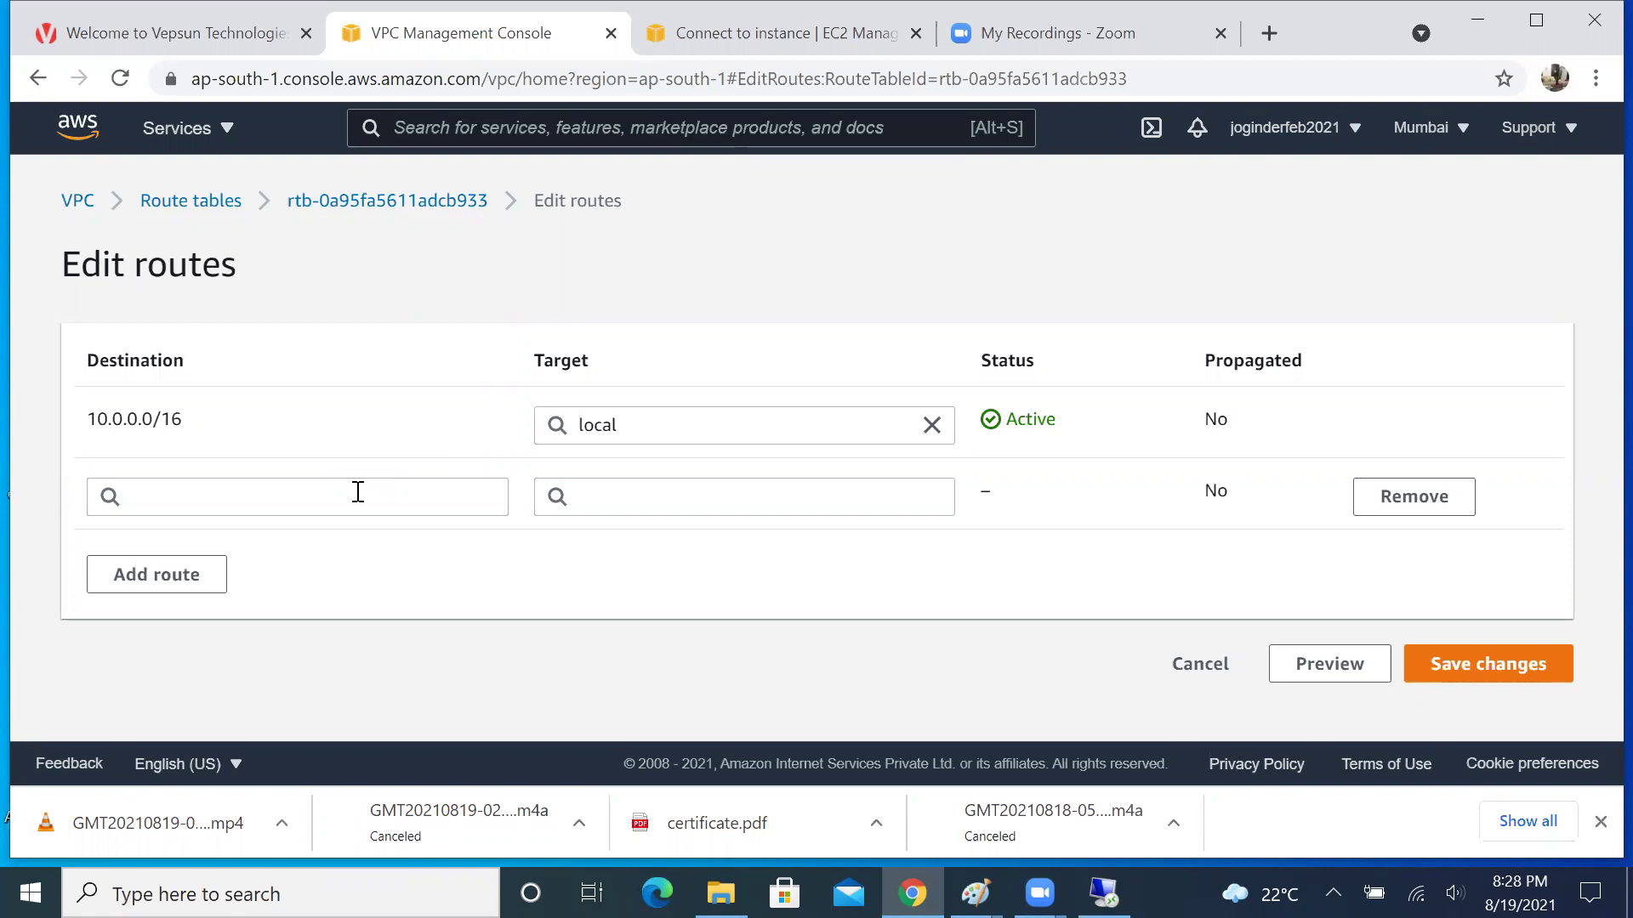
{"action": "left_click", "coordinate": [358, 492]}
{"action": "type", "text": "0."}
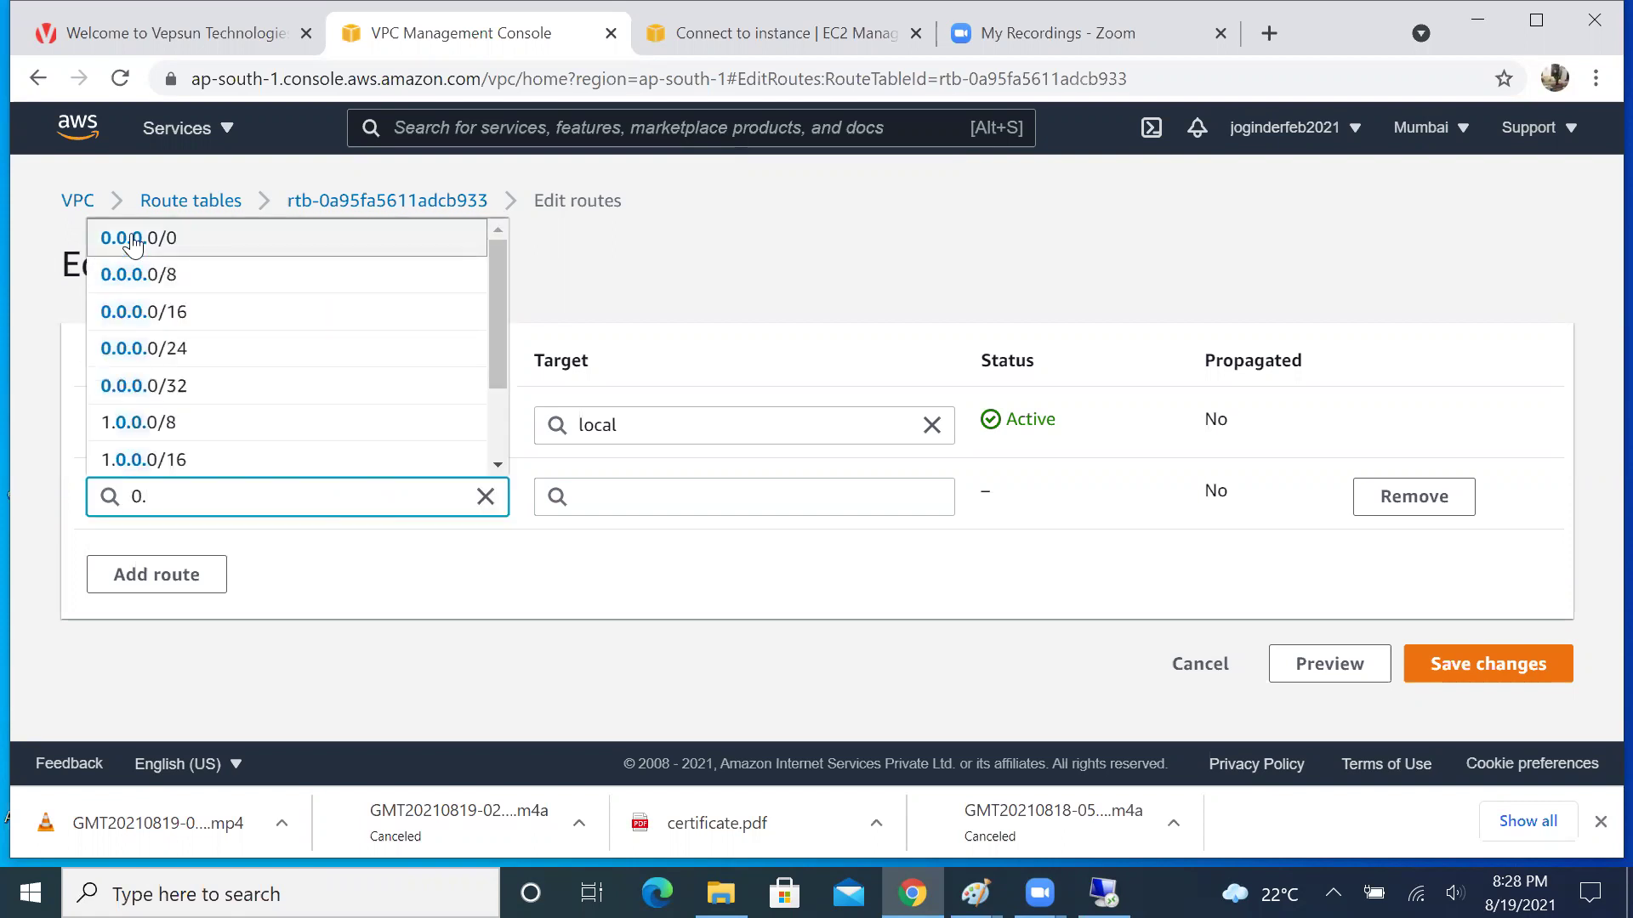
{"action": "left_click", "coordinate": [131, 235]}
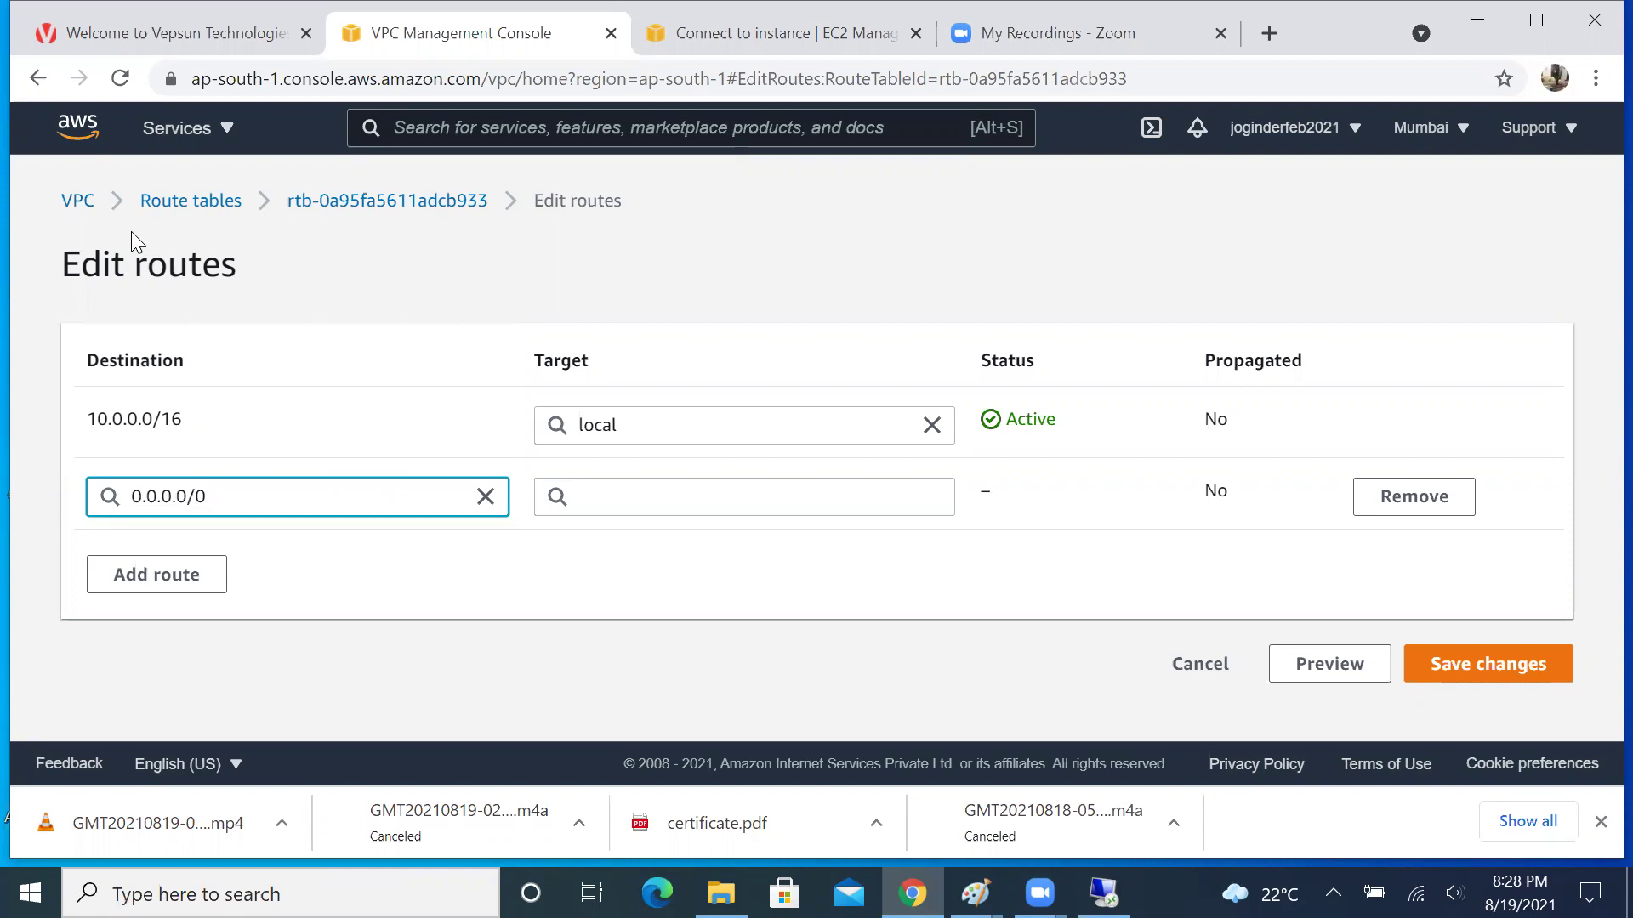
{"action": "left_click", "coordinate": [926, 498]}
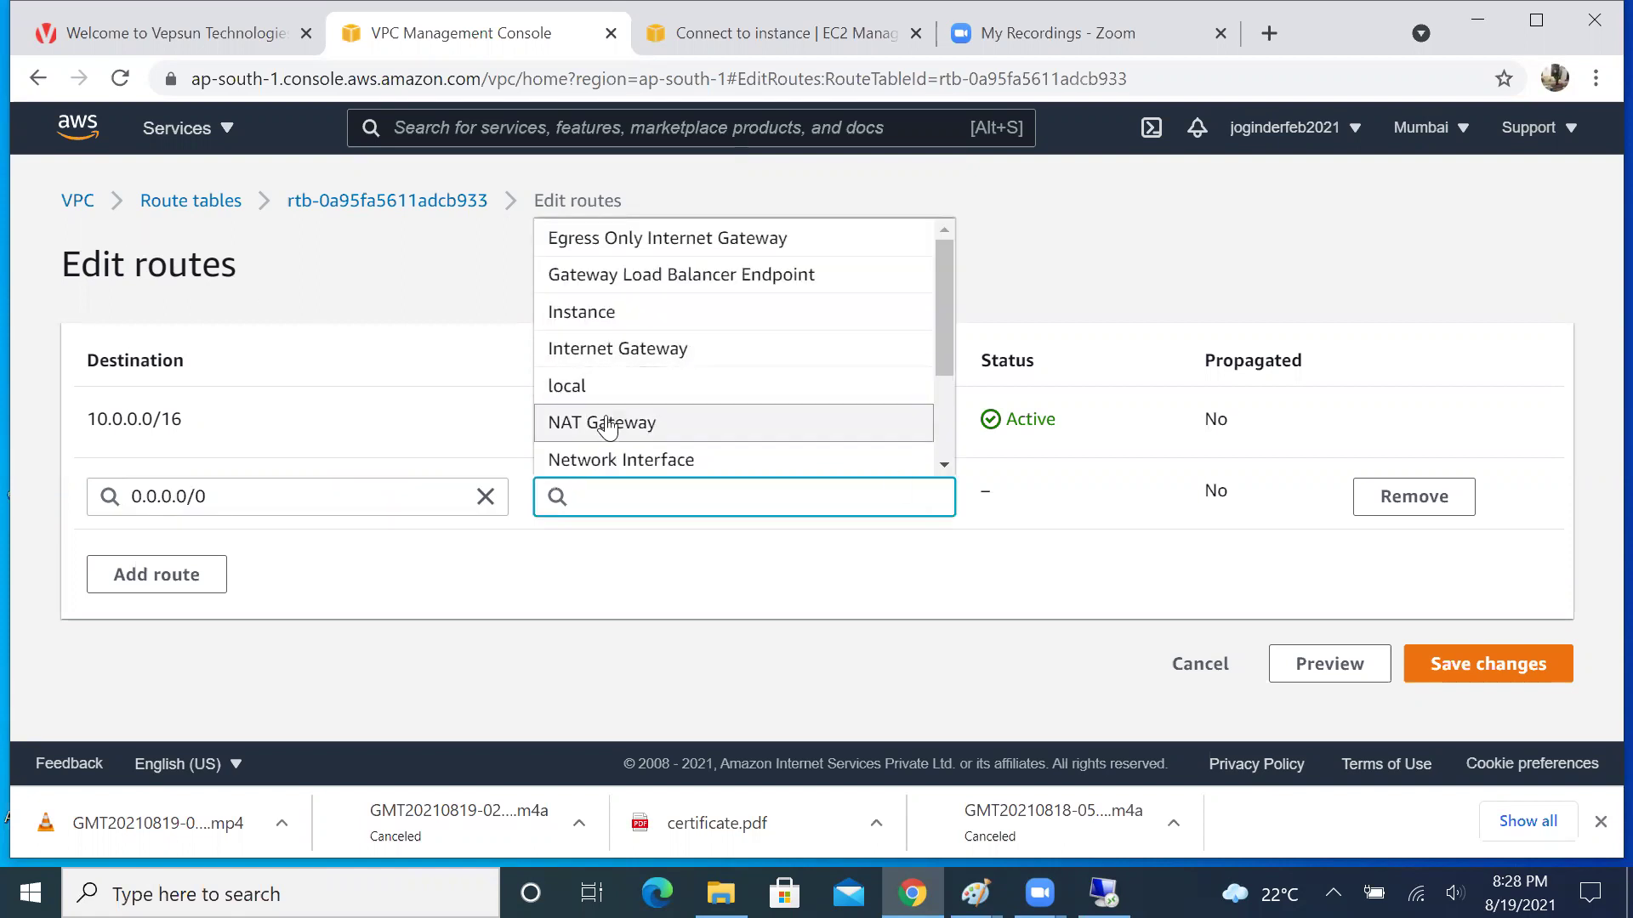
{"action": "left_click", "coordinate": [638, 426]}
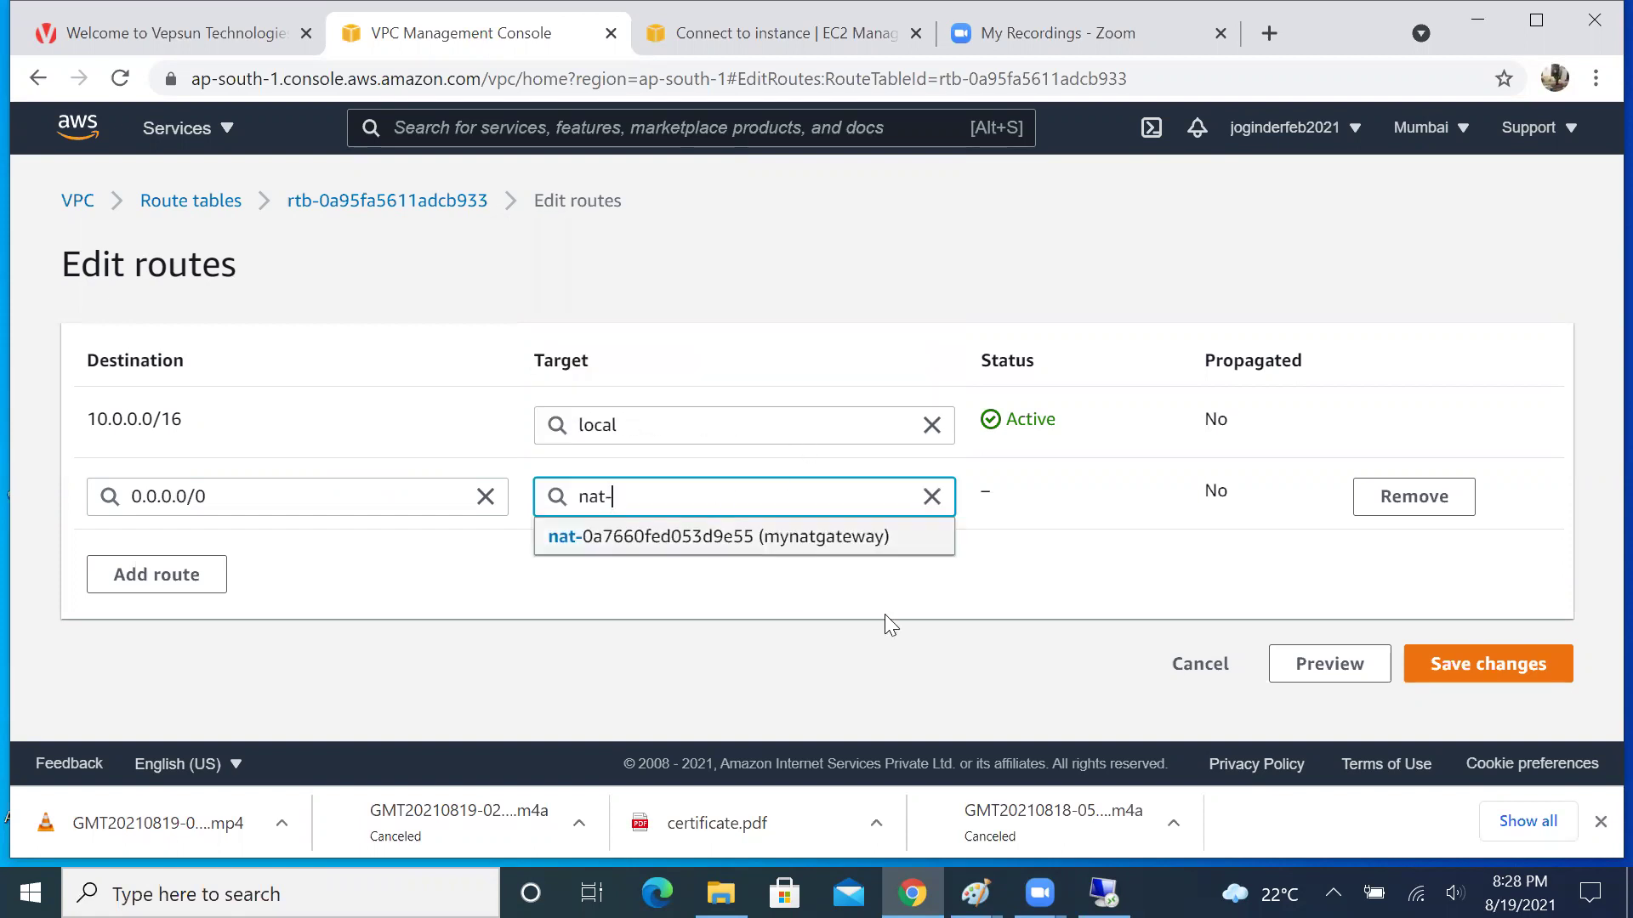
{"action": "left_click", "coordinate": [806, 544]}
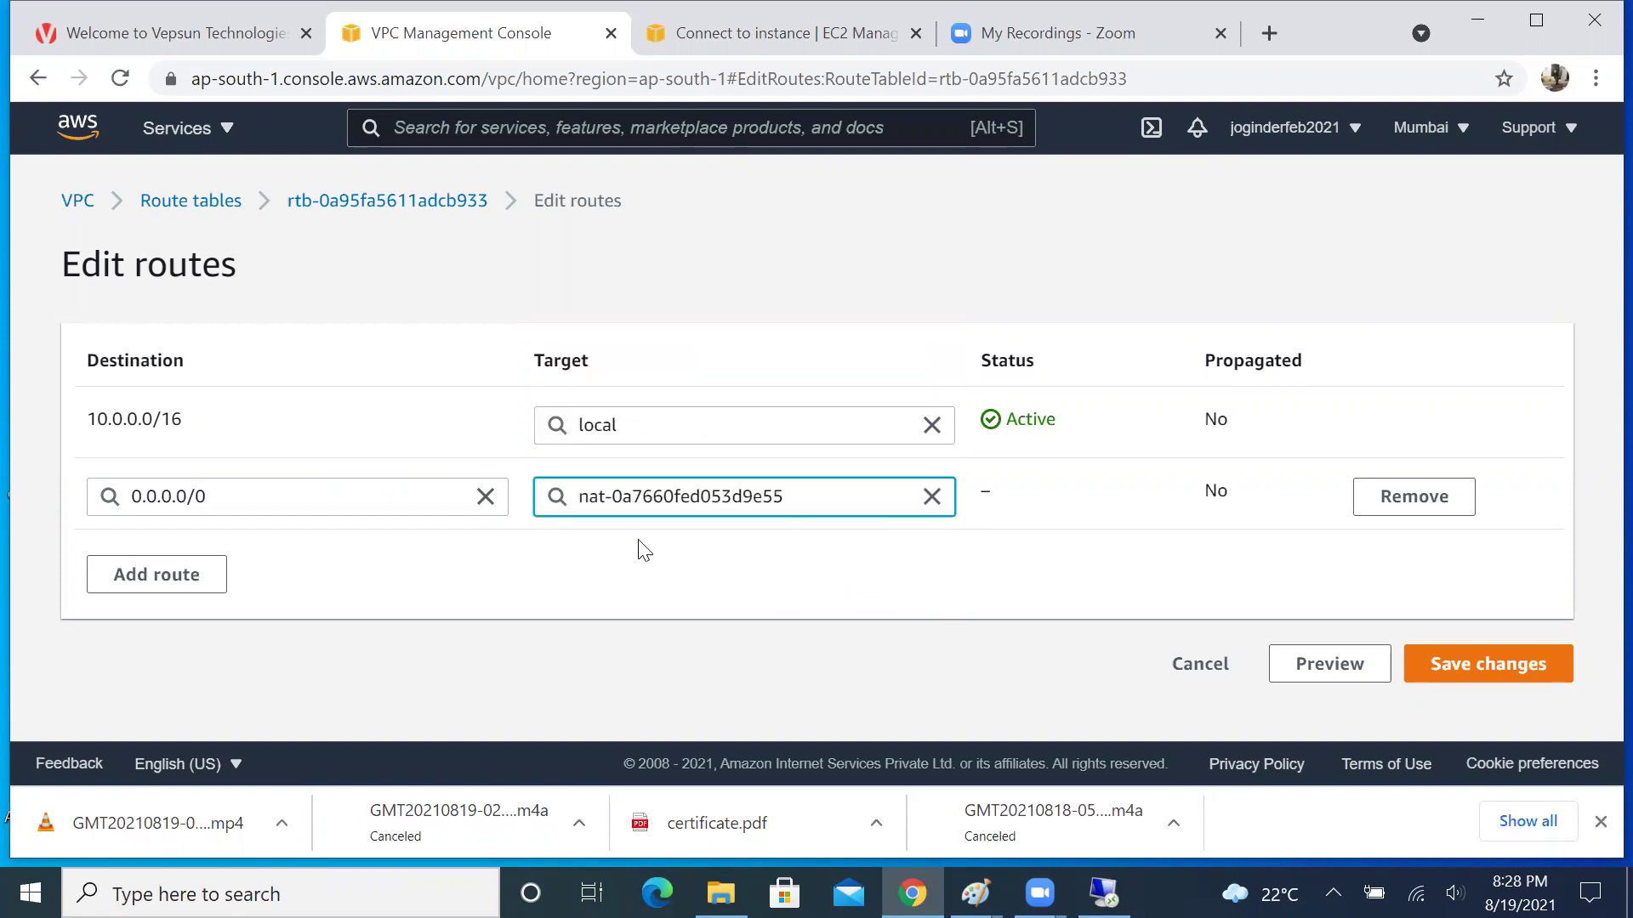
{"action": "left_click", "coordinate": [1497, 652]}
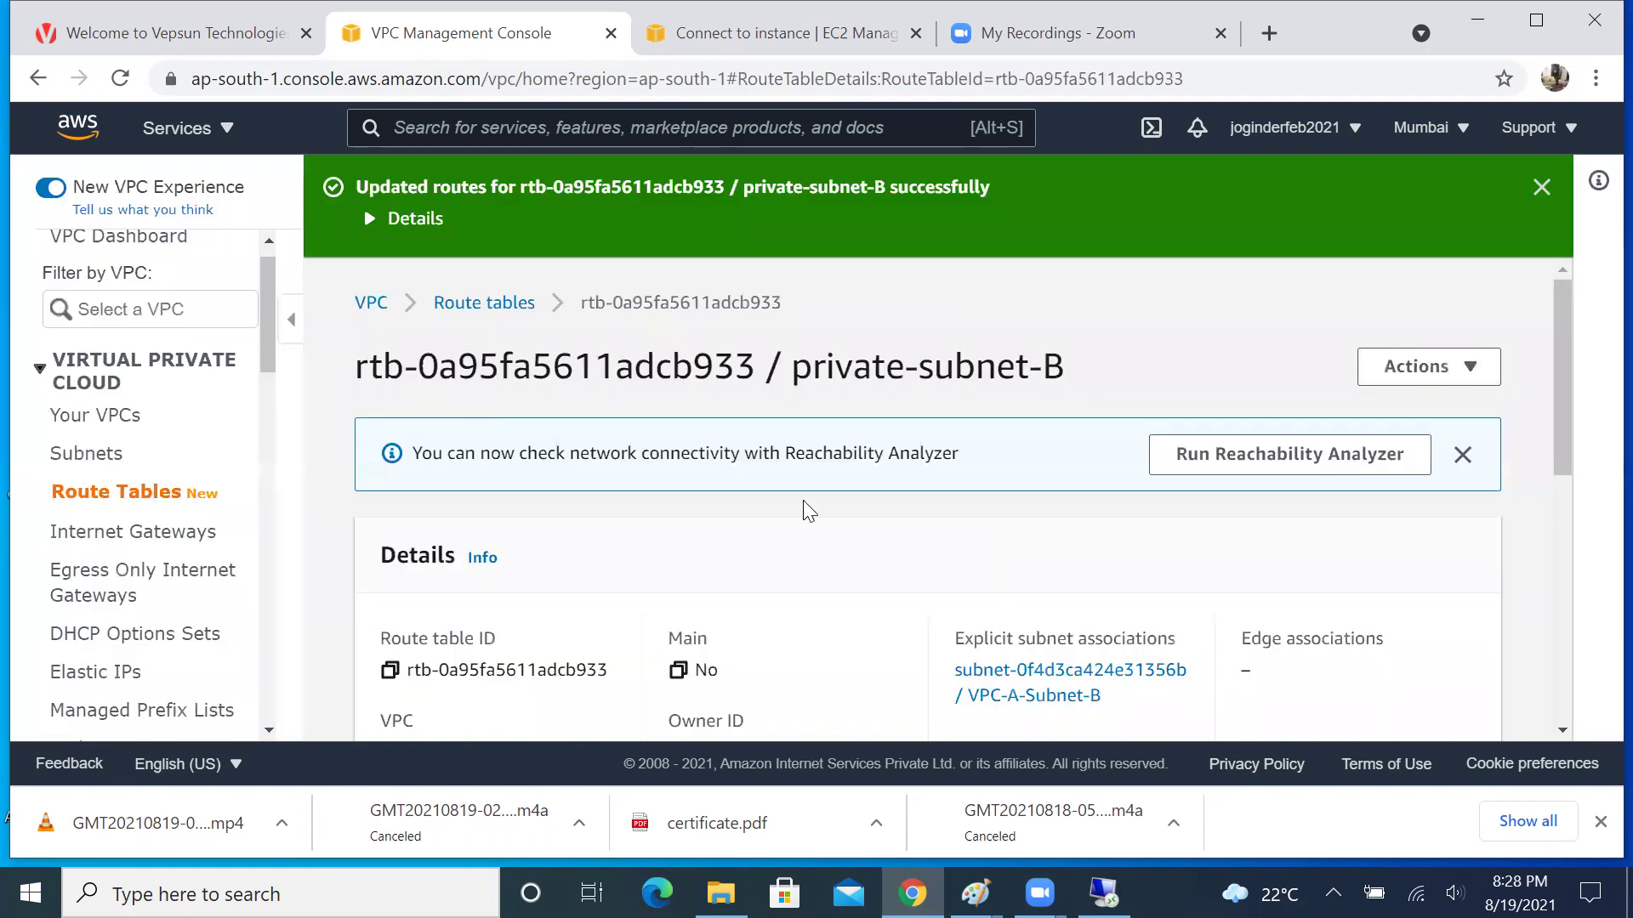
- Confirm the 0.0.0.0/0 NAT gateway route, then bring back the remote facebook ping window
{"action": "scroll", "coordinate": [970, 557], "scroll_direction": "down", "scroll_amount": 3}
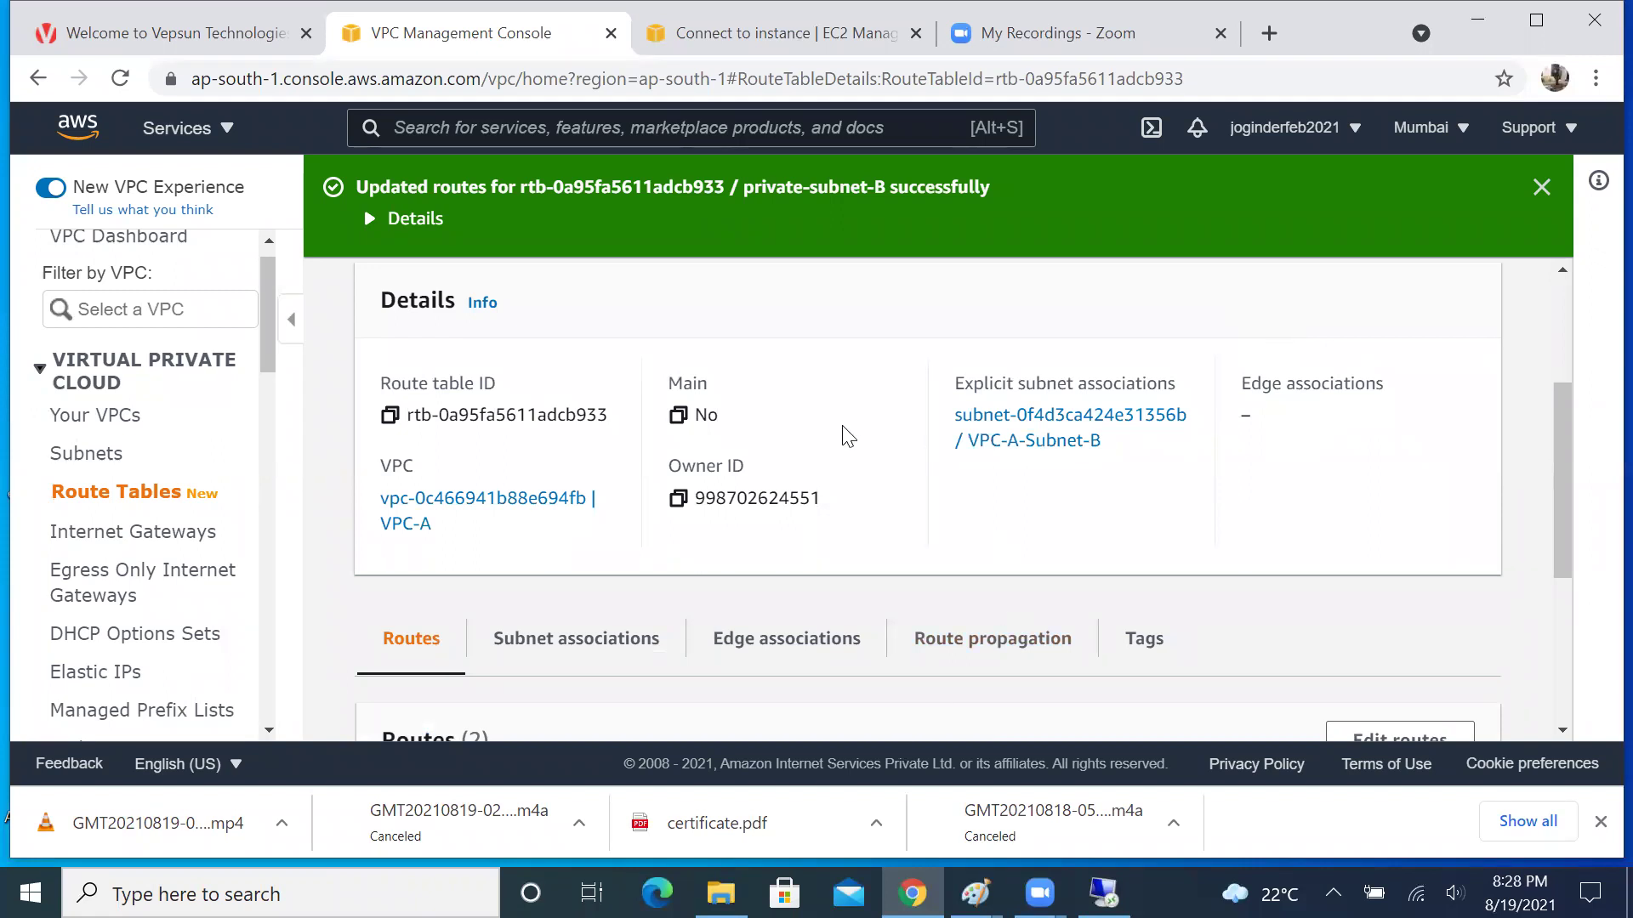
{"action": "scroll", "coordinate": [845, 434], "scroll_direction": "down", "scroll_amount": 3}
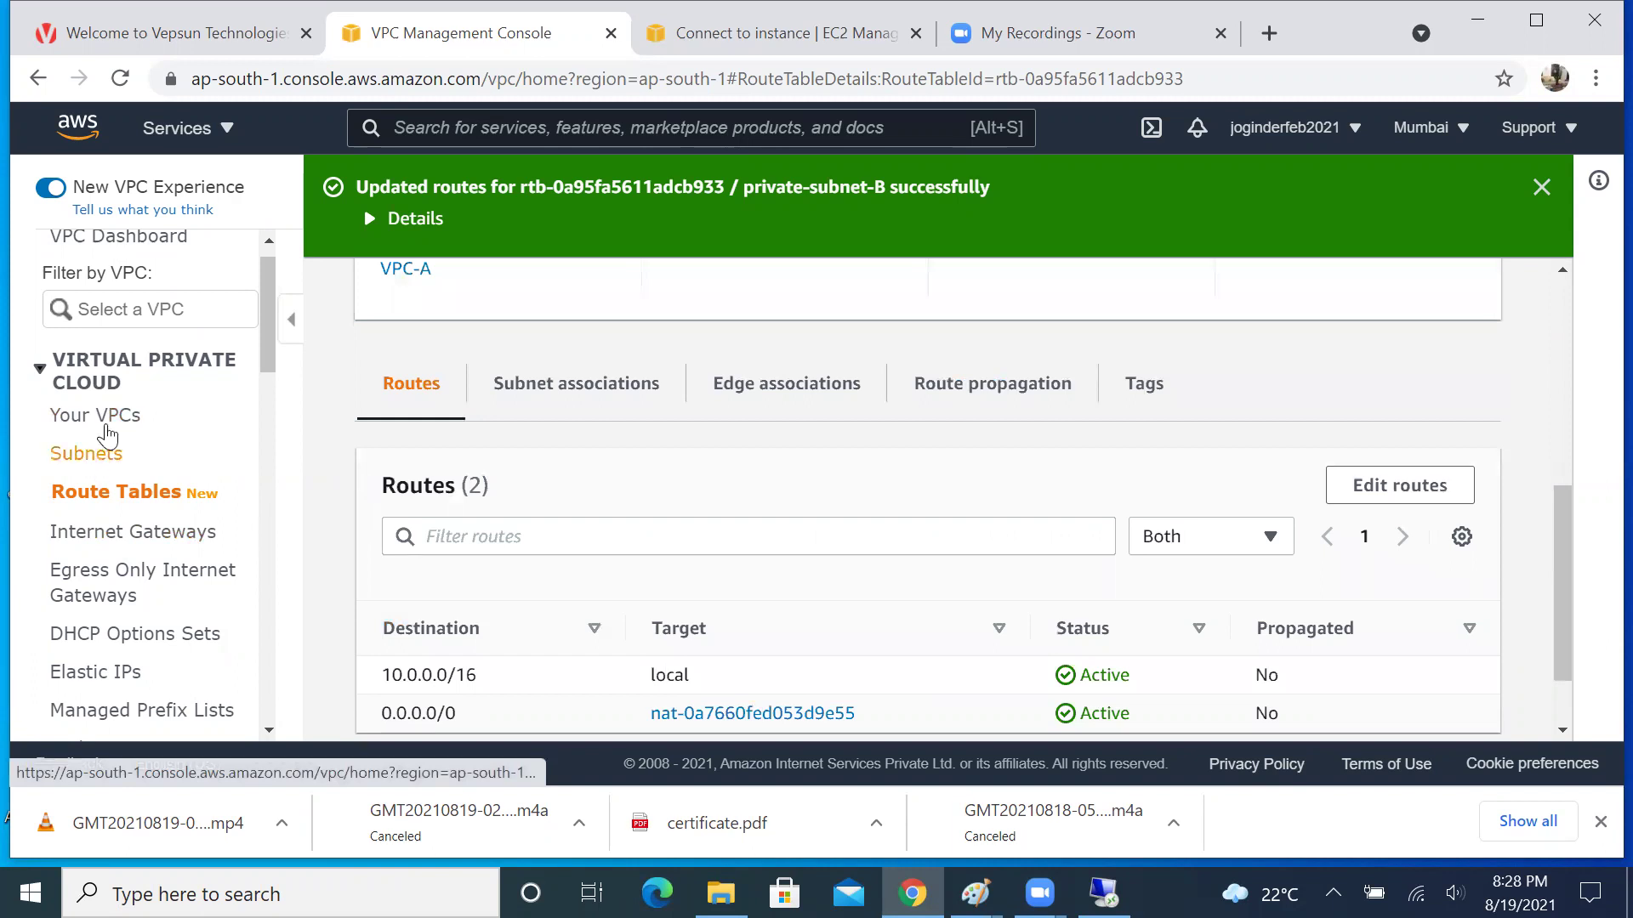
{"action": "scroll", "coordinate": [98, 459], "scroll_direction": "up", "scroll_amount": 1}
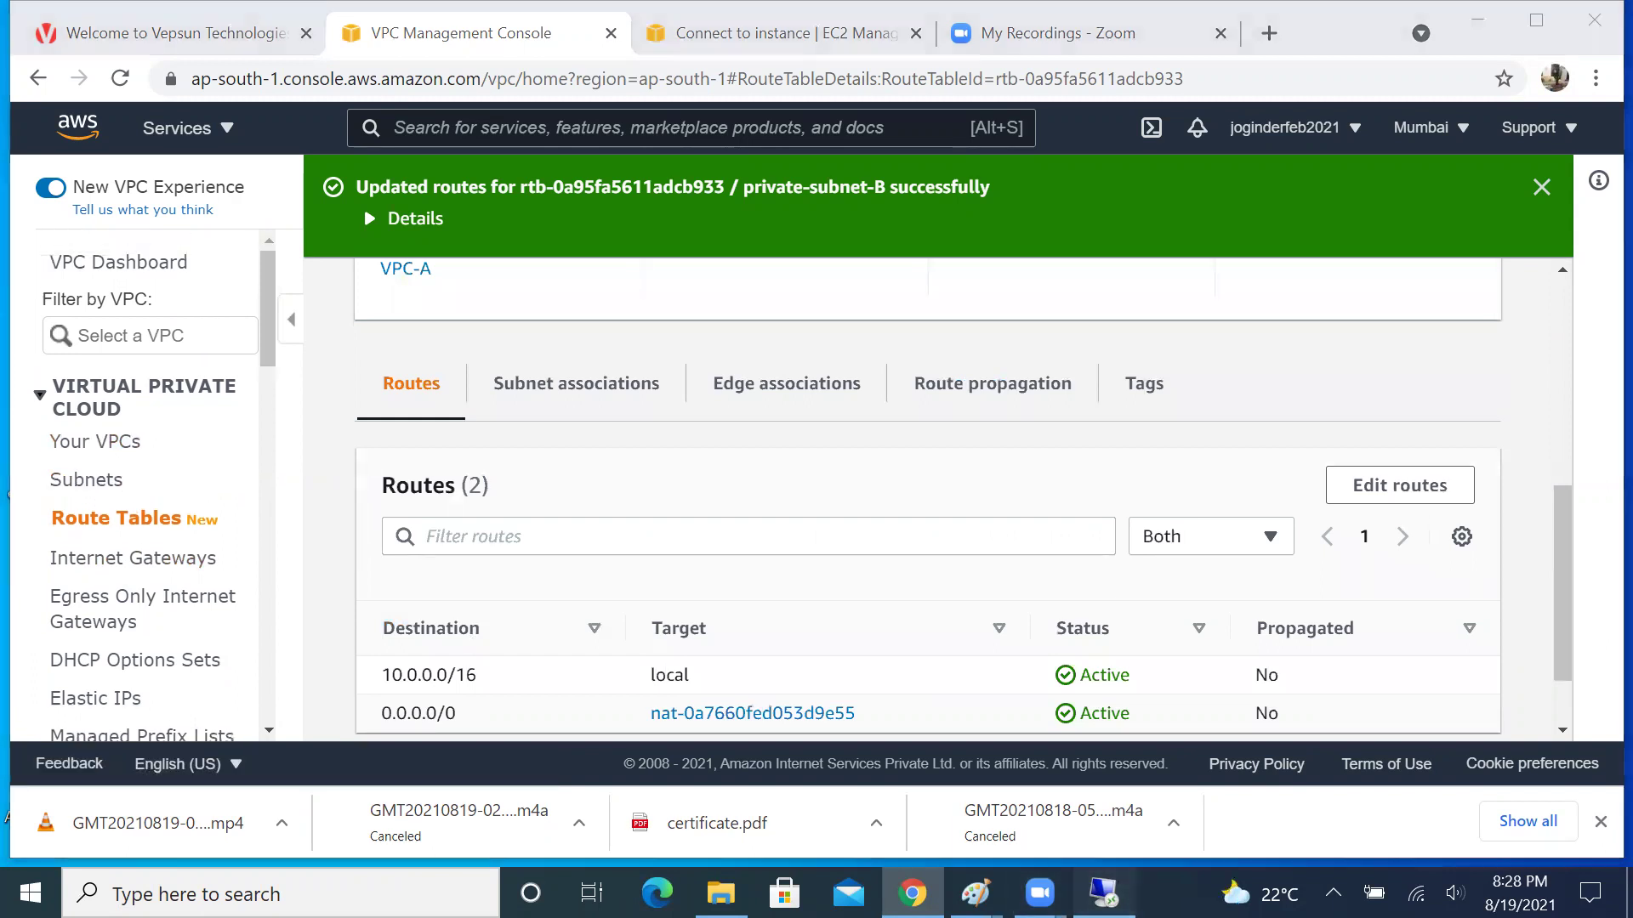
{"action": "key", "text": "alt+Tab"}
{"action": "left_click", "coordinate": [345, 892]}
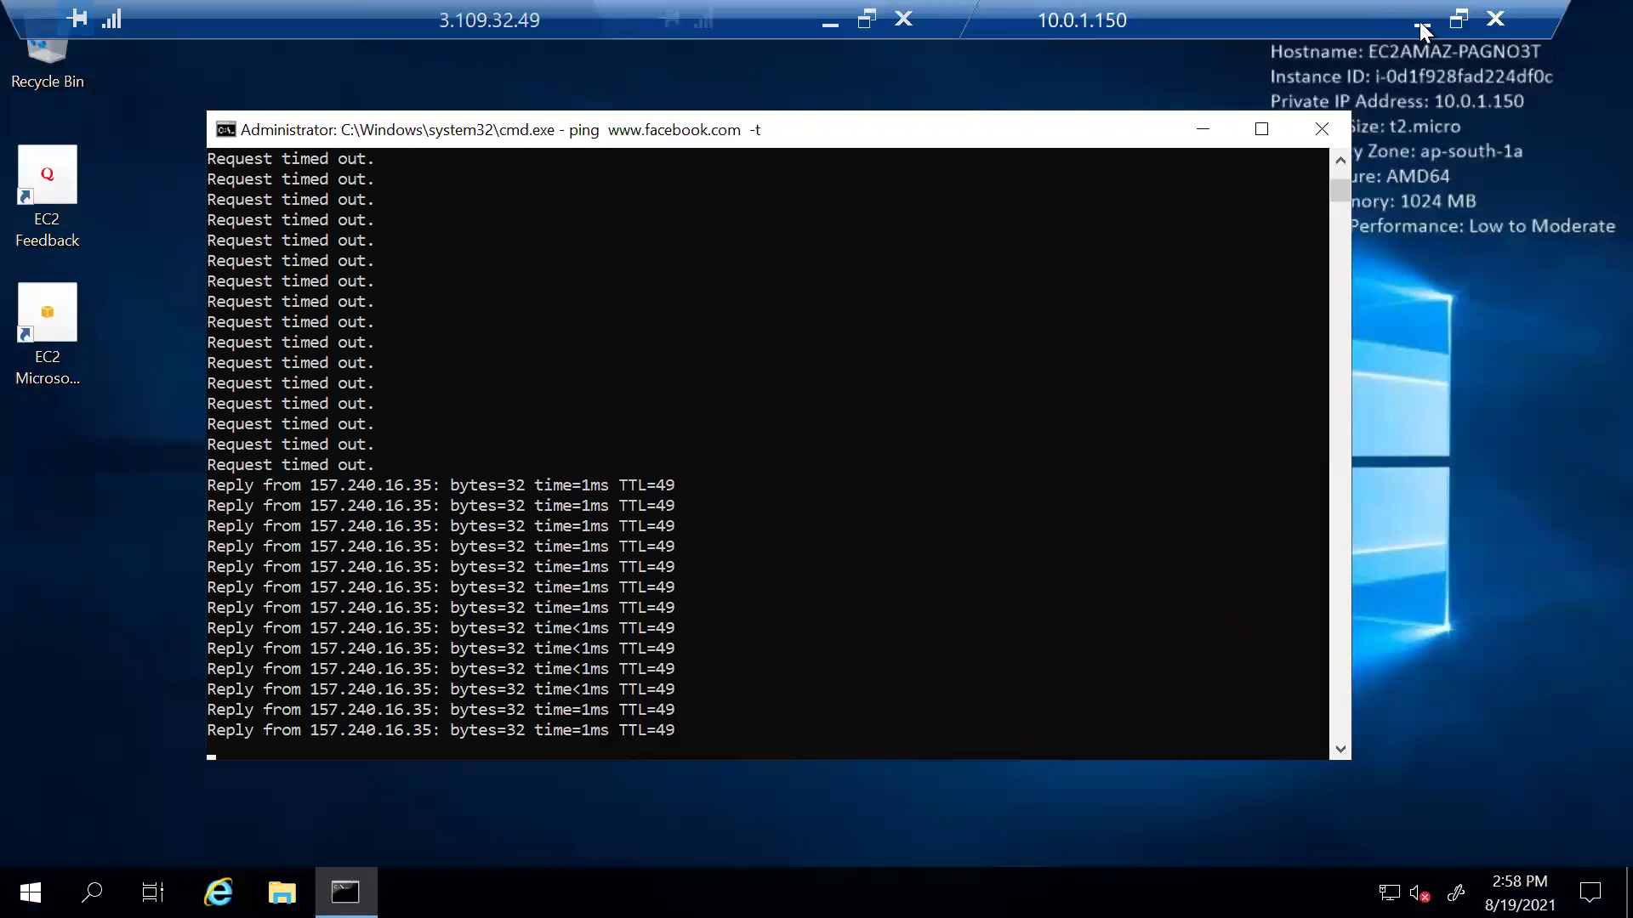
{"action": "left_click", "coordinate": [1455, 28]}
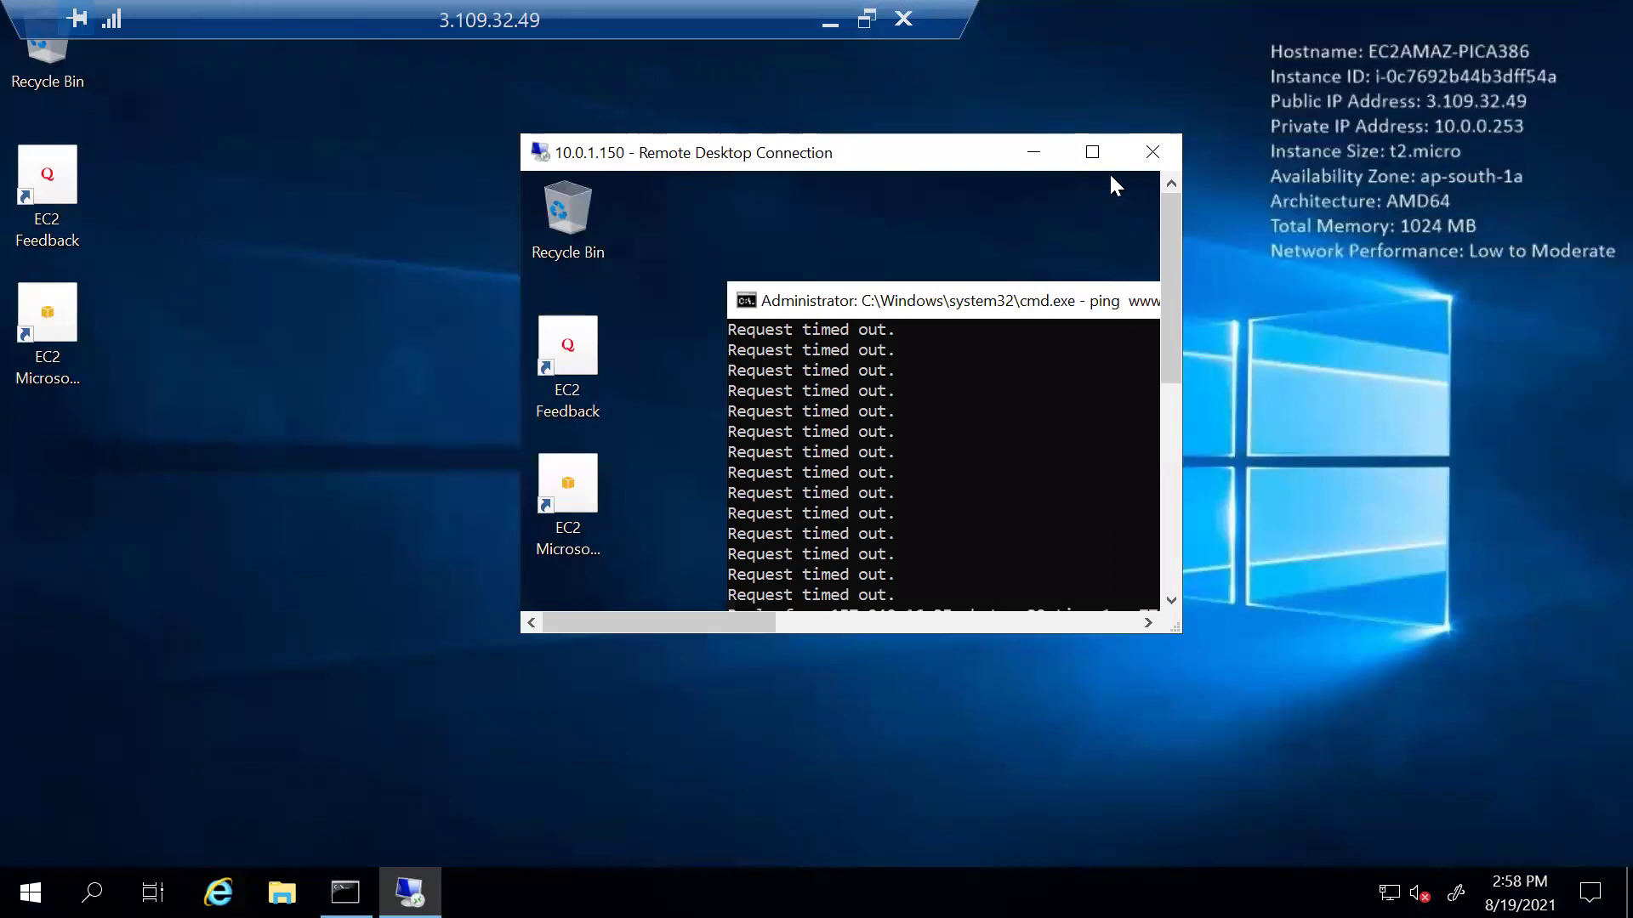
{"action": "left_click", "coordinate": [1093, 155]}
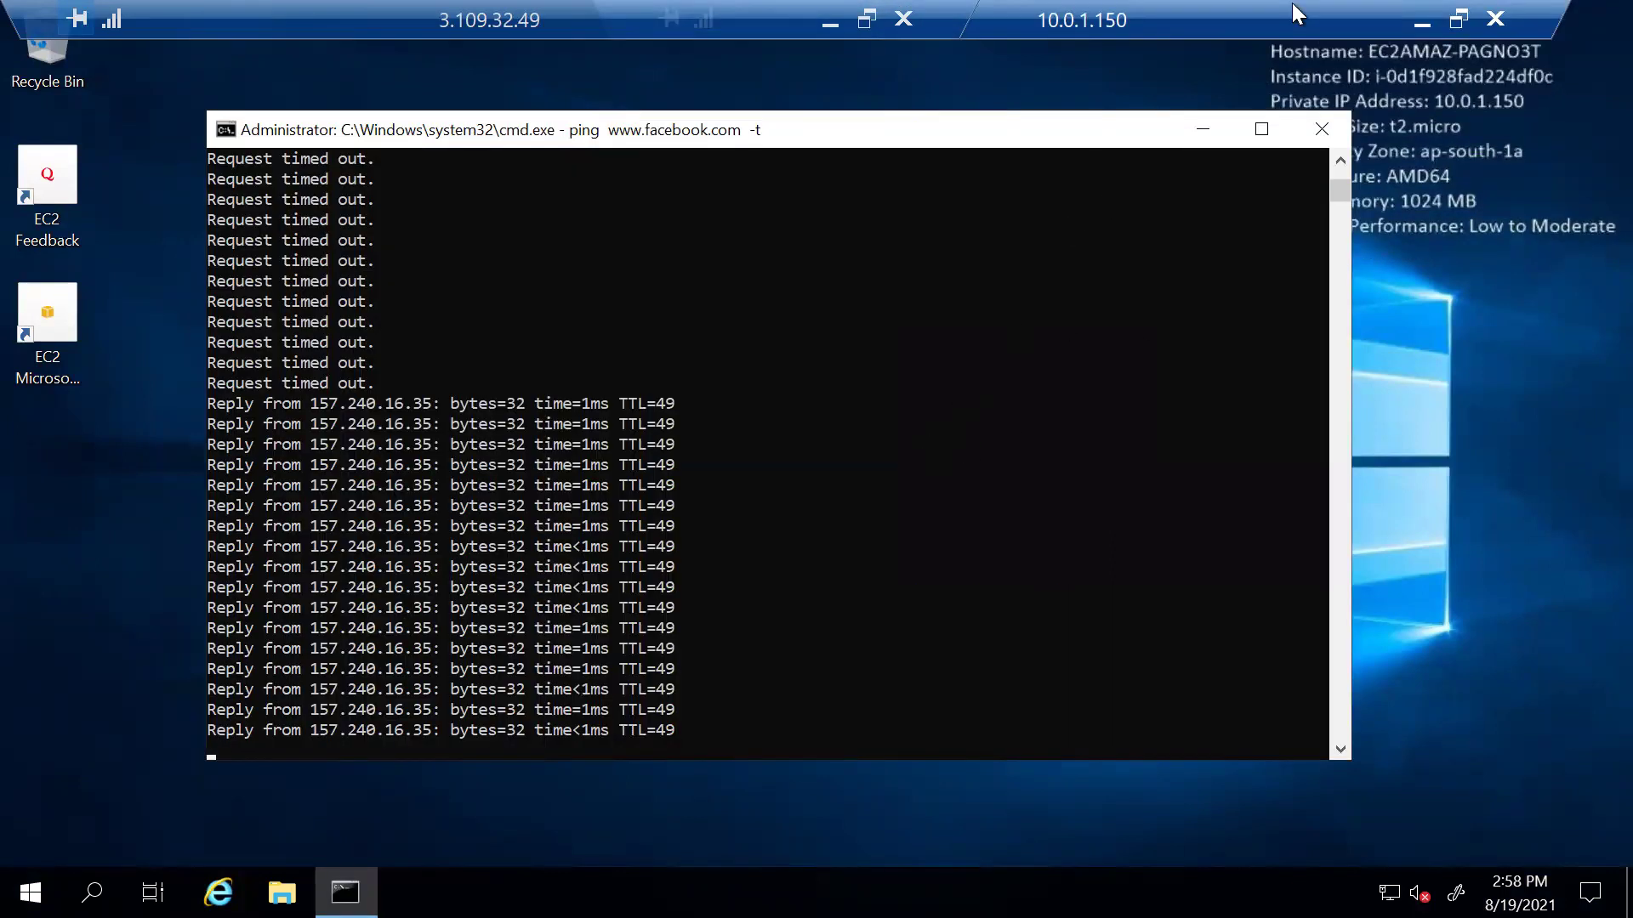
{"action": "left_click", "coordinate": [1456, 22]}
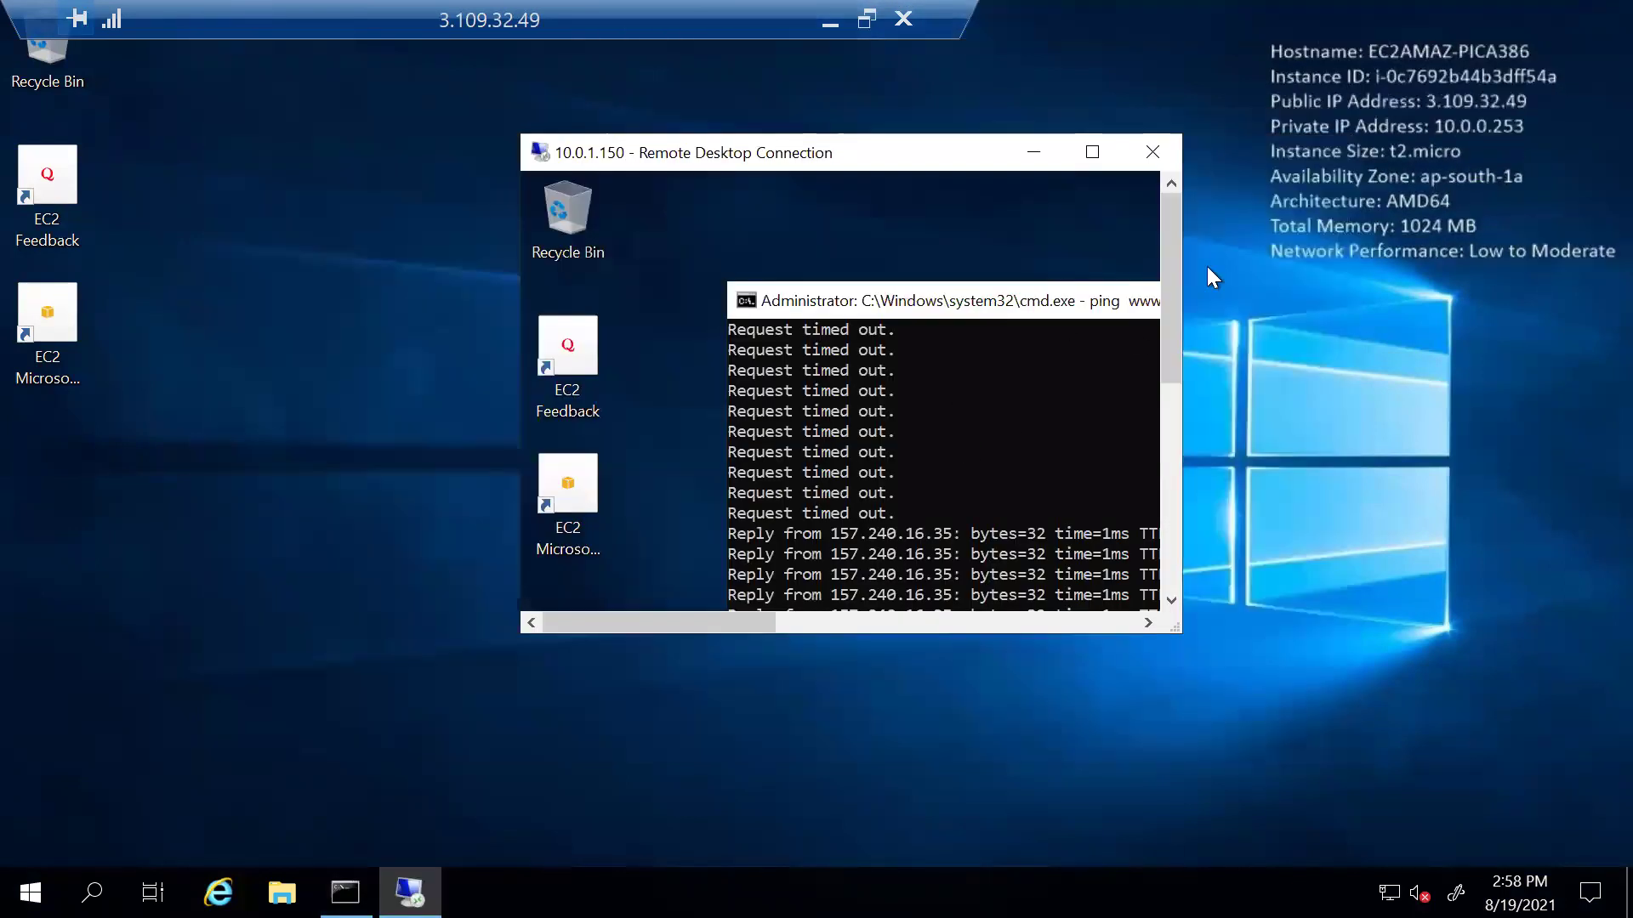
{"action": "left_click_drag", "start_coordinate": [722, 624], "coordinate": [825, 625]}
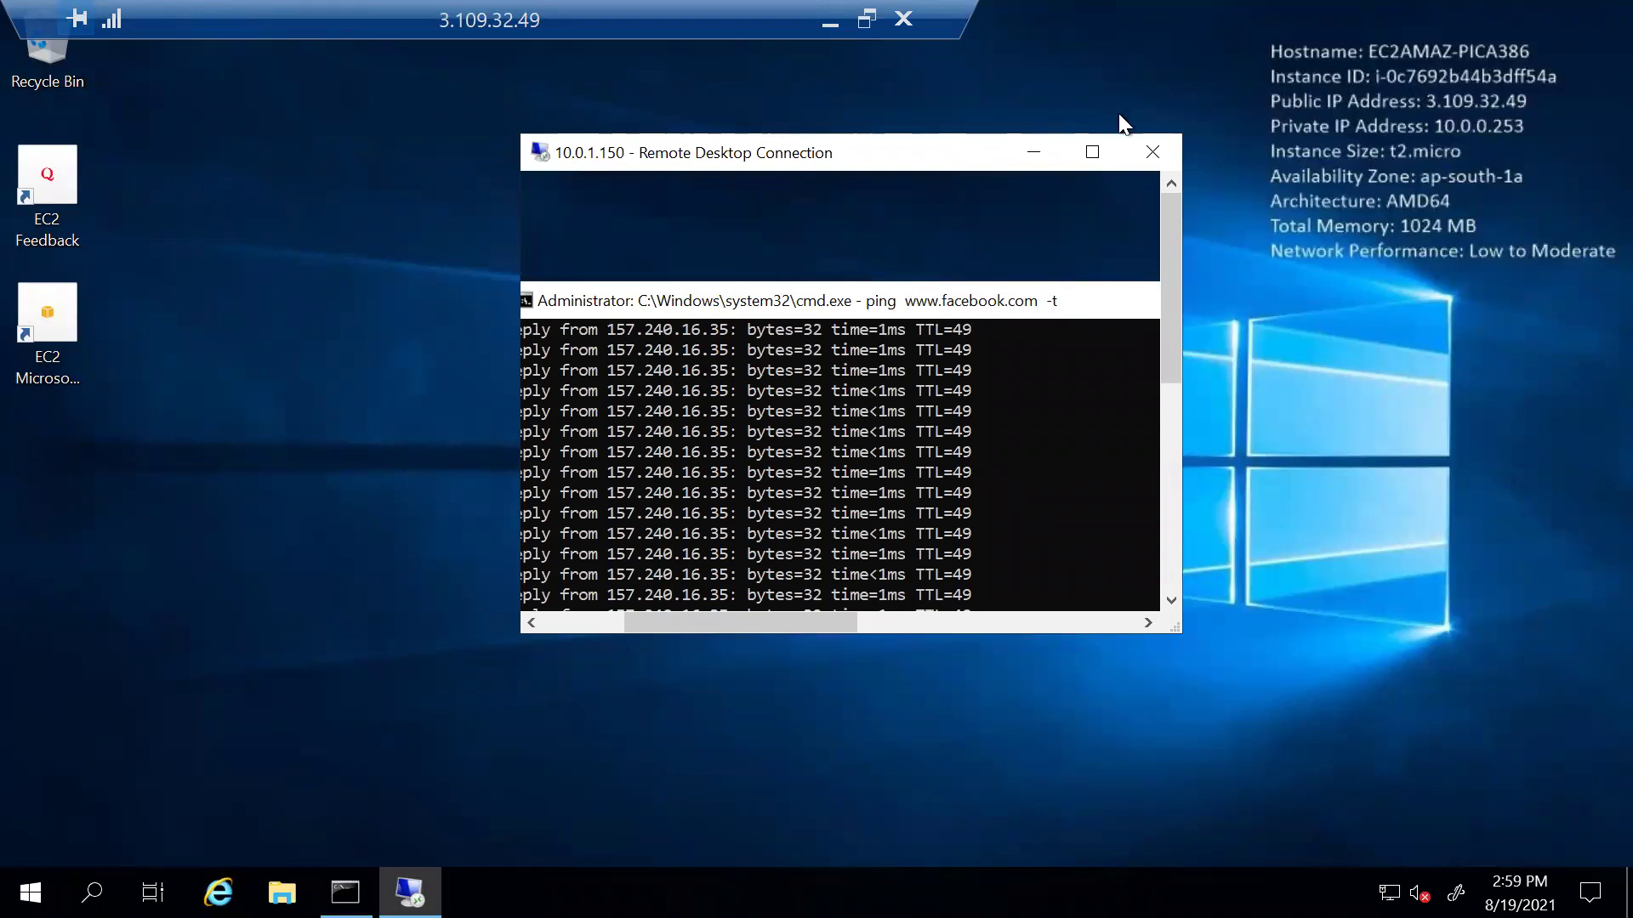
{"action": "left_click", "coordinate": [1097, 151]}
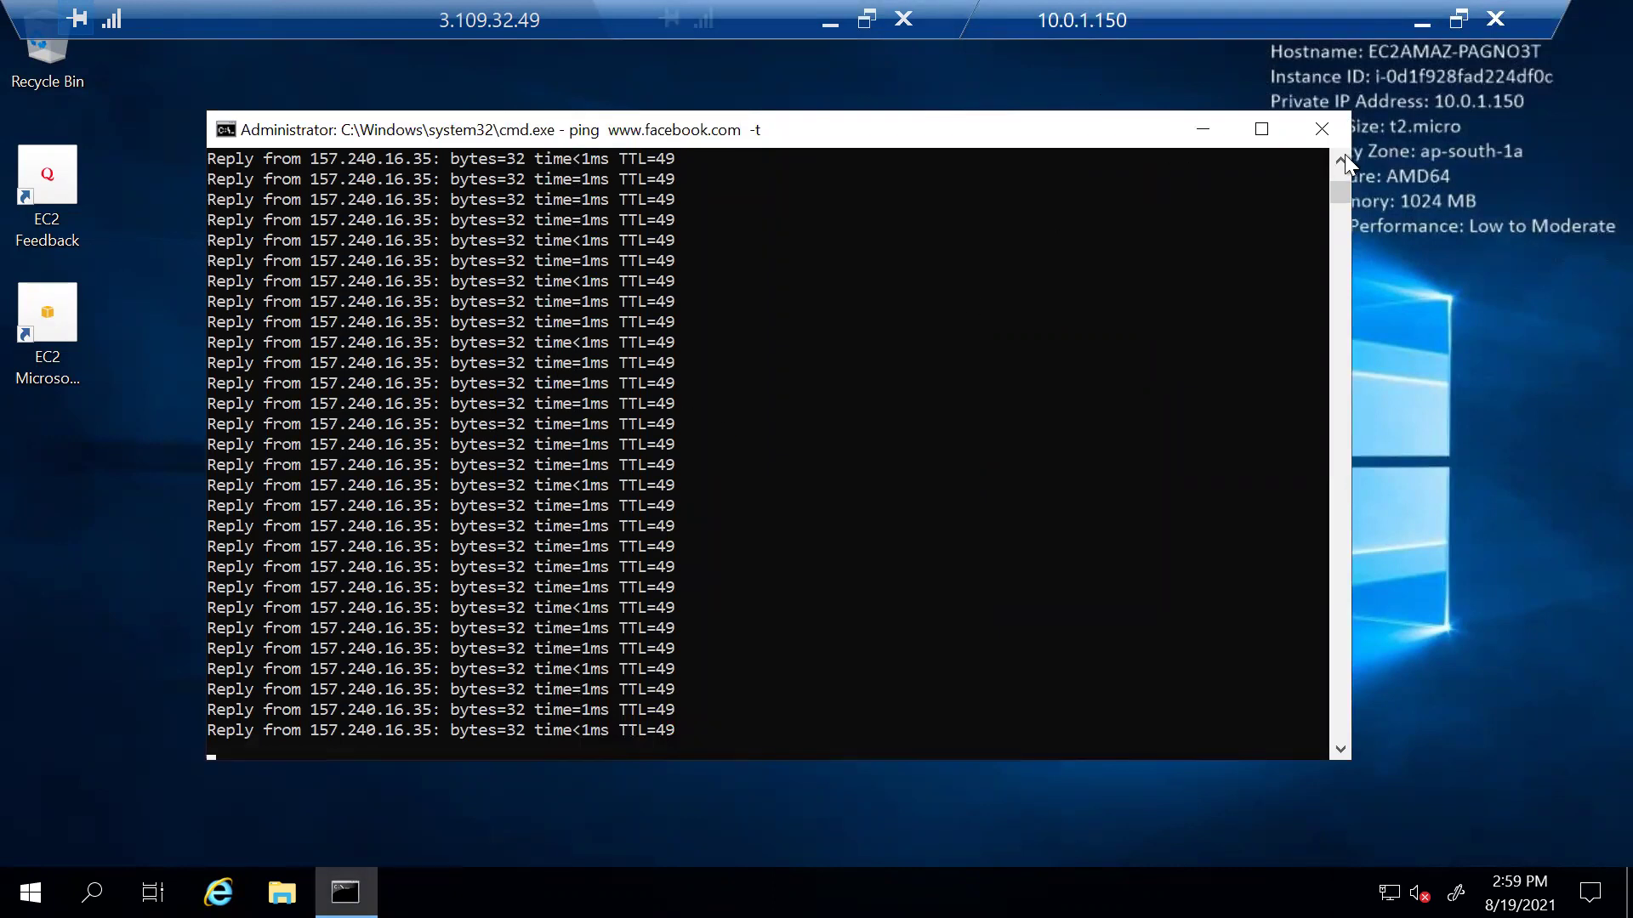
{"action": "left_click", "coordinate": [1324, 139]}
{"action": "right_click", "coordinate": [30, 893]}
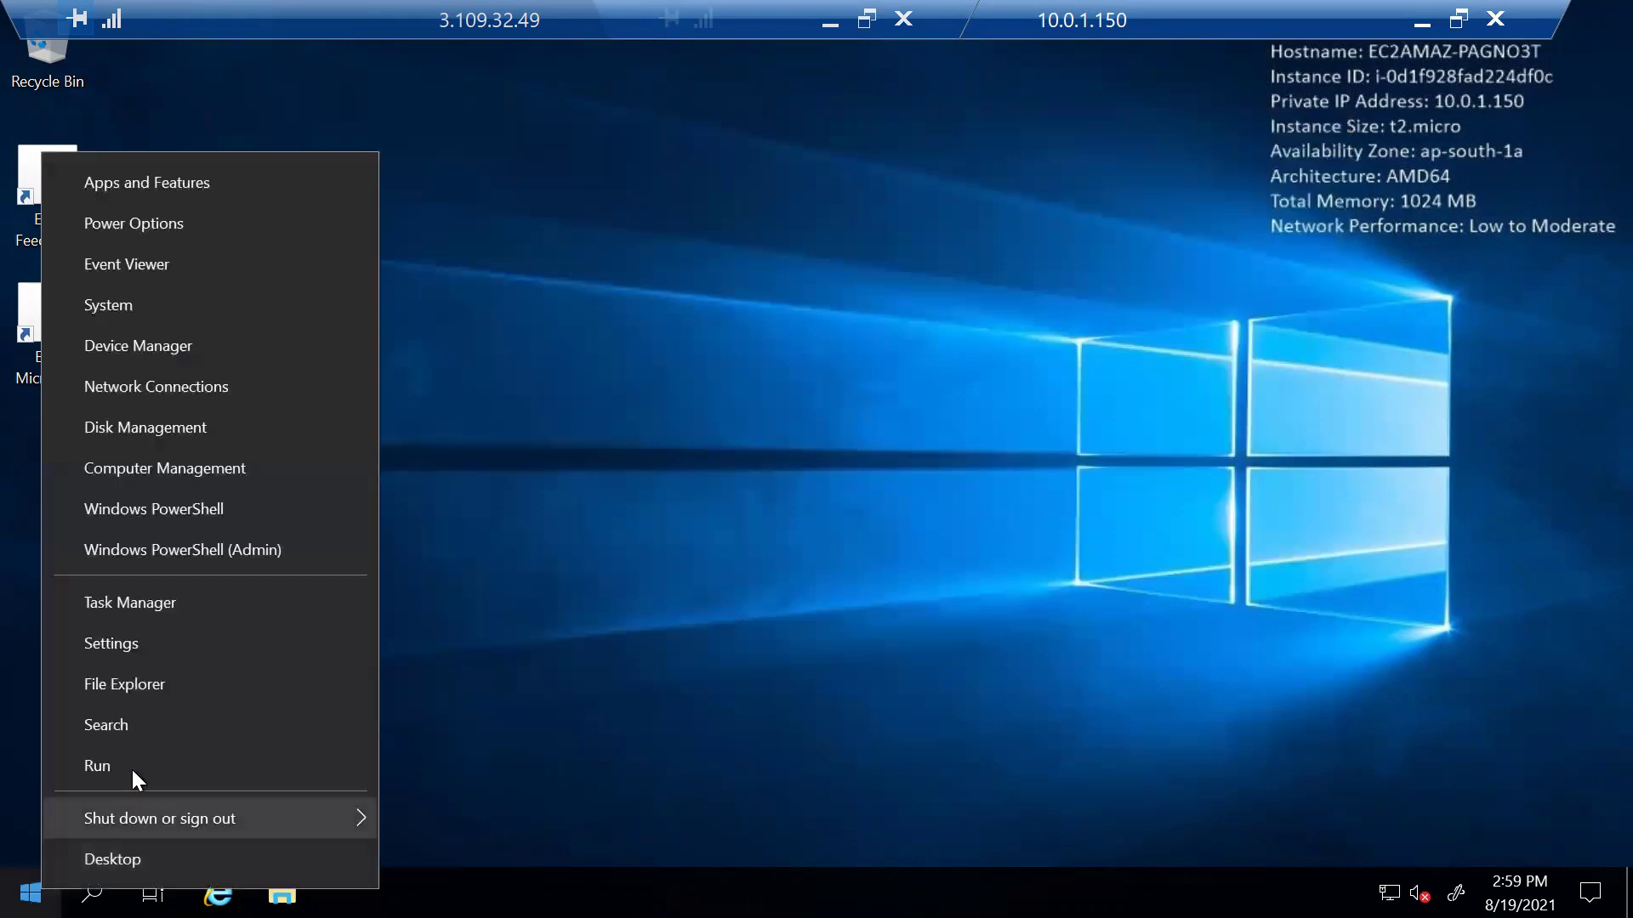
- Launch cmd via Run and start a continuous 'ping google.com -t' on the private server
{"action": "left_click", "coordinate": [130, 767]}
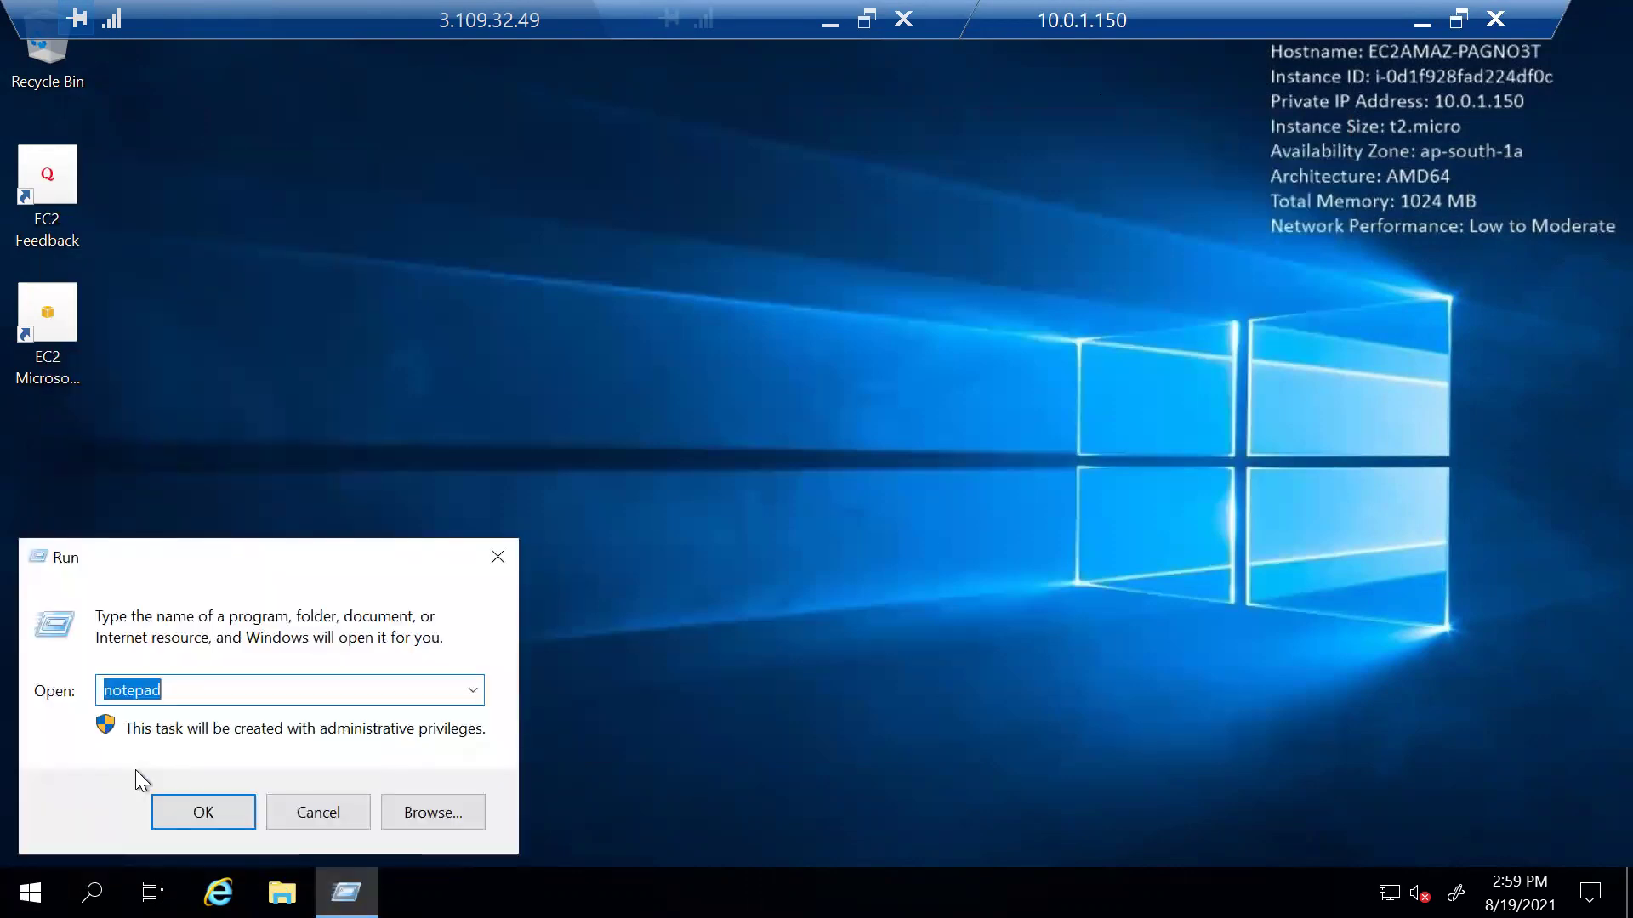
{"action": "type", "text": "cmd"}
{"action": "key", "text": "Return"}
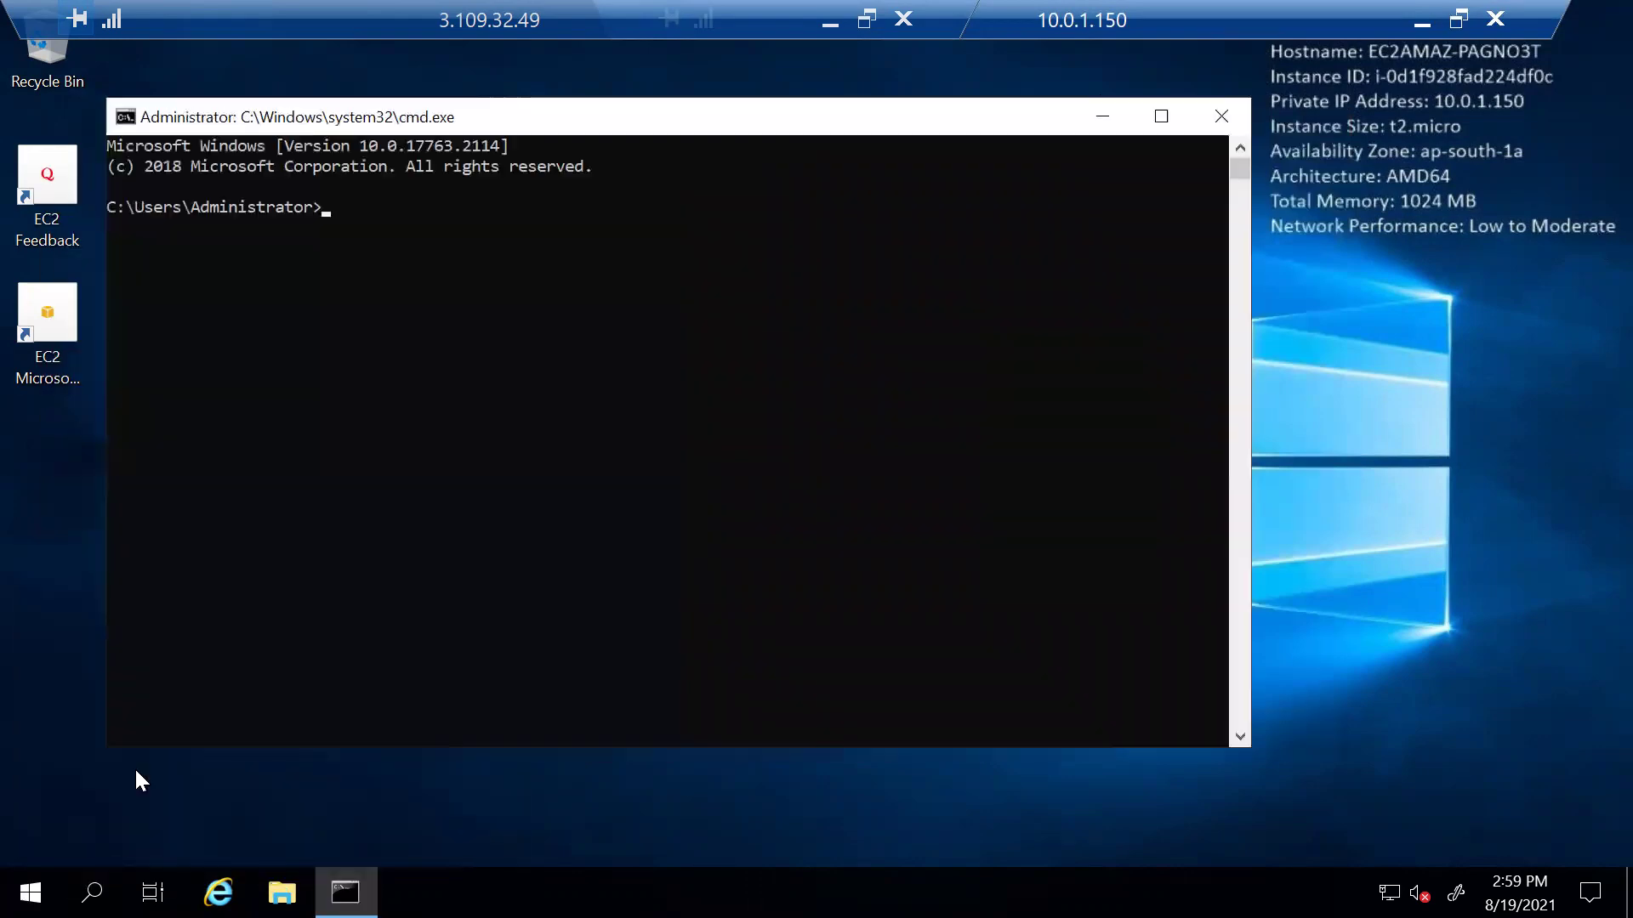
{"action": "type", "text": "ping "}
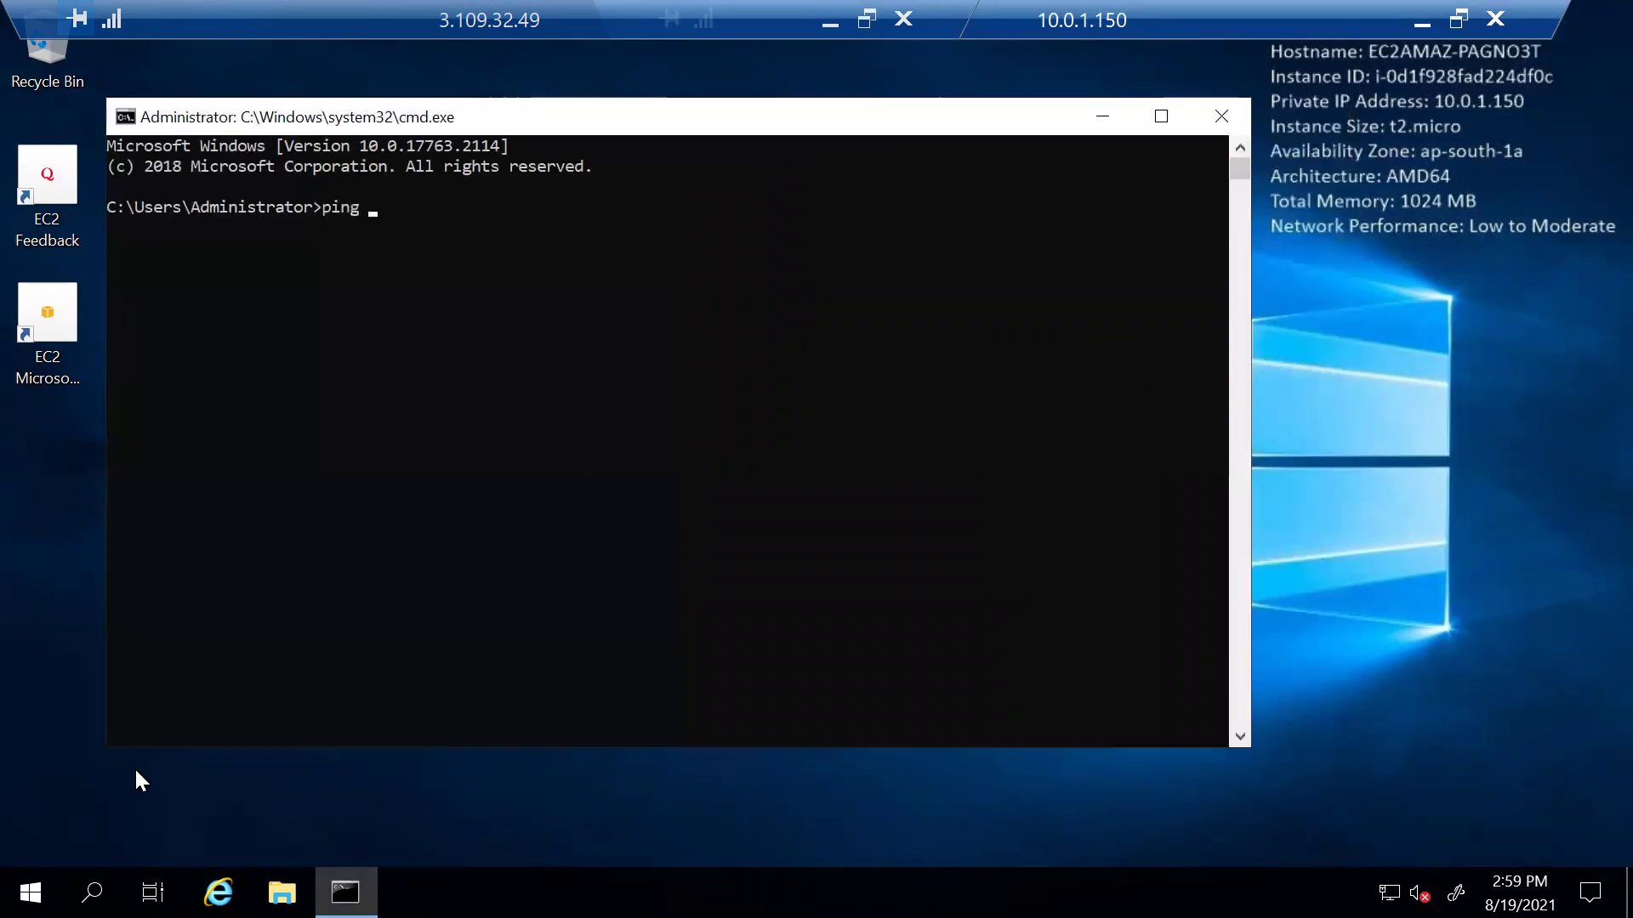
{"action": "type", "text": "googlecom"}
{"action": "key", "text": "BackSpace"}
{"action": "key", "text": "BackSpace"}
{"action": "key", "text": "BackSpace"}
{"action": "type", "text": ".com -t"}
{"action": "key", "text": "Return"}
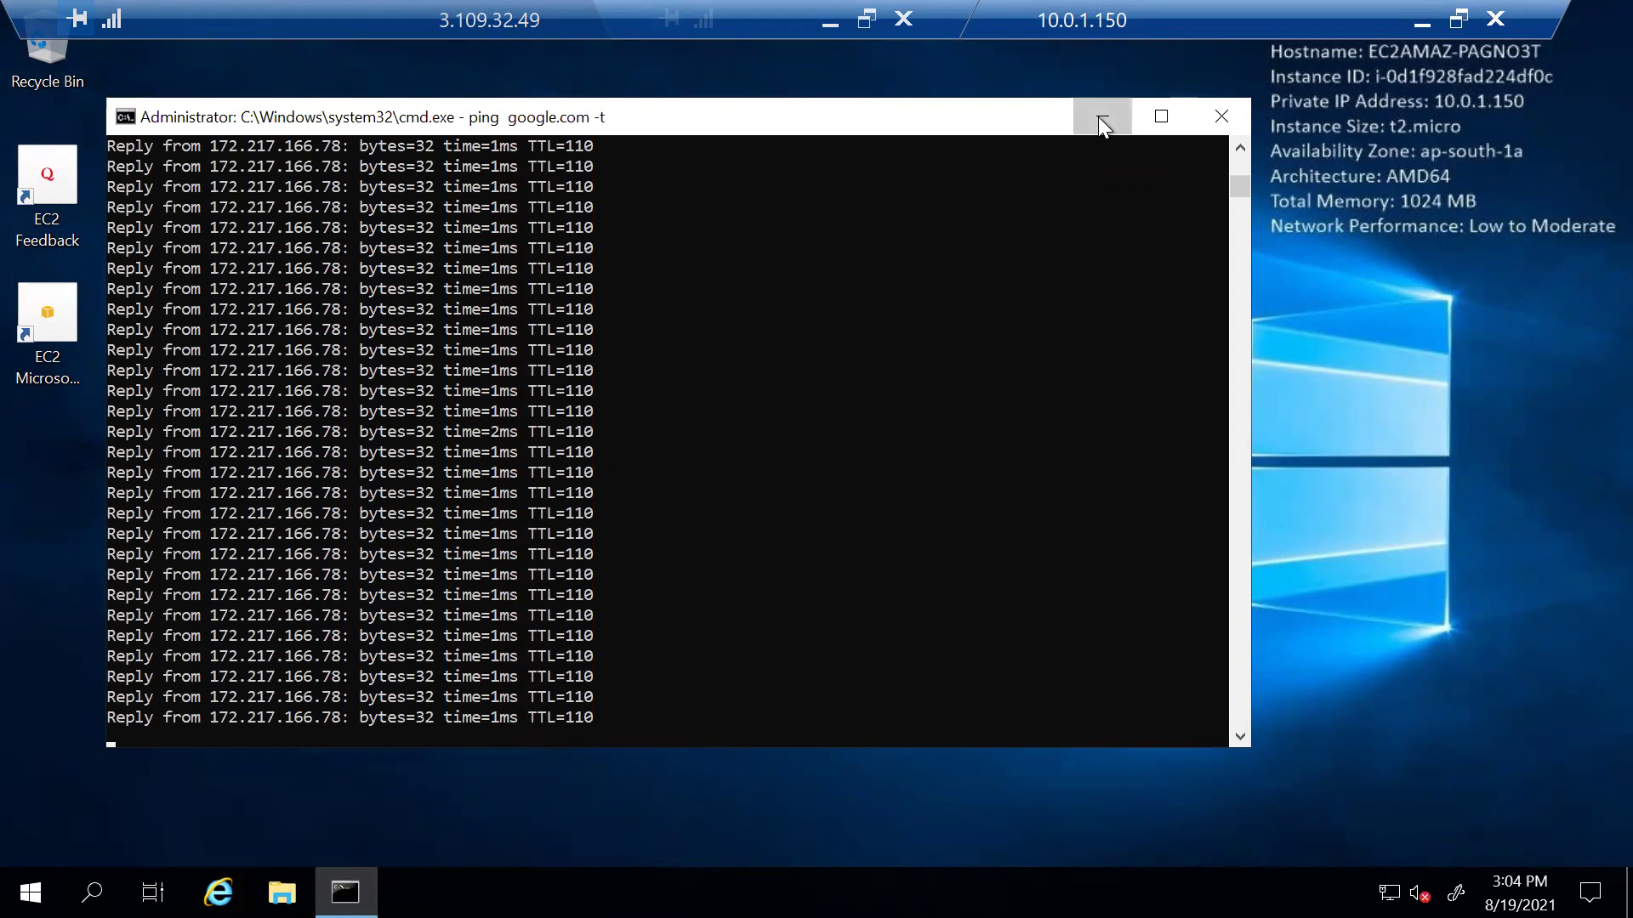
- Minimize the ping window, the remote session and the AWS console browser
{"action": "left_click", "coordinate": [1101, 118]}
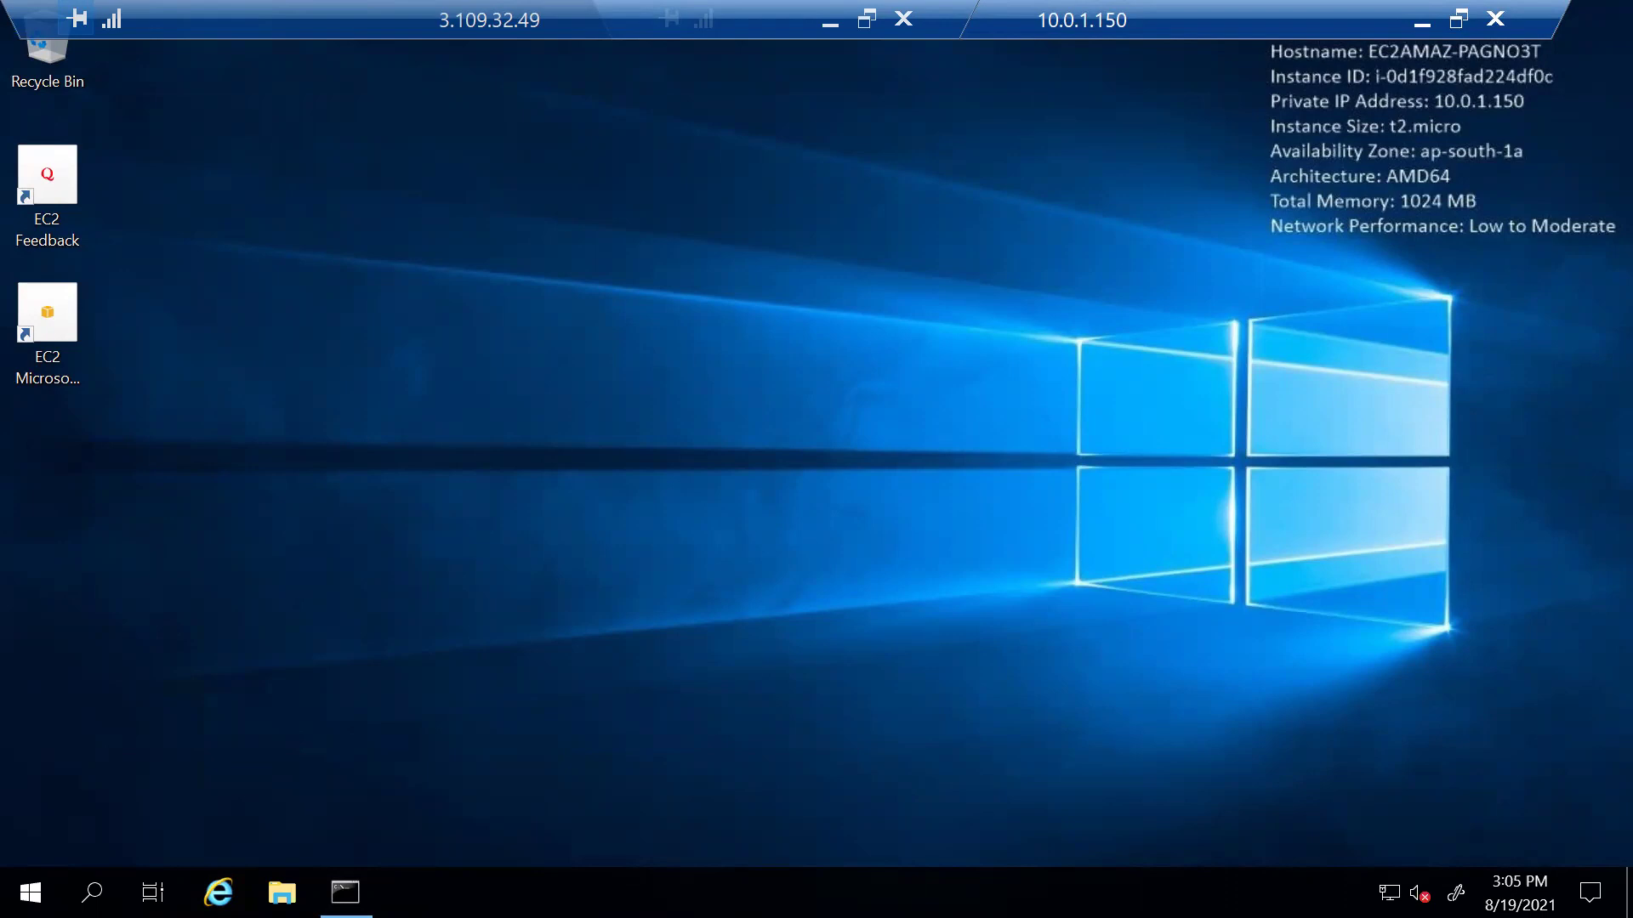
{"action": "left_click", "coordinate": [830, 21]}
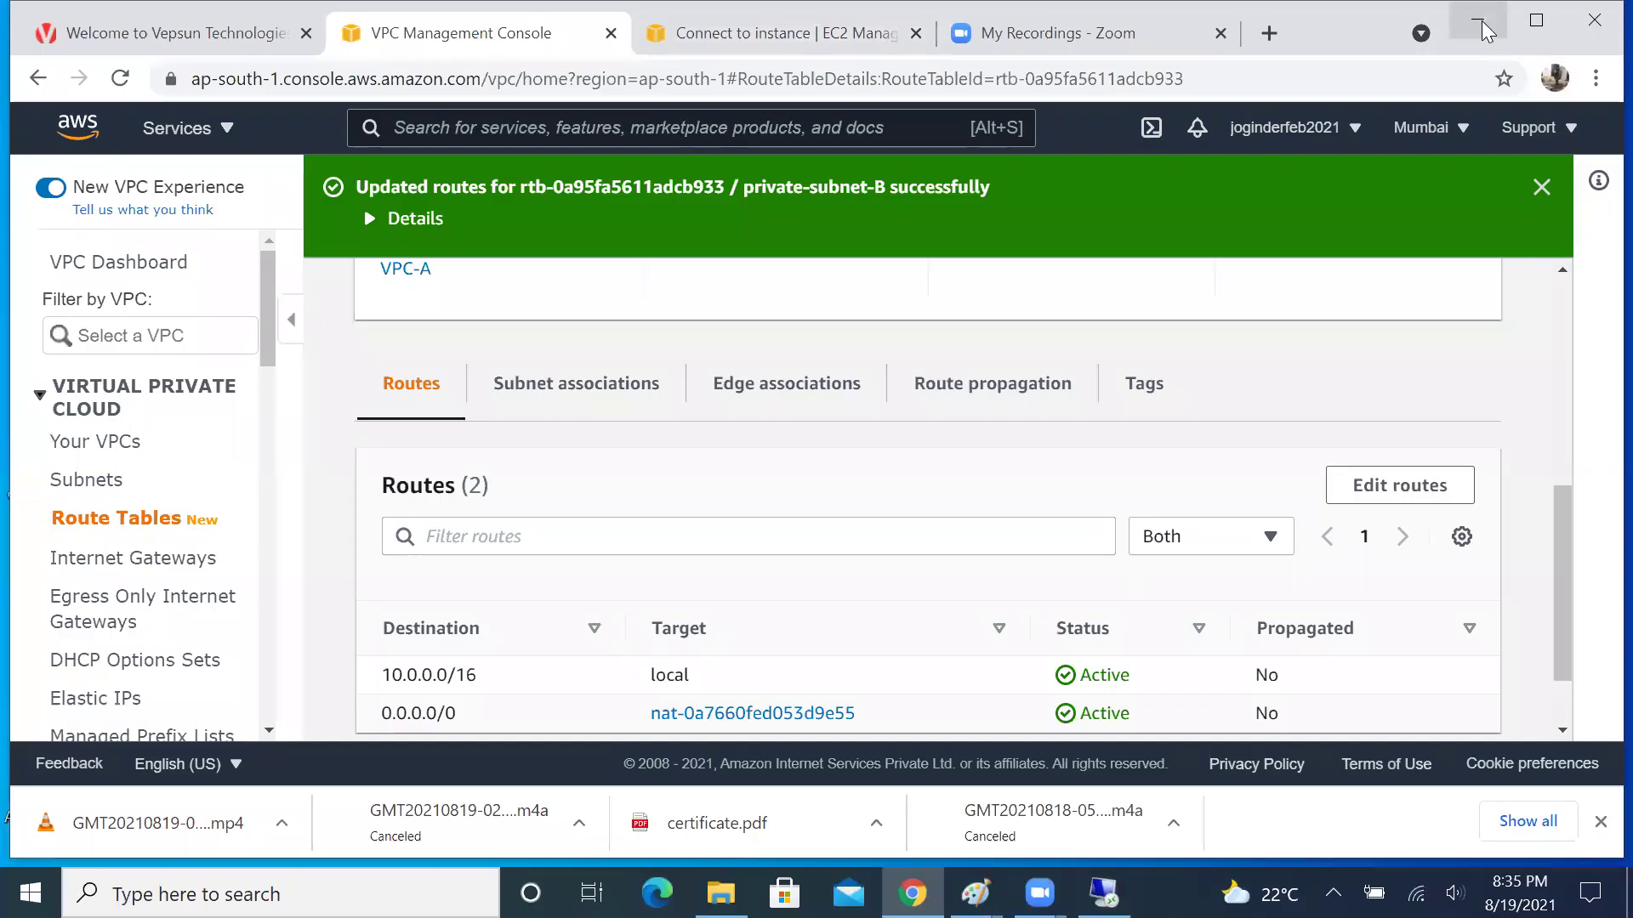
{"action": "left_click", "coordinate": [1480, 19]}
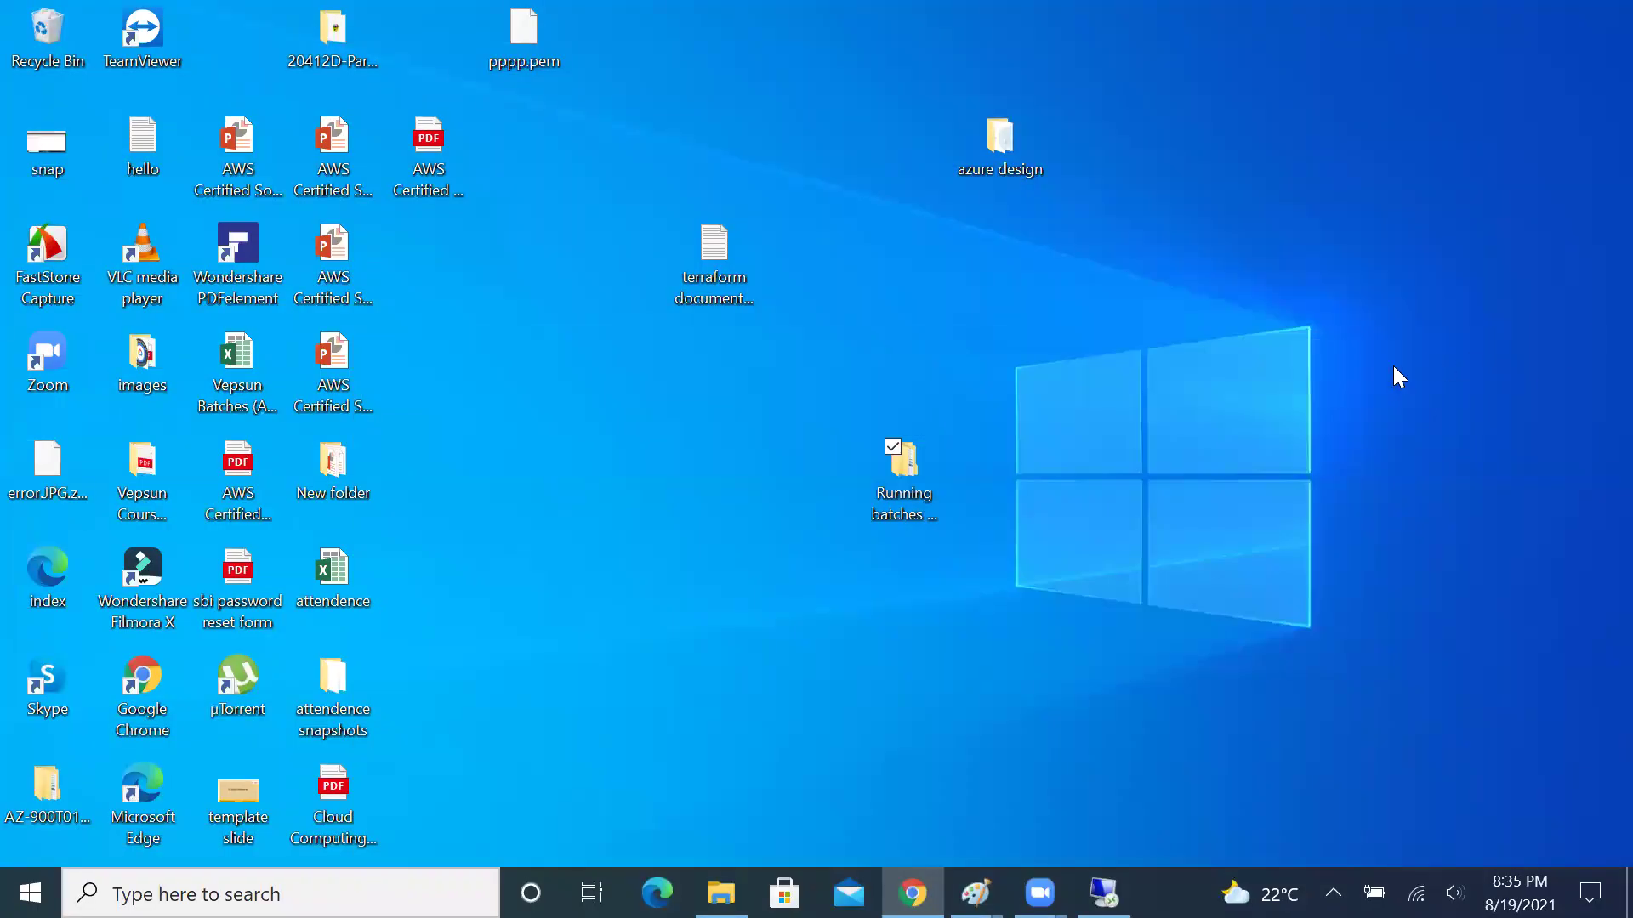
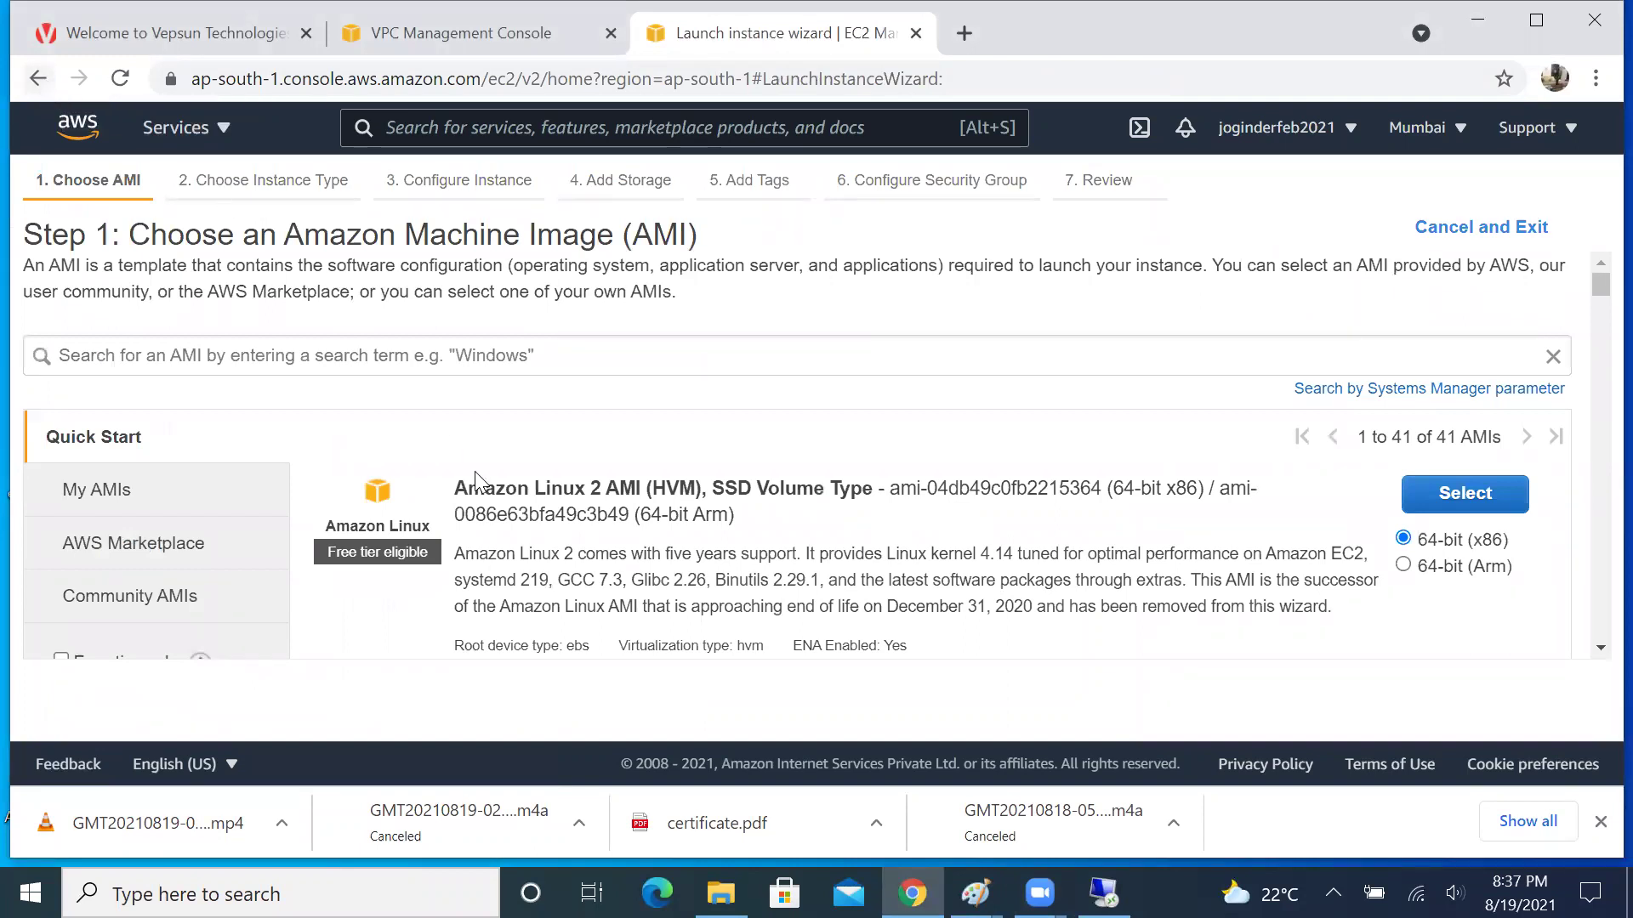
- Browse the Quick Start AMIs, then filter to Free tier only, leaving 16 images
{"action": "scroll", "coordinate": [502, 476], "scroll_direction": "down", "scroll_amount": 3}
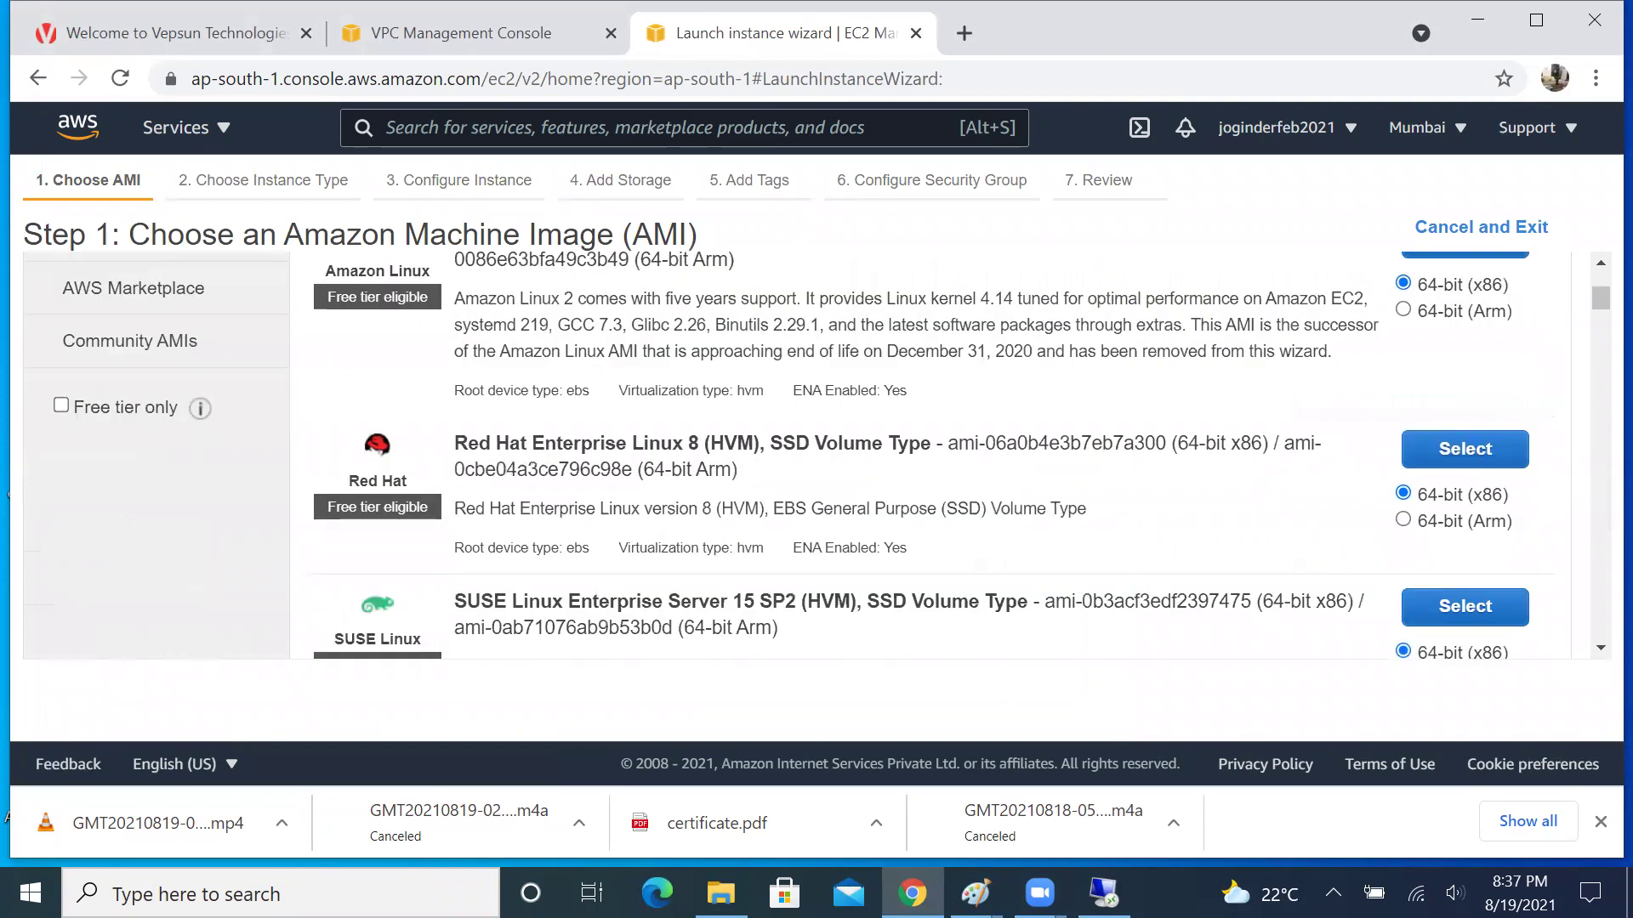
{"action": "scroll", "coordinate": [629, 379], "scroll_direction": "up", "scroll_amount": 3}
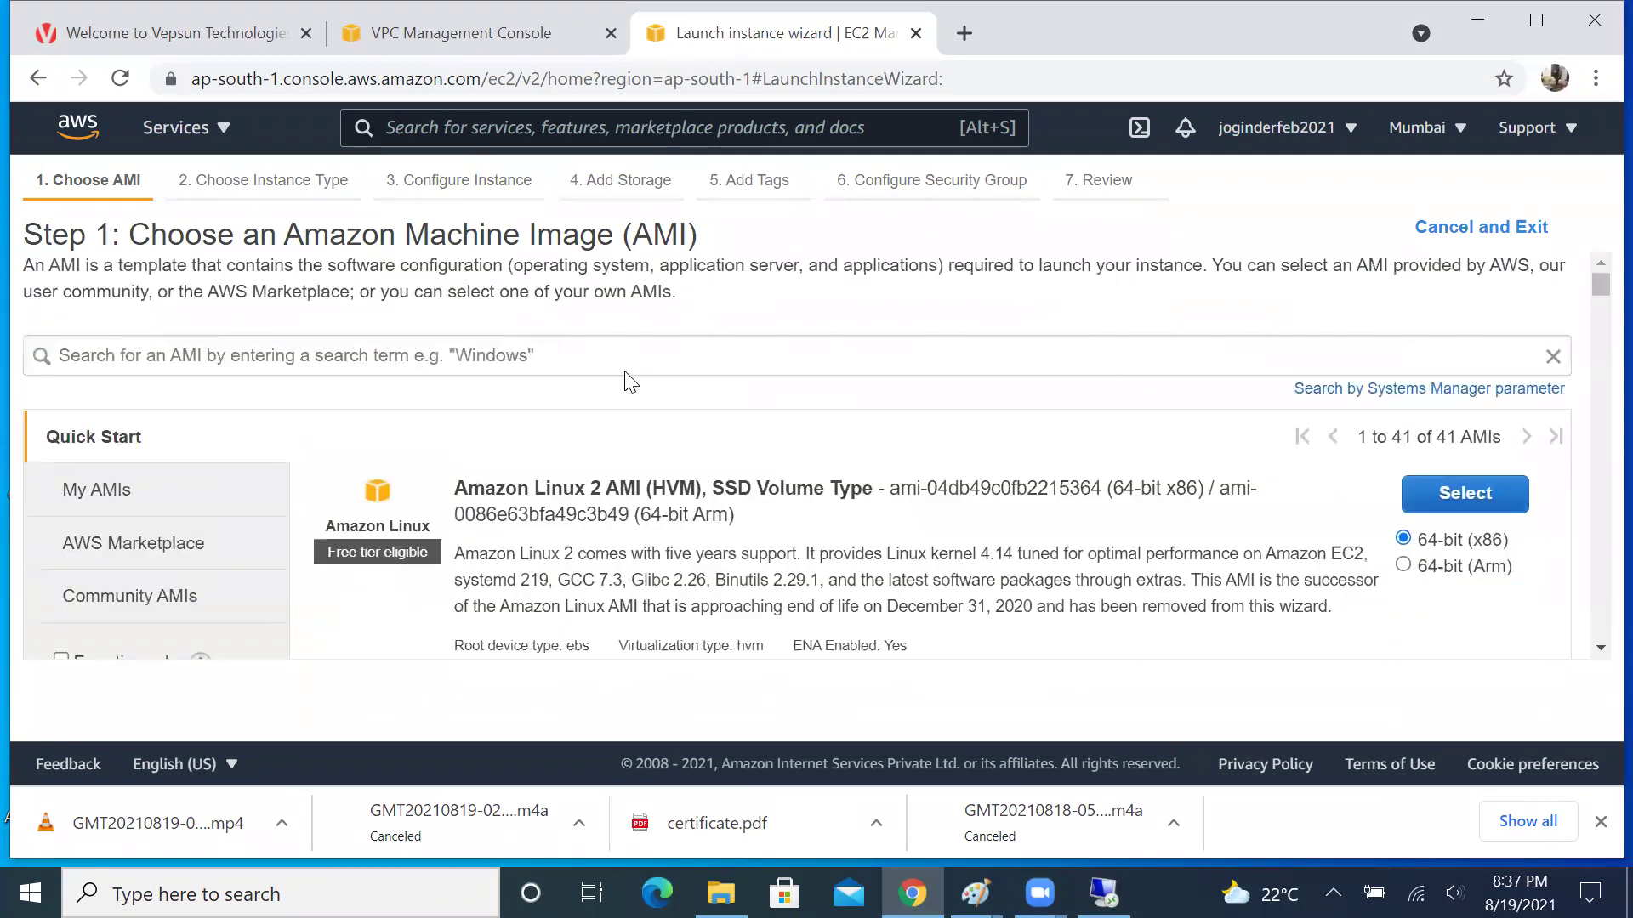
{"action": "scroll", "coordinate": [633, 382], "scroll_direction": "down", "scroll_amount": 3}
{"action": "scroll", "coordinate": [639, 387], "scroll_direction": "up", "scroll_amount": 3}
{"action": "scroll", "coordinate": [642, 389], "scroll_direction": "down", "scroll_amount": 4}
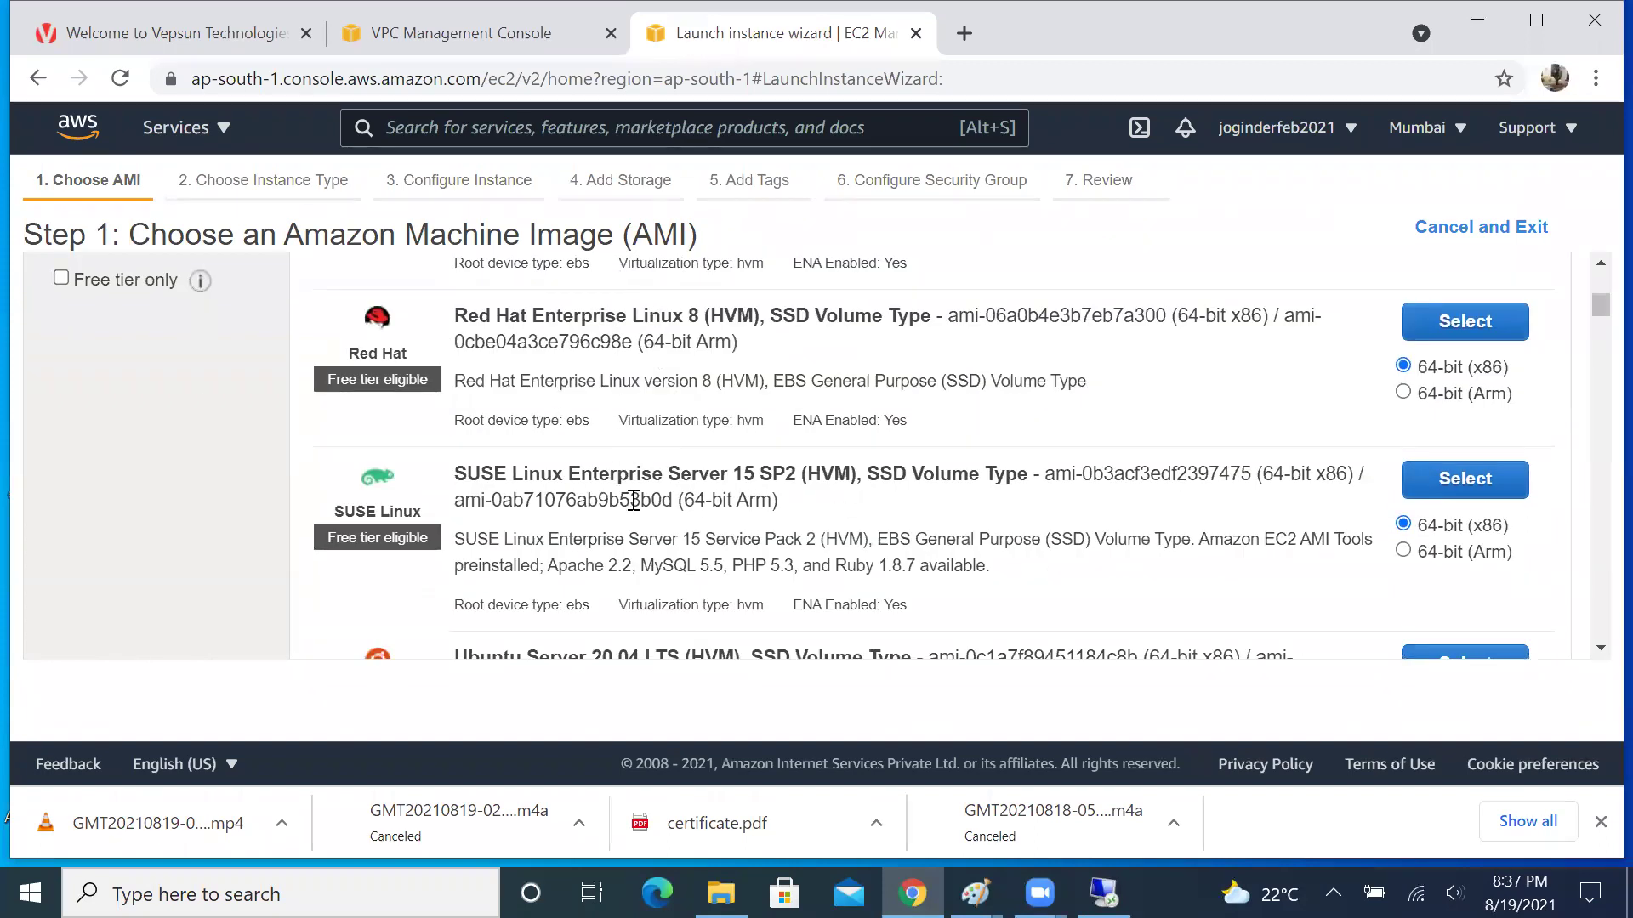
{"action": "scroll", "coordinate": [612, 393], "scroll_direction": "up", "scroll_amount": 1}
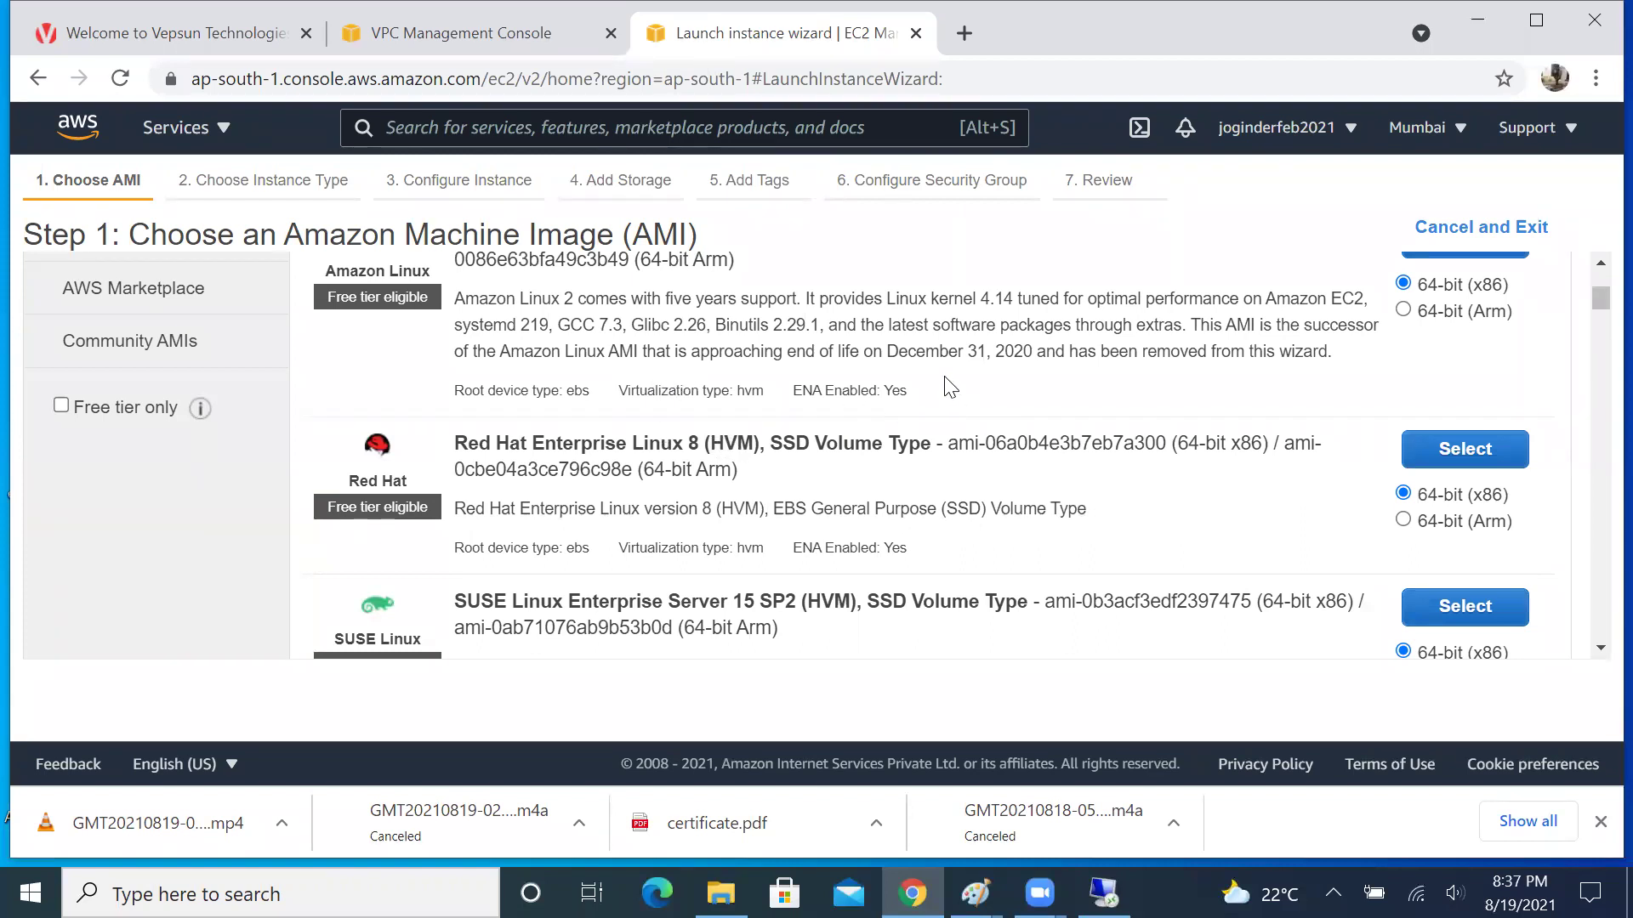
{"action": "scroll", "coordinate": [952, 393], "scroll_direction": "down", "scroll_amount": 2}
{"action": "scroll", "coordinate": [876, 420], "scroll_direction": "down", "scroll_amount": 6}
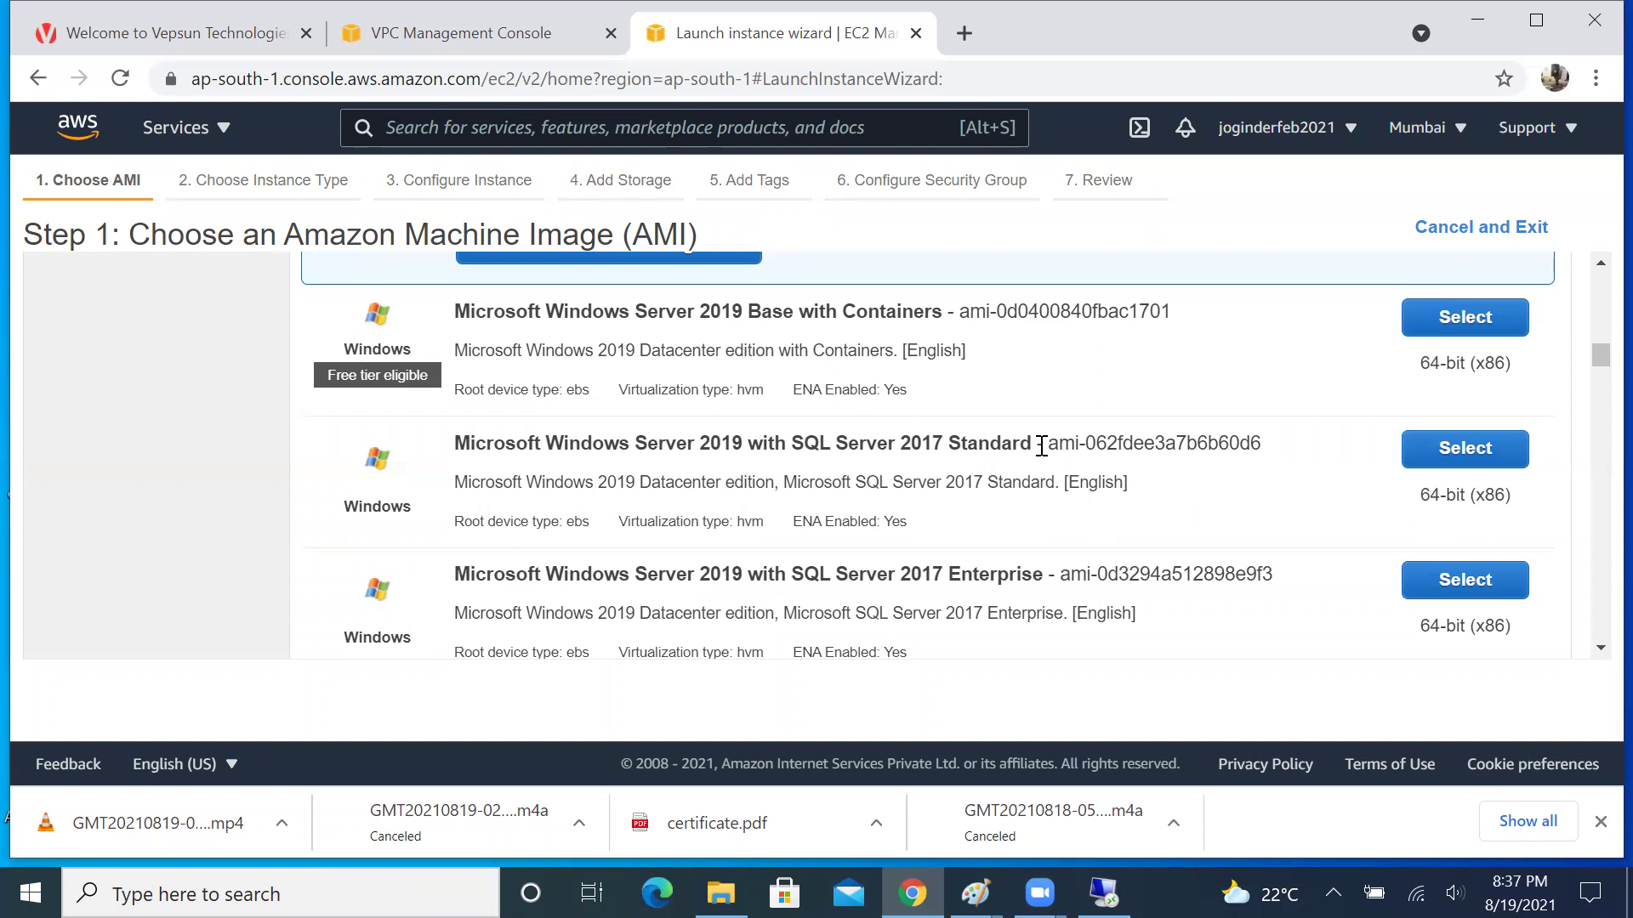
{"action": "scroll", "coordinate": [893, 511], "scroll_direction": "down", "scroll_amount": 3}
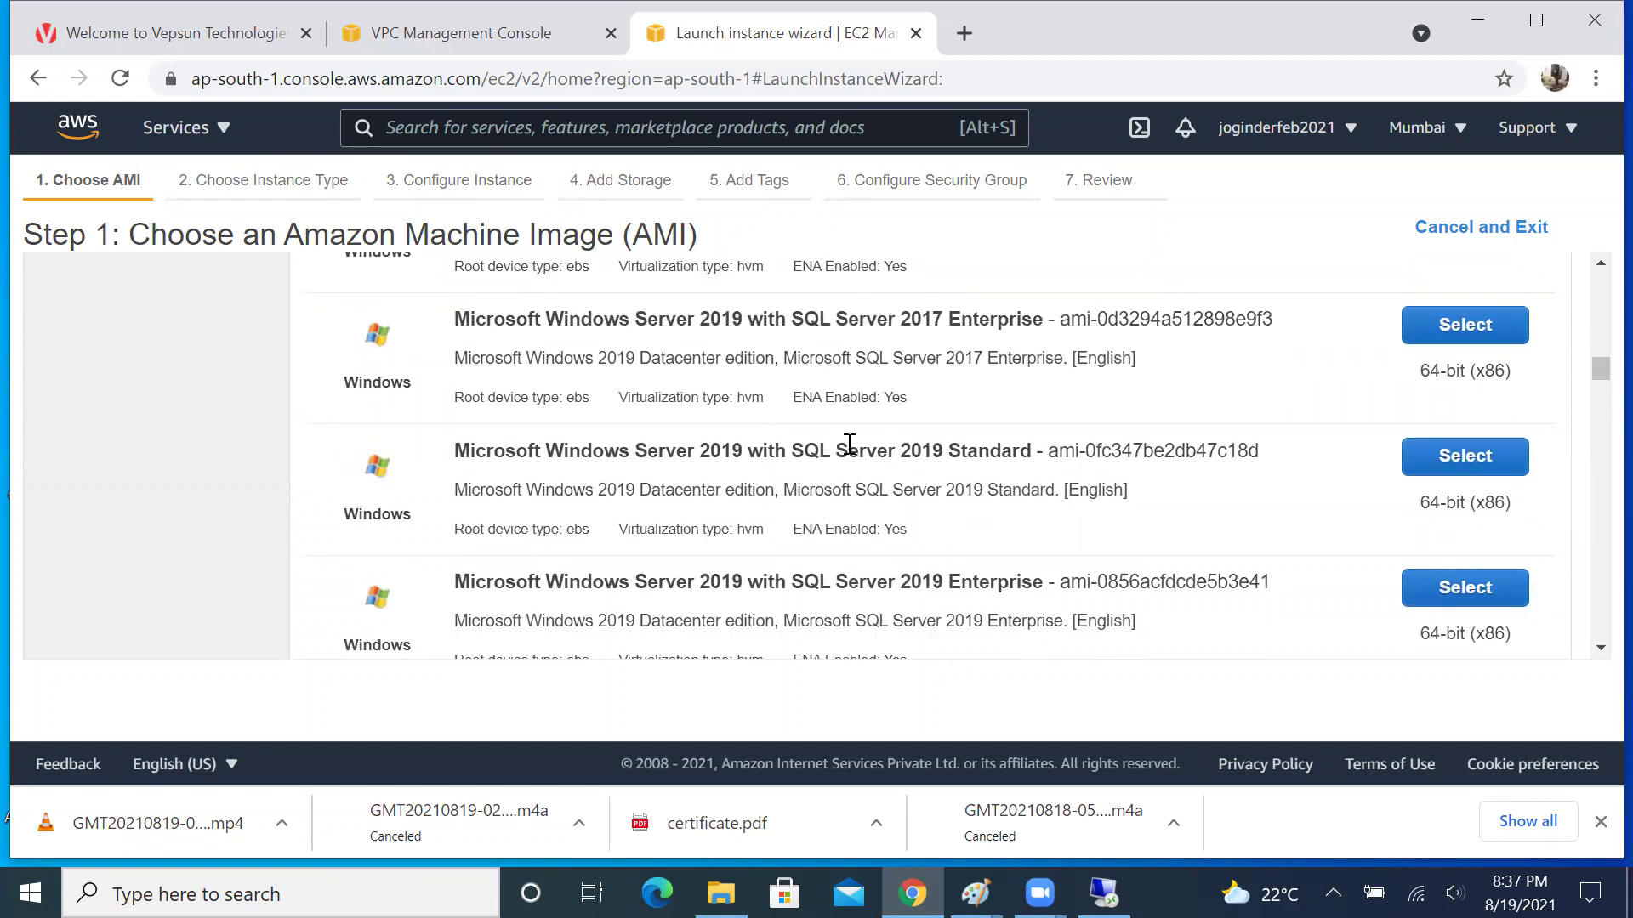
{"action": "scroll", "coordinate": [850, 454], "scroll_direction": "up", "scroll_amount": 3}
{"action": "scroll", "coordinate": [851, 453], "scroll_direction": "up", "scroll_amount": 2}
{"action": "scroll", "coordinate": [774, 501], "scroll_direction": "up", "scroll_amount": 4}
{"action": "scroll", "coordinate": [486, 436], "scroll_direction": "up", "scroll_amount": 5}
{"action": "scroll", "coordinate": [266, 420], "scroll_direction": "down", "scroll_amount": 3}
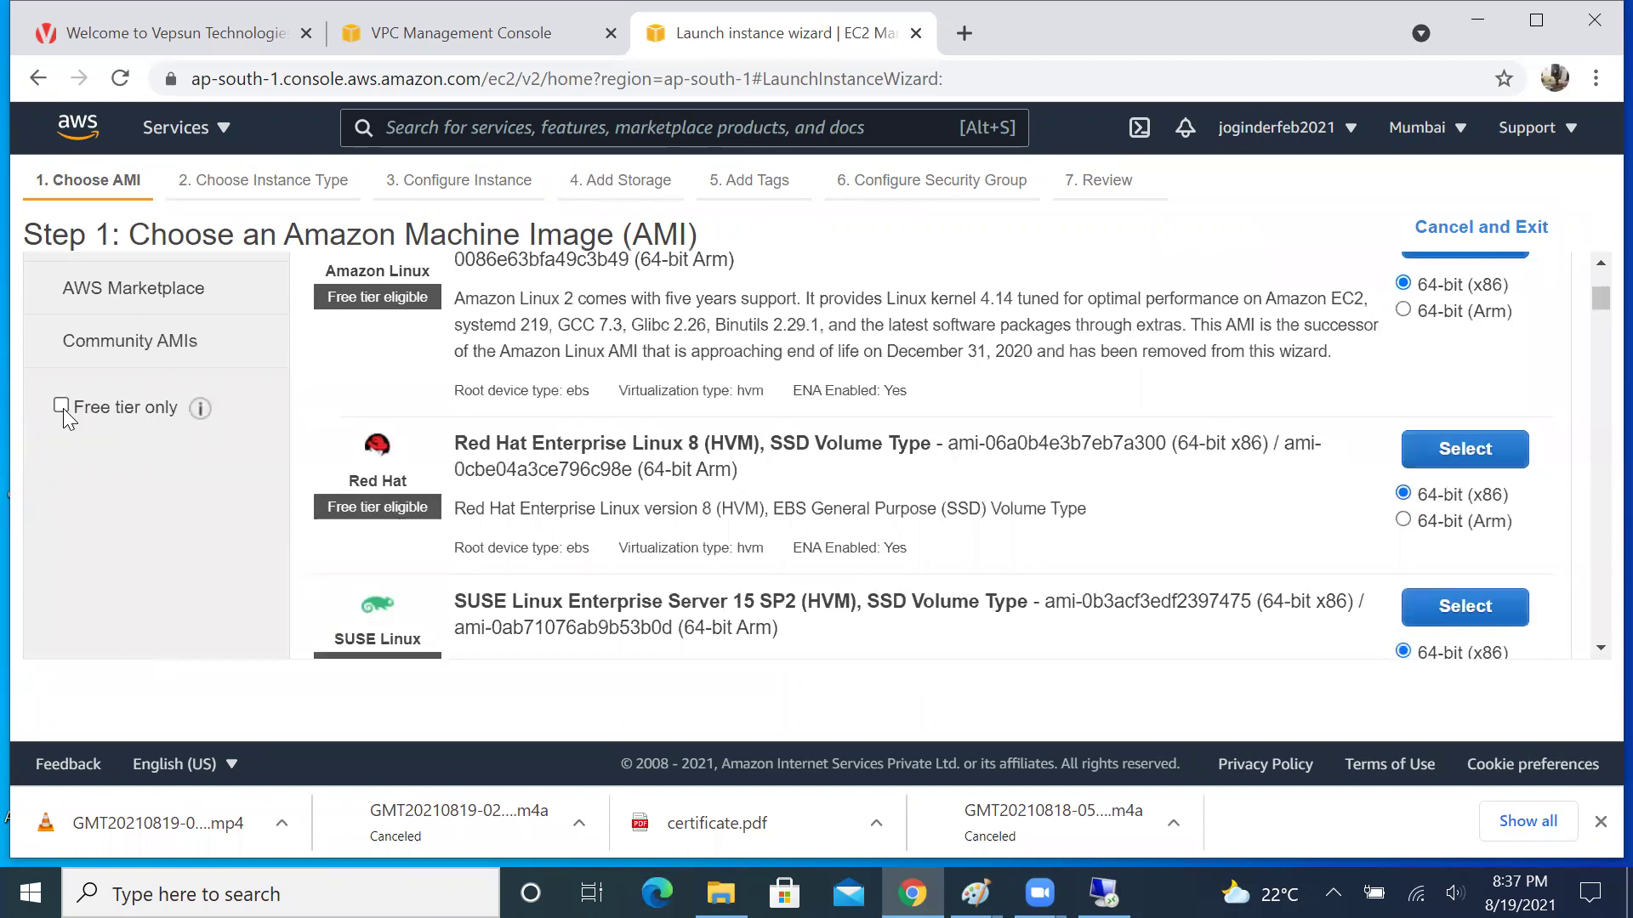
{"action": "left_click", "coordinate": [61, 405]}
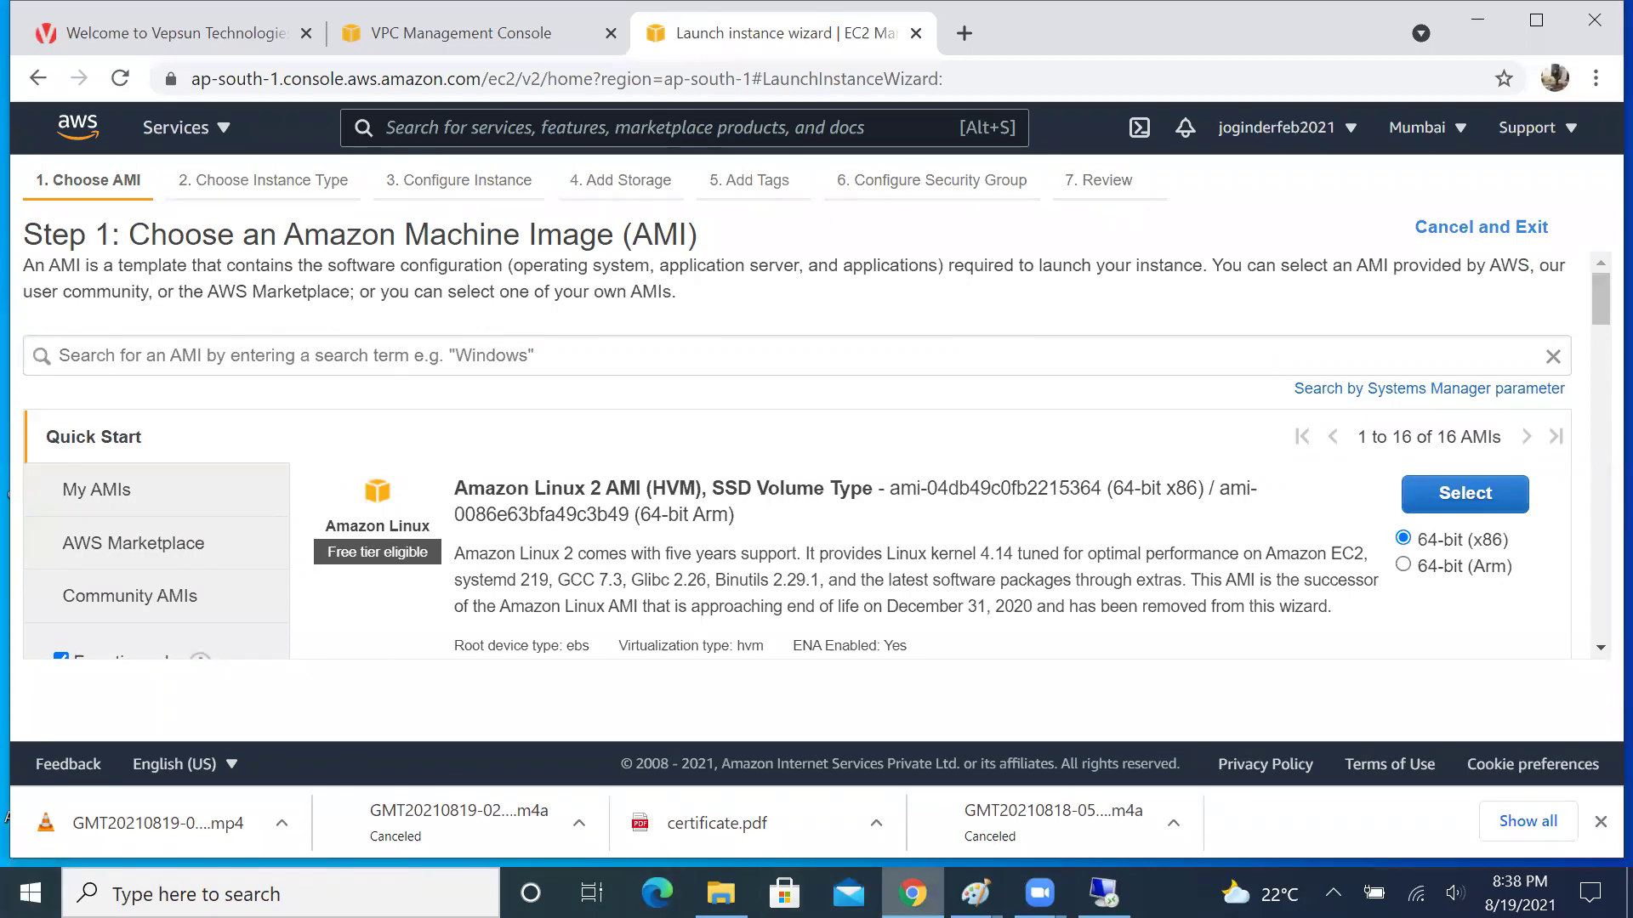
- Bring up the Paint diagram and delete the old network sketch from the canvas
{"action": "mouse_move", "coordinate": [976, 893]}
{"action": "left_click", "coordinate": [893, 799]}
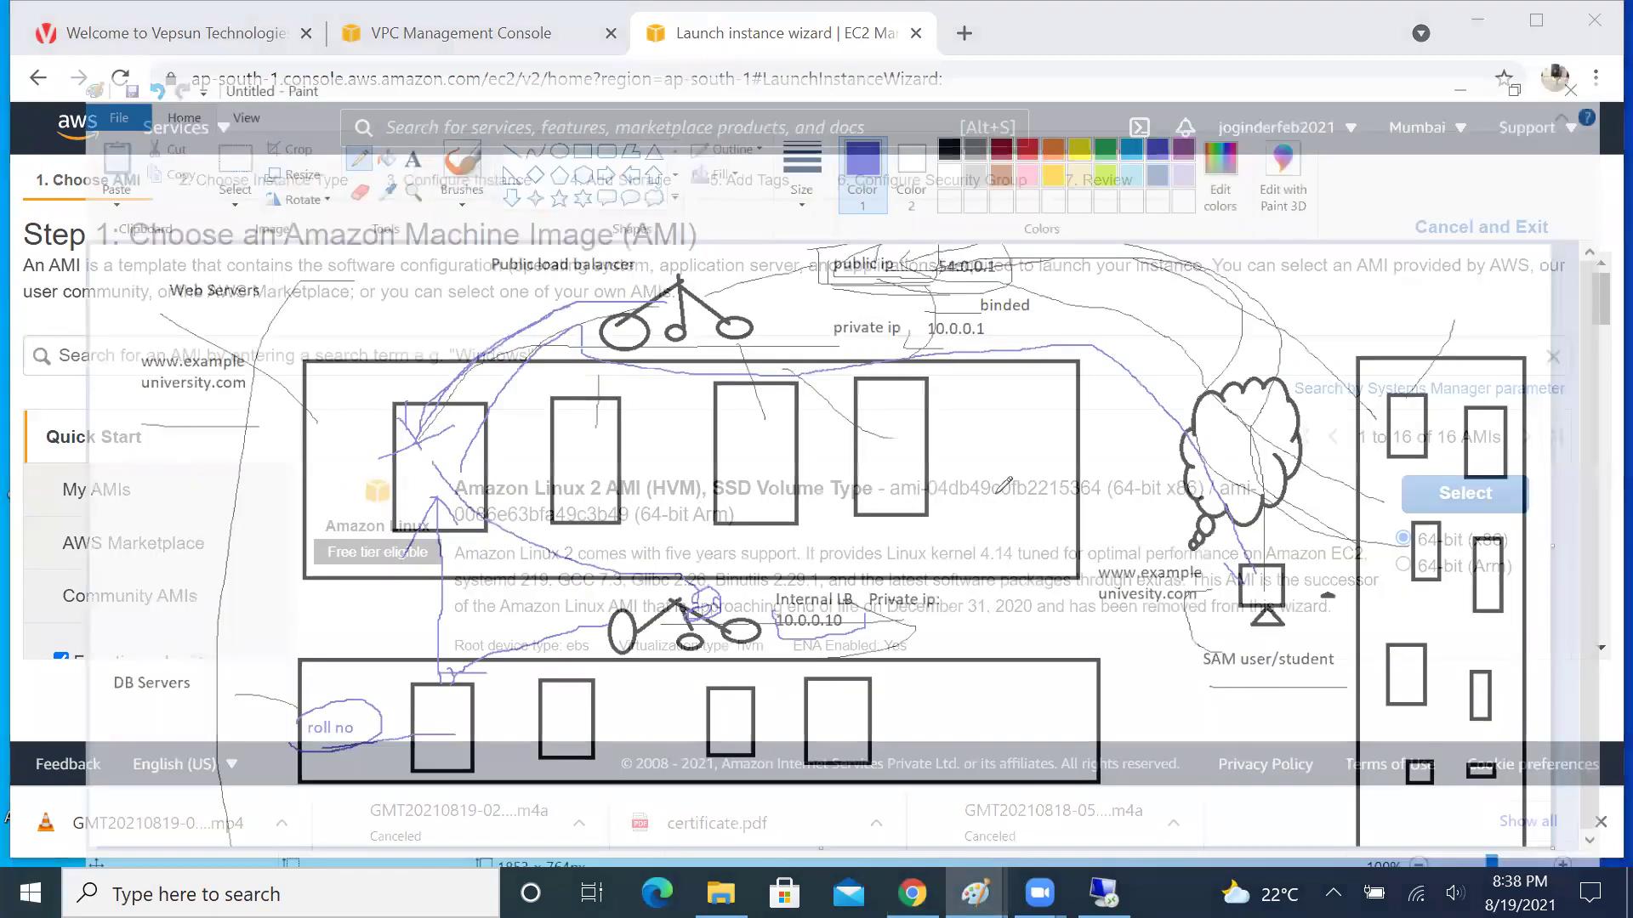
{"action": "key", "text": "Delete"}
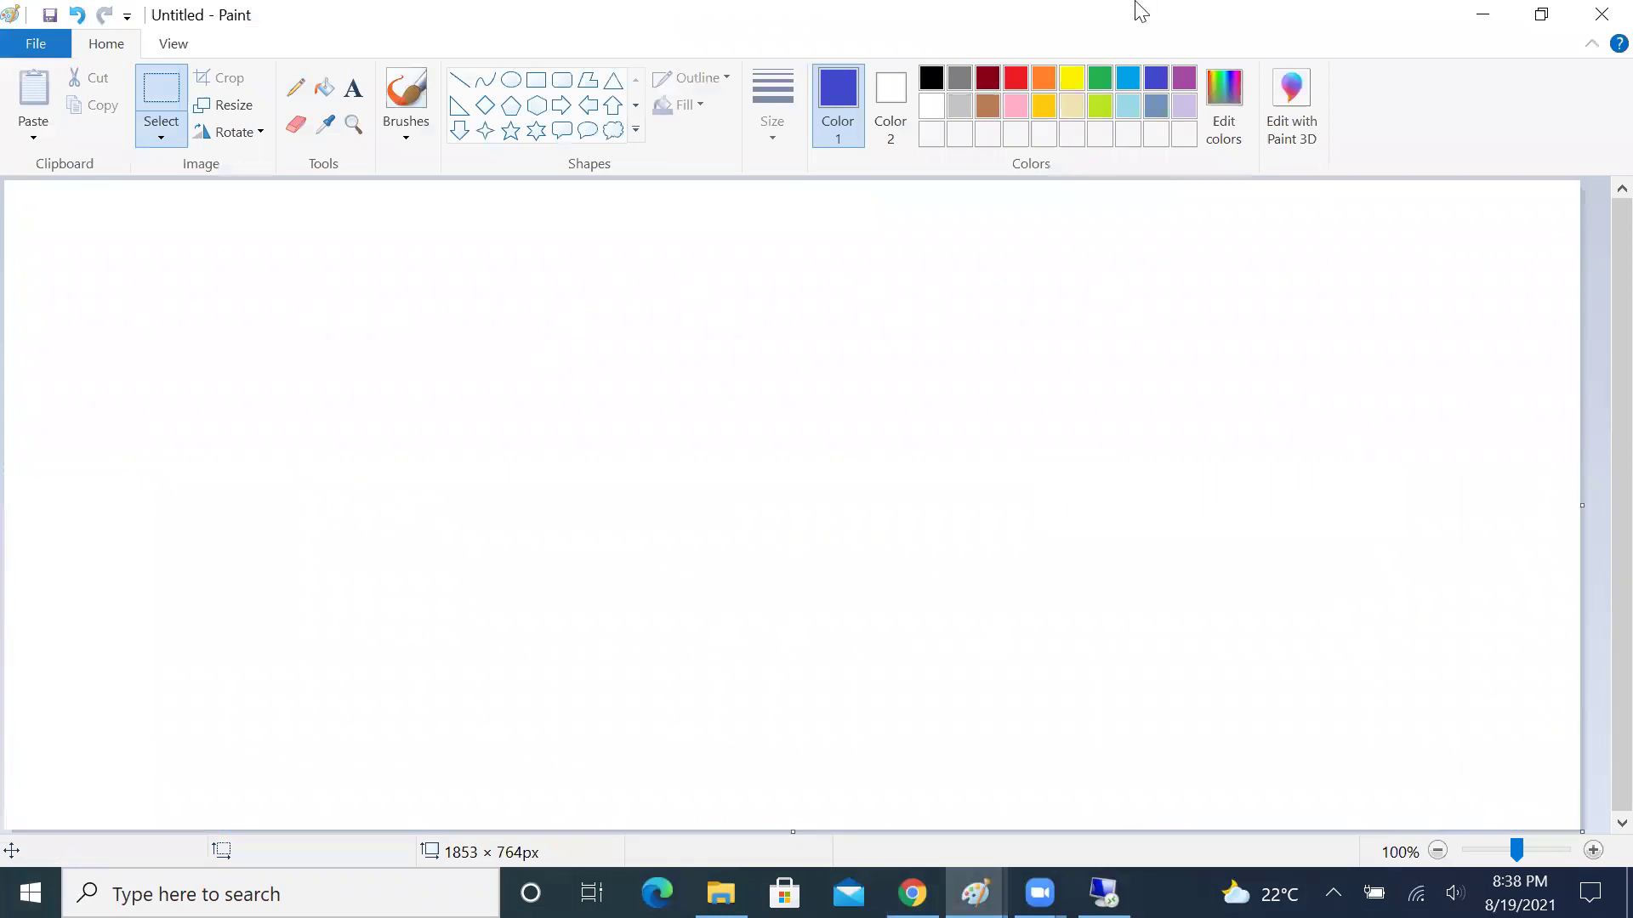
- Write the heading 'Custom AMIs' near the top centre of the canvas
{"action": "left_click", "coordinate": [354, 87]}
{"action": "left_click", "coordinate": [587, 213]}
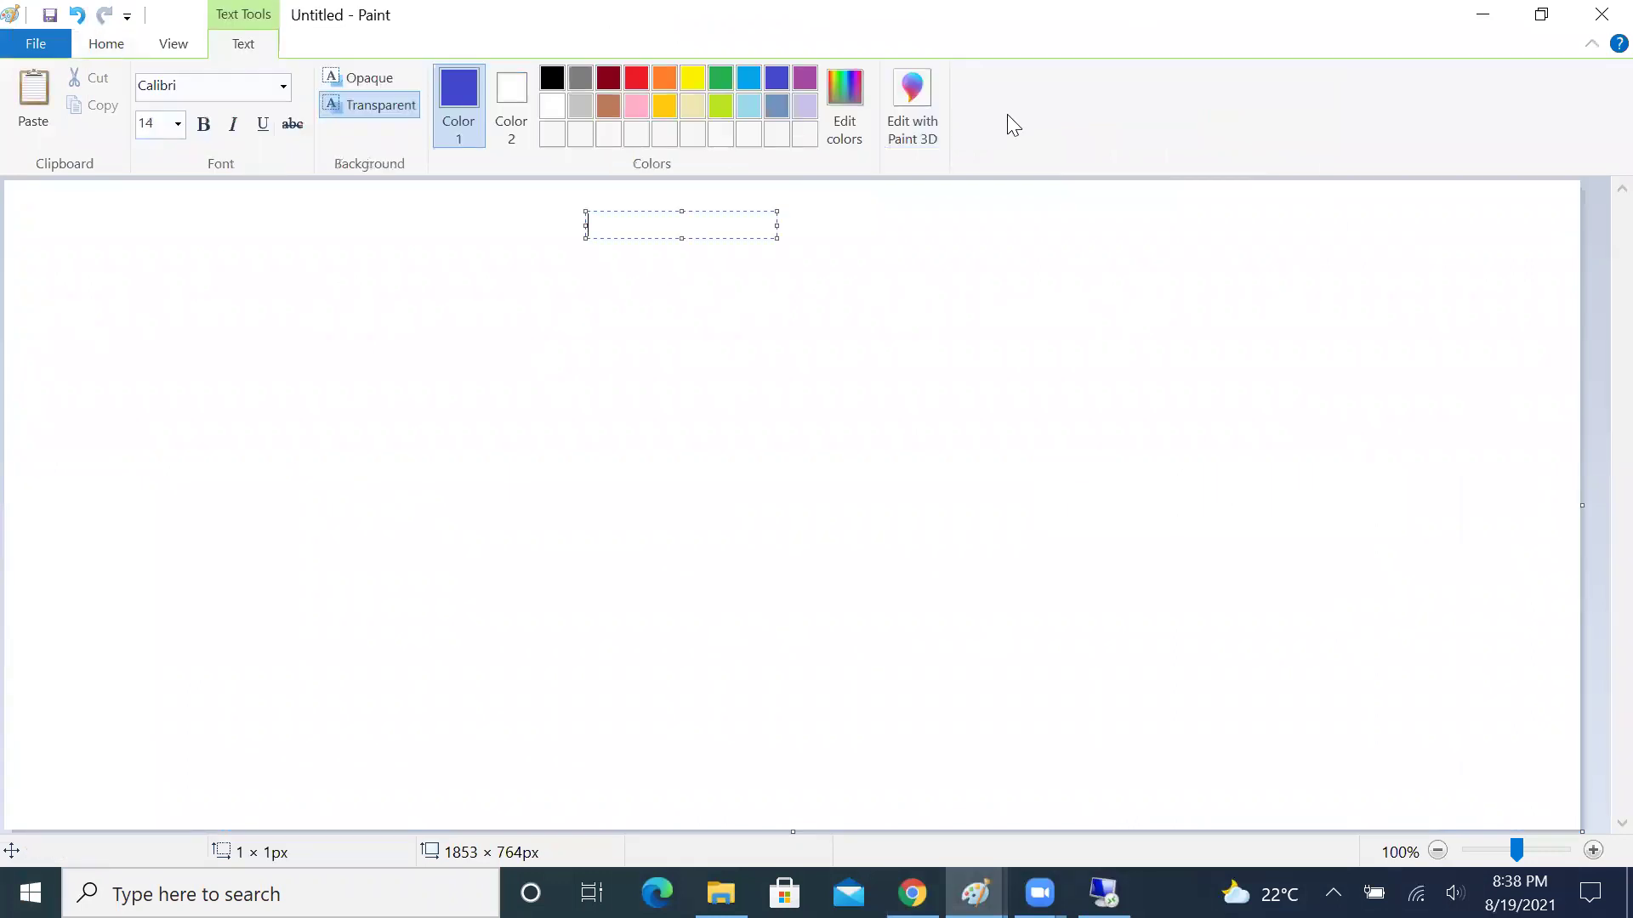
{"action": "left_click", "coordinate": [812, 404]}
{"action": "left_click", "coordinate": [816, 370]}
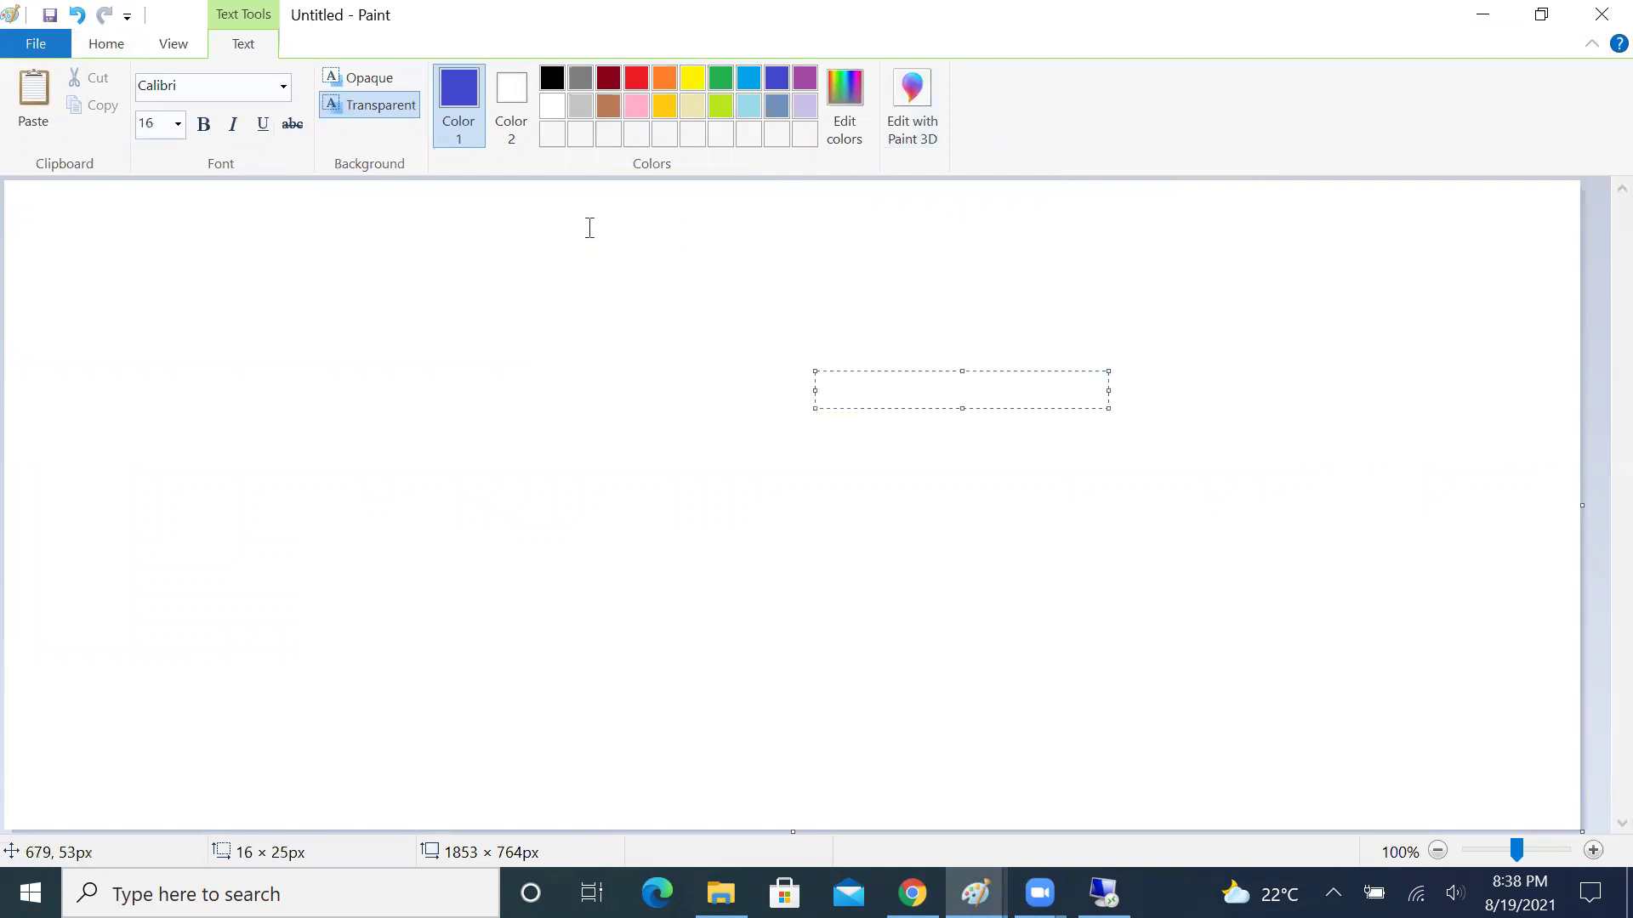
{"action": "left_click", "coordinate": [647, 224]}
{"action": "left_click", "coordinate": [590, 222]}
{"action": "left_click", "coordinate": [601, 270]}
{"action": "left_click", "coordinate": [600, 226]}
{"action": "type", "text": "Custom "}
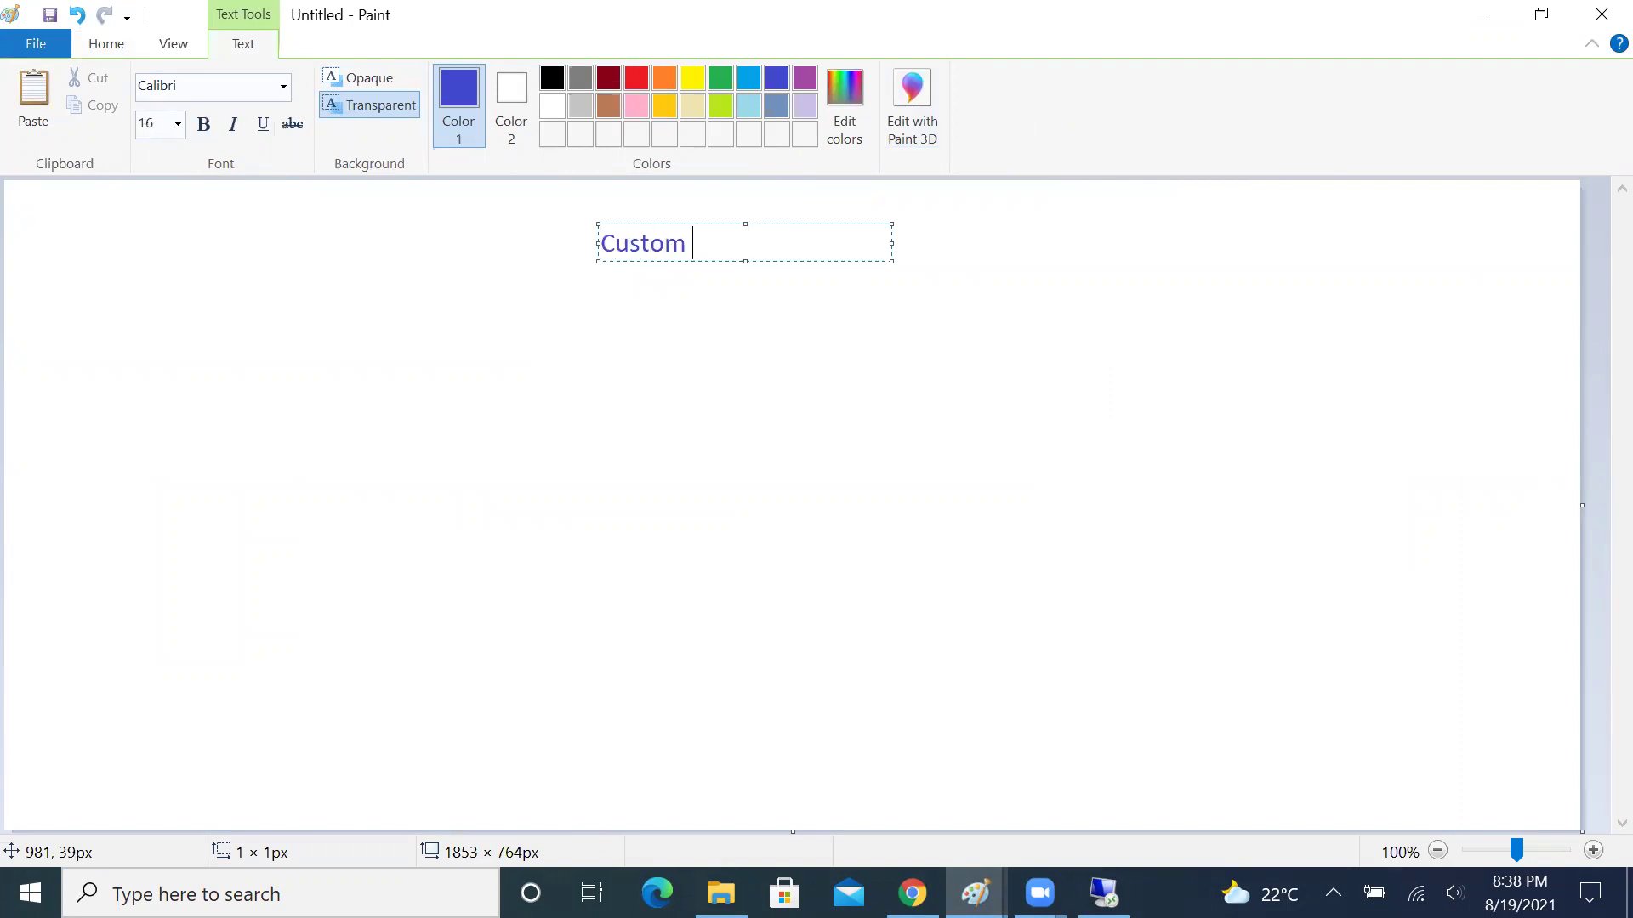
{"action": "type", "text": "AMI"}
{"action": "left_click", "coordinate": [809, 393]}
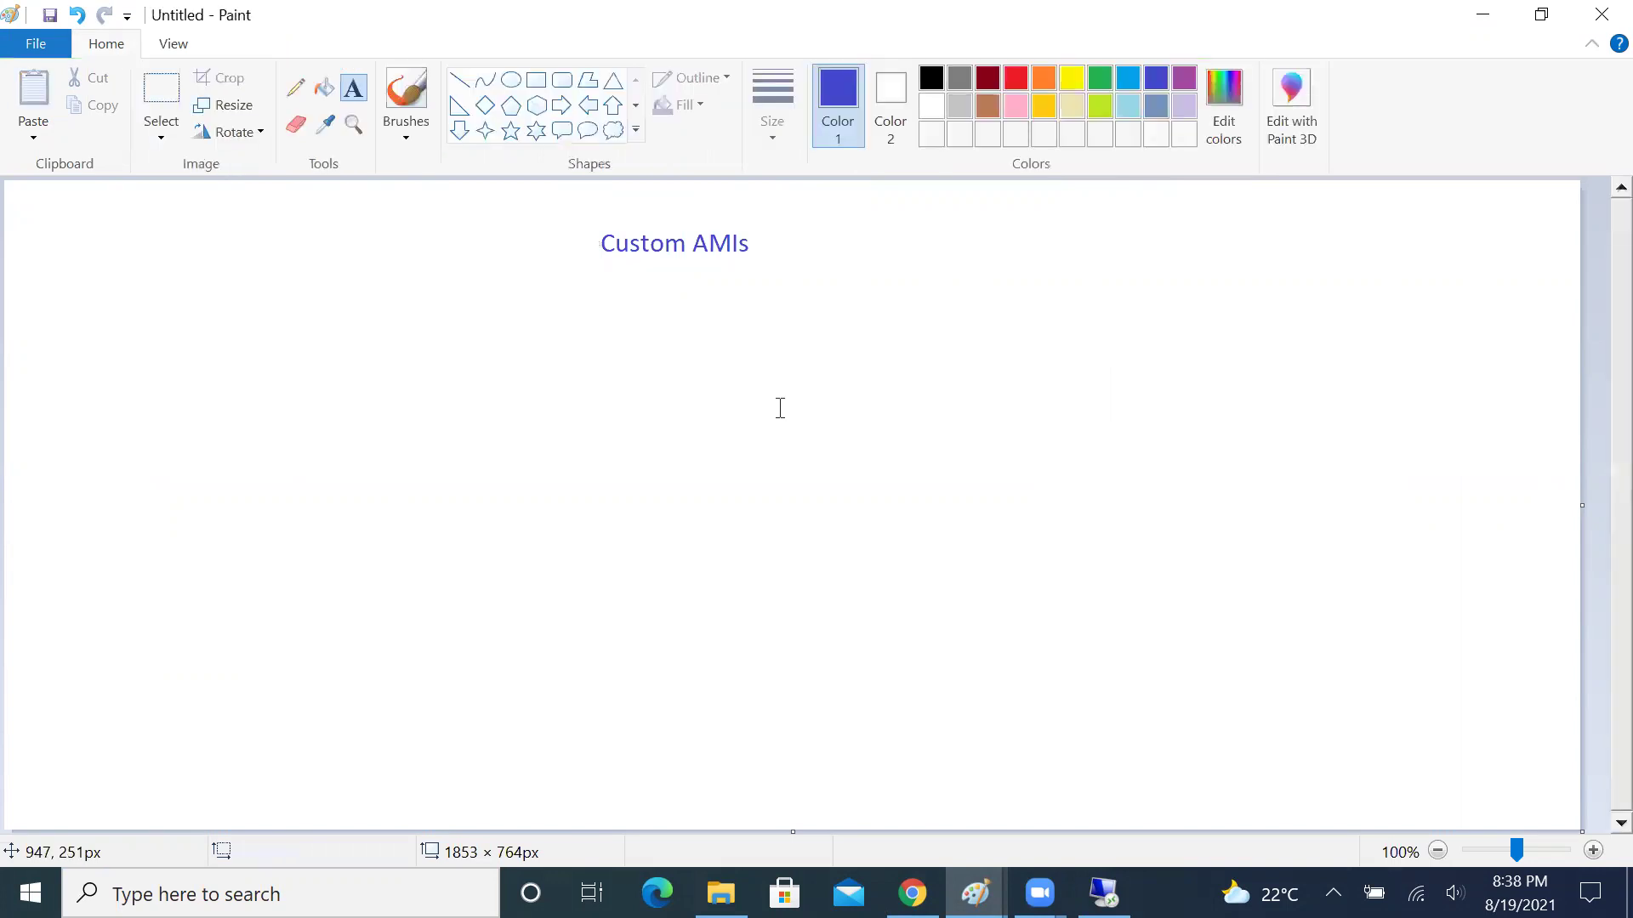
- Draw a freehand box around 'Custom AMIs' and an arrow pointing right
{"action": "left_click", "coordinate": [298, 89]}
{"action": "mouse_move", "coordinate": [568, 202]}
{"action": "left_mouse_down"}
{"action": "mouse_move", "coordinate": [569, 291]}
{"action": "mouse_move", "coordinate": [780, 281]}
{"action": "mouse_move", "coordinate": [810, 260]}
{"action": "mouse_move", "coordinate": [706, 209]}
{"action": "mouse_move", "coordinate": [557, 209]}
{"action": "left_mouse_up"}
{"action": "mouse_move", "coordinate": [790, 253]}
{"action": "left_mouse_down"}
{"action": "mouse_move", "coordinate": [986, 230]}
{"action": "mouse_move", "coordinate": [924, 306]}
{"action": "left_mouse_up"}
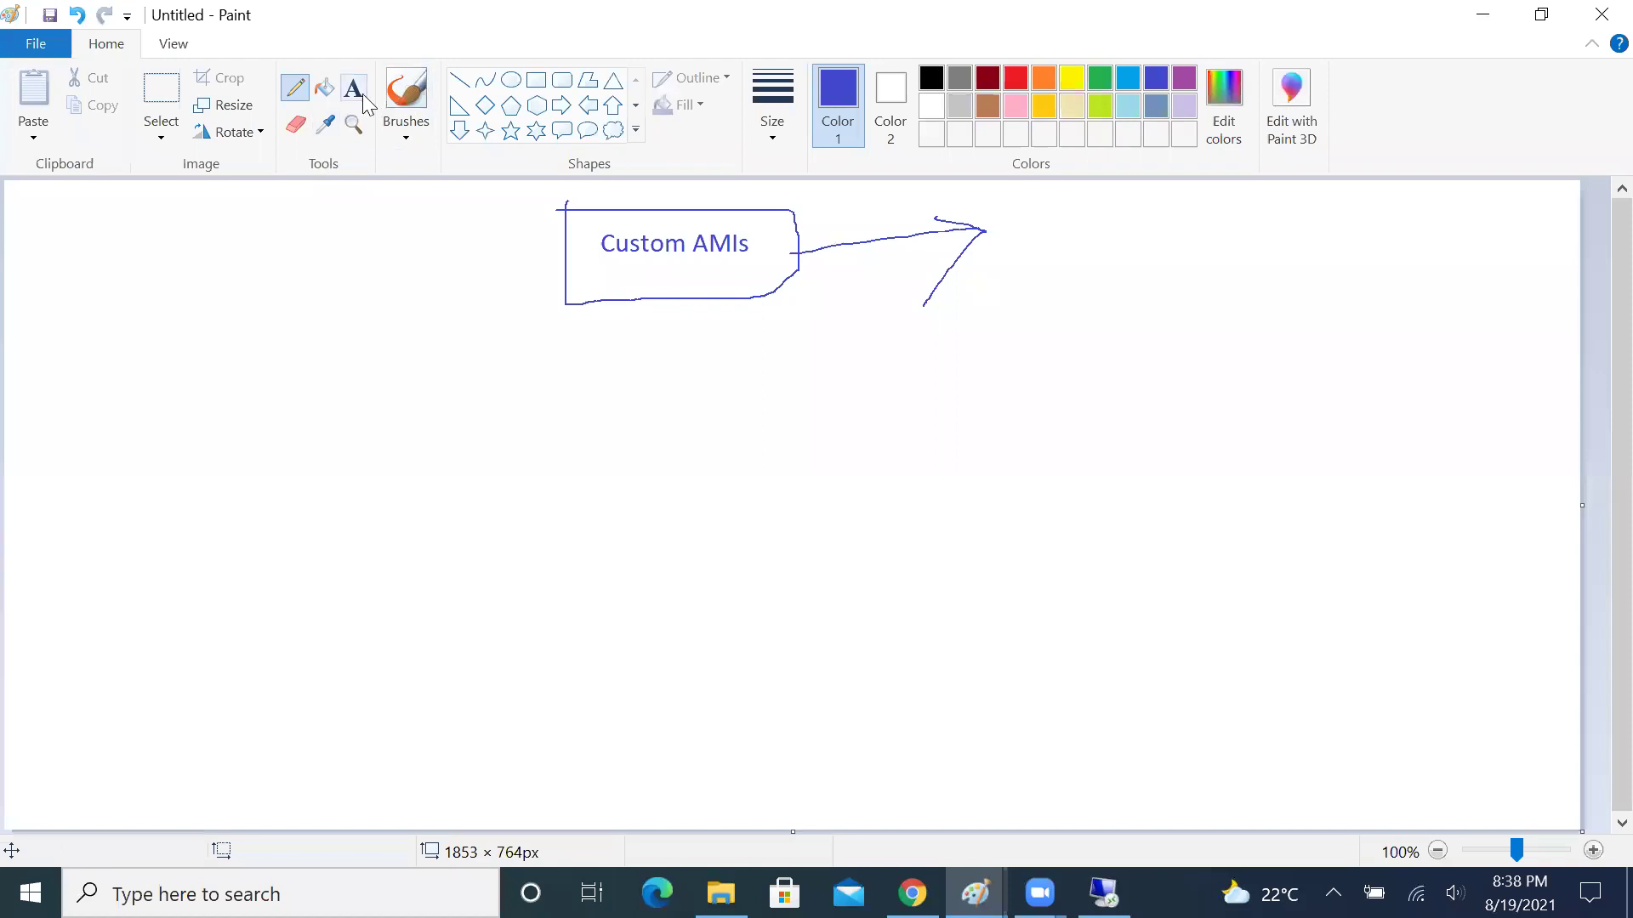
{"action": "left_click", "coordinate": [452, 387]}
{"action": "left_click", "coordinate": [353, 89]}
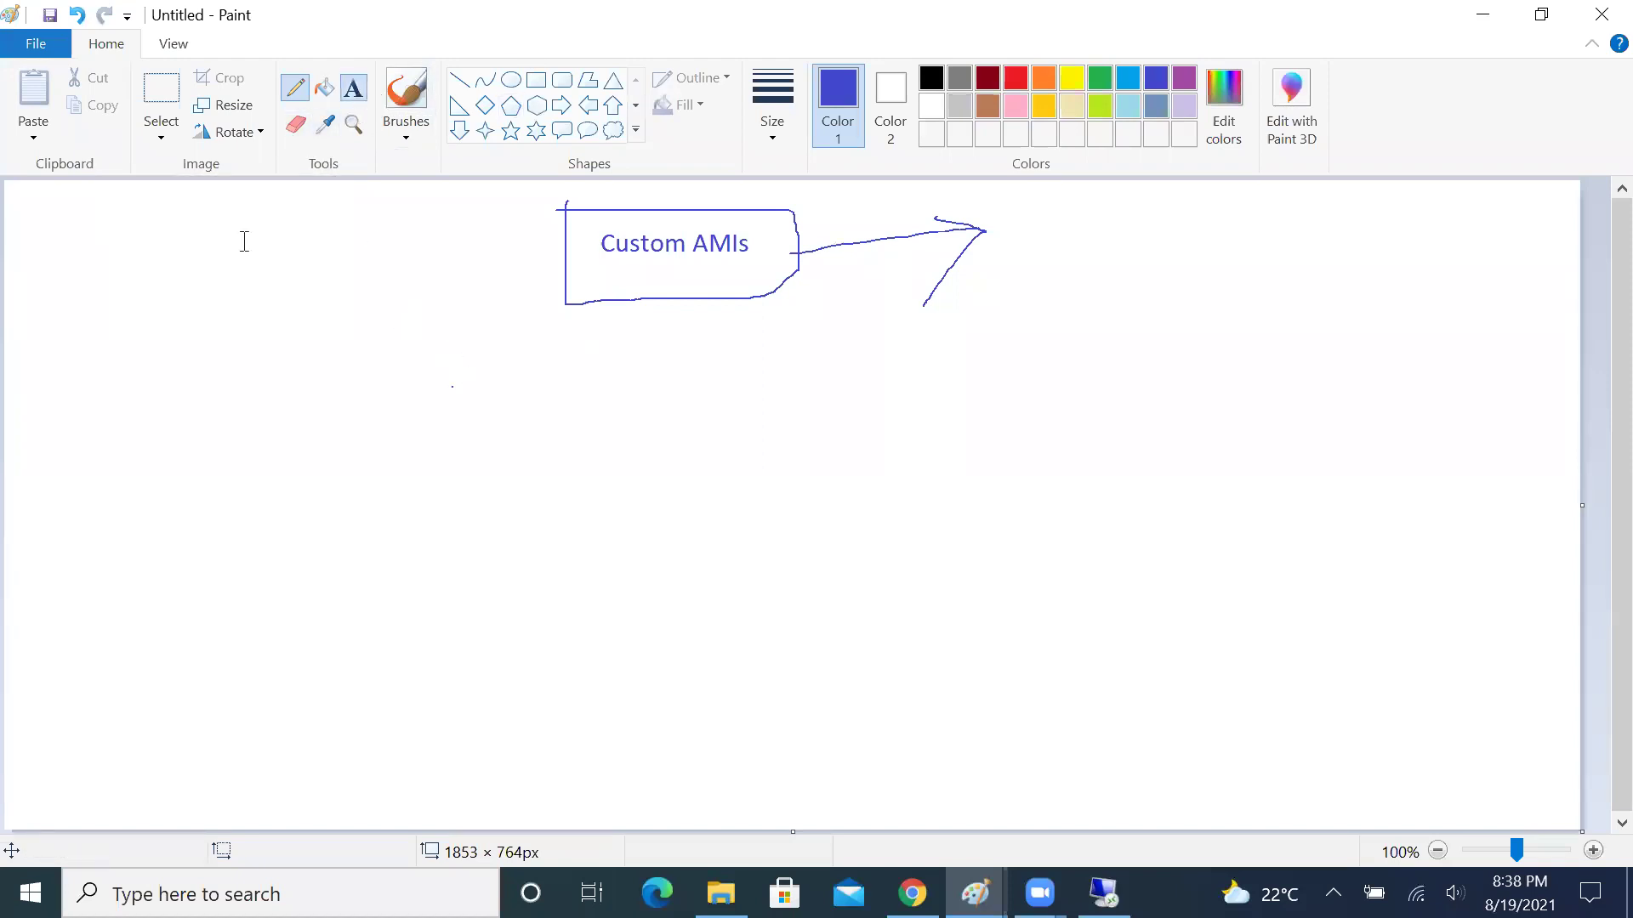
- Add a 'Scenario:' label and a tall server rectangle with a small circle inside
{"action": "left_click", "coordinate": [138, 315]}
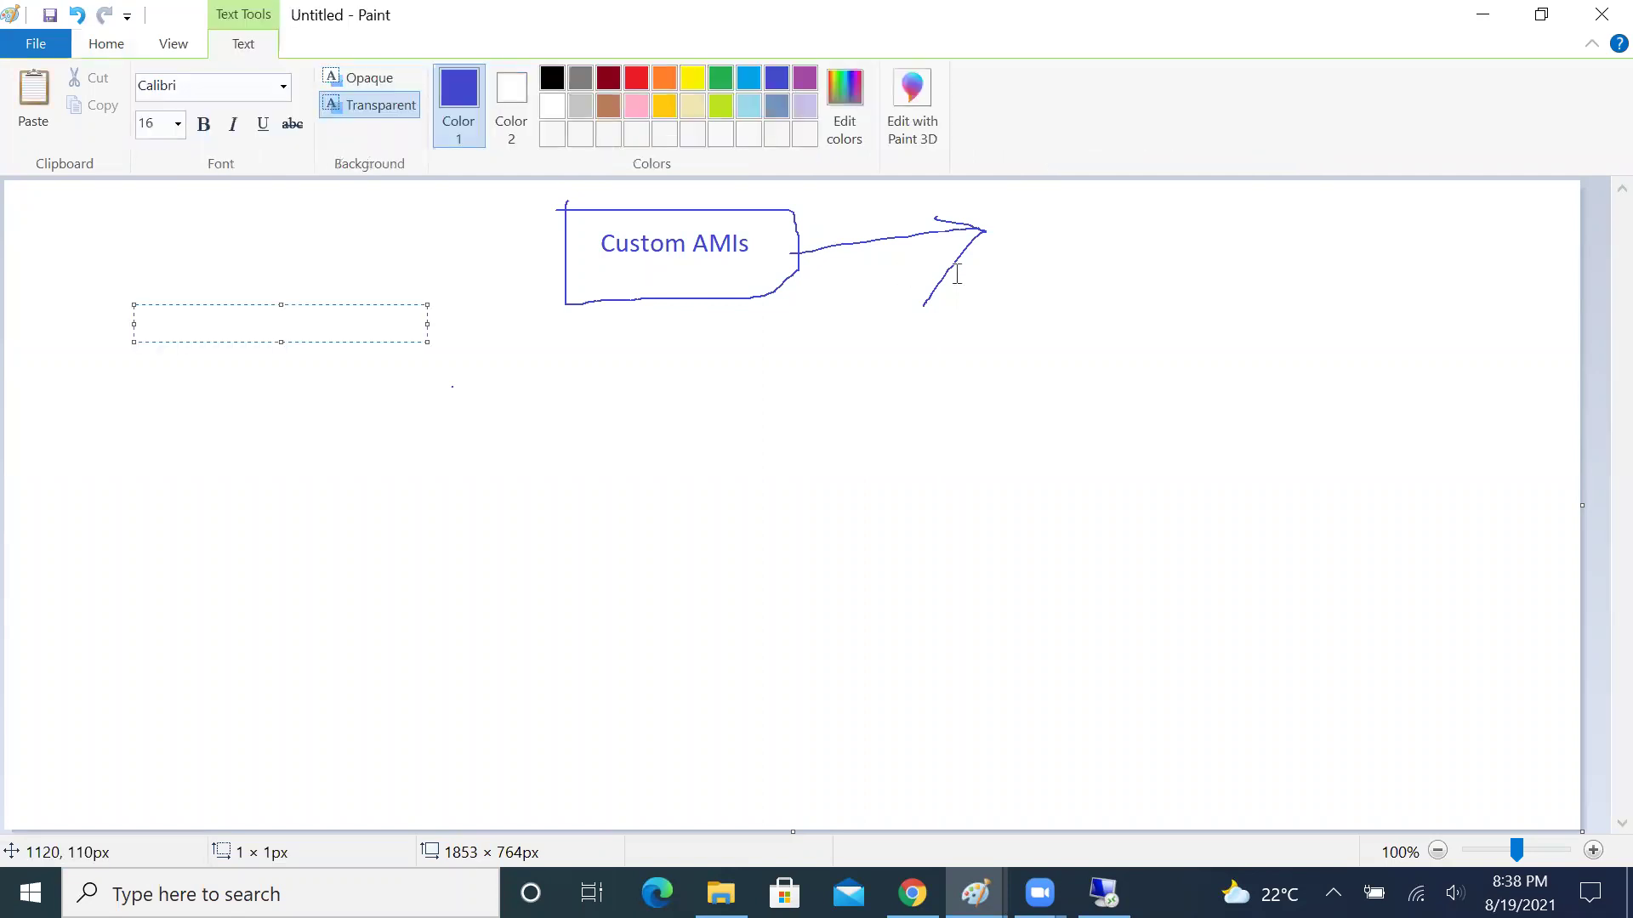
{"action": "type", "text": "Scenario:"}
{"action": "left_click", "coordinate": [690, 536]}
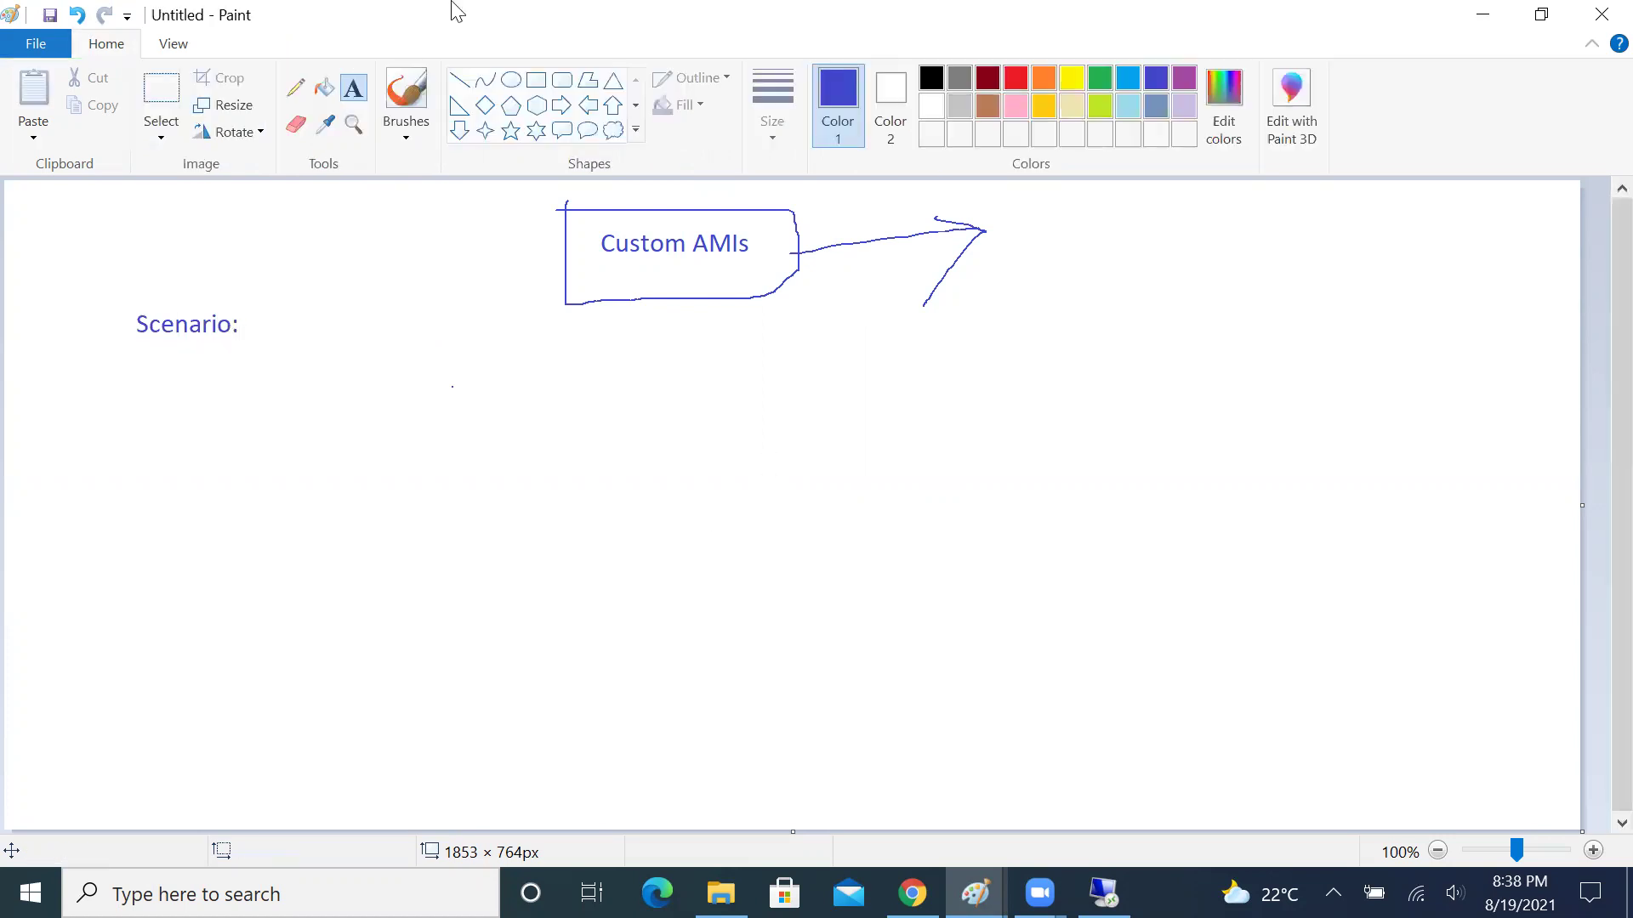
{"action": "left_click", "coordinate": [536, 81]}
{"action": "left_click_drag", "start_coordinate": [593, 349], "coordinate": [771, 649]}
{"action": "left_click", "coordinate": [510, 79]}
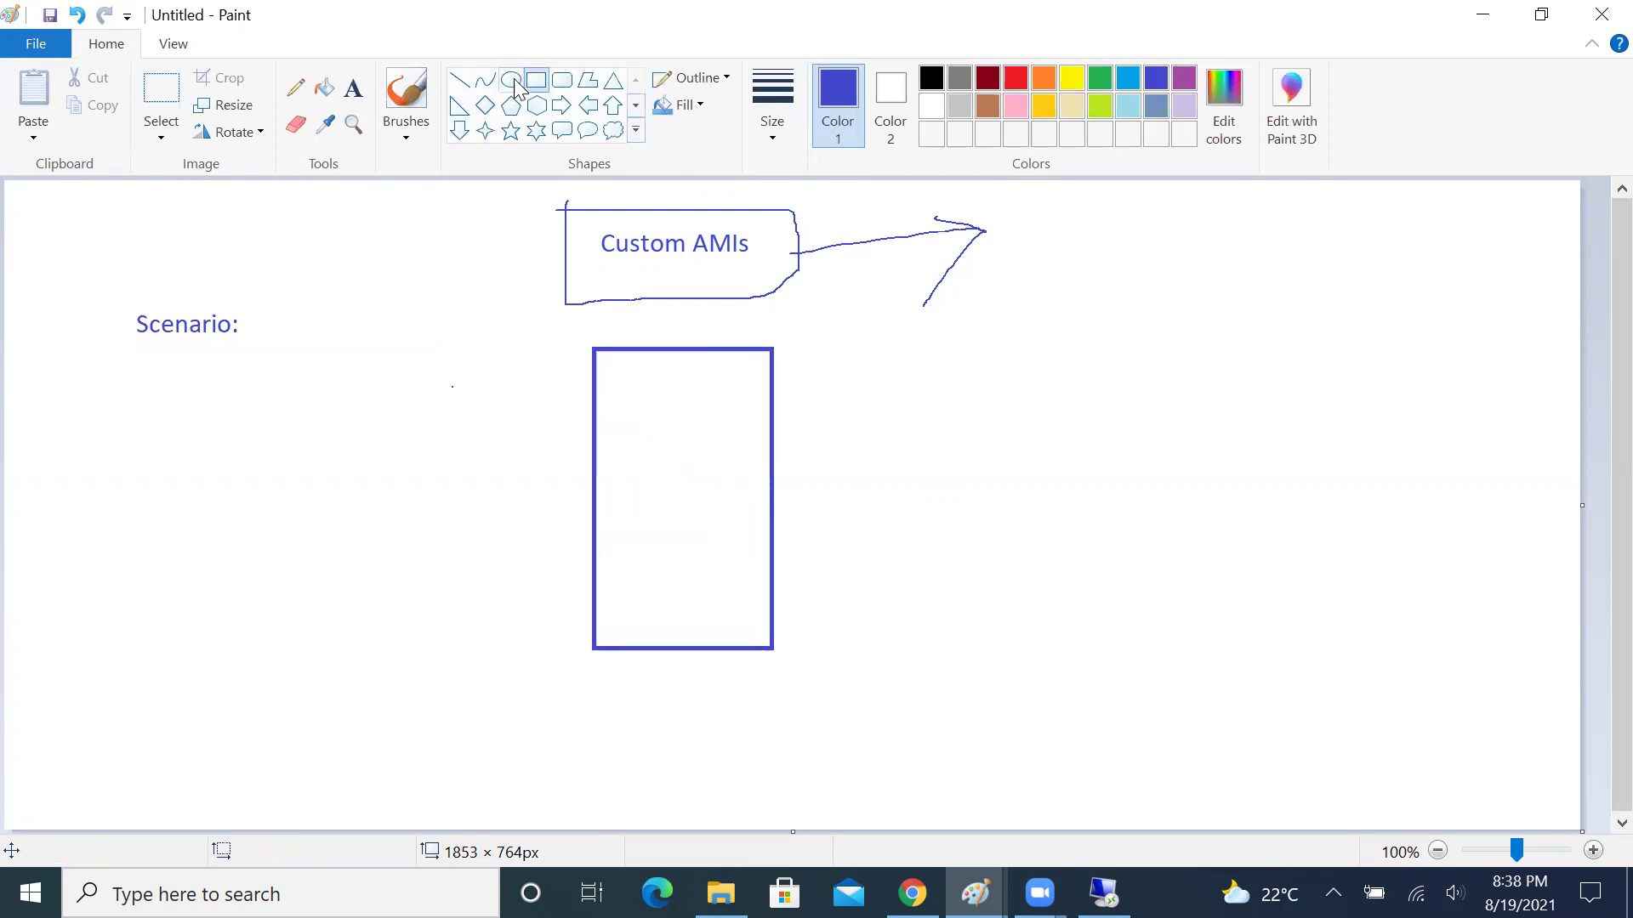
{"action": "left_click_drag", "start_coordinate": [660, 568], "coordinate": [715, 604]}
{"action": "left_click", "coordinate": [926, 587]}
- Caption the rectangle 'Windows Server' above it
{"action": "left_click", "coordinate": [353, 88]}
{"action": "left_click", "coordinate": [651, 314]}
{"action": "type", "text": "W"}
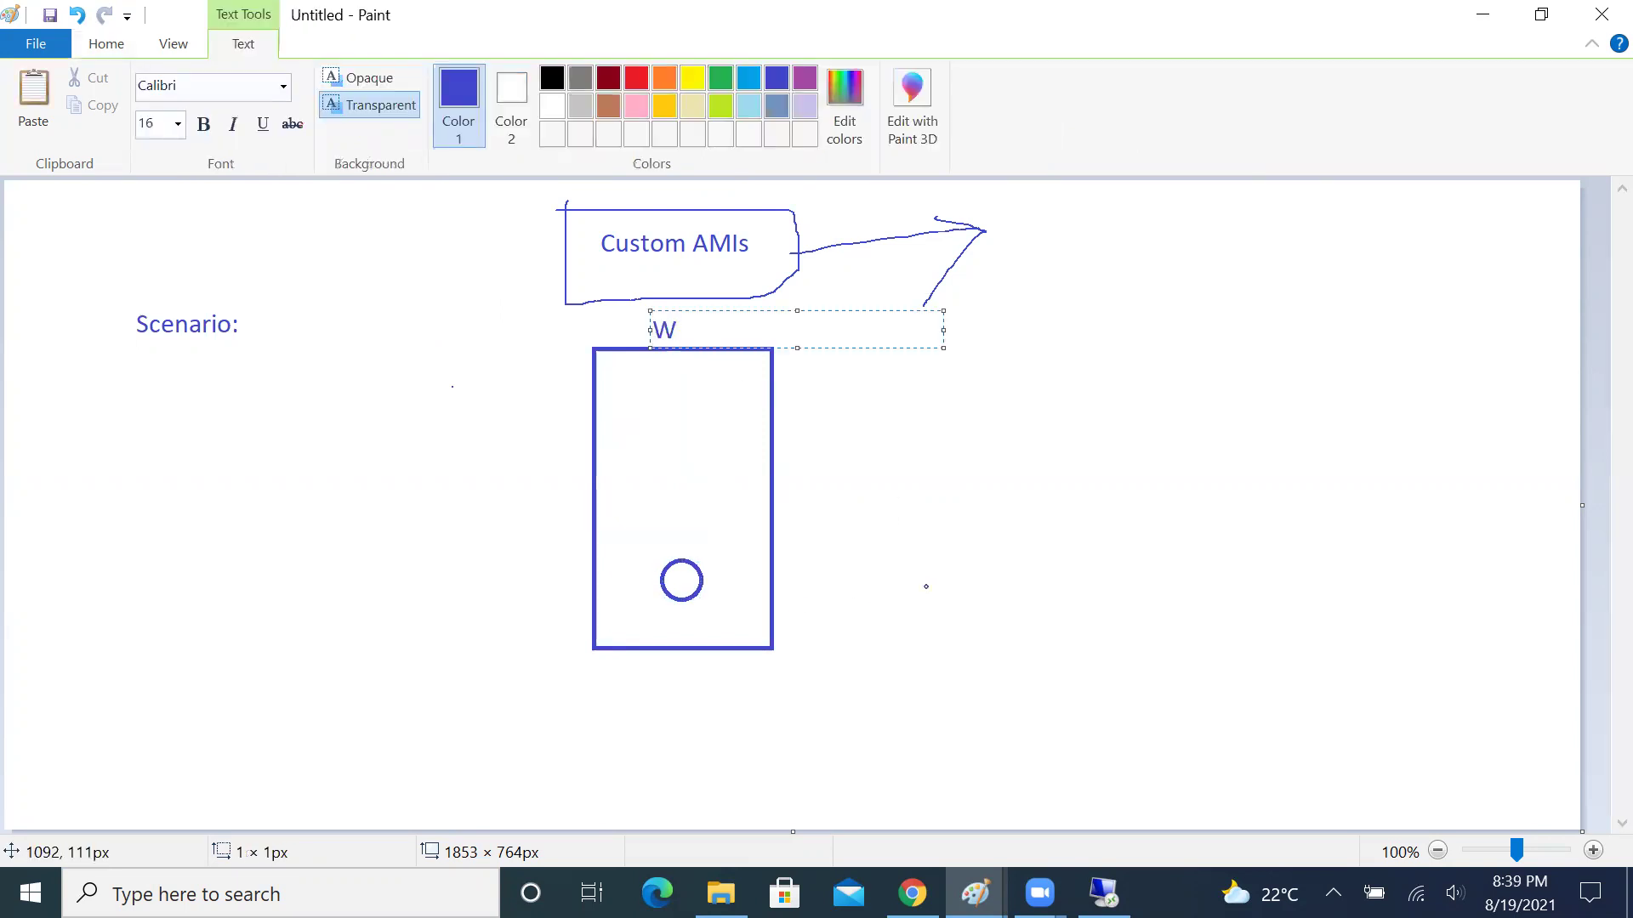
{"action": "type", "text": "indows Server"}
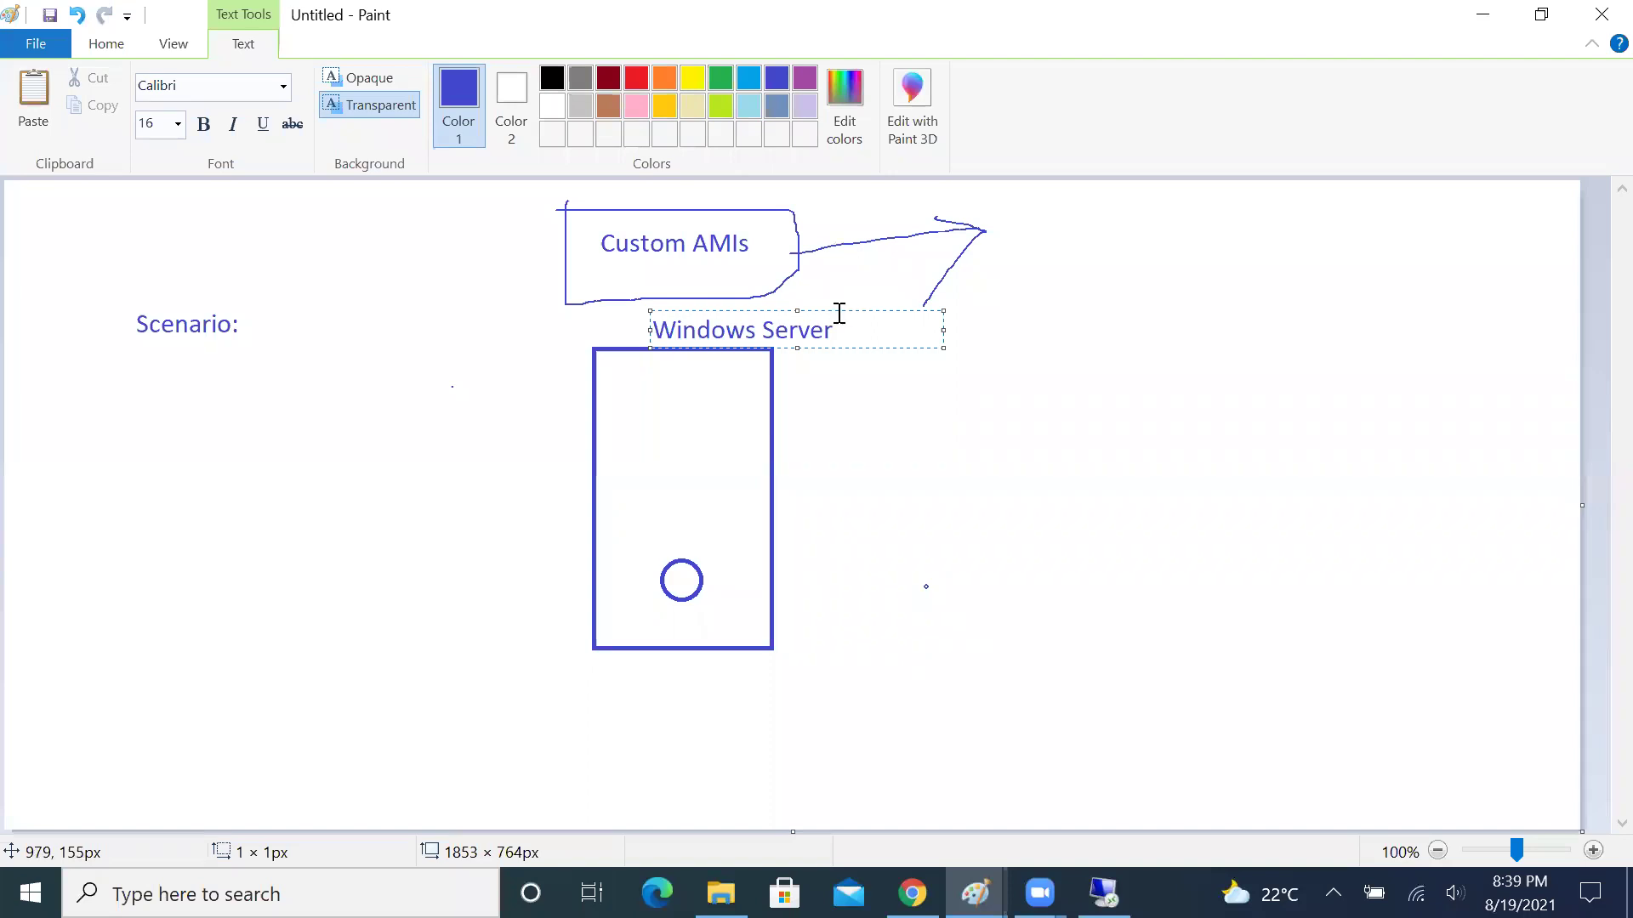
{"action": "left_click", "coordinate": [929, 488]}
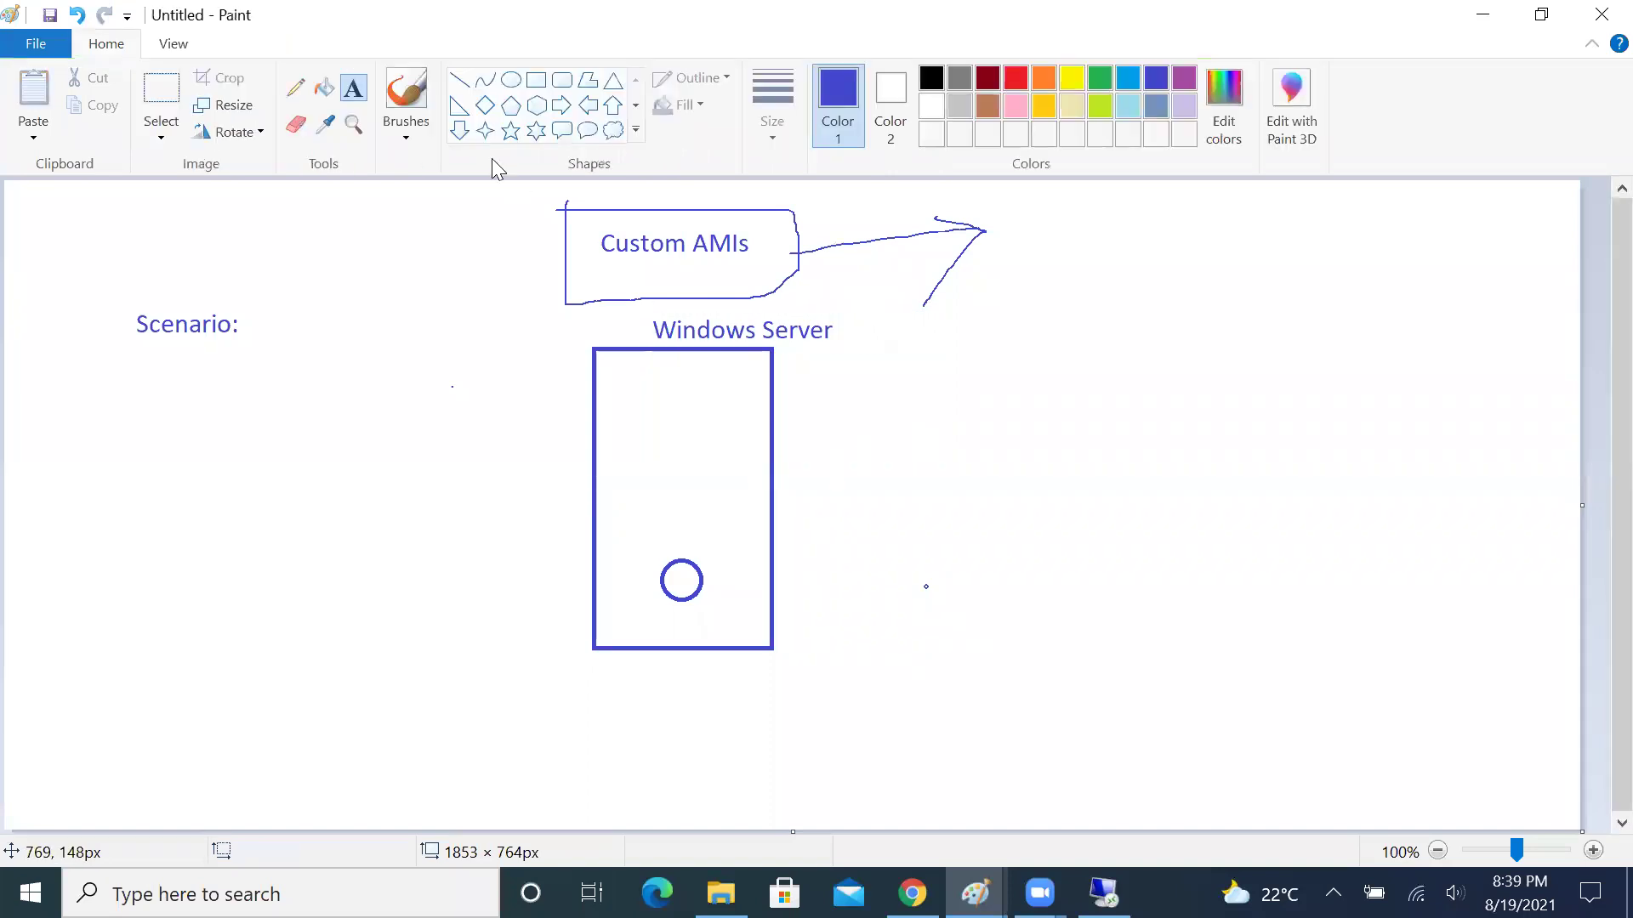
- Draw an arrow right from the server box and label it 'Windows Server 2019 o/s'
{"action": "left_click", "coordinate": [299, 91]}
{"action": "mouse_move", "coordinate": [757, 407]}
{"action": "left_mouse_down"}
{"action": "mouse_move", "coordinate": [1020, 376]}
{"action": "mouse_move", "coordinate": [984, 421]}
{"action": "left_mouse_up"}
{"action": "left_click", "coordinate": [354, 87]}
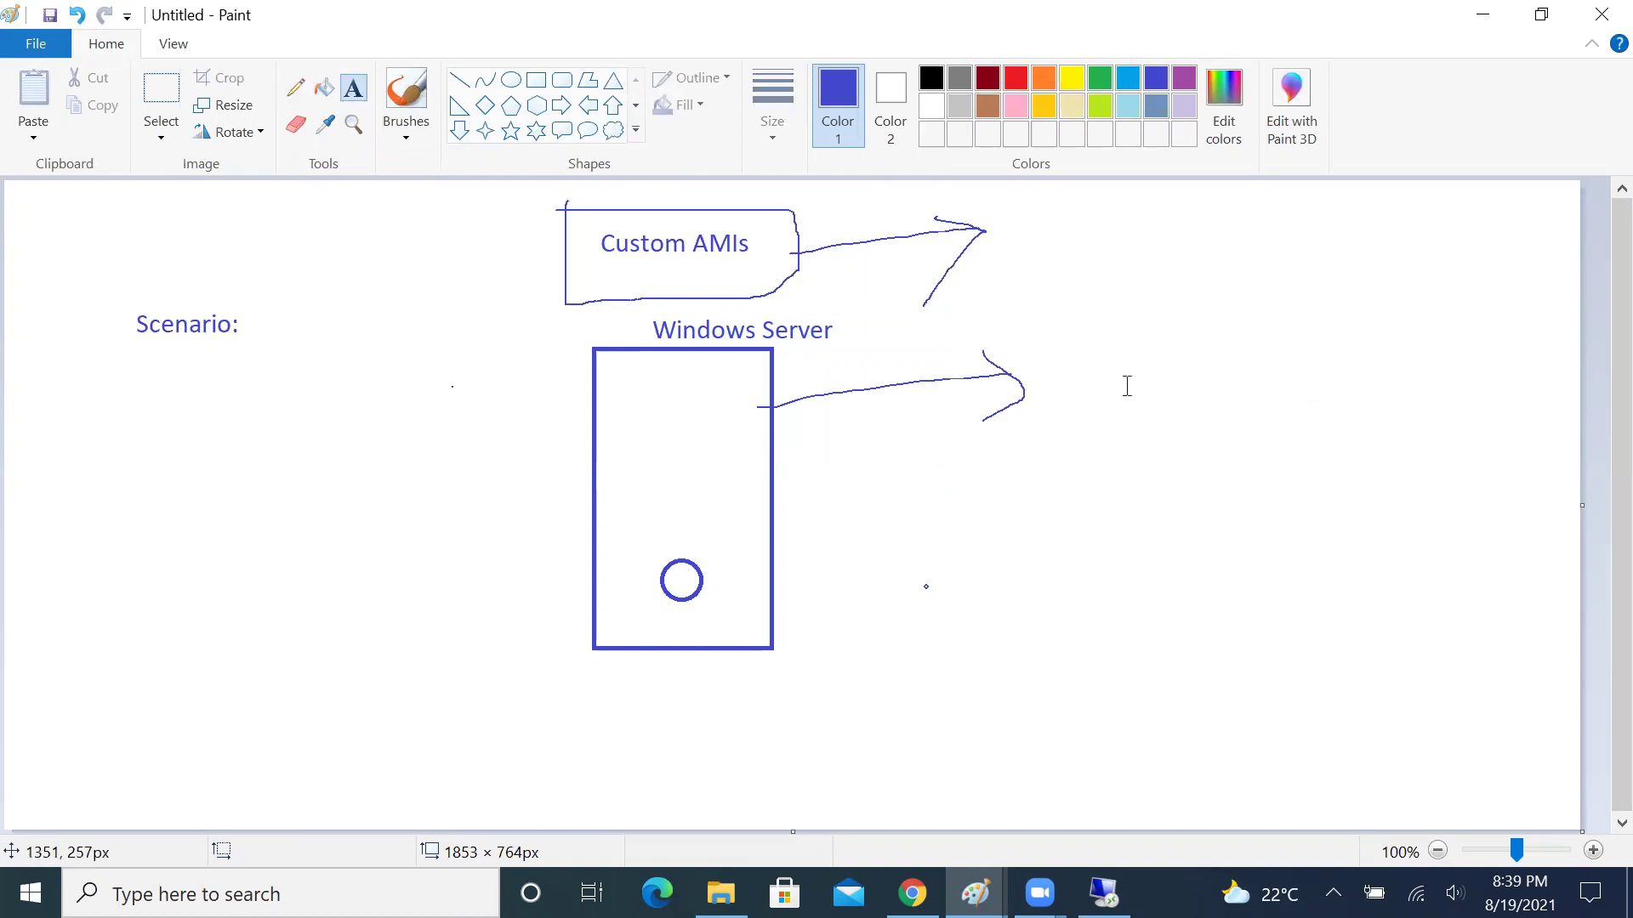
{"action": "left_click", "coordinate": [1135, 374]}
{"action": "type", "text": "W"}
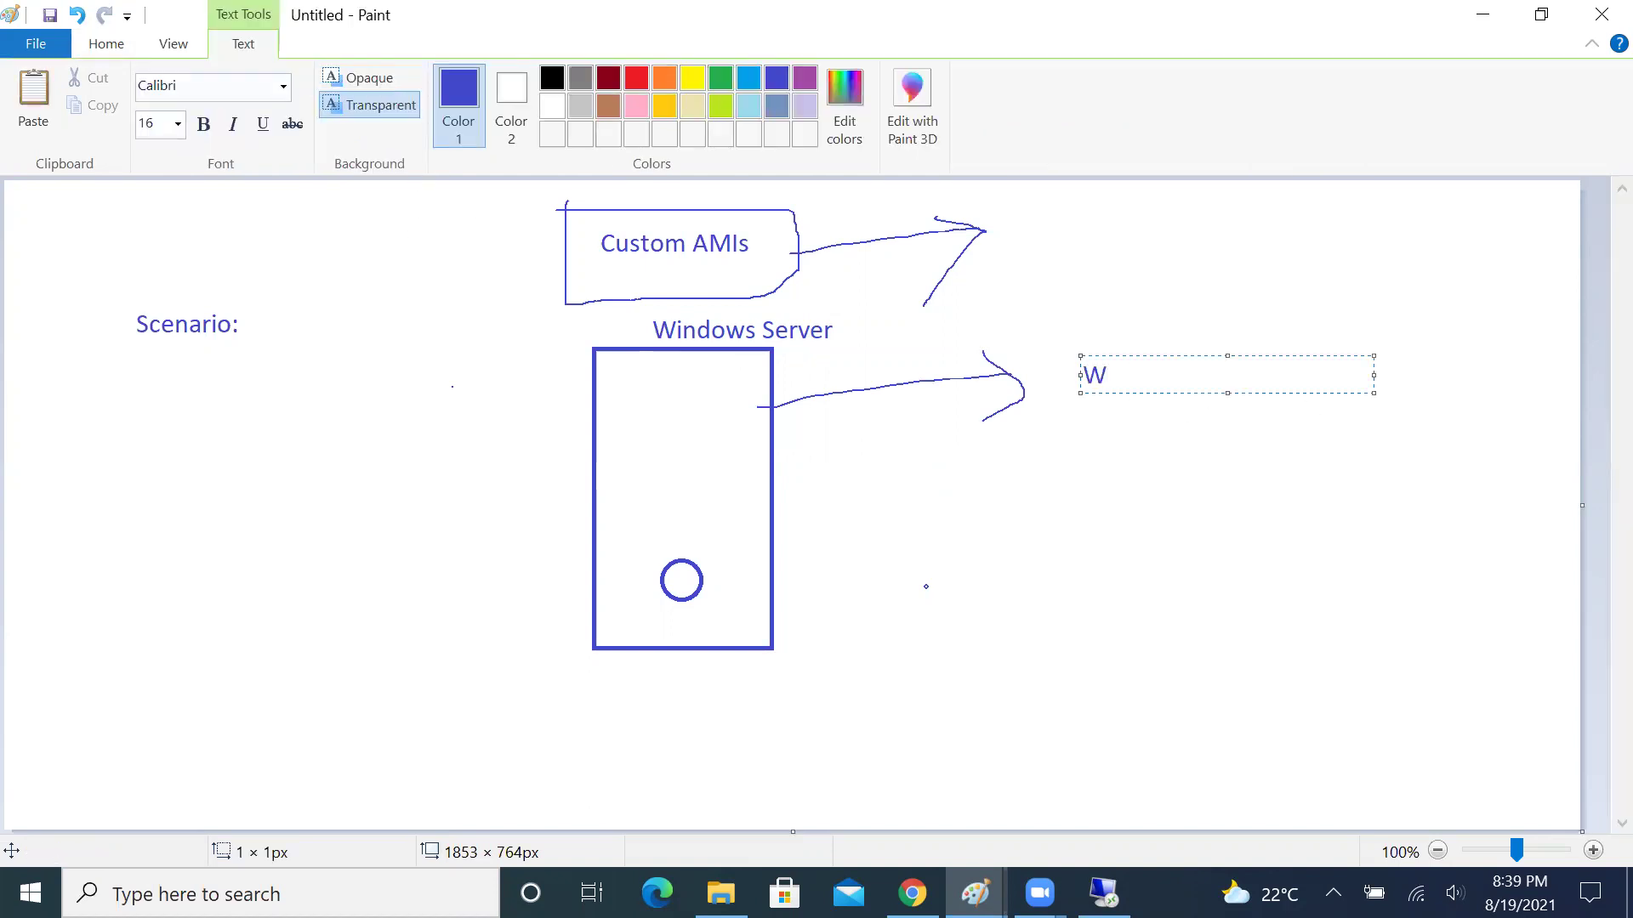
{"action": "type", "text": "indows Server 20419"}
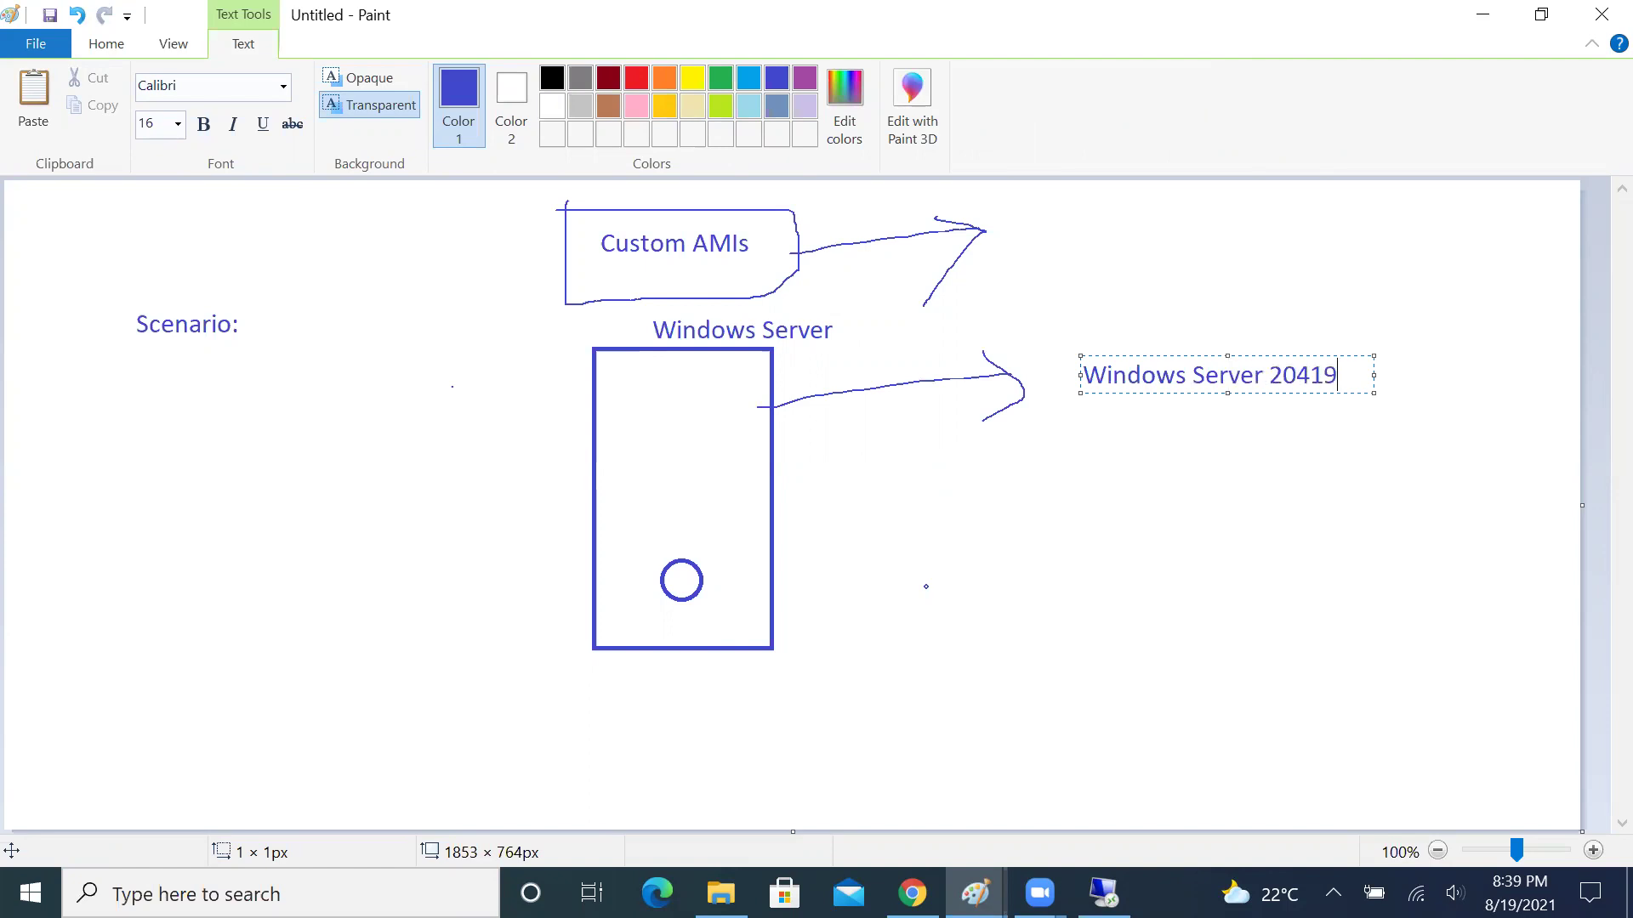
{"action": "key", "text": "BackSpace"}
{"action": "key", "text": "BackSpace"}
{"action": "type", "text": "19 o/s"}
{"action": "key", "text": "Return"}
{"action": "type", "text": "\\"}
{"action": "key", "text": "BackSpace"}
{"action": "key", "text": "Return"}
{"action": "key", "text": "Return"}
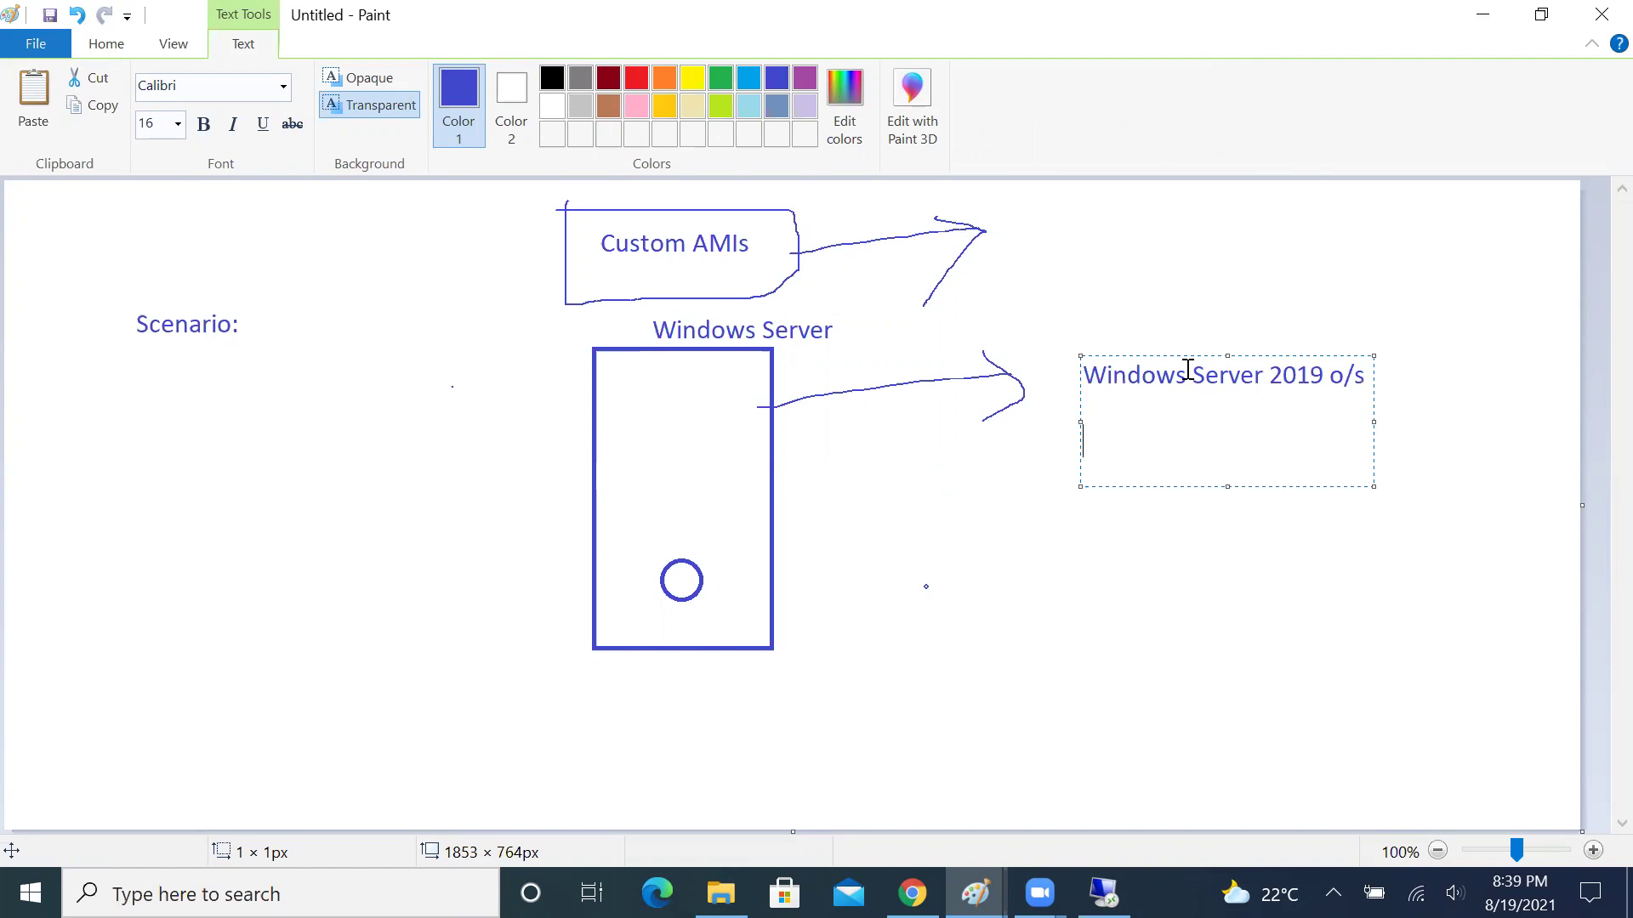
- Add the list lines 'Data: files' and 'folders'
{"action": "type", "text": "Data: files"}
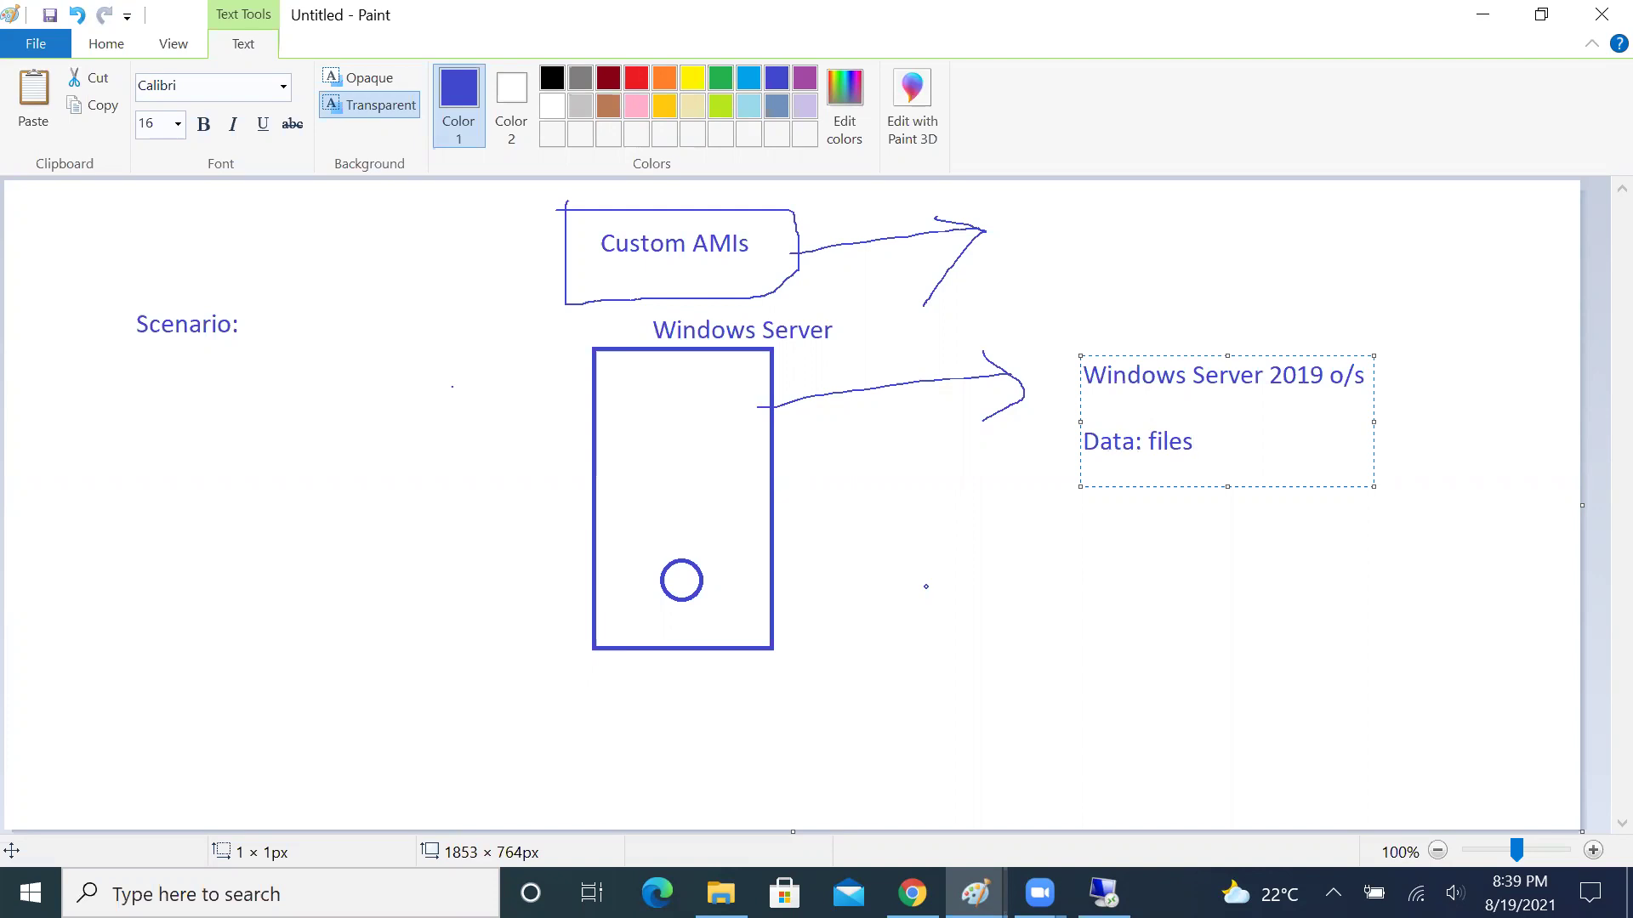
{"action": "key", "text": "Return"}
{"action": "key", "text": "Return"}
{"action": "type", "text": "fooler"}
{"action": "key", "text": "BackSpace"}
{"action": "key", "text": "BackSpace"}
{"action": "key", "text": "BackSpace"}
{"action": "key", "text": "BackSpace"}
{"action": "type", "text": "lders"}
{"action": "key", "text": "Return"}
- Add 'Applications:' followed by app1, app2, app3 and app4 on separate lines
{"action": "type", "text": "App"}
{"action": "type", "text": "licat"}
{"action": "type", "text": "tion"}
{"action": "key", "text": "BackSpace"}
{"action": "key", "text": "BackSpace"}
{"action": "key", "text": "BackSpace"}
{"action": "type", "text": "ions"}
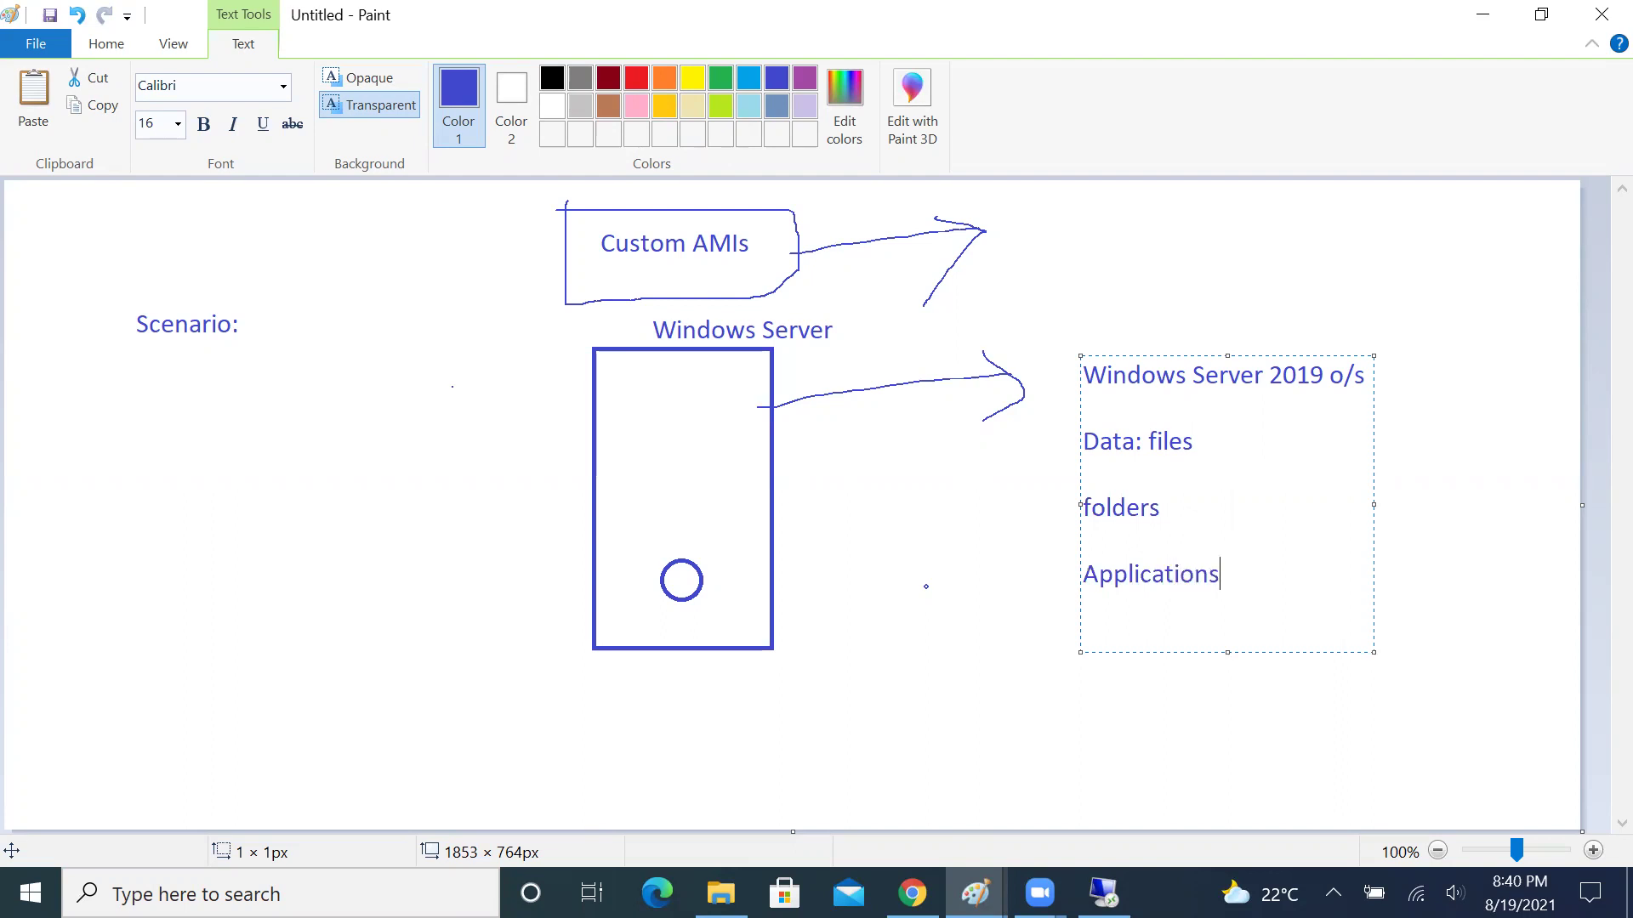
{"action": "type", "text": ":"}
{"action": "key", "text": "Return"}
{"action": "type", "text": "app1 "}
{"action": "type", "text": "ap"}
{"action": "type", "text": "p2"}
{"action": "key", "text": "Return"}
{"action": "type", "text": "app3"}
{"action": "key", "text": "Return"}
{"action": "type", "text": "app4"}
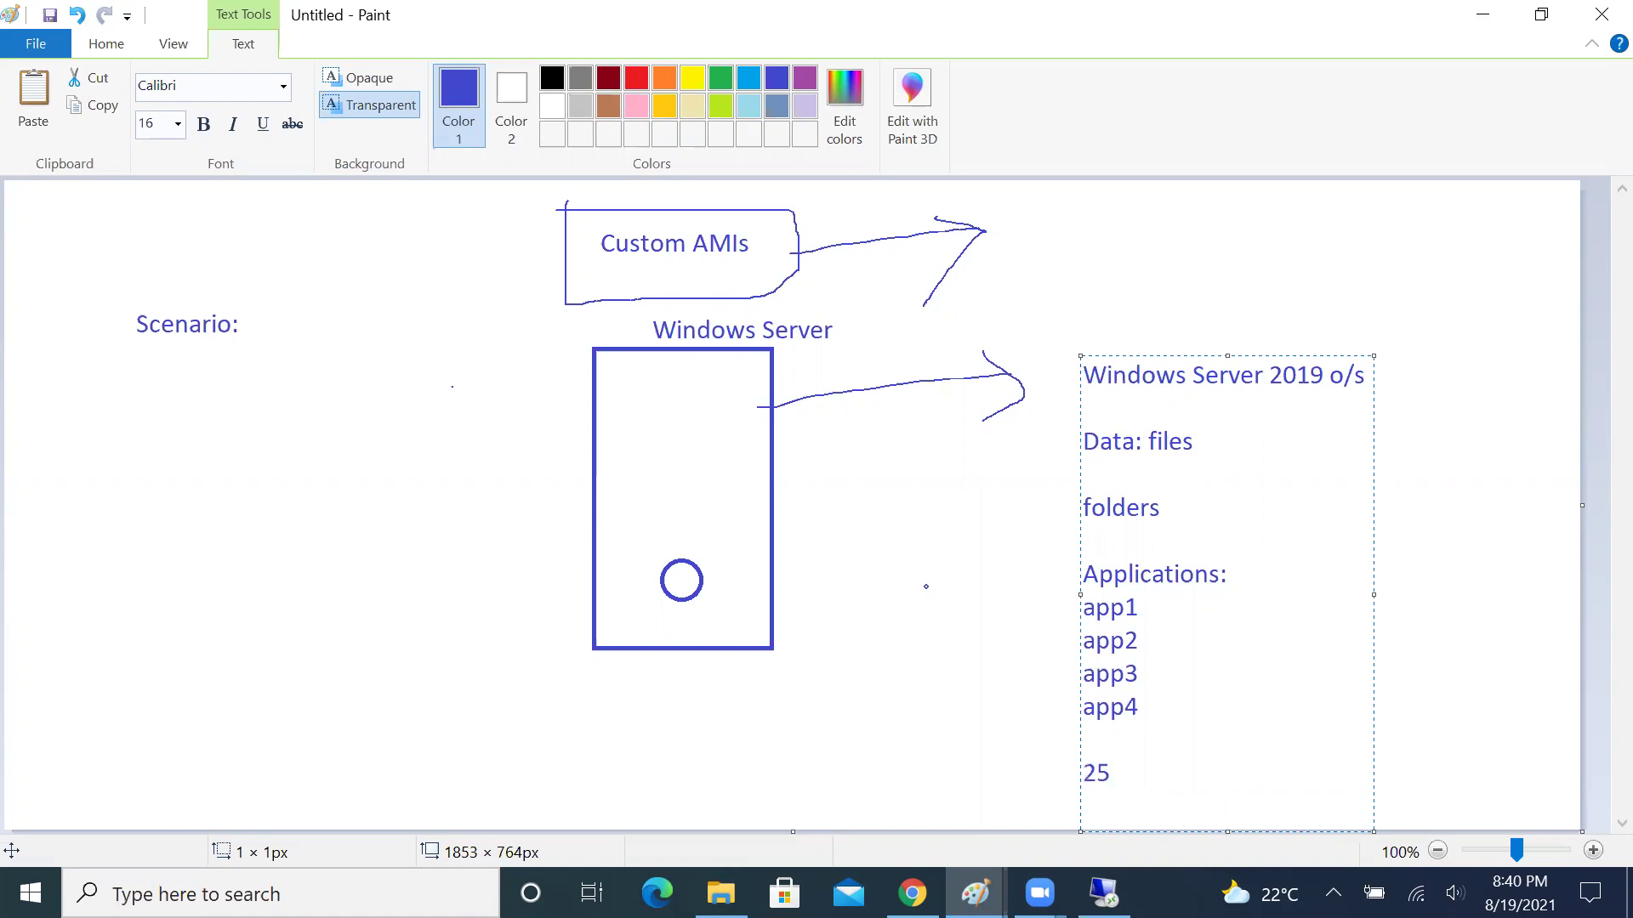
- Finish the list with '25 applications' and start a text area below the server drawing
{"action": "type", "text": "applica"}
{"action": "key", "text": "BackSpace"}
{"action": "type", "text": "cations"}
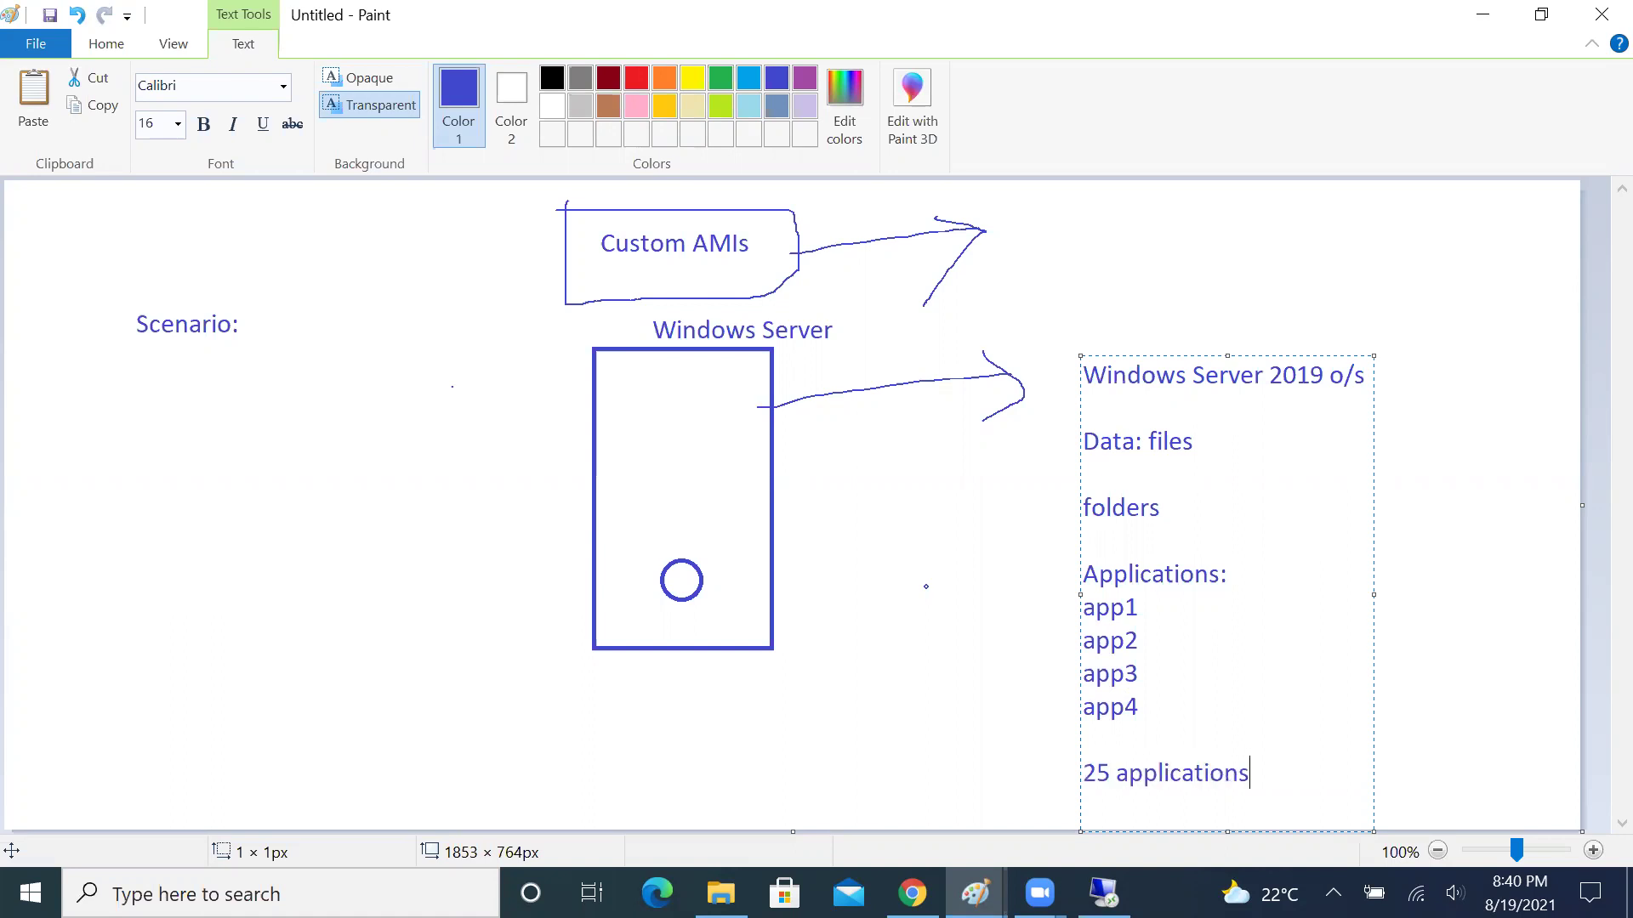
{"action": "left_click", "coordinate": [936, 653]}
{"action": "left_click", "coordinate": [822, 640]}
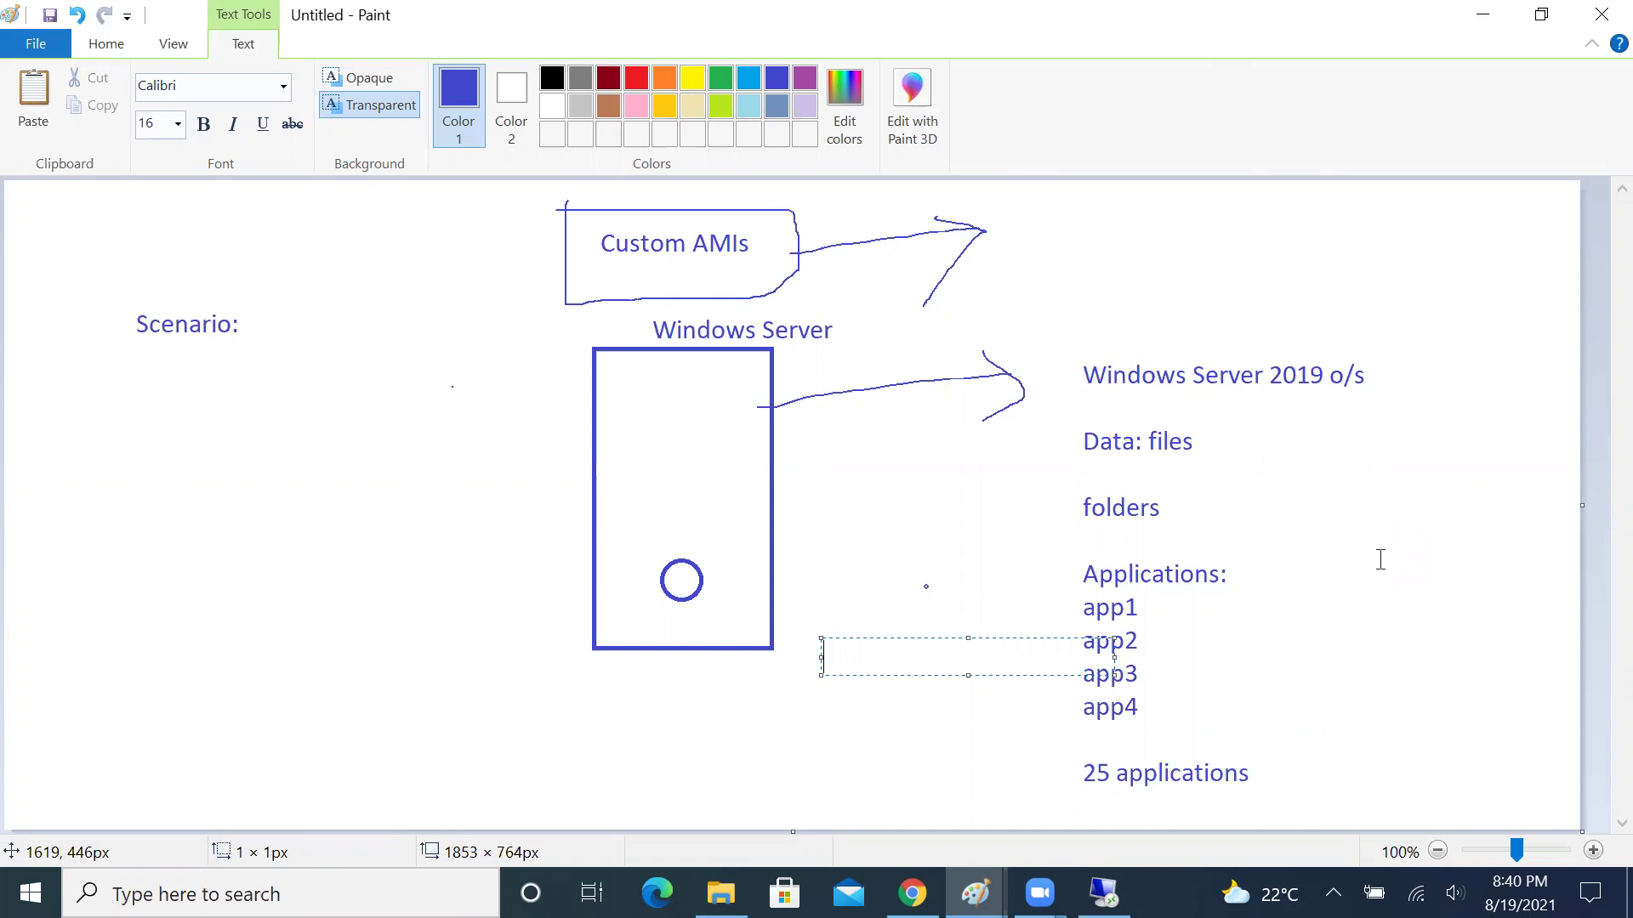
- Write the note 'settings changed' below the server drawing
{"action": "type", "text": "settings"}
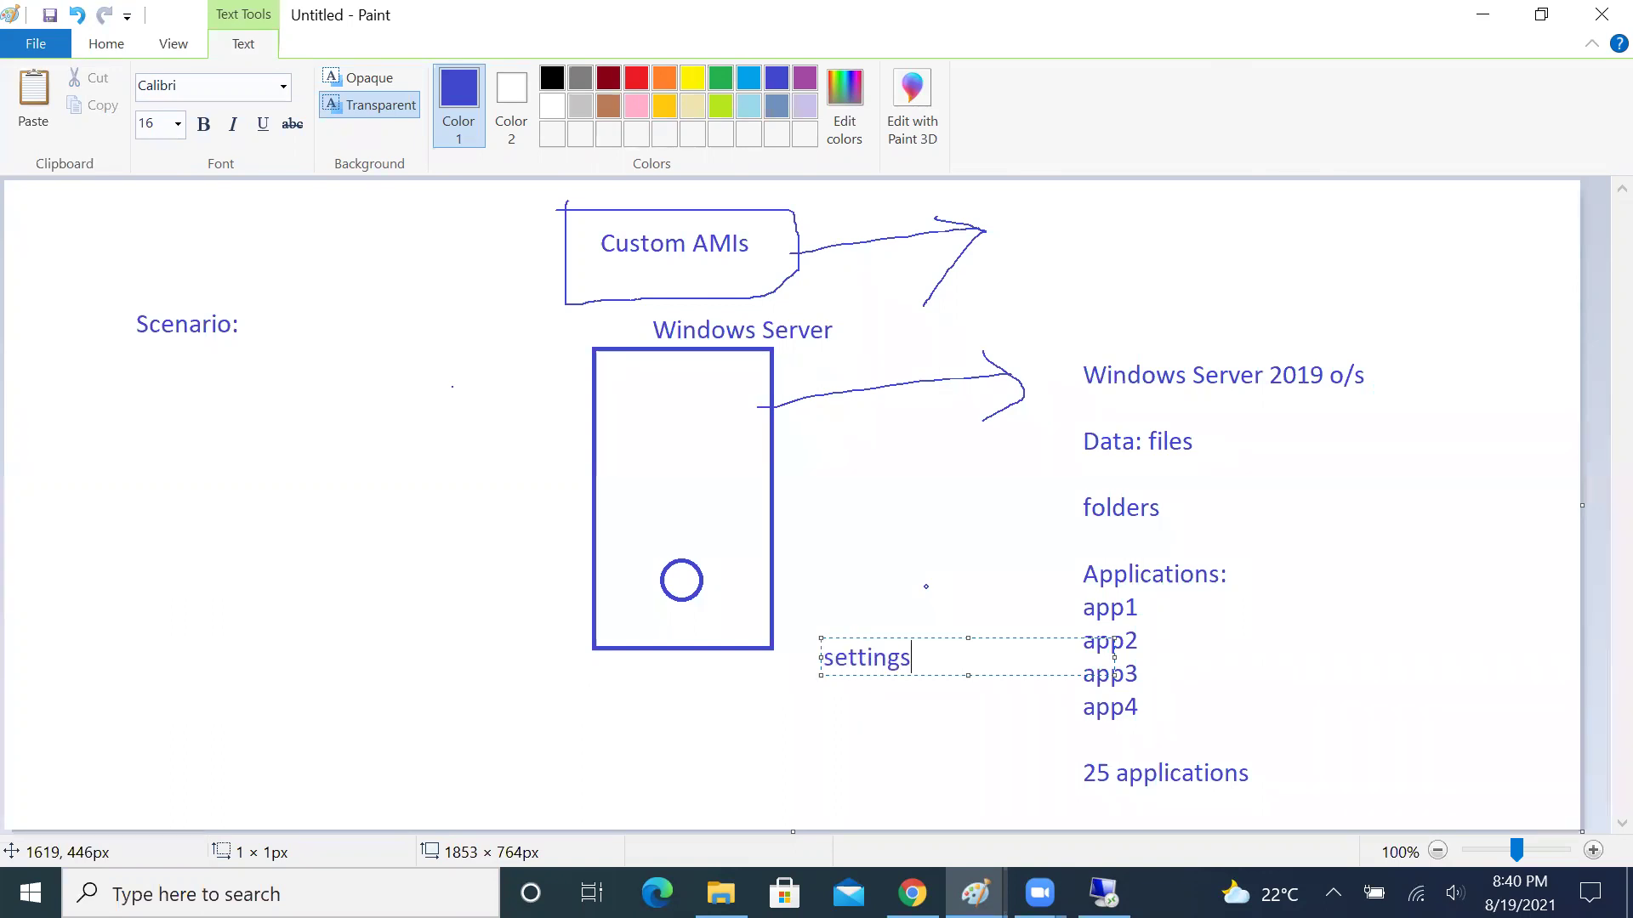
{"action": "type", "text": " changed"}
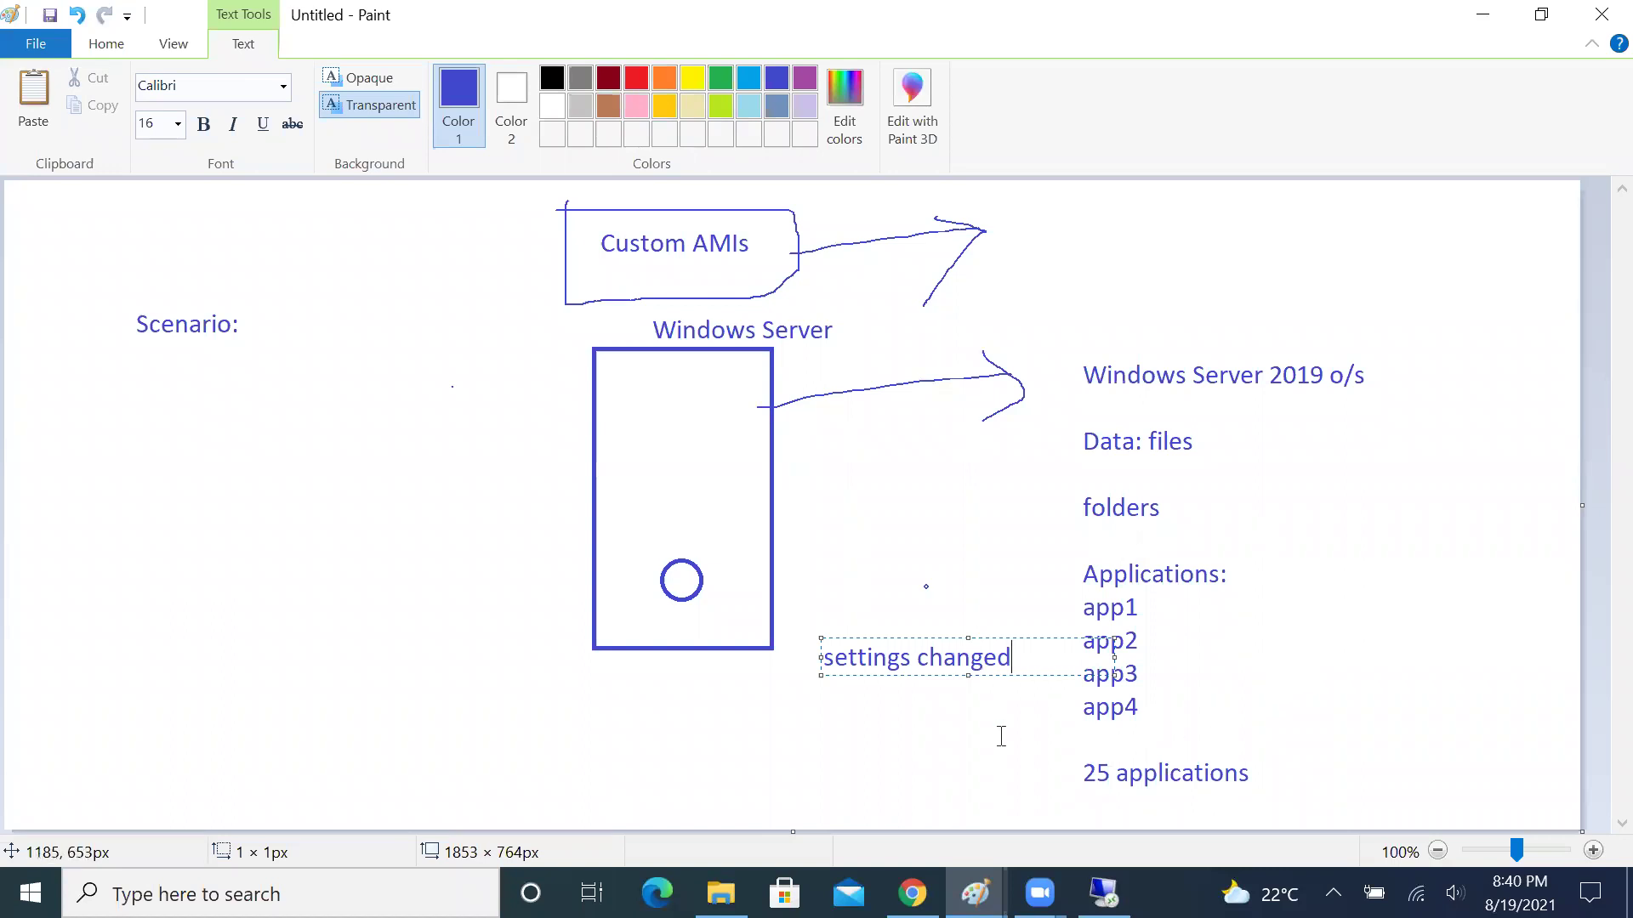
{"action": "left_click", "coordinate": [804, 724]}
{"action": "left_click", "coordinate": [699, 717]}
- Add 'desktop wallpaper setting' and 'printer drivers' on separate lines beneath it
{"action": "type", "text": "desktop wallp"}
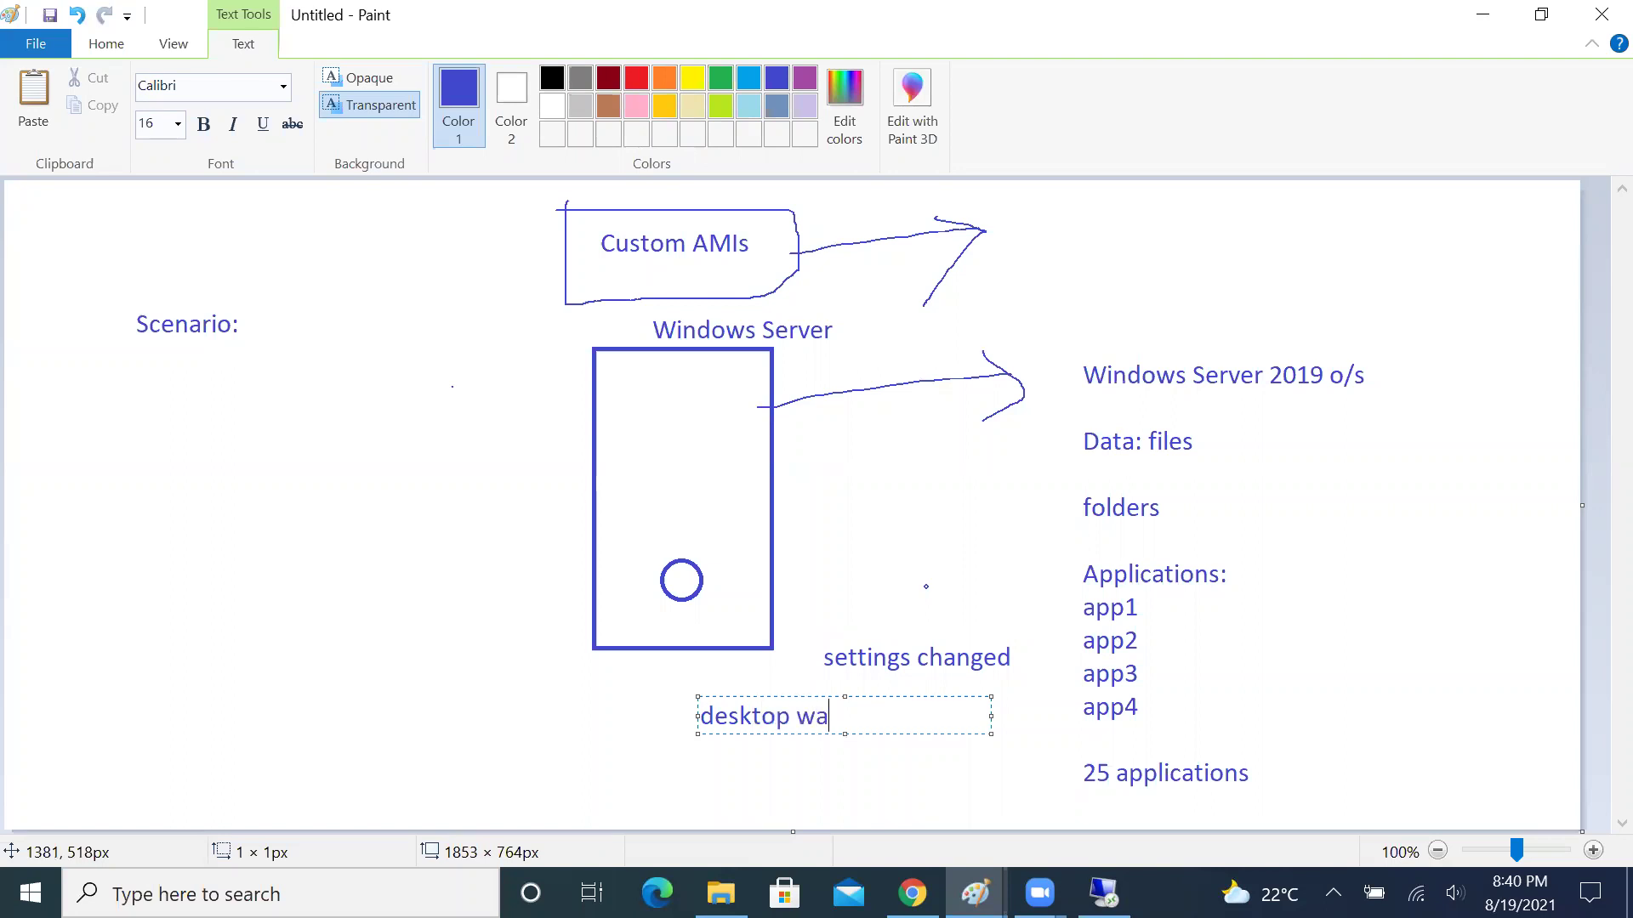
{"action": "key", "text": "BackSpace"}
{"action": "key", "text": "BackSpace"}
{"action": "type", "text": "per"}
{"action": "type", "text": " see"}
{"action": "type", "text": "ting"}
{"action": "key", "text": "Return"}
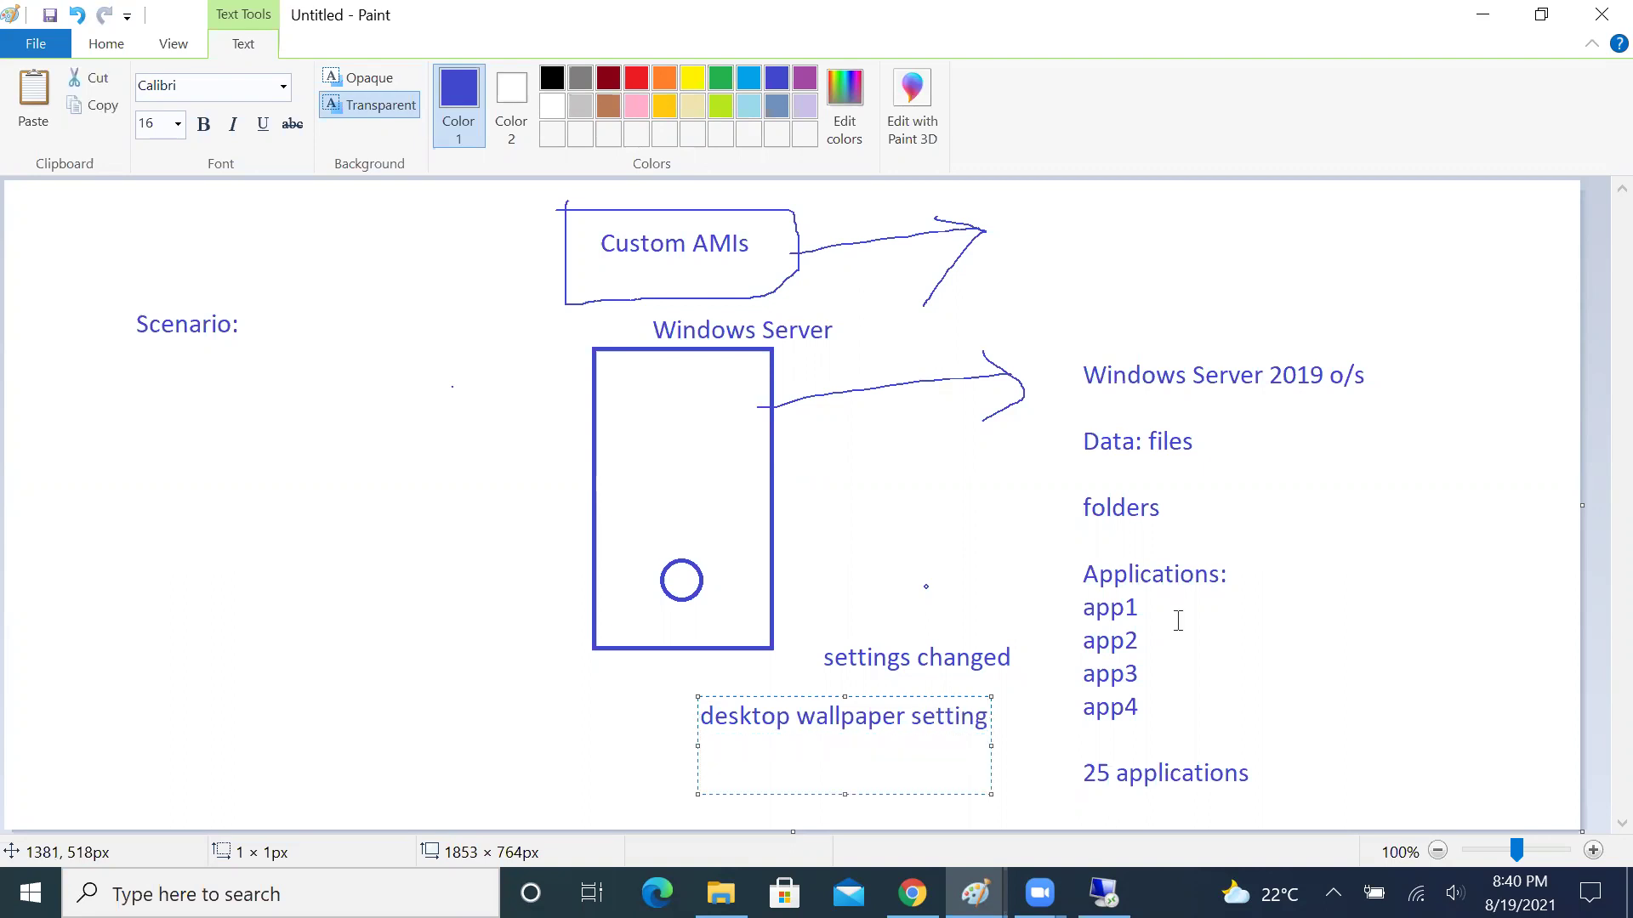
{"action": "type", "text": "printer drives"}
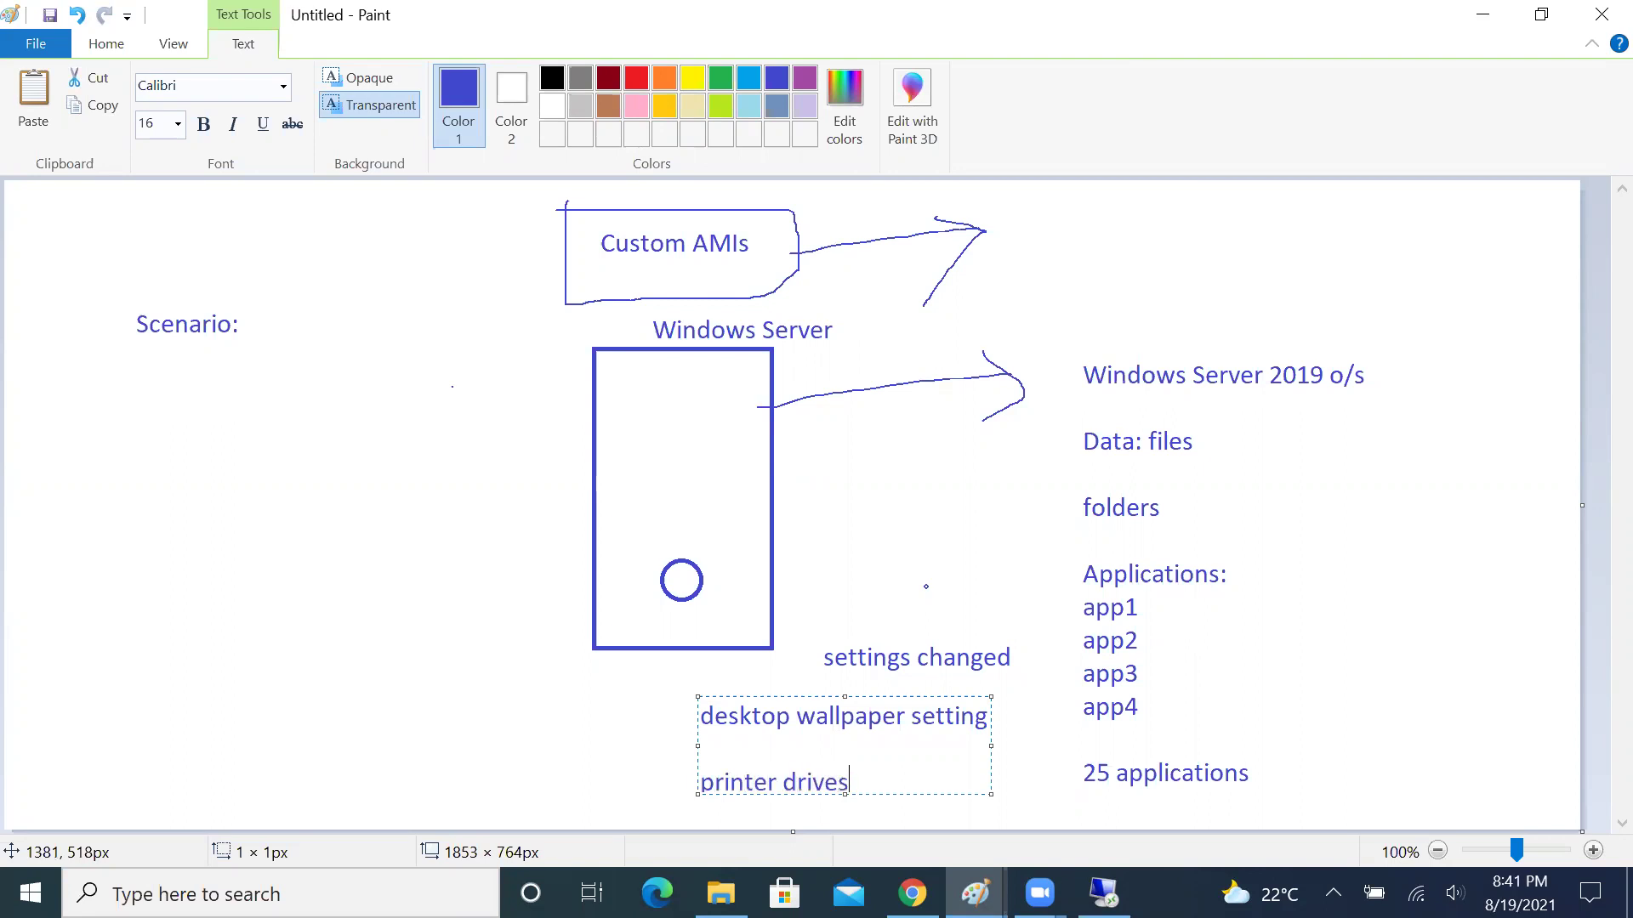
{"action": "type", "text": "ers"}
{"action": "key", "text": "BackSpace"}
{"action": "key", "text": "Return"}
- Draw a tick inside the server box and a curve separating the details list from the notes
{"action": "left_click", "coordinate": [431, 629]}
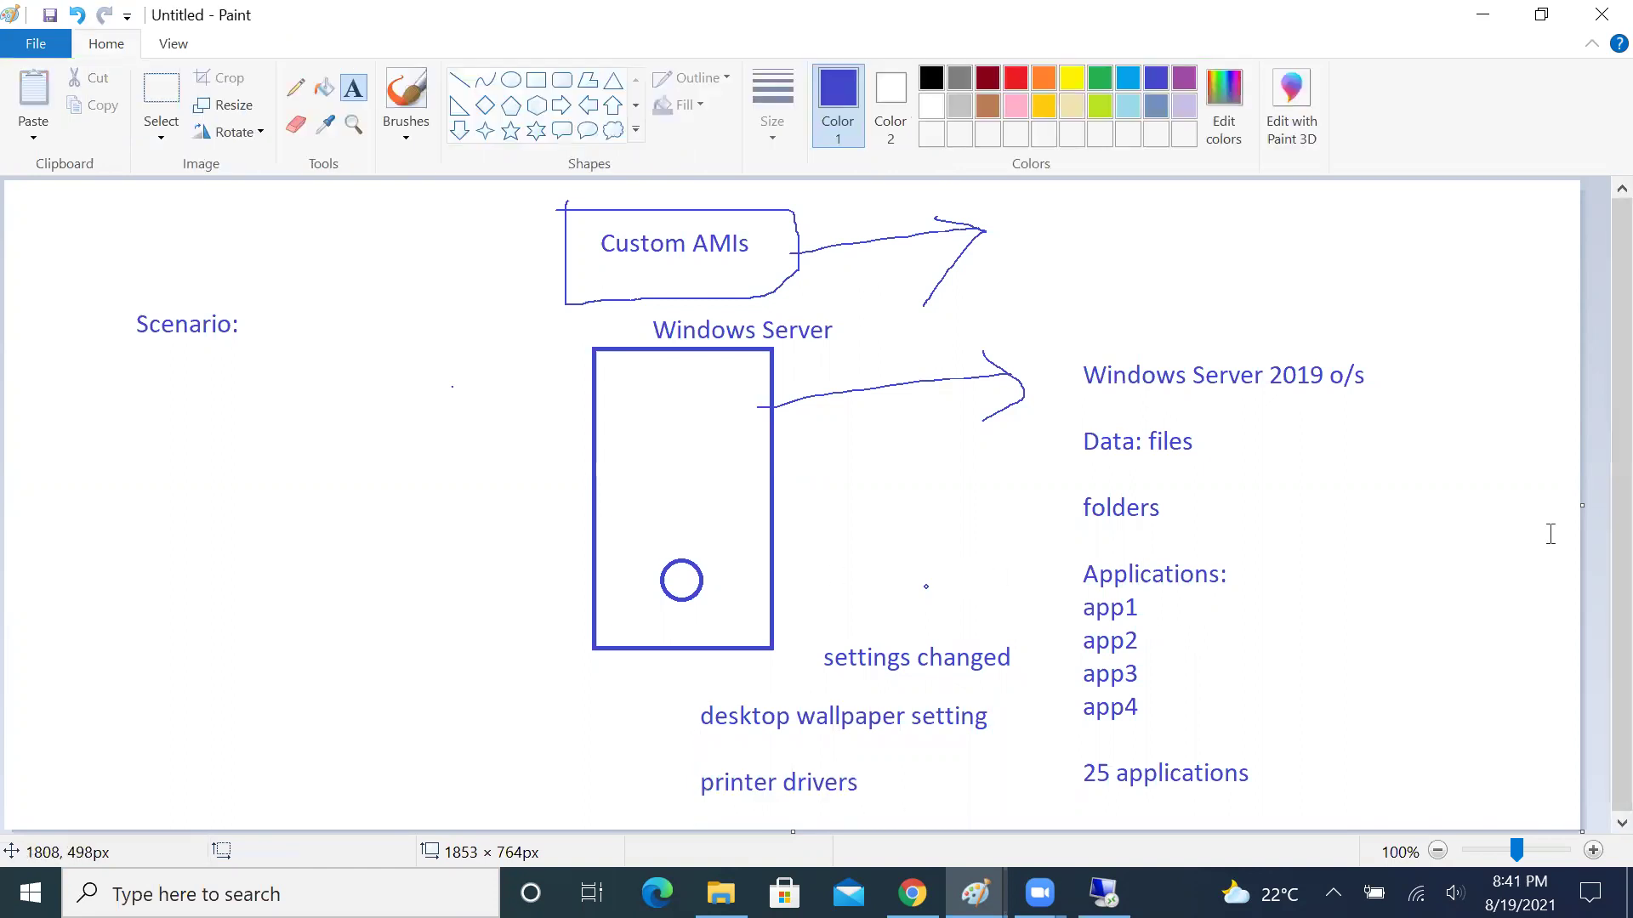
{"action": "left_click", "coordinate": [295, 87]}
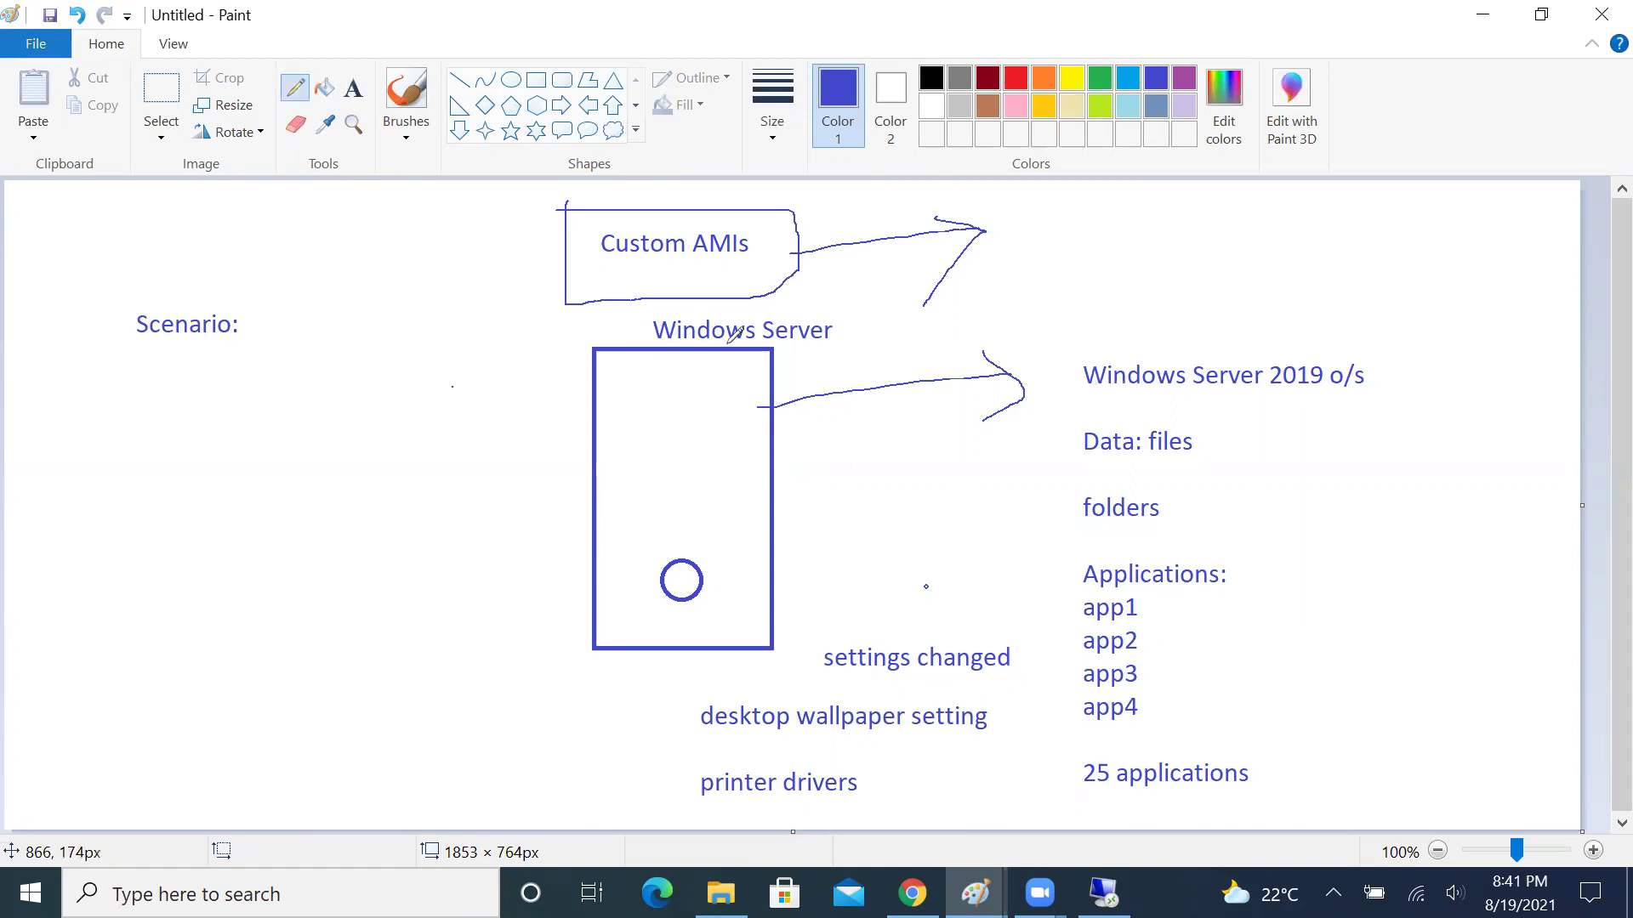
{"action": "left_click", "coordinate": [704, 373]}
{"action": "left_click_drag", "start_coordinate": [721, 407], "coordinate": [800, 358]}
{"action": "mouse_move", "coordinate": [1081, 312]}
{"action": "left_mouse_down"}
{"action": "mouse_move", "coordinate": [1073, 429]}
{"action": "mouse_move", "coordinate": [948, 595]}
{"action": "left_mouse_up"}
{"action": "mouse_move", "coordinate": [834, 618]}
{"action": "left_mouse_down"}
{"action": "mouse_move", "coordinate": [684, 733]}
{"action": "mouse_move", "coordinate": [680, 809]}
{"action": "left_mouse_up"}
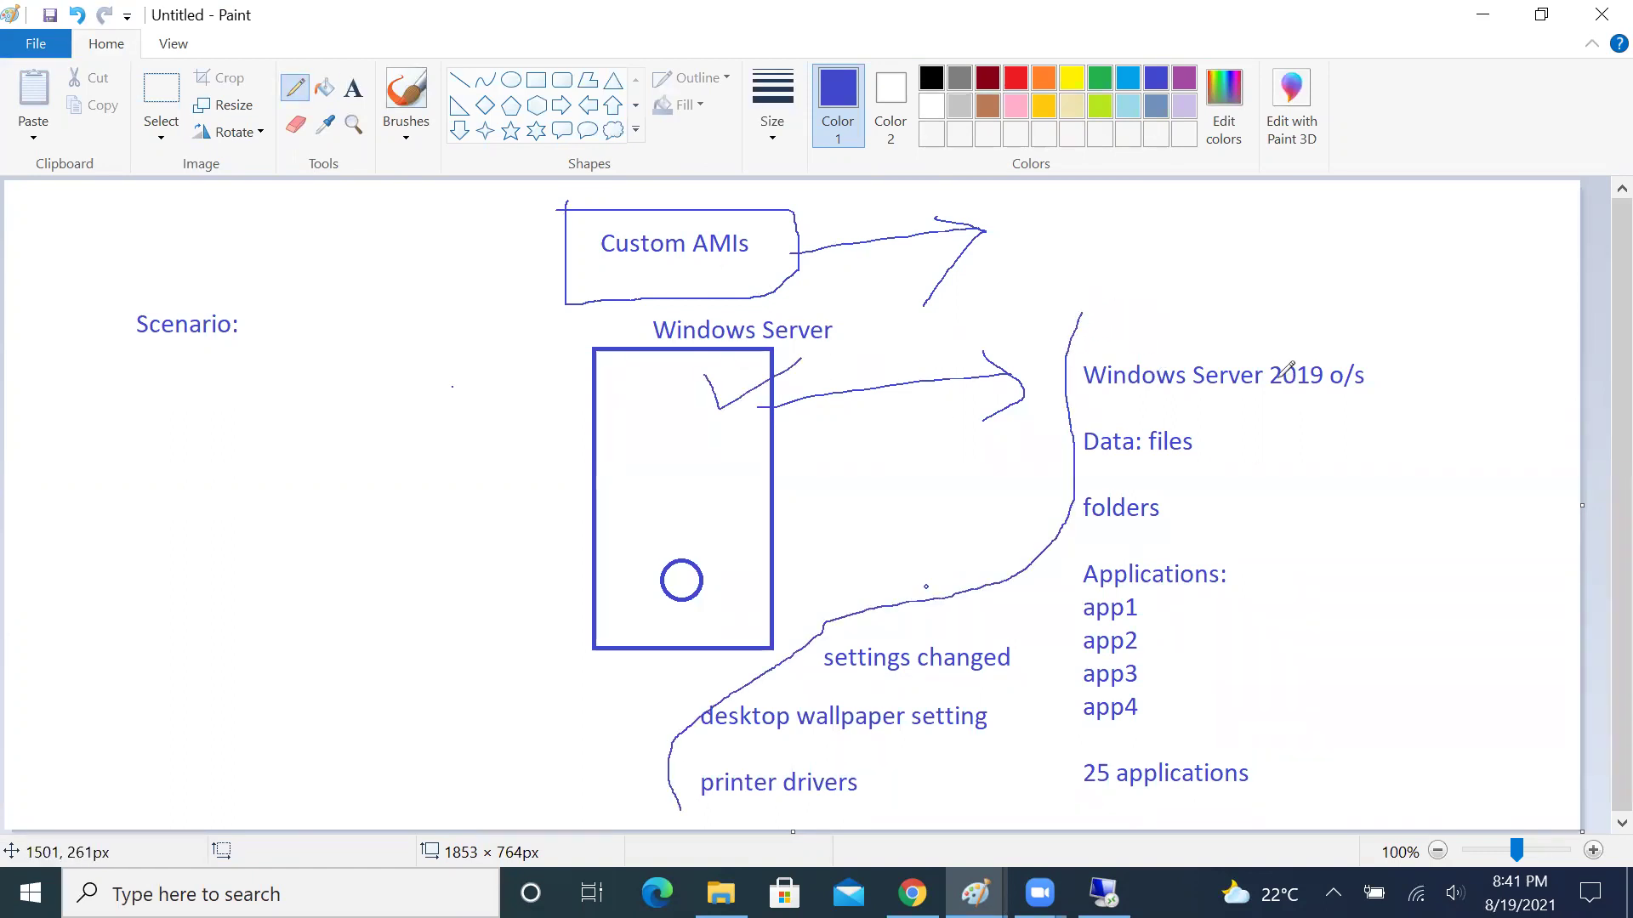
- Underline 'Windows Server 2019 o/s', 'Data: files', 'folders' and '25 applications'
{"action": "left_click", "coordinate": [1103, 407]}
{"action": "left_click_drag", "start_coordinate": [1102, 407], "coordinate": [1408, 405]}
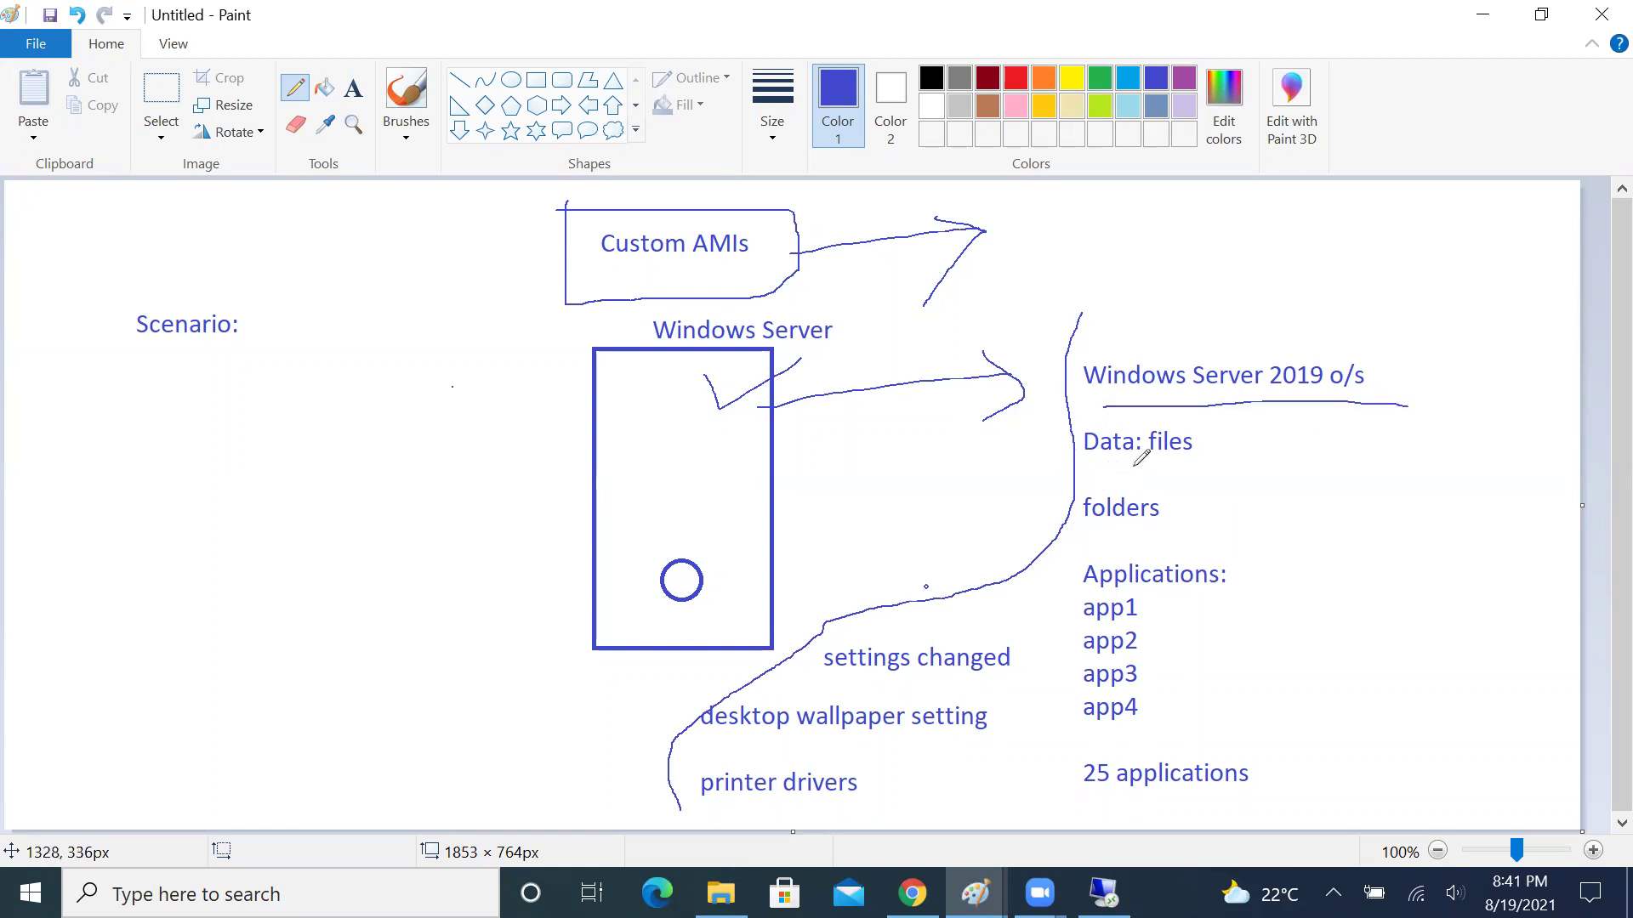
{"action": "left_click_drag", "start_coordinate": [1126, 466], "coordinate": [1196, 466]}
{"action": "left_click_drag", "start_coordinate": [1085, 537], "coordinate": [1147, 537]}
{"action": "left_click_drag", "start_coordinate": [1052, 793], "coordinate": [1419, 791]}
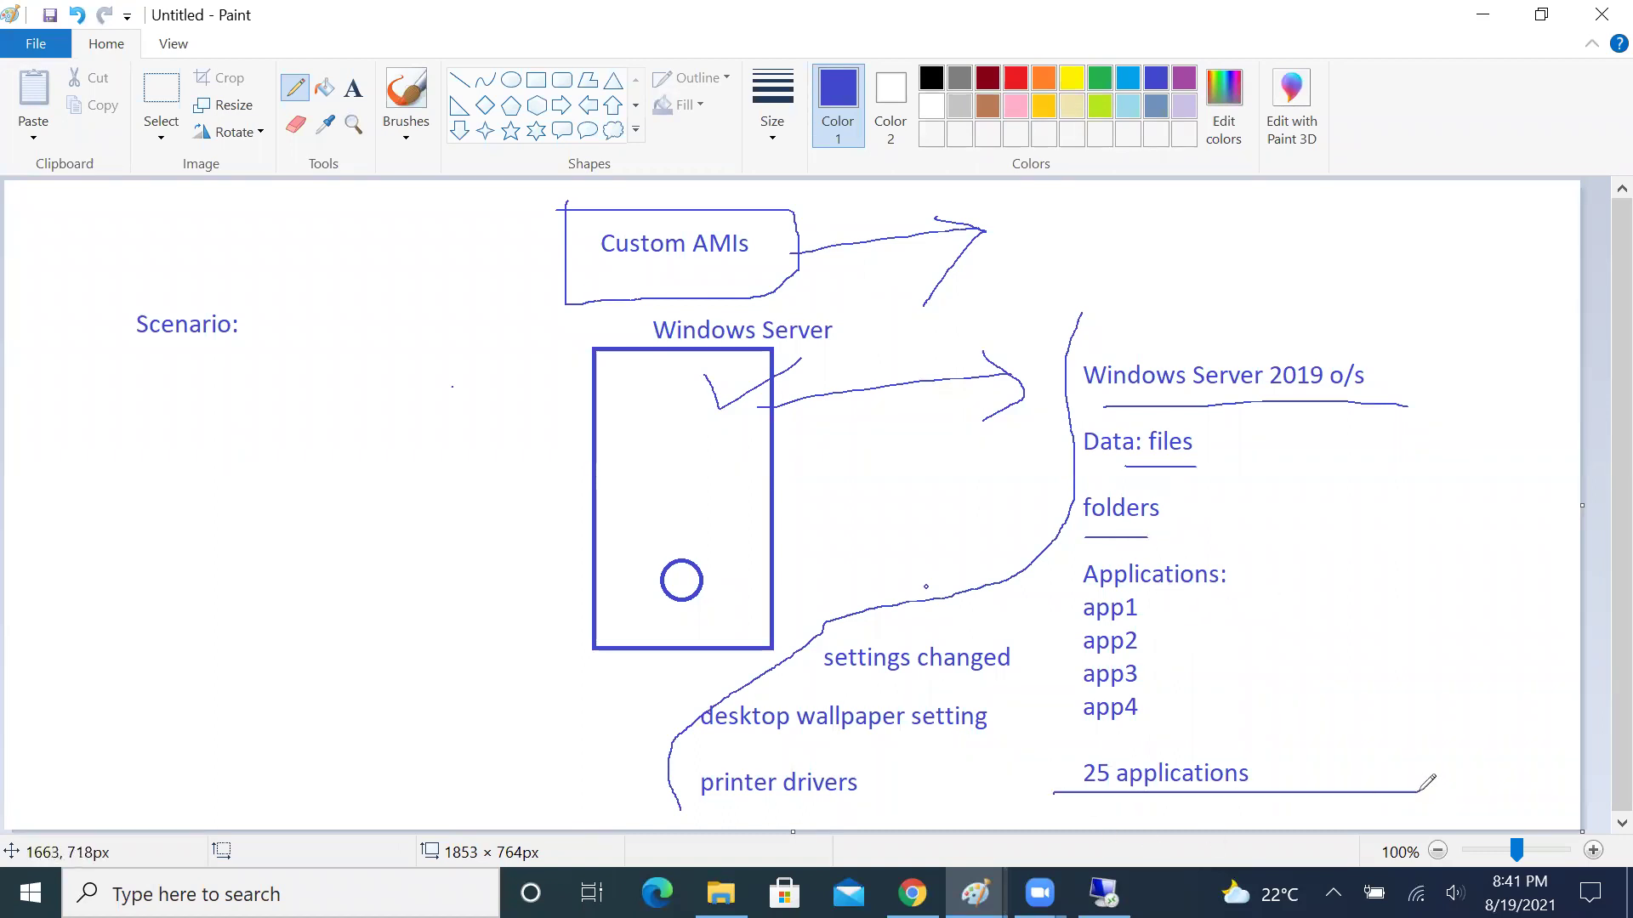
- Add another server tick, box 'settings changed', and underline the wallpaper and printer driver notes
{"action": "left_click_drag", "start_coordinate": [725, 435], "coordinate": [847, 409]}
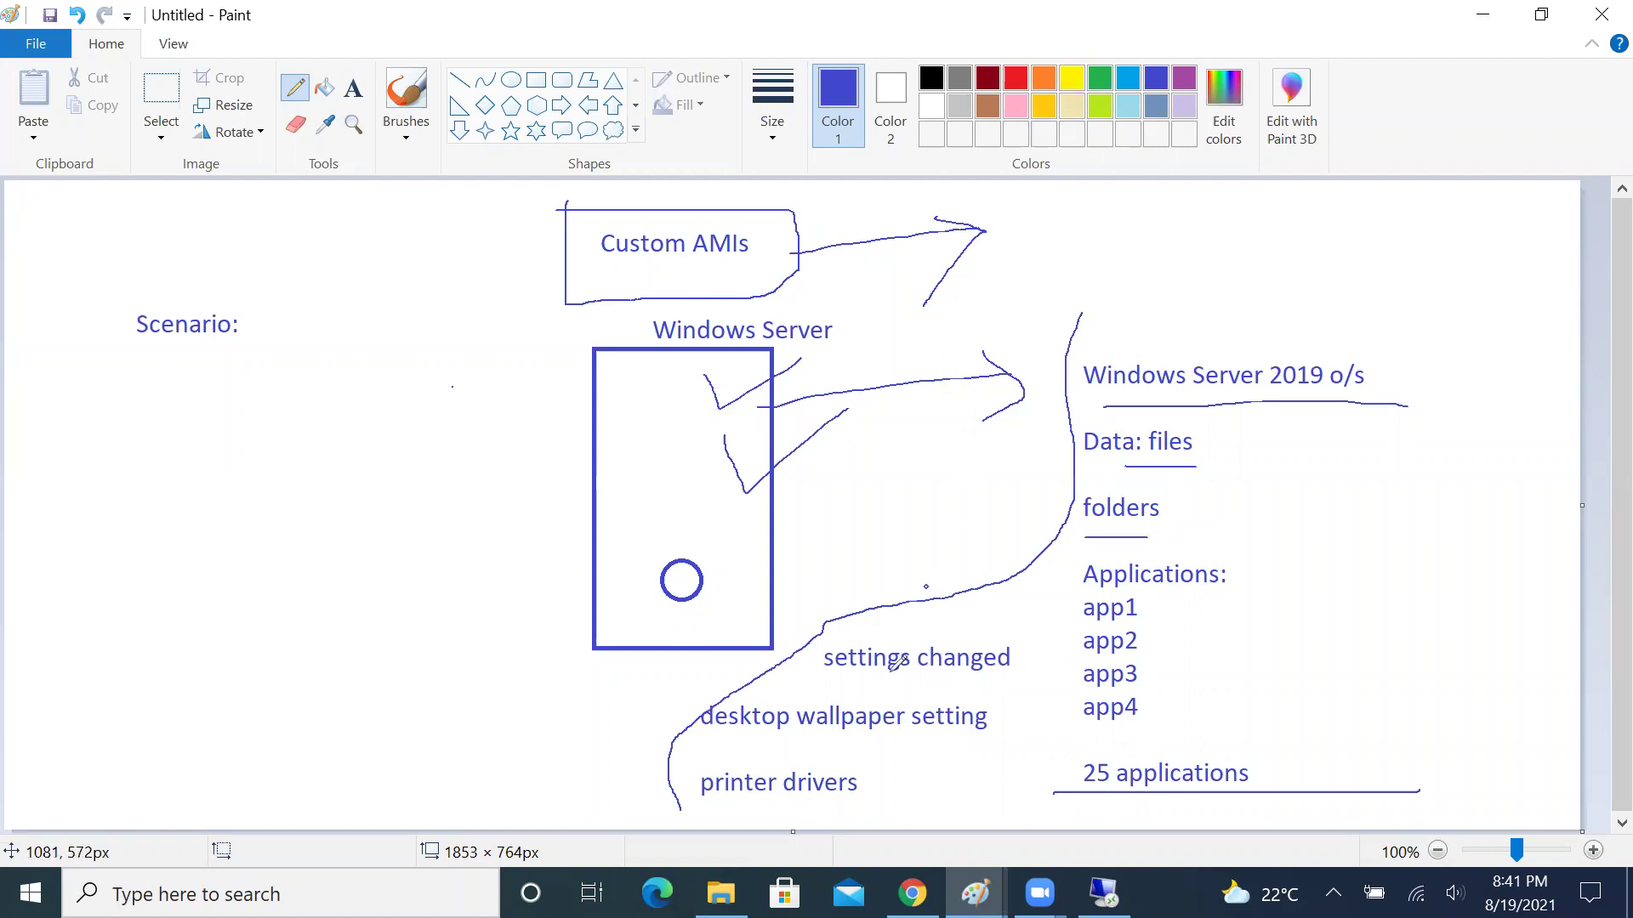
{"action": "mouse_move", "coordinate": [814, 659]}
{"action": "left_mouse_down"}
{"action": "mouse_move", "coordinate": [978, 694]}
{"action": "mouse_move", "coordinate": [859, 617]}
{"action": "mouse_move", "coordinate": [816, 629]}
{"action": "left_mouse_up"}
{"action": "left_click_drag", "start_coordinate": [701, 744], "coordinate": [1014, 739]}
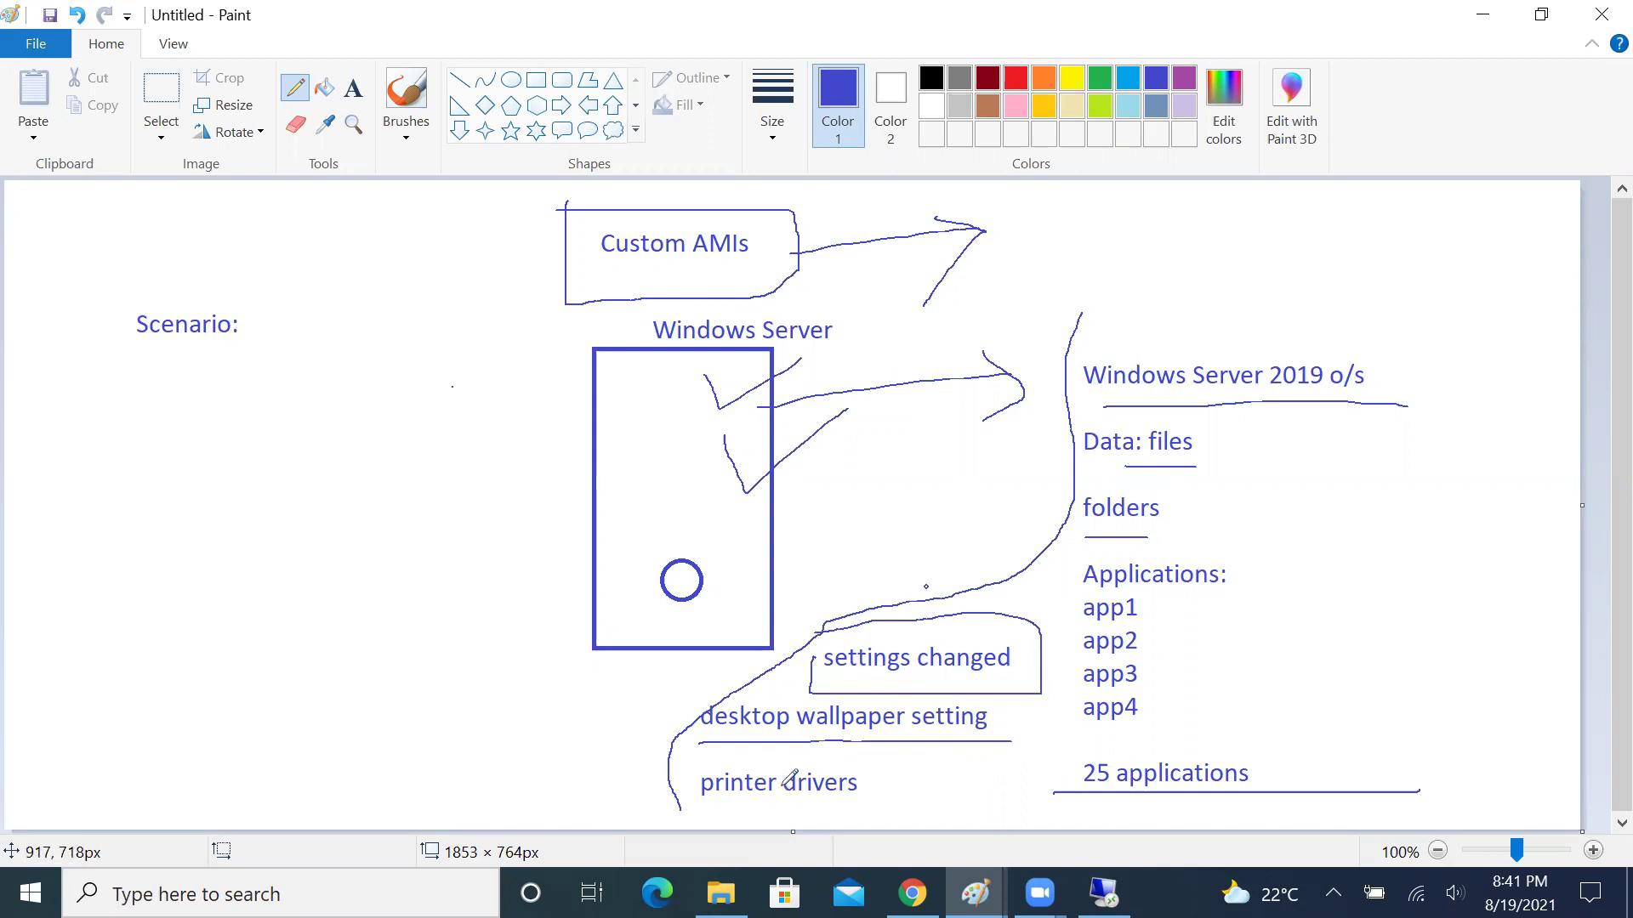
{"action": "mouse_move", "coordinate": [711, 819]}
{"action": "left_mouse_down"}
{"action": "mouse_move", "coordinate": [929, 814]}
{"action": "mouse_move", "coordinate": [894, 805]}
{"action": "mouse_move", "coordinate": [999, 752]}
{"action": "left_mouse_up"}
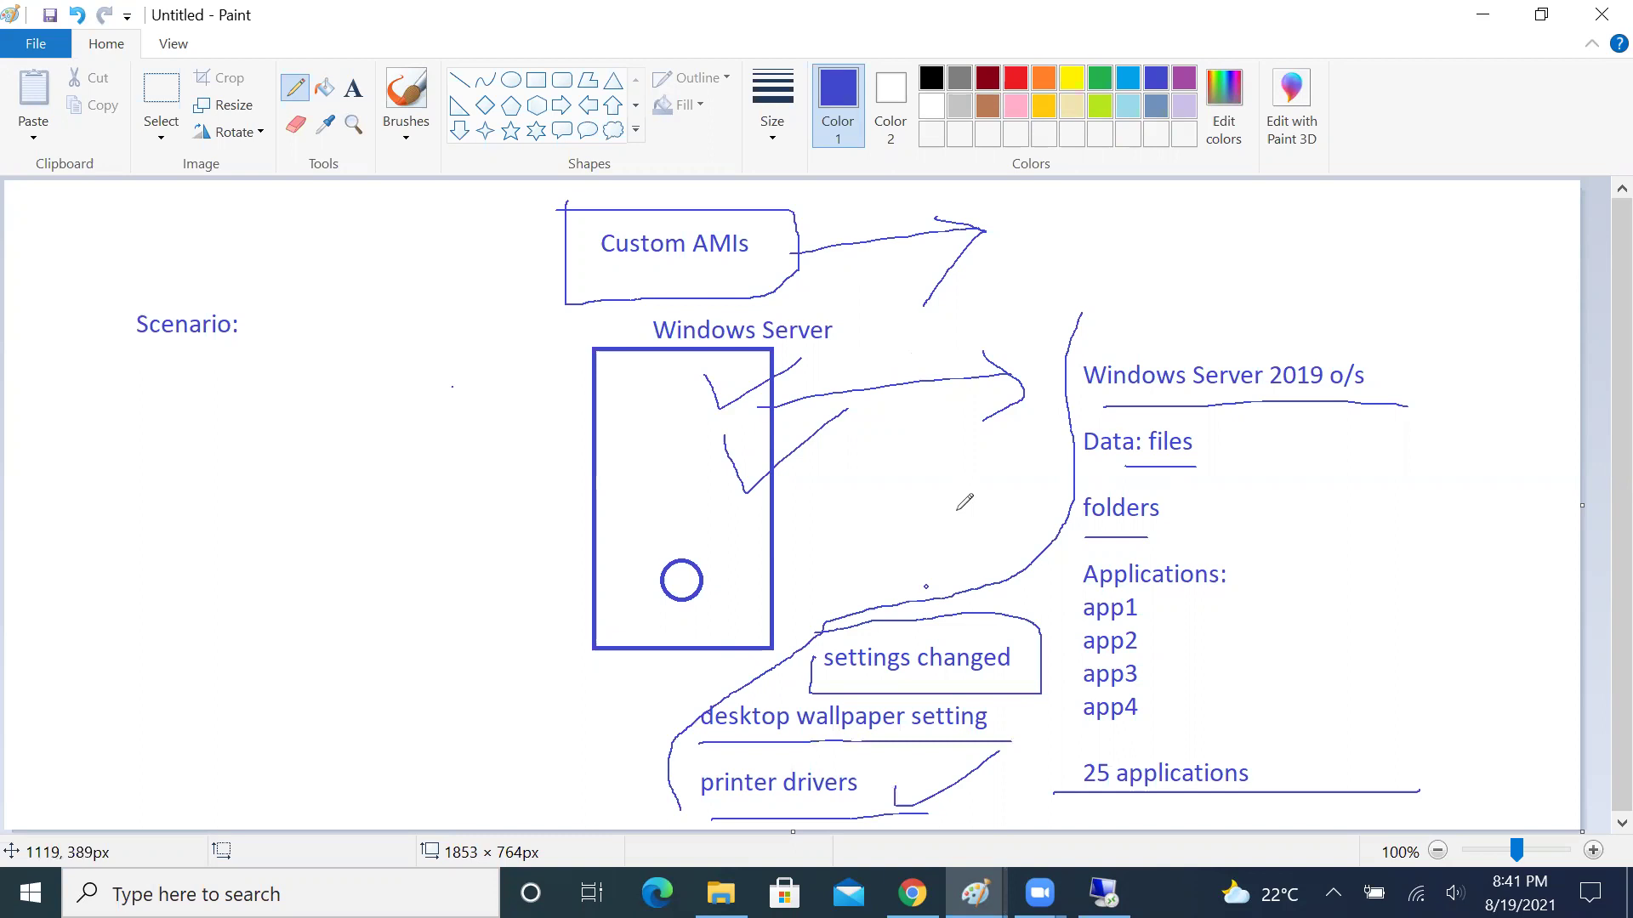
{"action": "left_click", "coordinate": [535, 80]}
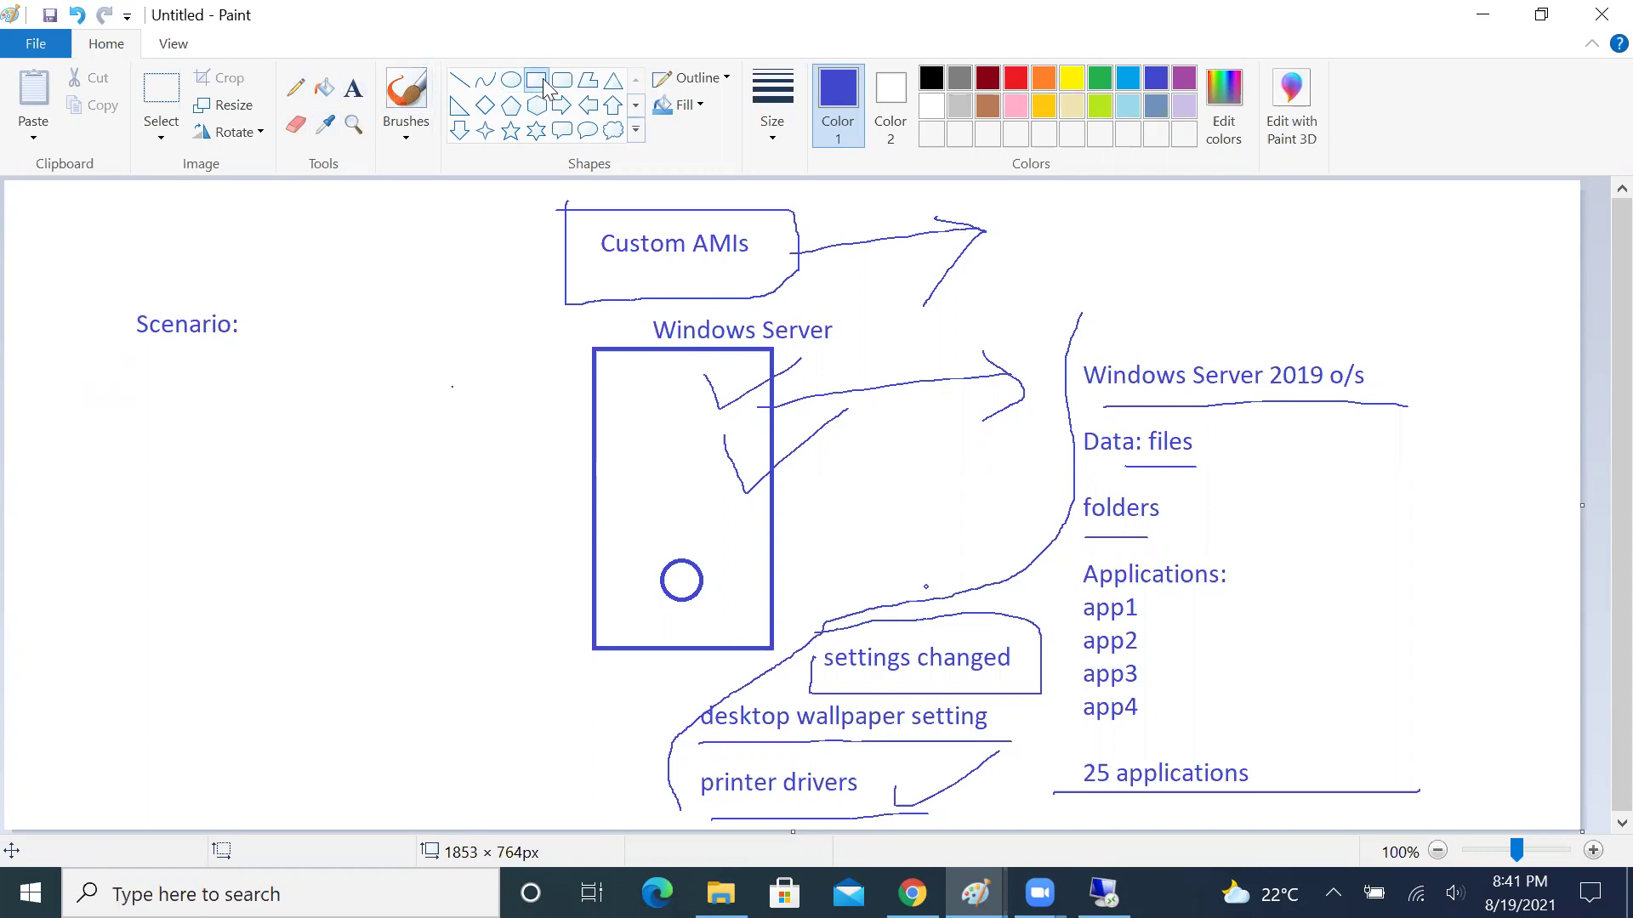
{"action": "left_click", "coordinate": [296, 87]}
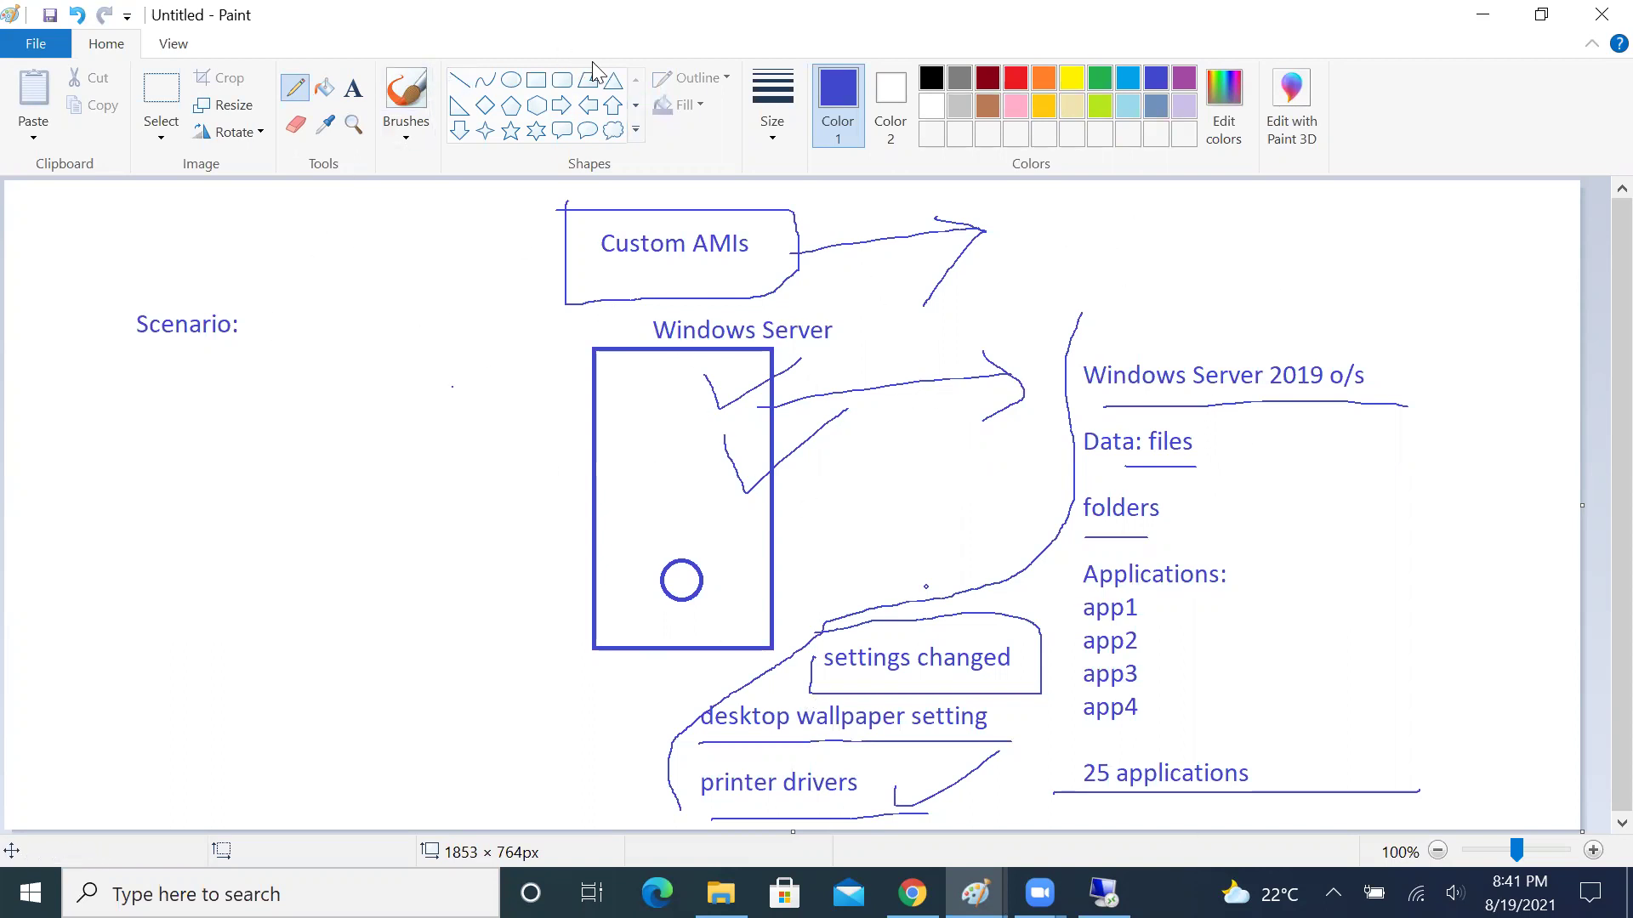
- Draw six red rectangles in two rows under 'Scenario:'
{"action": "left_click", "coordinate": [535, 80]}
{"action": "left_click", "coordinate": [1017, 80]}
{"action": "left_click_drag", "start_coordinate": [66, 406], "coordinate": [180, 647]}
{"action": "left_click_drag", "start_coordinate": [226, 404], "coordinate": [321, 635]}
{"action": "left_click_drag", "start_coordinate": [359, 400], "coordinate": [436, 625]}
{"action": "left_click_drag", "start_coordinate": [130, 692], "coordinate": [202, 787]}
{"action": "left_click_drag", "start_coordinate": [246, 669], "coordinate": [302, 763]}
{"action": "left_click_drag", "start_coordinate": [358, 666], "coordinate": [426, 797]}
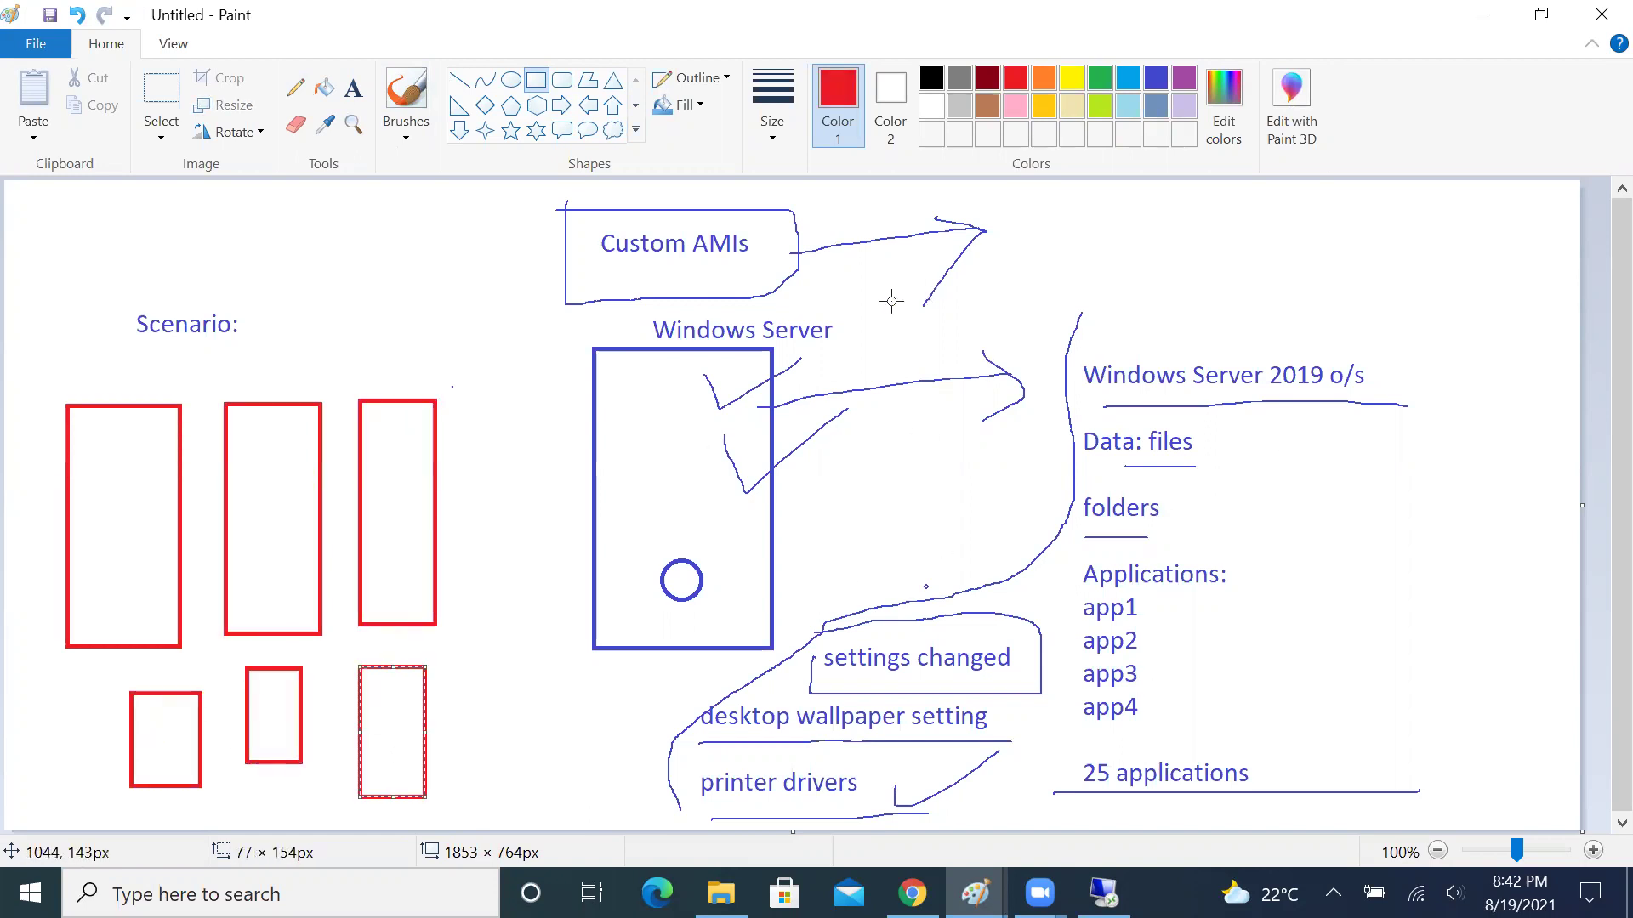
- Mark the OS, 'Data: files' and 'folders' entries and the first rectangles with red strokes
{"action": "left_click", "coordinate": [295, 88]}
{"action": "left_click_drag", "start_coordinate": [1197, 343], "coordinate": [1409, 314]}
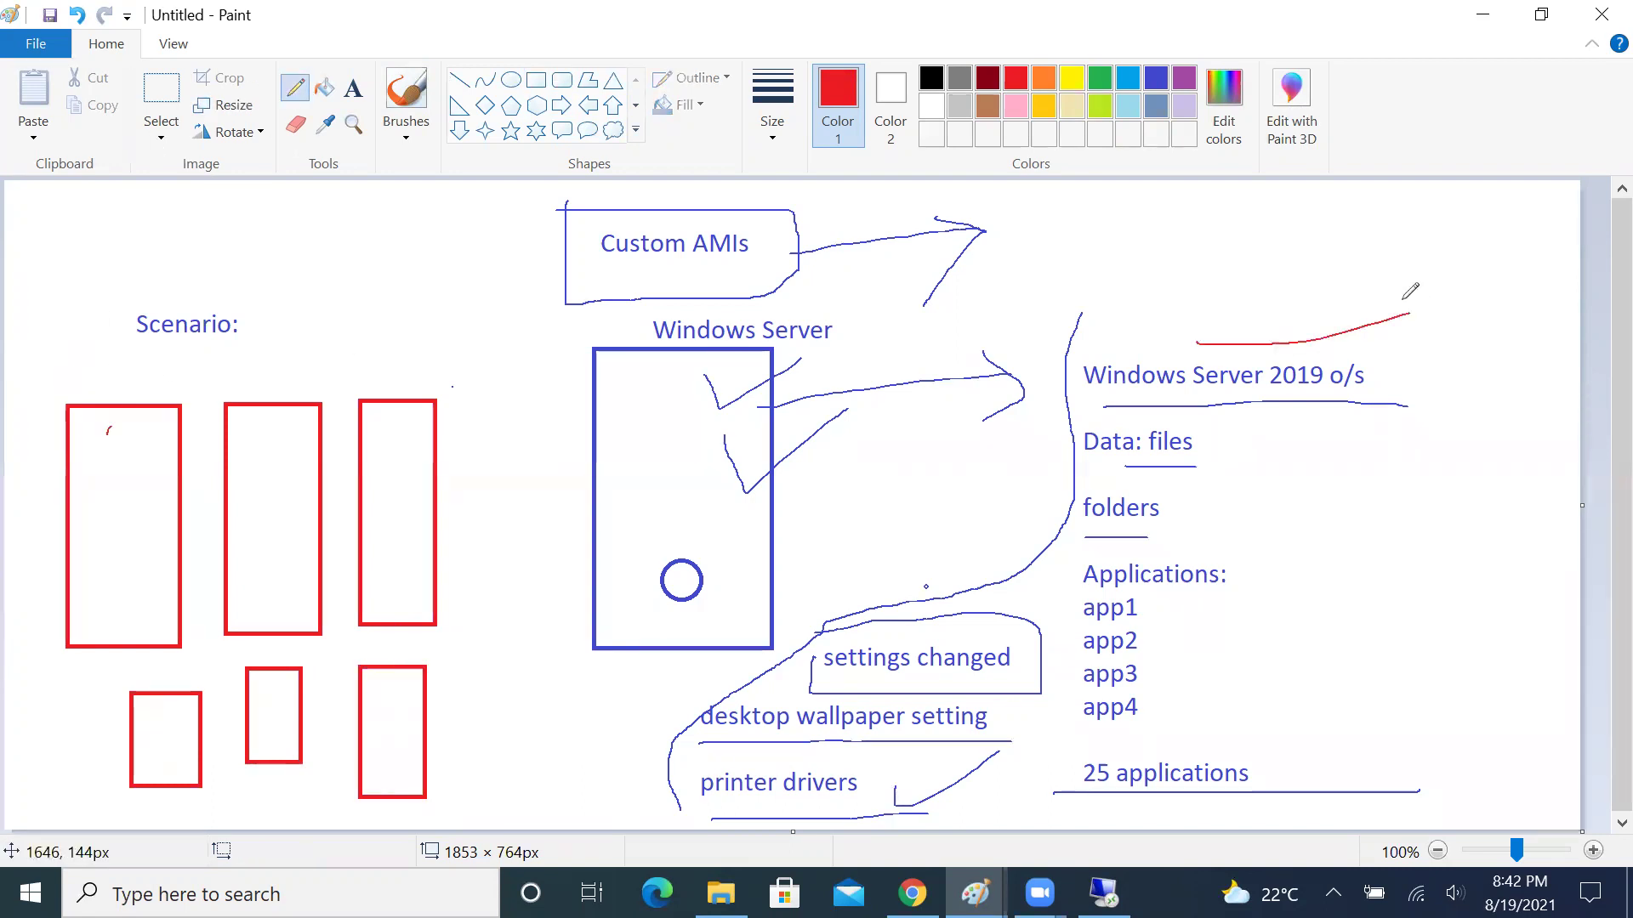
{"action": "left_click_drag", "start_coordinate": [104, 462], "coordinate": [238, 392]}
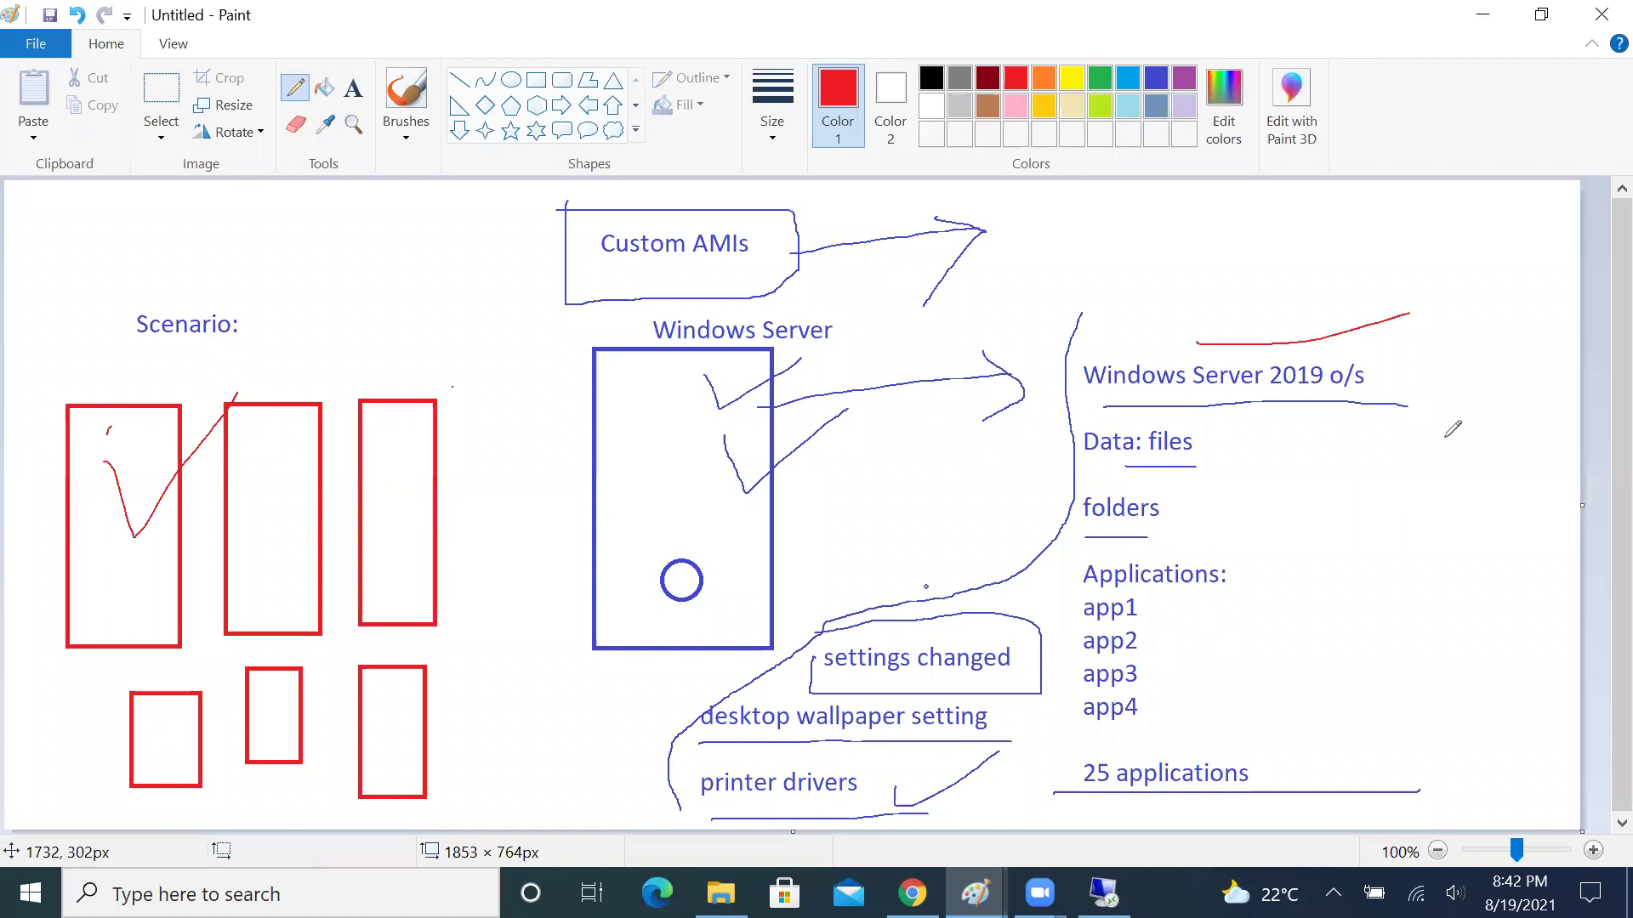
{"action": "left_click_drag", "start_coordinate": [1216, 435], "coordinate": [1286, 443]}
{"action": "left_click_drag", "start_coordinate": [1191, 513], "coordinate": [1223, 505]}
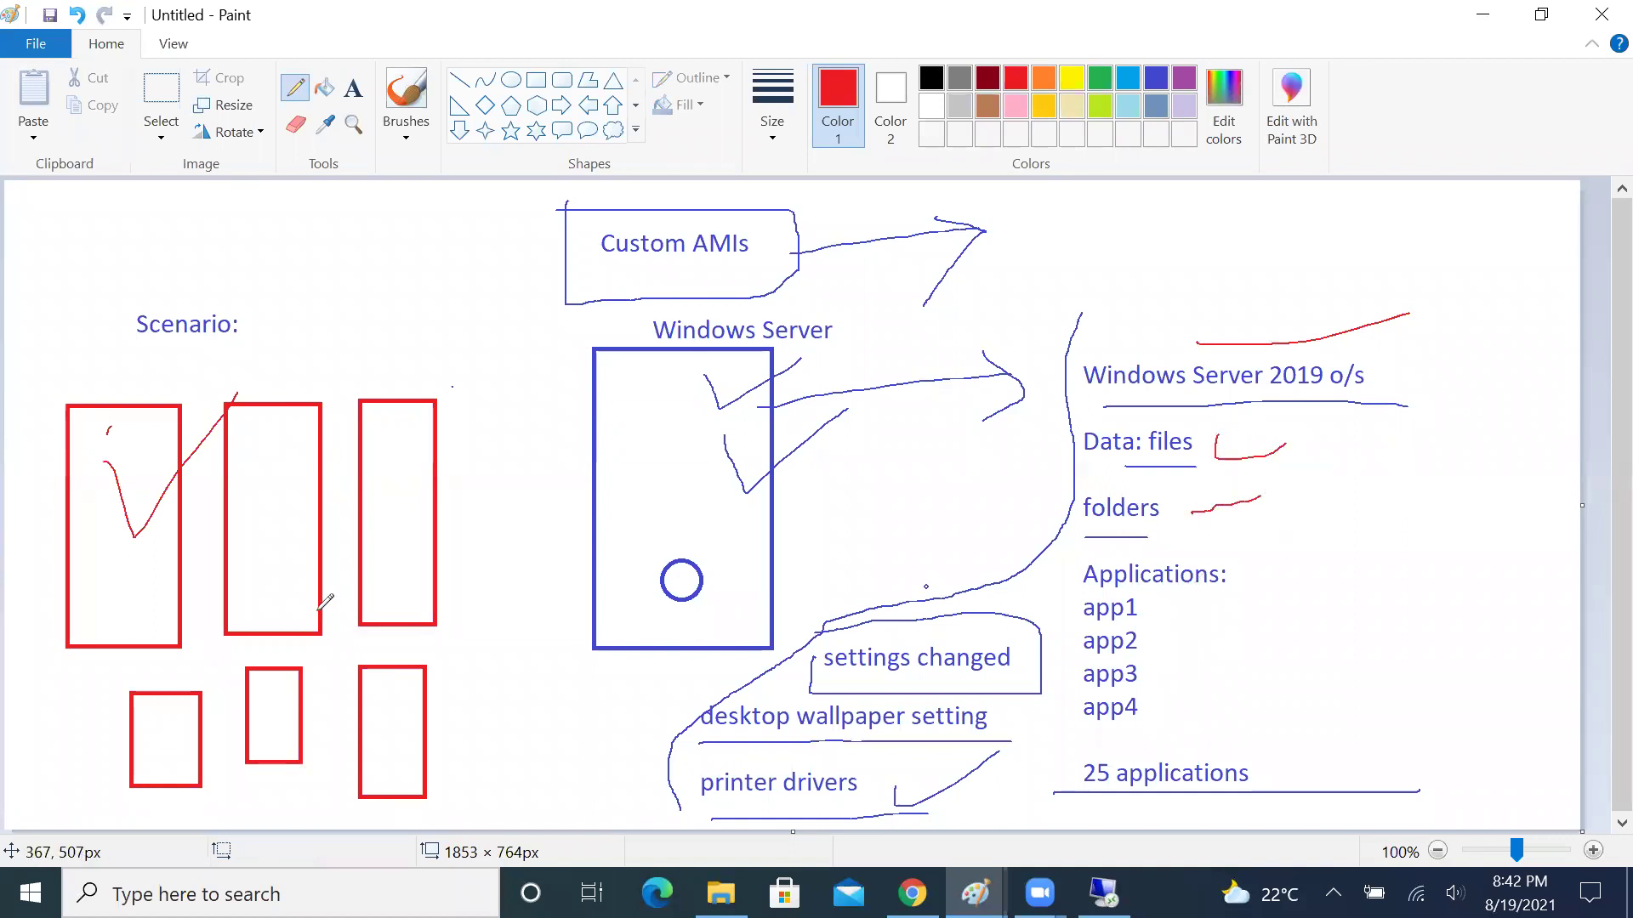
{"action": "left_click_drag", "start_coordinate": [144, 556], "coordinate": [225, 561]}
{"action": "left_click_drag", "start_coordinate": [308, 551], "coordinate": [336, 551]}
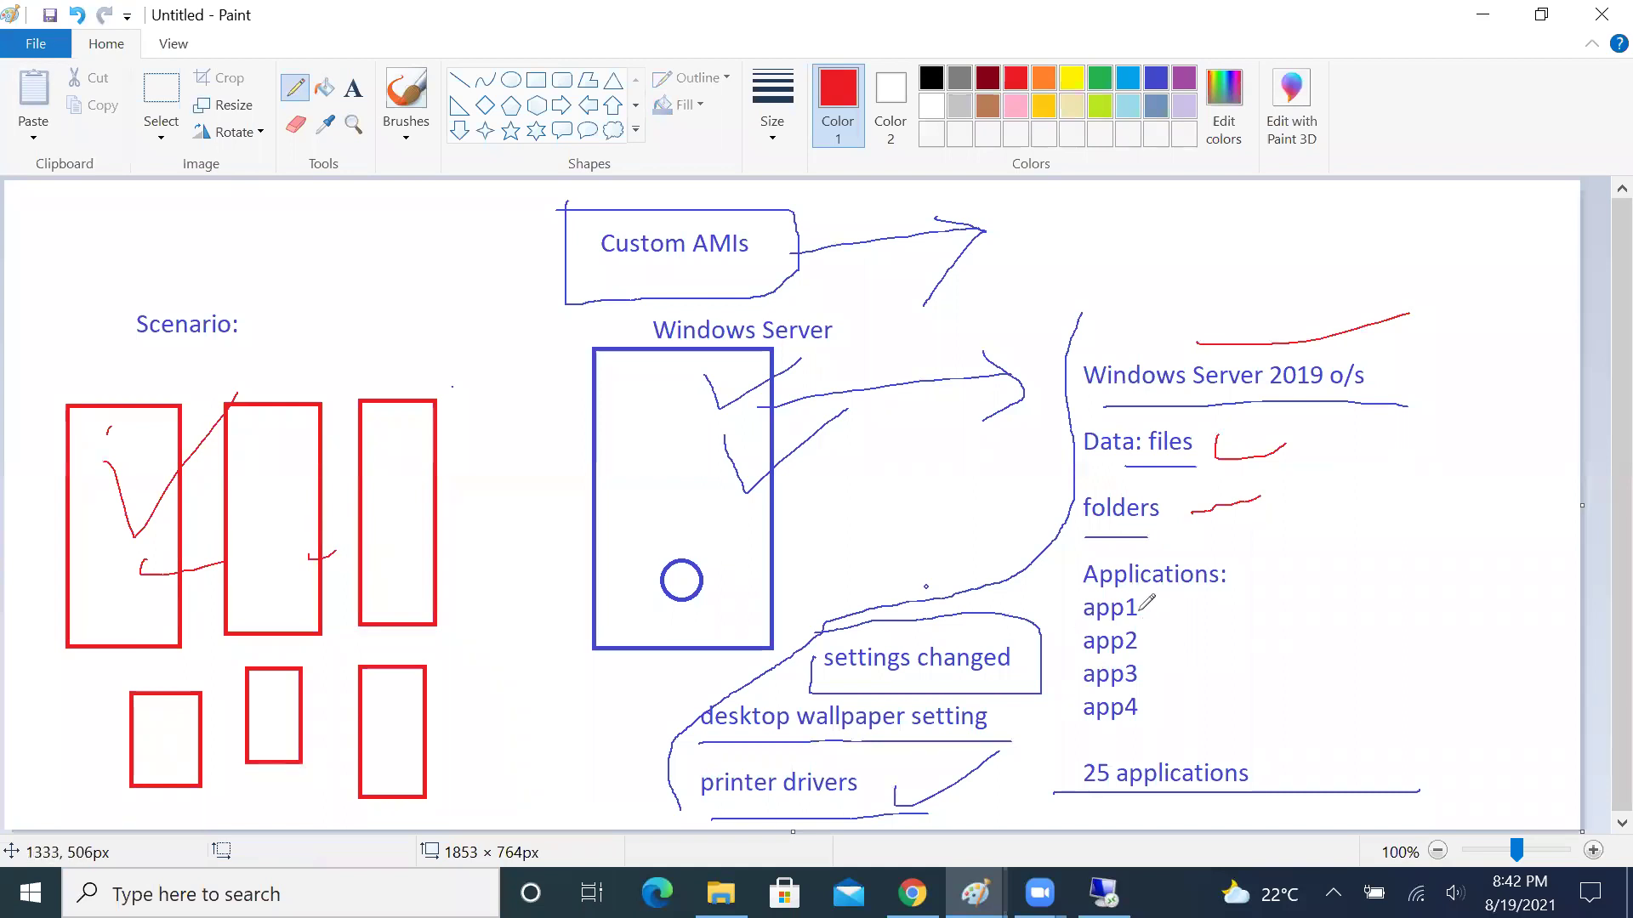
- Tick the apps, circle '25 applications', check 'printer drivers', and add red checks in the first rectangle
{"action": "left_click", "coordinate": [1146, 705]}
{"action": "mouse_move", "coordinate": [1067, 759]}
{"action": "left_mouse_down"}
{"action": "mouse_move", "coordinate": [1067, 774]}
{"action": "mouse_move", "coordinate": [1328, 740]}
{"action": "mouse_move", "coordinate": [1063, 761]}
{"action": "left_mouse_up"}
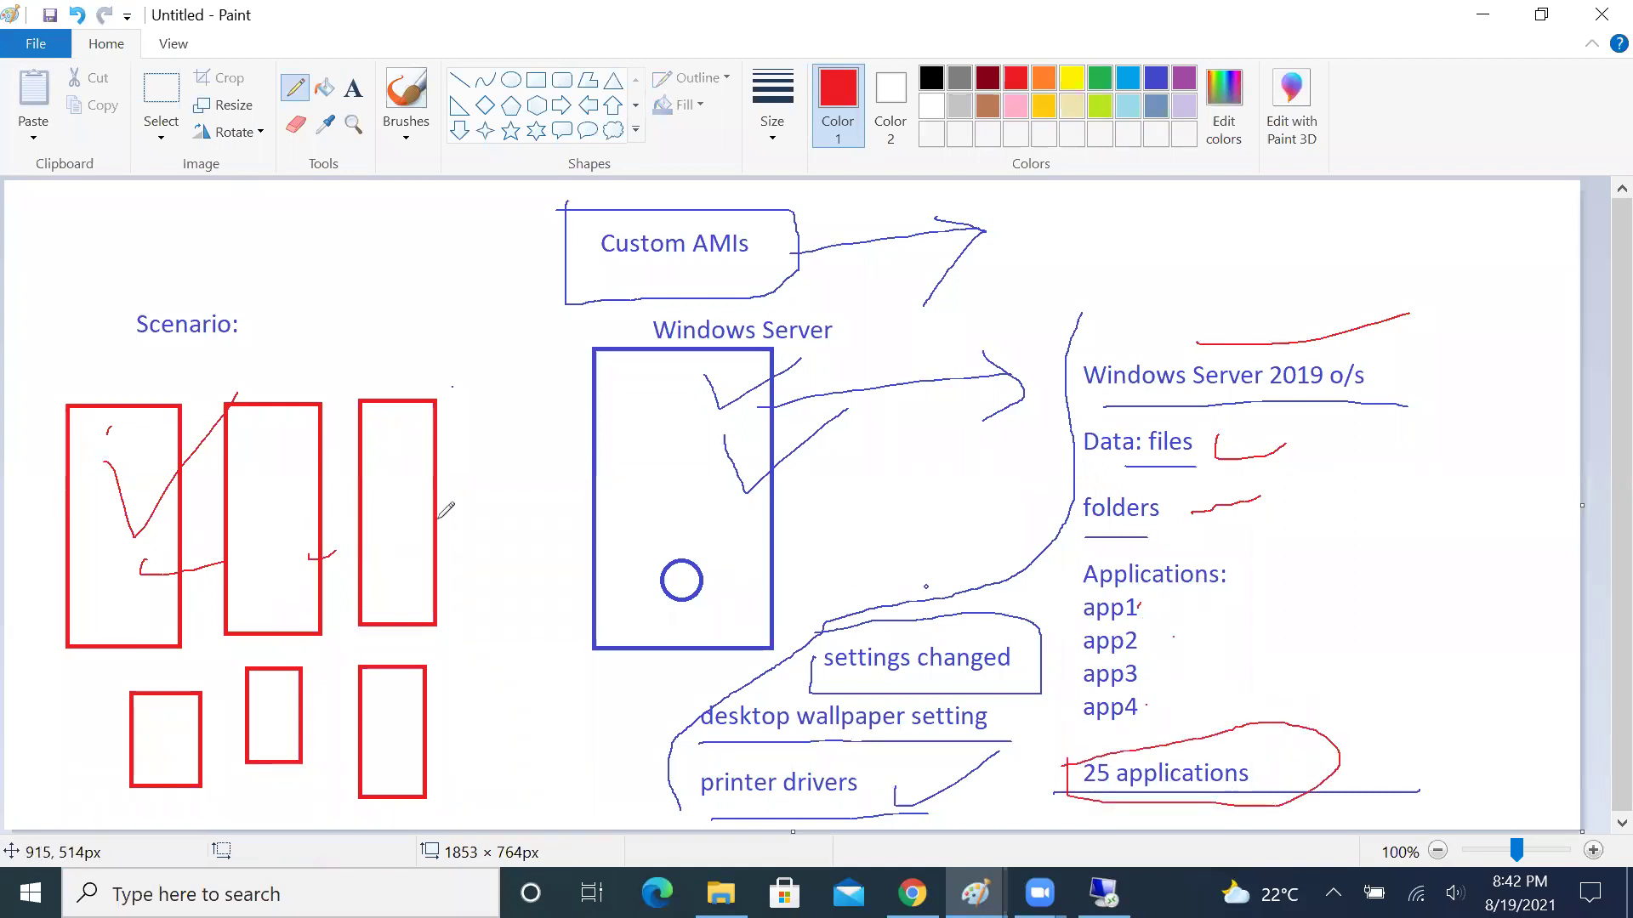
{"action": "left_click_drag", "start_coordinate": [1000, 695], "coordinate": [1044, 701]}
{"action": "left_click_drag", "start_coordinate": [877, 761], "coordinate": [1020, 745]}
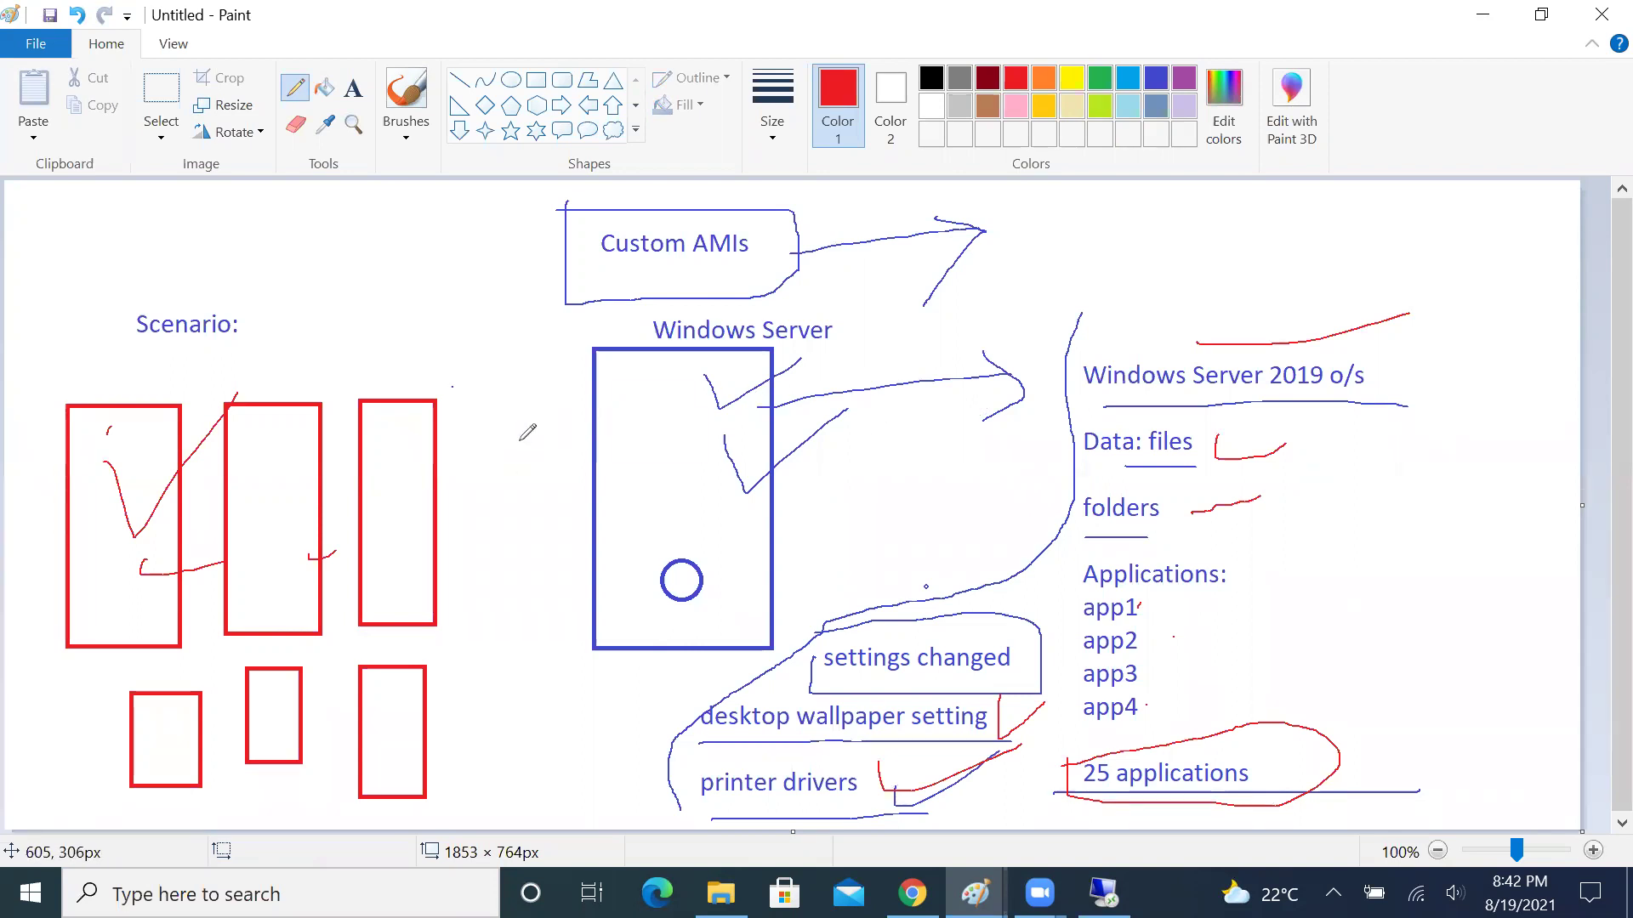
{"action": "mouse_move", "coordinate": [83, 381]}
{"action": "left_mouse_down"}
{"action": "mouse_move", "coordinate": [99, 414]}
{"action": "mouse_move", "coordinate": [242, 326]}
{"action": "left_mouse_up"}
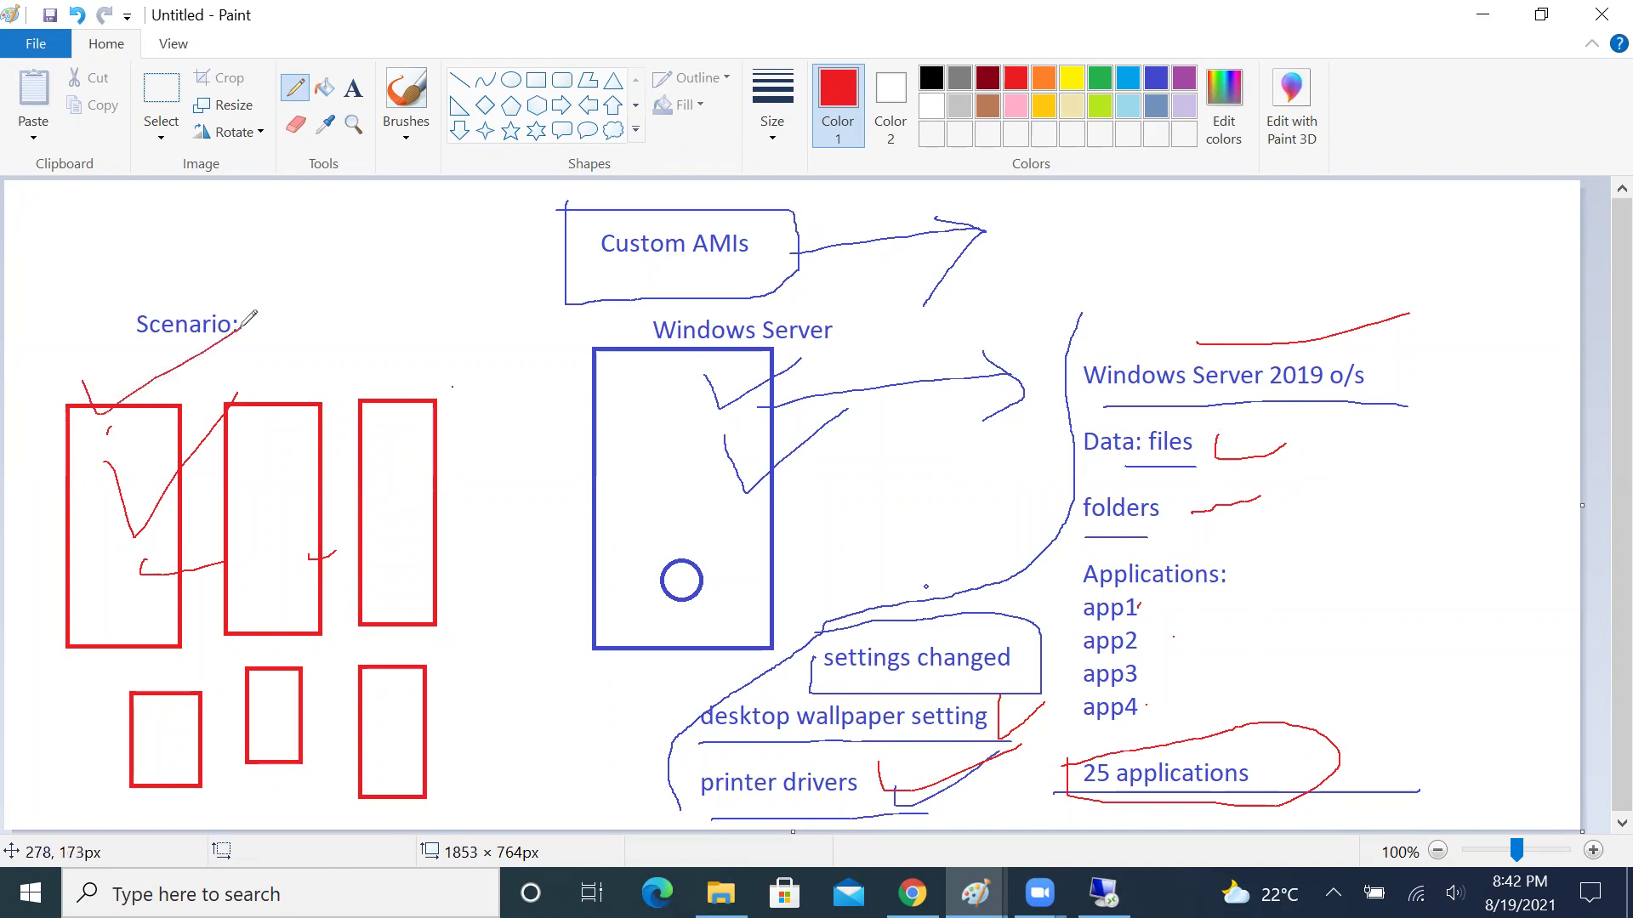
{"action": "mouse_move", "coordinate": [126, 440]}
{"action": "left_mouse_down"}
{"action": "mouse_move", "coordinate": [133, 467]}
{"action": "mouse_move", "coordinate": [247, 393]}
{"action": "left_mouse_up"}
{"action": "left_click_drag", "start_coordinate": [137, 550], "coordinate": [215, 532]}
{"action": "left_click_drag", "start_coordinate": [147, 584], "coordinate": [191, 582]}
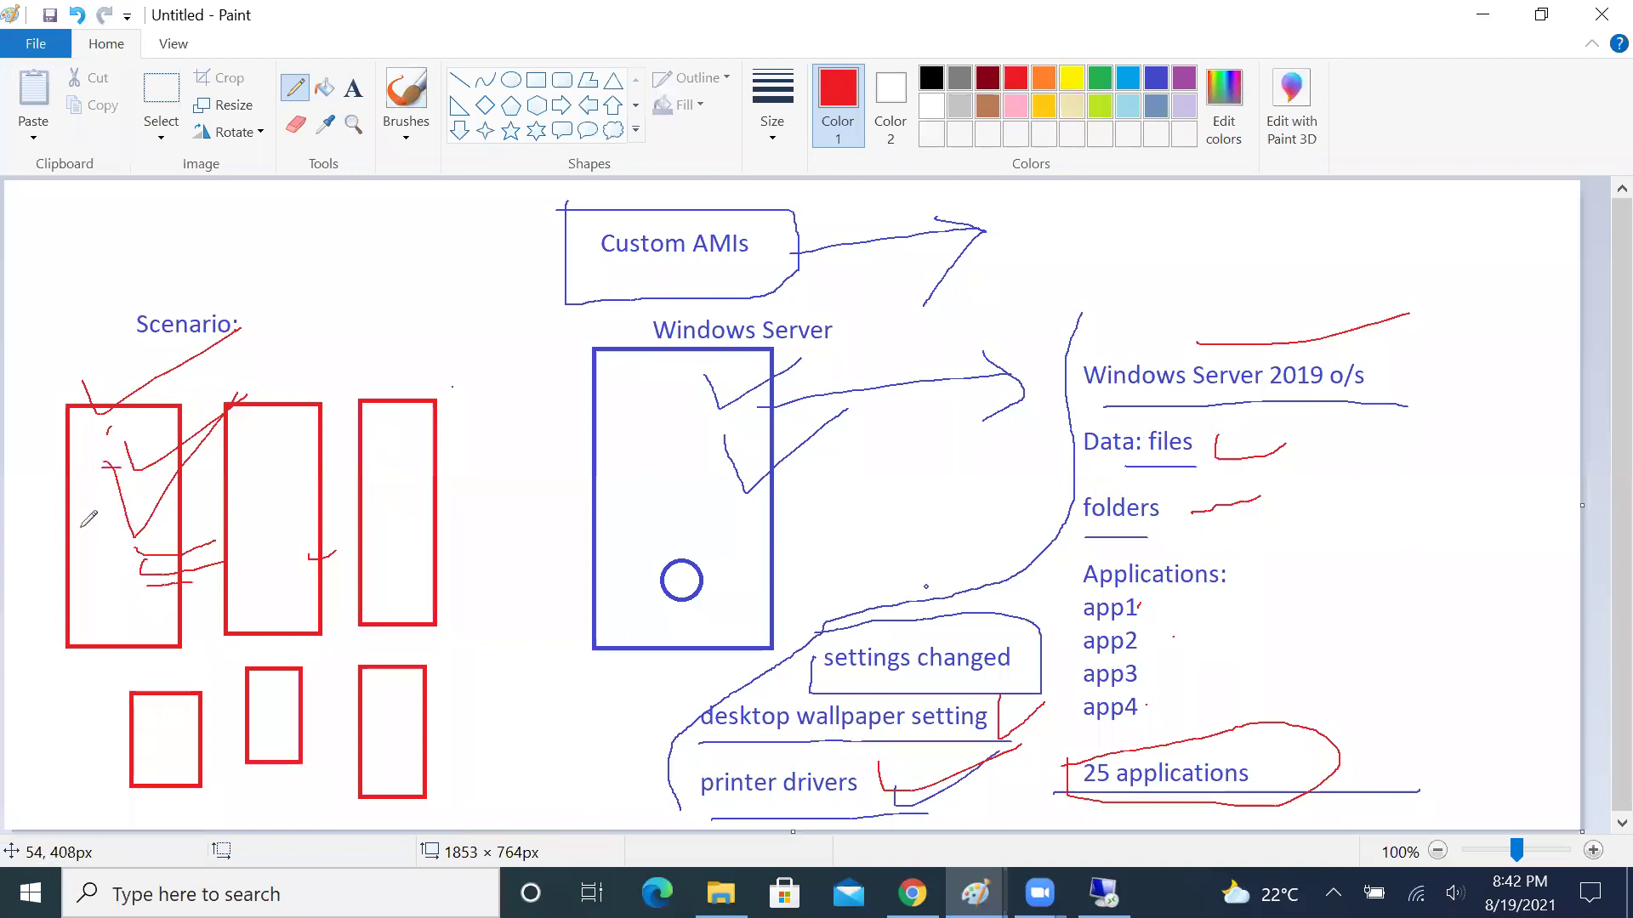
- Outline the six red rectangles in red and draw a red line up-right from the Windows Server box
{"action": "left_click_drag", "start_coordinate": [80, 528], "coordinate": [237, 506]}
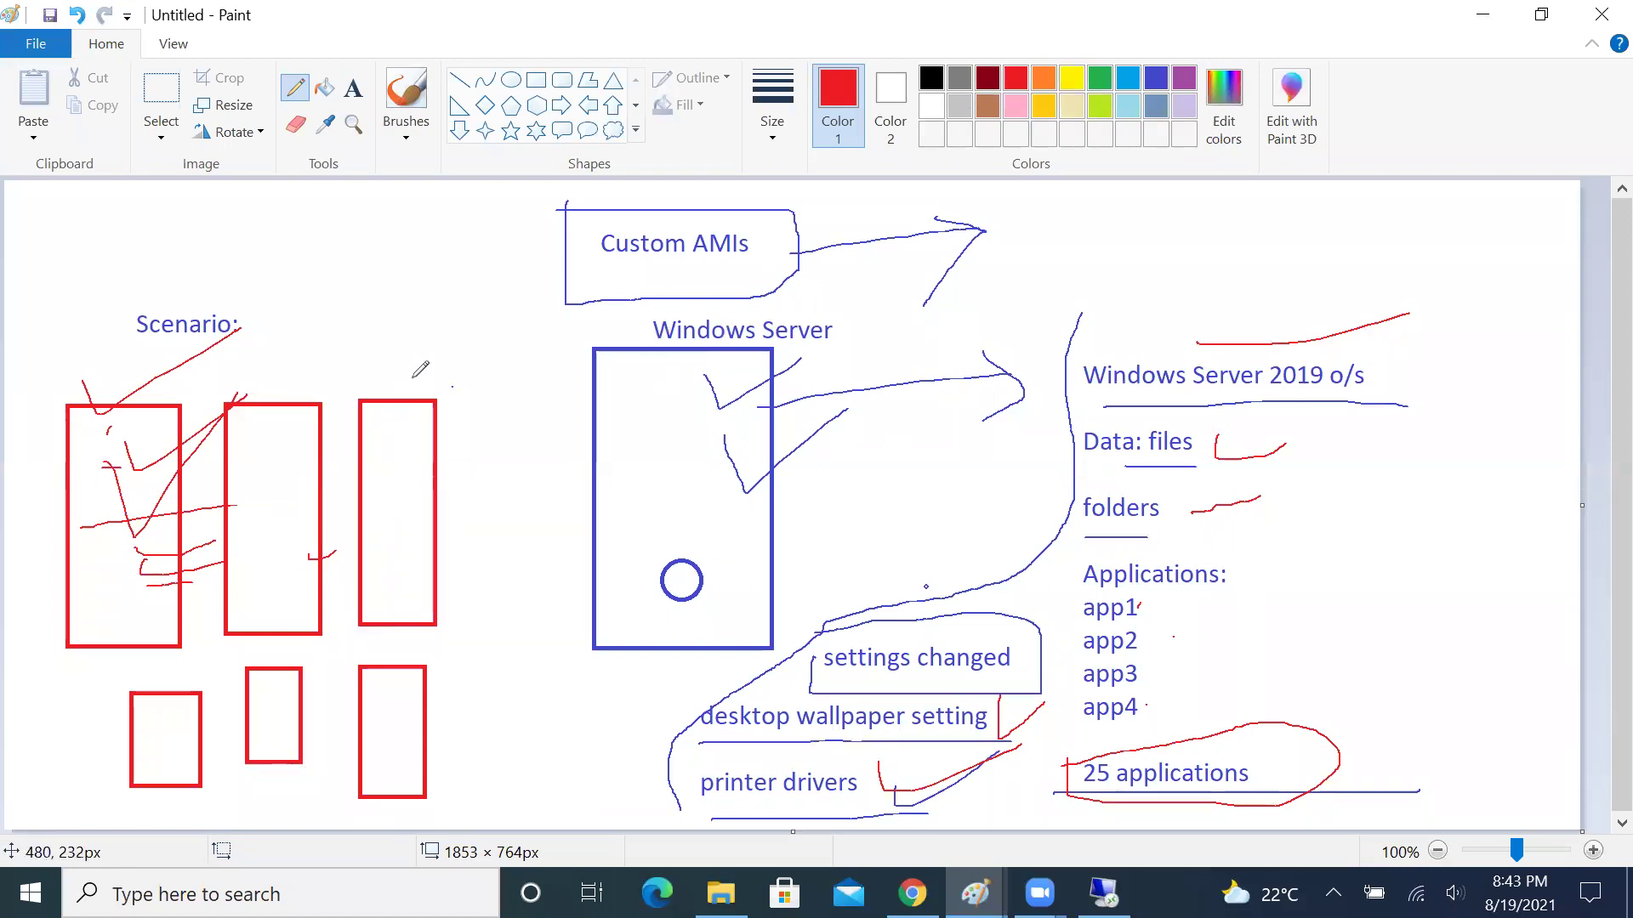
{"action": "mouse_move", "coordinate": [59, 366]}
{"action": "left_mouse_down"}
{"action": "mouse_move", "coordinate": [506, 612]}
{"action": "mouse_move", "coordinate": [128, 838]}
{"action": "mouse_move", "coordinate": [42, 421]}
{"action": "left_mouse_up"}
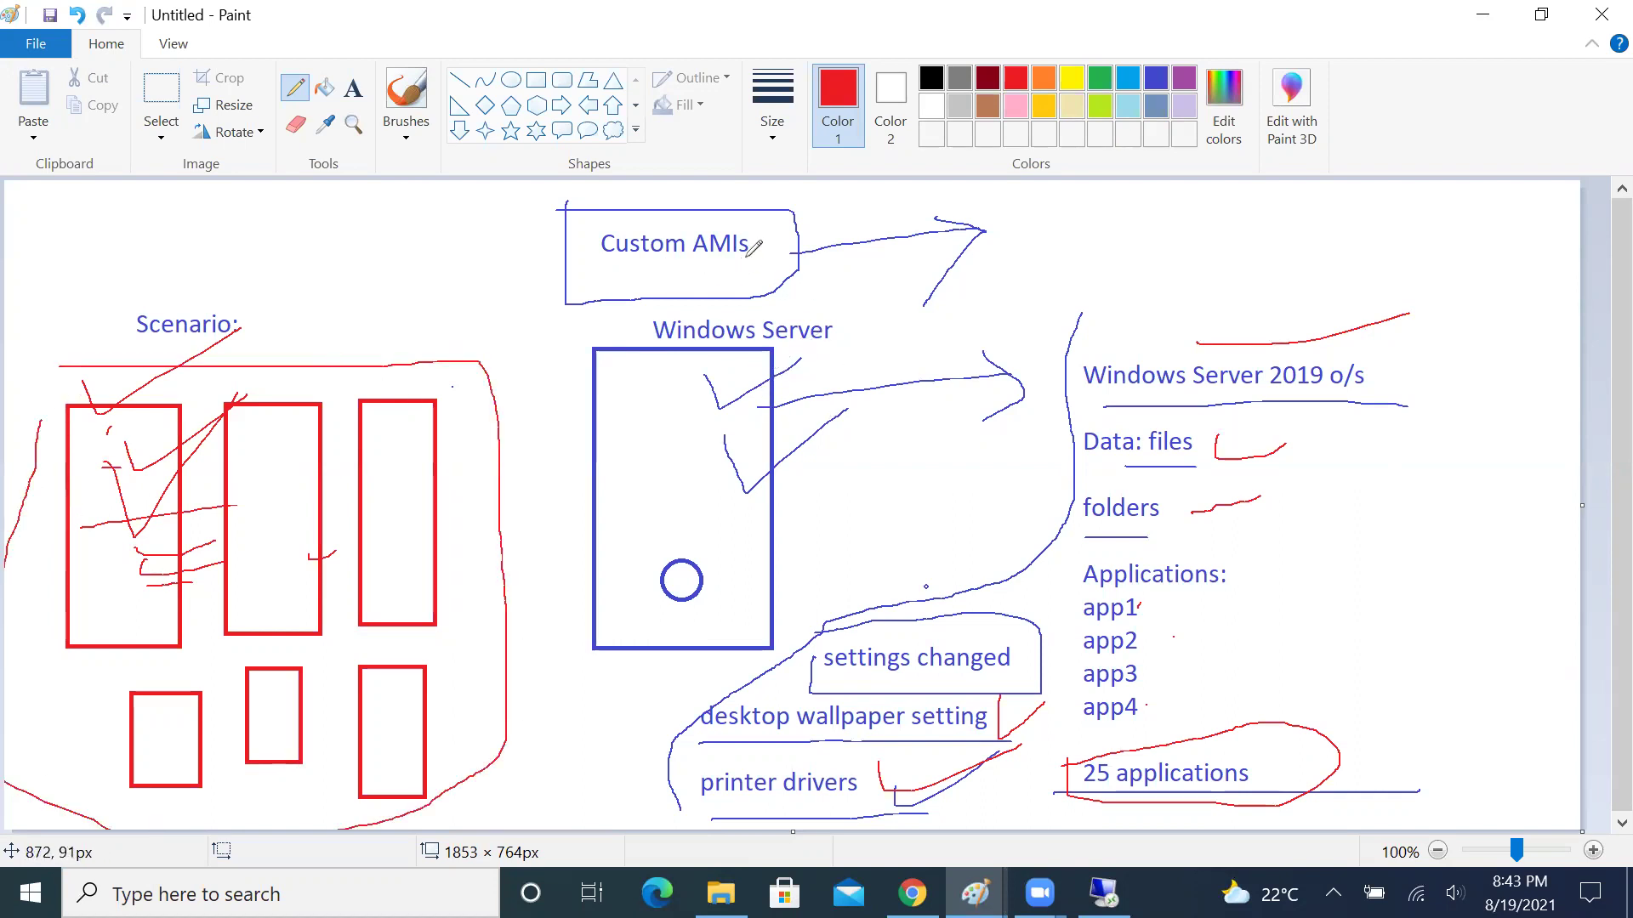
{"action": "left_click_drag", "start_coordinate": [777, 380], "coordinate": [1003, 275]}
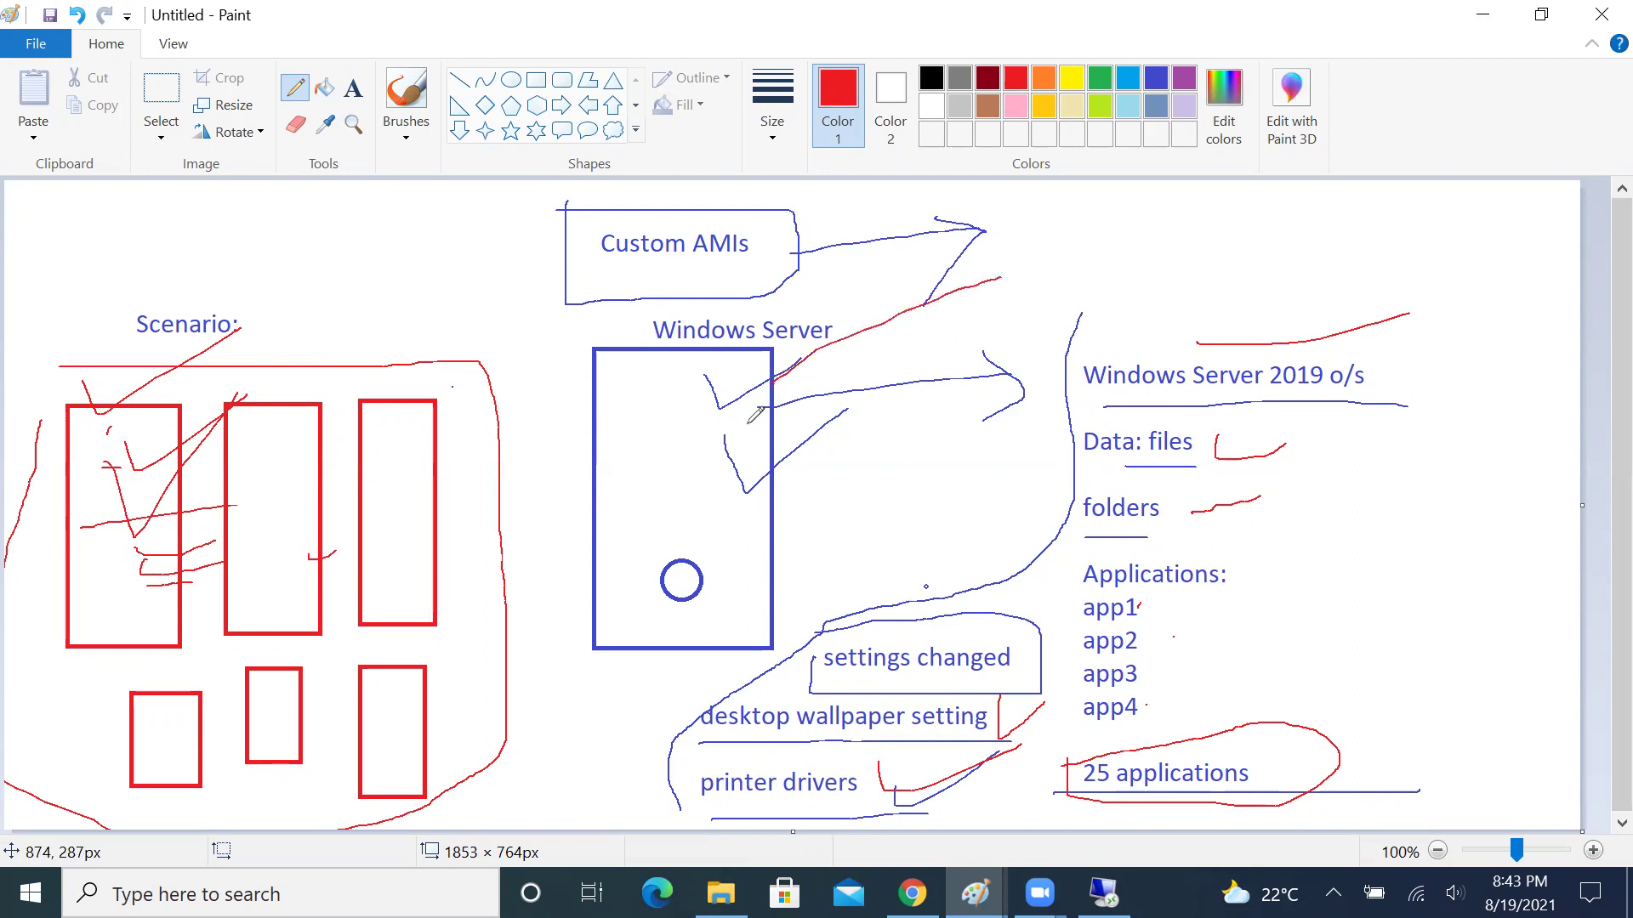
- Write the label 'Reference server' at the end of the red line
{"action": "left_click", "coordinate": [353, 87]}
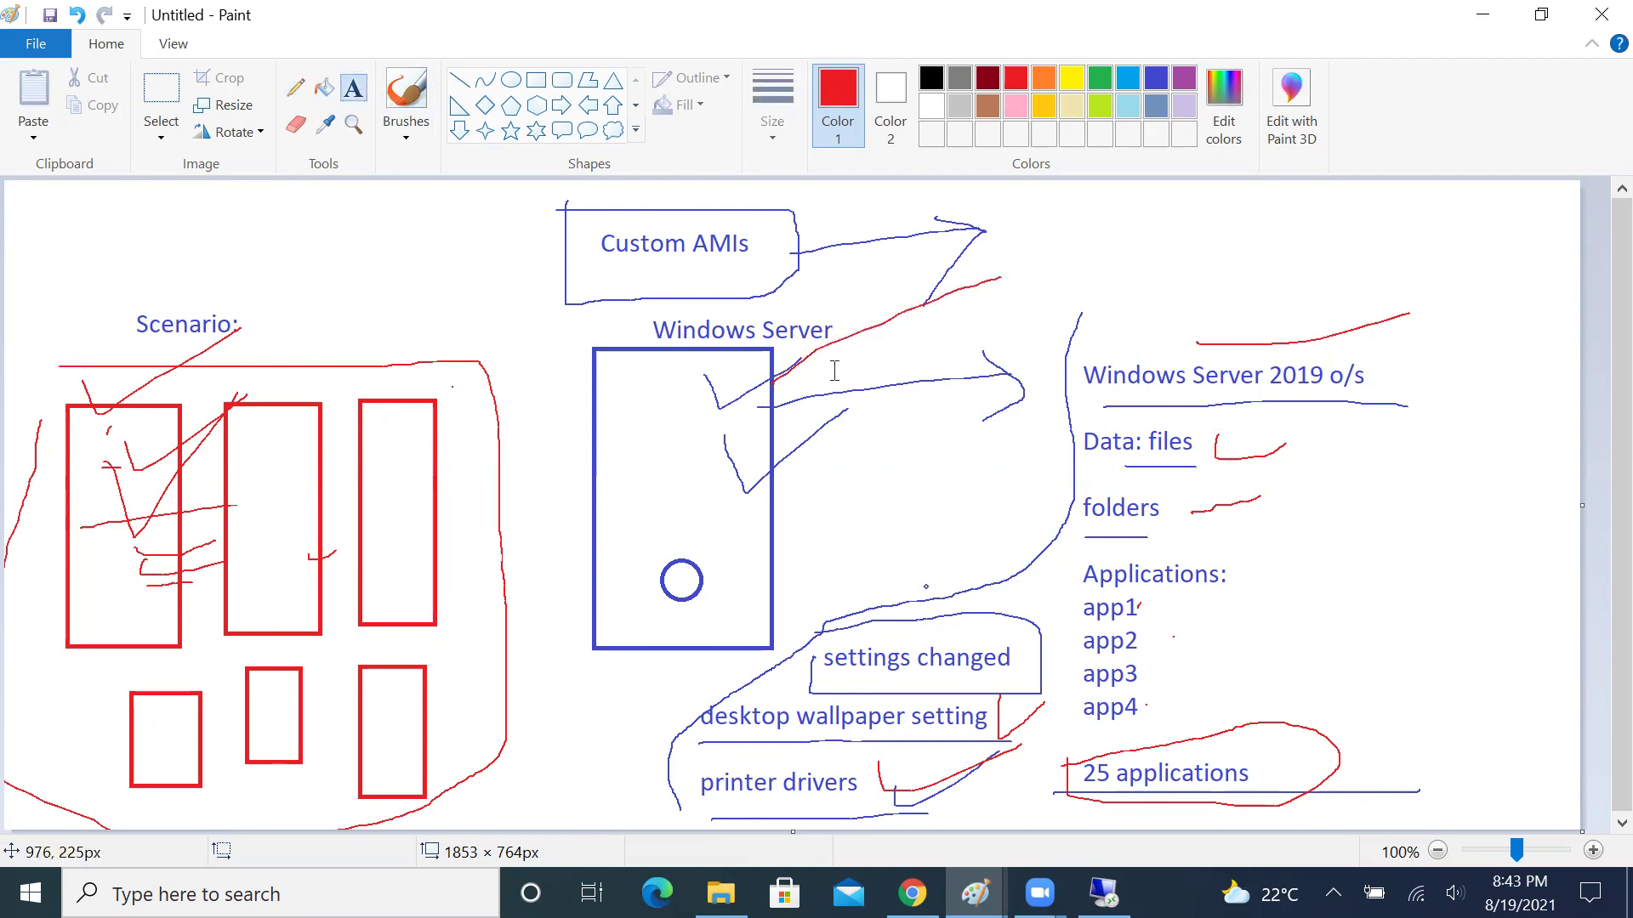
{"action": "left_click", "coordinate": [936, 332]}
{"action": "type", "text": "Re"}
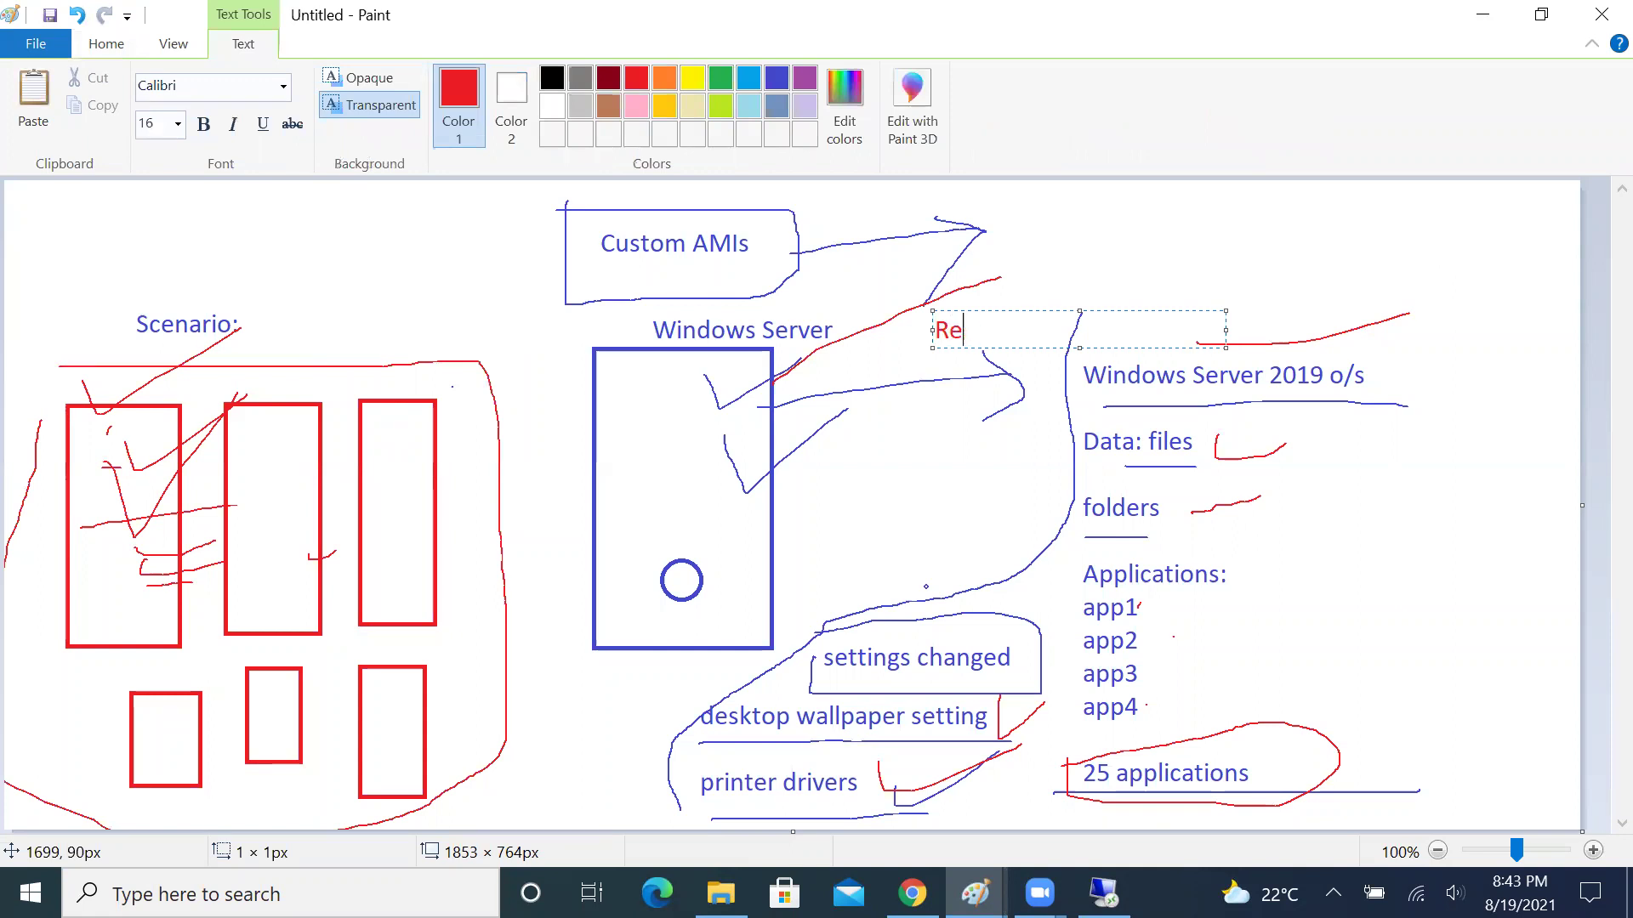
{"action": "type", "text": "gerence server"}
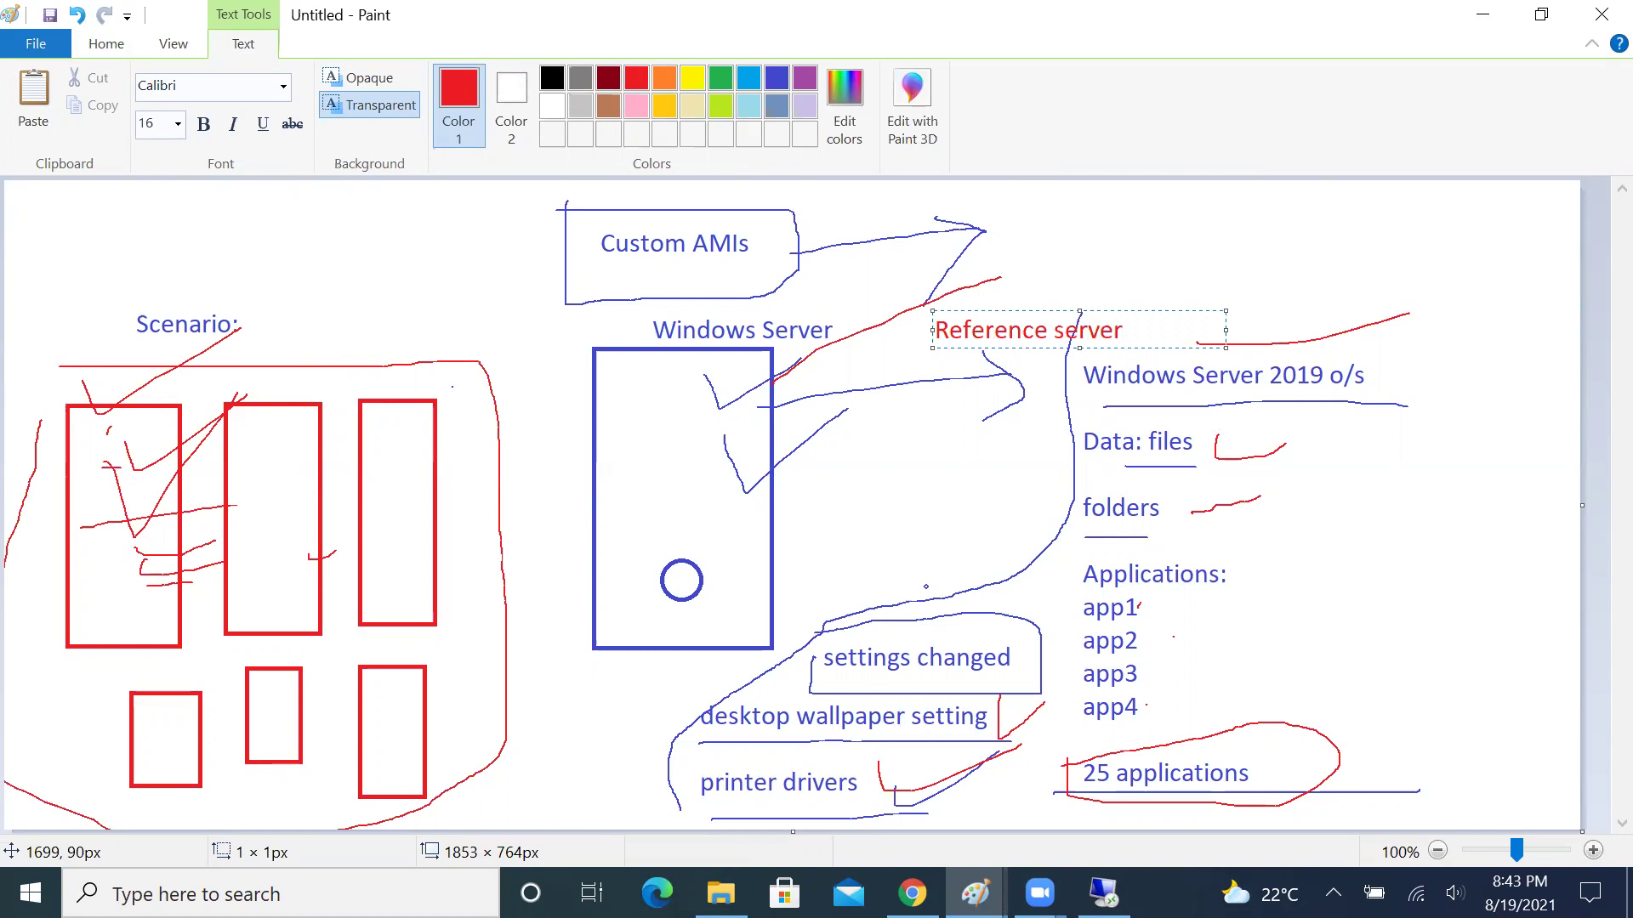
{"action": "left_click", "coordinate": [1339, 268]}
{"action": "left_click", "coordinate": [324, 87]}
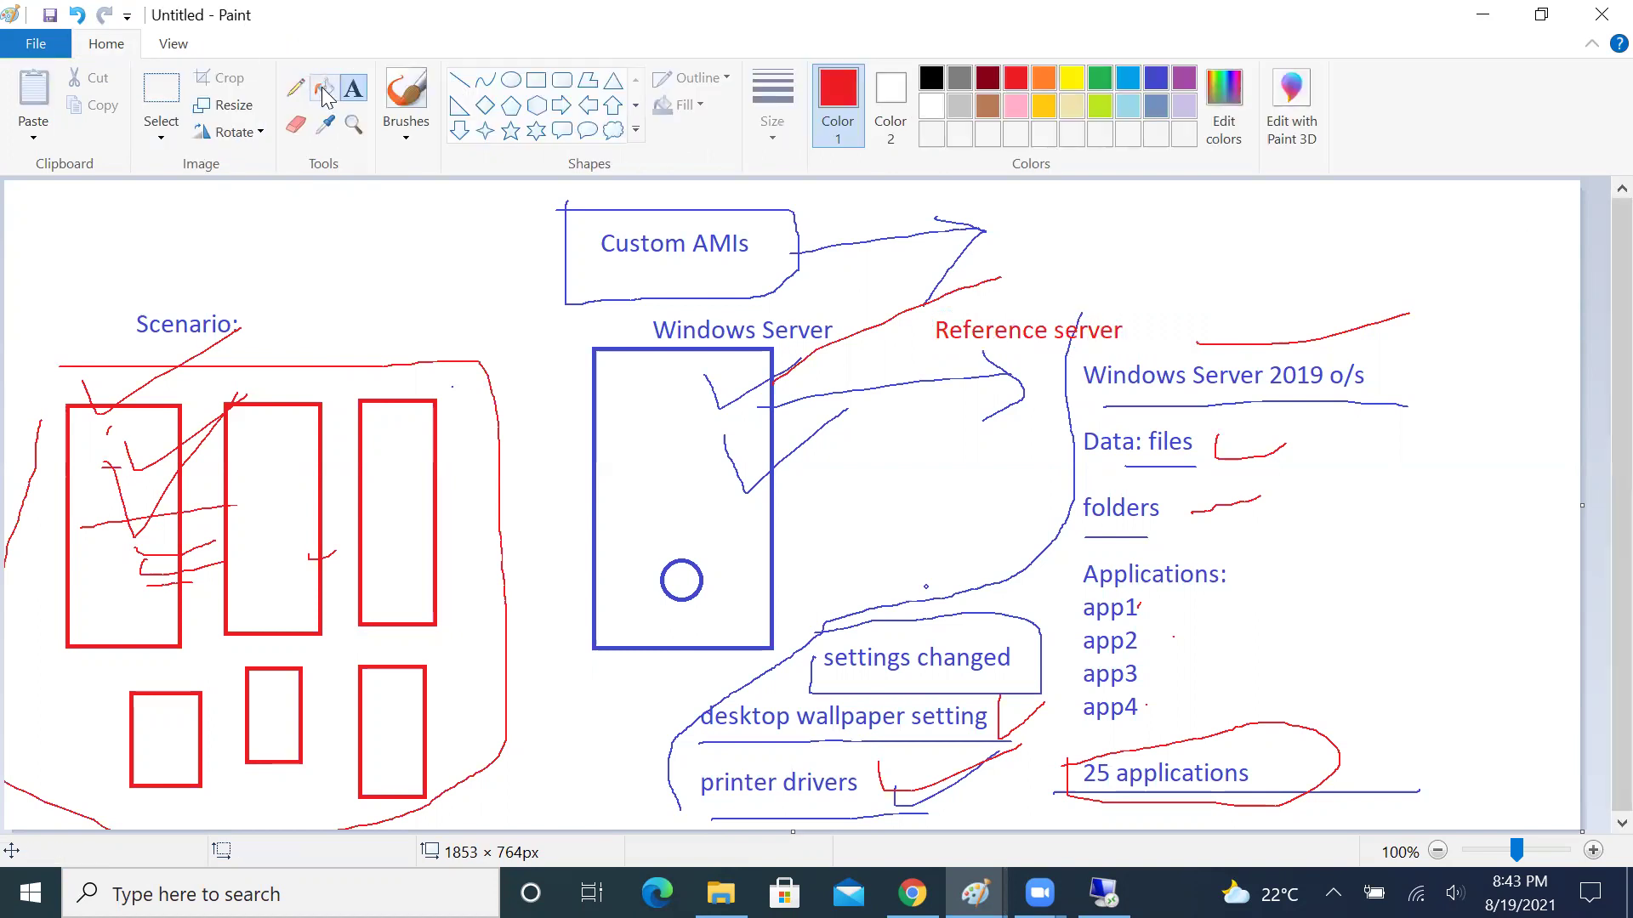
- Loop a red outline around 'Reference server' and draw a red arrow toward the upper right
{"action": "left_click", "coordinate": [295, 88]}
{"action": "left_click_drag", "start_coordinate": [911, 300], "coordinate": [912, 391]}
{"action": "mouse_move", "coordinate": [1040, 378]}
{"action": "left_mouse_down"}
{"action": "mouse_move", "coordinate": [1139, 299]}
{"action": "mouse_move", "coordinate": [944, 308]}
{"action": "left_mouse_up"}
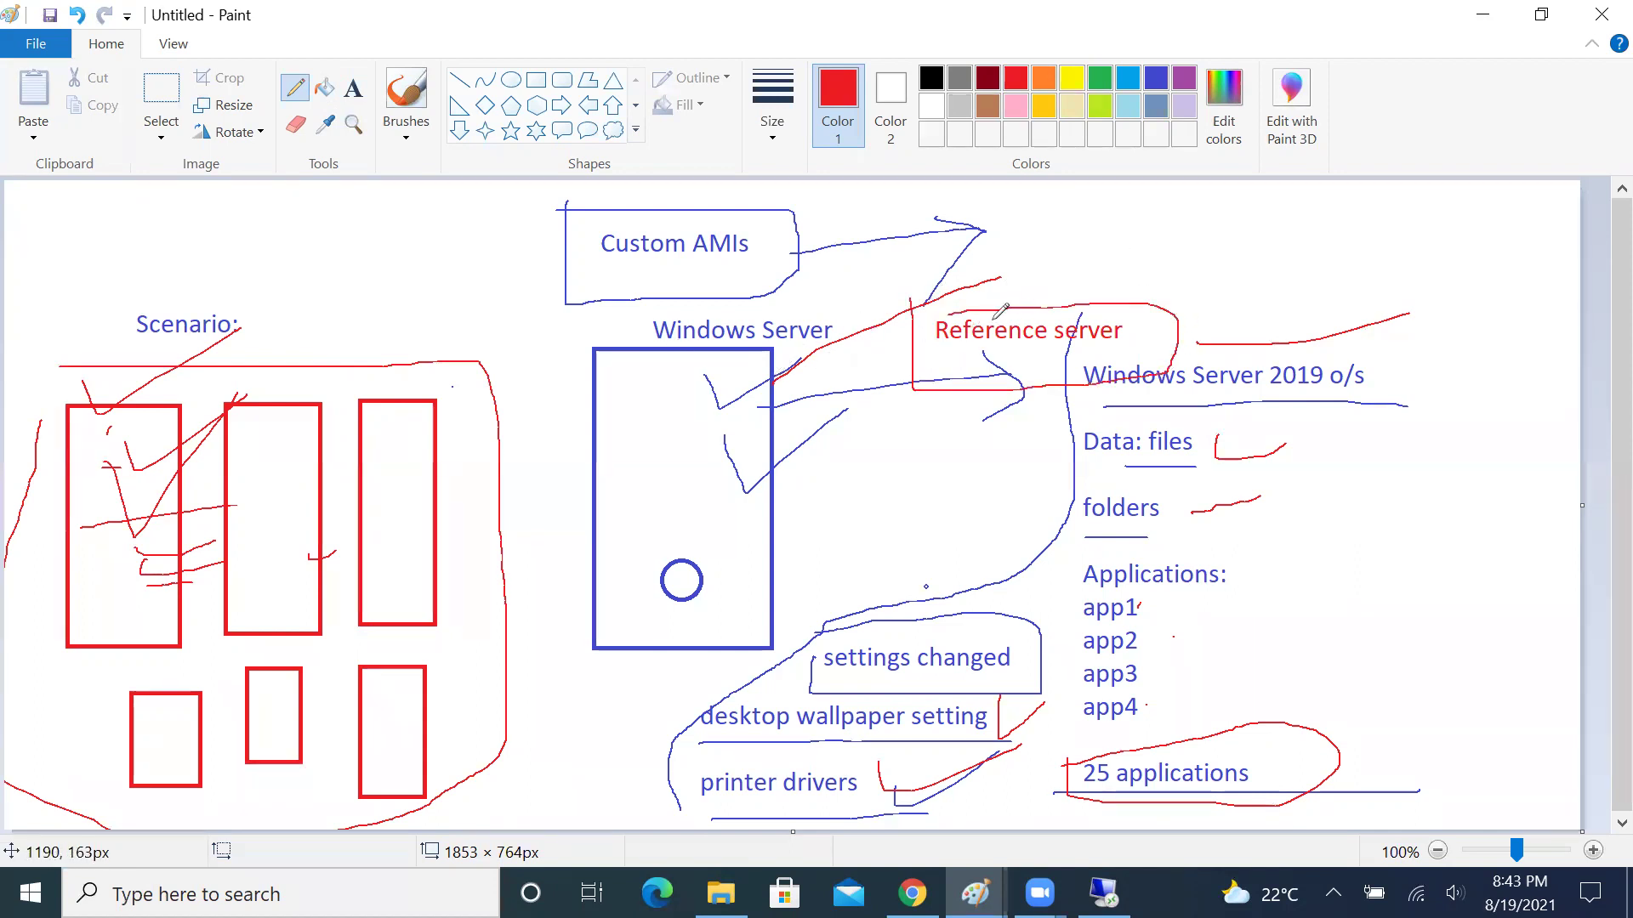
{"action": "left_click_drag", "start_coordinate": [990, 320], "coordinate": [1134, 270]}
{"action": "left_click_drag", "start_coordinate": [1252, 228], "coordinate": [1255, 282]}
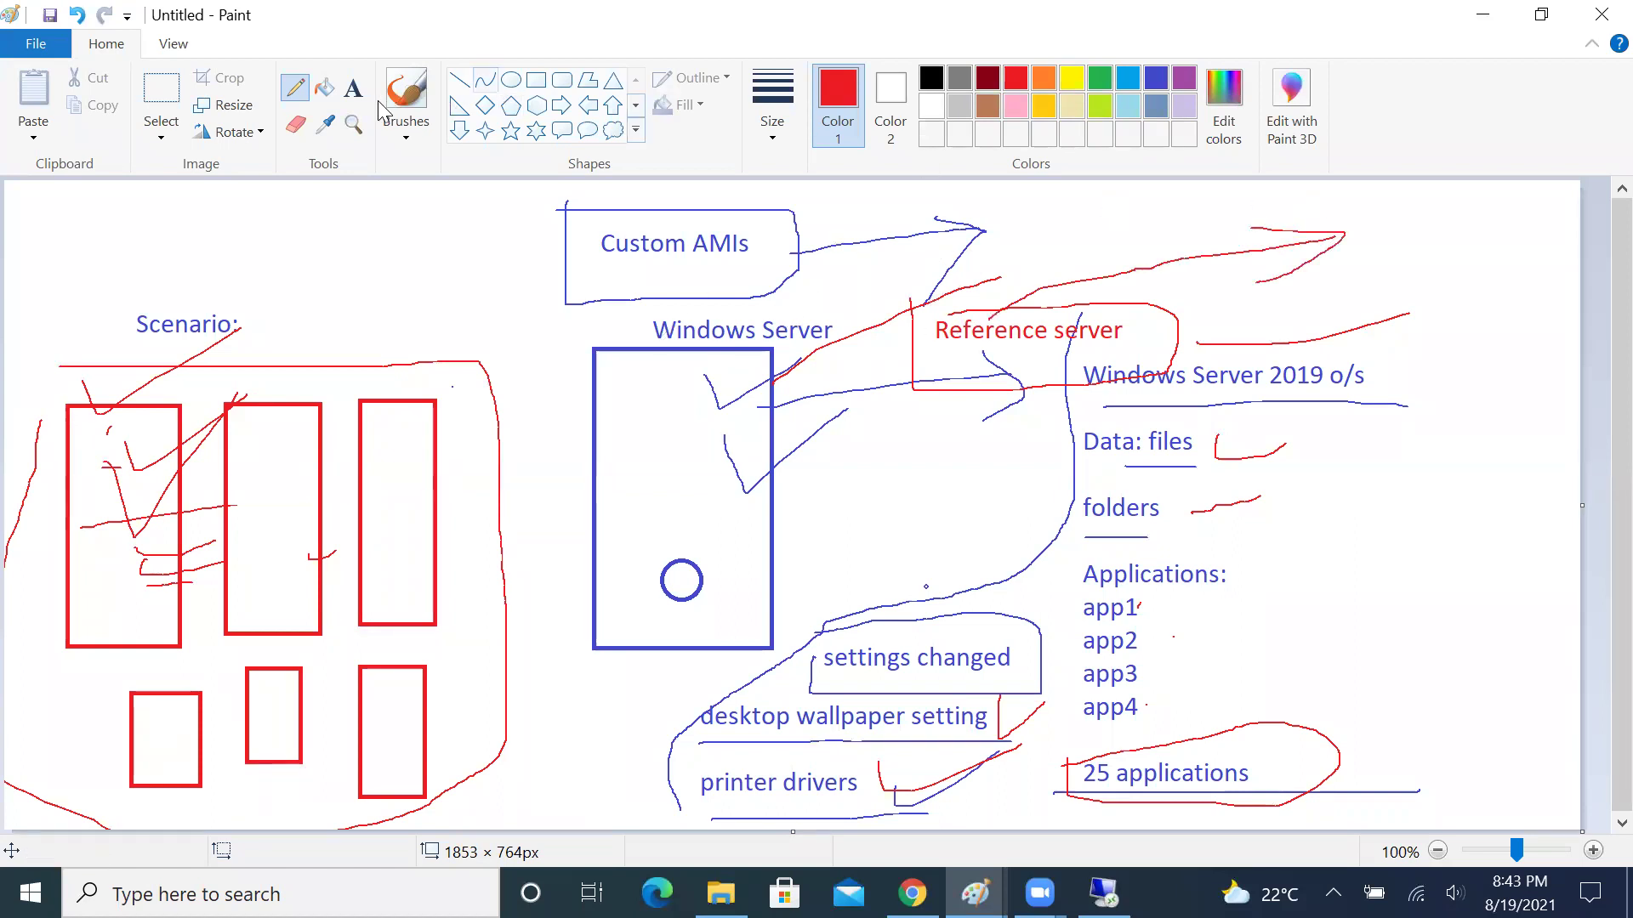
- Write the label 'image' at the arrow's tip with the Text tool
{"action": "left_click", "coordinate": [353, 88]}
{"action": "left_click", "coordinate": [1370, 232]}
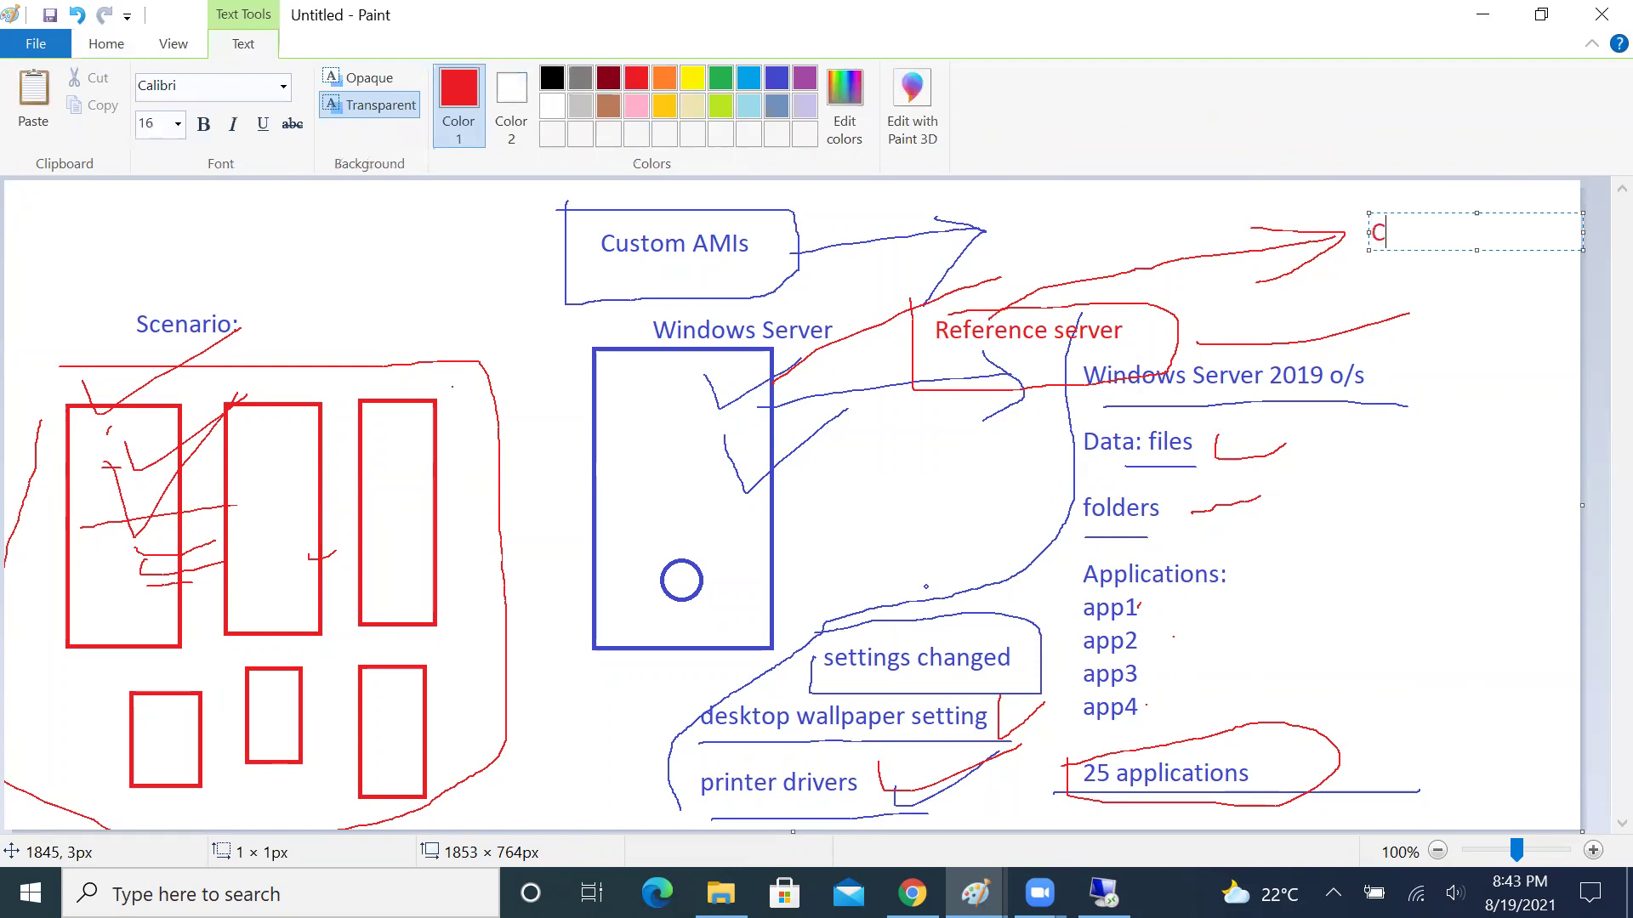
{"action": "type", "text": "Cu"}
{"action": "key", "text": "BackSpace"}
{"action": "key", "text": "BackSpace"}
{"action": "type", "text": "iamge"}
{"action": "key", "text": "BackSpace"}
{"action": "key", "text": "BackSpace"}
{"action": "key", "text": "BackSpace"}
{"action": "key", "text": "BackSpace"}
{"action": "key", "text": "BackSpace"}
{"action": "type", "text": "image"}
{"action": "left_click", "coordinate": [1548, 286]}
- Ring 'image' with a red ellipse and draw a downward arrow beneath it
{"action": "left_click", "coordinate": [511, 79]}
{"action": "left_click_drag", "start_coordinate": [1361, 208], "coordinate": [1466, 266]}
{"action": "left_click", "coordinate": [1525, 400]}
{"action": "left_click", "coordinate": [296, 90]}
{"action": "left_click_drag", "start_coordinate": [1432, 267], "coordinate": [1463, 321]}
{"action": "mouse_move", "coordinate": [1477, 293]}
{"action": "left_mouse_down"}
{"action": "mouse_move", "coordinate": [1487, 283]}
{"action": "mouse_move", "coordinate": [1474, 339]}
{"action": "left_mouse_up"}
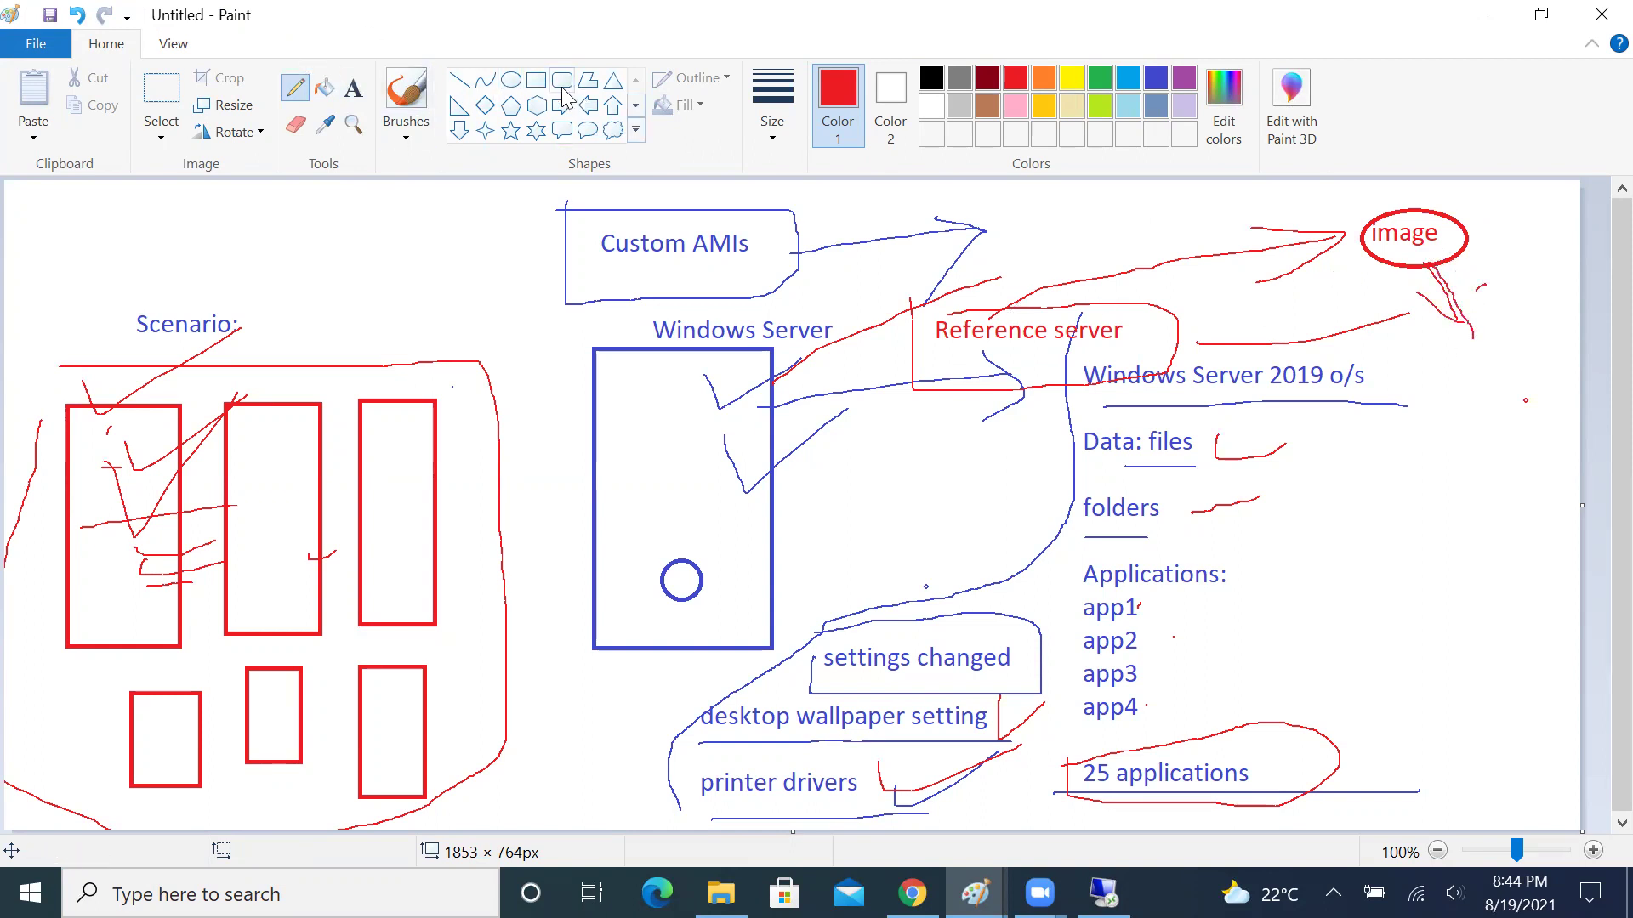
- Draw a tall red rectangle below 'image' and link it with red strokes
{"action": "left_click", "coordinate": [536, 80]}
{"action": "left_click_drag", "start_coordinate": [1437, 334], "coordinate": [1497, 466]}
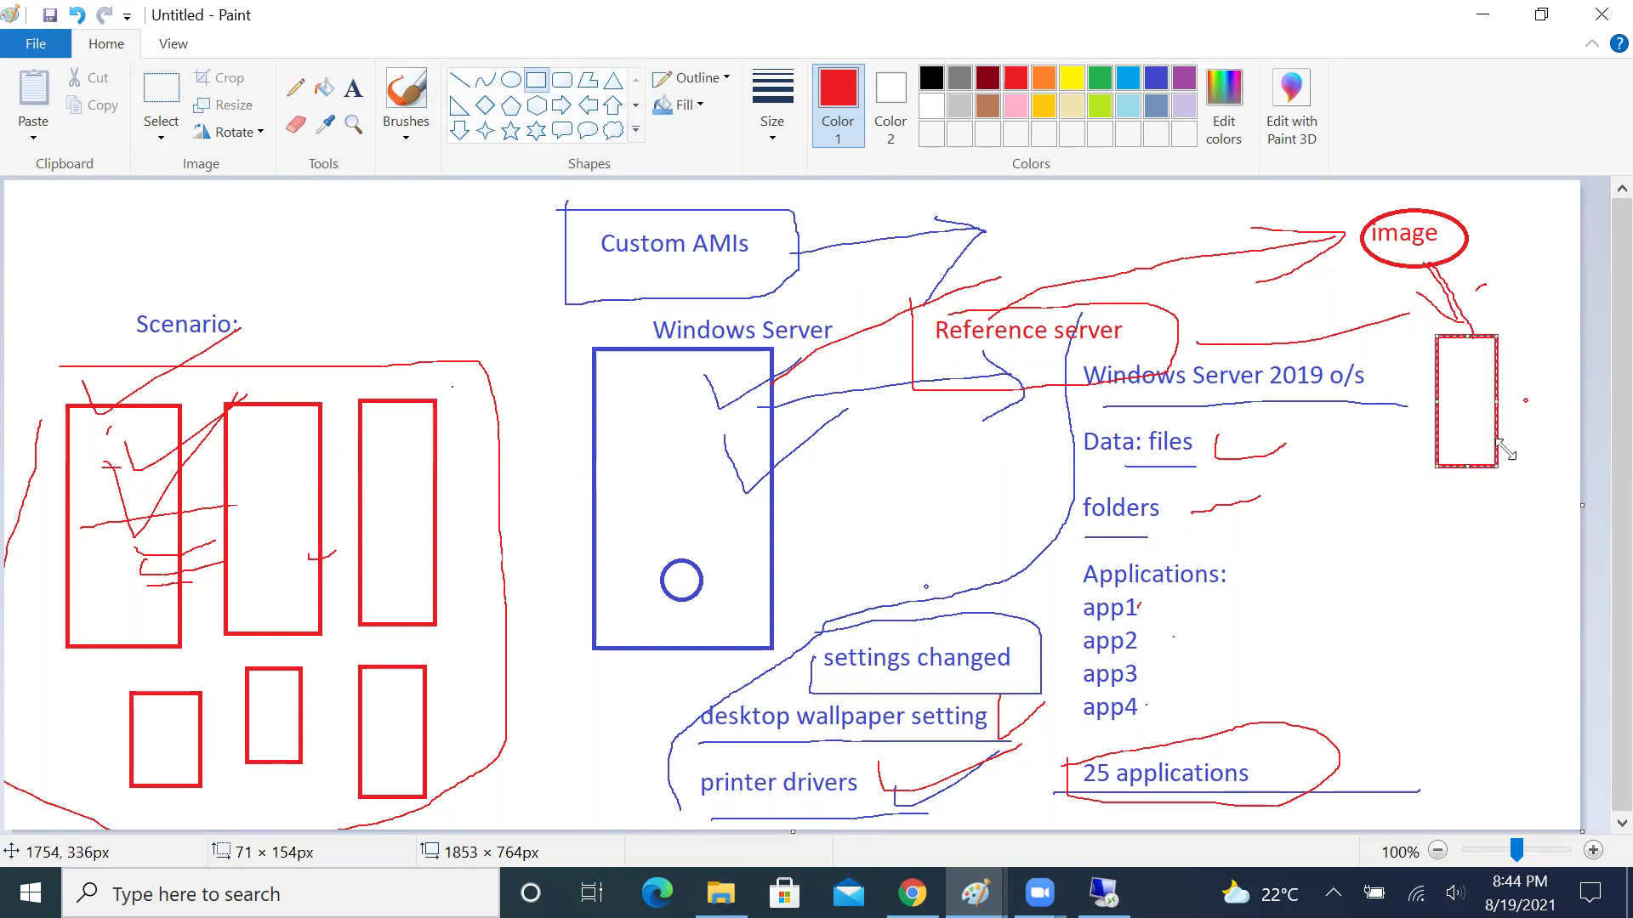
{"action": "left_click", "coordinate": [295, 87]}
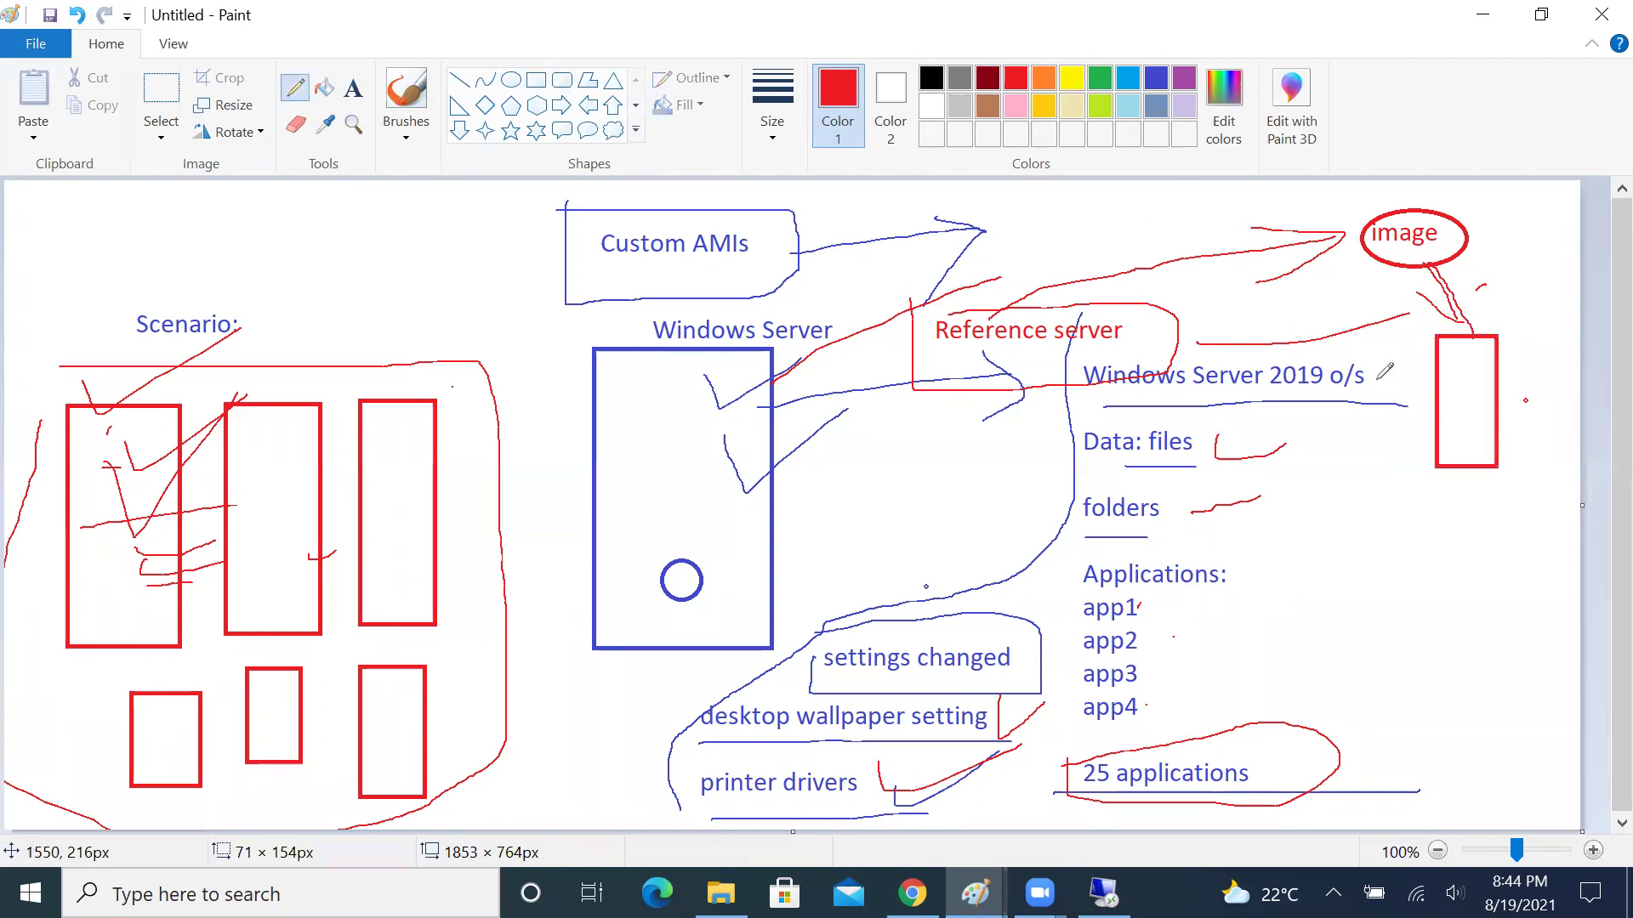
{"action": "left_click_drag", "start_coordinate": [1475, 354], "coordinate": [1519, 355]}
{"action": "mouse_move", "coordinate": [1482, 278]}
{"action": "left_mouse_down"}
{"action": "mouse_move", "coordinate": [1485, 387]}
{"action": "mouse_move", "coordinate": [1516, 315]}
{"action": "left_mouse_up"}
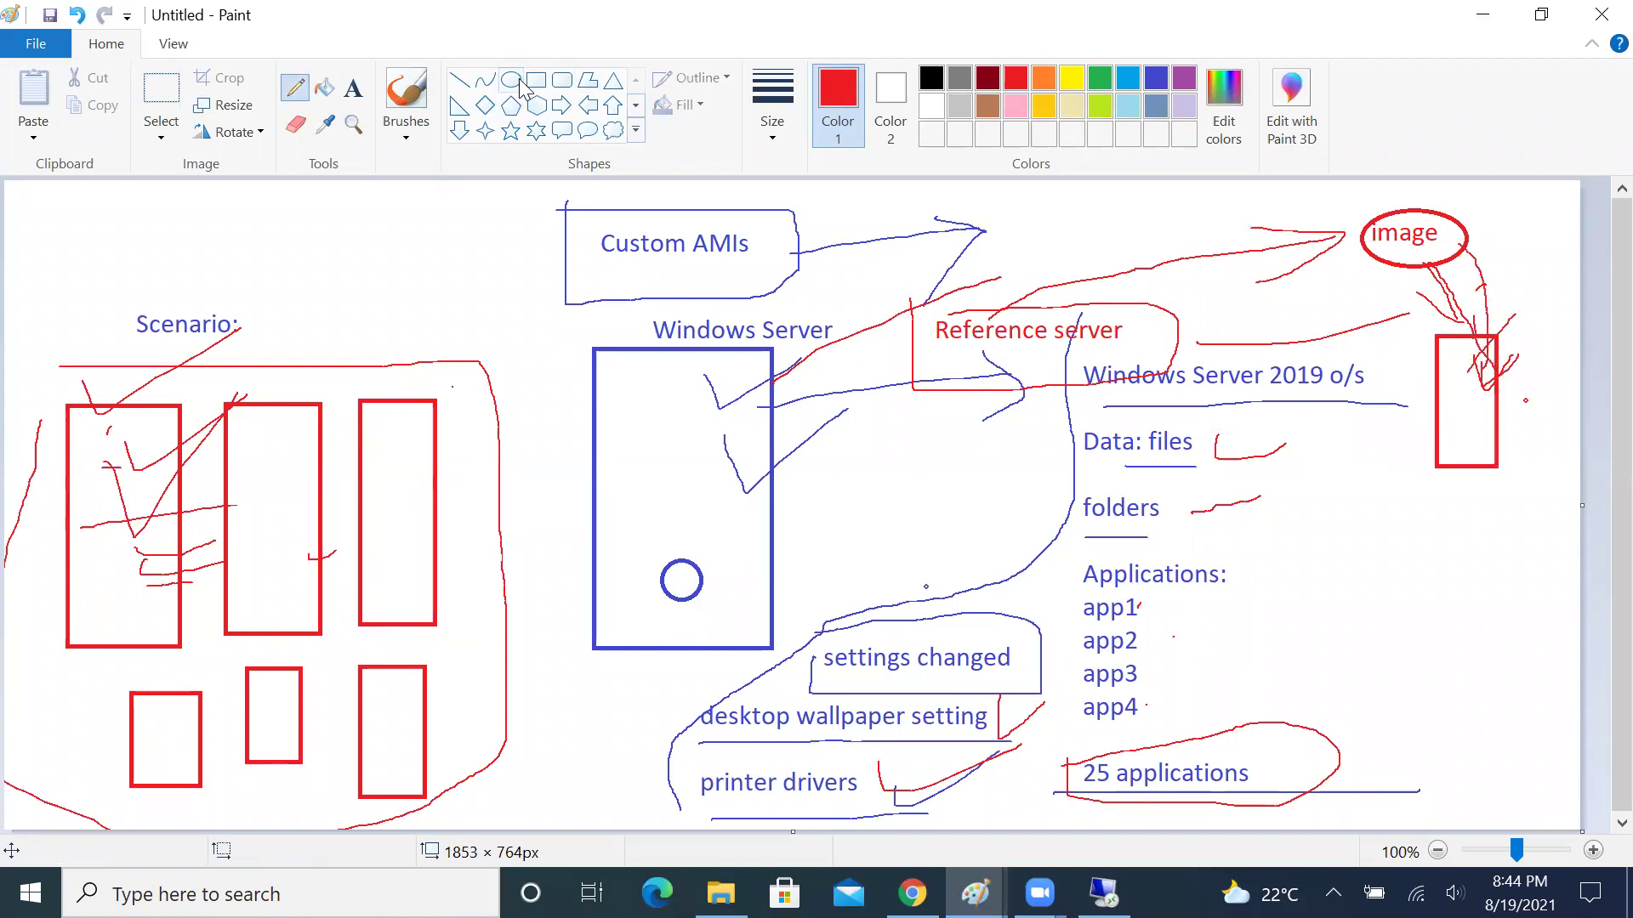
- Add a larger red rectangle beneath and sweep red curves from 'image' across the diagram
{"action": "left_click", "coordinate": [562, 80]}
{"action": "left_click", "coordinate": [536, 80]}
{"action": "mouse_move", "coordinate": [1405, 514]}
{"action": "left_mouse_down"}
{"action": "mouse_move", "coordinate": [1481, 655]}
{"action": "mouse_move", "coordinate": [1467, 796]}
{"action": "mouse_move", "coordinate": [1565, 674]}
{"action": "left_mouse_up"}
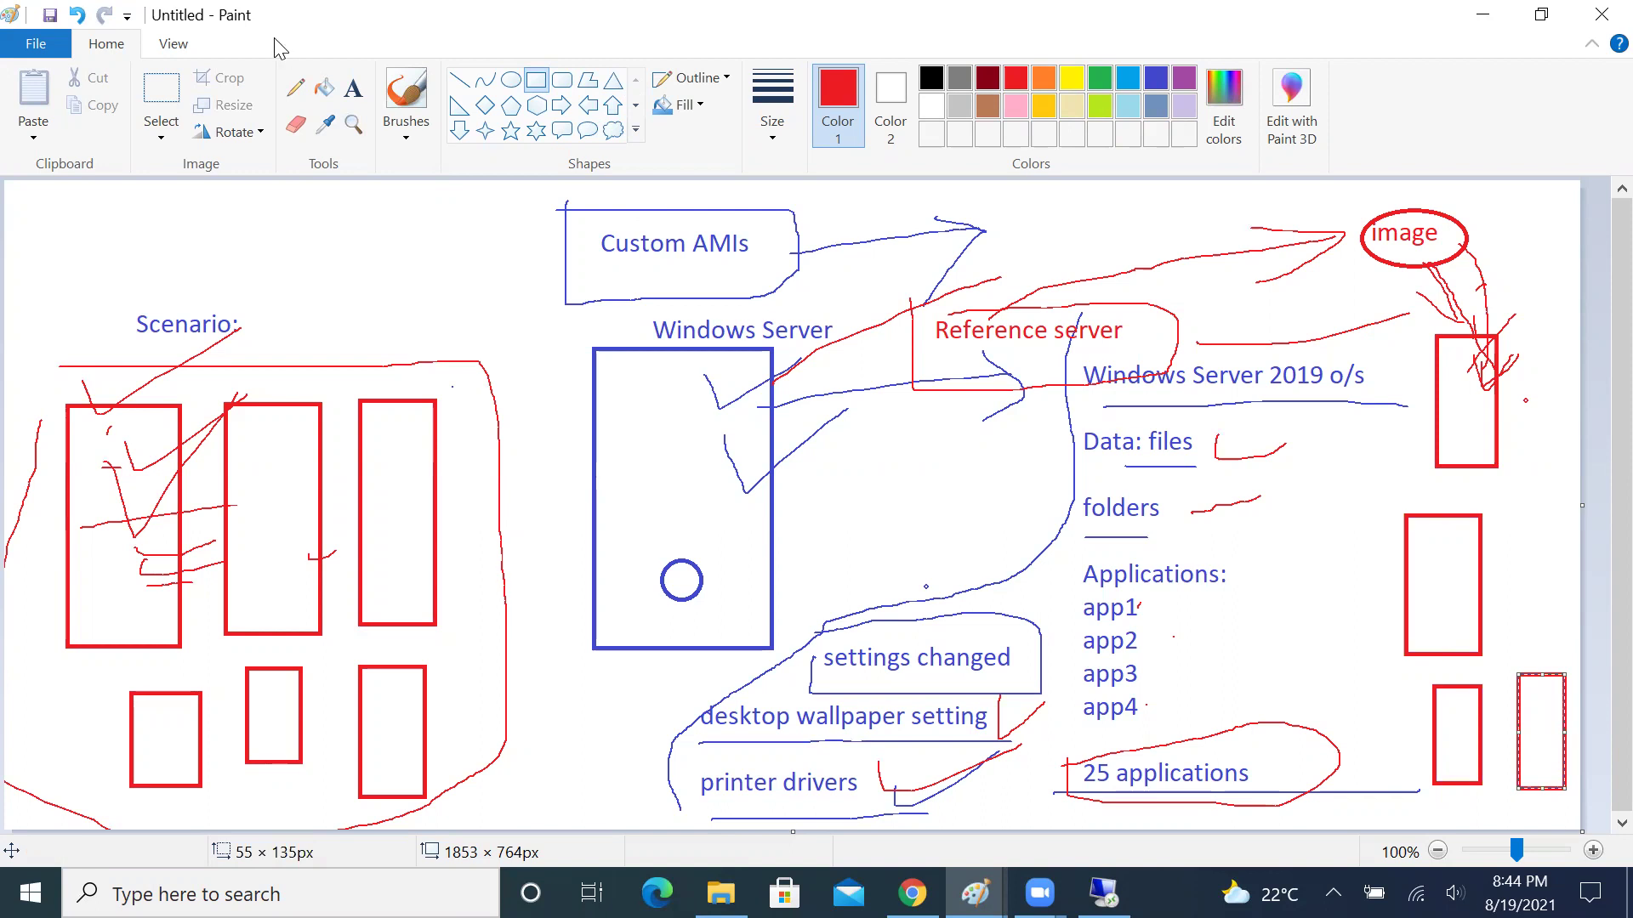
{"action": "left_click", "coordinate": [297, 88]}
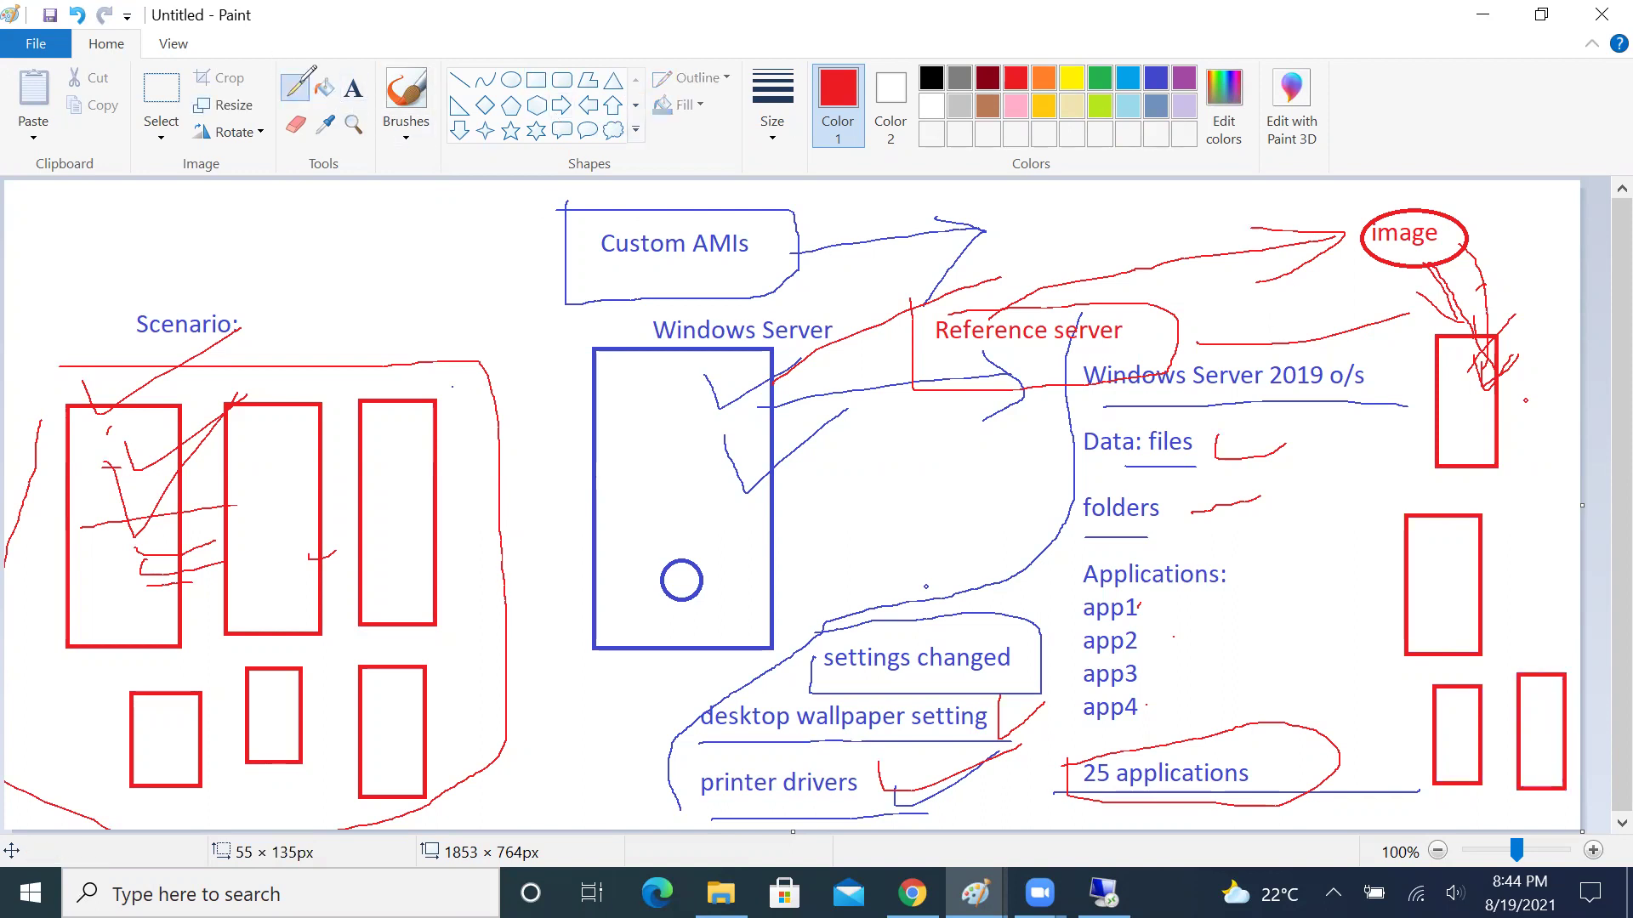
{"action": "mouse_move", "coordinate": [1446, 244]}
{"action": "left_mouse_down"}
{"action": "mouse_move", "coordinate": [1522, 472]}
{"action": "mouse_move", "coordinate": [1474, 557]}
{"action": "mouse_move", "coordinate": [1514, 315]}
{"action": "mouse_move", "coordinate": [1572, 595]}
{"action": "mouse_move", "coordinate": [1548, 710]}
{"action": "mouse_move", "coordinate": [1488, 365]}
{"action": "mouse_move", "coordinate": [1484, 693]}
{"action": "left_mouse_up"}
{"action": "left_click_drag", "start_coordinate": [726, 371], "coordinate": [933, 319]}
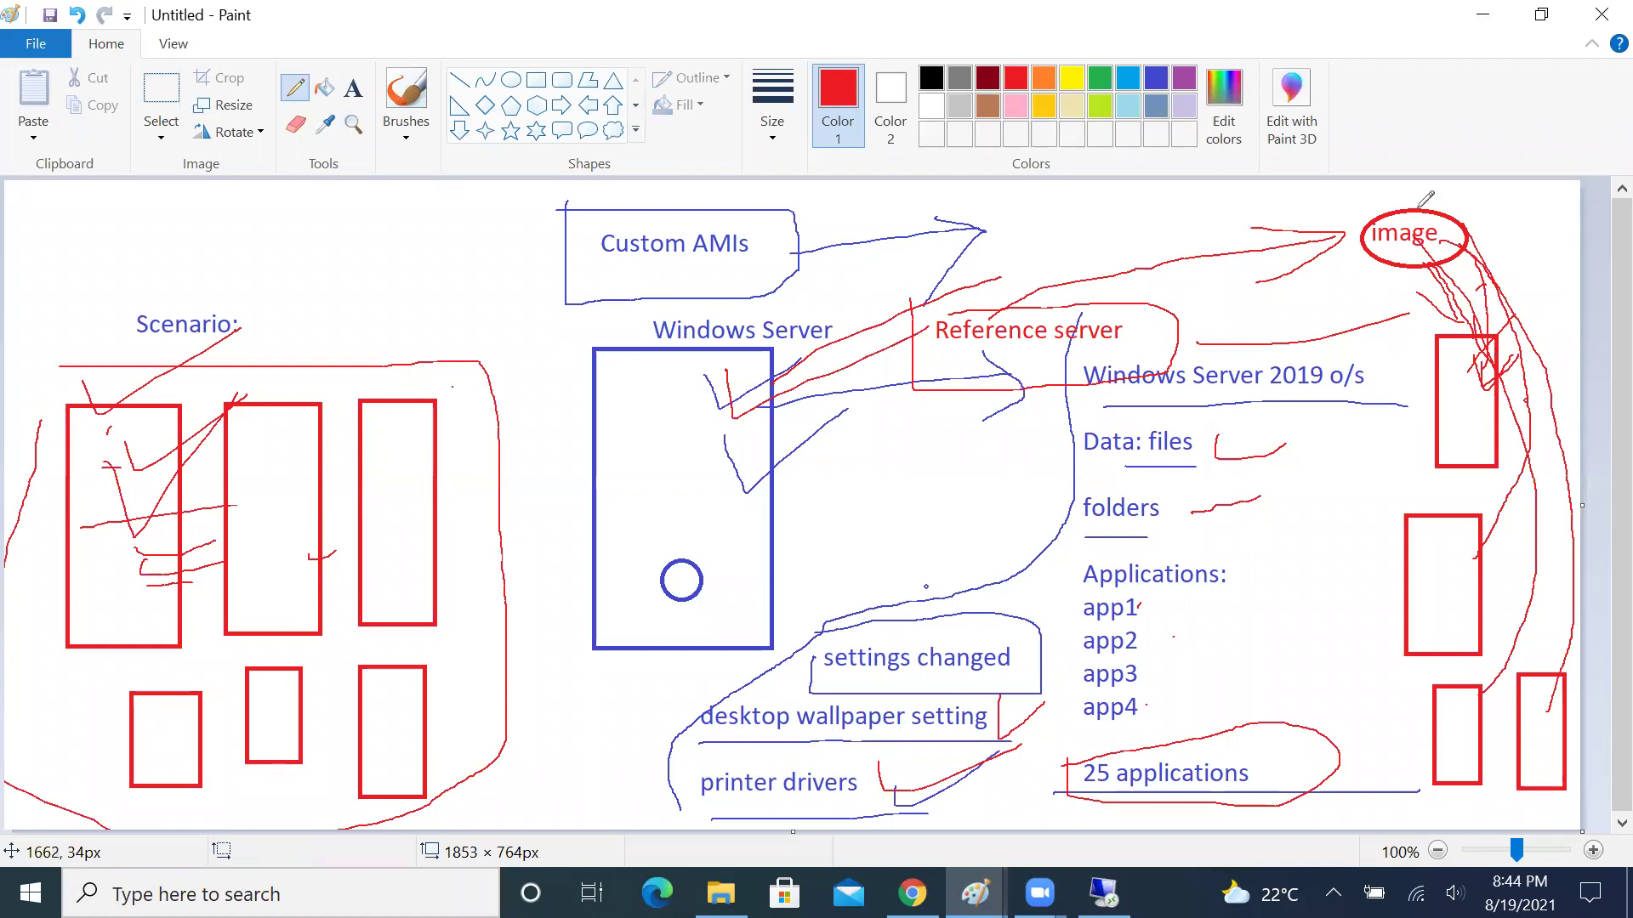
{"action": "left_click_drag", "start_coordinate": [1419, 208], "coordinate": [1522, 170]}
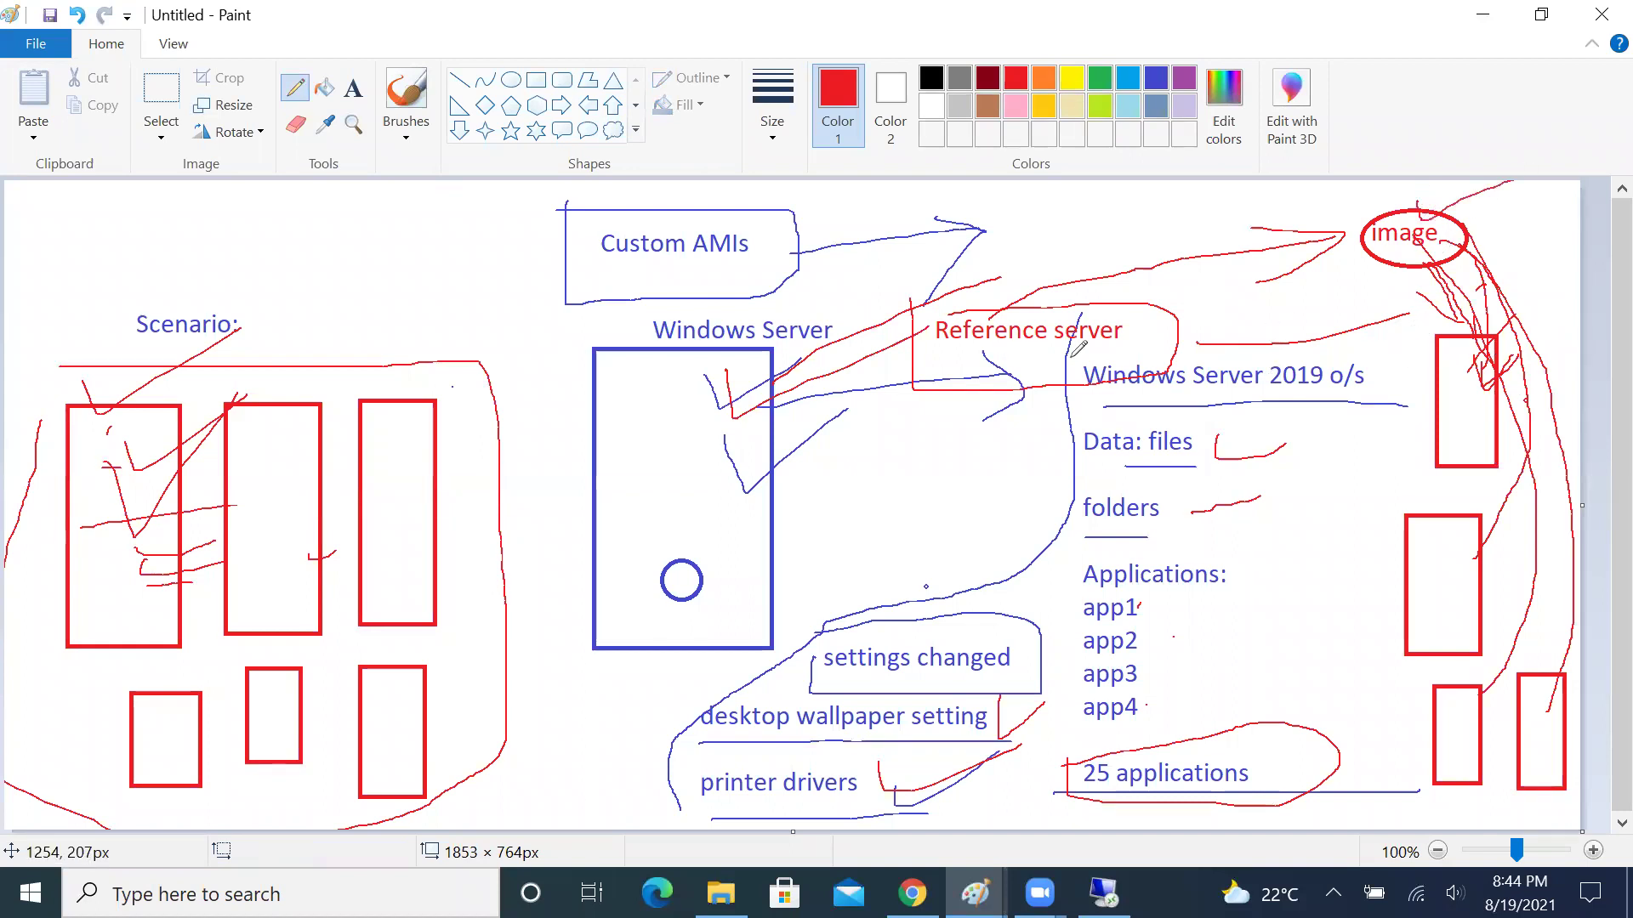
{"action": "left_click_drag", "start_coordinate": [861, 648], "coordinate": [858, 691]}
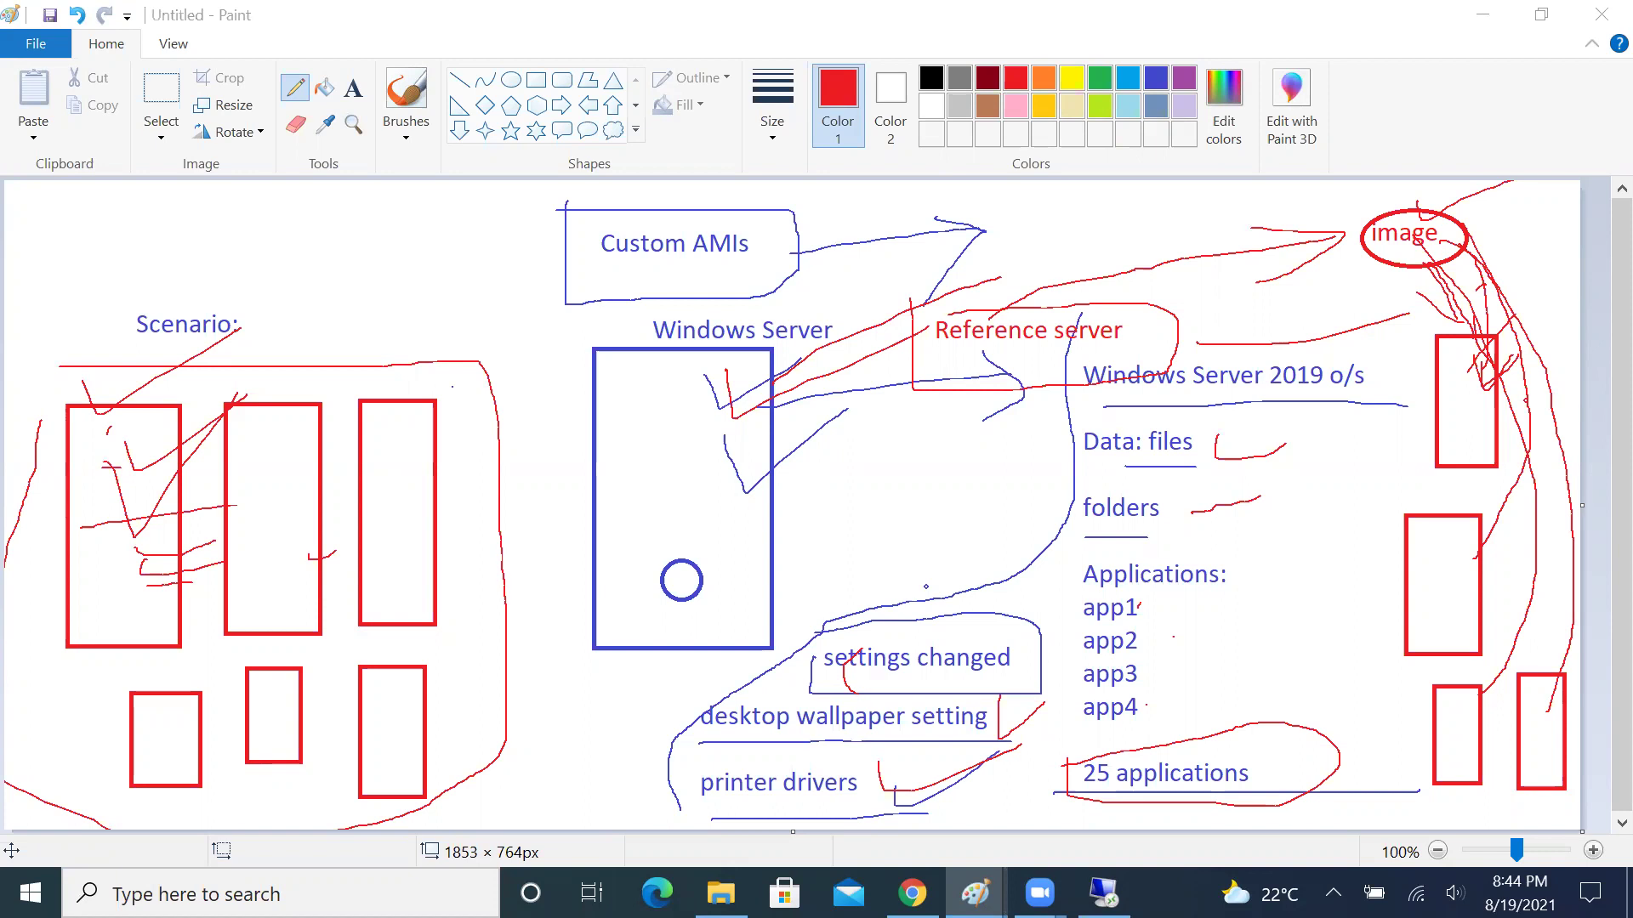
- Minimize Paint and open the EC2 dashboard by searching 'ec2' in AWS services
{"action": "left_click", "coordinate": [1482, 14]}
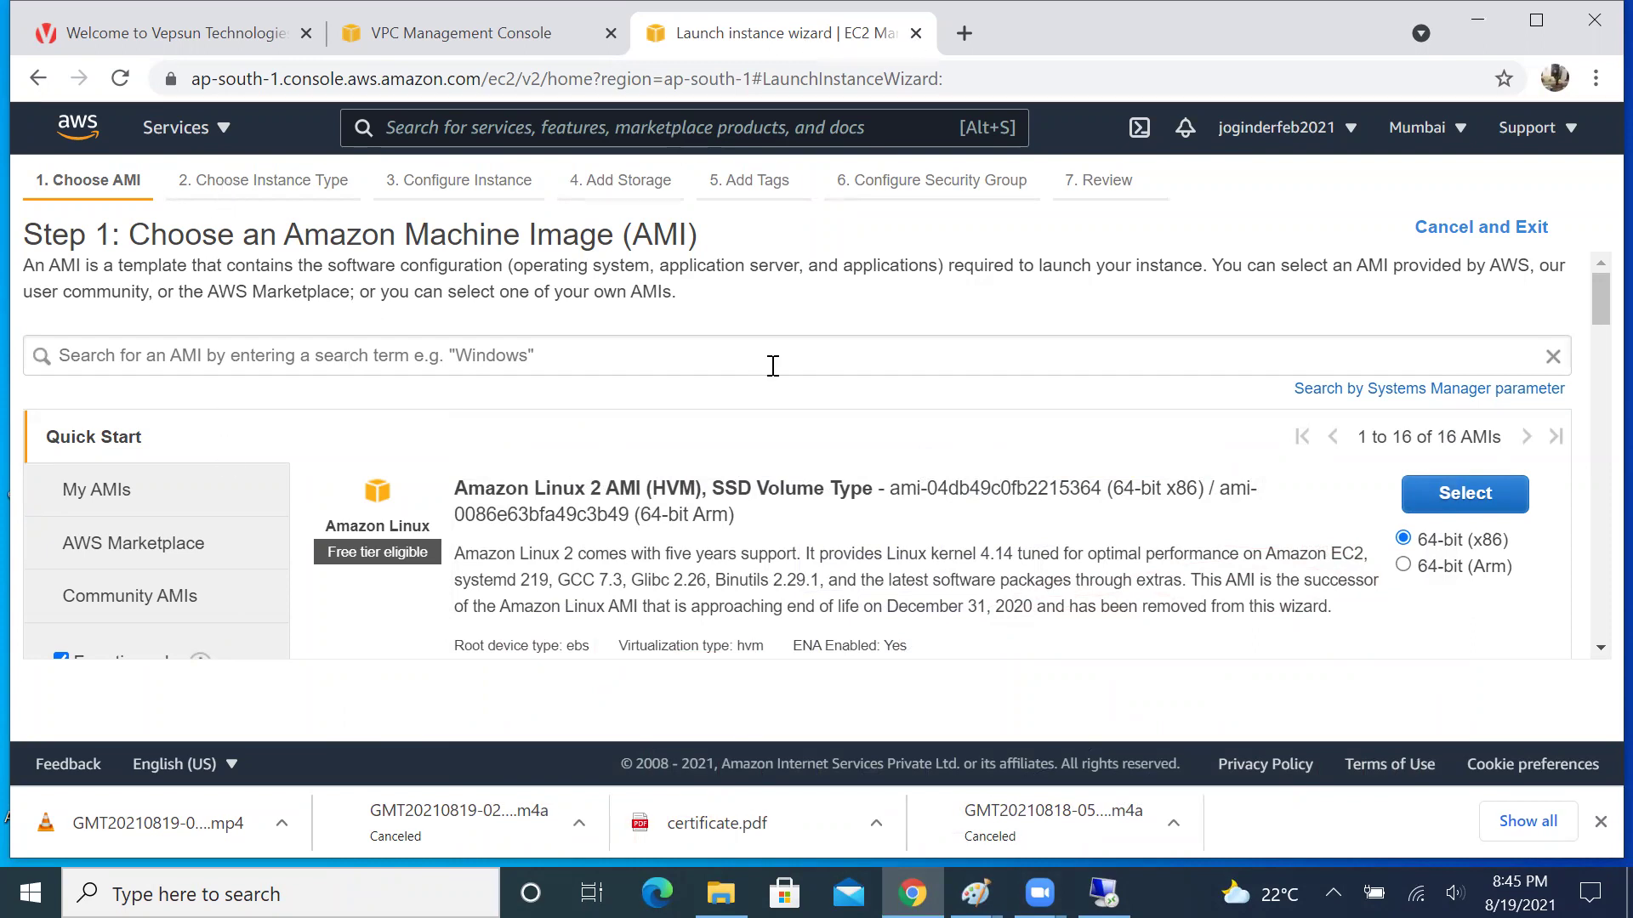
{"action": "mouse_move", "coordinate": [1599, 302]}
{"action": "left_mouse_down"}
{"action": "mouse_move", "coordinate": [1599, 493]}
{"action": "mouse_move", "coordinate": [1599, 302]}
{"action": "left_mouse_up"}
{"action": "left_click", "coordinate": [427, 119]}
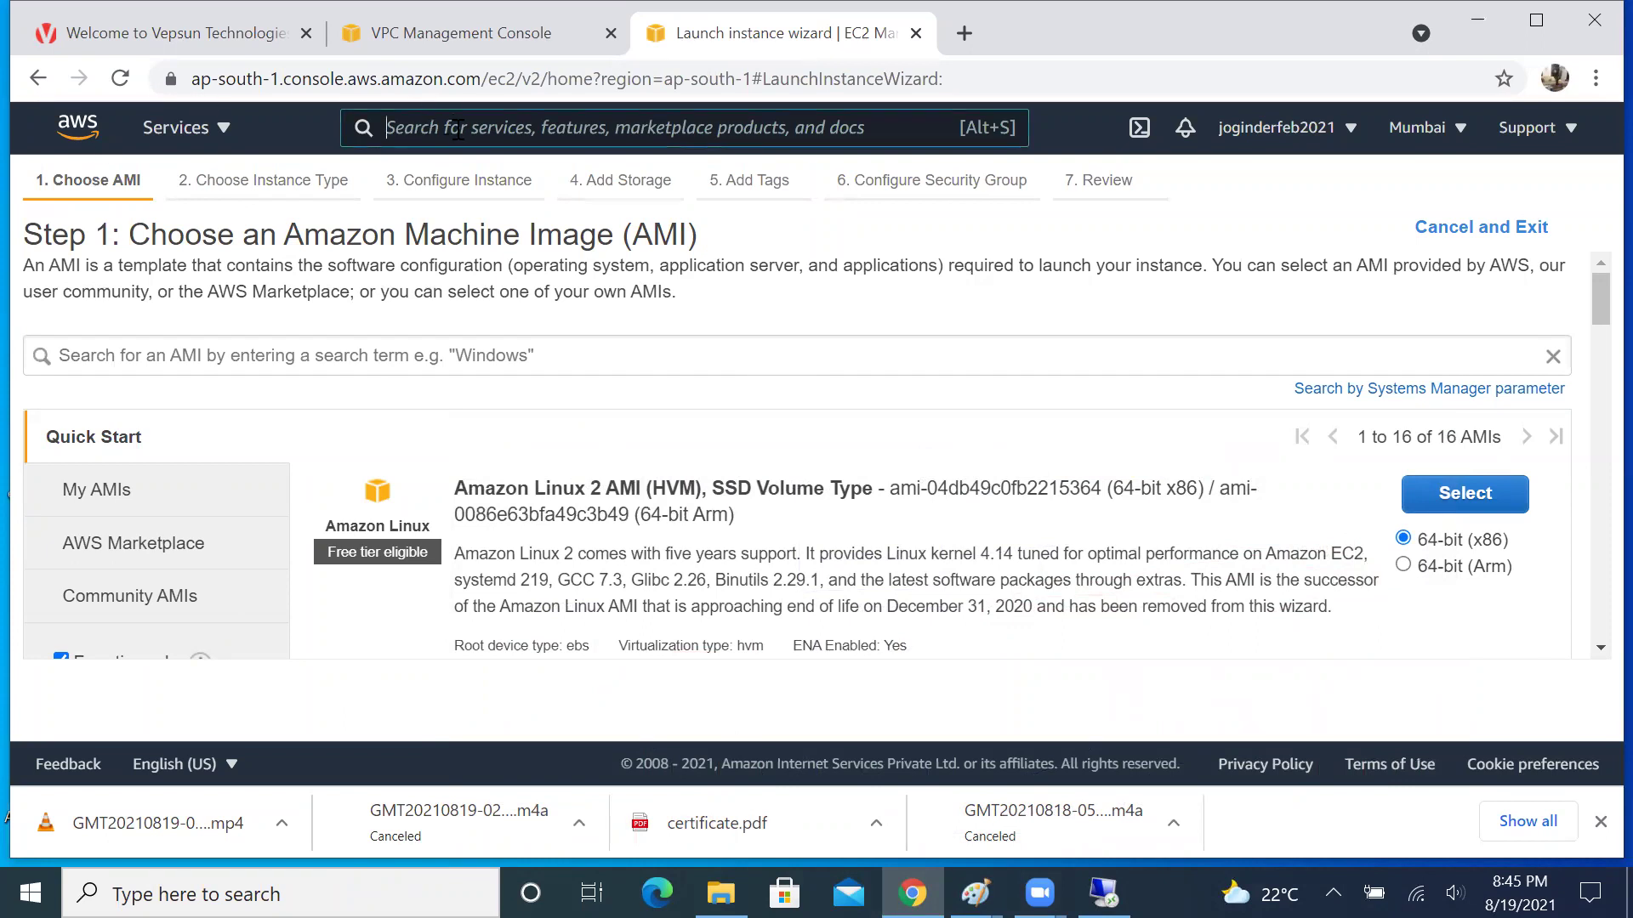
{"action": "type", "text": "ec2"}
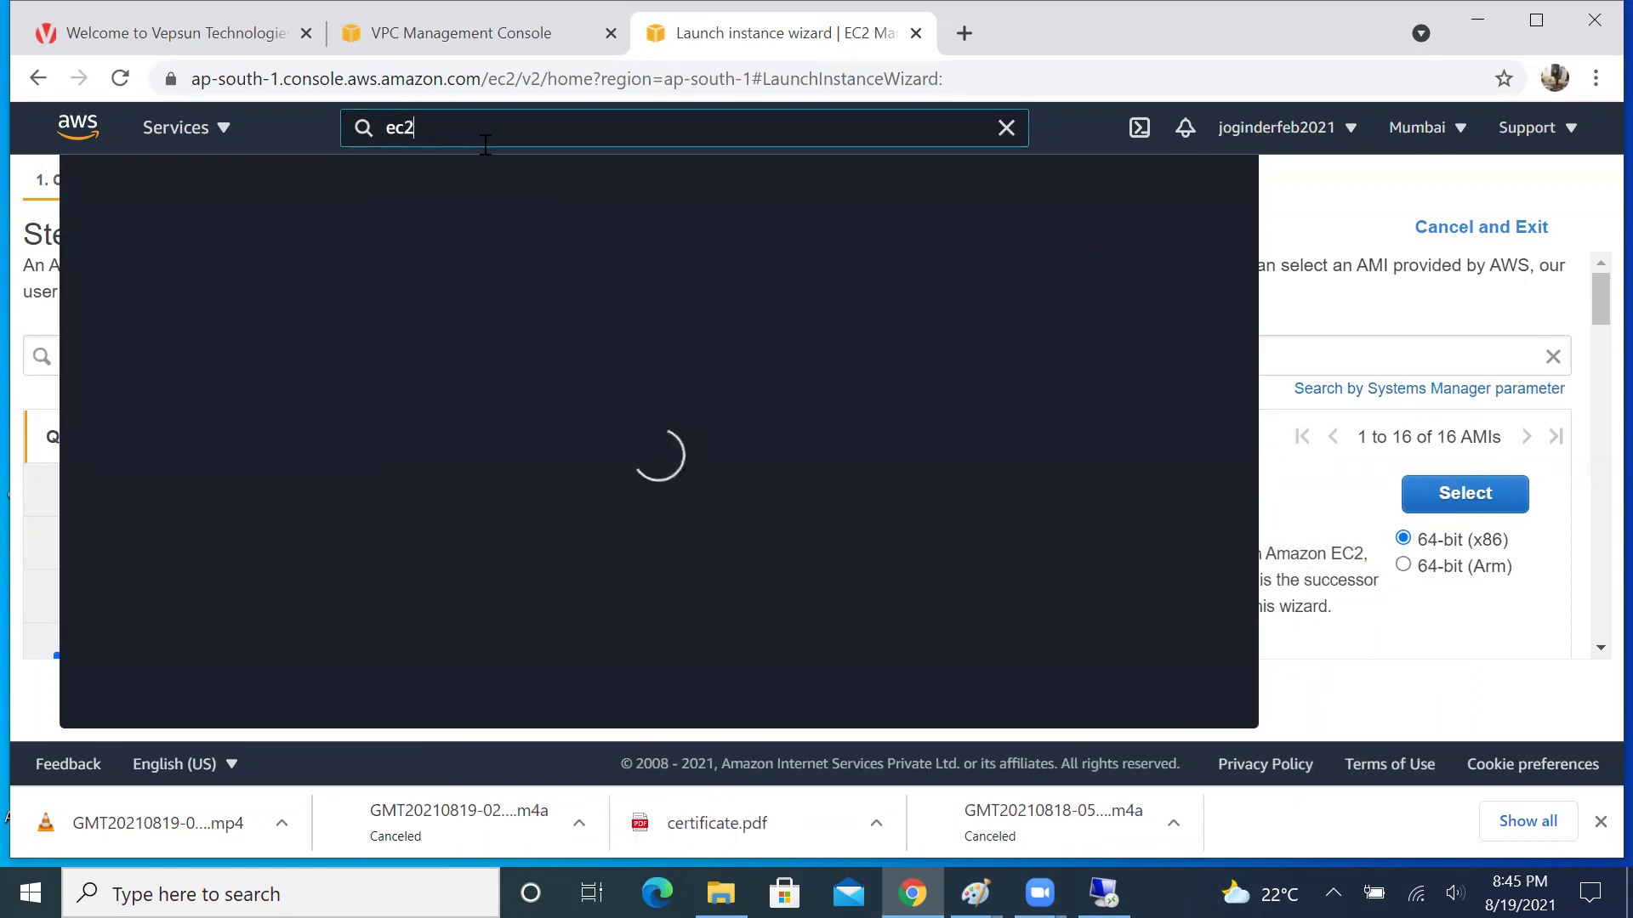
{"action": "left_click", "coordinate": [461, 331]}
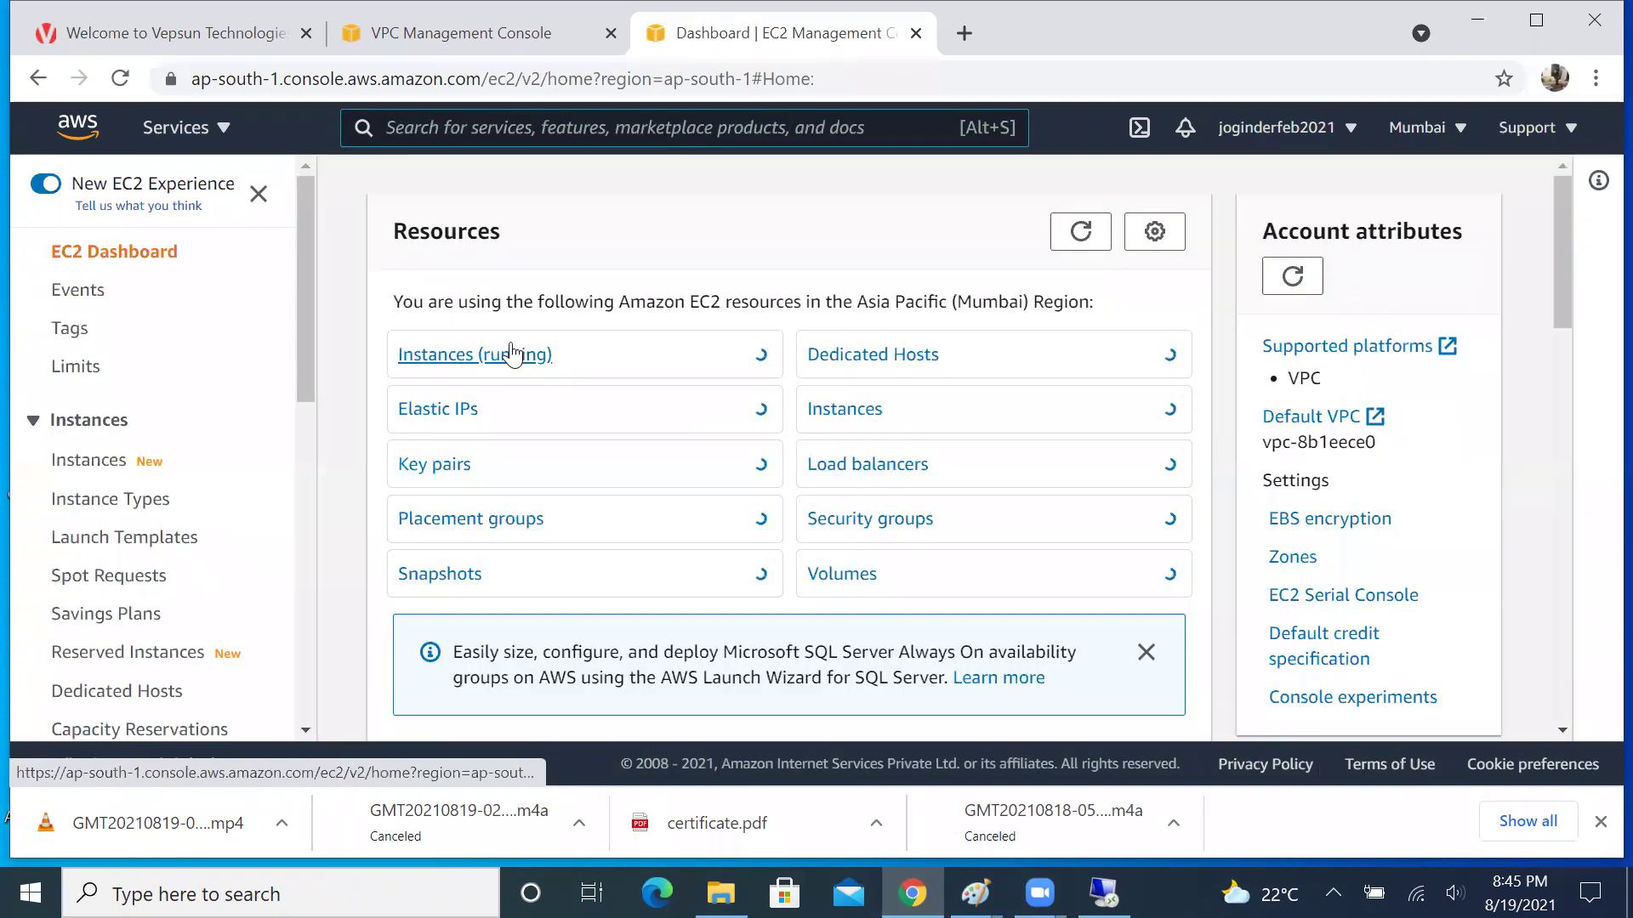
- Terminate the DB Server 1 instance from the running Instances list
{"action": "left_click", "coordinate": [504, 356]}
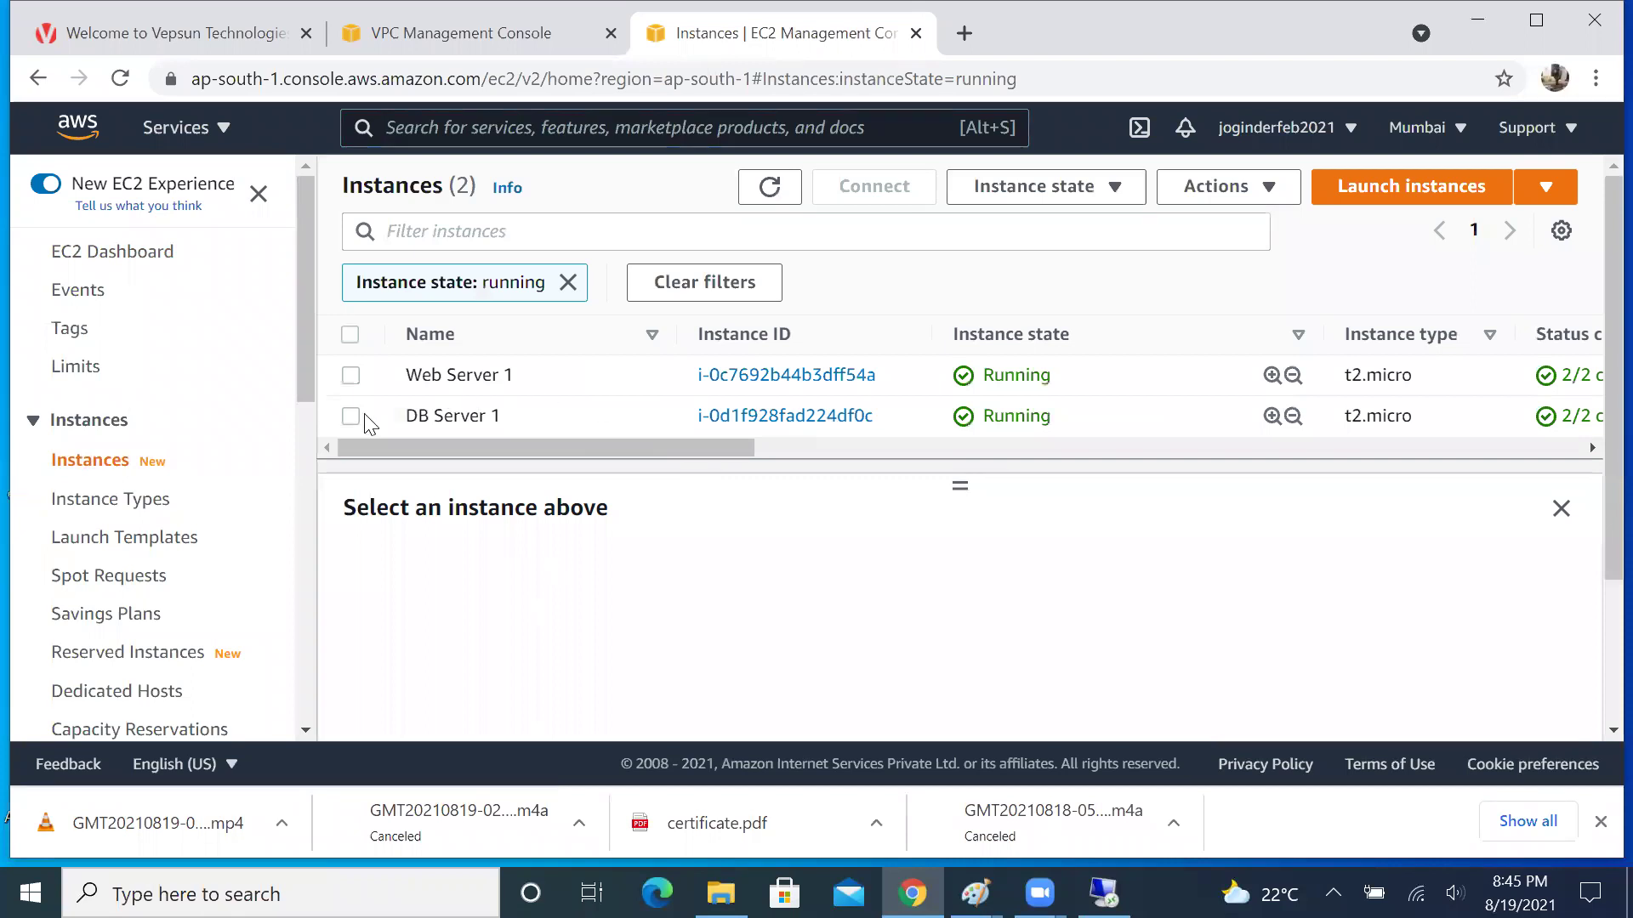
{"action": "left_click", "coordinate": [351, 416]}
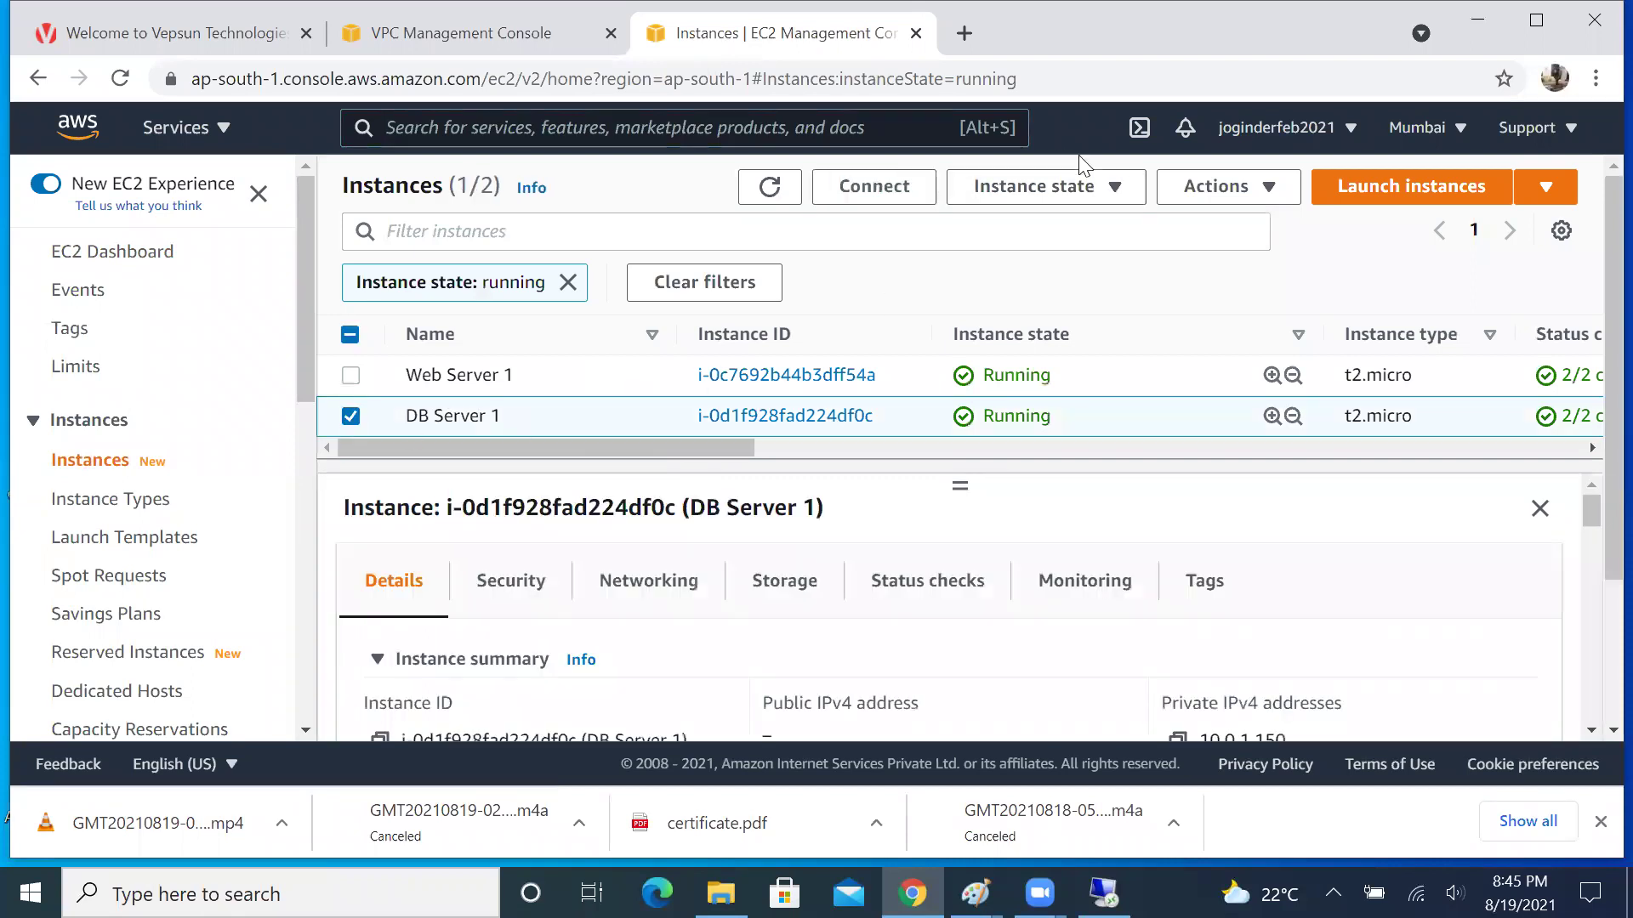
{"action": "left_click", "coordinate": [1074, 194]}
{"action": "left_click", "coordinate": [1160, 378]}
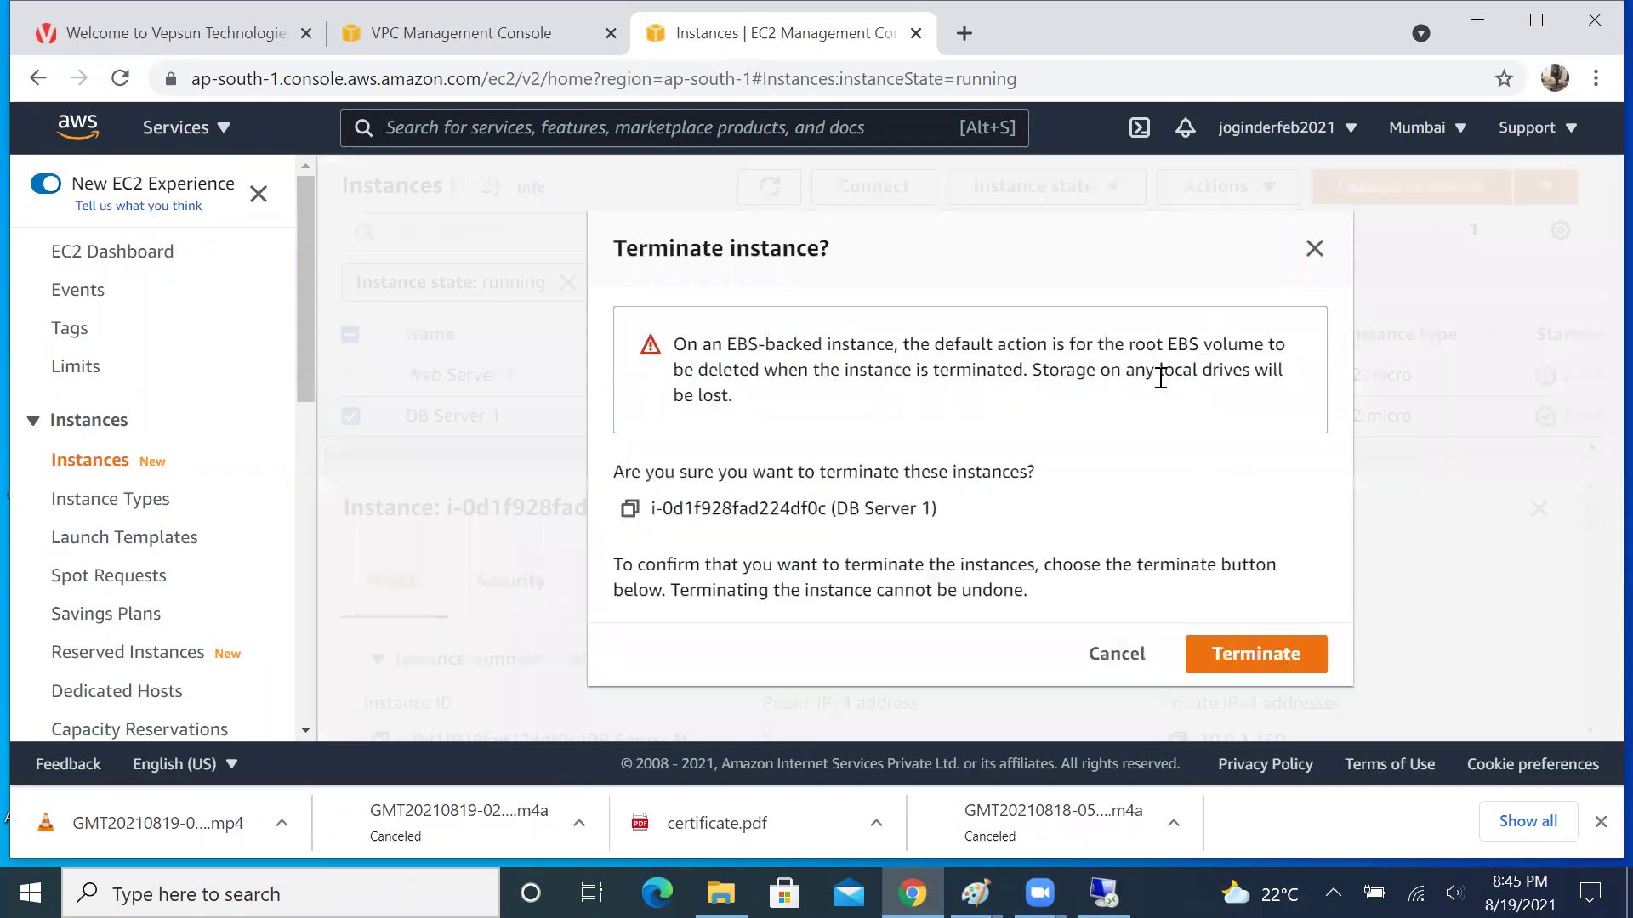
{"action": "left_click", "coordinate": [1256, 654]}
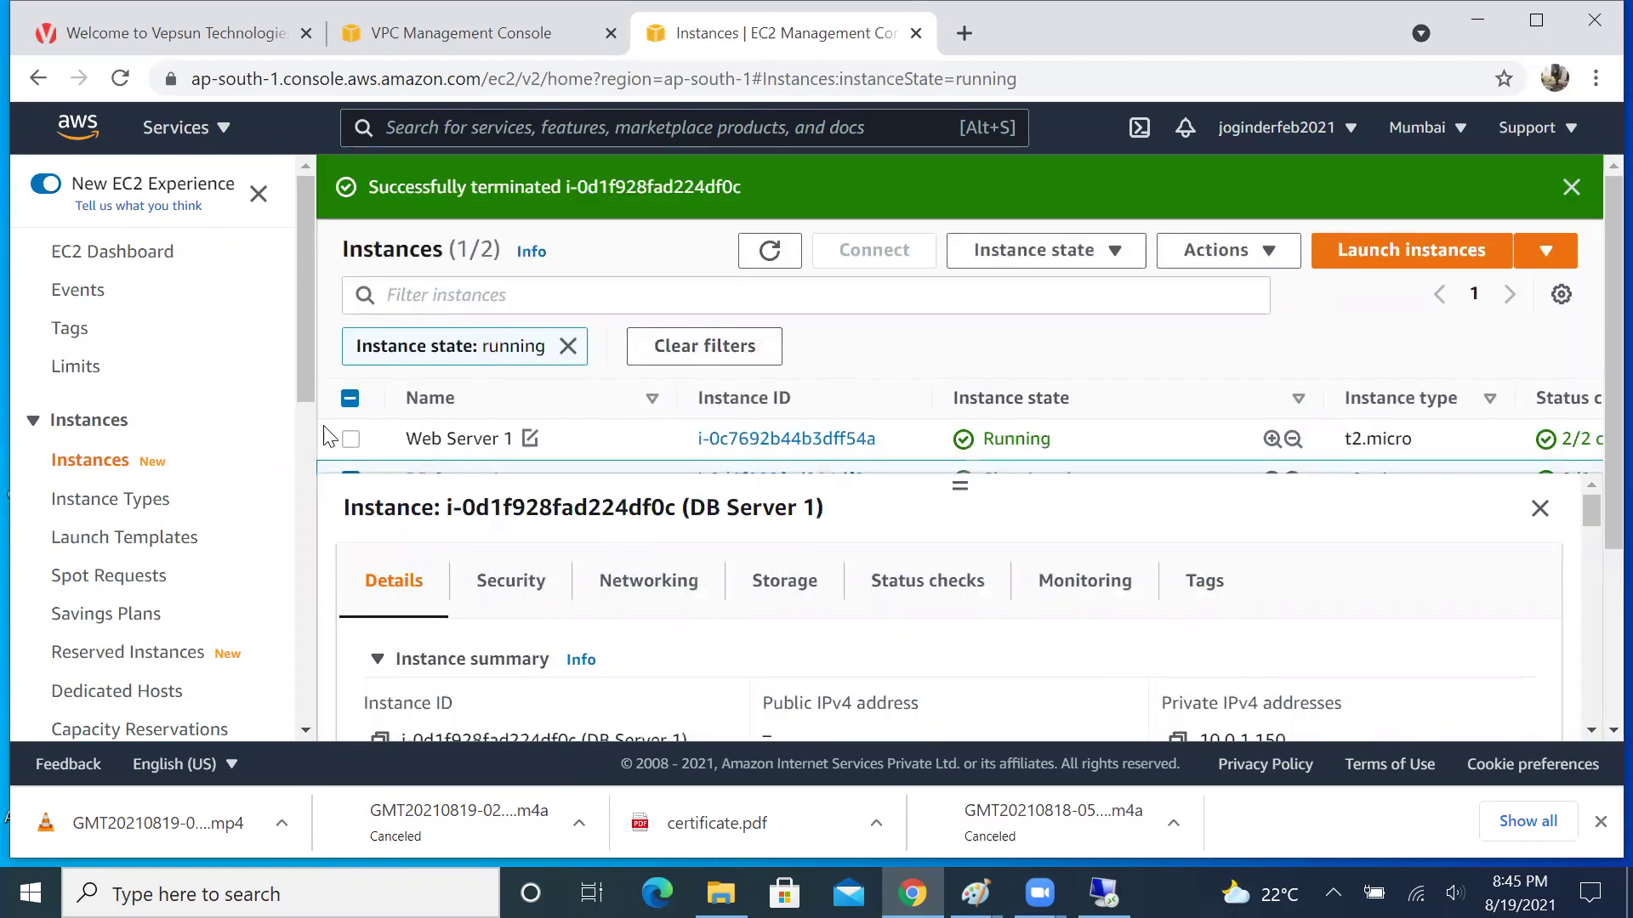
- Rename Web Server 1 to 'Reference' and save it
{"action": "left_click", "coordinate": [530, 438]}
{"action": "left_click_drag", "start_coordinate": [748, 481], "coordinate": [341, 483]}
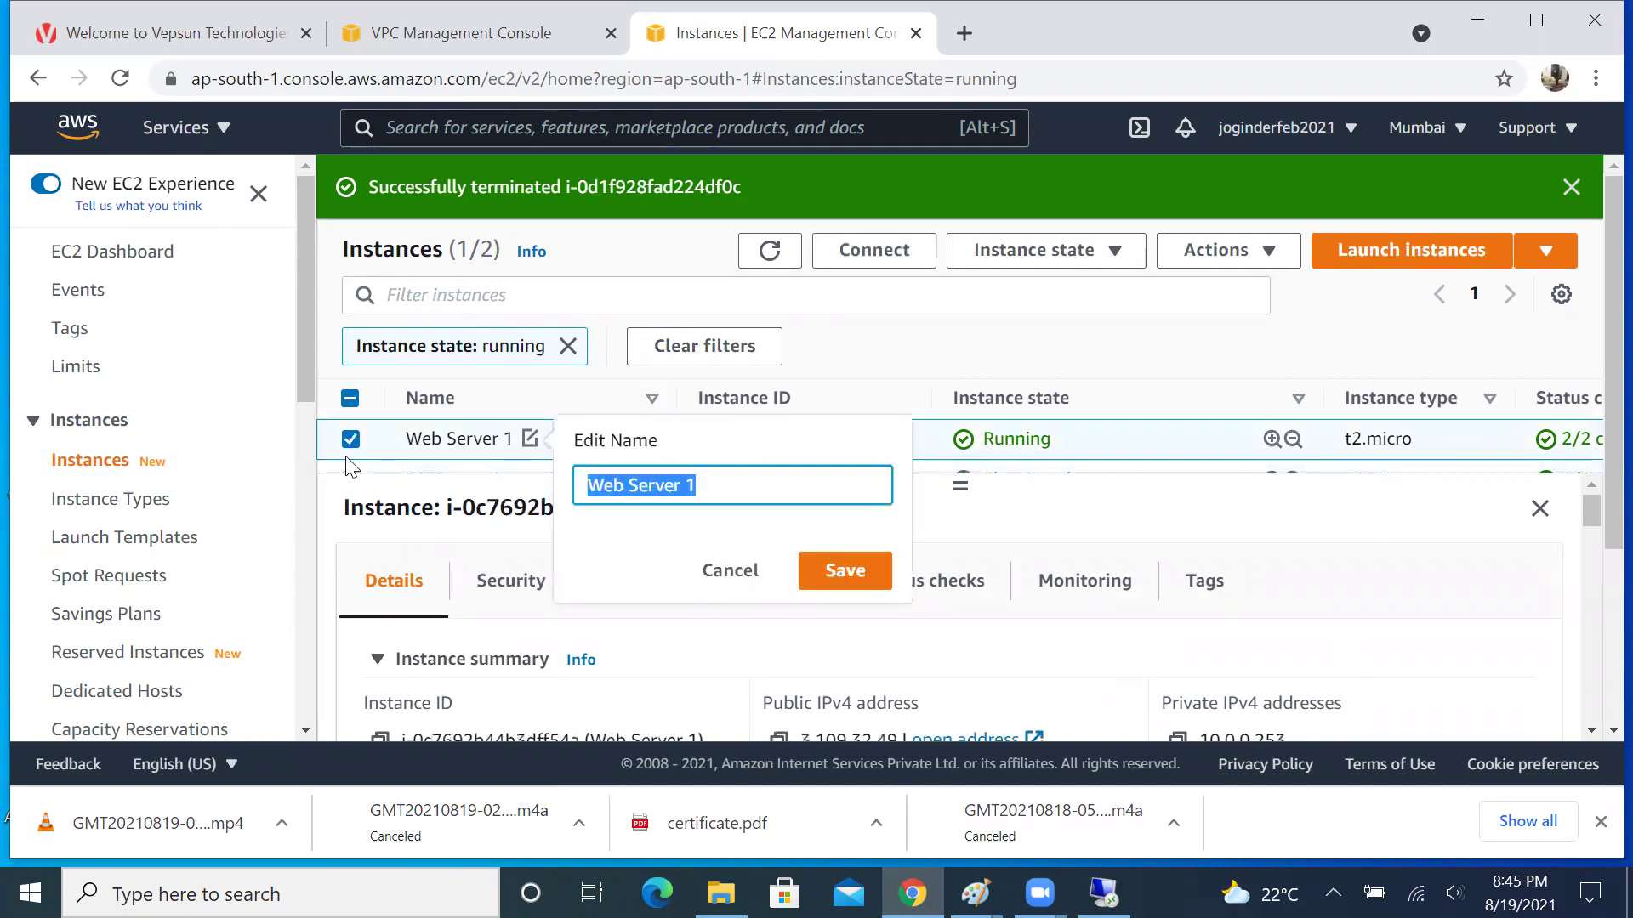
{"action": "type", "text": "Referenc"}
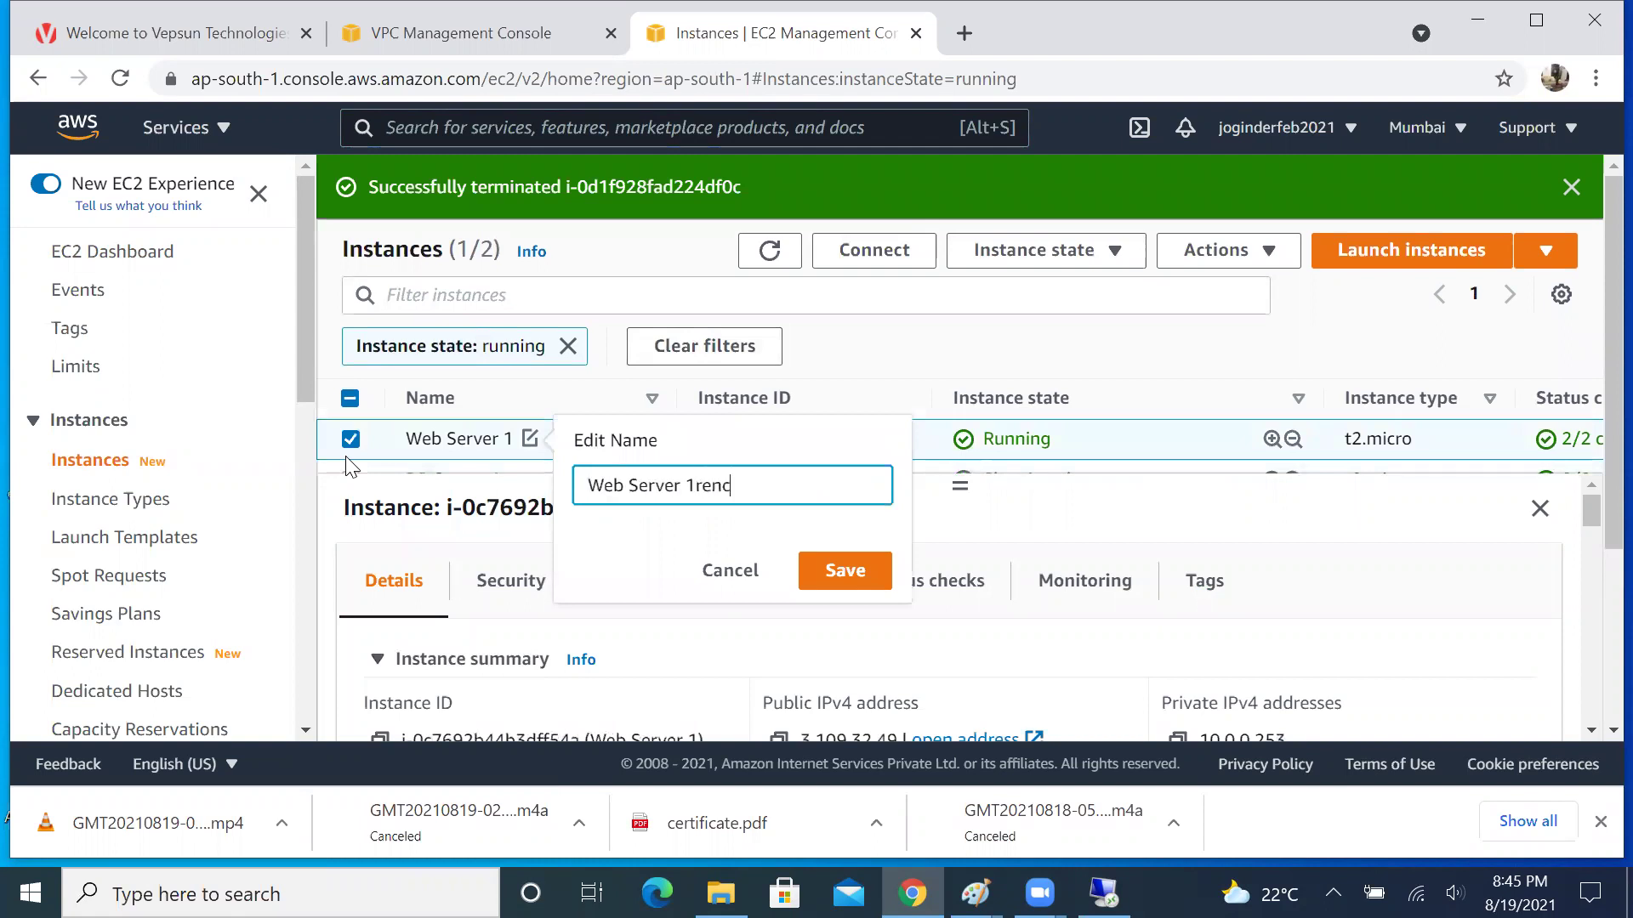
{"action": "key", "text": "BackSpace"}
{"action": "key", "text": "BackSpace"}
{"action": "key", "text": "BackSpace"}
{"action": "key", "text": "BackSpace"}
{"action": "key", "text": "BackSpace"}
{"action": "key", "text": "BackSpace"}
{"action": "key", "text": "BackSpace"}
{"action": "key", "text": "BackSpace"}
{"action": "key", "text": "BackSpace"}
{"action": "key", "text": "BackSpace"}
{"action": "key", "text": "BackSpace"}
{"action": "key", "text": "BackSpace"}
{"action": "key", "text": "BackSpace"}
{"action": "key", "text": "BackSpace"}
{"action": "key", "text": "BackSpace"}
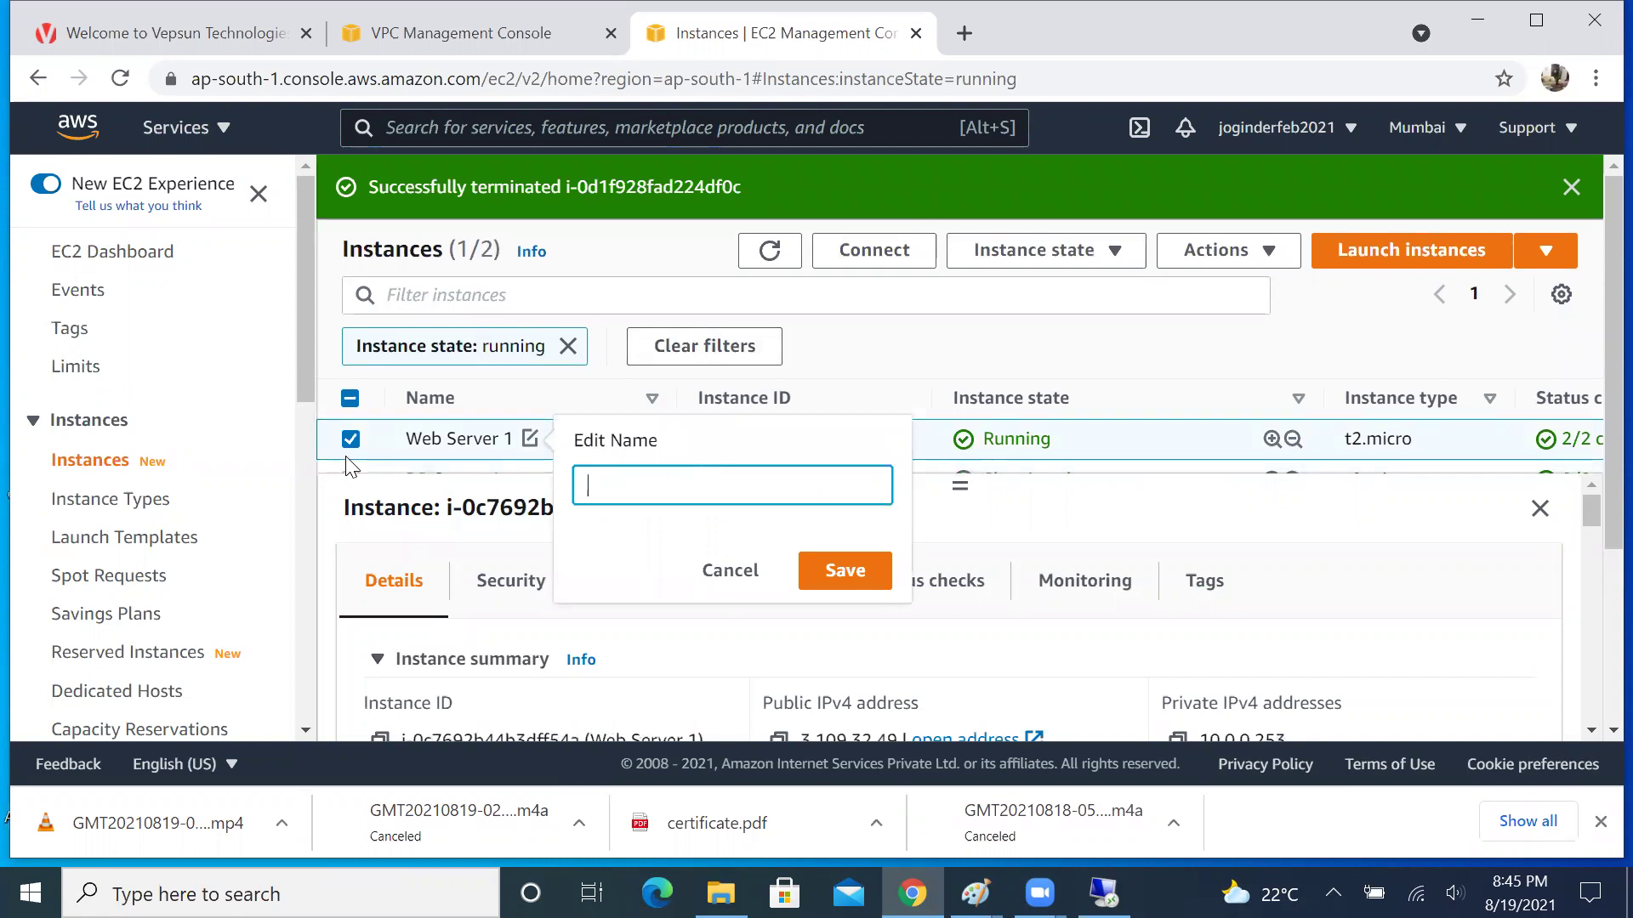
{"action": "type", "text": "Reference Ser"}
{"action": "key", "text": "BackSpace"}
{"action": "key", "text": "BackSpace"}
{"action": "key", "text": "BackSpace"}
{"action": "key", "text": "BackSpace"}
{"action": "key", "text": "BackSpace"}
{"action": "key", "text": "BackSpace"}
{"action": "key", "text": "BackSpace"}
{"action": "key", "text": "BackSpace"}
{"action": "key", "text": "BackSpace"}
{"action": "key", "text": "BackSpace"}
{"action": "key", "text": "ctrl+z"}
{"action": "key", "text": "BackSpace"}
{"action": "key", "text": "BackSpace"}
{"action": "key", "text": "BackSpace"}
{"action": "key", "text": "BackSpace"}
{"action": "key", "text": "BackSpace"}
{"action": "key", "text": "BackSpace"}
{"action": "key", "text": "BackSpace"}
{"action": "key", "text": "BackSpace"}
{"action": "key", "text": "BackSpace"}
{"action": "key", "text": "BackSpace"}
{"action": "key", "text": "BackSpace"}
{"action": "key", "text": "BackSpace"}
{"action": "type", "text": "Reference"}
{"action": "left_click", "coordinate": [863, 574]}
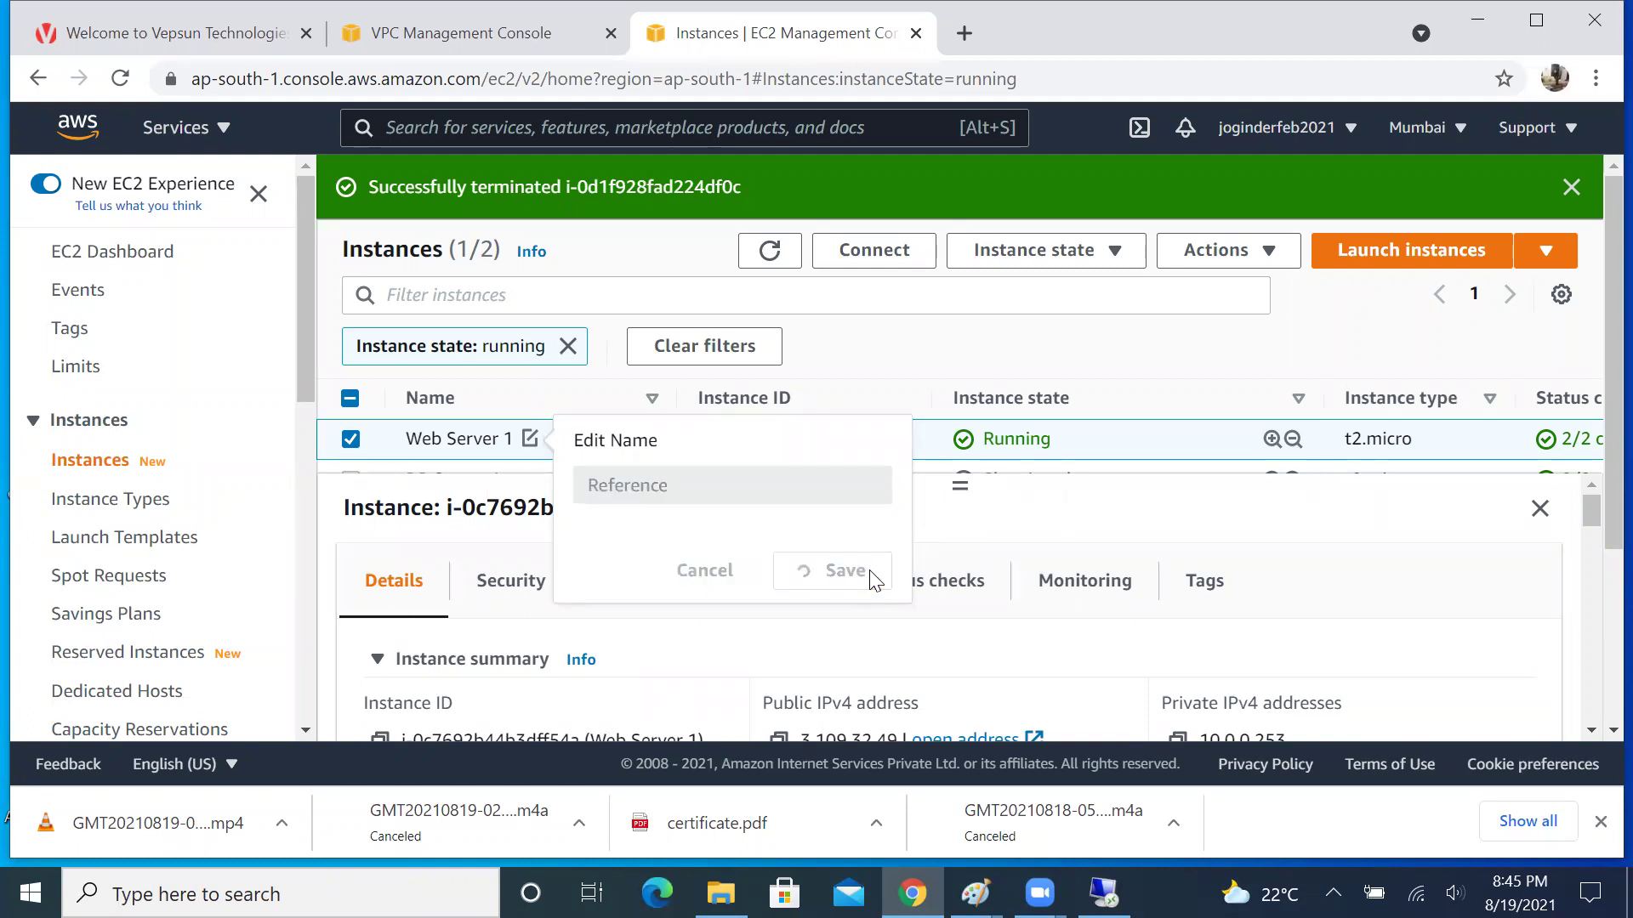
- Extend the instance name to 'Reference-Server' and save it
{"action": "left_click", "coordinate": [502, 439]}
{"action": "double_click", "coordinate": [681, 490]}
{"action": "left_click", "coordinate": [688, 491]}
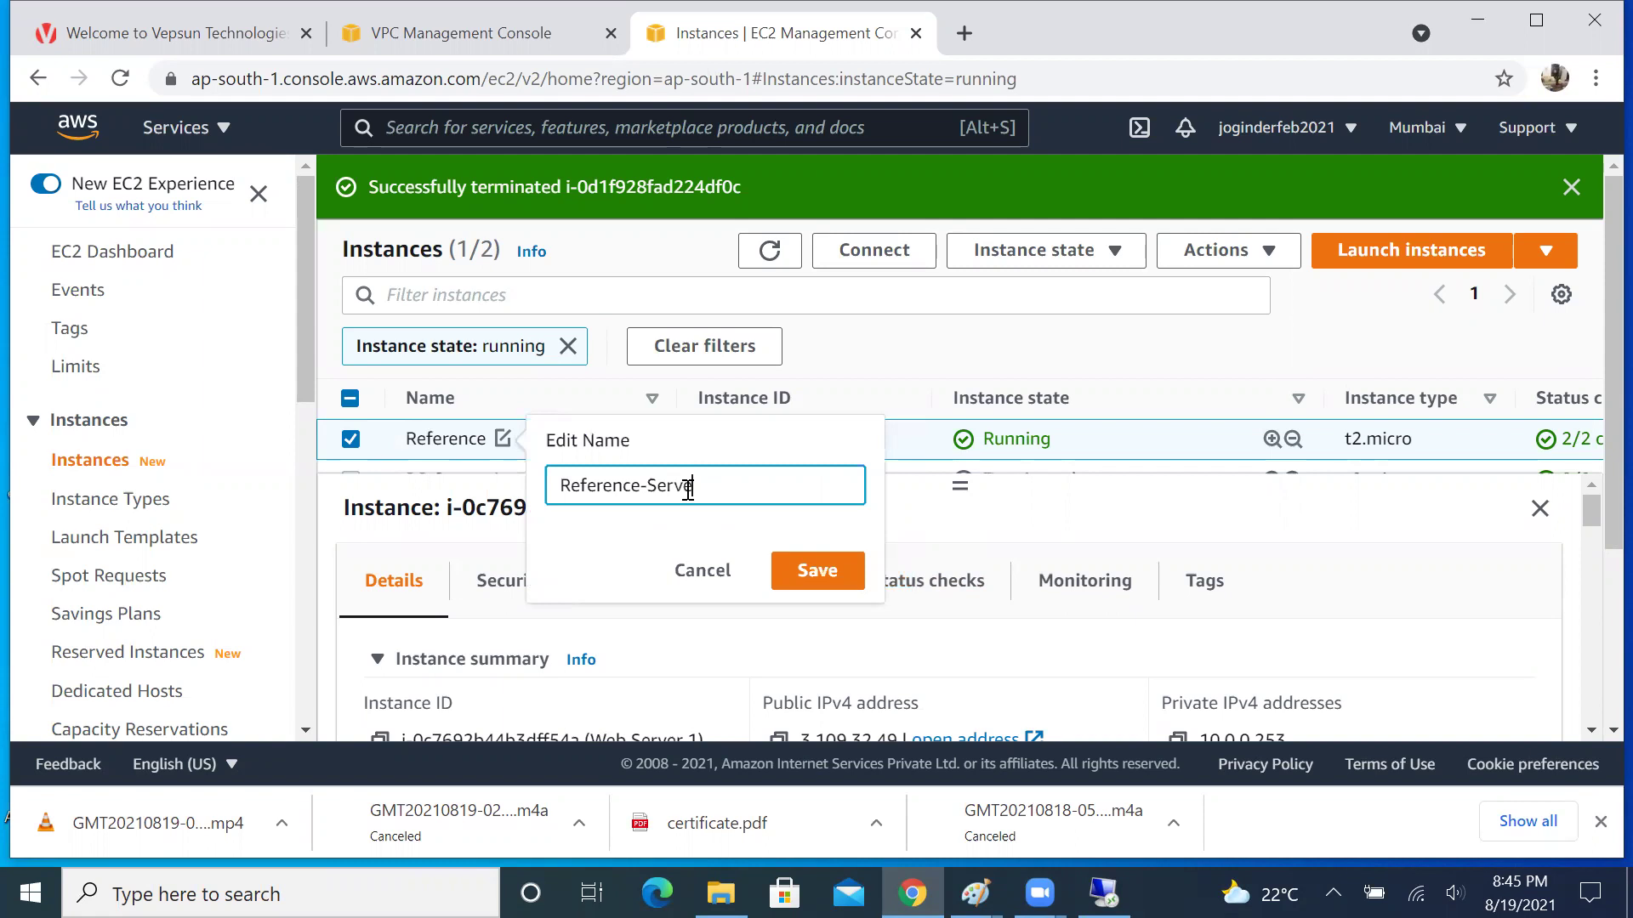
{"action": "left_click", "coordinate": [846, 568]}
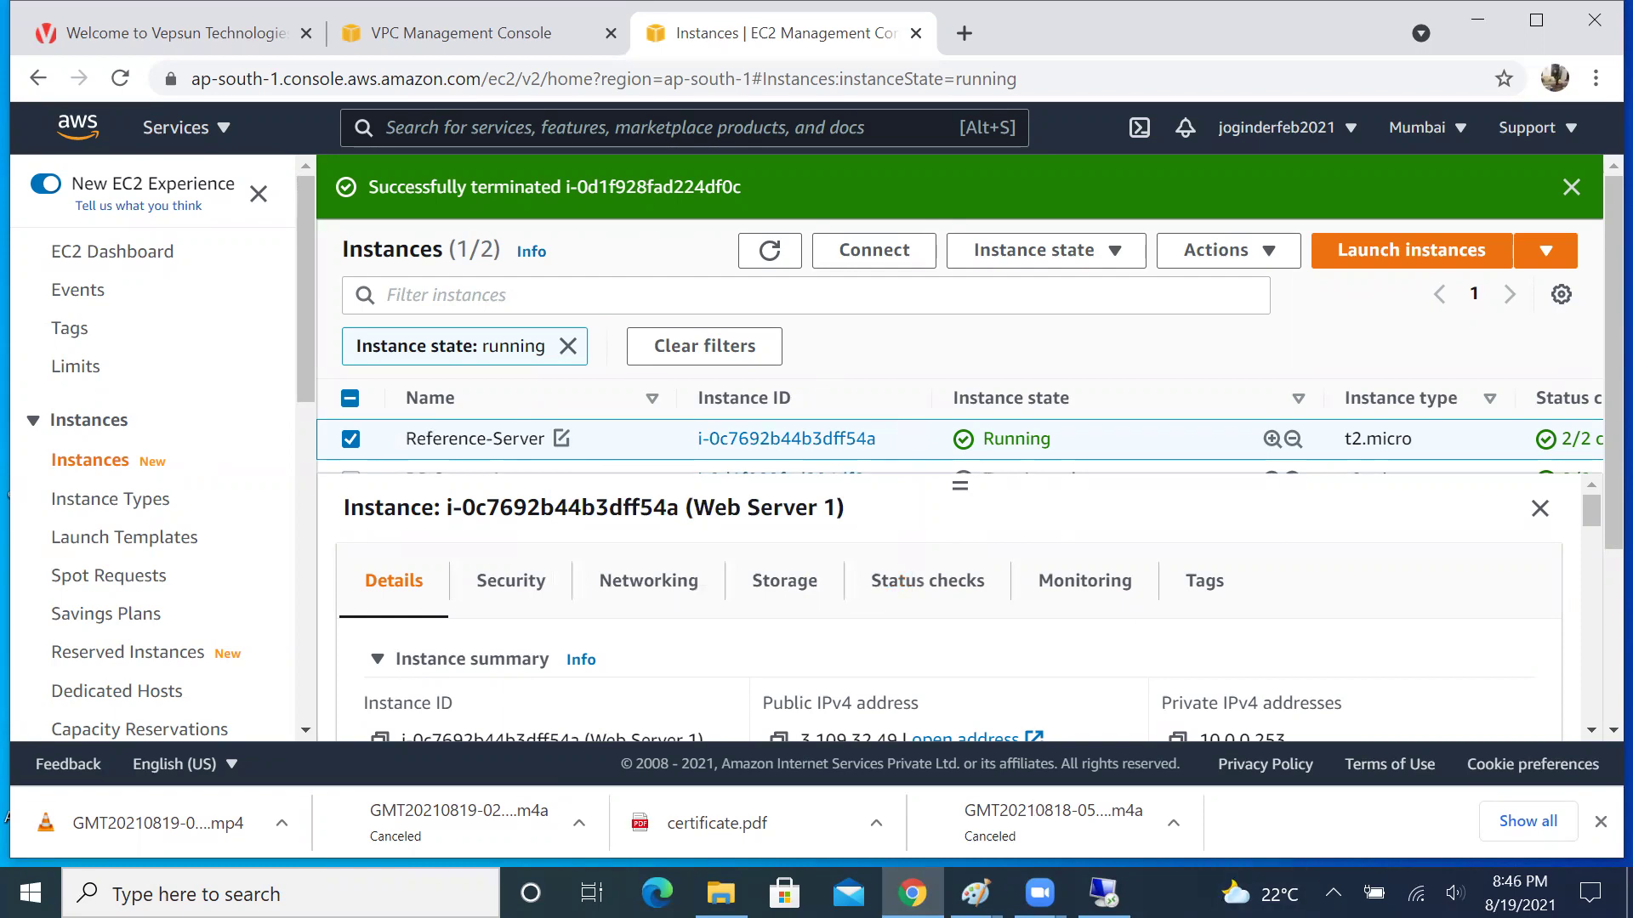
- Window the remote session and find the public IPv4 address 3.109.32.49 in the maximized EC2 page
{"action": "left_click", "coordinate": [1104, 893]}
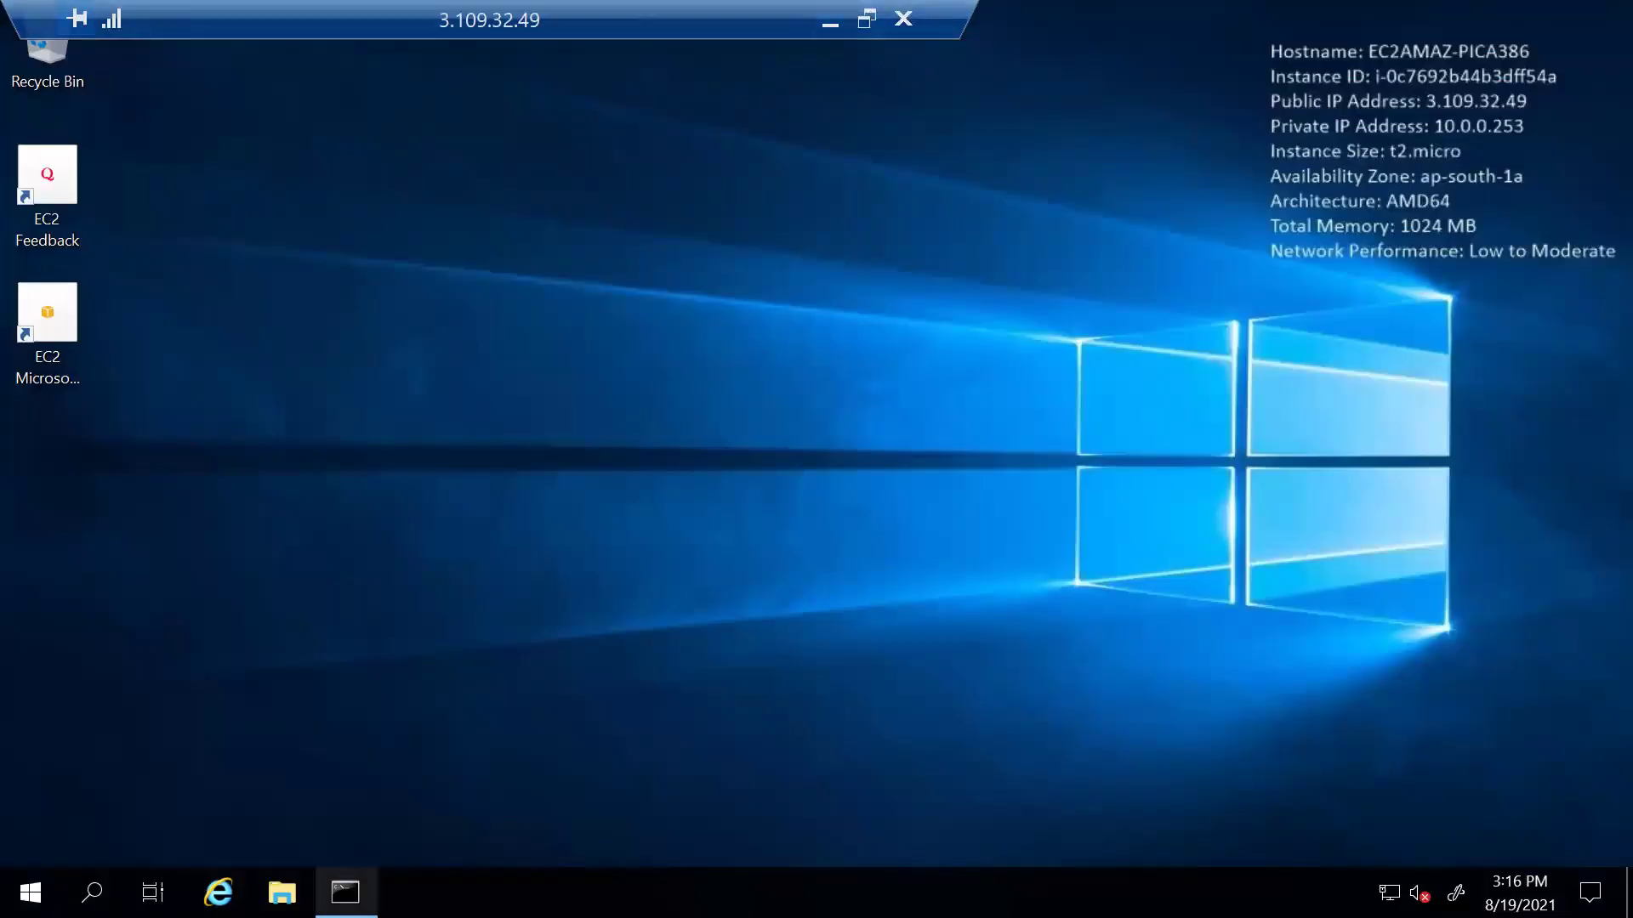
{"action": "left_click", "coordinate": [871, 22]}
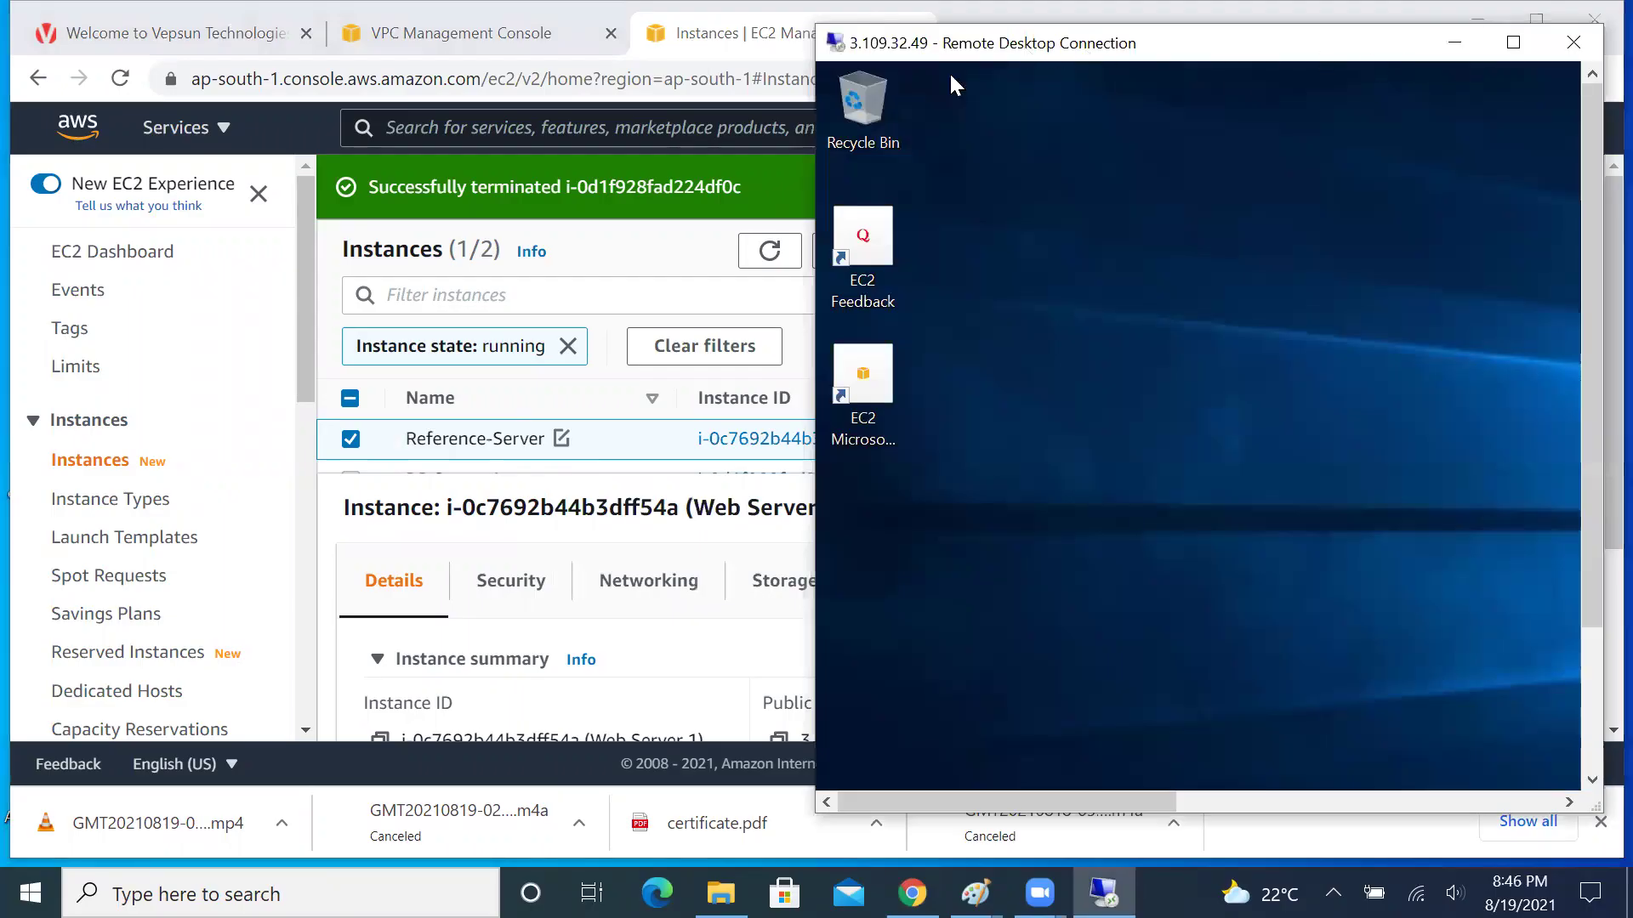
{"action": "left_click", "coordinate": [645, 498]}
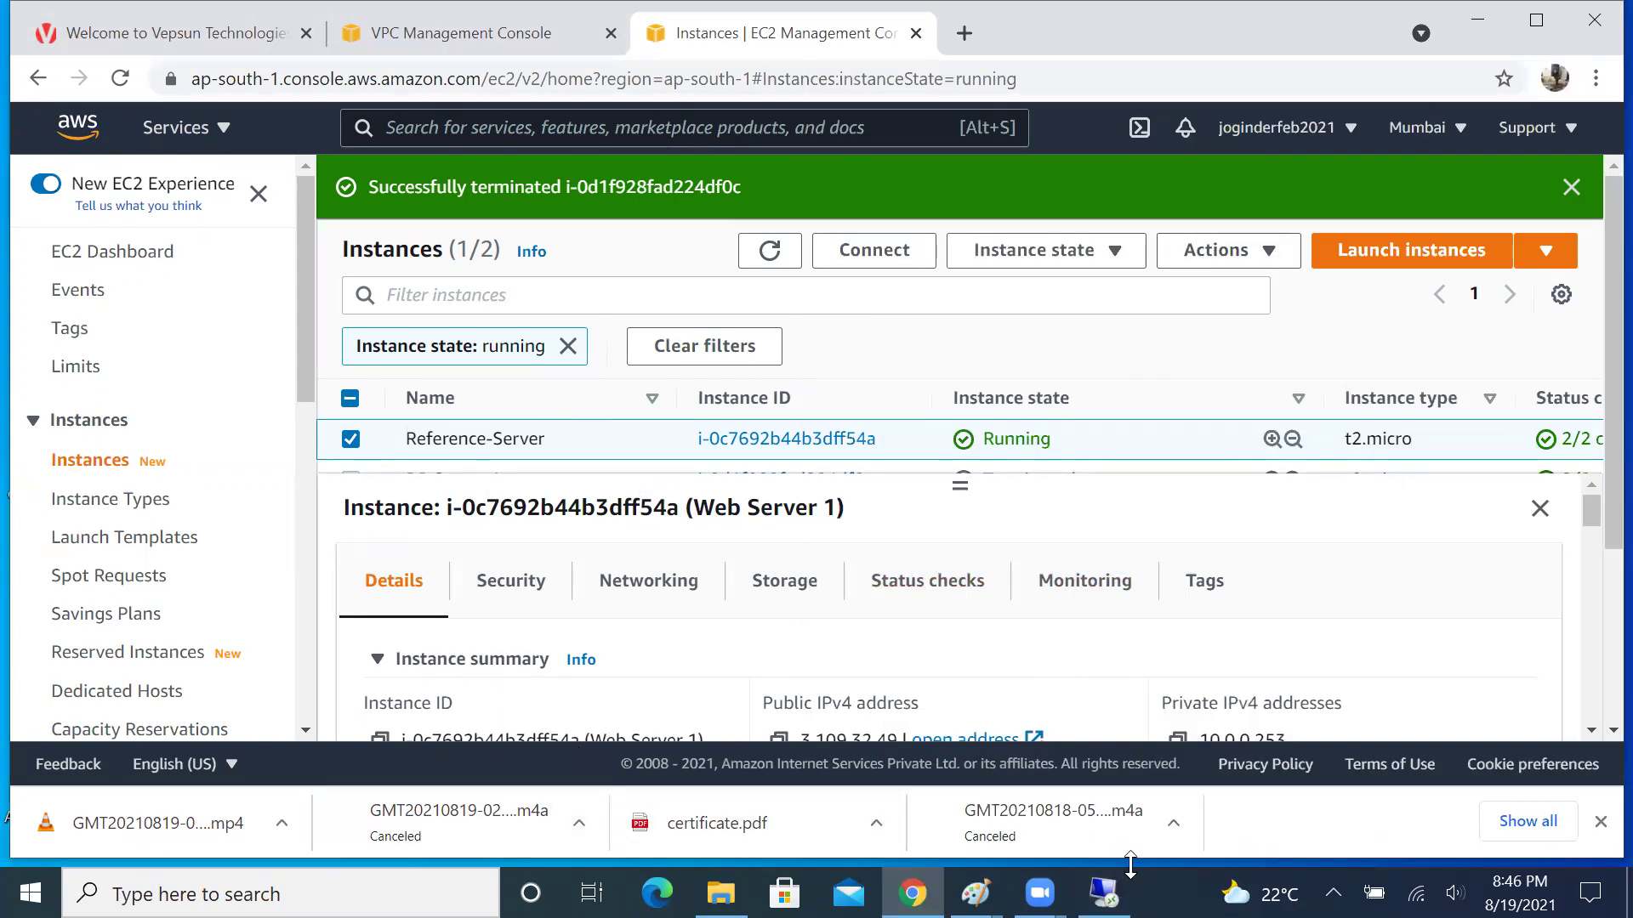
{"action": "left_click", "coordinate": [1535, 19]}
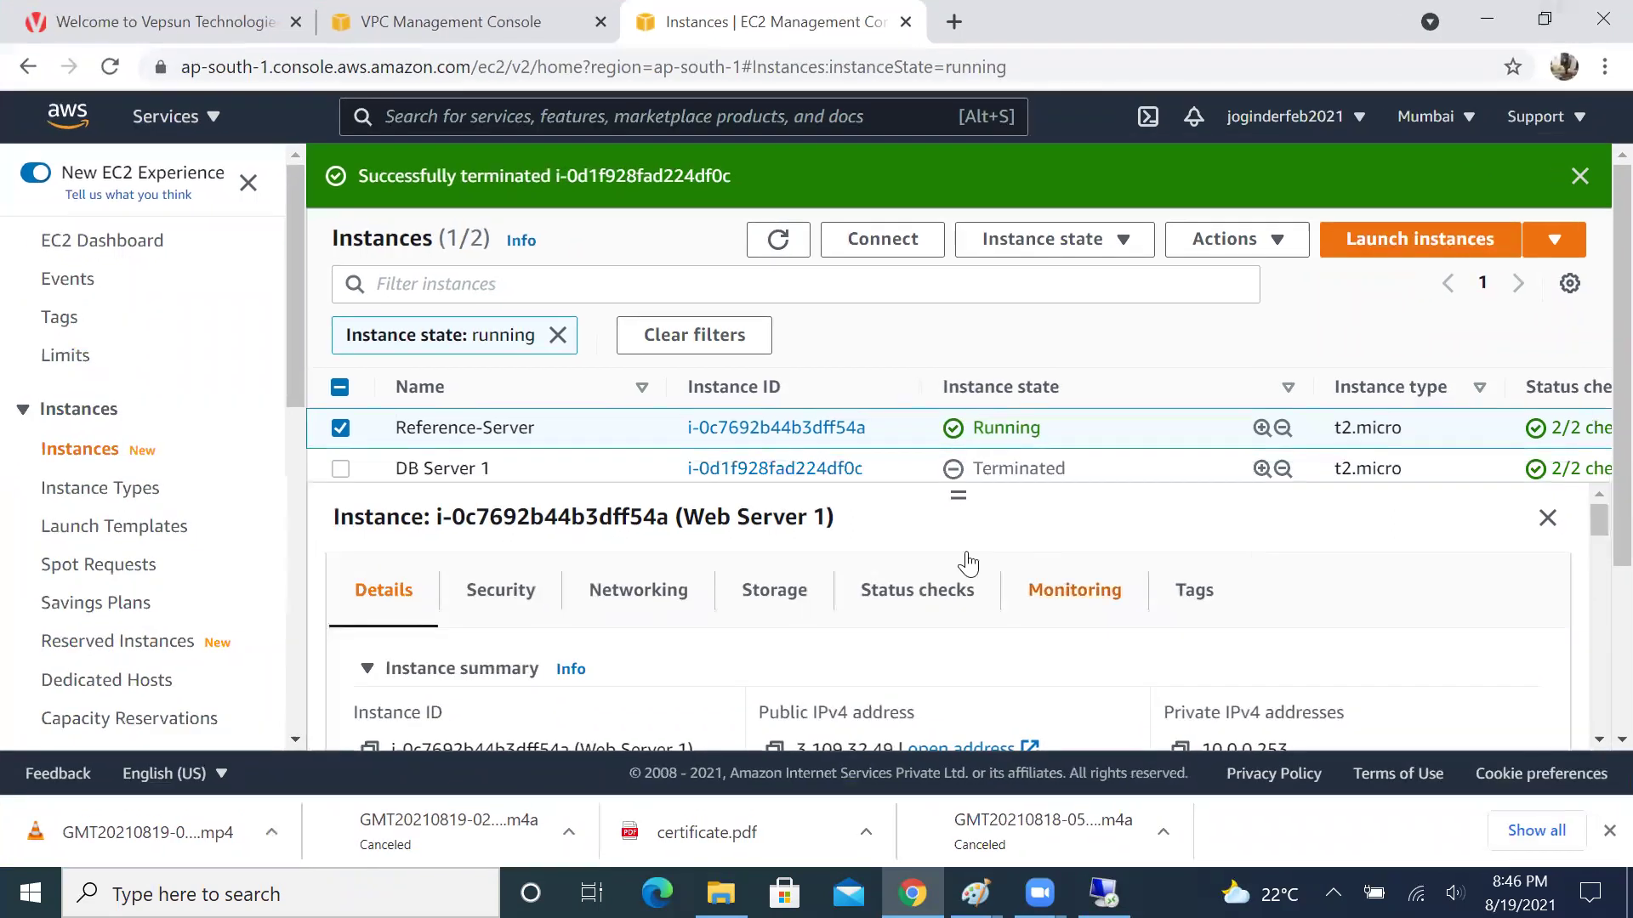
{"action": "scroll", "coordinate": [1310, 617], "scroll_direction": "down", "scroll_amount": 2}
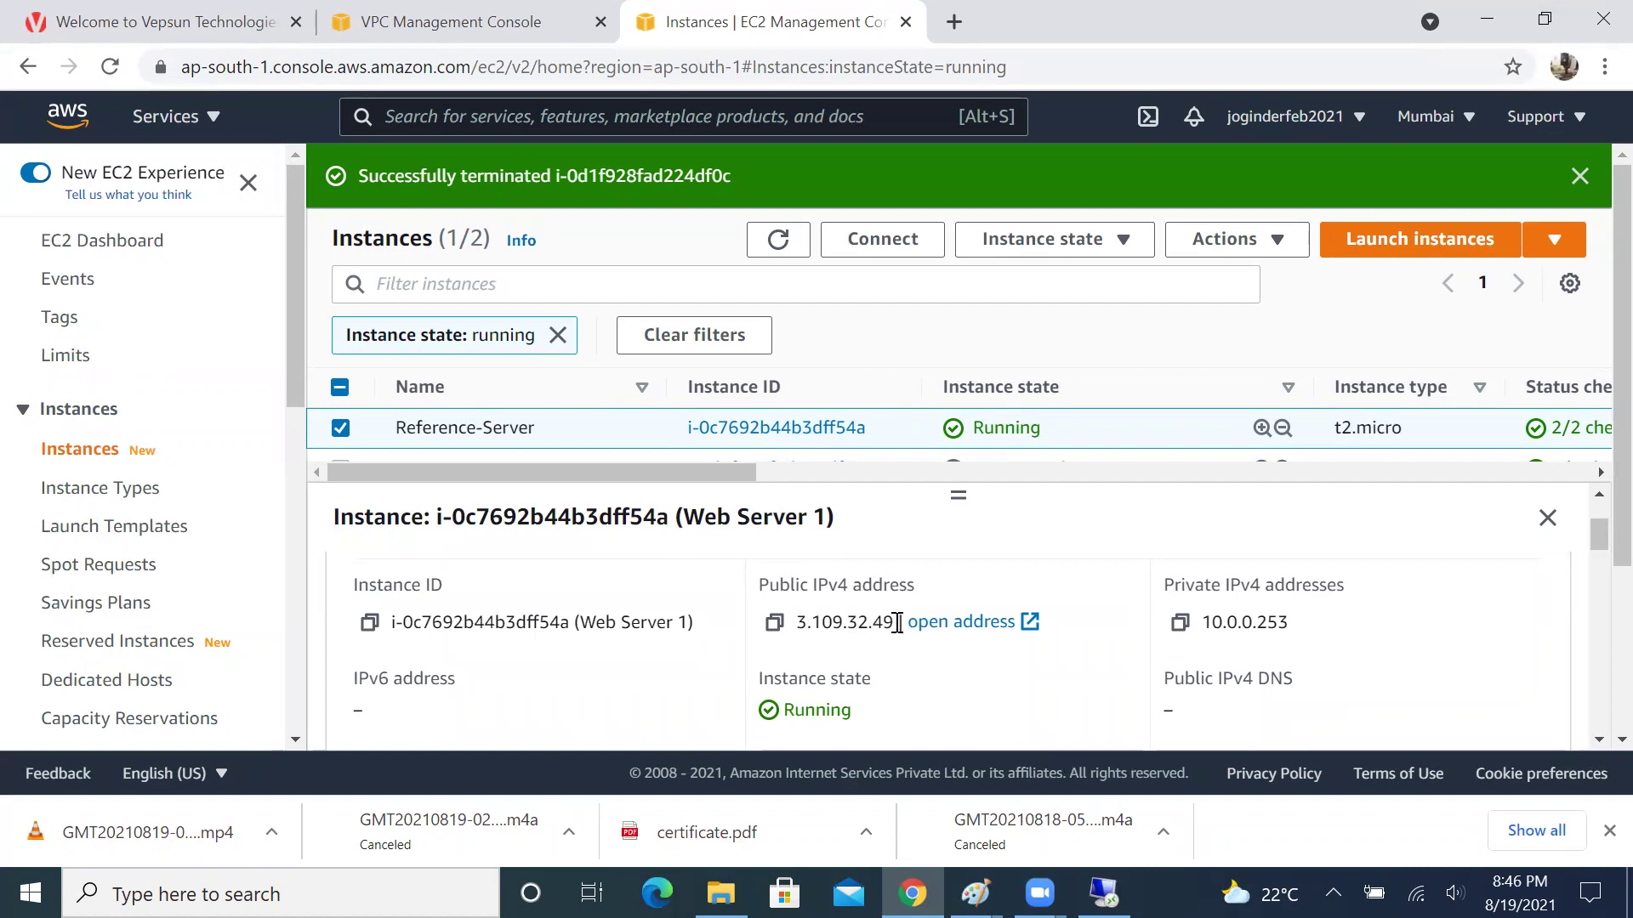
- Return to the remote desktop in full screen and recentre its connection bar
{"action": "left_click", "coordinate": [1103, 893]}
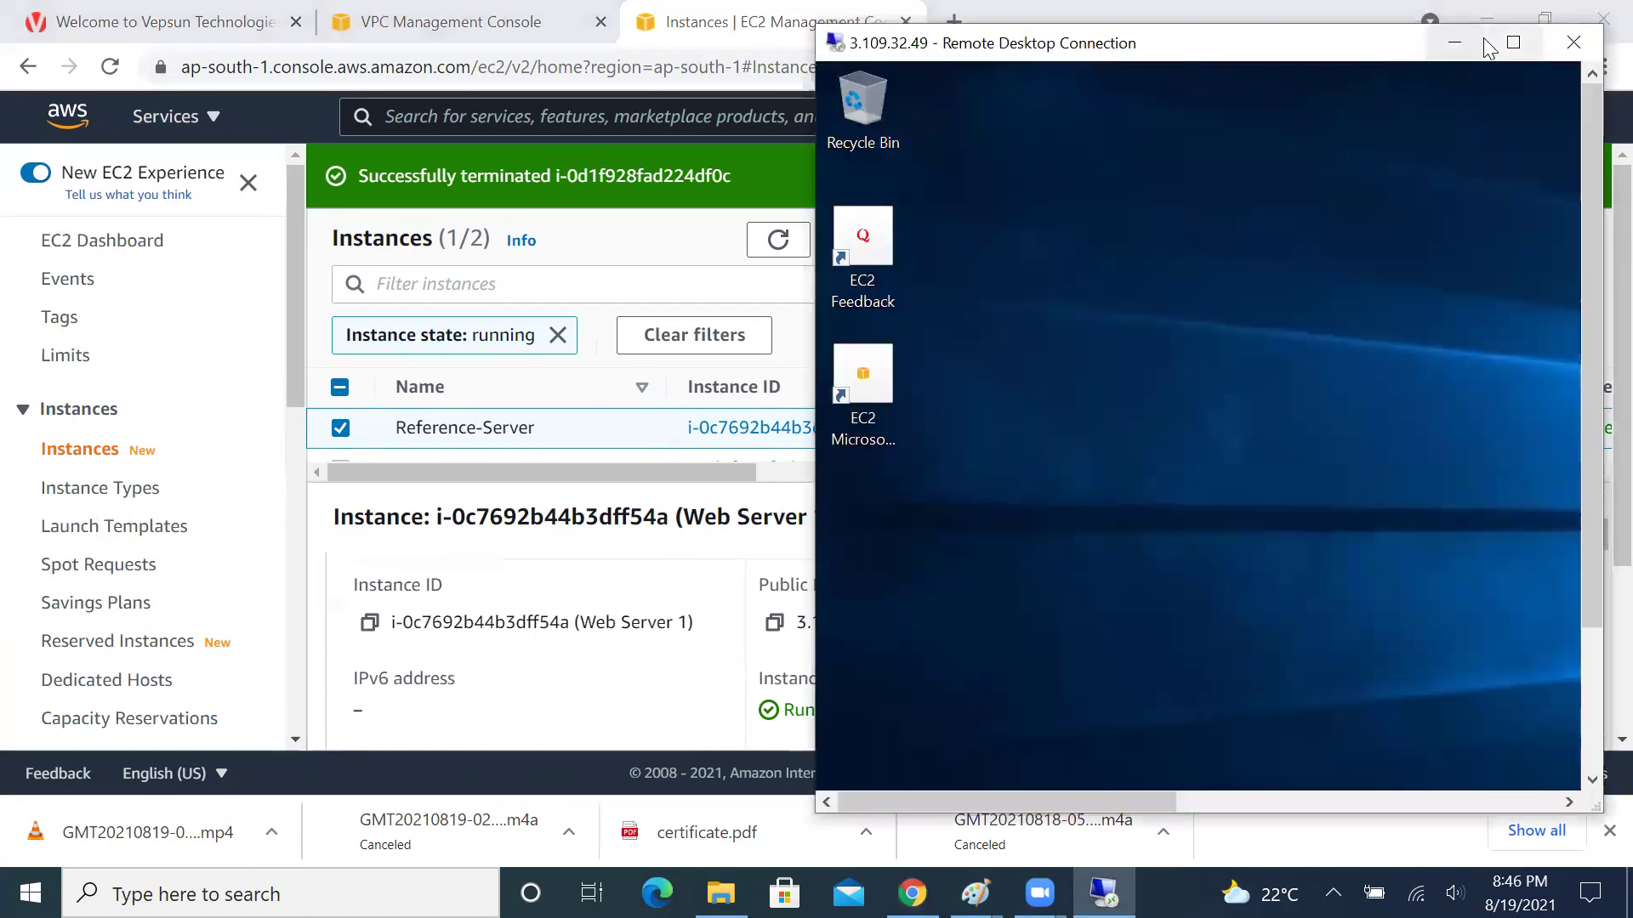
{"action": "double_click", "coordinate": [1079, 53]}
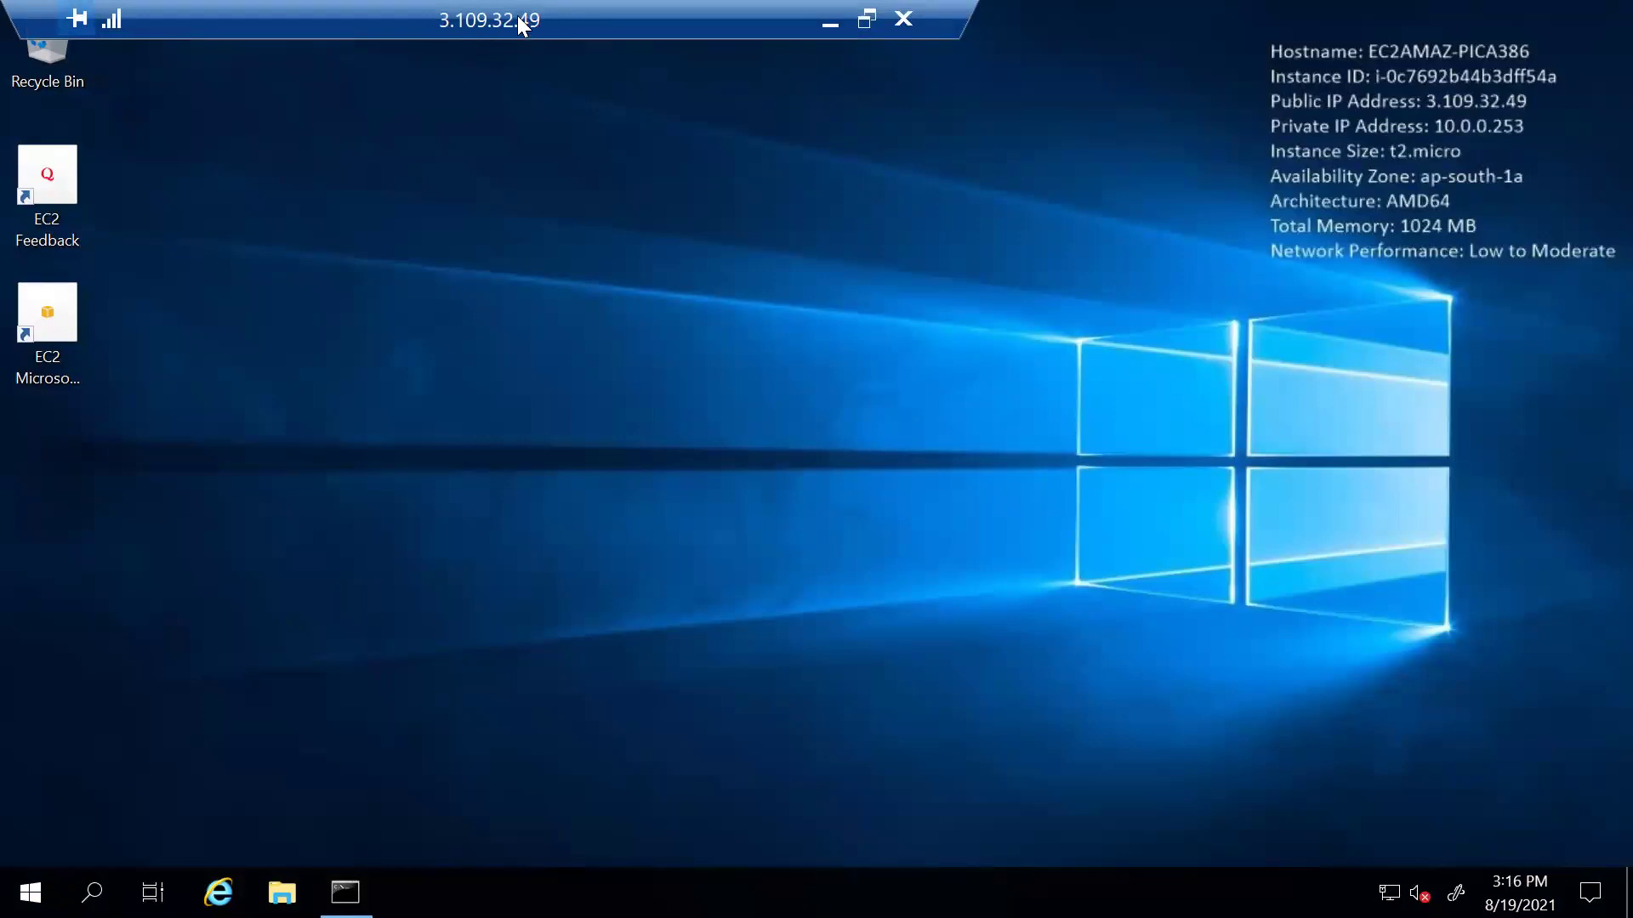
{"action": "left_click_drag", "start_coordinate": [744, 13], "coordinate": [1003, 85]}
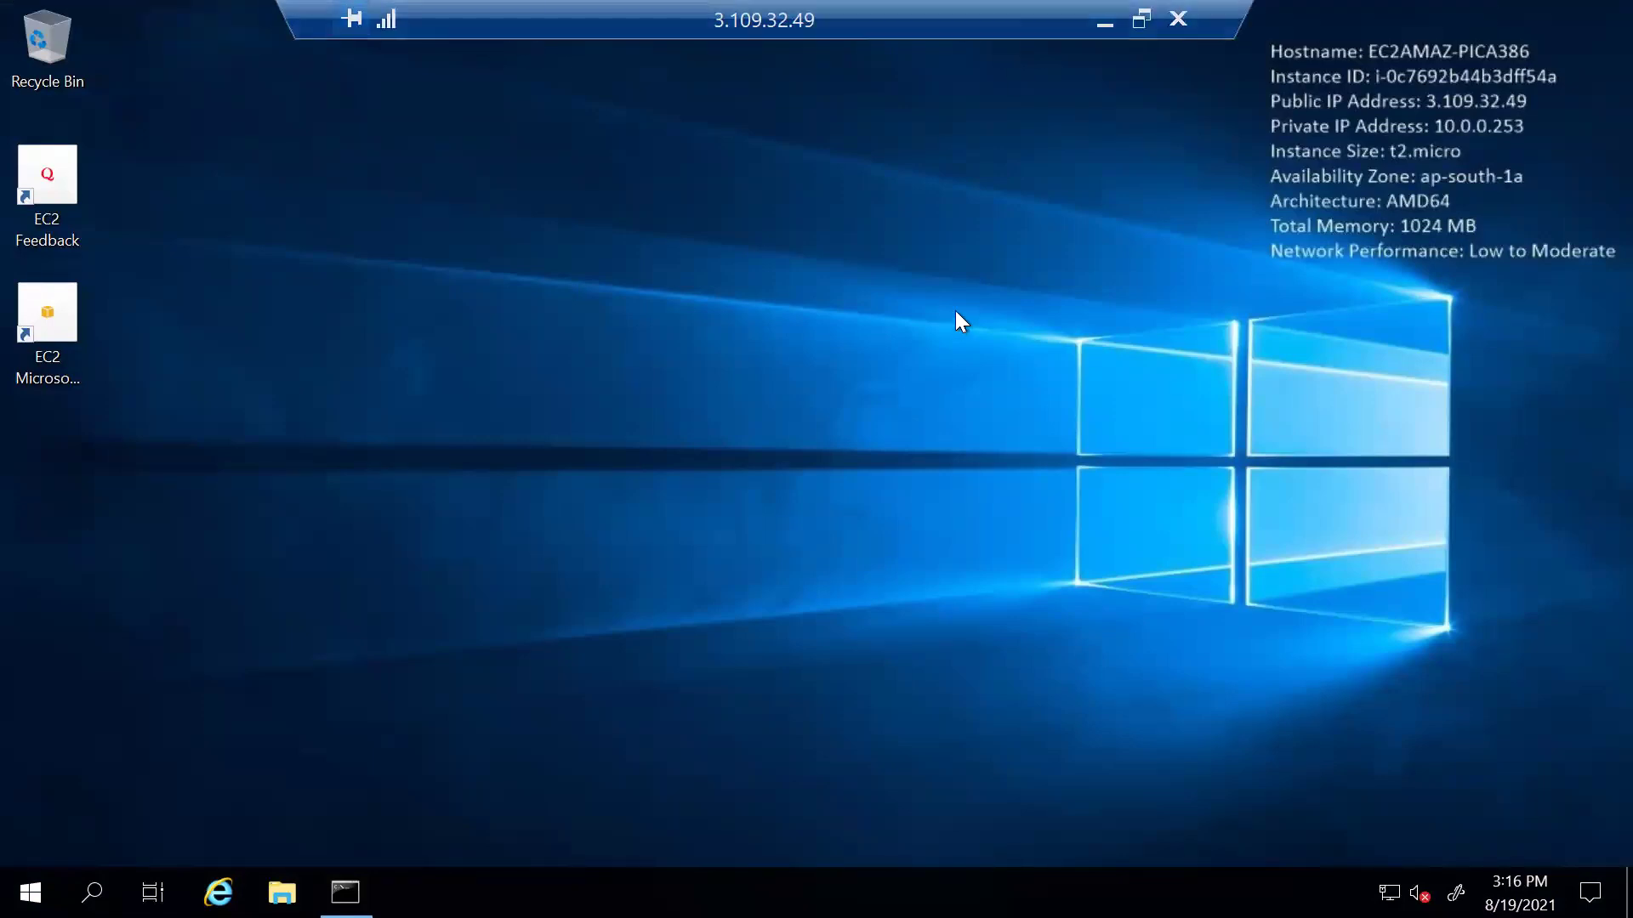
- Set the remote desktop wallpaper to the beach picture with rock arches via Personalize
{"action": "right_click", "coordinate": [621, 170]}
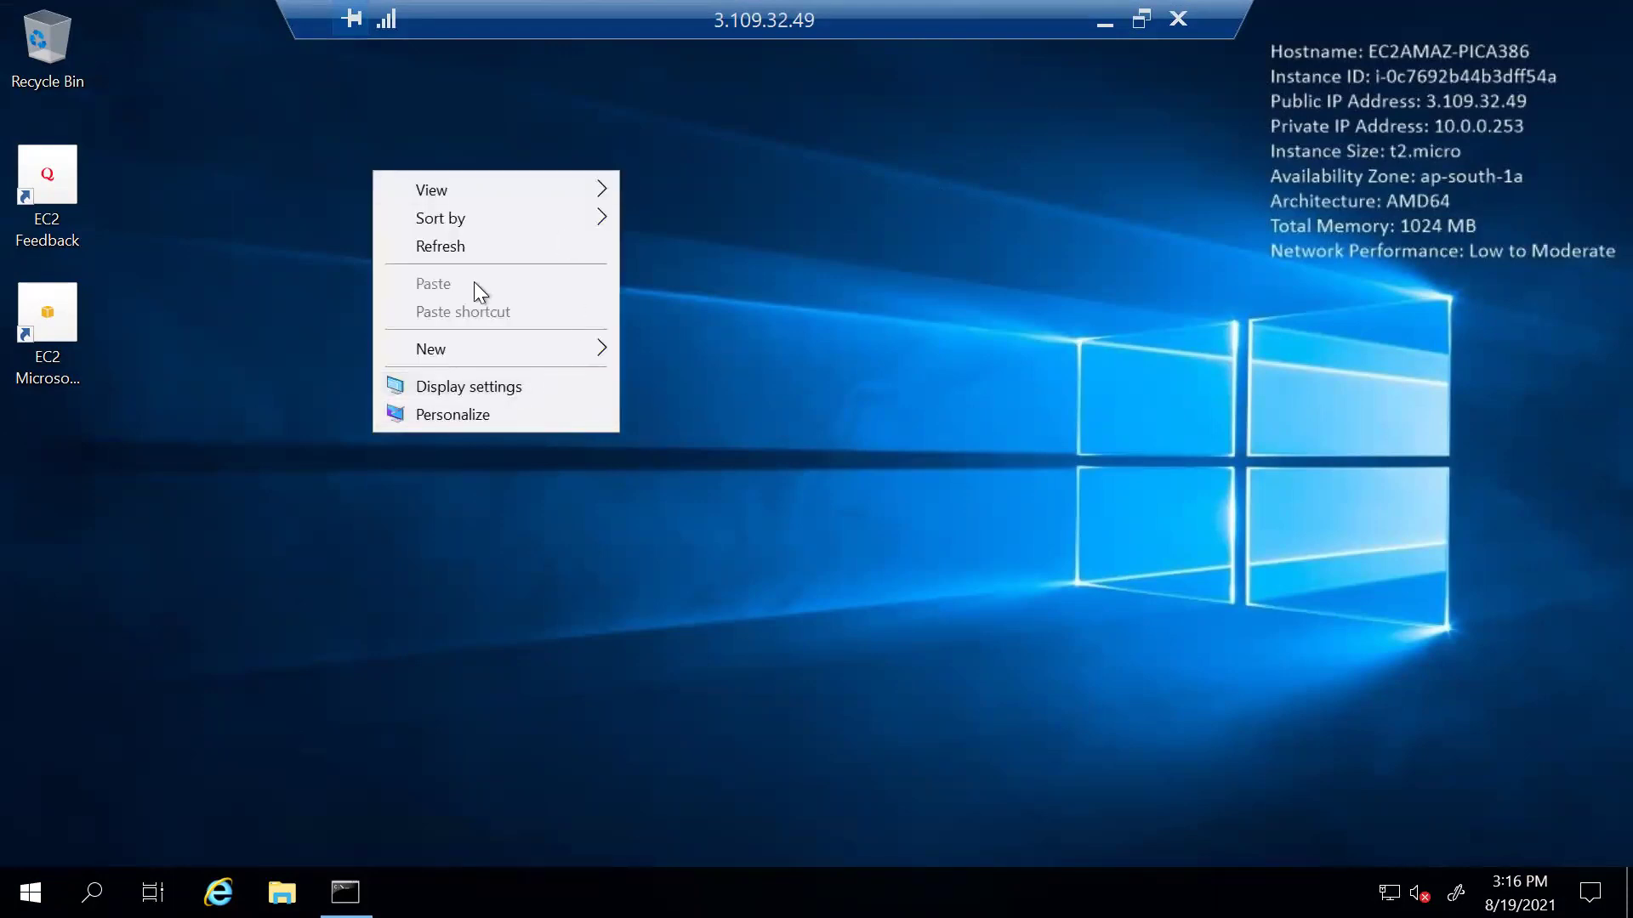
{"action": "left_click", "coordinate": [468, 418]}
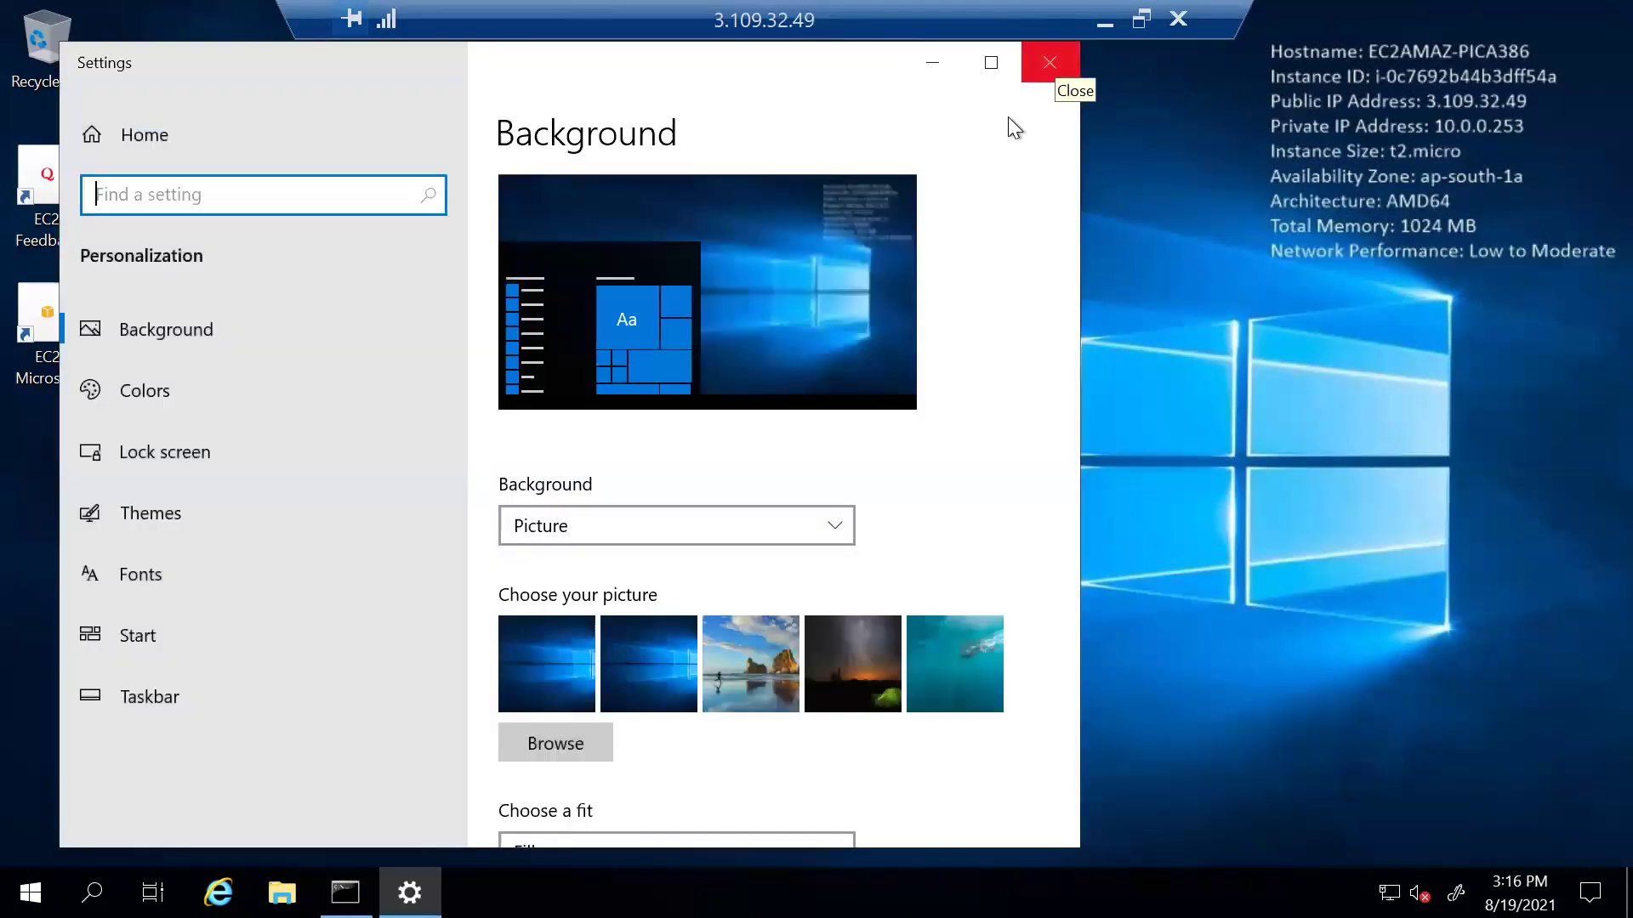
{"action": "left_click", "coordinate": [747, 655]}
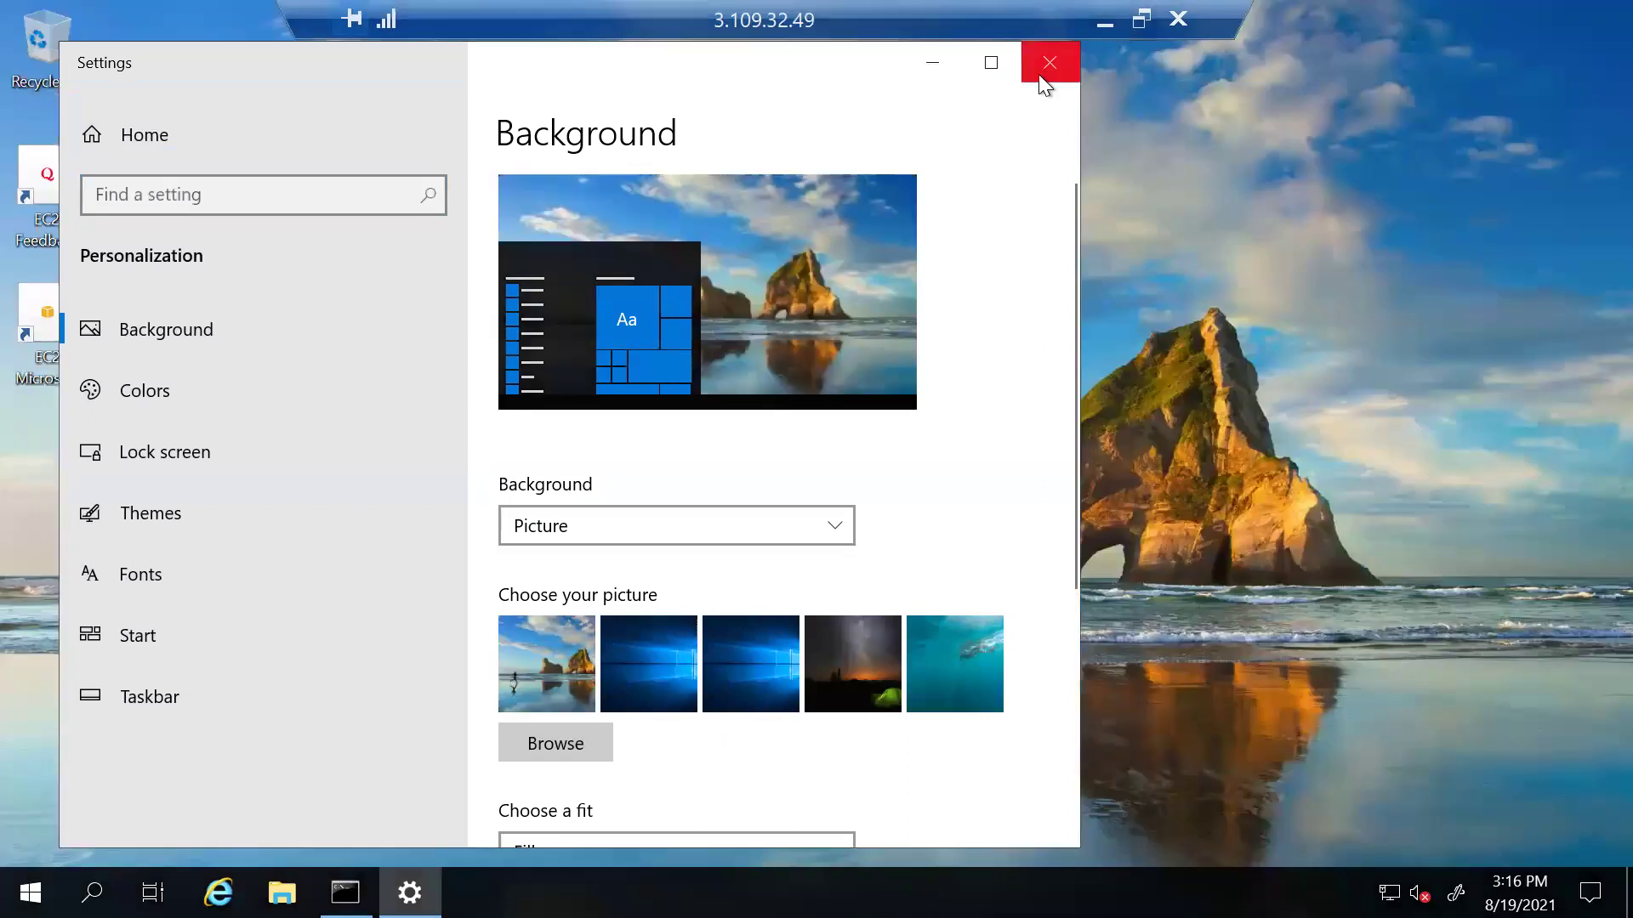
{"action": "key", "text": "alt+F4"}
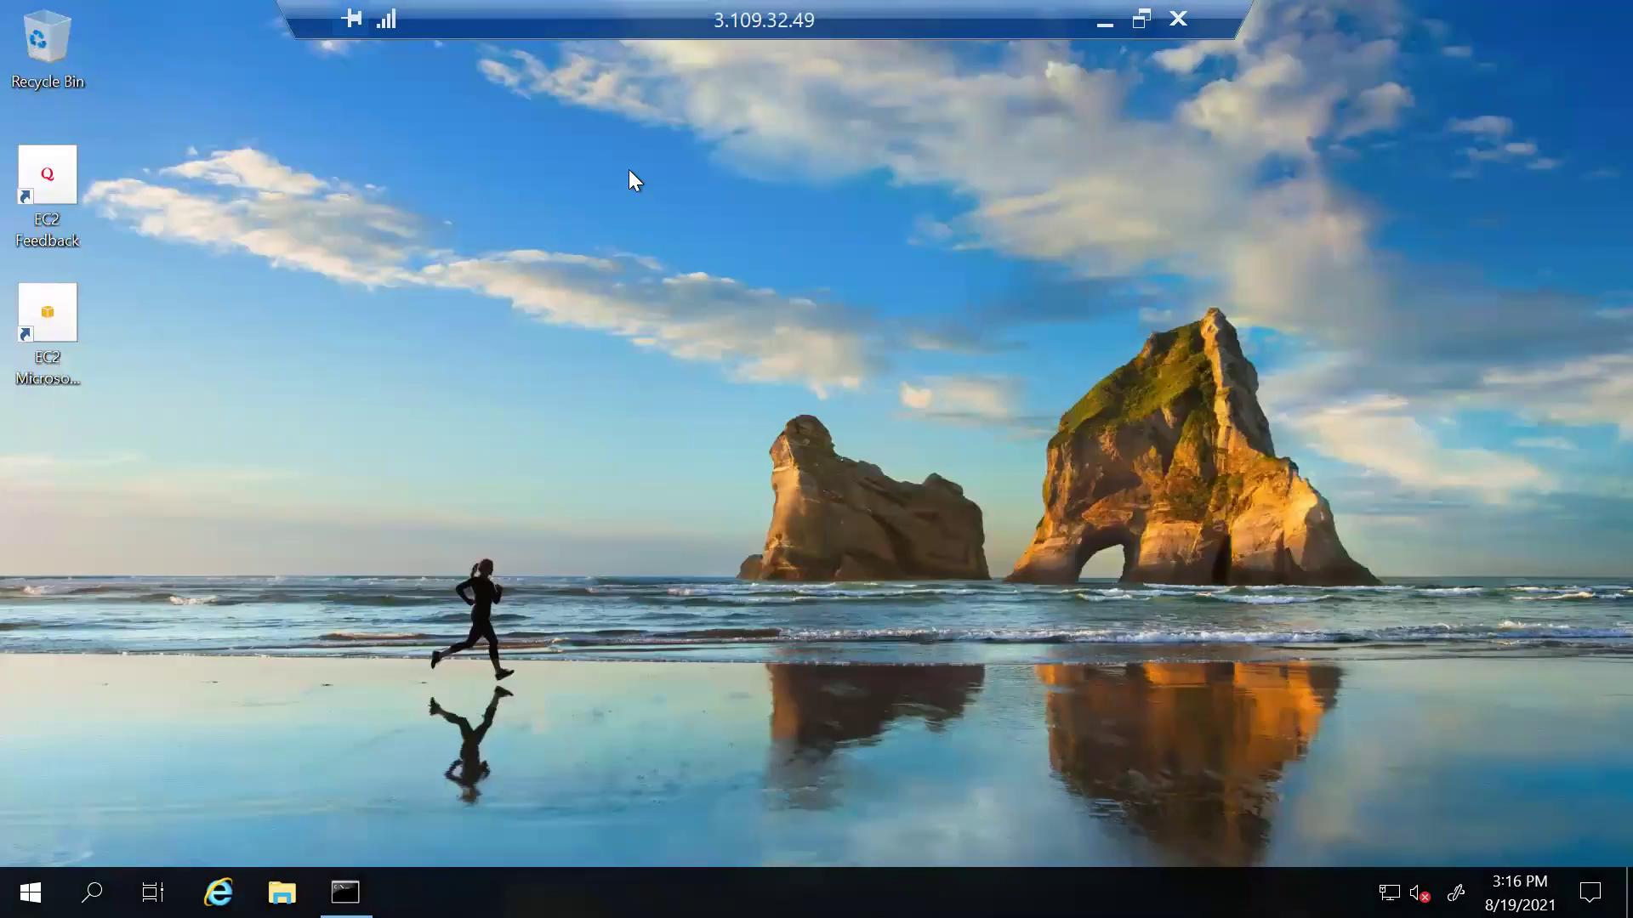
- Create a desktop folder named 'data' and open it
{"action": "right_click", "coordinate": [629, 170]}
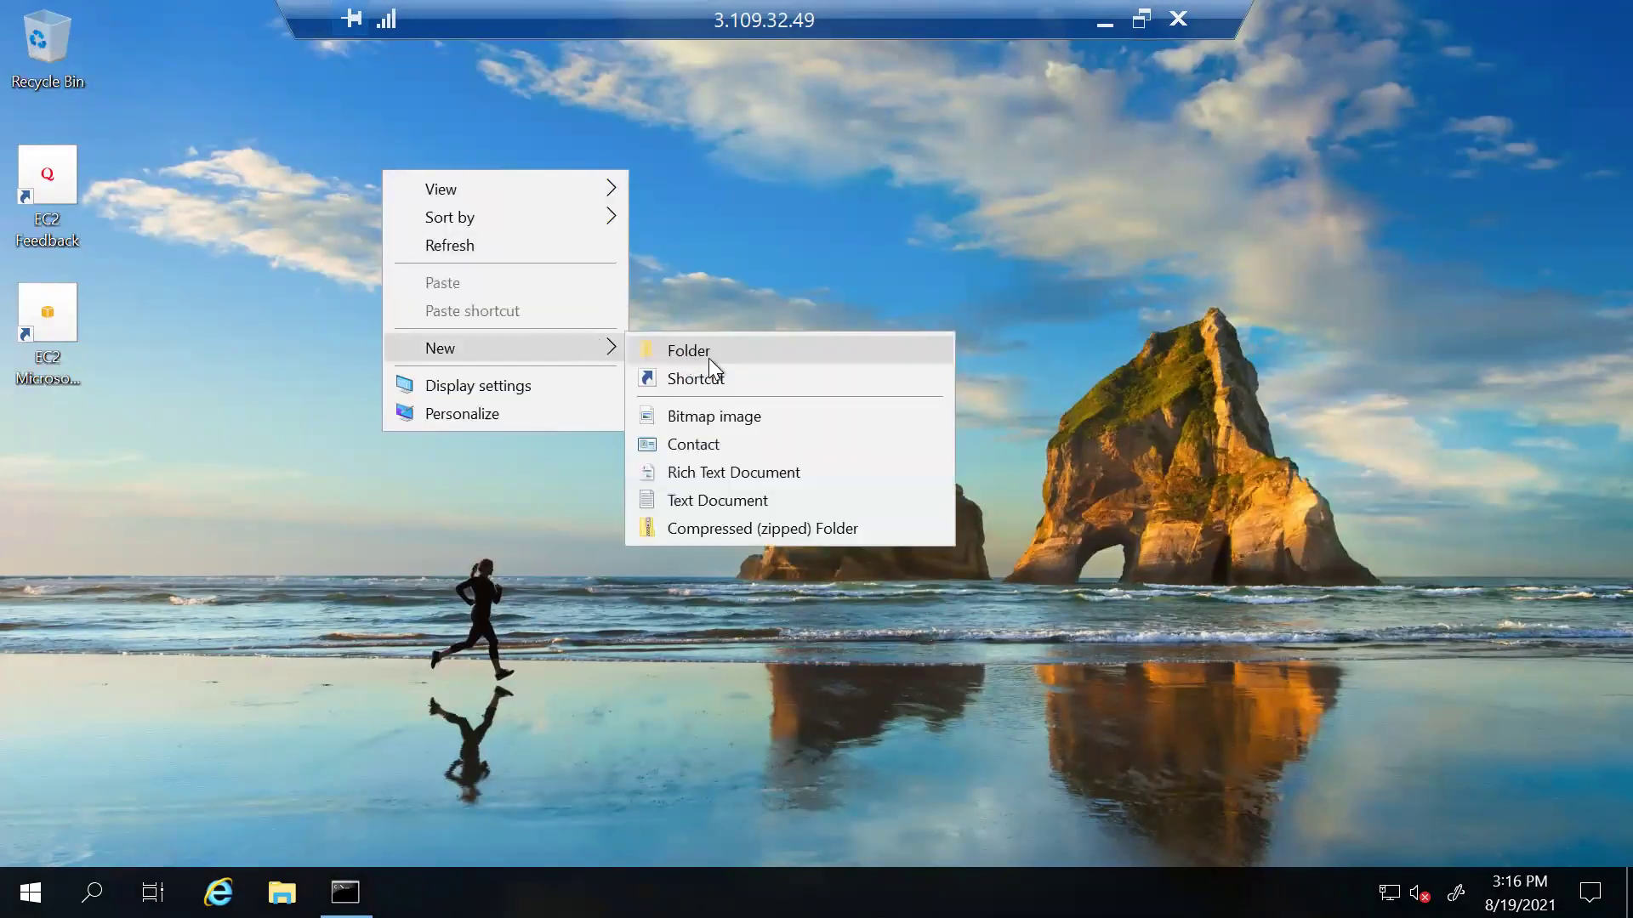
{"action": "left_click", "coordinate": [690, 353]}
{"action": "type", "text": "data"}
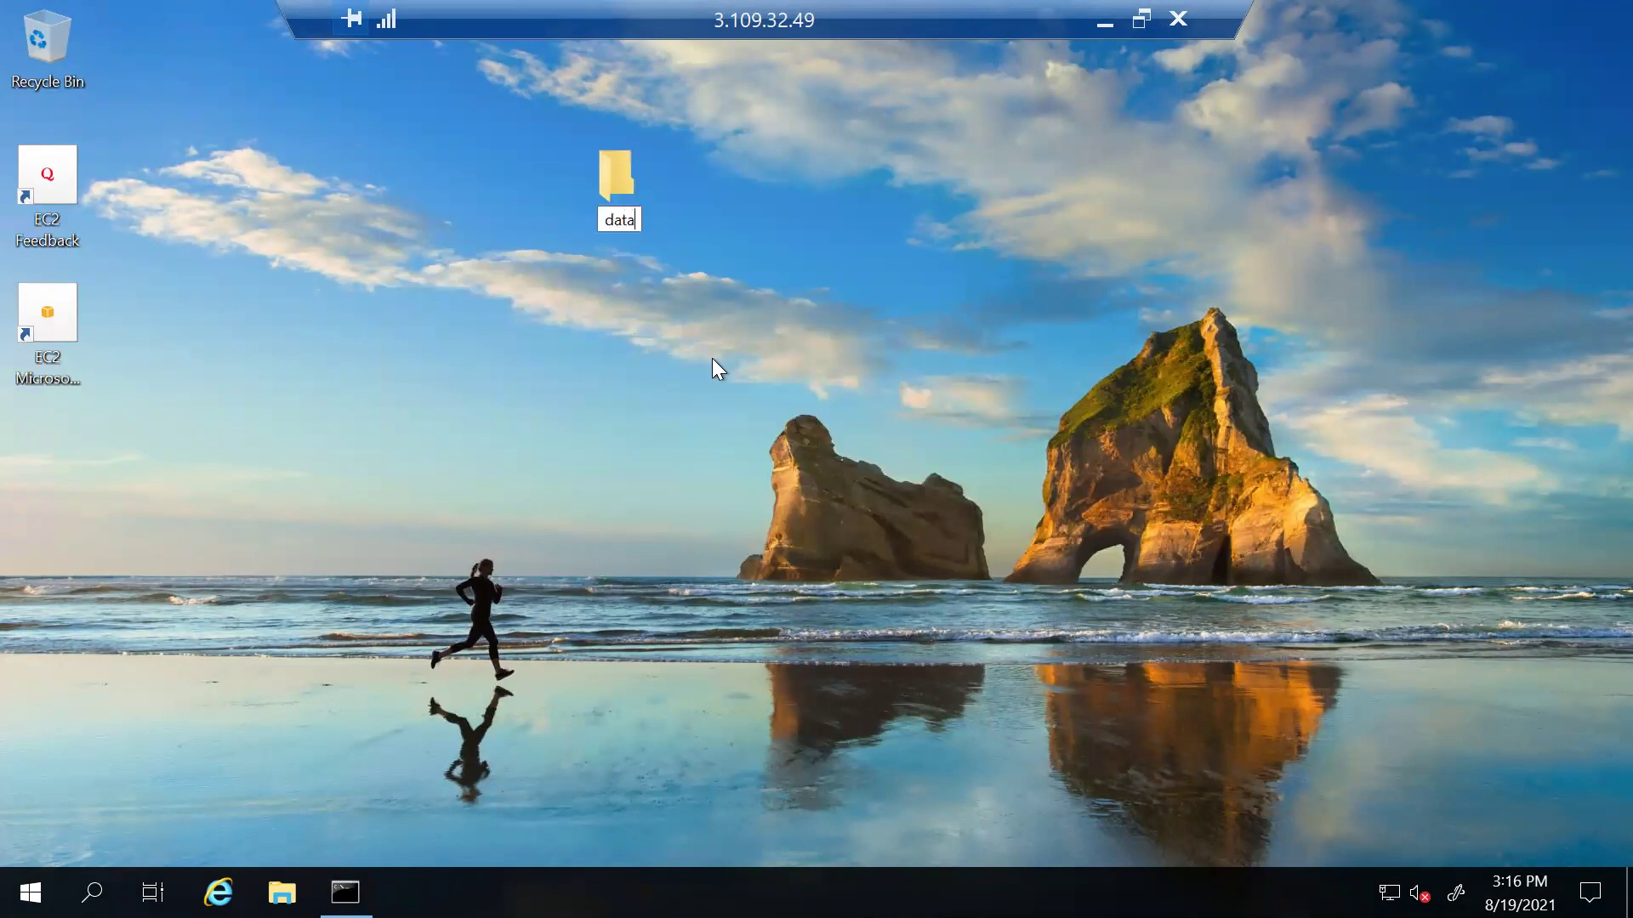
{"action": "key", "text": "Return"}
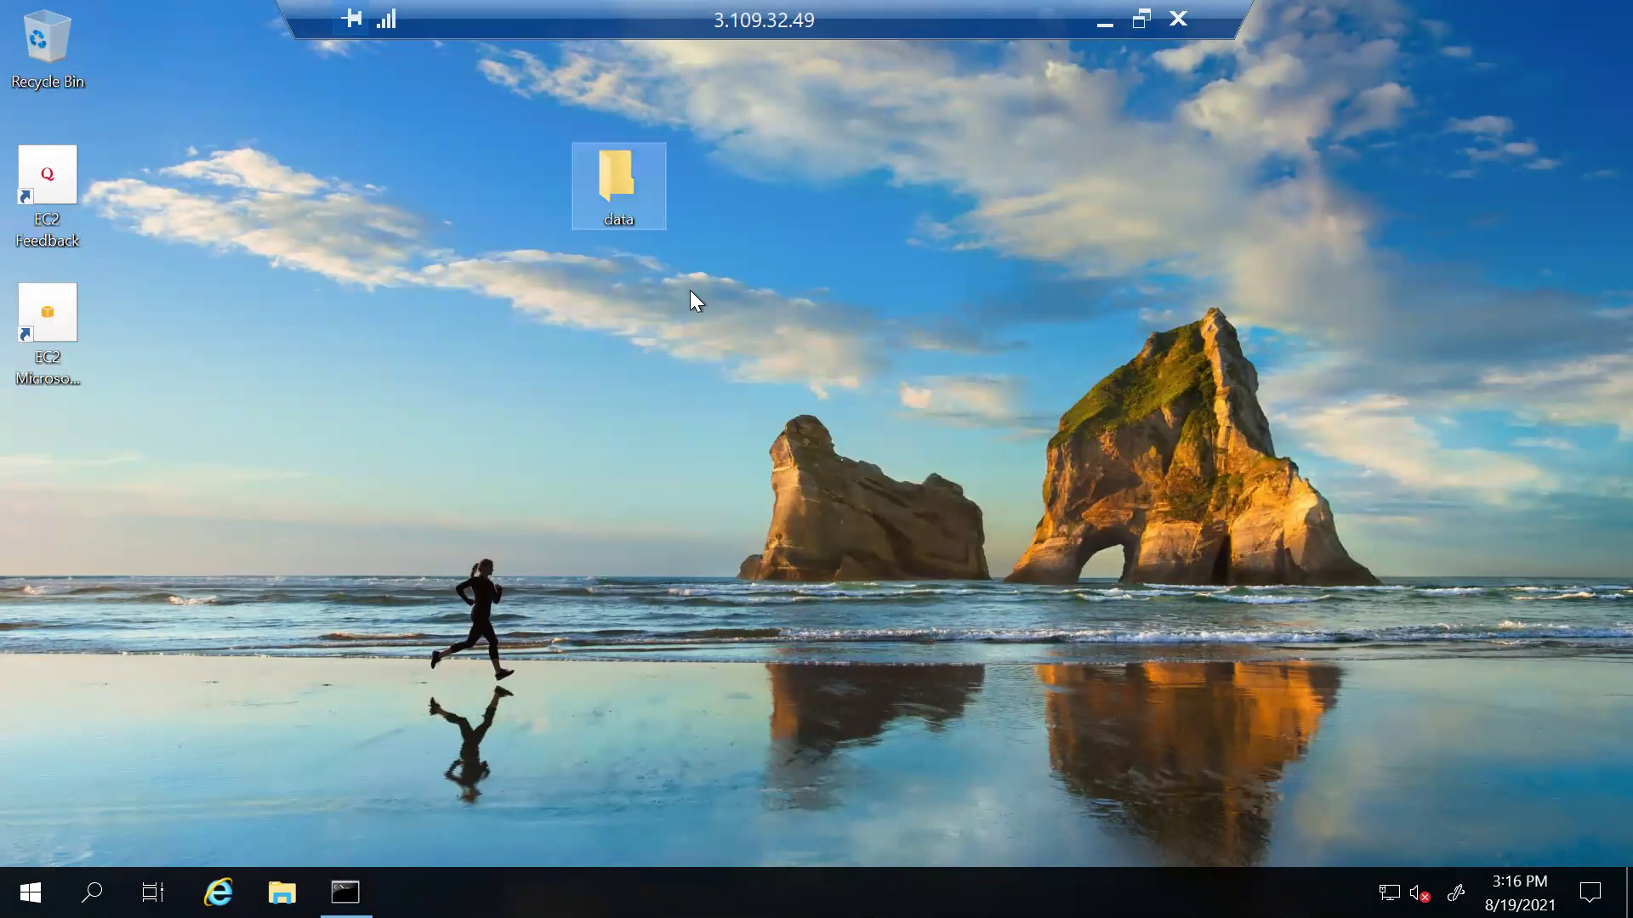
{"action": "double_click", "coordinate": [626, 180]}
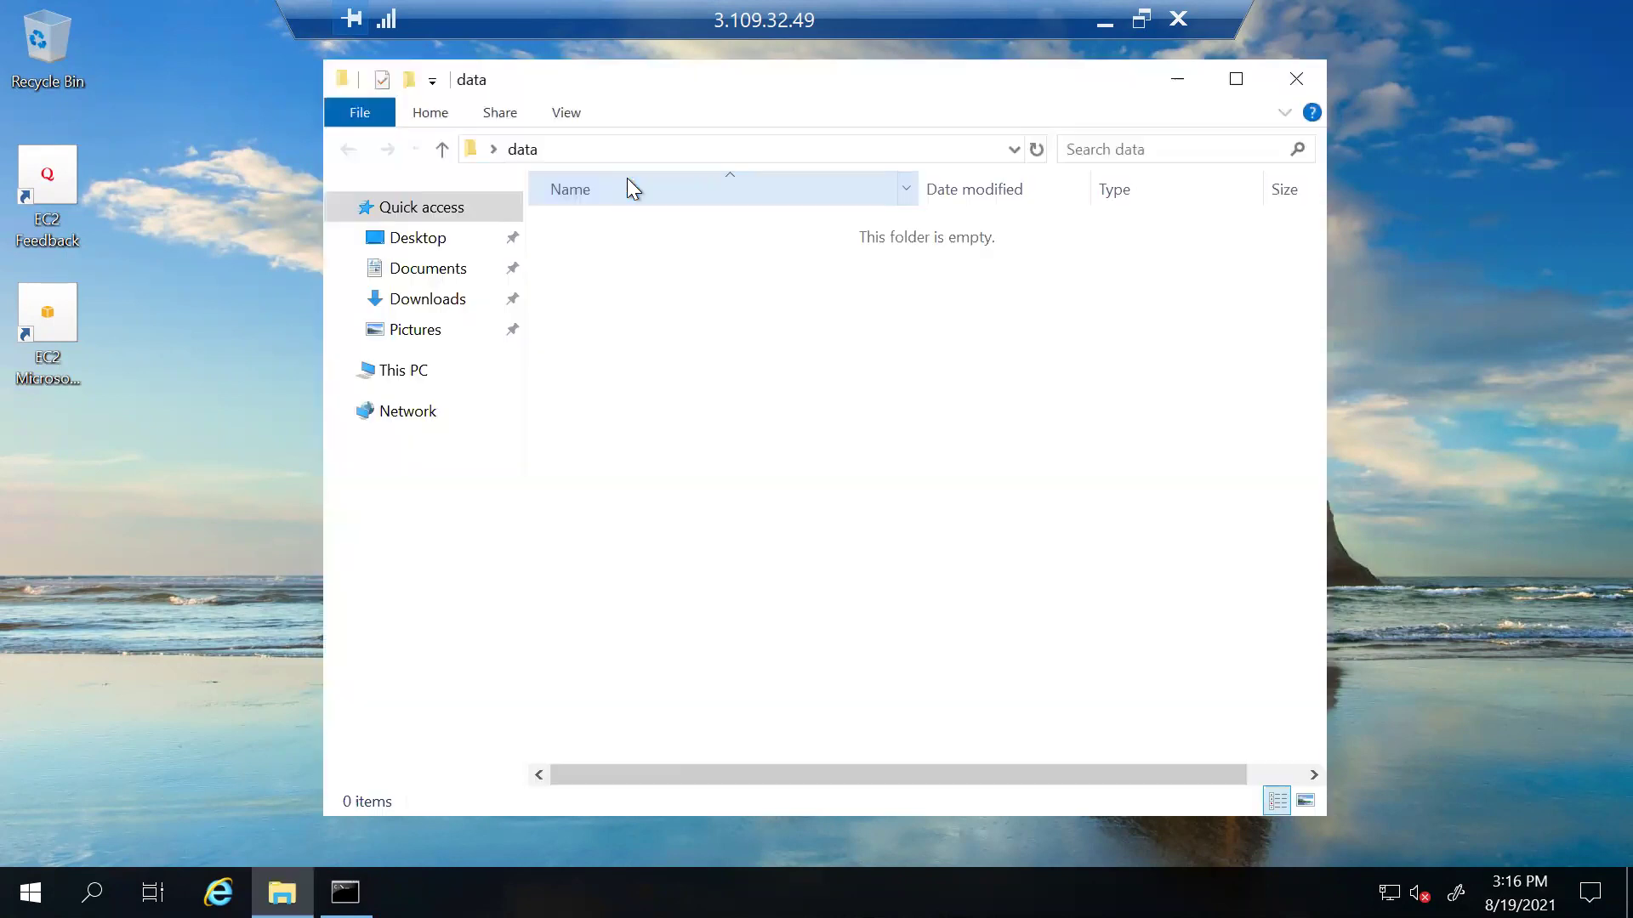
- Add text documents 'hello' and 'india' inside the data folder
{"action": "right_click", "coordinate": [724, 321]}
{"action": "mouse_move", "coordinate": [579, 641]}
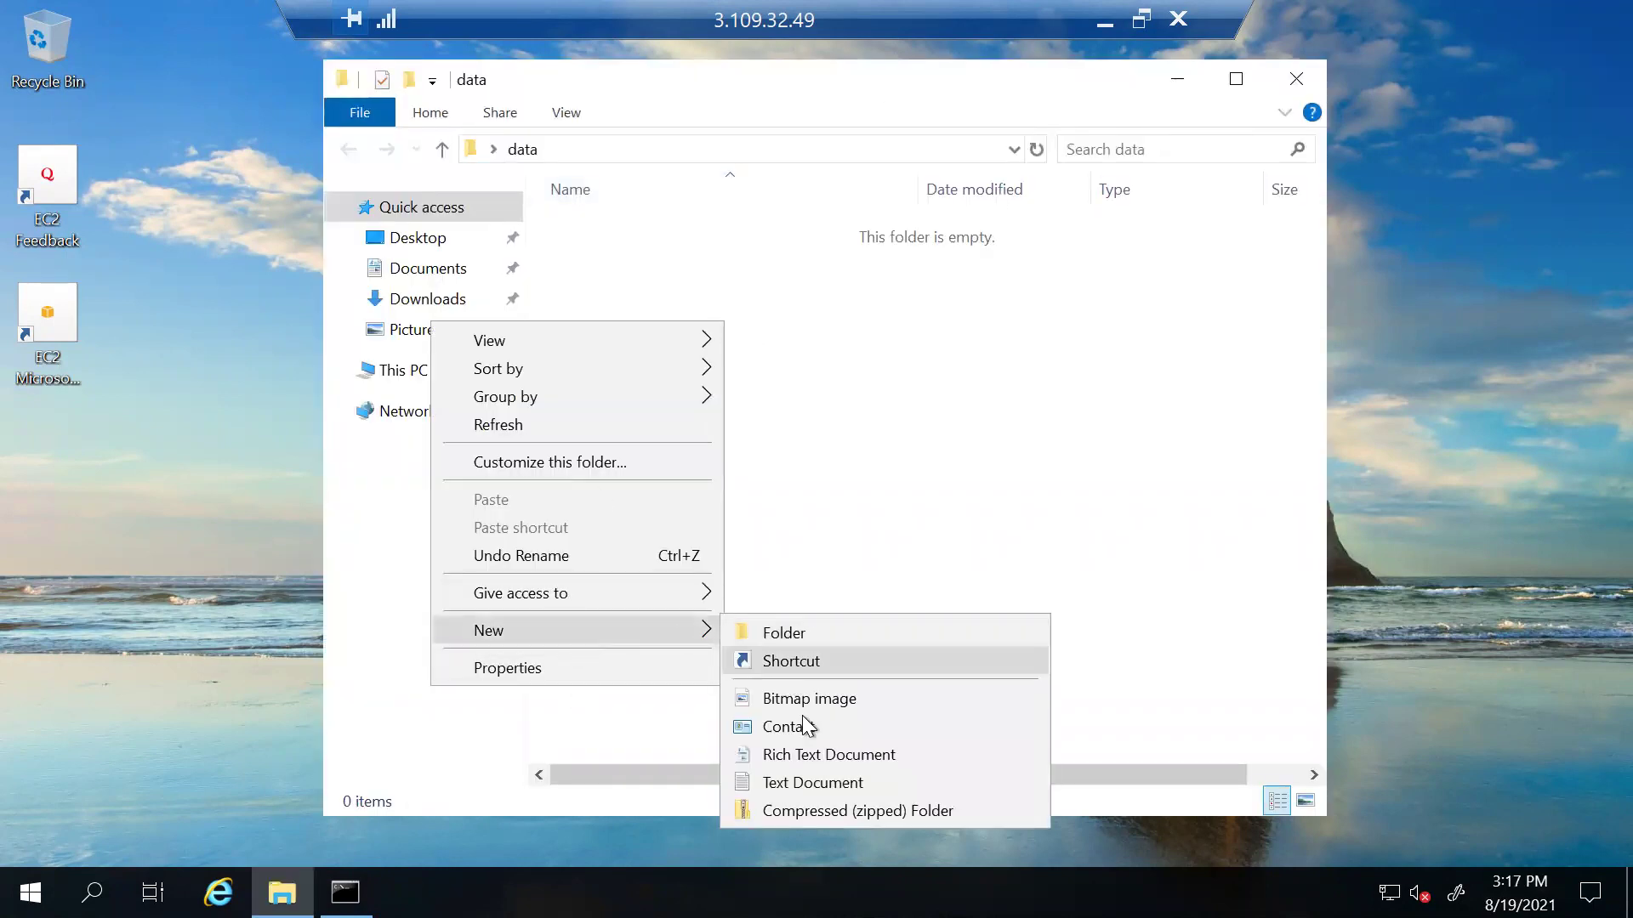
{"action": "left_click", "coordinate": [778, 782]}
{"action": "type", "text": "hello"}
{"action": "key", "text": "Return"}
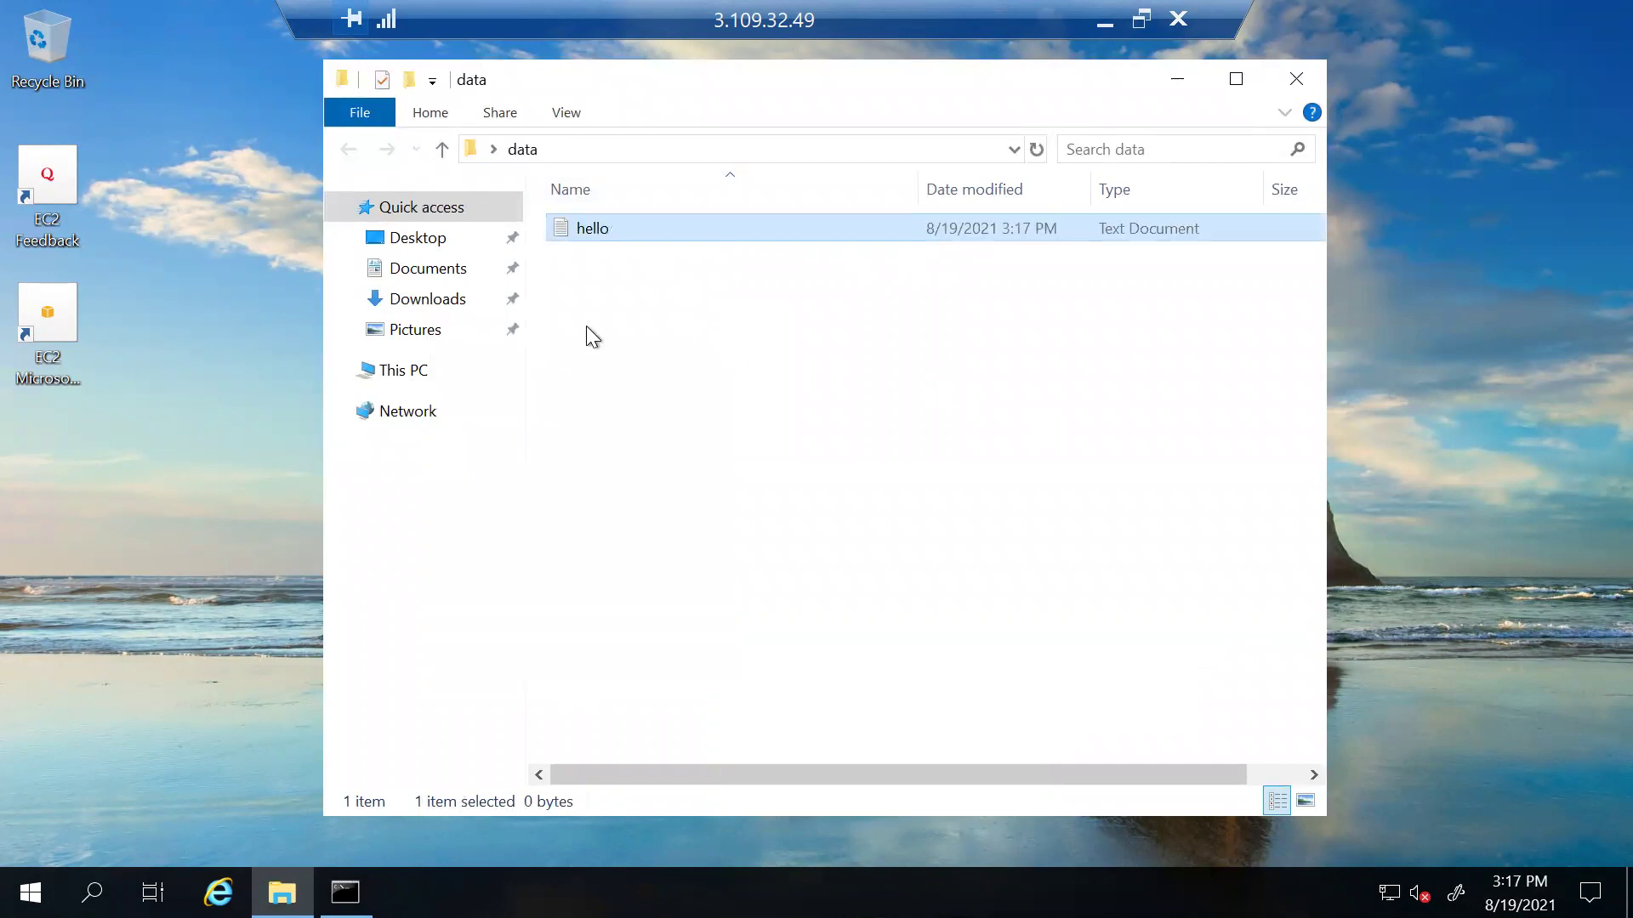
{"action": "right_click", "coordinate": [586, 327]}
{"action": "mouse_move", "coordinate": [540, 637]}
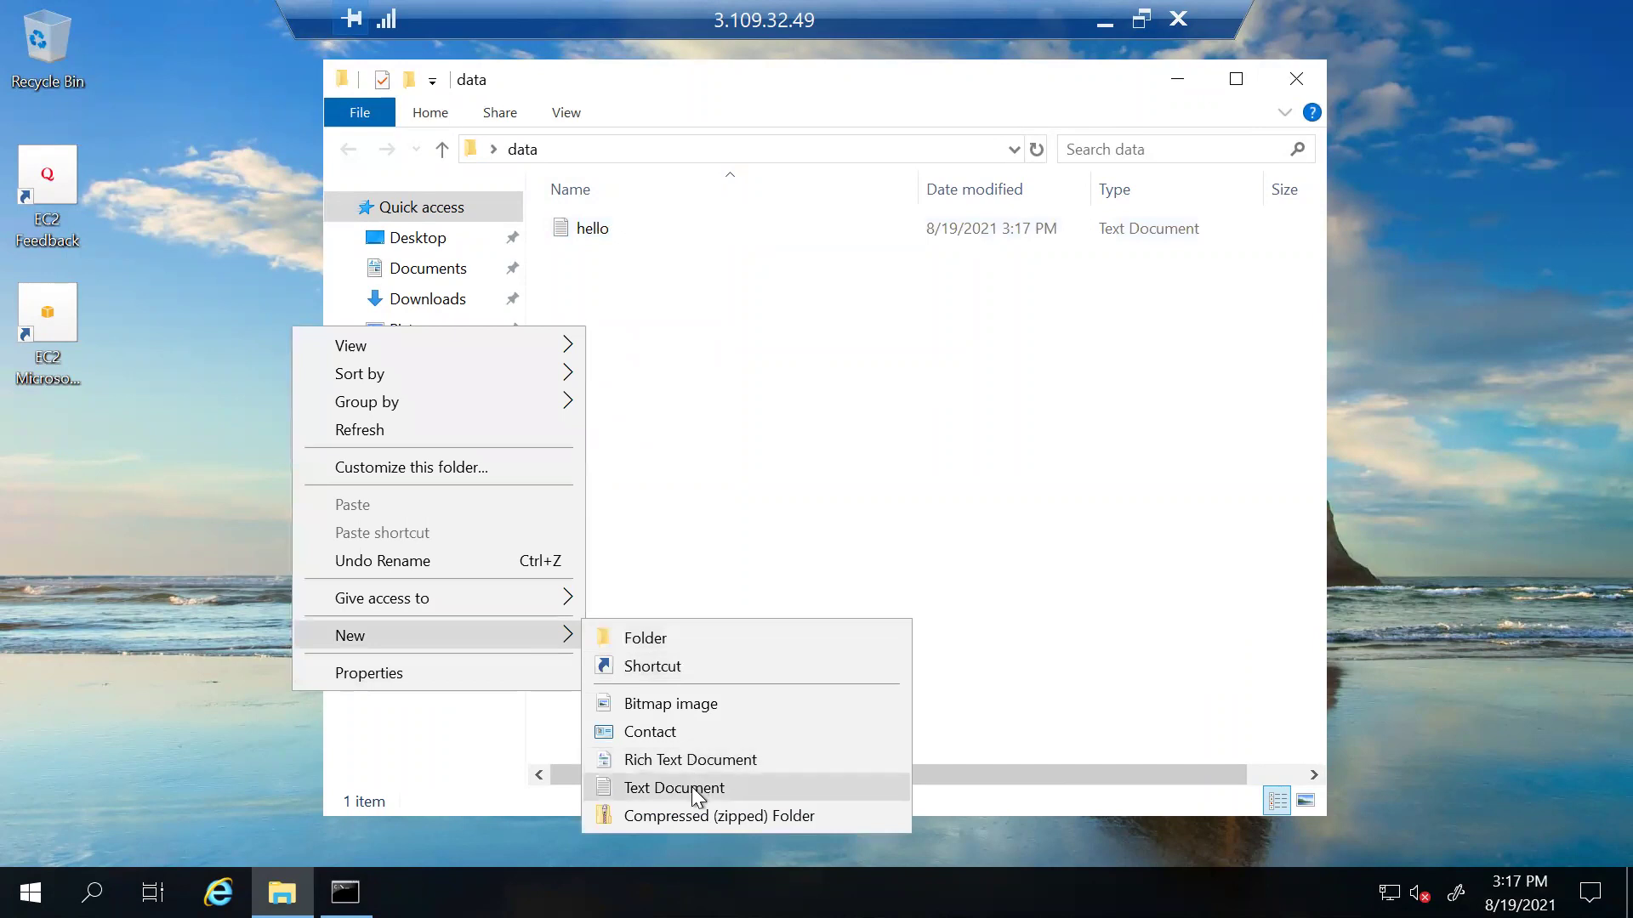
{"action": "left_click", "coordinate": [691, 788]}
{"action": "type", "text": "india"}
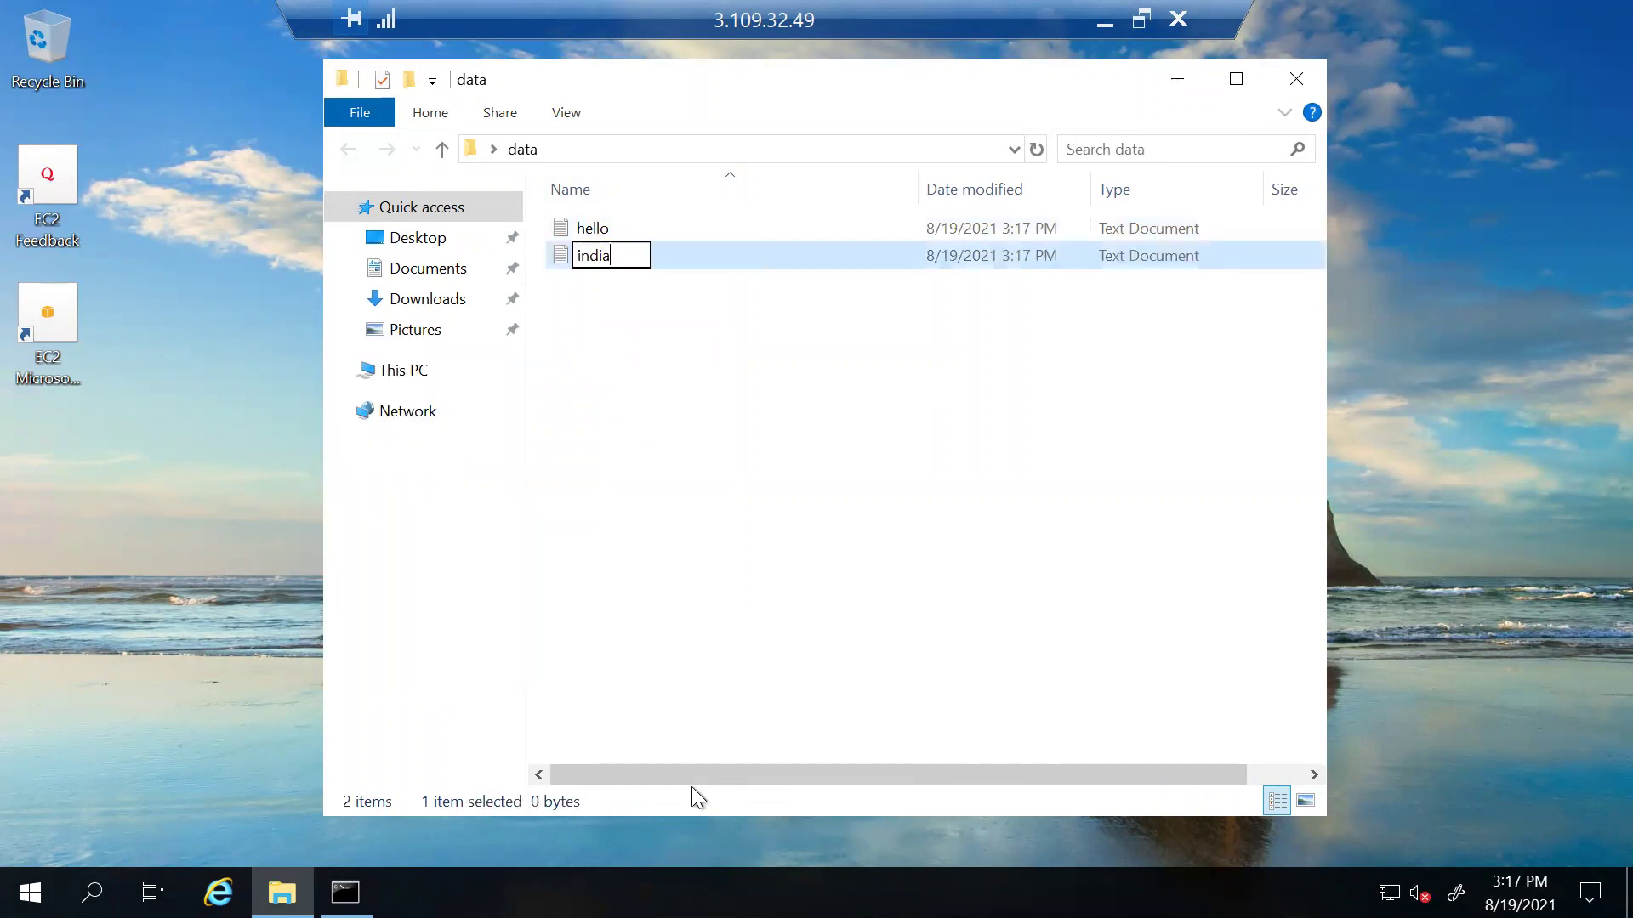
{"action": "key", "text": "Return"}
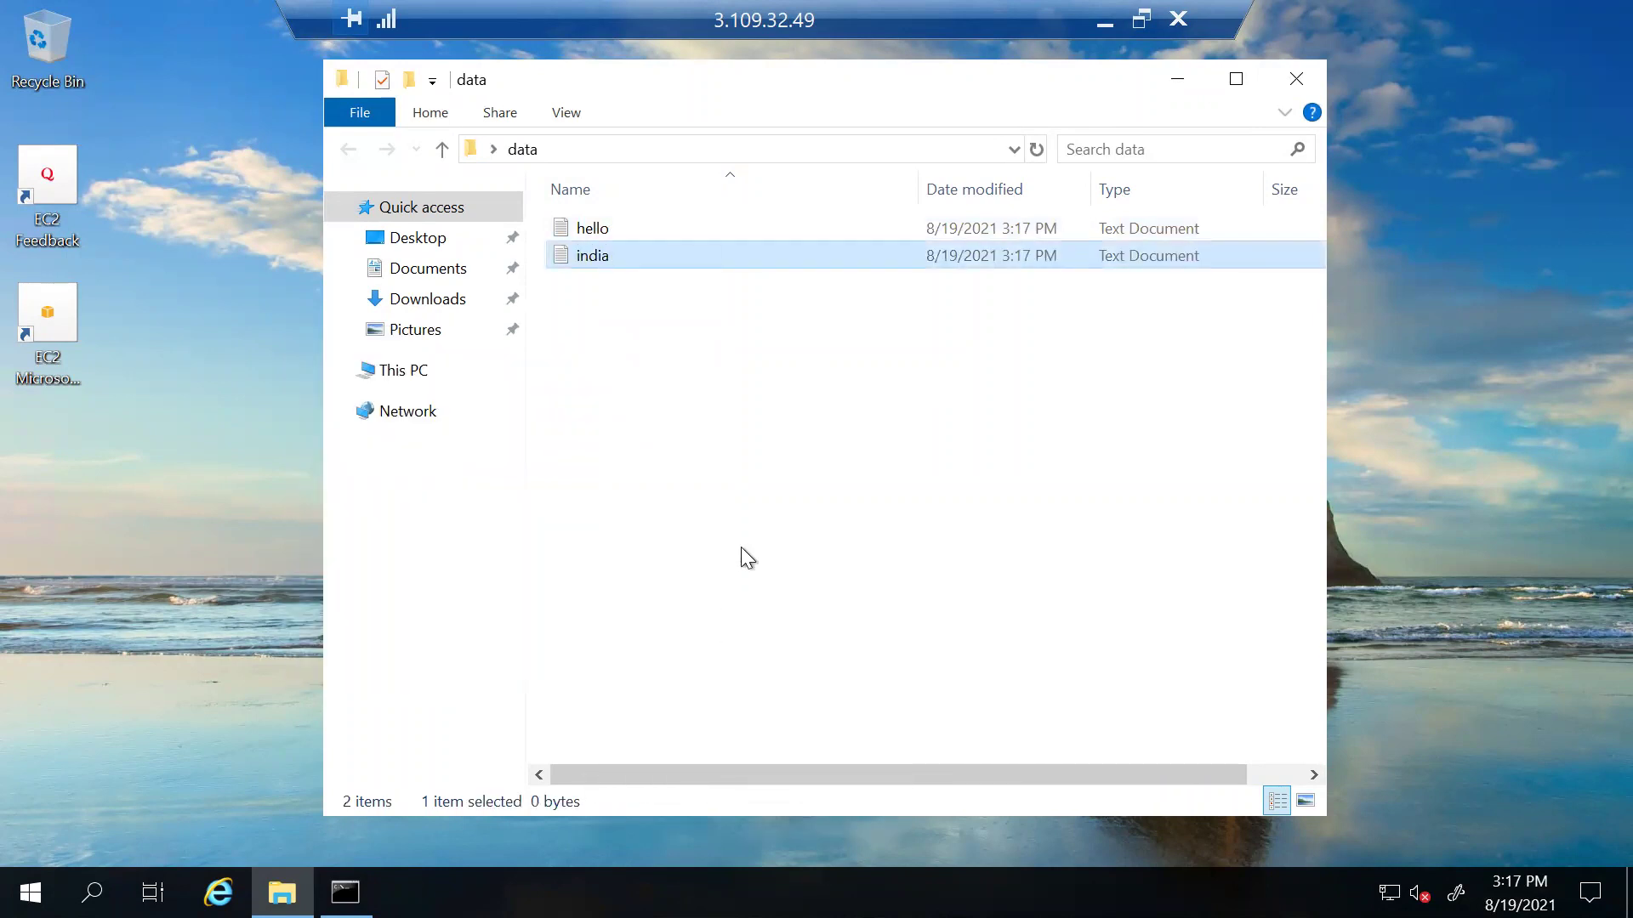
- Add bitmap images 'kkkkkkk' and 'pppppp' to data, then close the folder window
{"action": "right_click", "coordinate": [705, 397]}
{"action": "mouse_move", "coordinate": [608, 716]}
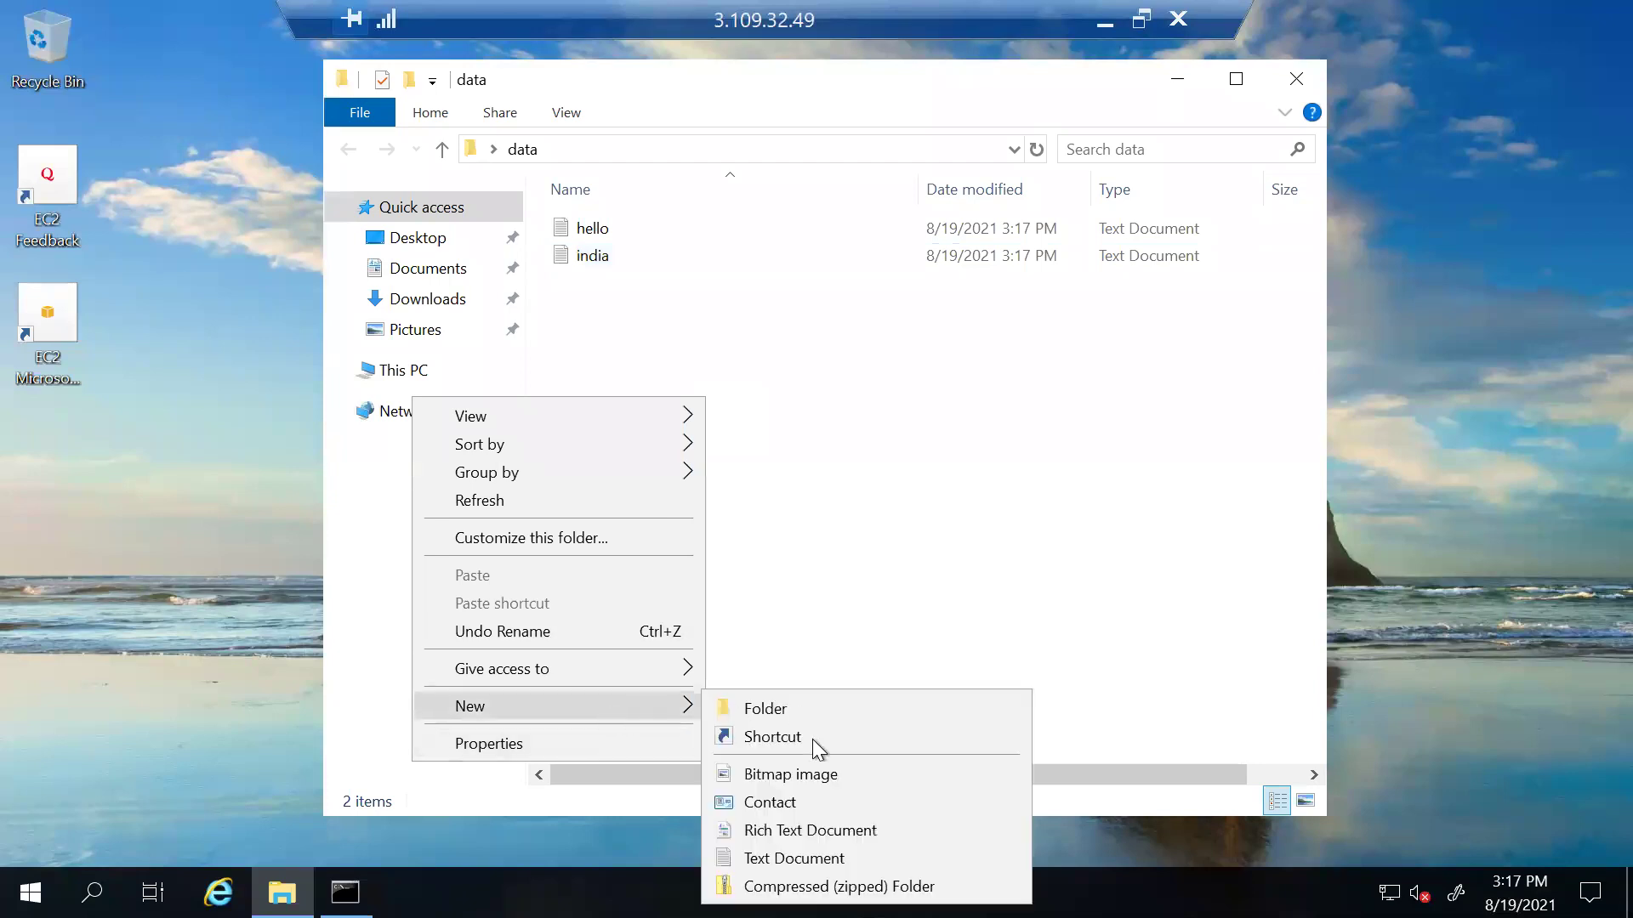
{"action": "left_click", "coordinate": [794, 777]}
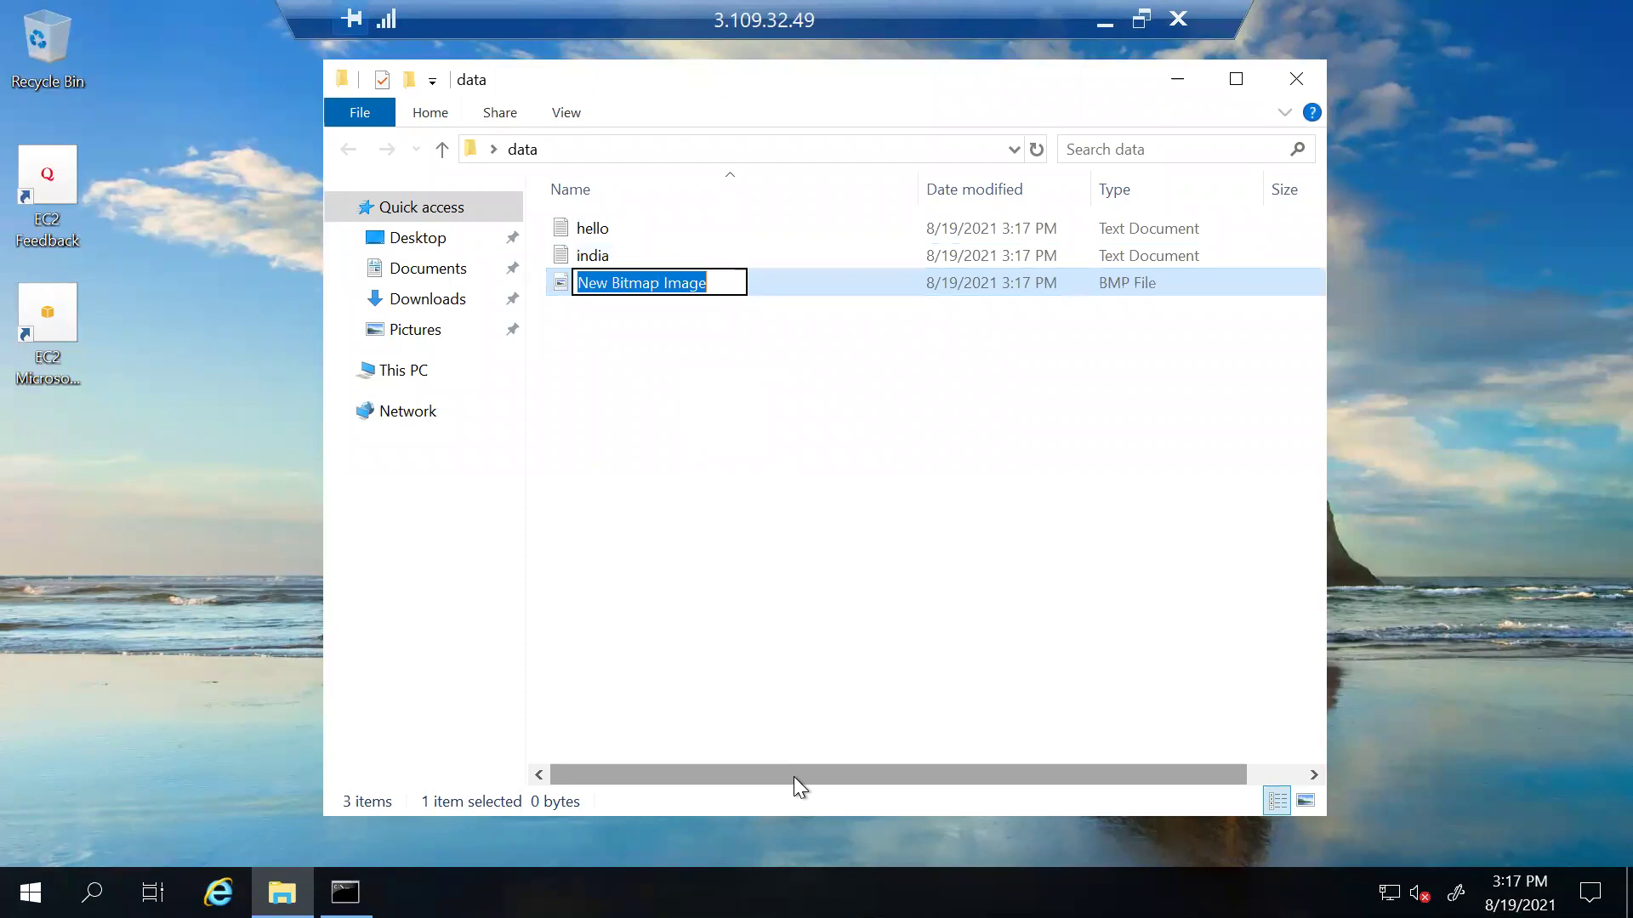
{"action": "type", "text": "kkkkkkk"}
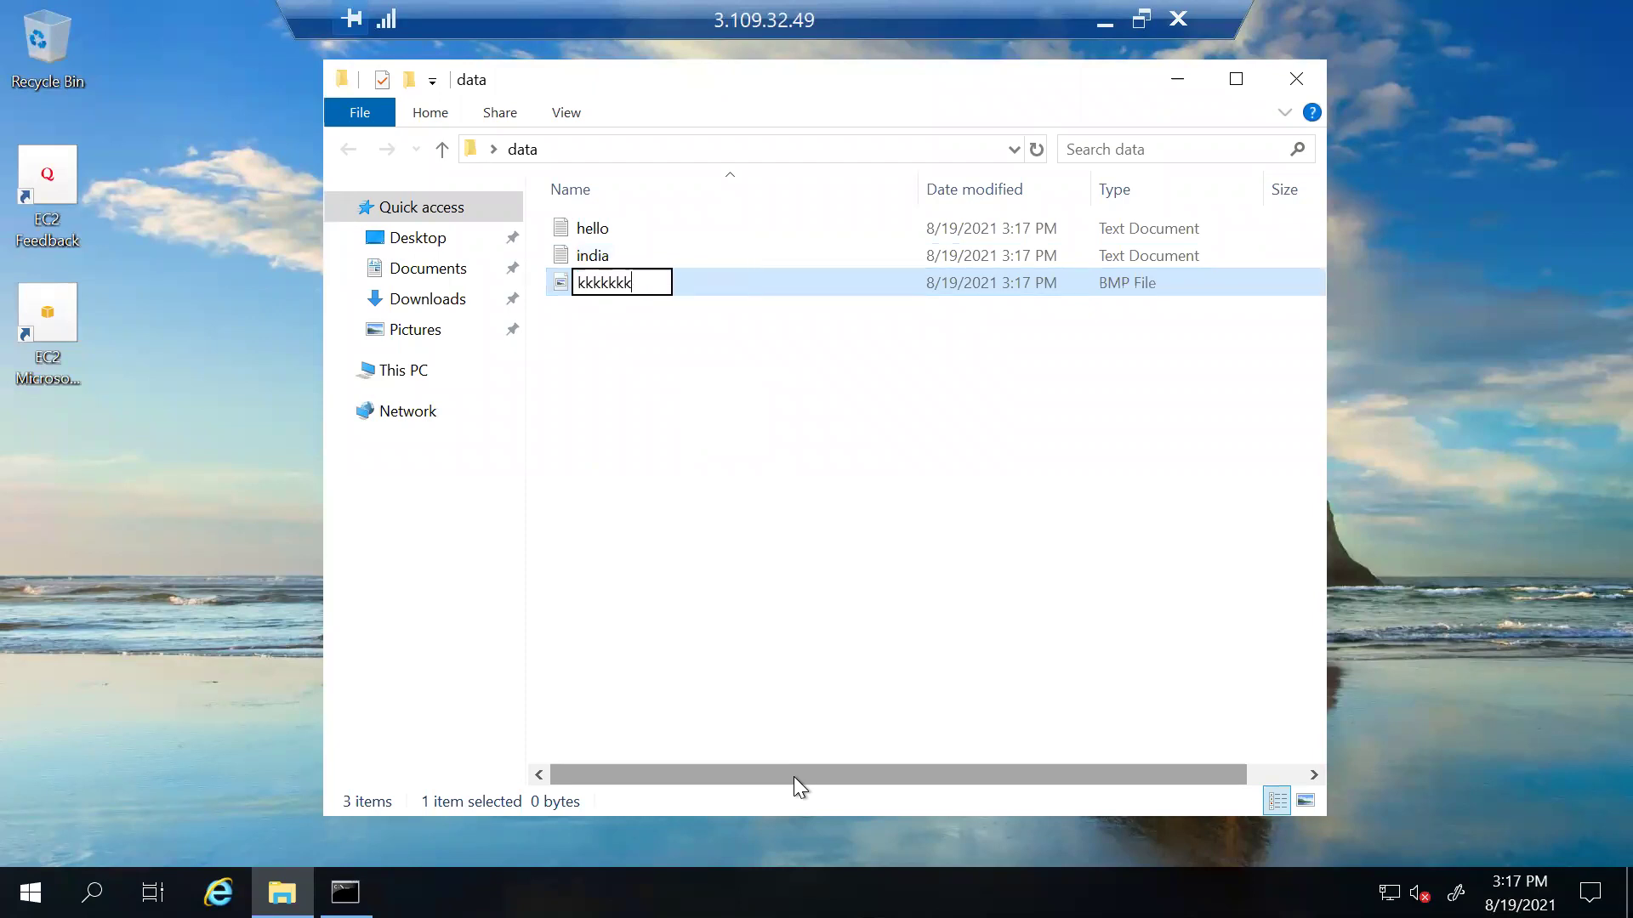
{"action": "key", "text": "Return"}
{"action": "right_click", "coordinate": [710, 453]}
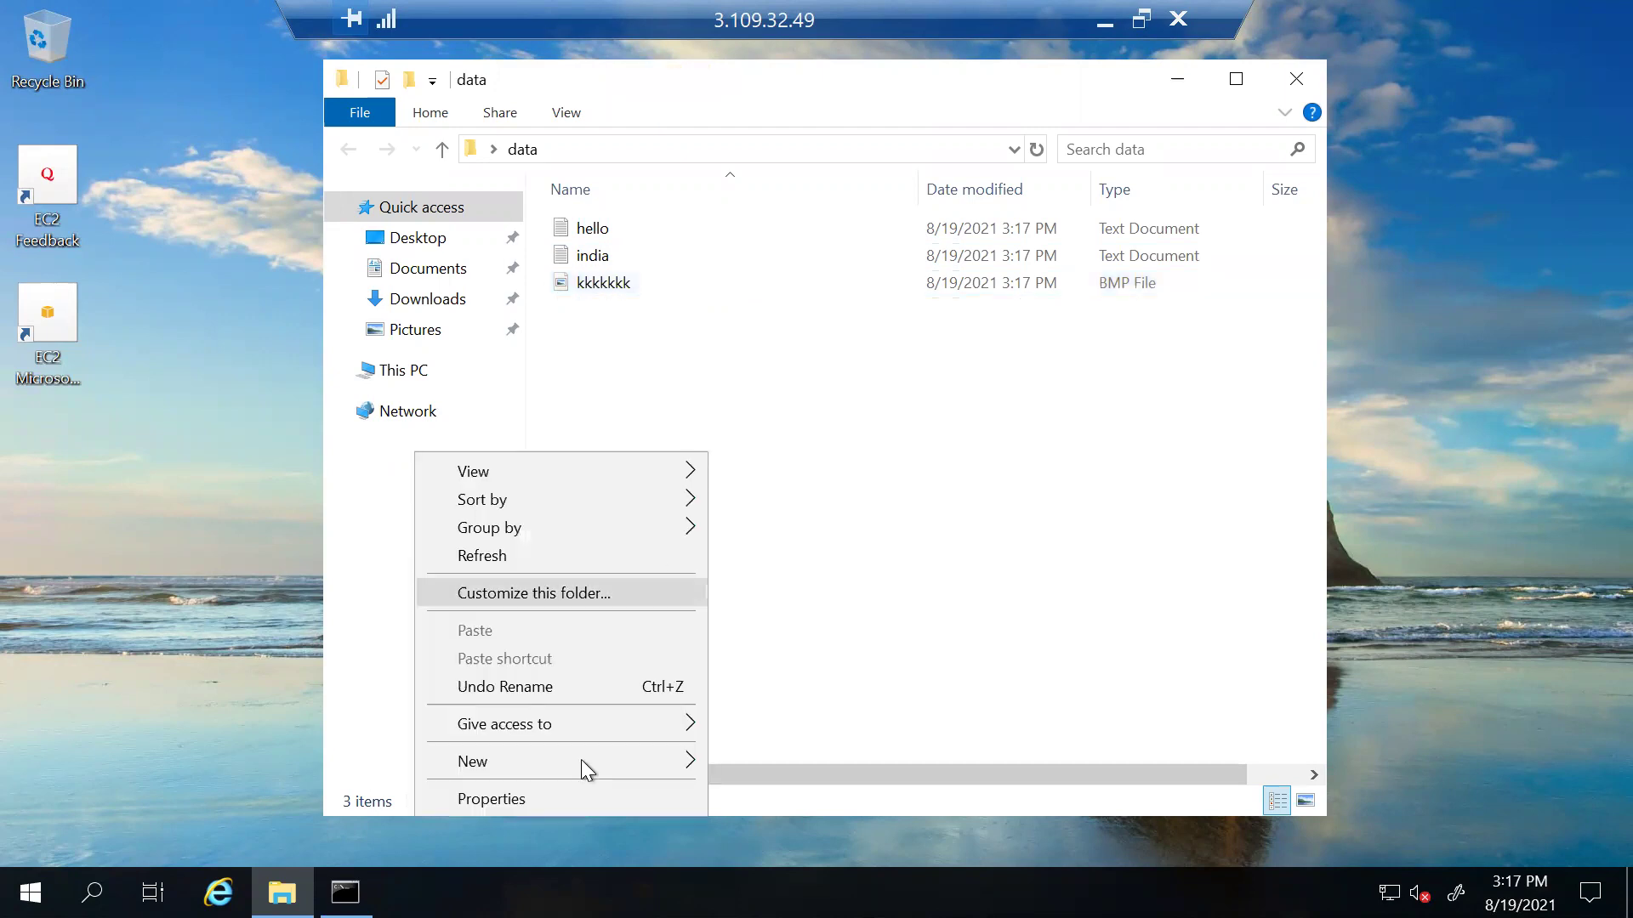
{"action": "mouse_move", "coordinate": [582, 778]}
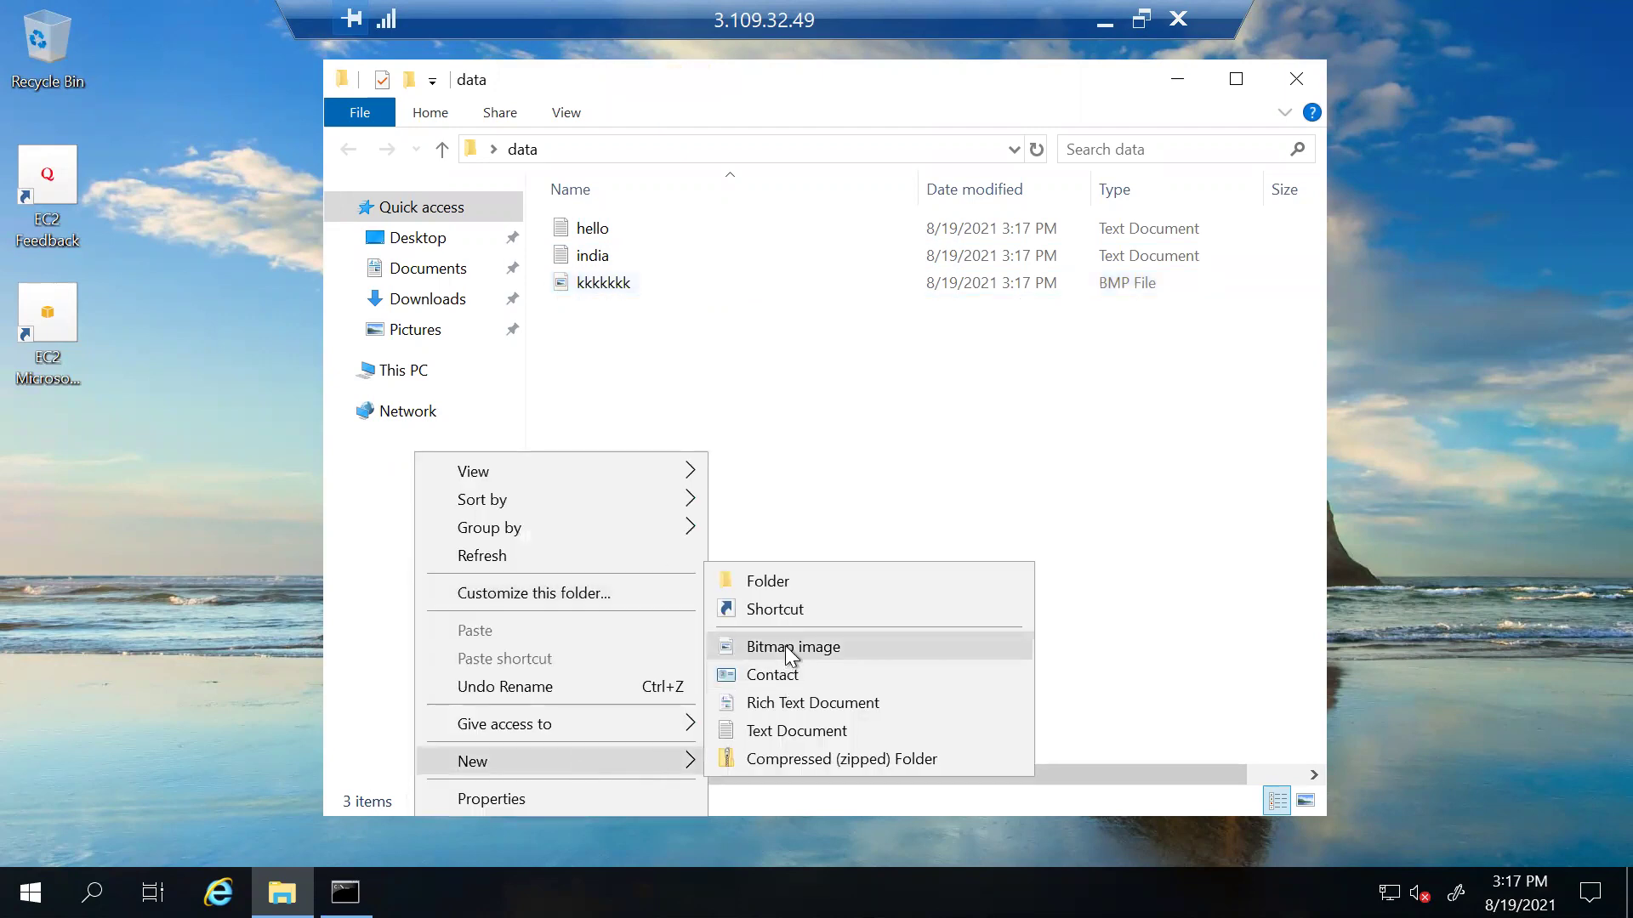
{"action": "left_click", "coordinate": [784, 646]}
{"action": "type", "text": "pppppp"}
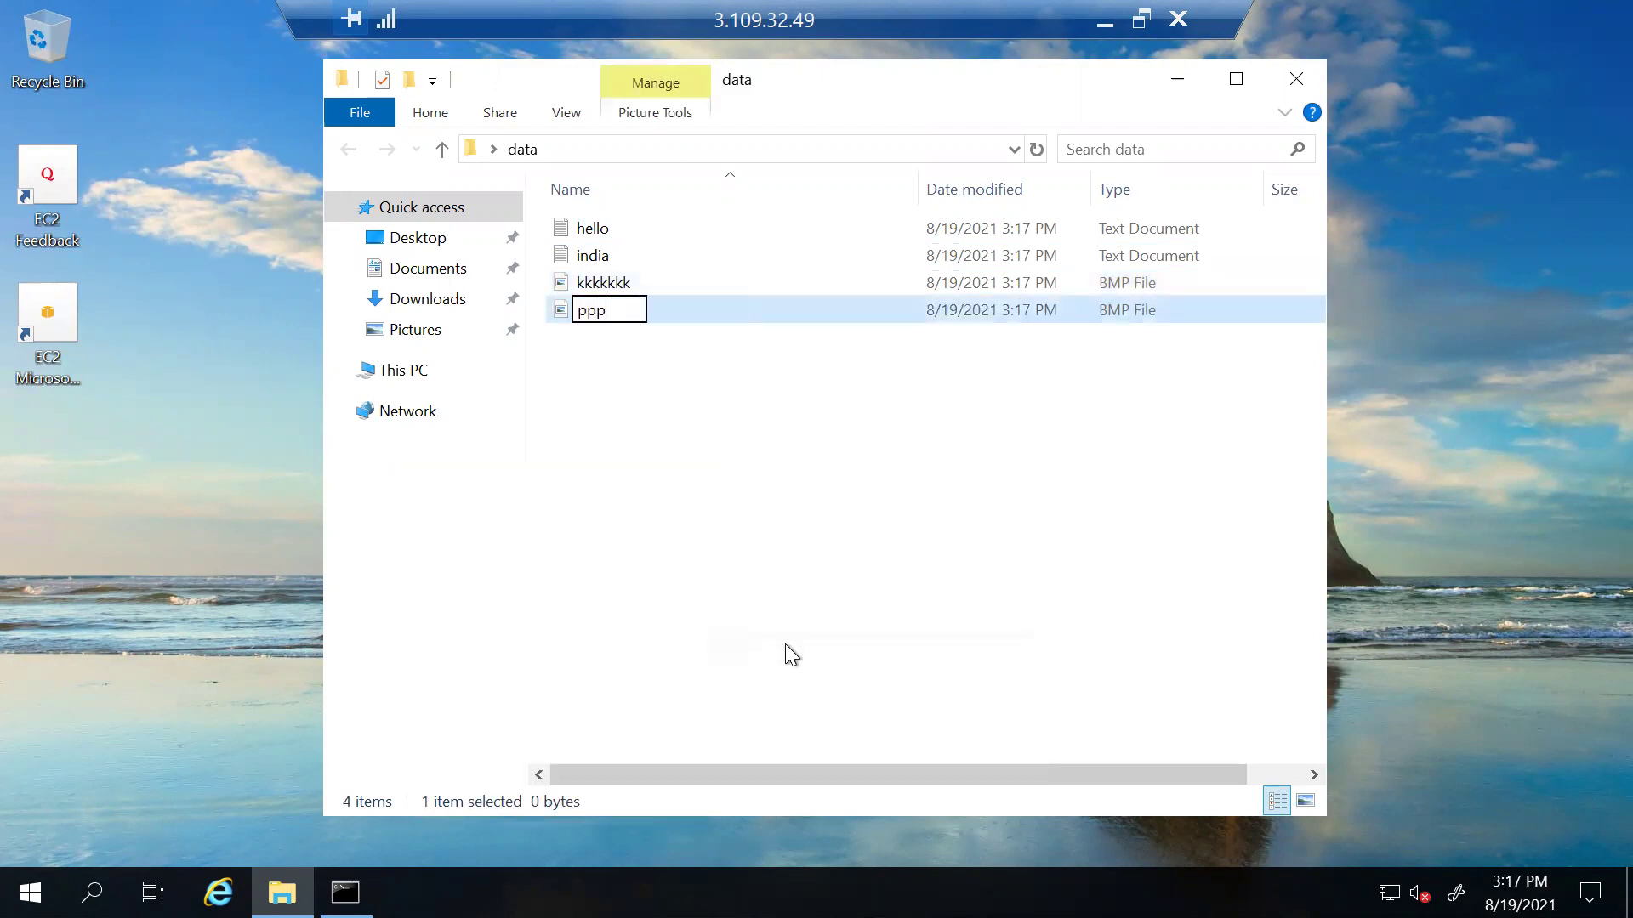
{"action": "key", "text": "Return"}
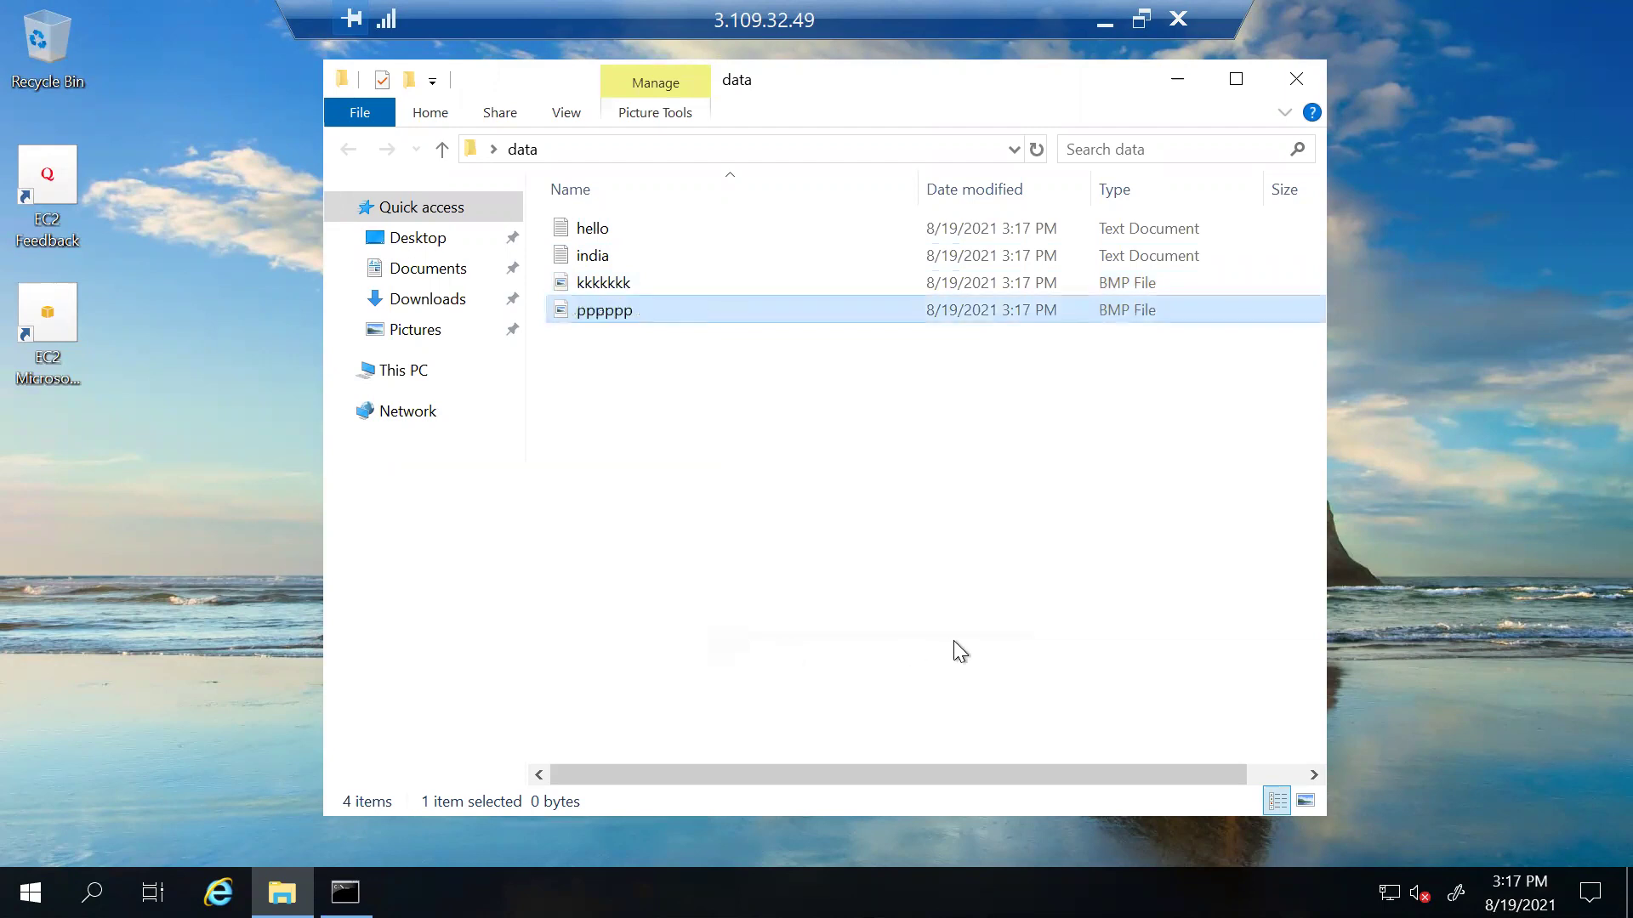
{"action": "left_click", "coordinate": [954, 642]}
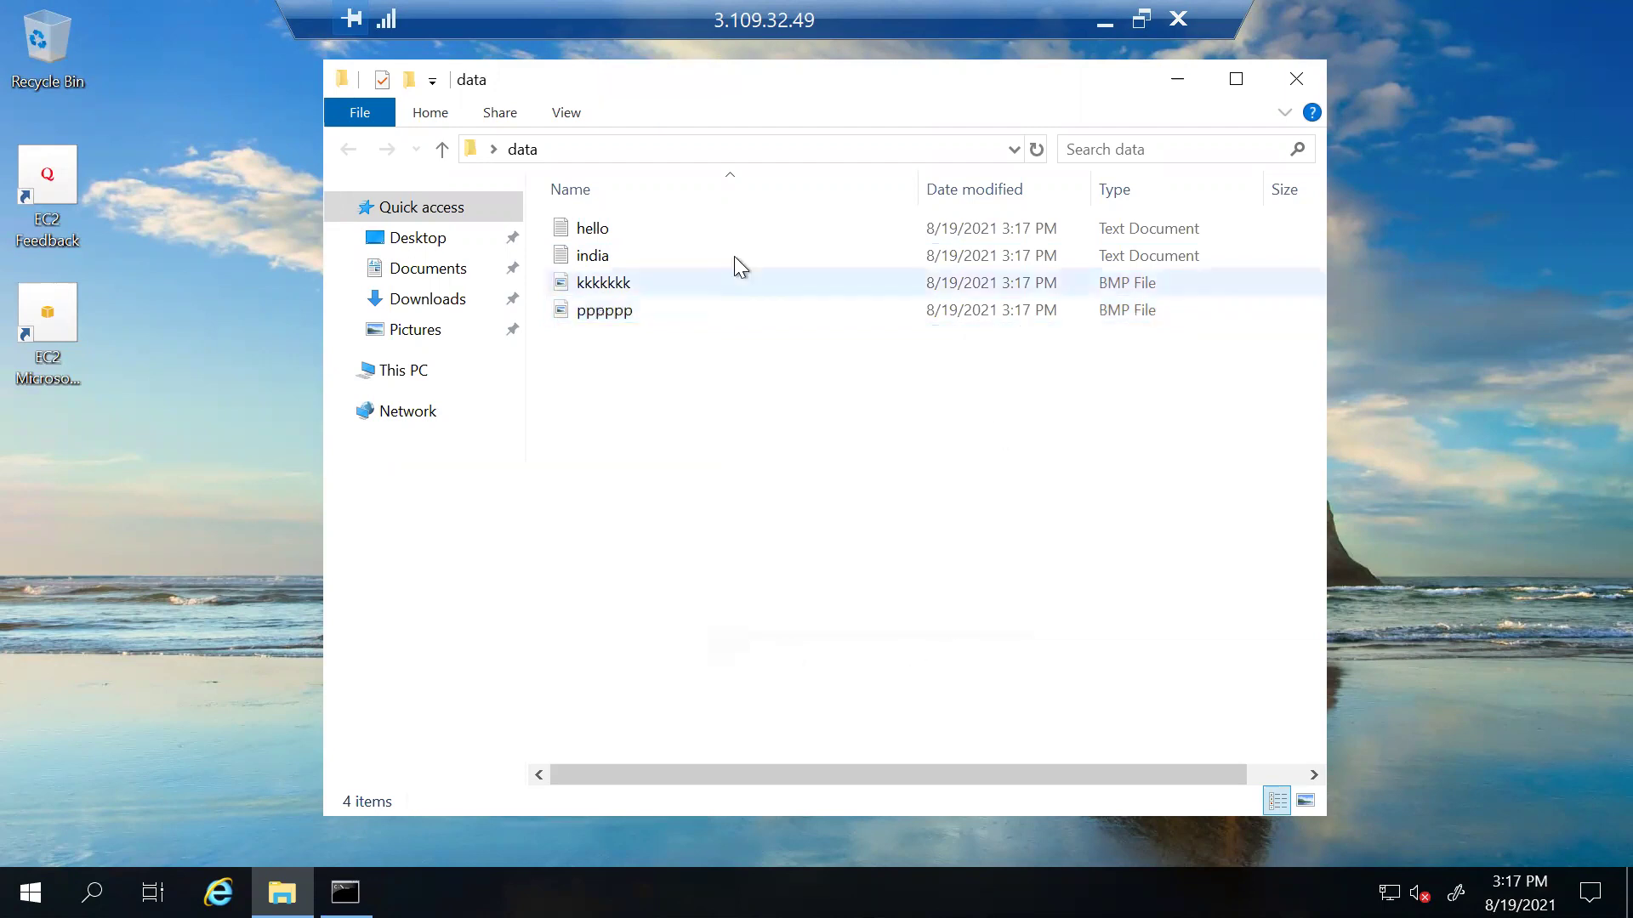
{"action": "left_click", "coordinate": [628, 311]}
{"action": "left_click", "coordinate": [1296, 78]}
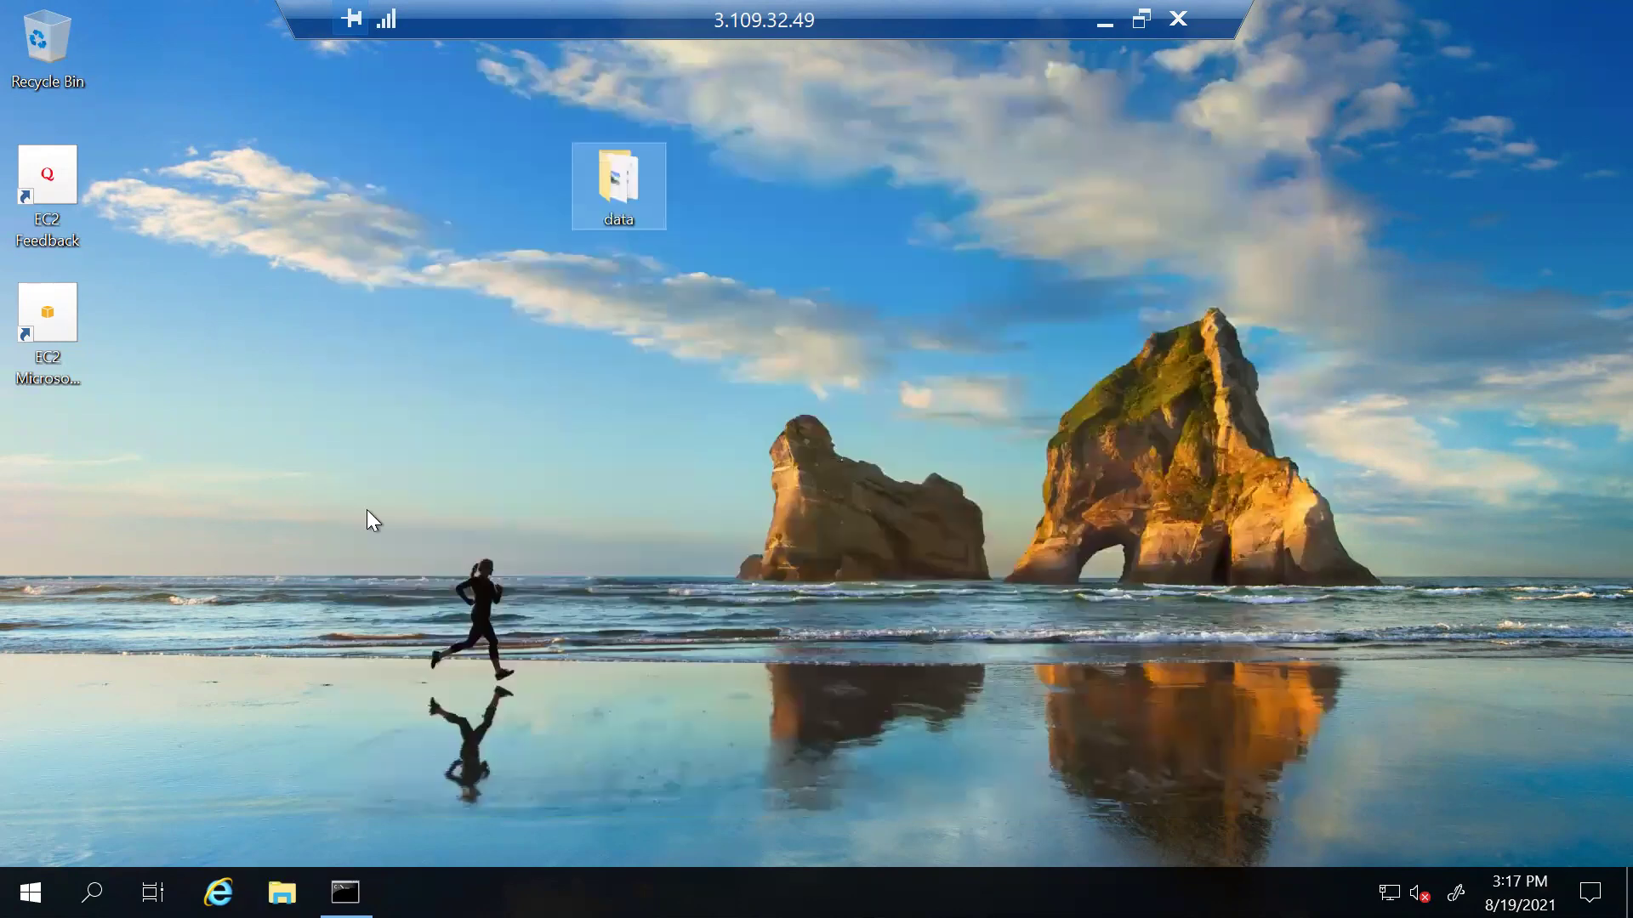
- Create an empty text document 'bharat' at the root of Local Disk (C:) and close File Explorer
{"action": "left_click", "coordinate": [282, 892]}
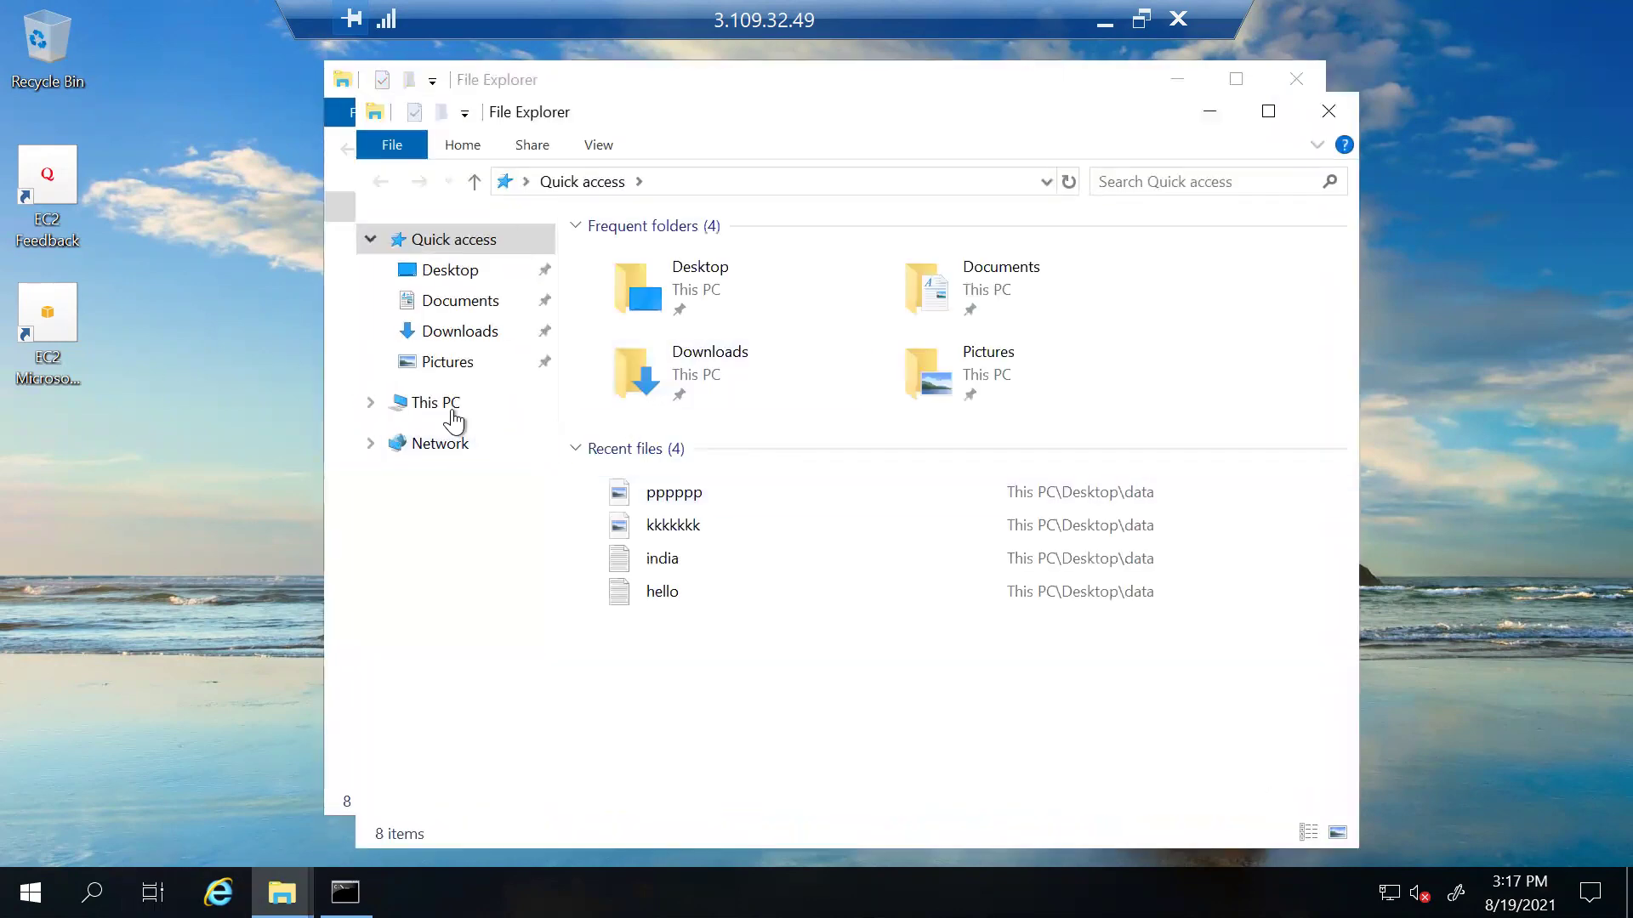
{"action": "left_click", "coordinate": [451, 412]}
{"action": "double_click", "coordinate": [719, 595]}
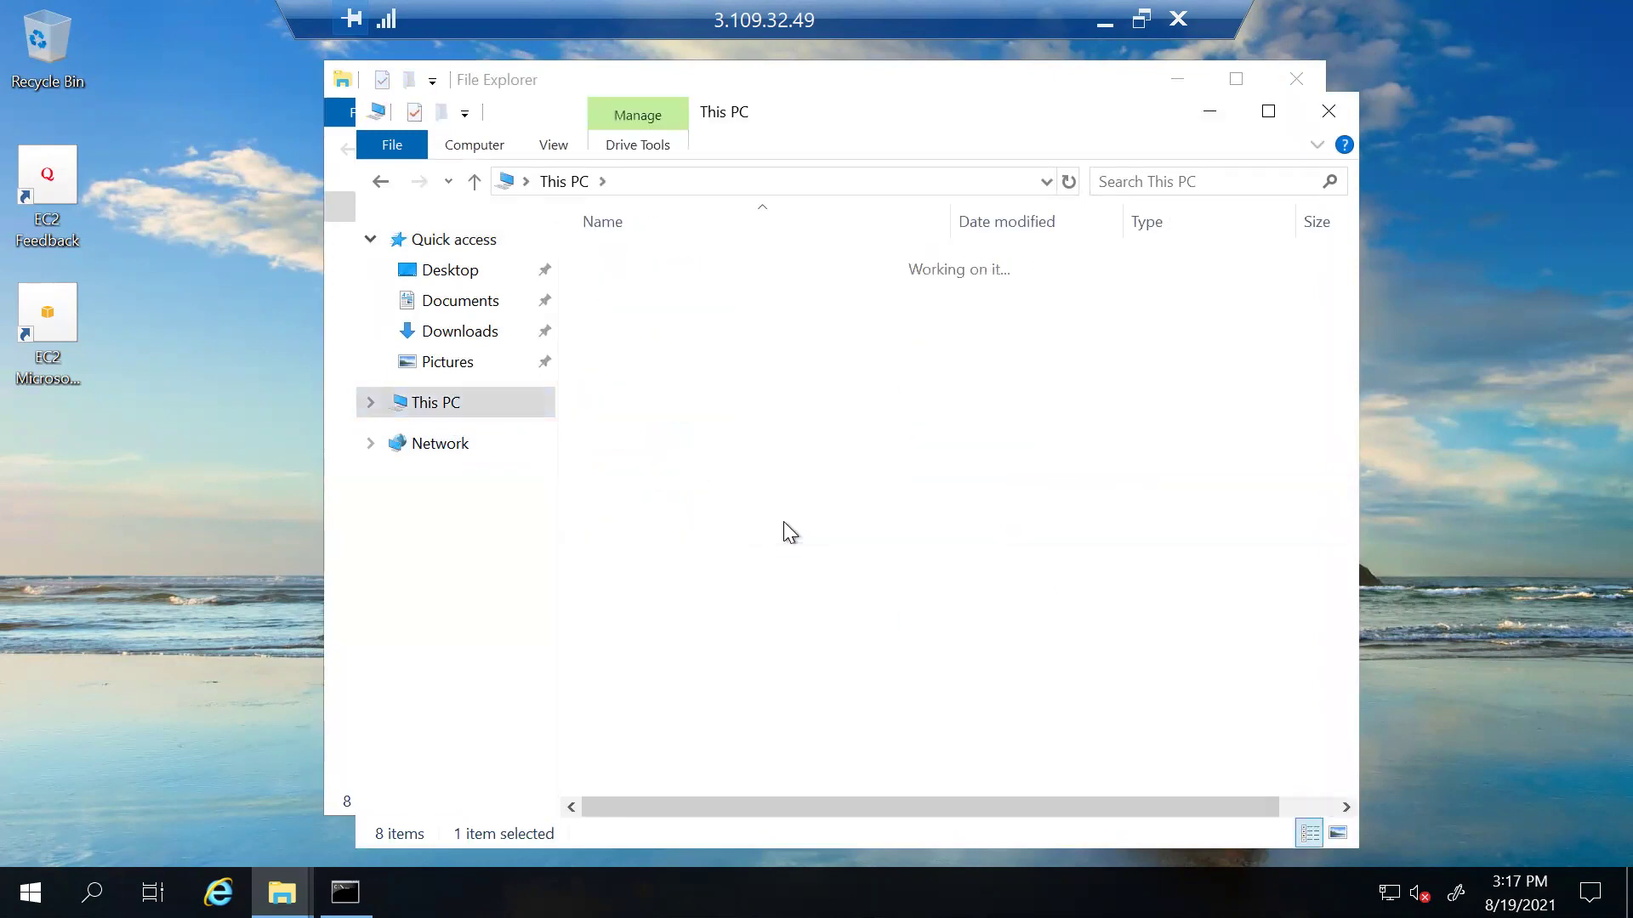
{"action": "right_click", "coordinate": [693, 481]}
{"action": "mouse_move", "coordinate": [595, 749]}
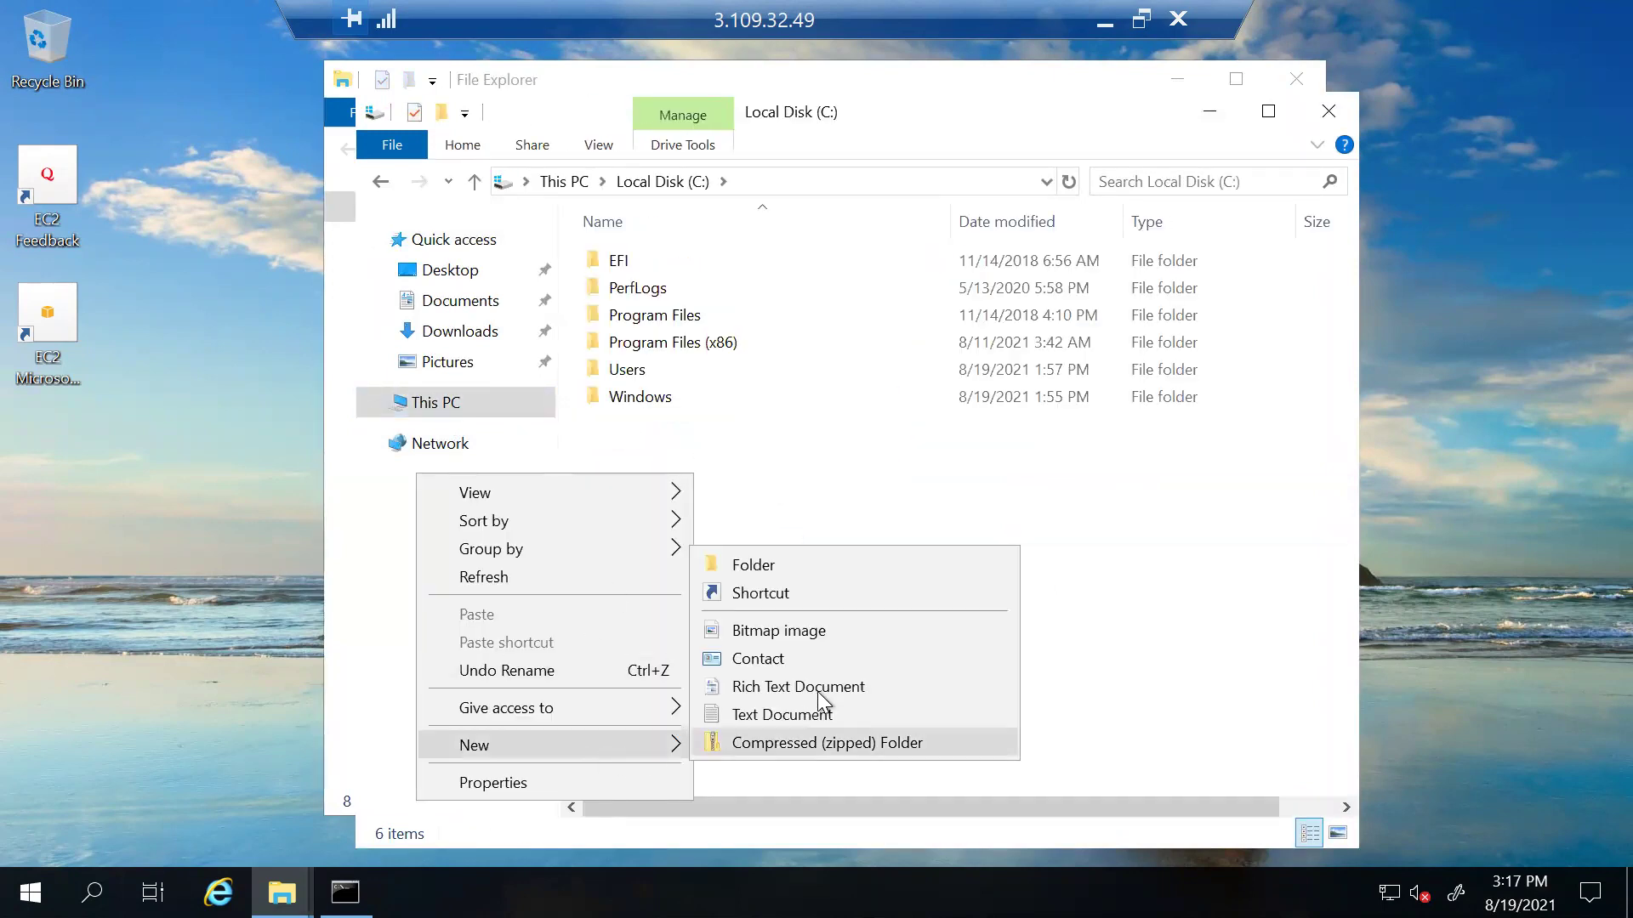
{"action": "left_click", "coordinate": [788, 718]}
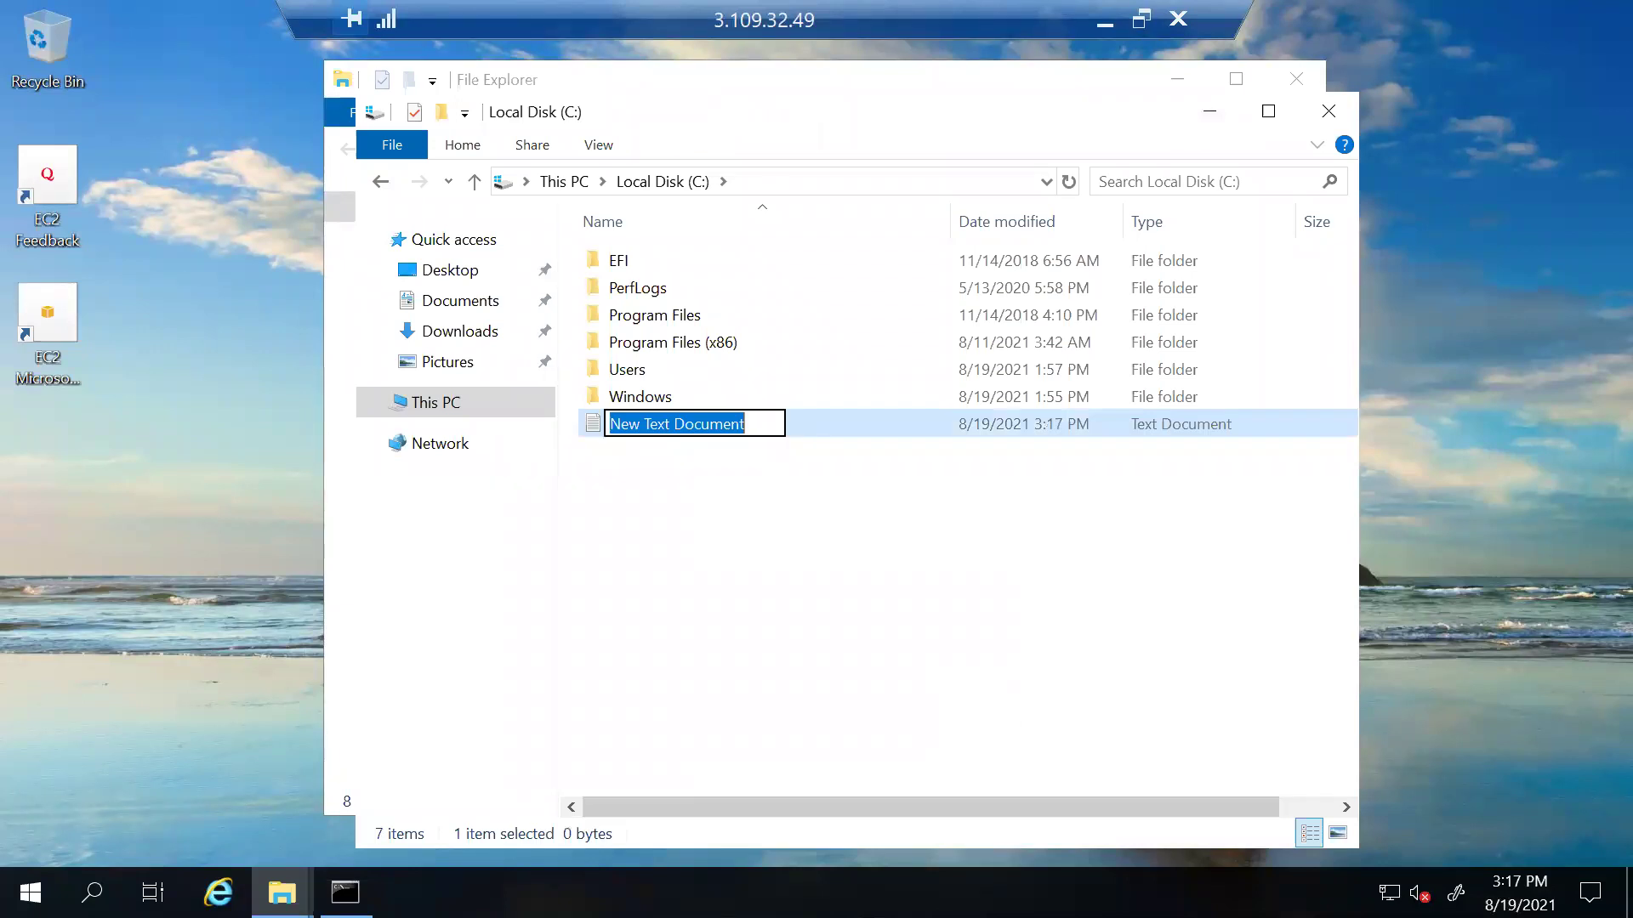
{"action": "type", "text": "bharat"}
{"action": "key", "text": "Return"}
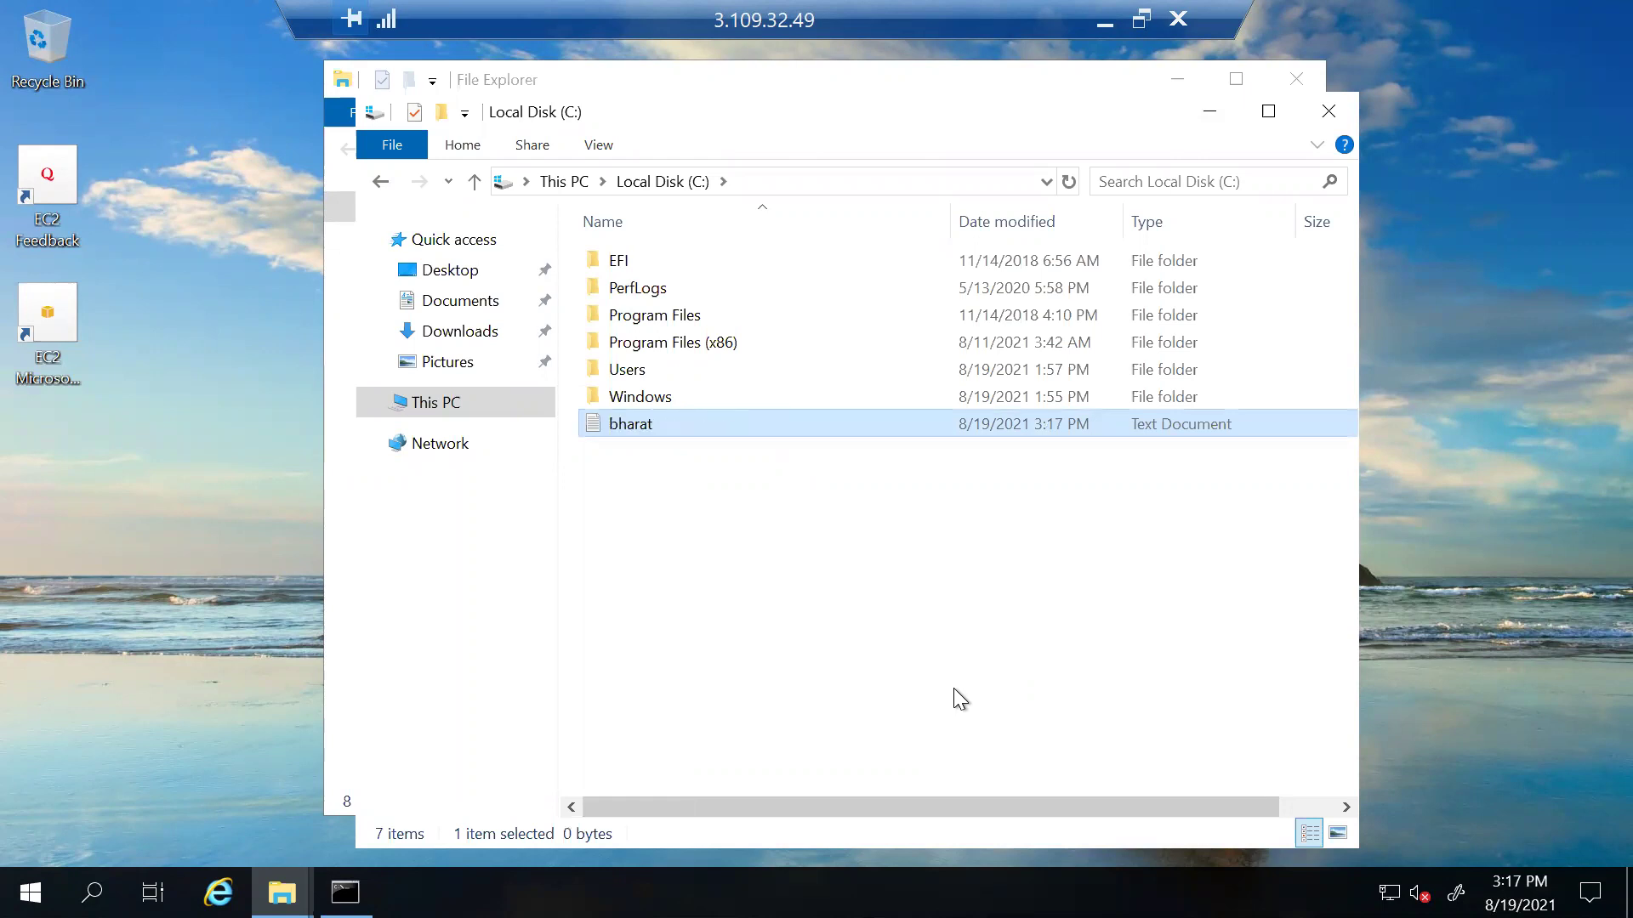
{"action": "left_click", "coordinate": [1328, 111]}
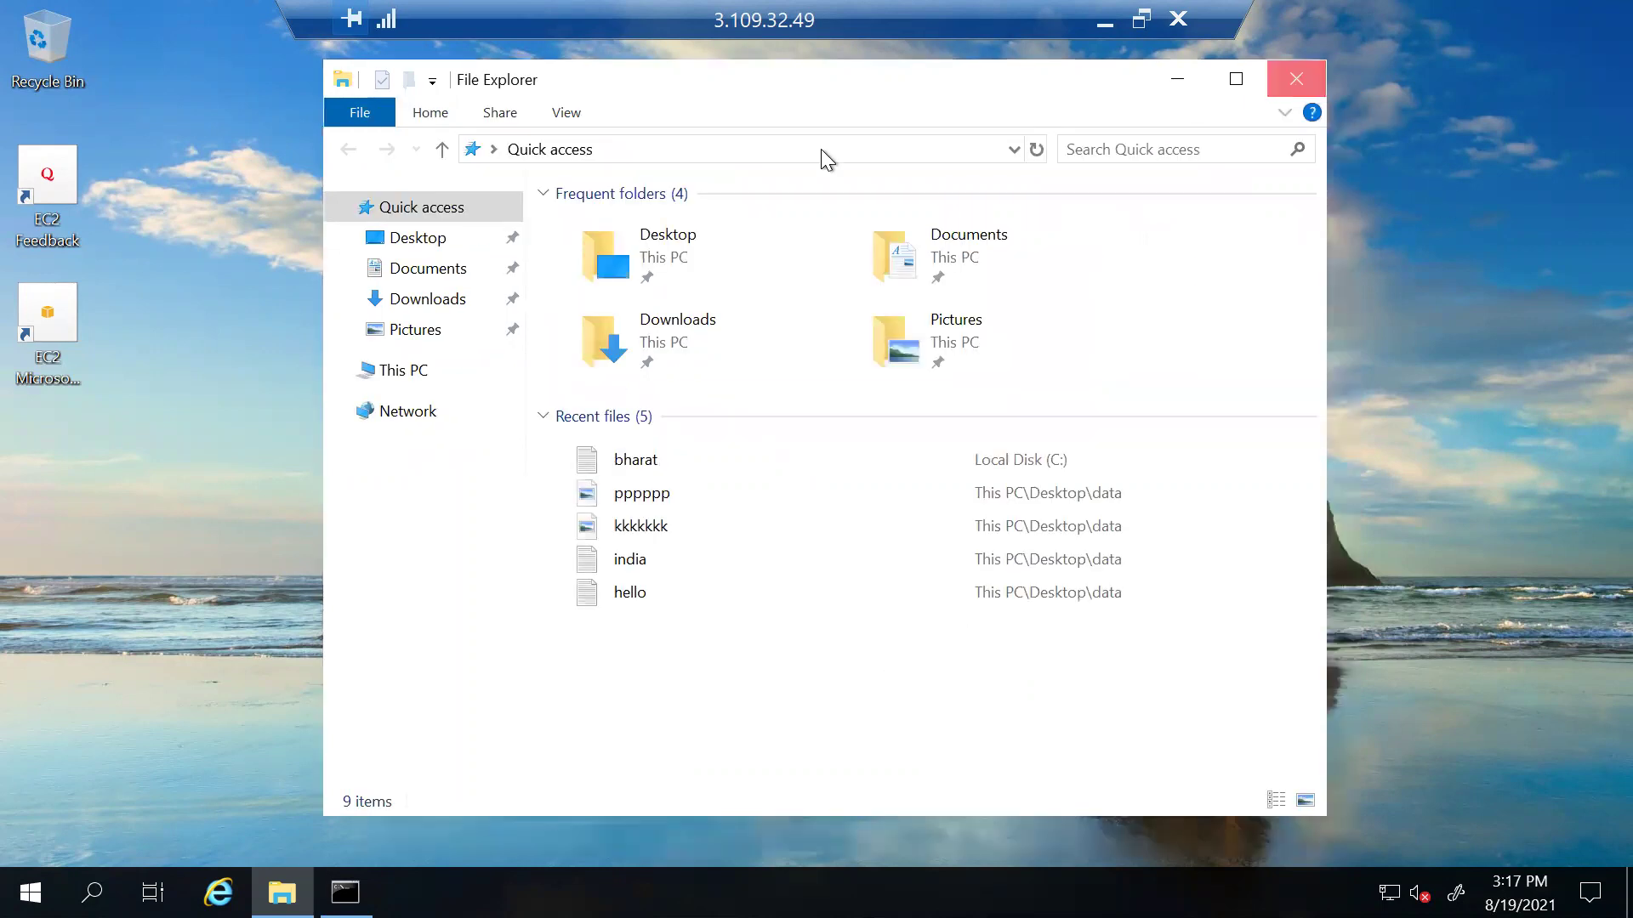
{"action": "left_click", "coordinate": [1296, 78]}
{"action": "left_click", "coordinate": [649, 187]}
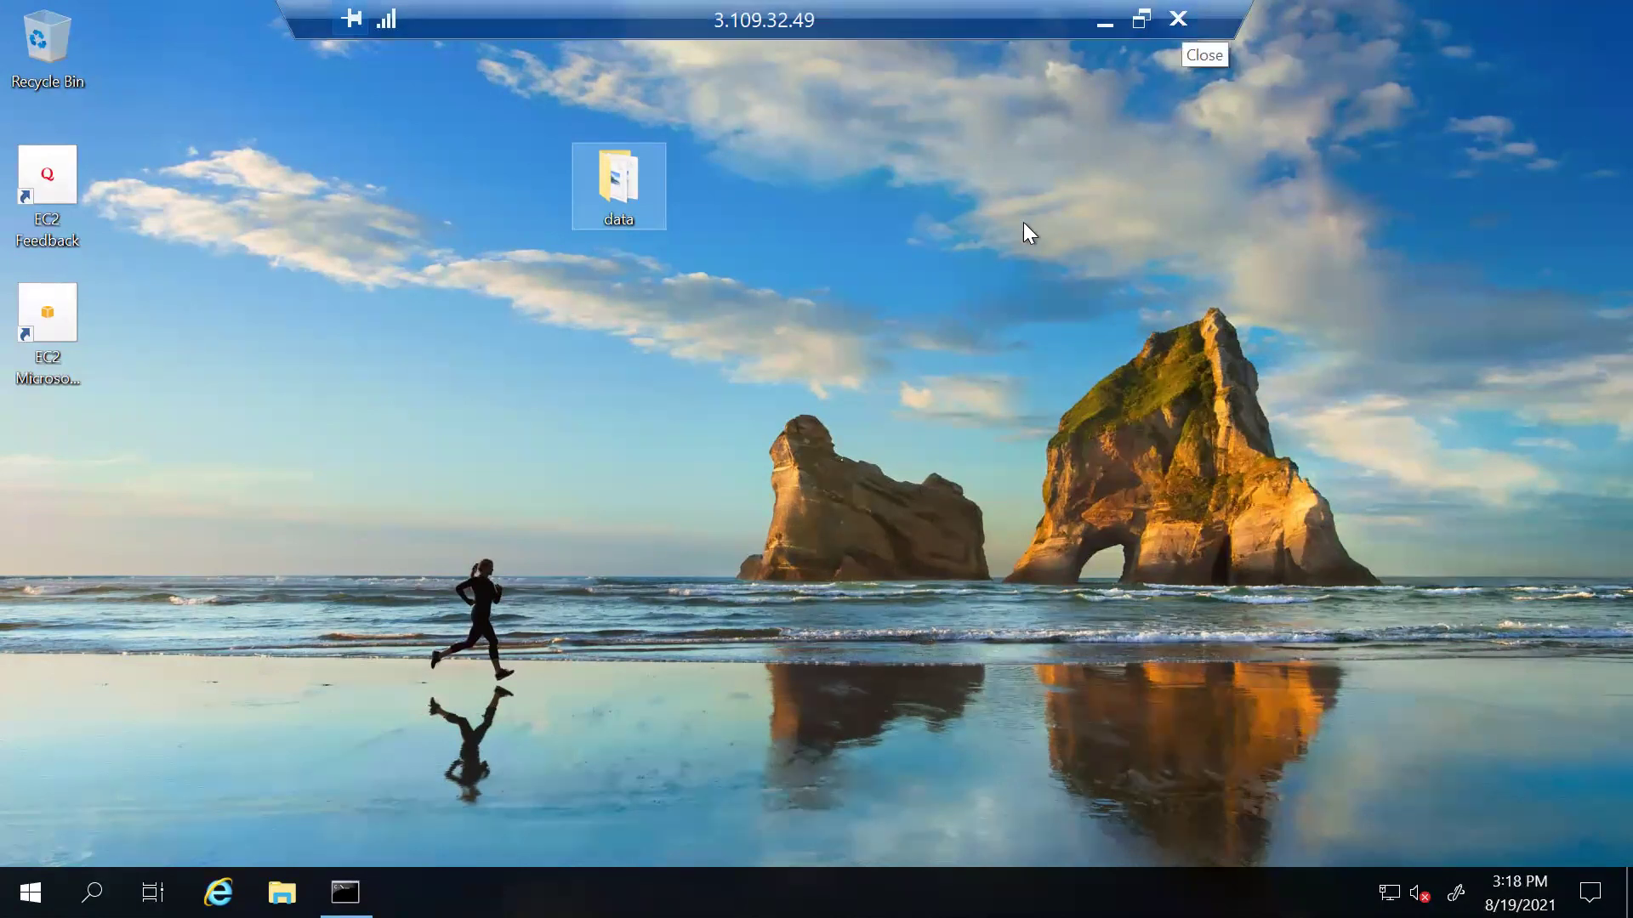
- Open the remote server's Start menu to show its apps and Windows Server tiles
{"action": "left_click", "coordinate": [30, 892]}
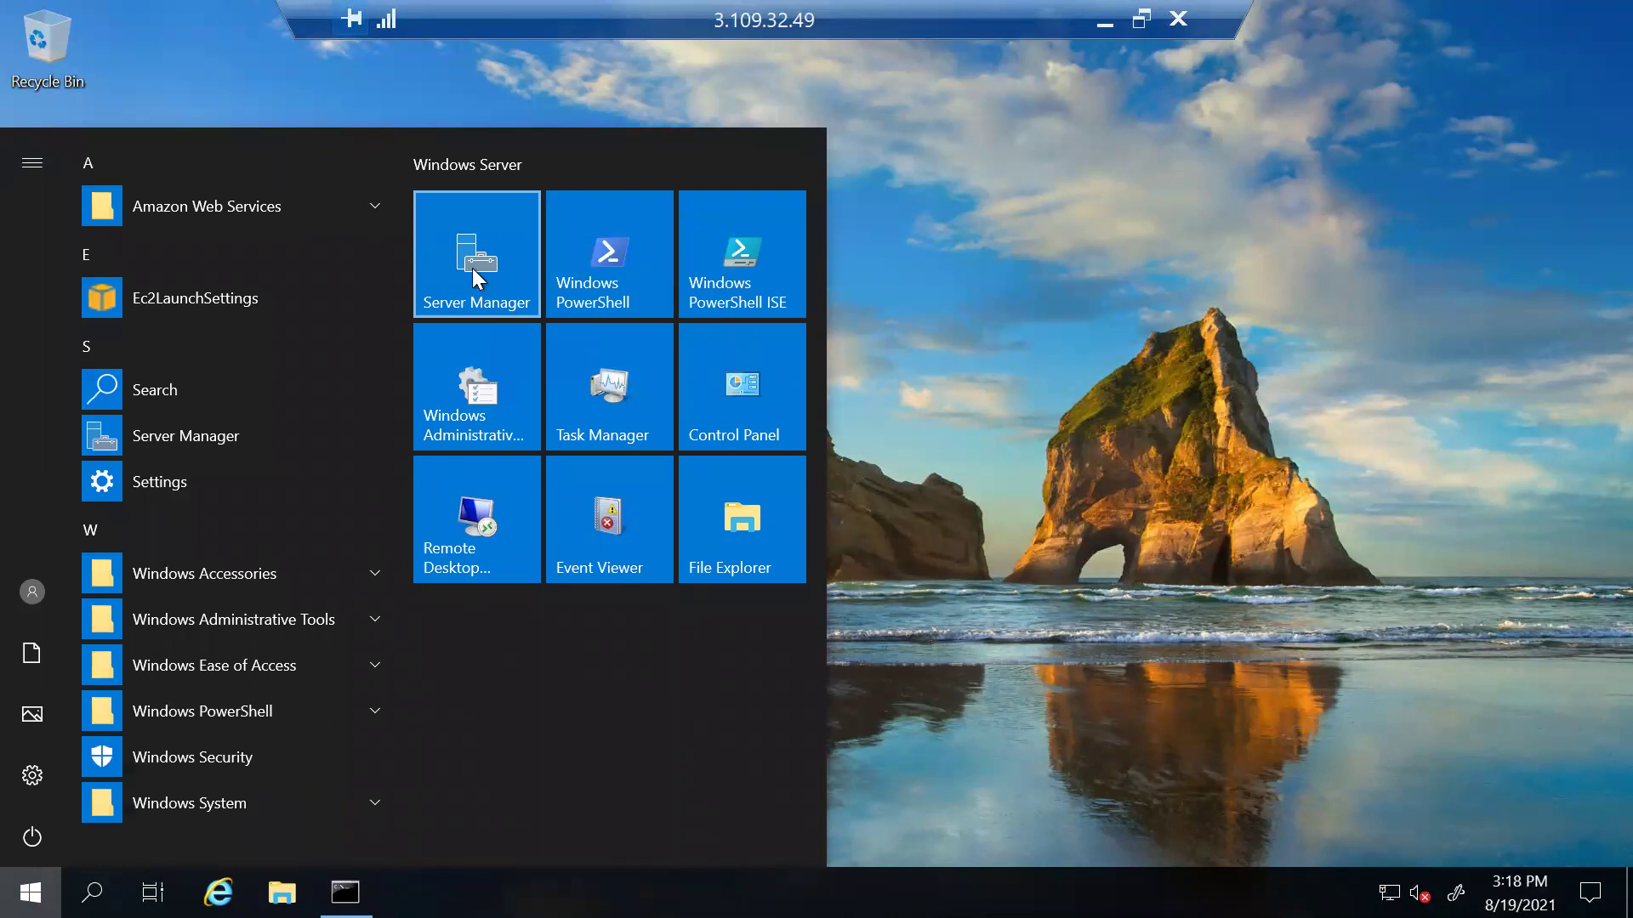
- Launch Computer Management from Server Manager's Tools menu and dismiss the Windows Admin Center popup
{"action": "left_click", "coordinate": [487, 267]}
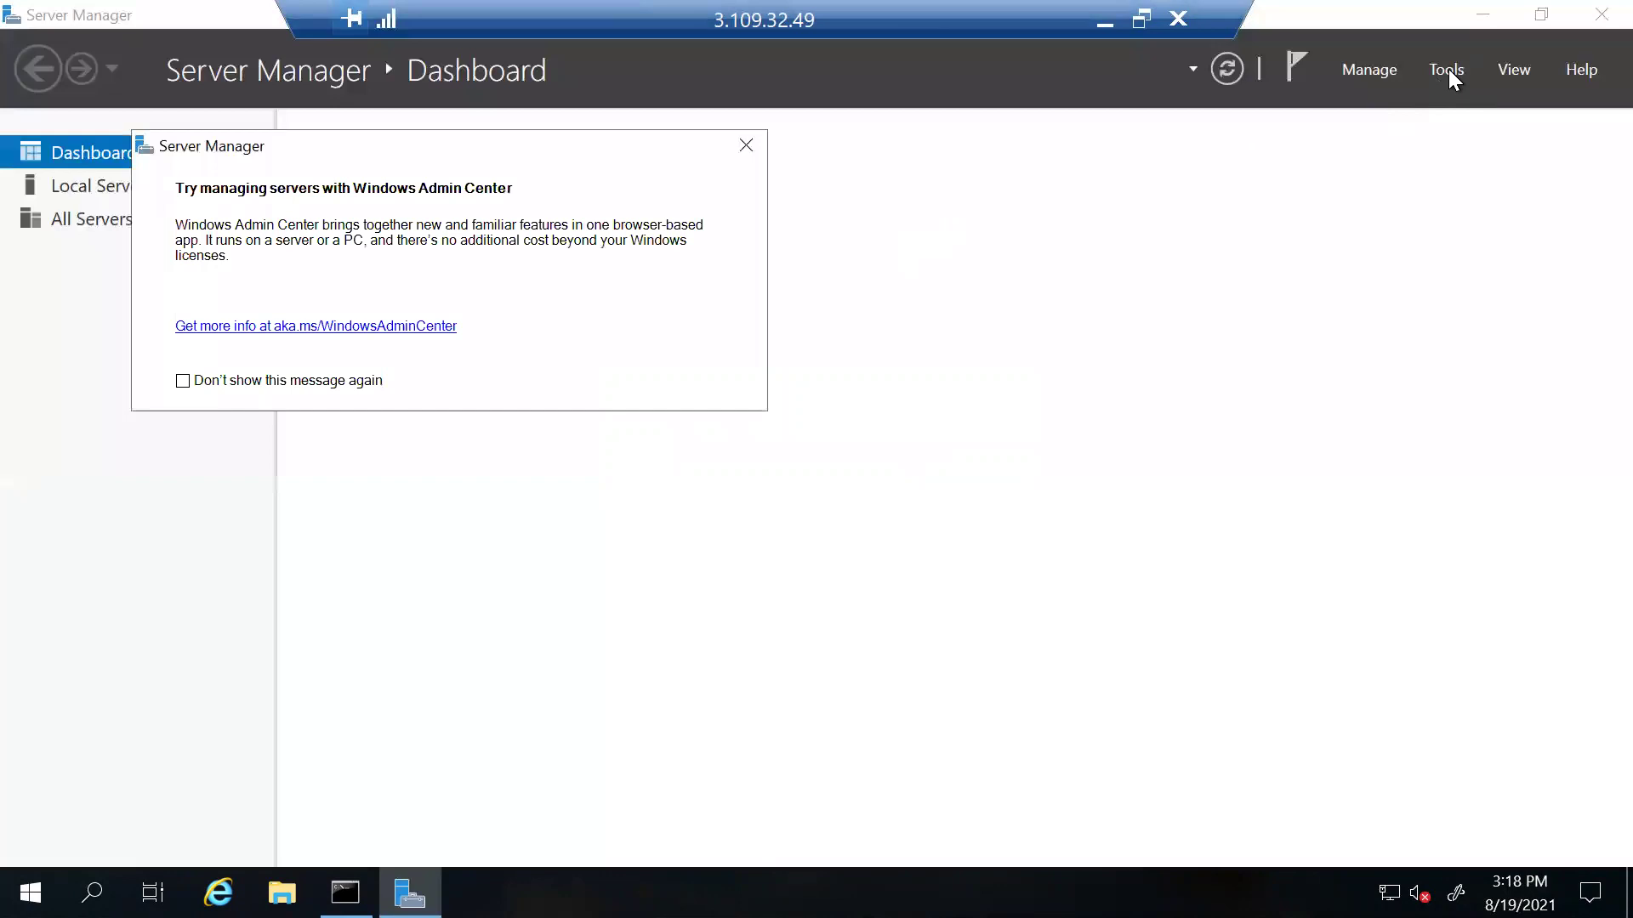
{"action": "left_click", "coordinate": [1447, 69]}
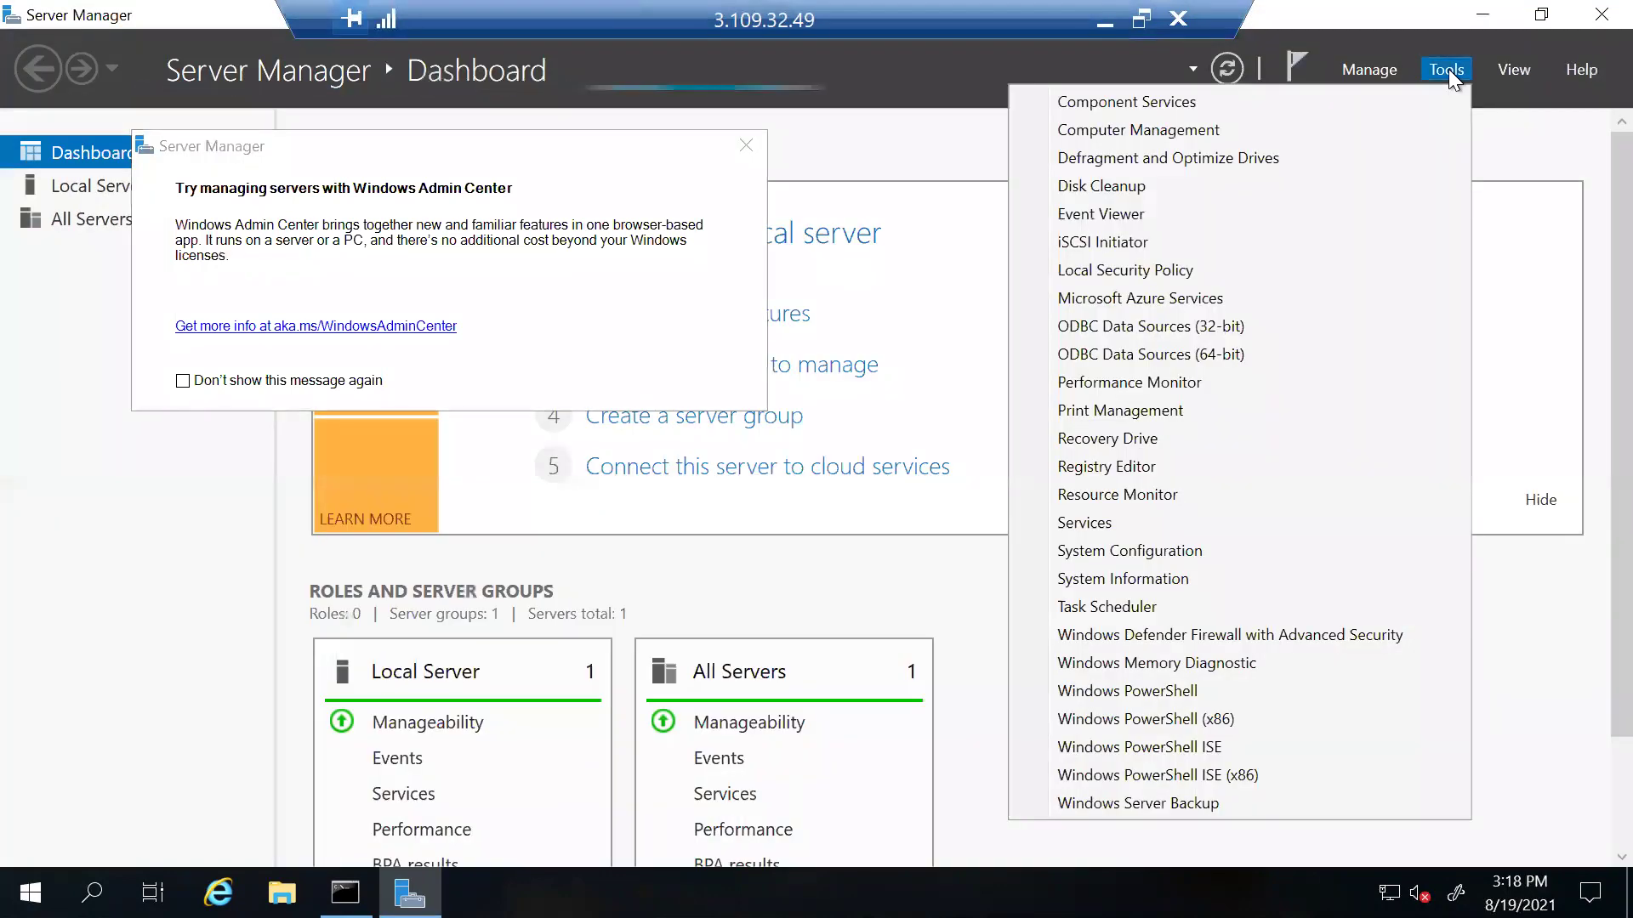
{"action": "left_click", "coordinate": [1167, 140]}
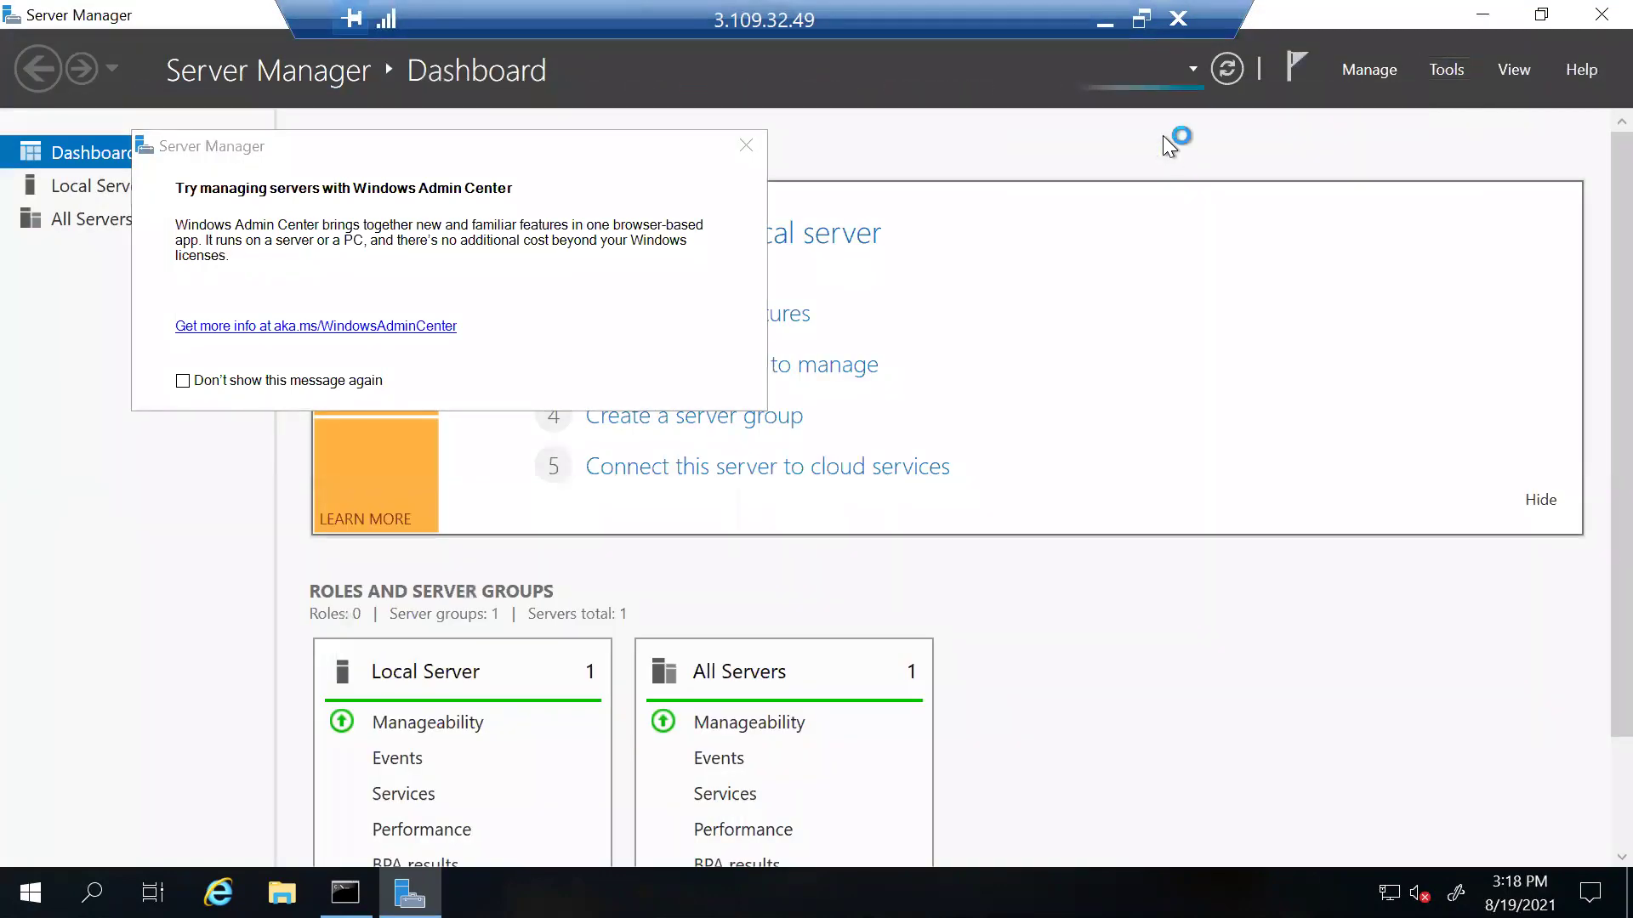
{"action": "left_click", "coordinate": [746, 145]}
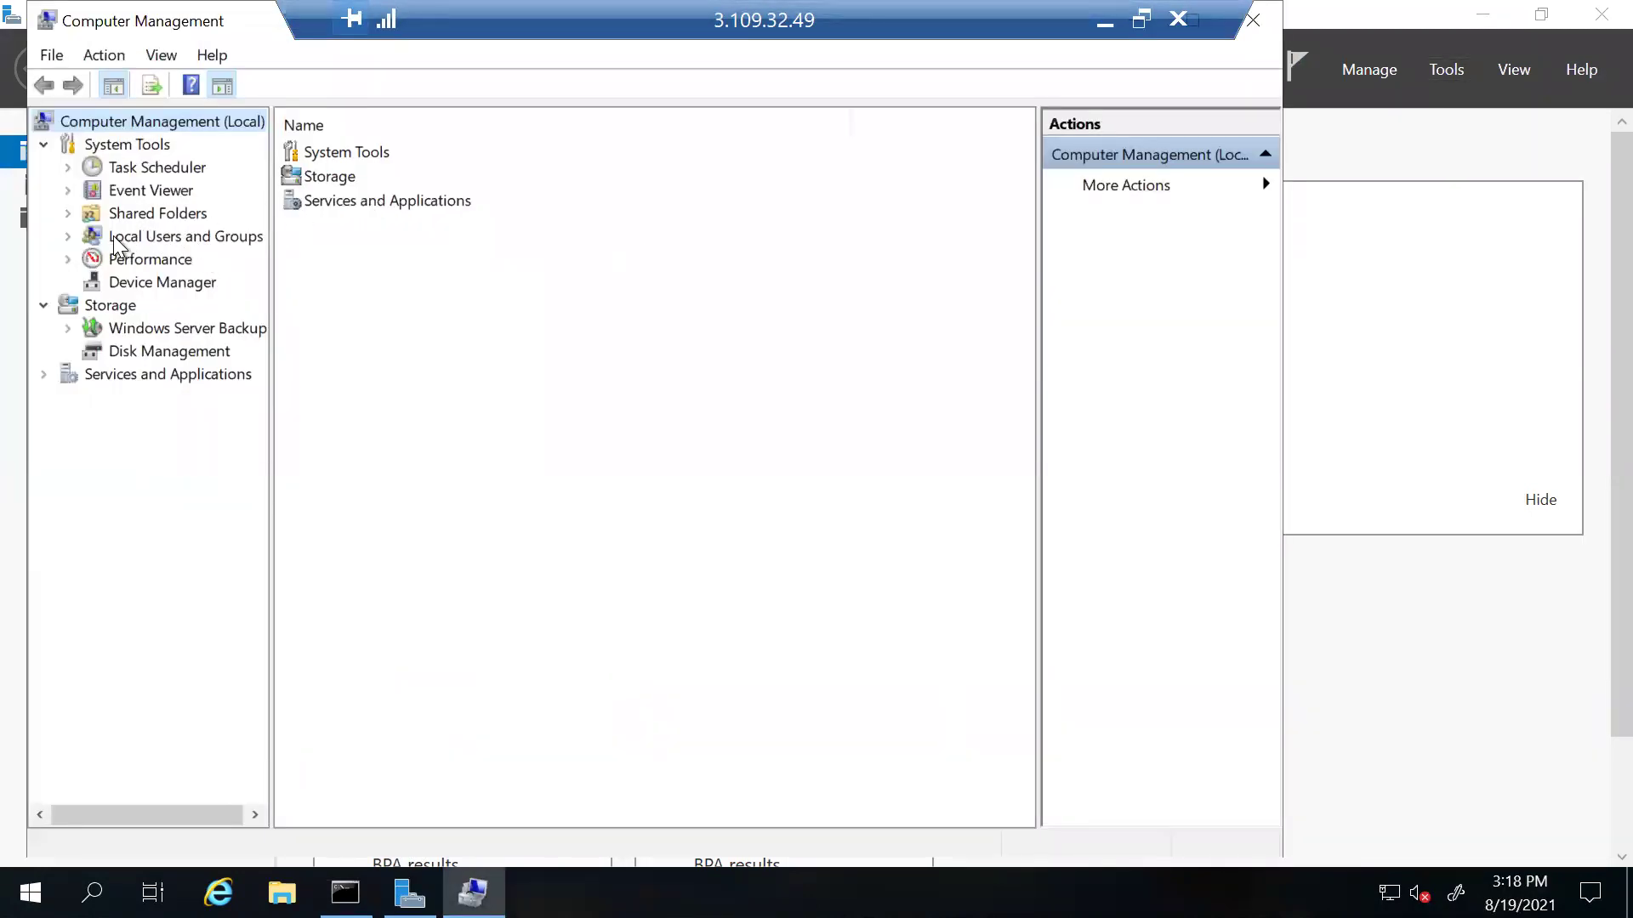
- Show the Users list under Local Users and Groups and select Administrator
{"action": "left_click", "coordinate": [68, 237]}
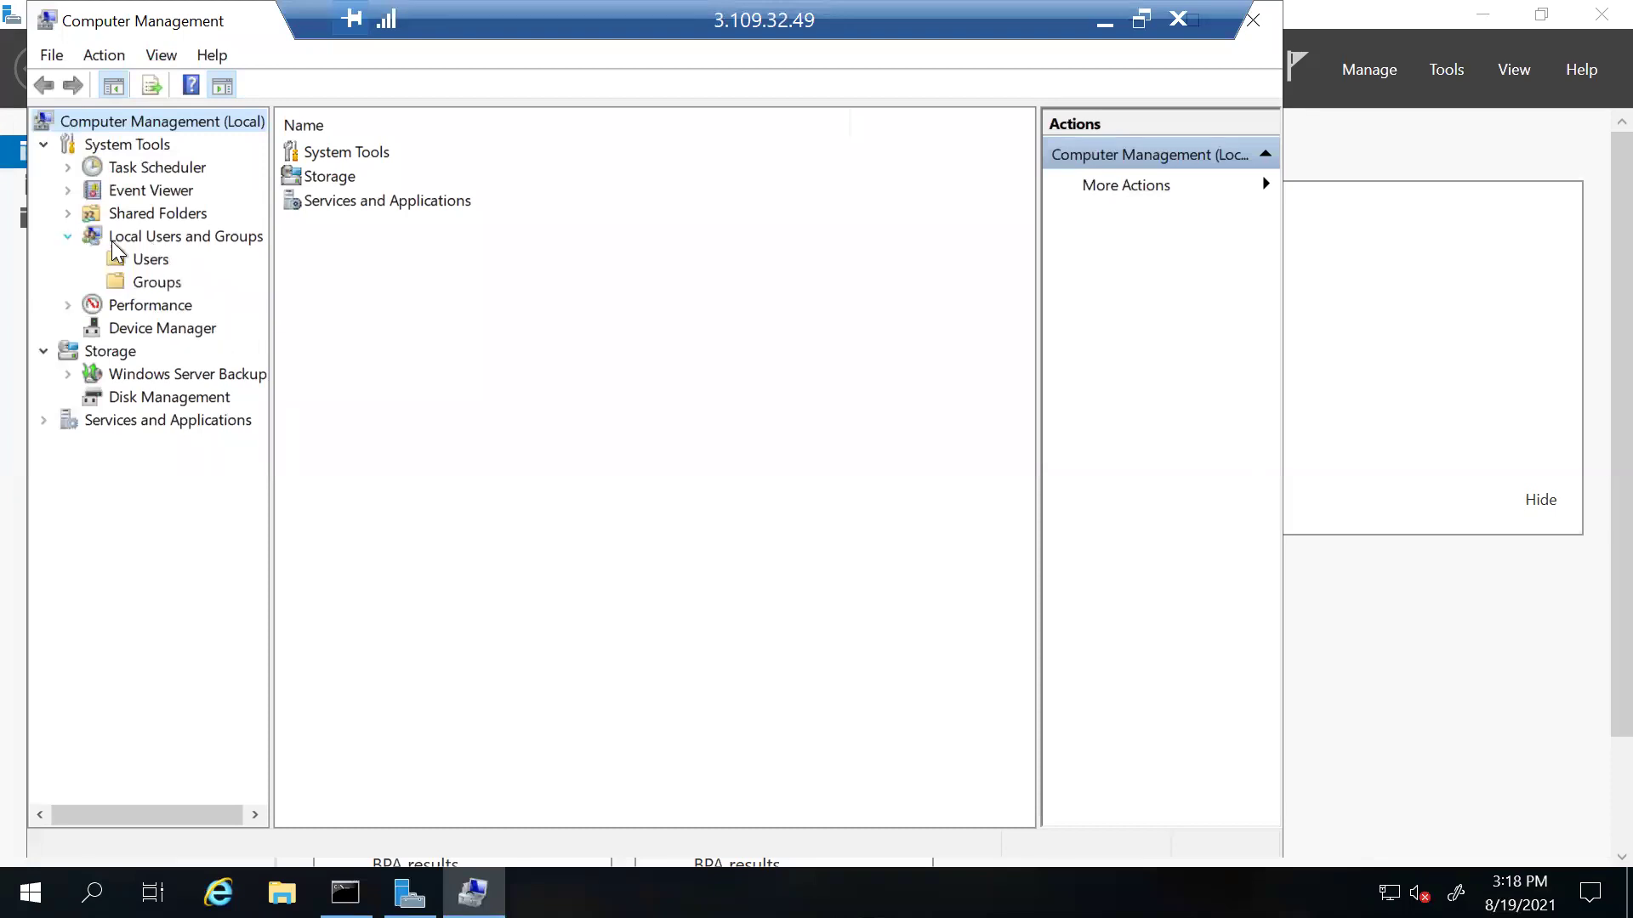
{"action": "left_click", "coordinate": [151, 264]}
{"action": "left_click_drag", "start_coordinate": [409, 120], "coordinate": [660, 120]}
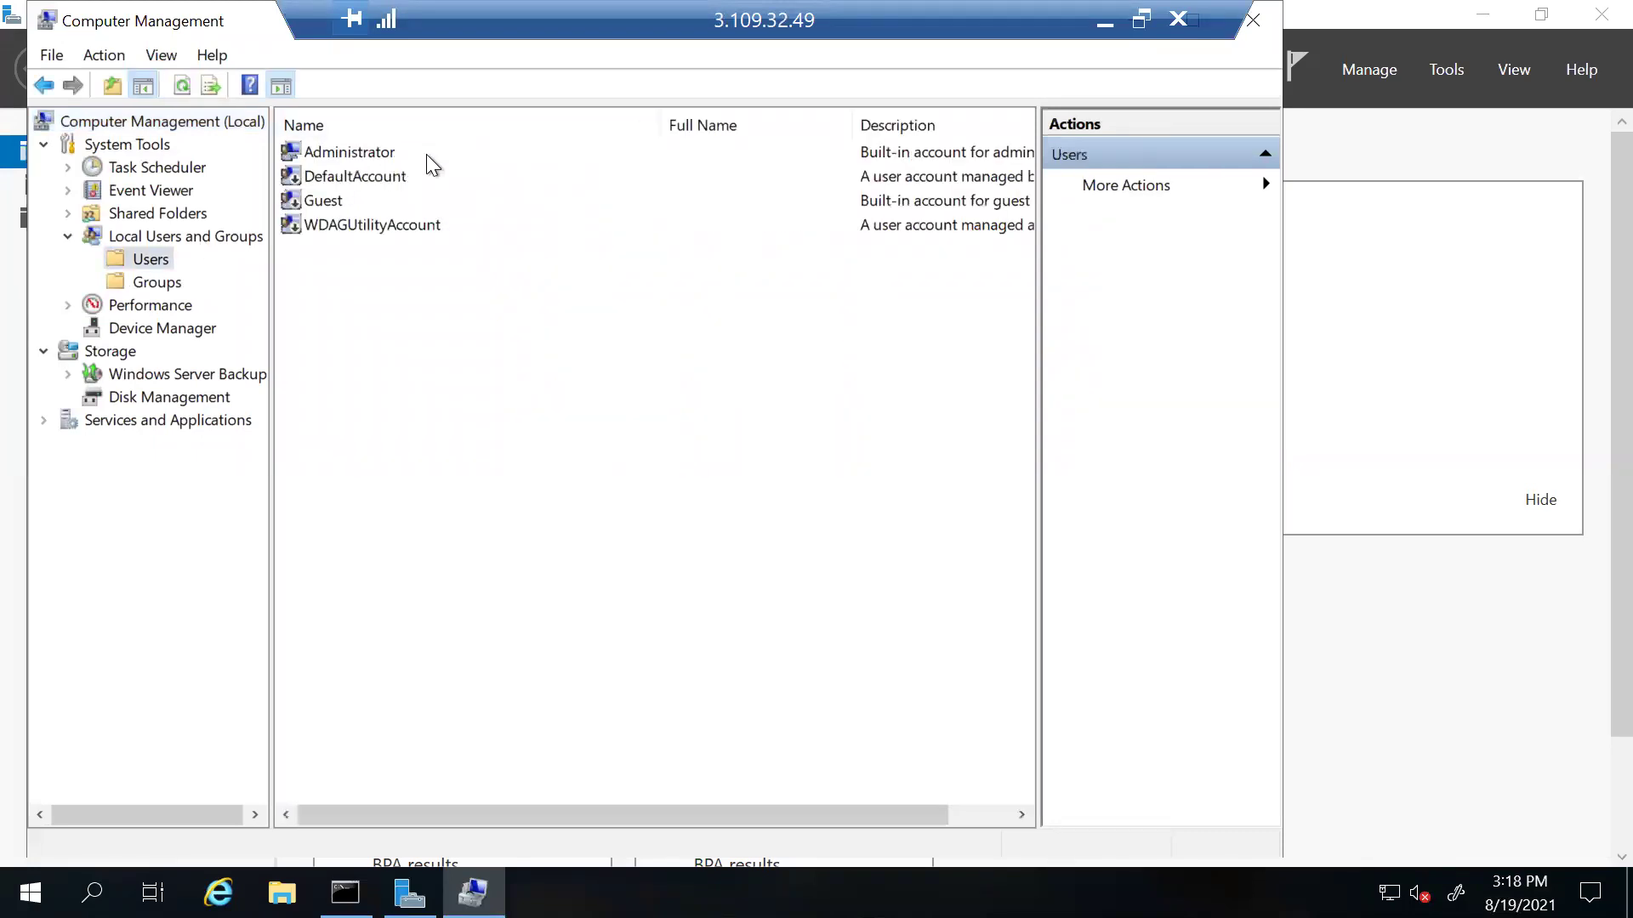
{"action": "left_click", "coordinate": [367, 153]}
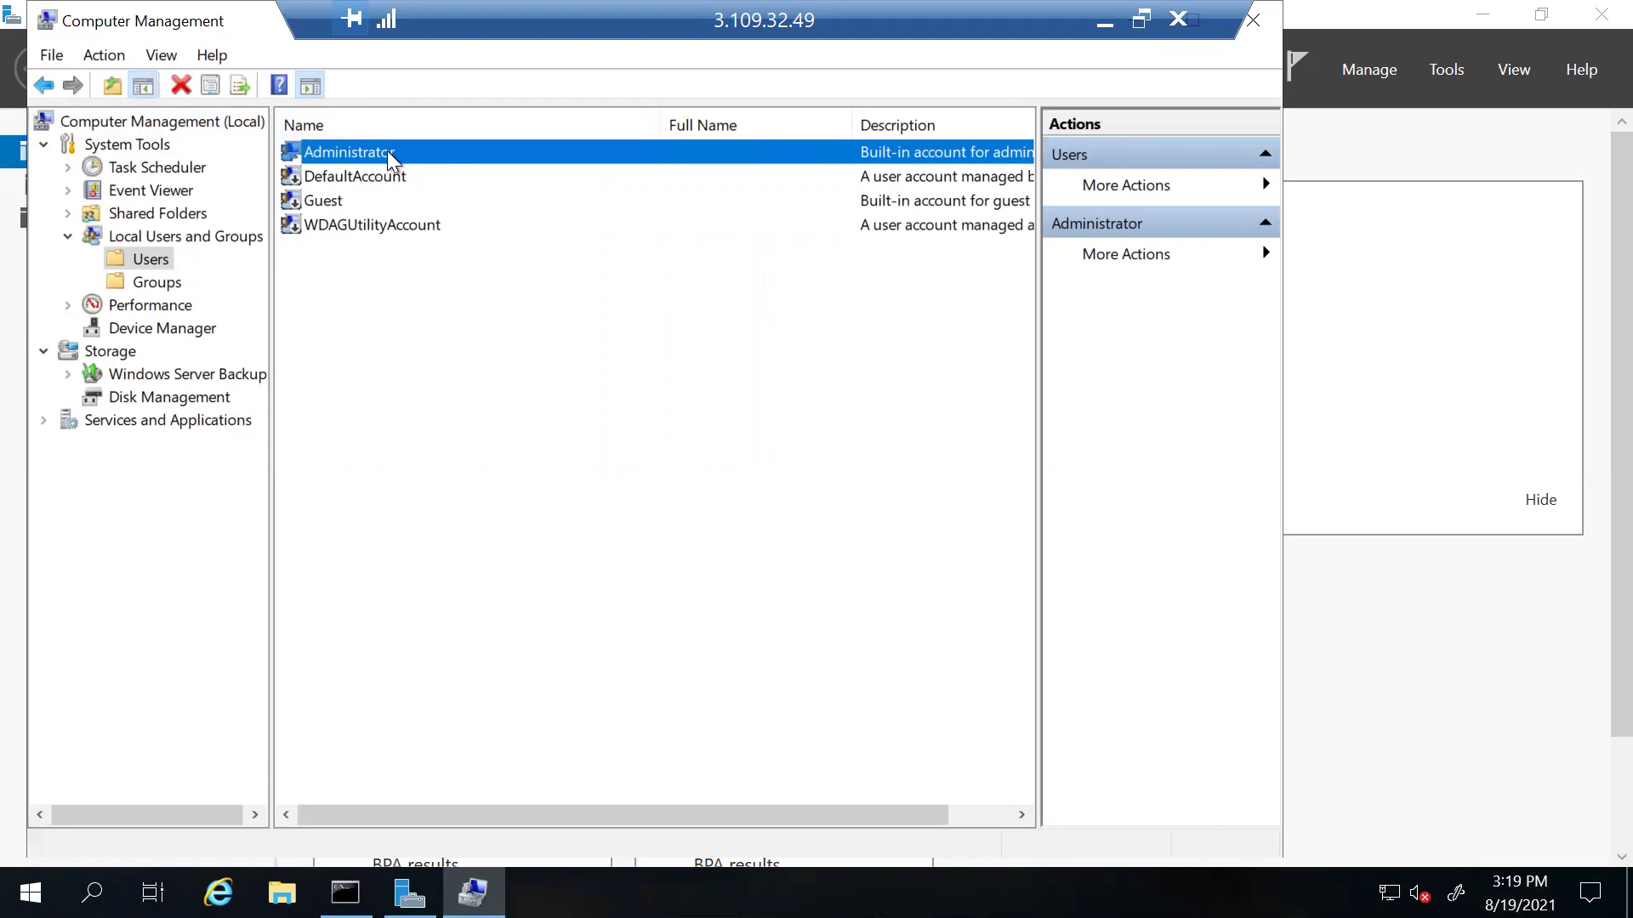
- Start Set Password on the Administrator account and accept the data-loss warning
{"action": "right_click", "coordinate": [388, 154]}
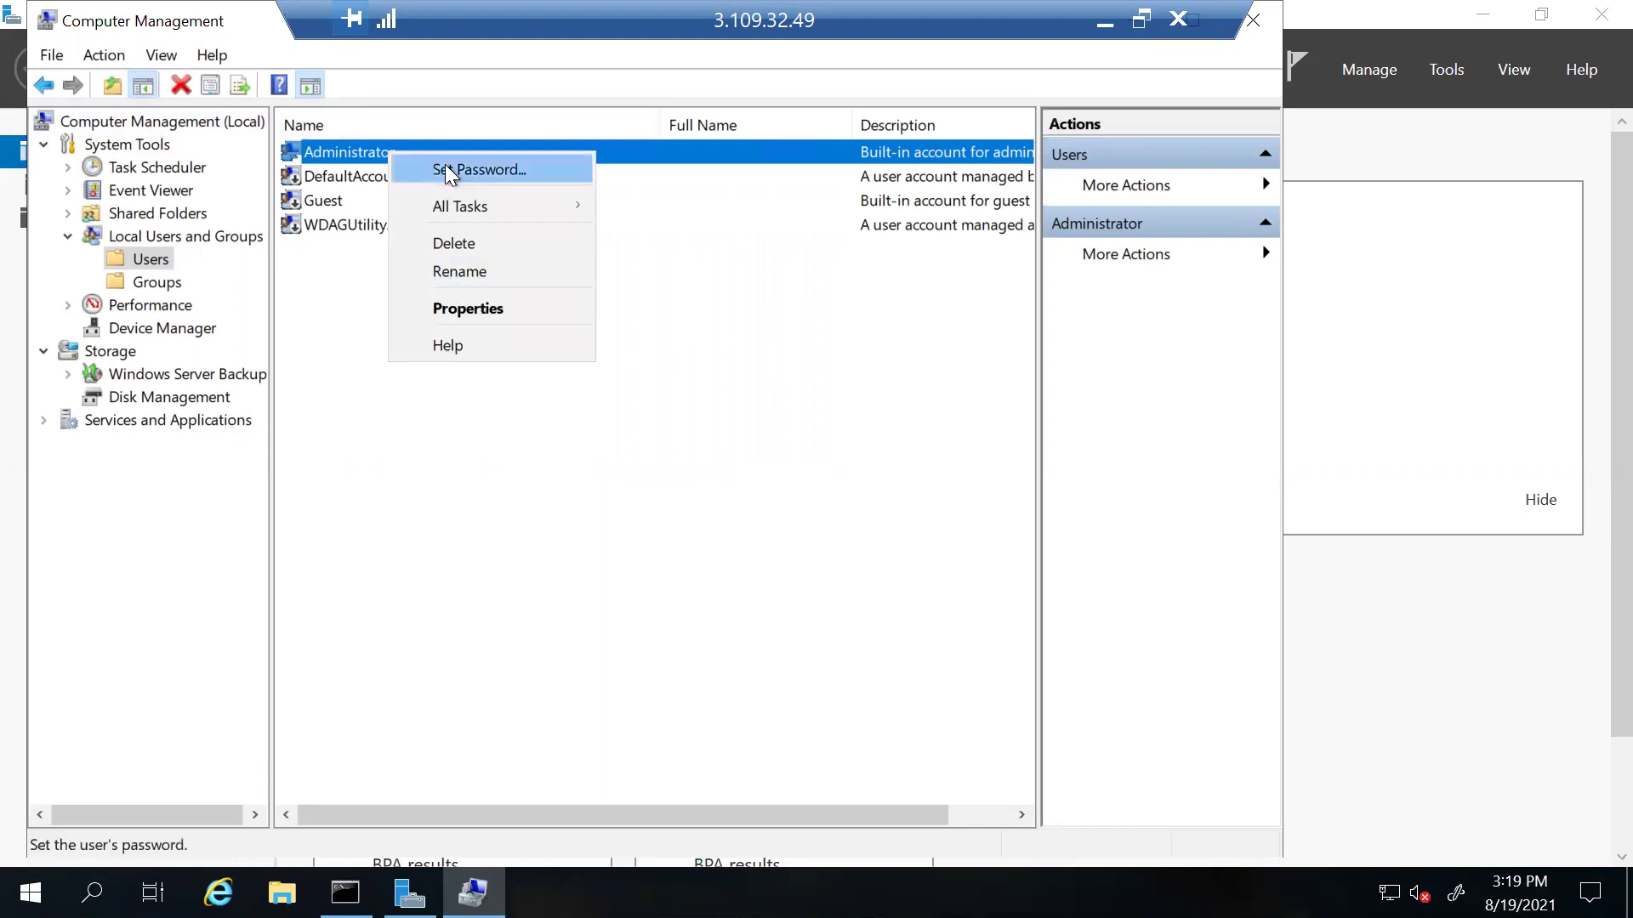
{"action": "right_click", "coordinate": [343, 149]}
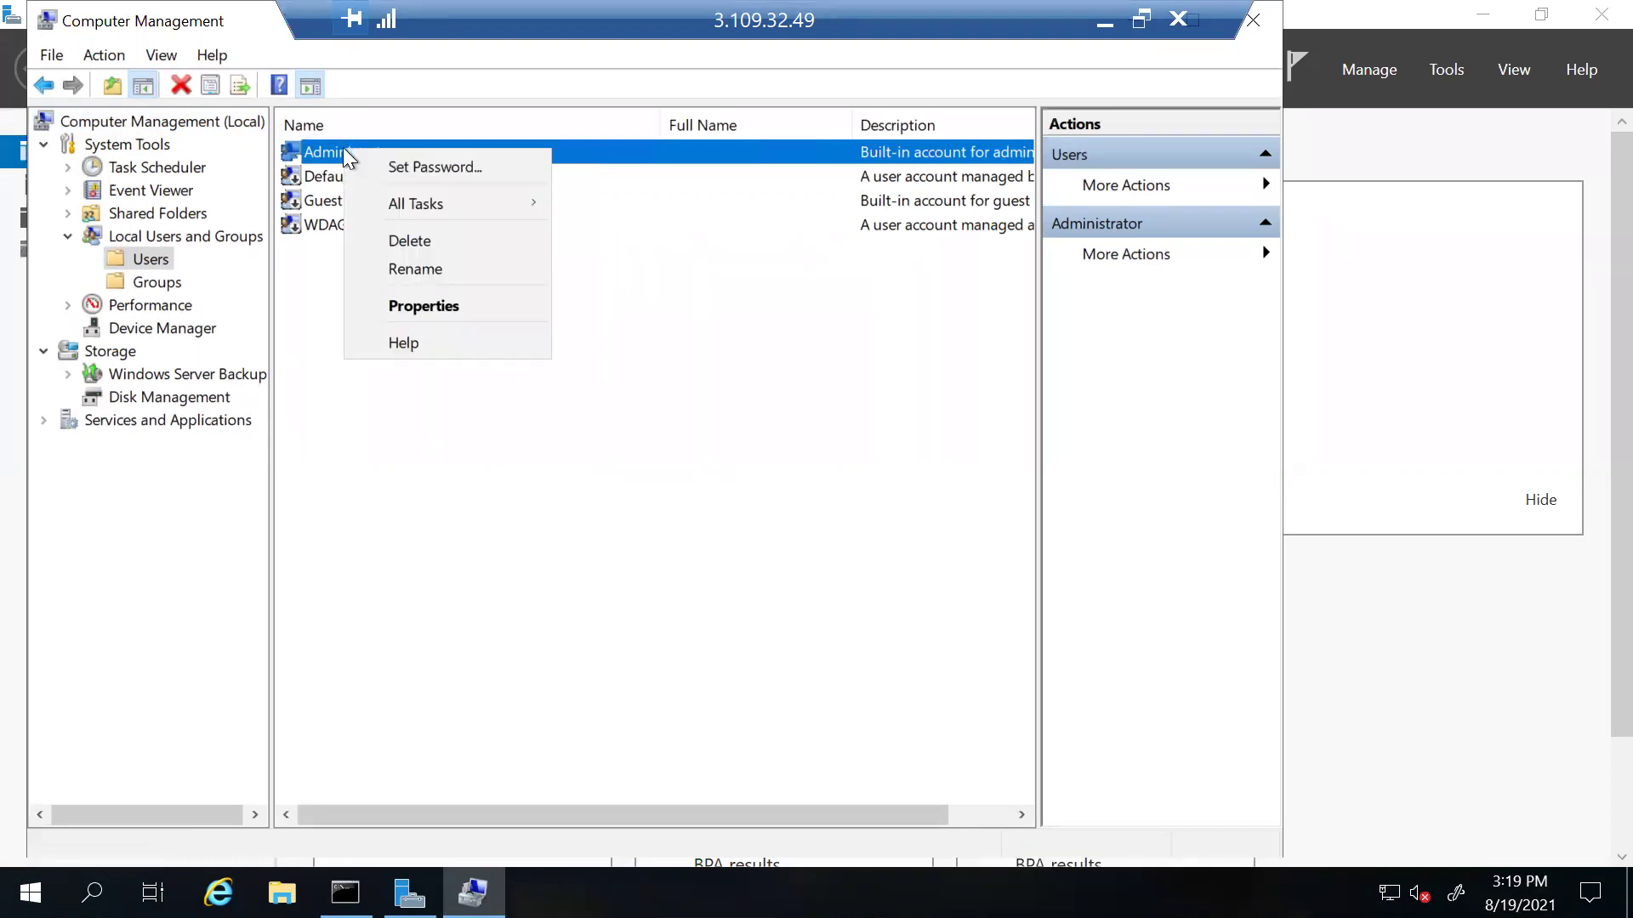
{"action": "left_click", "coordinate": [425, 165]}
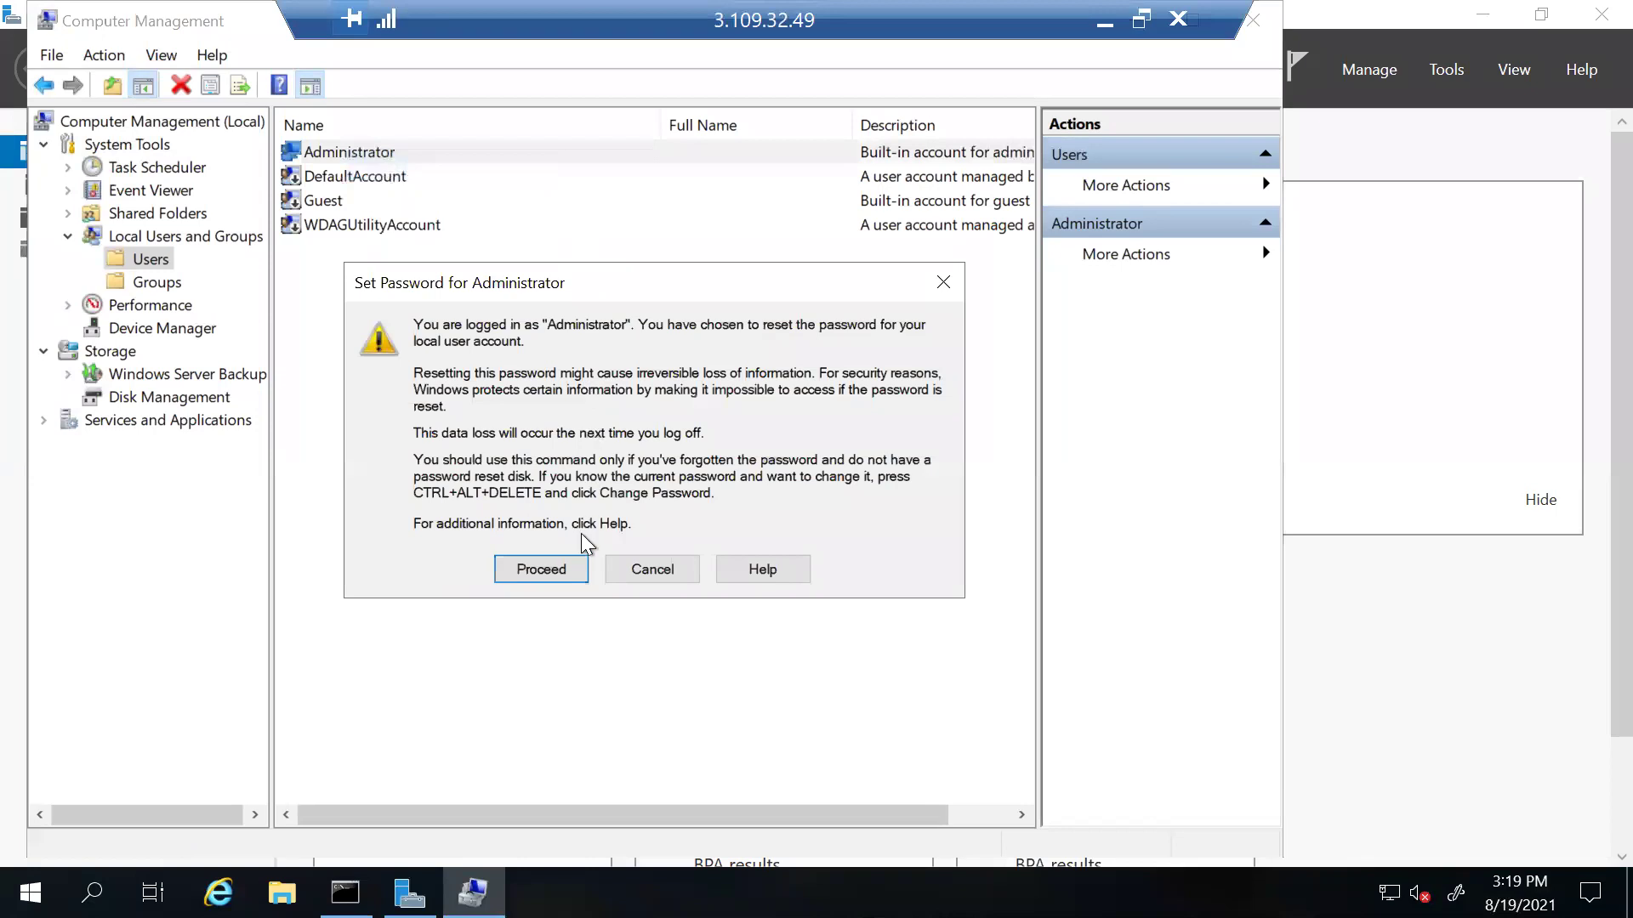
{"action": "left_click", "coordinate": [567, 571]}
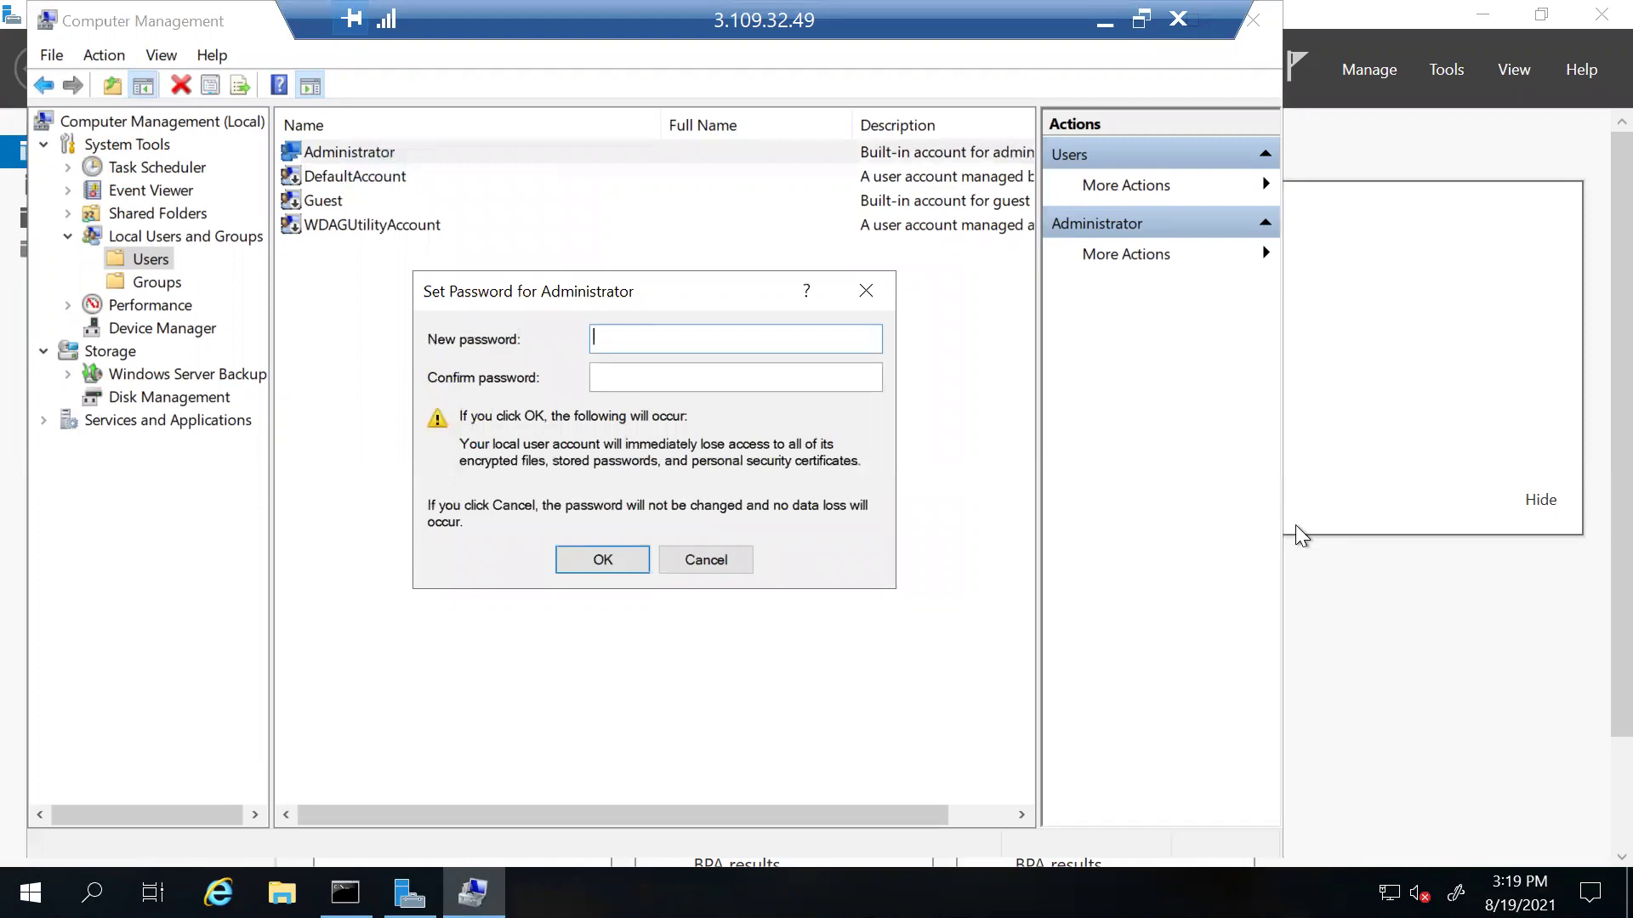
- Enter and confirm the new Administrator password, apply it, and begin disconnecting the session
{"action": "type", "text": "*********"}
{"action": "left_click", "coordinate": [765, 375]}
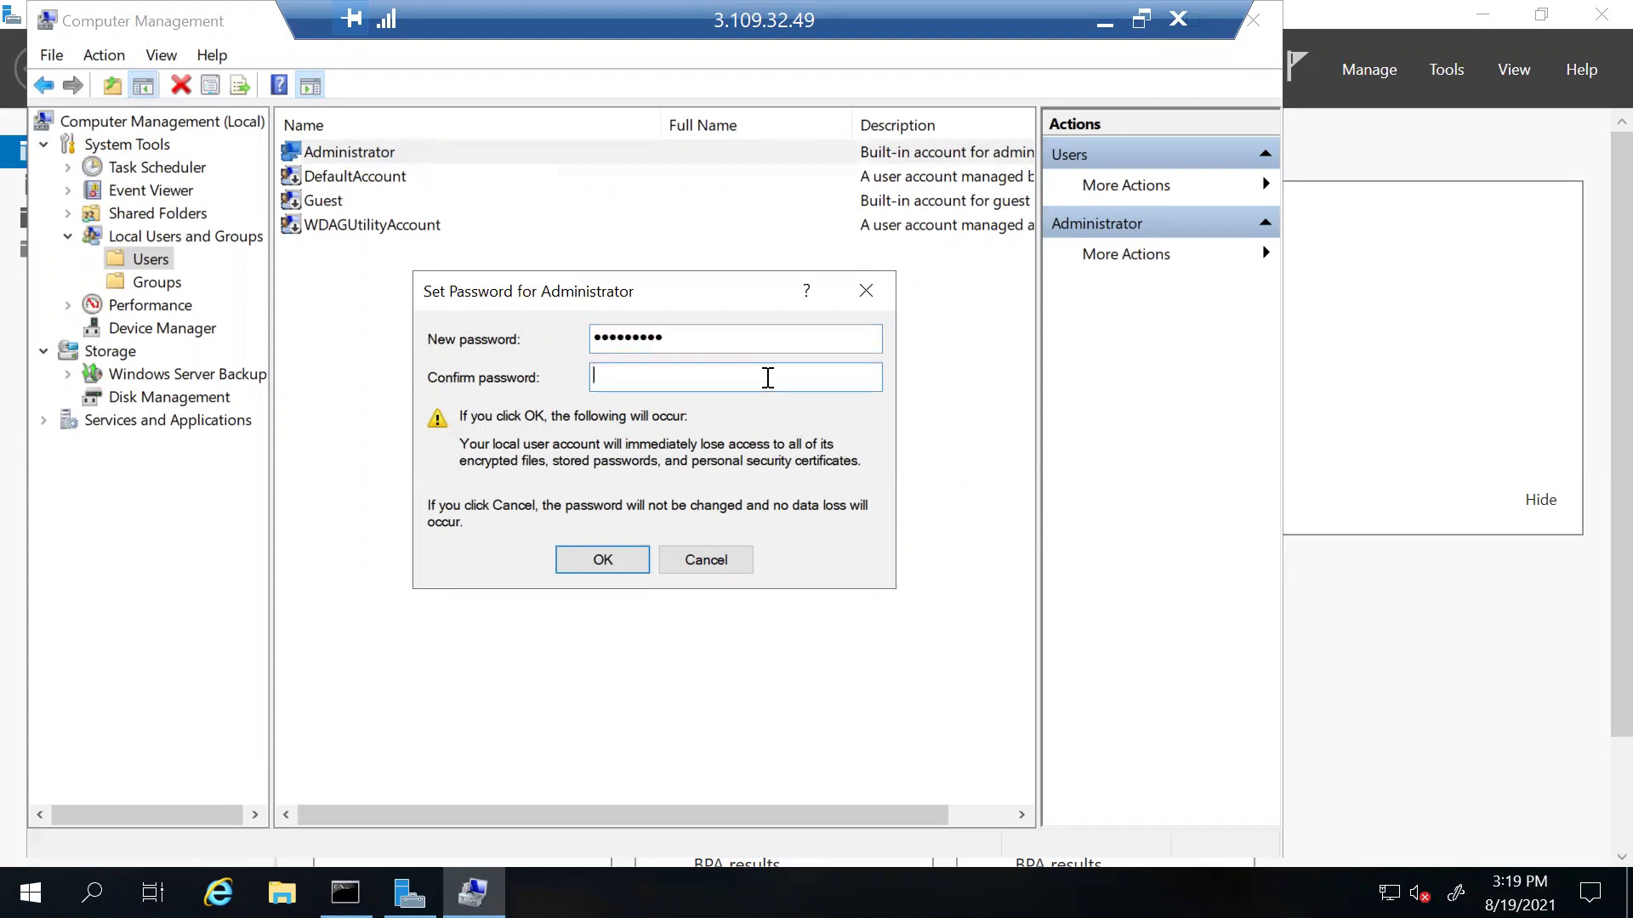
{"action": "type", "text": "*********"}
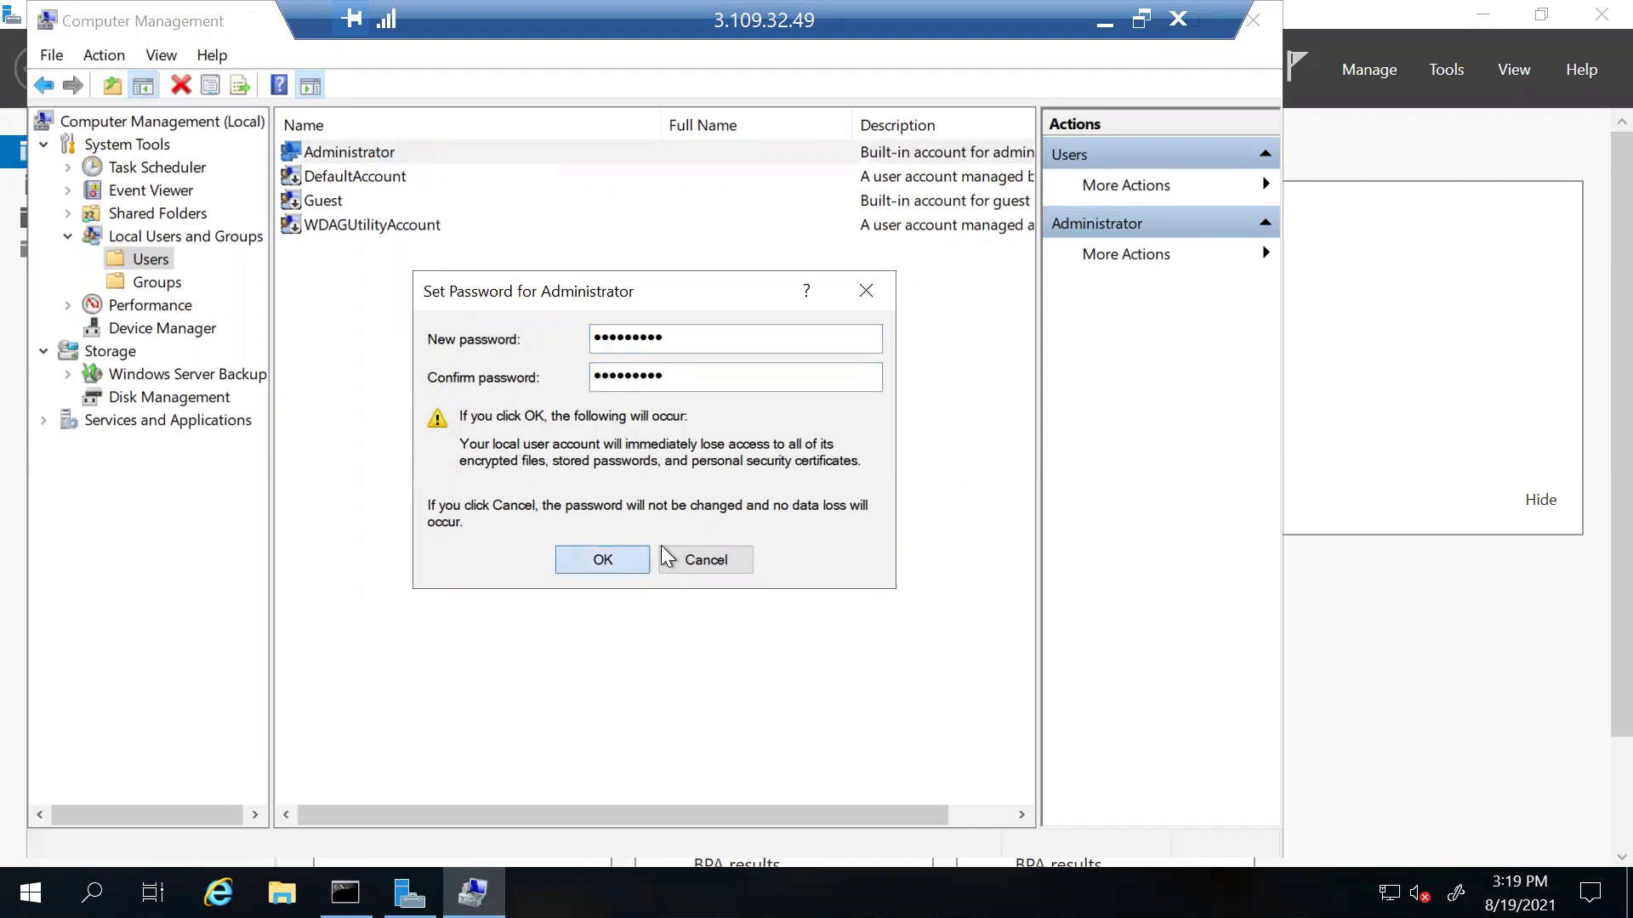
{"action": "left_click", "coordinate": [636, 561]}
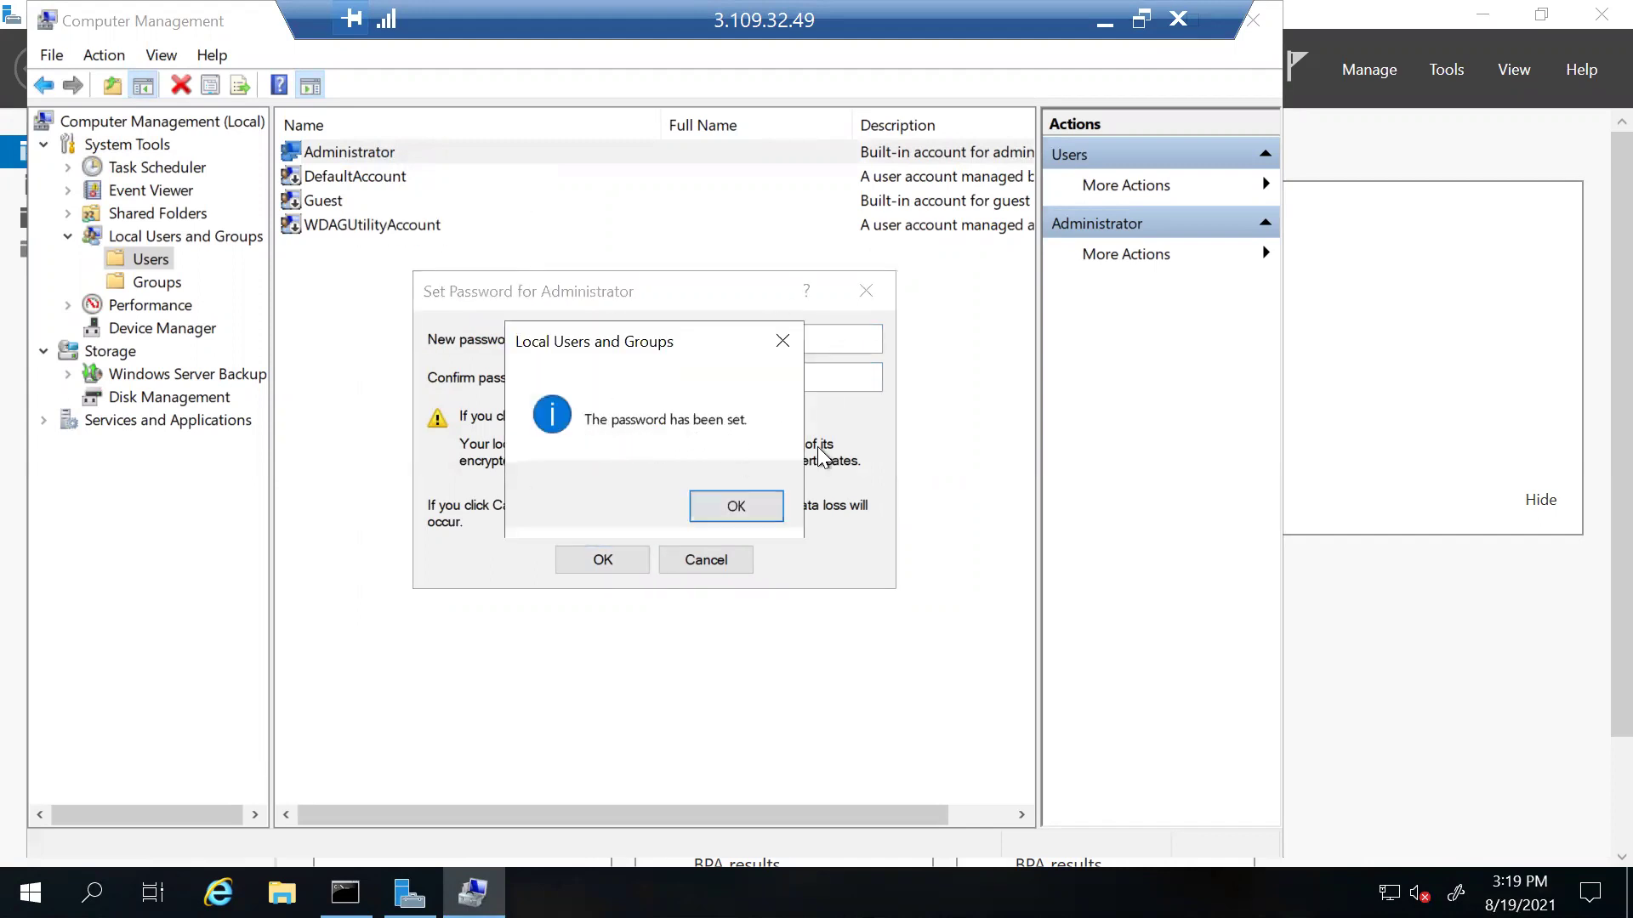
{"action": "left_click", "coordinate": [734, 508]}
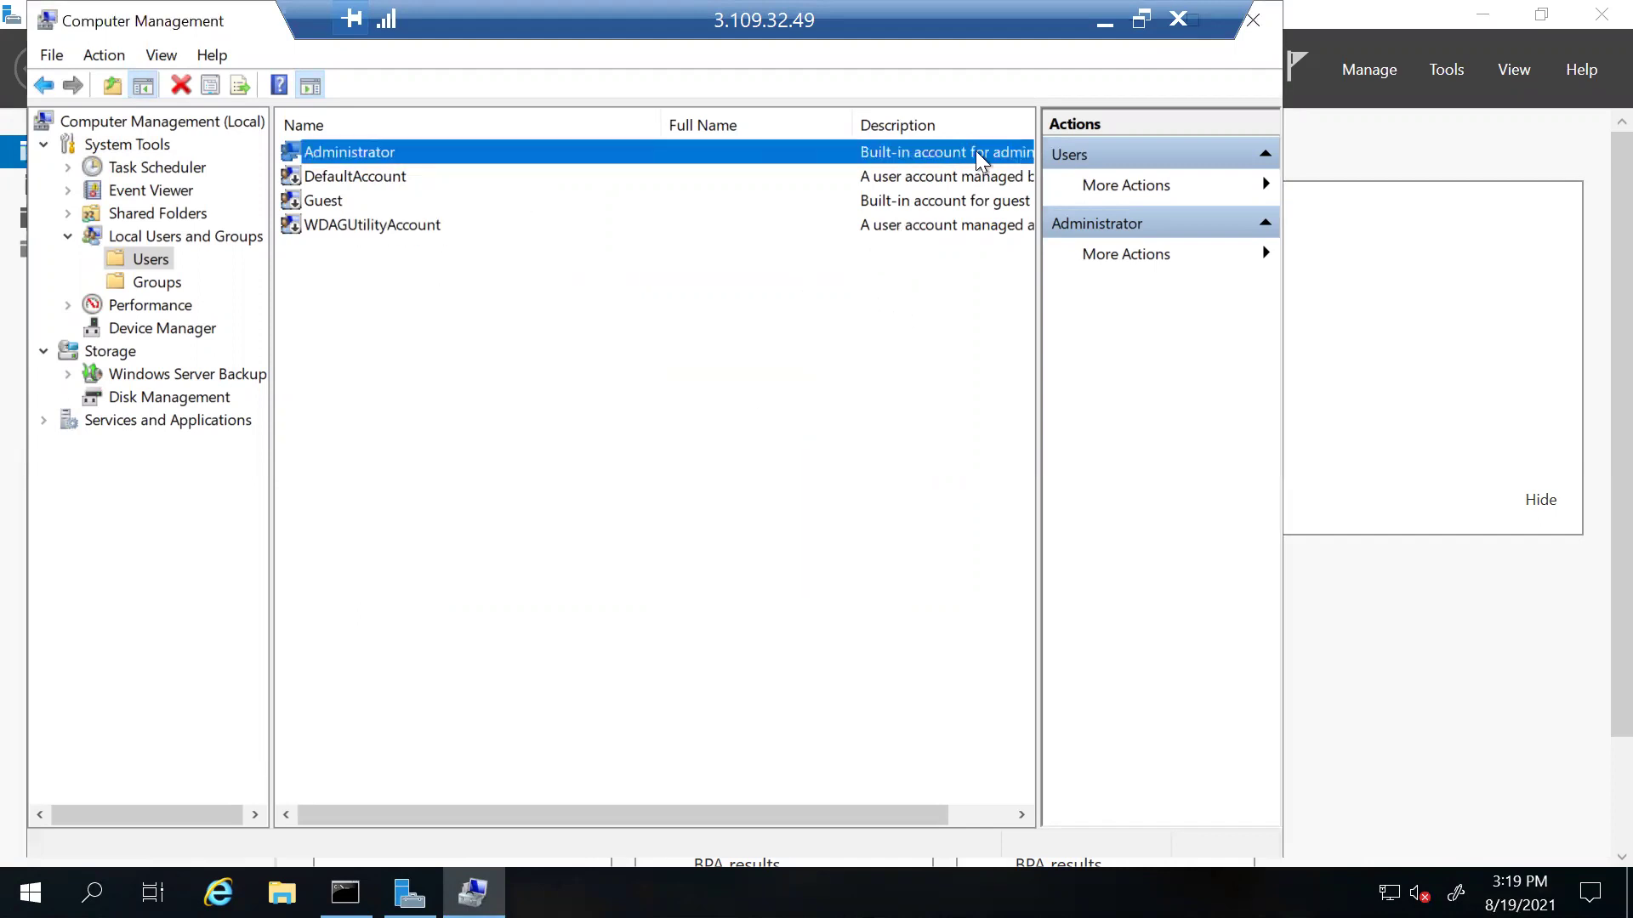
{"action": "left_click", "coordinate": [1178, 20]}
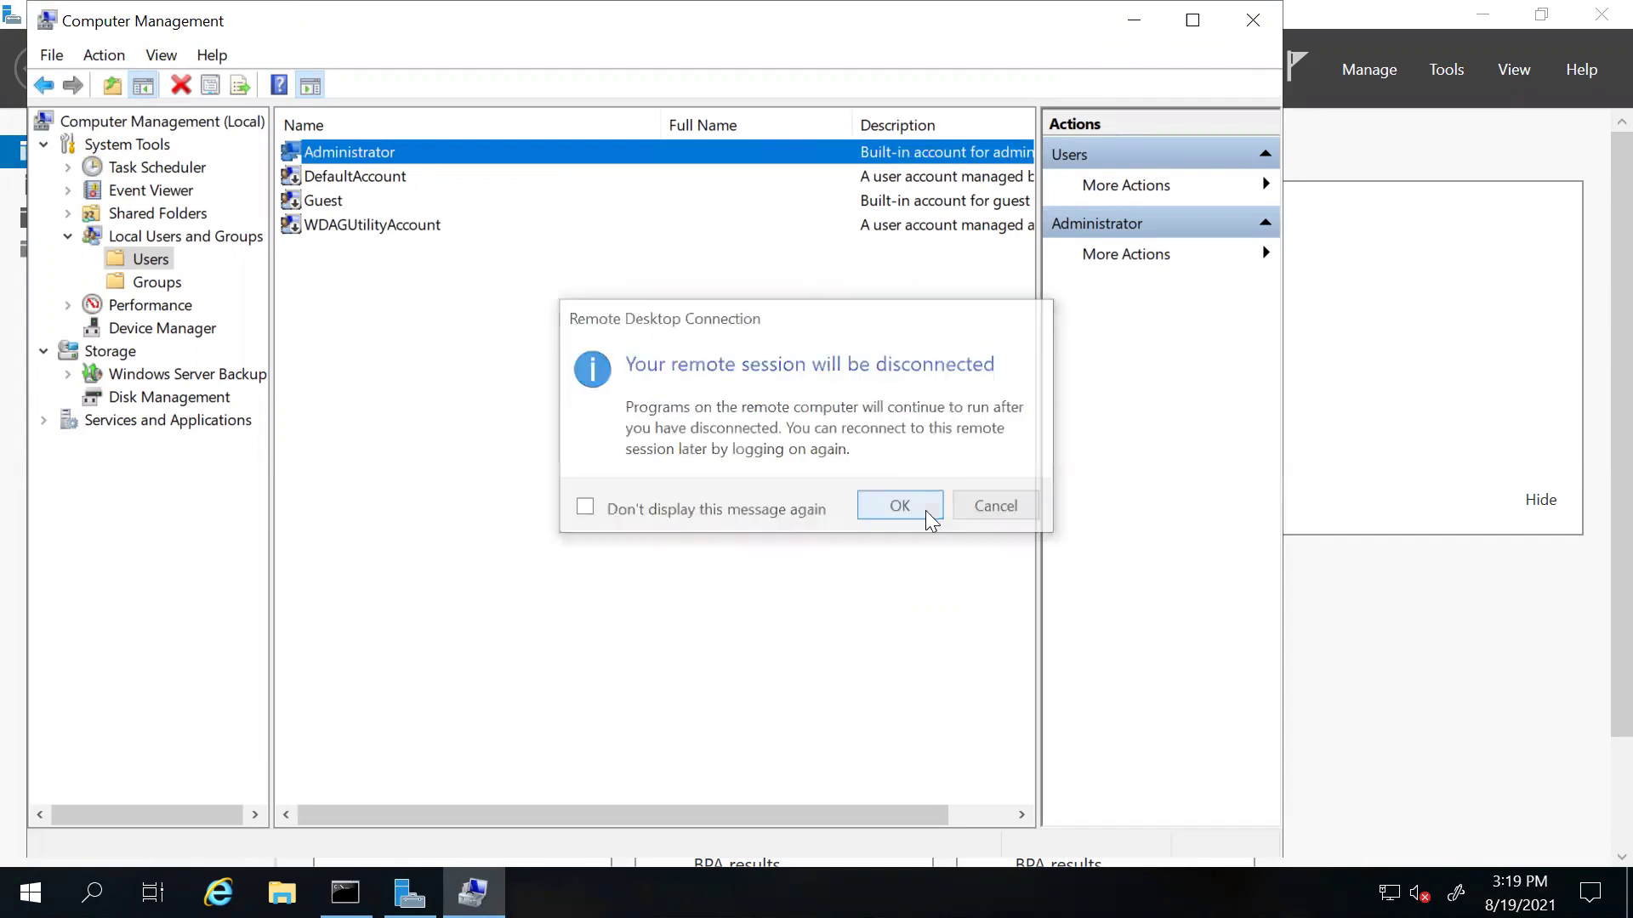
- Confirm the disconnect, then connect Remote Desktop (mstsc) to the copied IP 3.109.32.49
{"action": "key", "text": "Return"}
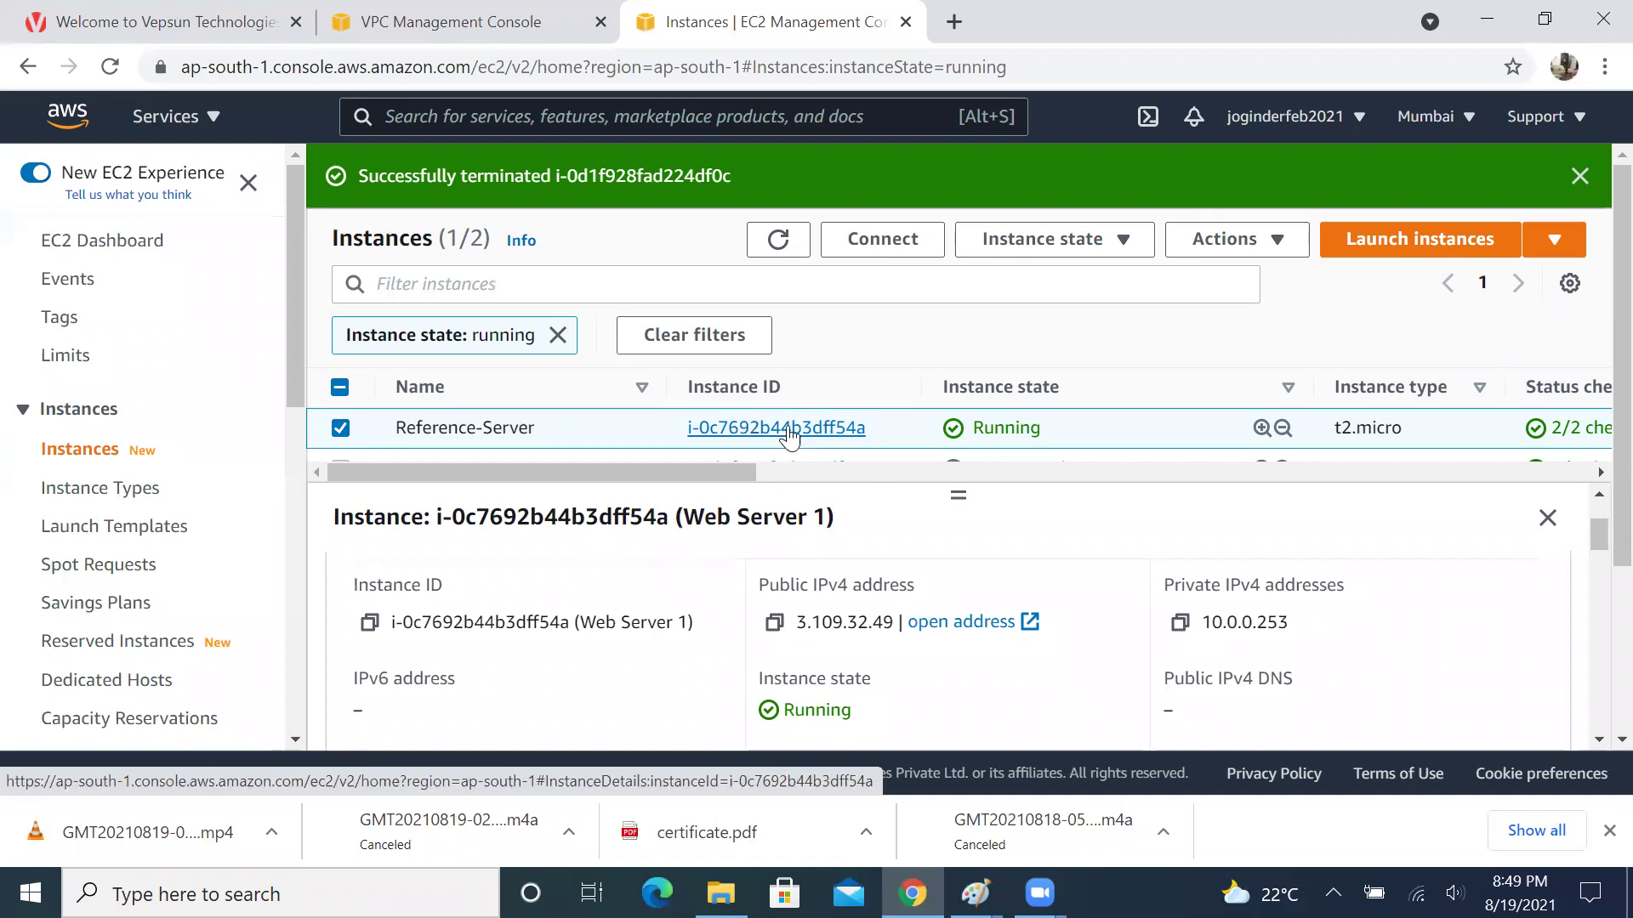
{"action": "left_click", "coordinate": [774, 624]}
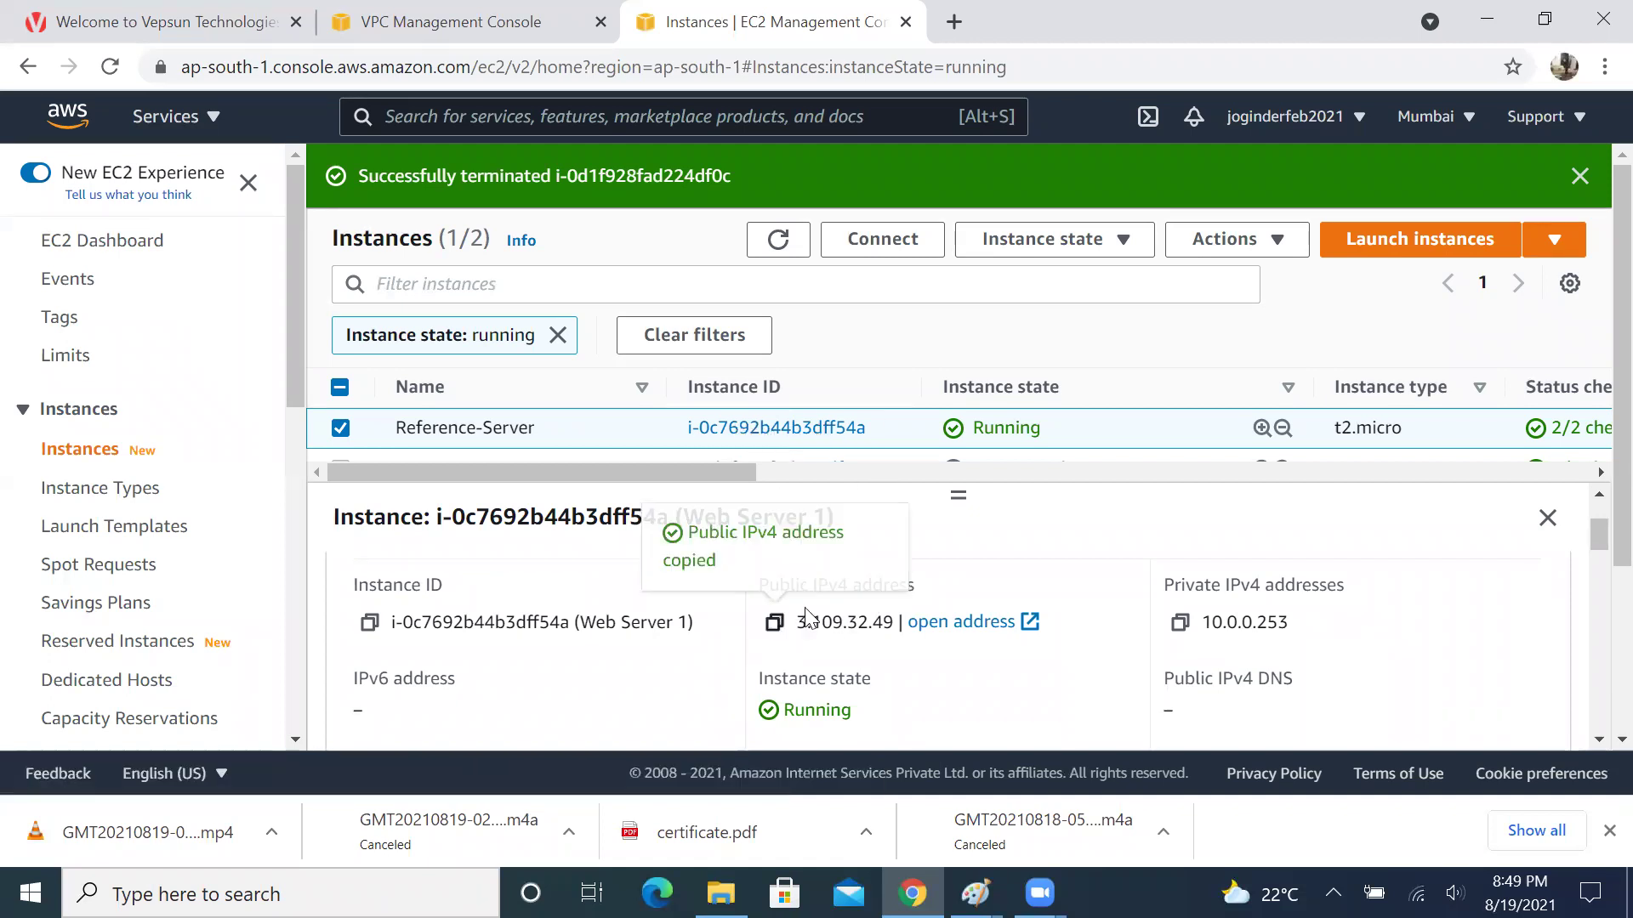
{"action": "right_click", "coordinate": [28, 891]}
{"action": "left_click", "coordinate": [101, 774]}
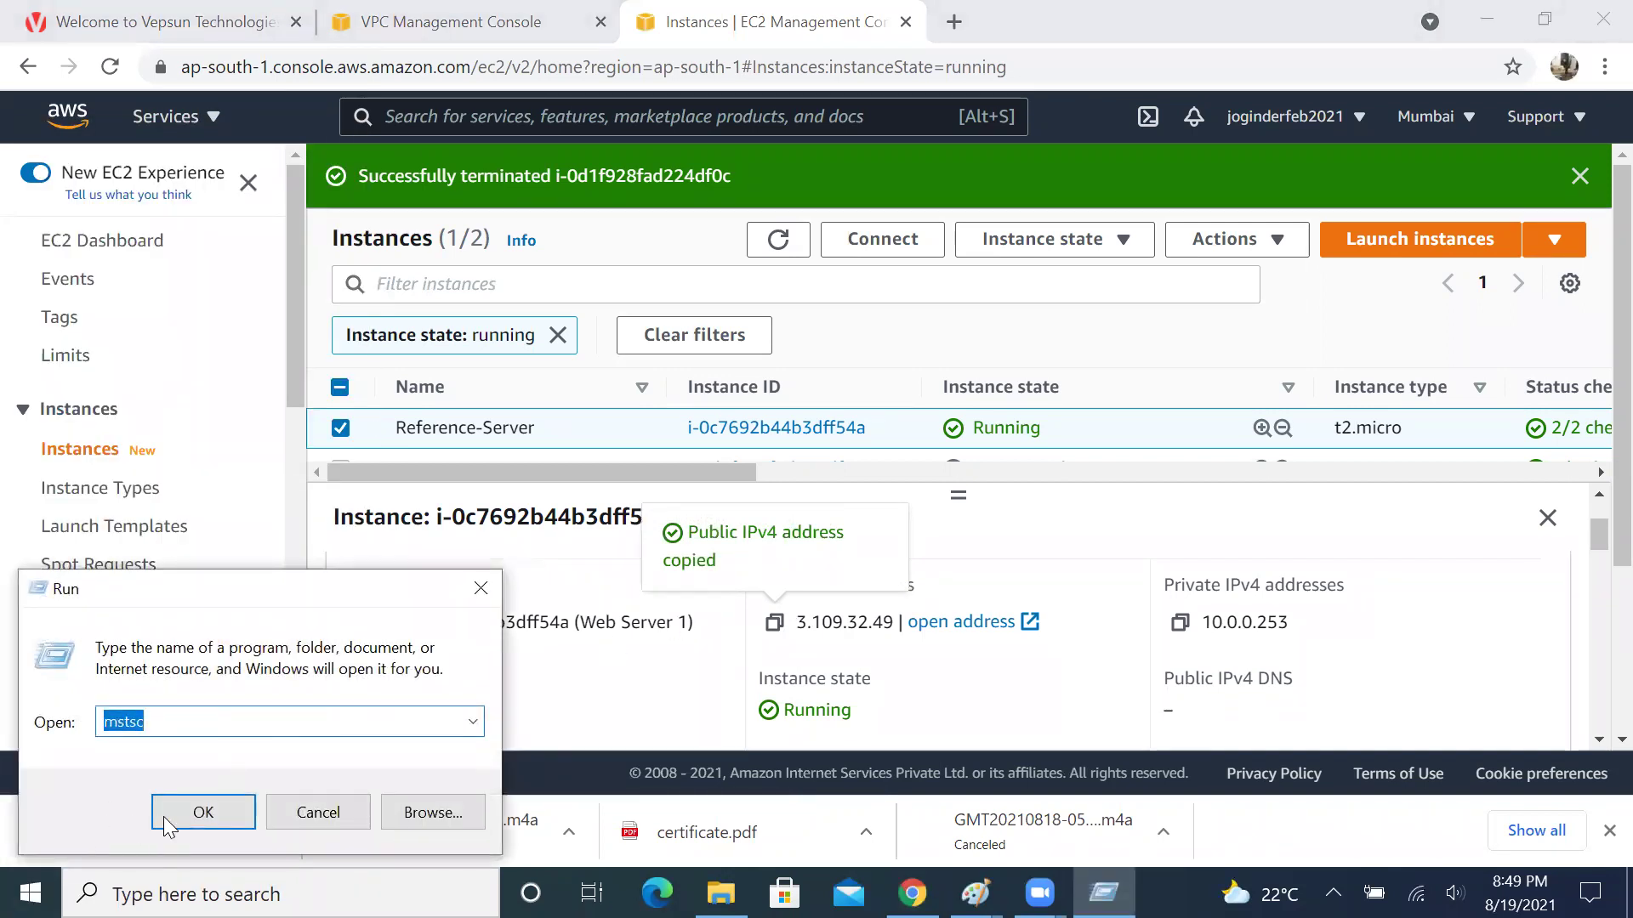
{"action": "left_click", "coordinate": [159, 817]}
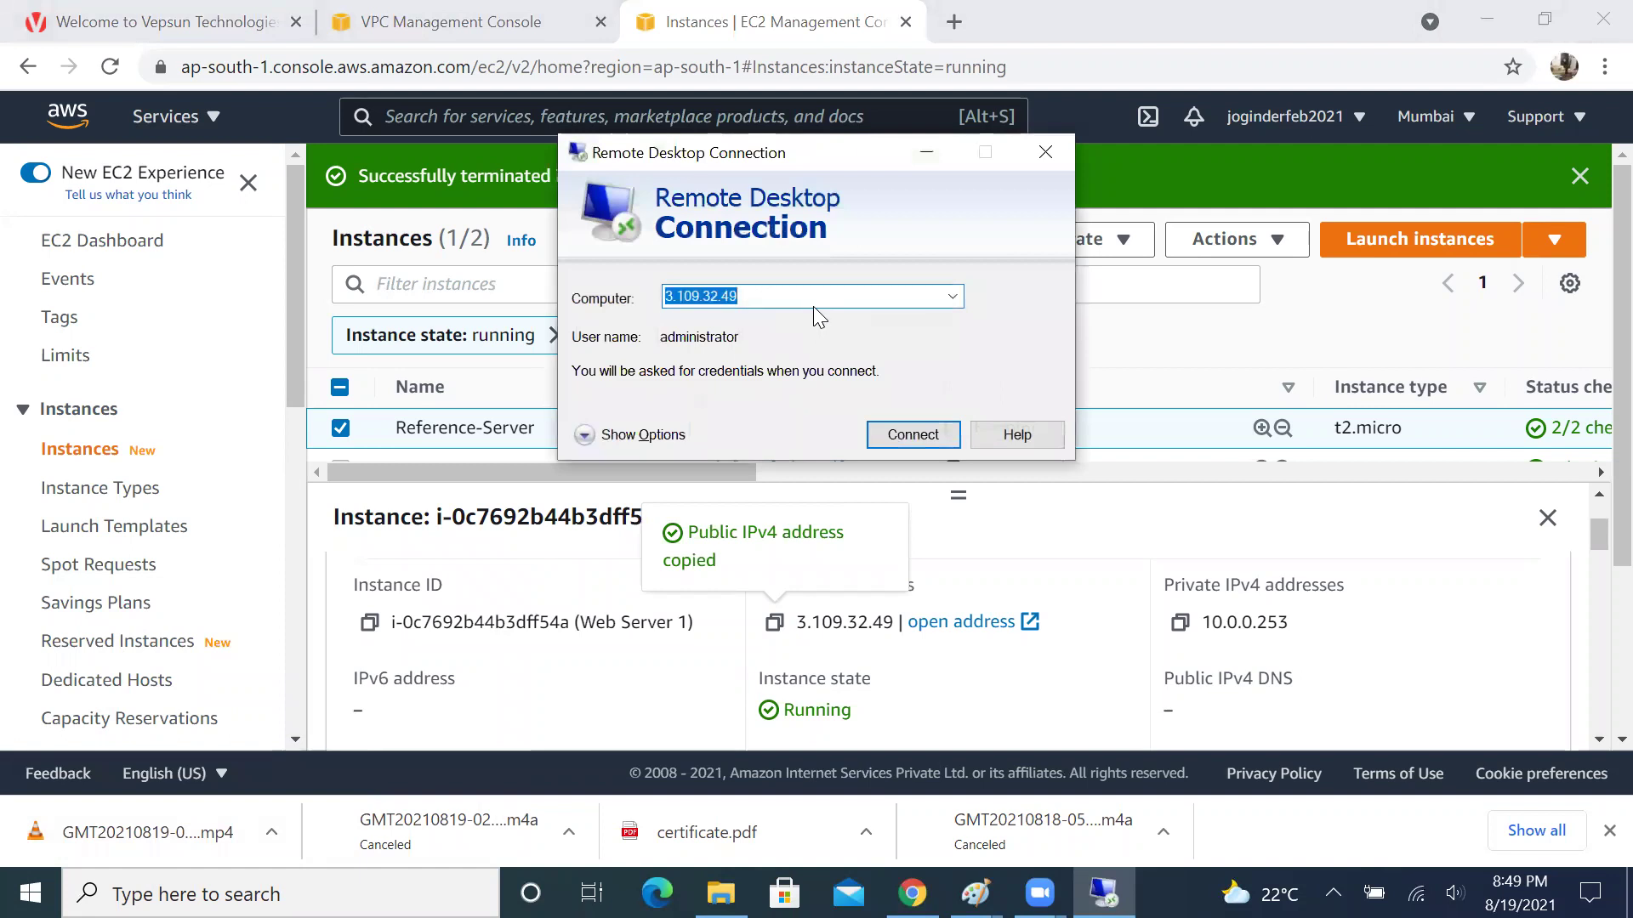
{"action": "key", "text": "BackSpace"}
{"action": "key", "text": "ctrl+v"}
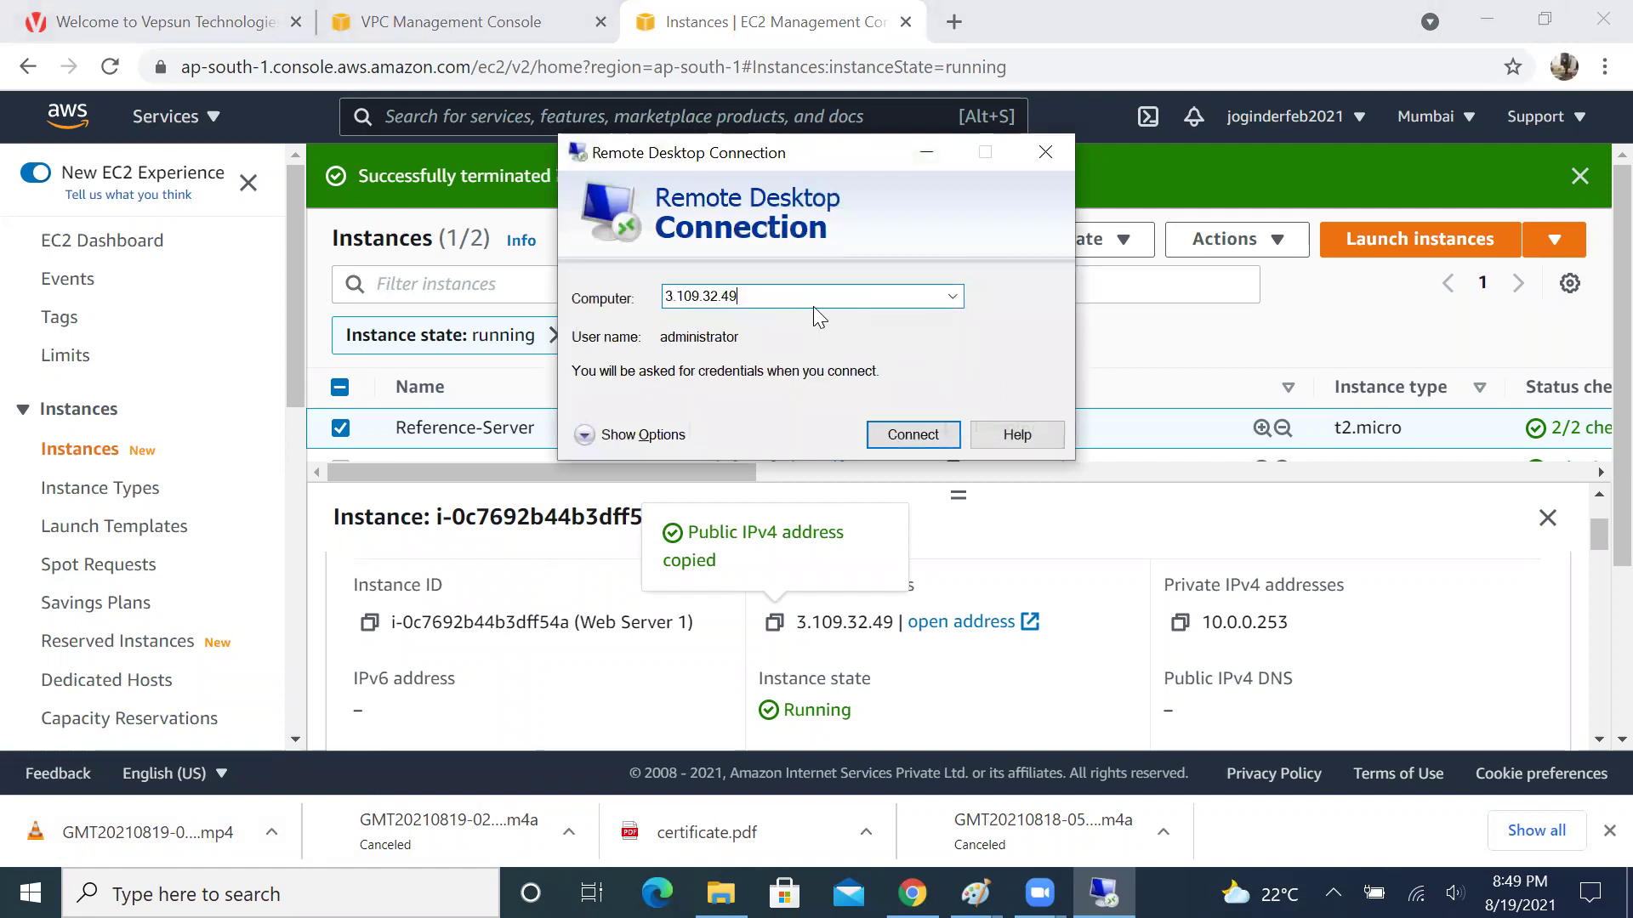
{"action": "key", "text": "Return"}
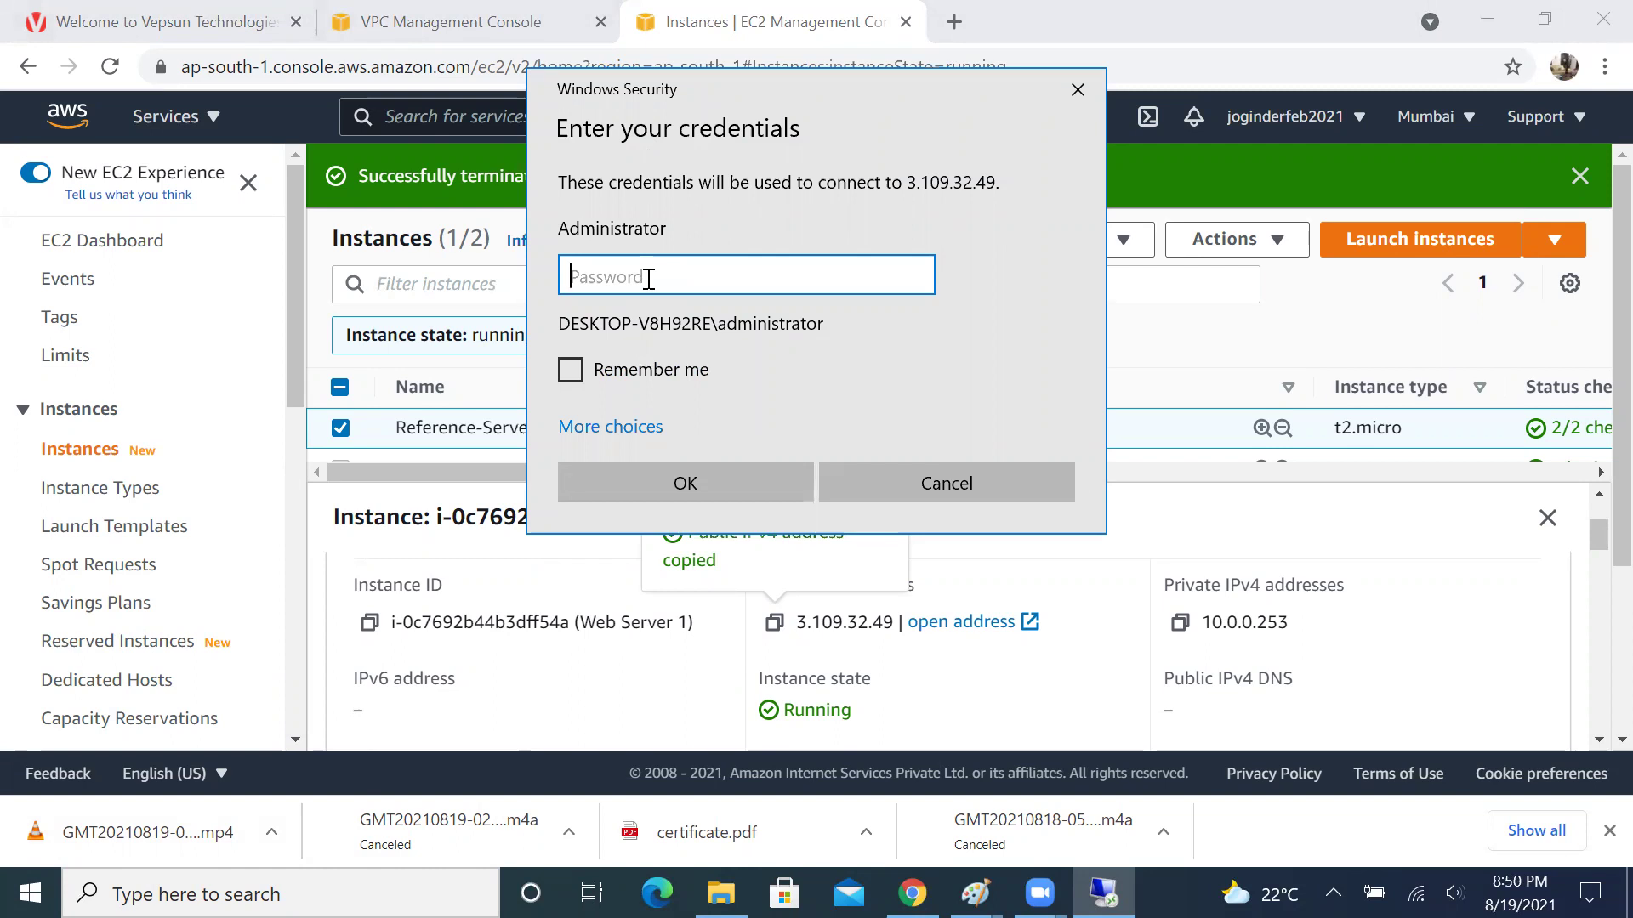
- Sign in with the new Administrator password and accept the server certificate
{"action": "type", "text": "•••••••••"}
{"action": "left_click", "coordinate": [916, 277]}
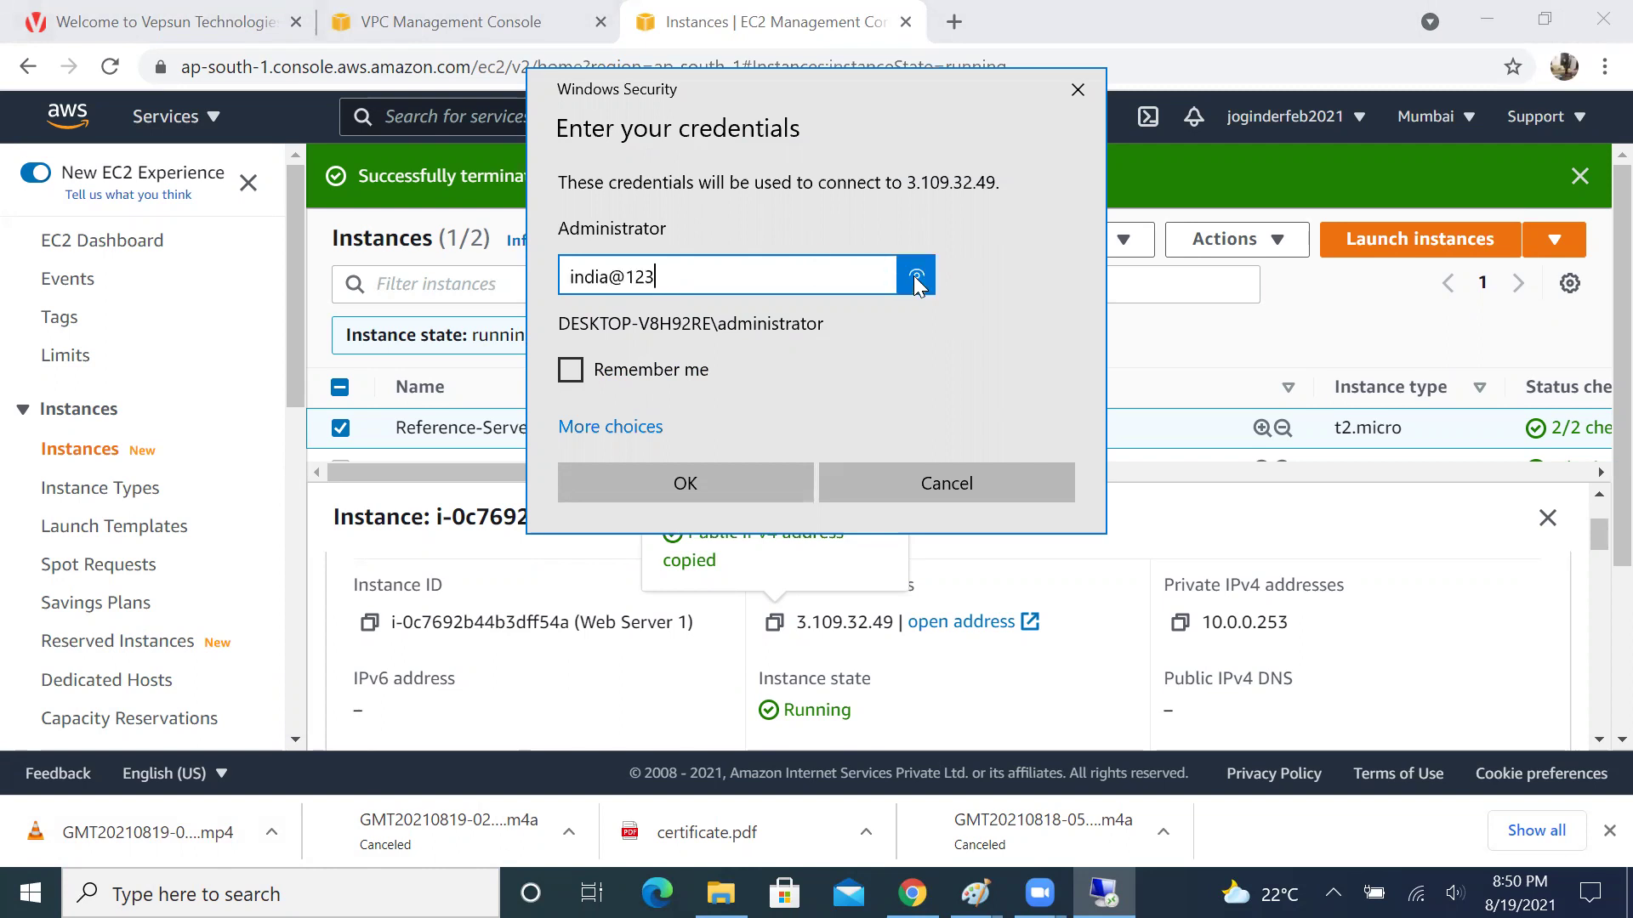
{"action": "left_click", "coordinate": [712, 464]}
{"action": "left_click", "coordinate": [899, 519]}
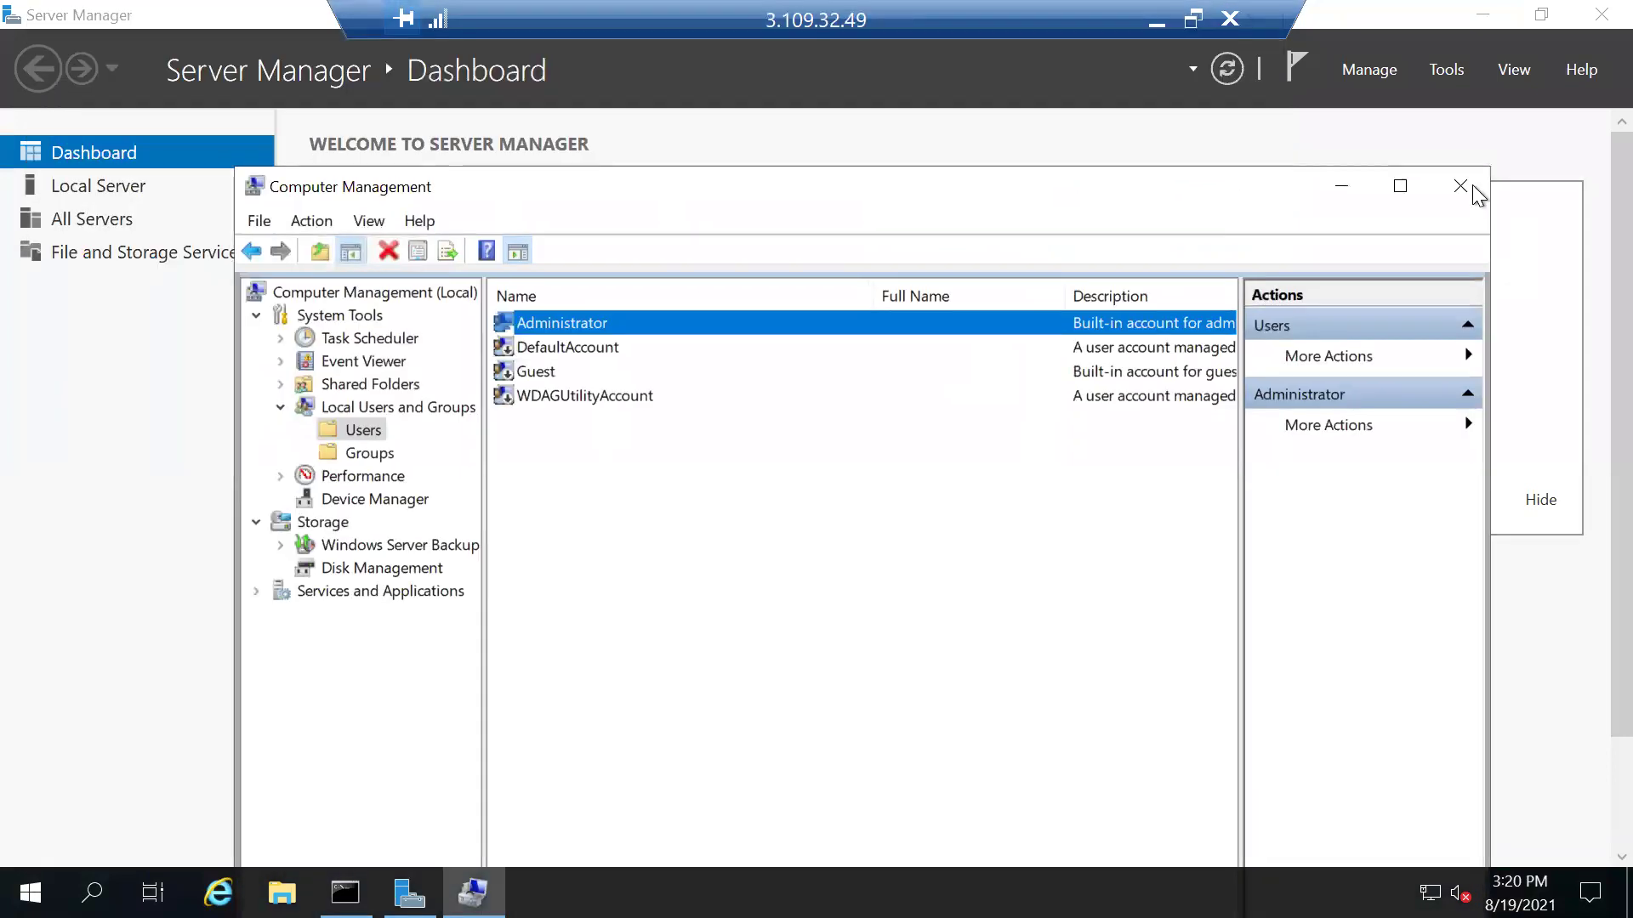
- Close Computer Management and end the remote session, returning to the EC2 Instances page
{"action": "left_click", "coordinate": [1459, 184]}
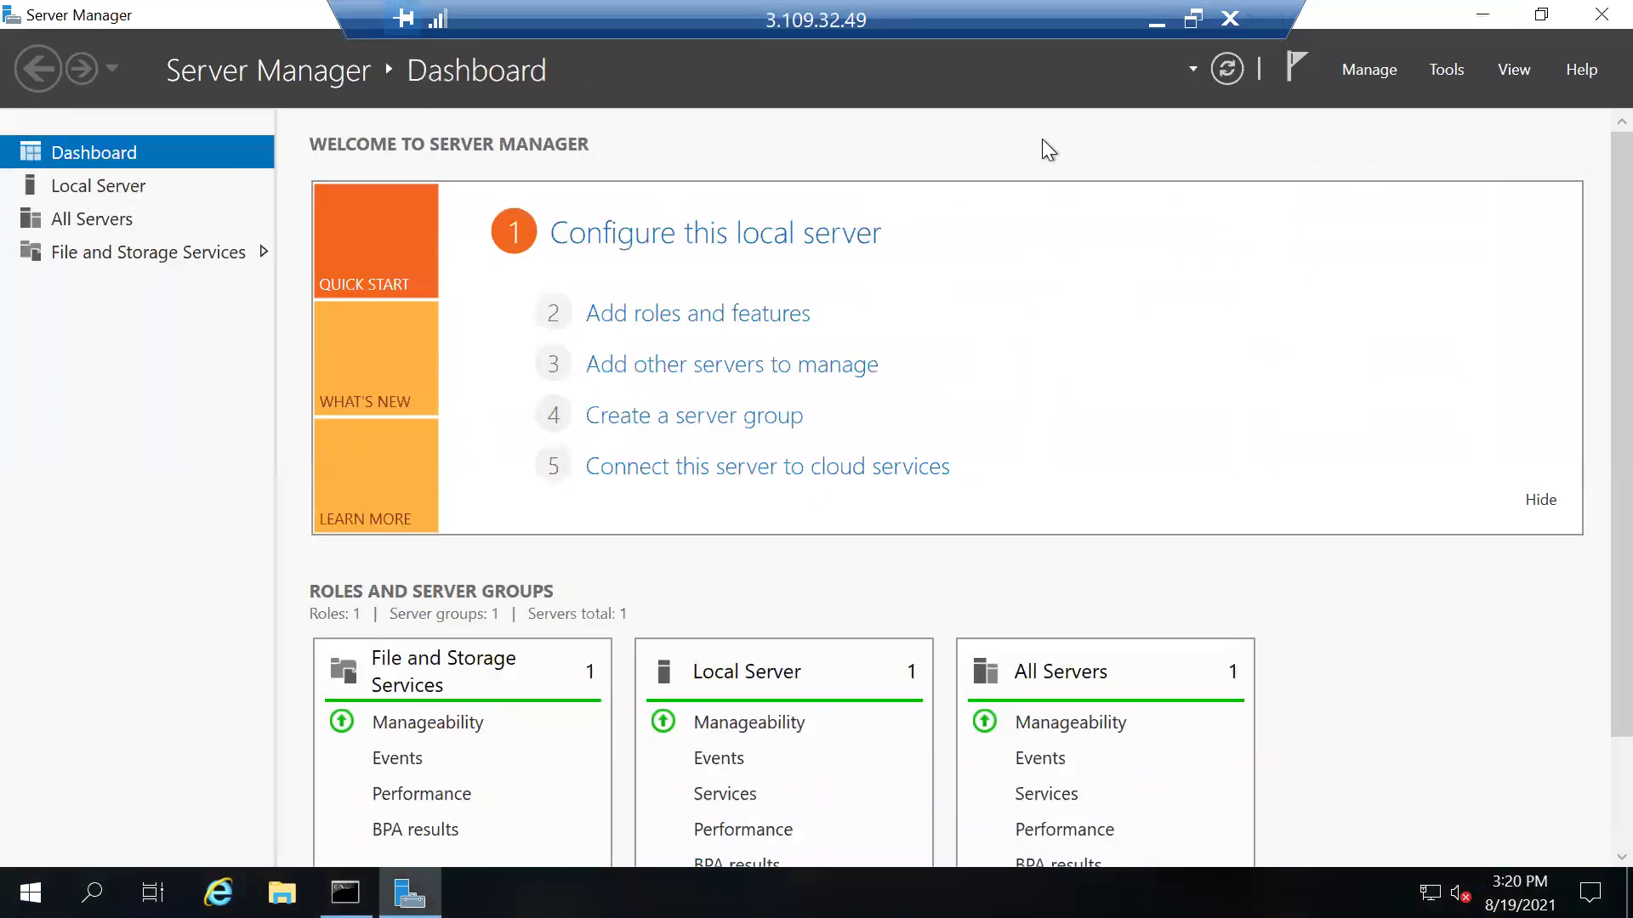
{"action": "left_click", "coordinate": [1230, 19]}
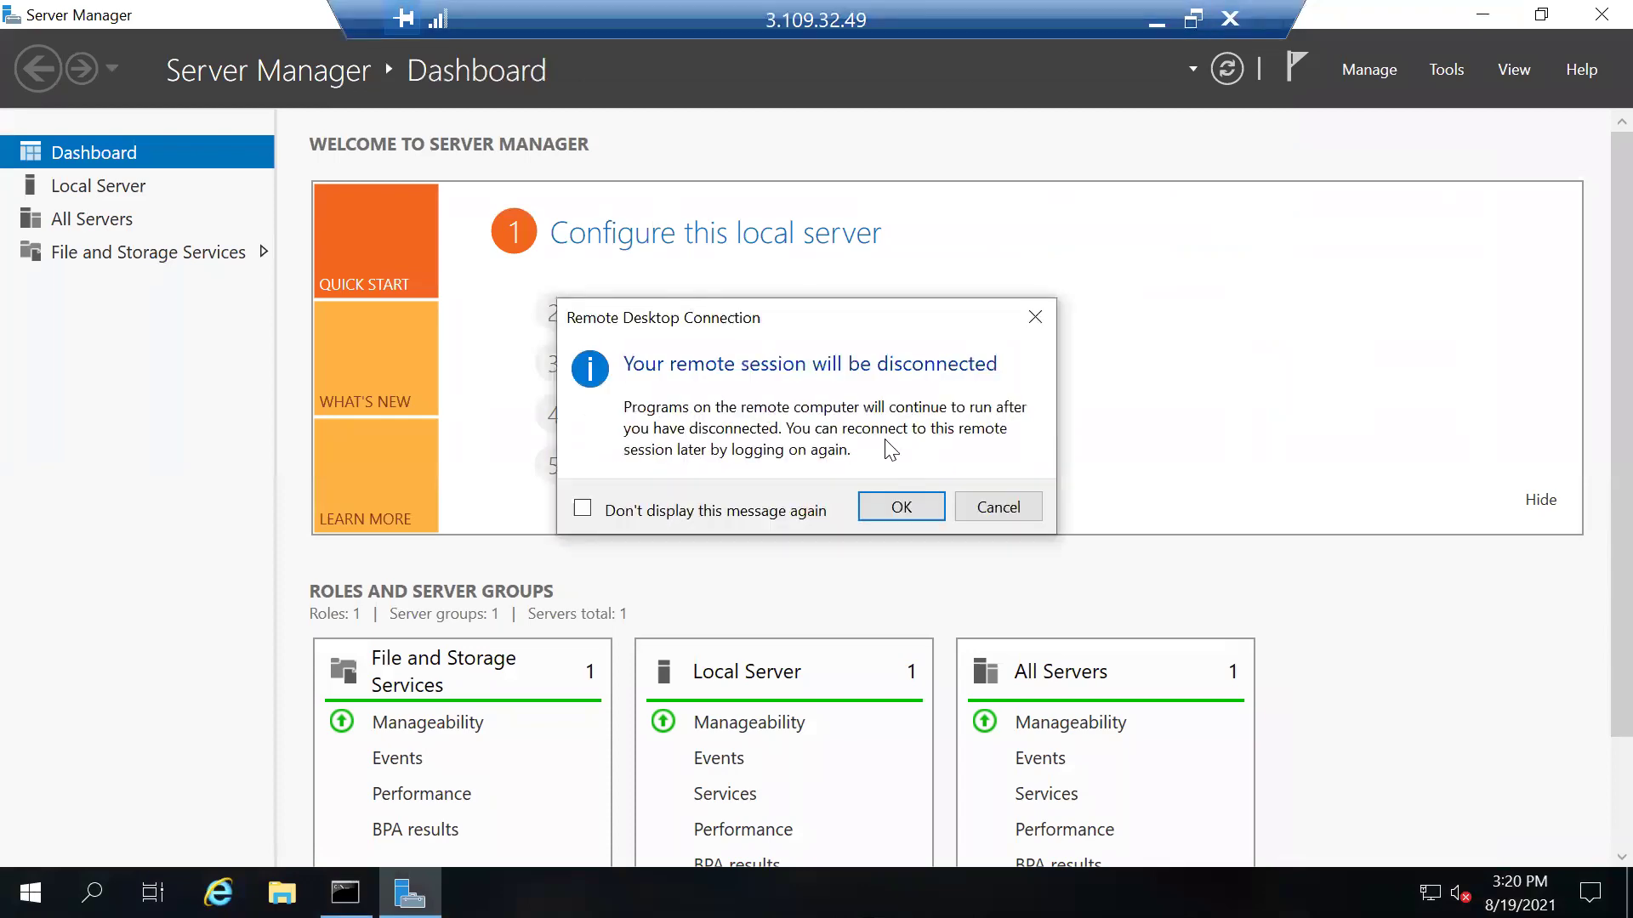
{"action": "left_click", "coordinate": [901, 507]}
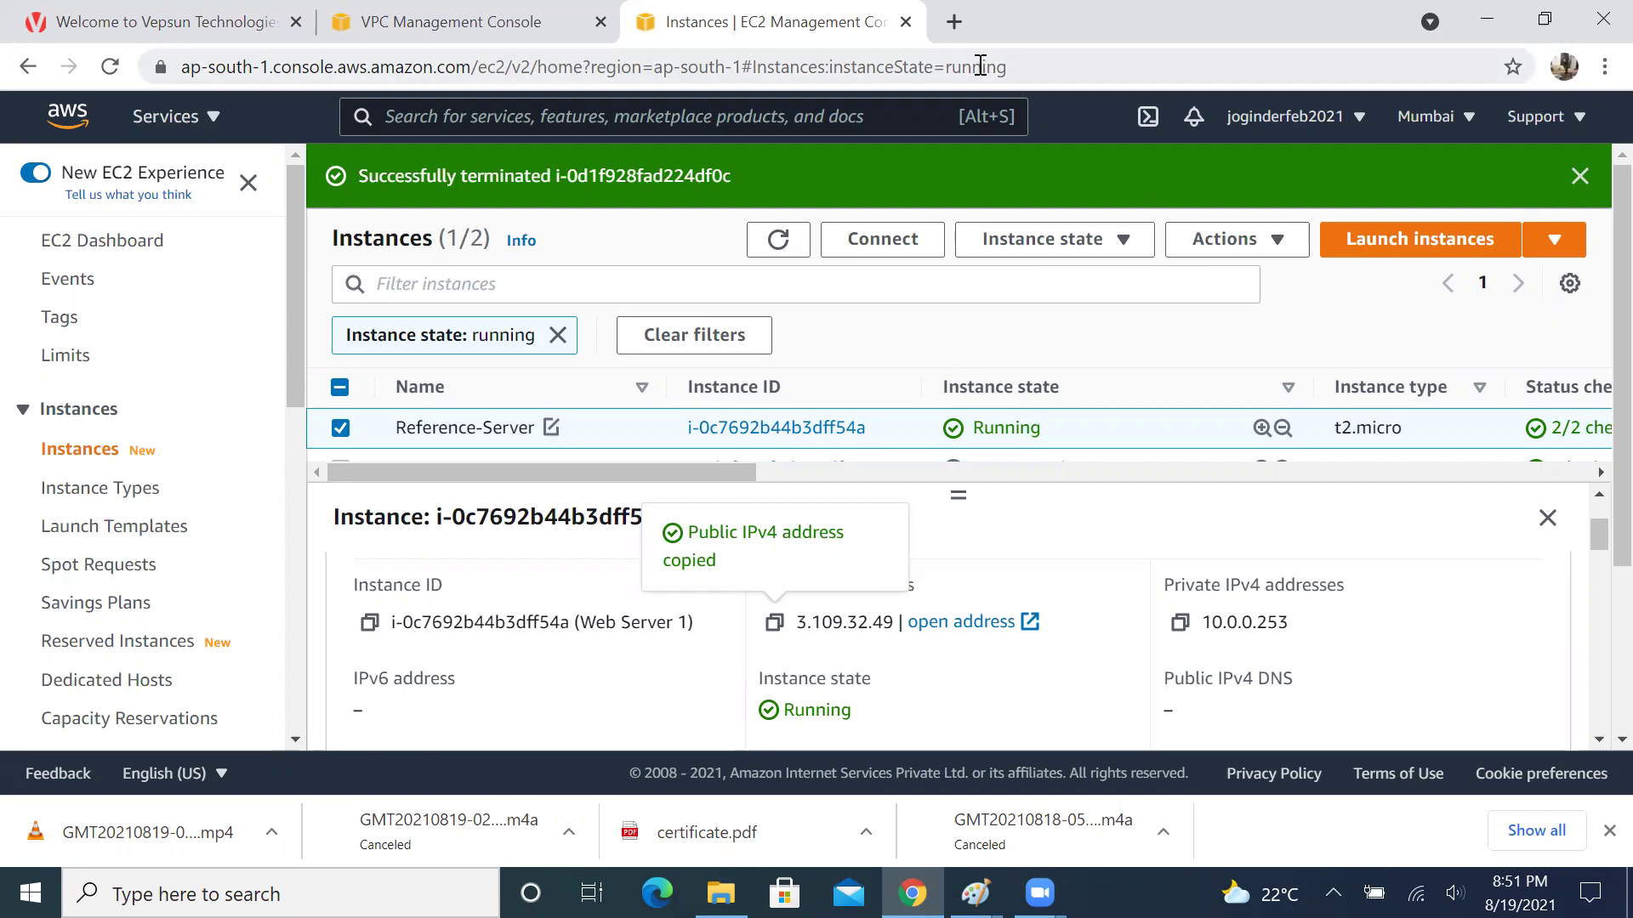
{"action": "left_click_drag", "start_coordinate": [657, 474], "coordinate": [545, 462]}
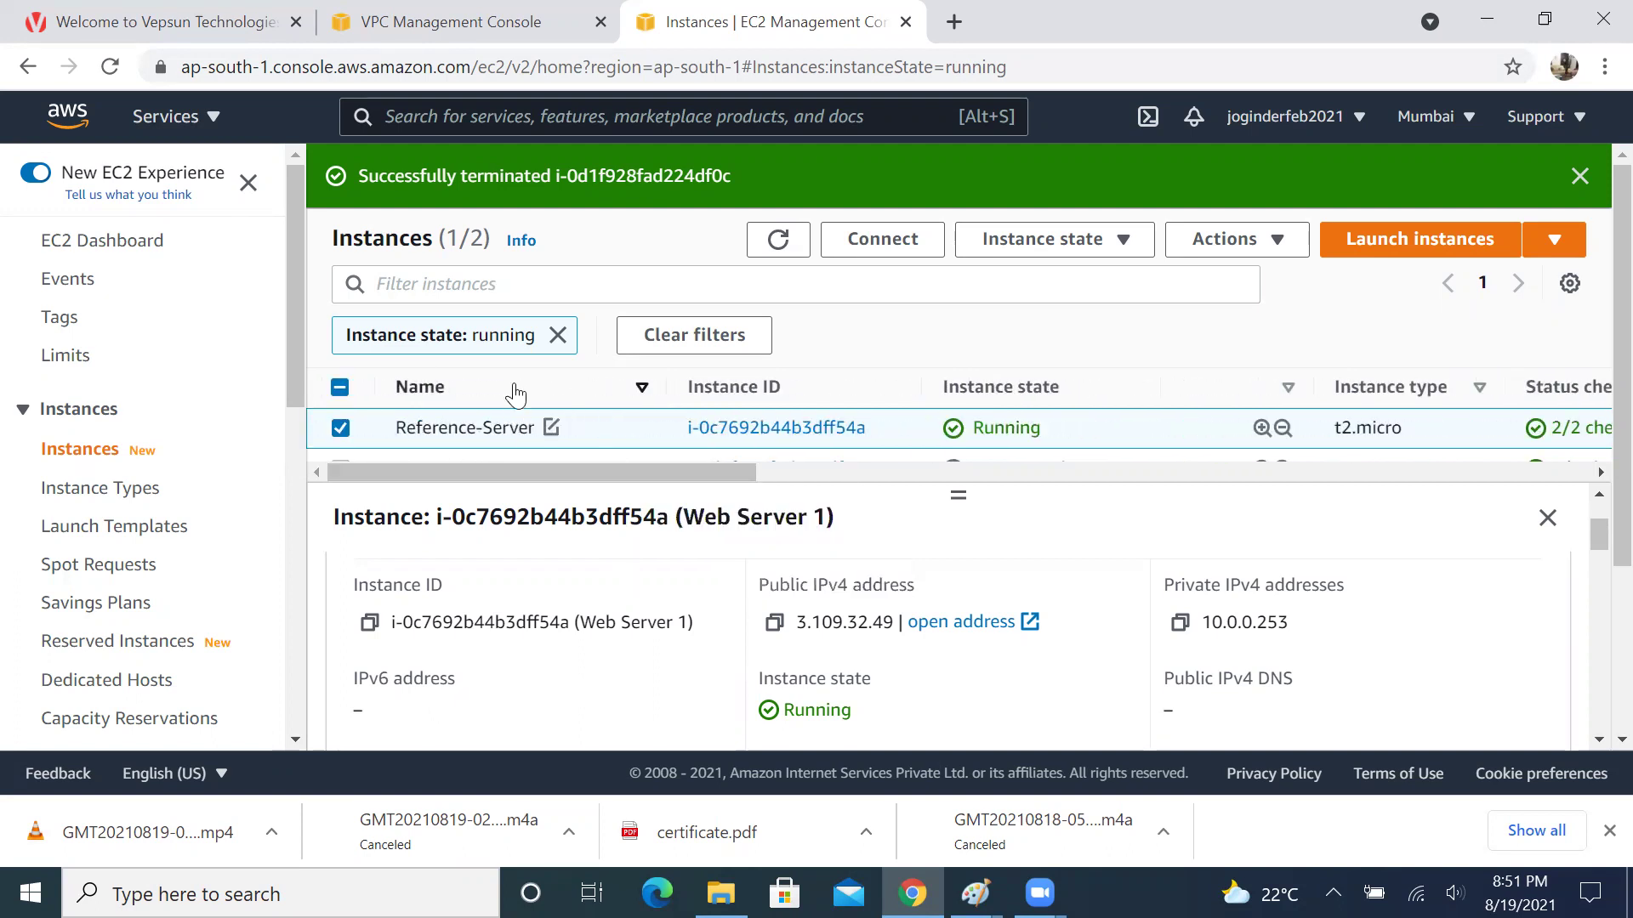
- Start creating an image of Reference-Server named Imagefrom-reference-server
{"action": "left_click", "coordinate": [1281, 243]}
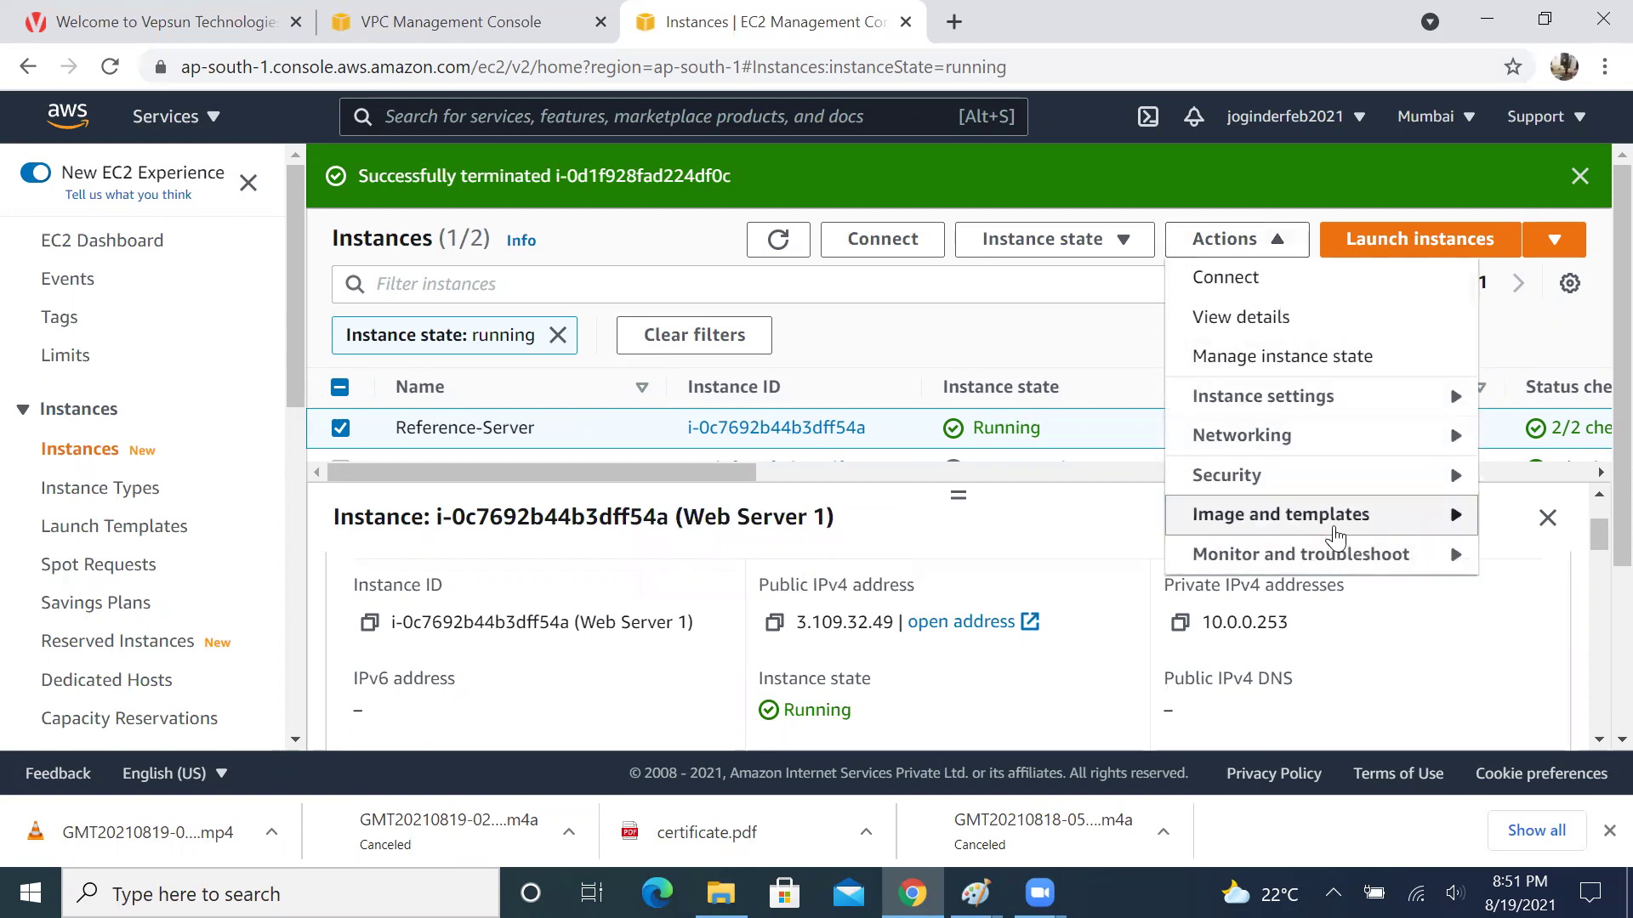
{"action": "mouse_move", "coordinate": [1461, 521]}
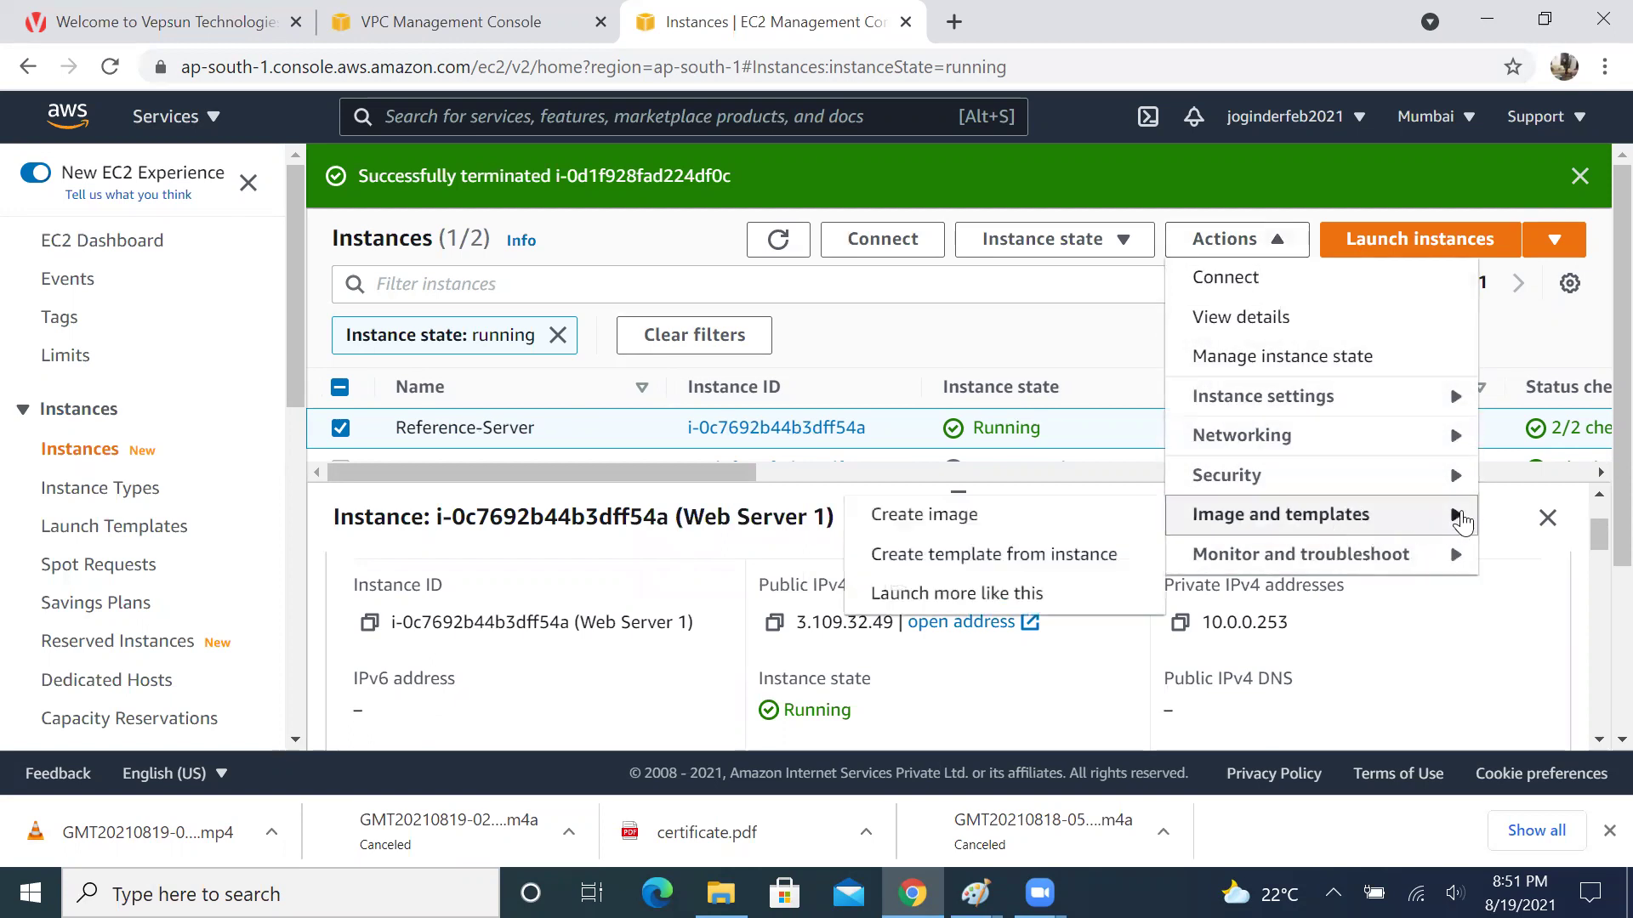
{"action": "left_click", "coordinate": [934, 515]}
{"action": "left_click", "coordinate": [228, 534]}
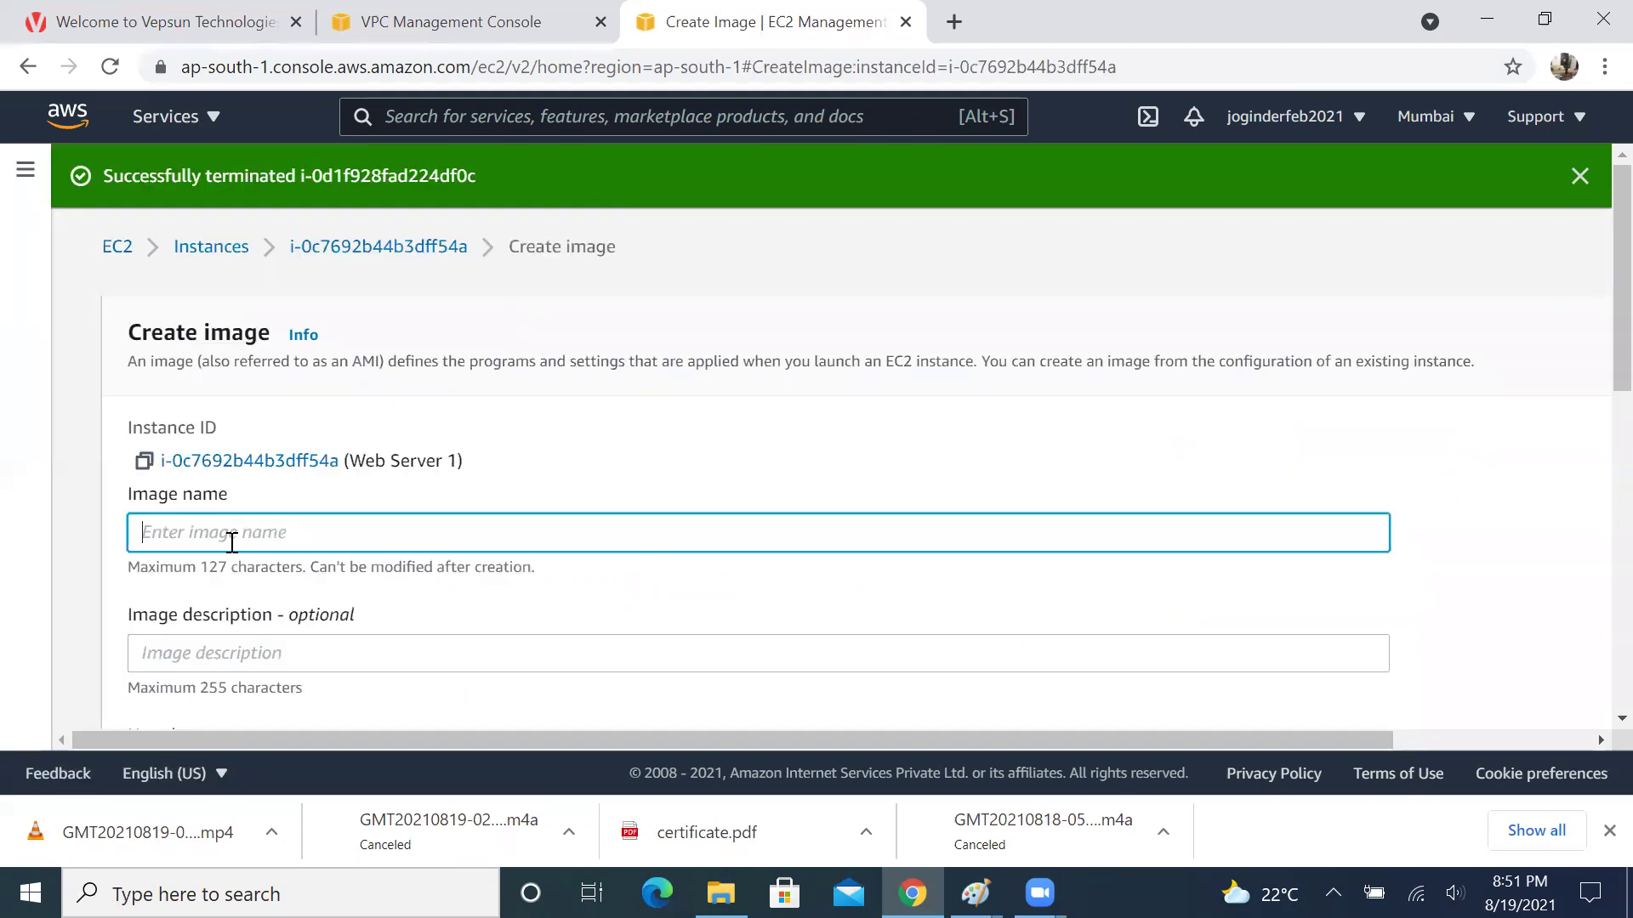
{"action": "scroll", "coordinate": [800, 366], "scroll_direction": "down", "scroll_amount": 1}
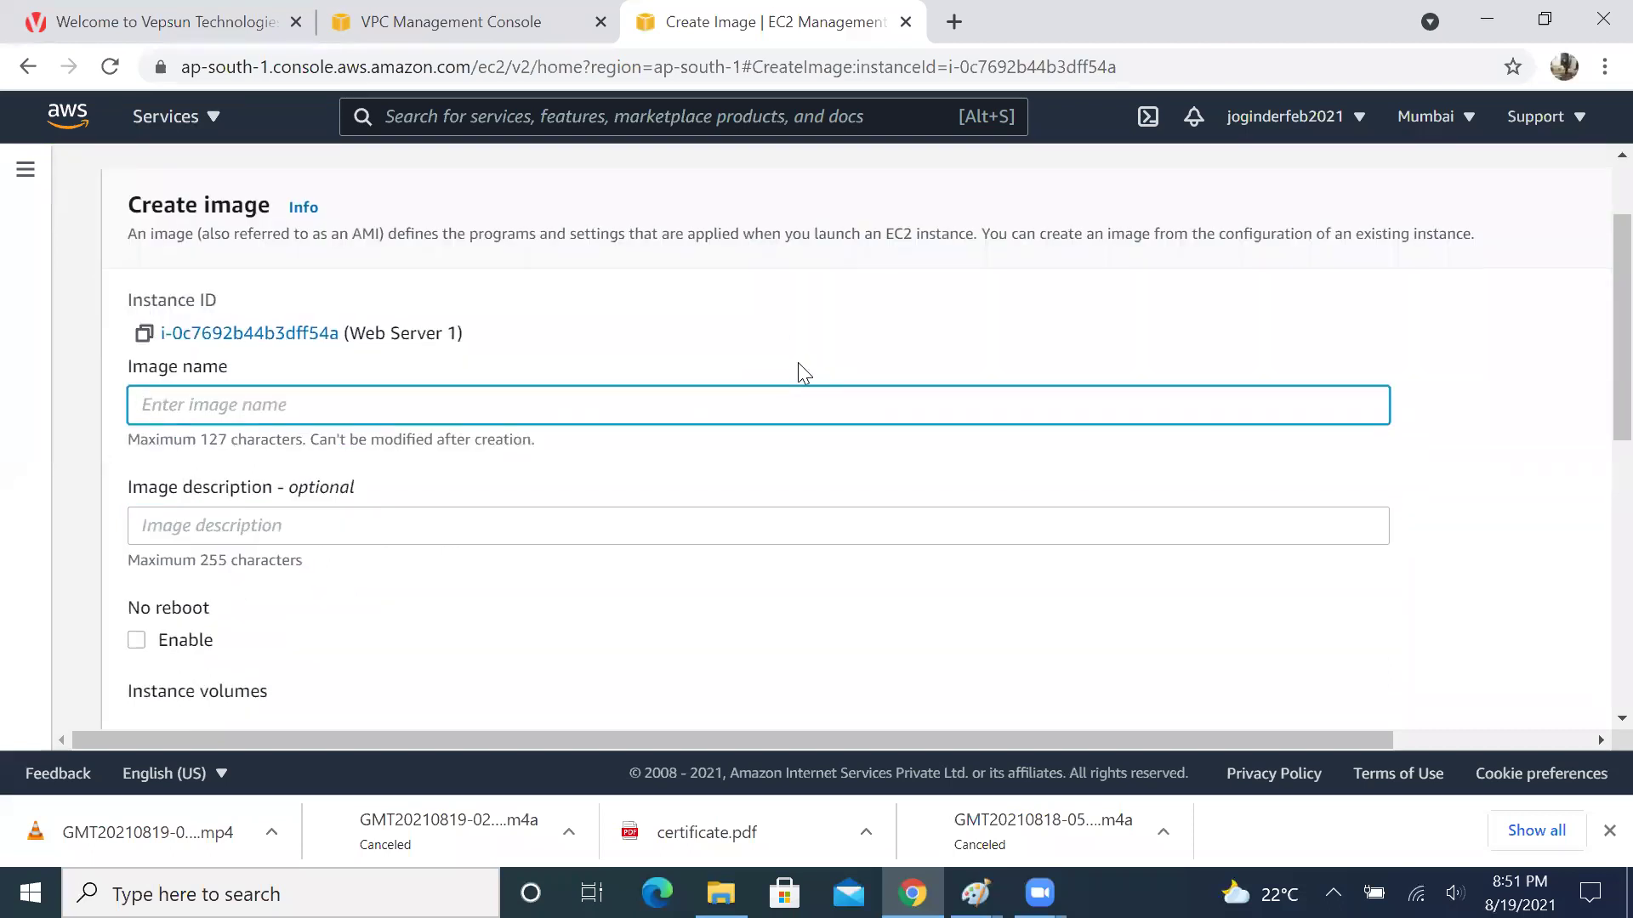
{"action": "type", "text": "Im"}
{"action": "type", "text": "age"}
{"action": "type", "text": "froms"}
{"action": "type", "text": "erver"}
{"action": "key", "text": "BackSpace"}
{"action": "key", "text": "BackSpace"}
{"action": "key", "text": "BackSpace"}
{"action": "key", "text": "BackSpace"}
{"action": "key", "text": "BackSpace"}
{"action": "type", "text": "-se"}
{"action": "key", "text": "BackSpace"}
{"action": "key", "text": "BackSpace"}
{"action": "type", "text": "ref"}
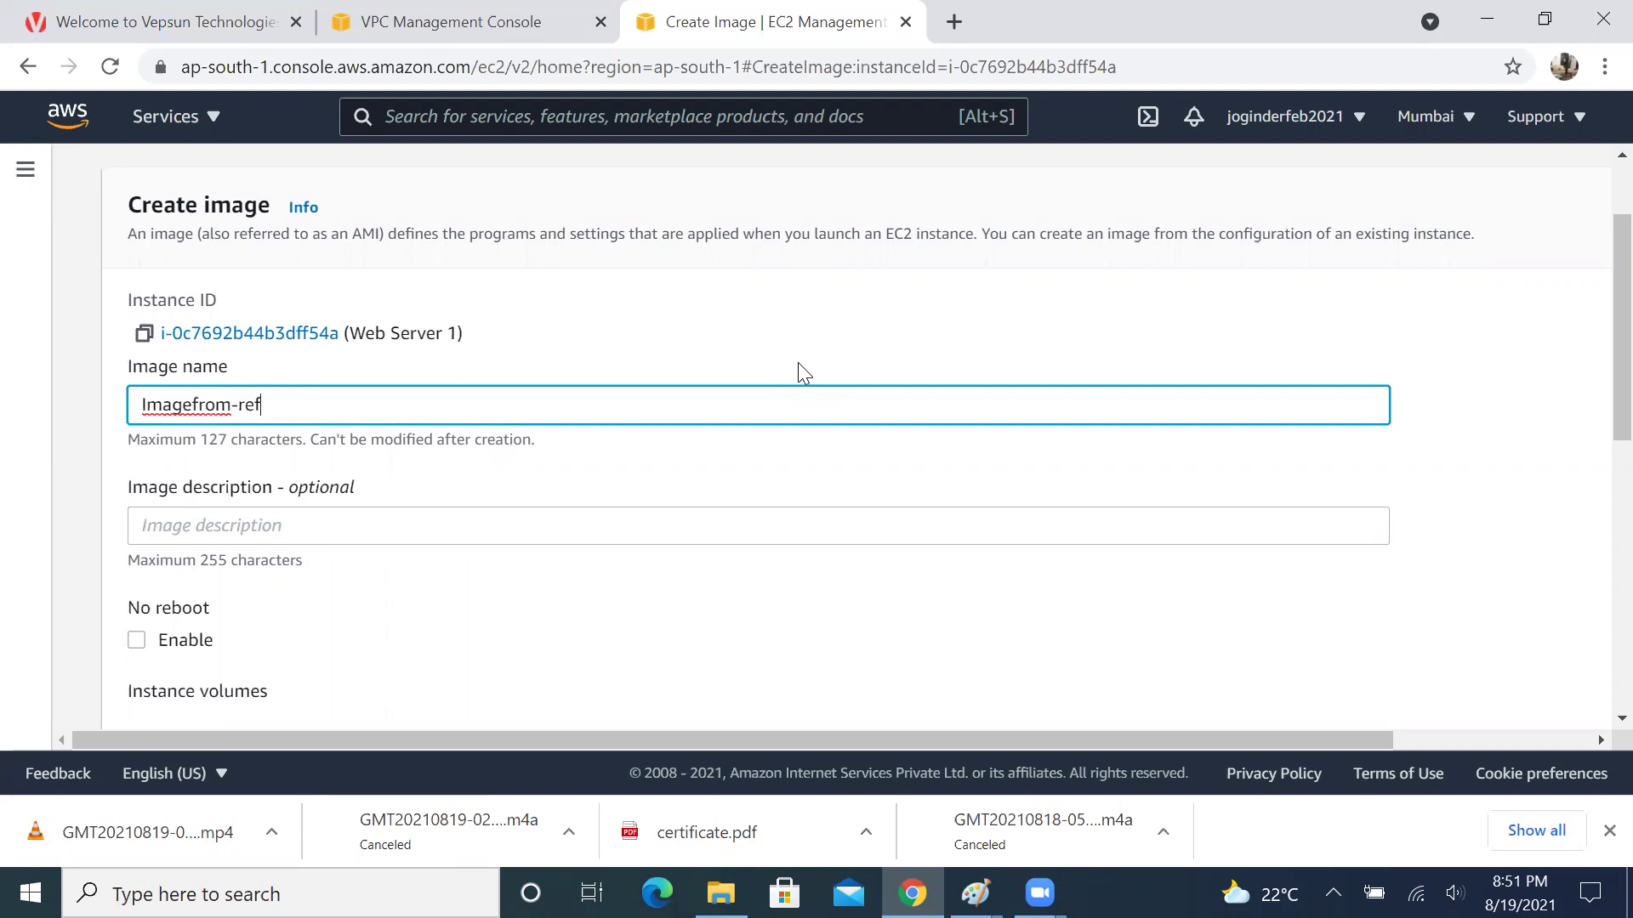
{"action": "type", "text": "erence-server"}
- Copy the name into the description field and create the image
{"action": "left_click_drag", "start_coordinate": [372, 405], "coordinate": [10, 321]}
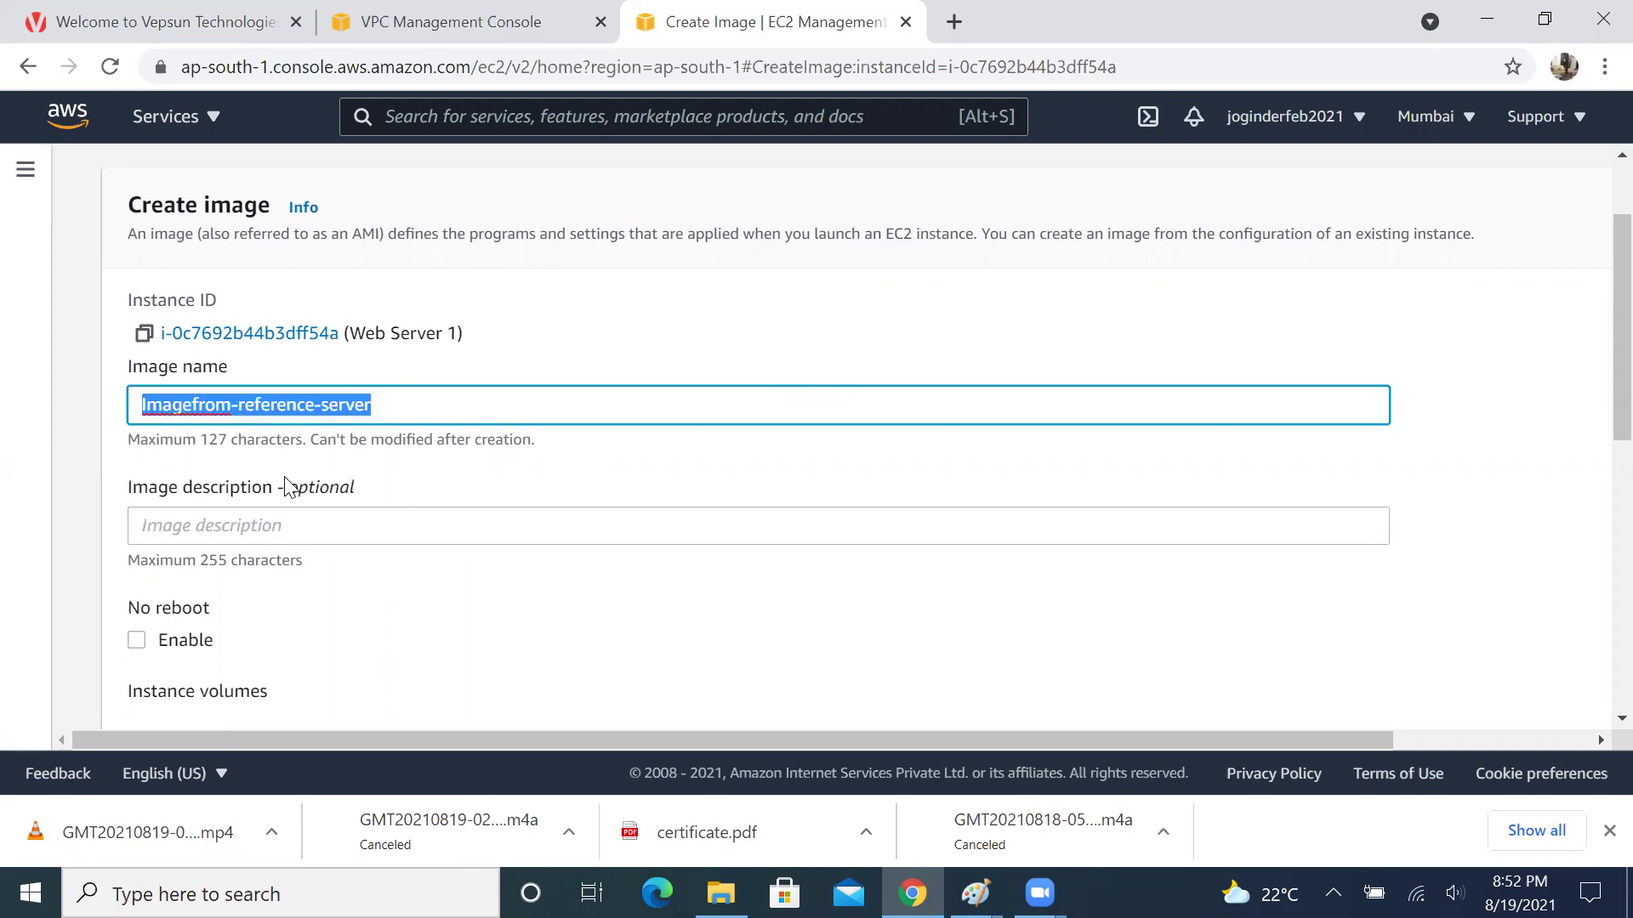
{"action": "left_click", "coordinate": [298, 519]}
{"action": "key", "text": "ctrl+v"}
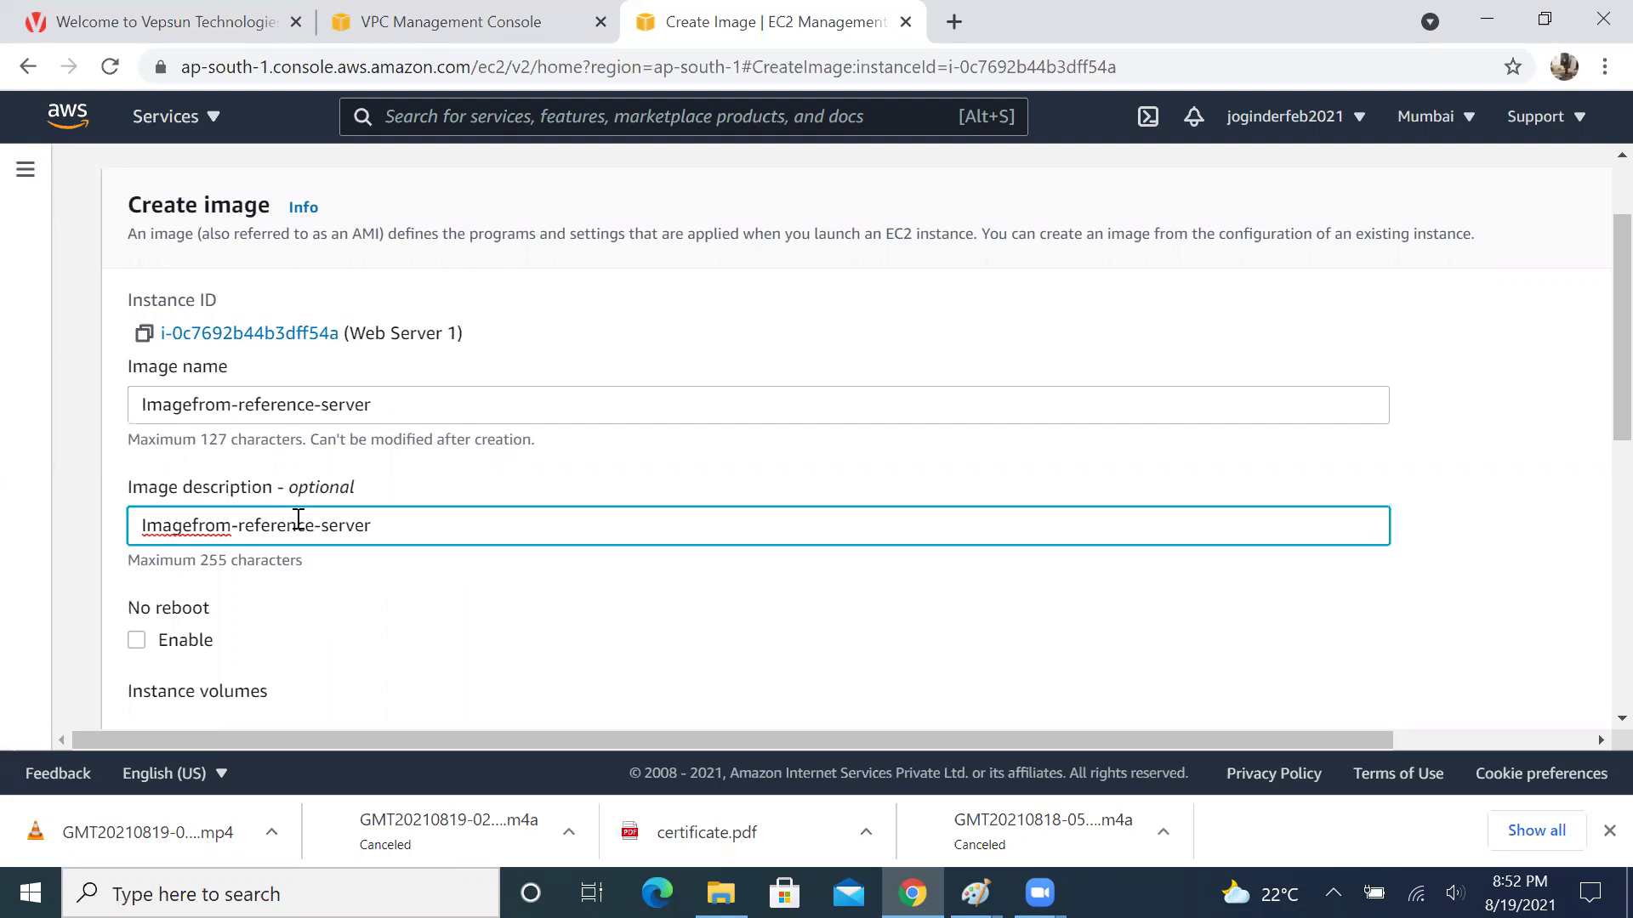
{"action": "scroll", "coordinate": [299, 520], "scroll_direction": "down", "scroll_amount": 6}
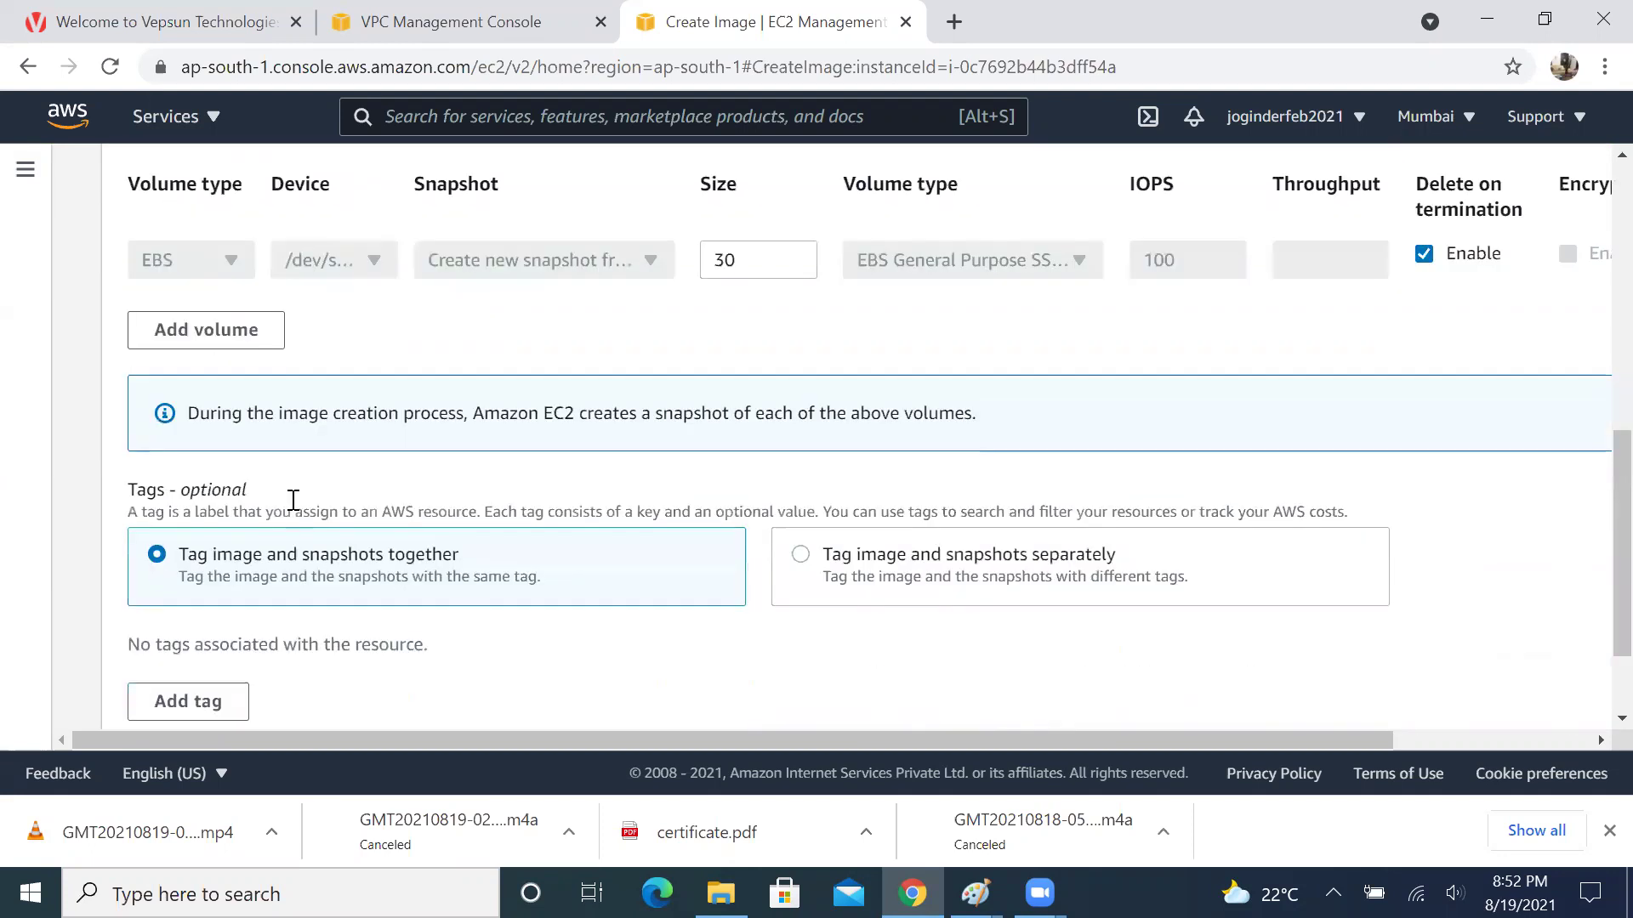
{"action": "scroll", "coordinate": [293, 500], "scroll_direction": "down", "scroll_amount": 2}
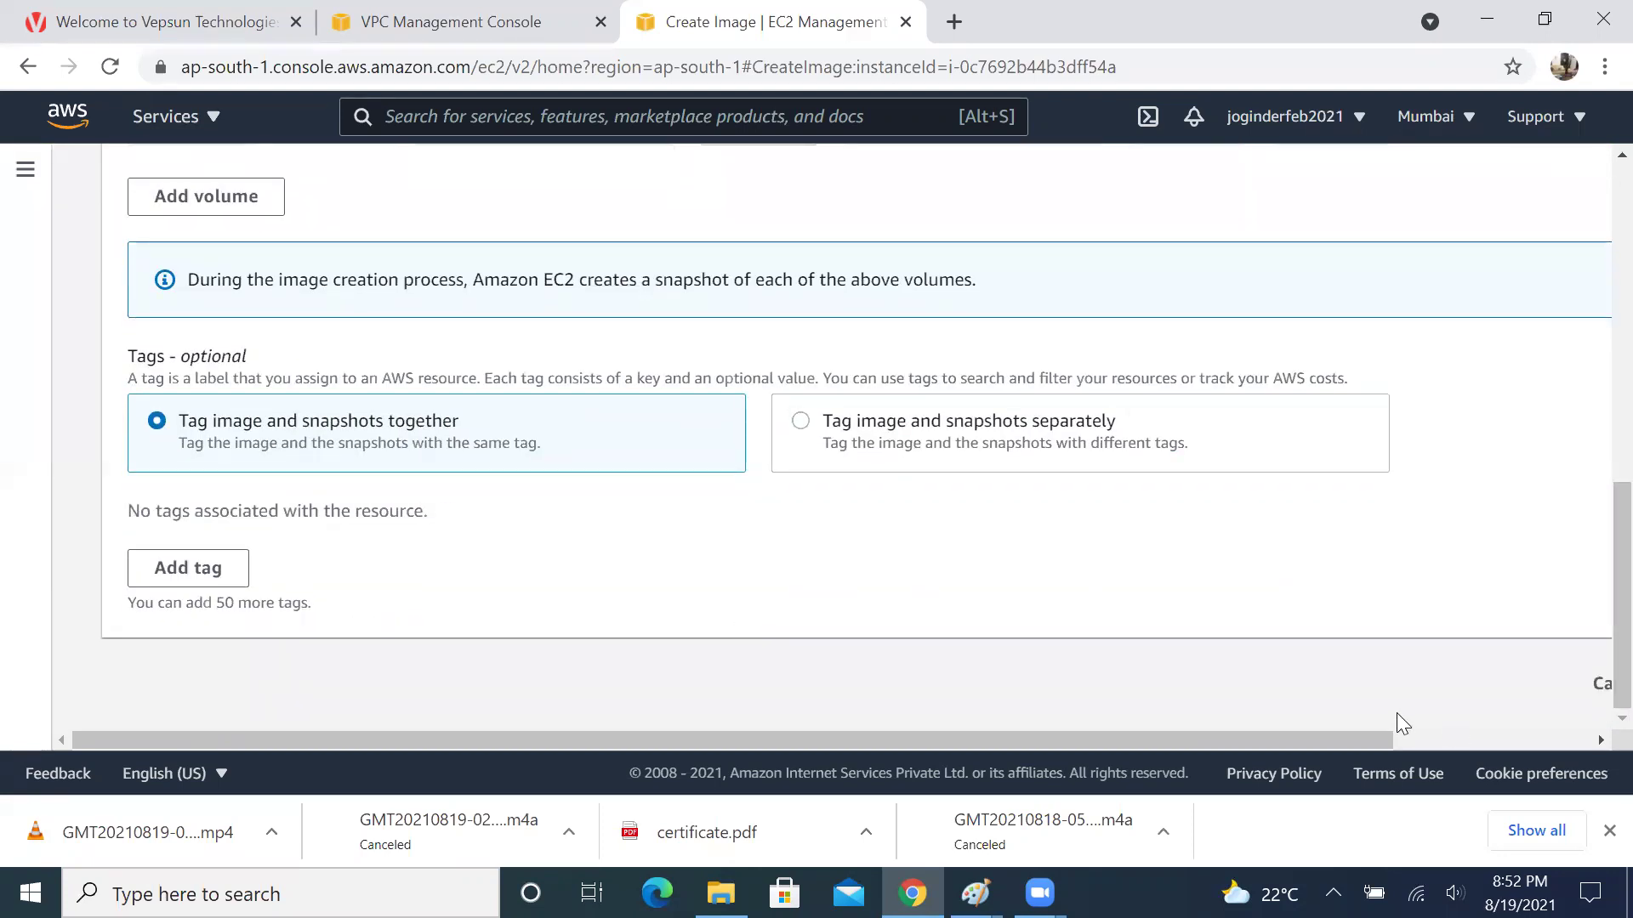
{"action": "left_click_drag", "start_coordinate": [1305, 739], "coordinate": [1524, 740]}
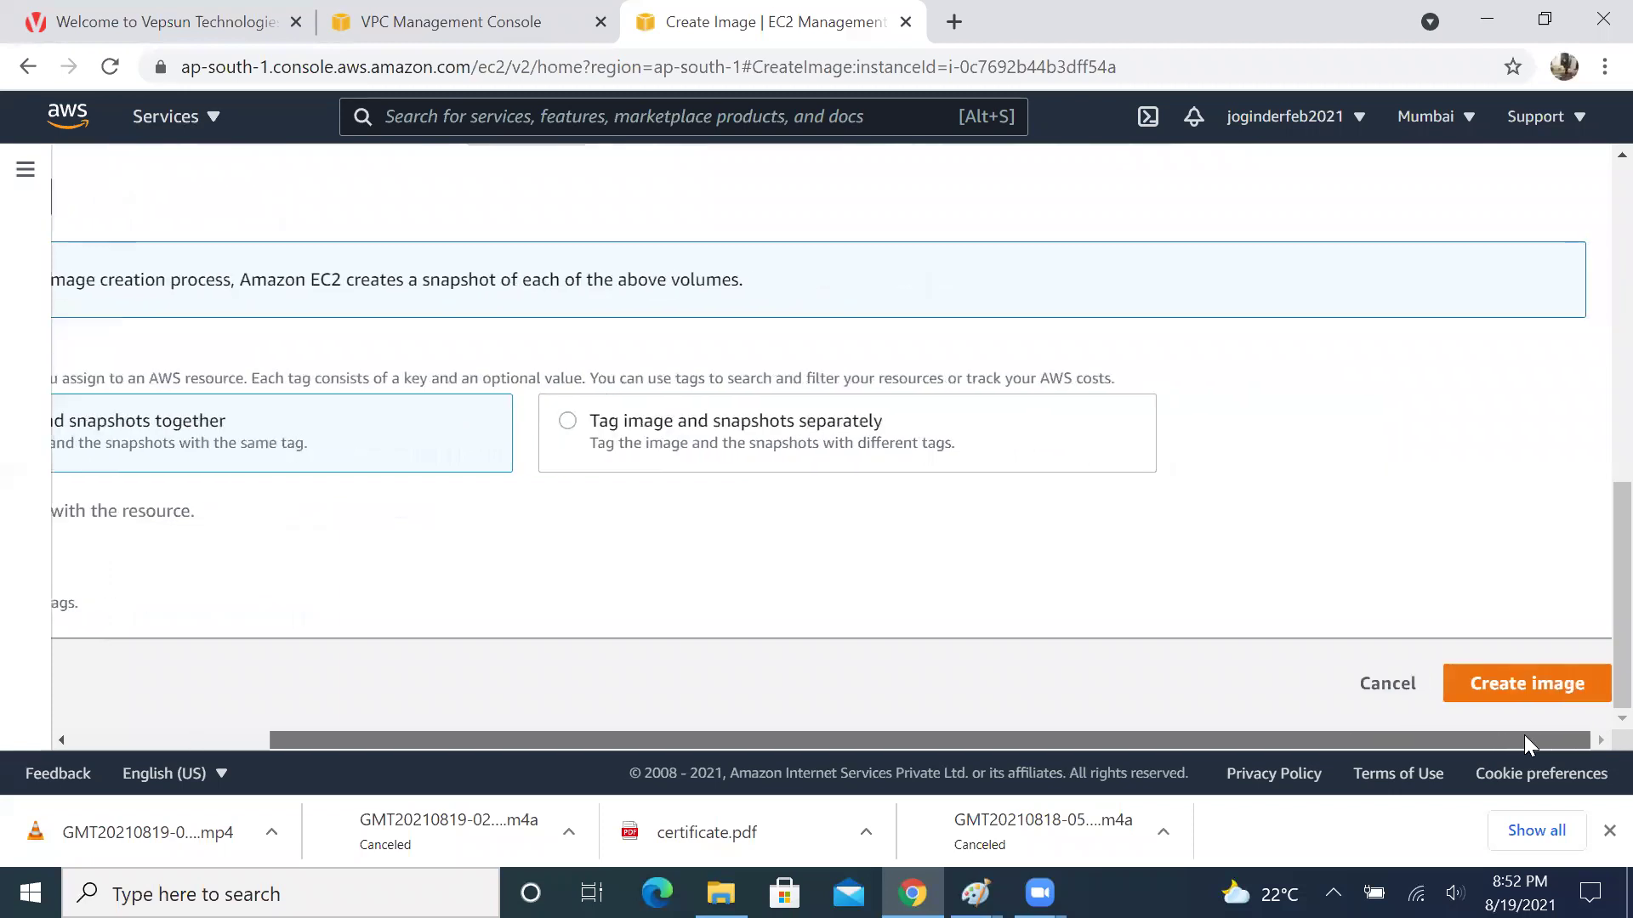
{"action": "left_click", "coordinate": [1529, 691]}
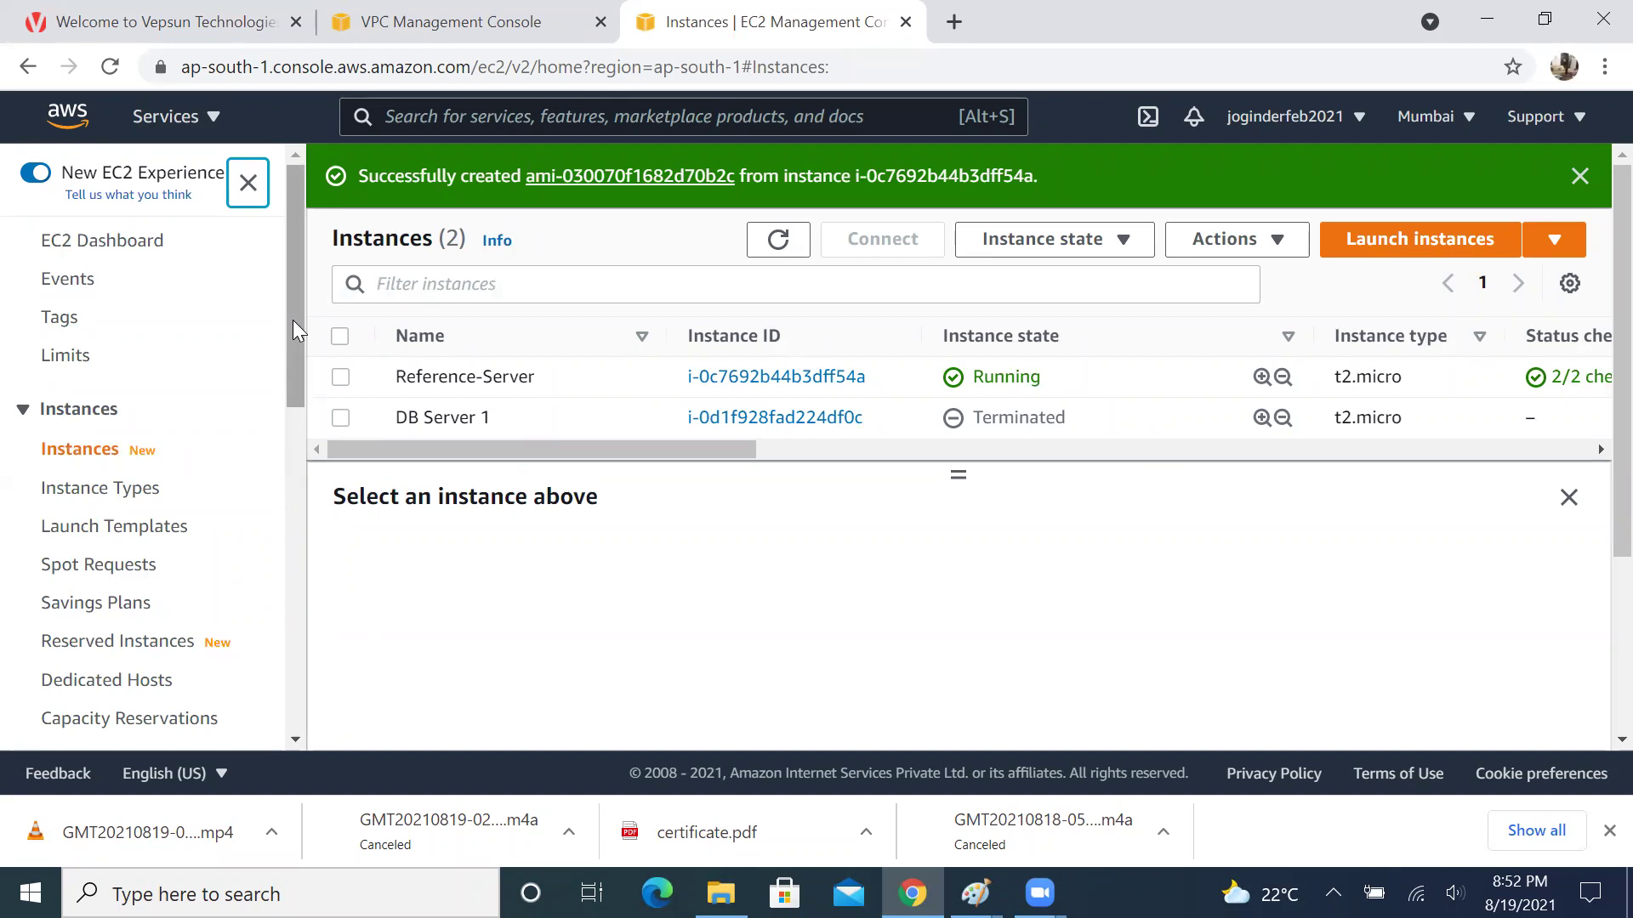
- Open the AMIs list and watch Imagefrom-reference-server's Status until it becomes available
{"action": "left_click_drag", "start_coordinate": [293, 319], "coordinate": [301, 419]}
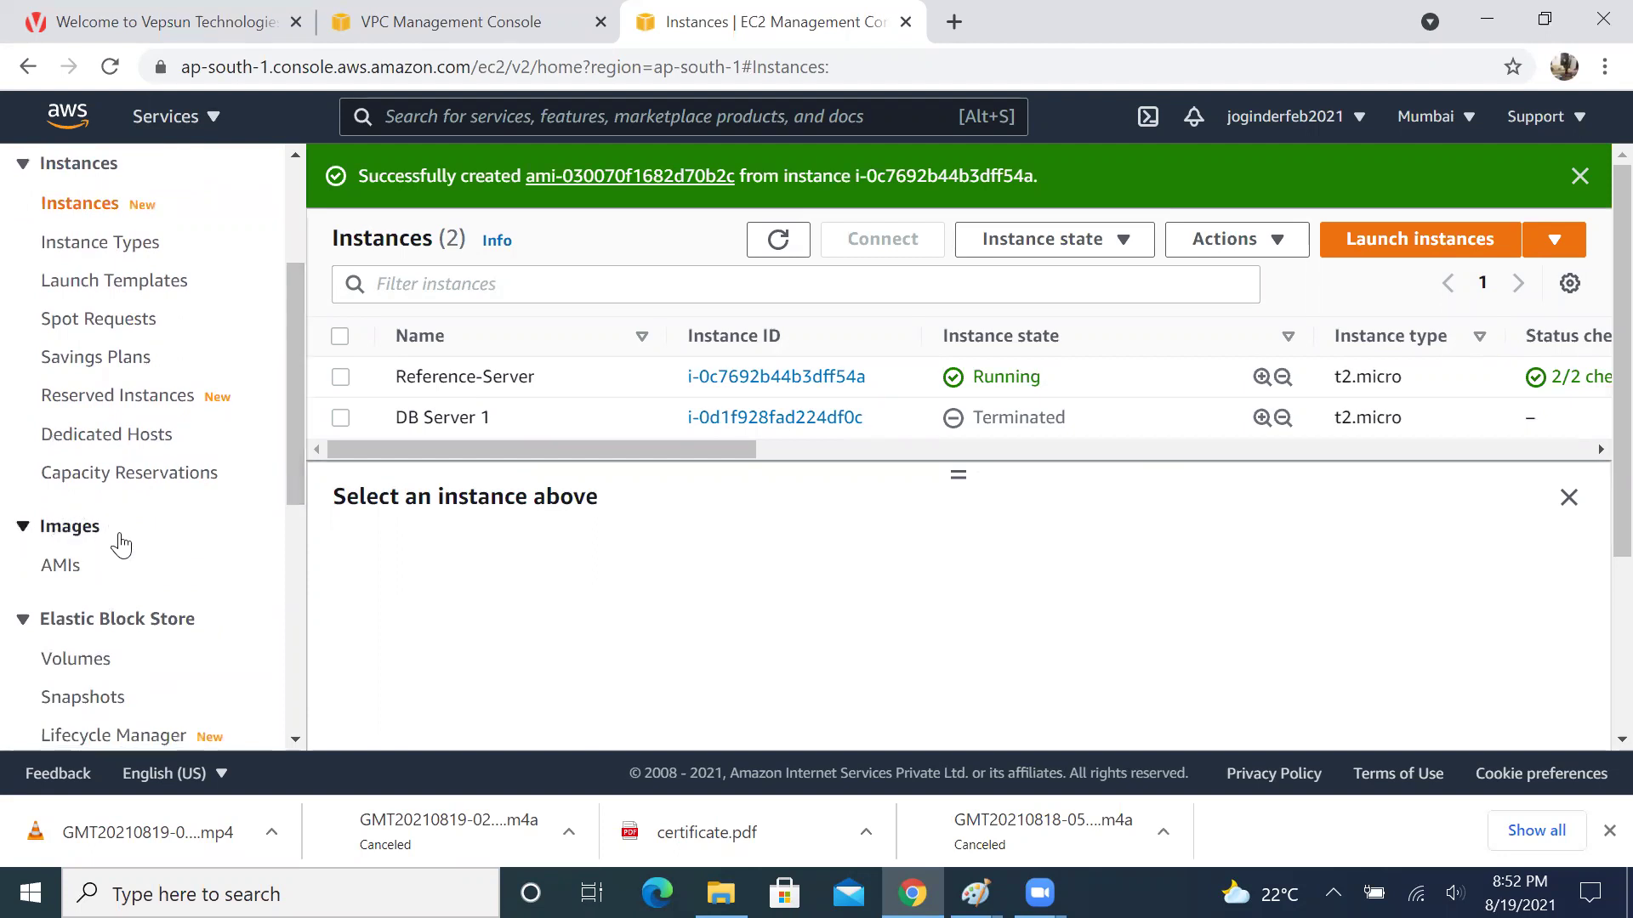
{"action": "left_click", "coordinate": [68, 583]}
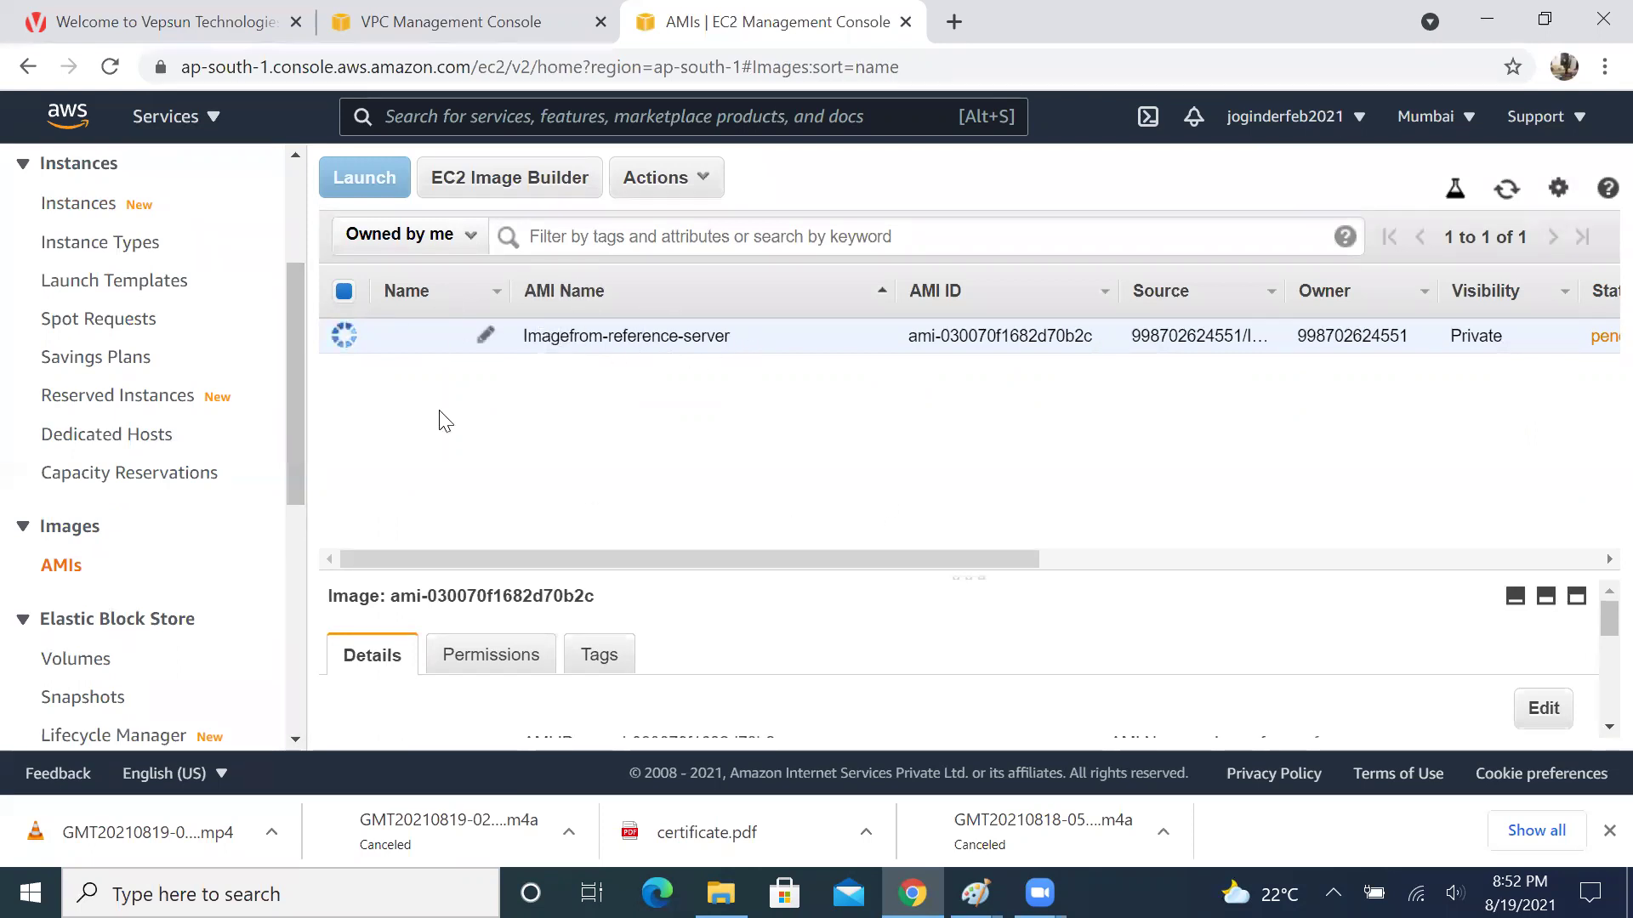
{"action": "left_click_drag", "start_coordinate": [622, 558], "coordinate": [1063, 451]}
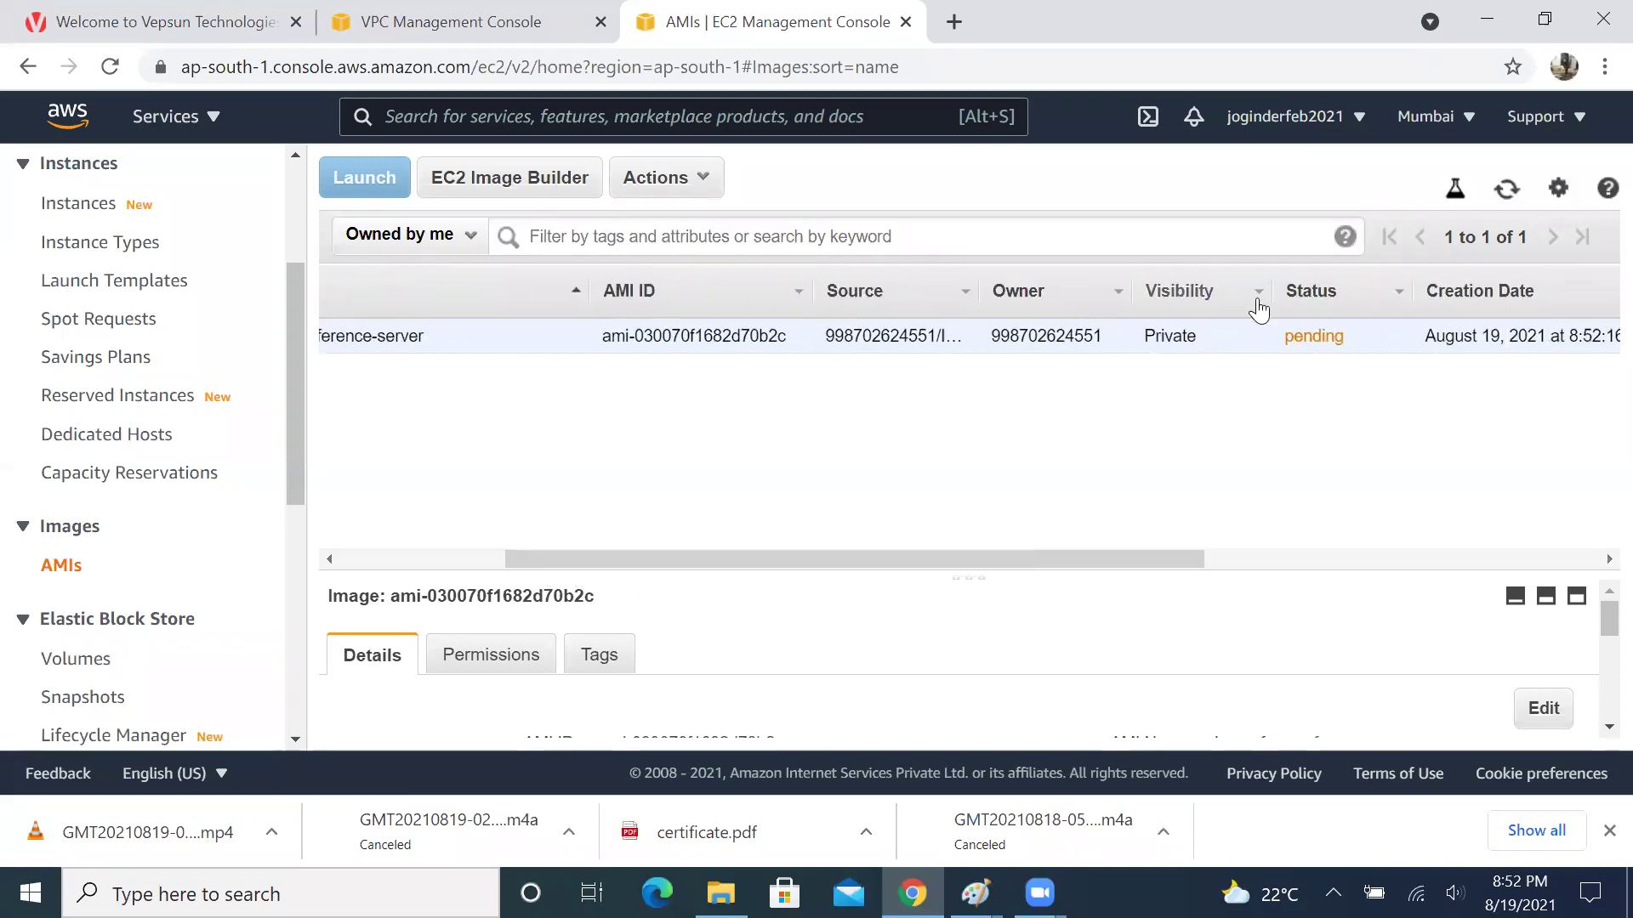
{"action": "left_click_drag", "start_coordinate": [1121, 559], "coordinate": [1264, 563]}
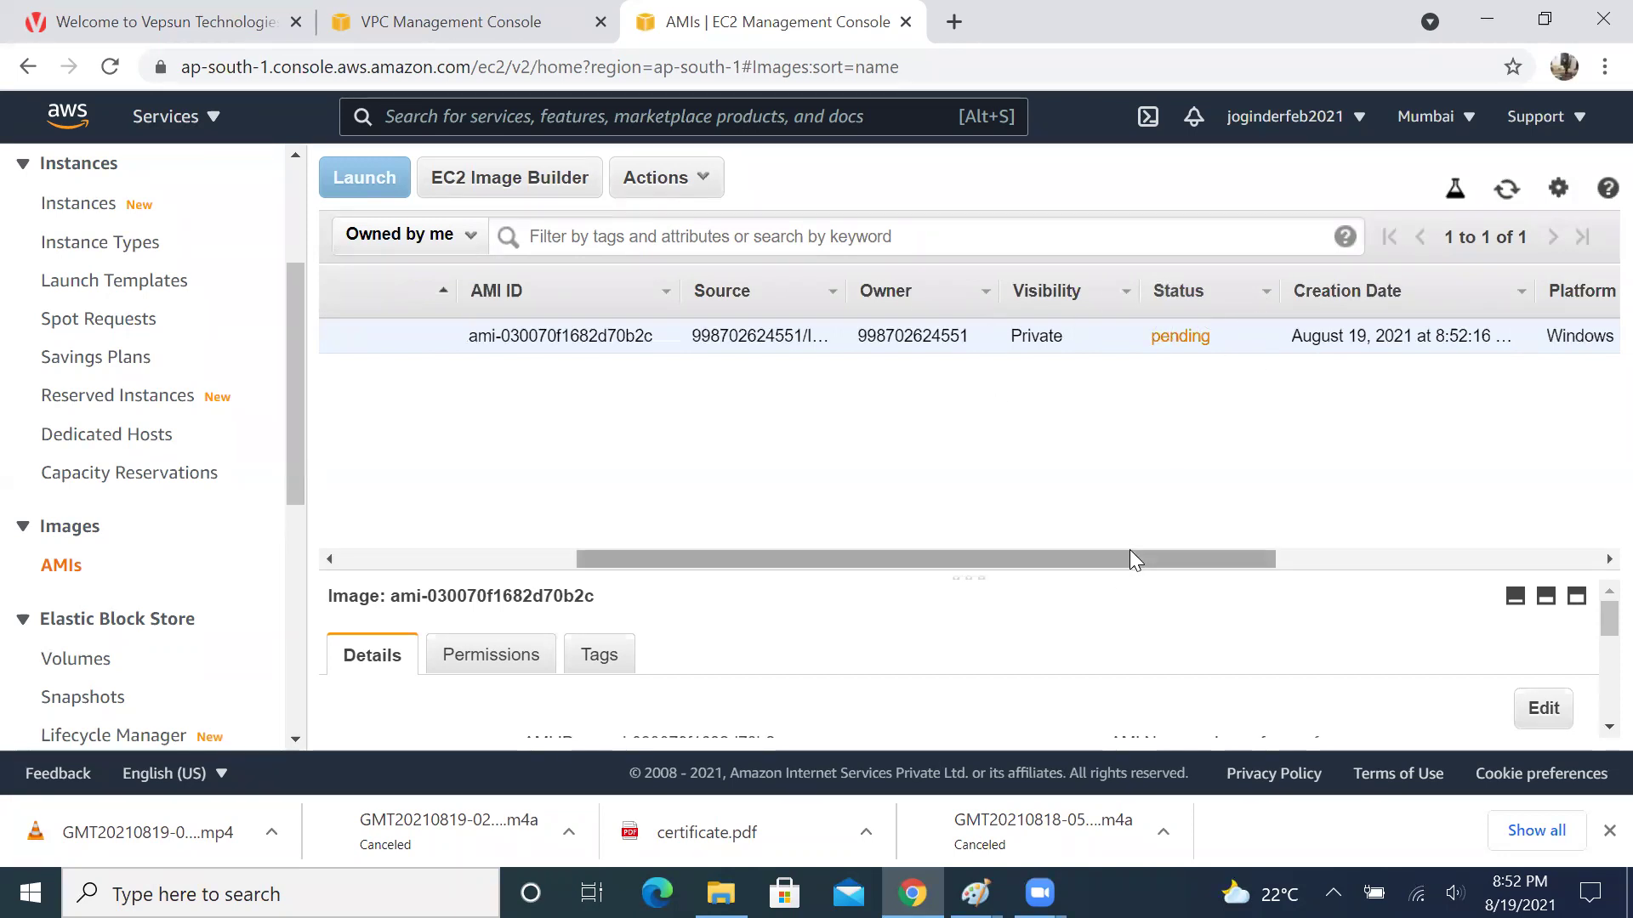
{"action": "left_click_drag", "start_coordinate": [1131, 560], "coordinate": [864, 582]}
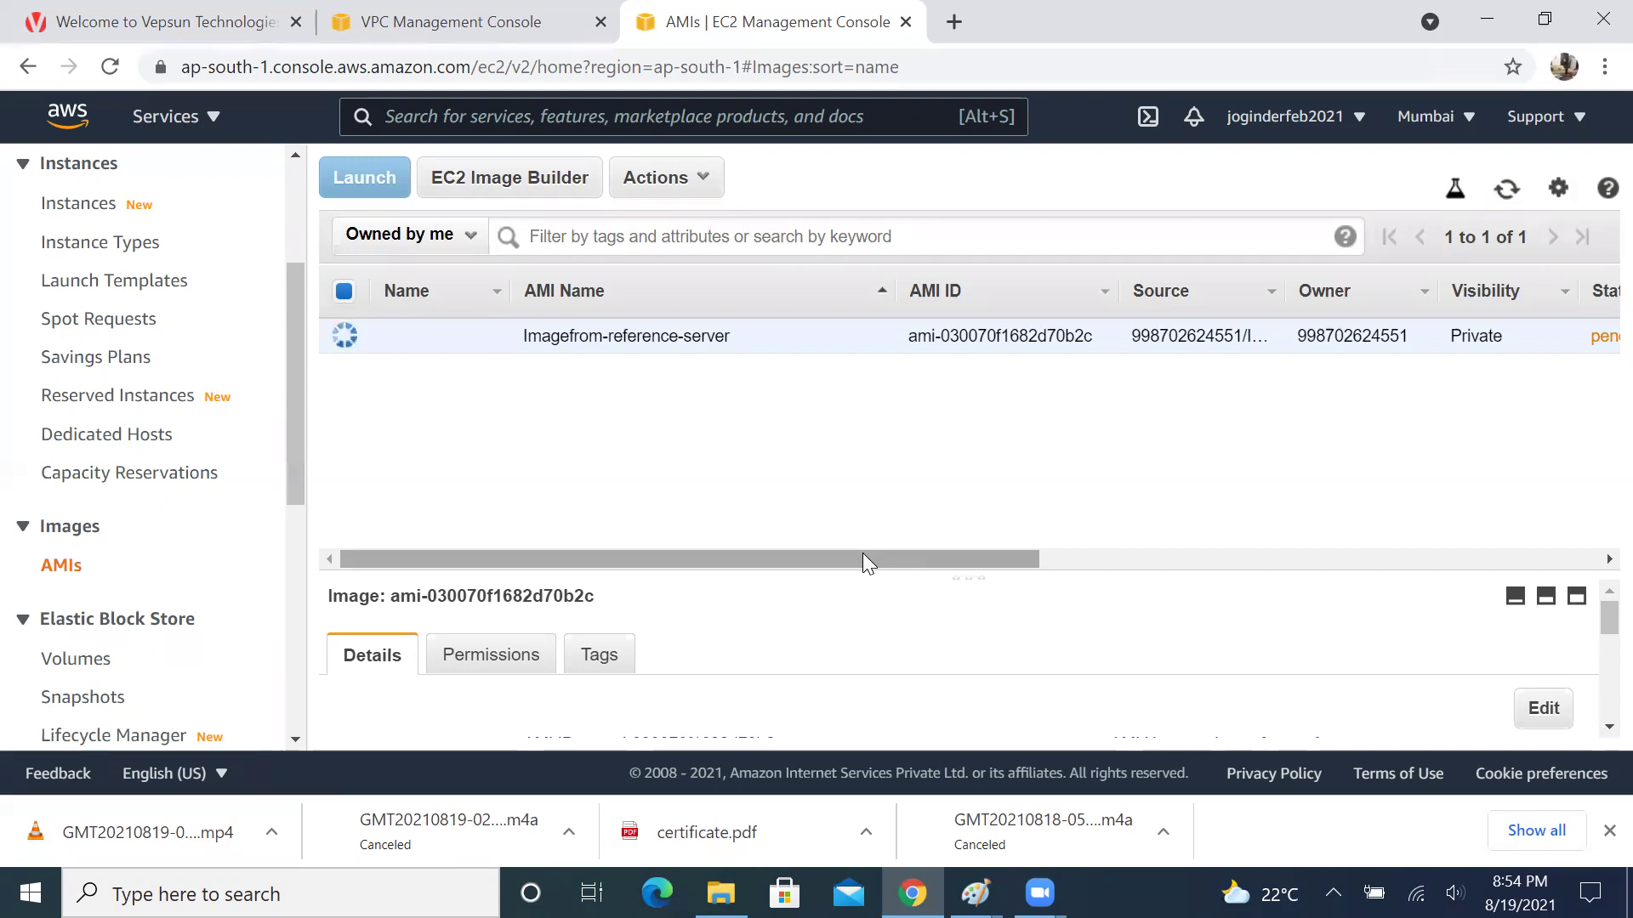
{"action": "scroll", "coordinate": [907, 534], "scroll_direction": "right", "scroll_amount": 1}
{"action": "scroll", "coordinate": [907, 536], "scroll_direction": "right", "scroll_amount": 2}
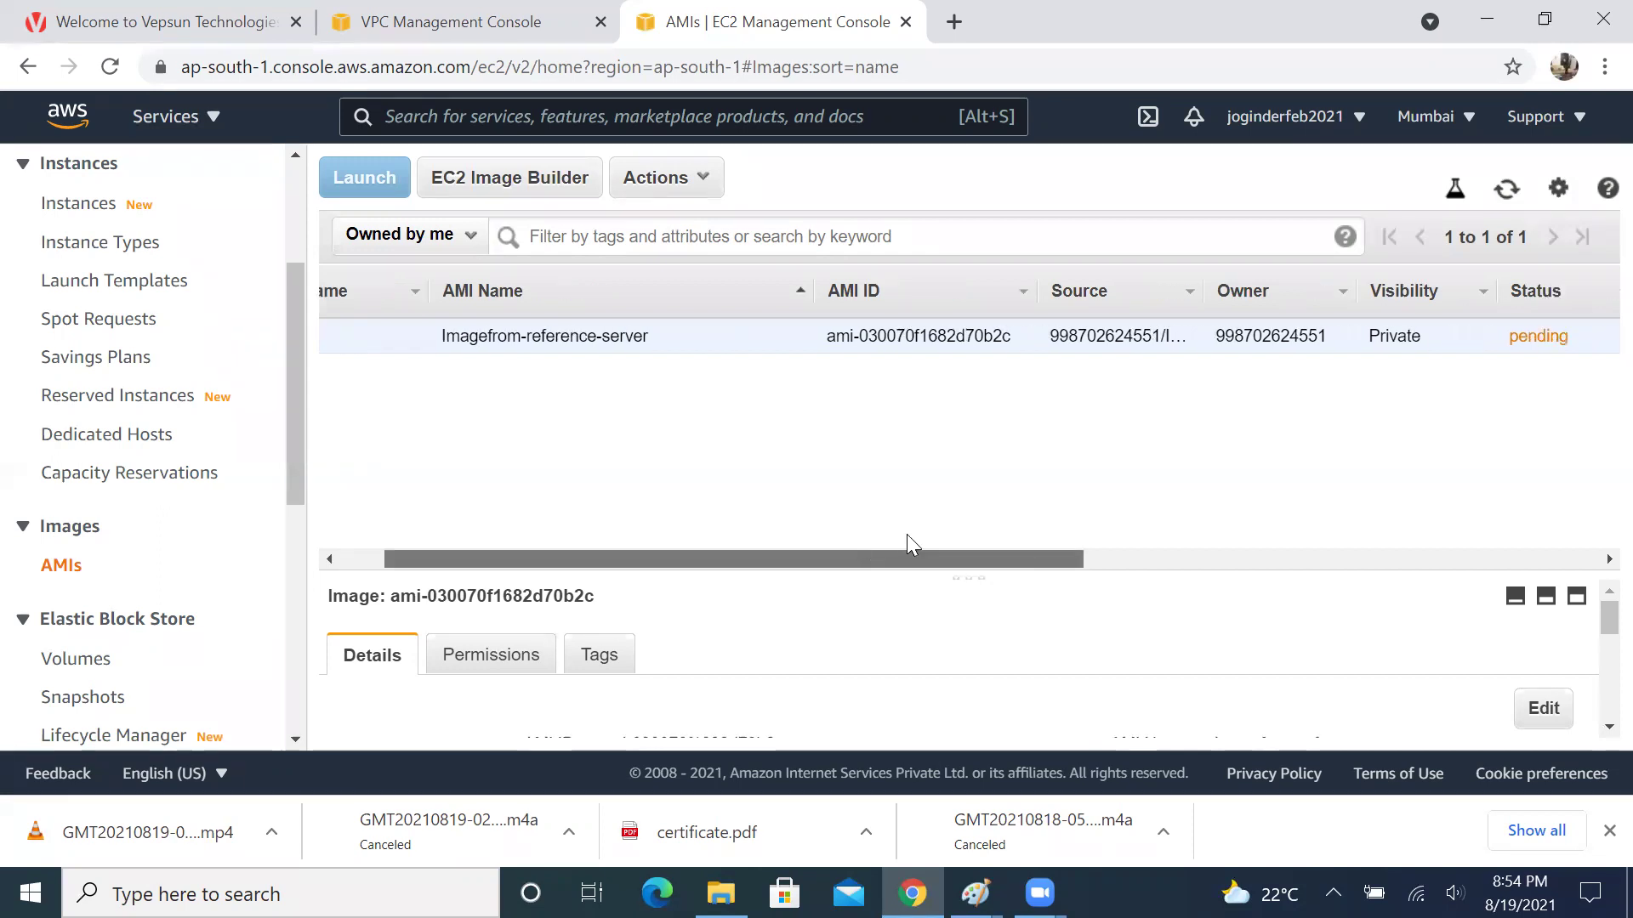
{"action": "scroll", "coordinate": [944, 531], "scroll_direction": "right", "scroll_amount": 2}
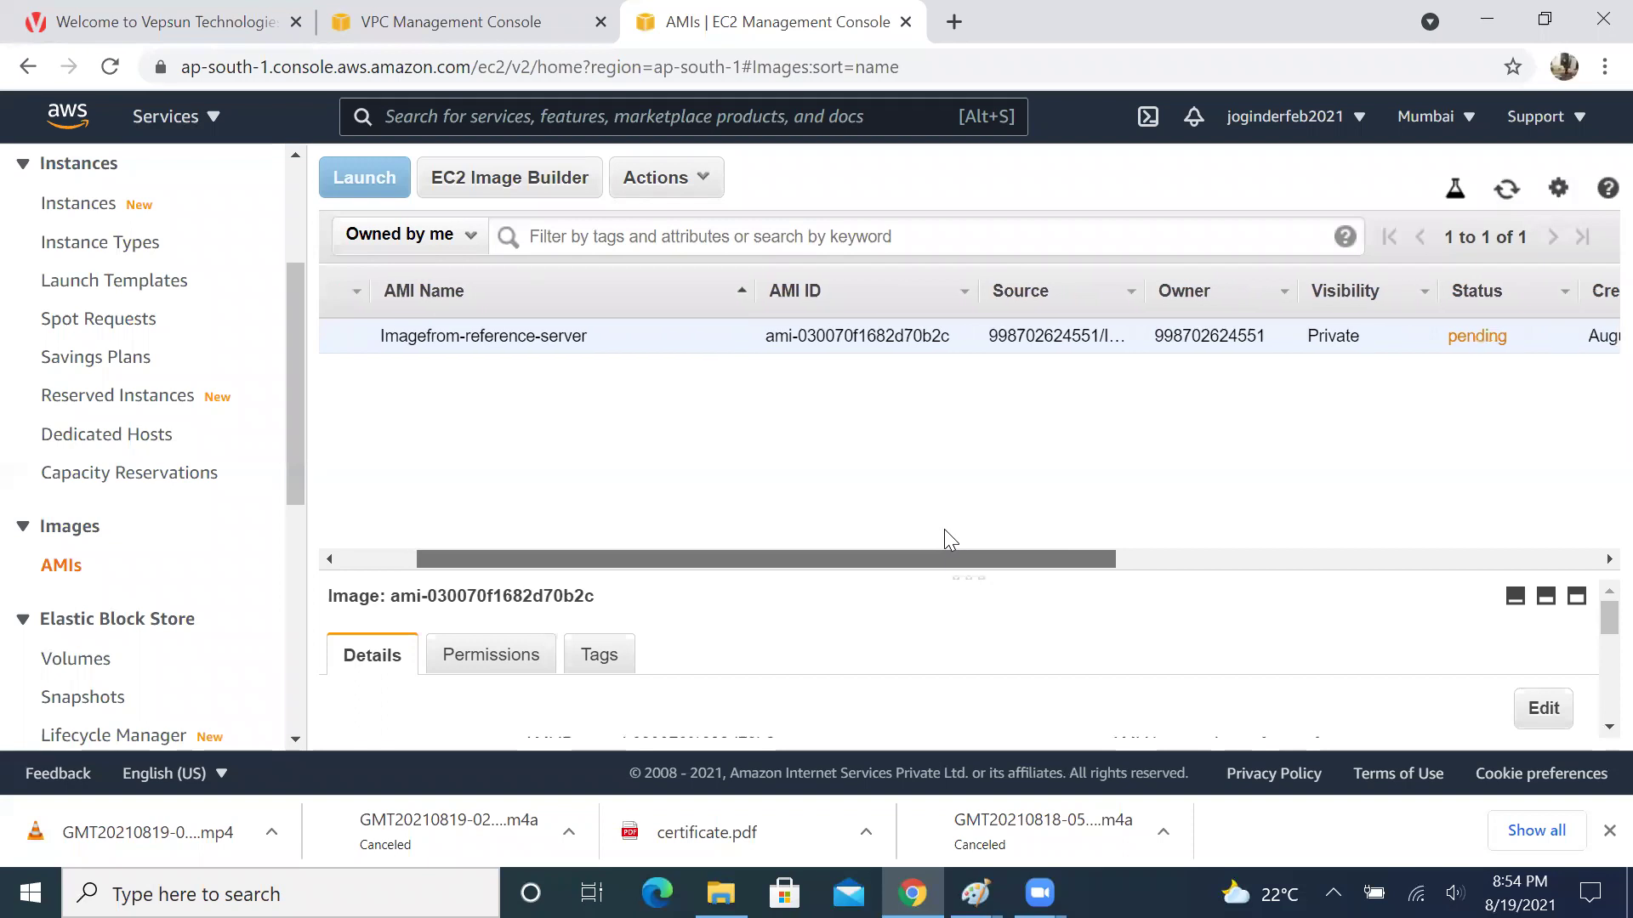
{"action": "scroll", "coordinate": [765, 531], "scroll_direction": "left", "scroll_amount": 4}
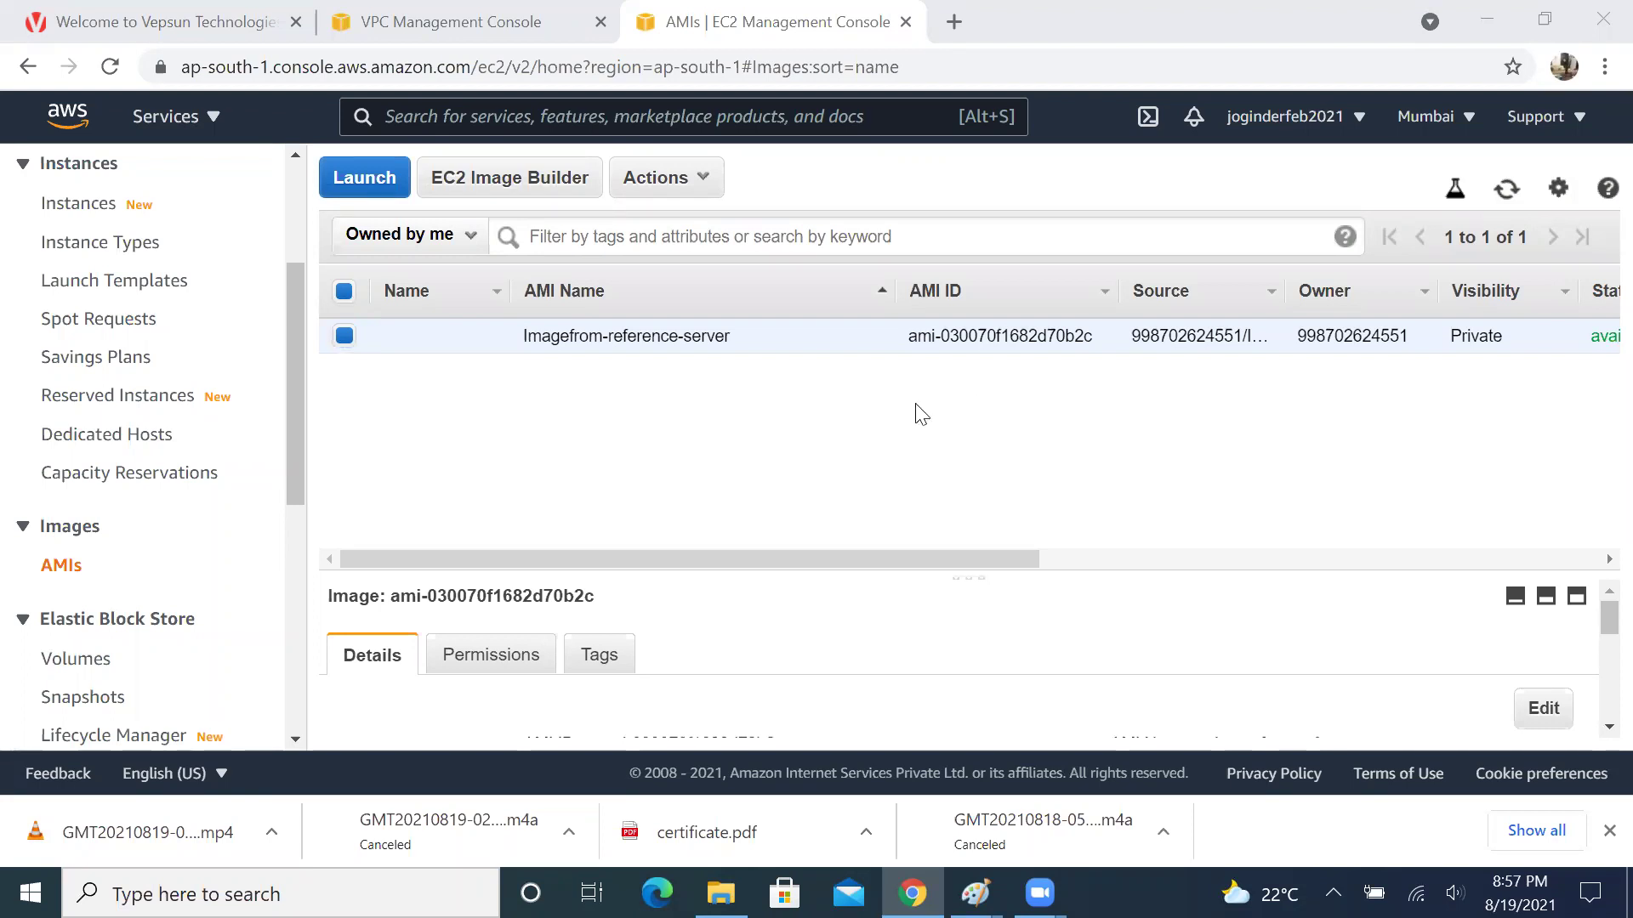
- Set the Imagefrom-reference-server AMI's Name to custom-image and select its row
{"action": "left_click_drag", "start_coordinate": [740, 559], "coordinate": [1102, 558]}
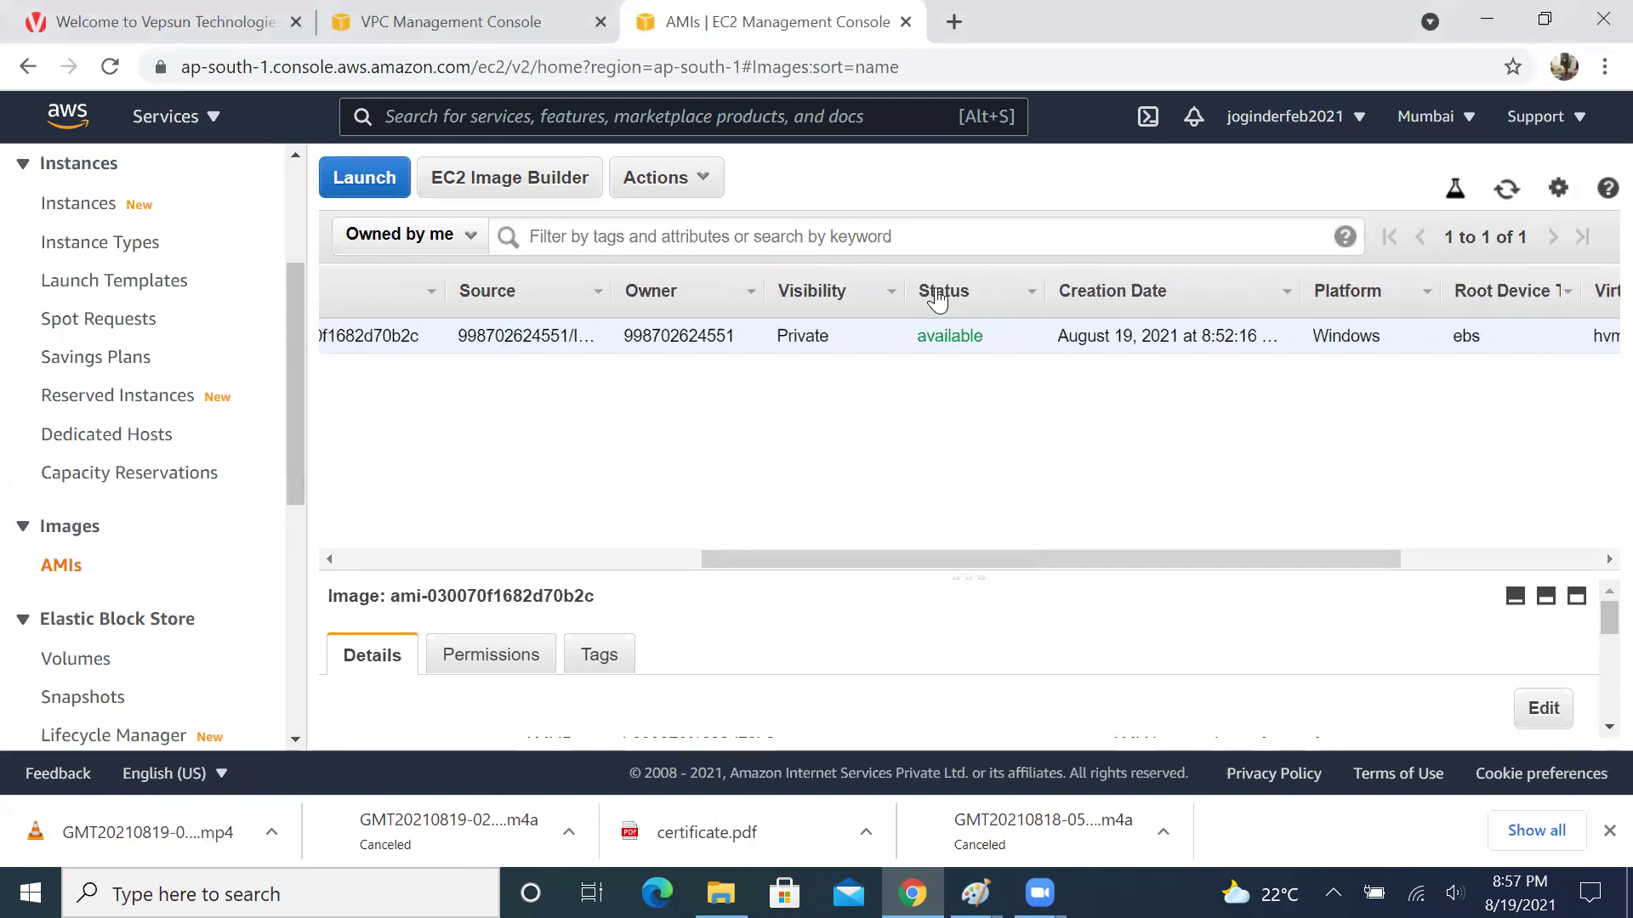
{"action": "left_click_drag", "start_coordinate": [878, 559], "coordinate": [466, 560]}
{"action": "left_click", "coordinate": [488, 336]}
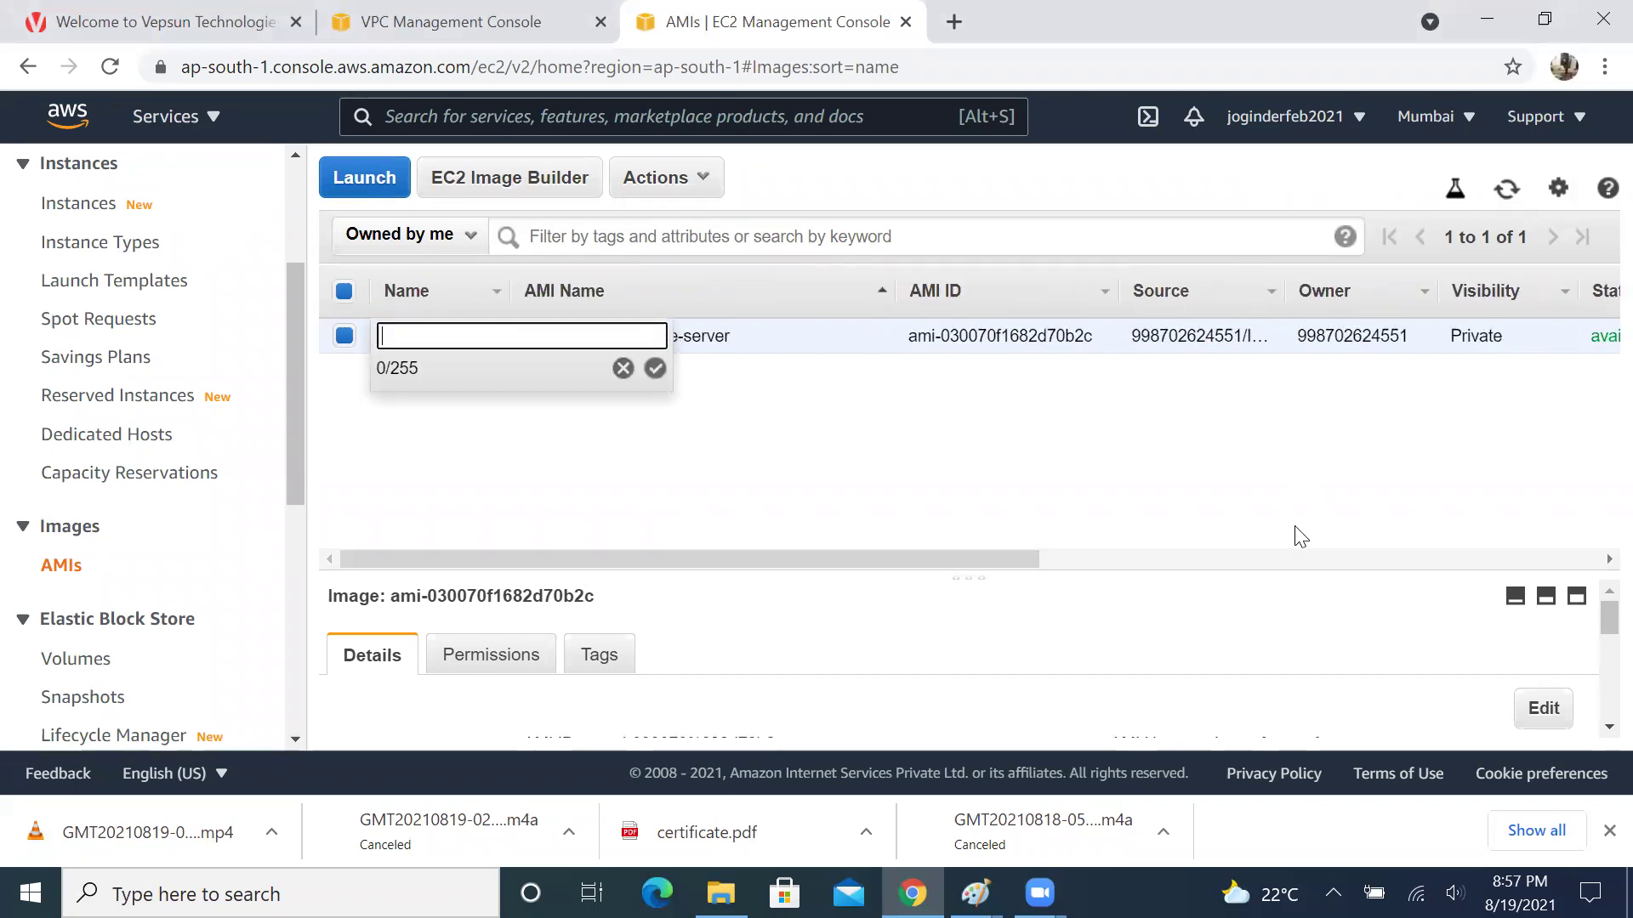
{"action": "type", "text": "customer"}
{"action": "type", "text": "mage"}
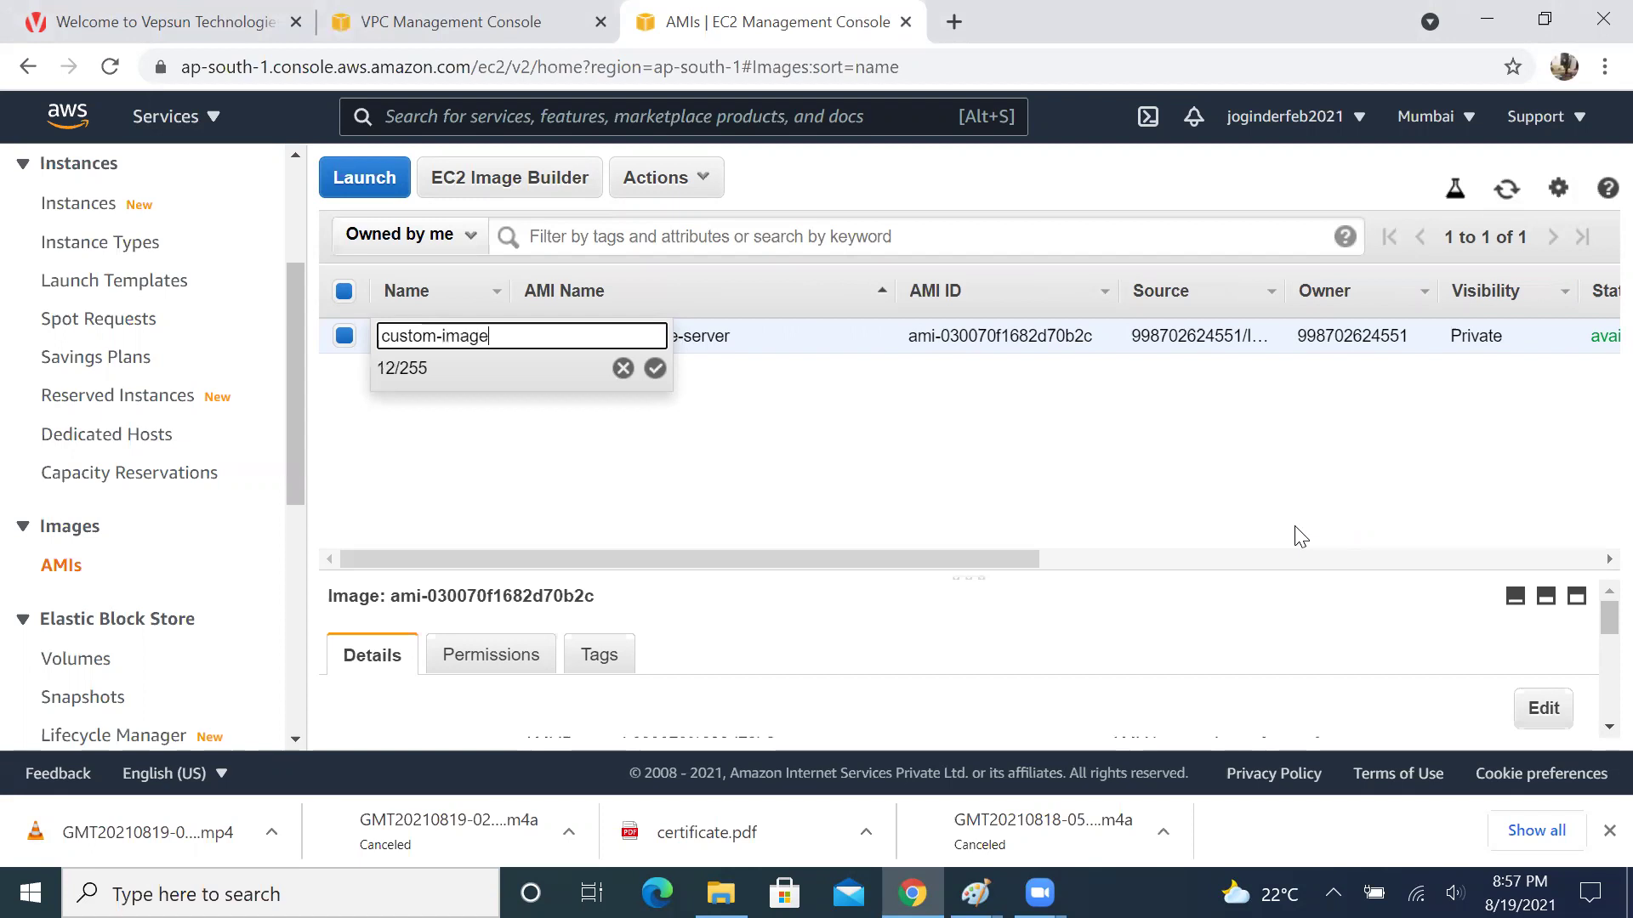
{"action": "key", "text": "Return"}
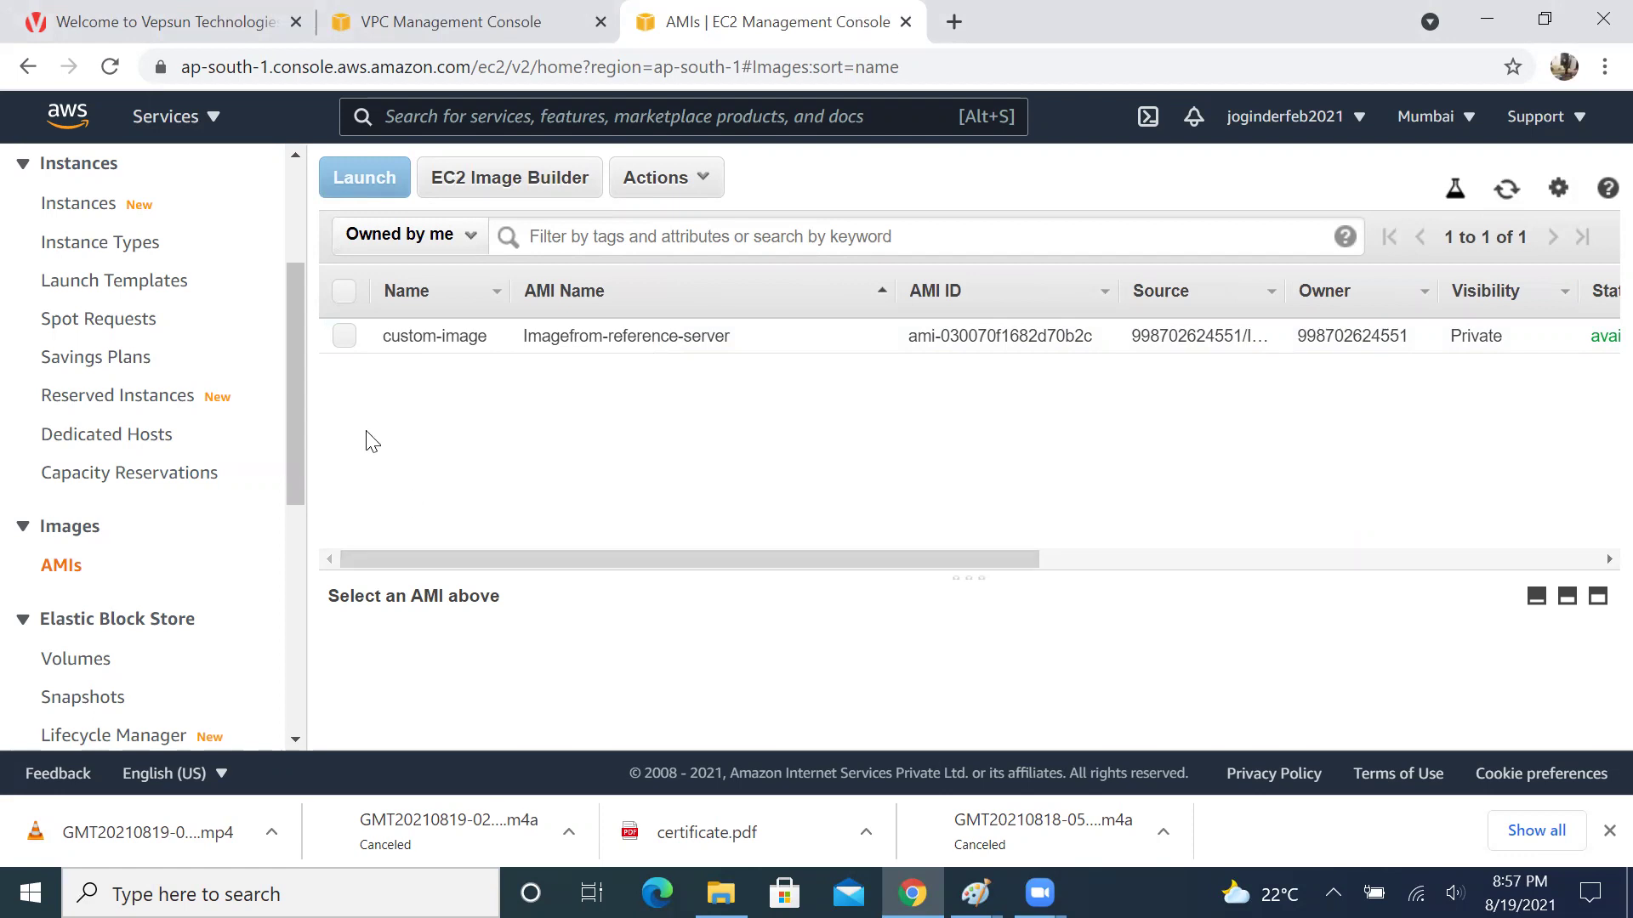
{"action": "left_click", "coordinate": [345, 335]}
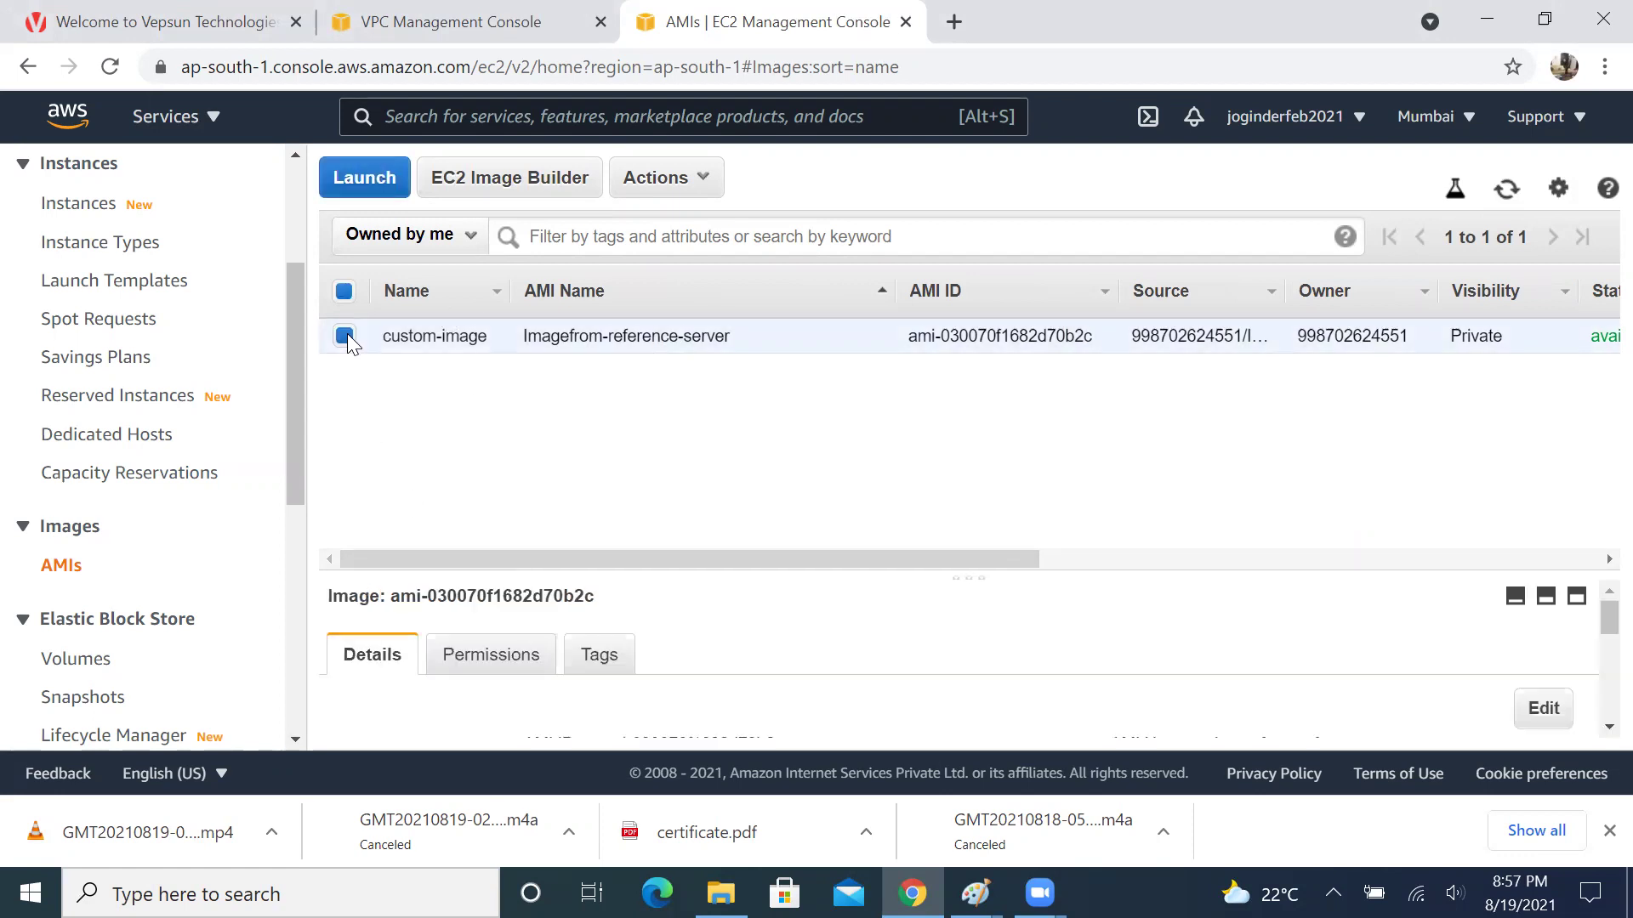
{"action": "left_click", "coordinate": [705, 179]}
- Launch instances from custom-image and set the number of instances to 2
{"action": "left_click", "coordinate": [669, 224]}
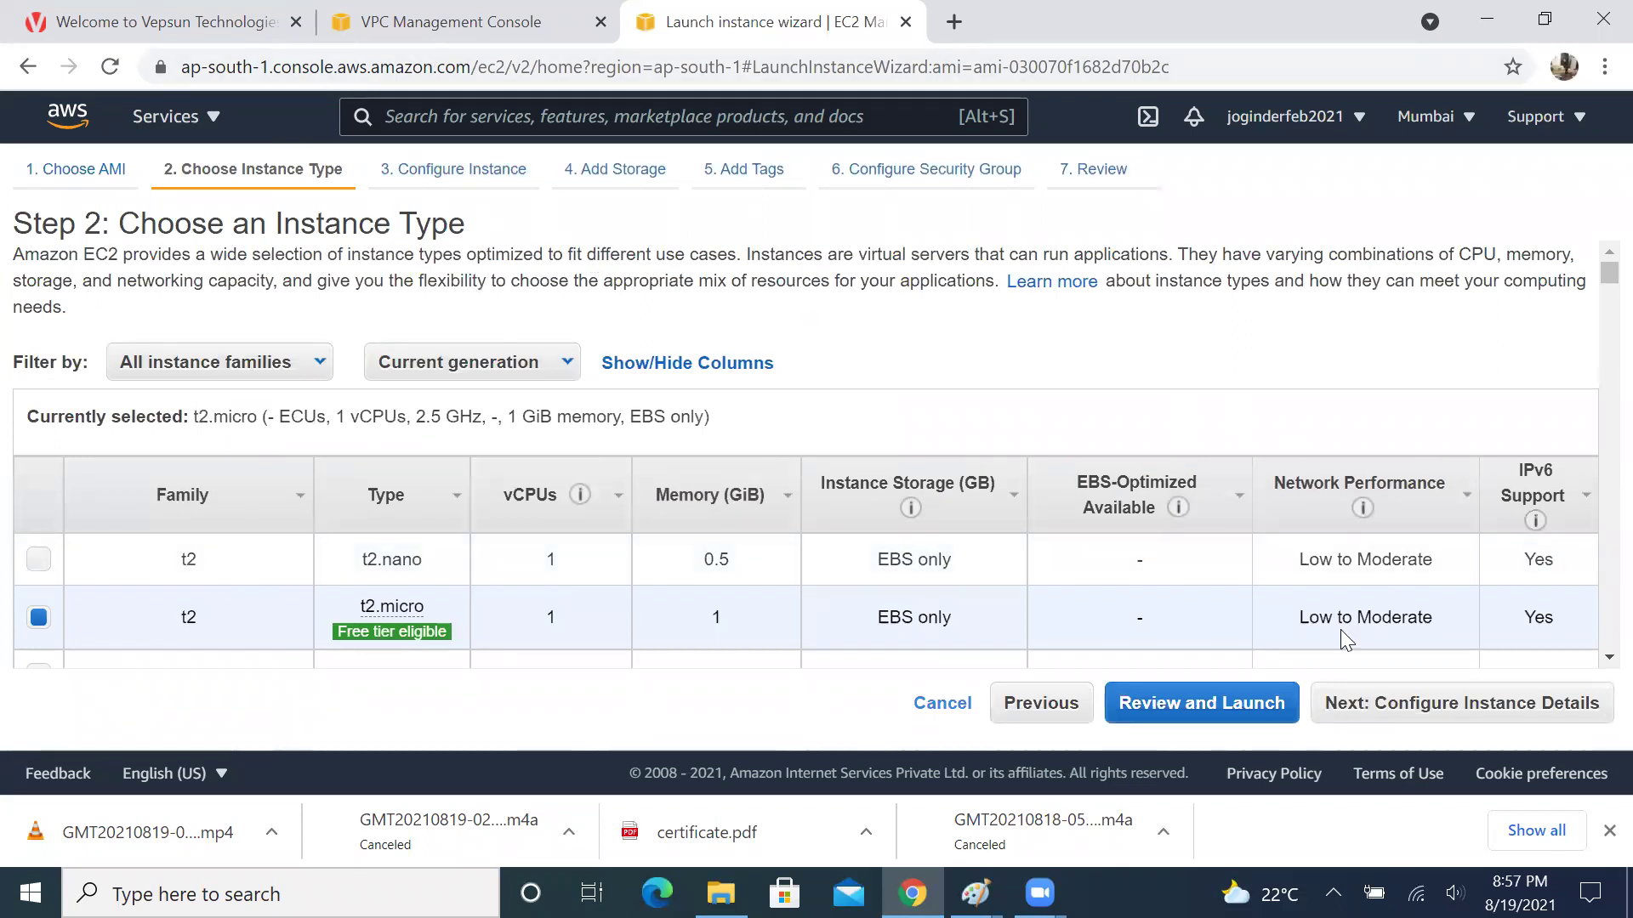
{"action": "left_click", "coordinate": [1422, 717]}
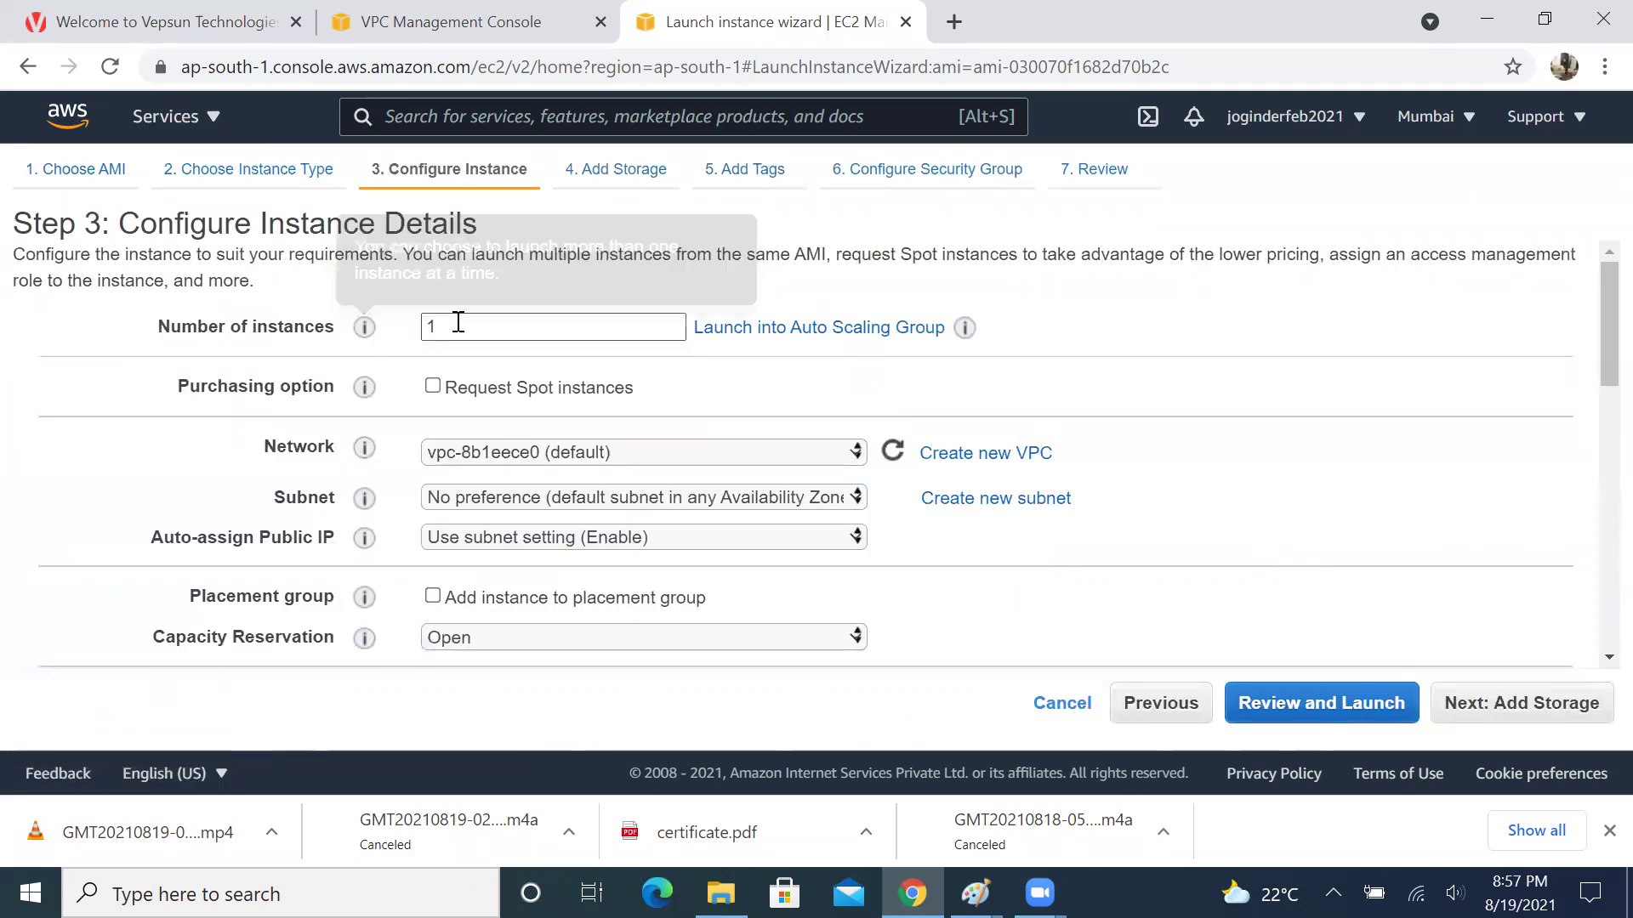
{"action": "double_click", "coordinate": [430, 325]}
{"action": "type", "text": "2"}
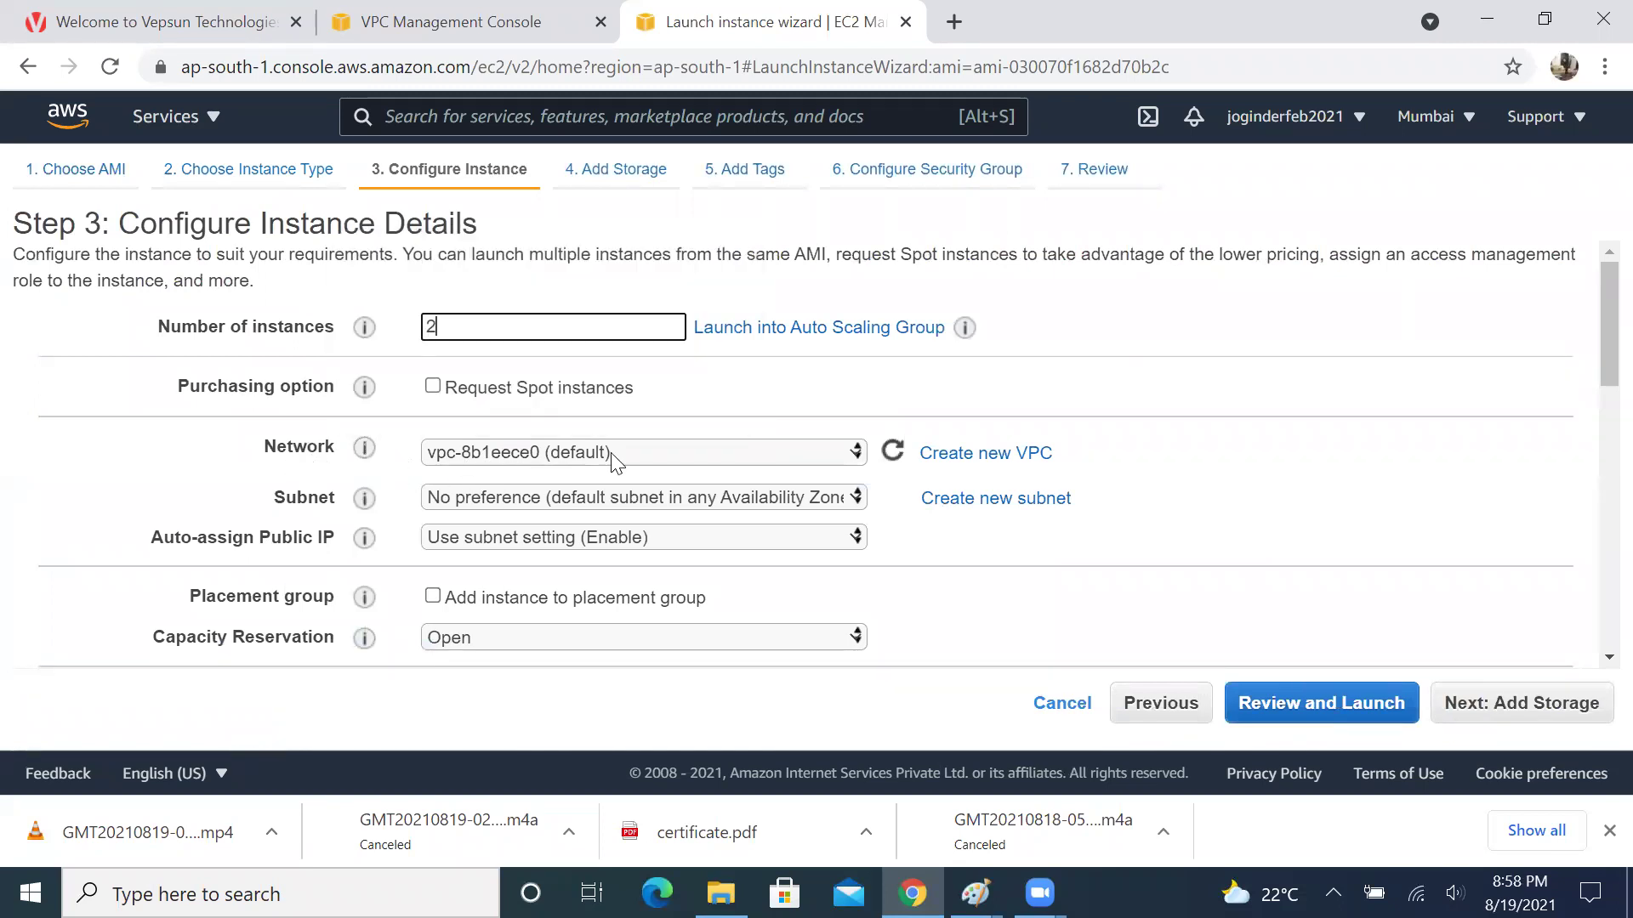
- Place the instances in VPC-A with Auto-assign Public IP enabled
{"action": "left_click", "coordinate": [696, 462]}
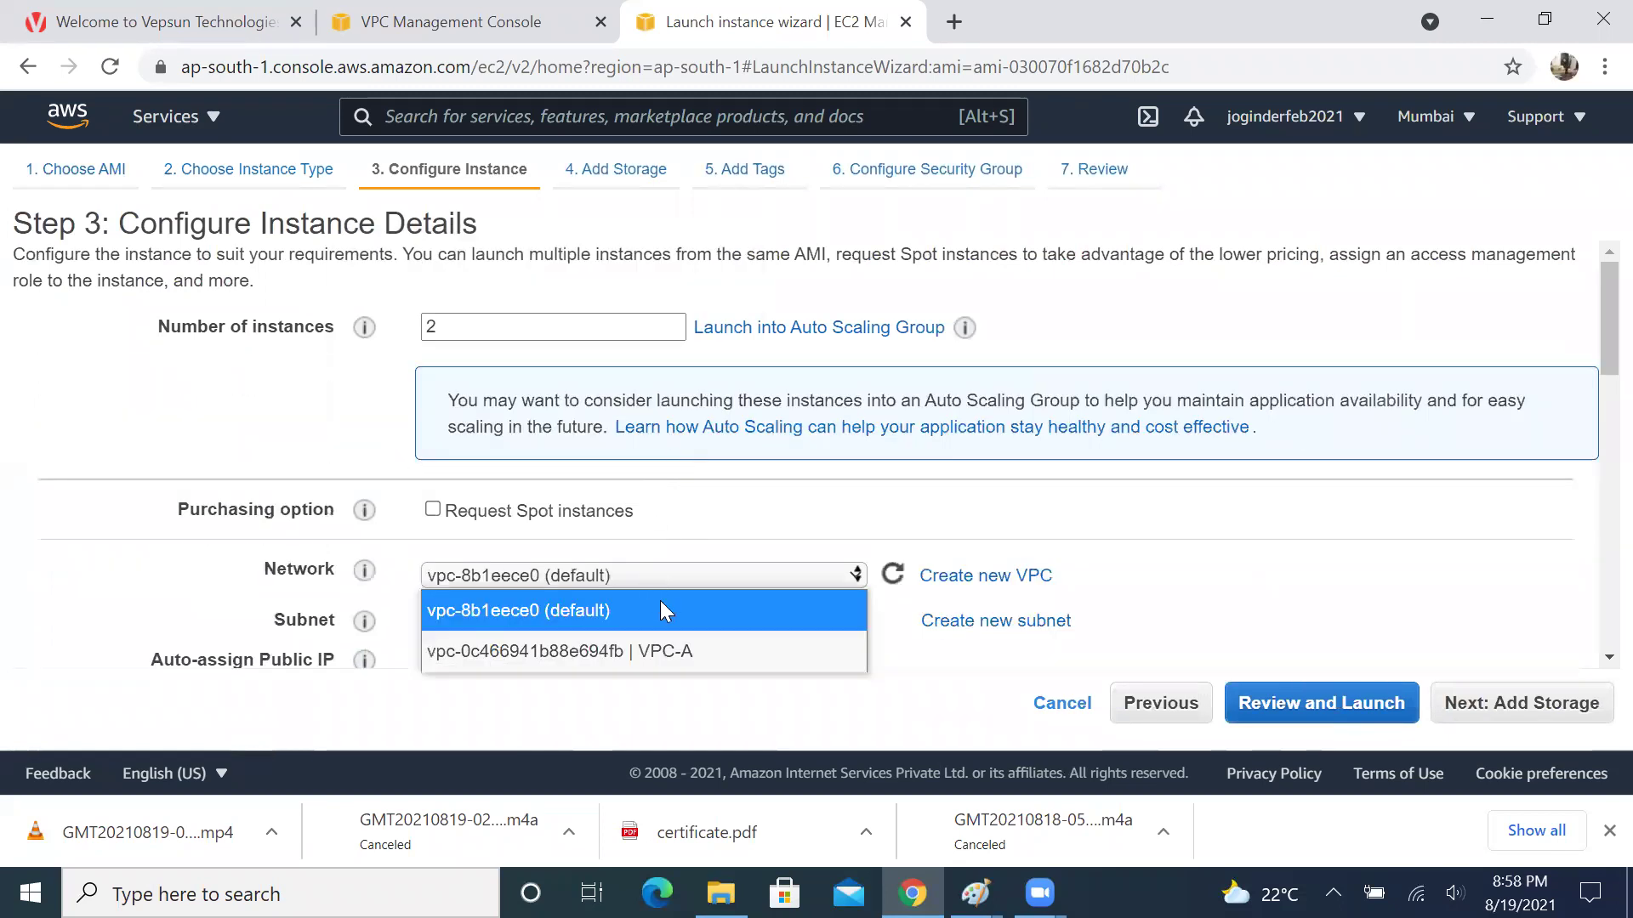
{"action": "left_click", "coordinate": [654, 651]}
{"action": "scroll", "coordinate": [577, 492], "scroll_direction": "down", "scroll_amount": 1}
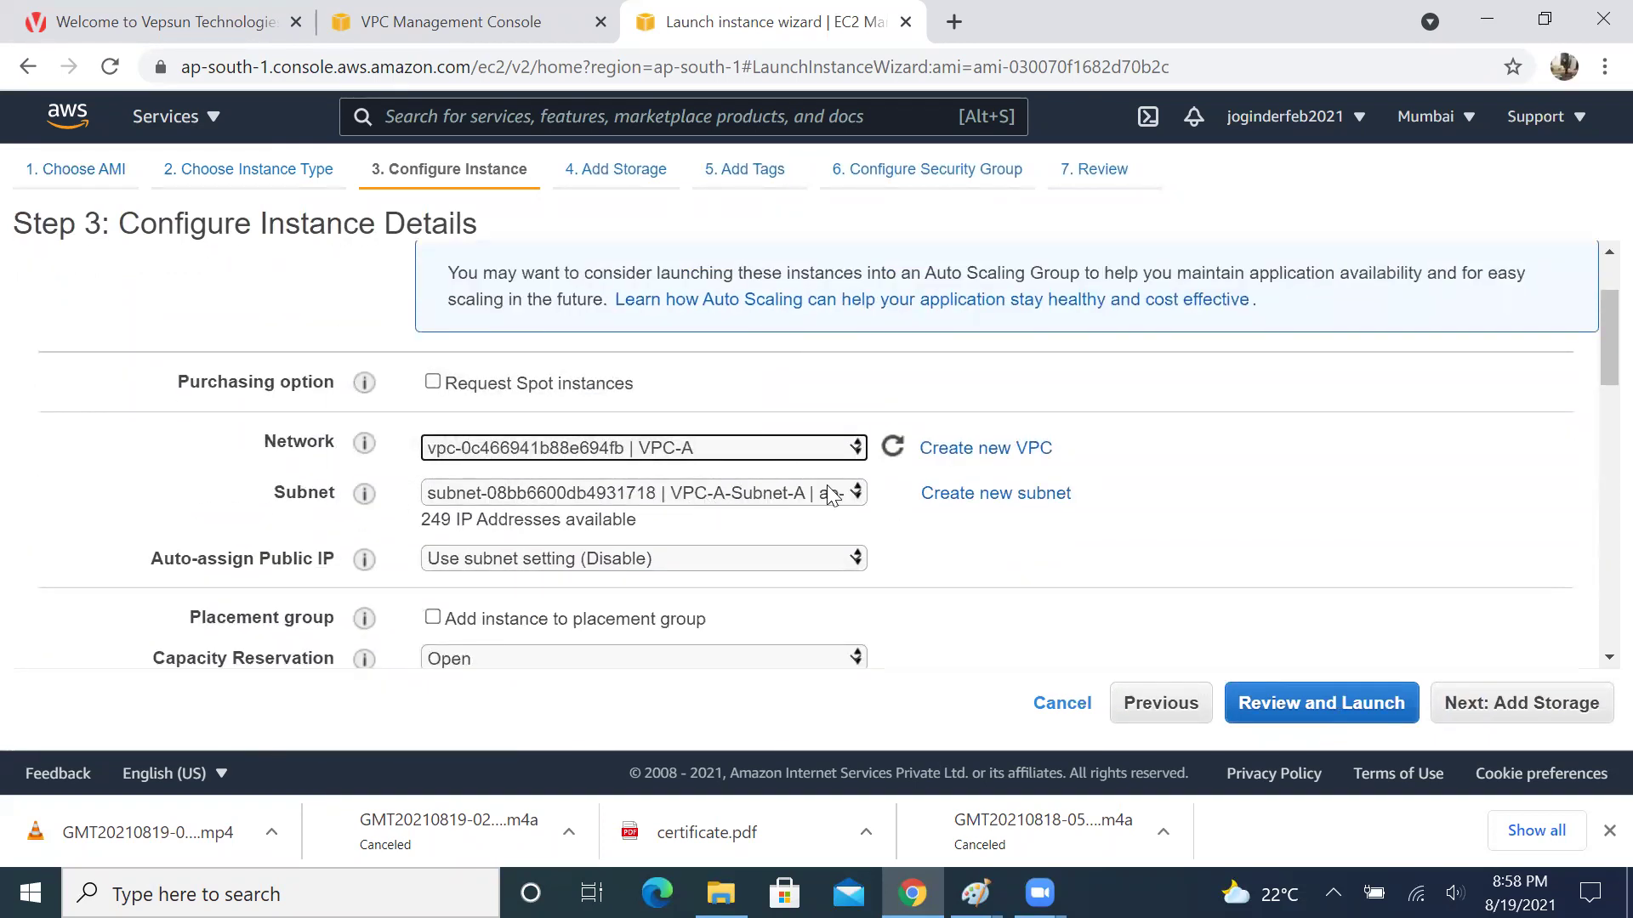
{"action": "left_click", "coordinate": [694, 559]}
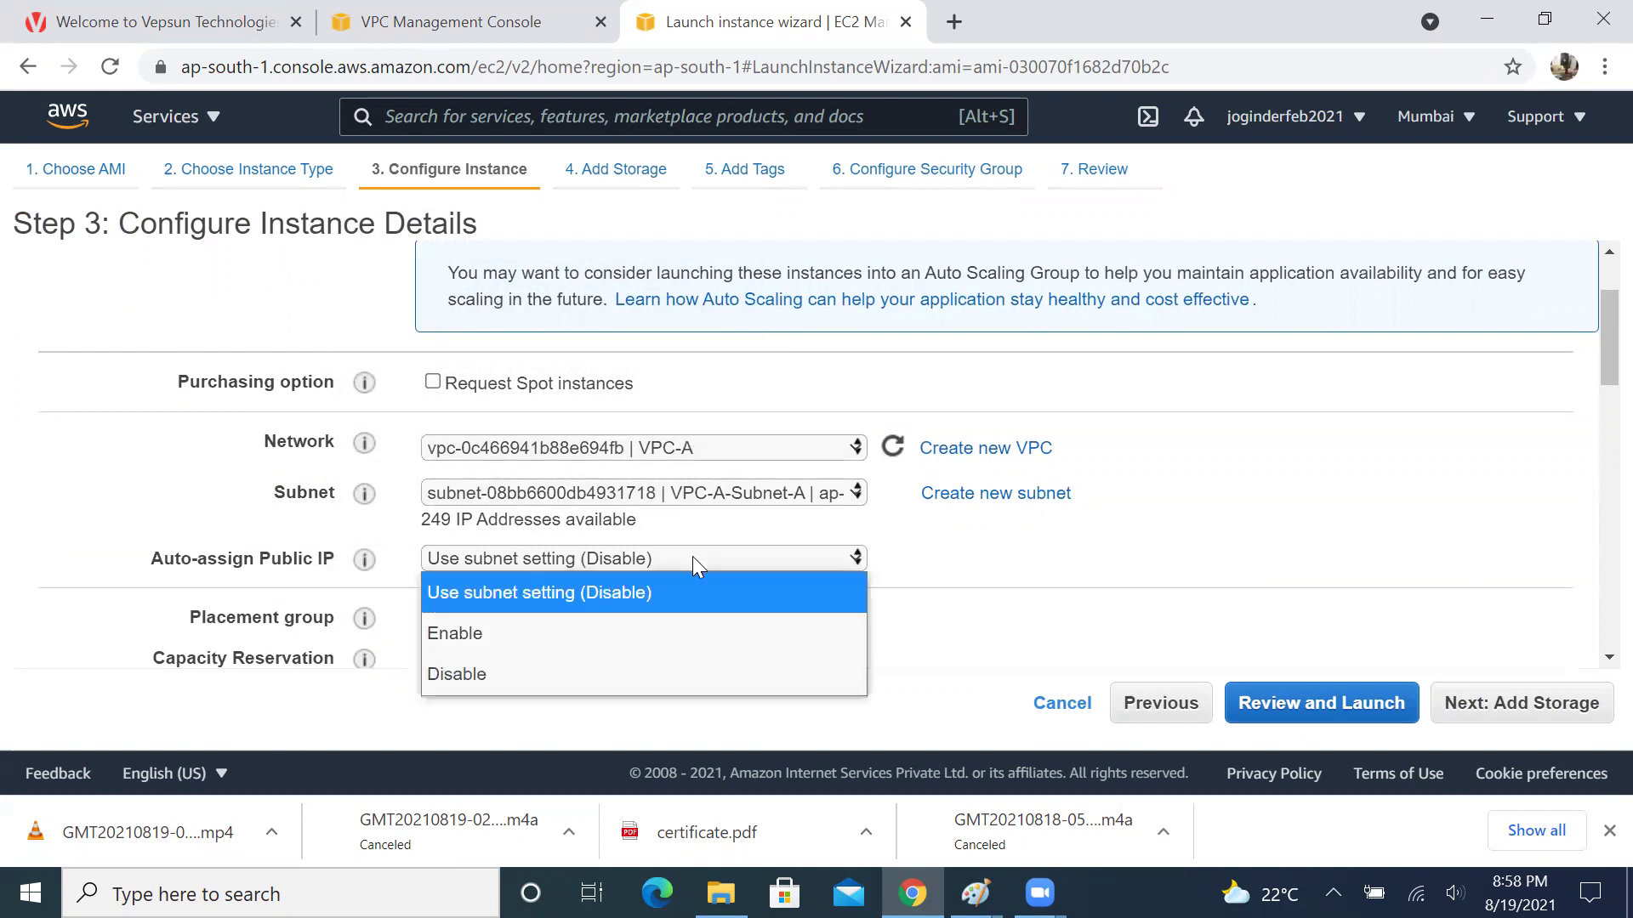
{"action": "left_click", "coordinate": [491, 634]}
{"action": "scroll", "coordinate": [1344, 570], "scroll_direction": "down", "scroll_amount": 3}
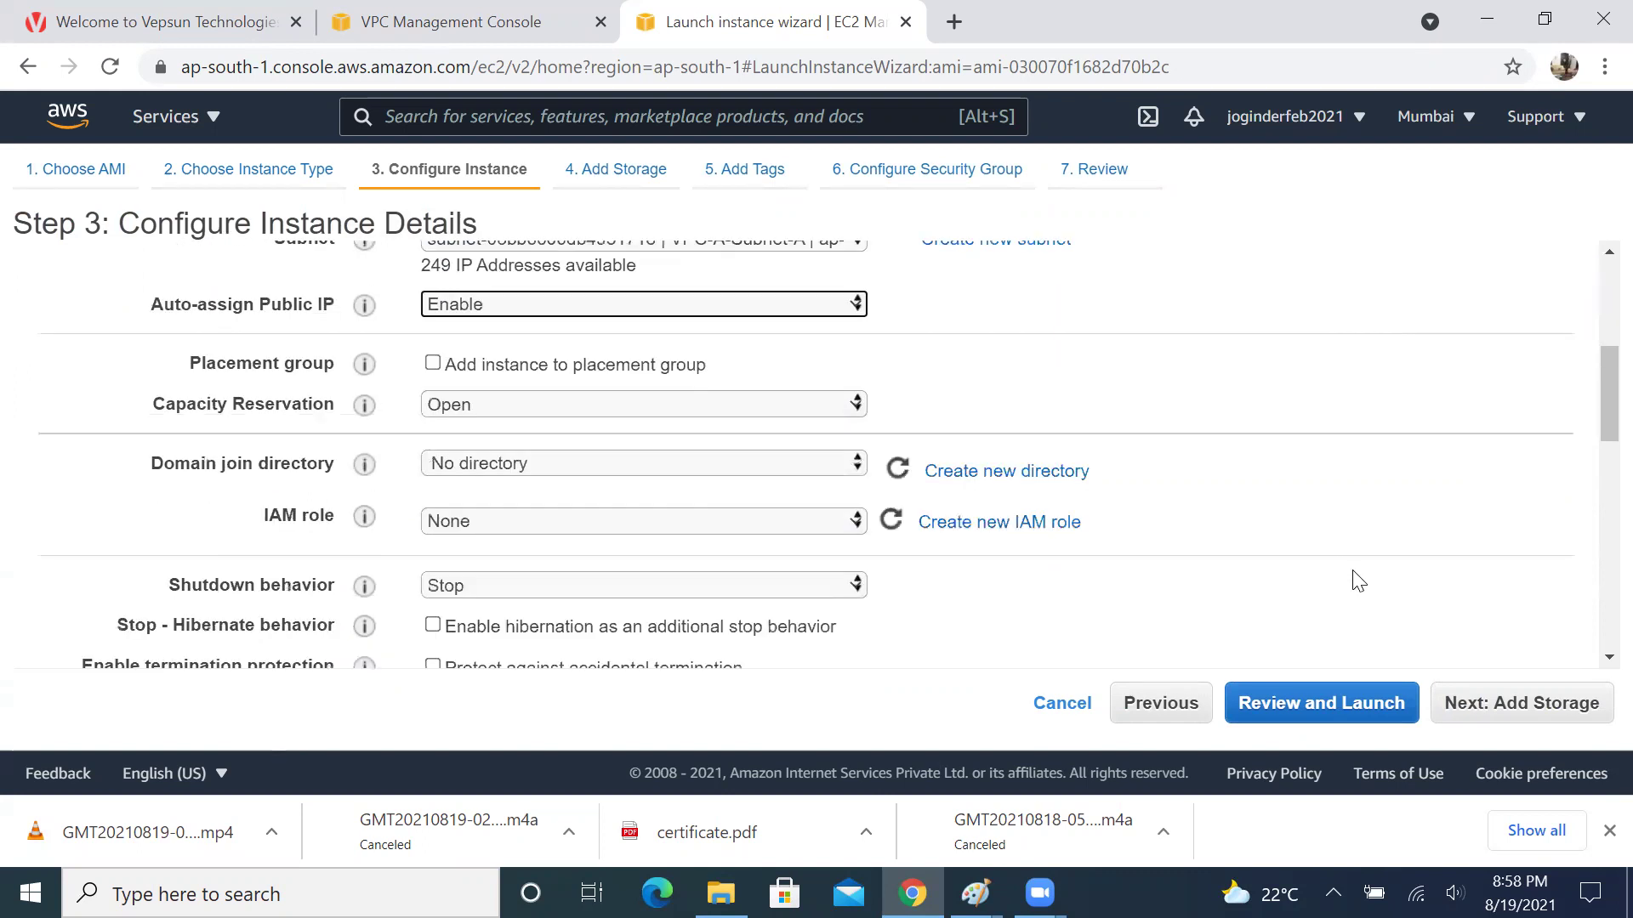
{"action": "left_click", "coordinate": [1514, 706]}
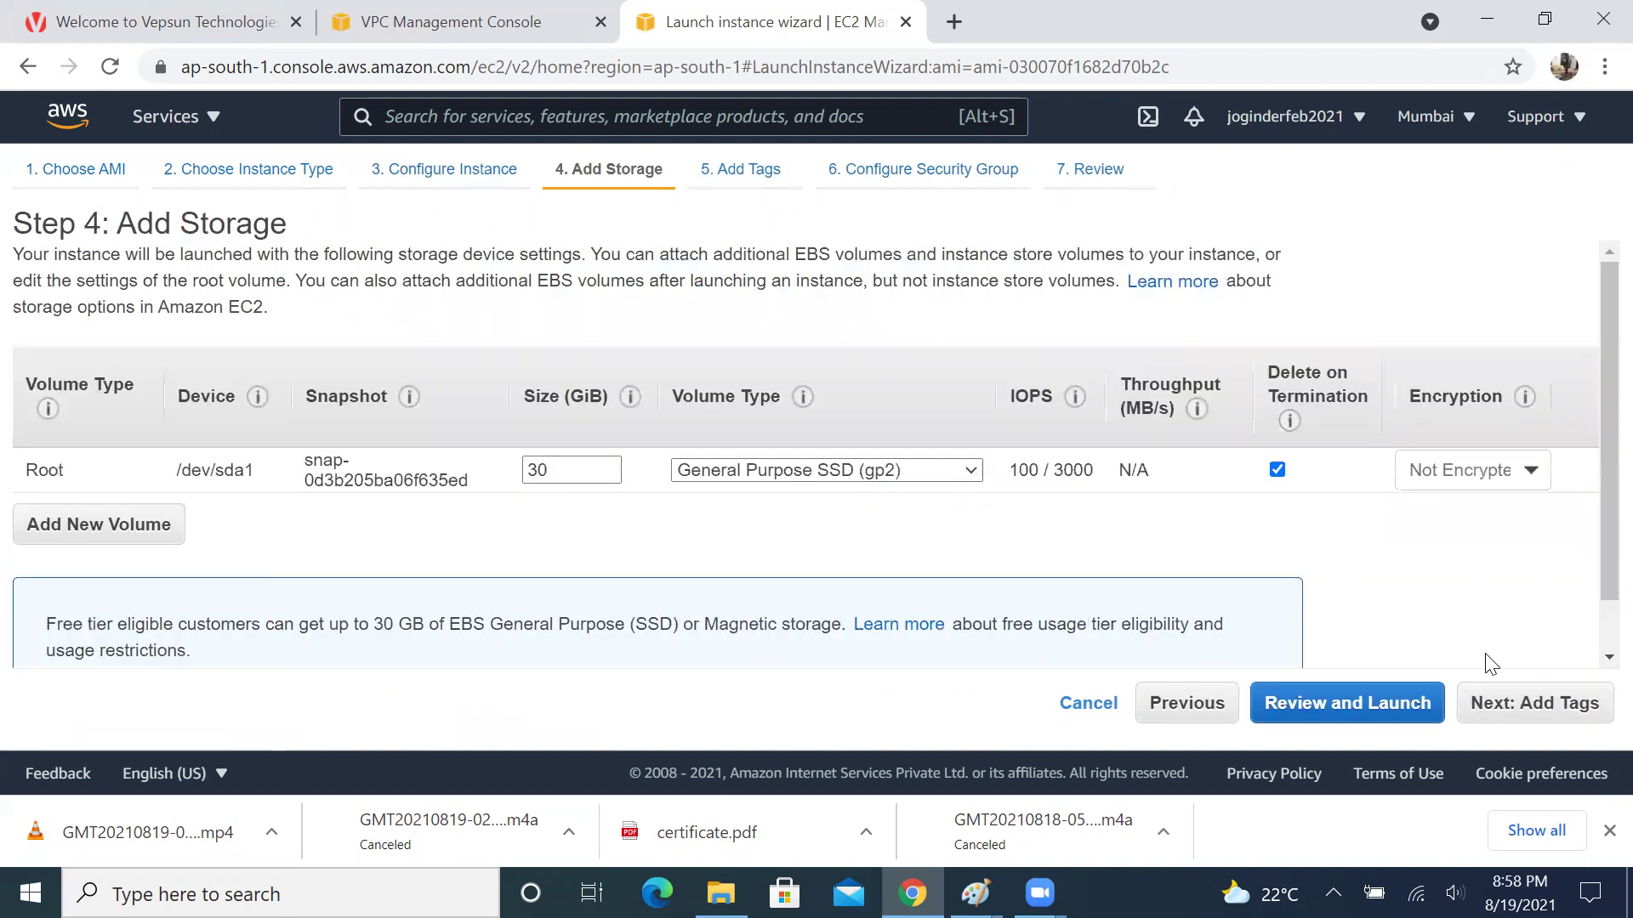
- Tag the instances Name = server-from-custom-image and add a second security group rule
{"action": "left_click", "coordinate": [1497, 711]}
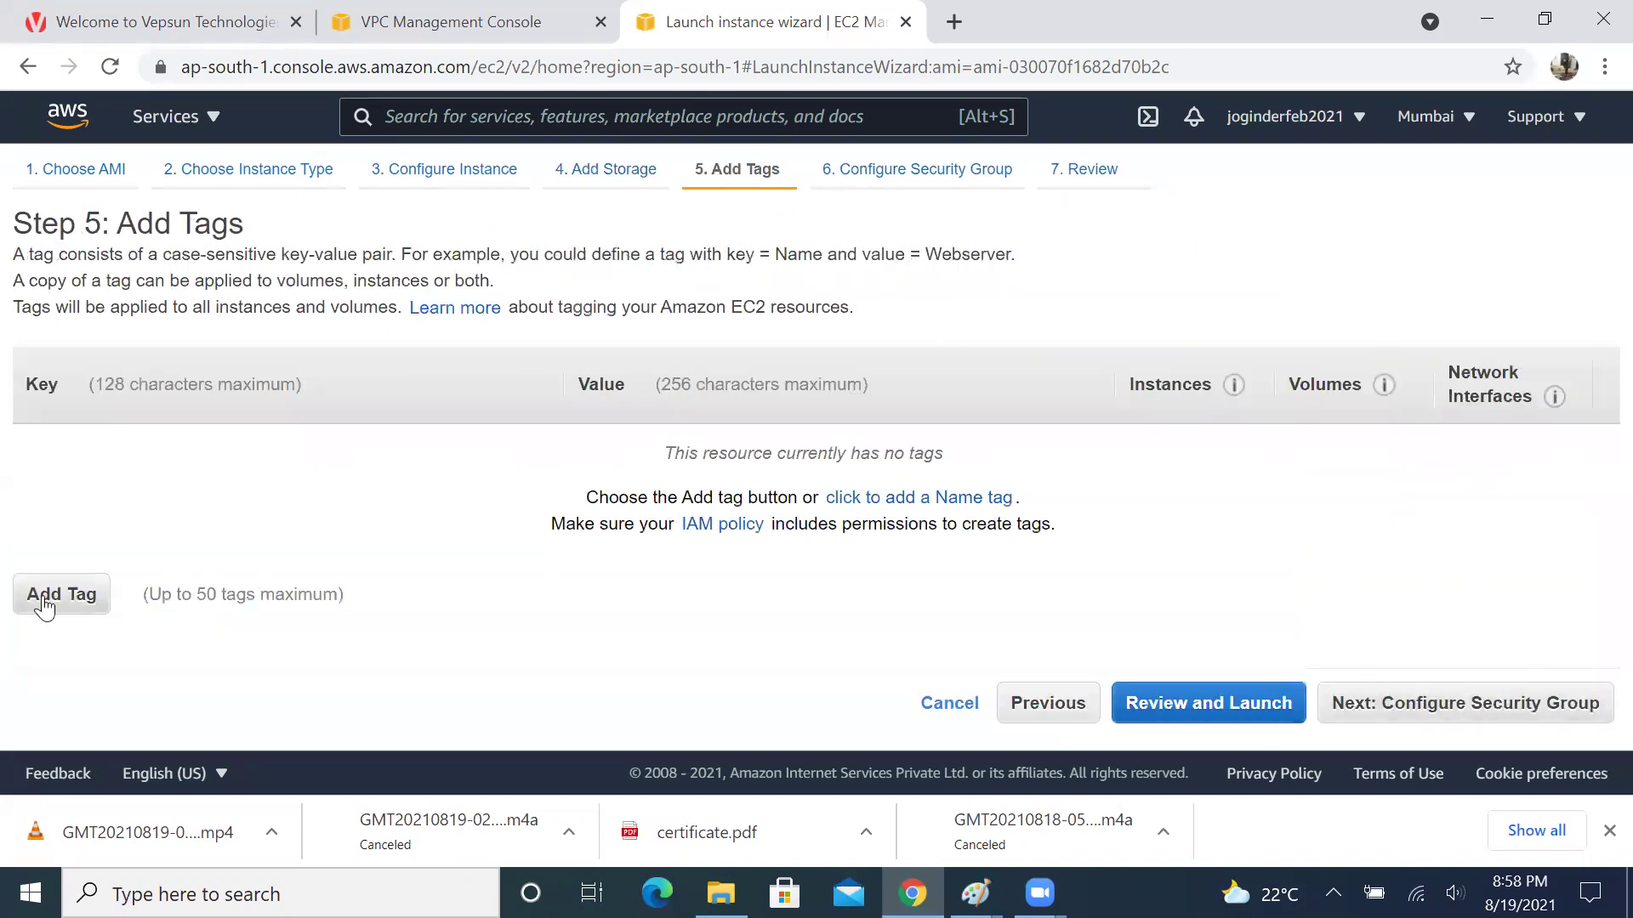
{"action": "left_click", "coordinate": [58, 602]}
{"action": "left_click", "coordinate": [251, 456]}
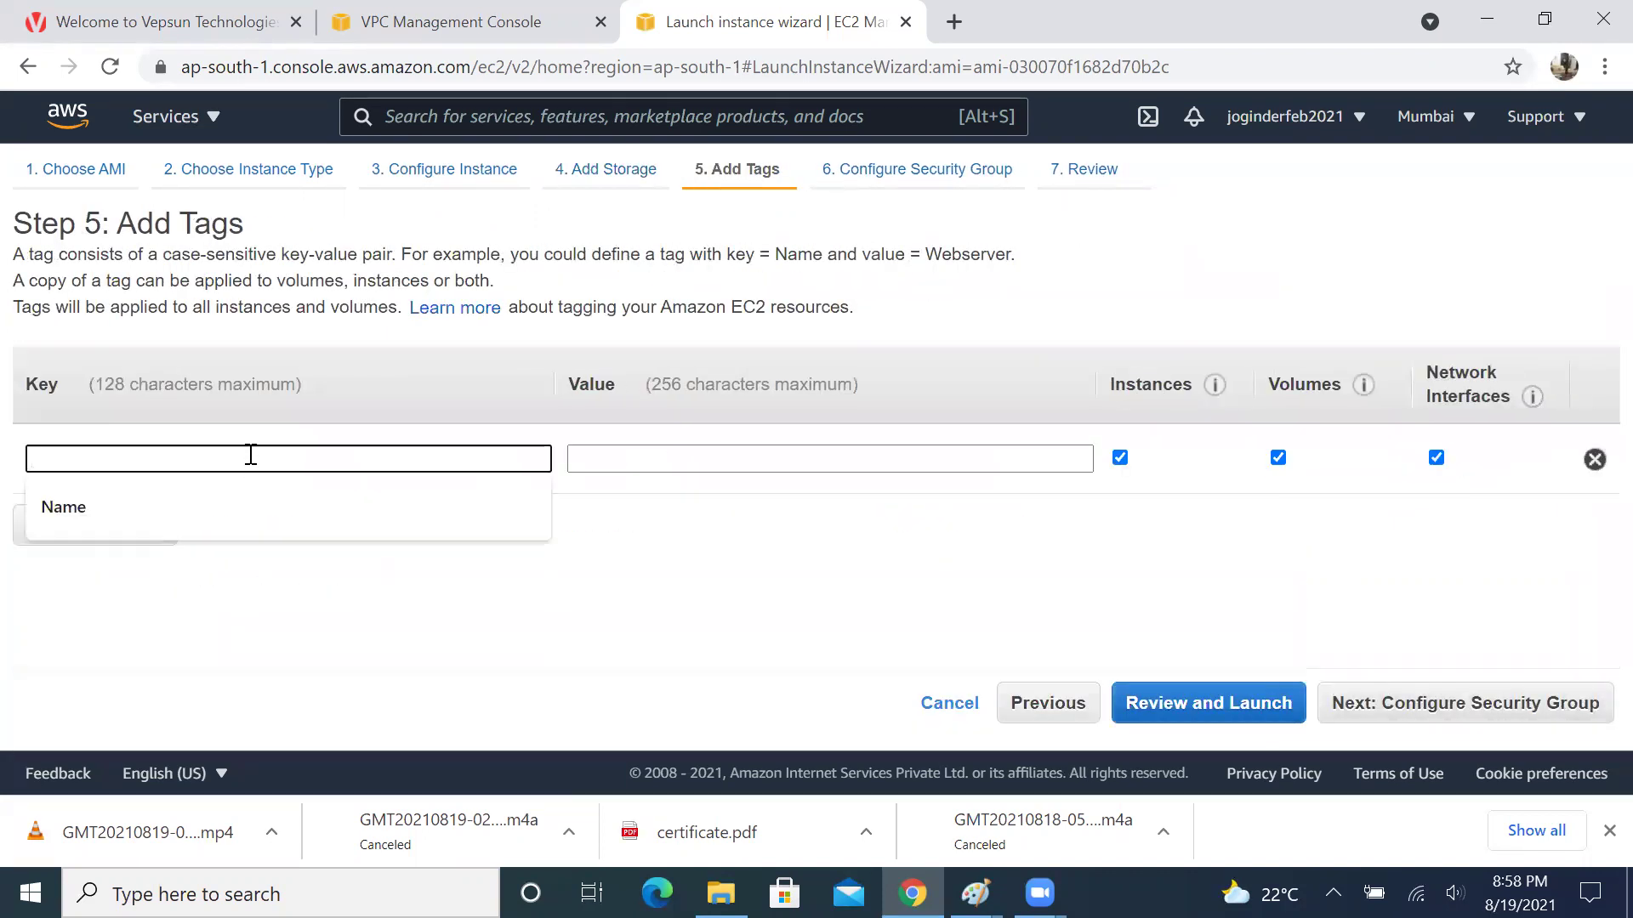
{"action": "type", "text": "Name"}
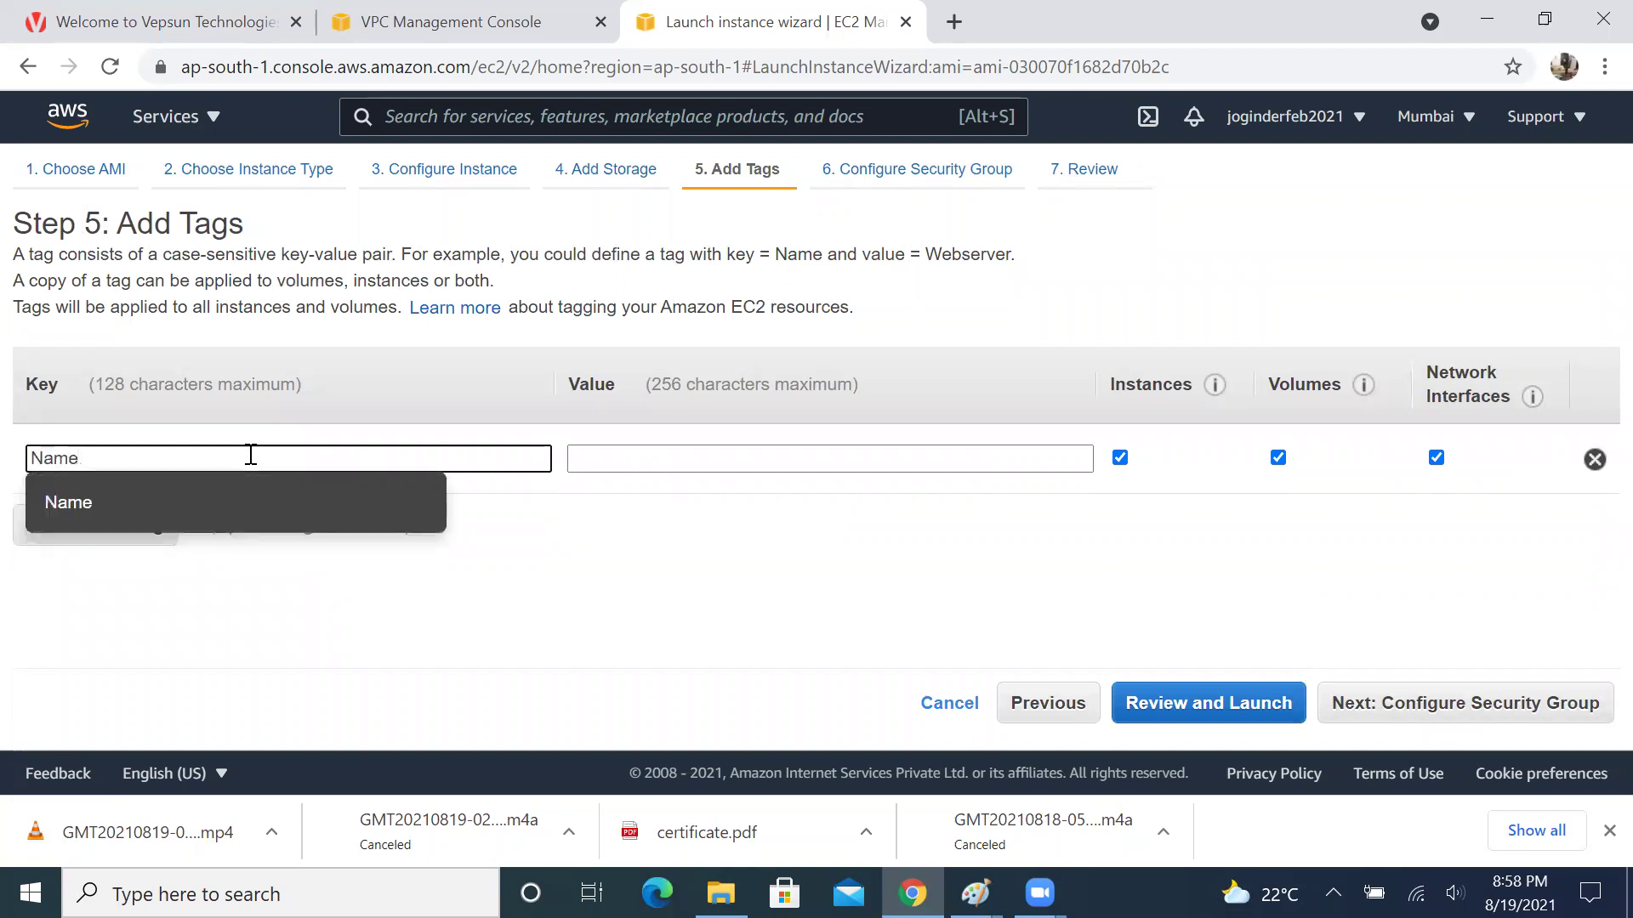
{"action": "left_click", "coordinate": [51, 506]}
{"action": "left_click", "coordinate": [714, 462]}
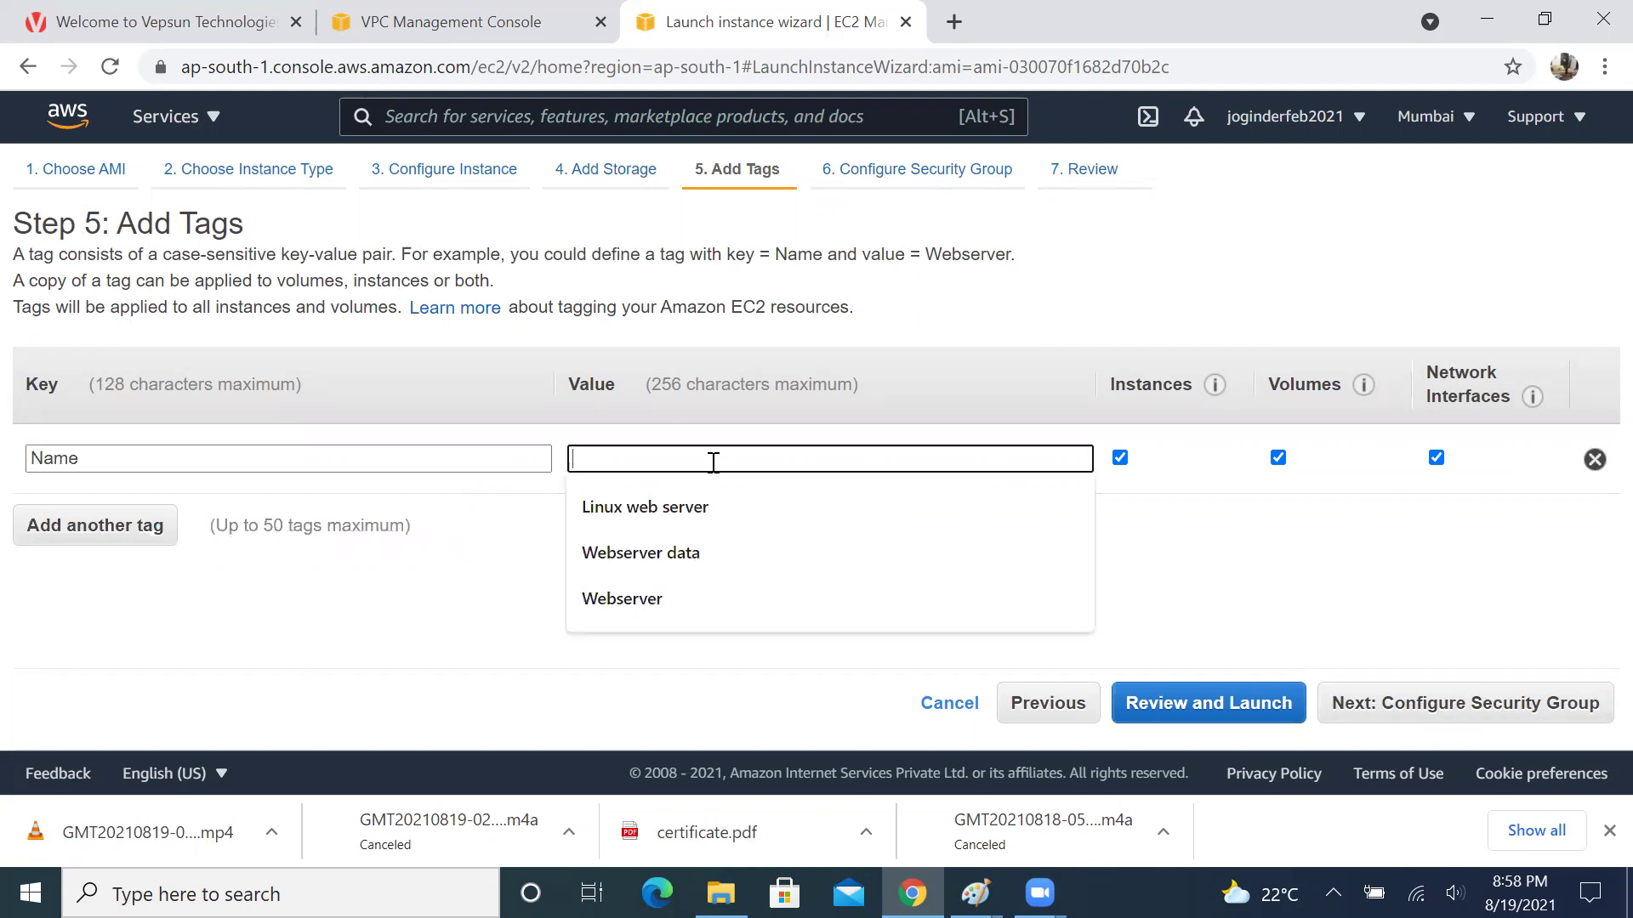
{"action": "type", "text": "ser"}
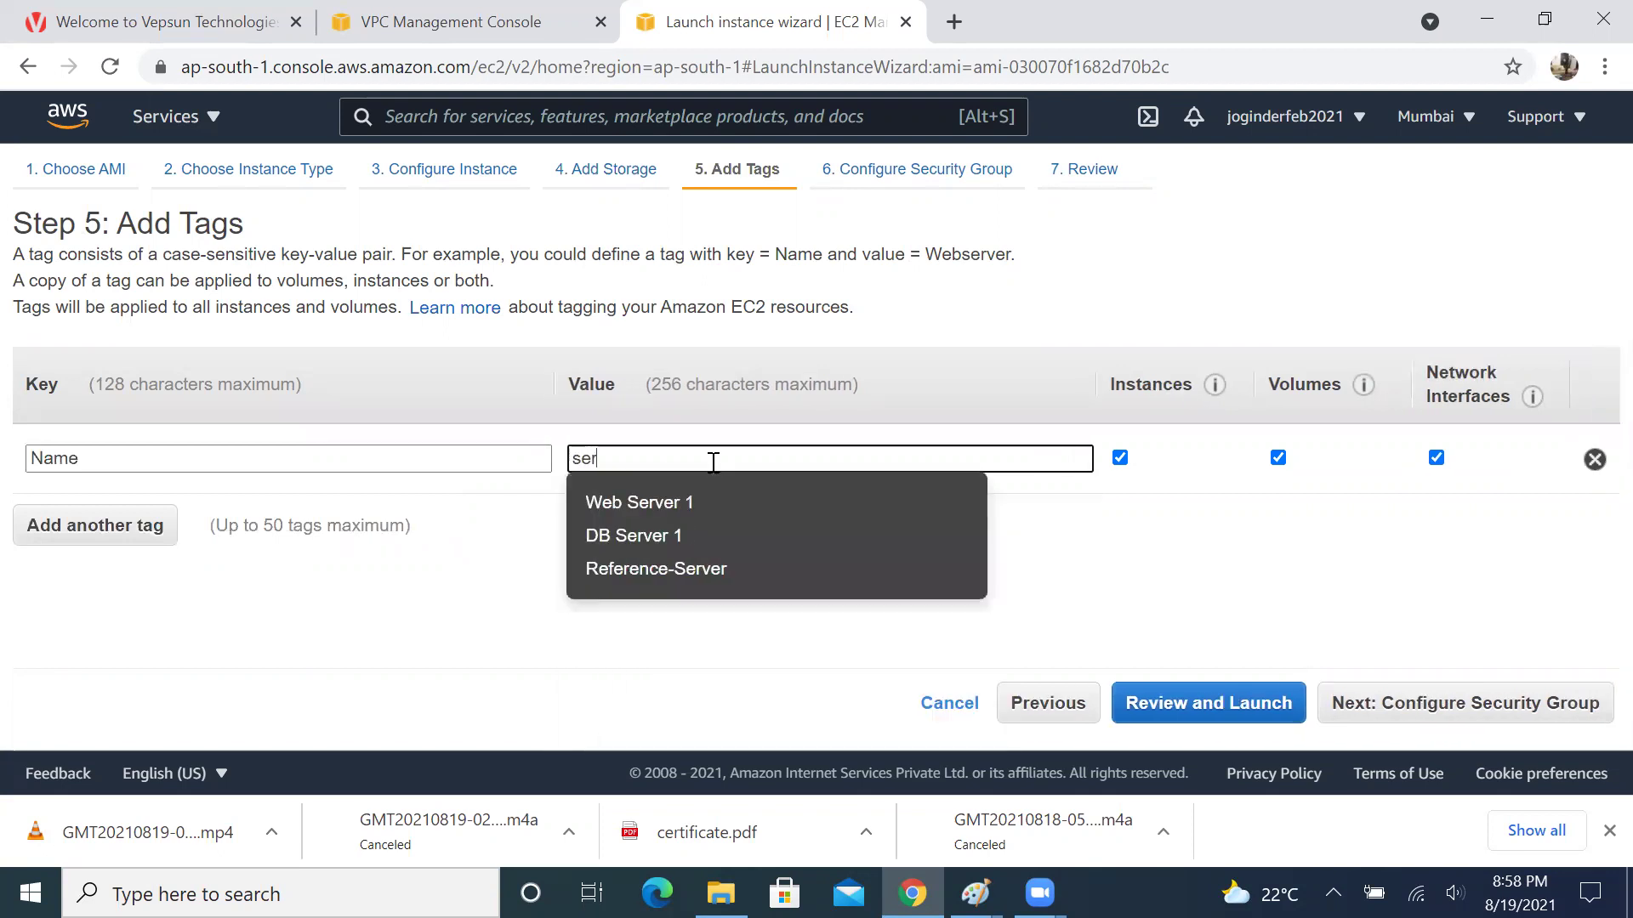
{"action": "type", "text": "ver-from-cus"}
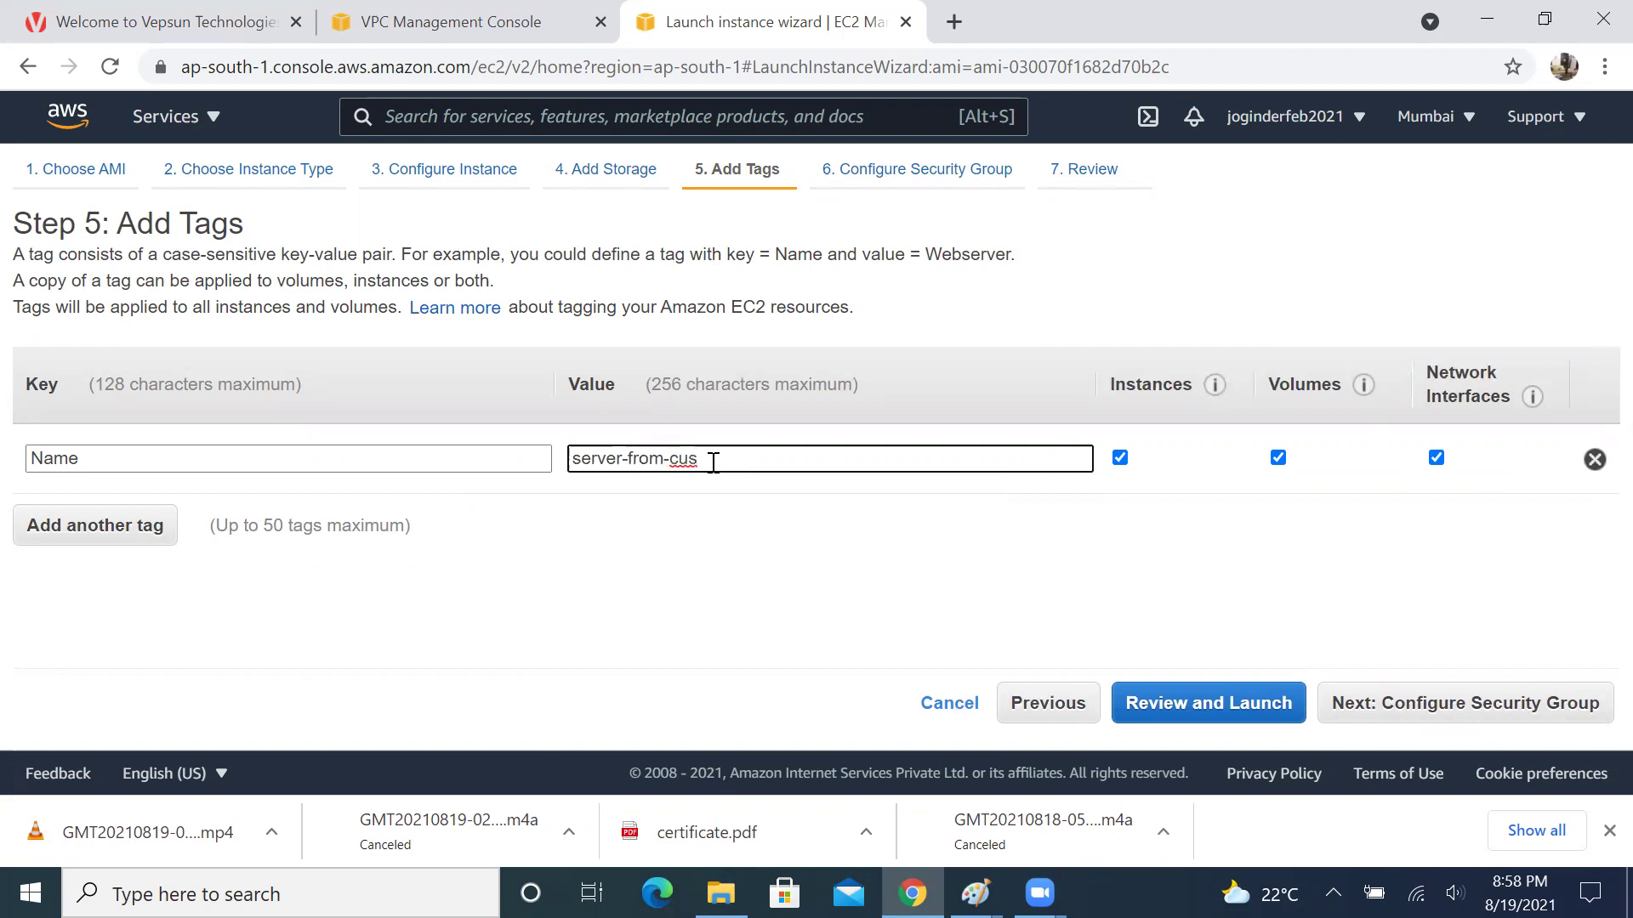
{"action": "type", "text": "tom-image"}
{"action": "left_click", "coordinate": [1361, 717]}
{"action": "left_click", "coordinate": [94, 618]}
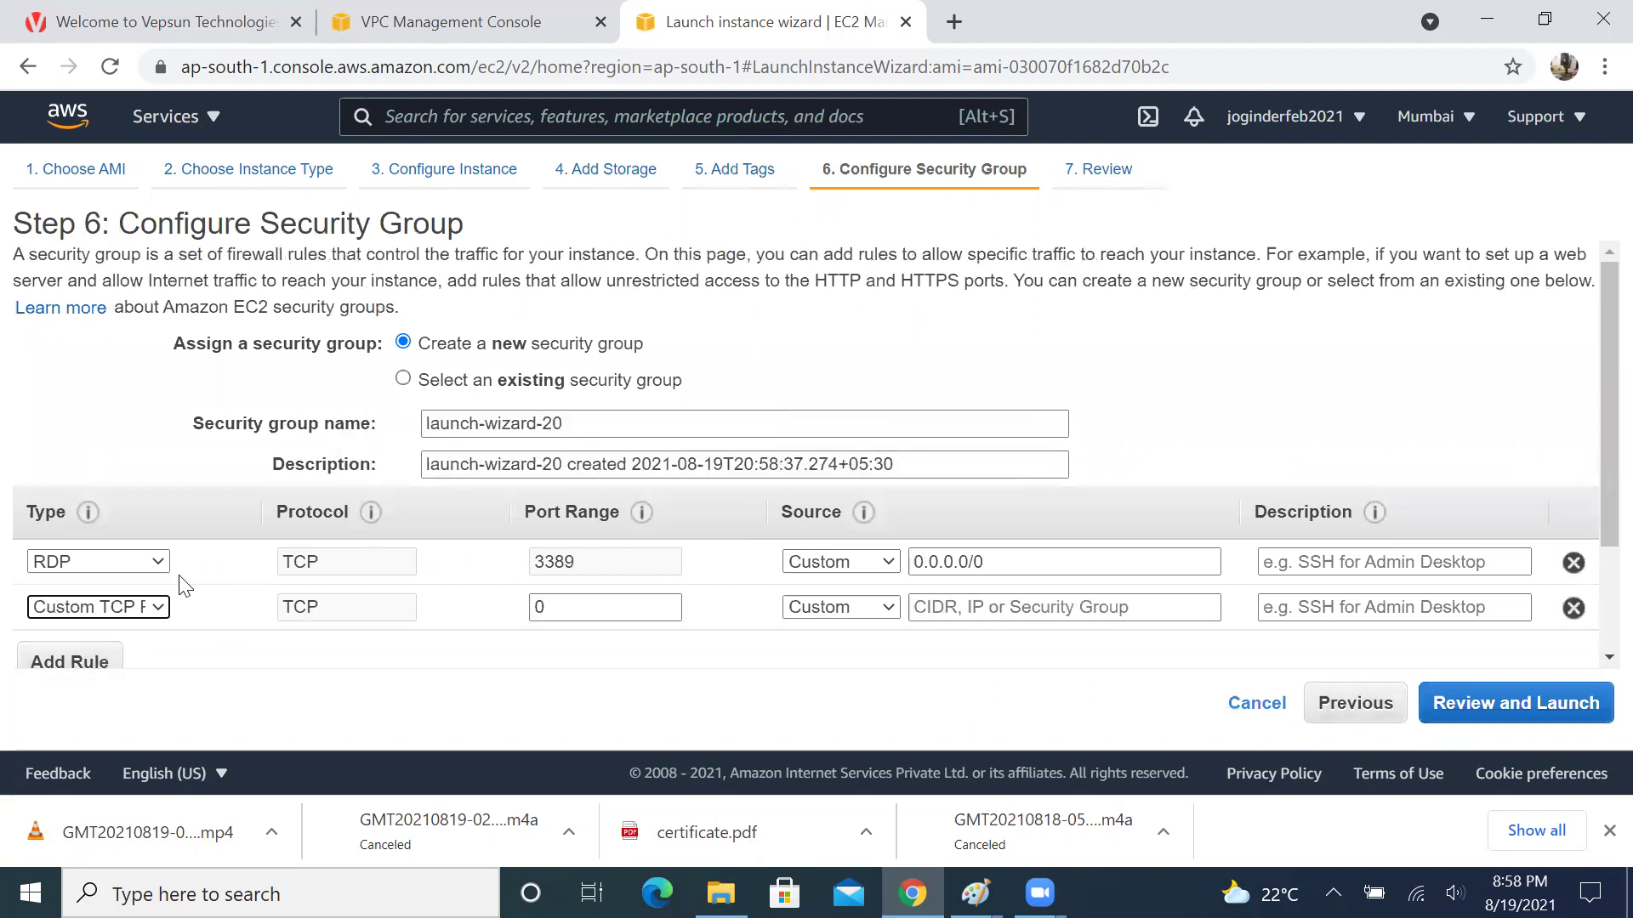
- Add HTTP and All ICMP - IPv4 rules, and open RDP, HTTP and ICMP to anywhere
{"action": "left_click", "coordinate": [153, 609]}
{"action": "left_click", "coordinate": [85, 588]}
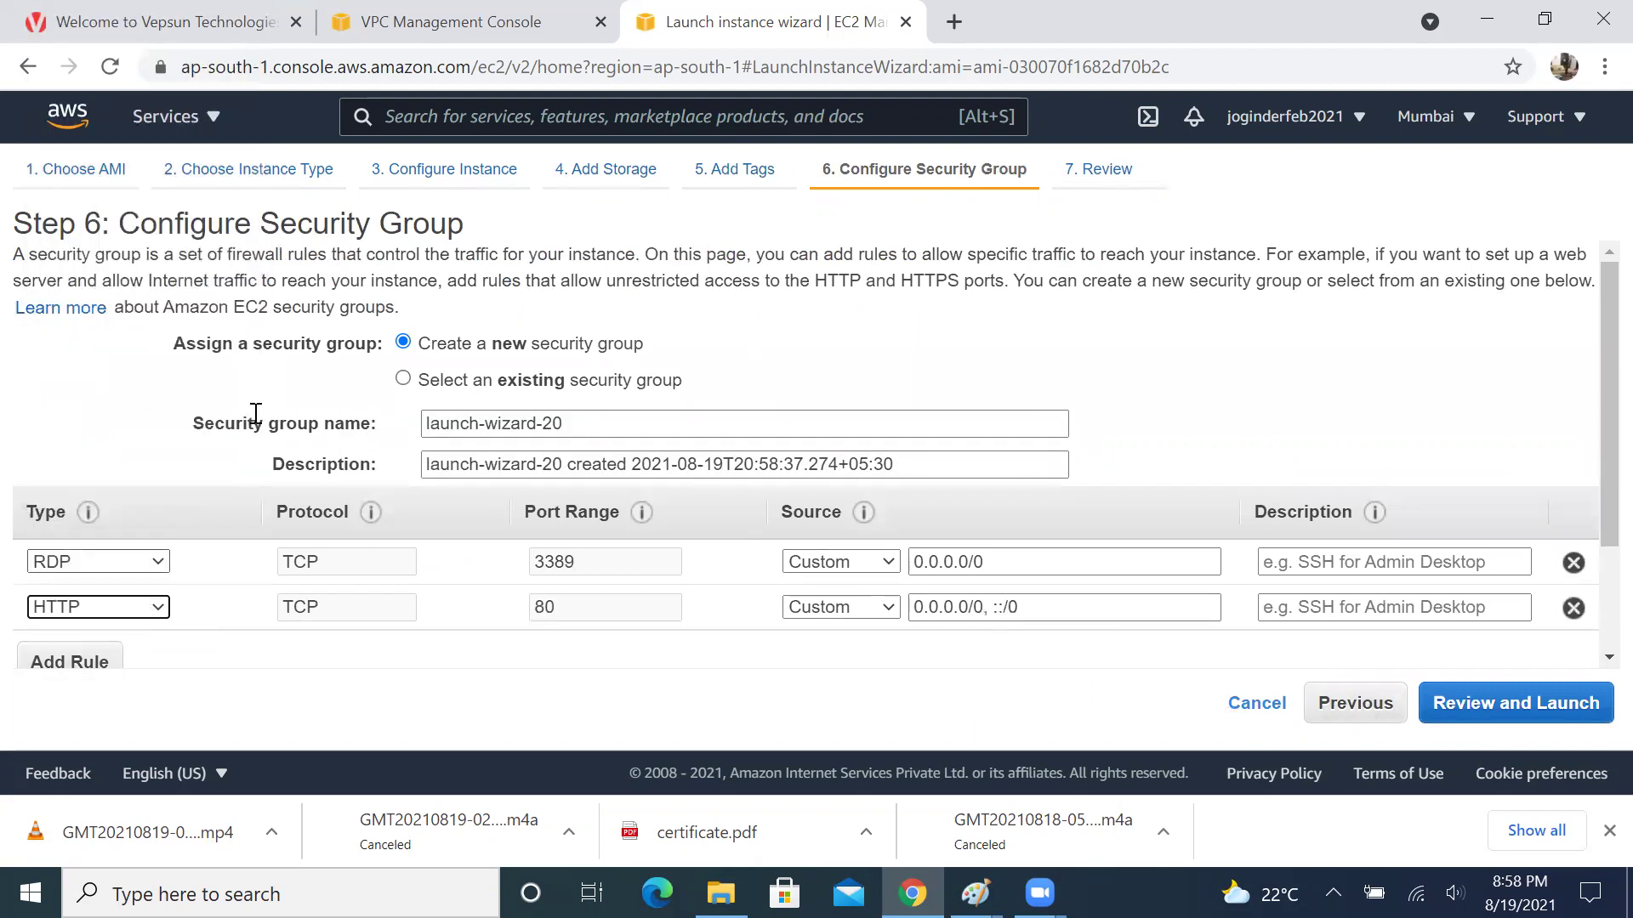
{"action": "left_click", "coordinate": [101, 662]}
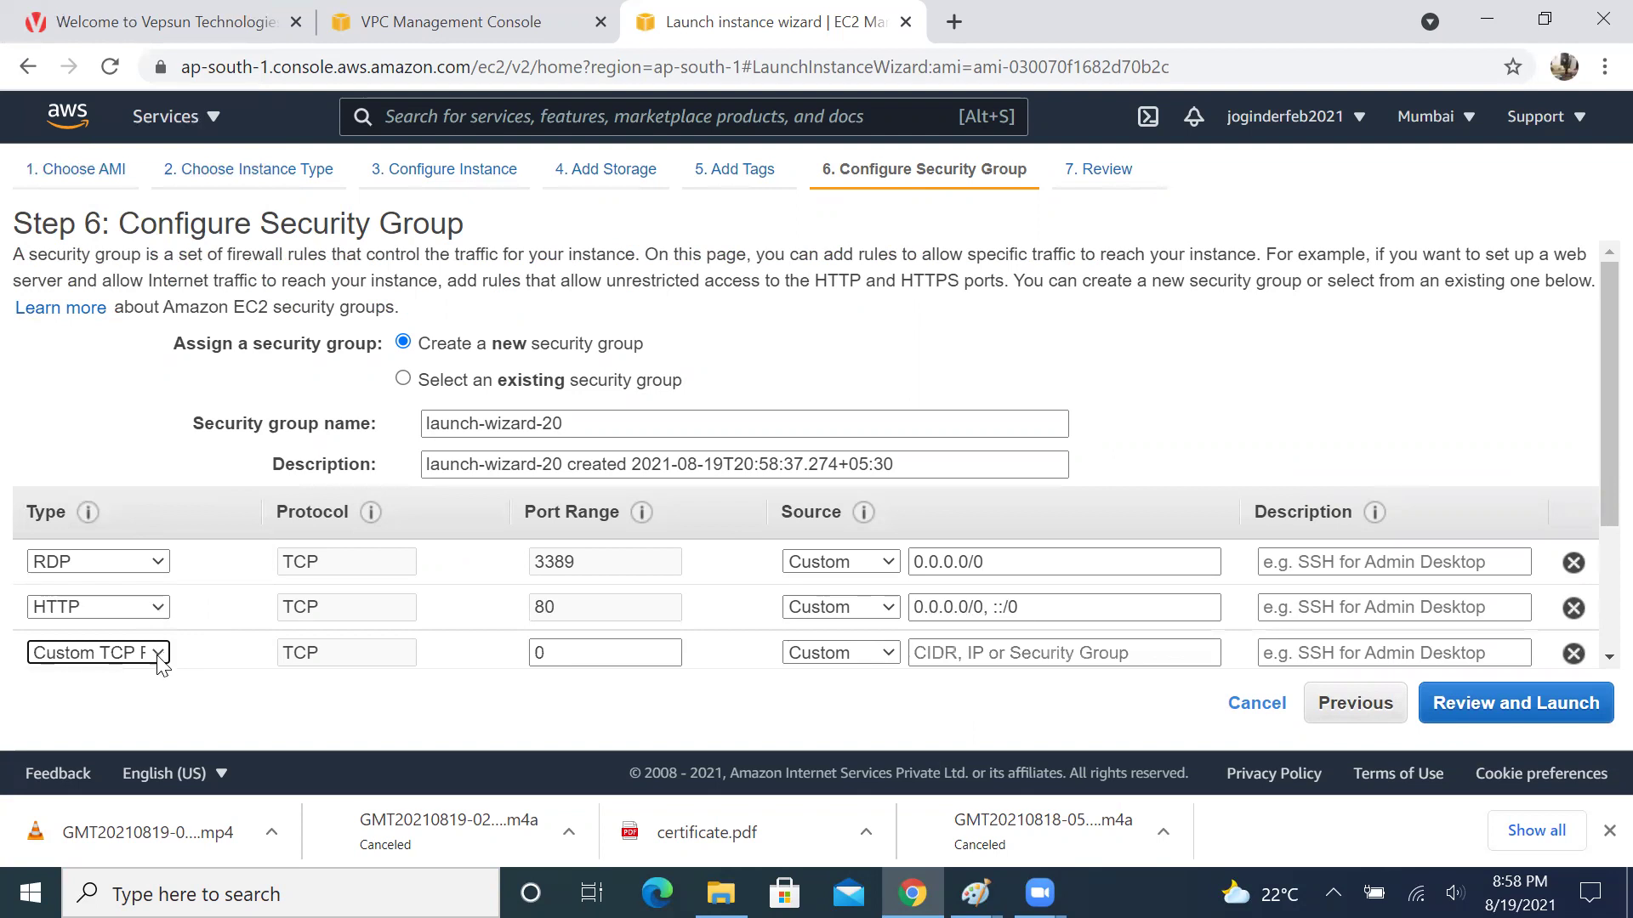
{"action": "left_click", "coordinate": [157, 653]}
{"action": "left_click", "coordinate": [119, 305]}
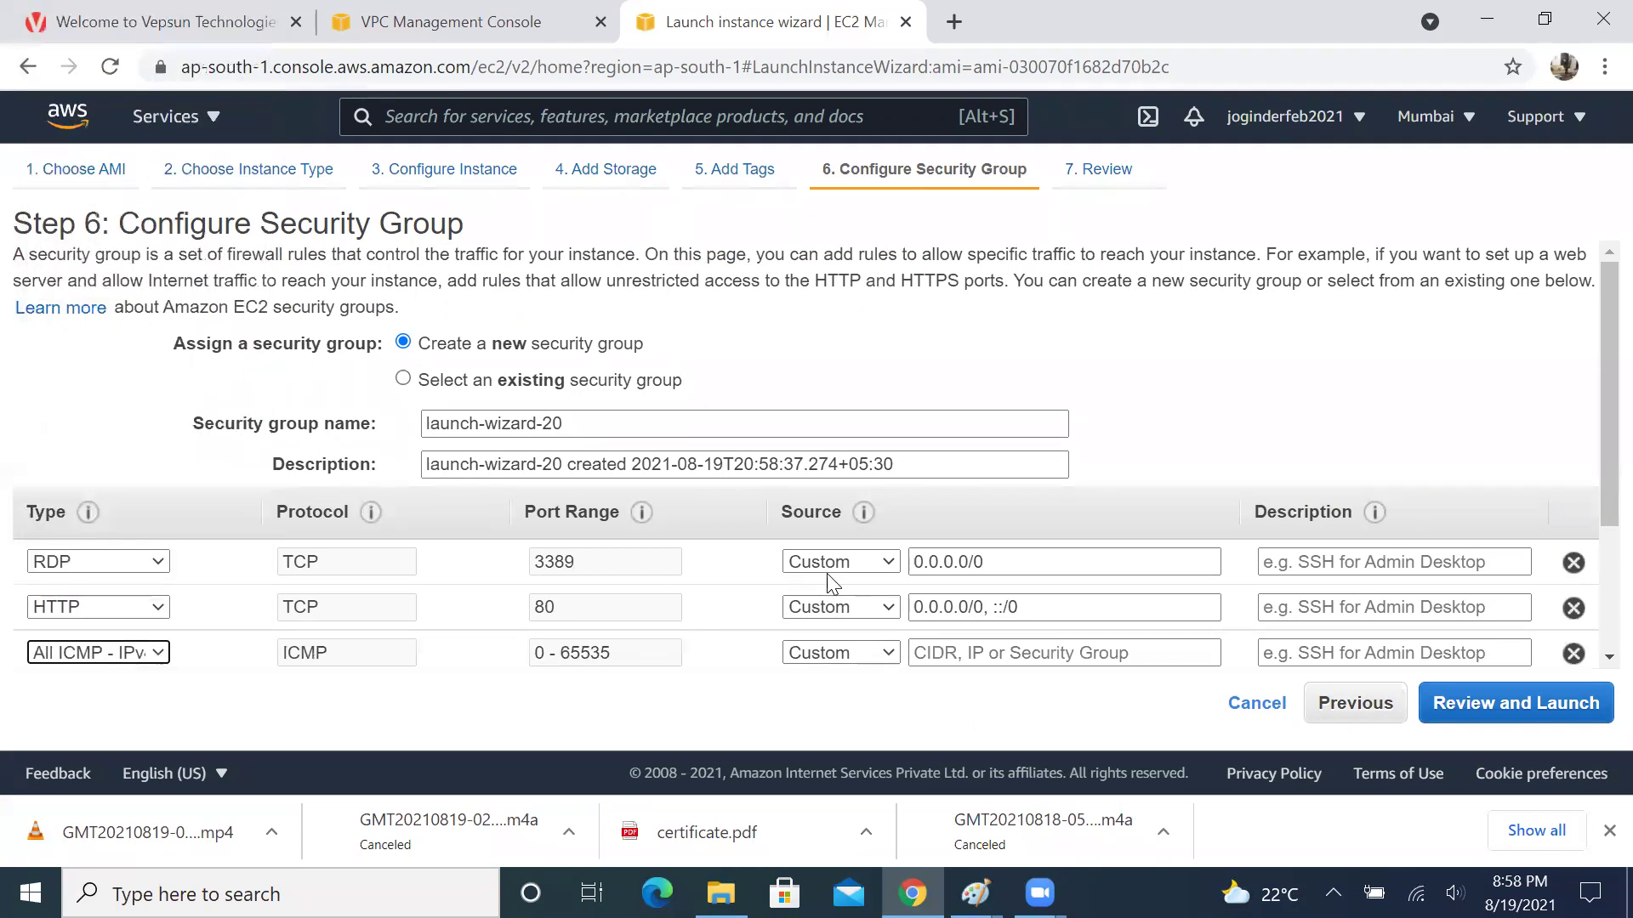
{"action": "left_click", "coordinate": [889, 562]}
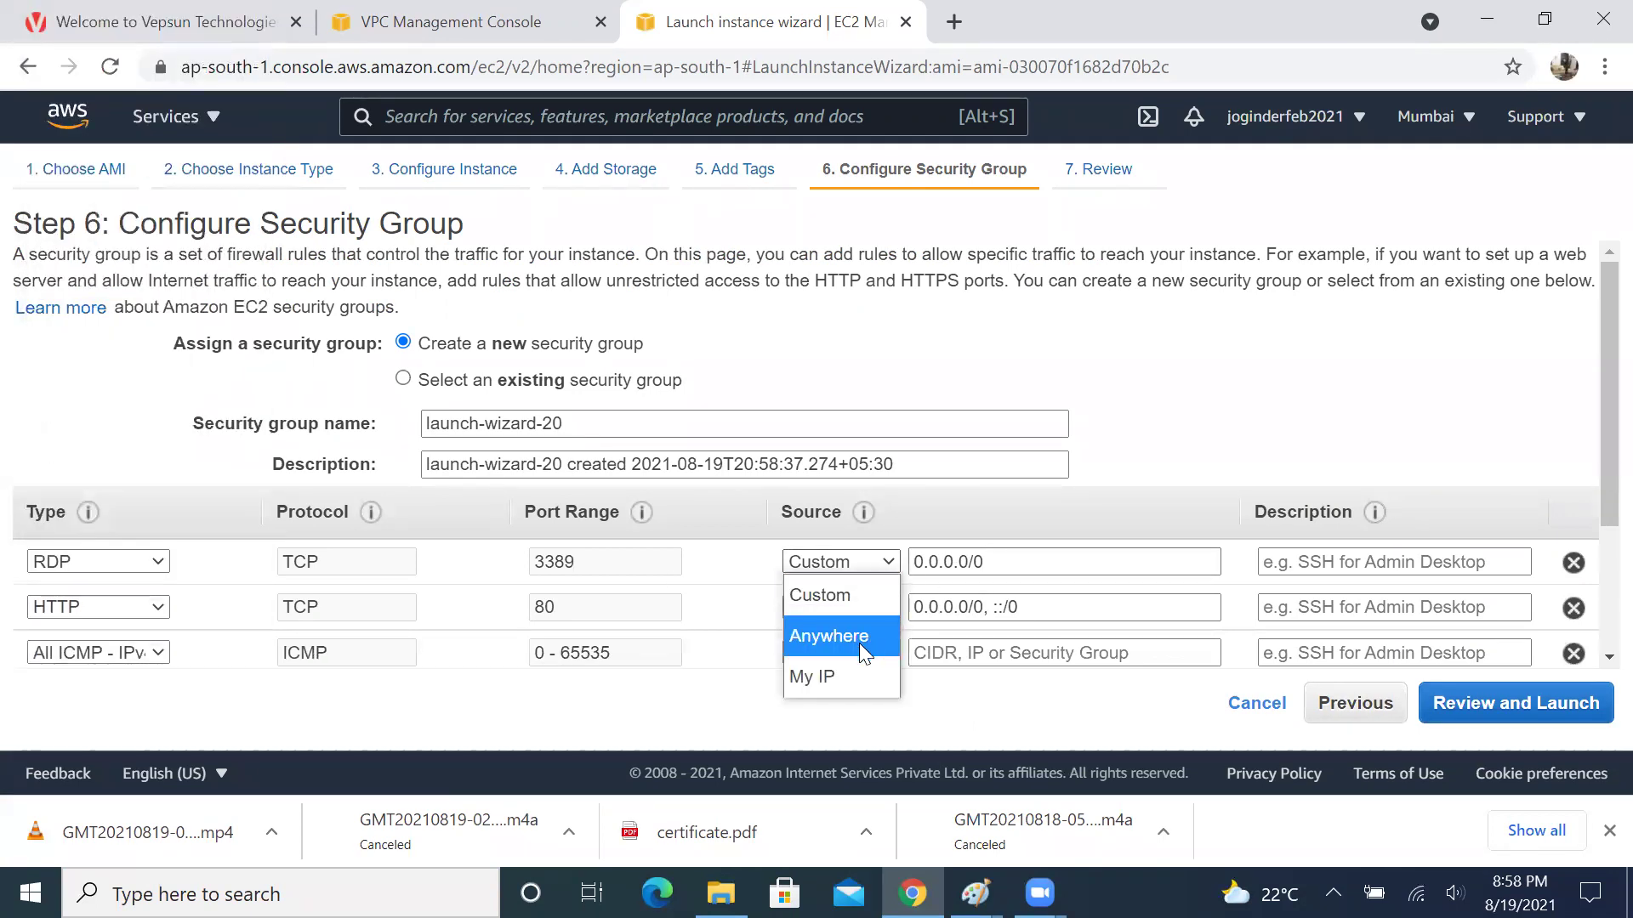
{"action": "left_click", "coordinate": [859, 638]}
{"action": "left_click", "coordinate": [859, 607]}
{"action": "left_click", "coordinate": [842, 679]}
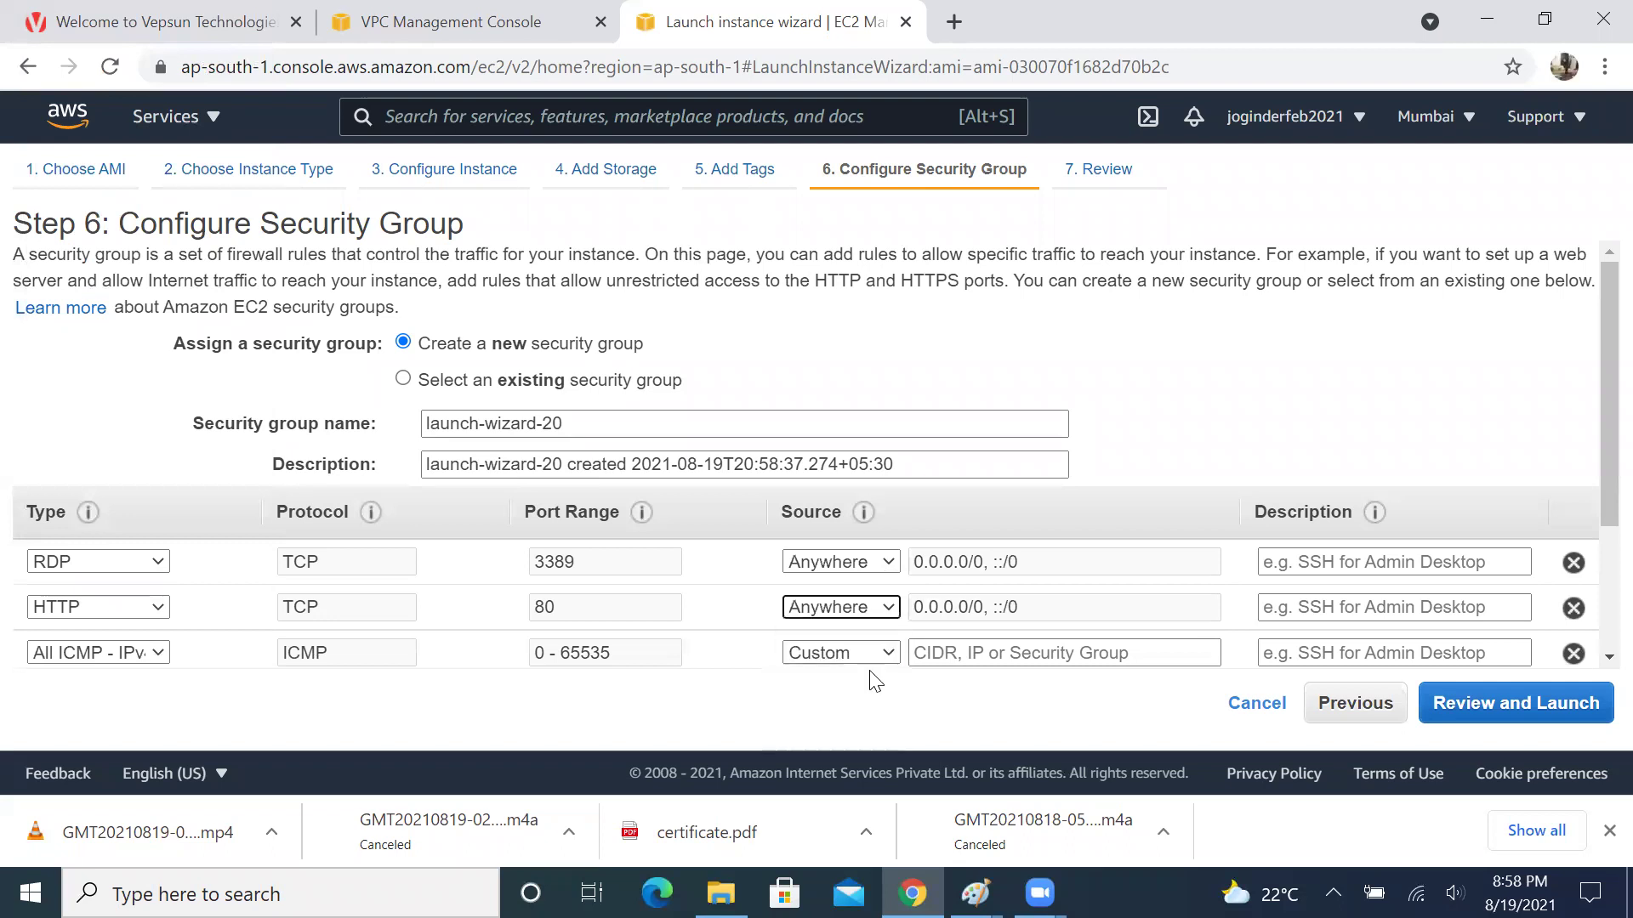
{"action": "left_click", "coordinate": [868, 653]}
{"action": "left_click", "coordinate": [854, 723]}
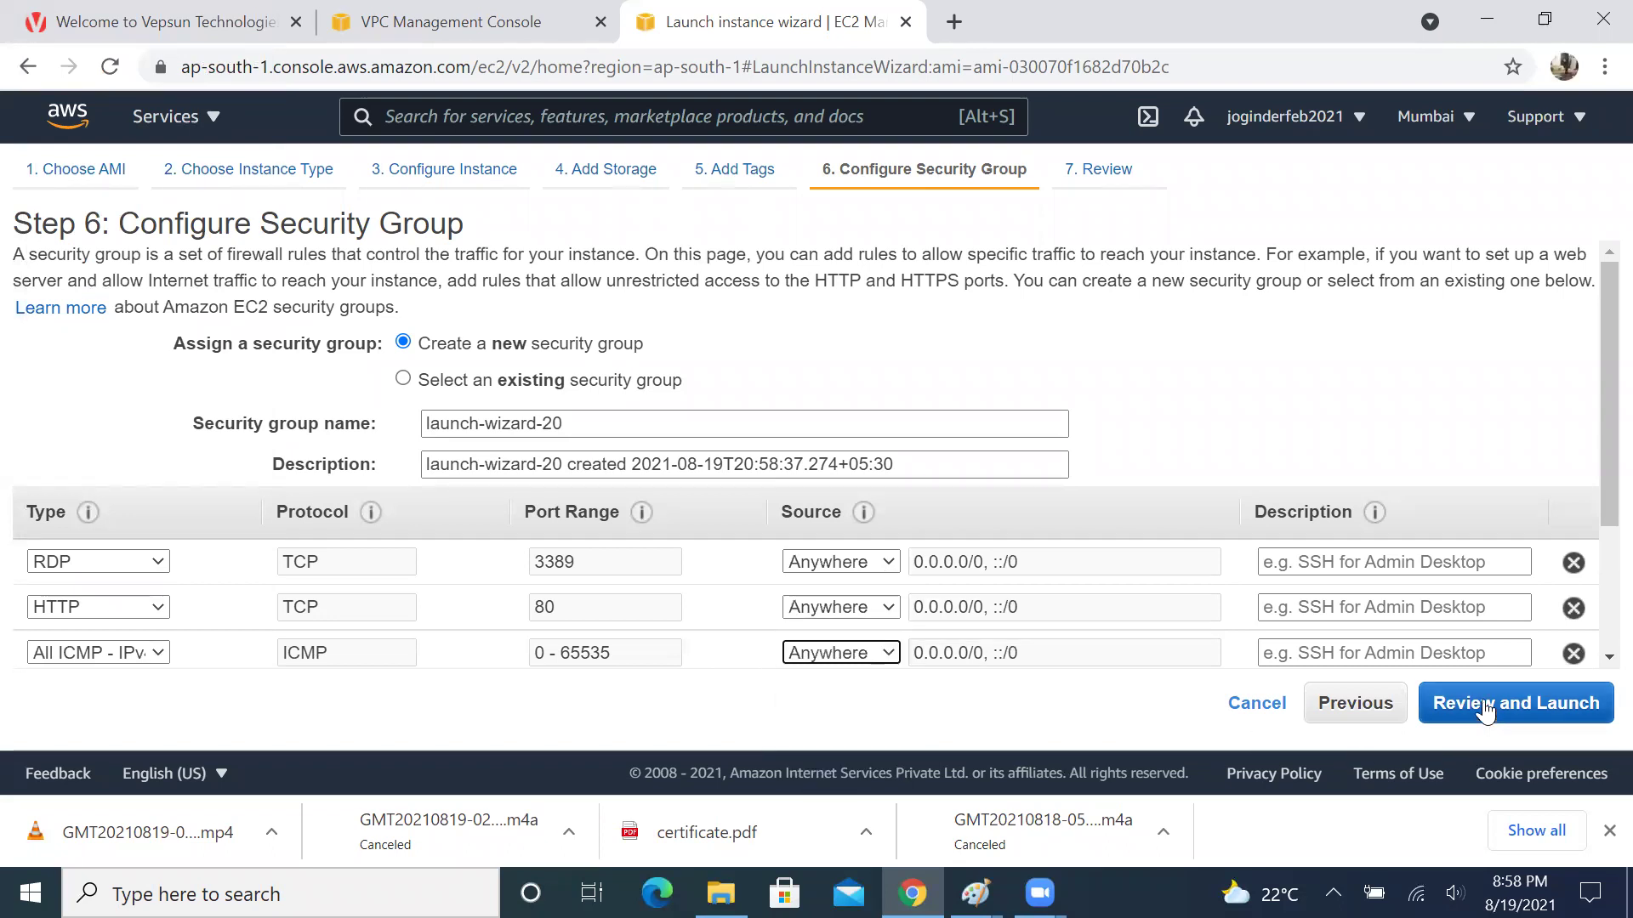
- Review and launch the instances without a key pair, acknowledging the warning
{"action": "left_click", "coordinate": [1479, 713]}
{"action": "scroll", "coordinate": [1493, 586], "scroll_direction": "down", "scroll_amount": 5}
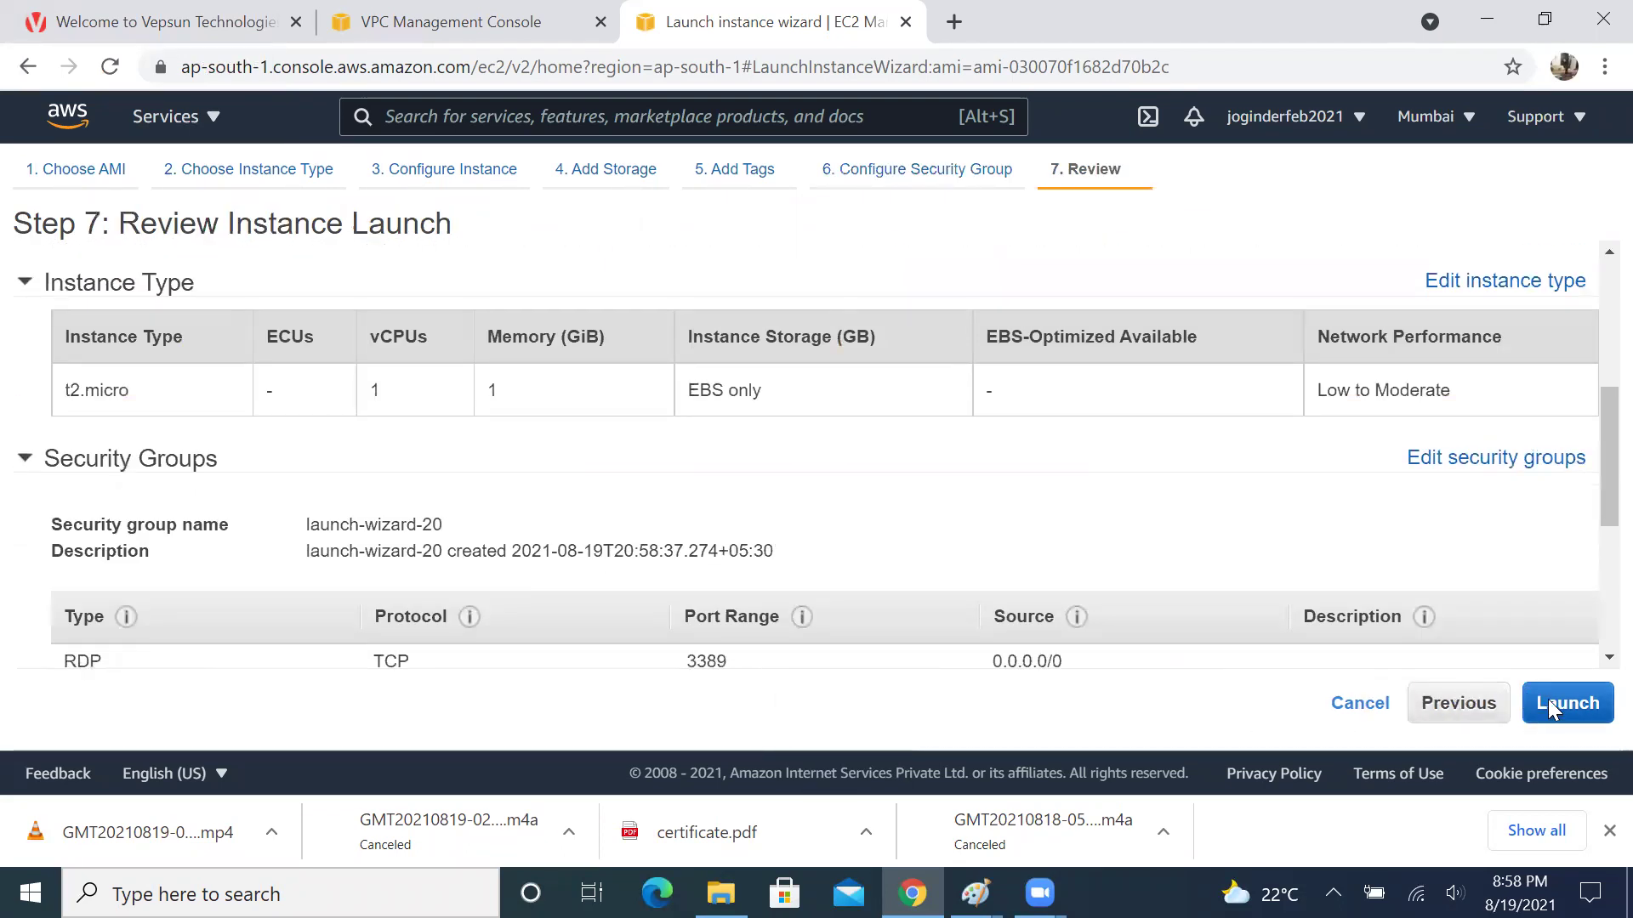
{"action": "left_click", "coordinate": [1551, 705]}
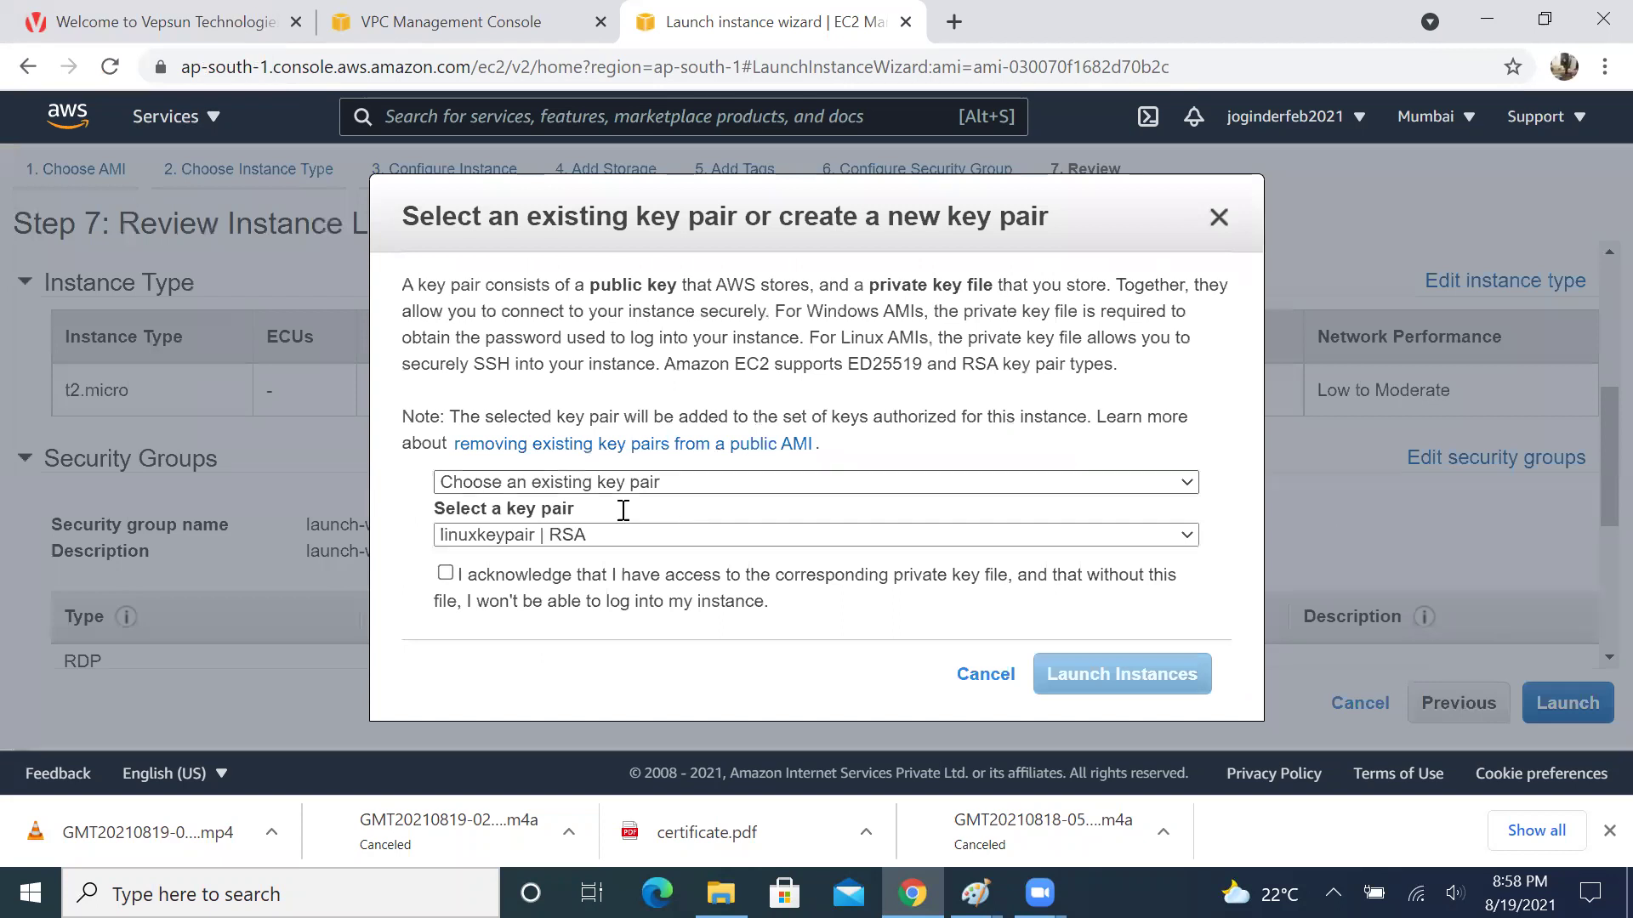
{"action": "left_click", "coordinate": [445, 574]}
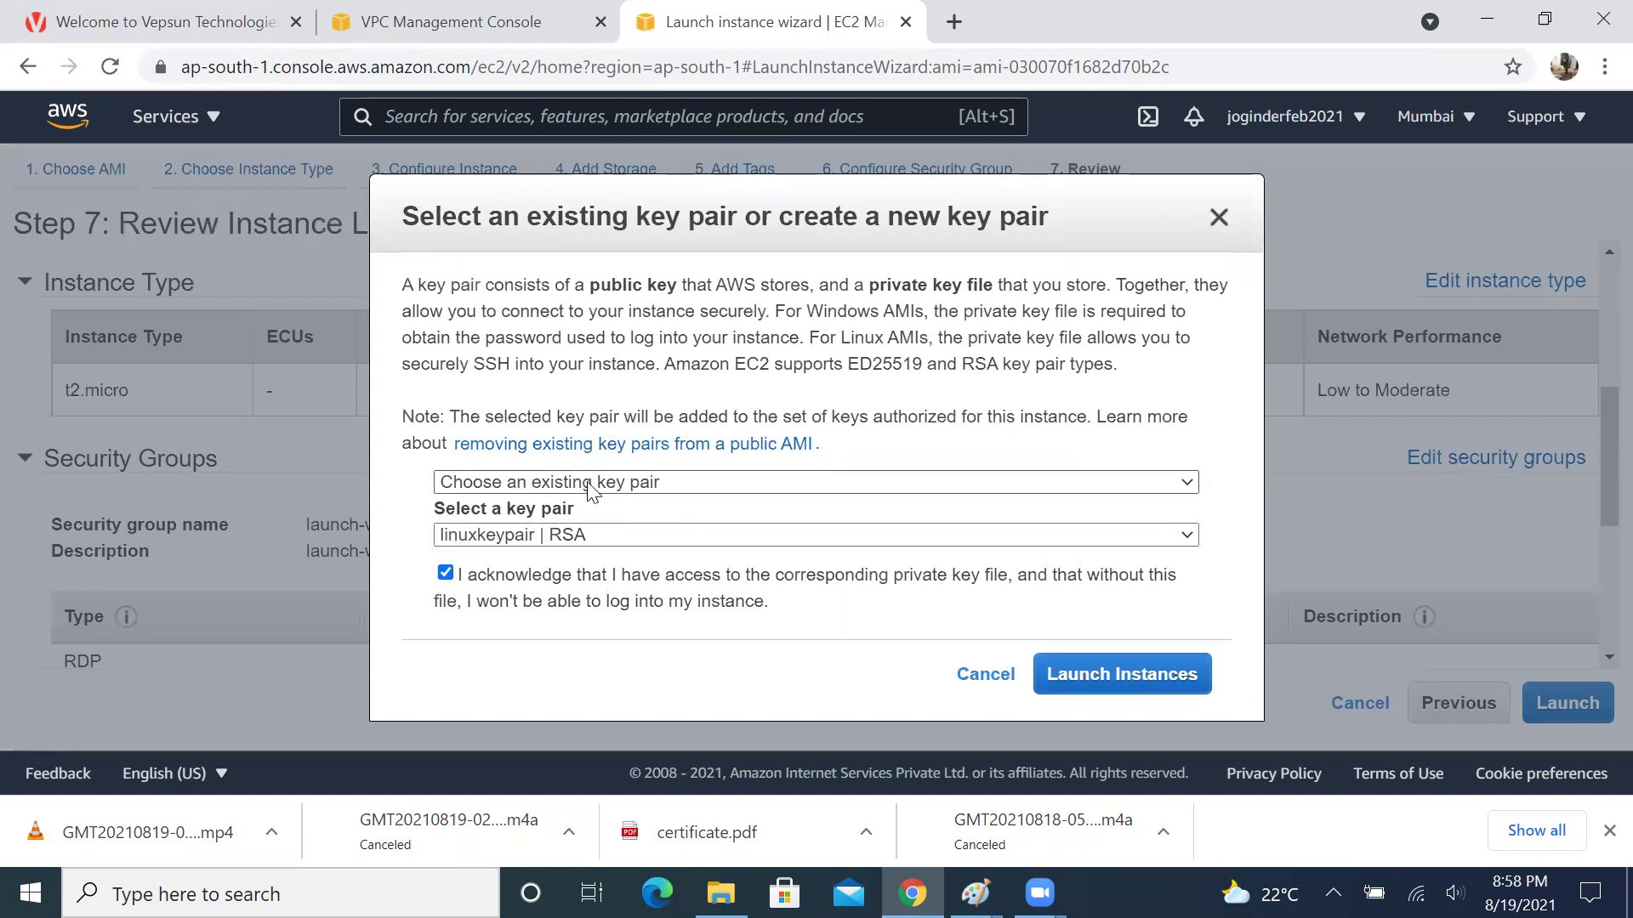
{"action": "left_click", "coordinate": [513, 487]}
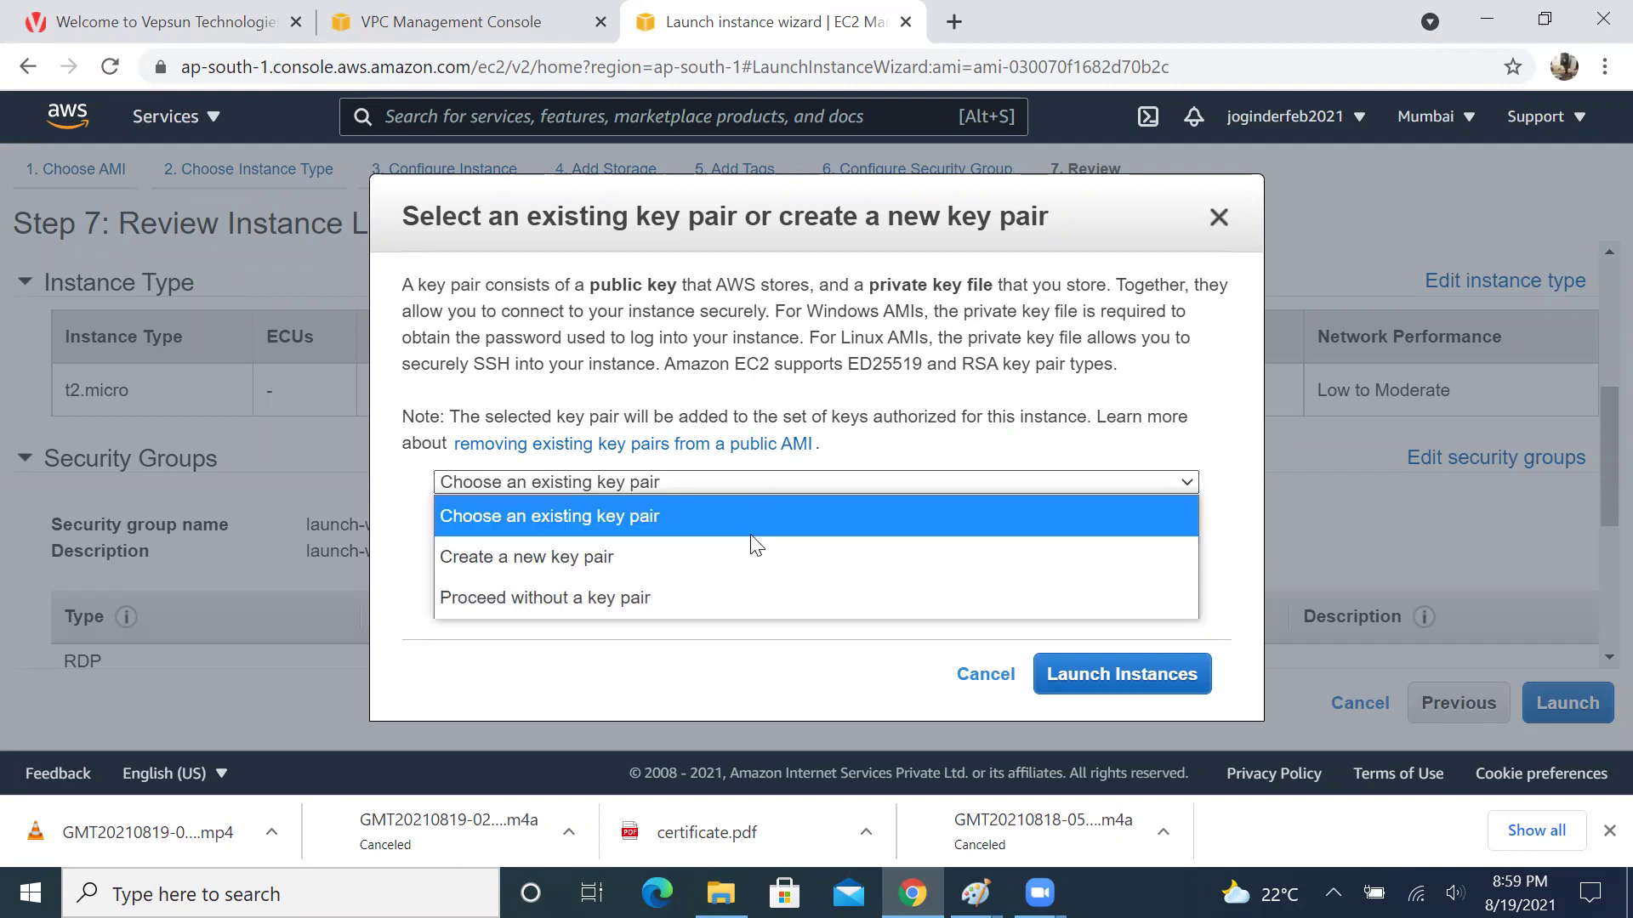
{"action": "left_click", "coordinate": [621, 602]}
{"action": "left_click", "coordinate": [445, 509]}
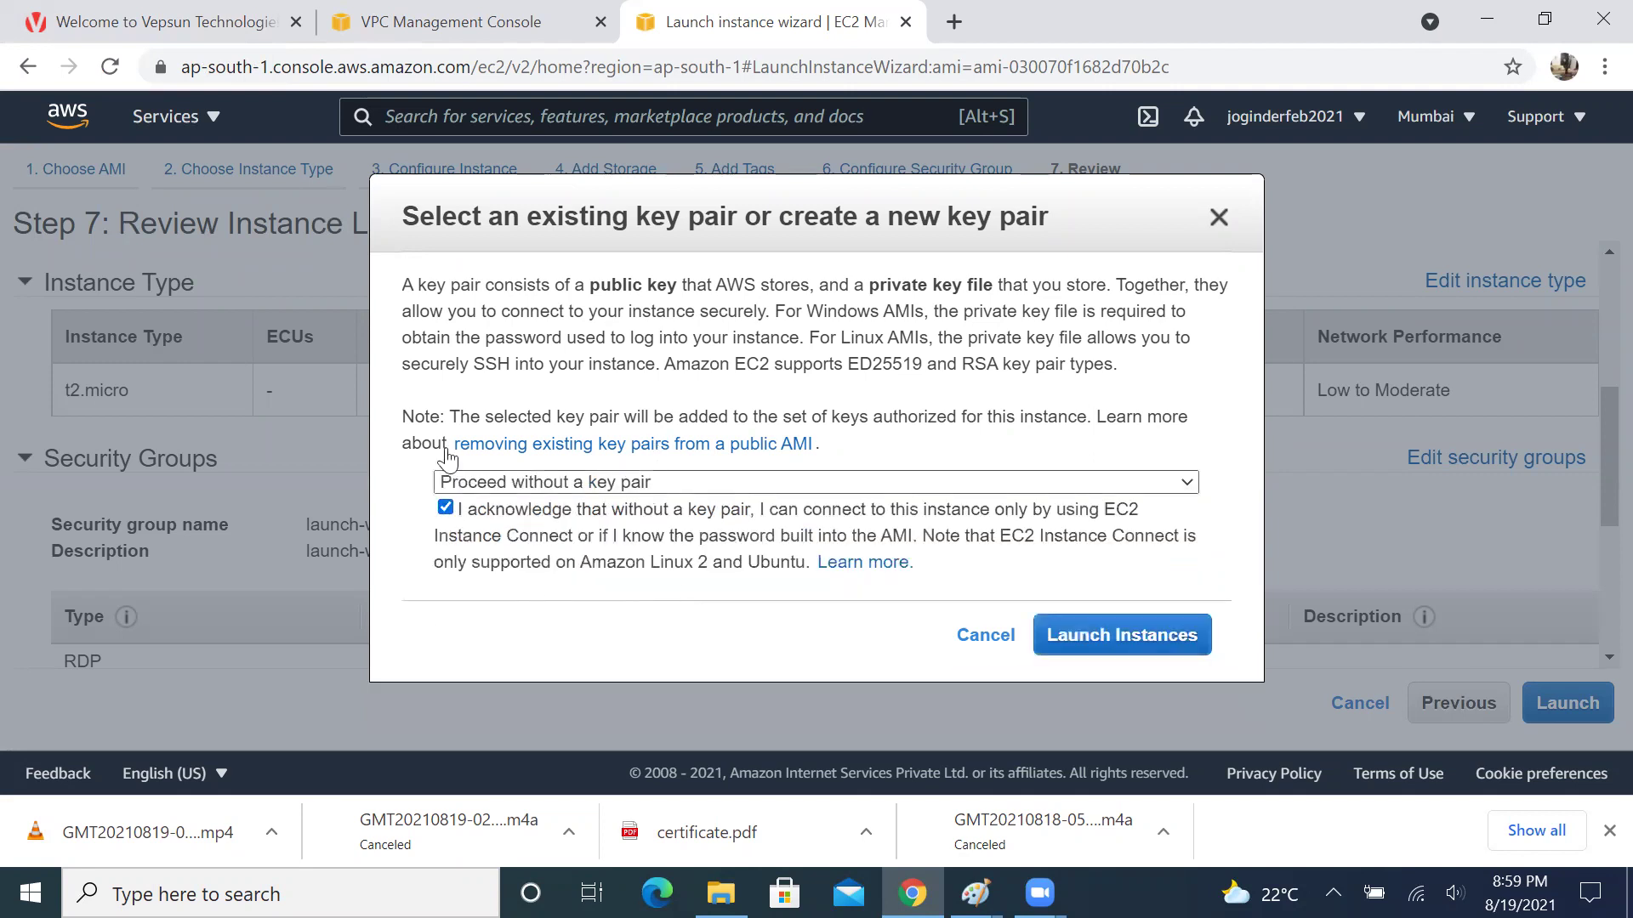
{"action": "left_click", "coordinate": [1109, 626]}
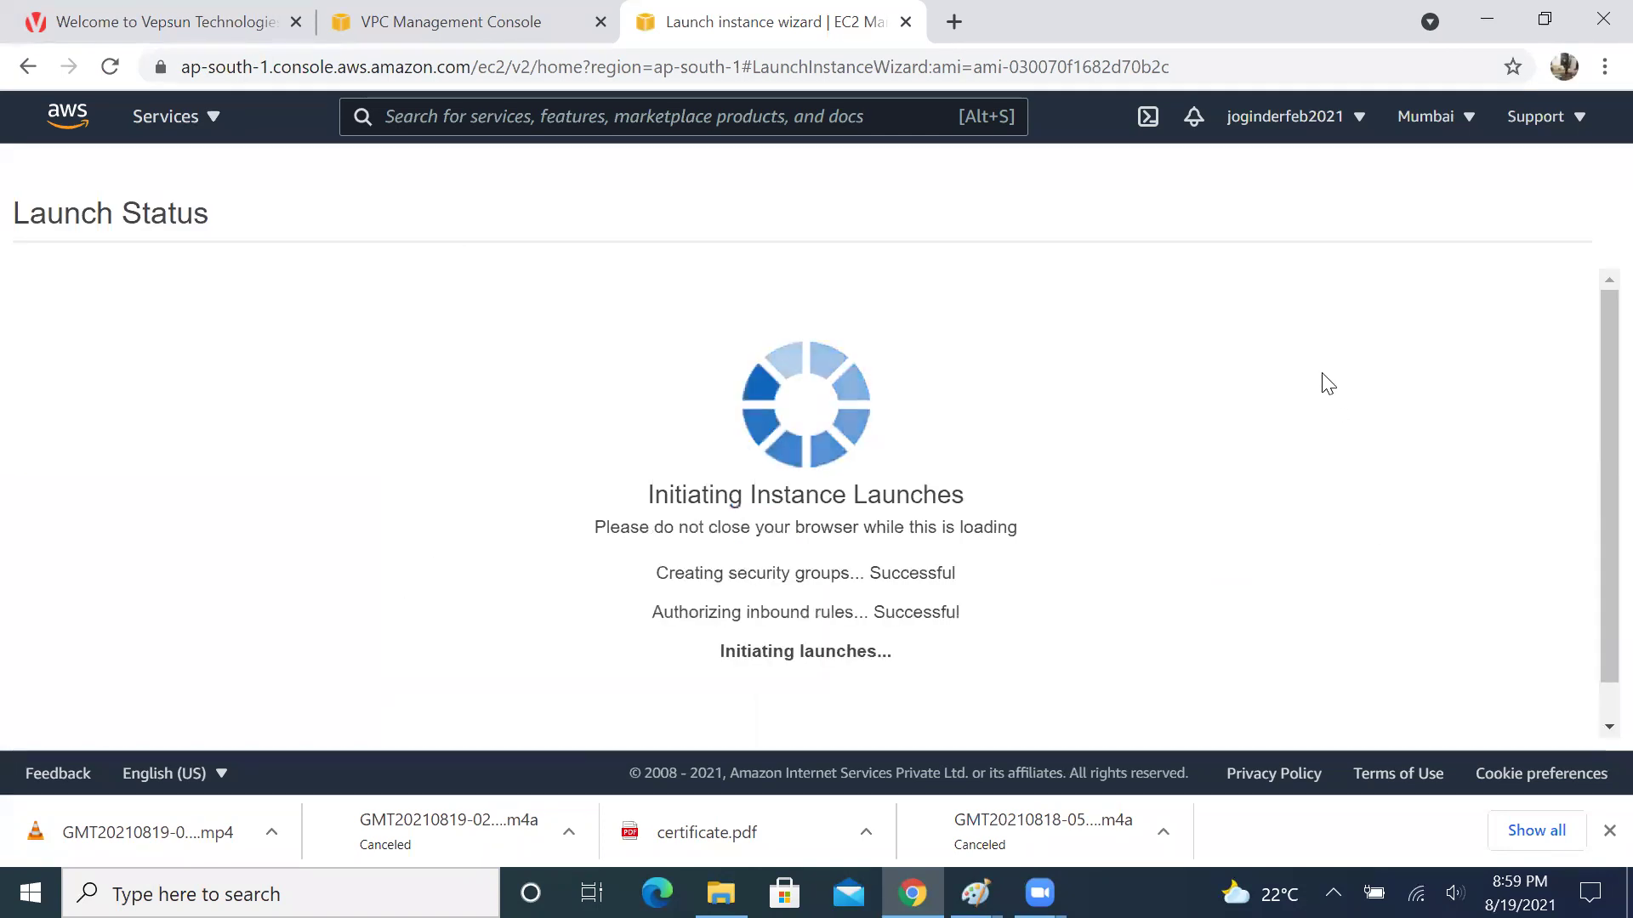
{"action": "scroll", "coordinate": [1440, 436], "scroll_direction": "down", "scroll_amount": 1}
- Go to the instance list and rename the first new instance server-from-custom-image-1
{"action": "scroll", "coordinate": [1440, 436], "scroll_direction": "down", "scroll_amount": 5}
{"action": "left_click", "coordinate": [1509, 717]}
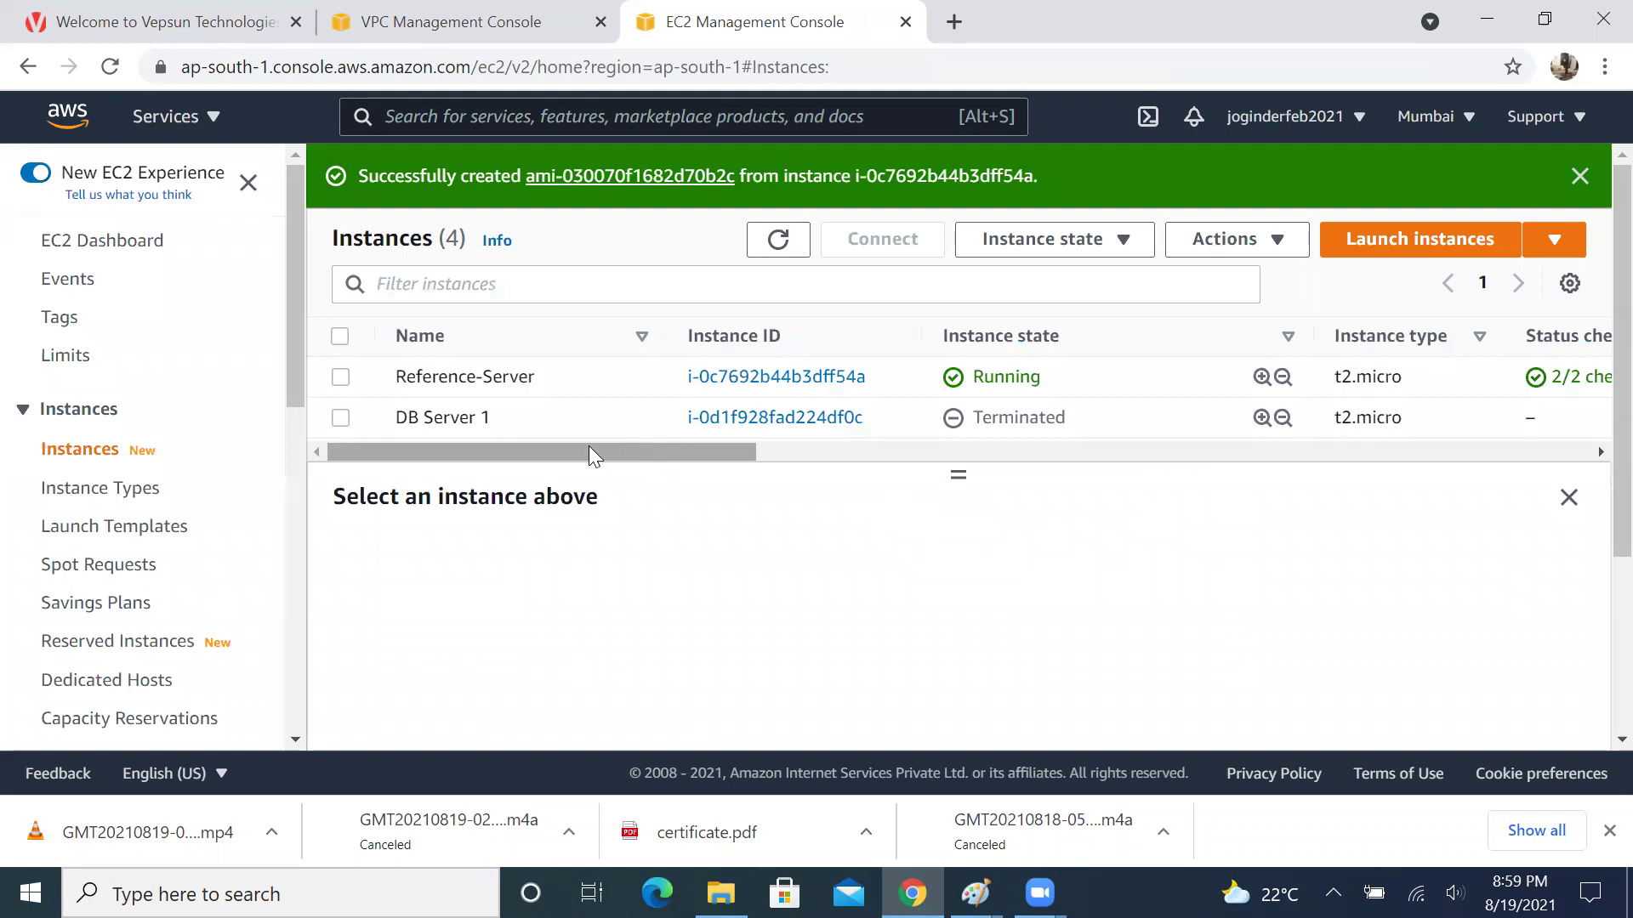
{"action": "left_click", "coordinate": [778, 239]}
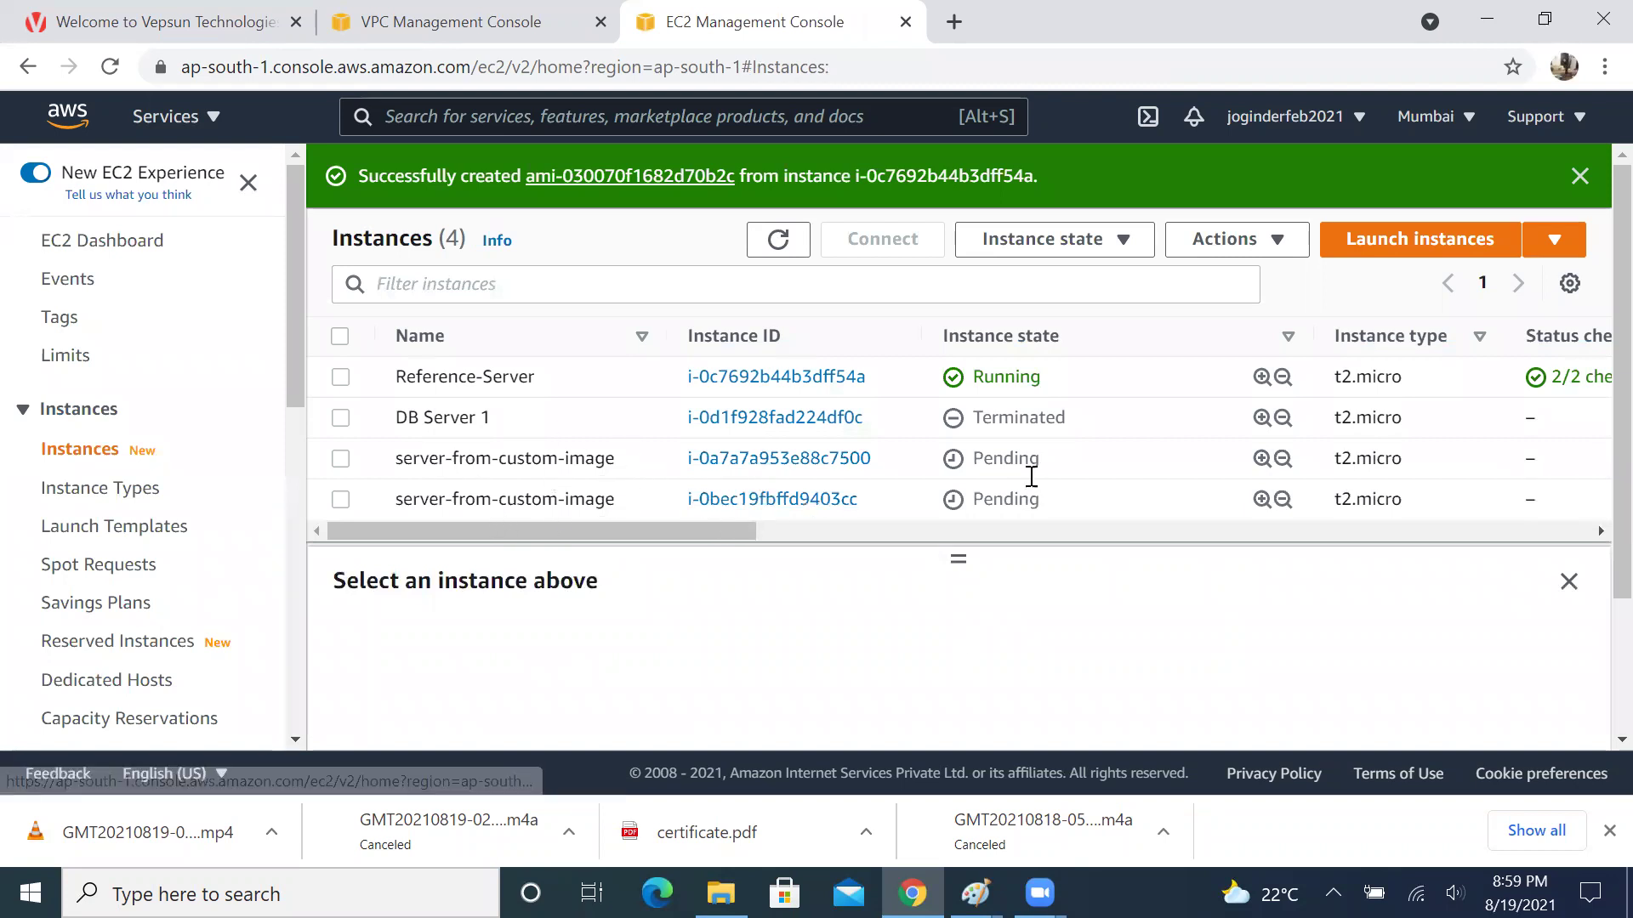
{"action": "left_click", "coordinate": [630, 460]}
{"action": "triple_click", "coordinate": [948, 513]}
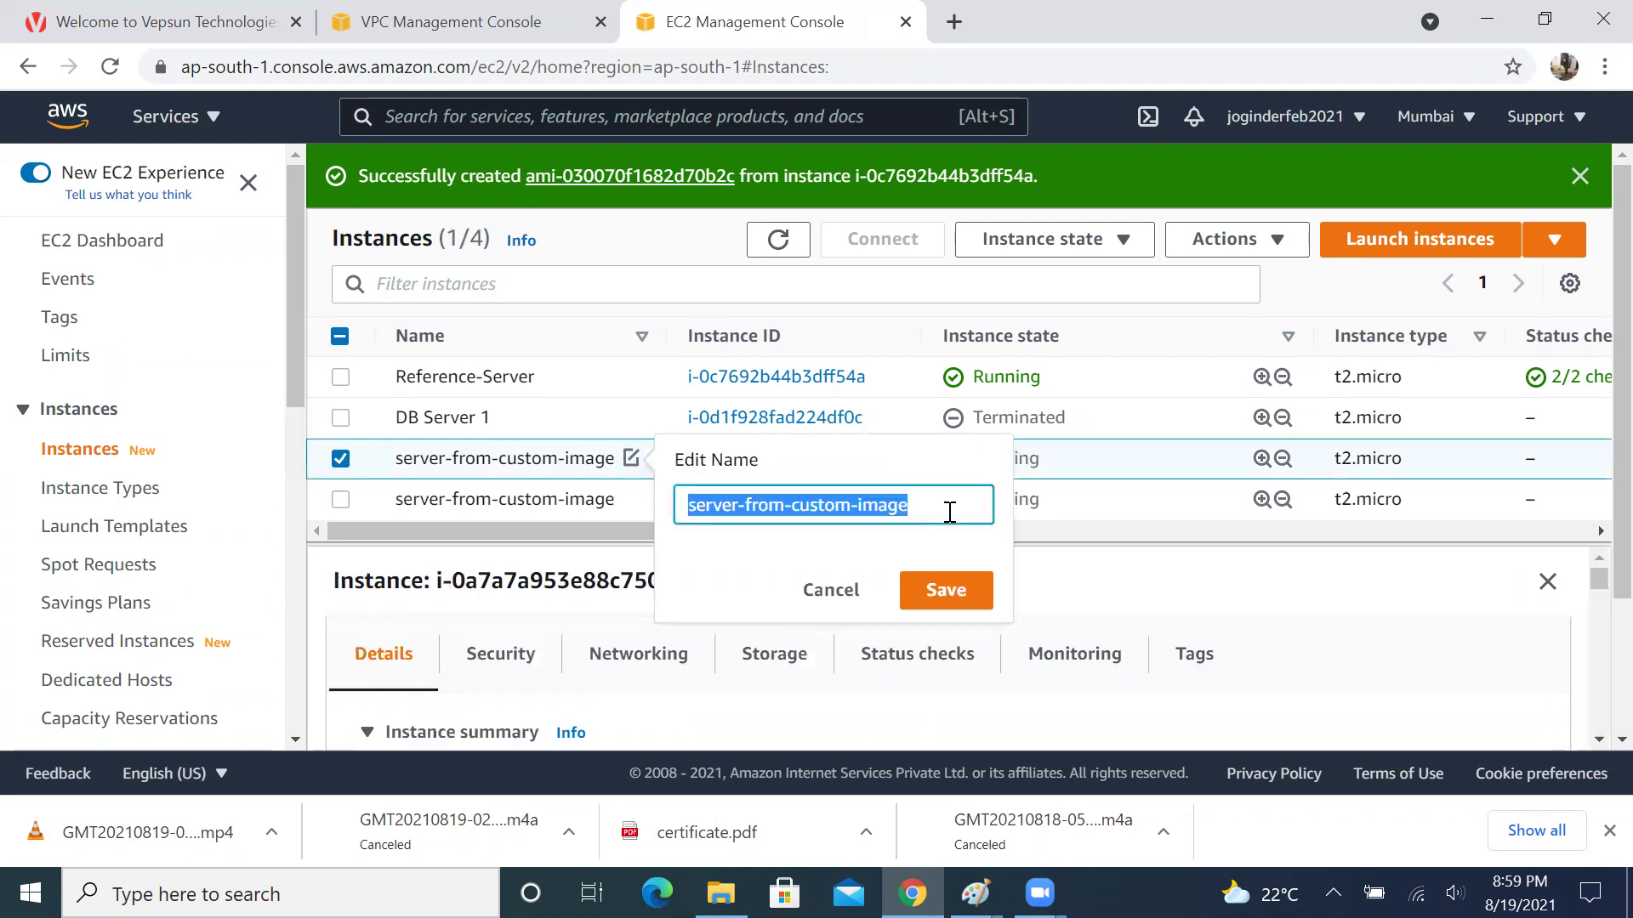
{"action": "left_click", "coordinate": [942, 510]}
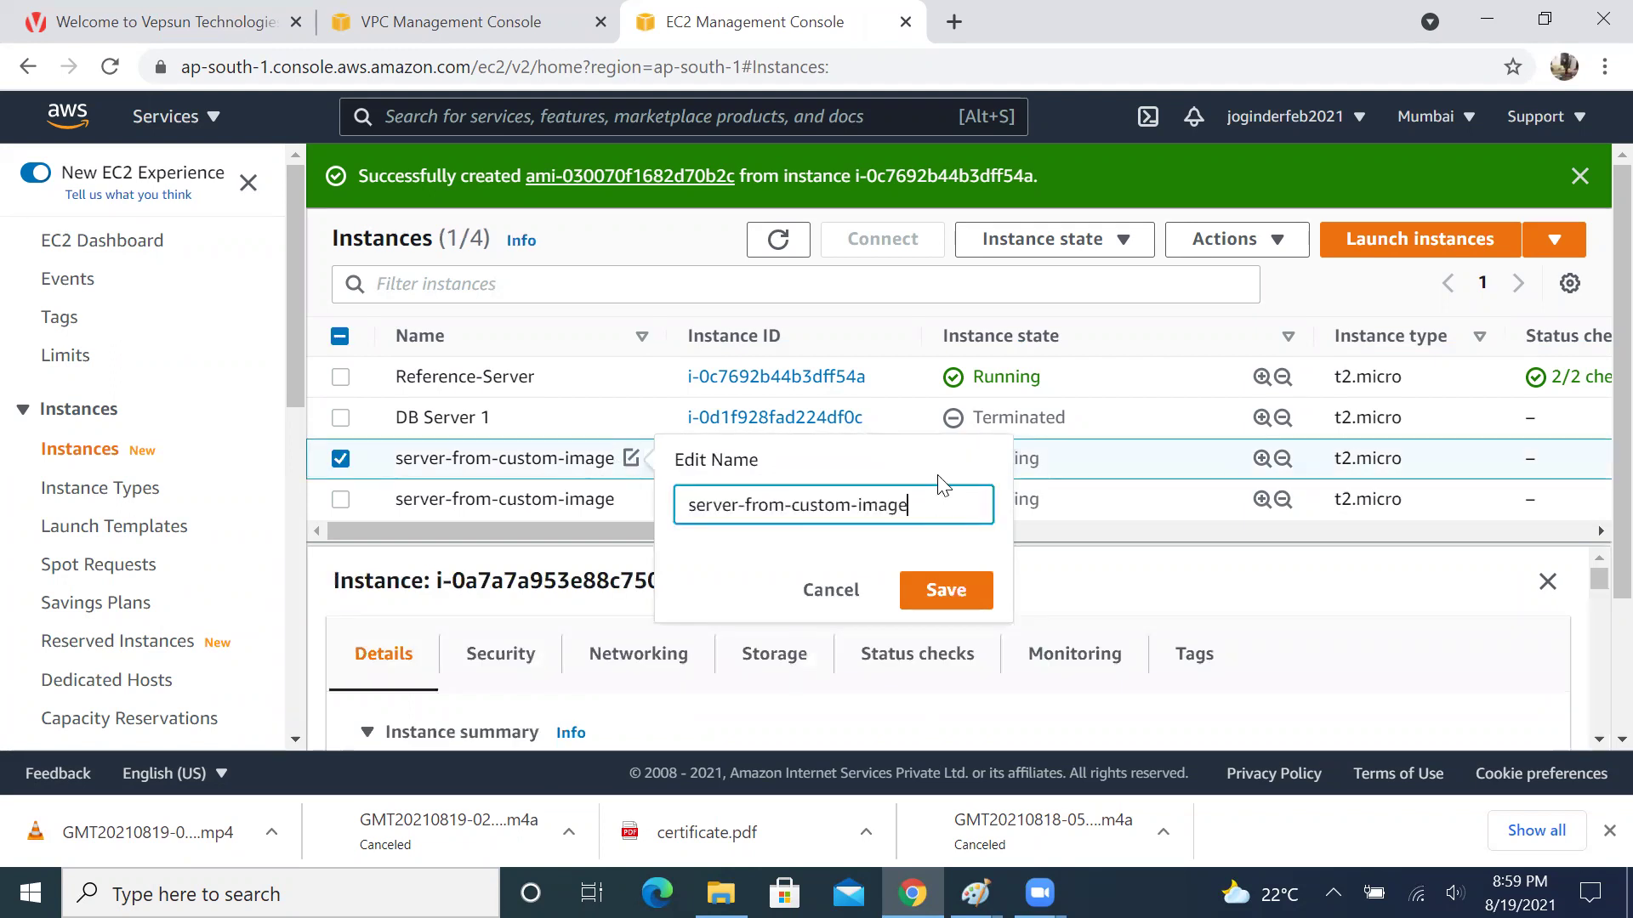
{"action": "type", "text": "-1"}
{"action": "left_click", "coordinate": [934, 598]}
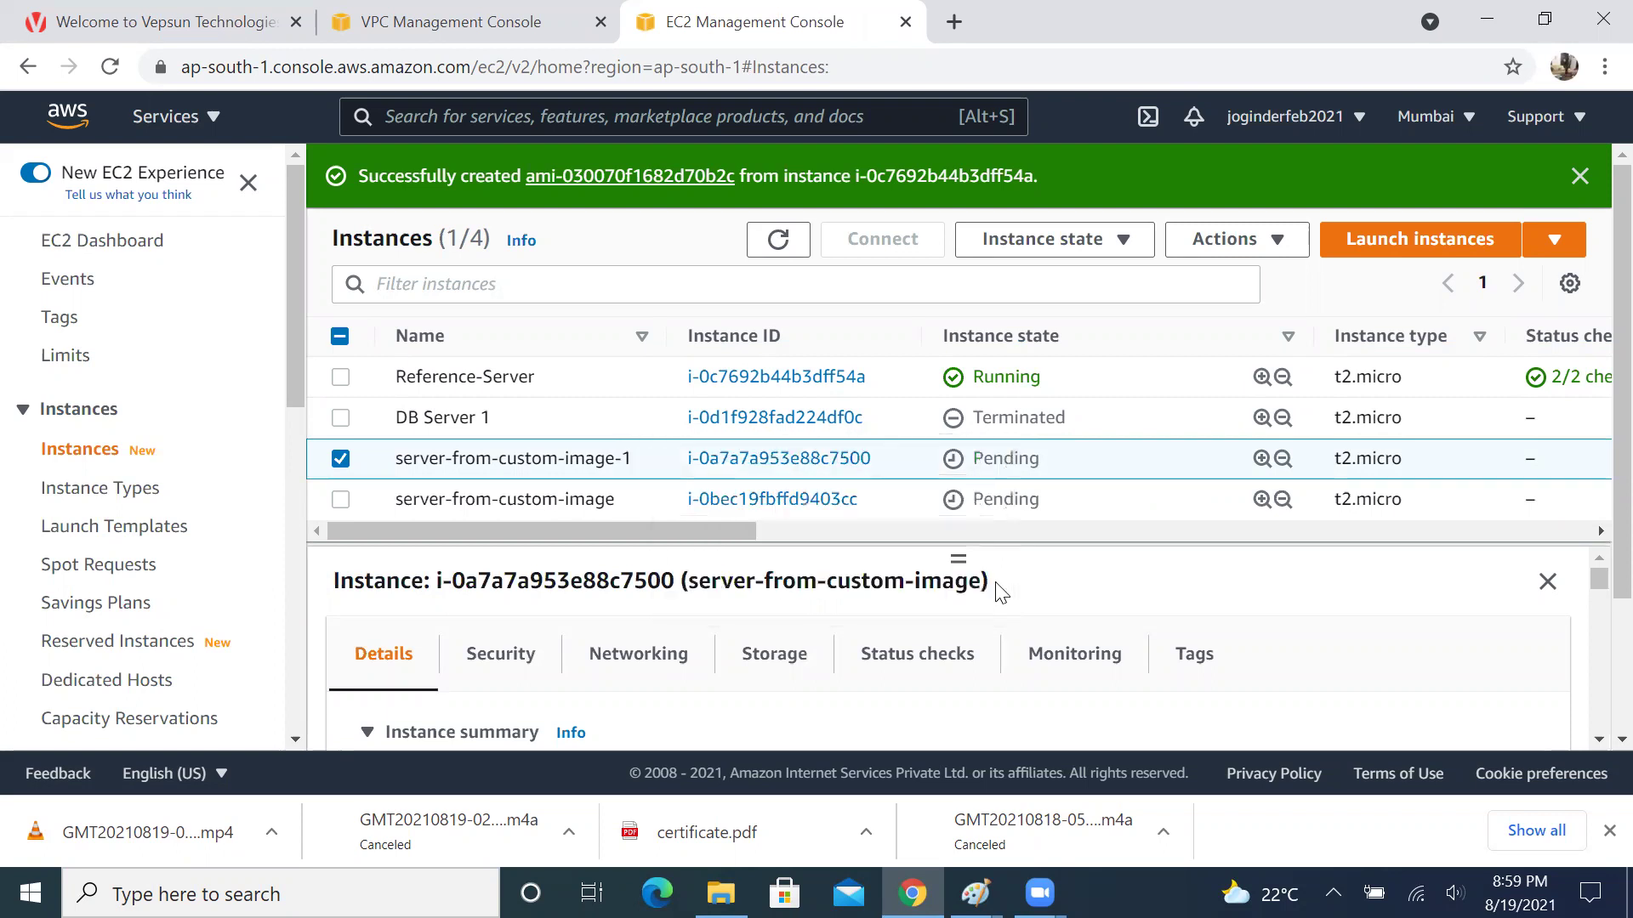
- Rename the second new instance server-from-custom-image-2 and refresh the instance list
{"action": "left_click", "coordinate": [631, 504]}
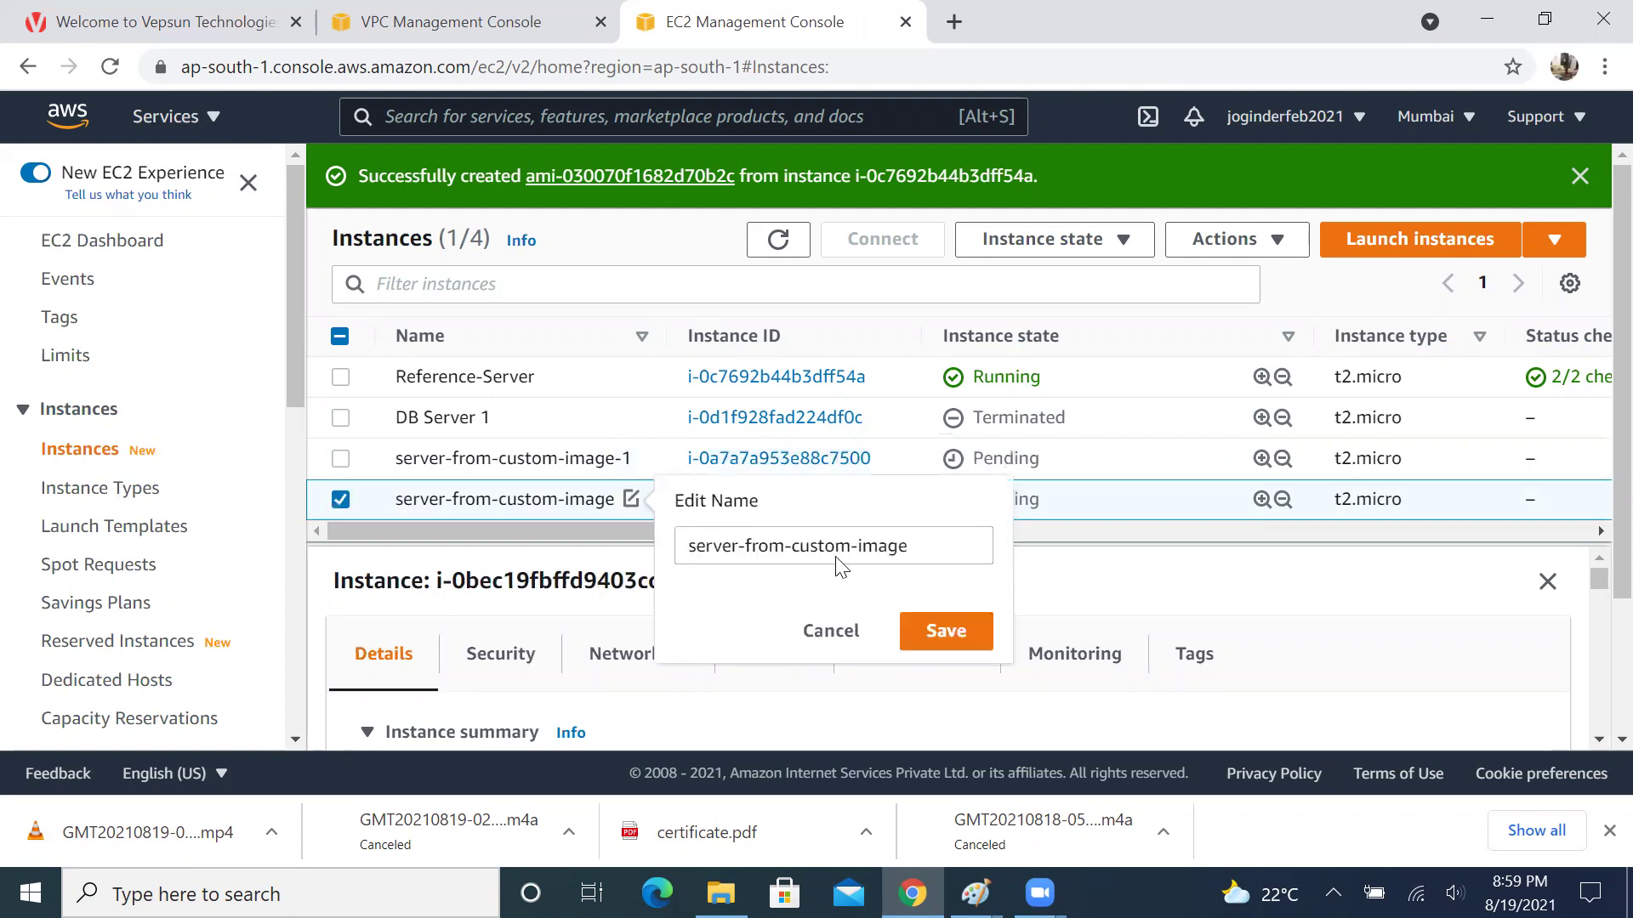
{"action": "left_click", "coordinate": [937, 558]}
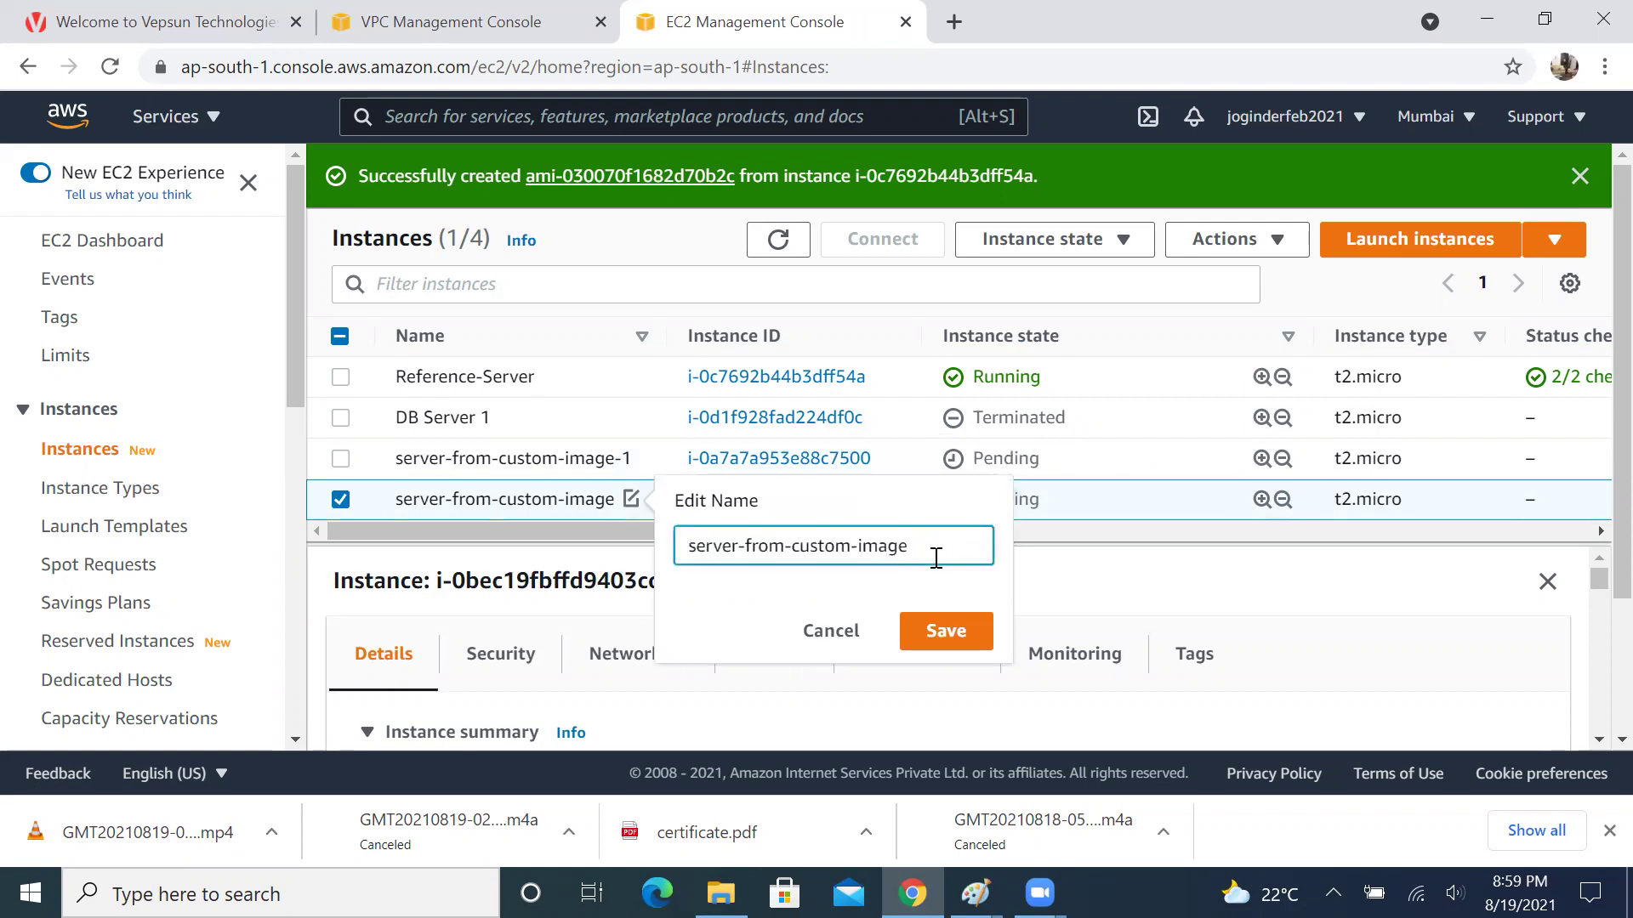
{"action": "left_click", "coordinate": [946, 631]}
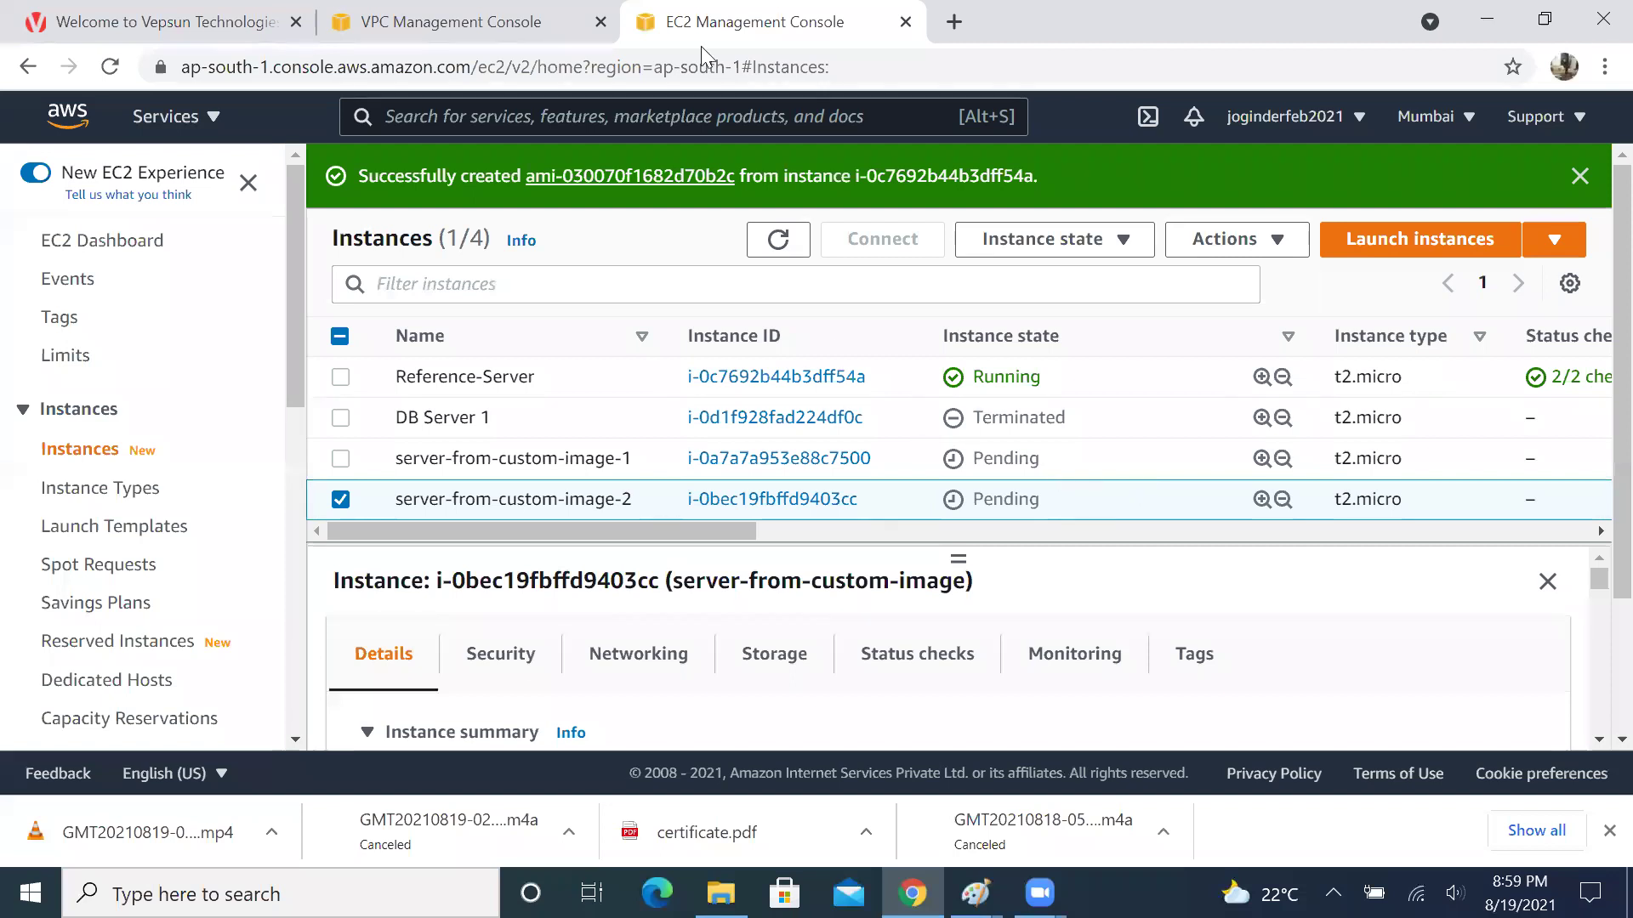
{"action": "left_click", "coordinate": [775, 243]}
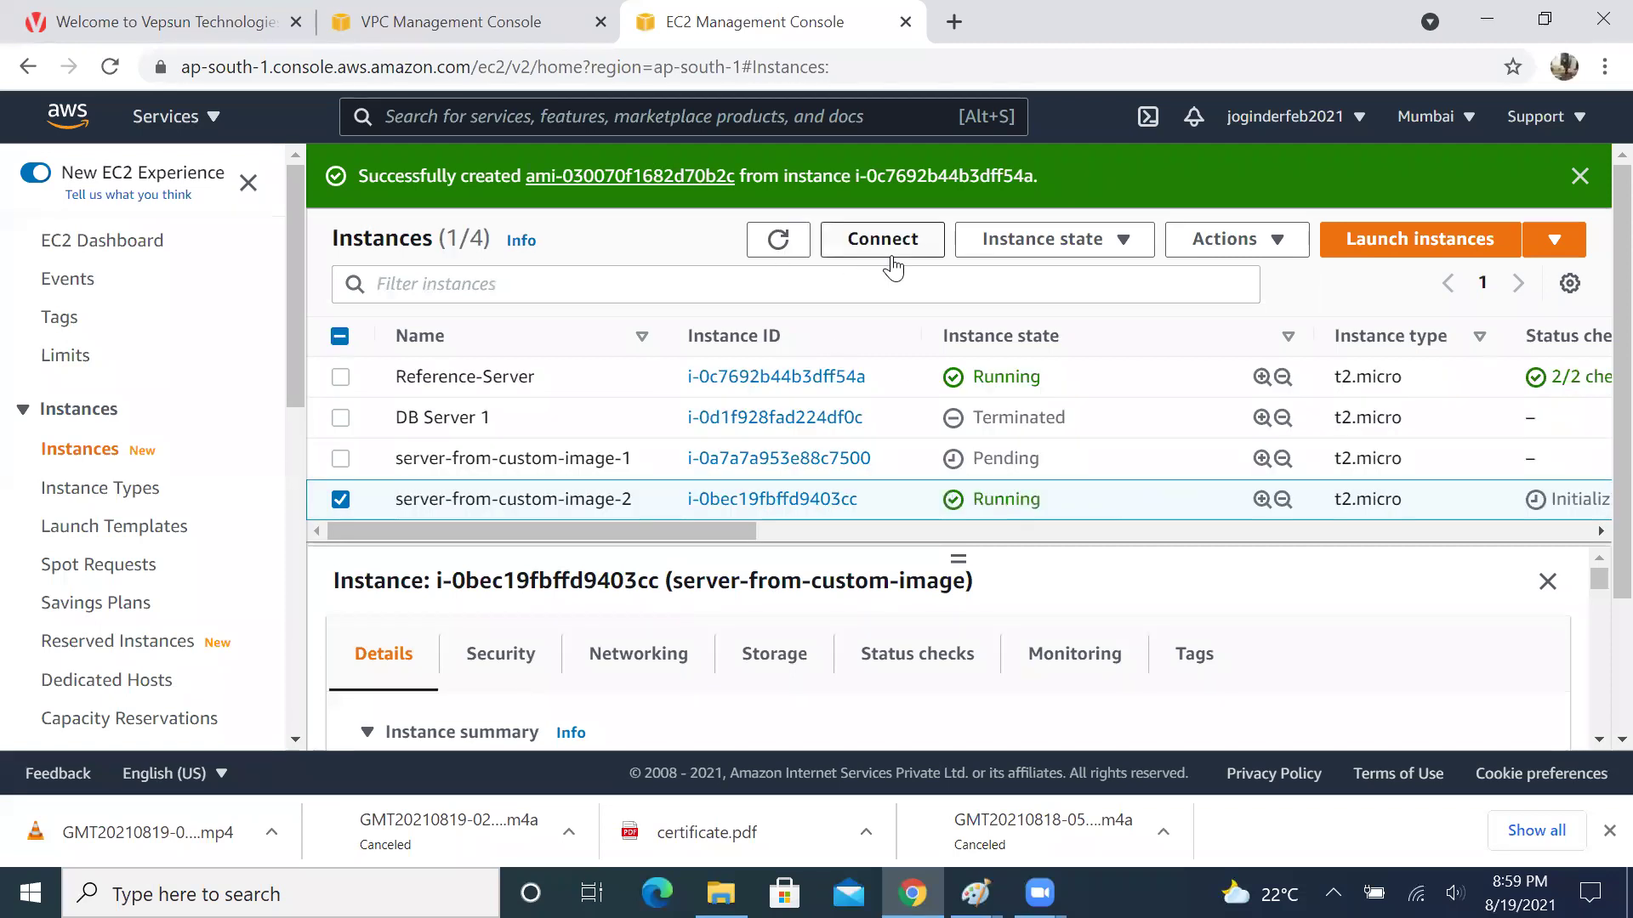
{"action": "left_click", "coordinate": [801, 238]}
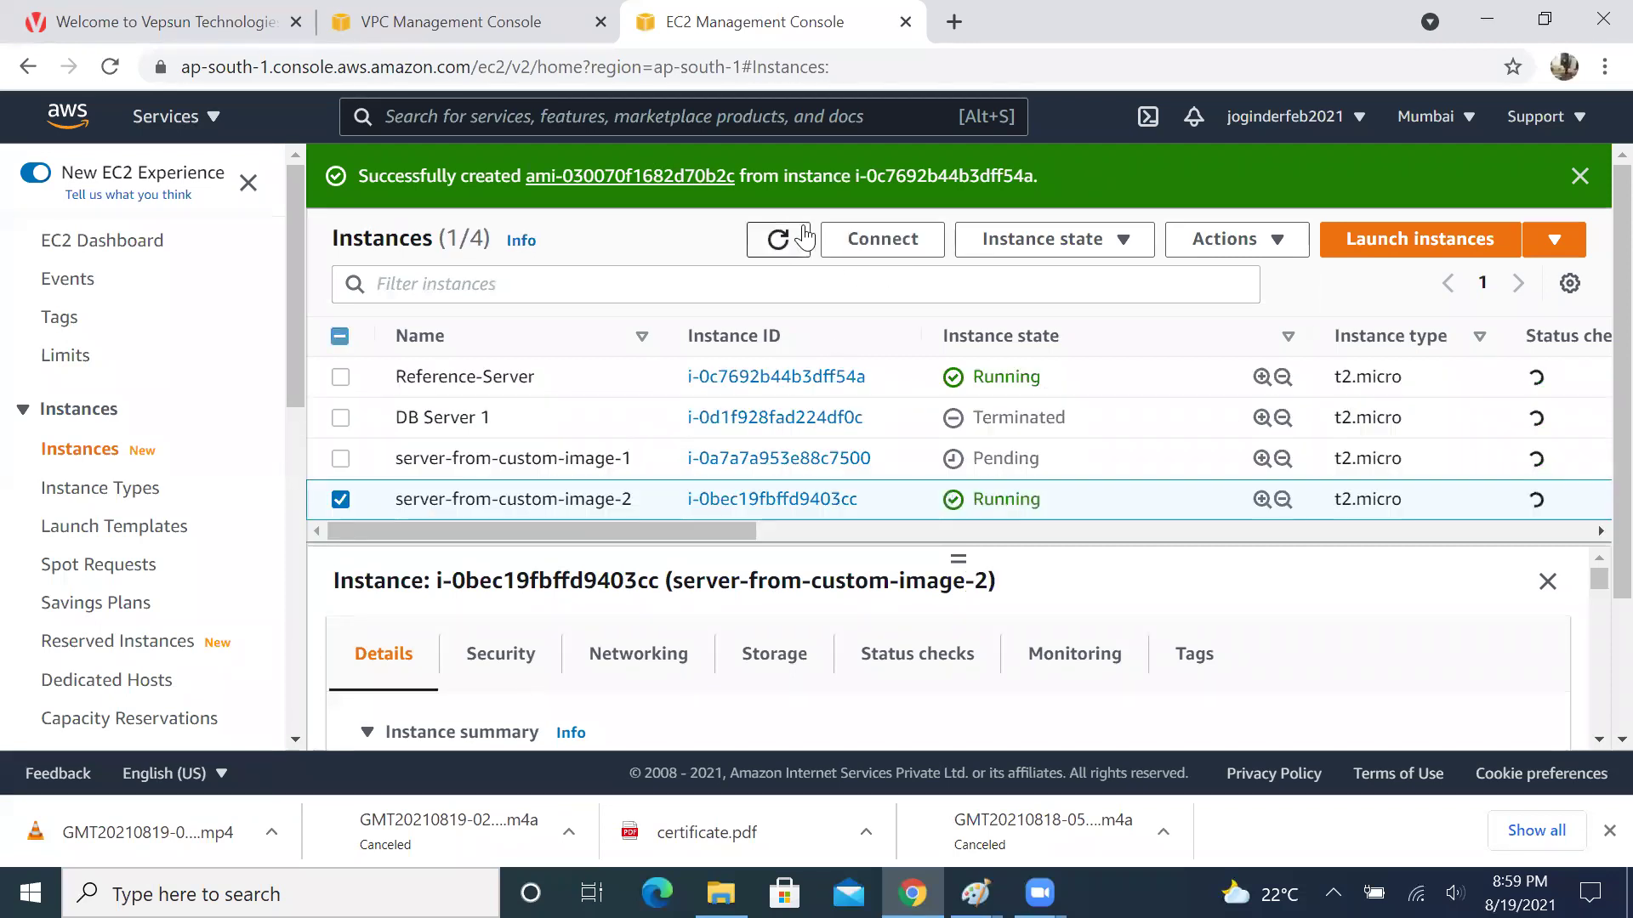
- Refresh the list and scroll the table right to see both instances' initializing status checks
{"action": "left_click", "coordinate": [782, 243]}
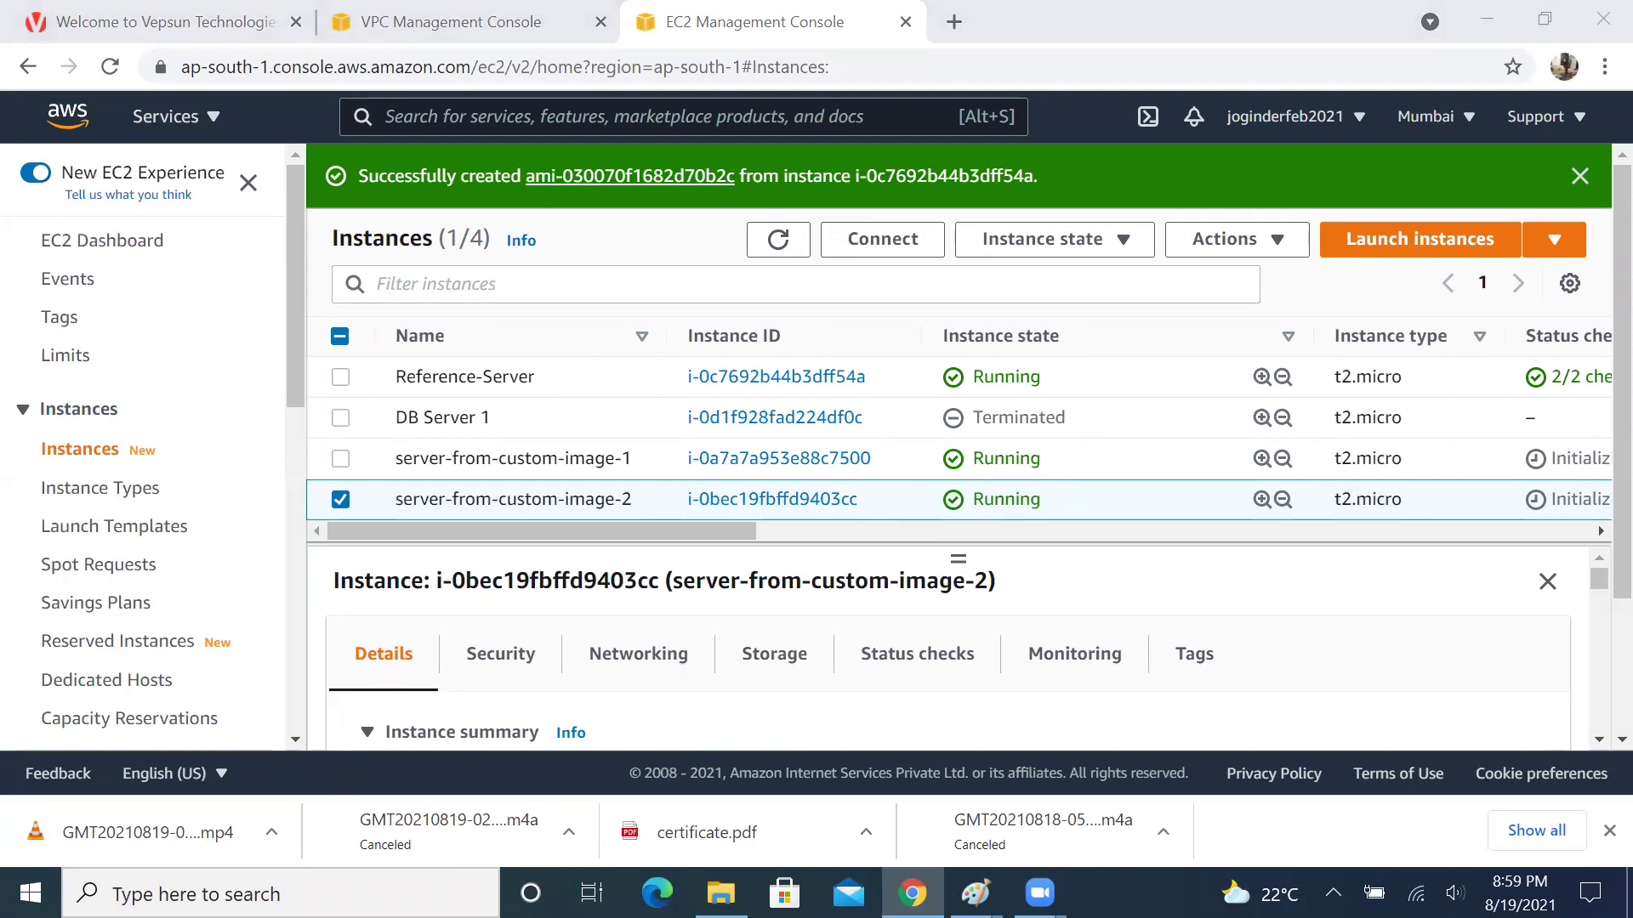
{"action": "left_click", "coordinate": [545, 535]}
{"action": "left_click_drag", "start_coordinate": [545, 537], "coordinate": [686, 549]}
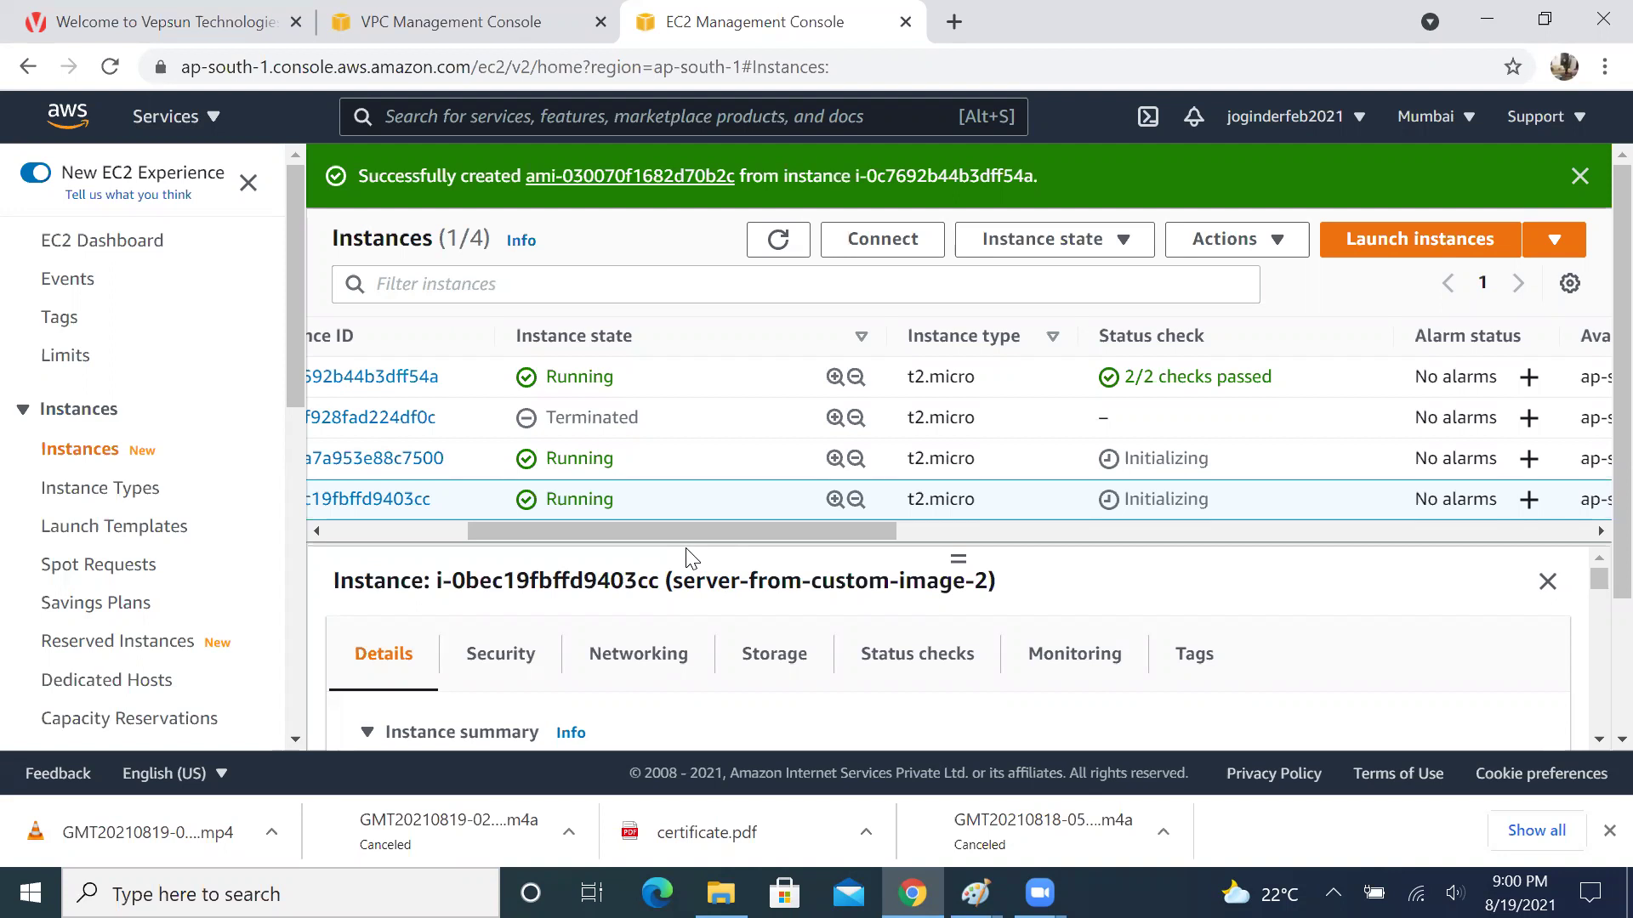
- Refresh until both custom-image instances read 2/2 checks passed, then scroll the table back left
{"action": "left_click", "coordinate": [762, 243]}
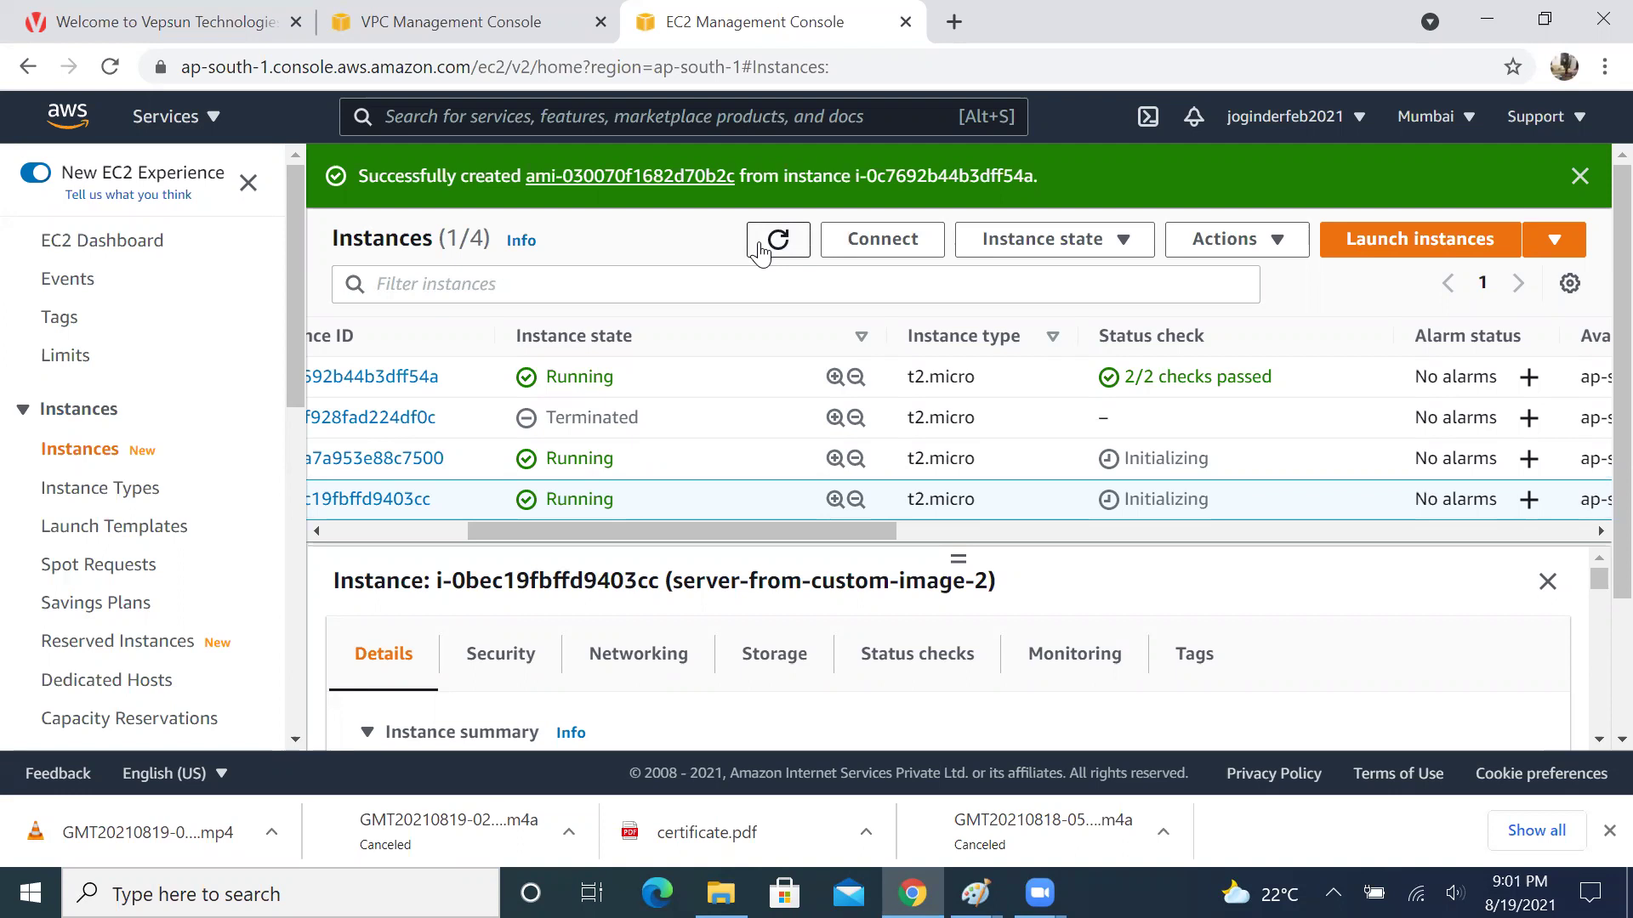
{"action": "left_click", "coordinate": [775, 239]}
{"action": "left_click", "coordinate": [778, 242]}
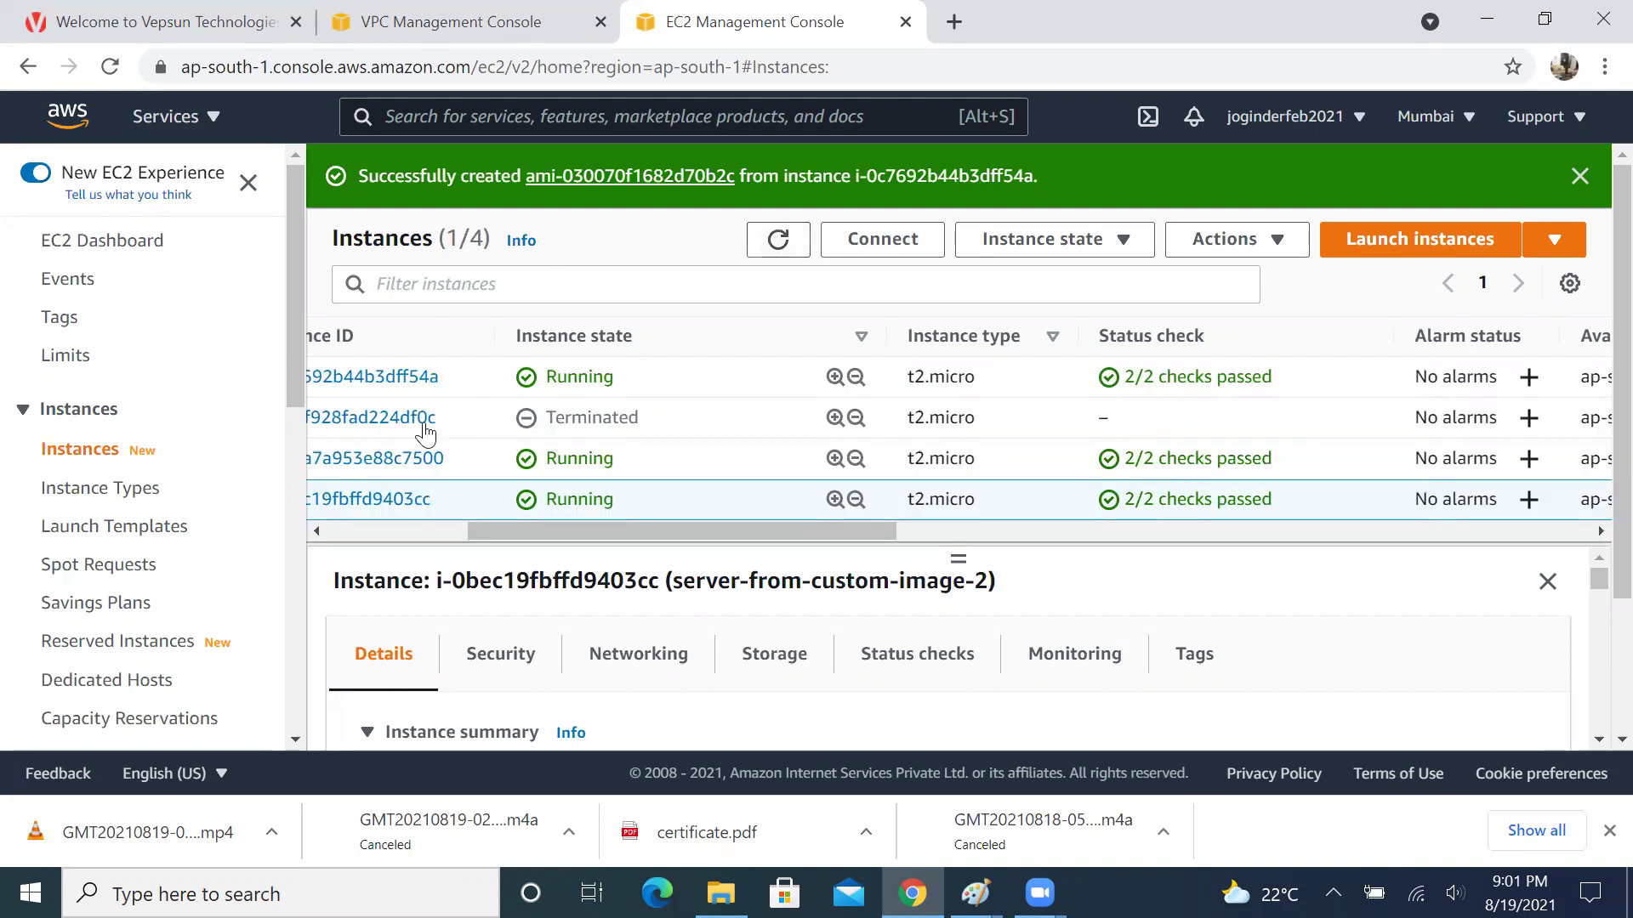
{"action": "left_click_drag", "start_coordinate": [619, 529], "coordinate": [479, 530]}
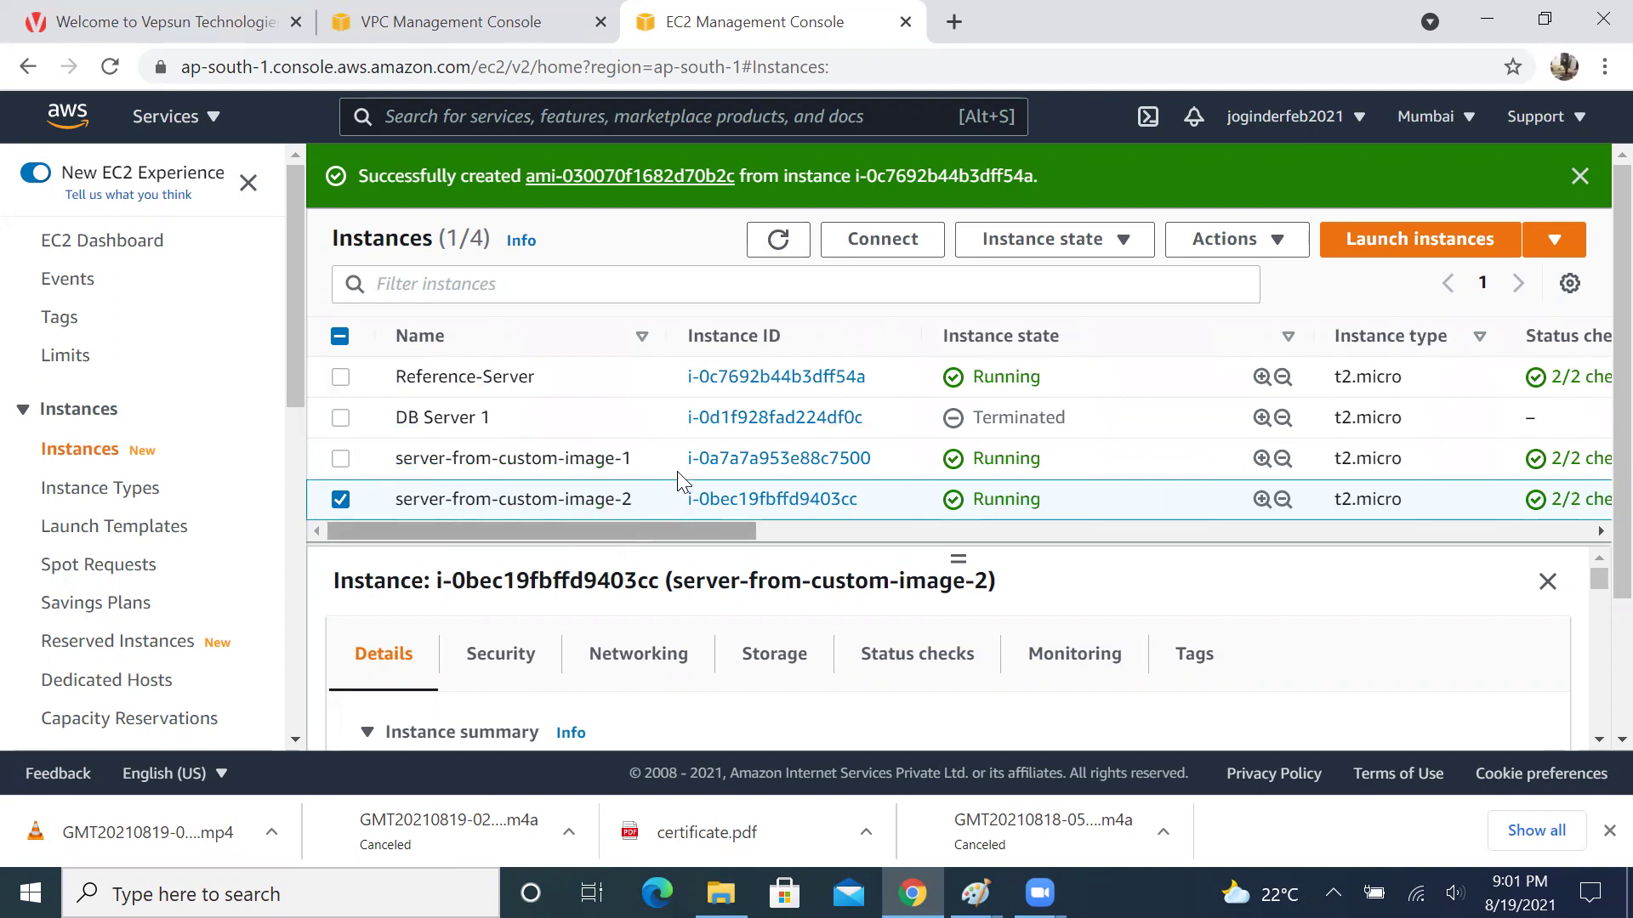
- Copy server-from-custom-image-1's public IPv4 address 13.235.103.37 from its details page
{"action": "mouse_move", "coordinate": [619, 500]}
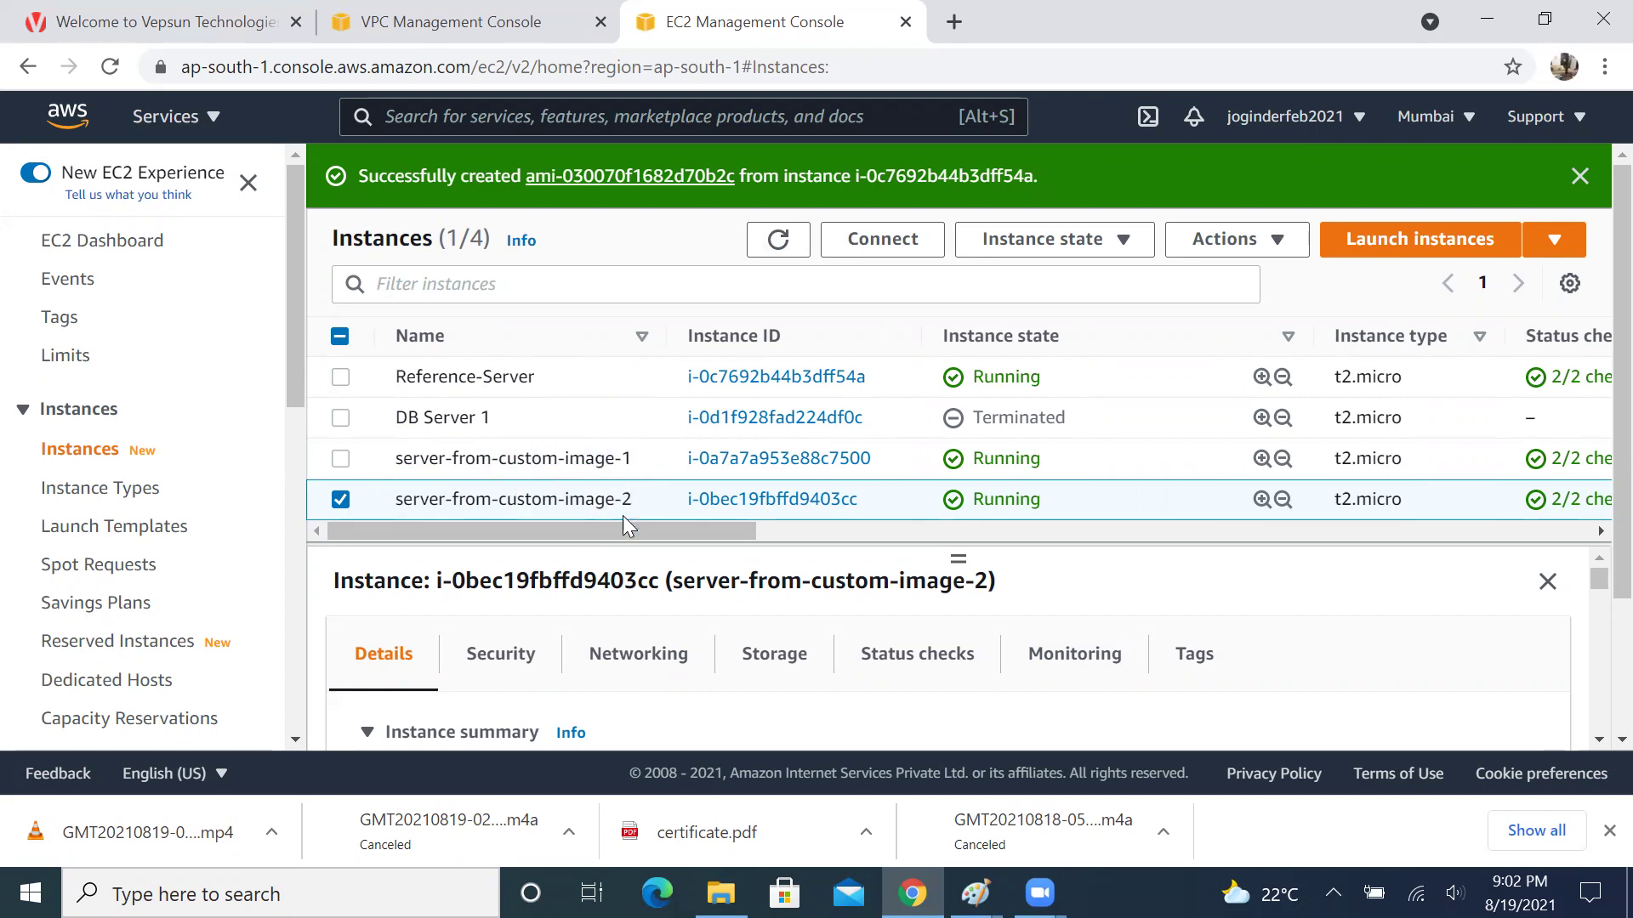
{"action": "left_click", "coordinate": [759, 464]}
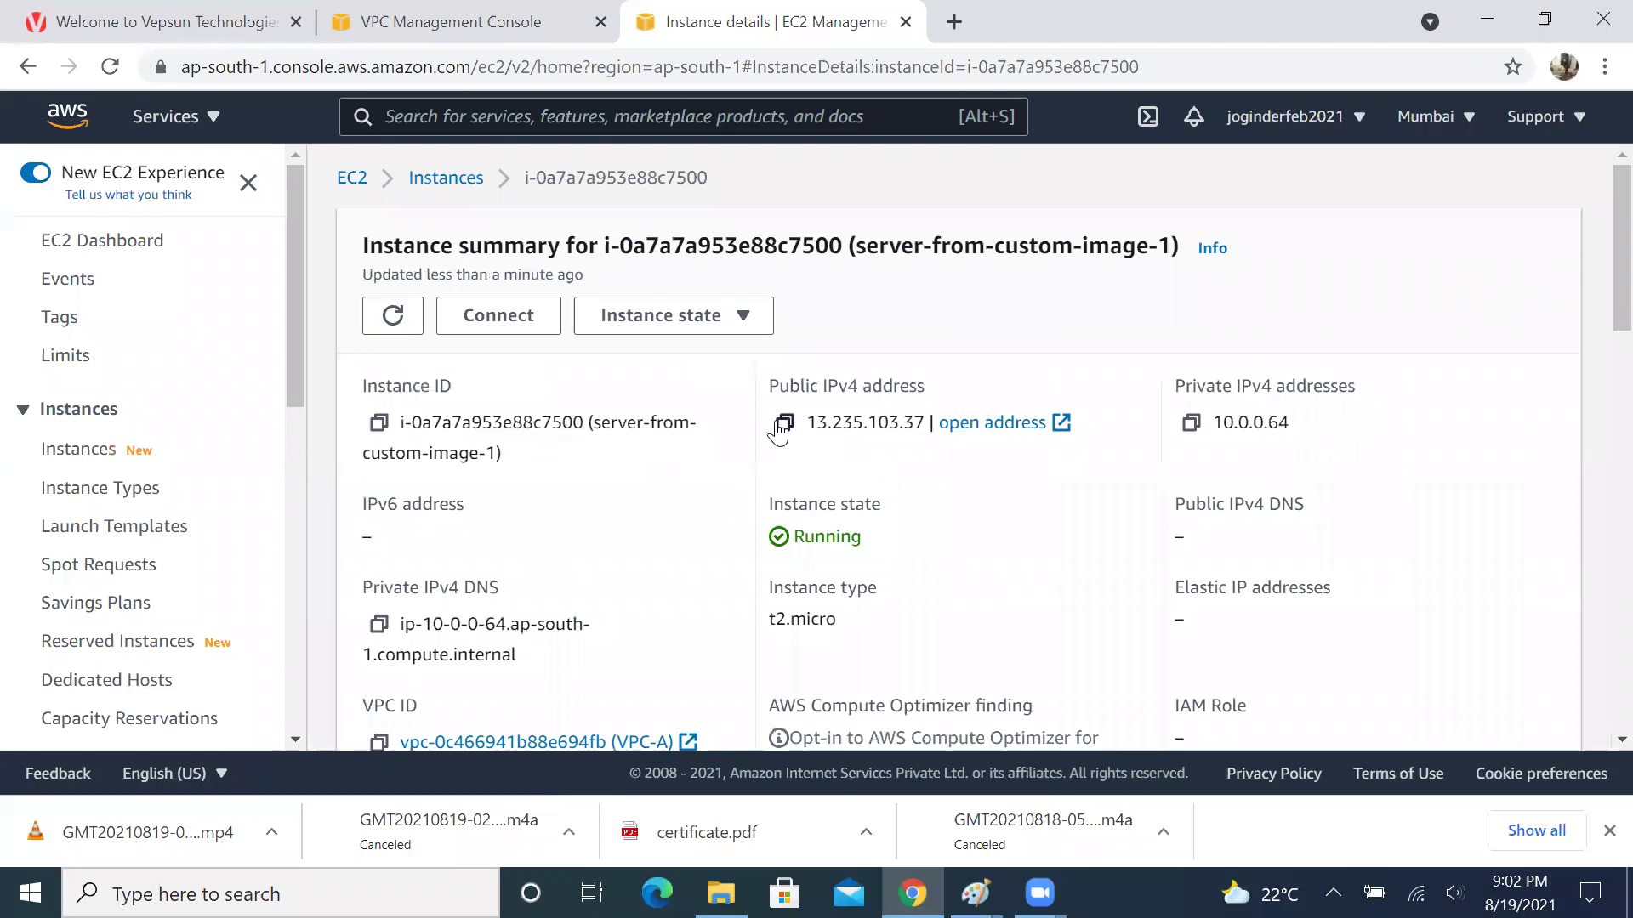
{"action": "left_click", "coordinate": [782, 425]}
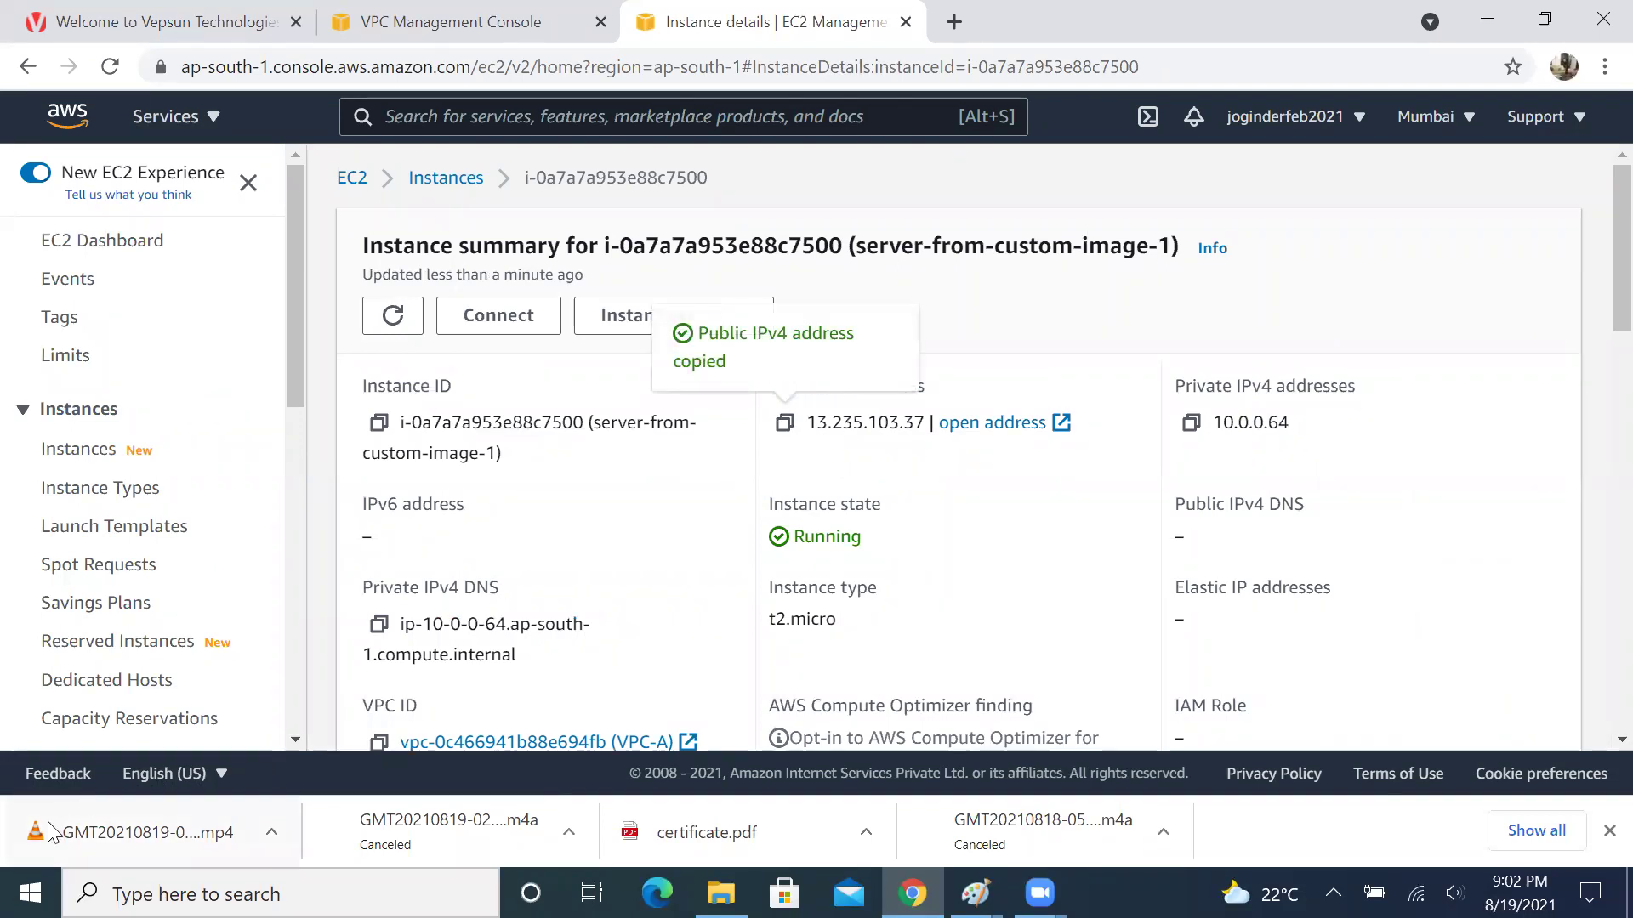
{"action": "right_click", "coordinate": [30, 893]}
- Start Remote Desktop Connection with mstsc and connect to the pasted address 13.235.103.37
{"action": "left_click", "coordinate": [83, 763]}
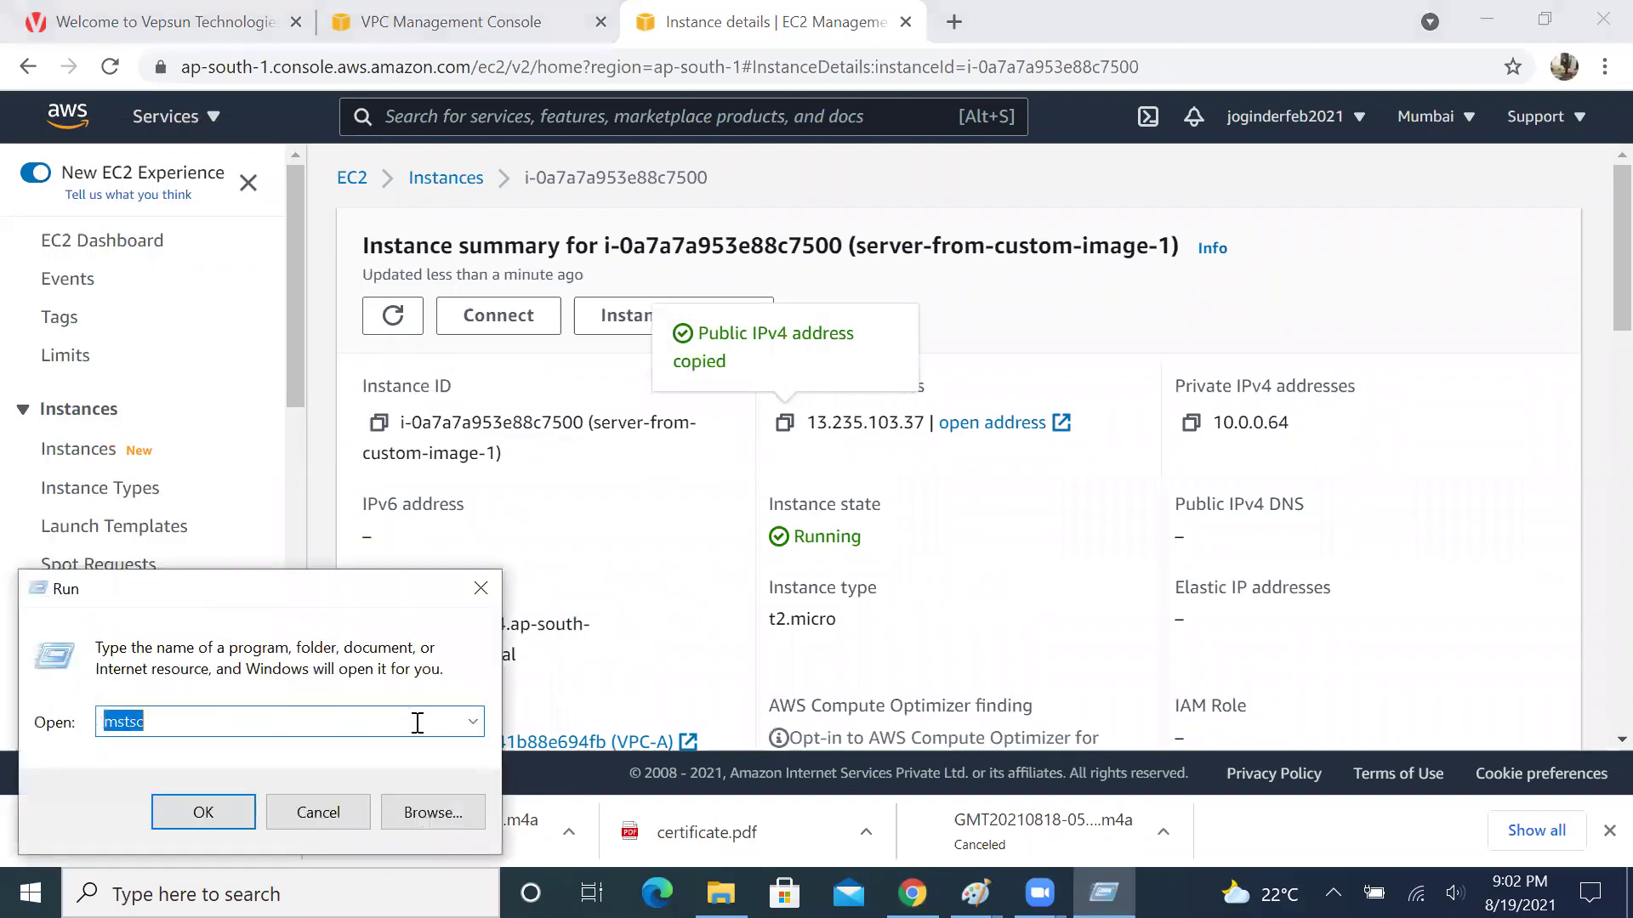
{"action": "left_click", "coordinate": [157, 812]}
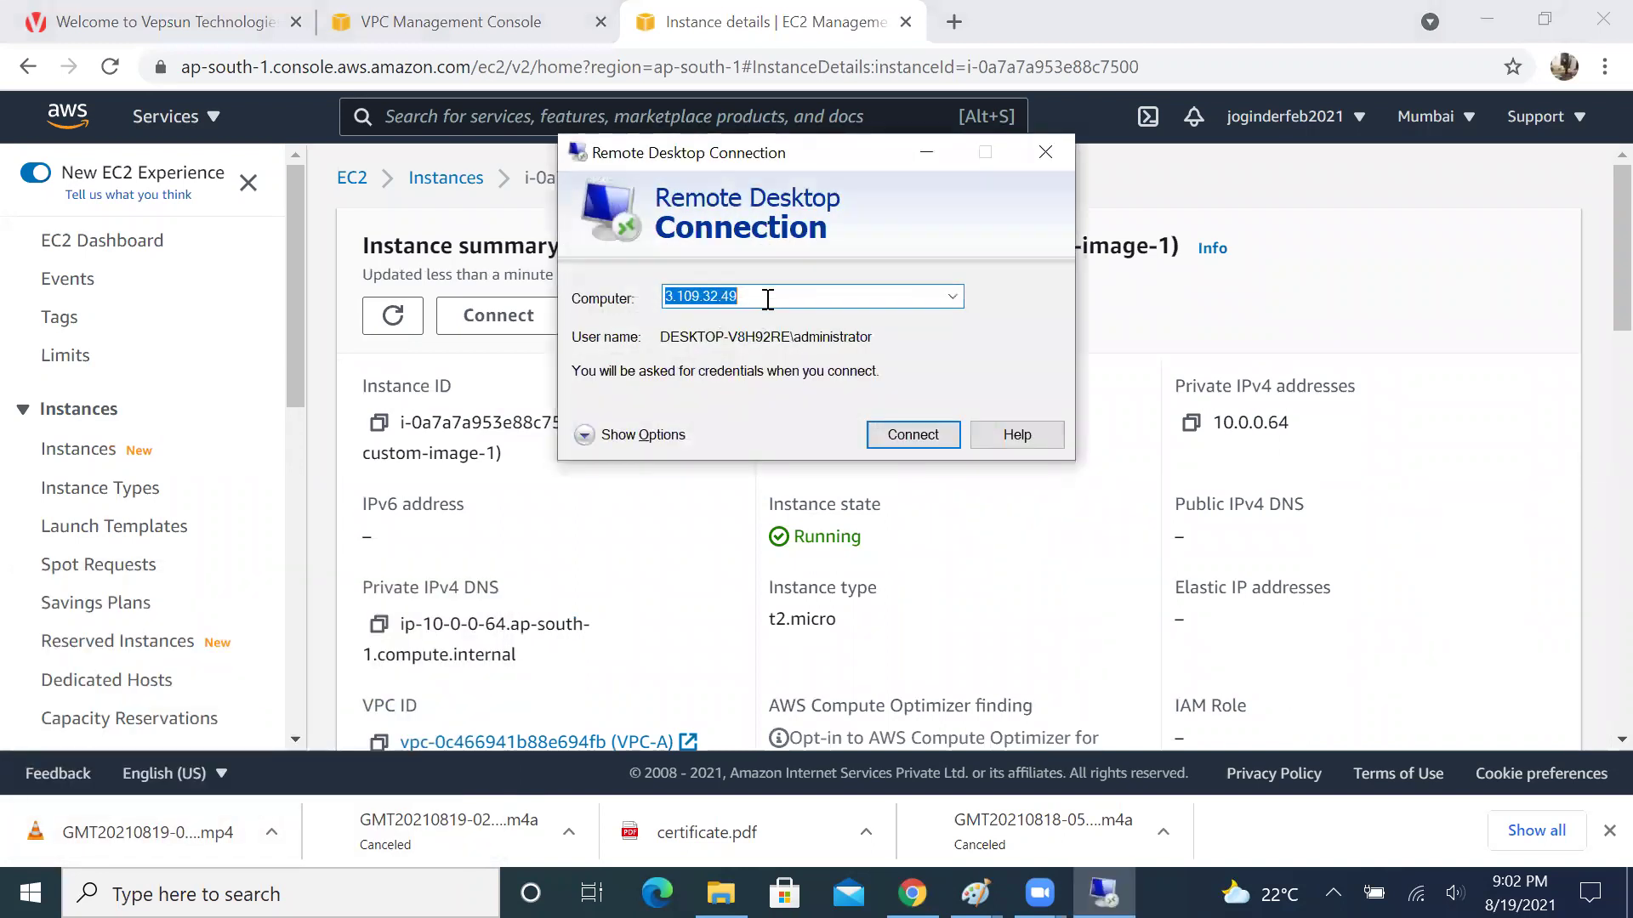
{"action": "key", "text": "BackSpace"}
{"action": "key", "text": "ctrl+v"}
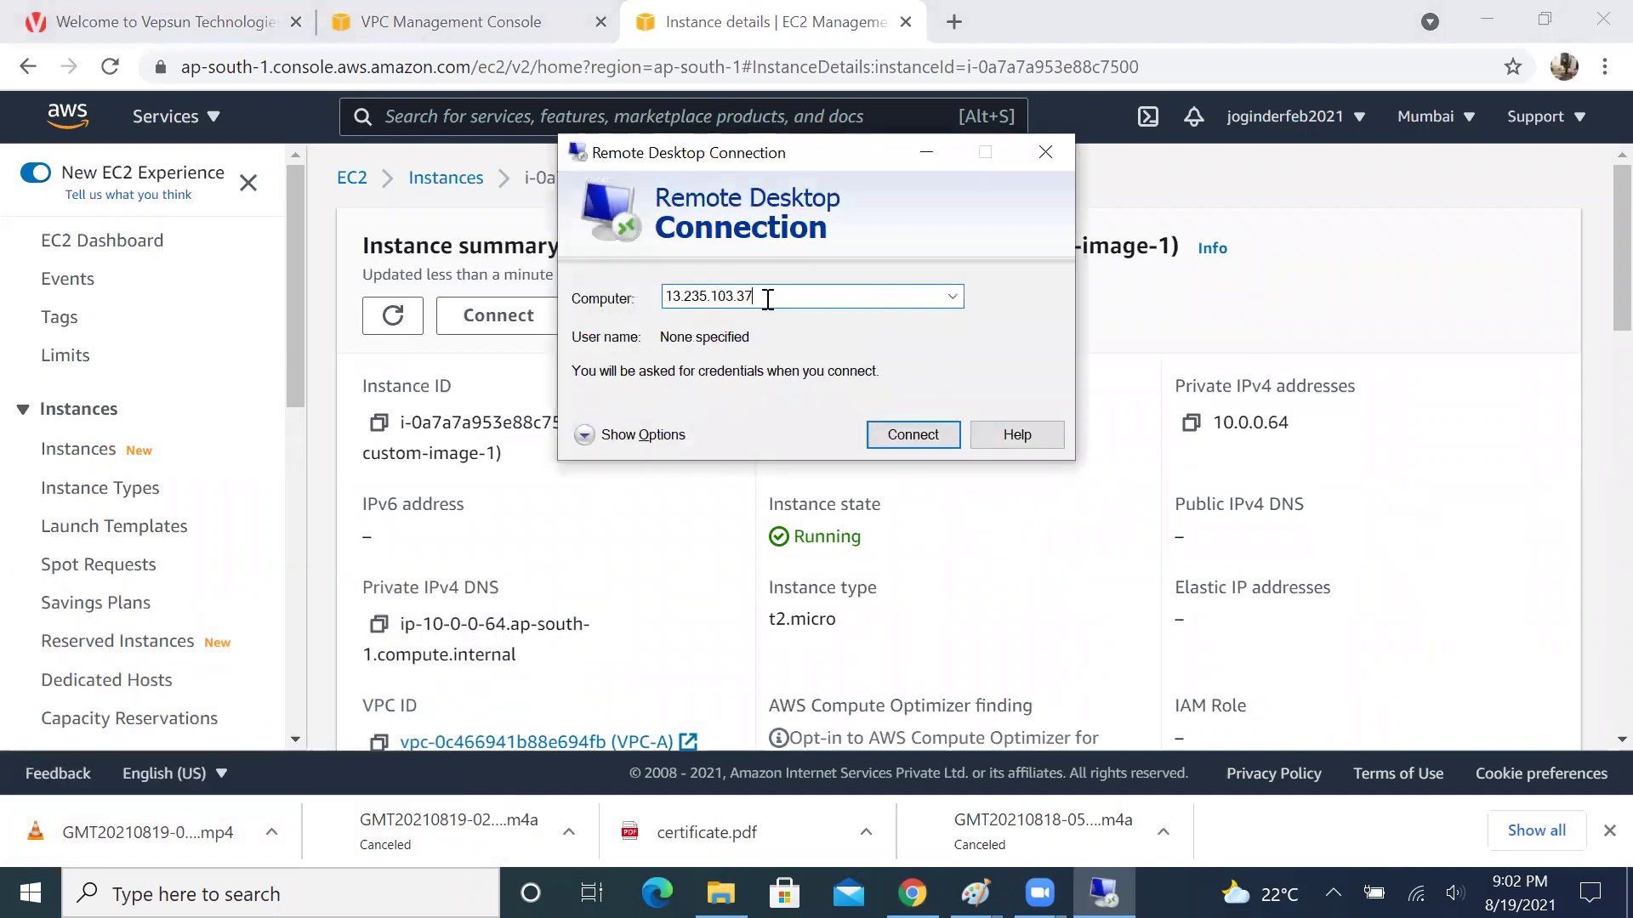
{"action": "left_click", "coordinate": [911, 432]}
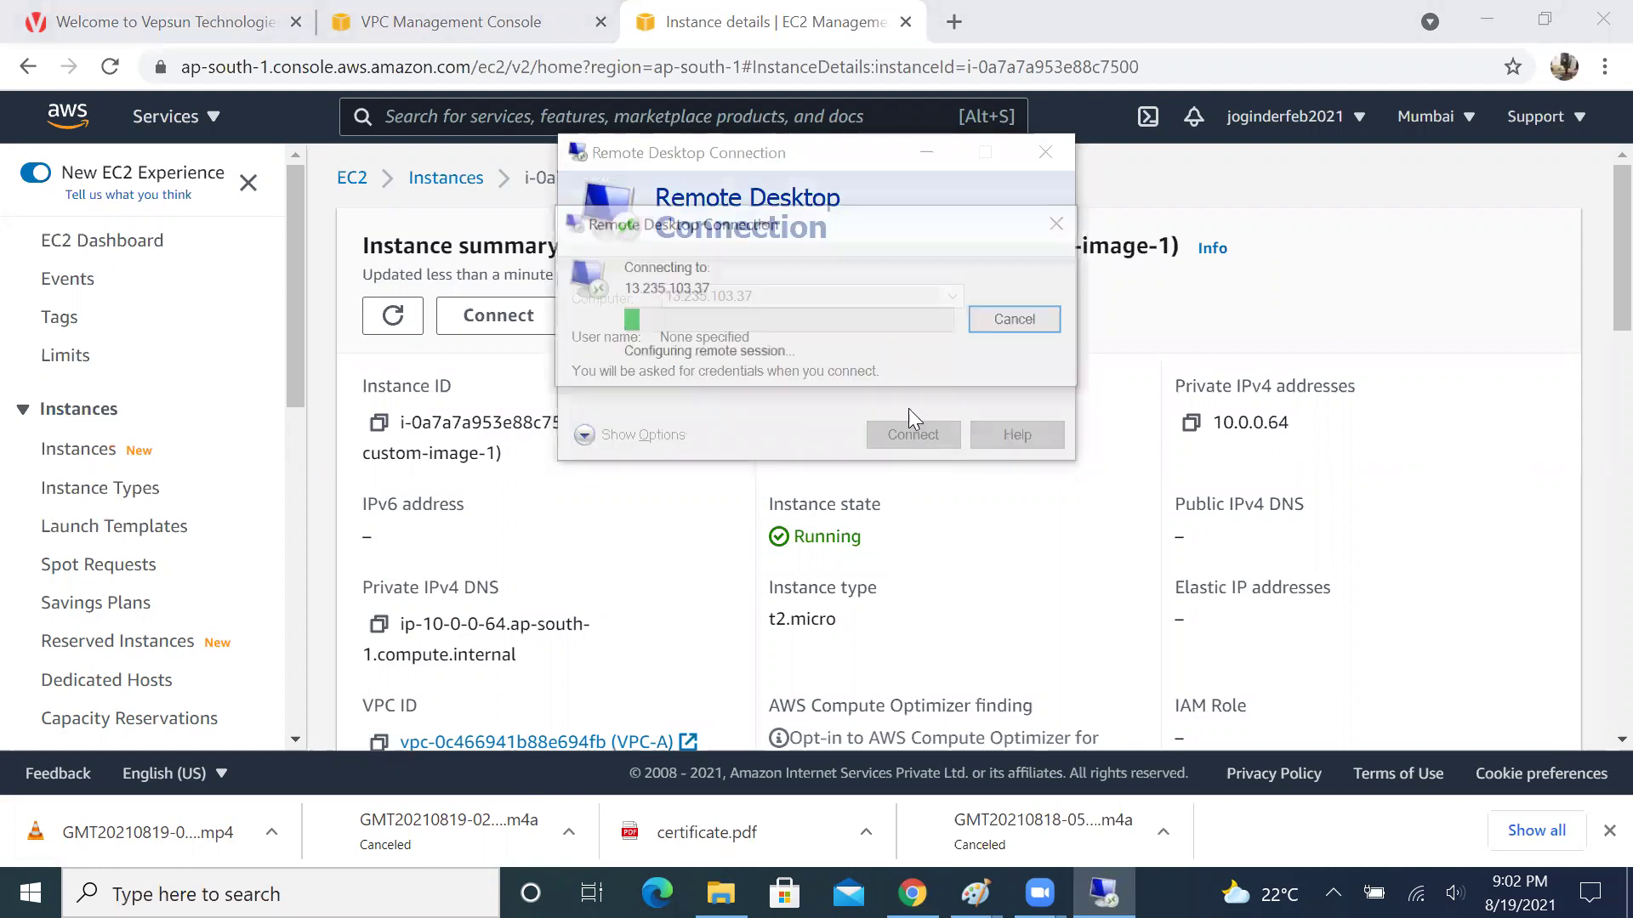
- Sign in as administrator with the account password and accept the certificate warning
{"action": "type", "text": "administrator"}
{"action": "left_click", "coordinate": [755, 330]}
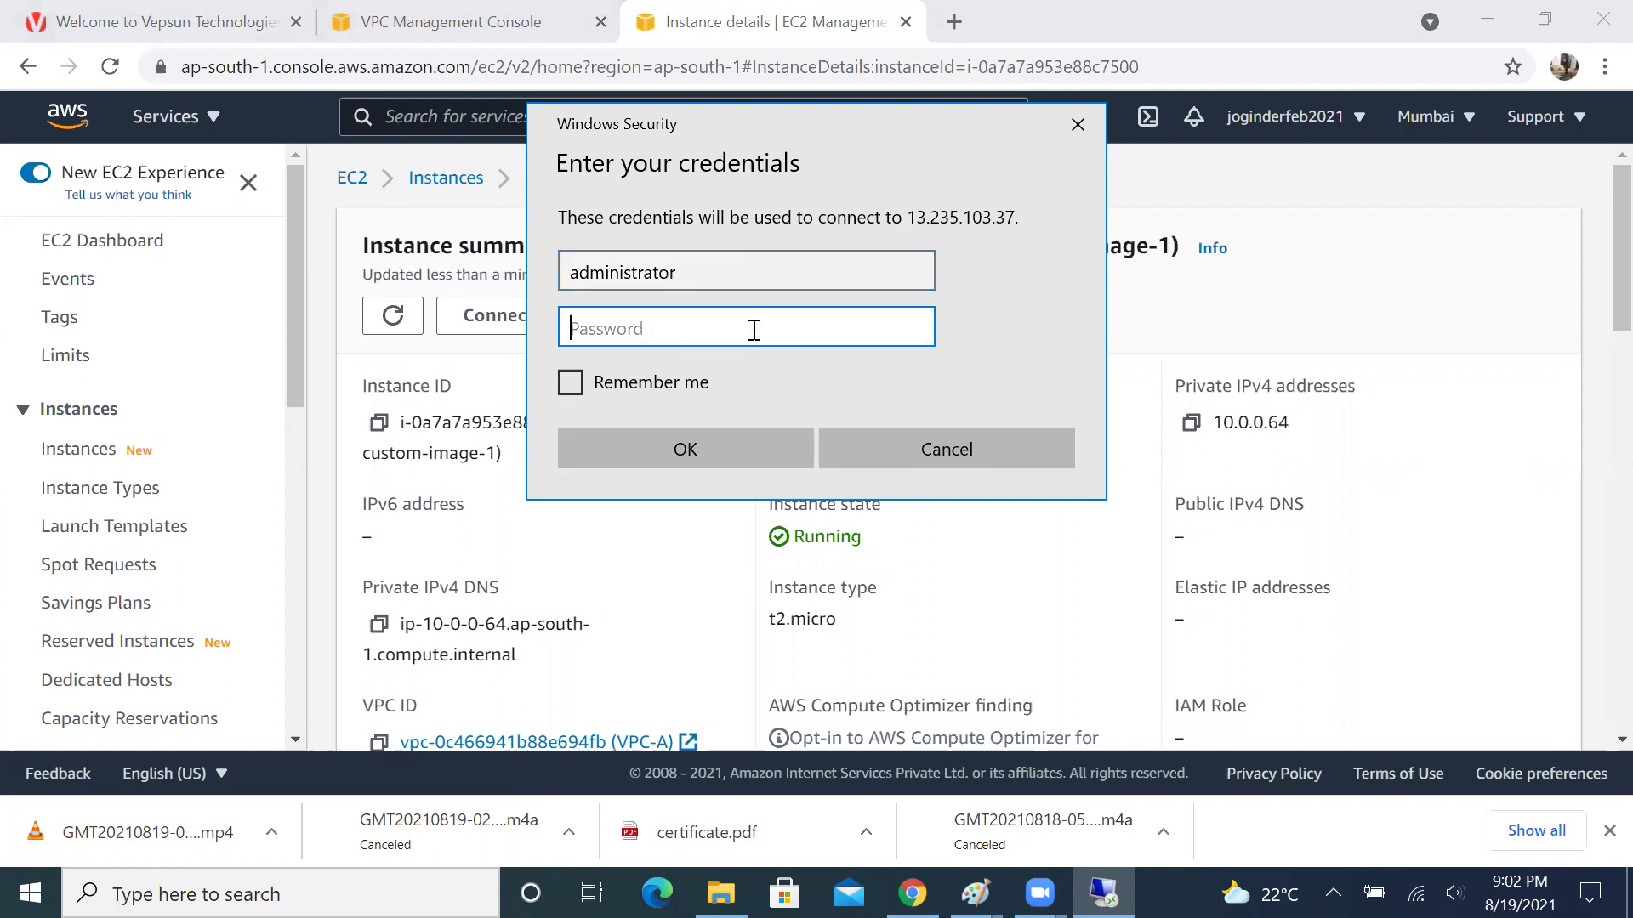
{"action": "type", "text": "•••••••••"}
{"action": "left_click", "coordinate": [917, 329]}
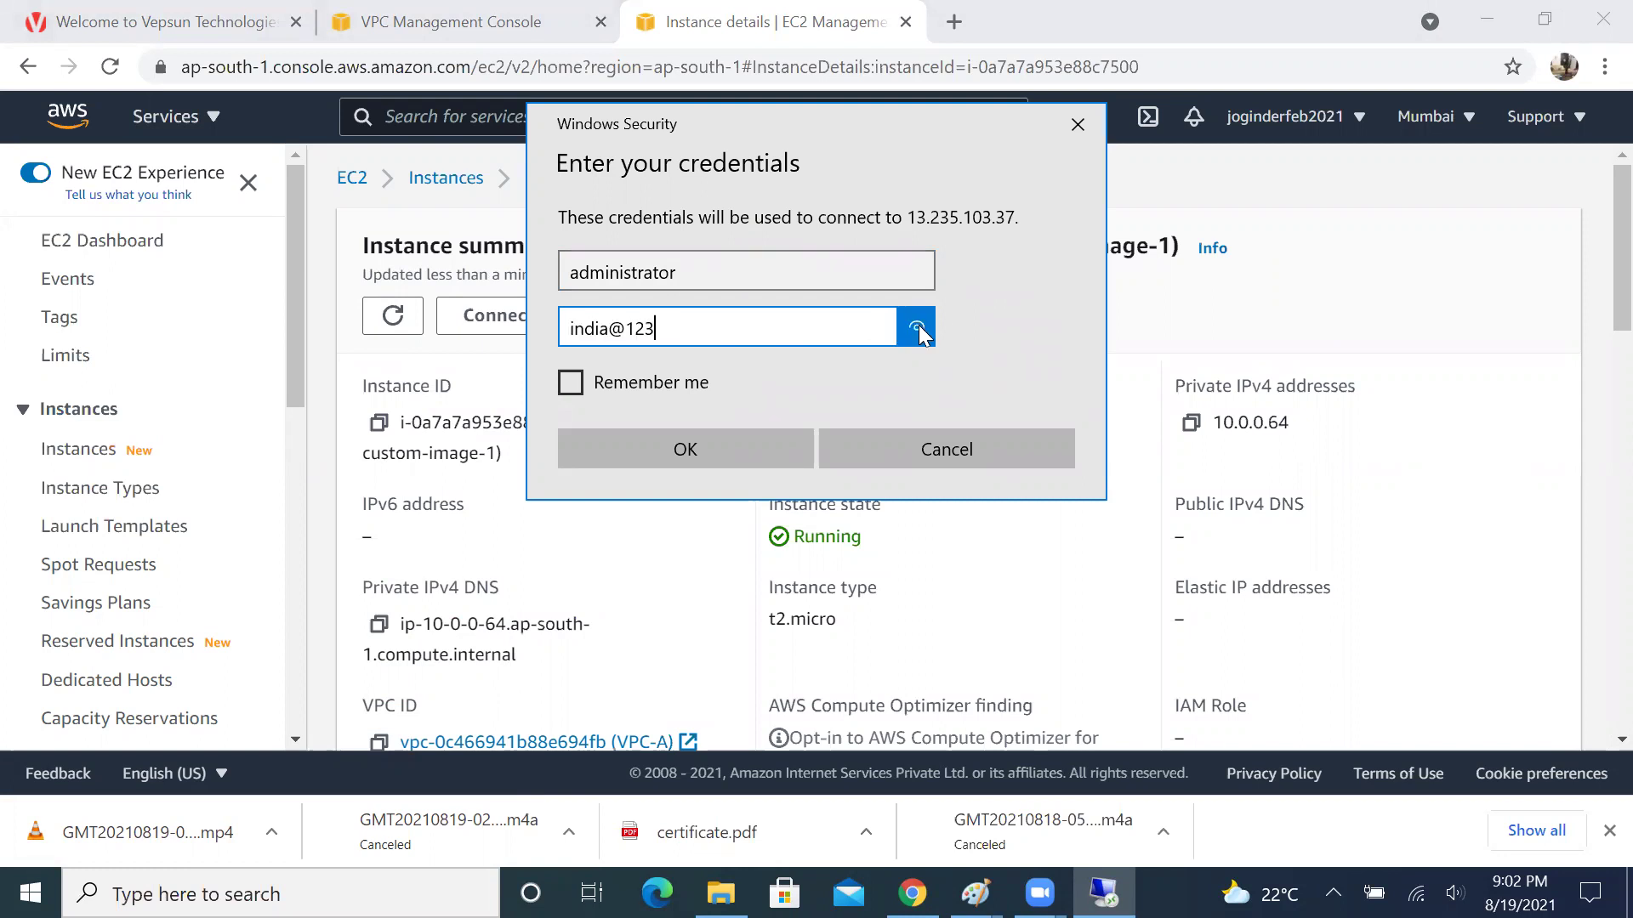
{"action": "left_click", "coordinate": [692, 446]}
{"action": "key", "text": "Return"}
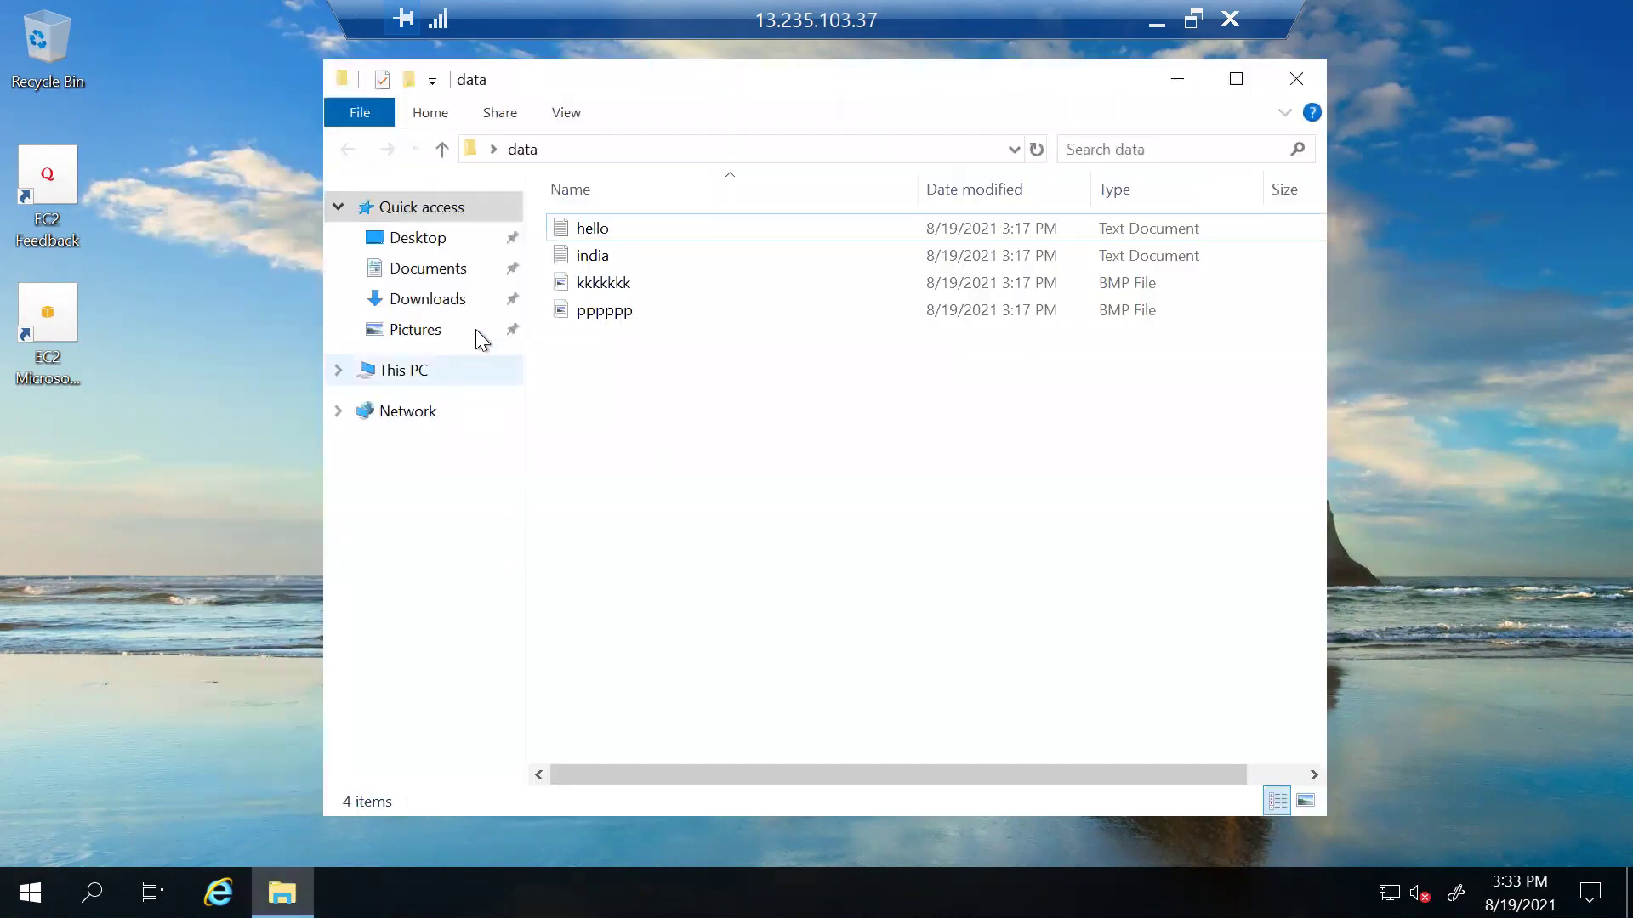
- Confirm Local Disk (C:) holds the bharat file, then close the explorer window
{"action": "left_click", "coordinate": [410, 373]}
{"action": "double_click", "coordinate": [636, 553]}
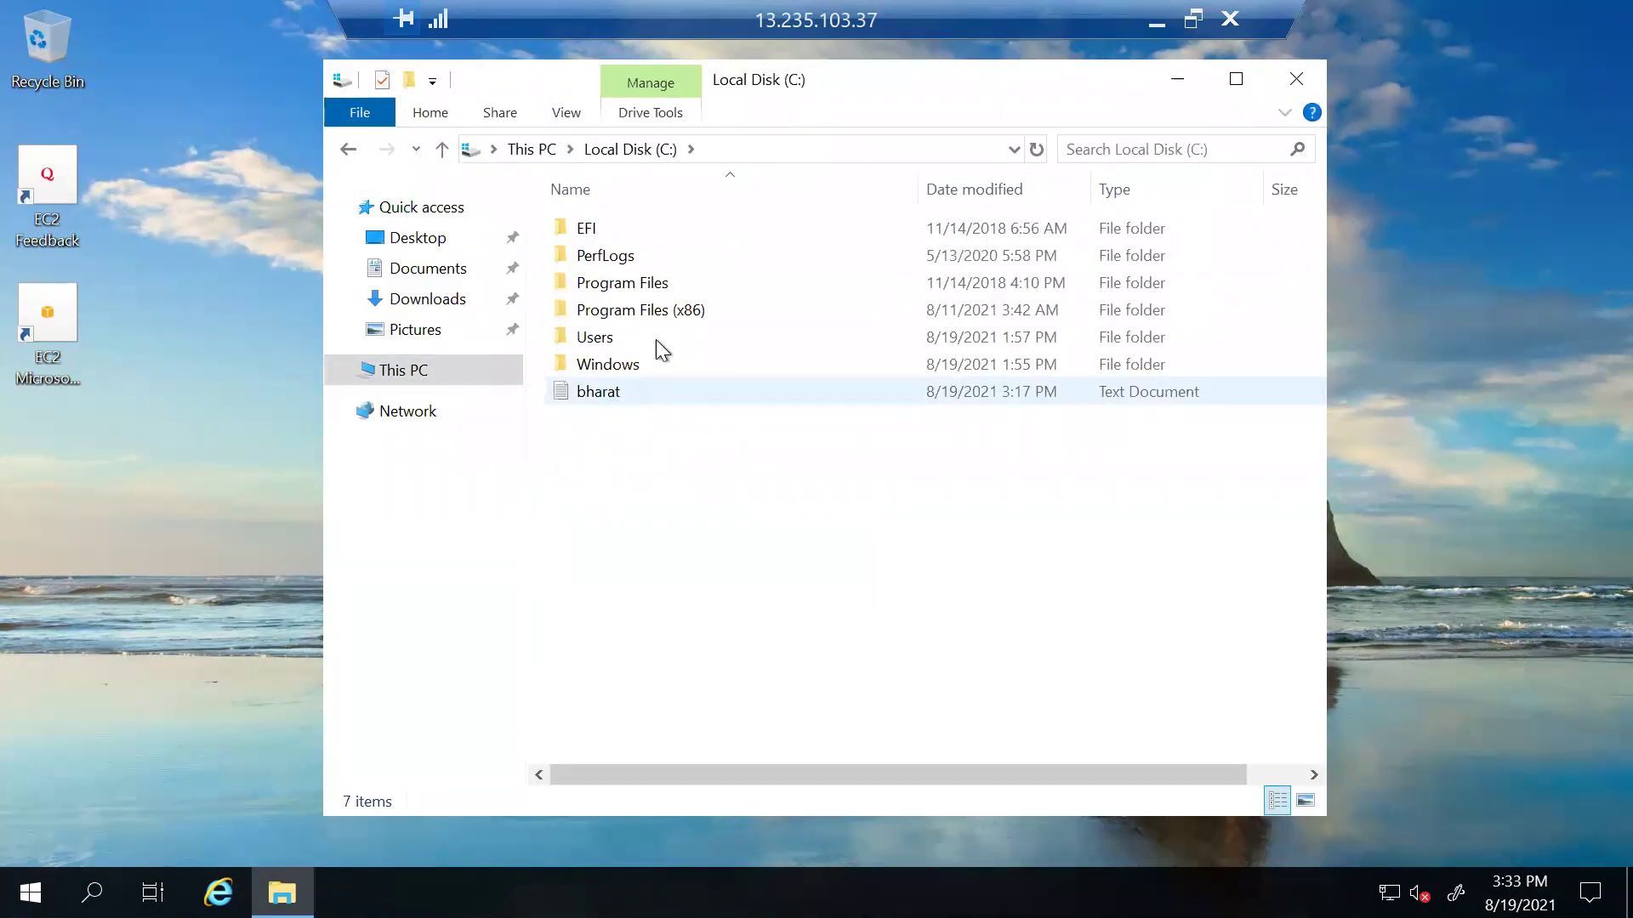
{"action": "left_click", "coordinate": [1177, 78]}
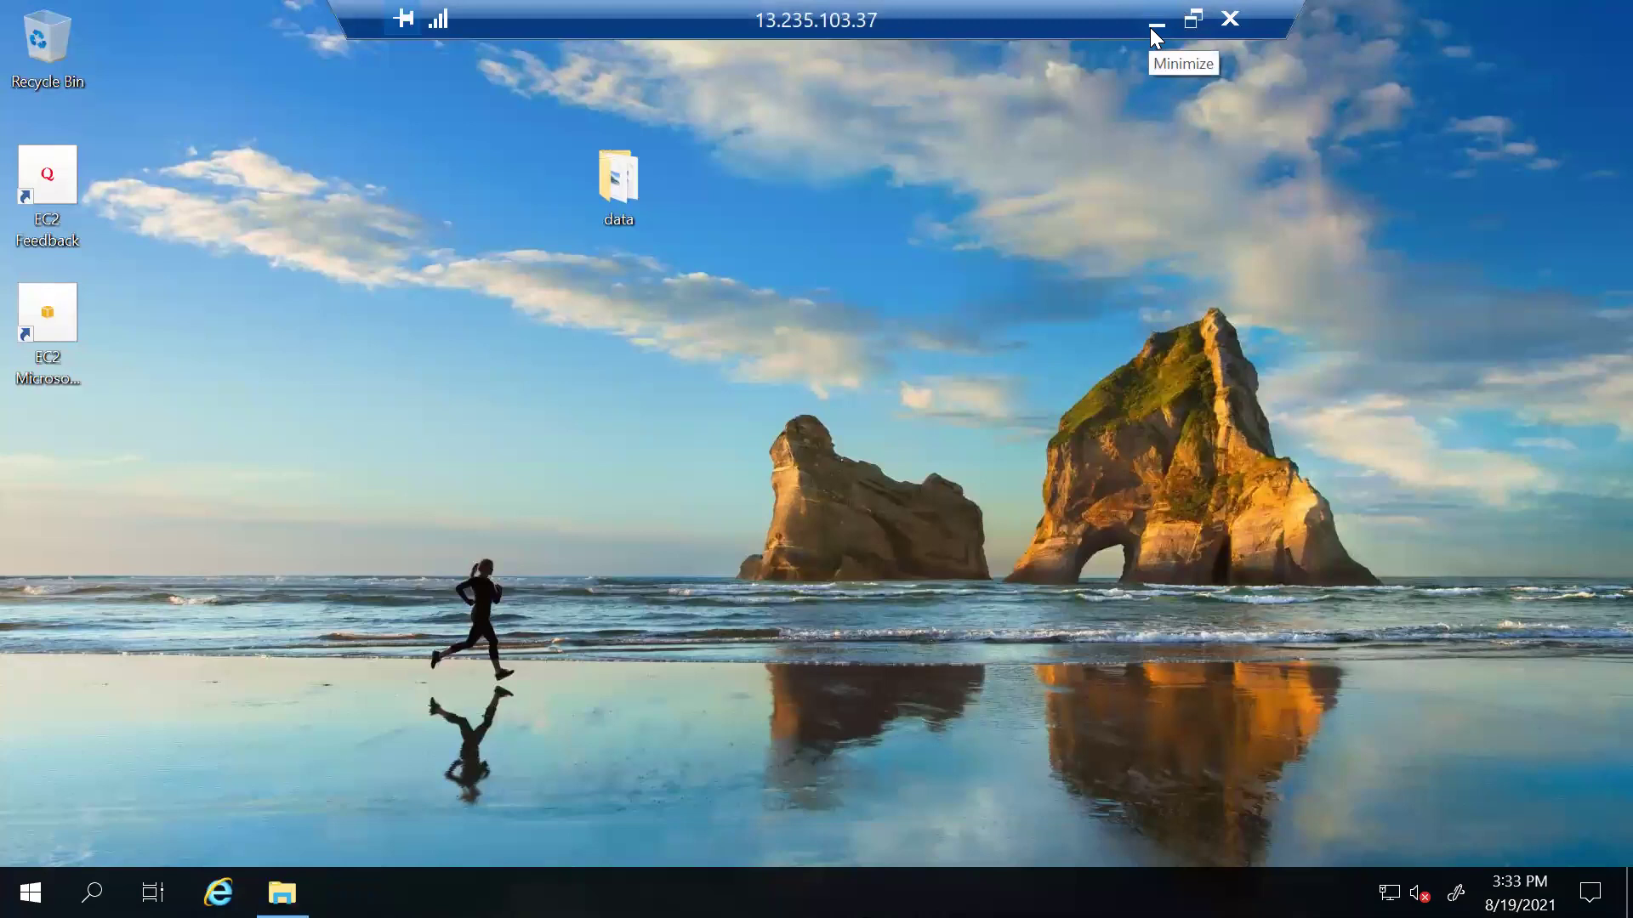
- Shrink the 13.235.103.37 remote session into a window to reach the EC2 console
{"action": "left_click", "coordinate": [1154, 27]}
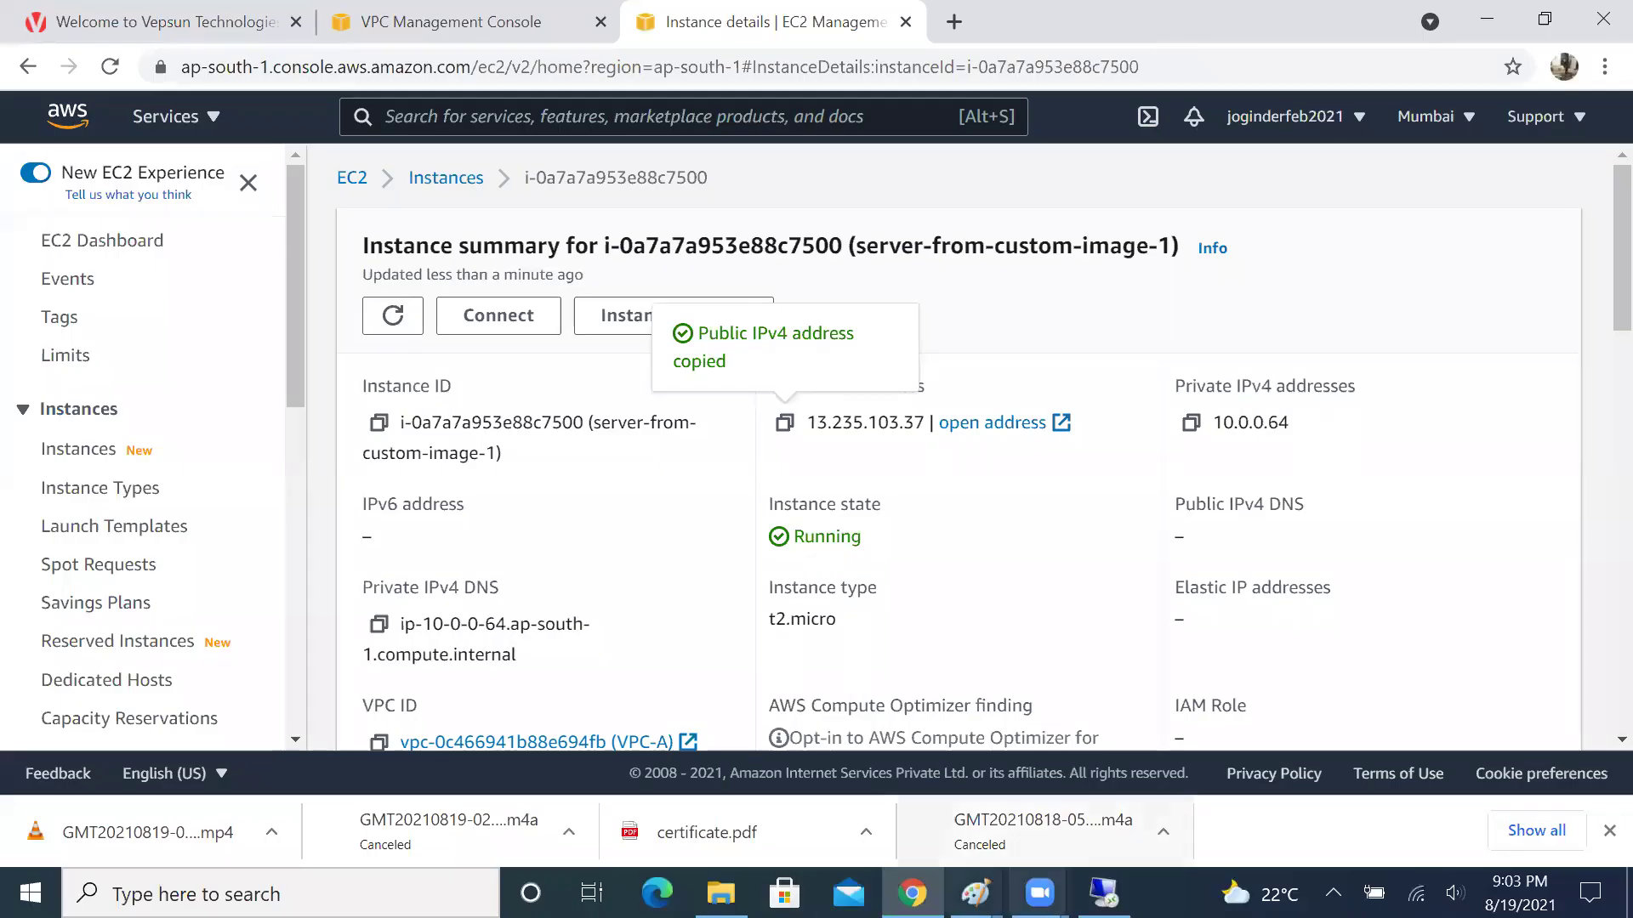
{"action": "left_click", "coordinate": [1103, 893]}
{"action": "left_click", "coordinate": [1199, 19]}
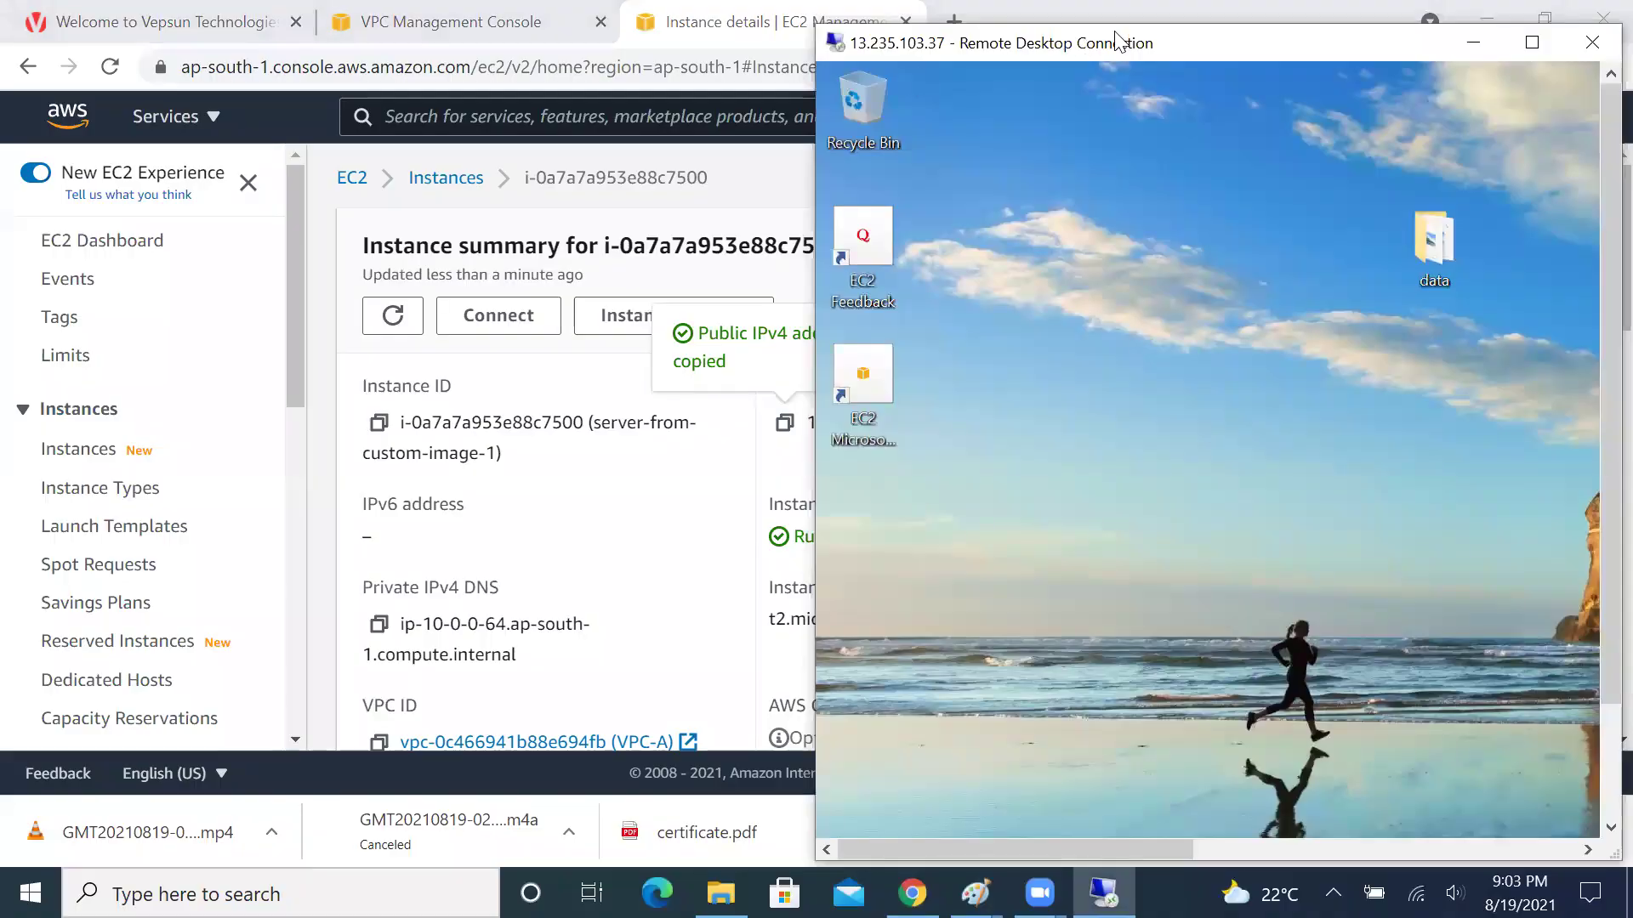
{"action": "double_click", "coordinate": [1118, 40]}
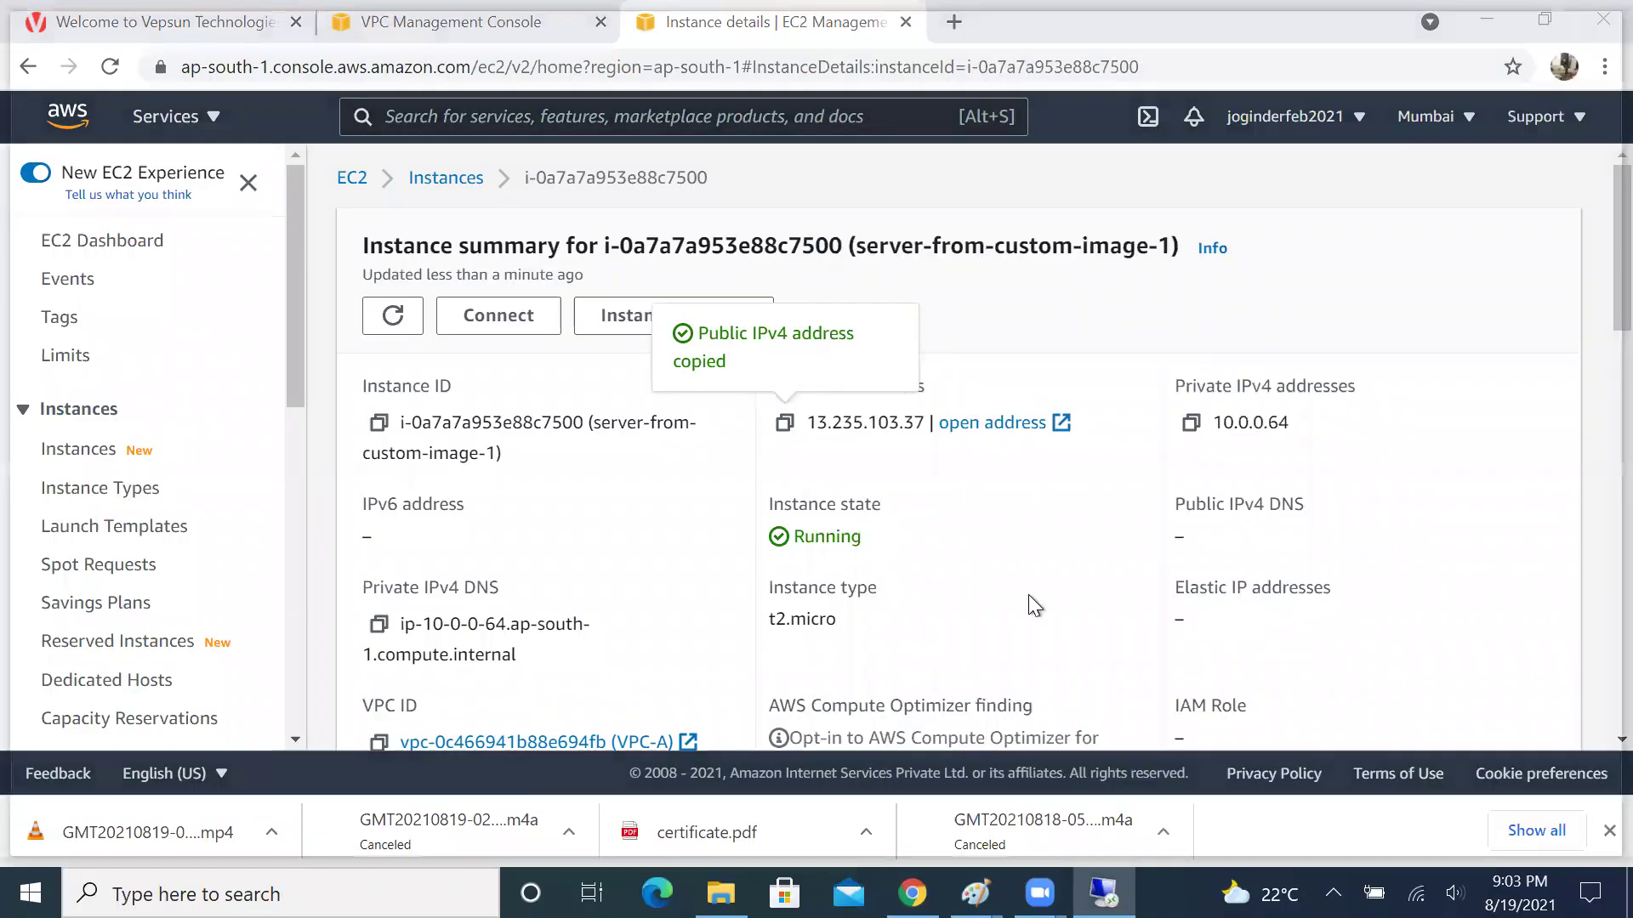
{"action": "left_click", "coordinate": [1204, 21]}
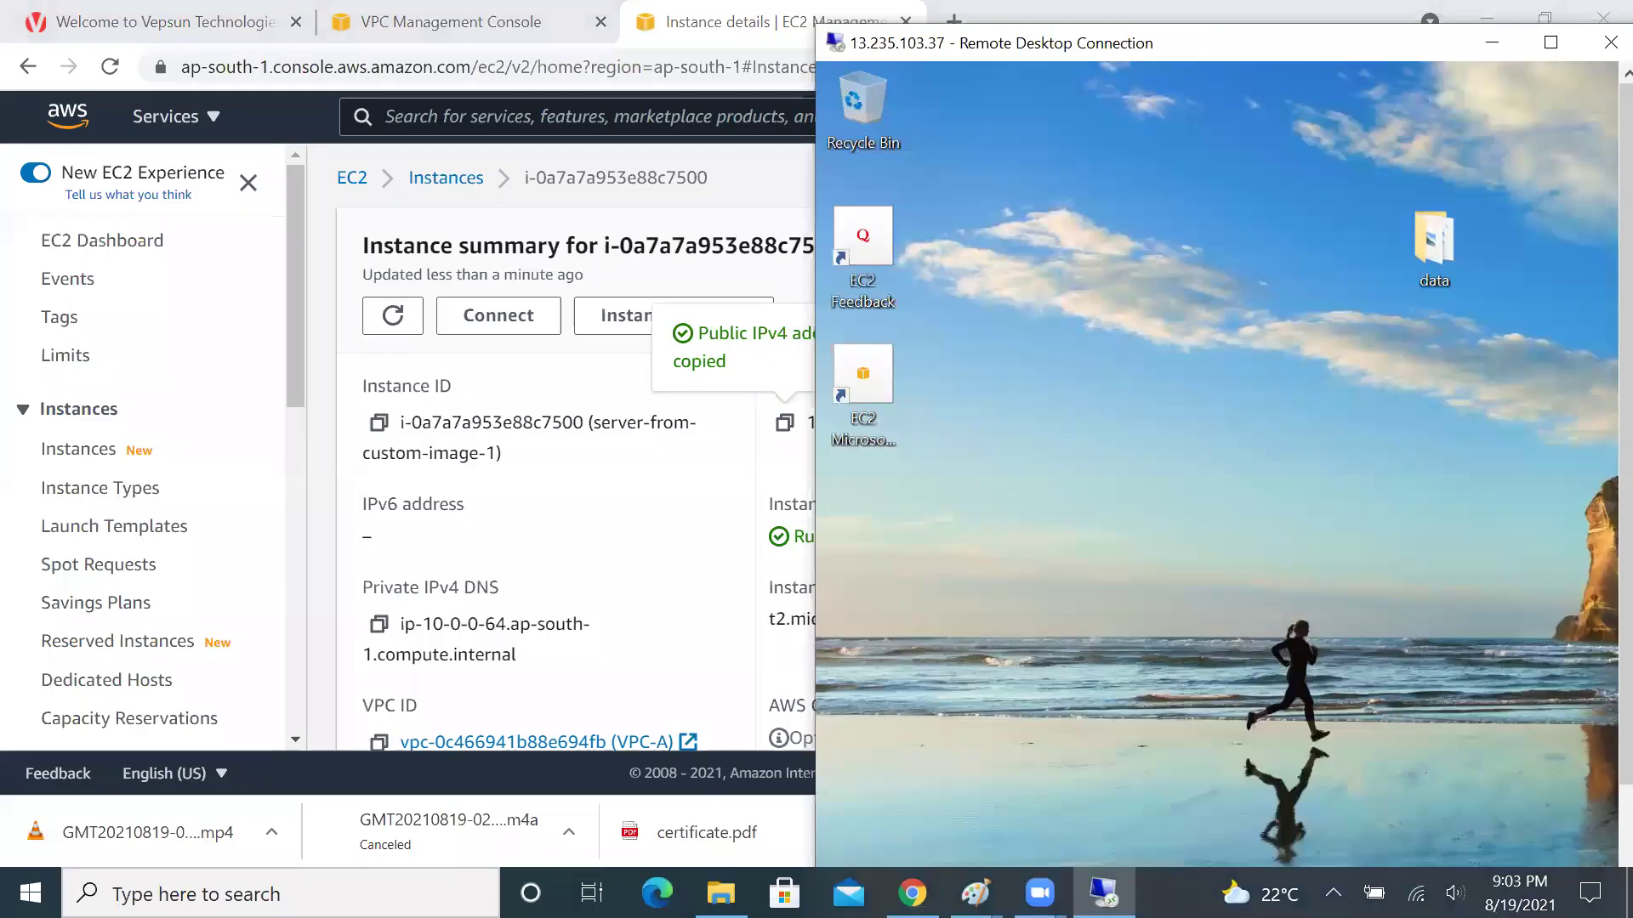
- Open server-from-custom-image-2's details and copy its public IPv4 address 13.127.177.163
{"action": "left_click", "coordinate": [445, 178]}
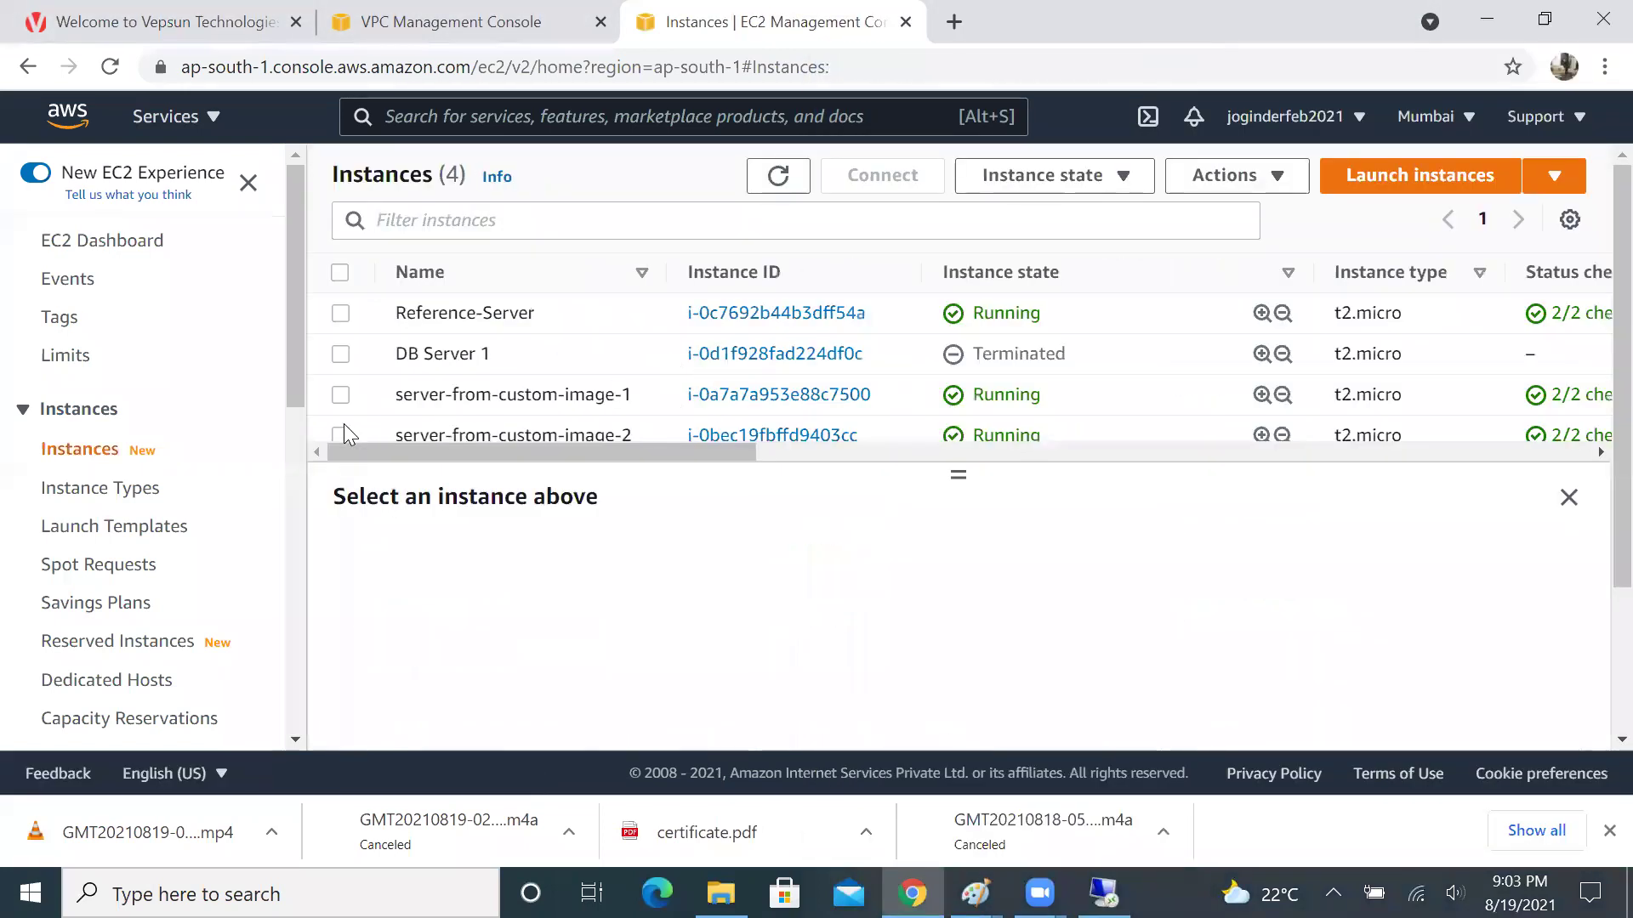
{"action": "left_click", "coordinate": [341, 430]}
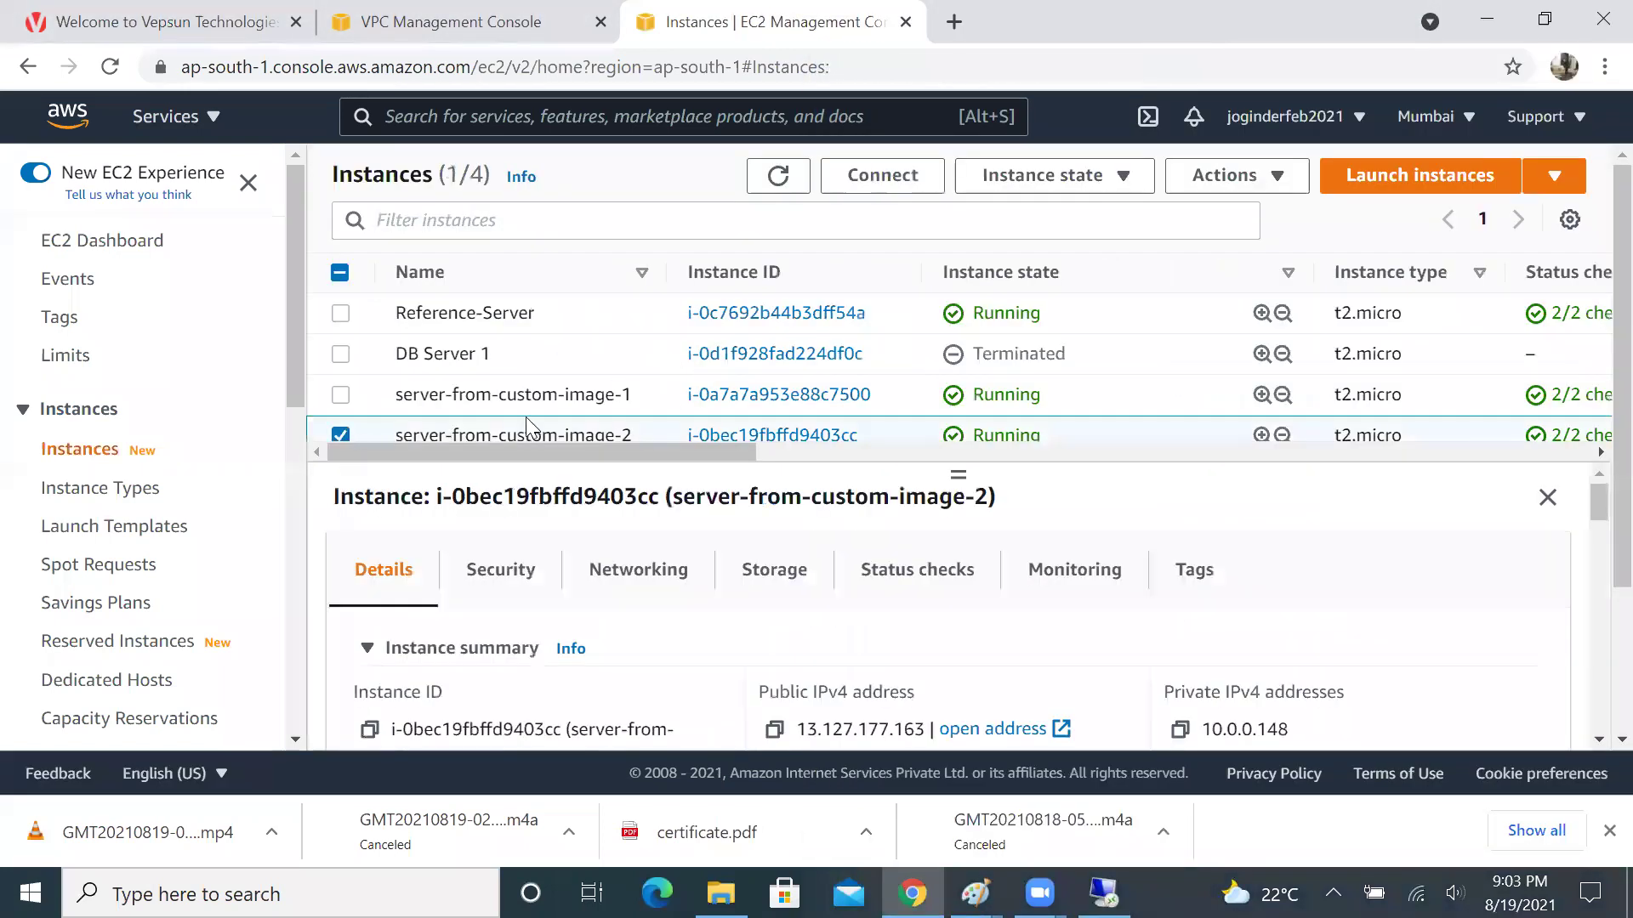
{"action": "left_click", "coordinate": [761, 436]}
{"action": "left_click", "coordinate": [785, 429]}
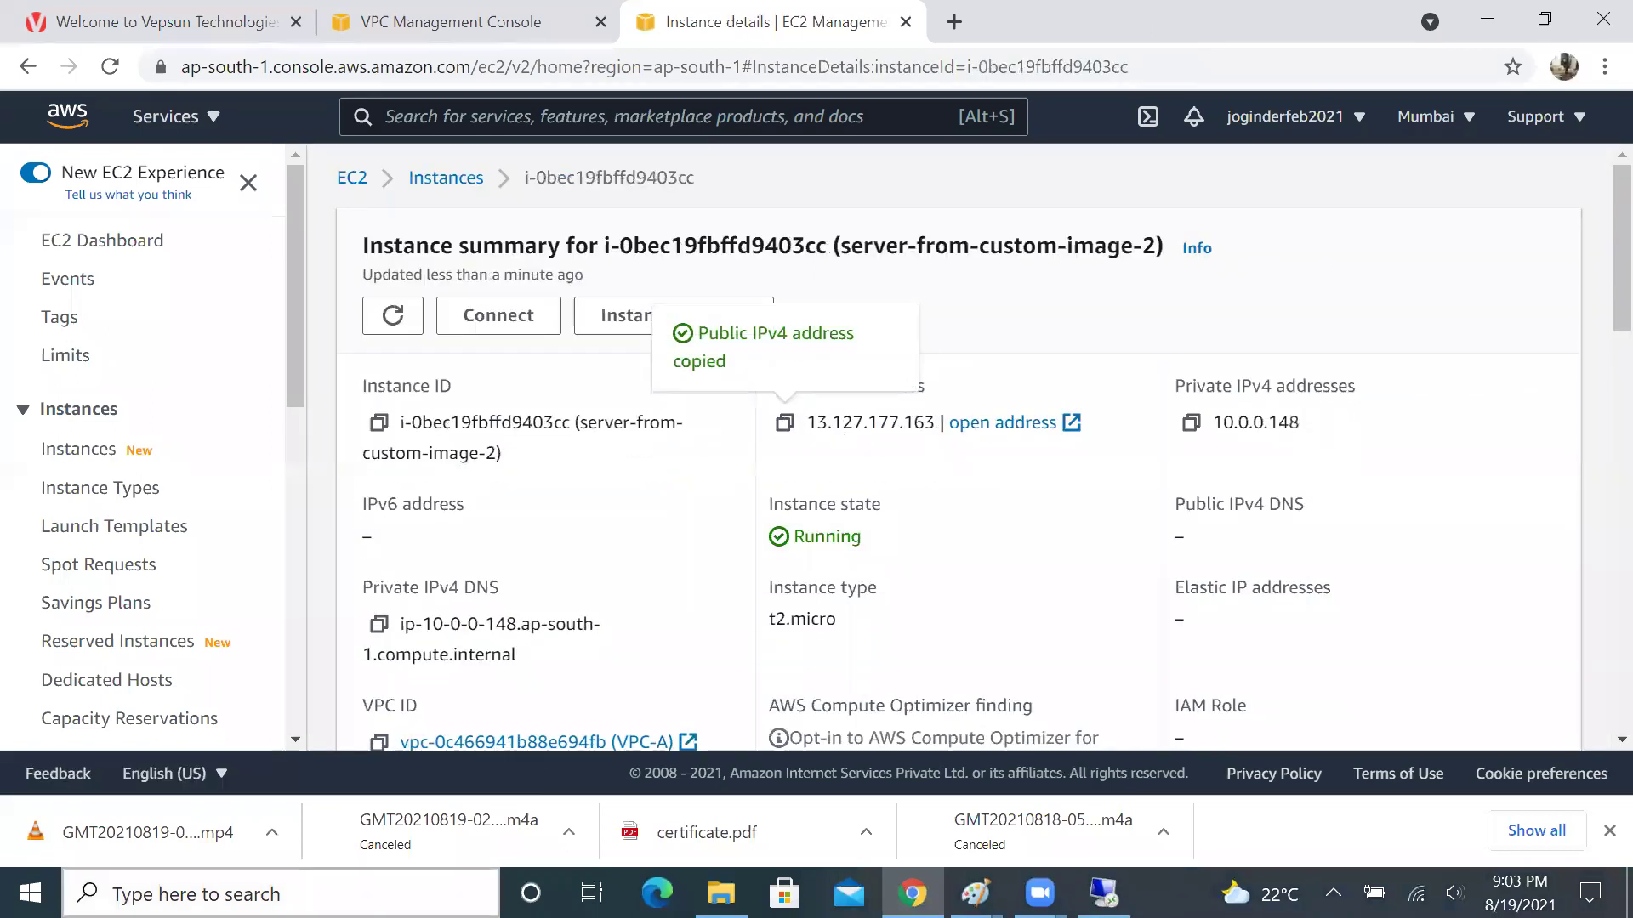
{"action": "right_click", "coordinate": [31, 893]}
{"action": "left_click", "coordinate": [100, 781]}
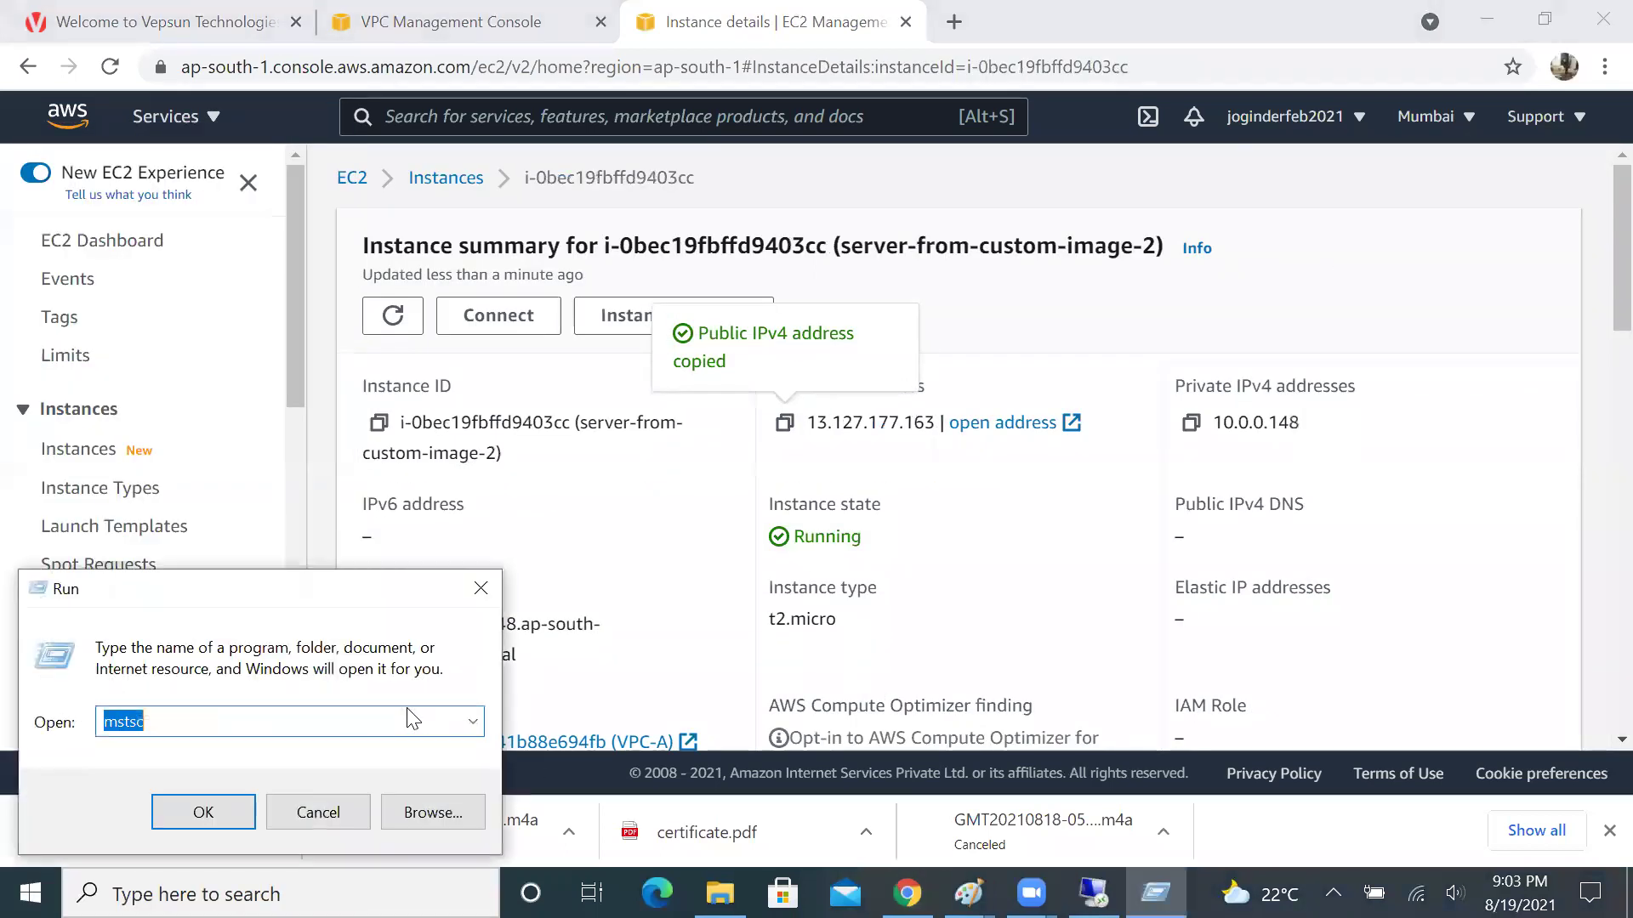
- Launch mstsc and connect to the pasted address 13.127.177.163
{"action": "key", "text": "Return"}
{"action": "key", "text": "BackSpace"}
{"action": "key", "text": "ctrl+v"}
{"action": "key", "text": "Return"}
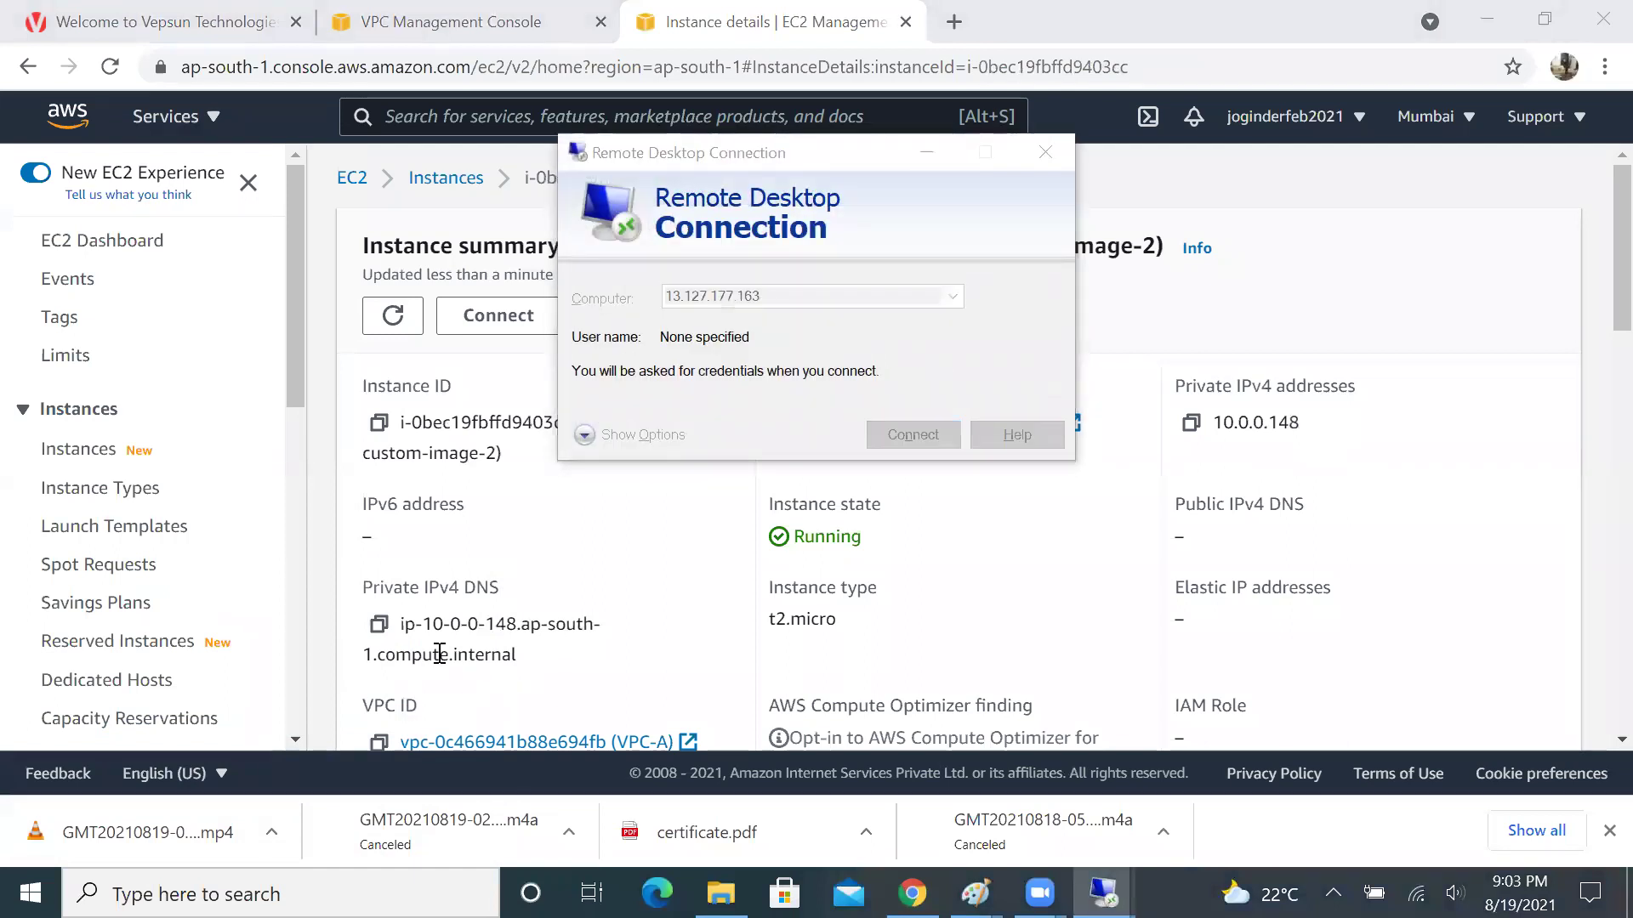
- Log in as administrator with the account password and accept the certificate warning
{"action": "type", "text": "administrator"}
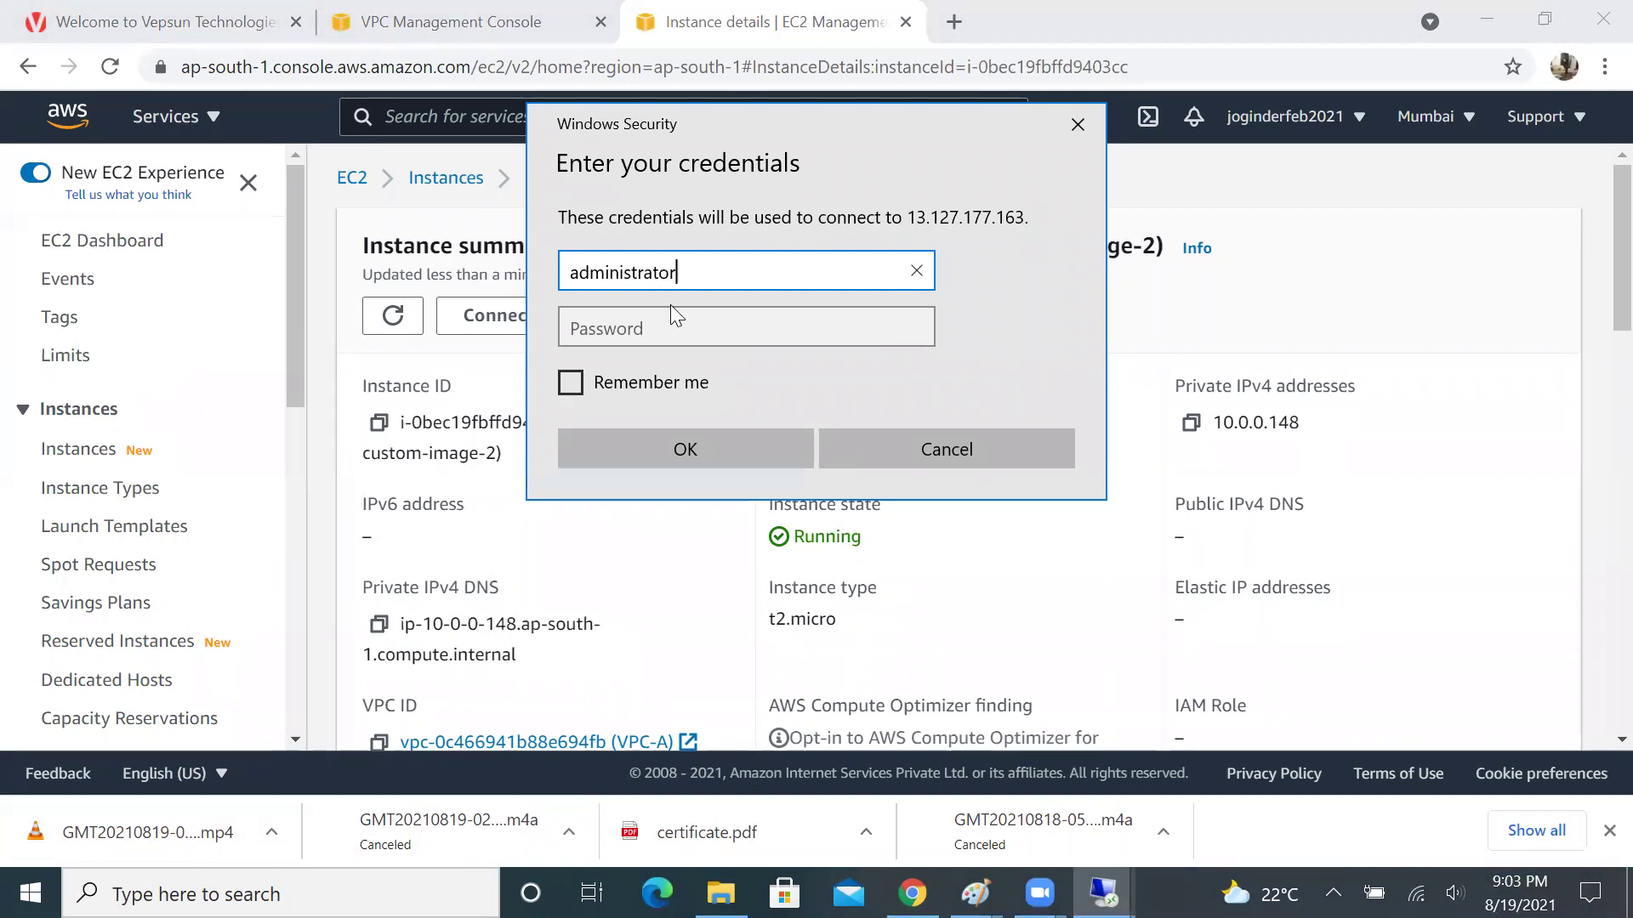
{"action": "left_click", "coordinate": [688, 316]}
{"action": "type", "text": "•"}
{"action": "key", "text": "BackSpace"}
{"action": "type", "text": "•••••••"}
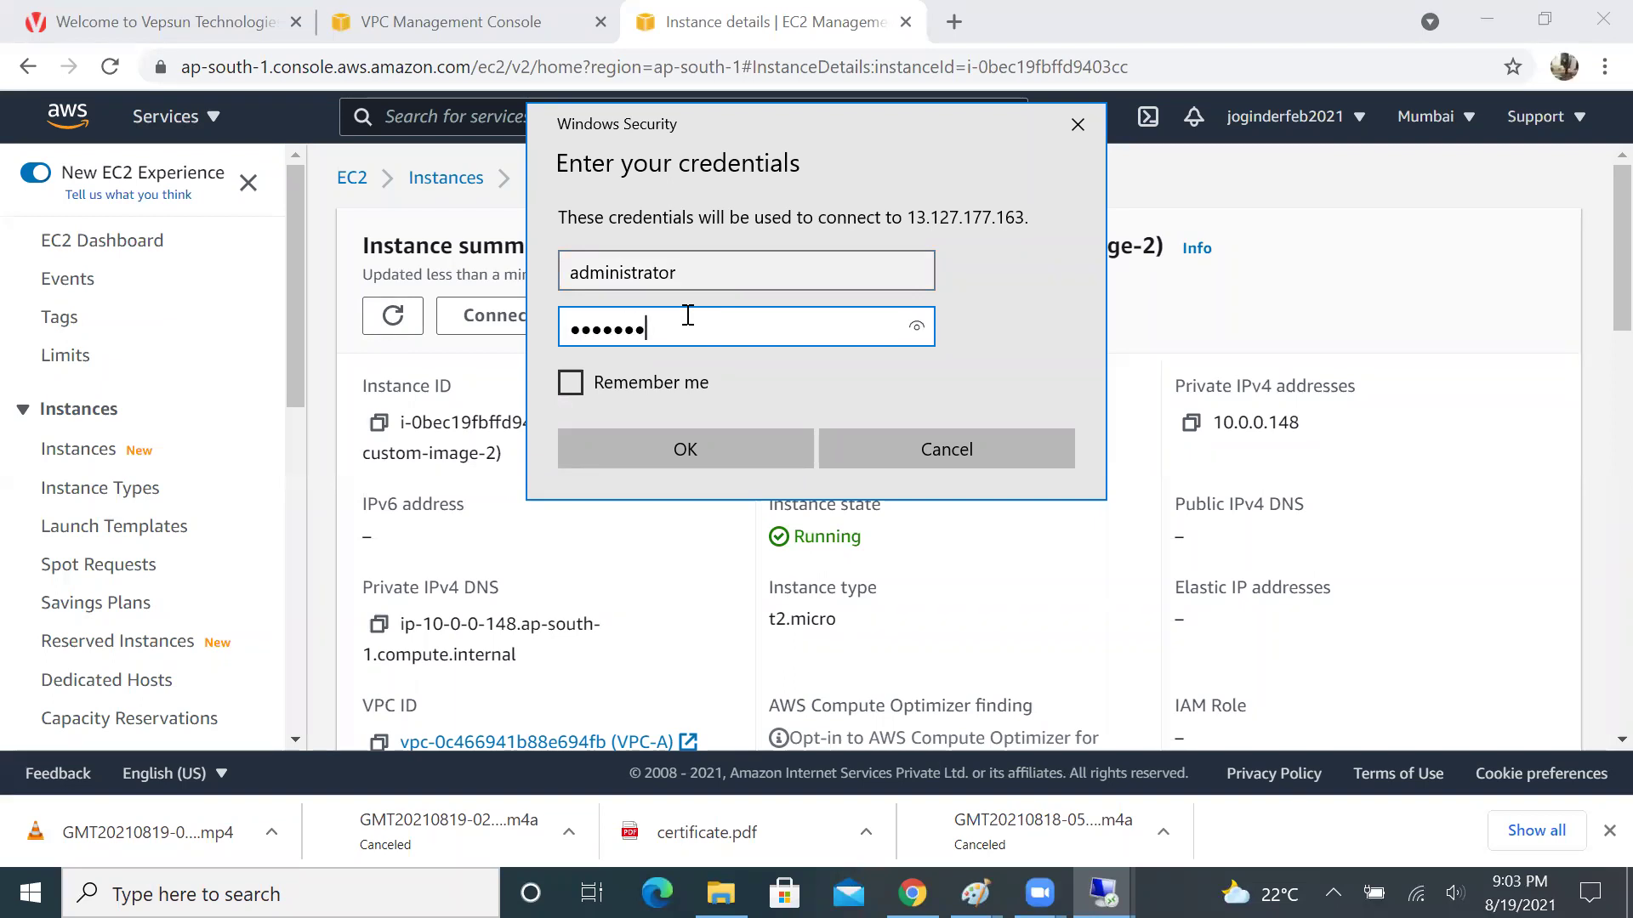
{"action": "left_click", "coordinate": [915, 326]}
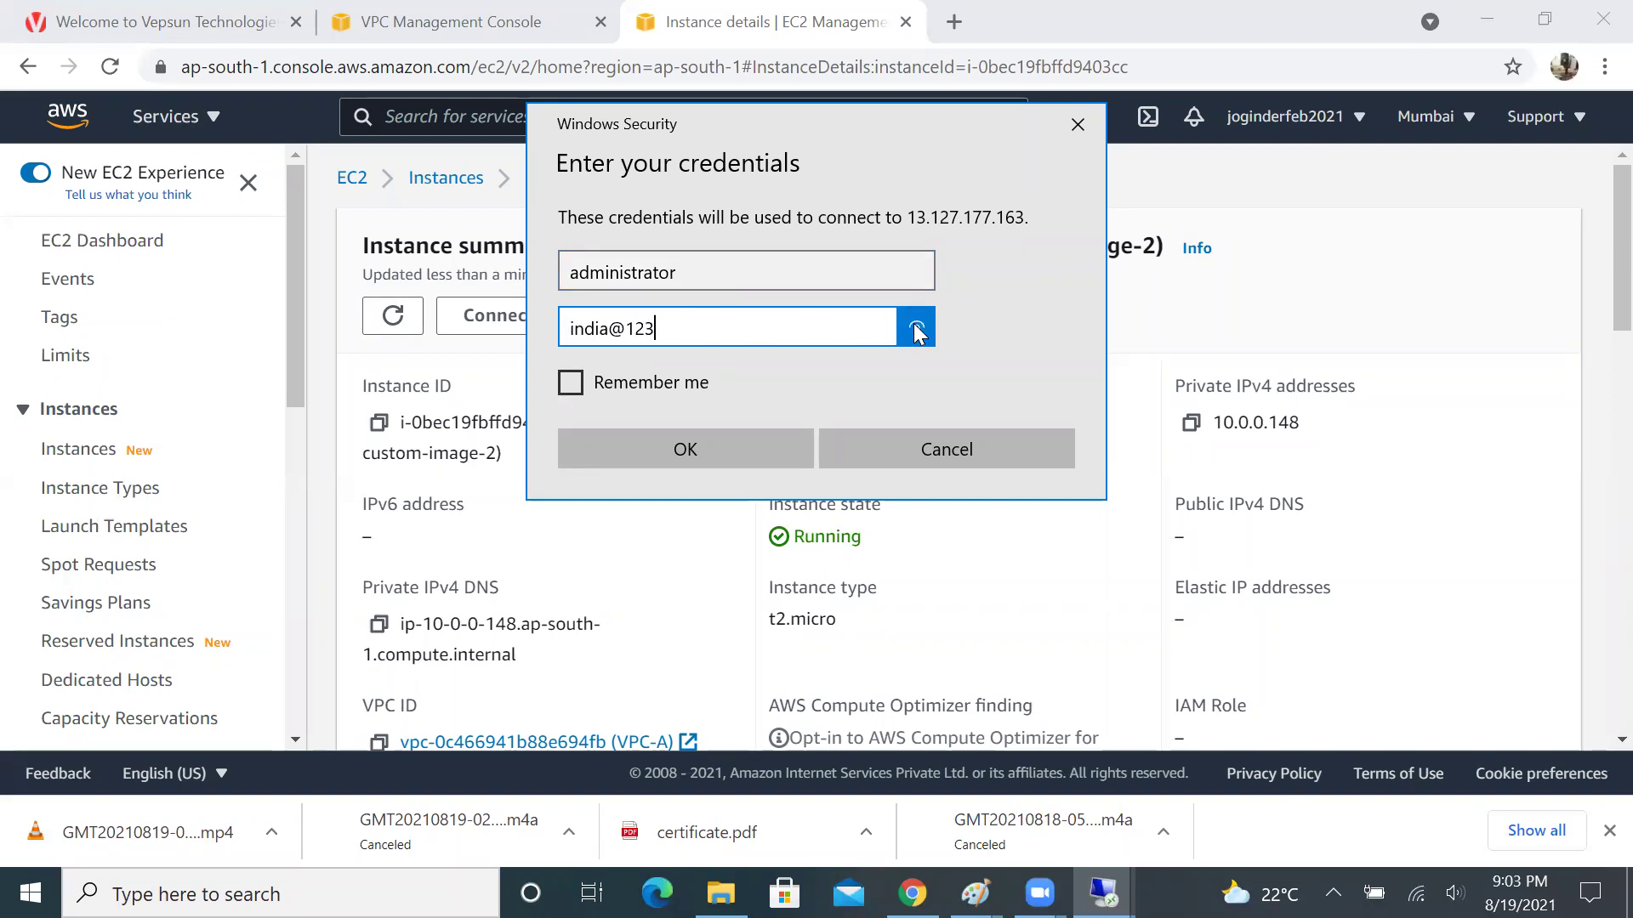
{"action": "left_click", "coordinate": [676, 442]}
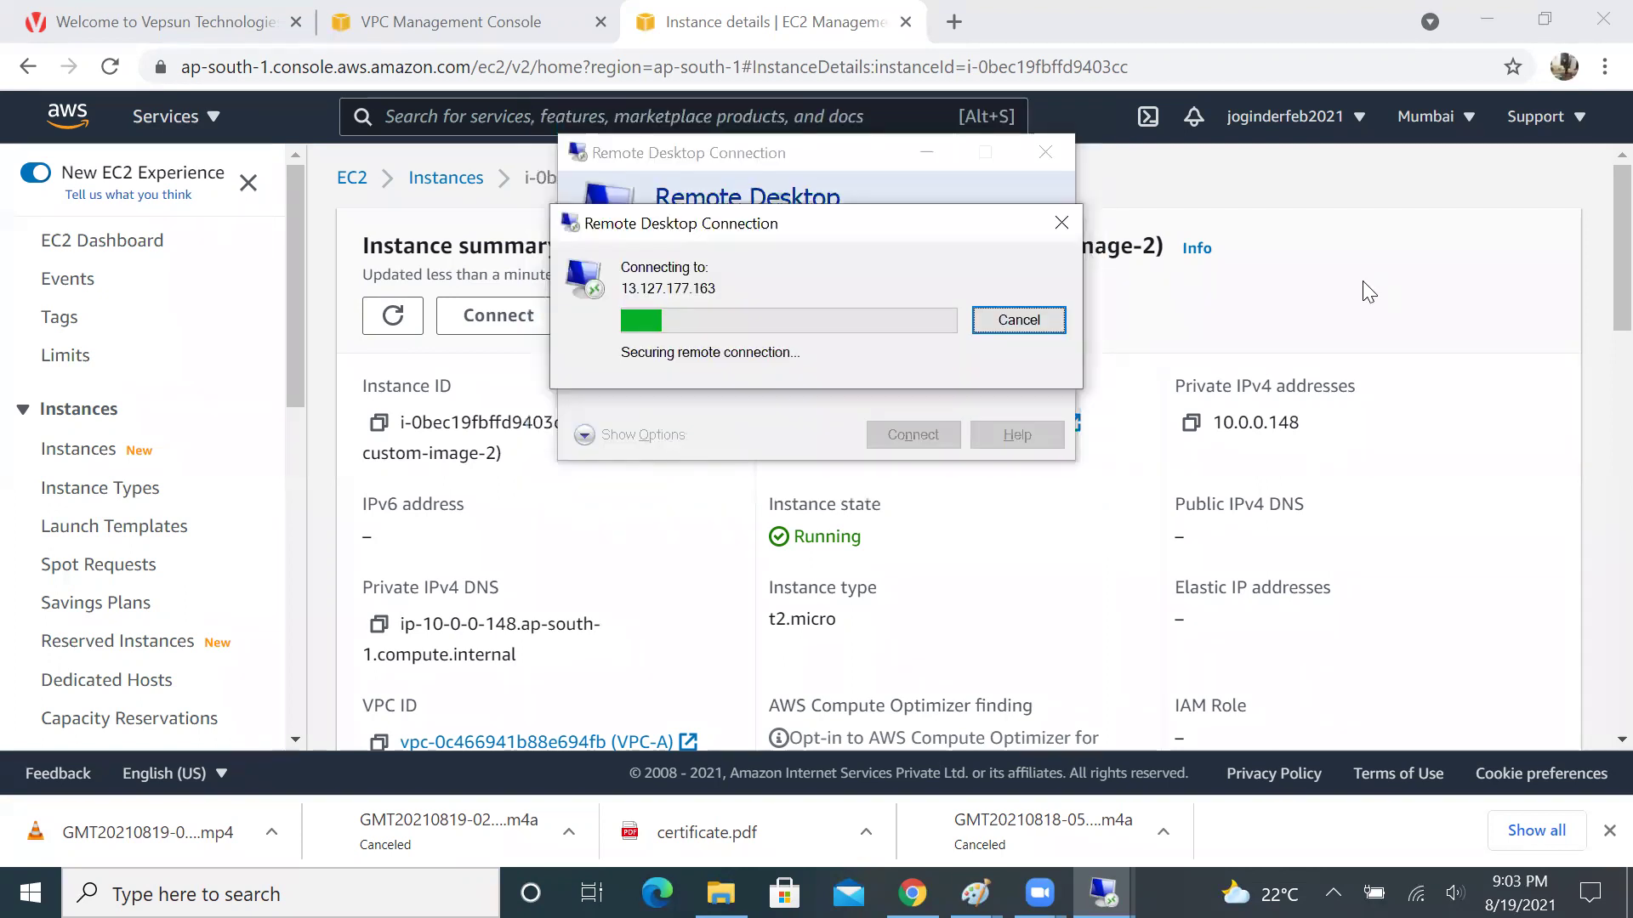
{"action": "left_click", "coordinate": [910, 528]}
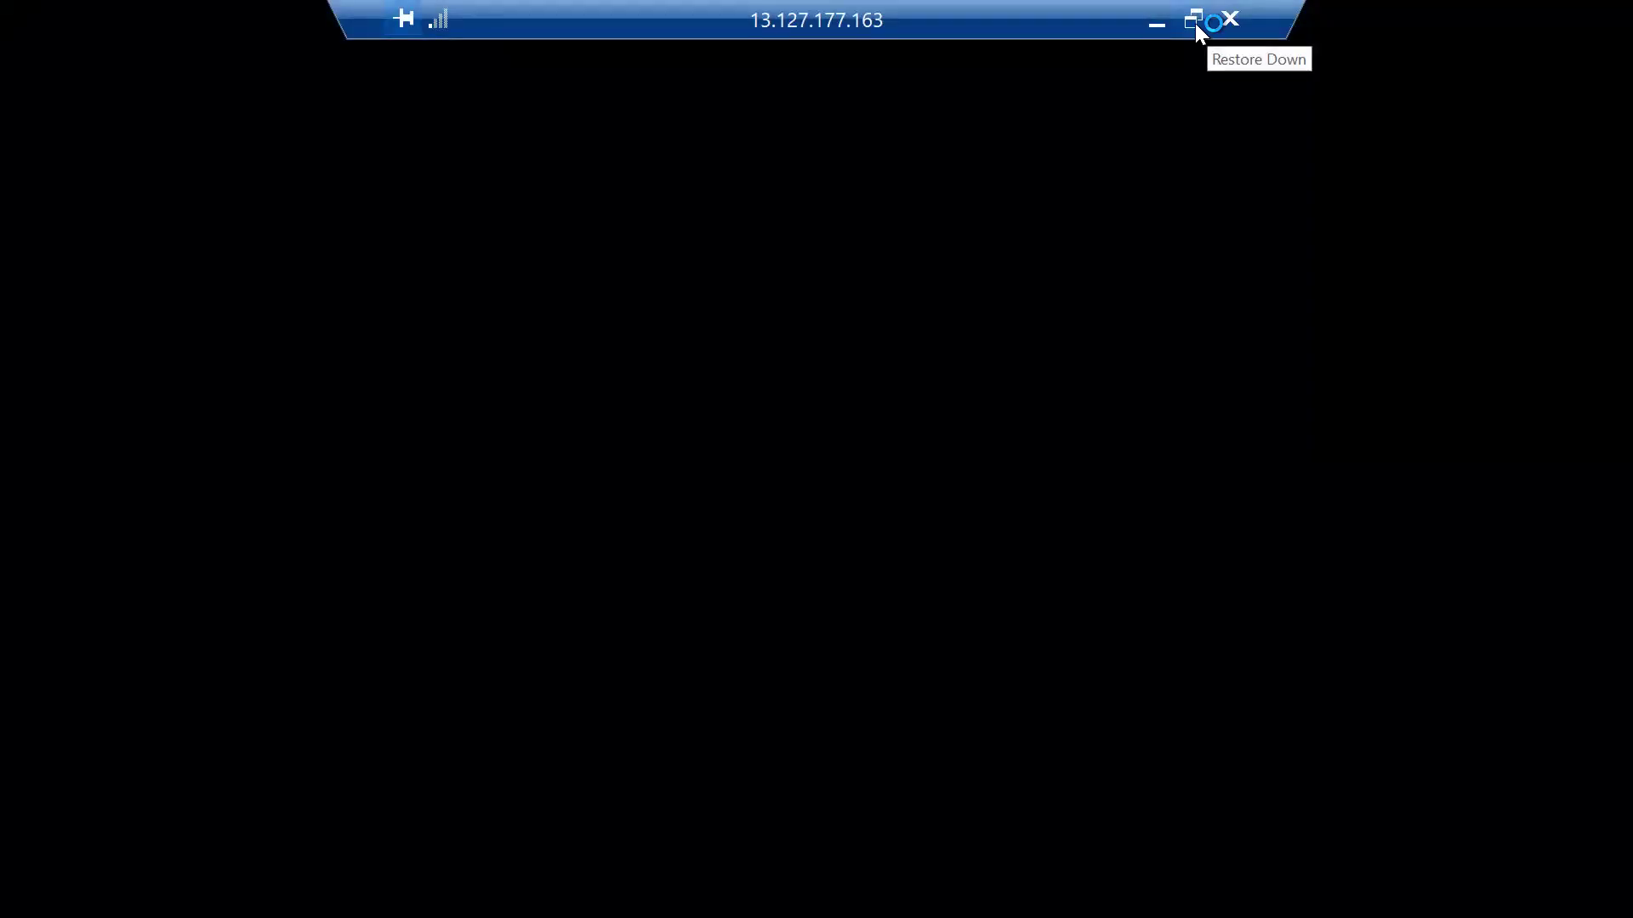
- Verify the data folder shows hello, india, kkkkkkk, pppppp and Local Disk (C:) shows bharat
{"action": "left_click", "coordinate": [1195, 23]}
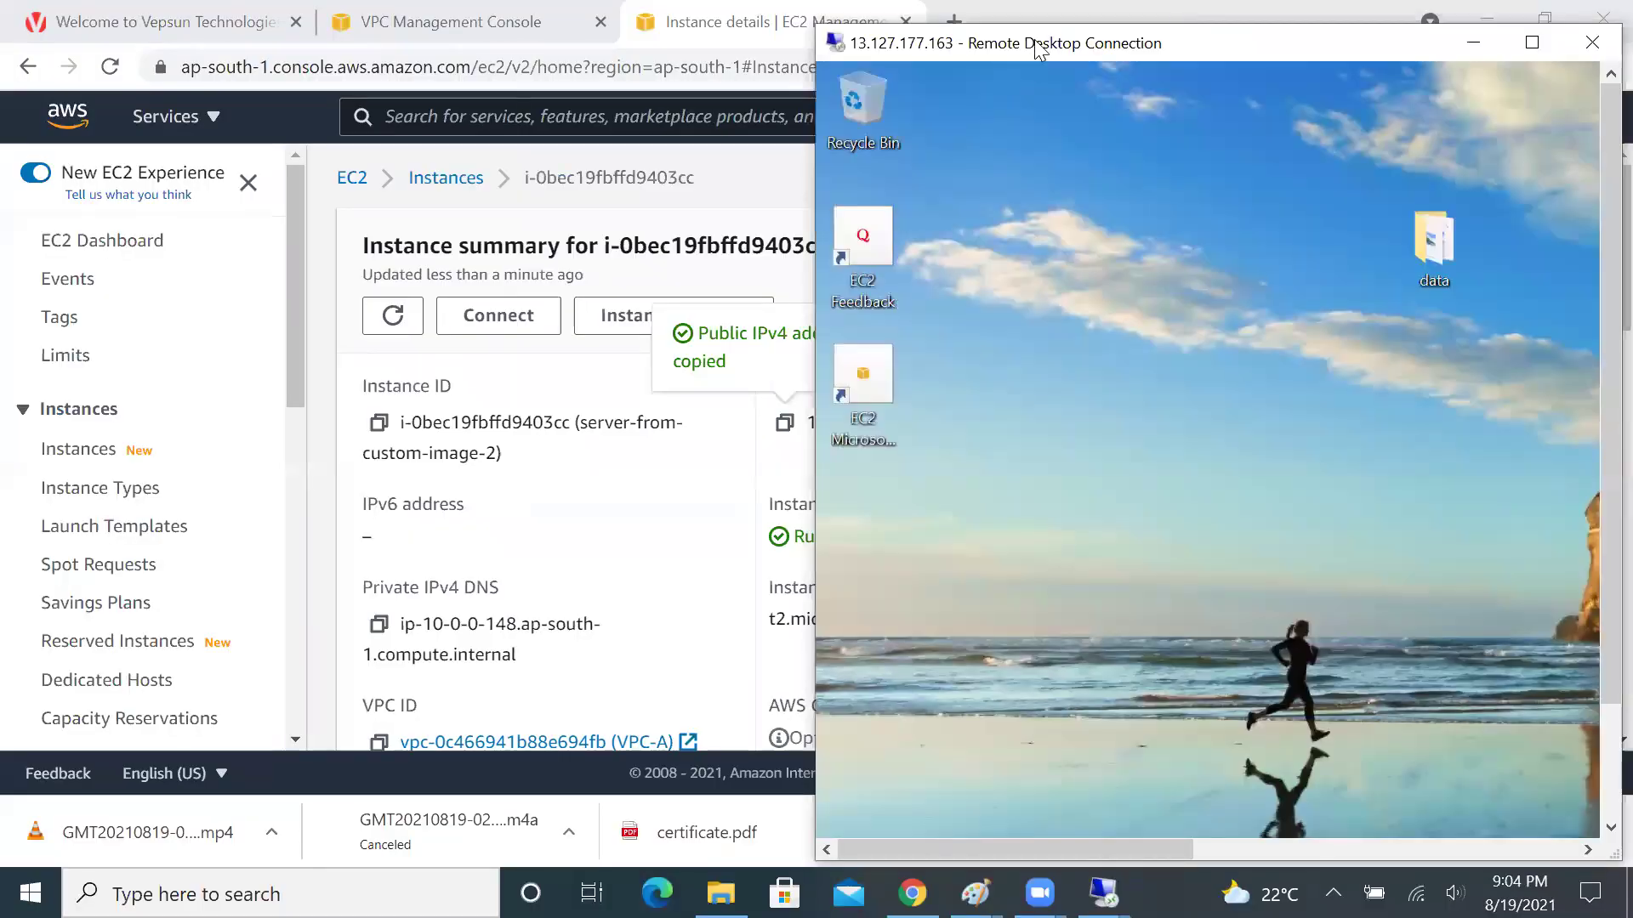
{"action": "key", "text": "ctrl+alt+Break"}
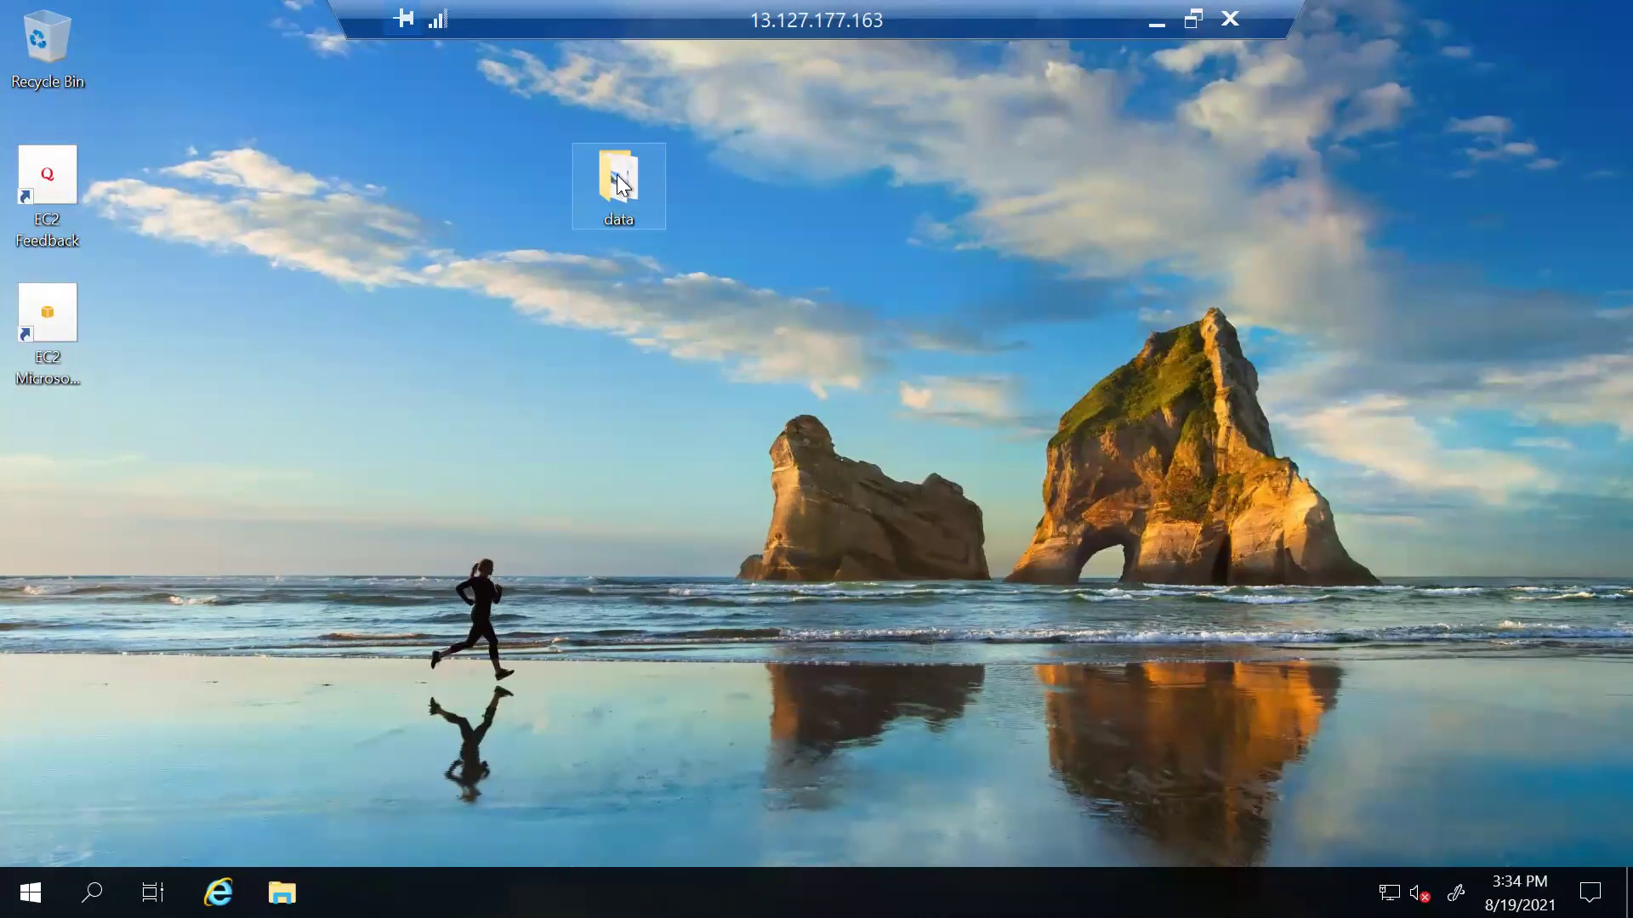
{"action": "double_click", "coordinate": [618, 183]}
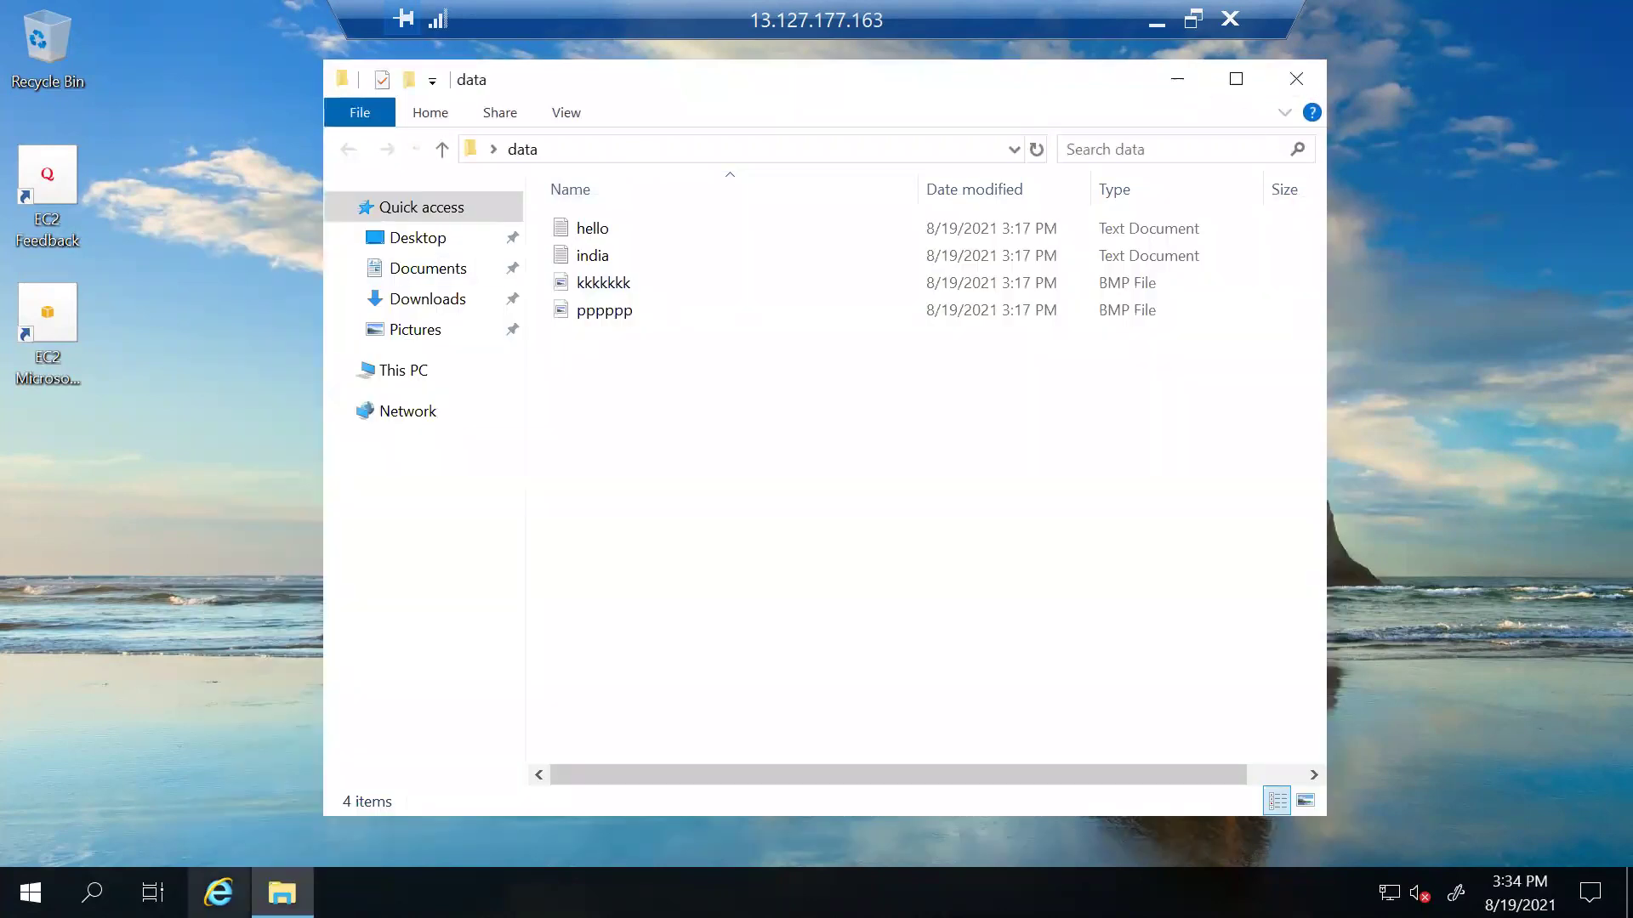
{"action": "left_click", "coordinate": [436, 368]}
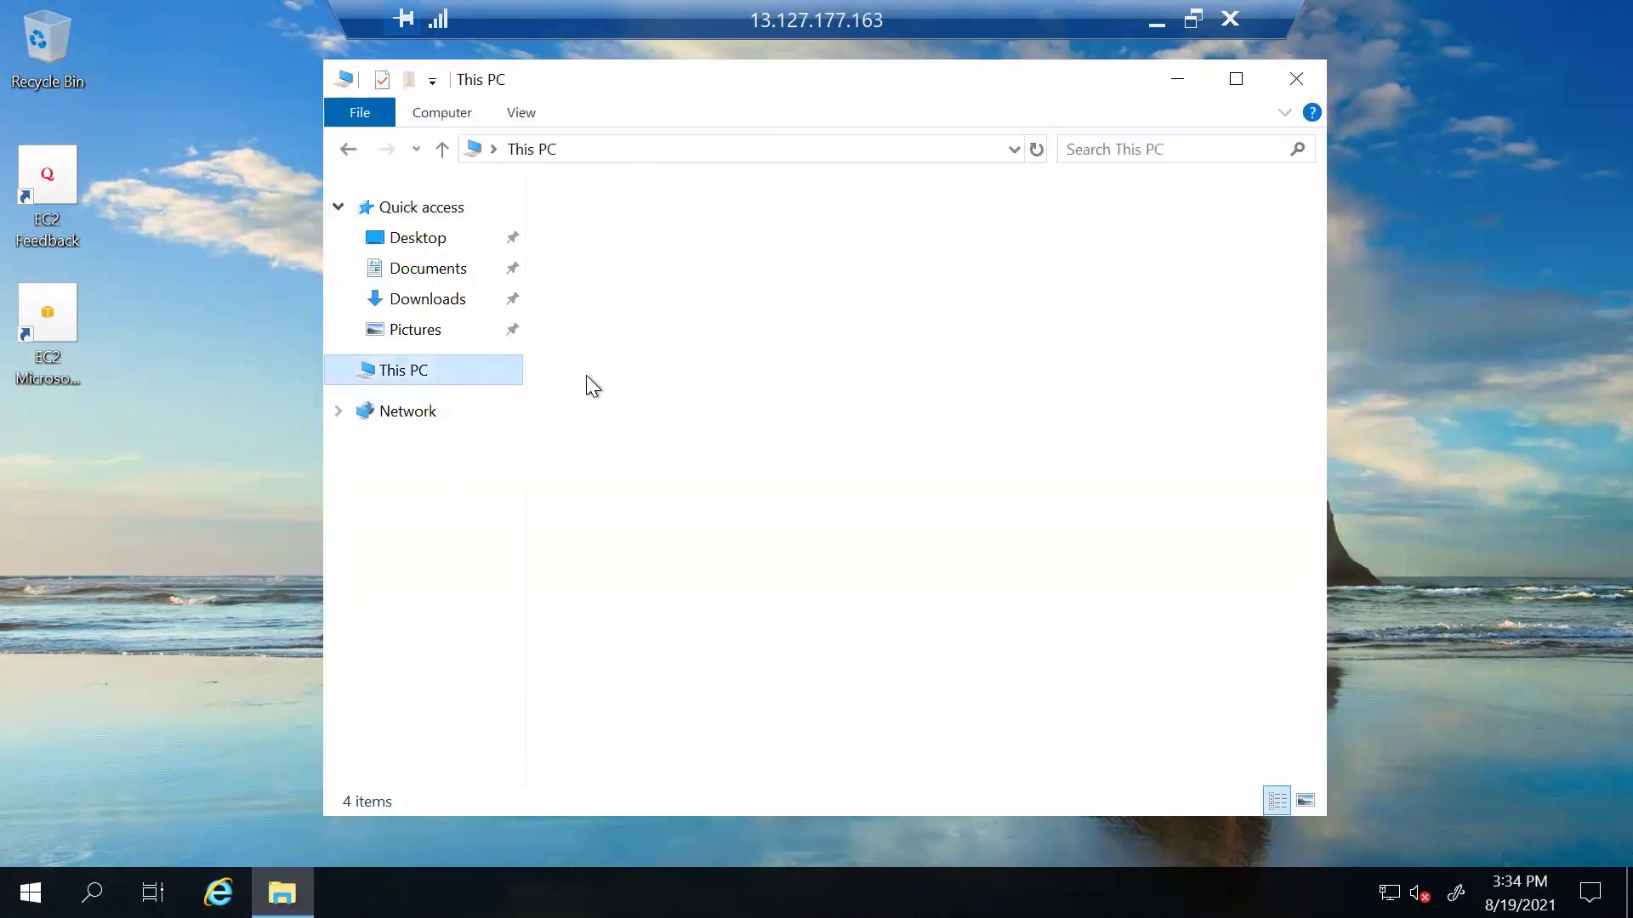
{"action": "double_click", "coordinate": [681, 565]}
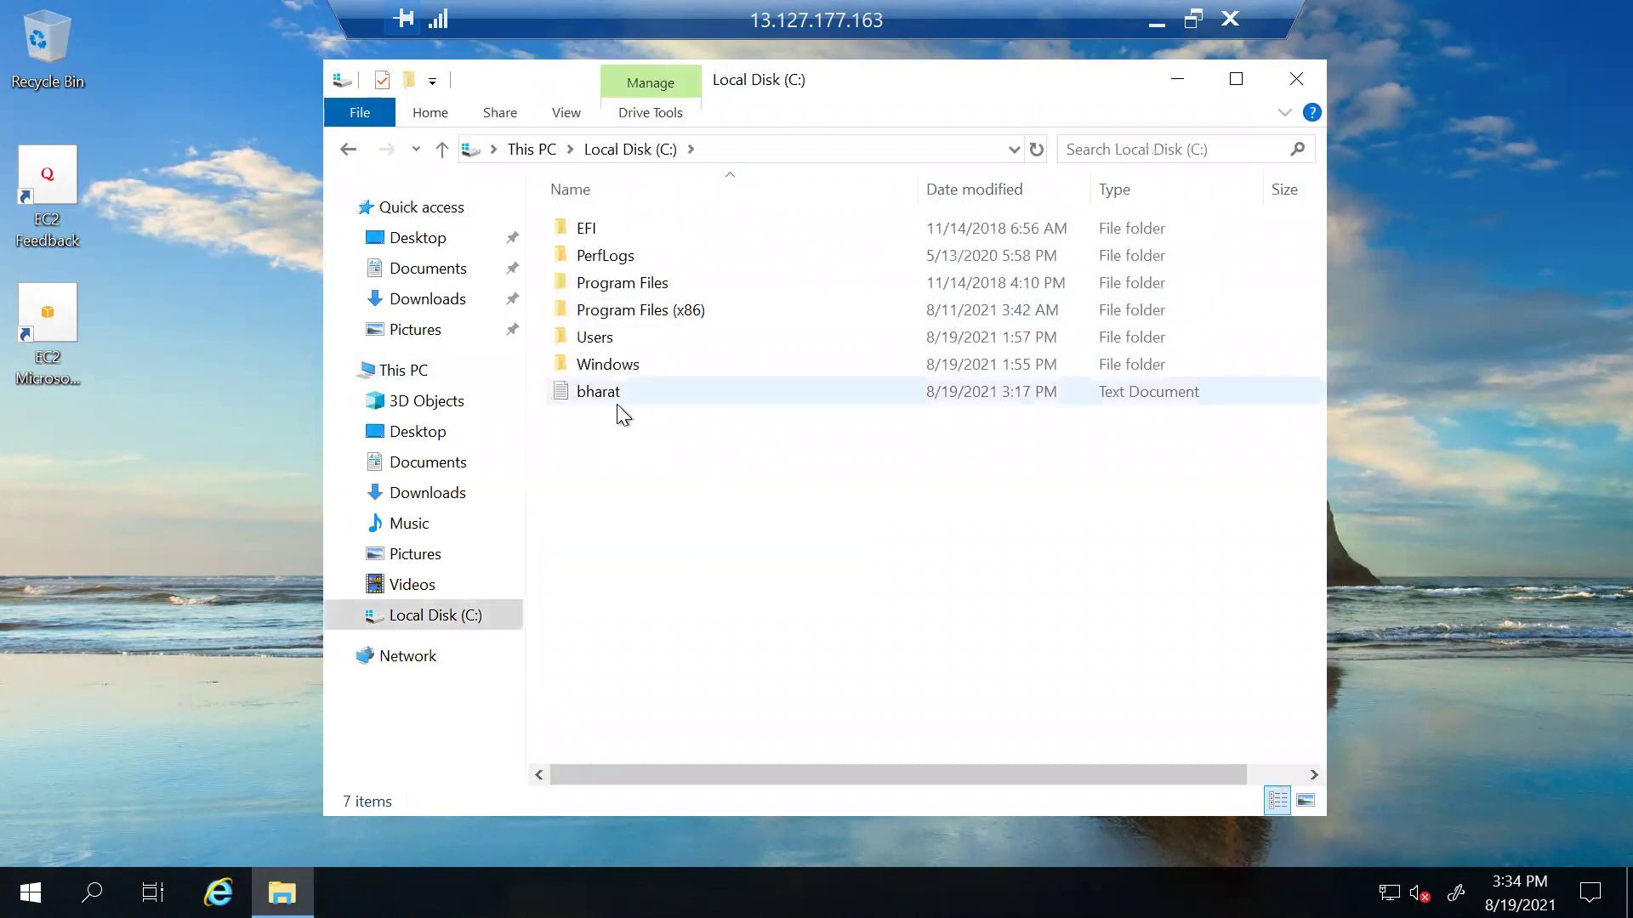
{"action": "left_click", "coordinate": [1201, 25]}
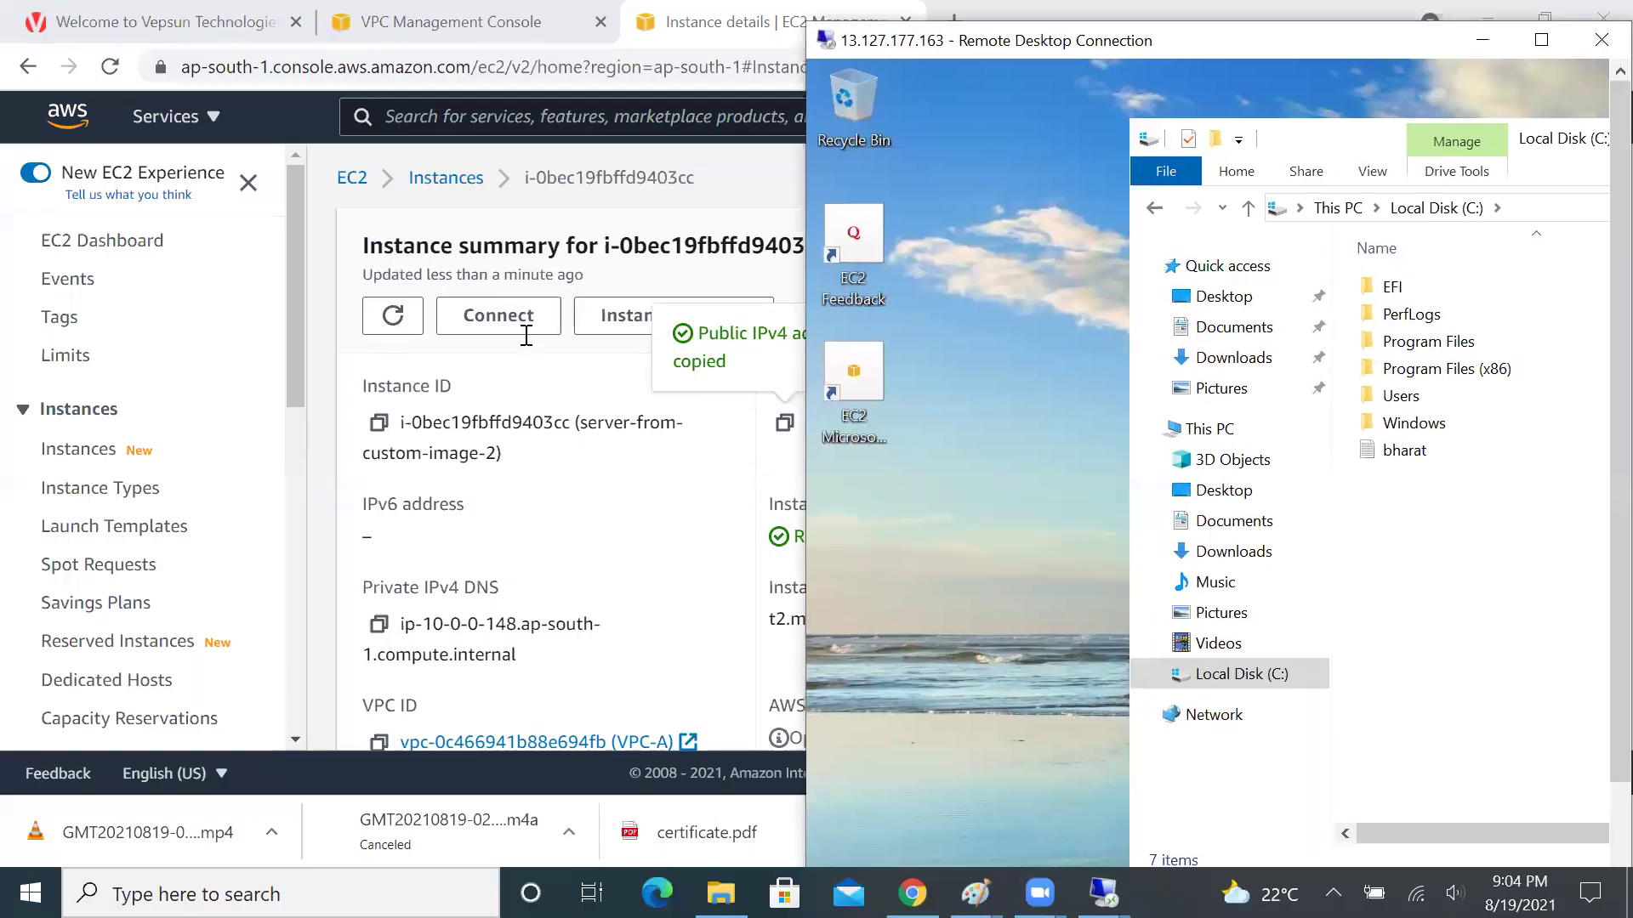
- Move the second server's session left and bring the 13.235.103.37 session forward to compare
{"action": "left_click_drag", "start_coordinate": [1200, 29], "coordinate": [330, 9]}
{"action": "mouse_move", "coordinate": [1103, 893]}
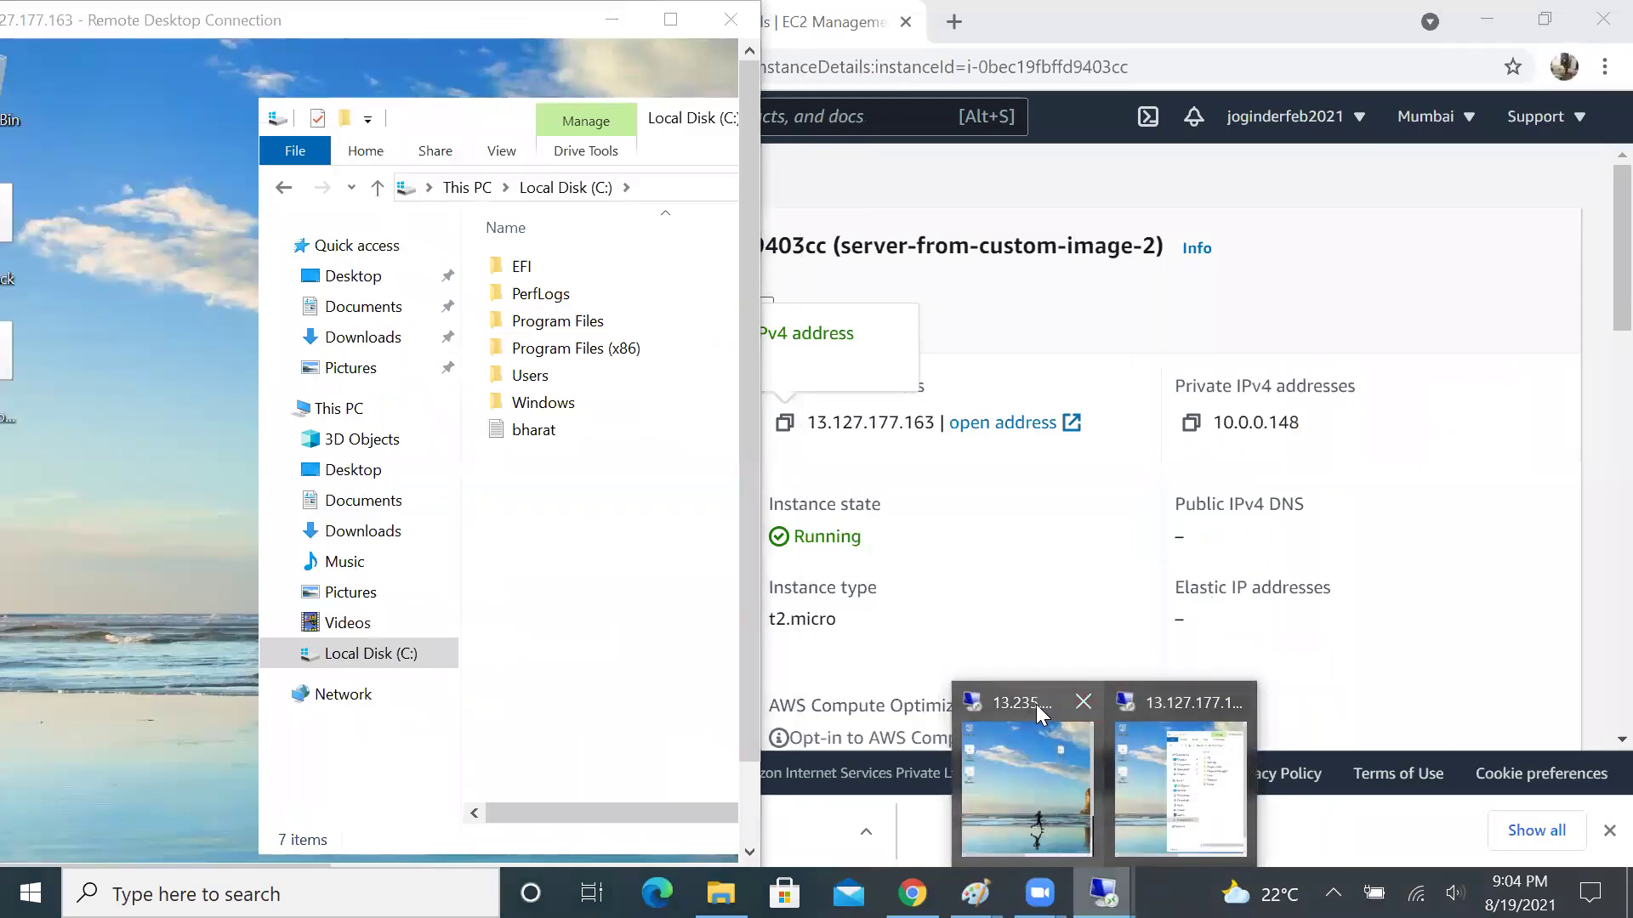
{"action": "left_click", "coordinate": [1036, 706]}
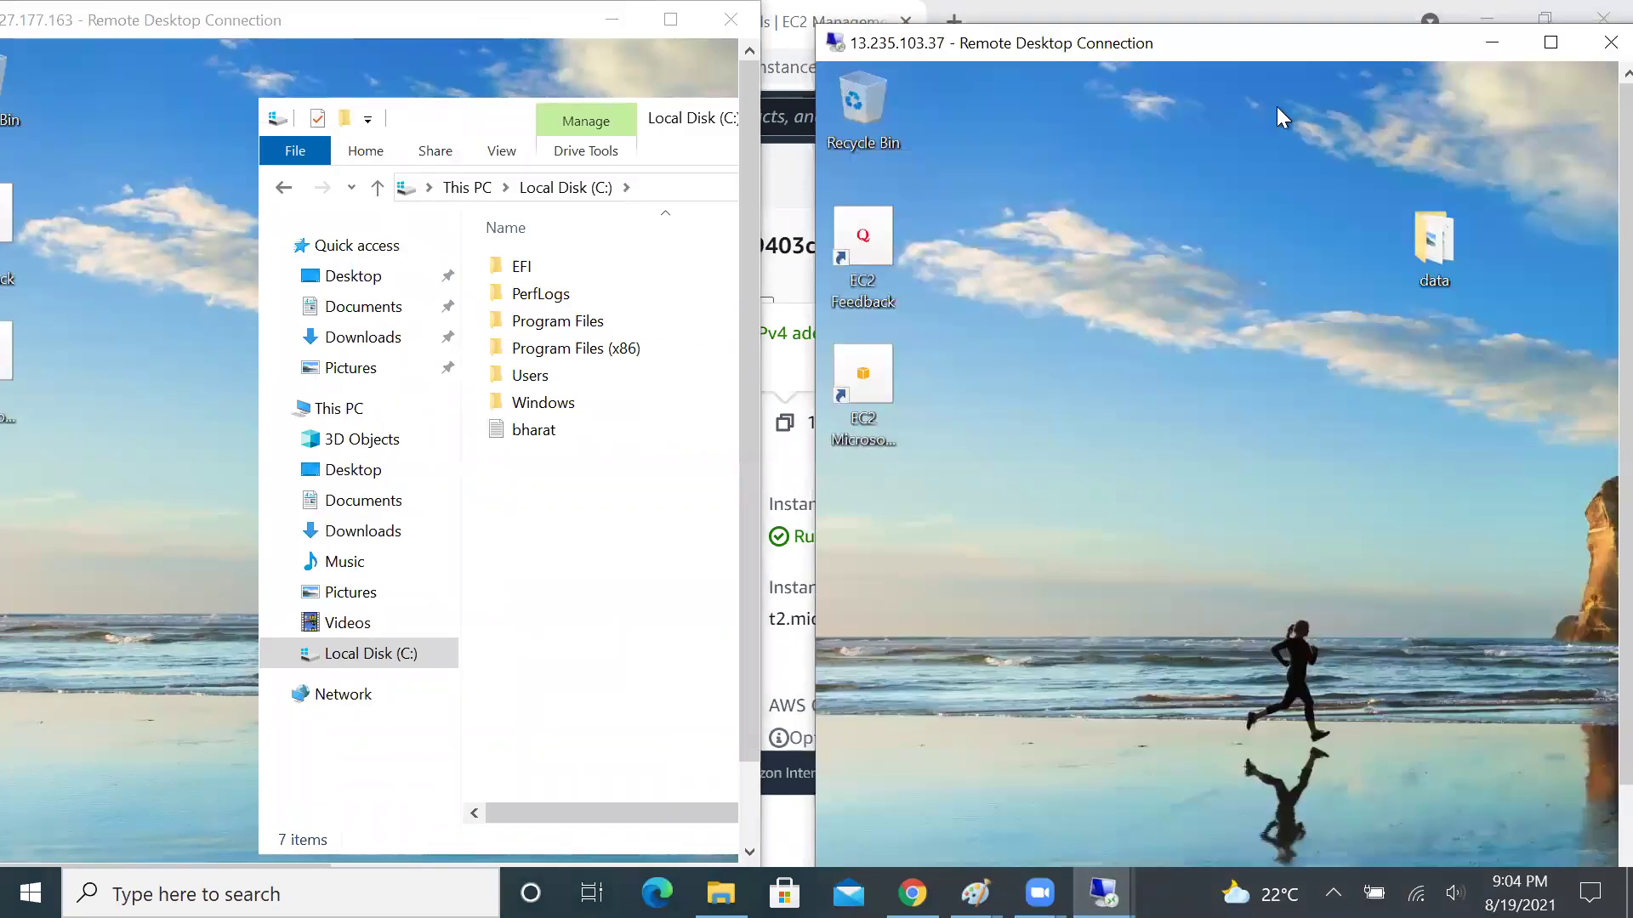
{"action": "double_click", "coordinate": [1189, 43]}
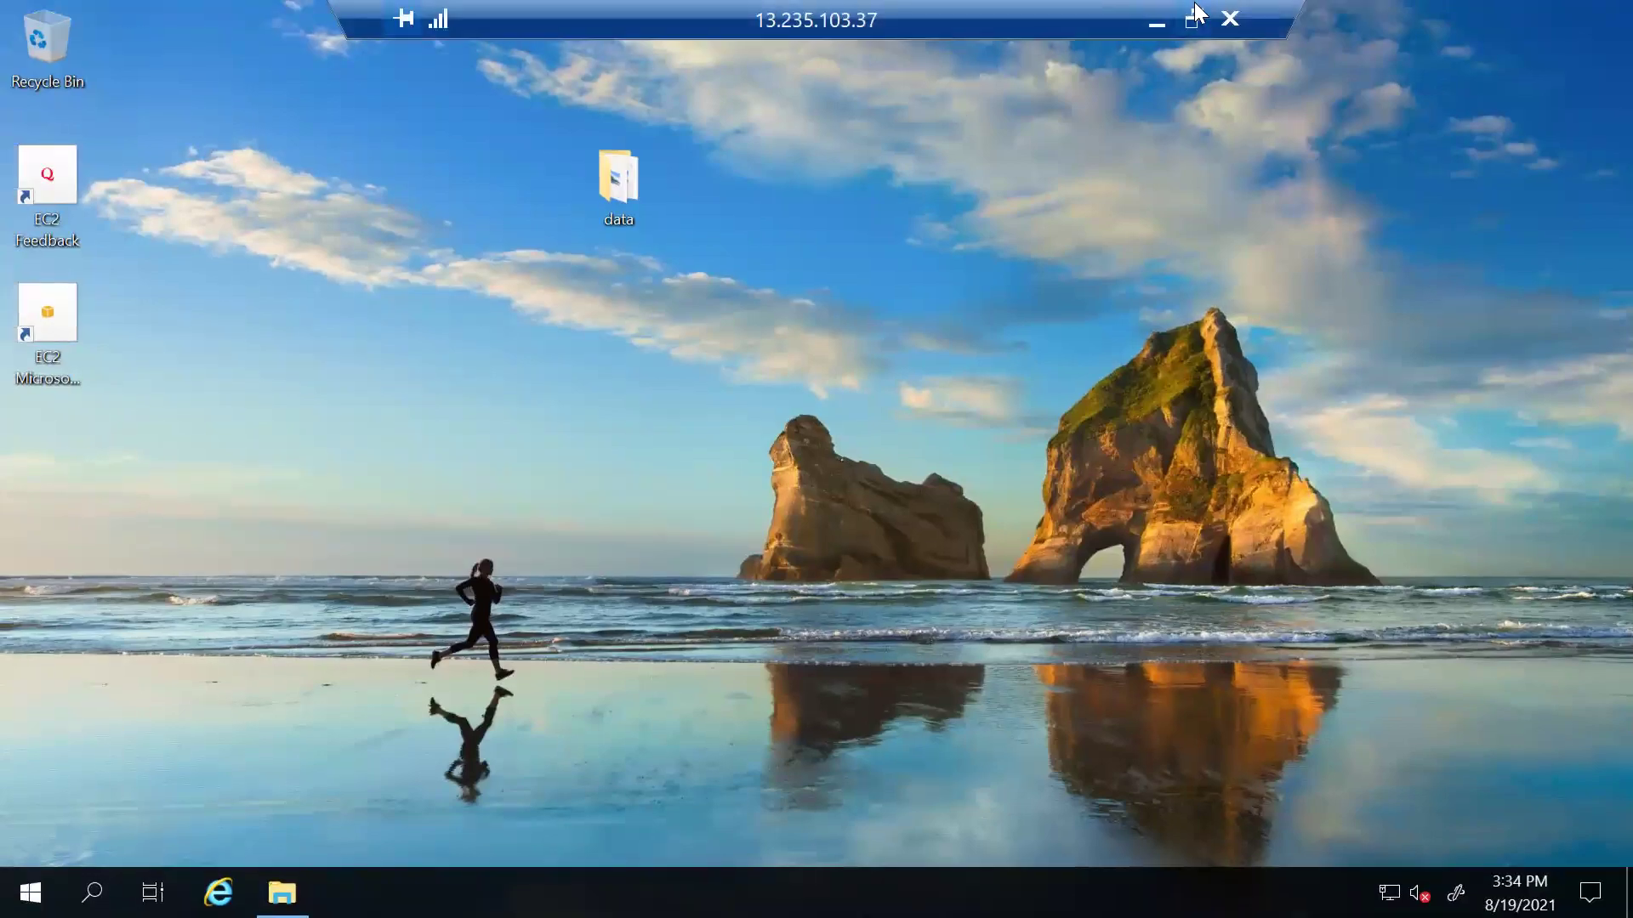
{"action": "left_click", "coordinate": [1188, 15]}
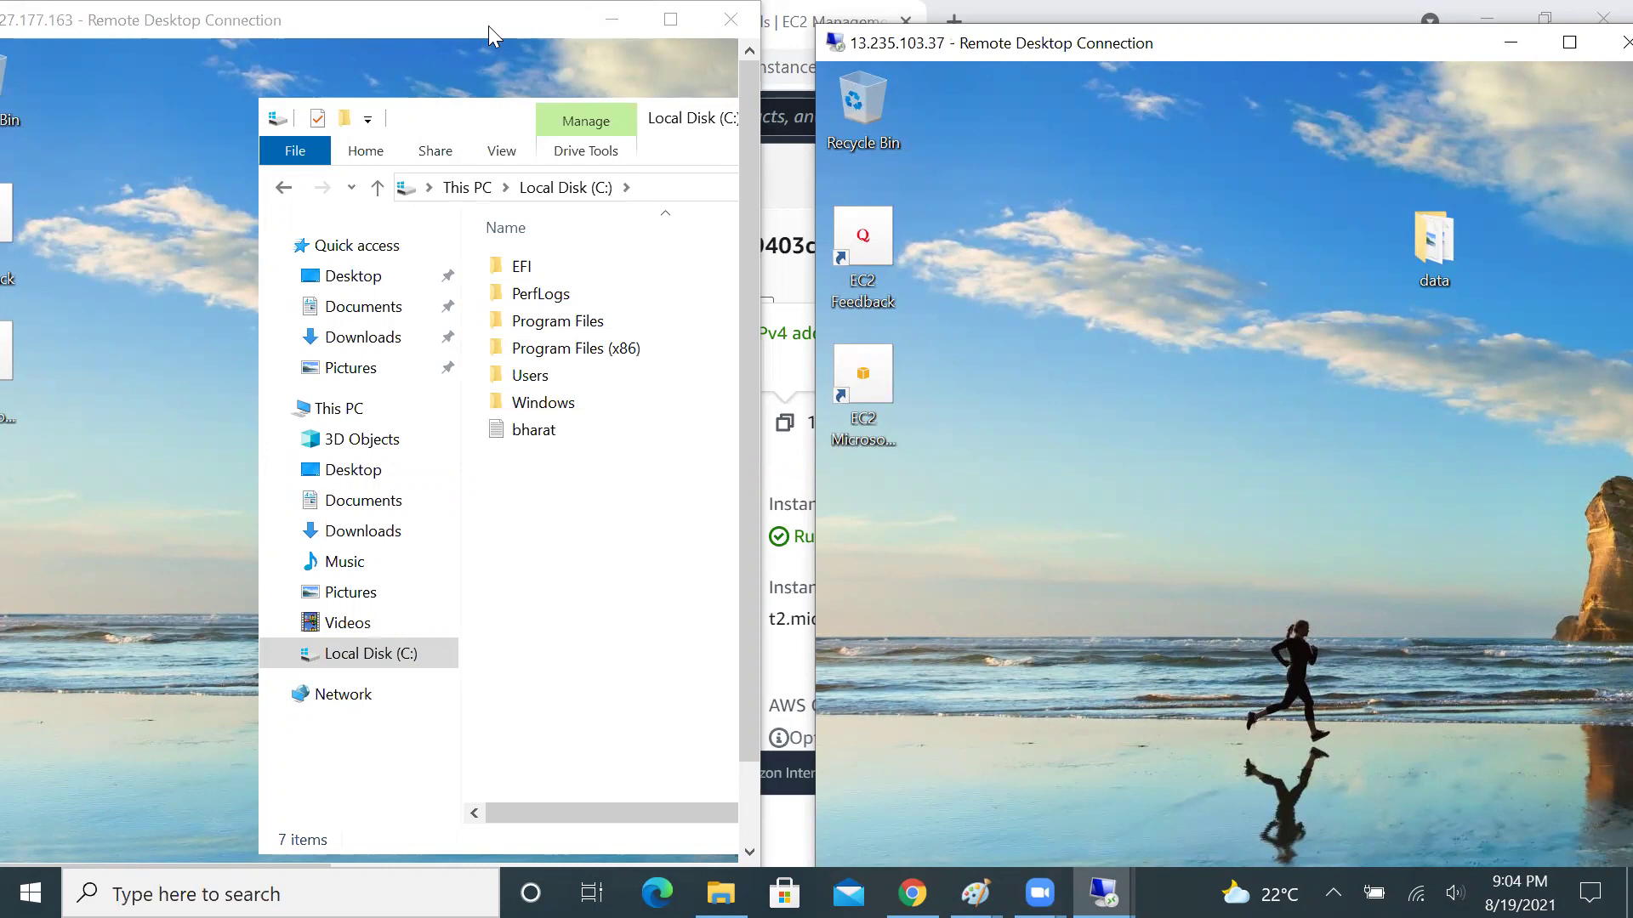
- Minimize both Remote Desktop sessions, revealing server-from-custom-image-2's EC2 summary
{"action": "left_click", "coordinate": [611, 19]}
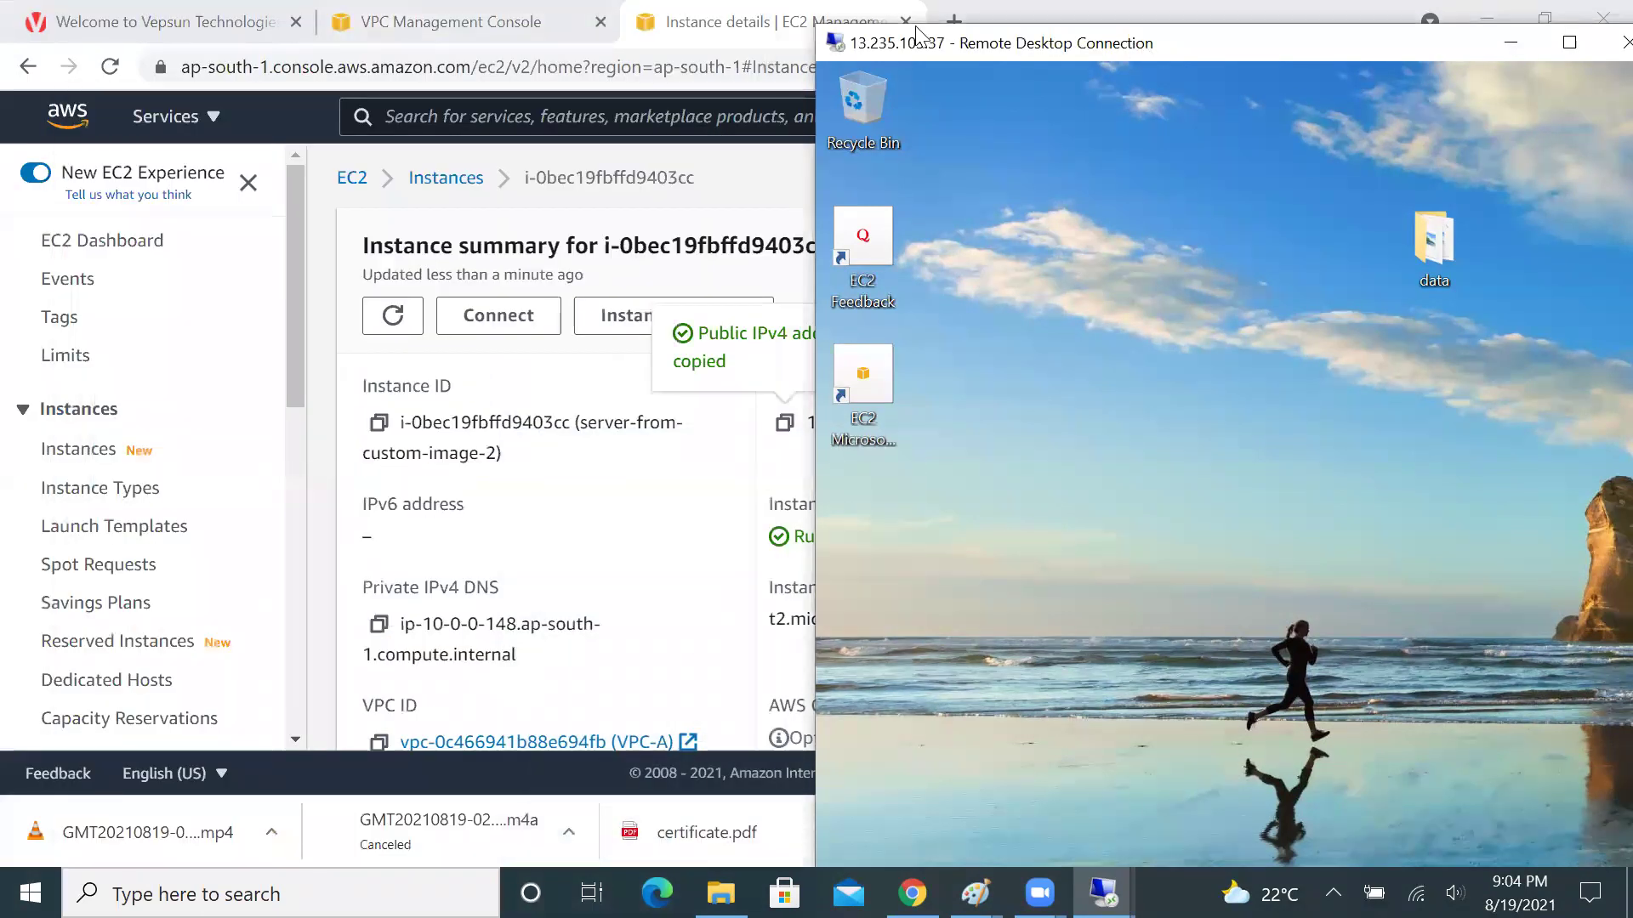
{"action": "double_click", "coordinate": [914, 41]}
{"action": "left_click", "coordinate": [1165, 14]}
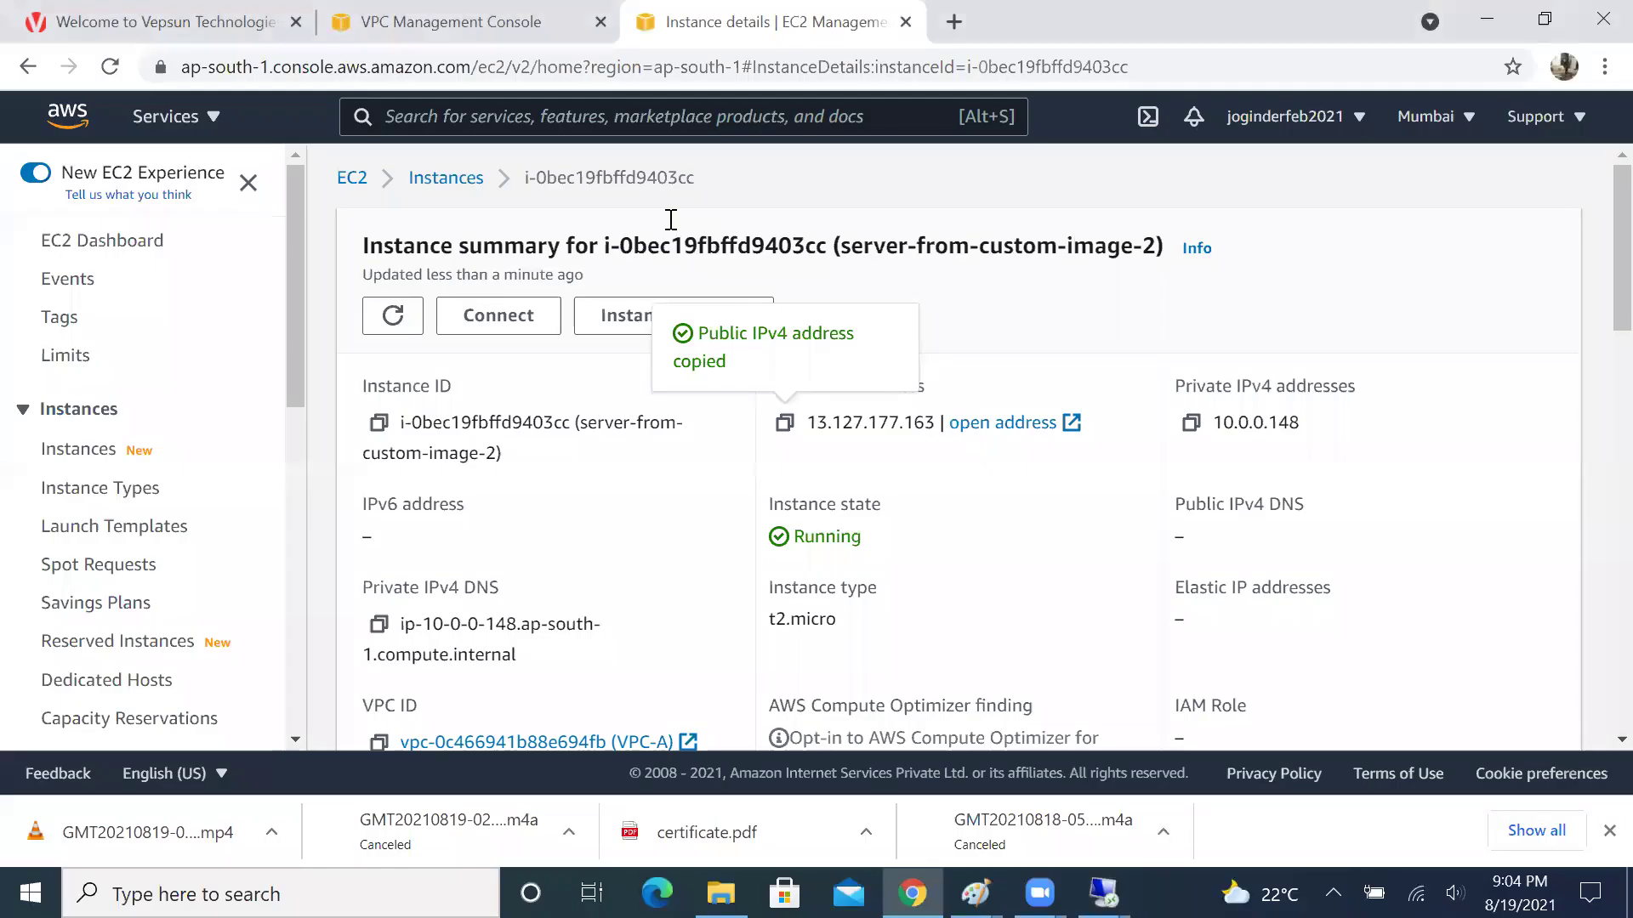